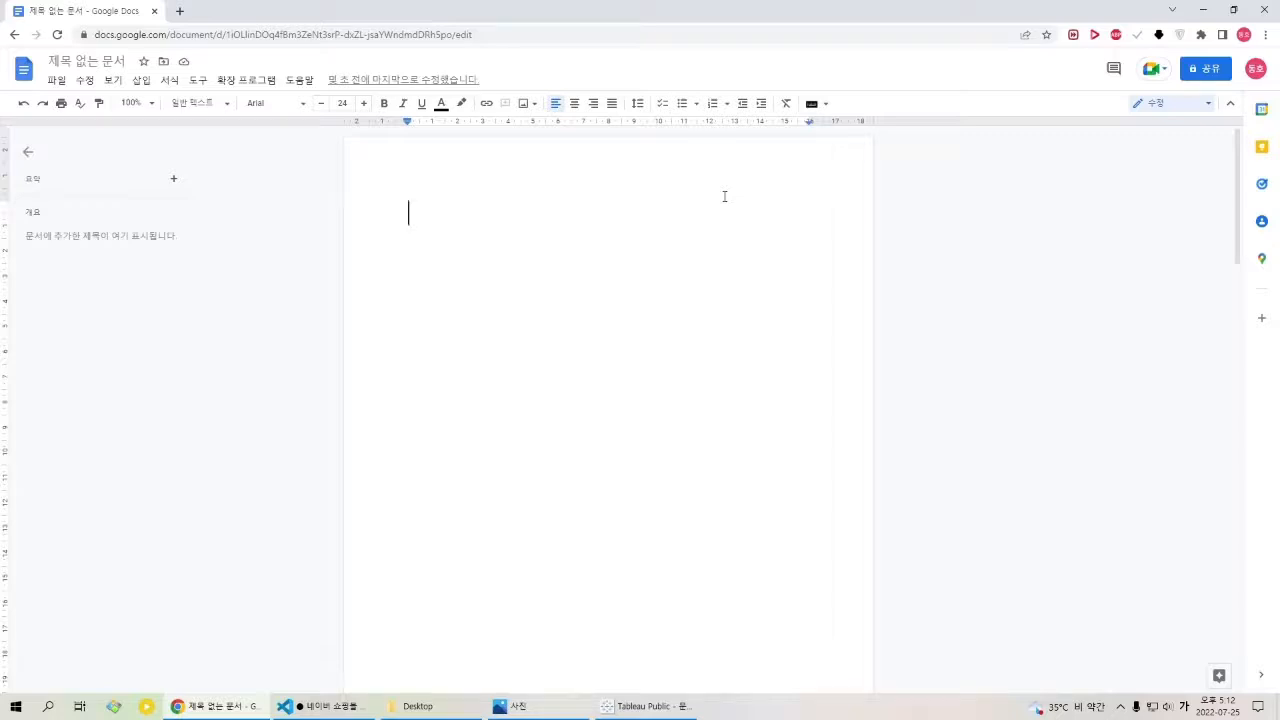
Write "태블로 퍼블릭" as the first line of the document.
type("태블릭")
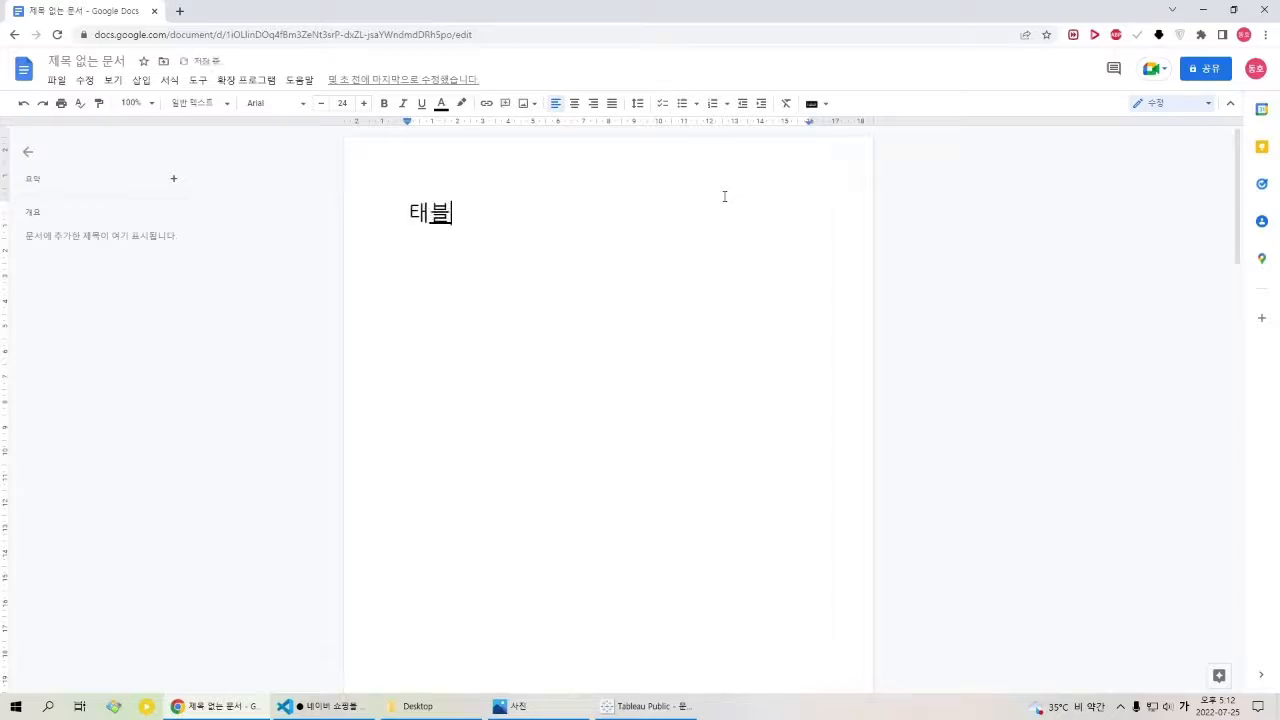
key("BackSpace")
key("BackSpace")
key("BackSpace")
type("로 퍼블릭")
key("Return")
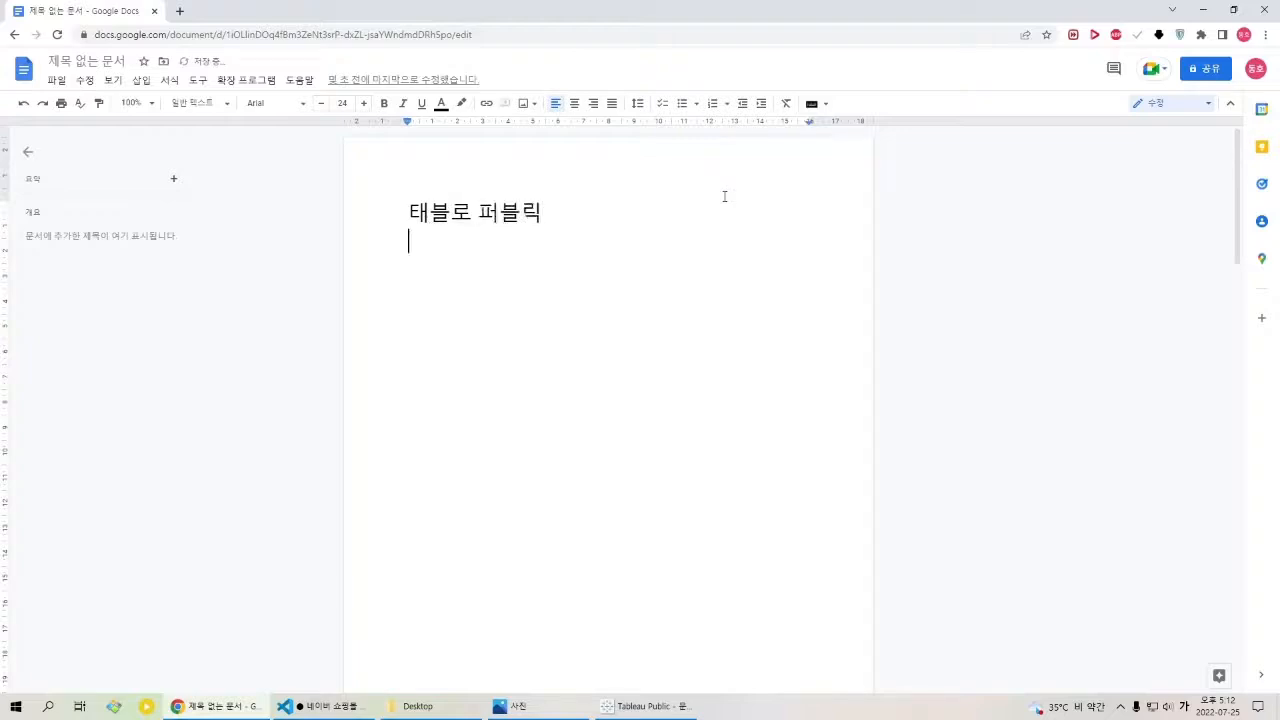
Write "태블로 프로페셔널" below the first line, with one blank line between them.
type("태블로")
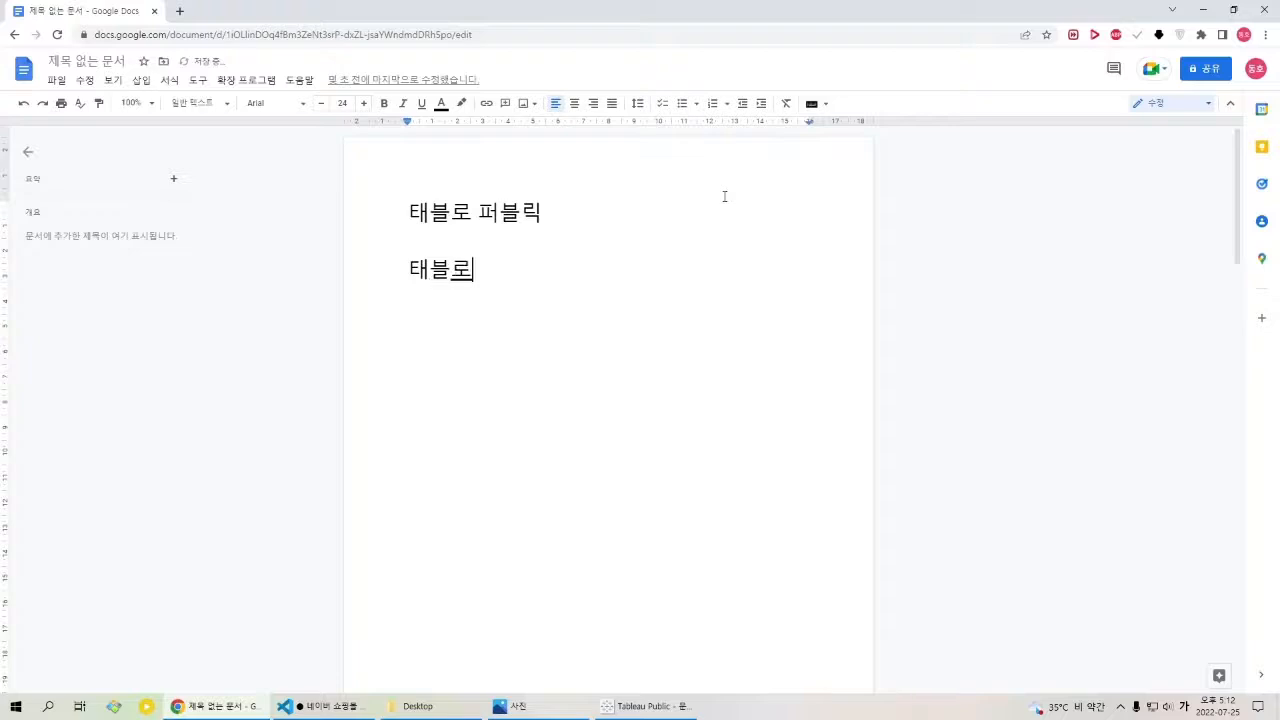
type(" 펍로페셔")
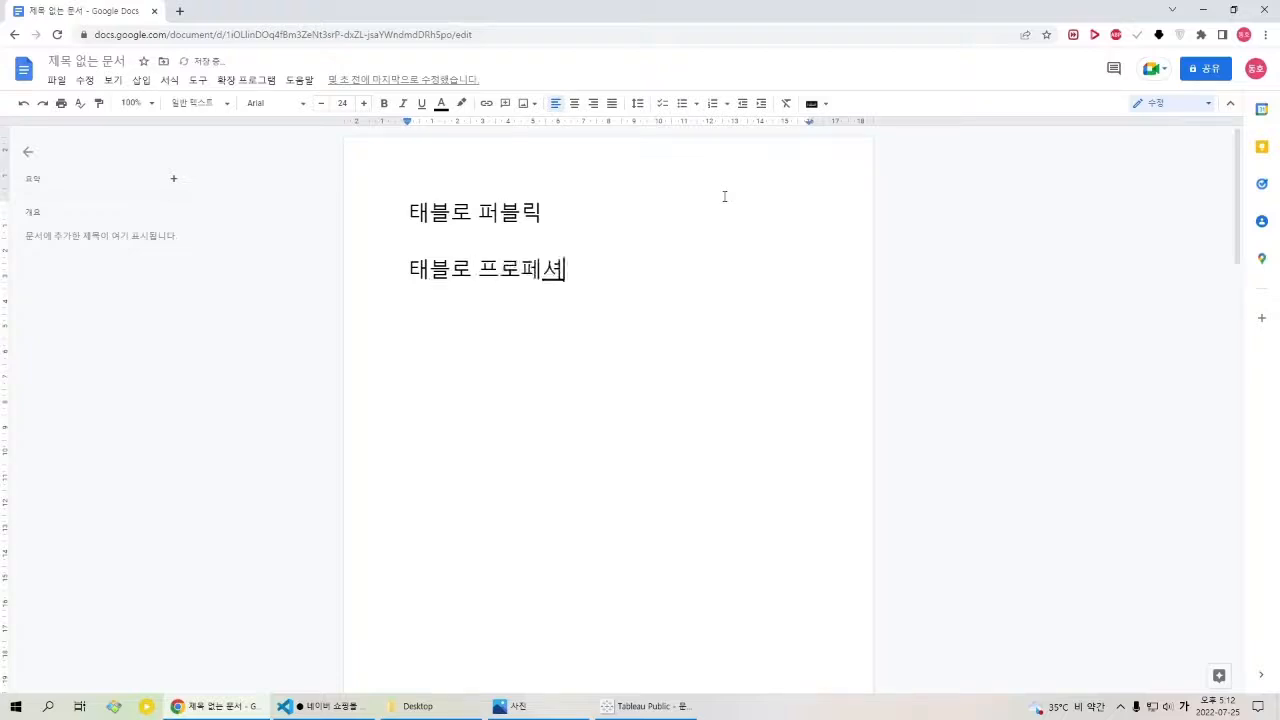
type("널")
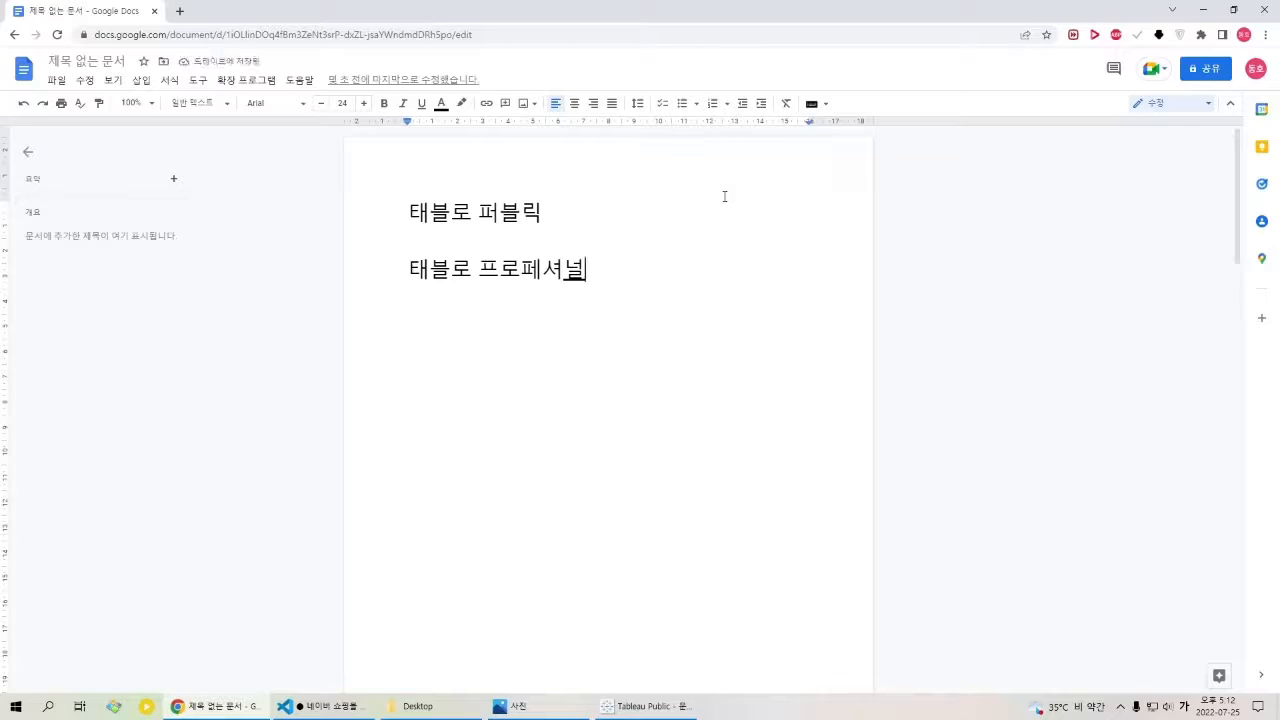
Add "(무료)" directly under "태블로 퍼블릭", keeping a blank line before "태블로 프로페셔널".
key("Up")
key("Up")
key("Return")
type("(")
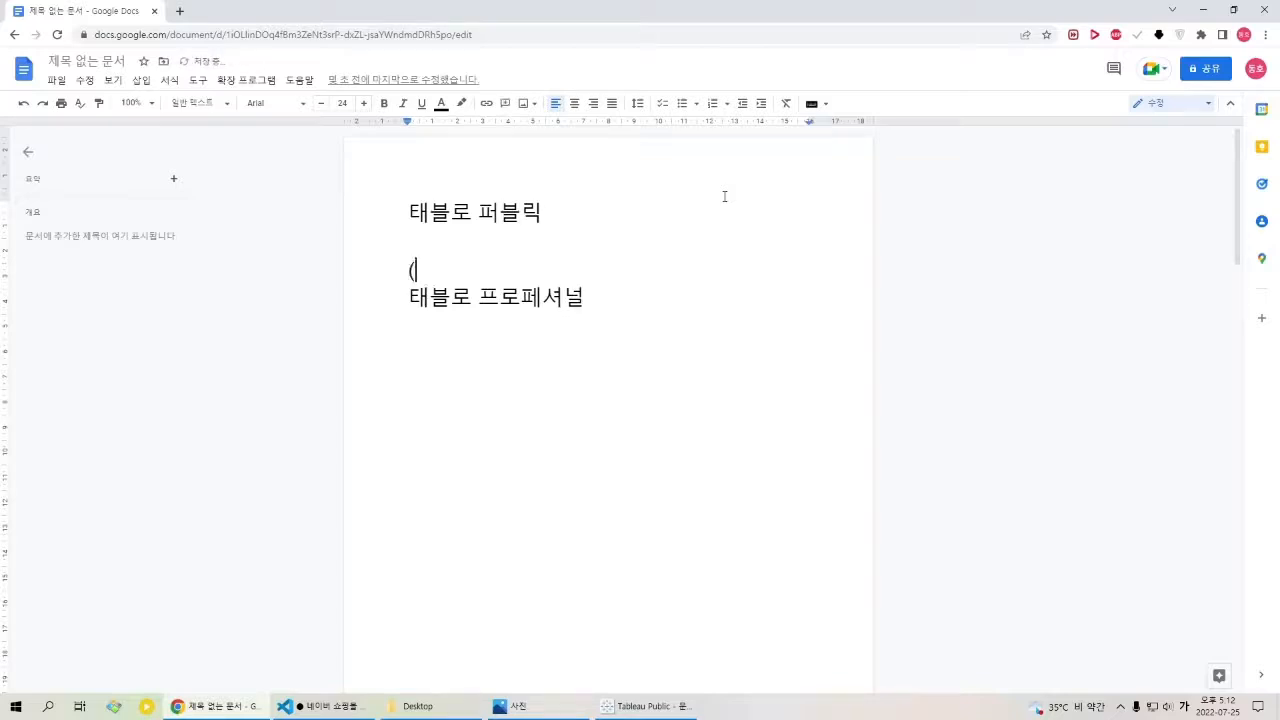
type("무료)")
key("Up")
key("Delete")
key("Down")
key("Return")
Add the price line "월 9만원" under "태블로 프로페셔널".
key("Down")
key("Down")
key("Up")
type("월 9")
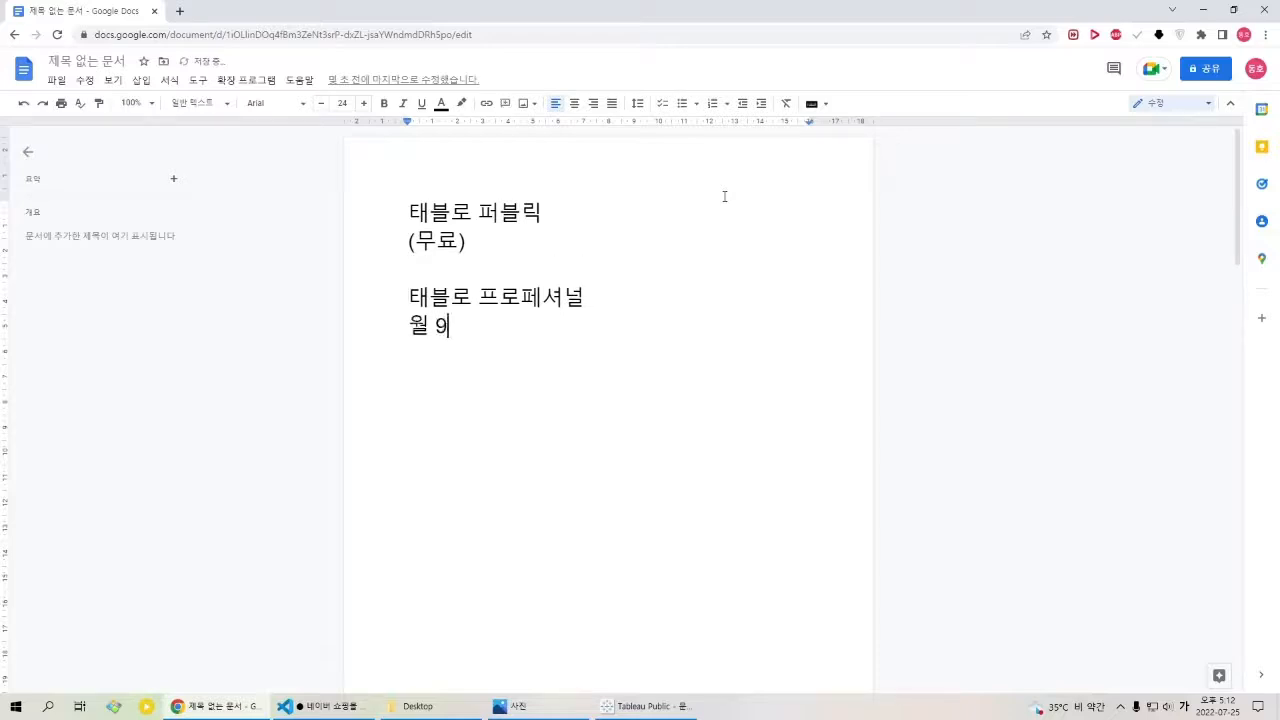
type("만원ㄴ")
key("BackSpace")
key("BackSpace")
type("원")
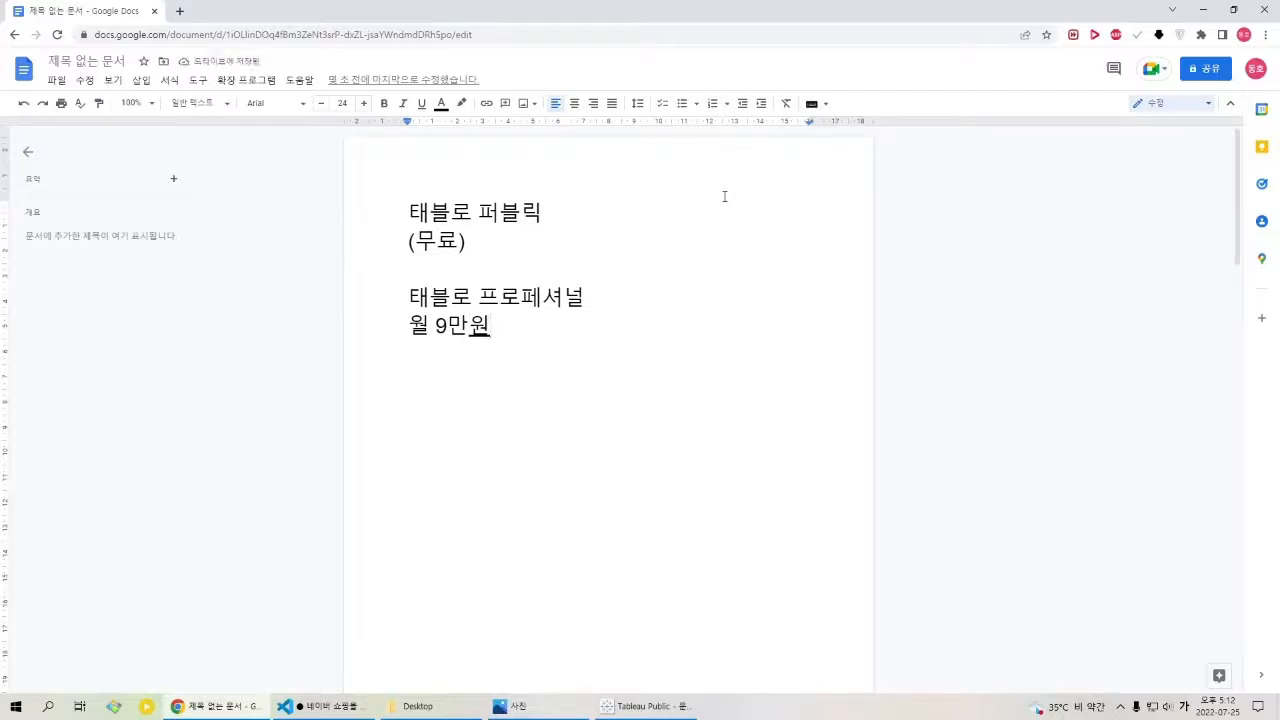
Add the line "(학생용은 무료)" under the monthly price.
key("Return")
type("(학생용은 무료")
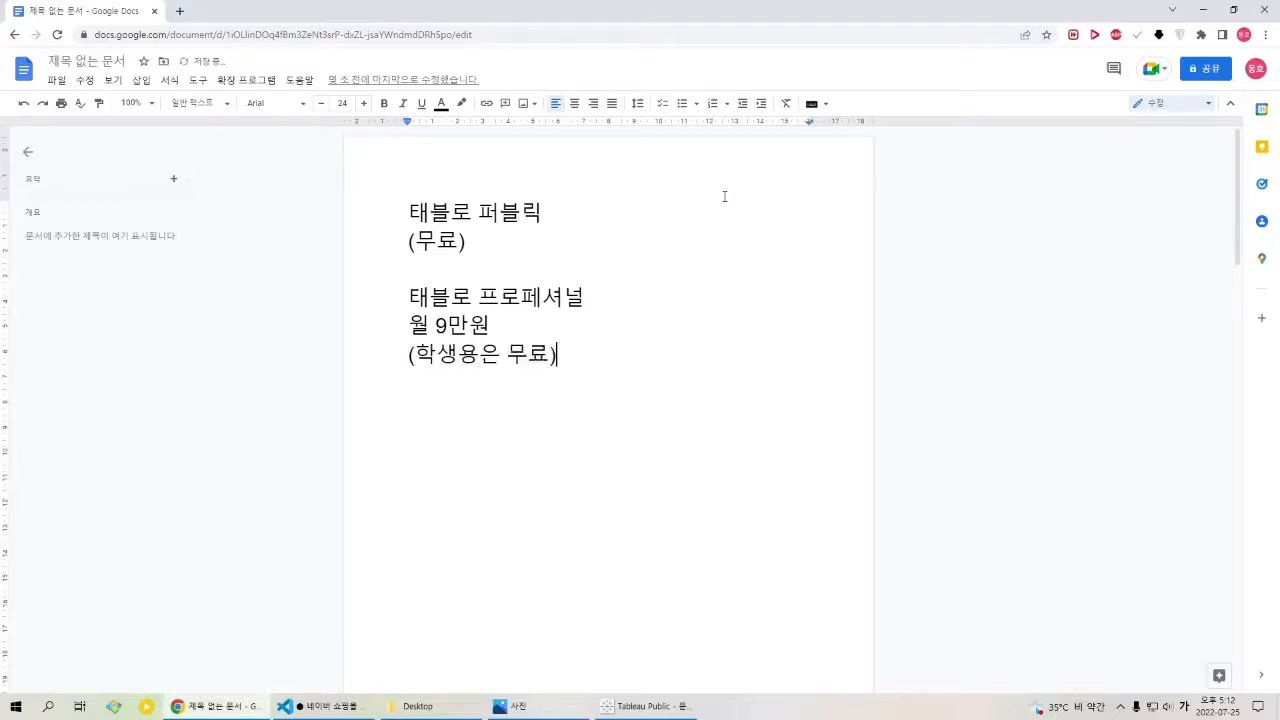
type(")")
Search the web in a new tab for "태블로 학생용" and read the student license description on tableau.com's "학생용 Tableau" page.
key("ctrl+t")
type("탭블로 ")
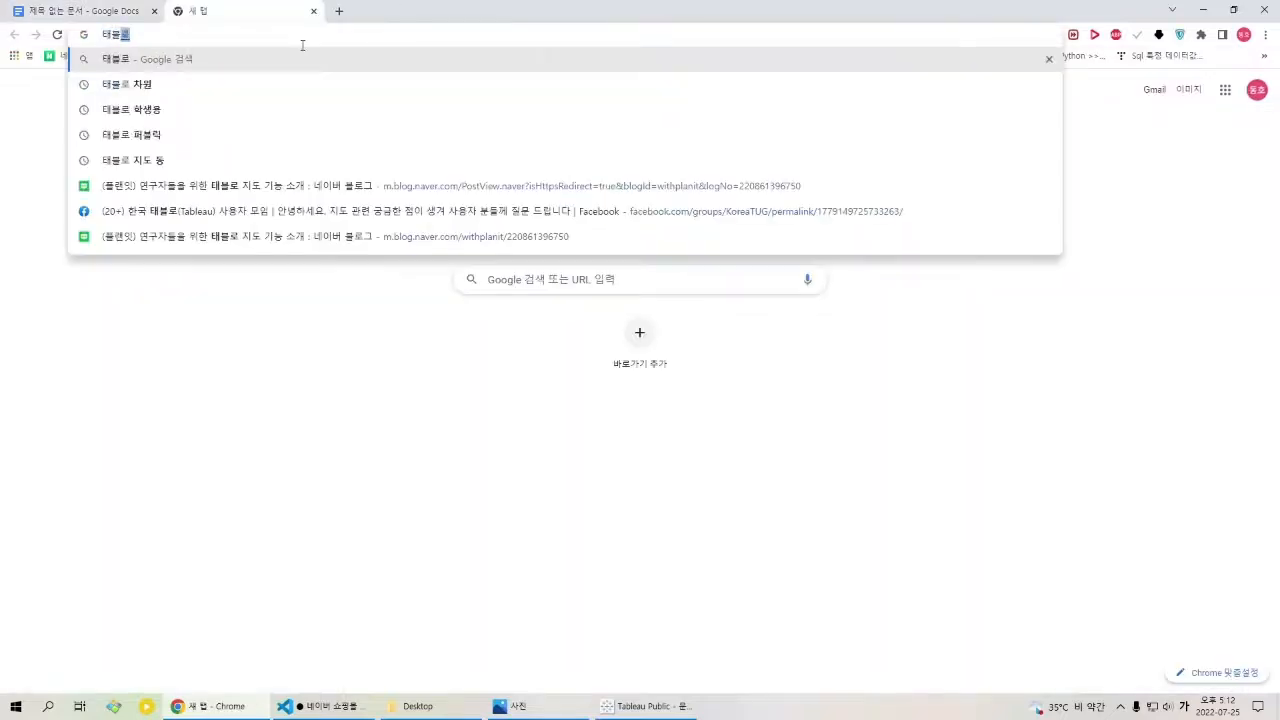
type("학생이")
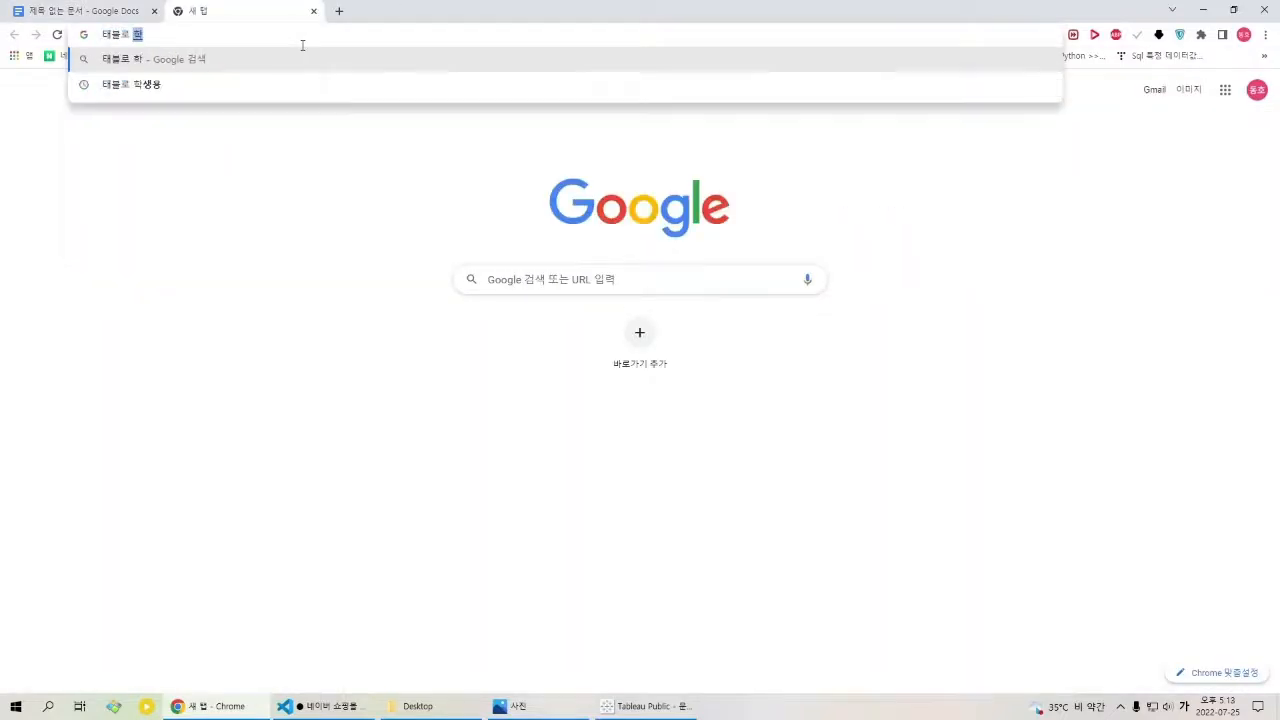
type("용")
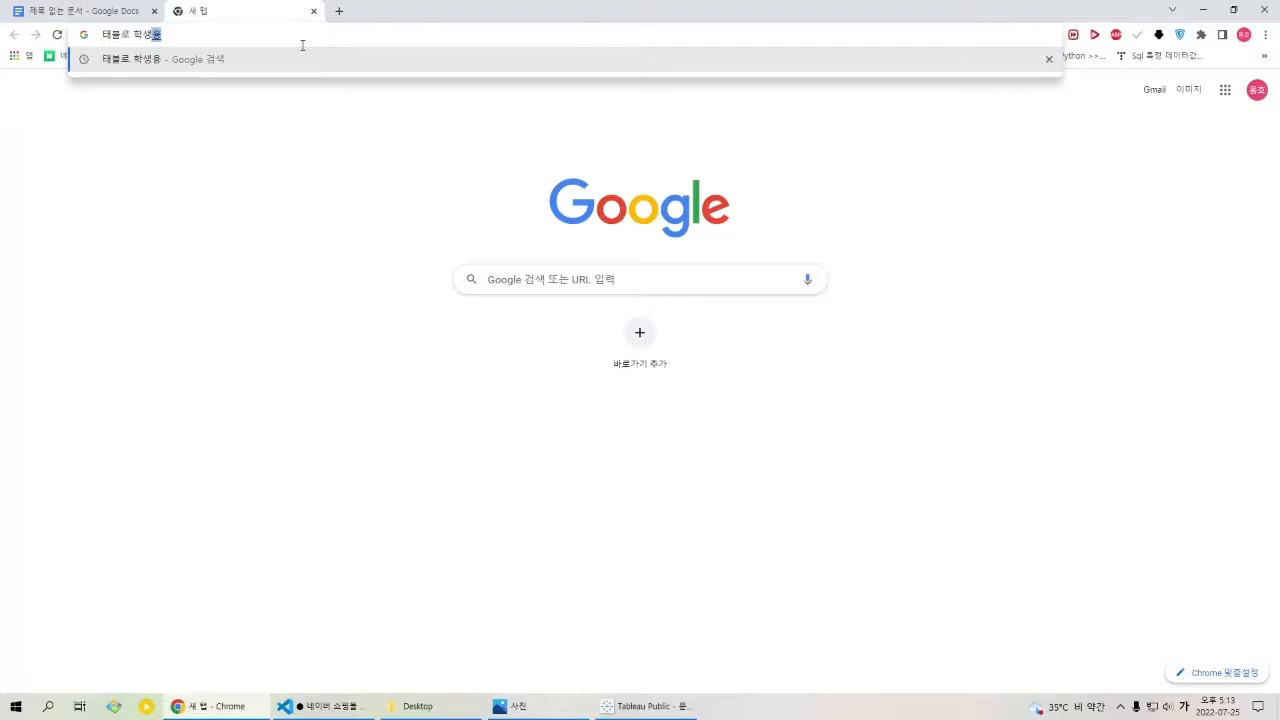
key("Return")
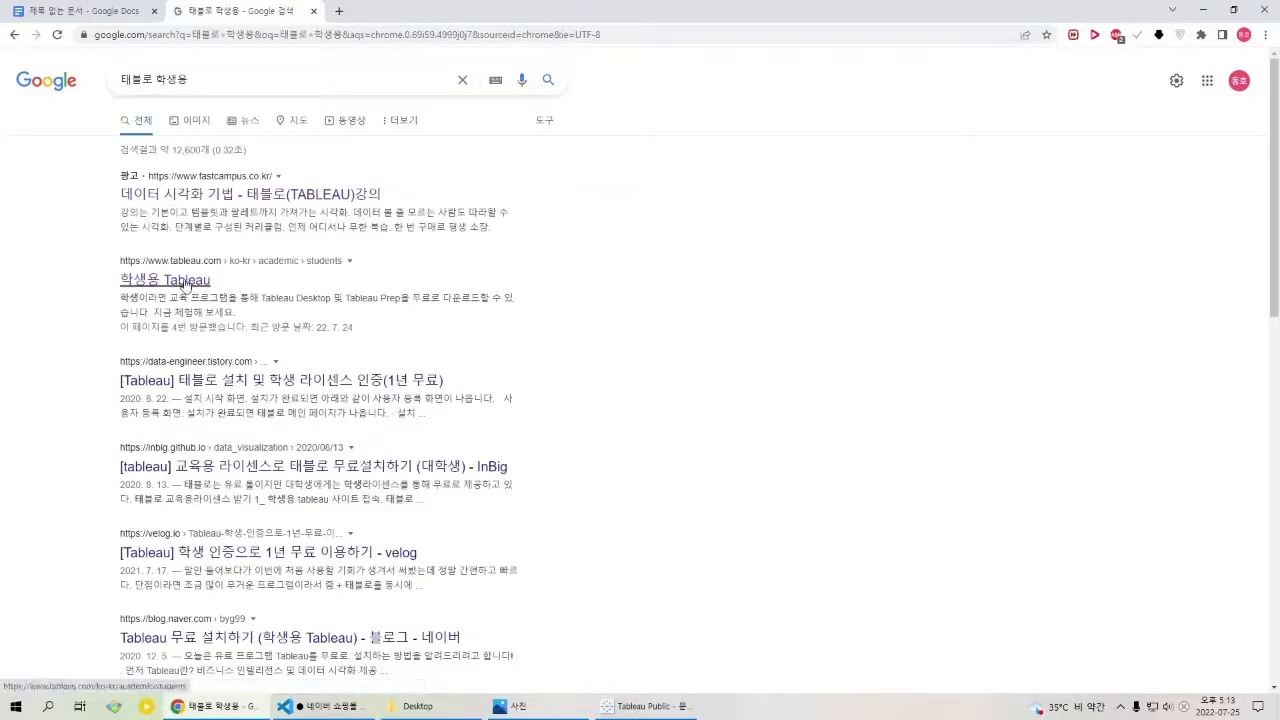
left_click(183, 283)
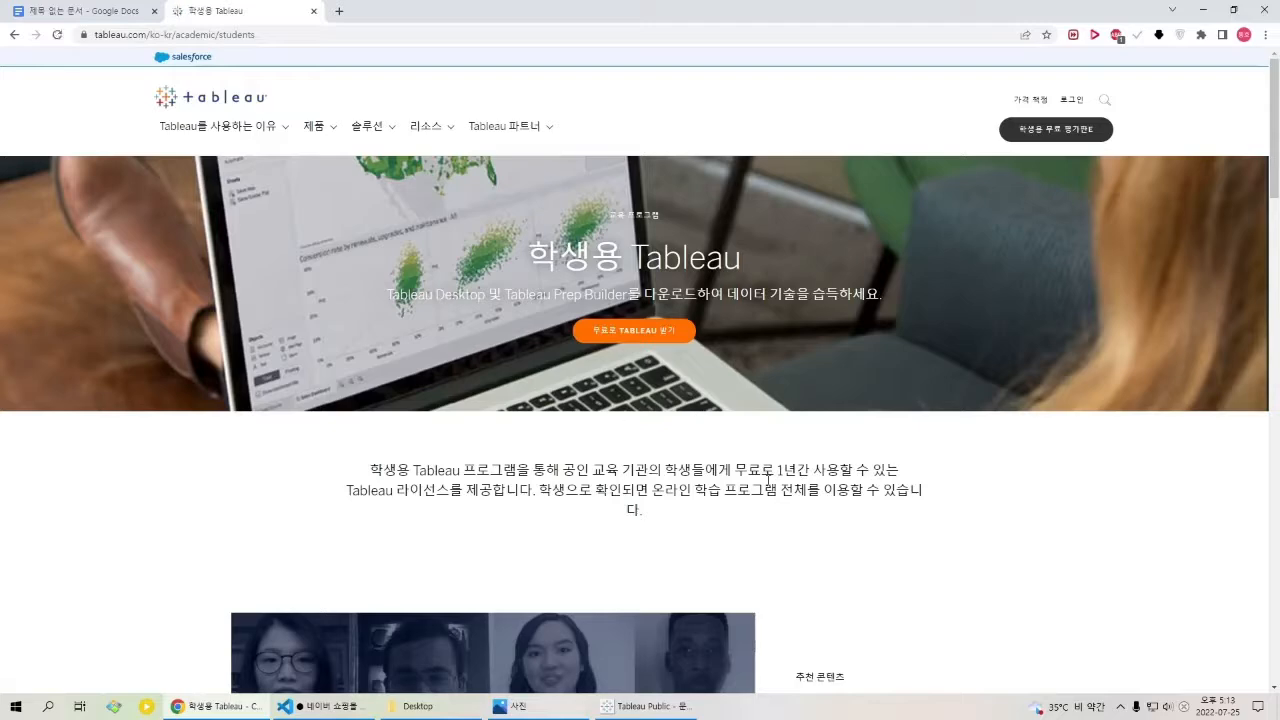
left_click_drag(718, 469, 806, 514)
left_click(622, 508)
scroll(603, 480, "down", 4)
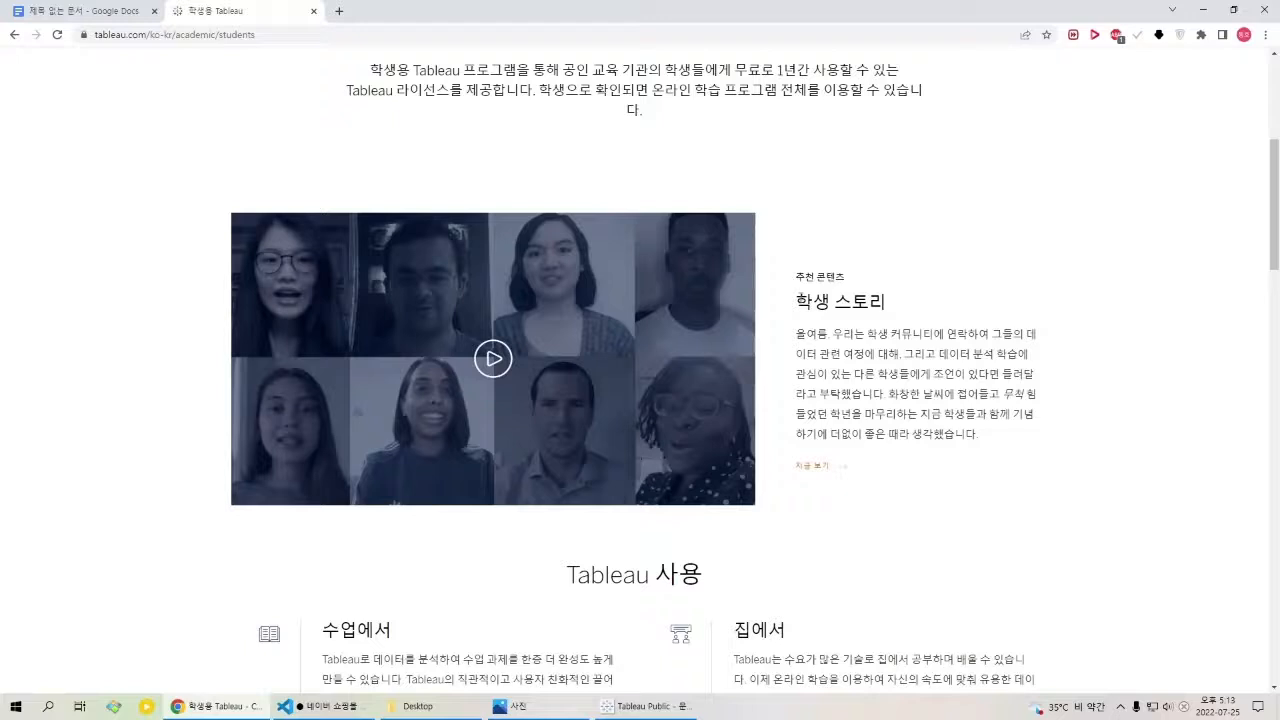
Return to the document and review the notes on the Public and Professional editions, including the student line.
left_click(108, 8)
left_click(514, 262)
key("Left")
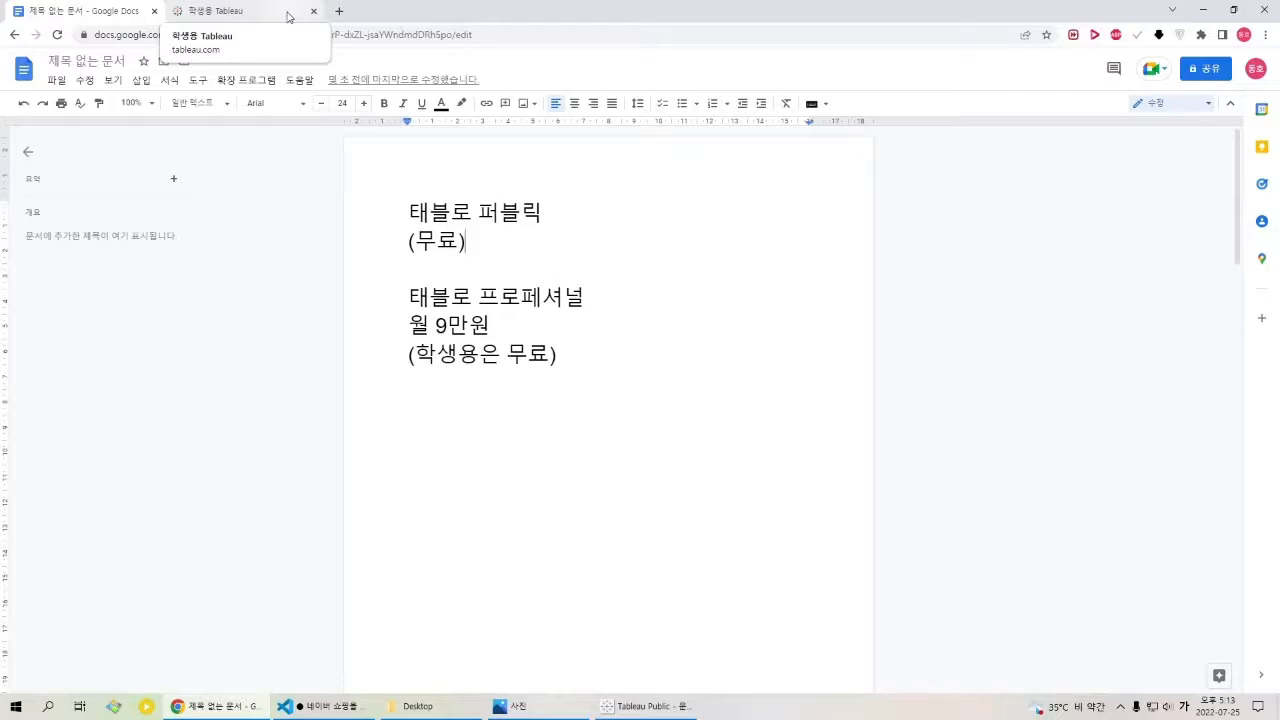
left_click_drag(578, 280, 416, 352)
left_click(627, 318)
left_click(403, 314)
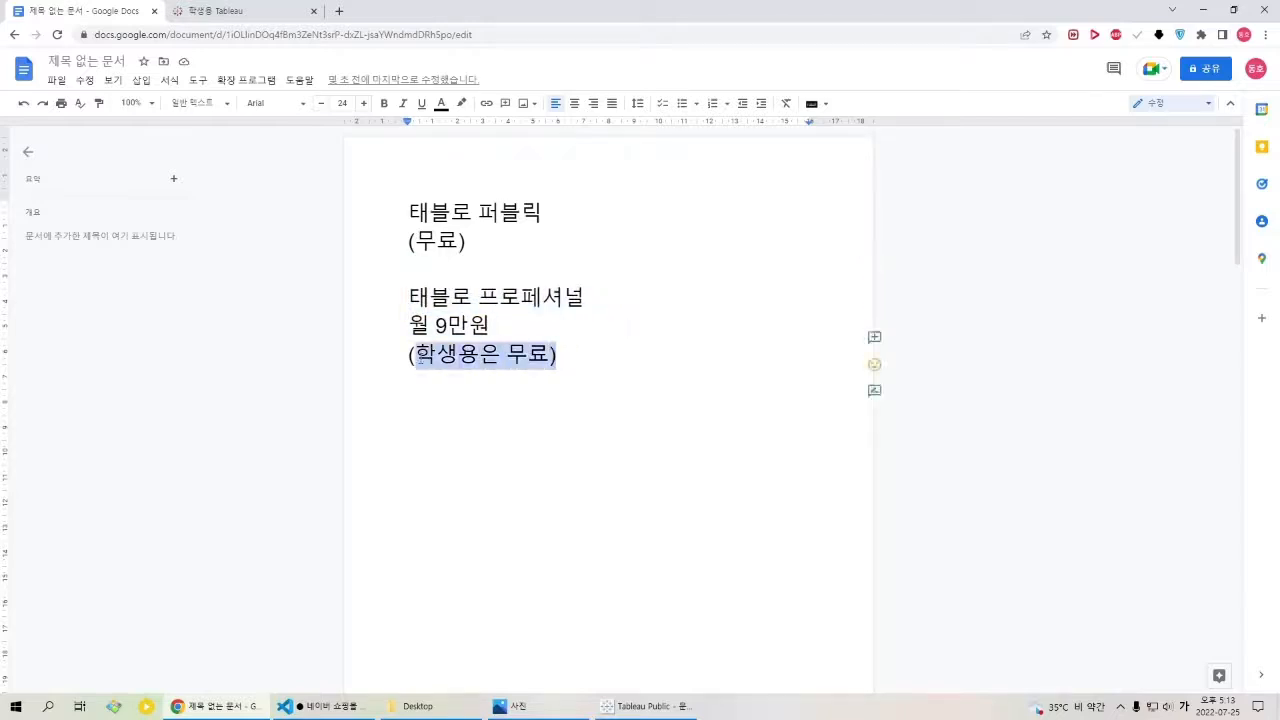
left_click(415, 352)
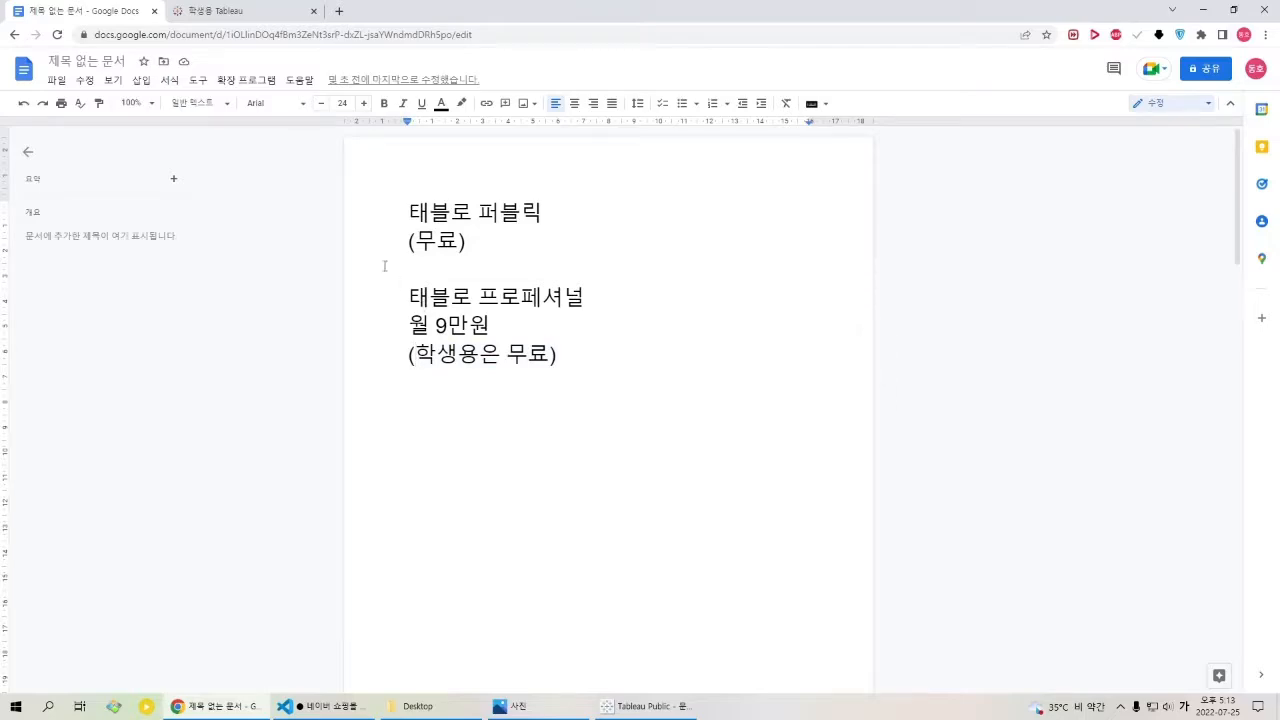
Open the FAQ entry on renewing an expired student license on the "학생용 Tableau" page and read its answer.
left_click(280, 8)
scroll(822, 439, "down", 3)
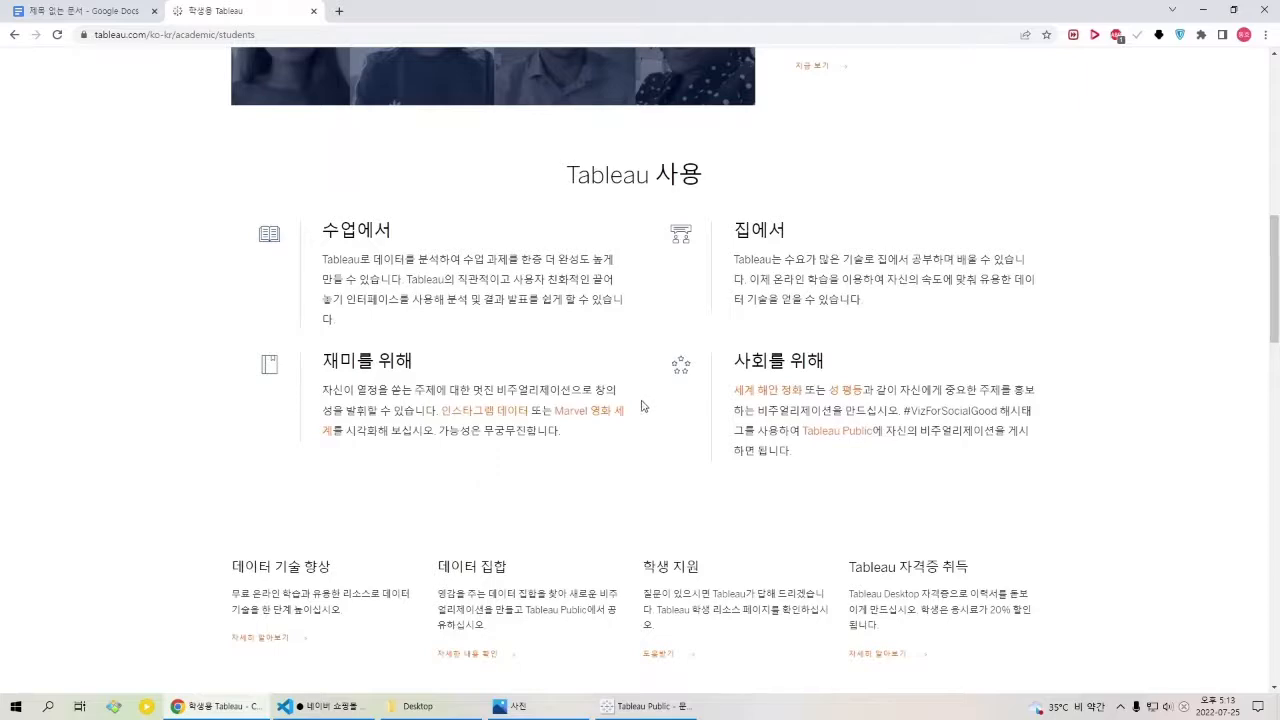
scroll(641, 400, "down", 3)
scroll(466, 487, "down", 12)
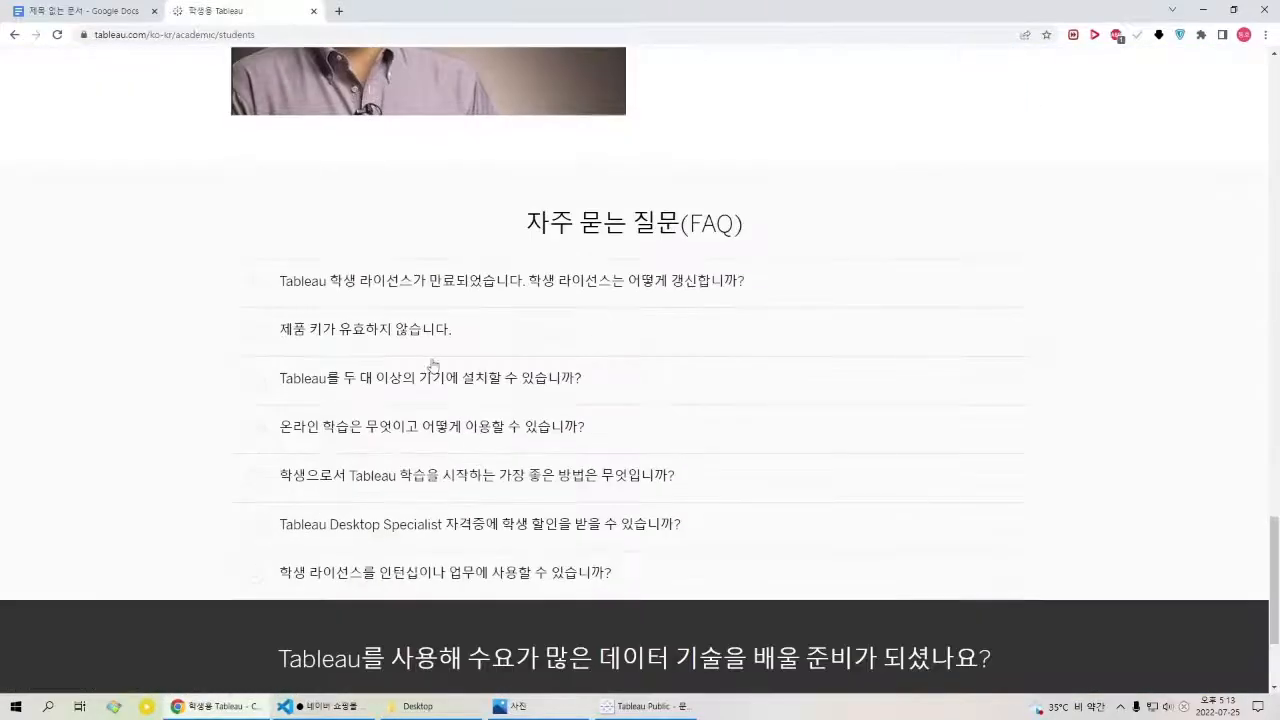
left_click(392, 288)
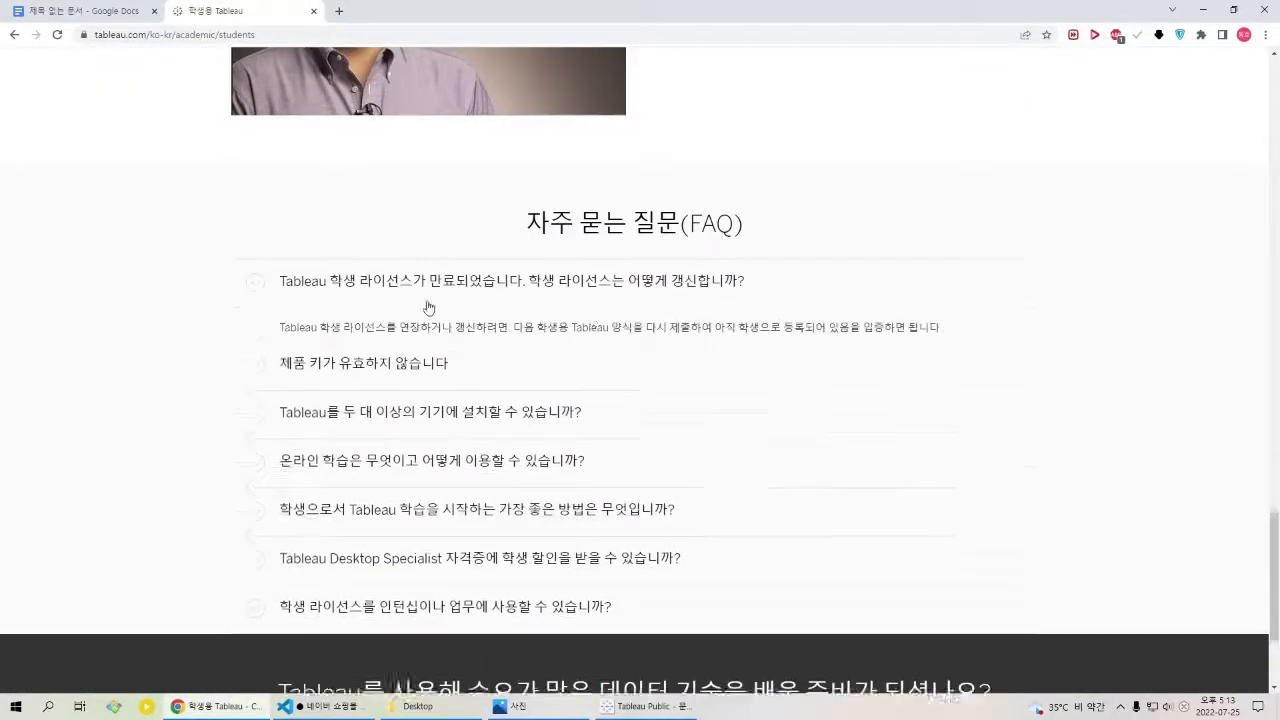
left_click_drag(330, 333, 672, 336)
left_click(672, 336)
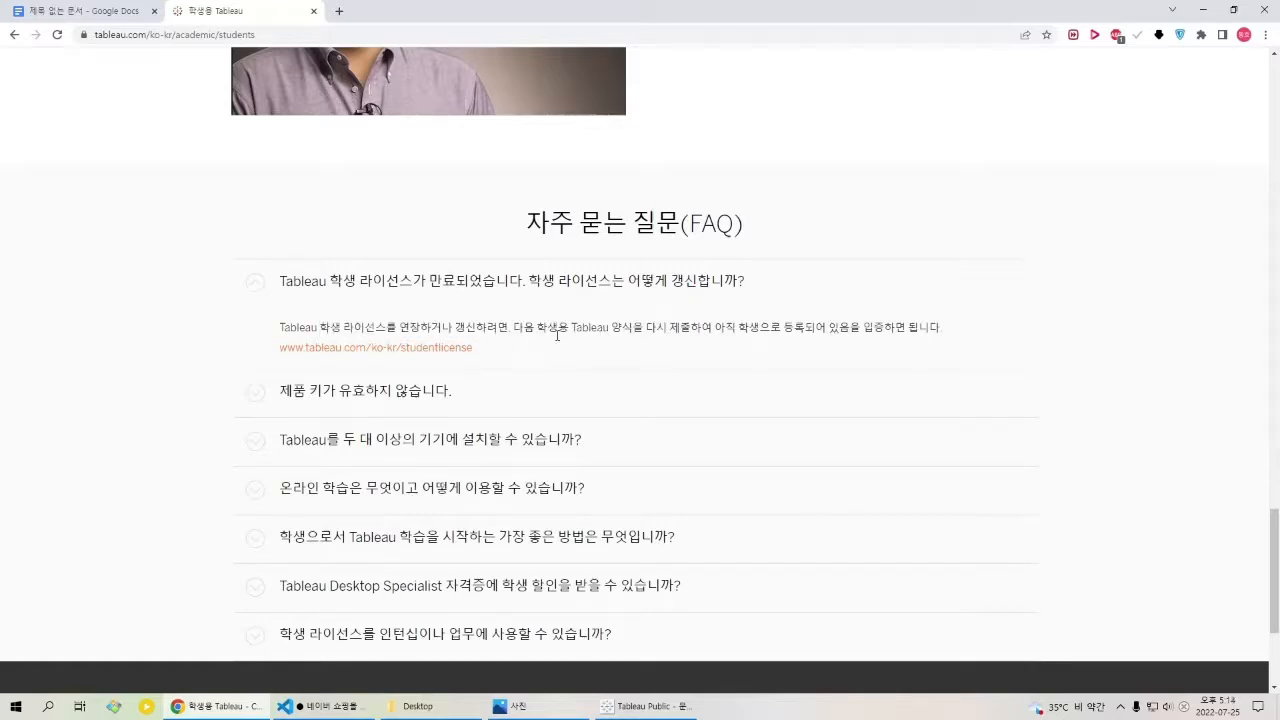
left_click_drag(557, 335, 737, 343)
left_click(777, 345)
Return to the document and review the notes on saving, TWBX file sharing and compatibility between the Public and Professional editions.
left_click(158, 8)
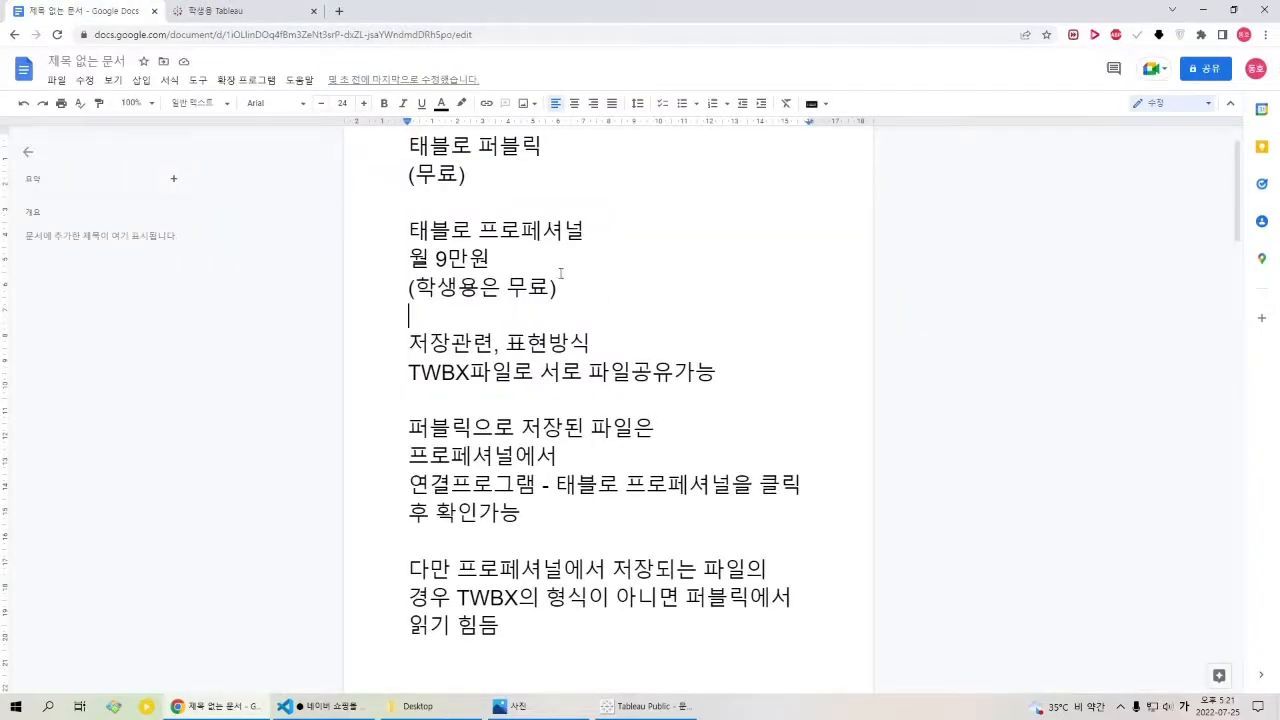
triple_click(600, 340)
left_click(605, 340)
double_click(415, 350)
left_click_drag(410, 372, 715, 378)
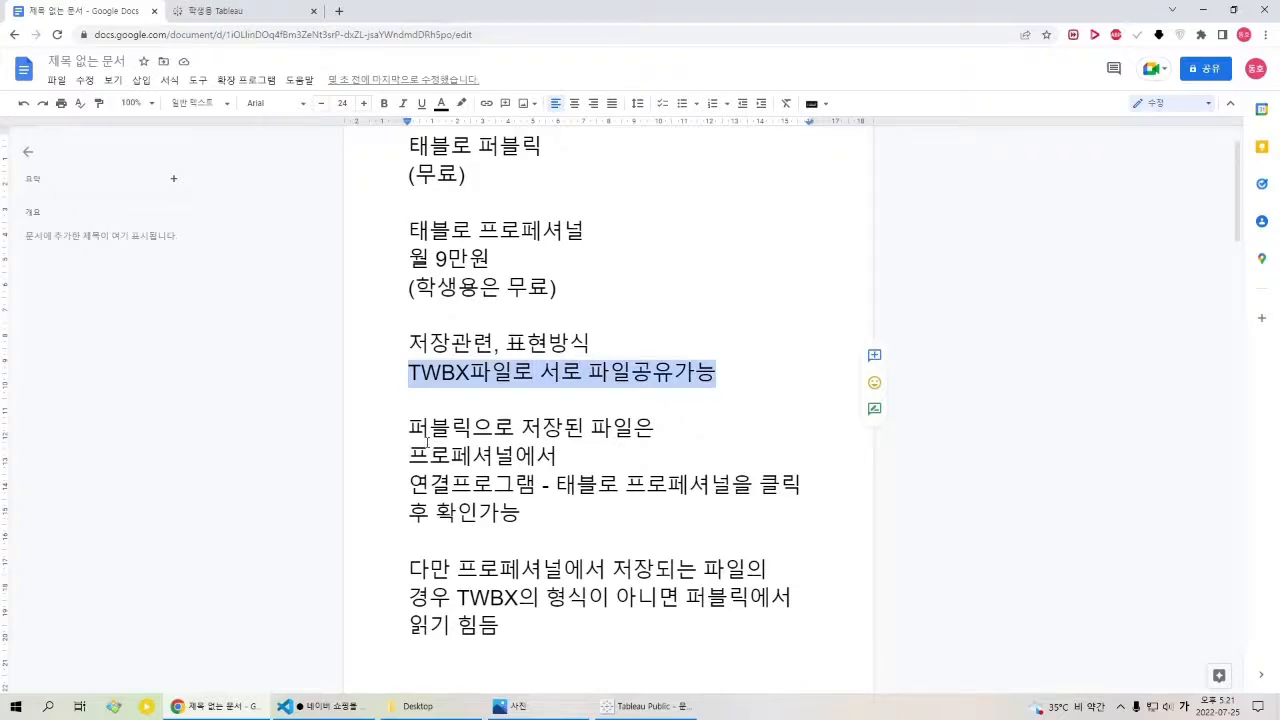
left_click_drag(422, 438, 654, 455)
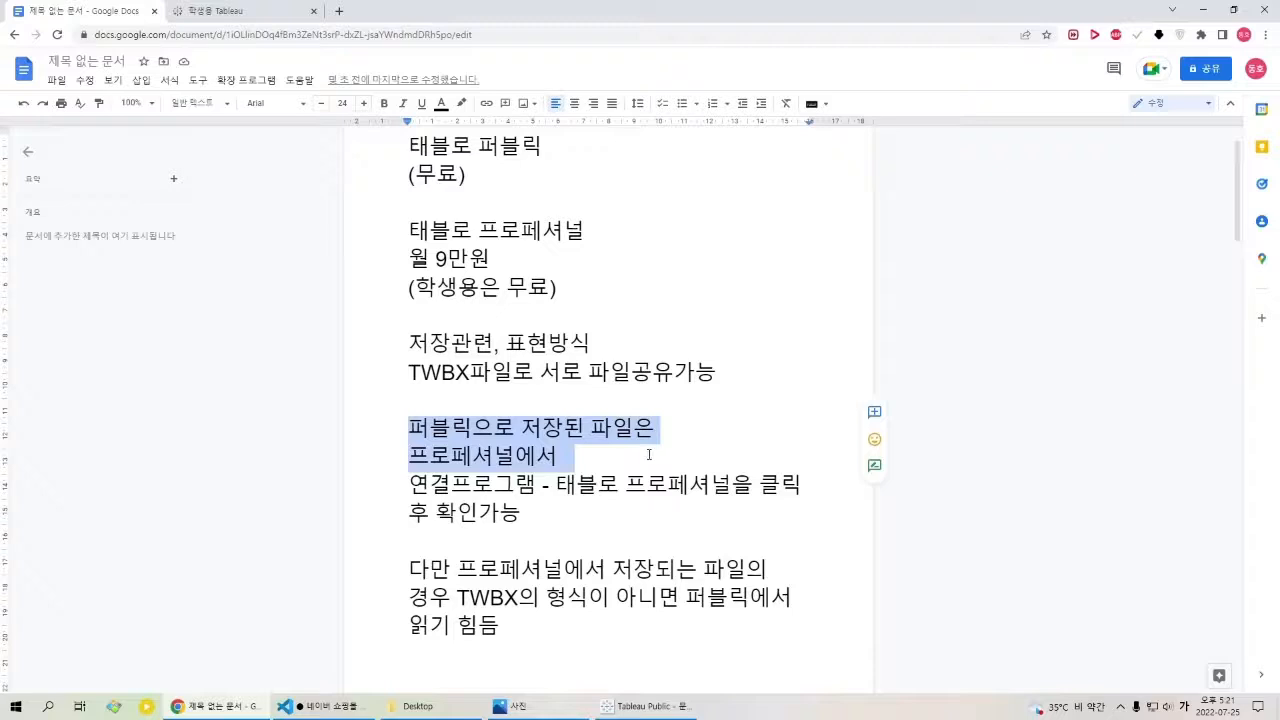
left_click(652, 453)
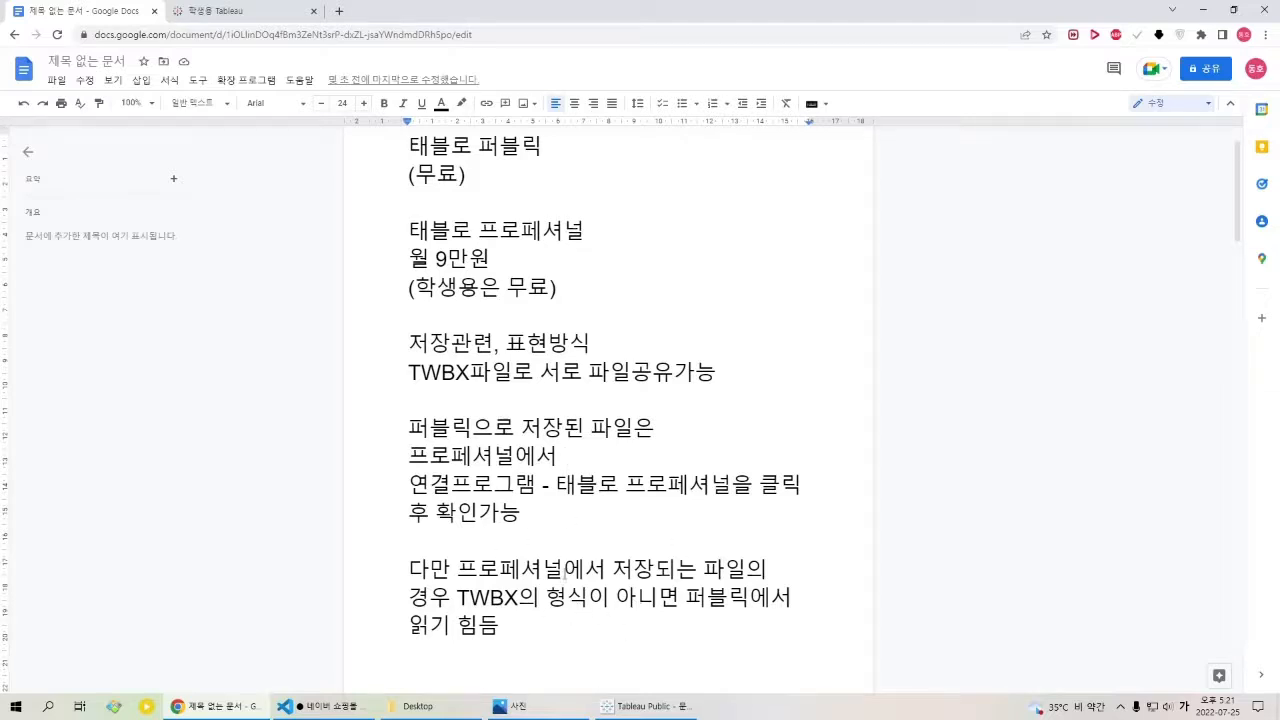
double_click(465, 598)
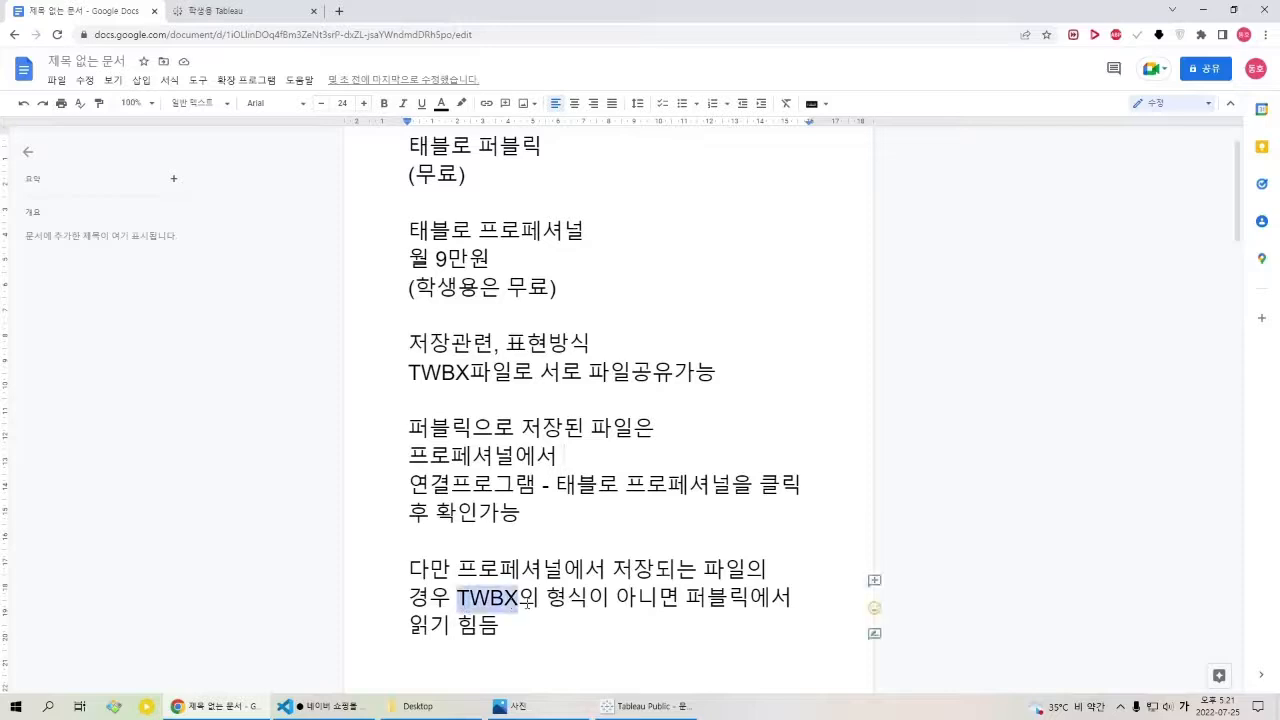
left_click(529, 604)
left_click(541, 619)
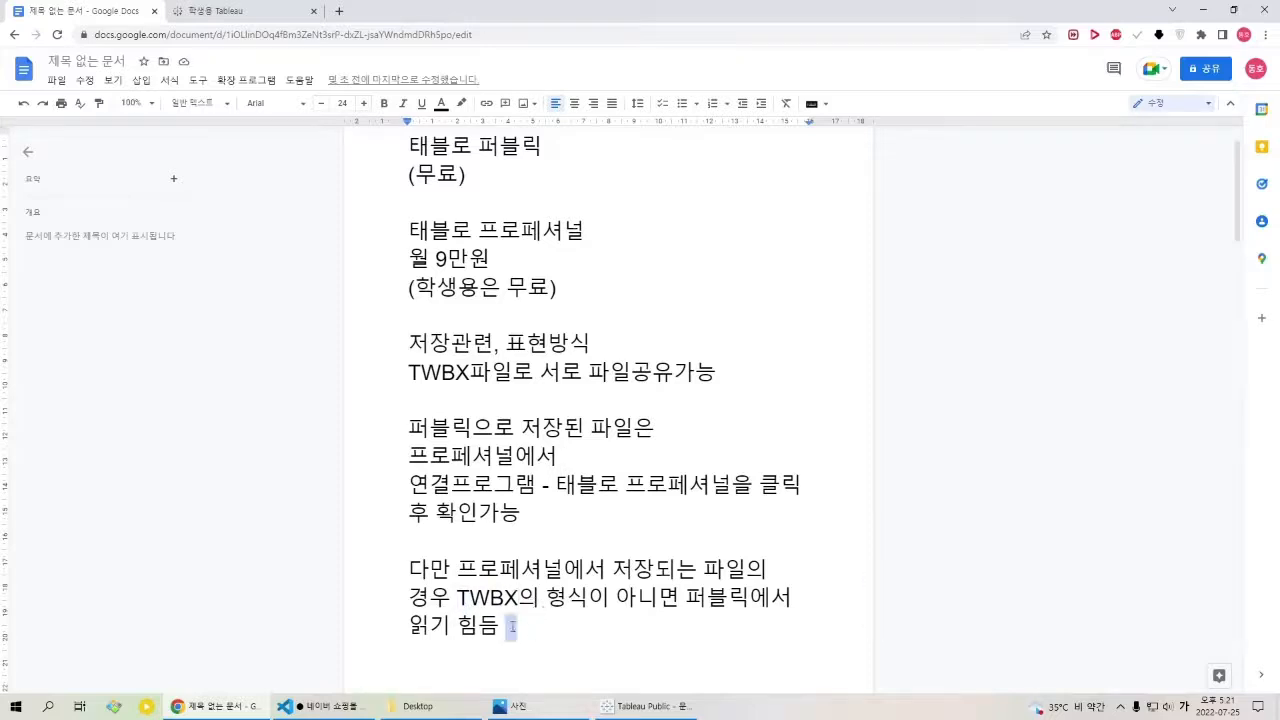
triple_click(540, 625)
left_click(537, 640)
left_click_drag(537, 643, 411, 462)
left_click(411, 458)
left_click_drag(510, 350, 616, 344)
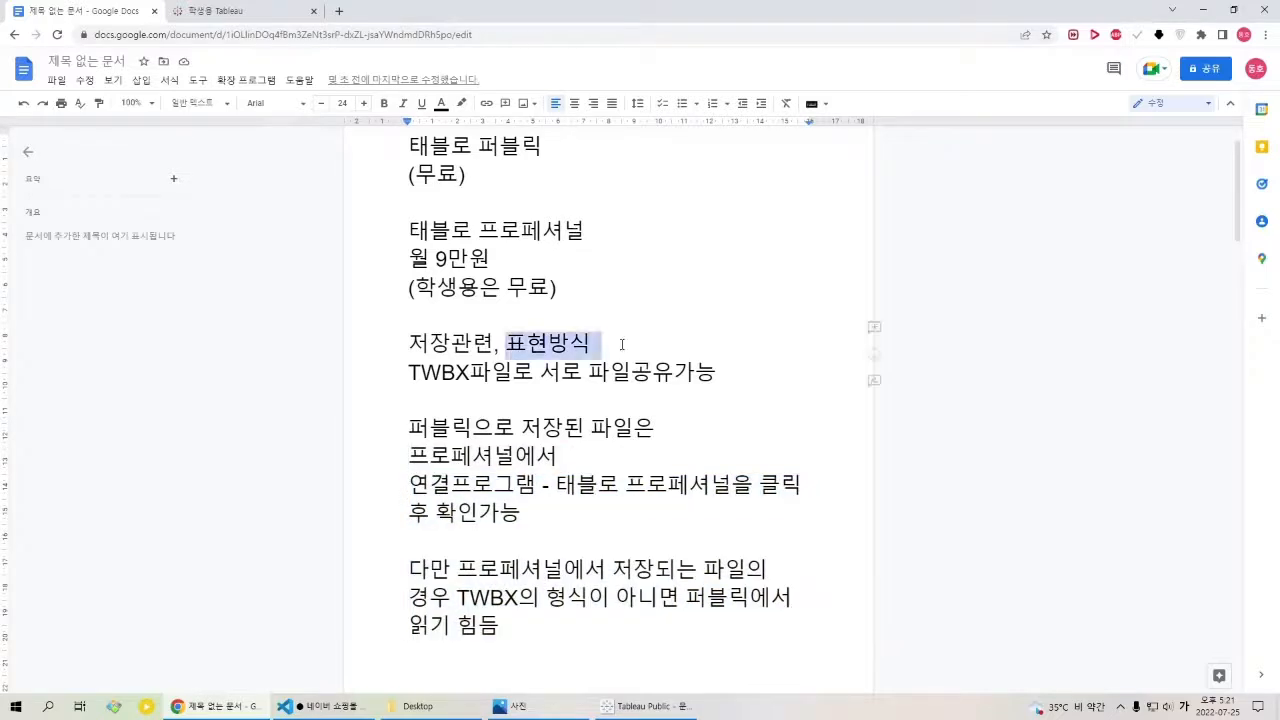
left_click(616, 344)
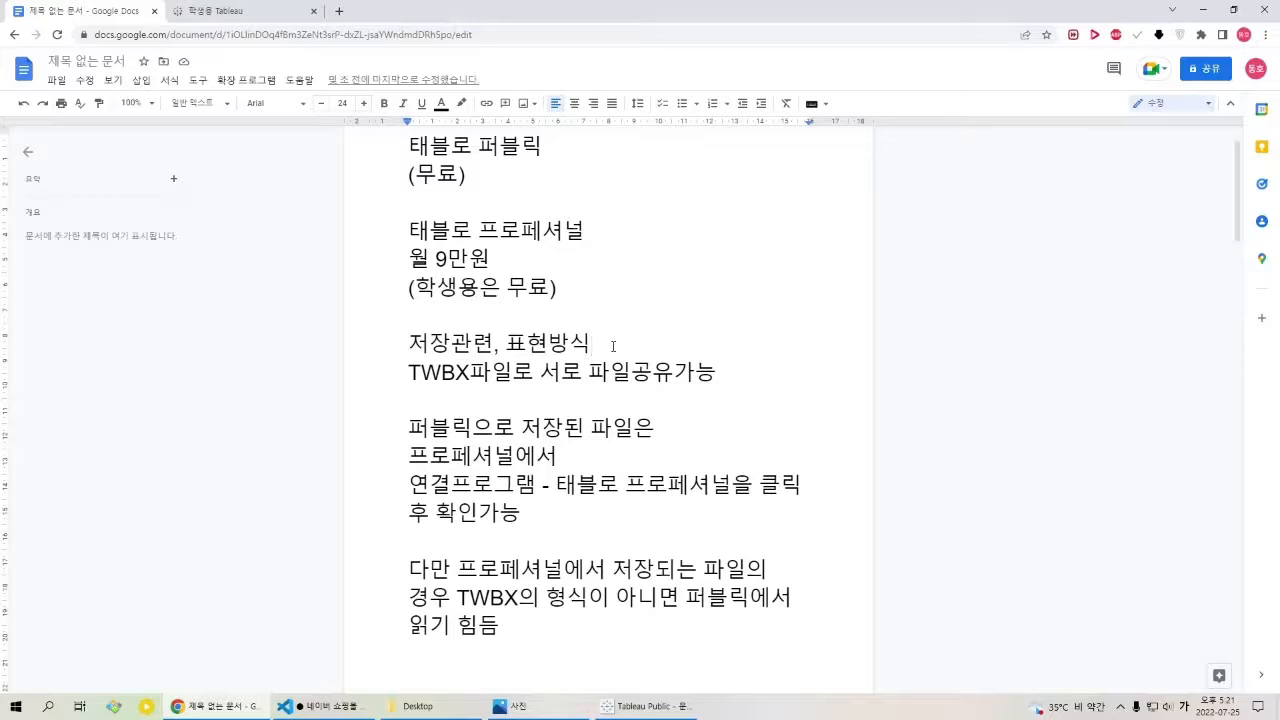
Add an empty line at the end of the document notes.
scroll(600, 360, "down", 1)
left_click(549, 594)
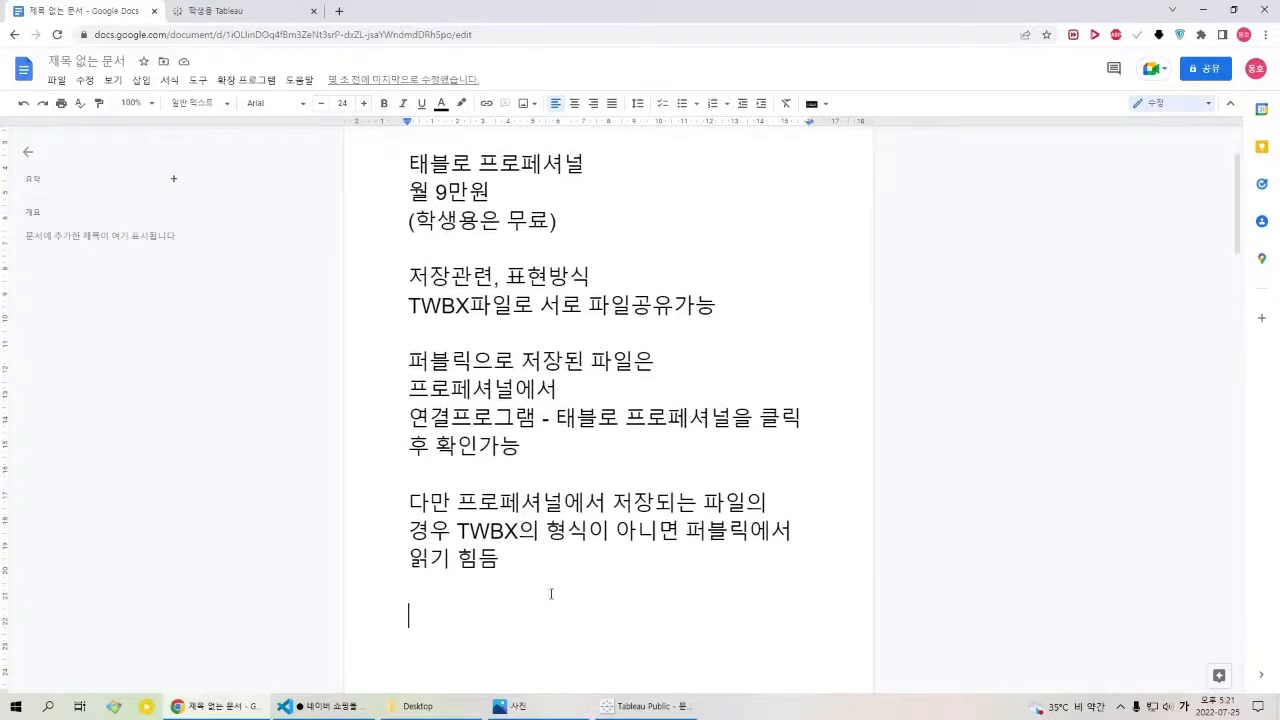
key("Return")
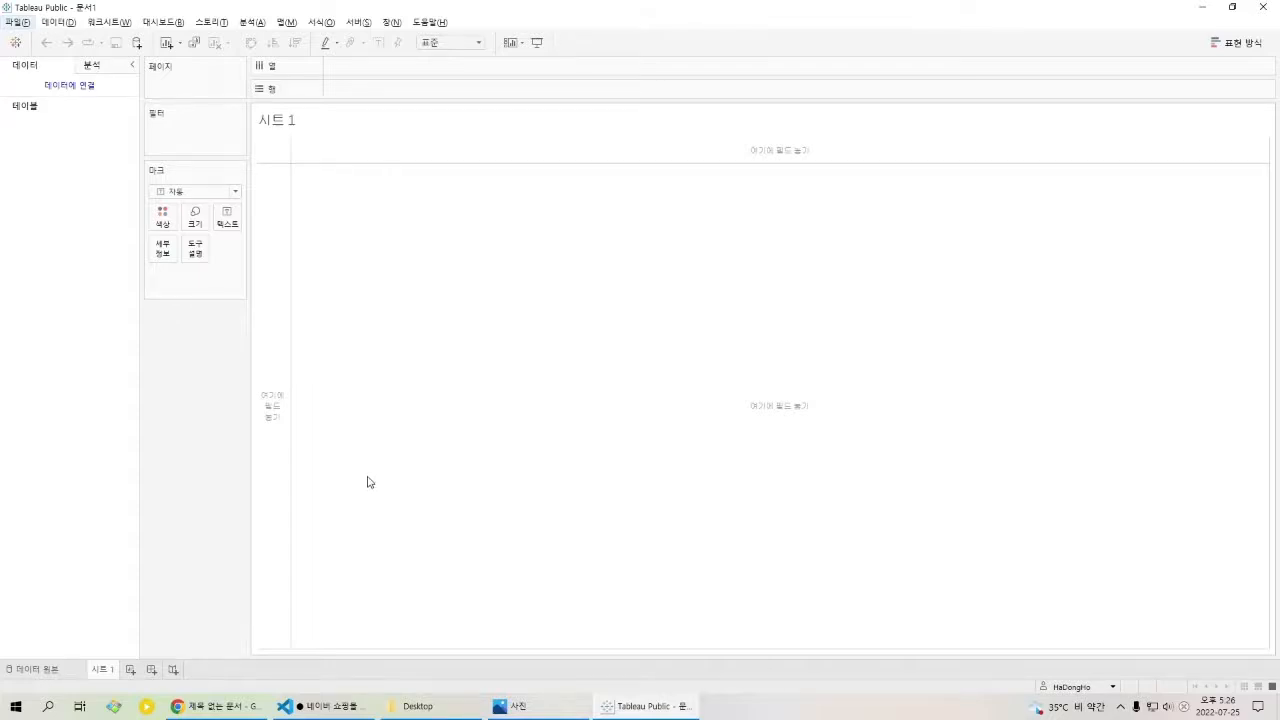
Browse the text files available to connect, widen the file-type column to read the CSV format, and cancel the file selection.
left_click(37, 669)
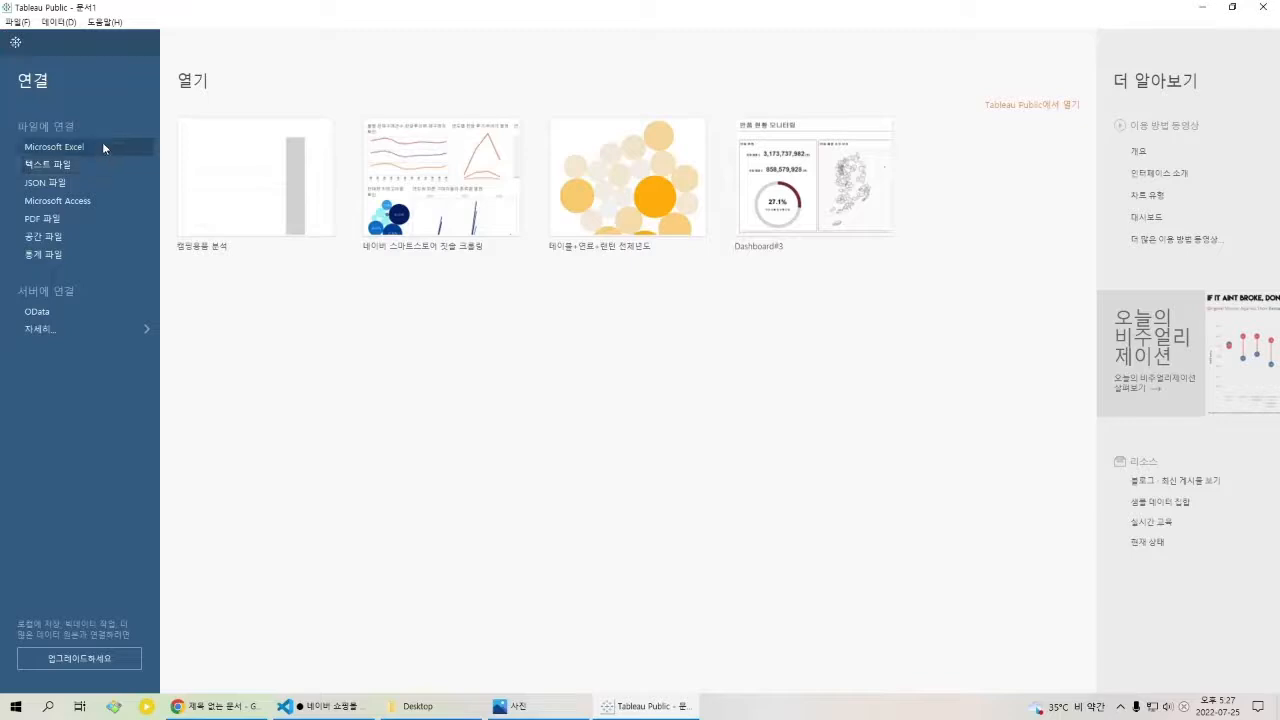
left_click(80, 168)
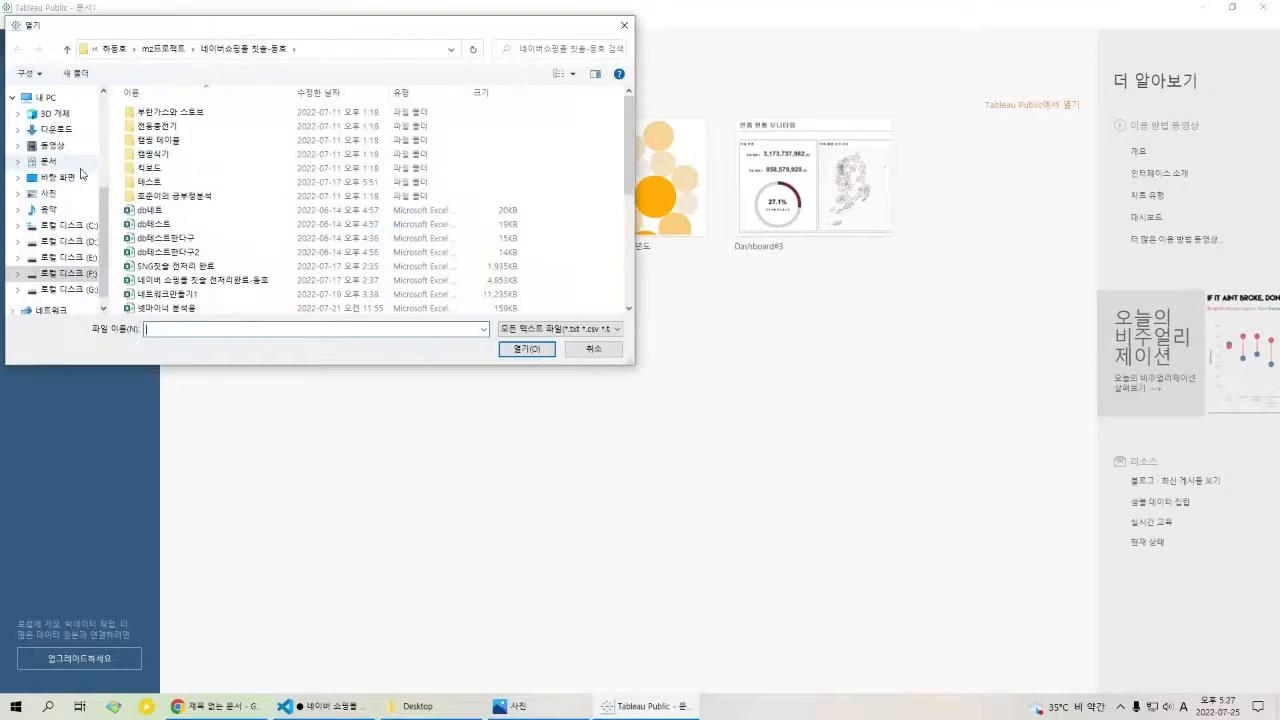
left_click(336, 226)
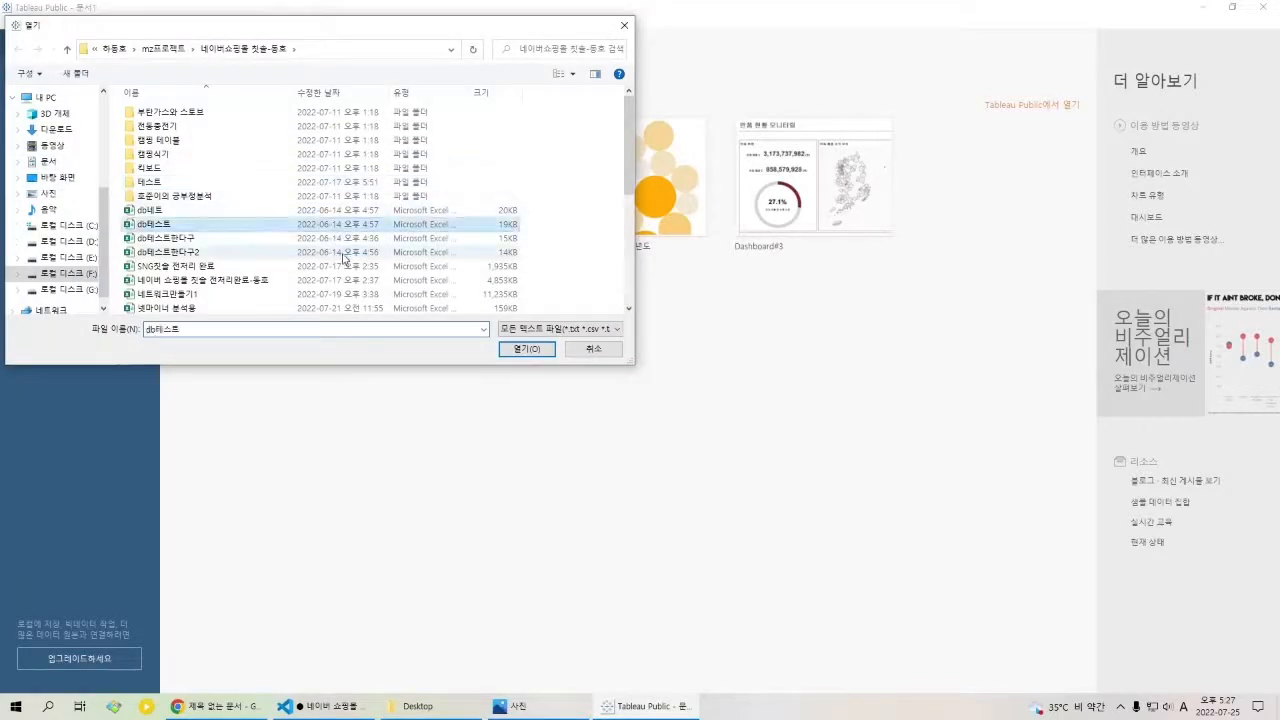
key("Down")
key("Down")
key("Down")
key("Down")
key("Down")
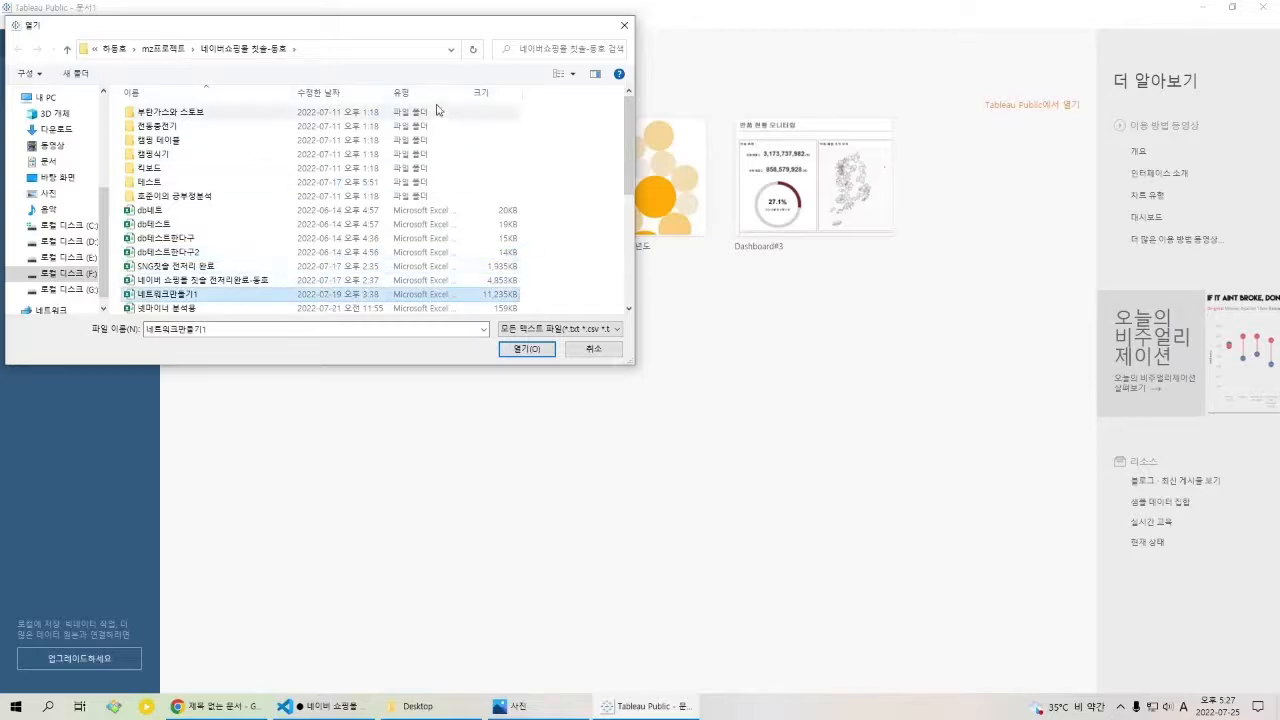
left_click_drag(474, 94, 592, 96)
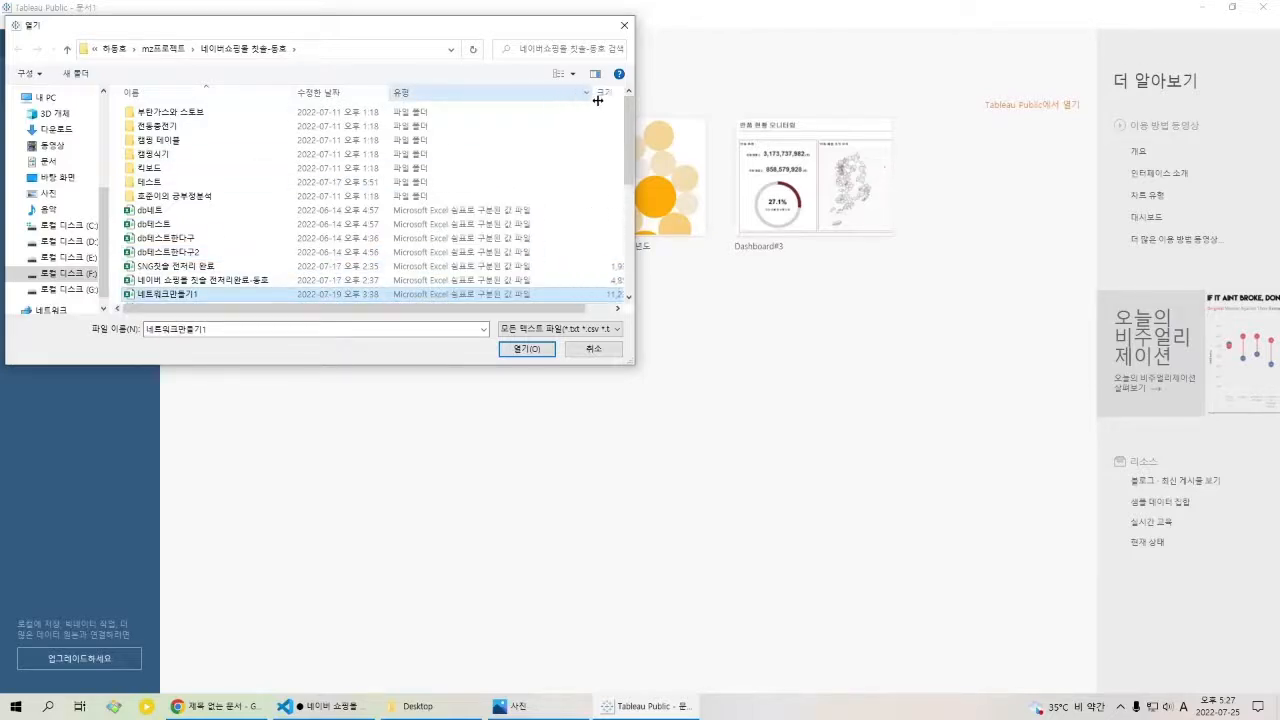
key("Up")
key("Up")
key("Up")
key("Up")
key("Up")
key("Up")
left_click(482, 281)
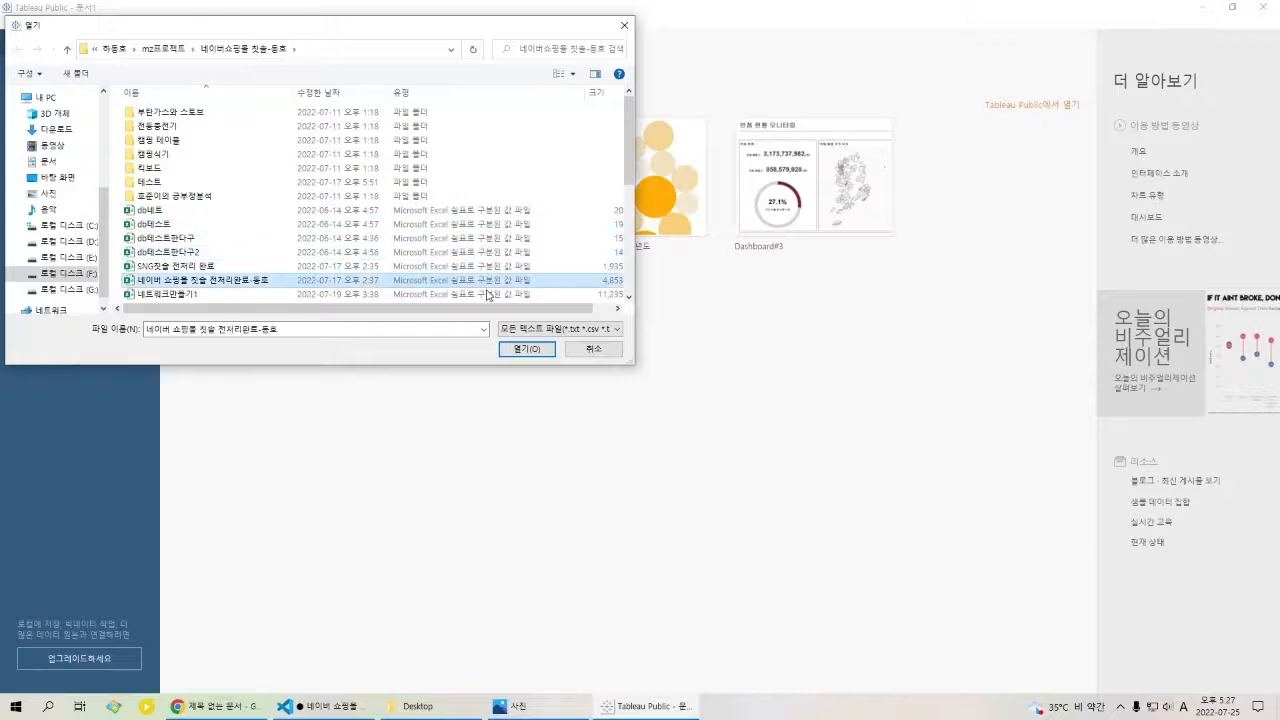
left_click(611, 354)
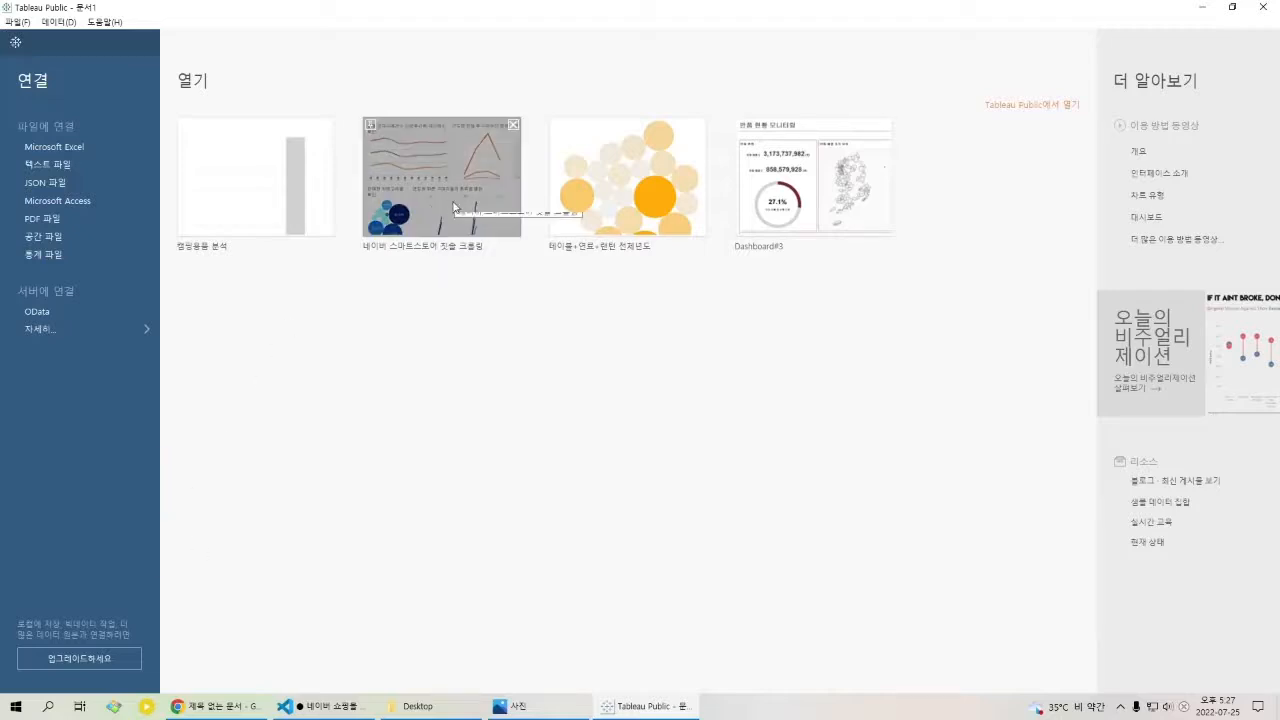
Connect to the text file of preprocessed Naver shopping mall toothbrush data, "네이버 쇼핑몰 칫솔 전처리완료".
left_click(94, 167)
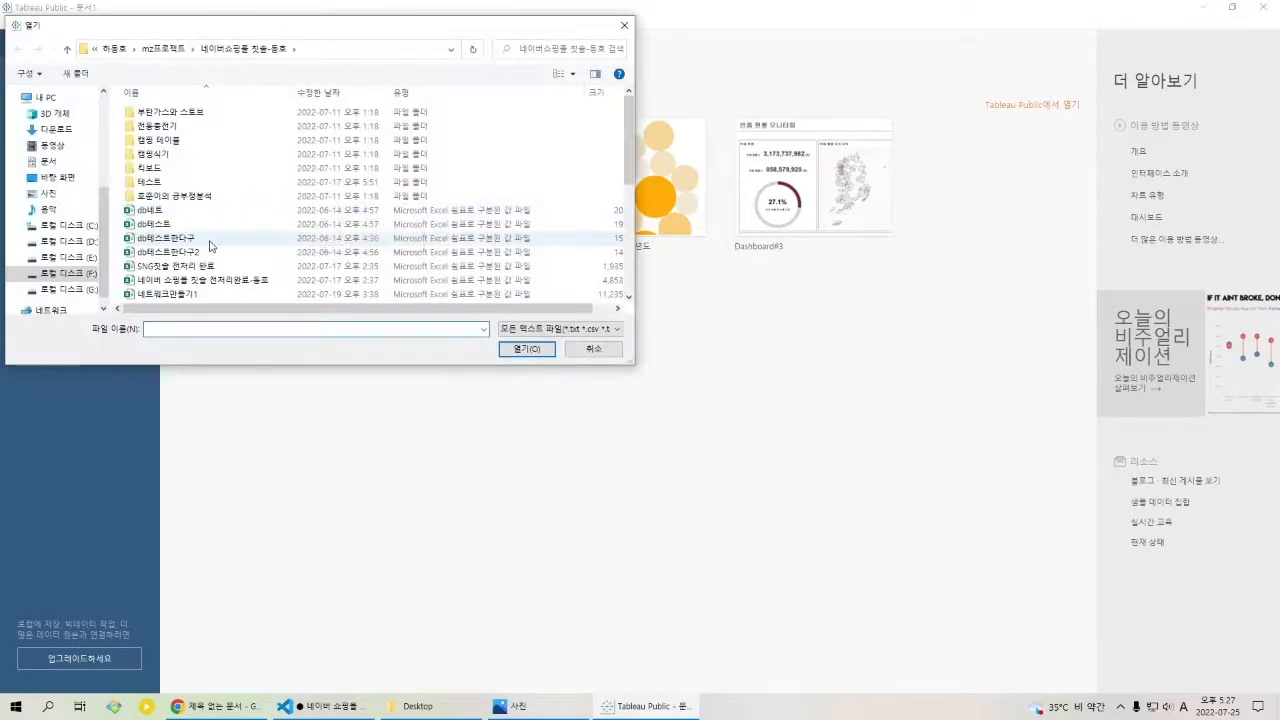
scroll(240, 245, "down", 2)
left_click(257, 198)
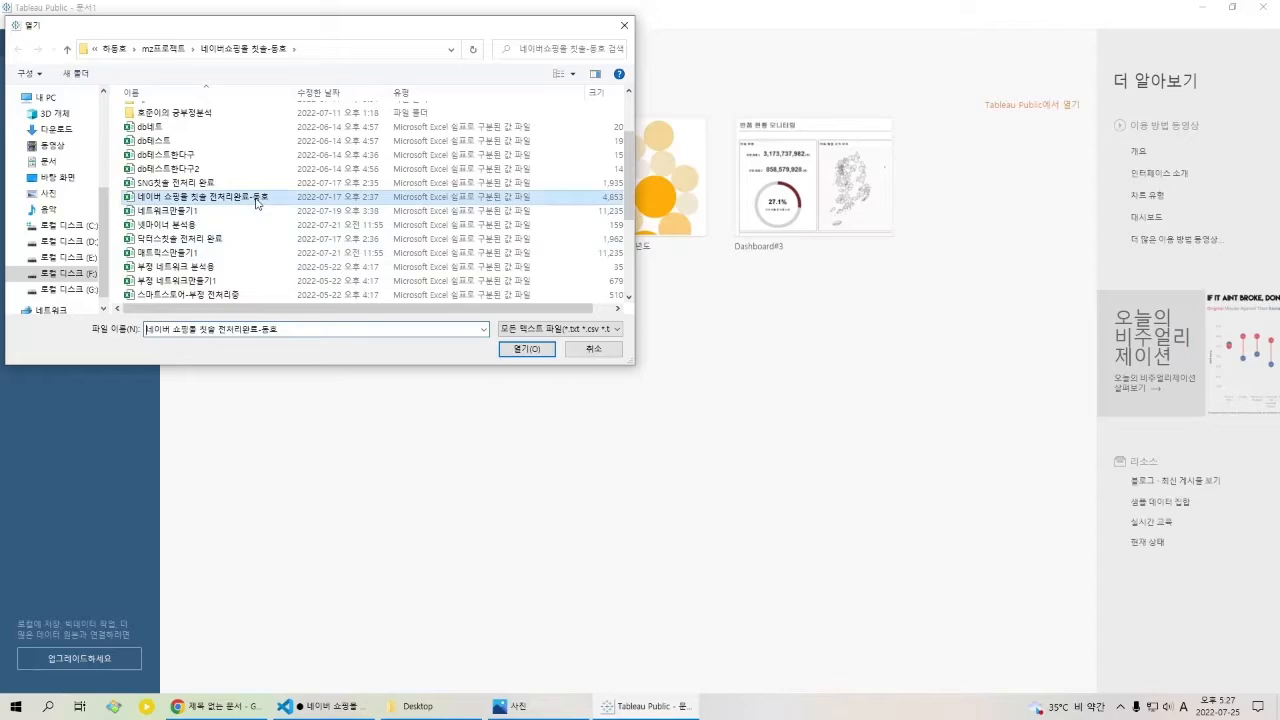
left_click(525, 349)
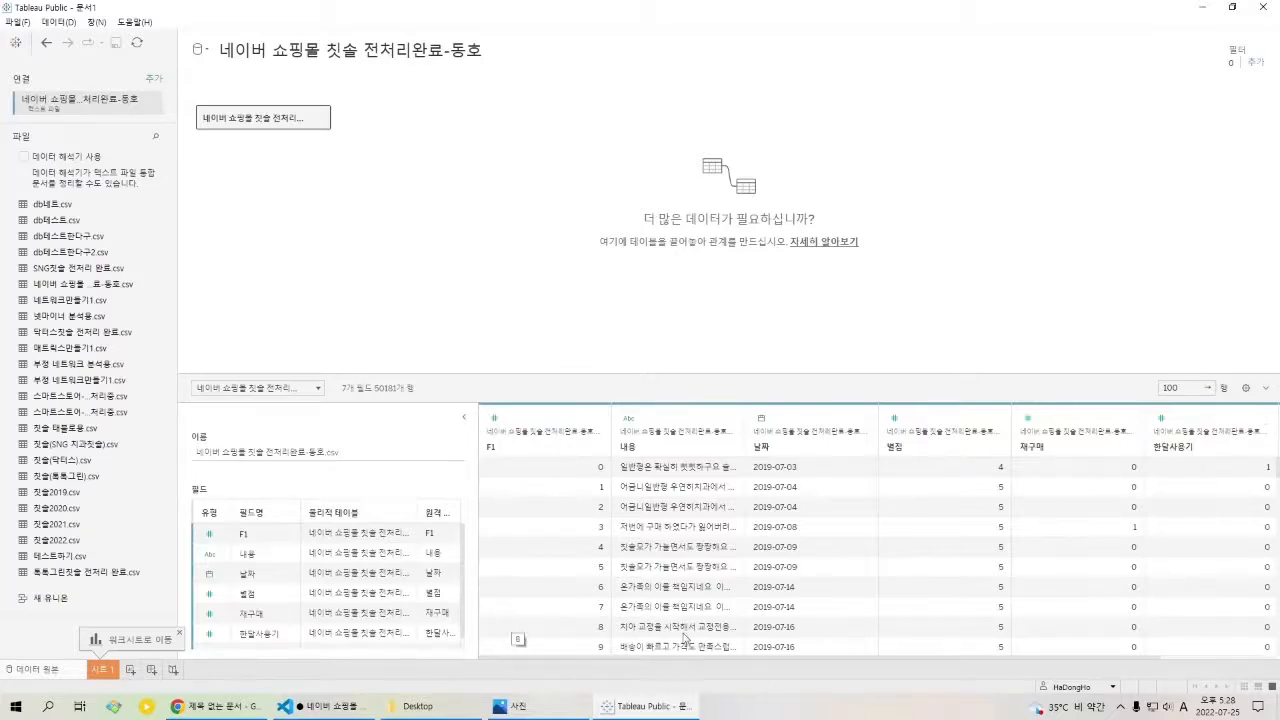
Look over the columns from F1 to 한달사용기 in the data preview, sorting the rows by 재구매 in ascending order.
left_click(577, 447)
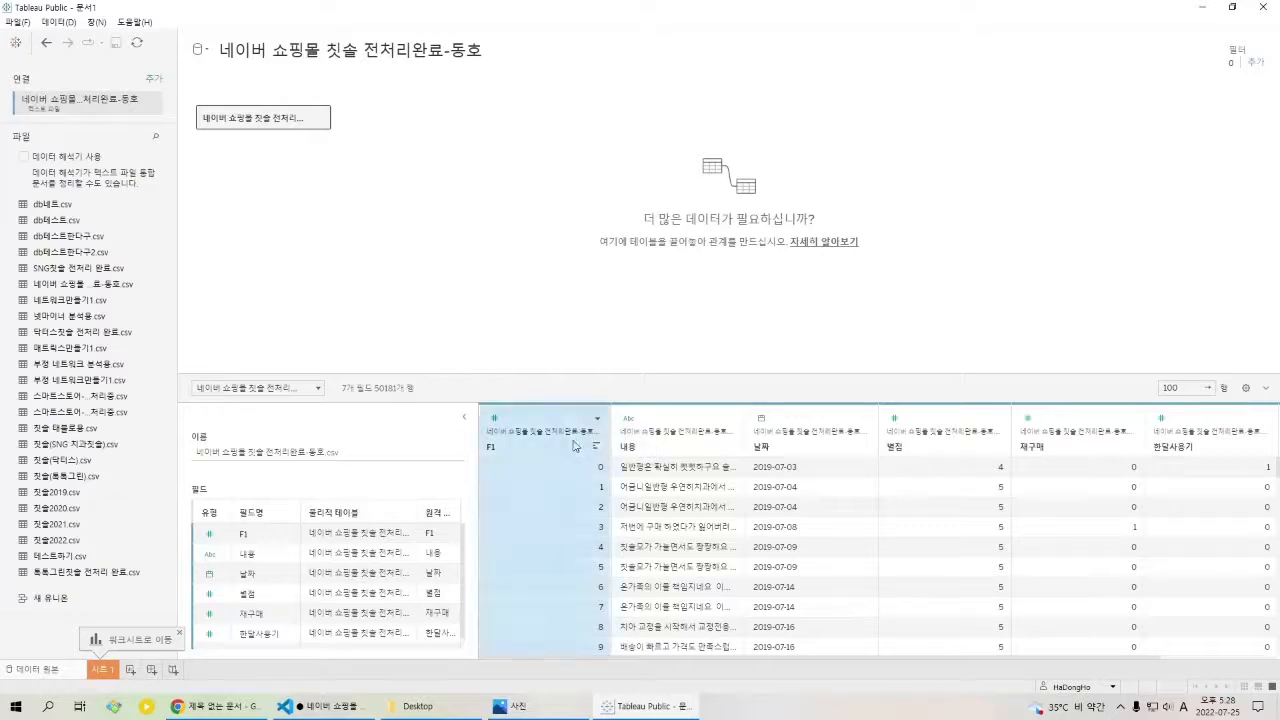
left_click(668, 443)
left_click(765, 445)
left_click(955, 445)
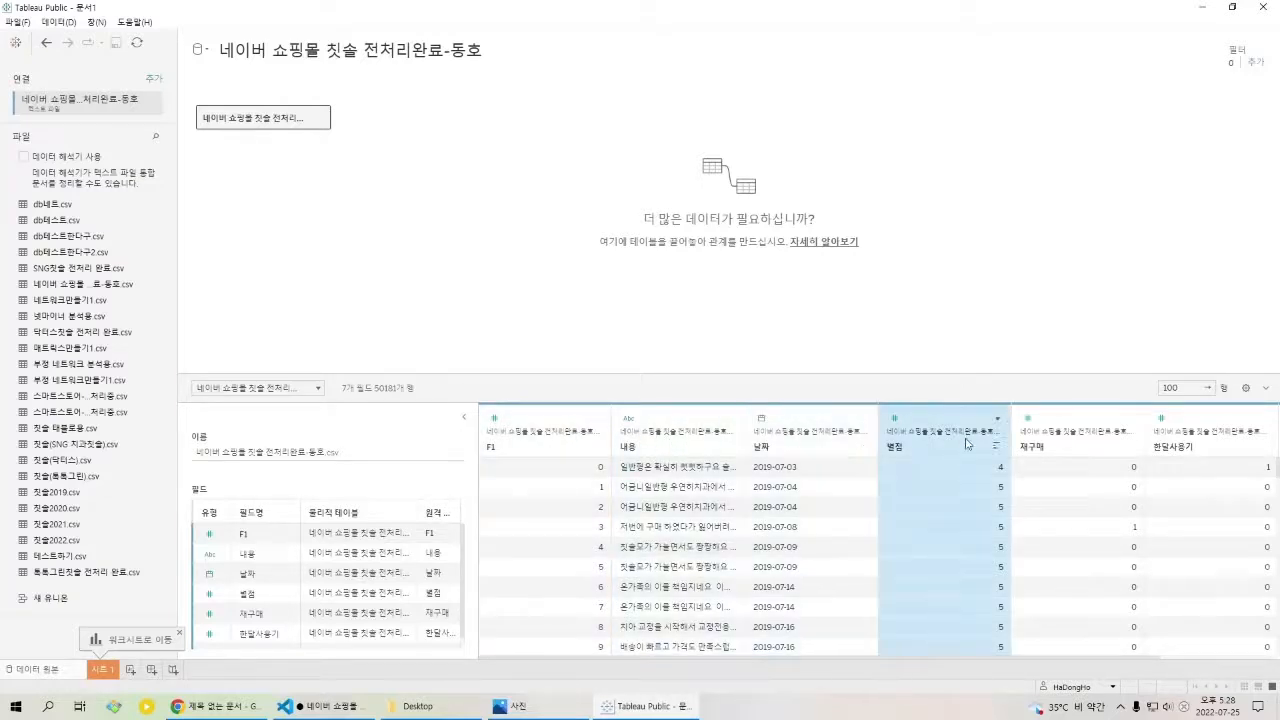
left_click(1129, 445)
left_click(1238, 443)
left_click(1023, 447)
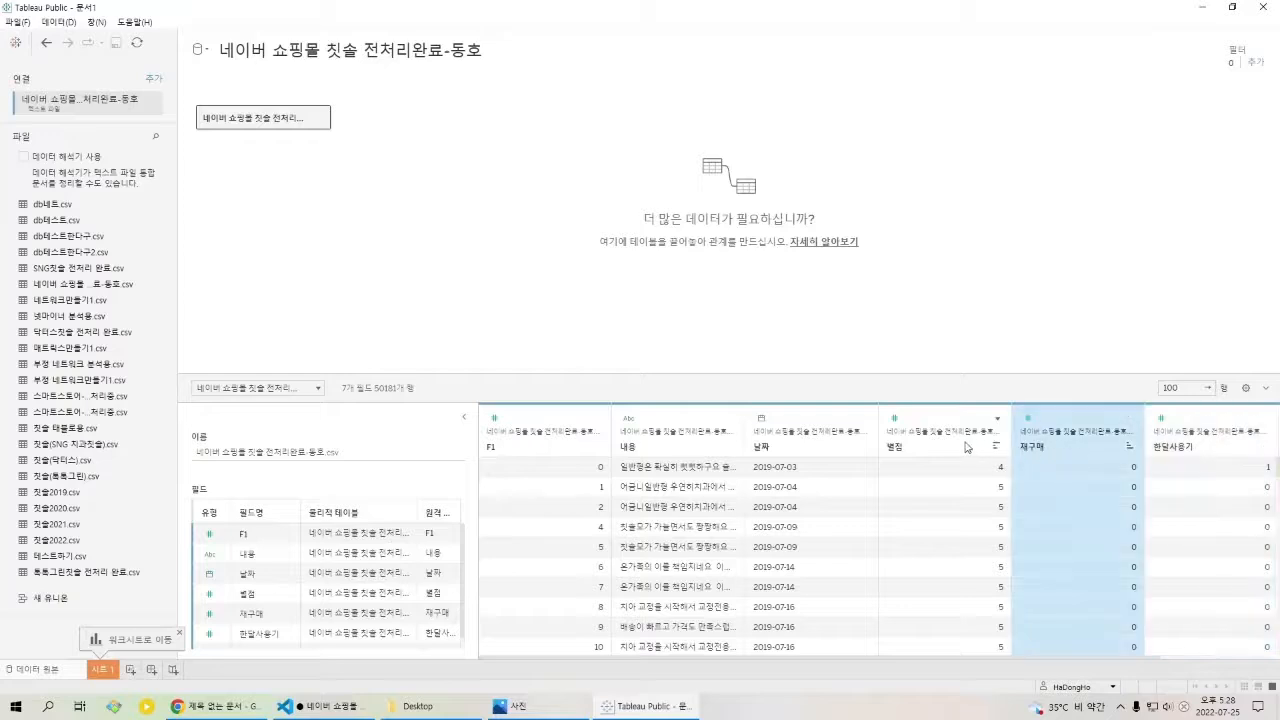
left_click(967, 447)
left_click(800, 444)
left_click(655, 443)
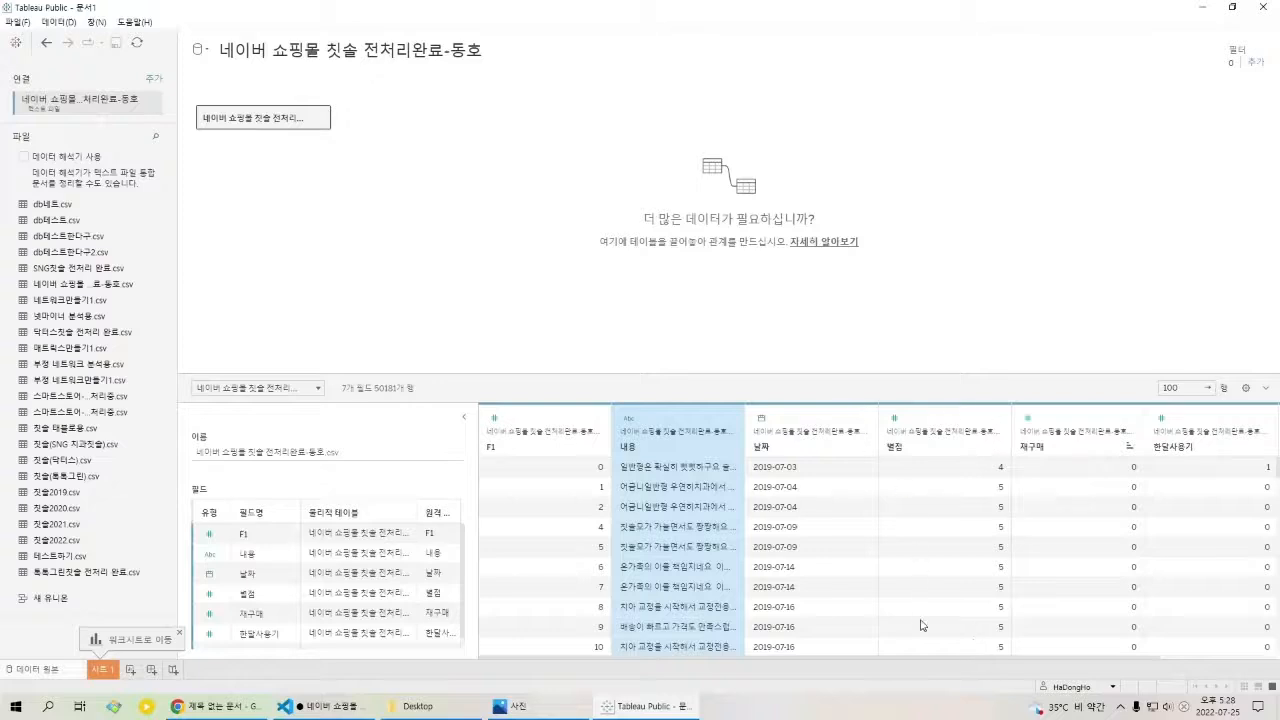
Examine the 별점 and 재구매 columns, checking rows with a 재구매 value of 1 and returning to the first rows.
left_click(950, 446)
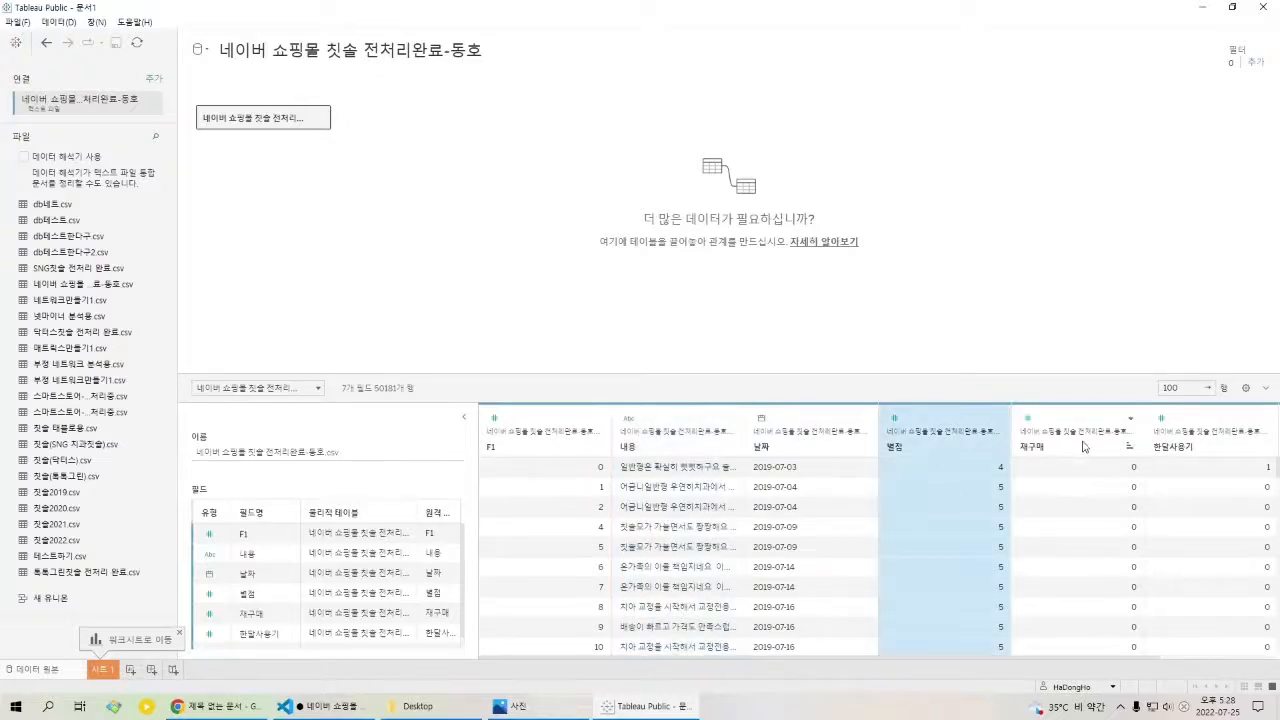
left_click(1089, 446)
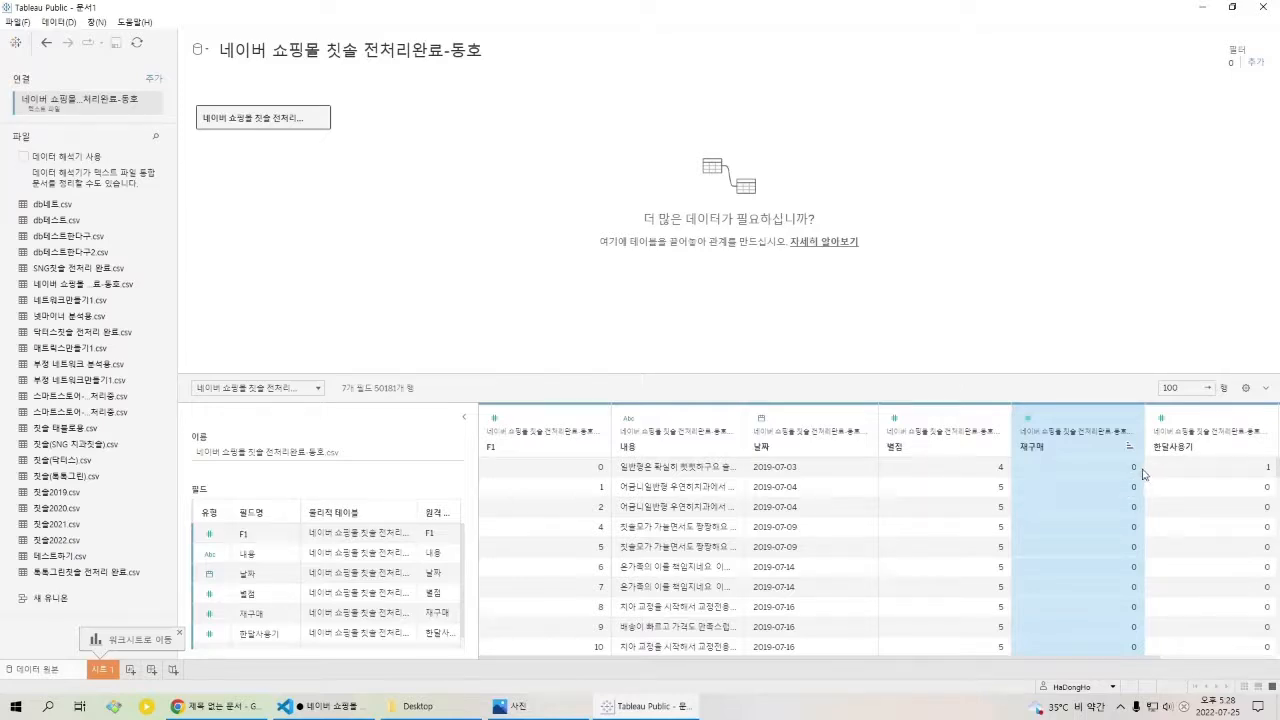
scroll(1130, 525, "down", 13)
scroll(1129, 526, "down", 15)
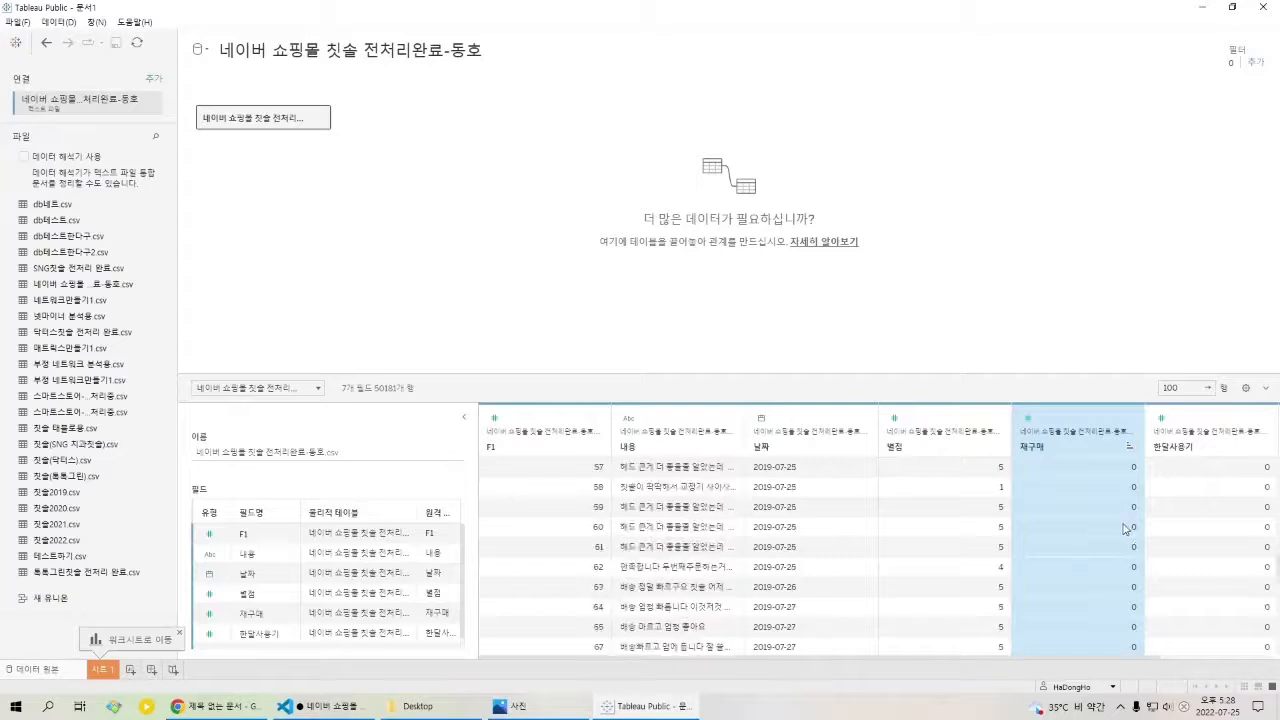
left_click(1125, 492)
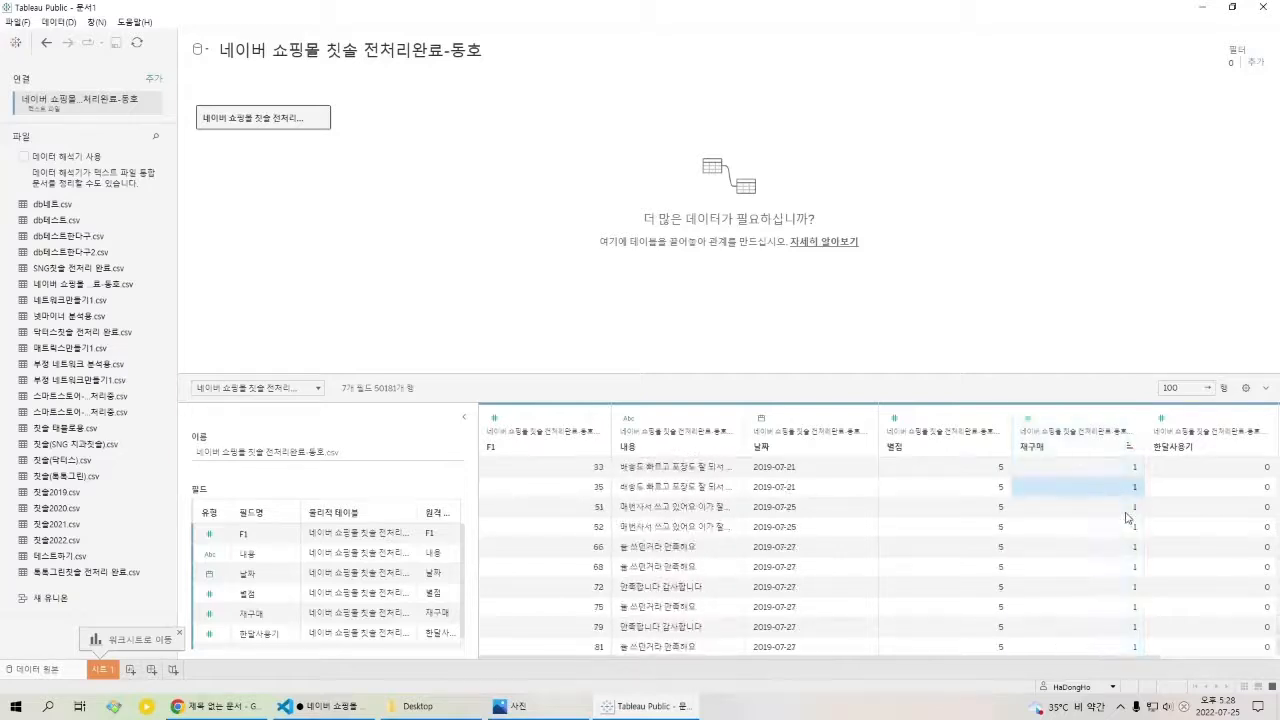
left_click(1125, 519)
left_click(1129, 550)
scroll(1213, 537, "up", 3)
scroll(1213, 541, "up", 20)
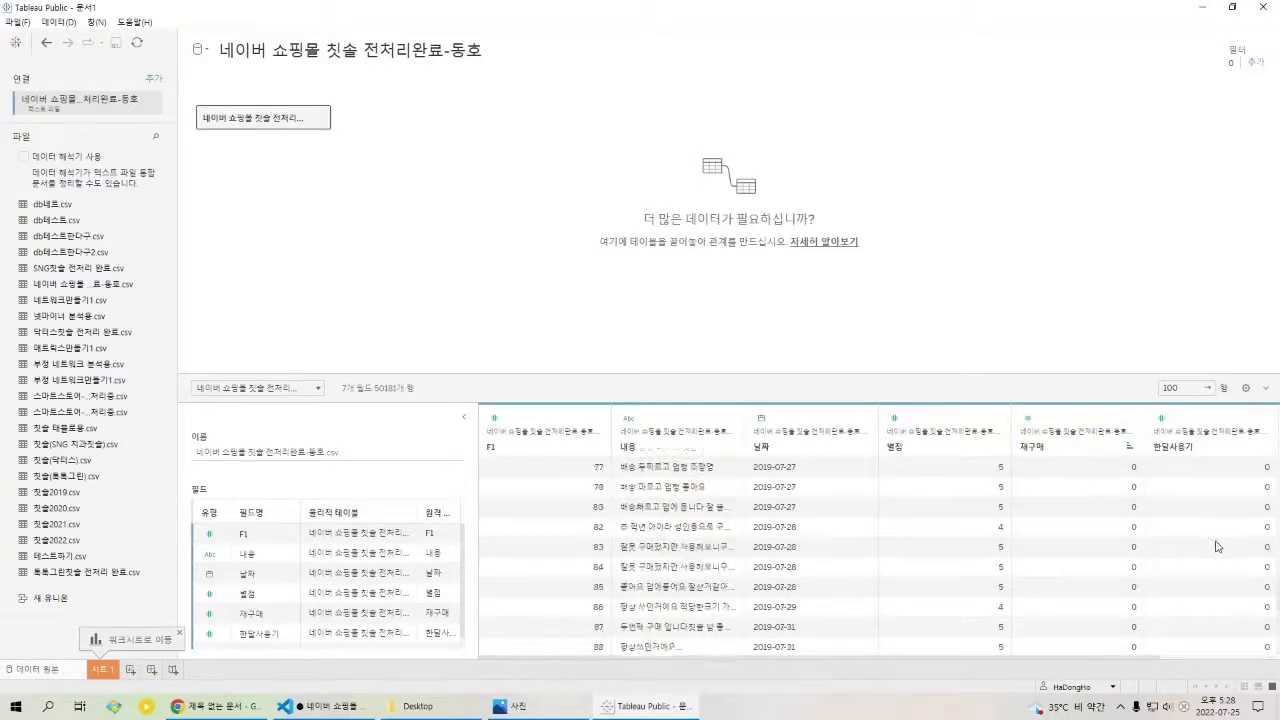
scroll(1218, 539, "up", 2)
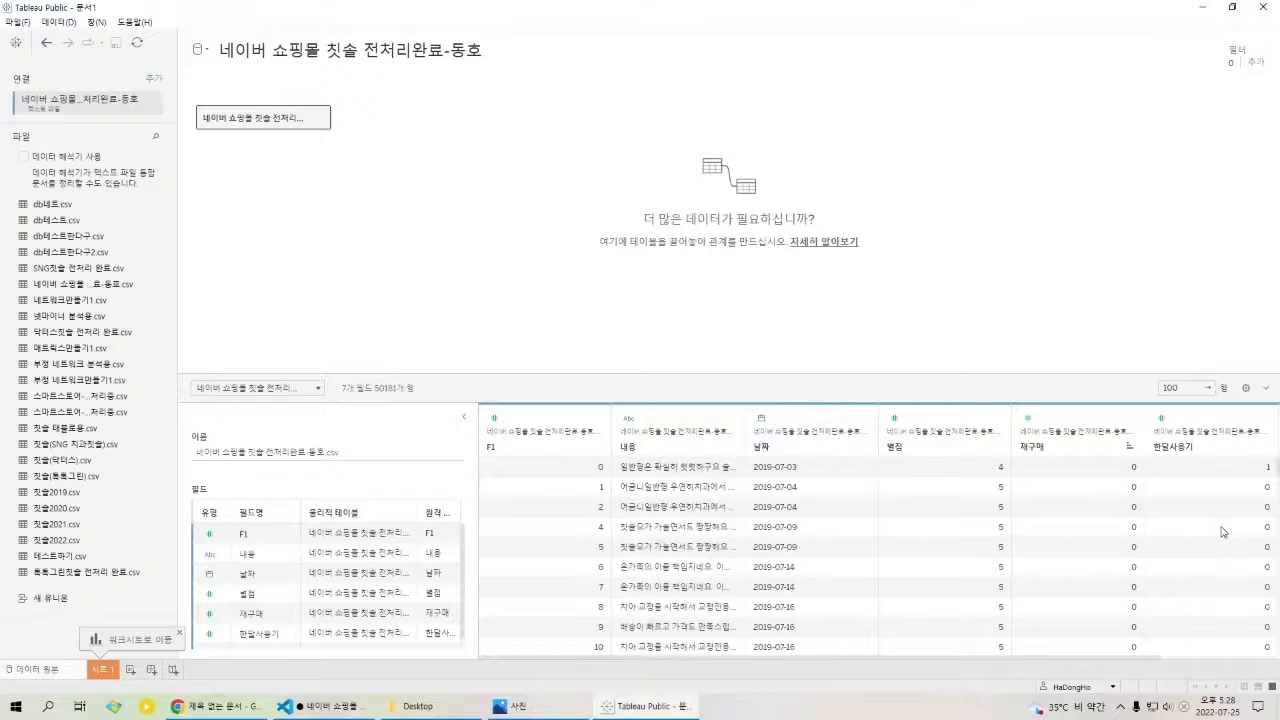
Examine the values of the 한달사용기 column in the first rows of the preview.
left_click(1223, 470)
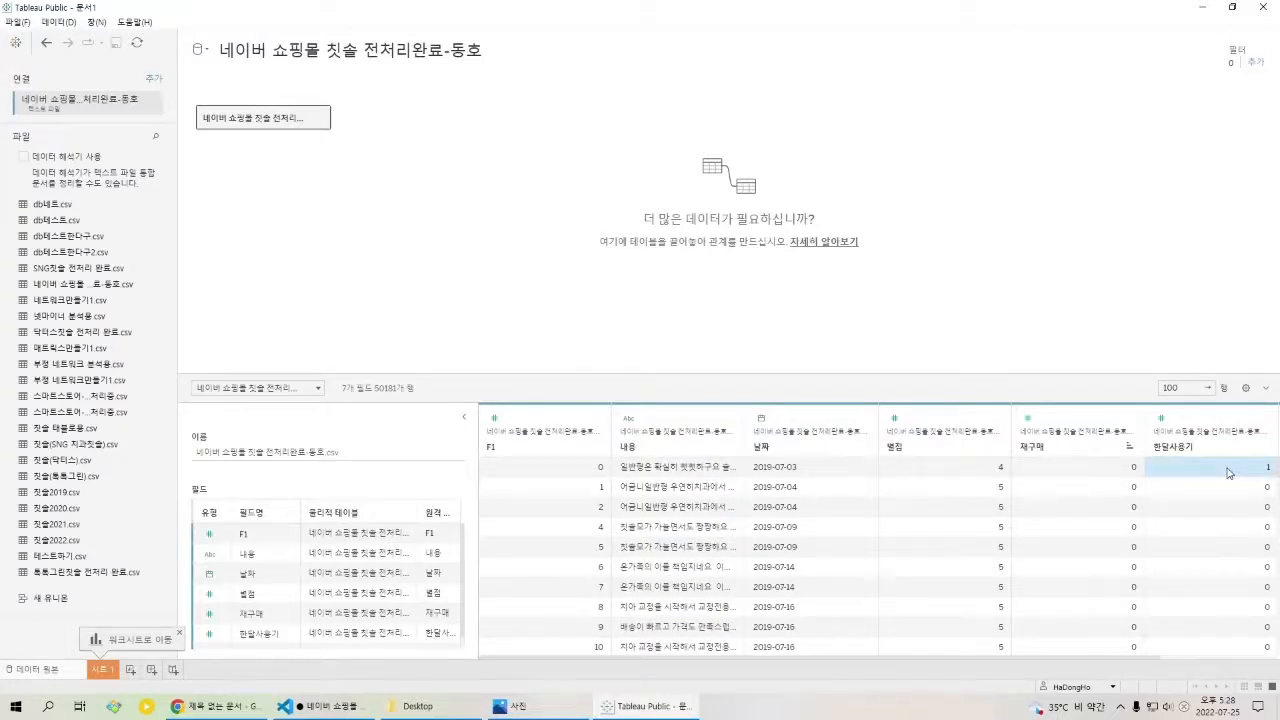
left_click(1236, 490)
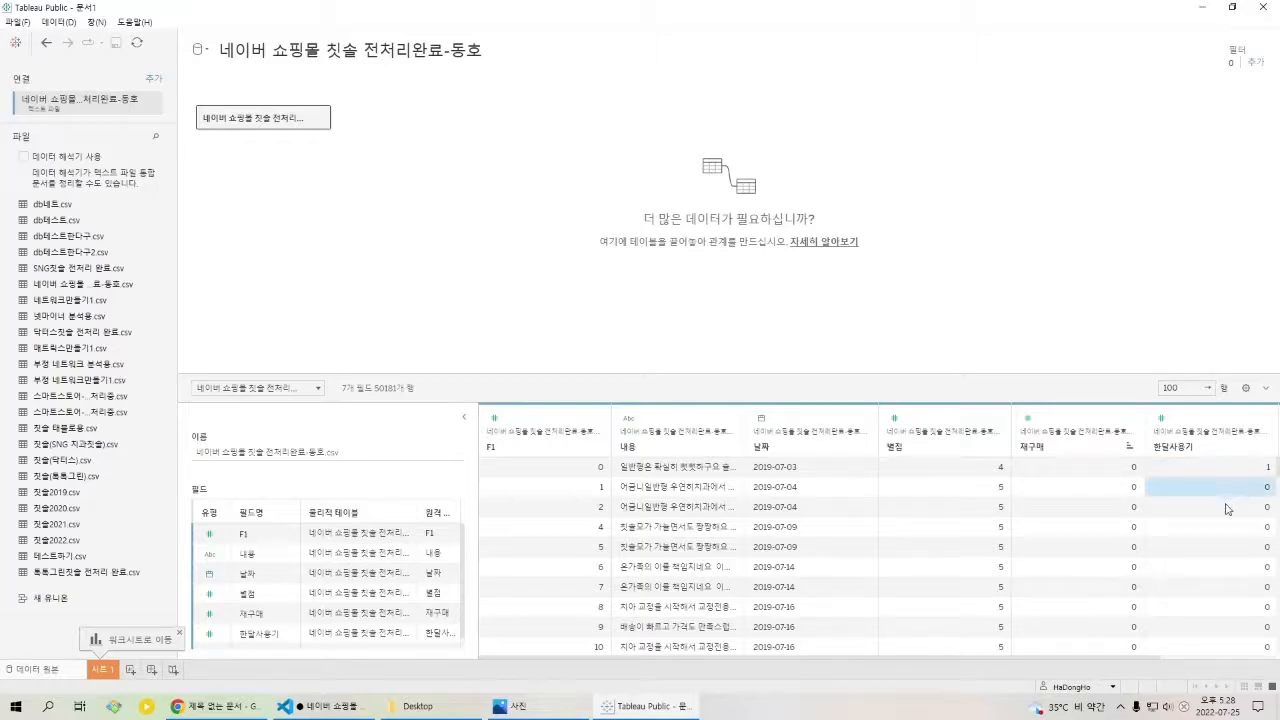
left_click(1228, 509)
left_click(1227, 528)
left_click(1227, 549)
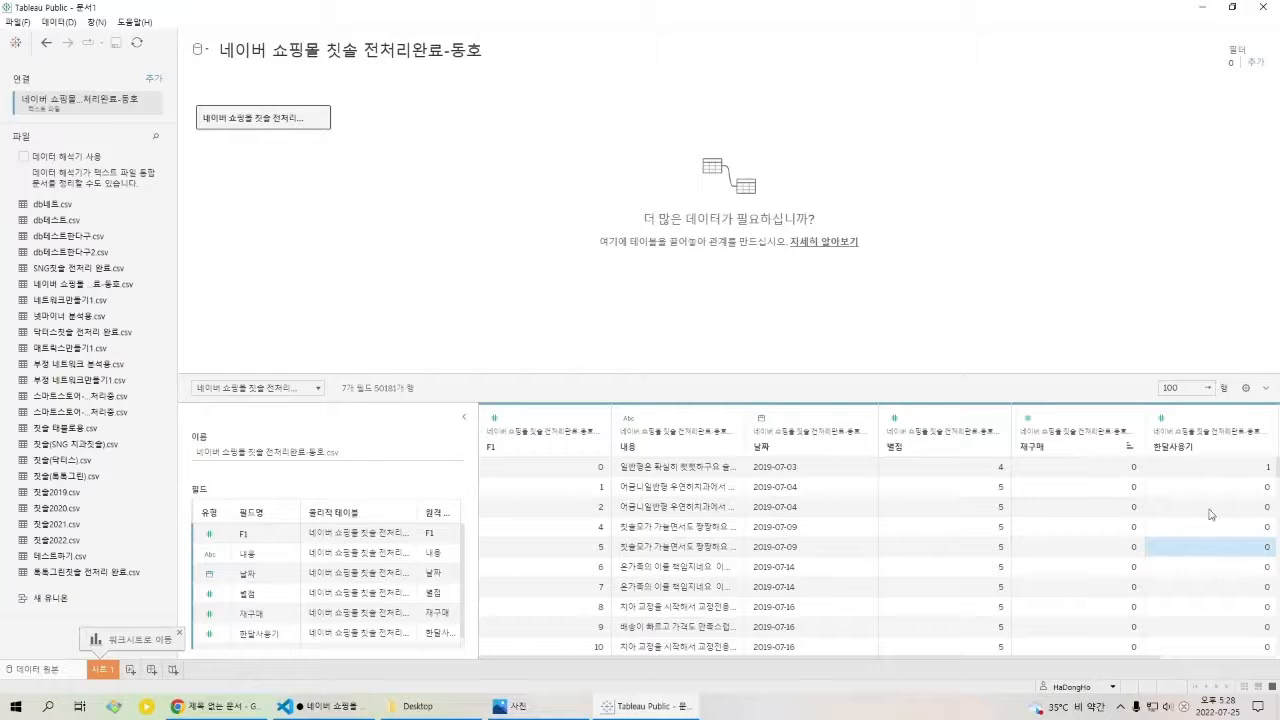
Review the 한달사용기, 재구매, 별점 and 날짜 columns again and select the 종류 column at the end of the table.
left_click(1231, 463)
left_click(1153, 448)
left_click(1078, 450)
left_click(951, 447)
left_click(806, 447)
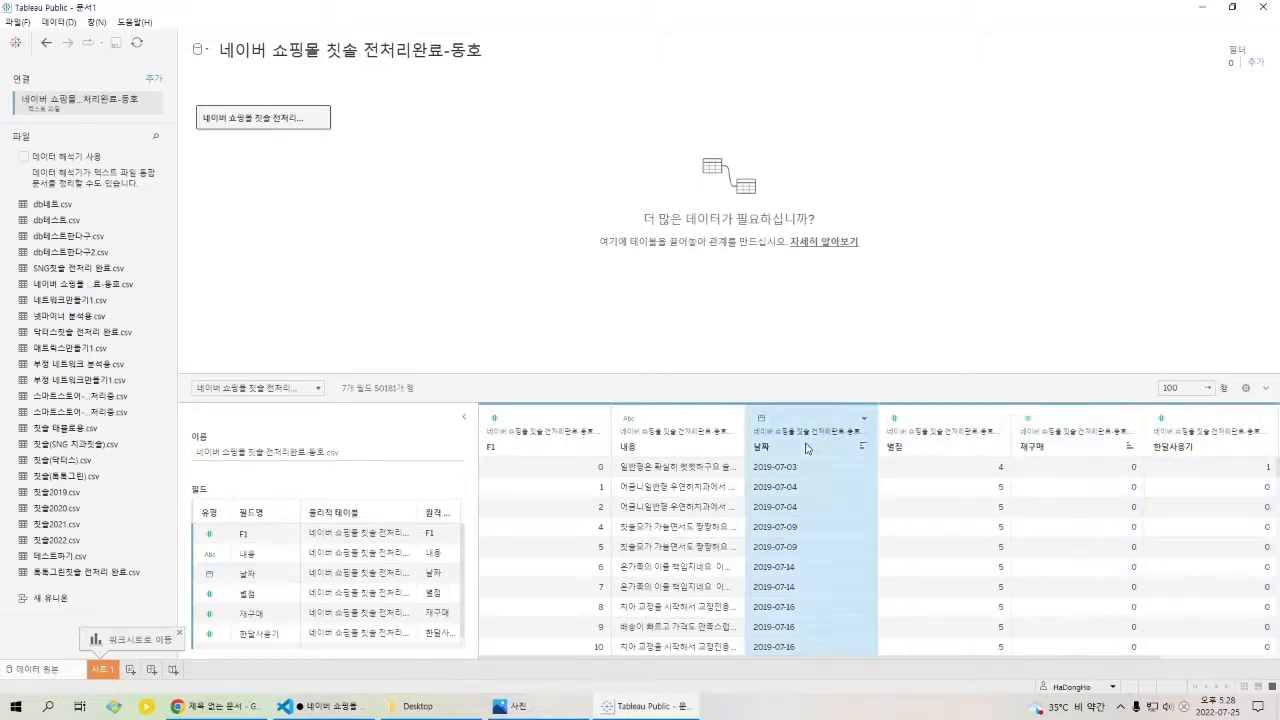
left_click_drag(908, 658, 1100, 650)
left_click(1207, 434)
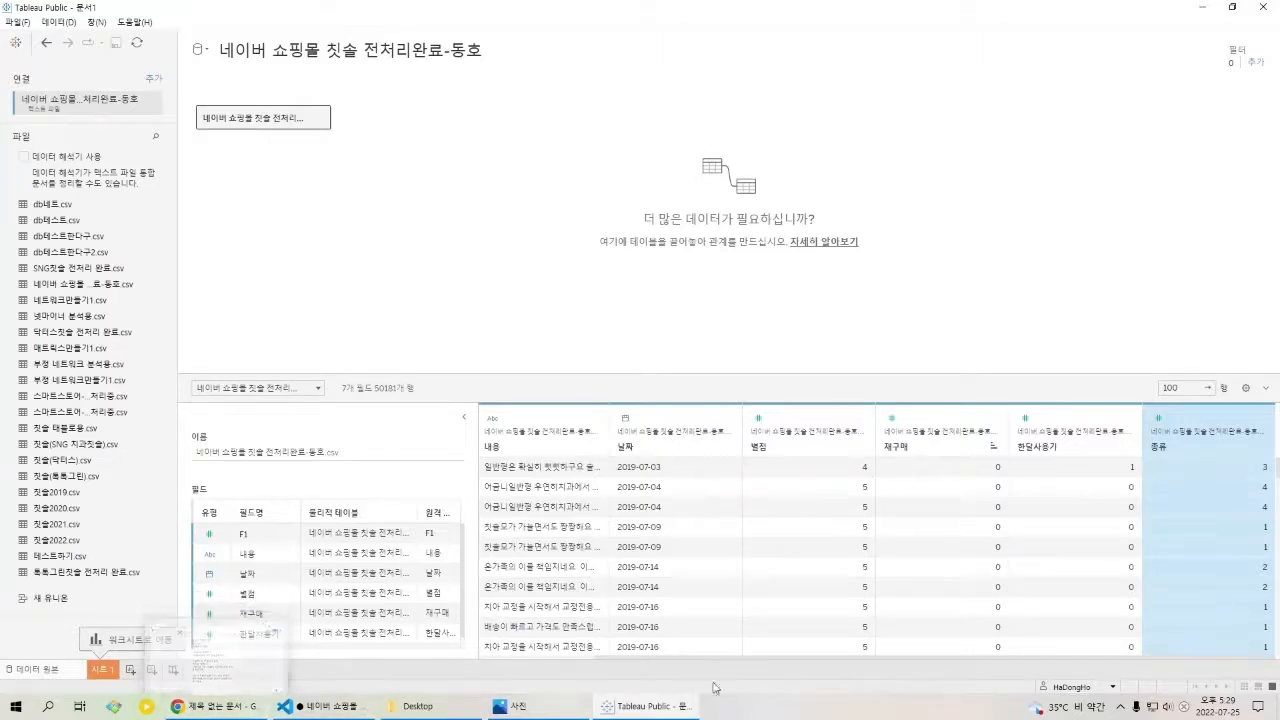
Switch to the Google Docs document and review the 메타 데이터 list of toothbrush types from 1번 to 7번.
left_click(215, 650)
scroll(983, 309, "down", 20)
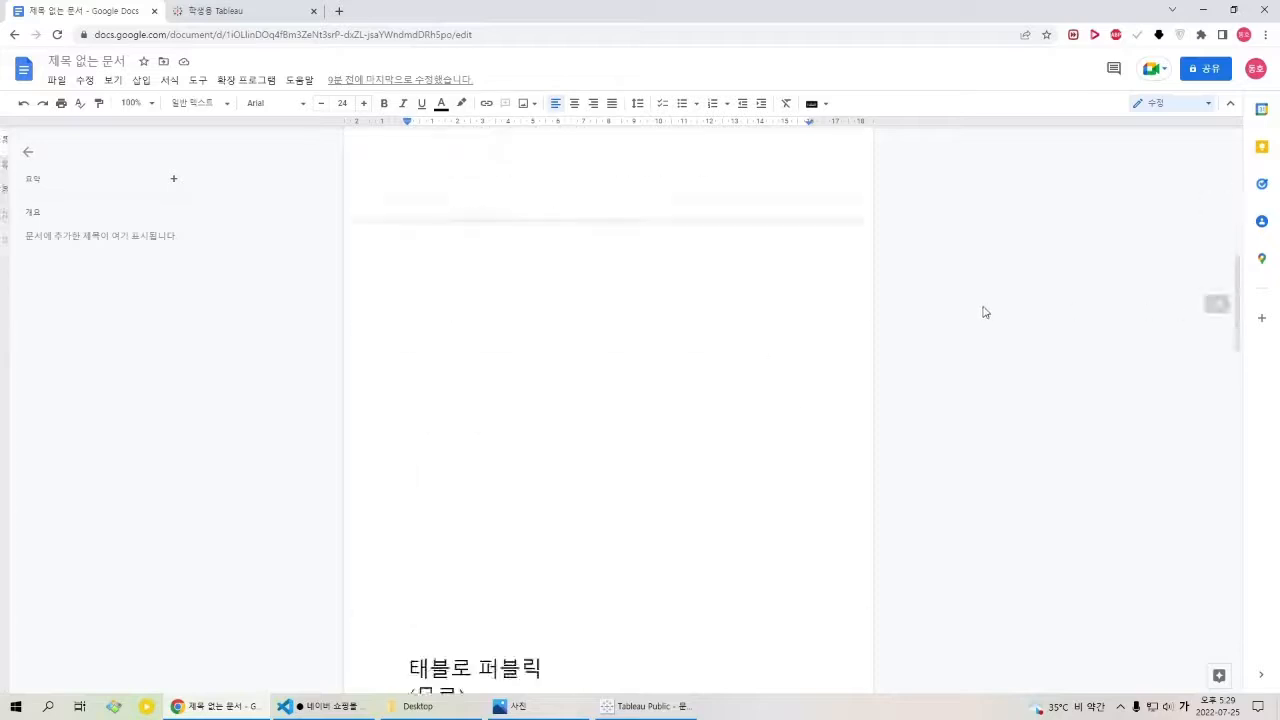
scroll(897, 354, "up", 5)
scroll(800, 352, "down", 1)
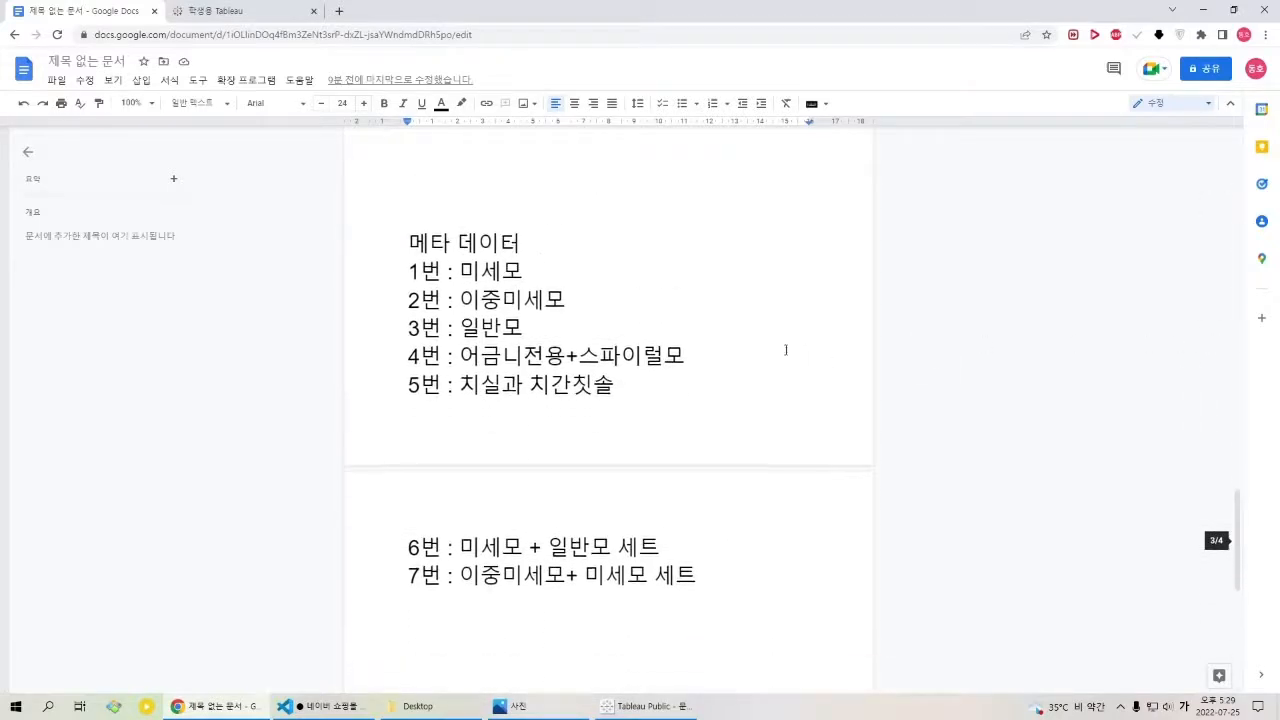
left_click(450, 275)
left_click(453, 303)
left_click(441, 333)
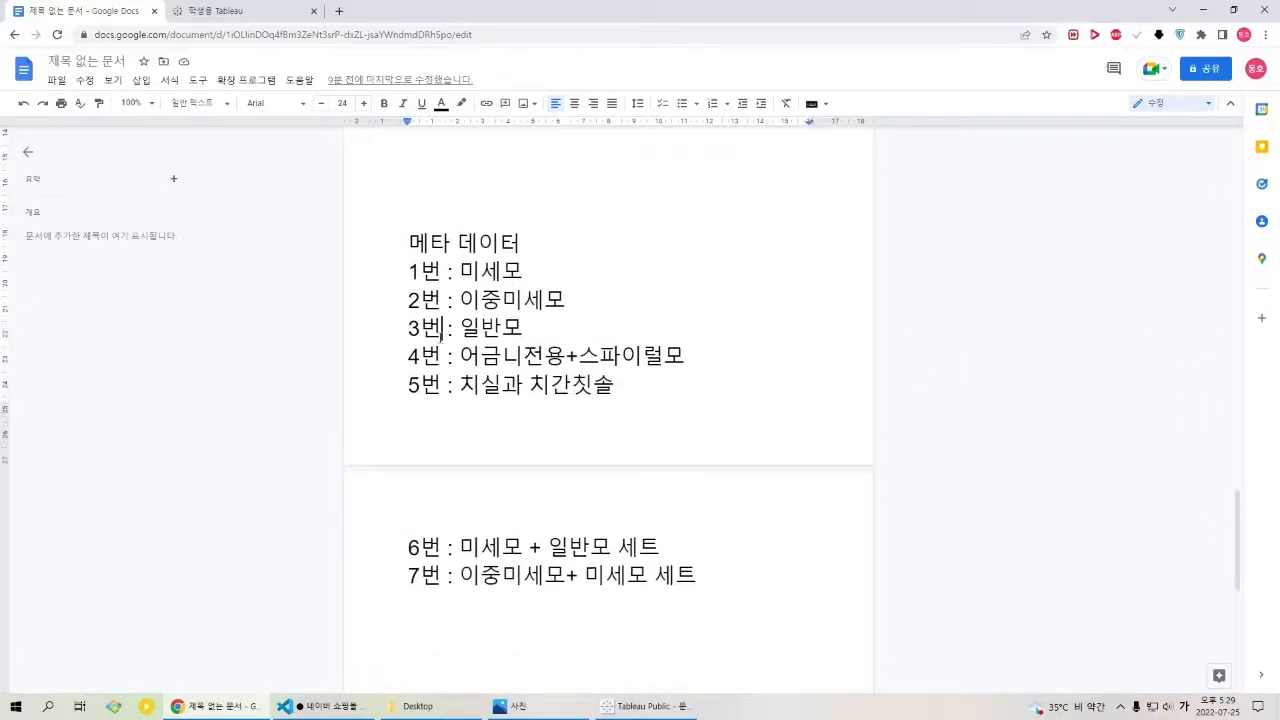
left_click(437, 361)
left_click(430, 391)
left_click(441, 551)
left_click(441, 600)
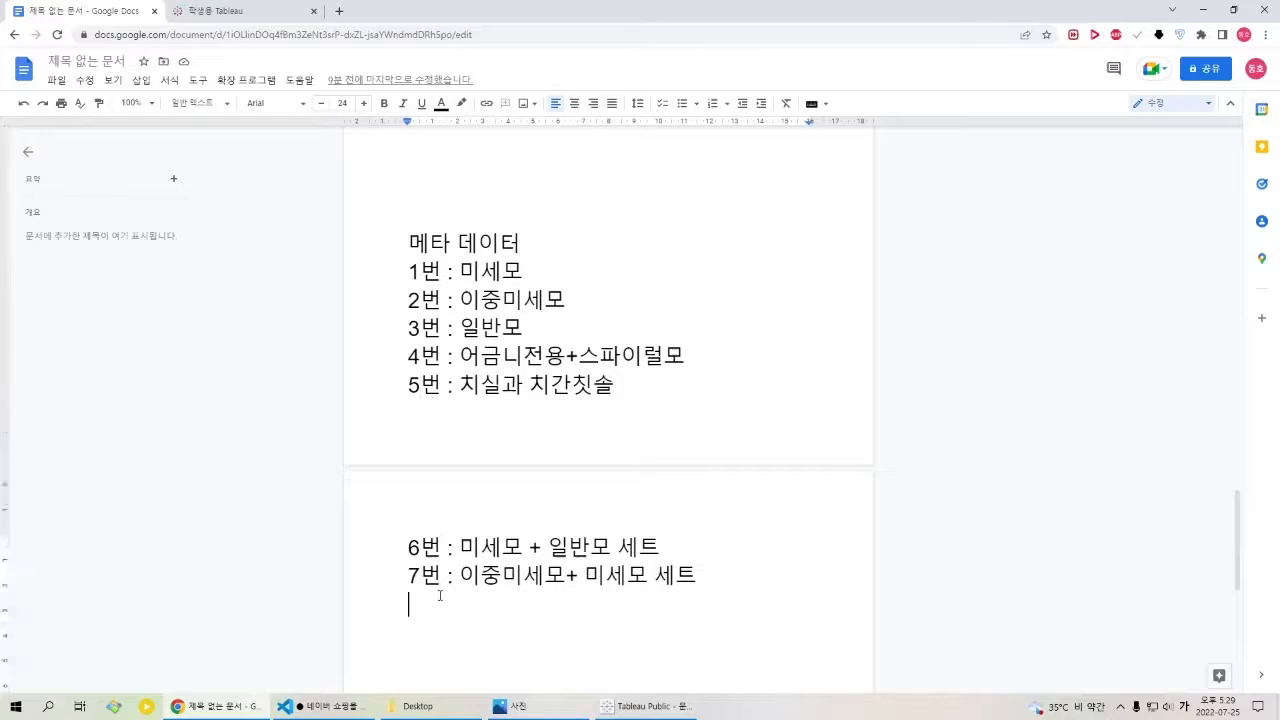
left_click(441, 584)
left_click_drag(748, 587, 458, 300)
Add the line "0번 : 단종 , 알수없음" below the 7번 entry of the metadata list.
left_click(632, 624)
type("0번 ")
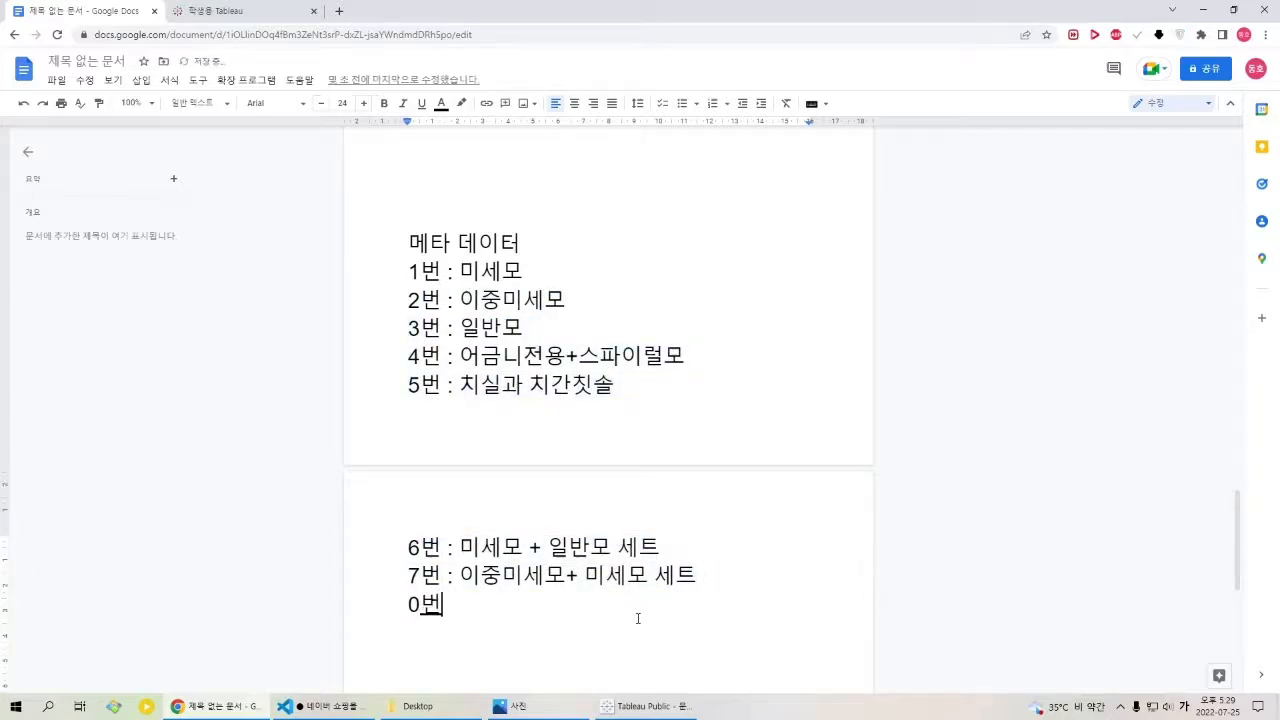
type(": 단종")
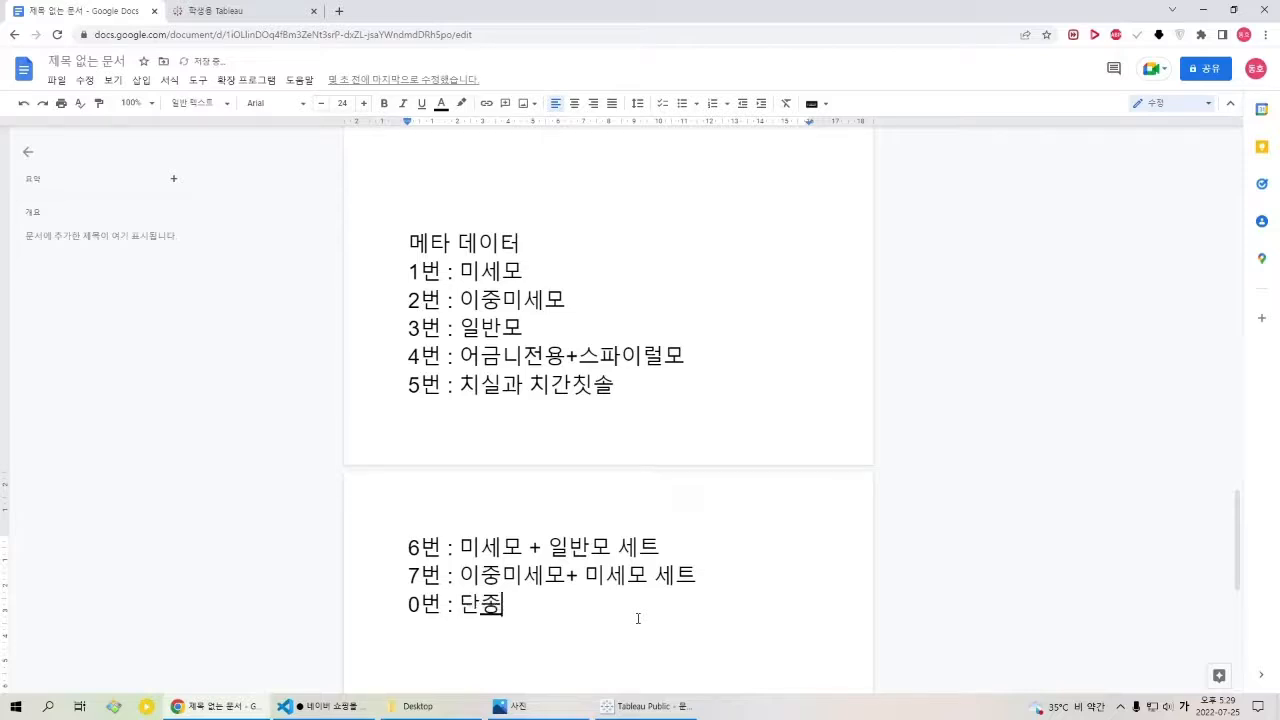
type(" , 알수없")
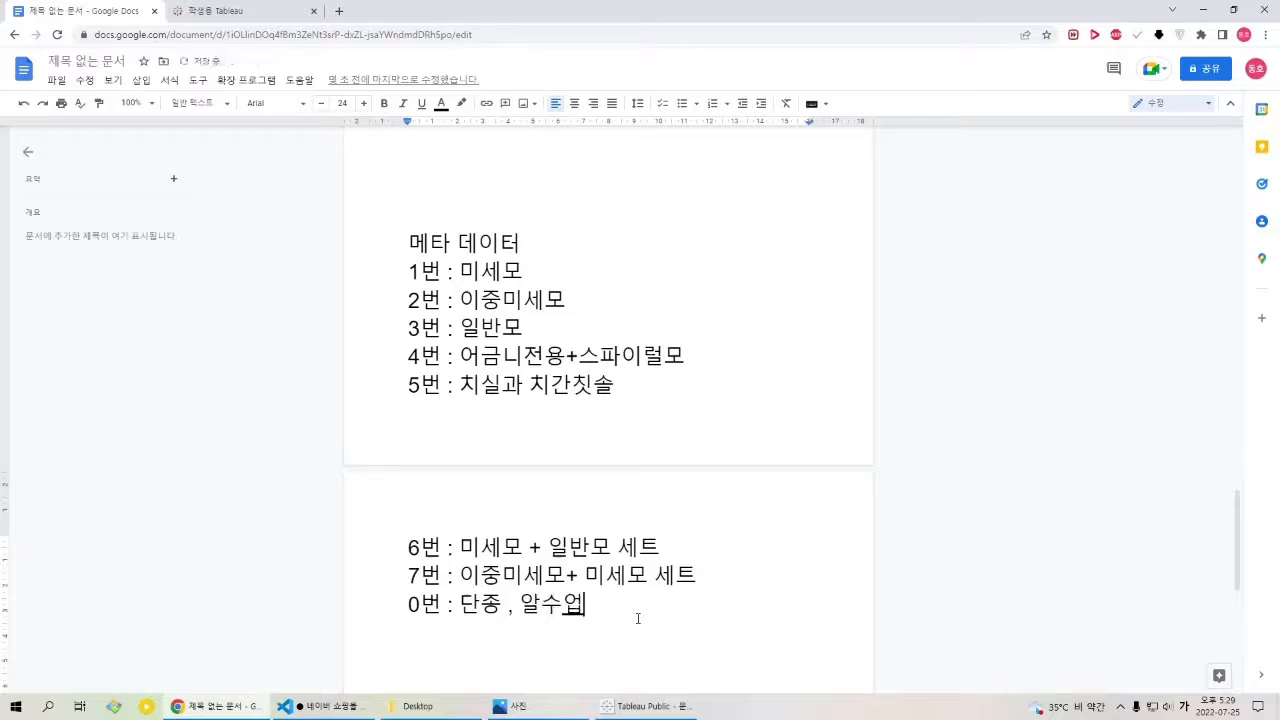
type("음")
Check the 종류 column in Tableau Public, and return to the Google Docs document to highlight the 0번 line.
left_click(645, 706)
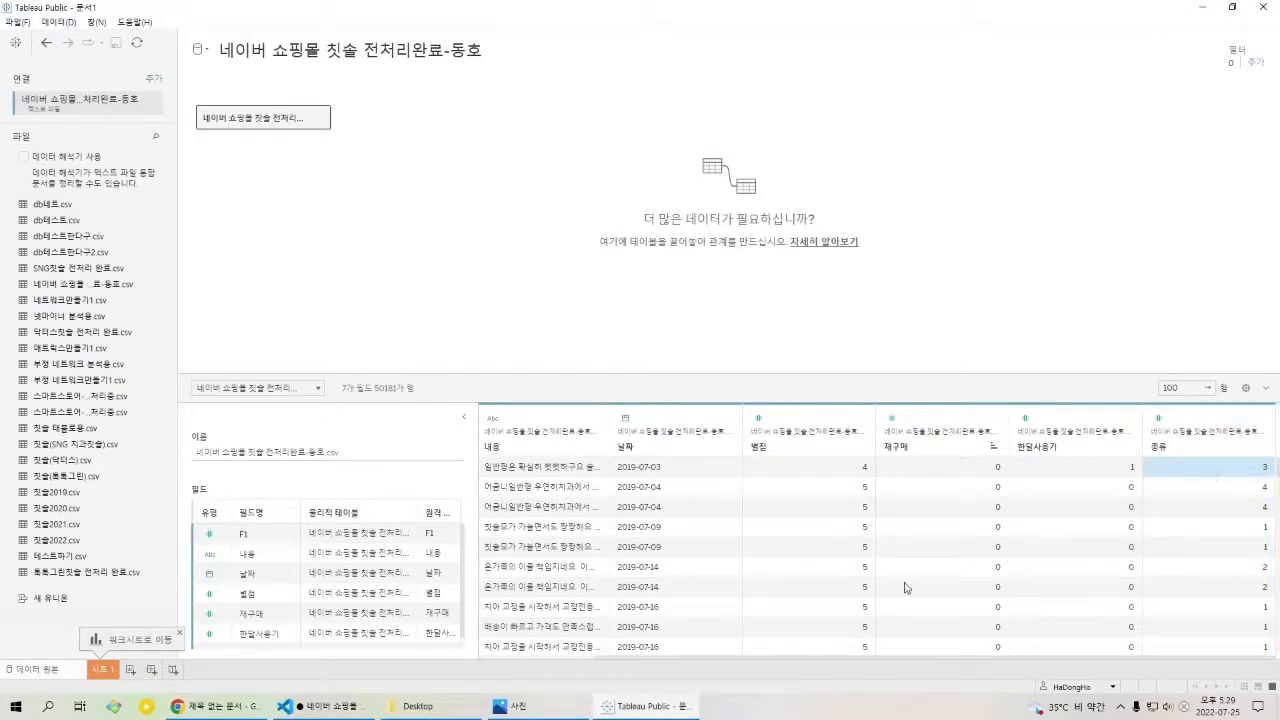
left_click(248, 712)
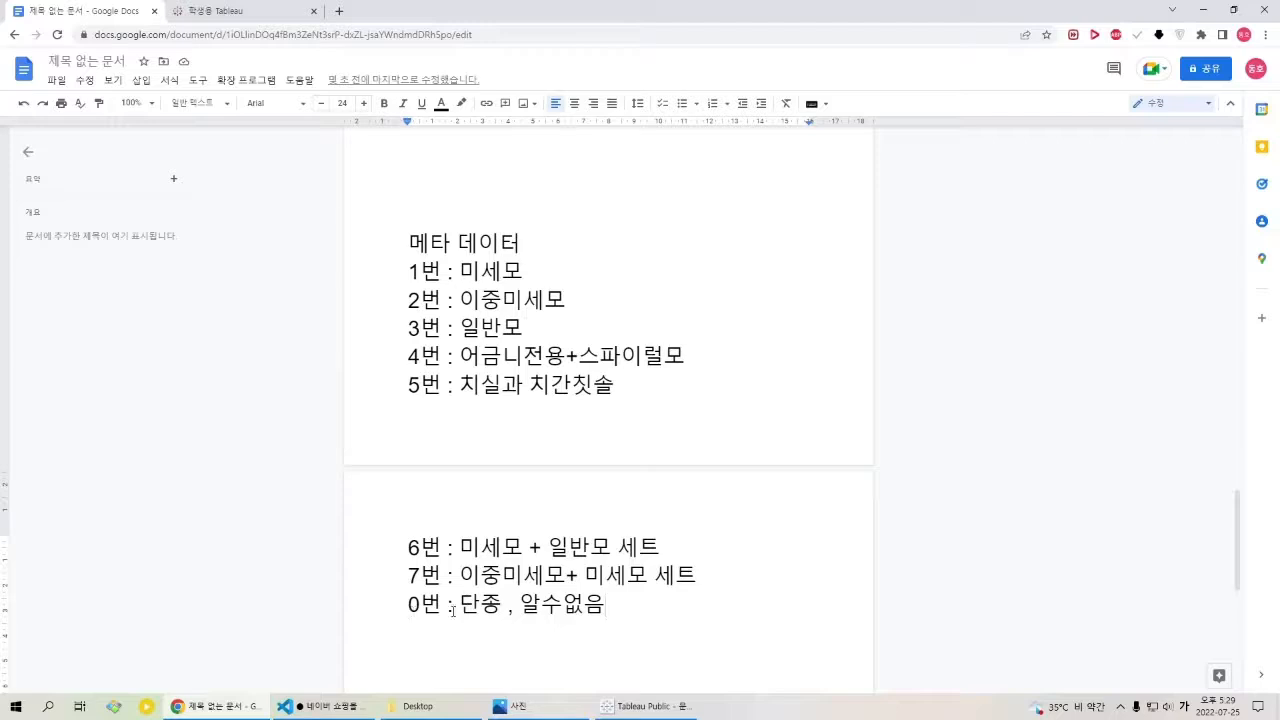
left_click_drag(615, 599, 256, 601)
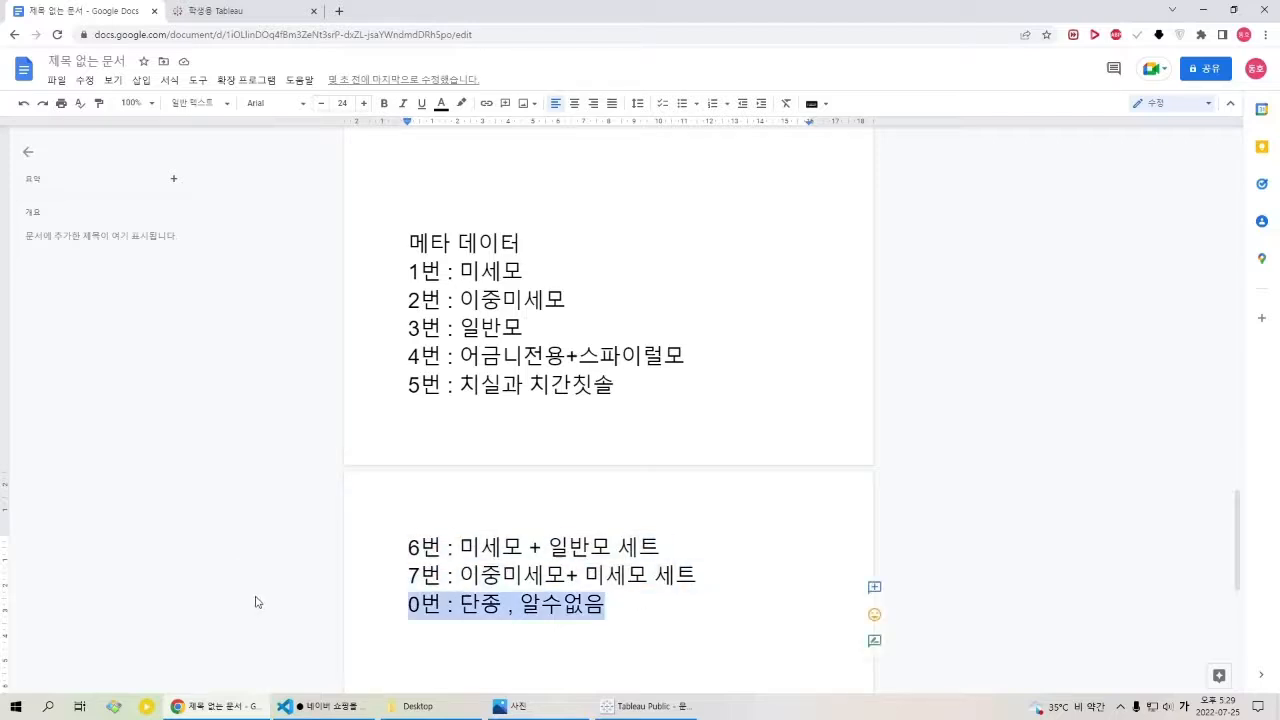
Delete the 0번 line from the 메타 데이터 list and go over the 1번 to 5번 toothbrush types.
key("BackSpace")
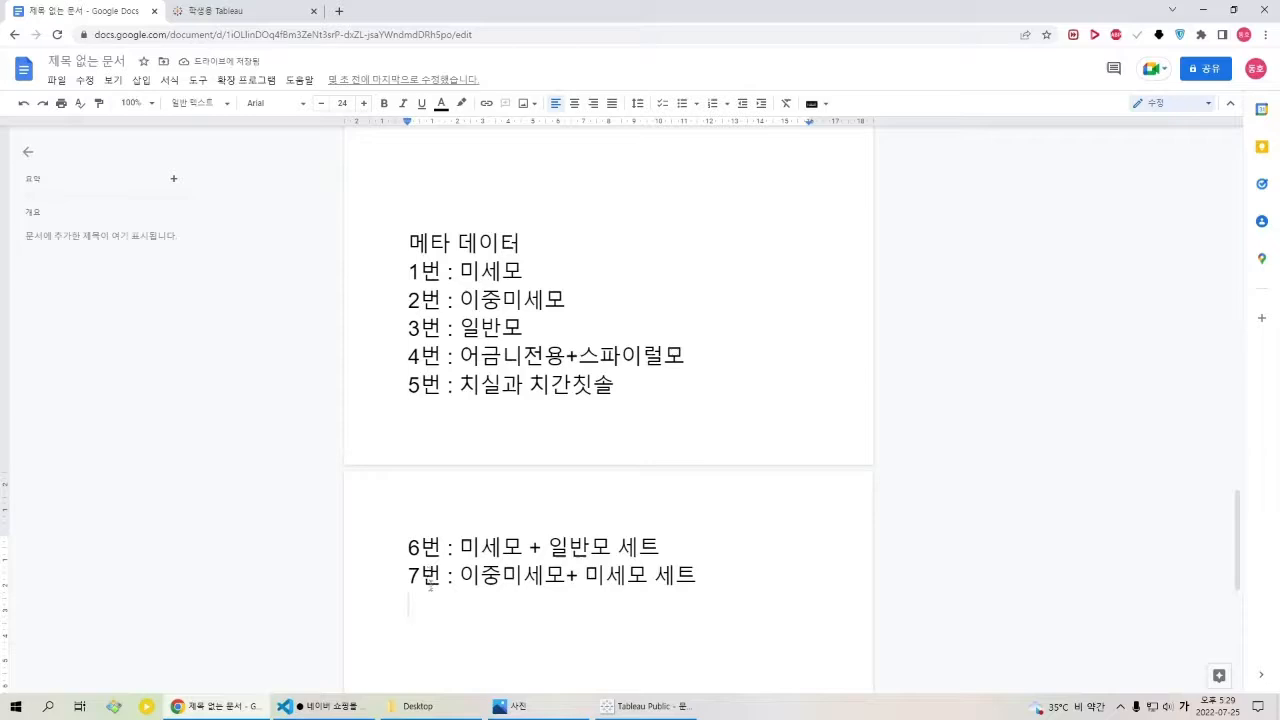
left_click_drag(462, 274, 530, 251)
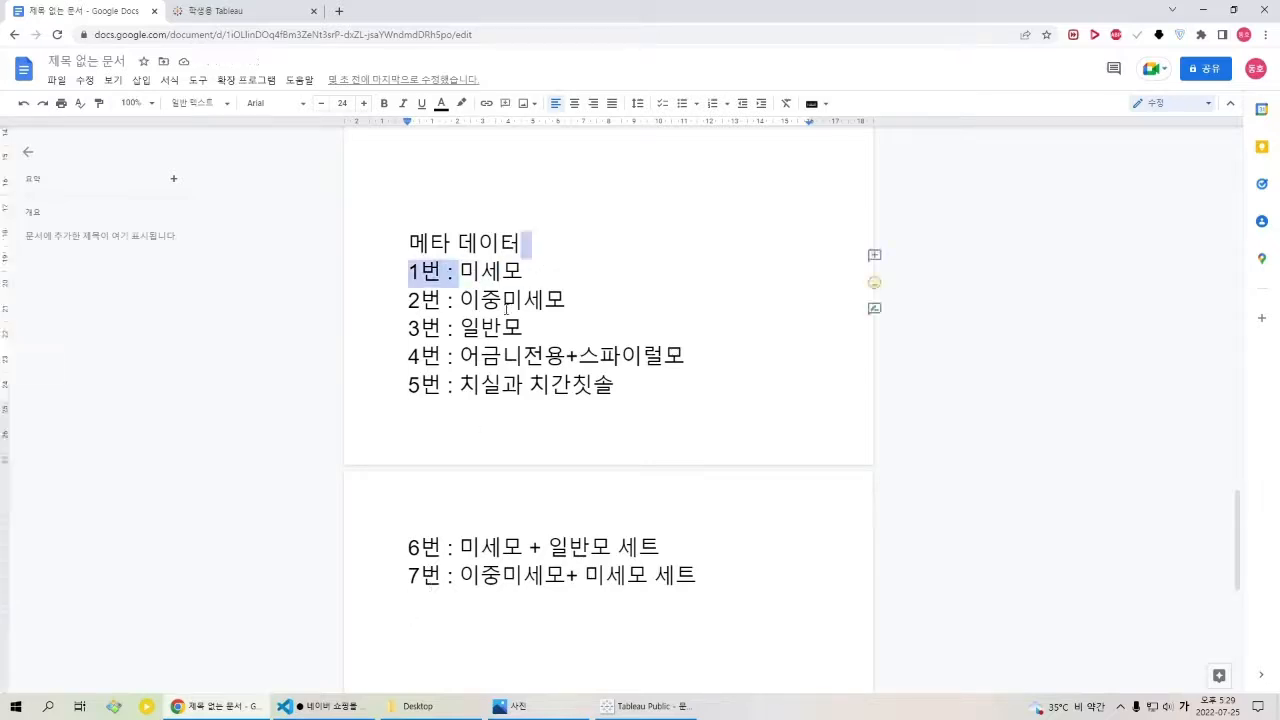
left_click(482, 302)
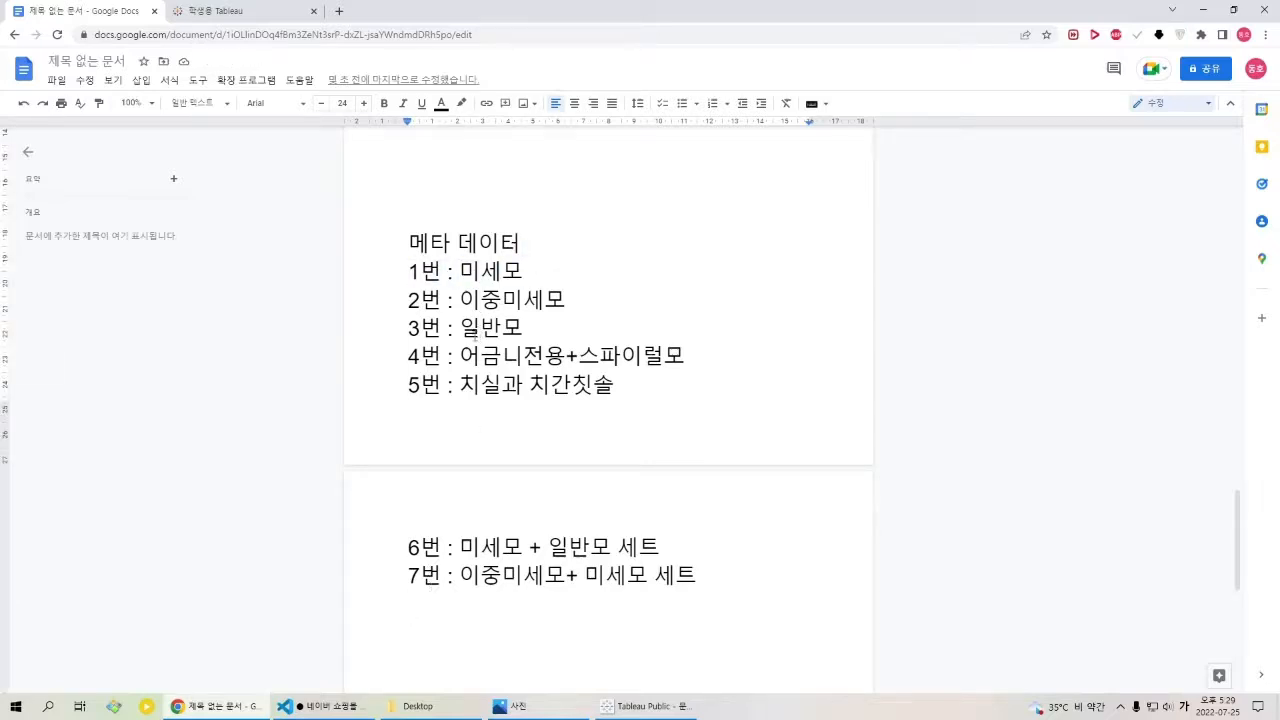
left_click_drag(463, 332, 502, 386)
left_click(503, 355)
left_click(706, 373)
left_click(502, 386)
Switch to Tableau Public and examine the 종류, 재구매 and 한달사용기 values in the first rows of the preview.
left_click(645, 706)
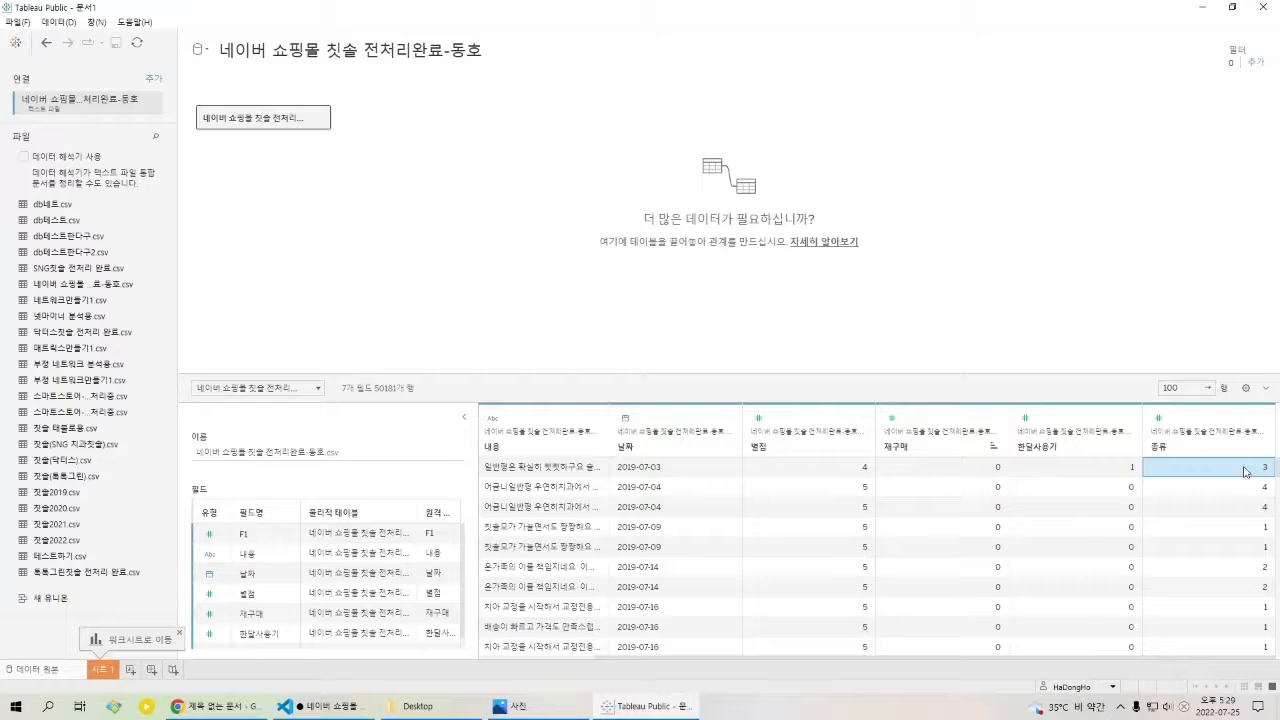
left_click_drag(1247, 472, 963, 467)
left_click(965, 467)
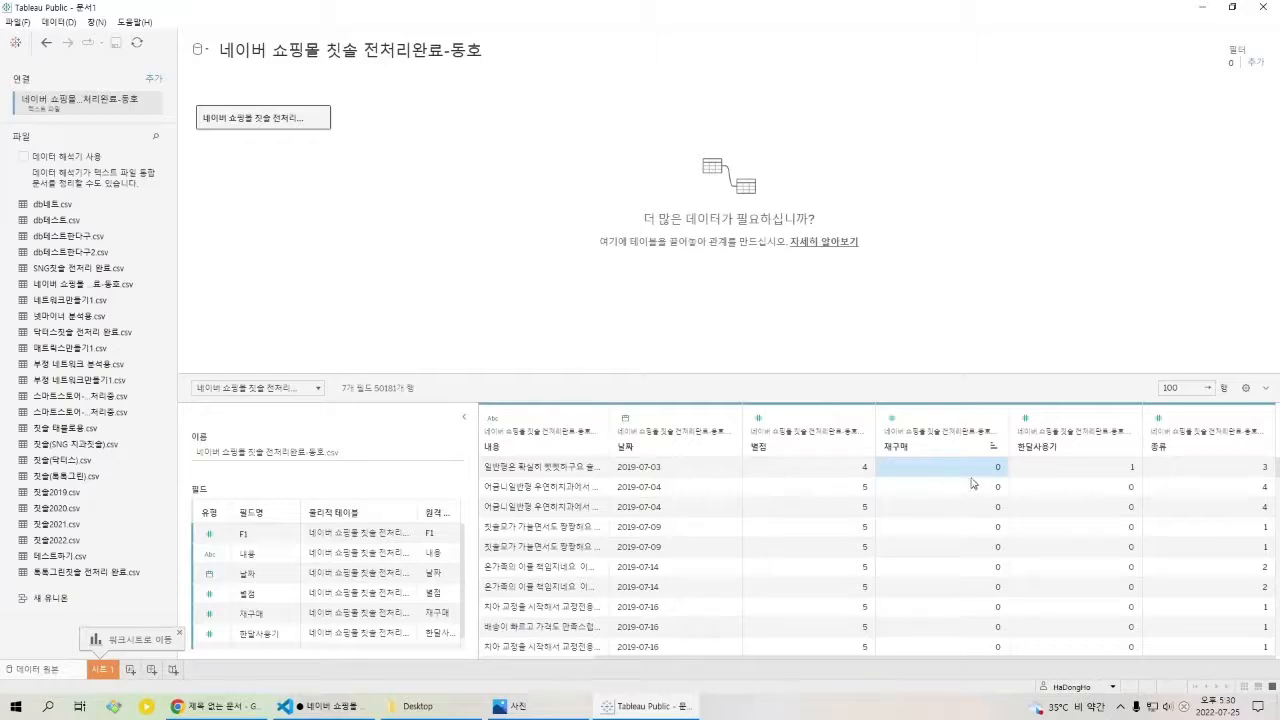
left_click(1078, 470)
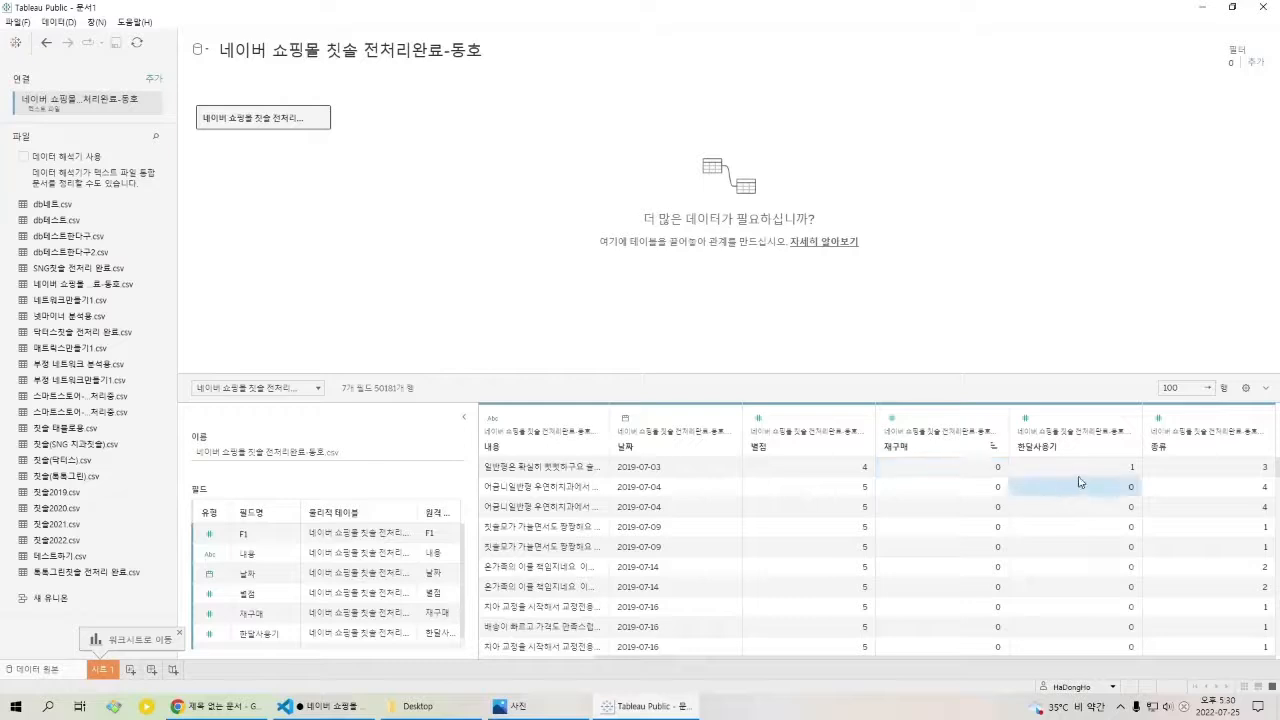
left_click(965, 487)
left_click(968, 473)
left_click(968, 490)
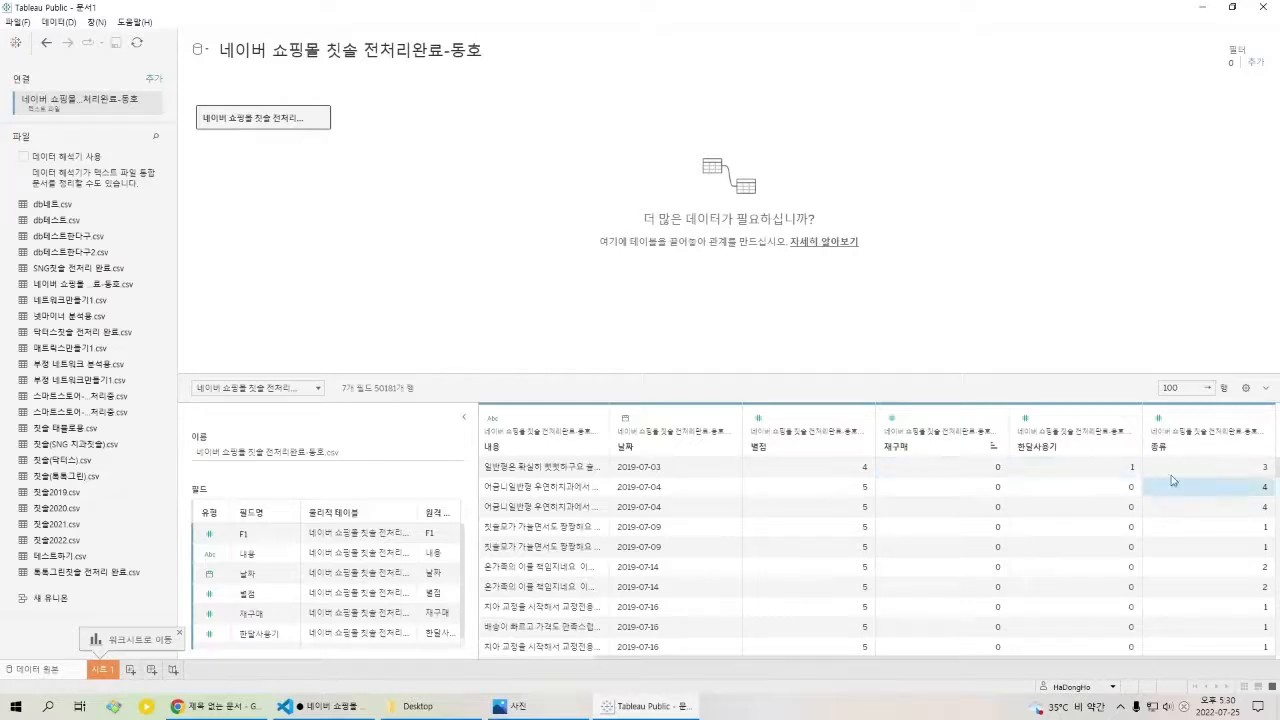
left_click(1073, 508)
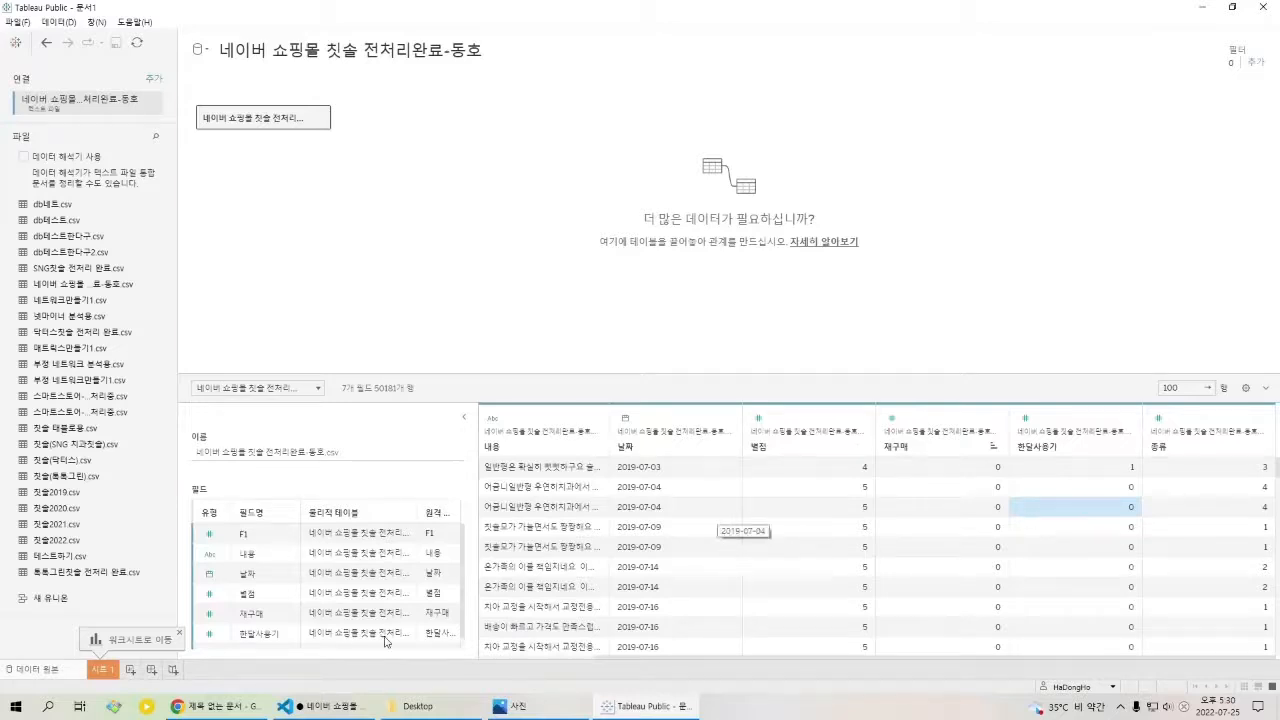
Look through the options available for the Naver toothbrush table on the data source canvas.
left_click(320, 119)
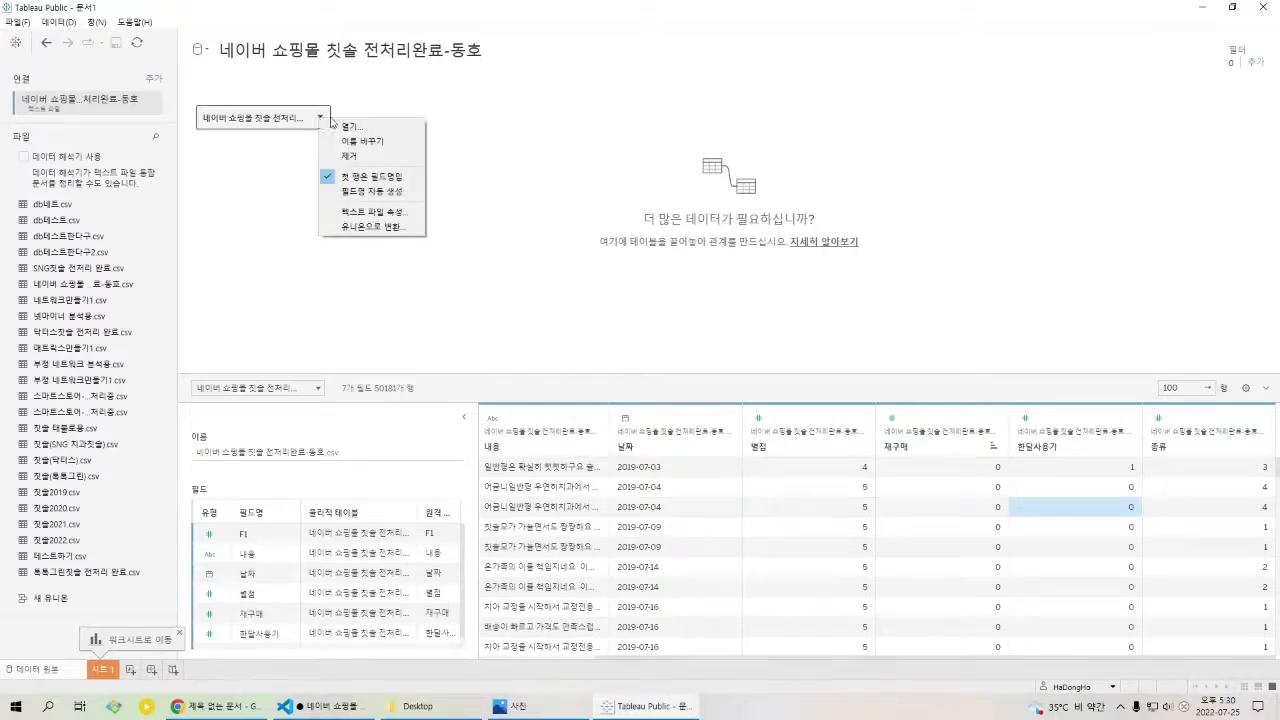
left_click(321, 119)
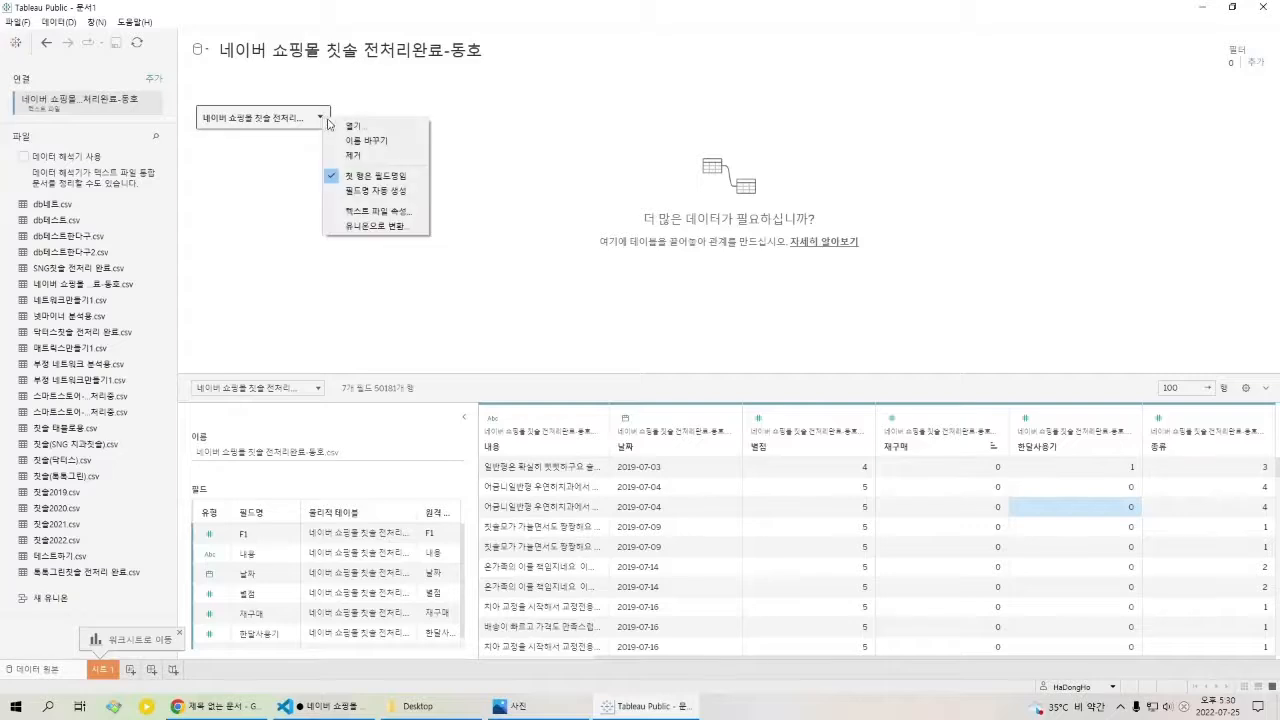
left_click(223, 184)
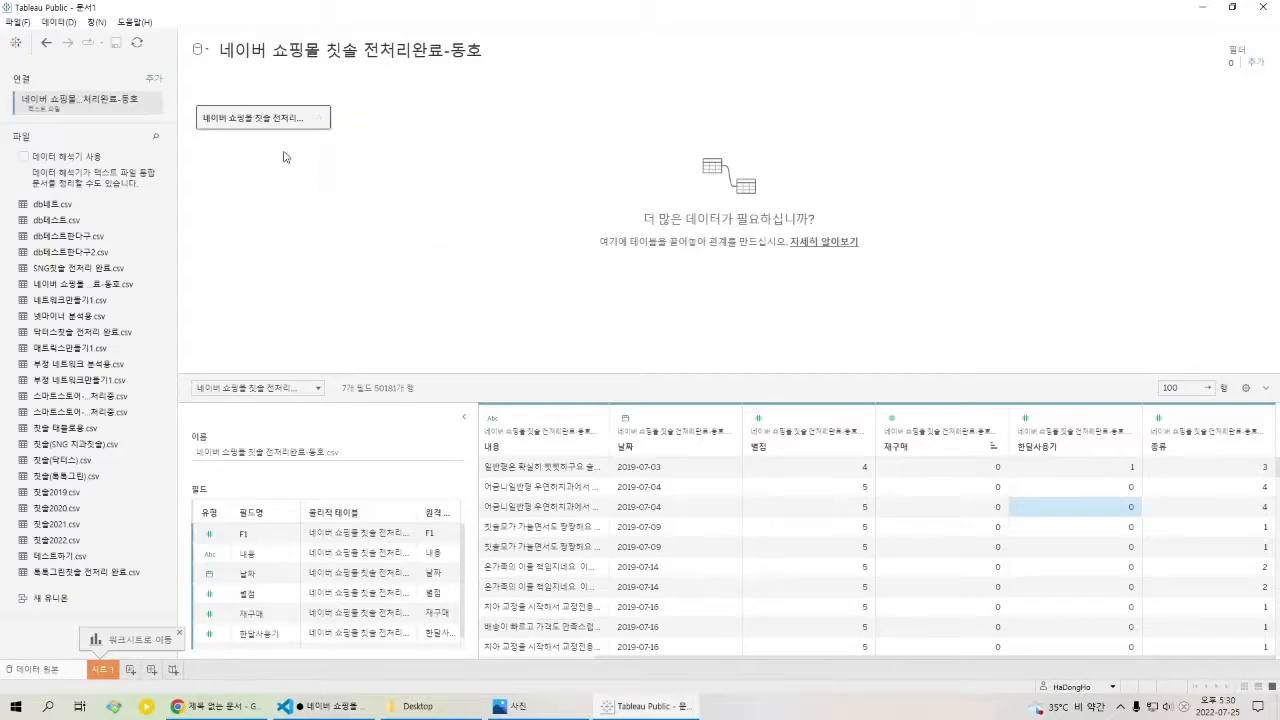
Try to relate db테스트한다구2.csv to the Naver toothbrush table by matching 날짜 with its 날짜 field.
left_click_drag(75, 252, 416, 122)
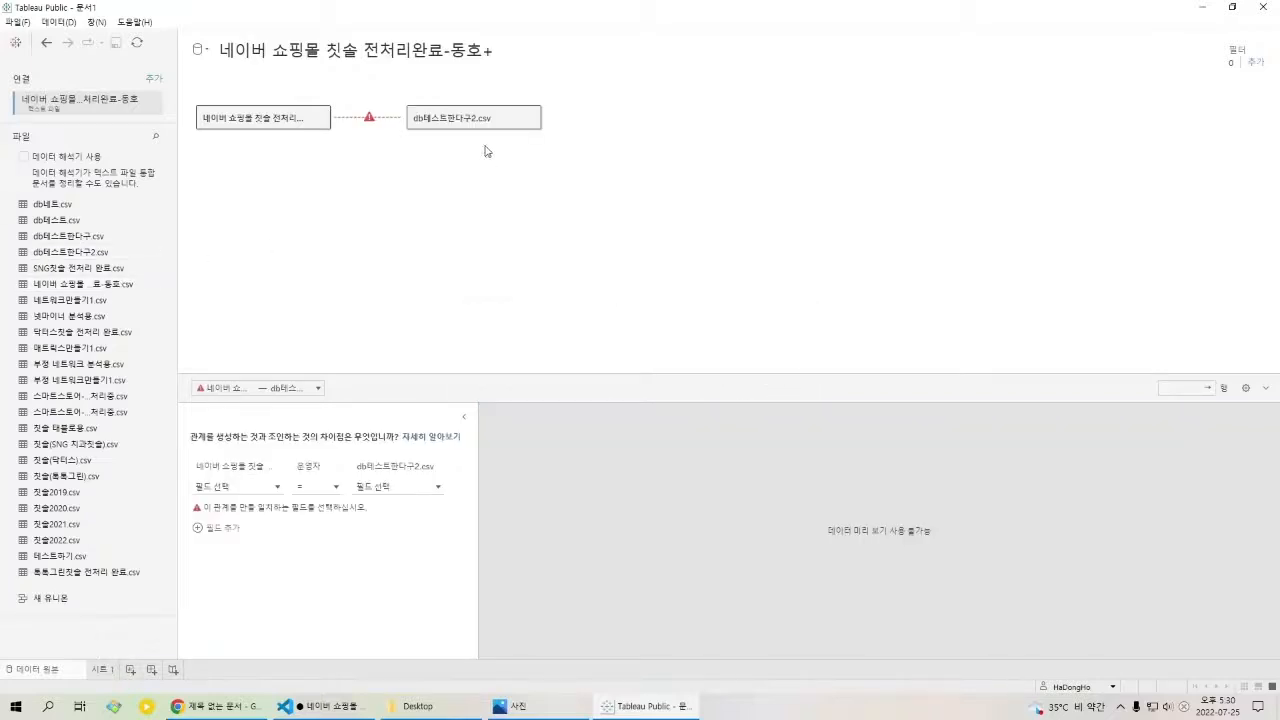
left_click(271, 489)
left_click(258, 528)
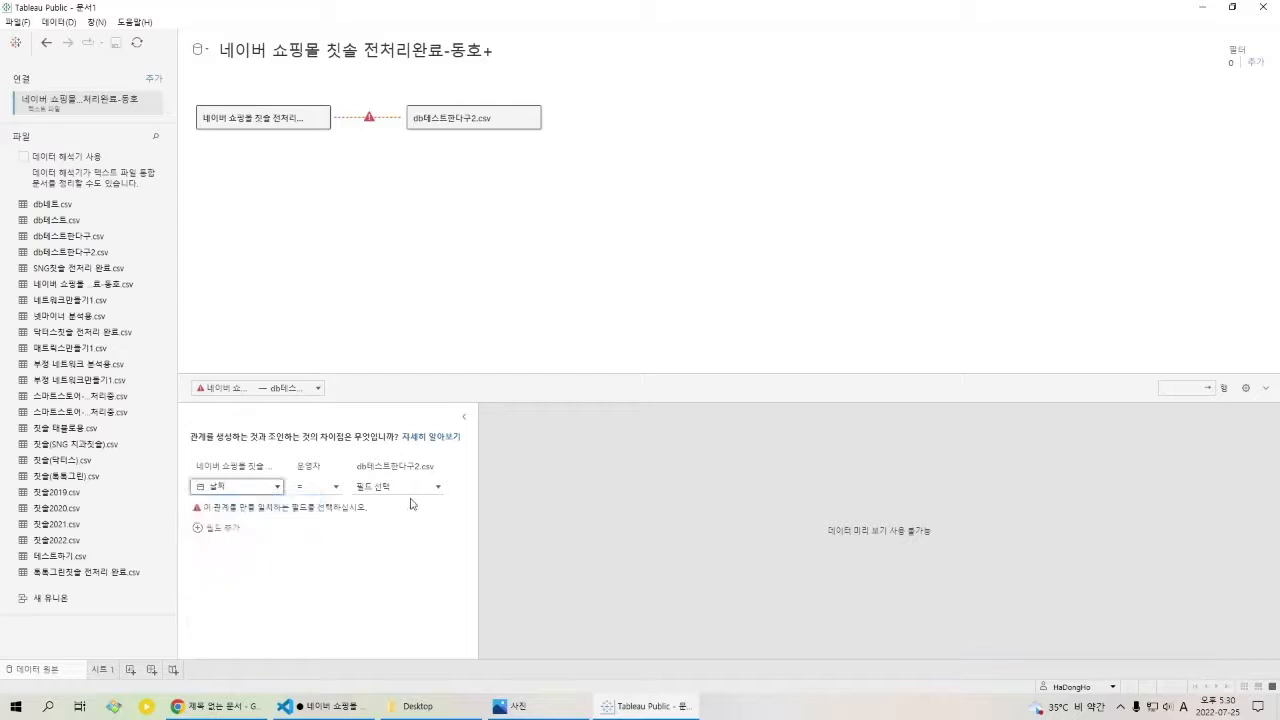
left_click(414, 487)
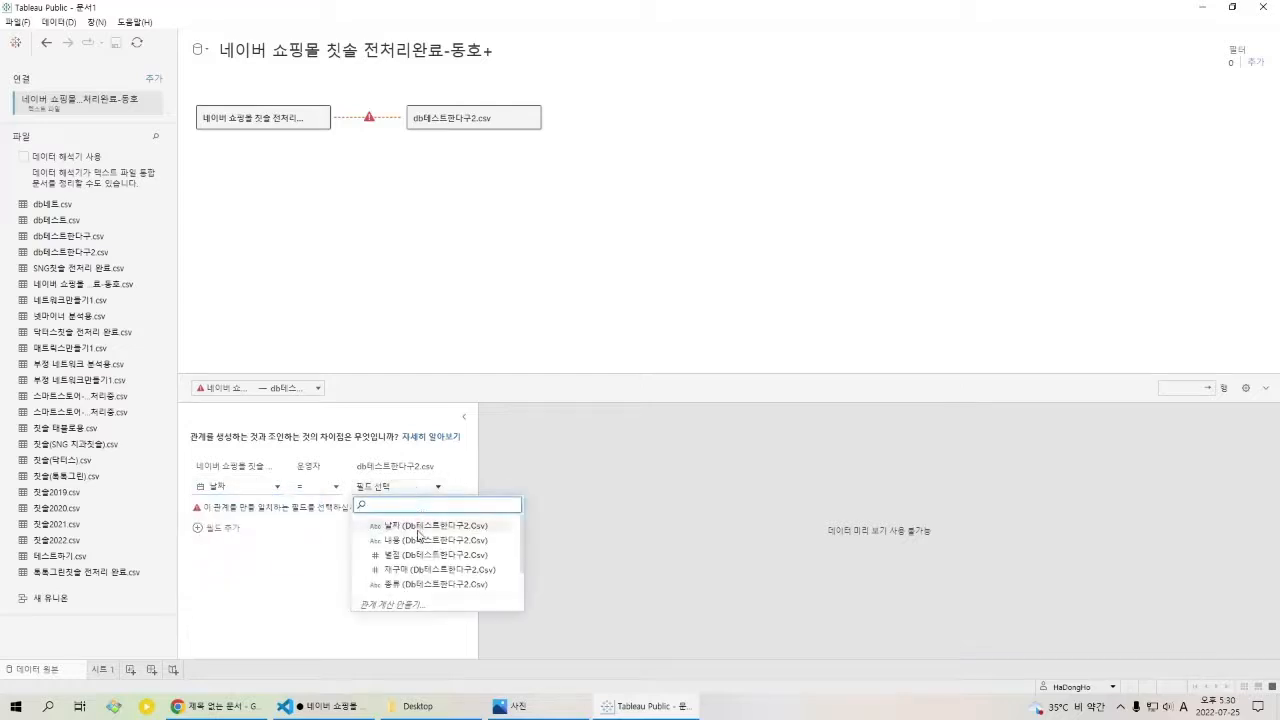
left_click(418, 526)
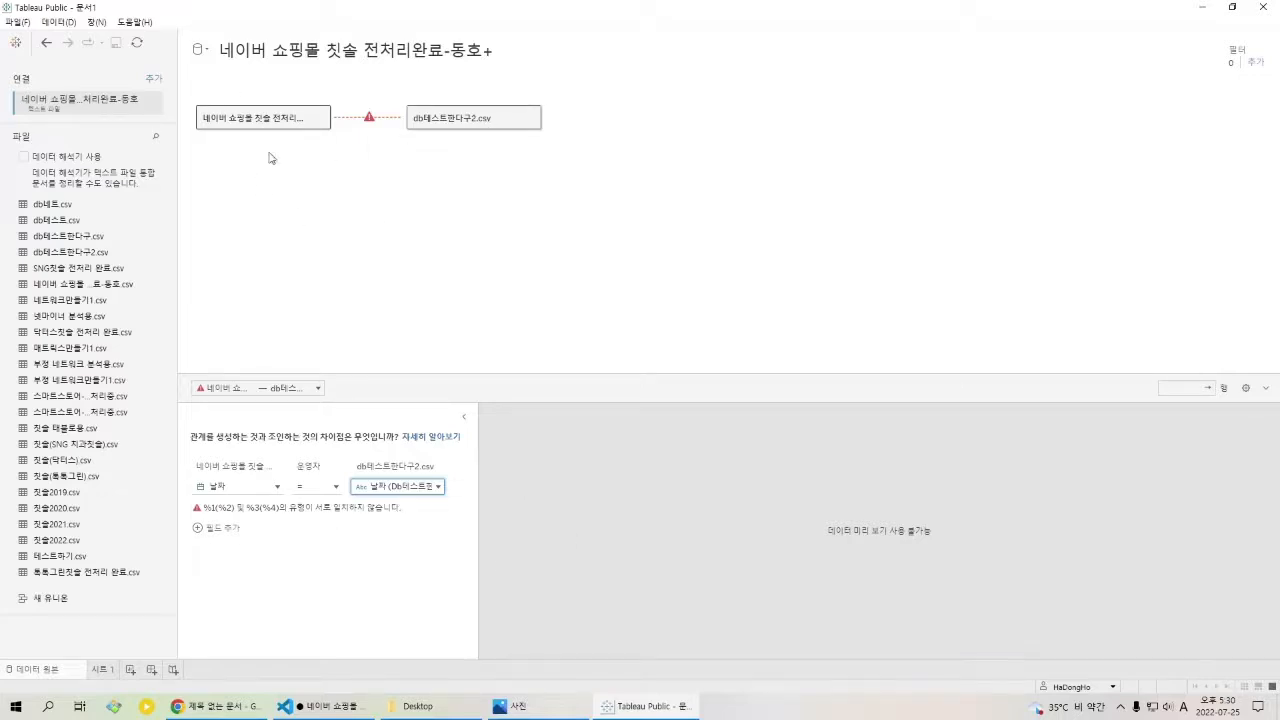
Remove the db테스트한다구2.csv table from the data source canvas and look at the Naver table's options again.
left_click(530, 118)
right_click(530, 118)
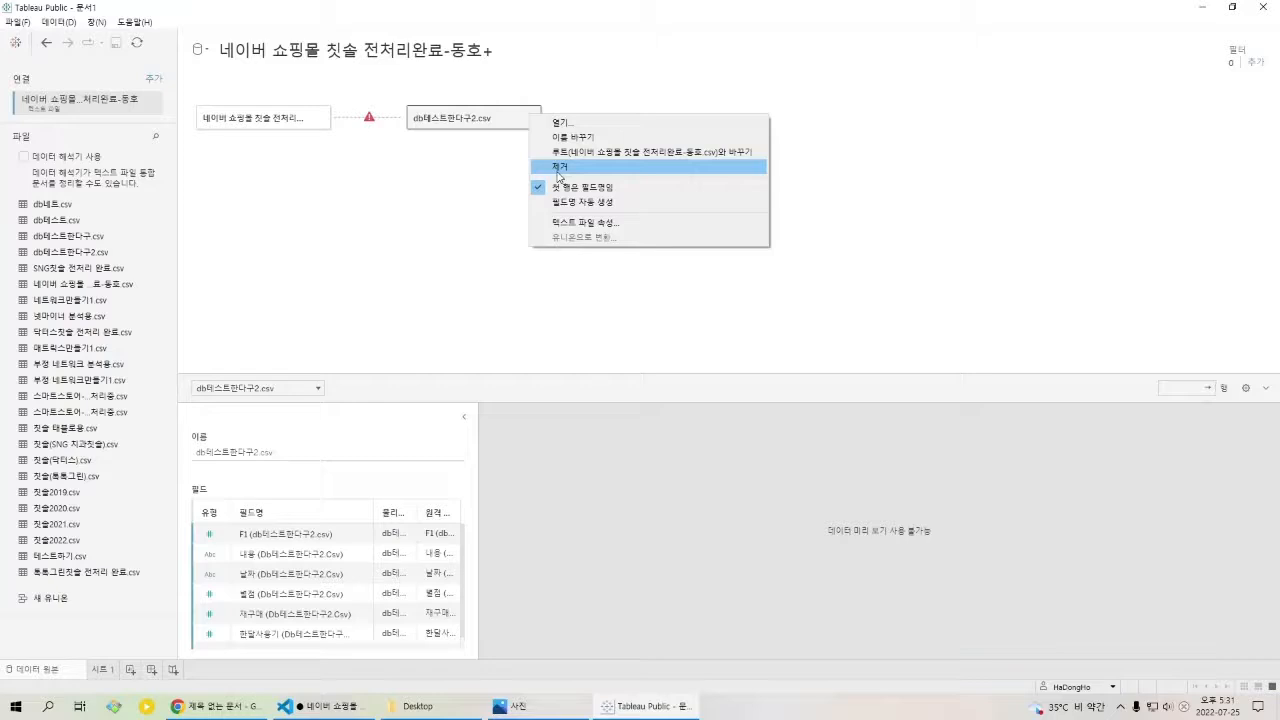
left_click(558, 167)
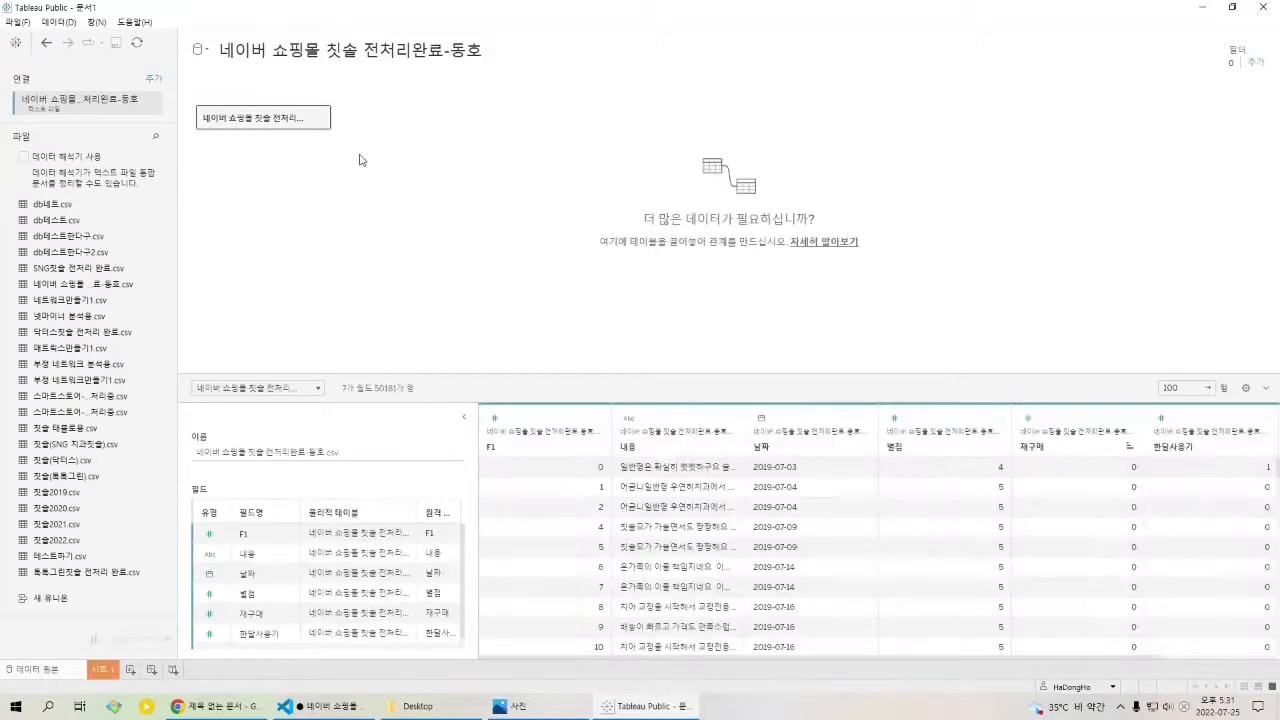
left_click(320, 119)
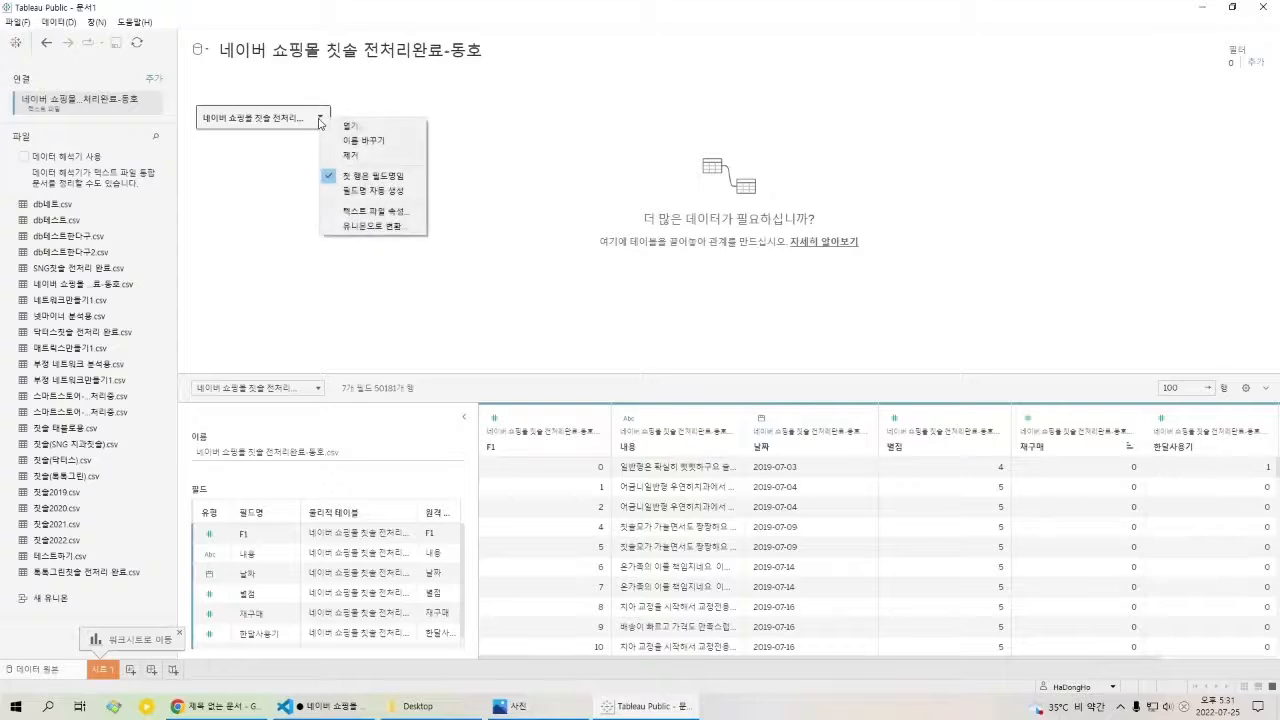
left_click(357, 98)
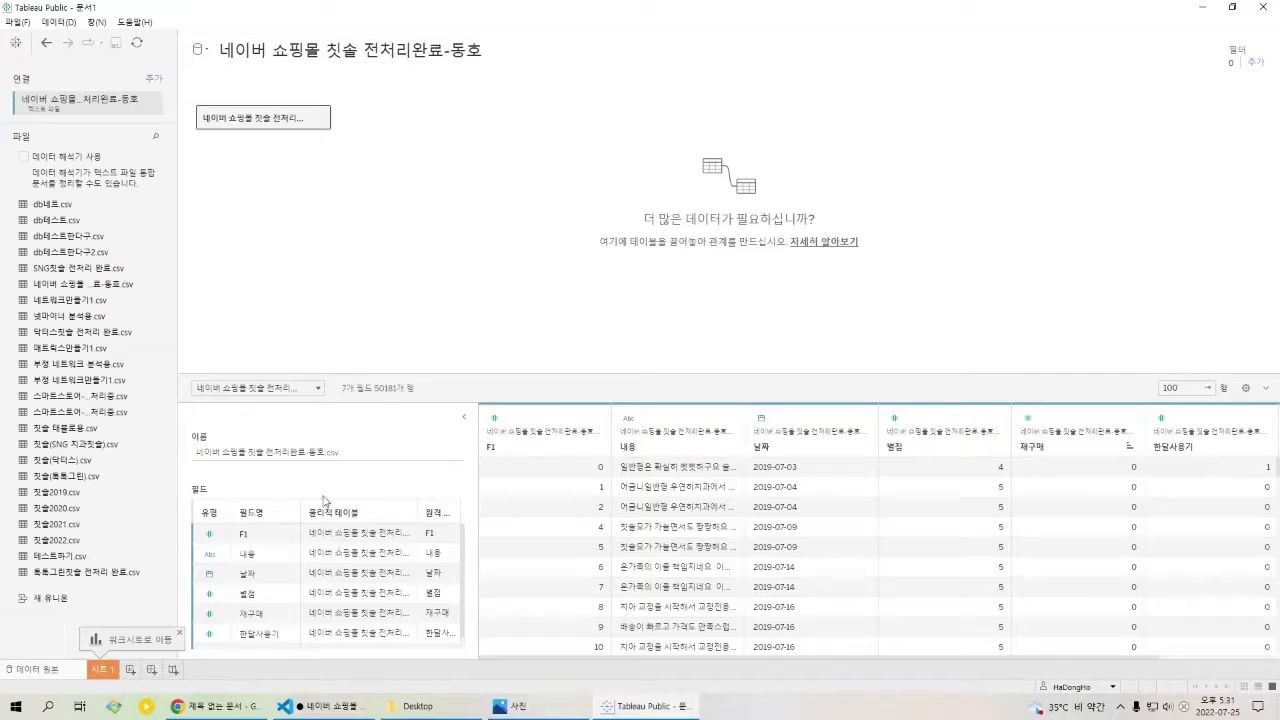
Open worksheet 시트 1 and place the 날짜 field on columns by year.
left_click(111, 672)
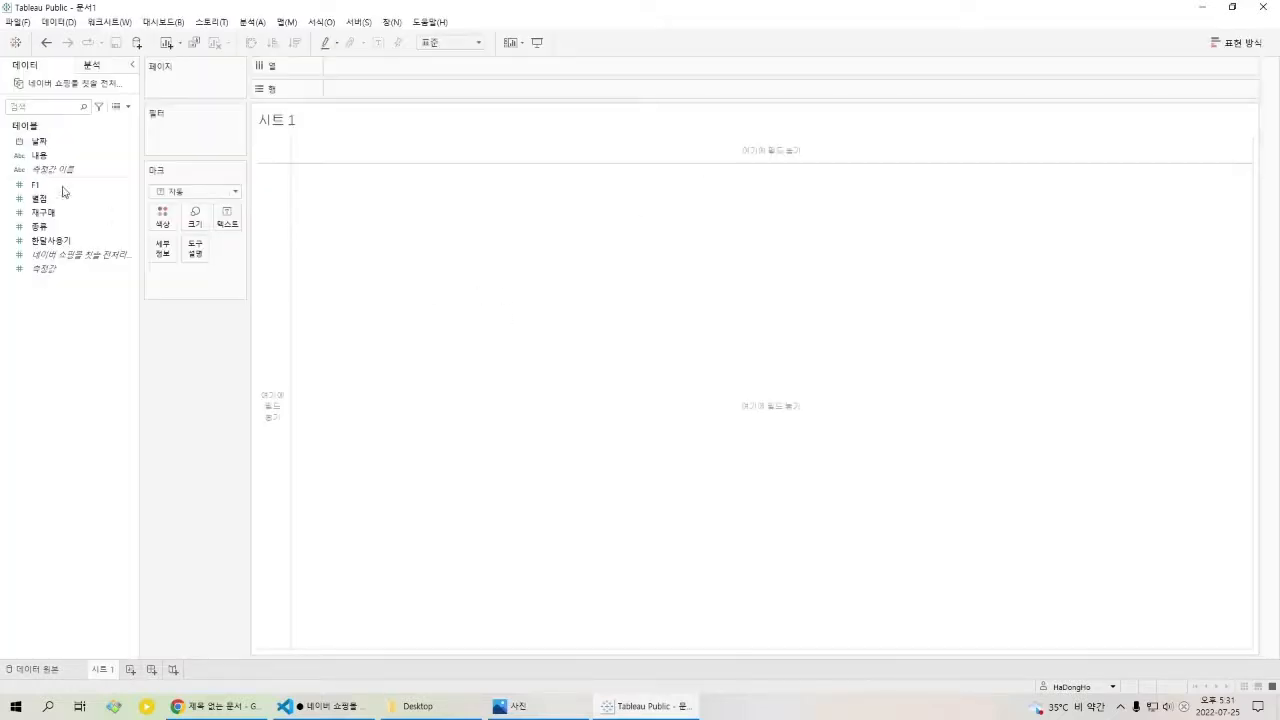
left_click(53, 142)
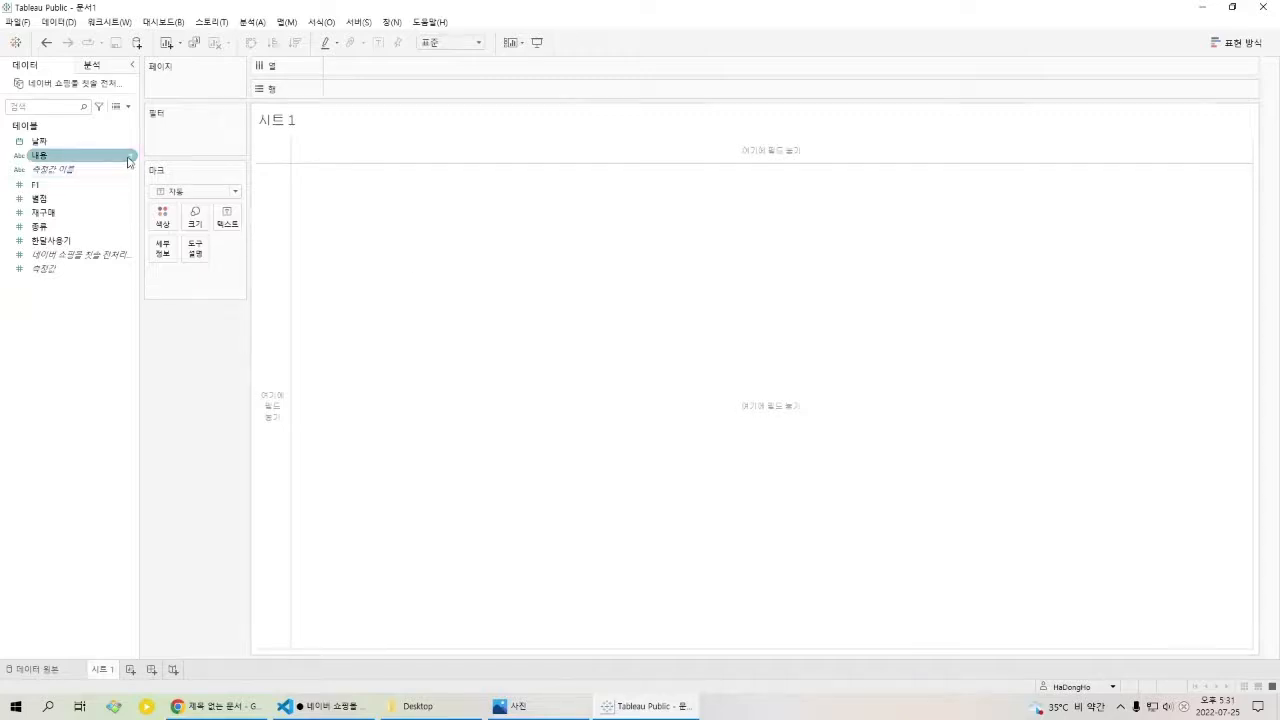
key("alt")
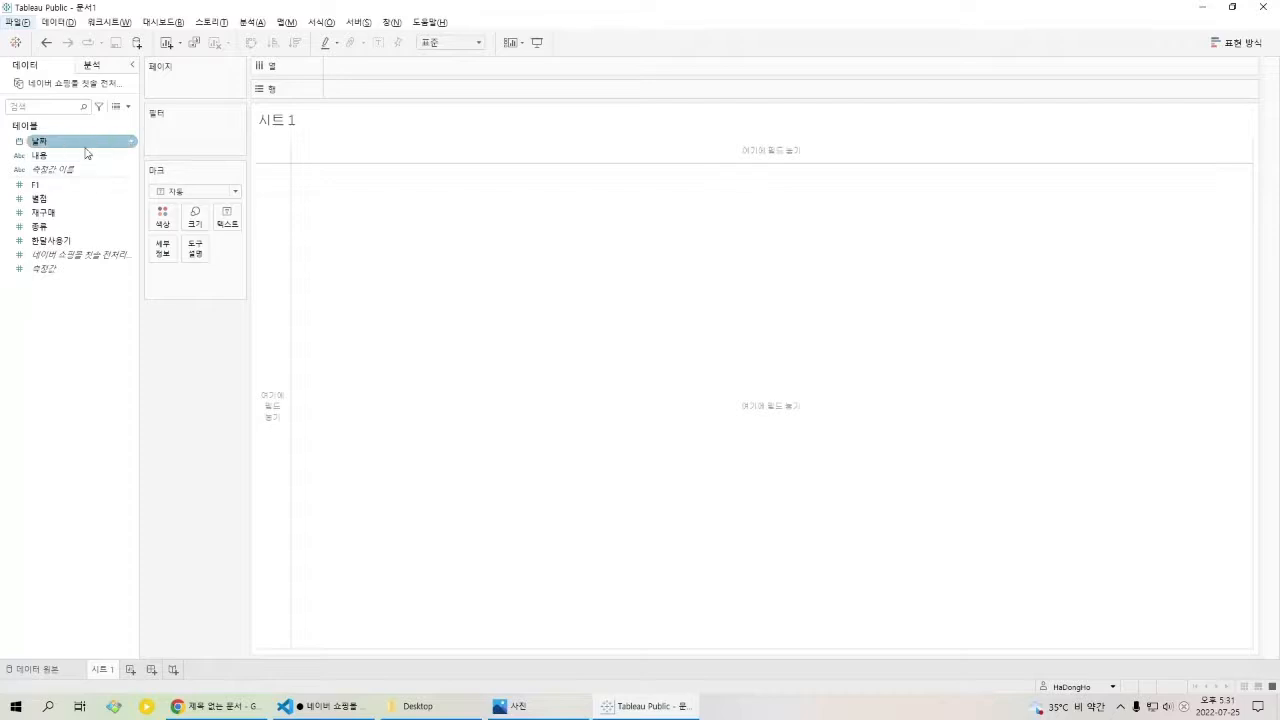
double_click(86, 146)
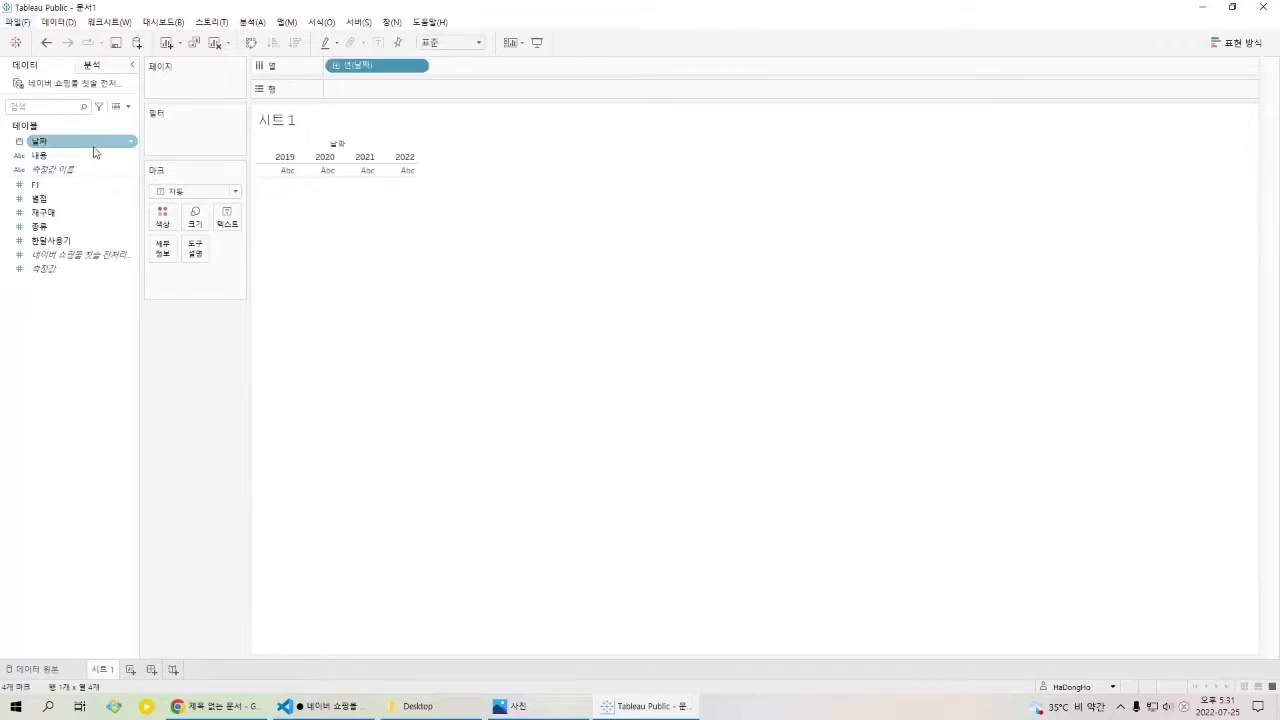
Try placing the 내용 field on rows, and remove both of its copies from the sheet.
left_click(78, 157)
left_click(78, 158)
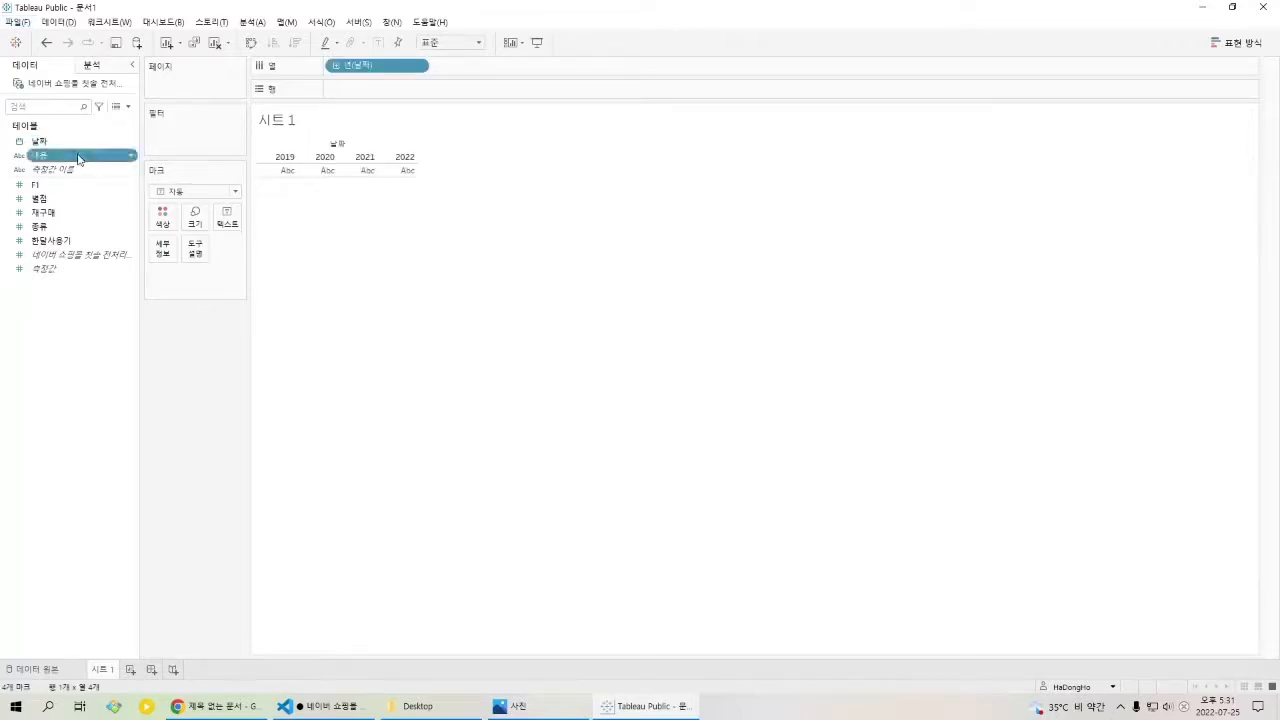
left_click_drag(78, 157, 368, 97)
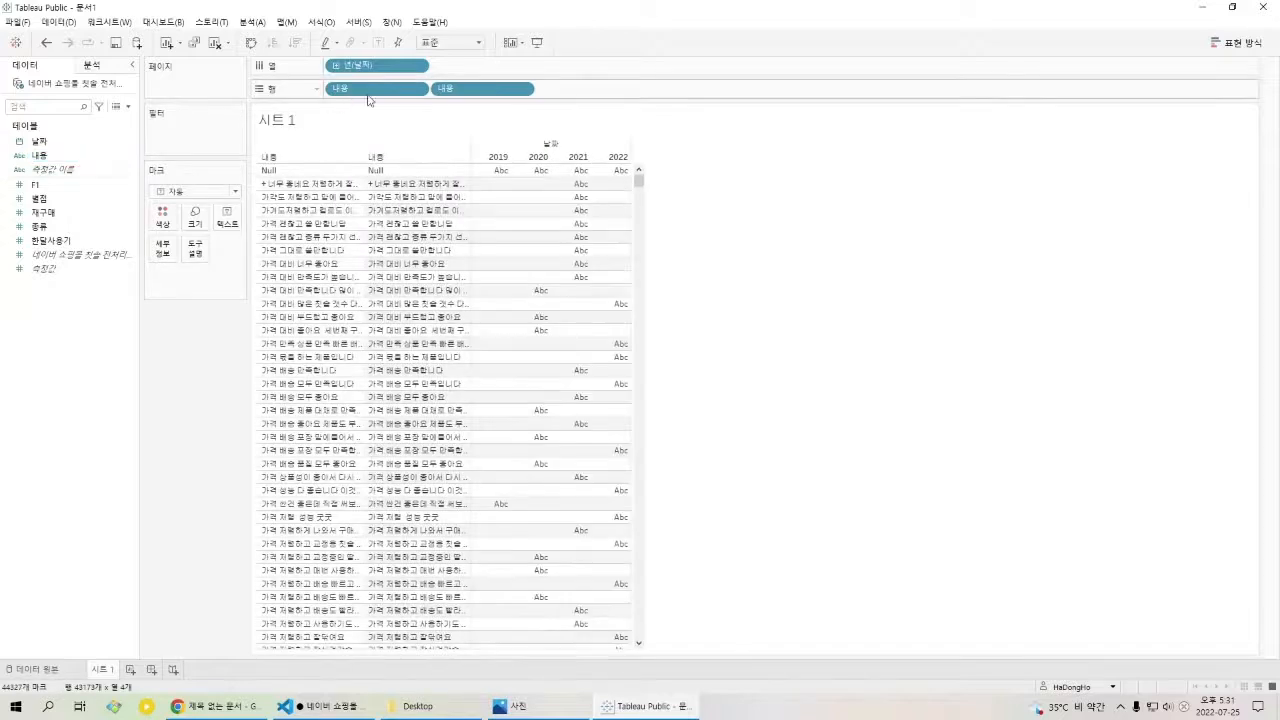
left_click_drag(502, 96, 205, 437)
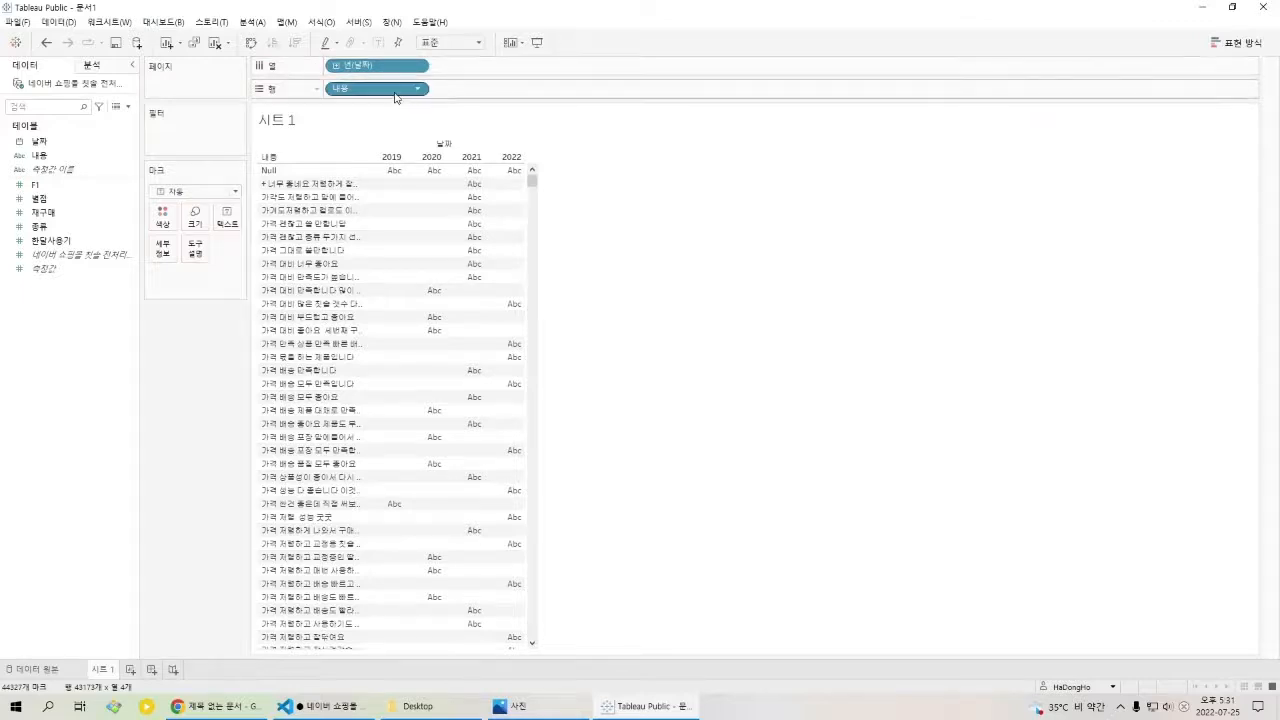
left_click_drag(396, 92, 60, 220)
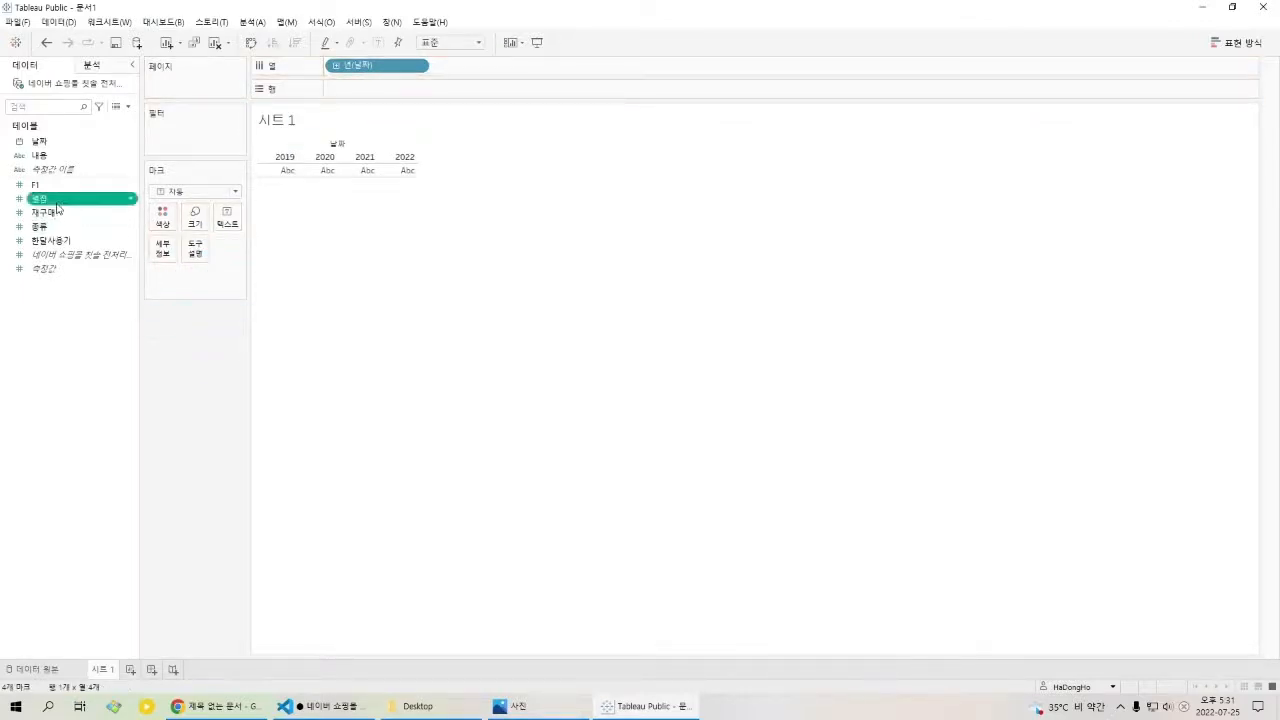
Try adding 별점 to the yearly table as a summed text value, and take it off the sheet.
double_click(57, 204)
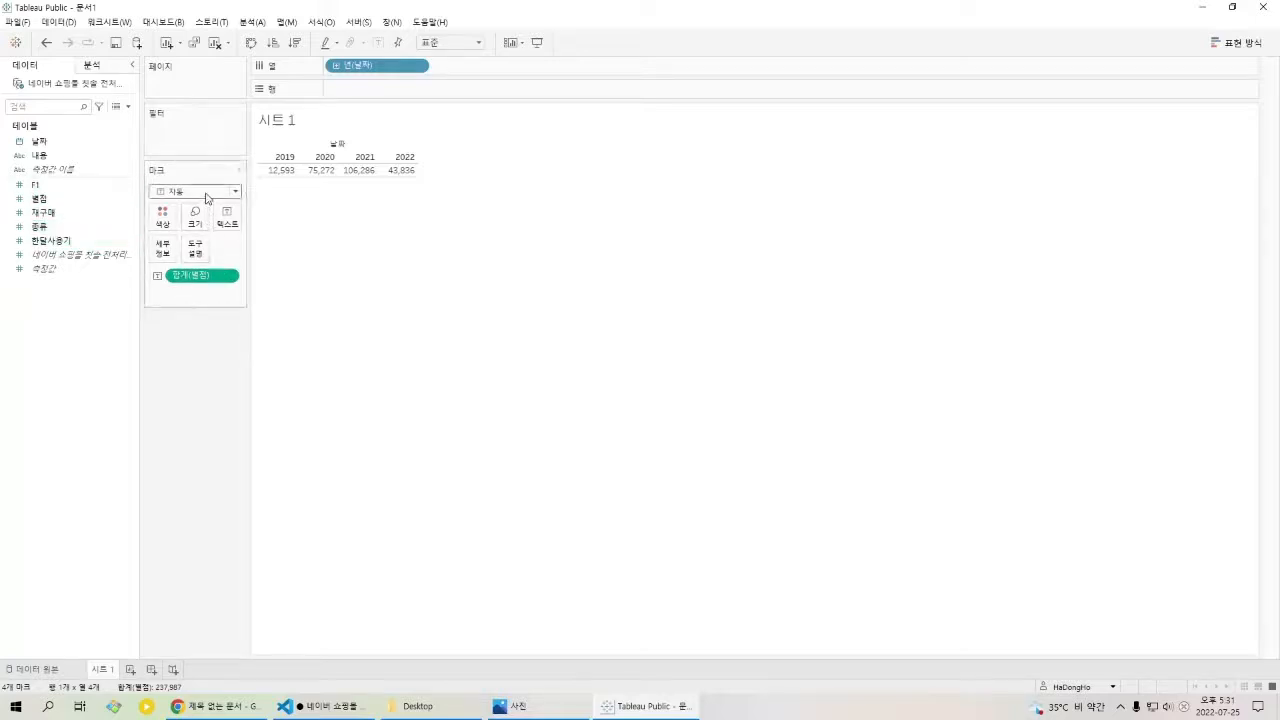
left_click_drag(209, 280, 177, 138)
key("Escape")
left_click_drag(386, 94, 180, 360)
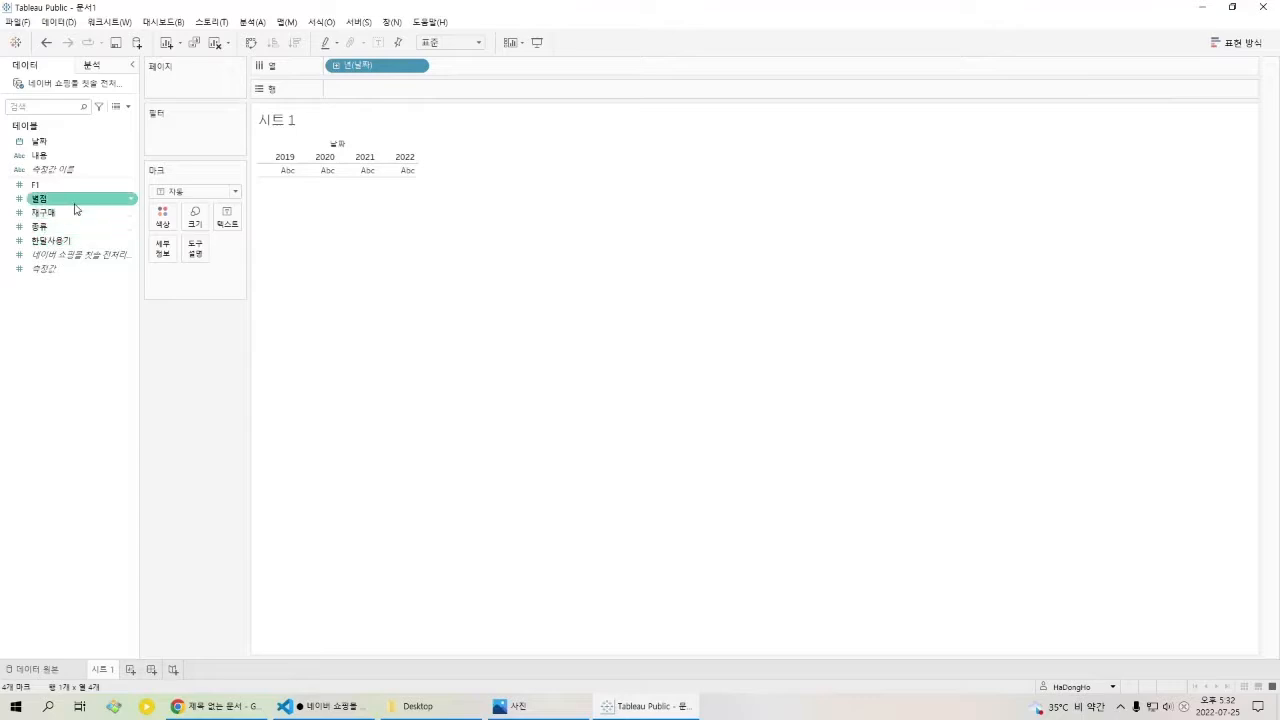
Place 별점 on rows as a sum to chart it by year, and check the date field's level options.
left_click_drag(74, 208, 398, 93)
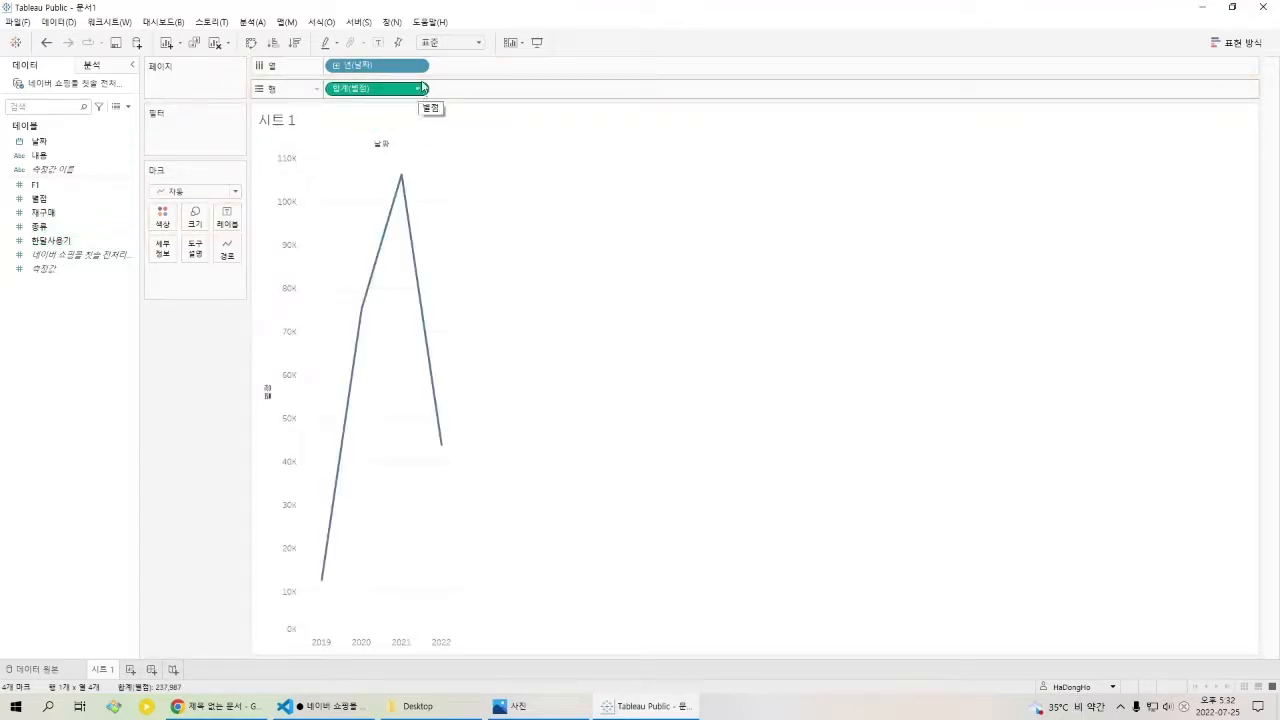
left_click(418, 67)
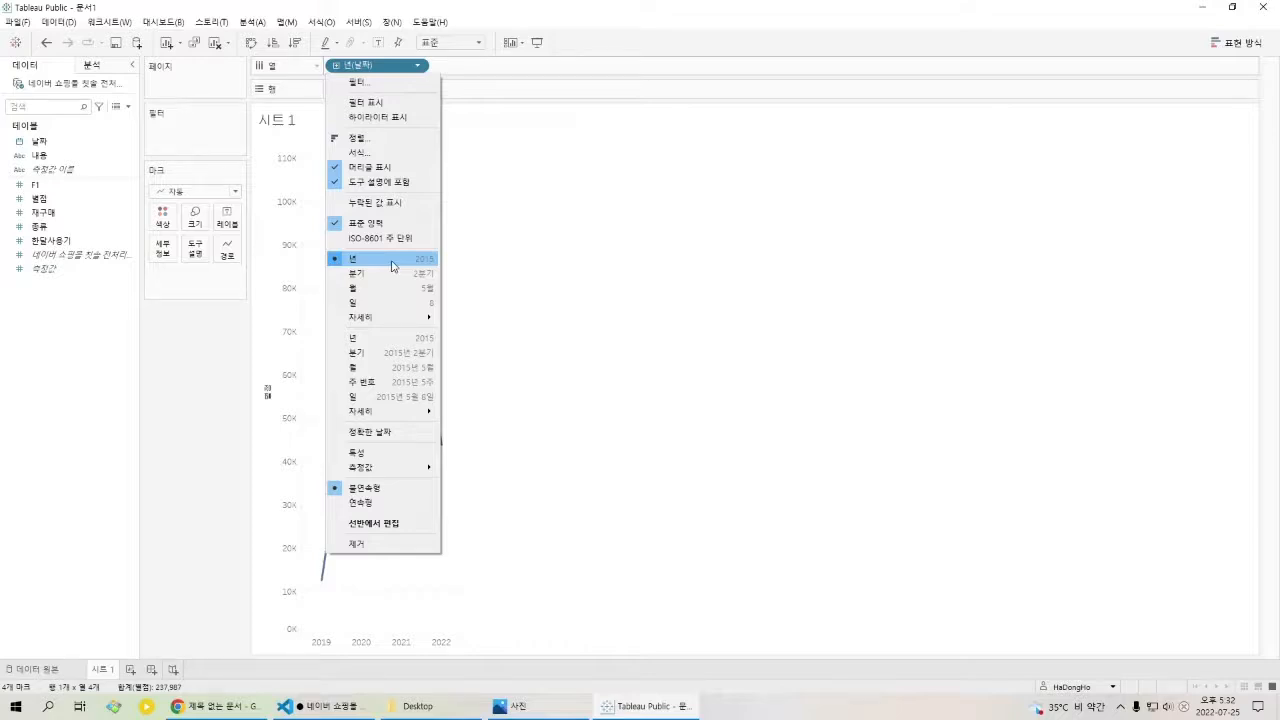
left_click(529, 311)
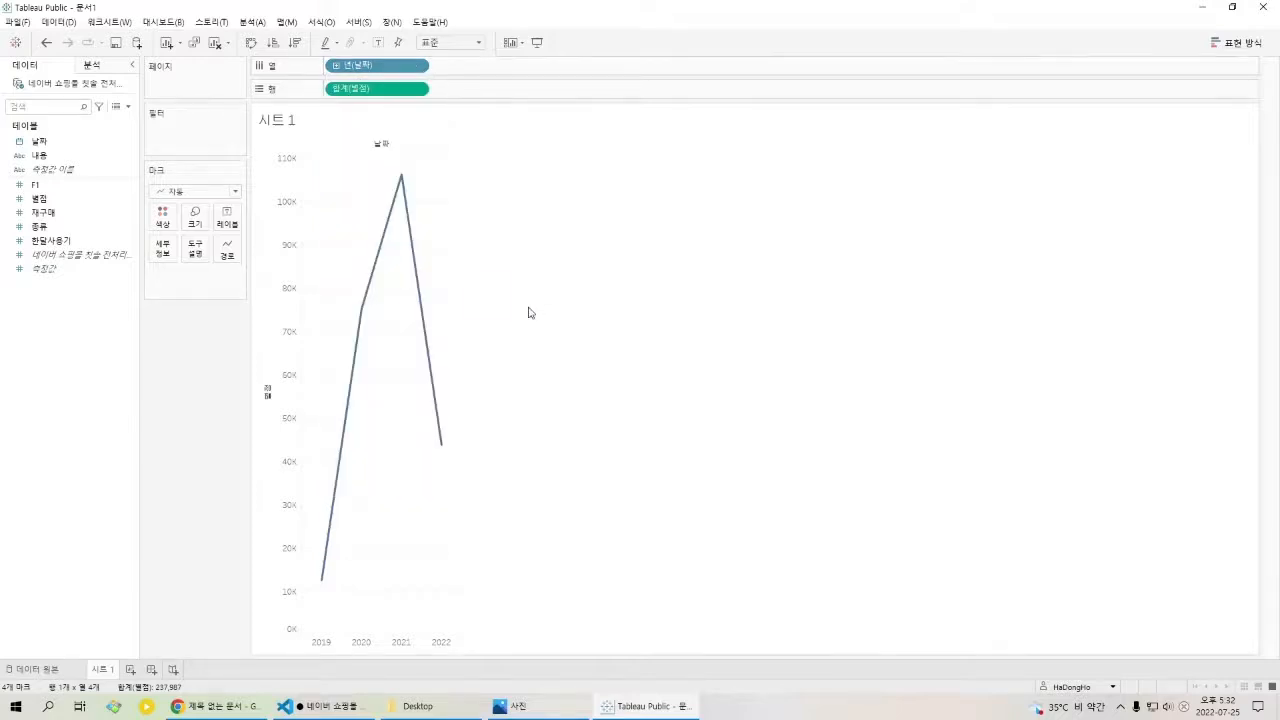
Highlight the years 2019, 2020, 2021 and 2022 in turn on the 별점 line chart, and clear the selection.
left_click(321, 645)
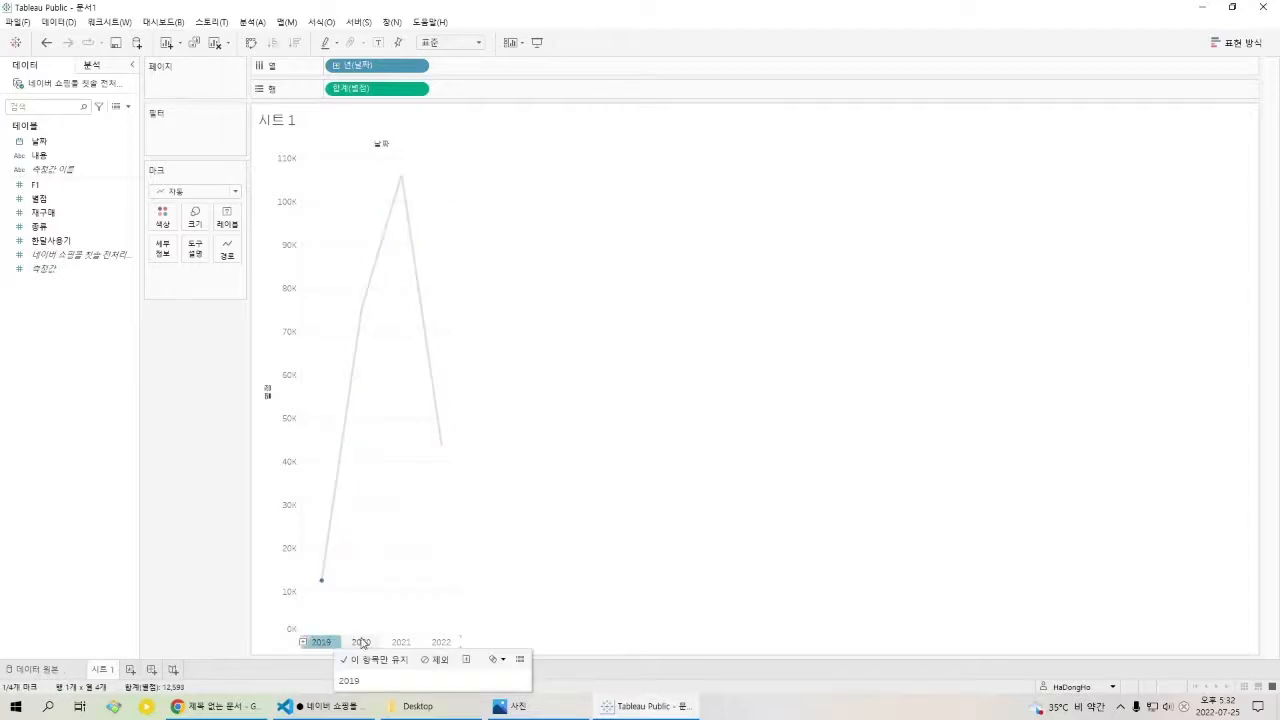
left_click(361, 643)
left_click(401, 643)
left_click(441, 643)
left_click(717, 421)
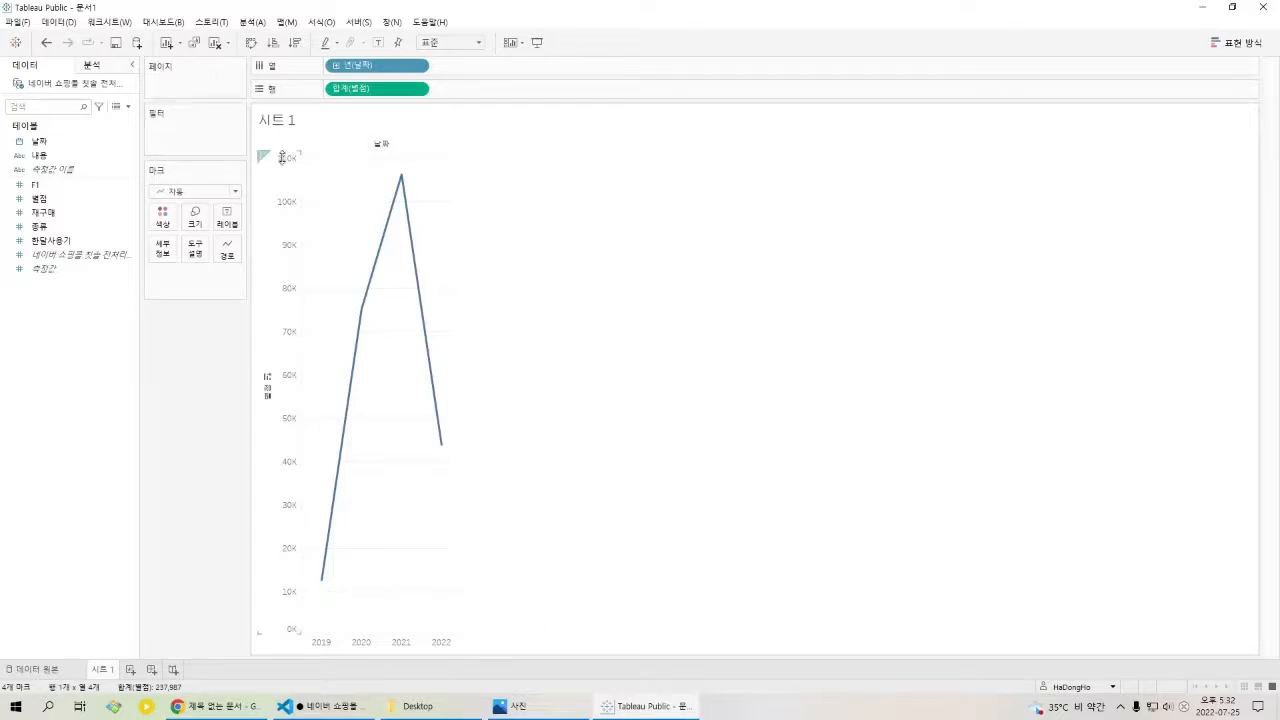
Try showing the 날짜 field on columns as continuous years, and as discrete months combined across all years.
left_click(414, 66)
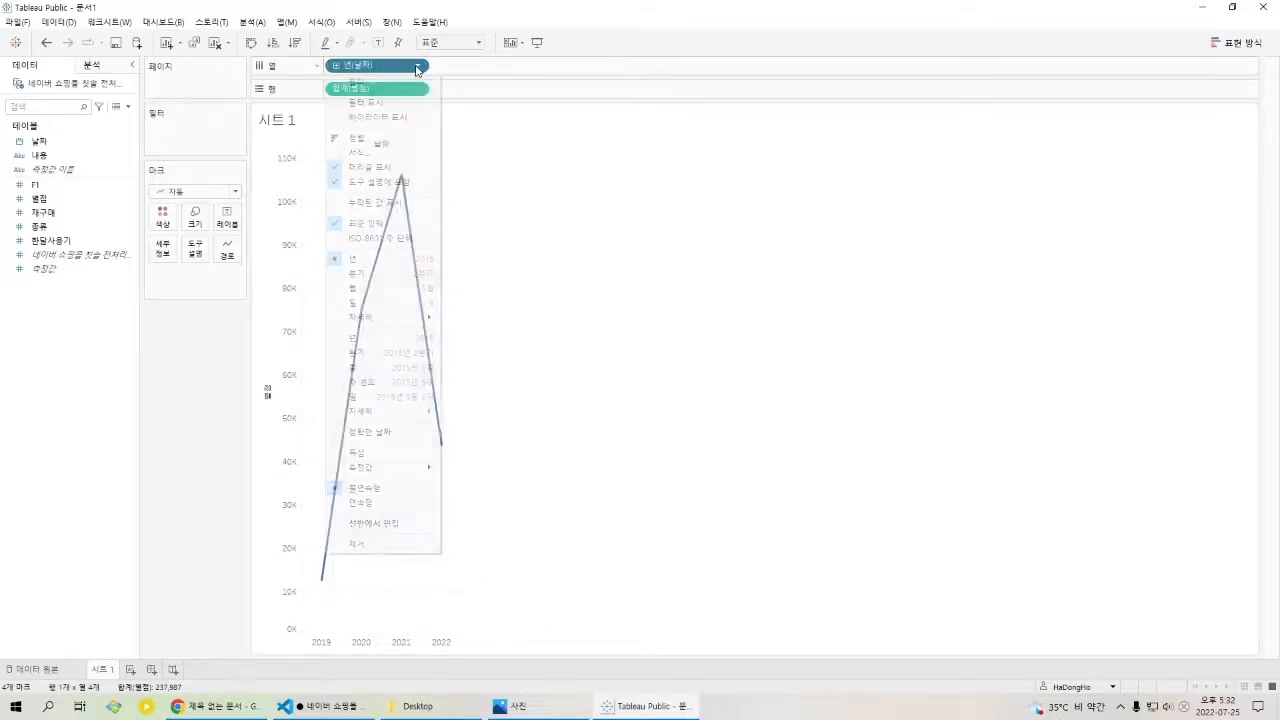
left_click(396, 345)
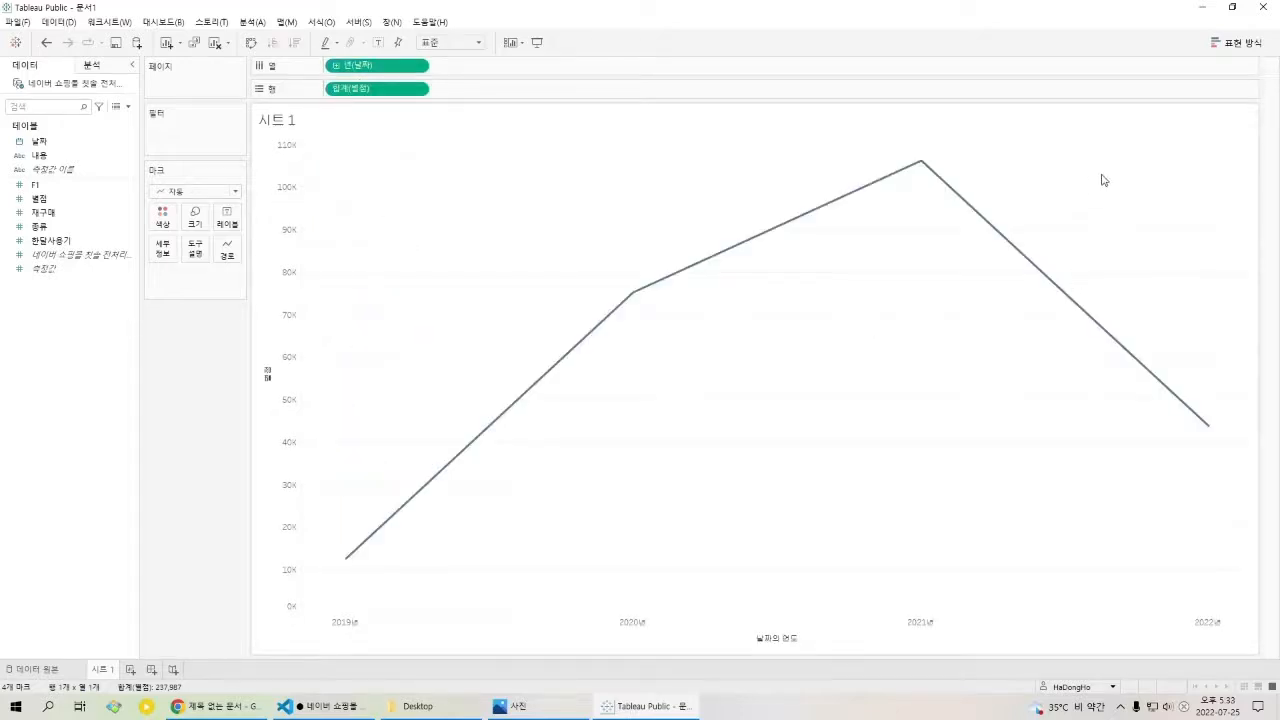
left_click(416, 66)
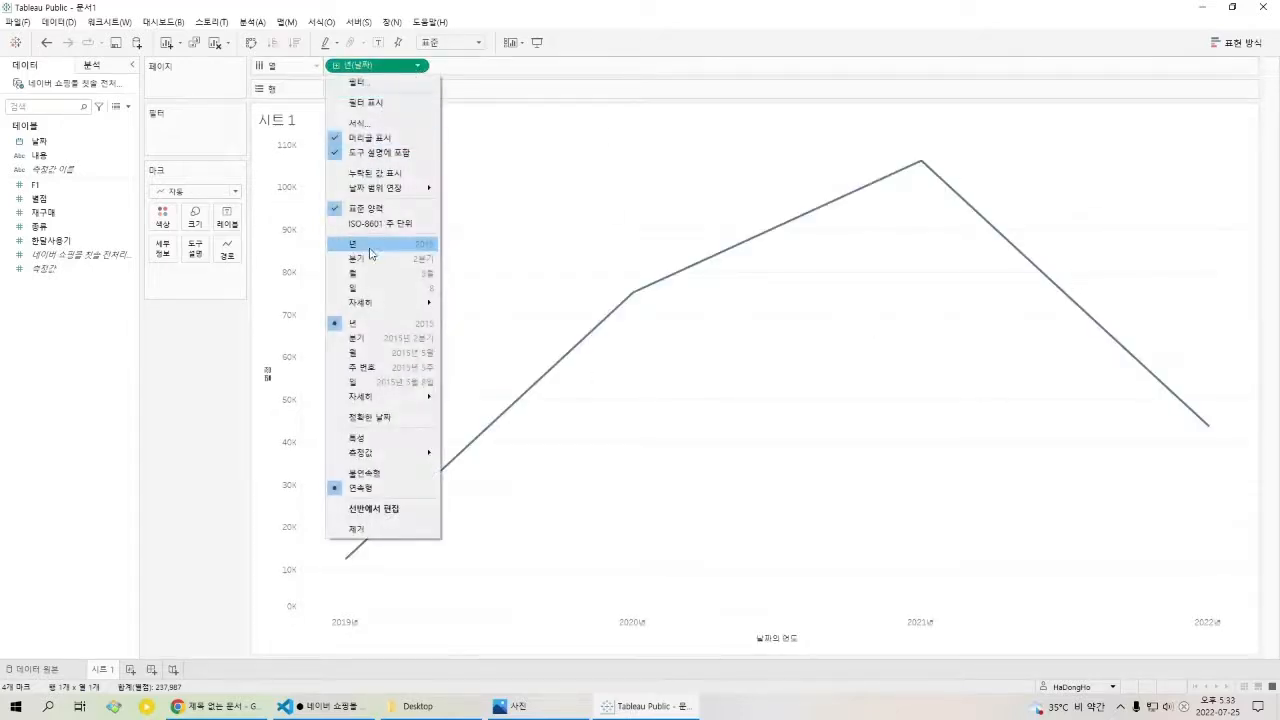
left_click(373, 274)
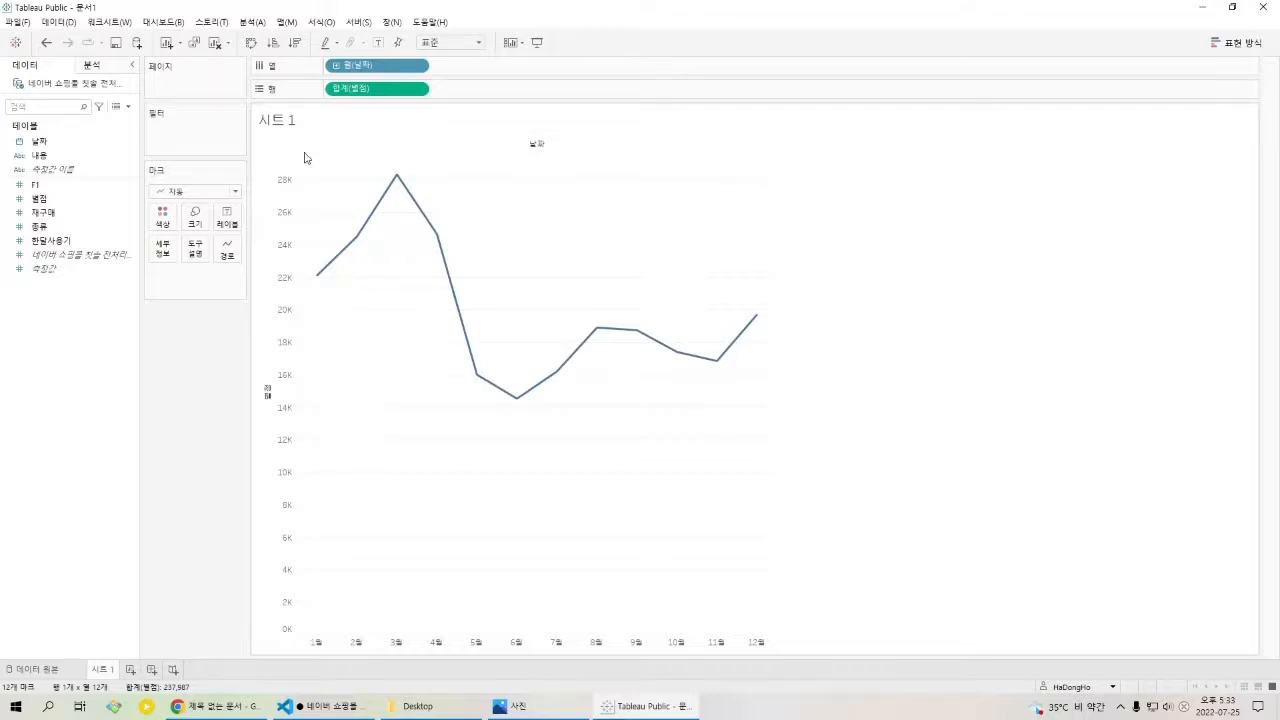
mouse_move(319, 278)
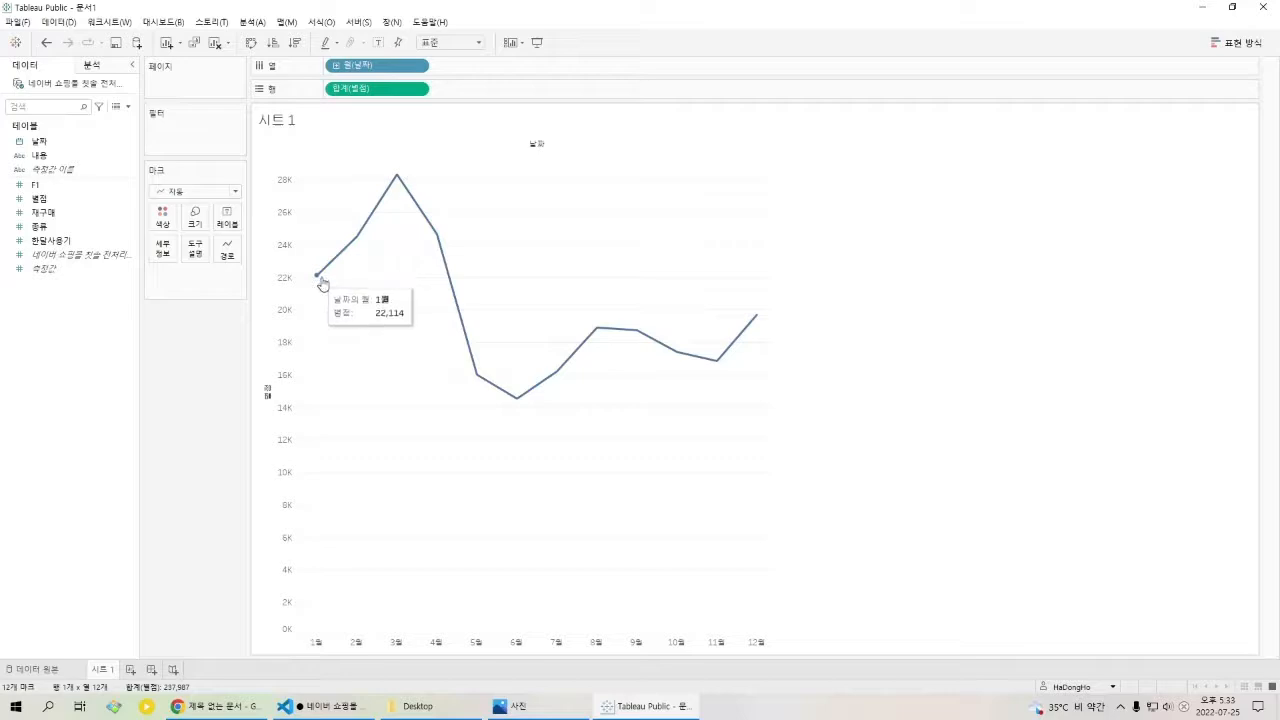
Set the 날짜 field on columns to continuous months so every year and month is plotted along one timeline.
left_click(419, 66)
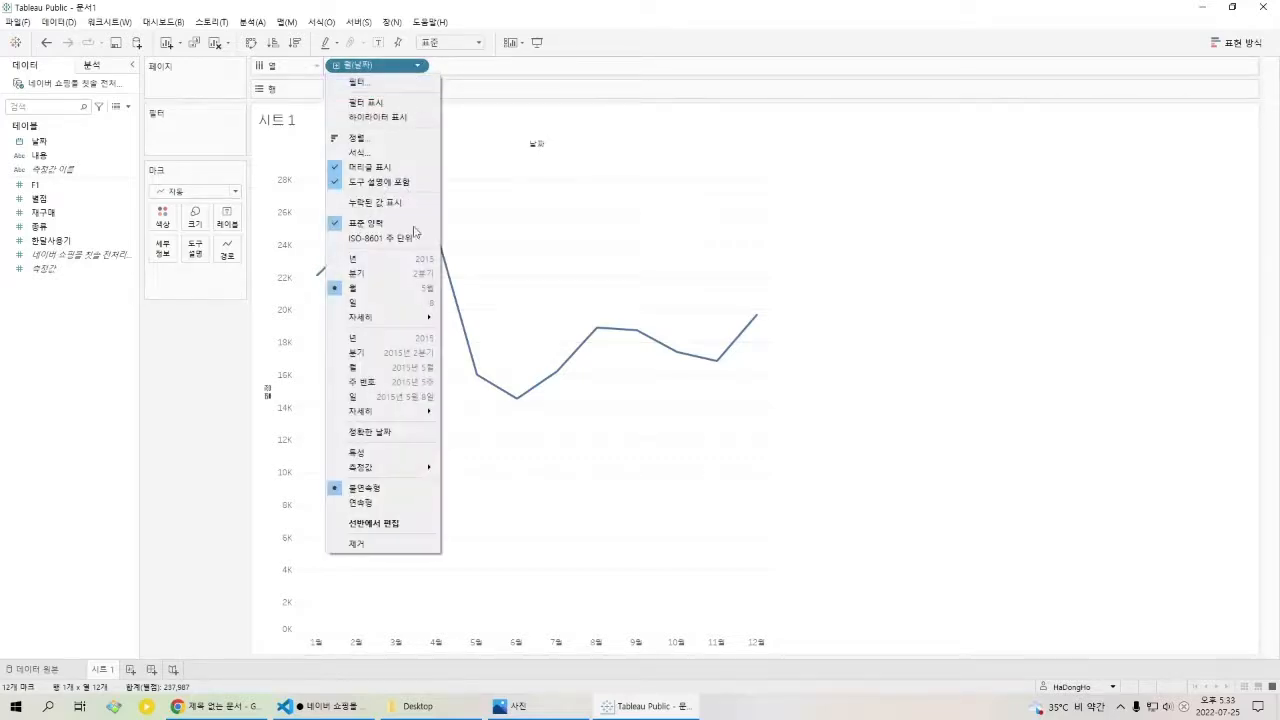
left_click(393, 375)
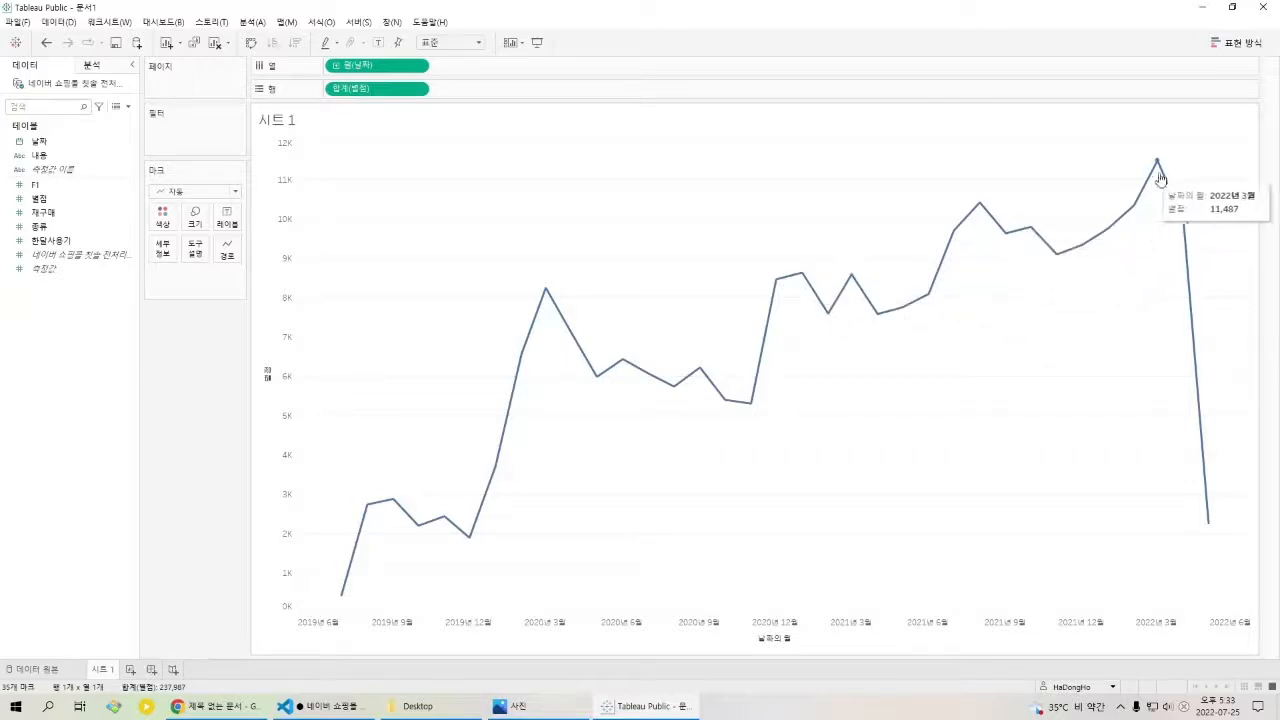
Try aggregating 별점 on rows as a count (카운트), and undo the change to compare it with the sum.
left_click(419, 90)
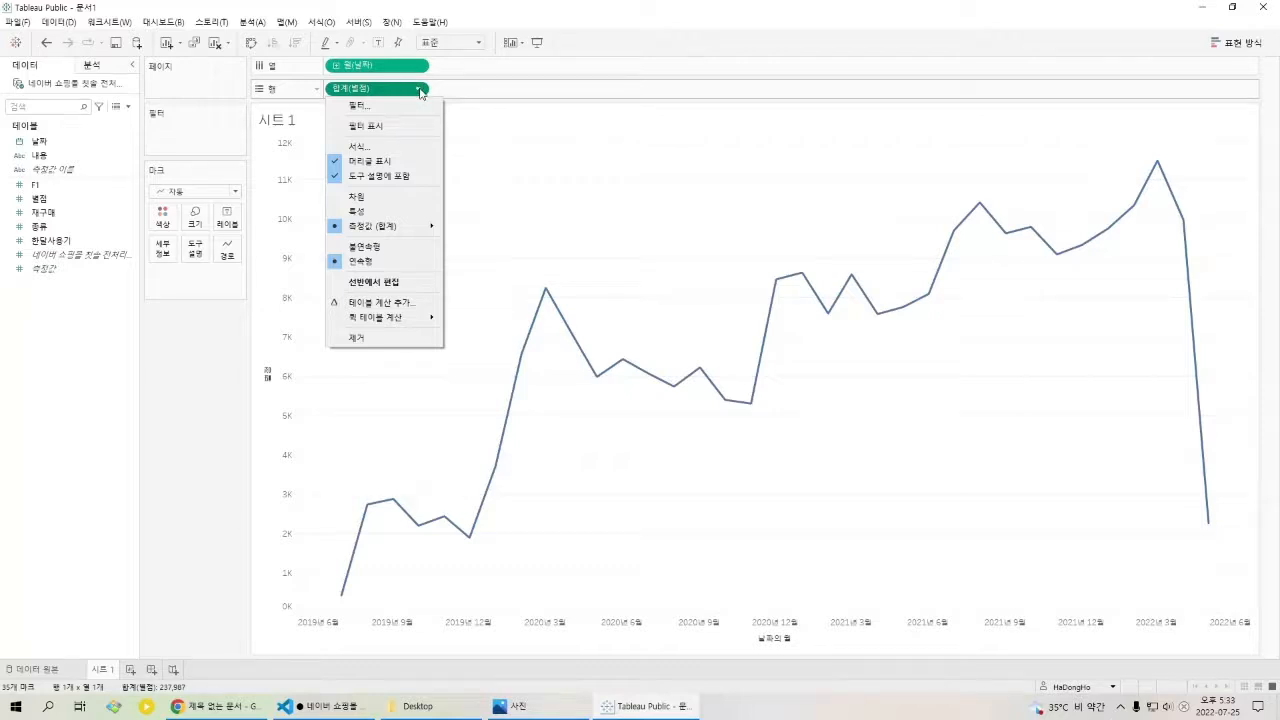
mouse_move(408, 230)
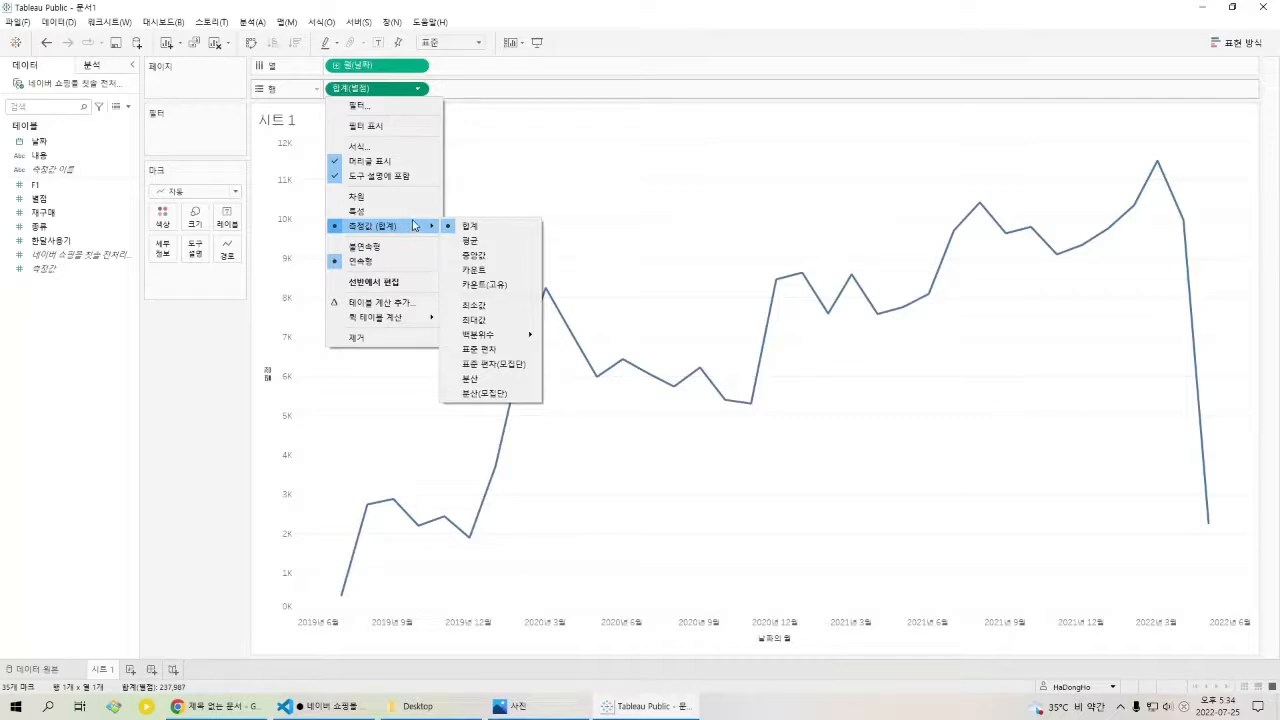
left_click(492, 270)
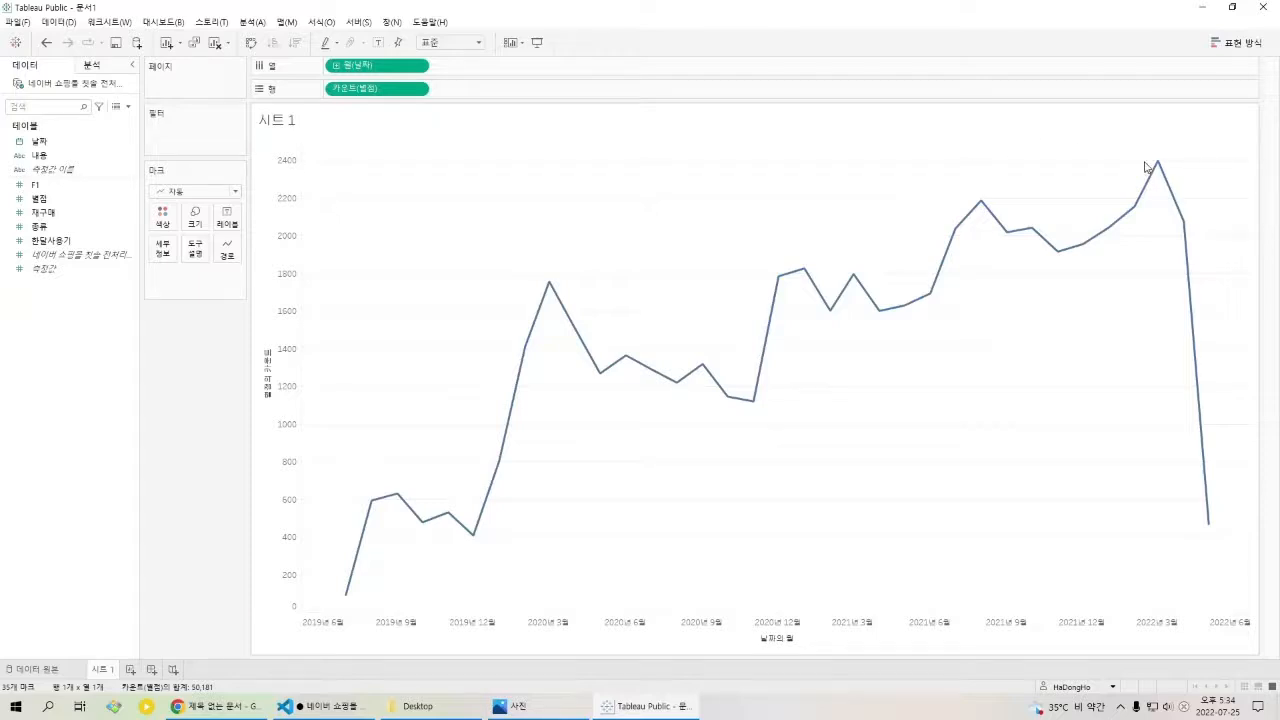
key("ctrl+z")
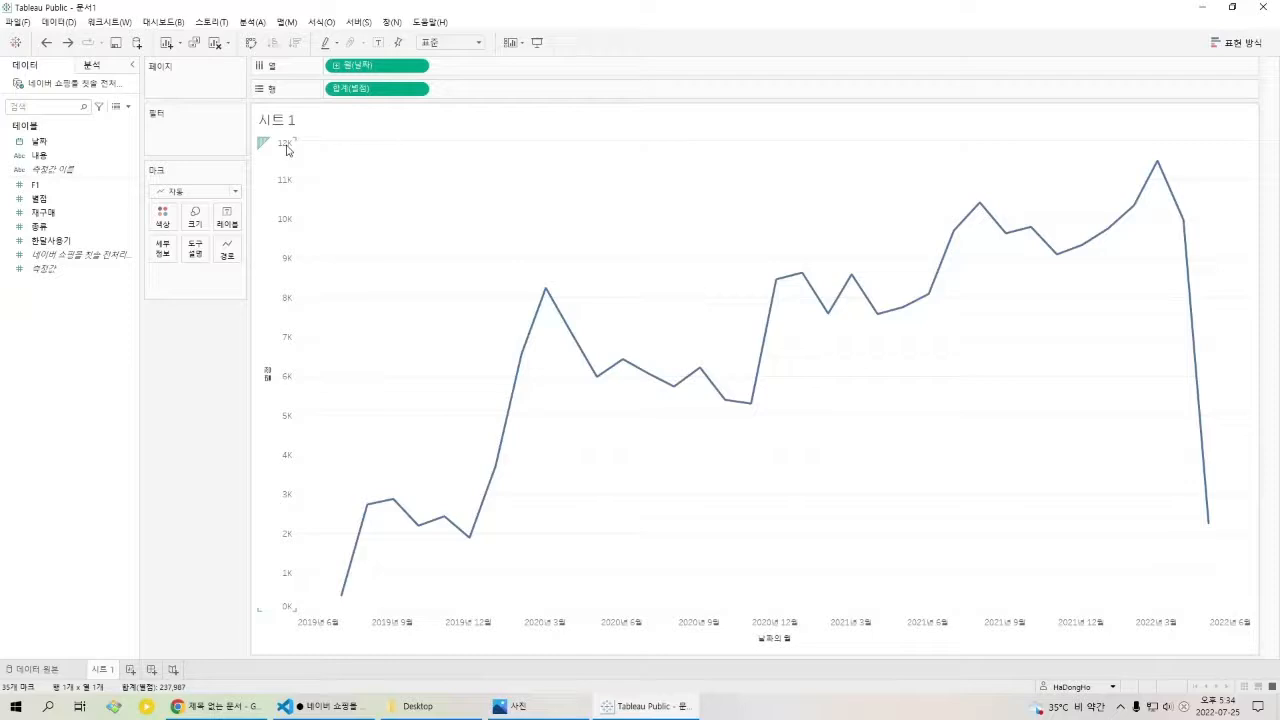
mouse_move(1159, 170)
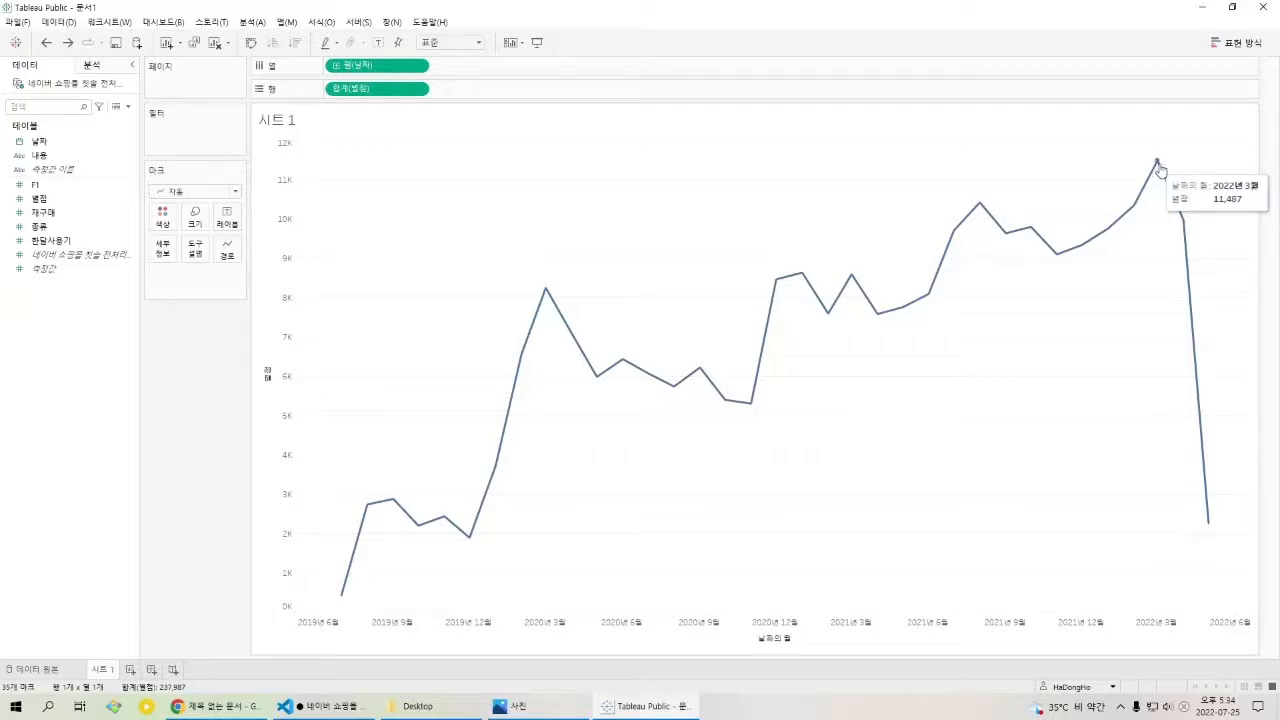
Change the aggregation of 별점 on rows to count (카운트).
left_click(418, 89)
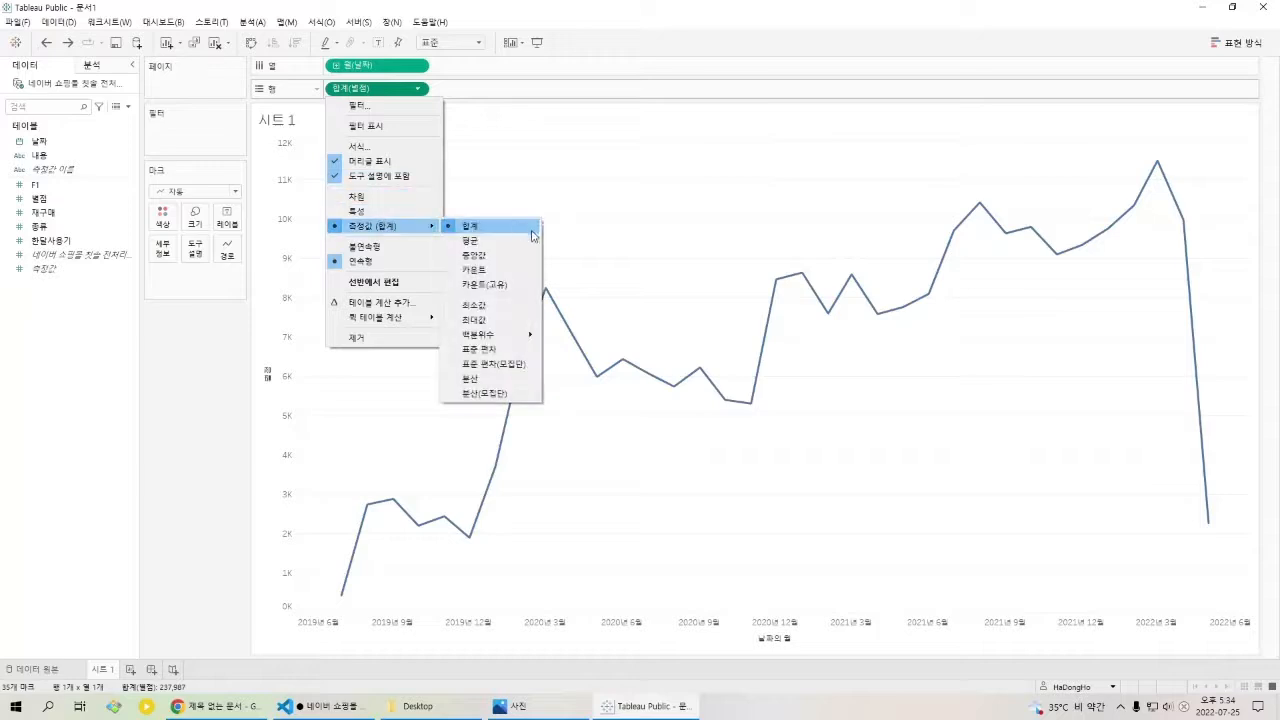
left_click(502, 269)
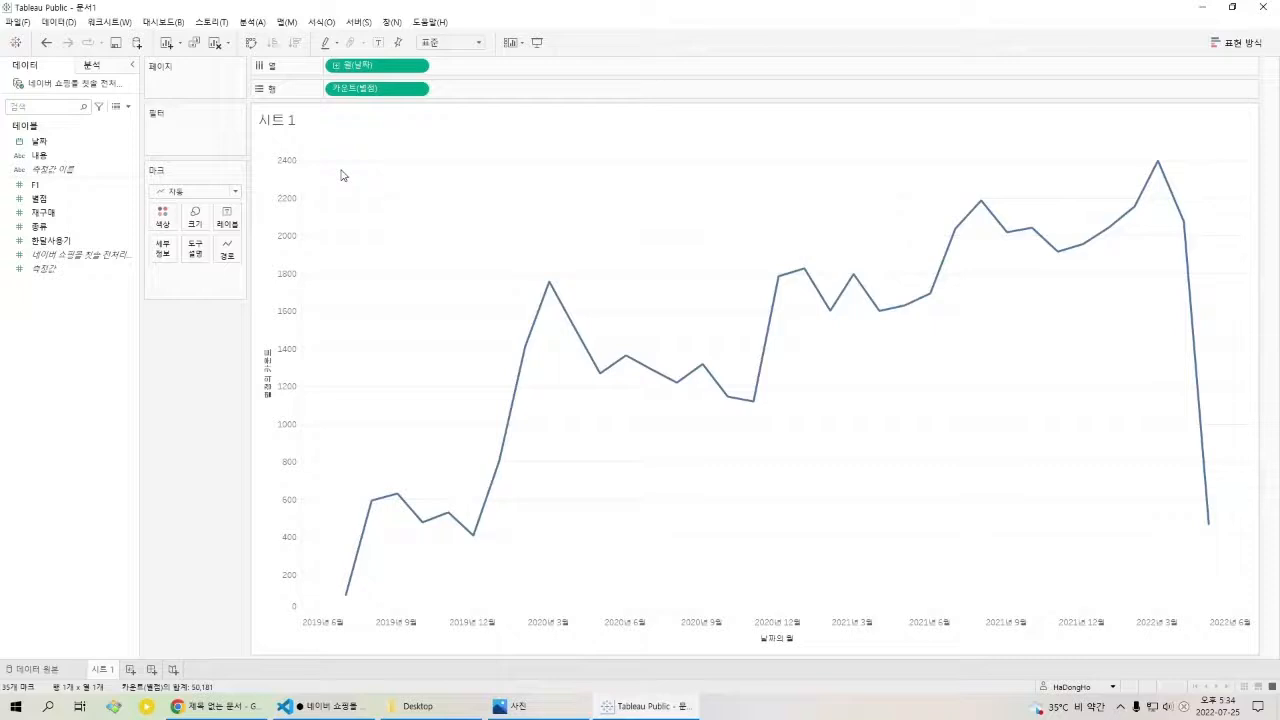
Add 종류 to rows as a sum, and move it onto colour so it shades the 별점 count line.
left_click(81, 214)
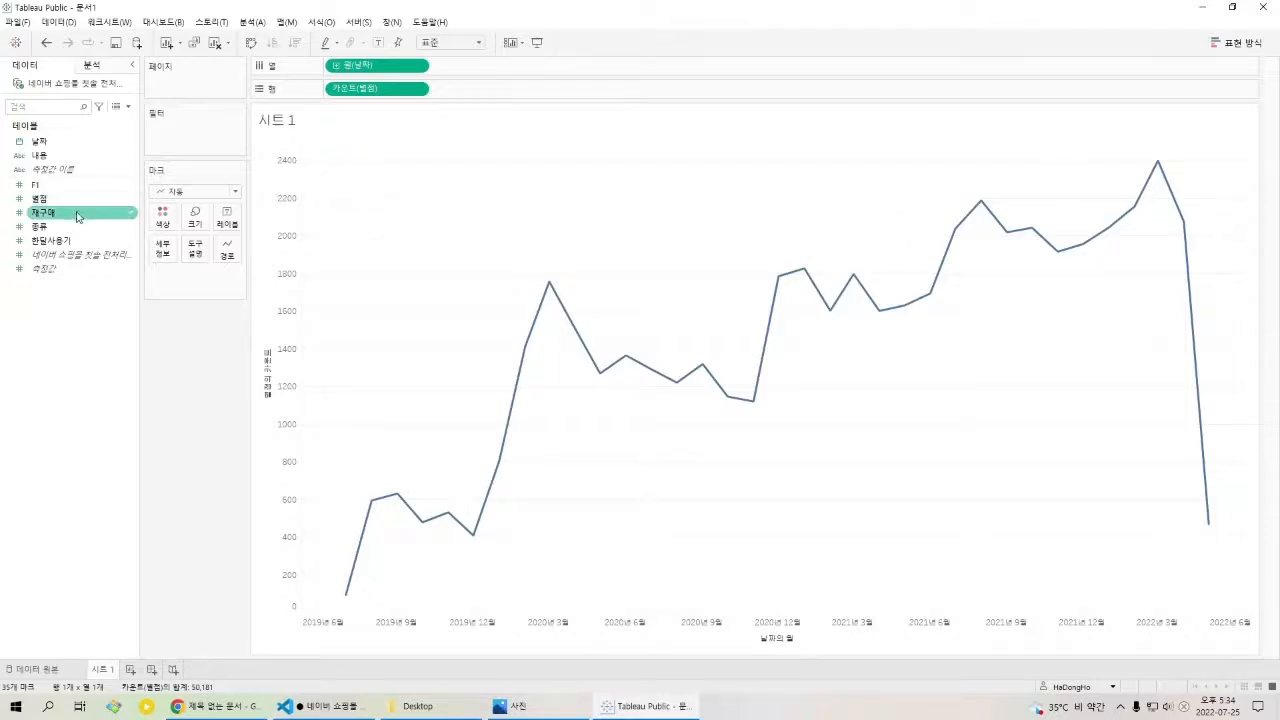
left_click(73, 228)
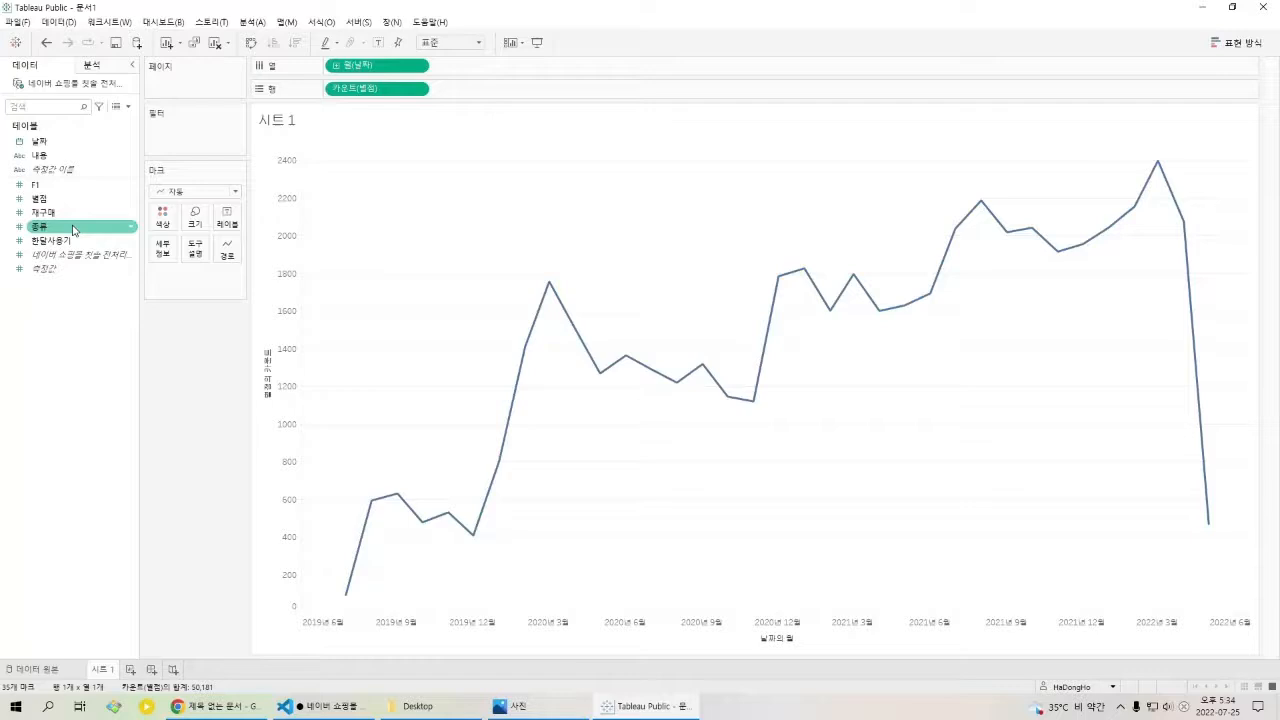
left_click_drag(73, 230, 480, 88)
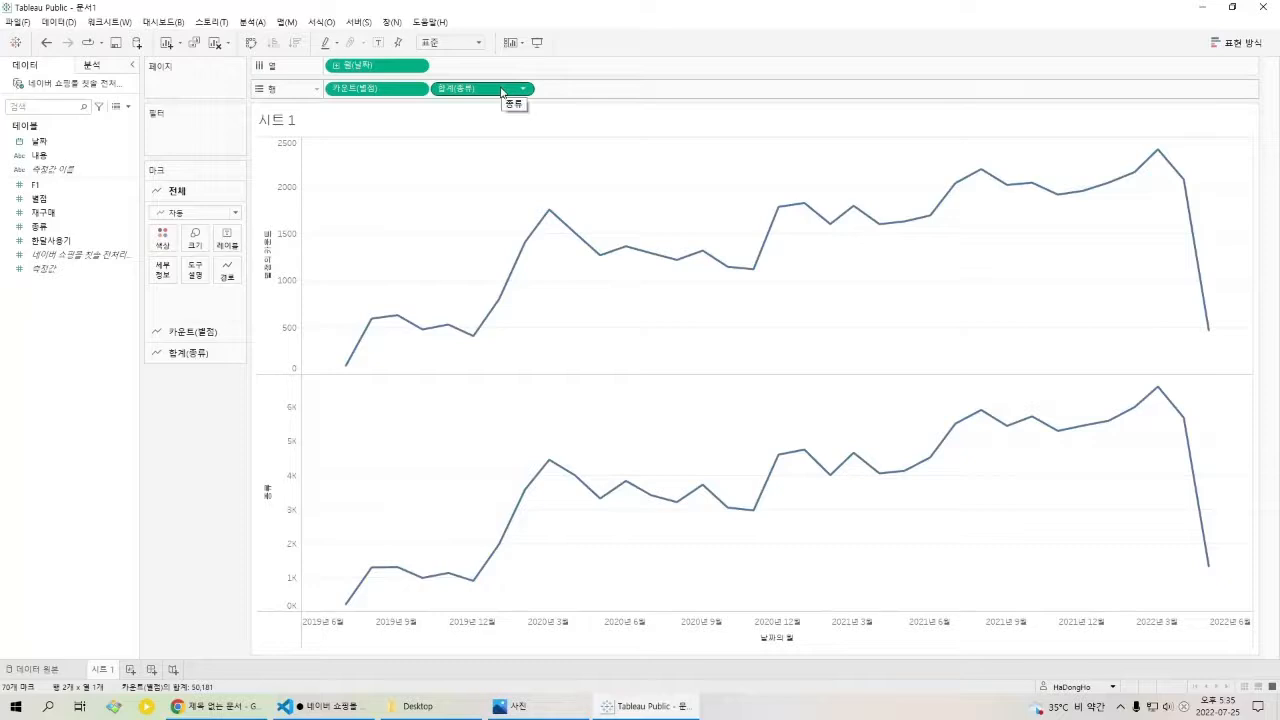
left_click_drag(501, 91, 161, 243)
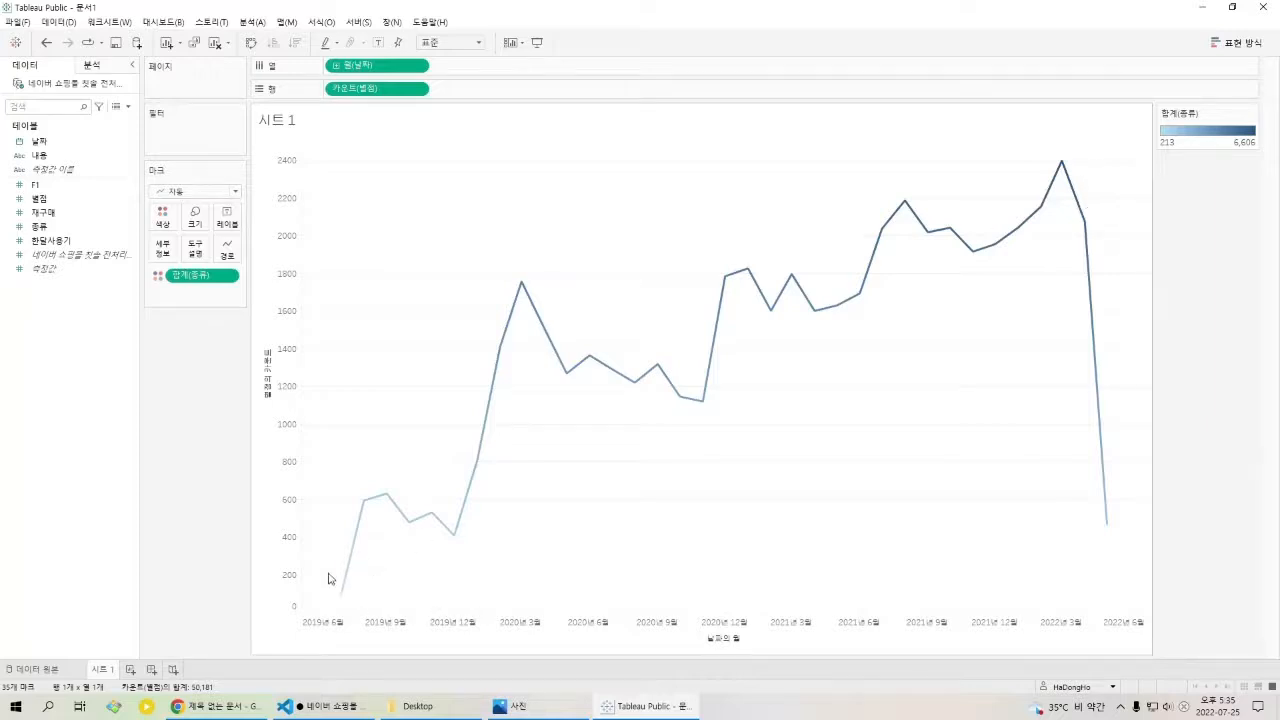
mouse_move(461, 533)
Convert the 종류 colour field to a dimension (차원) to split the chart into one line per type.
left_click(231, 277)
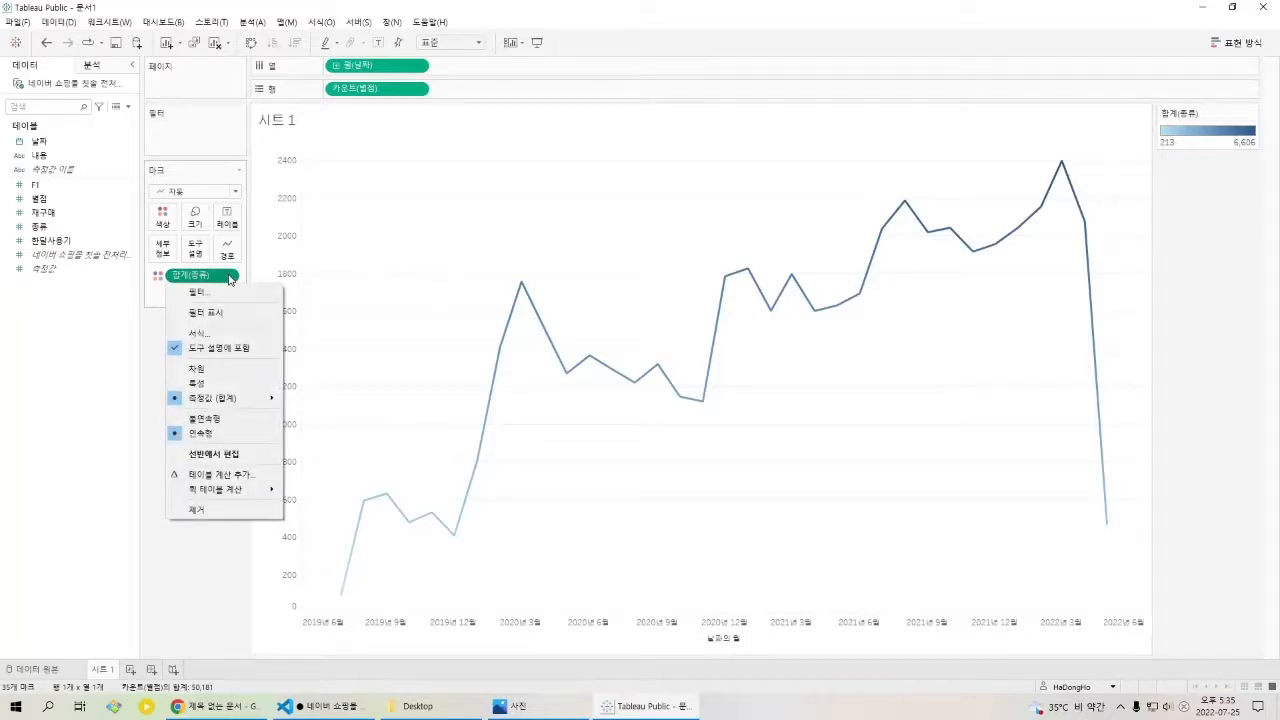
left_click(225, 370)
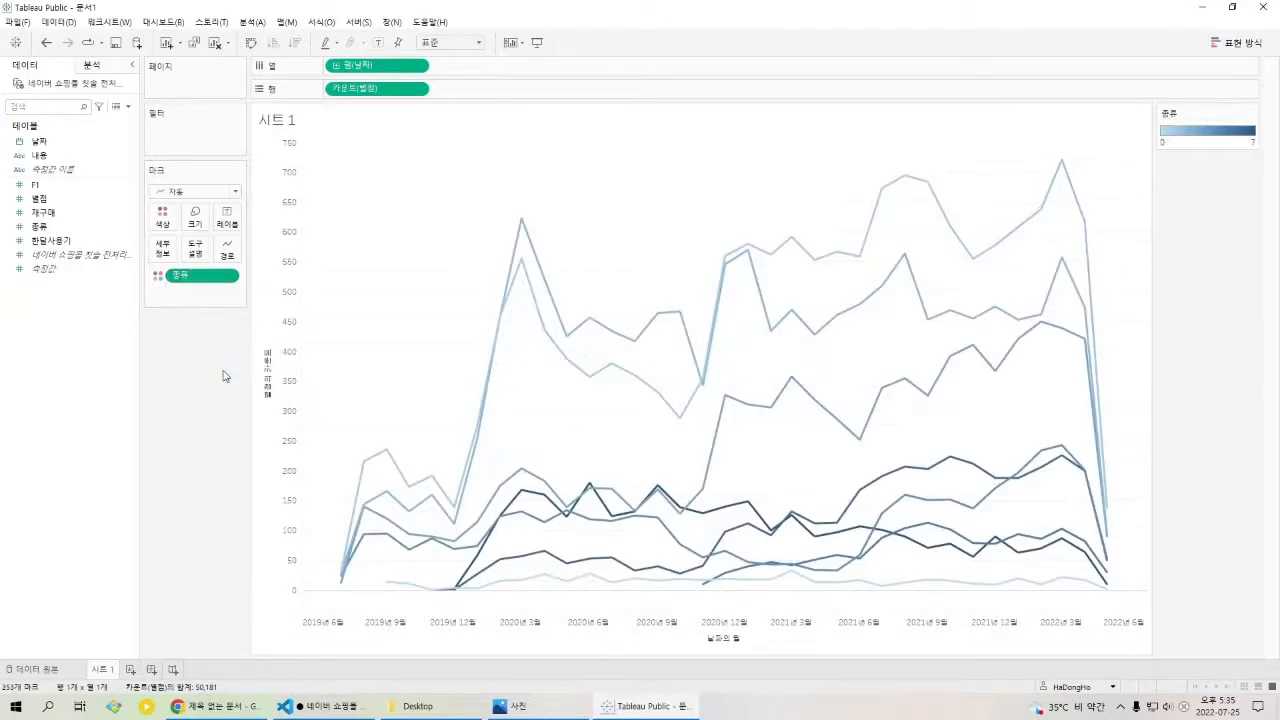
mouse_move(521, 262)
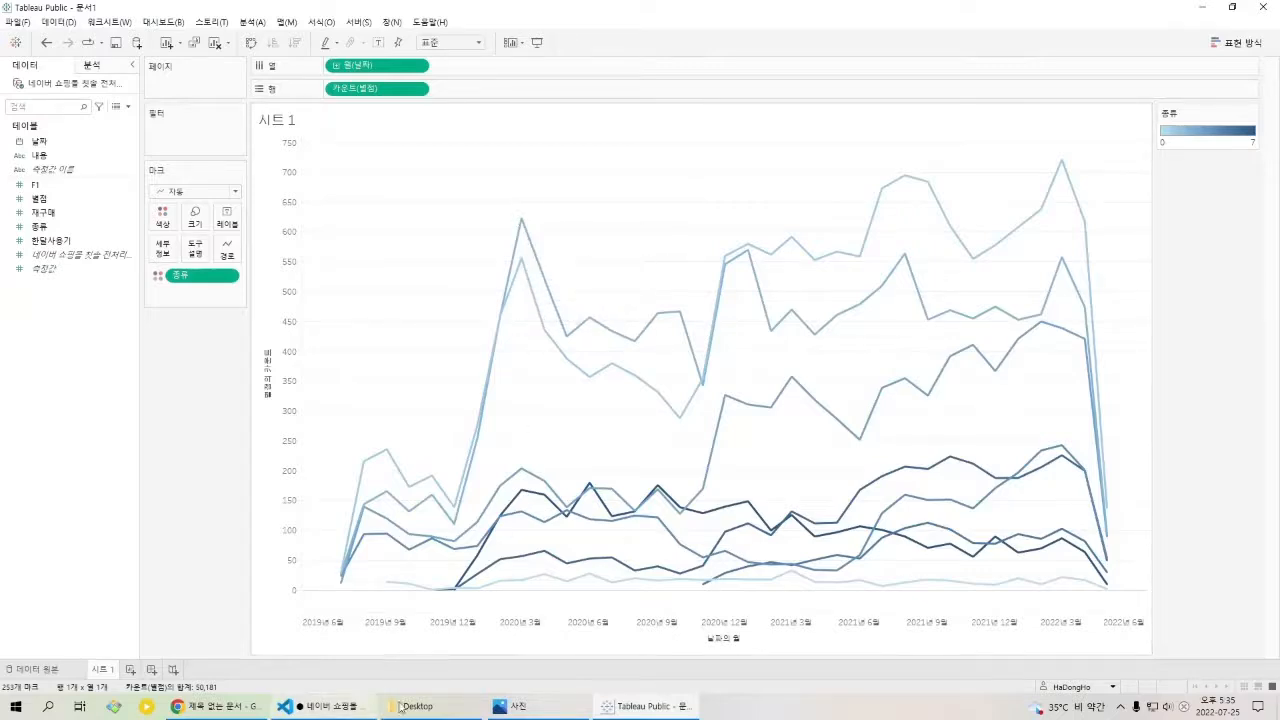
Check the chart's 종류 codes against the 메타 데이터 list in Google Docs, highlighting 이중미세모 and 일반모, and return to Tableau Public.
left_click(215, 706)
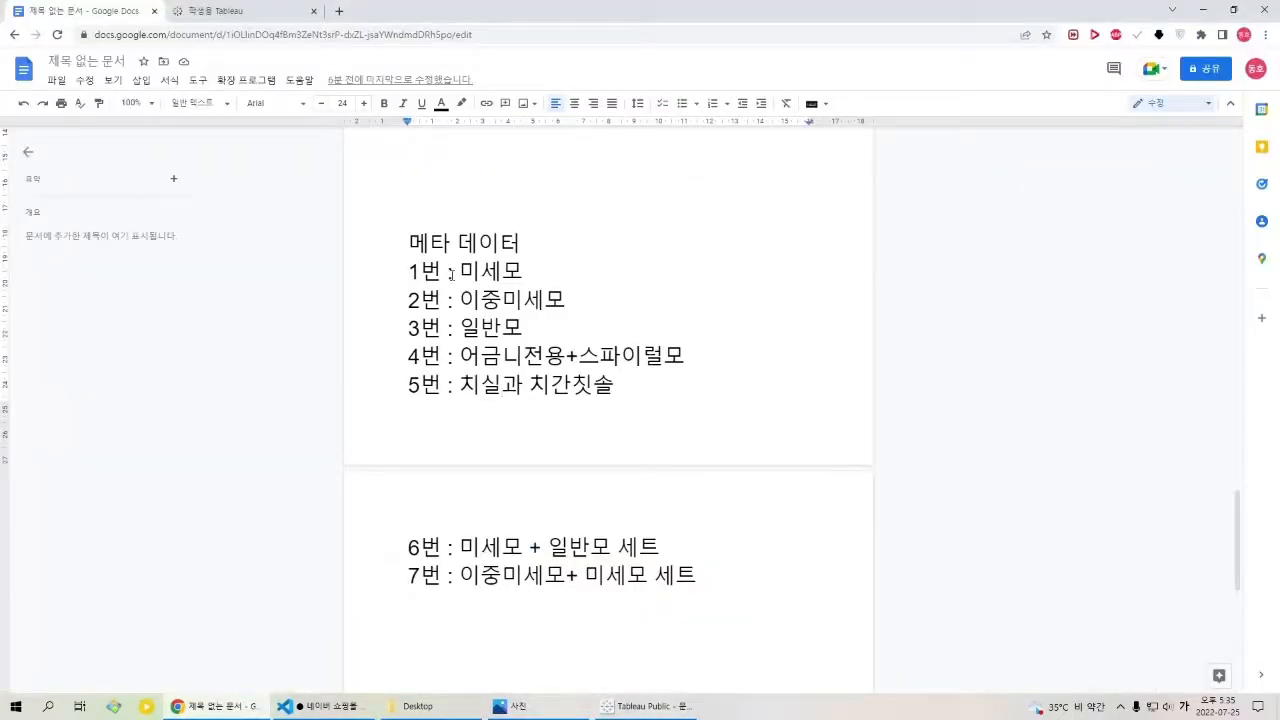
double_click(522, 300)
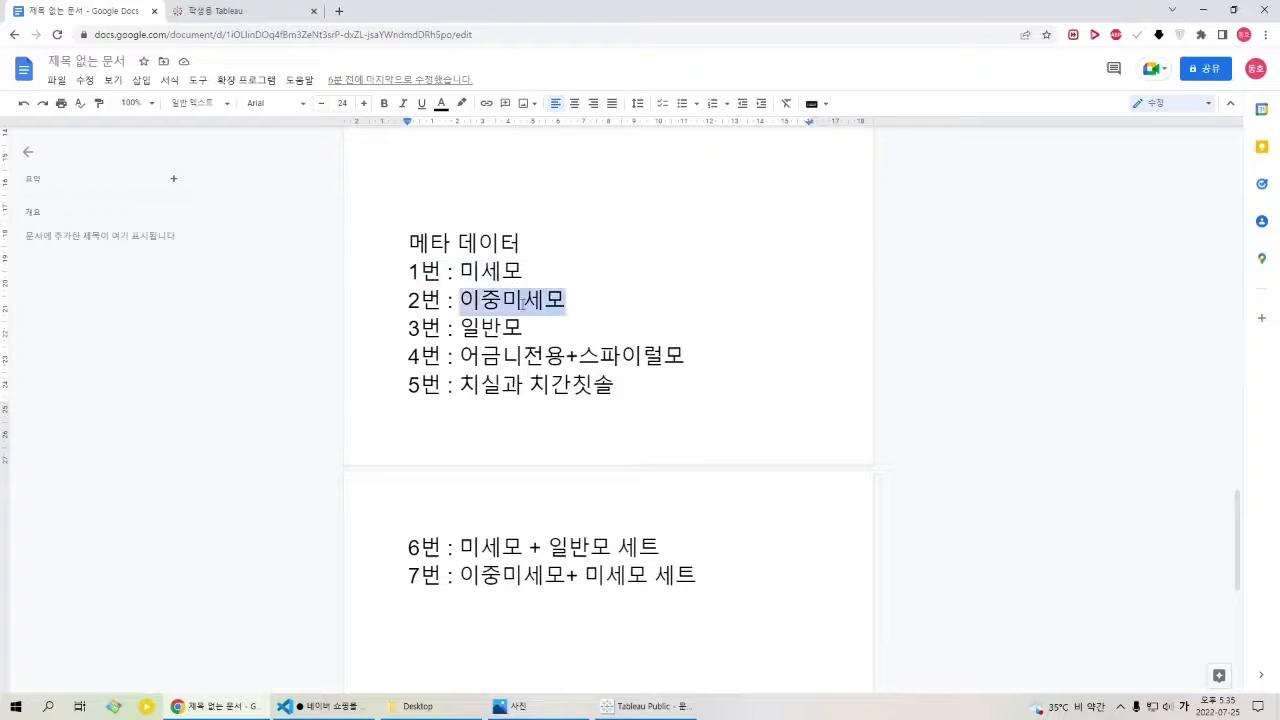
double_click(505, 328)
left_click(645, 706)
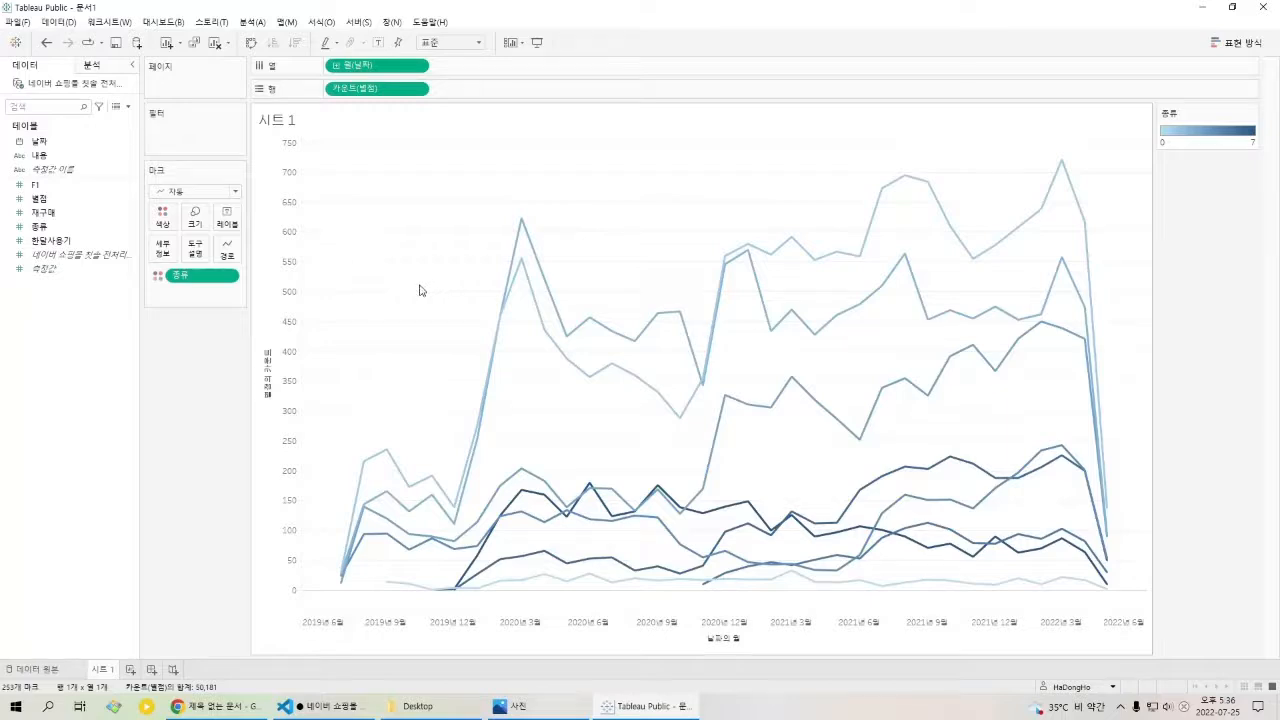
key("alt")
mouse_move(714, 560)
left_click(215, 706)
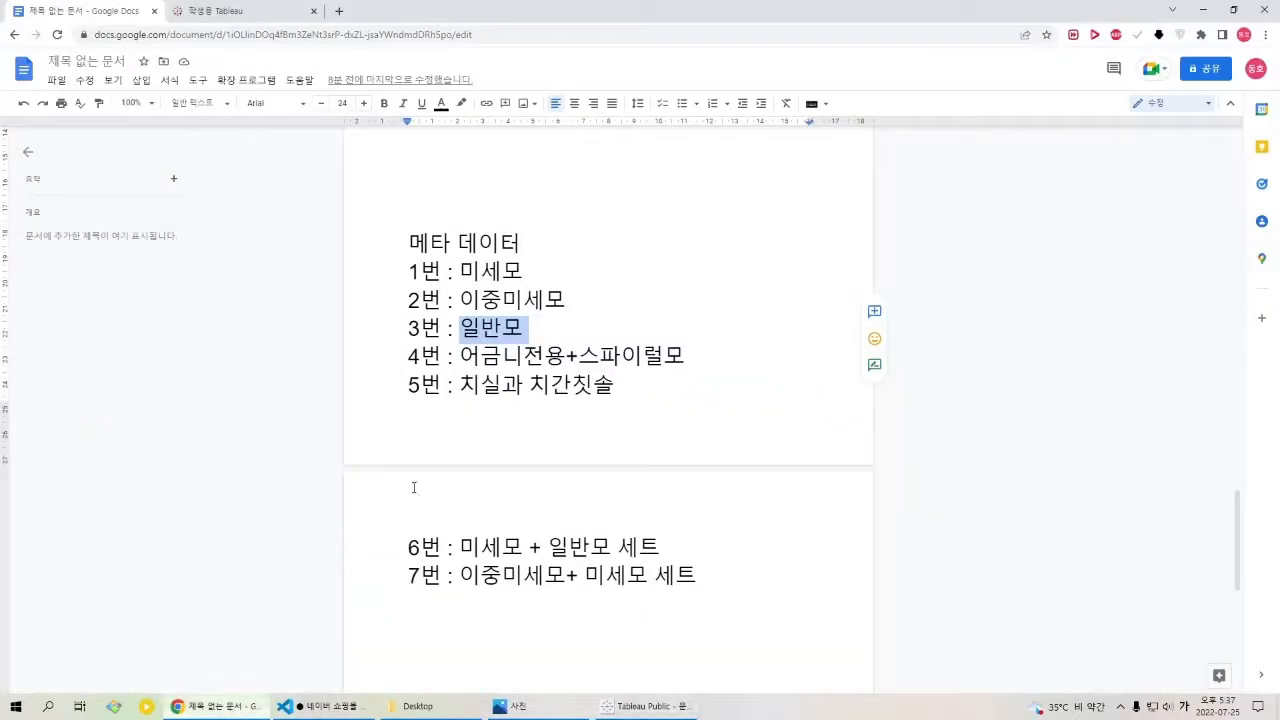
left_click(540, 636)
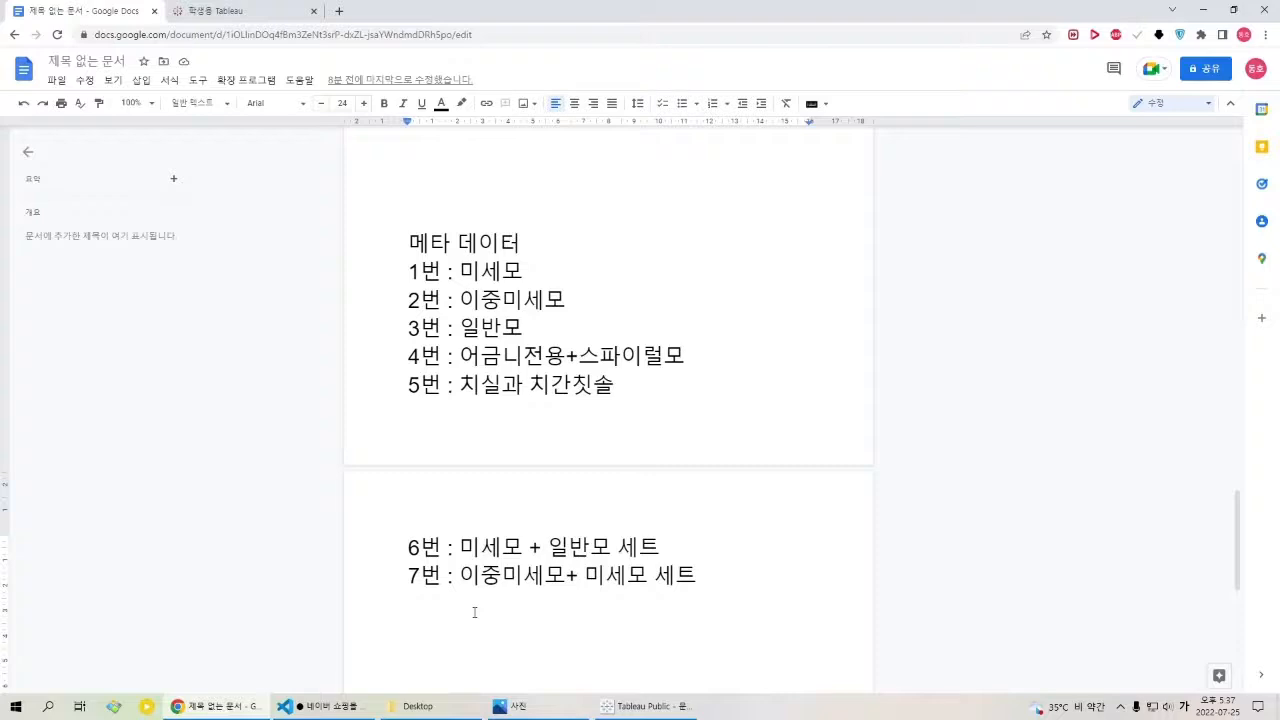
left_click(645, 706)
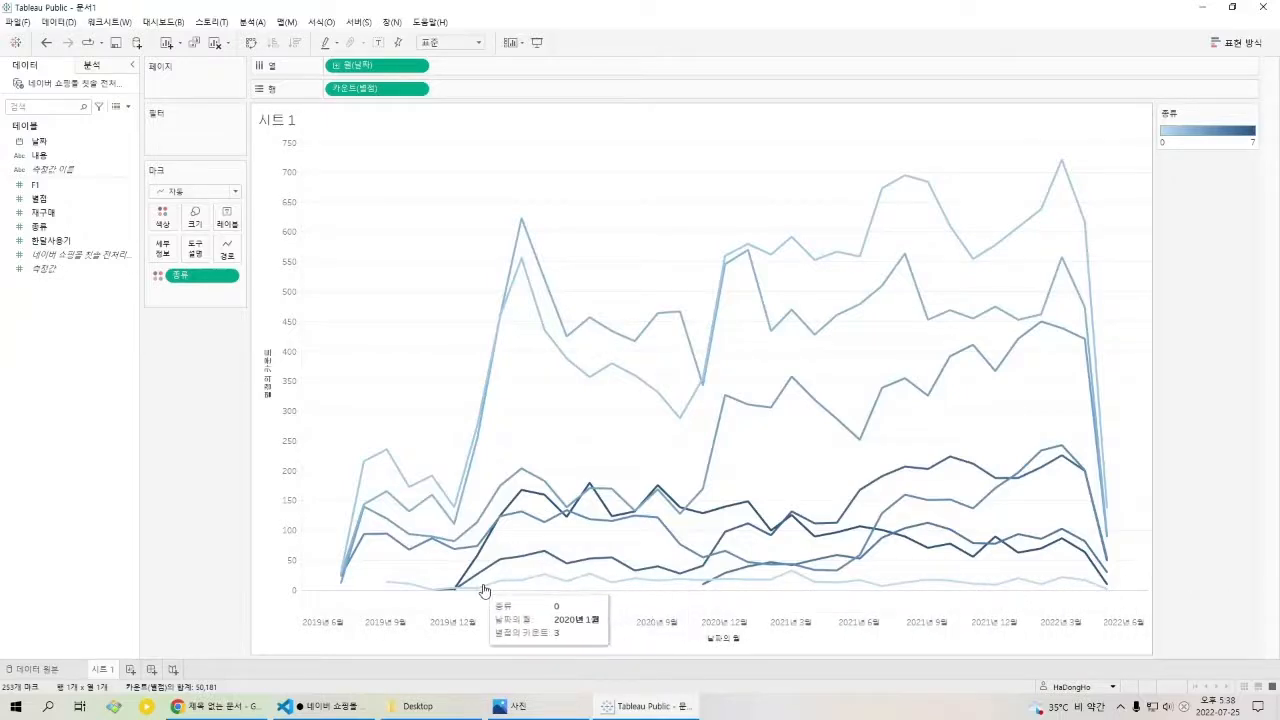
Filter the sheet on all values (모든 값) of 종류, limiting the value range to 1 through 7.
left_click(66, 228)
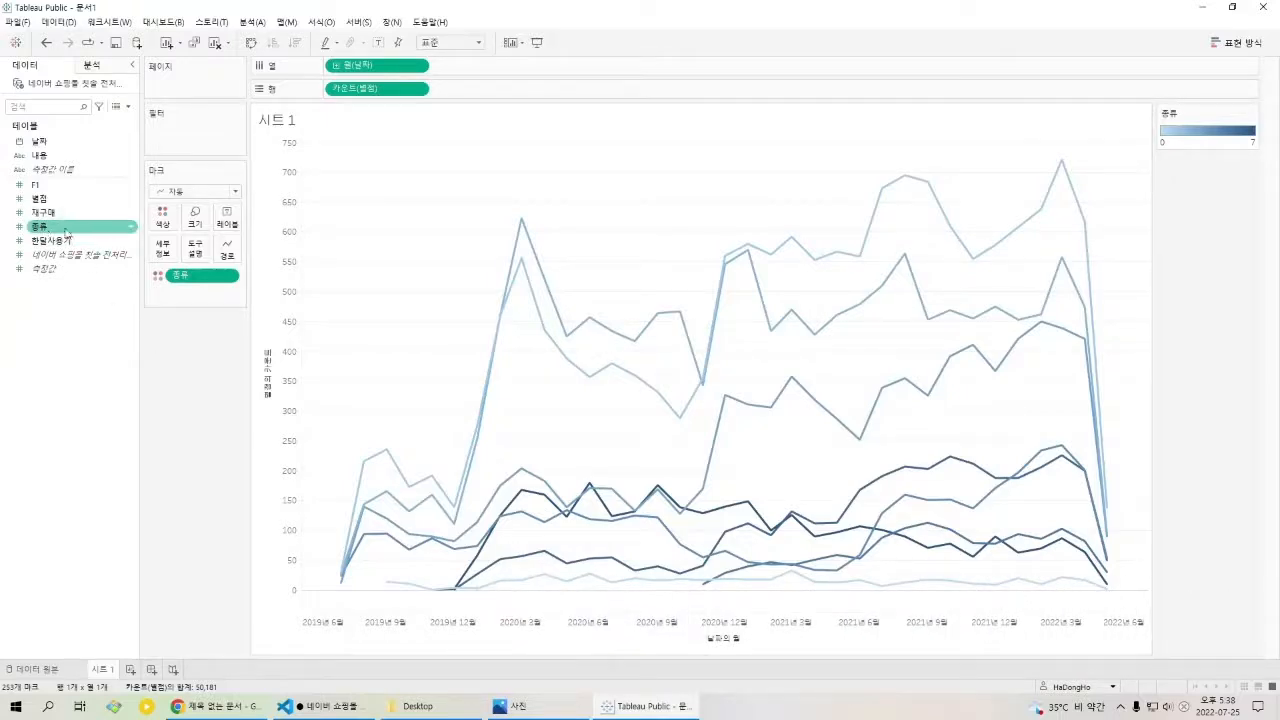
left_click_drag(42, 229, 182, 139)
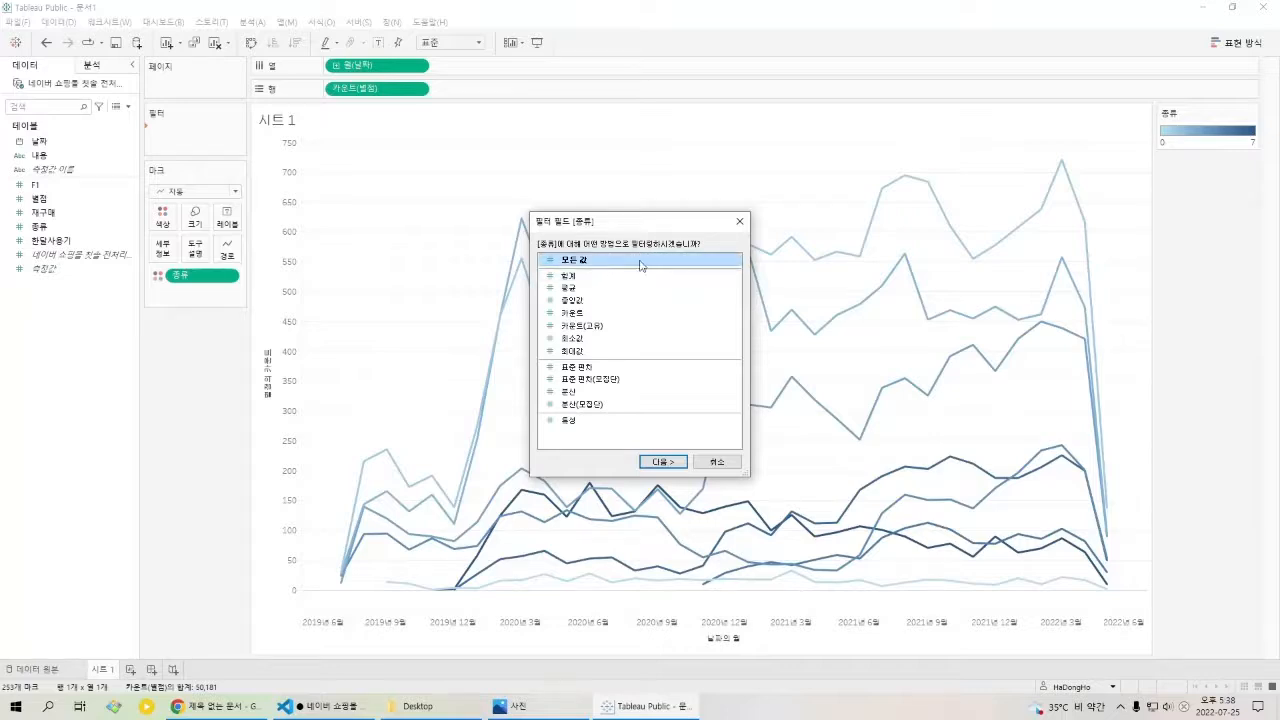
left_click(664, 462)
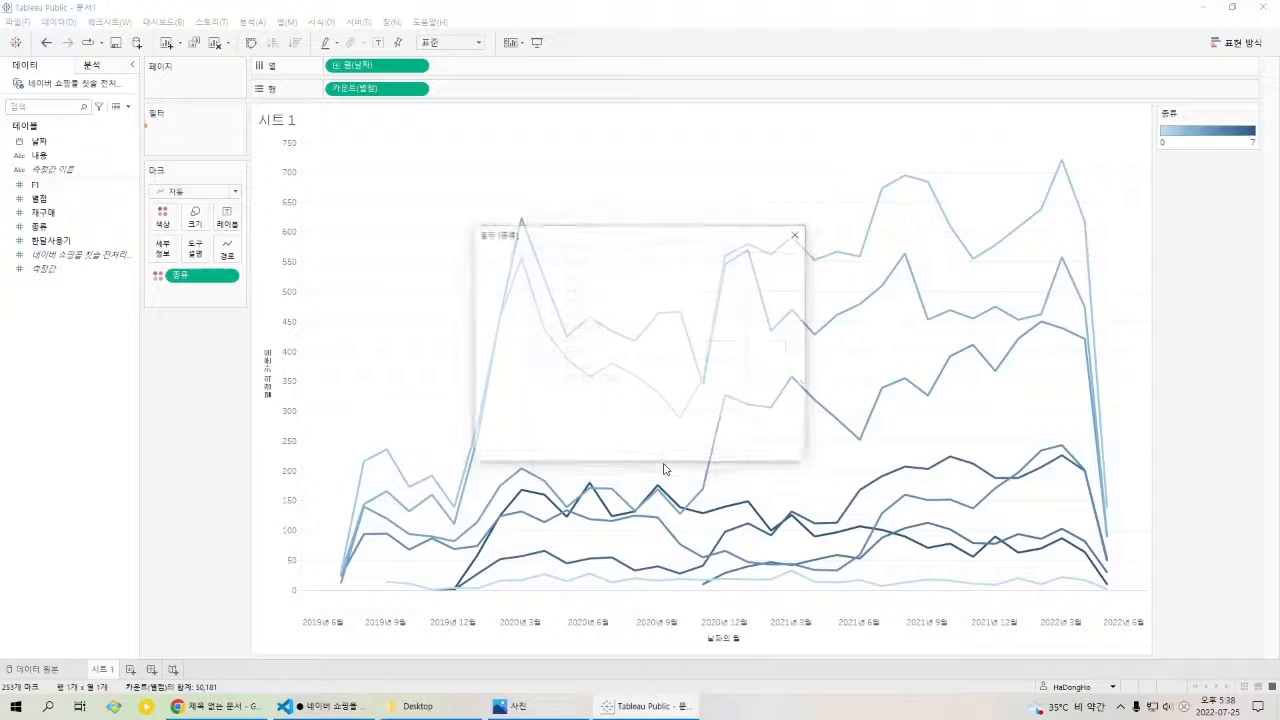
left_click(720, 354)
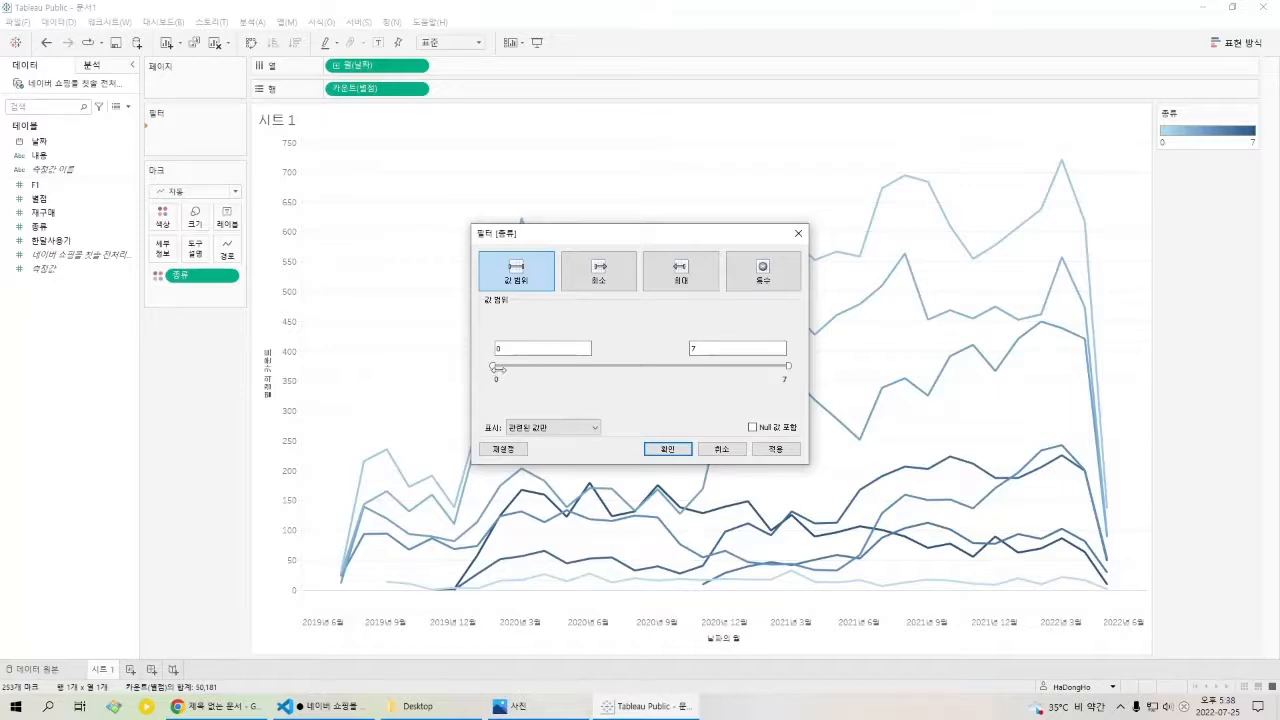
left_click(497, 367)
left_click_drag(537, 368, 548, 368)
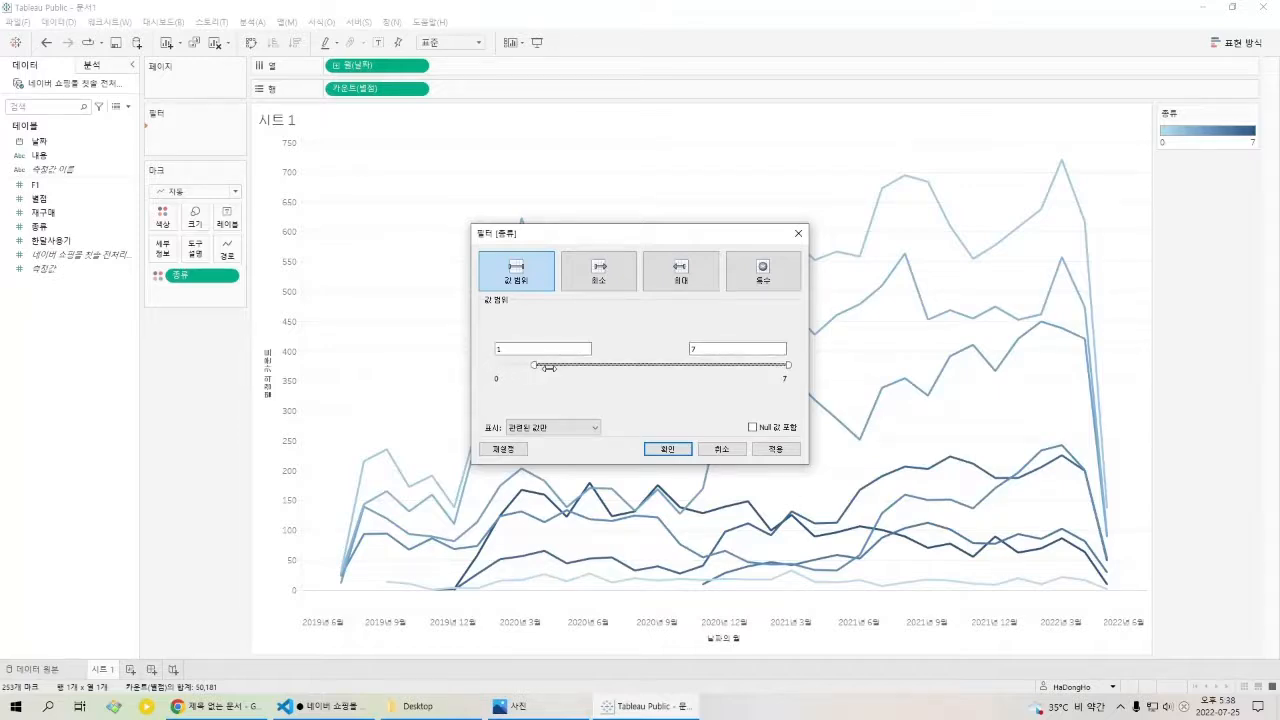
left_click(521, 353)
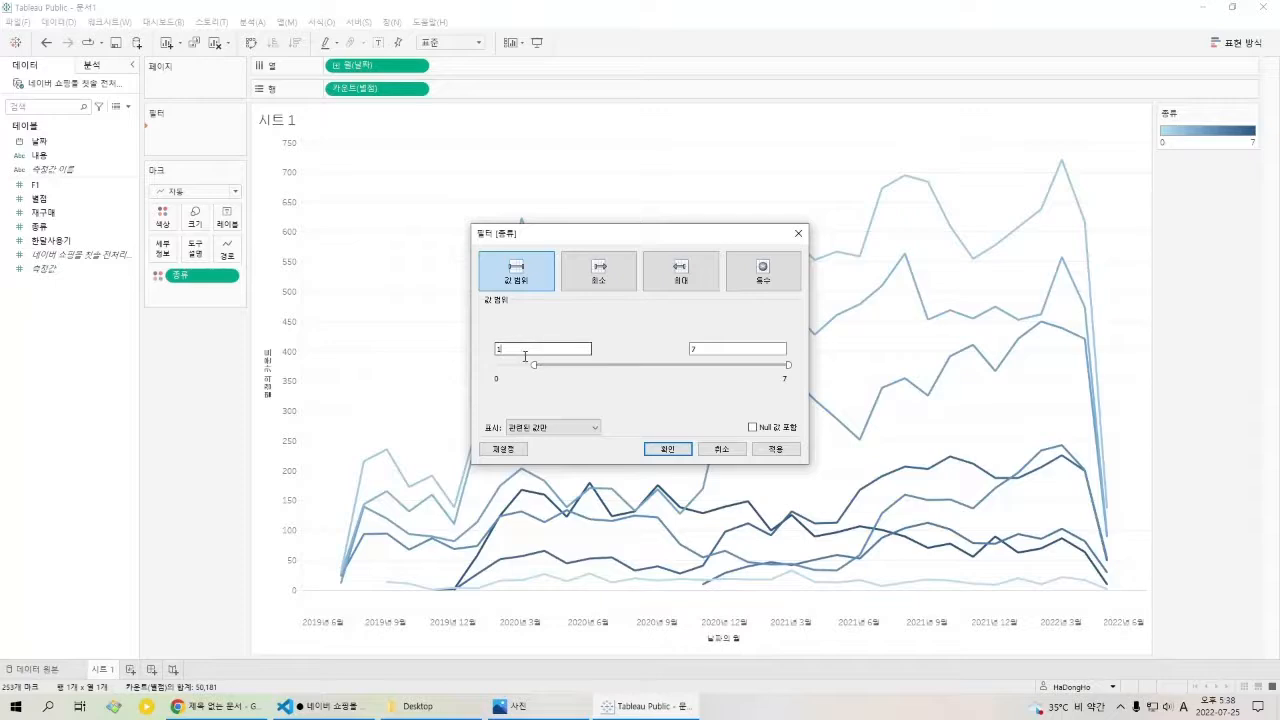
left_click(668, 450)
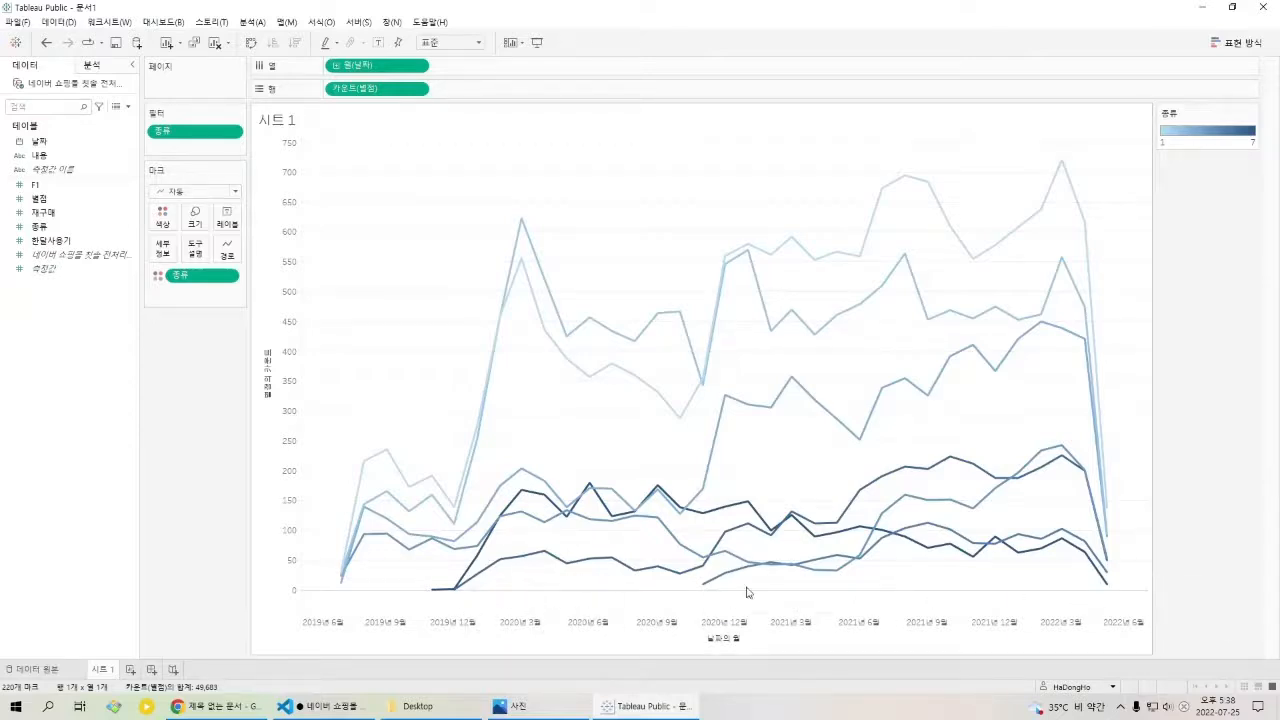
mouse_move(486, 580)
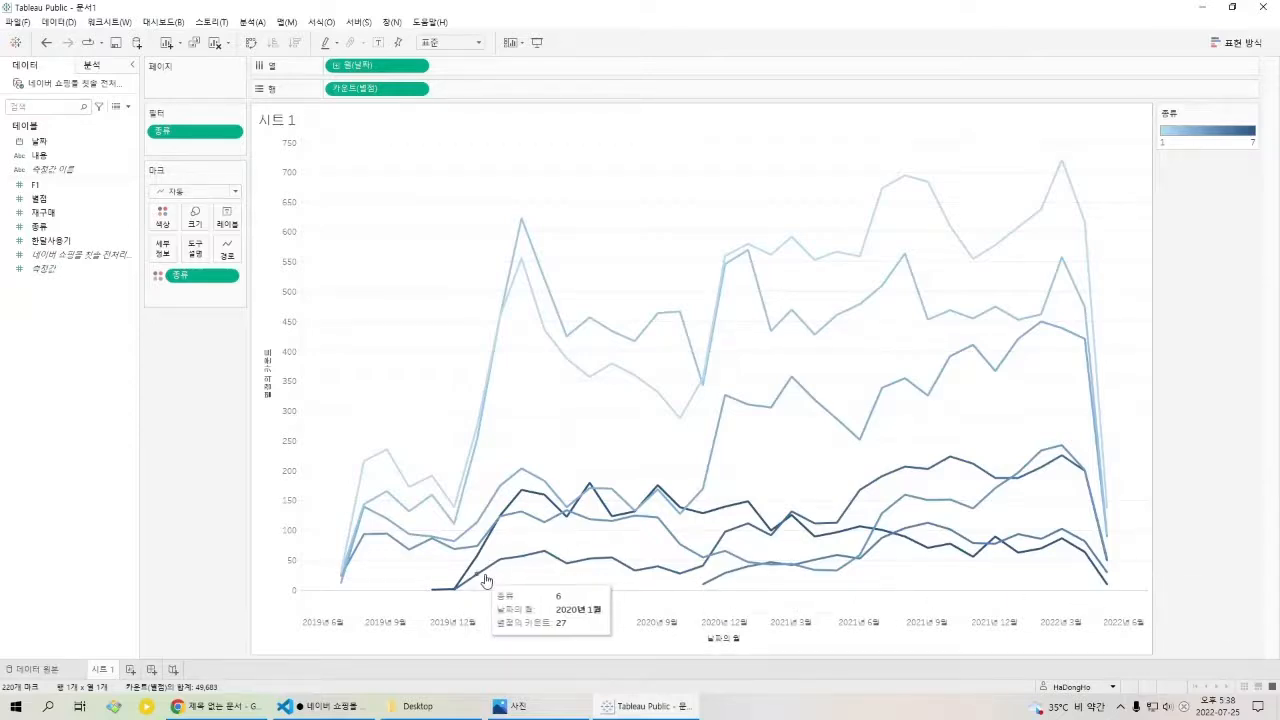
Review the 메타 데이터 list of 종류 codes in Google Docs and return to Tableau Public.
left_click(364, 706)
left_click(215, 706)
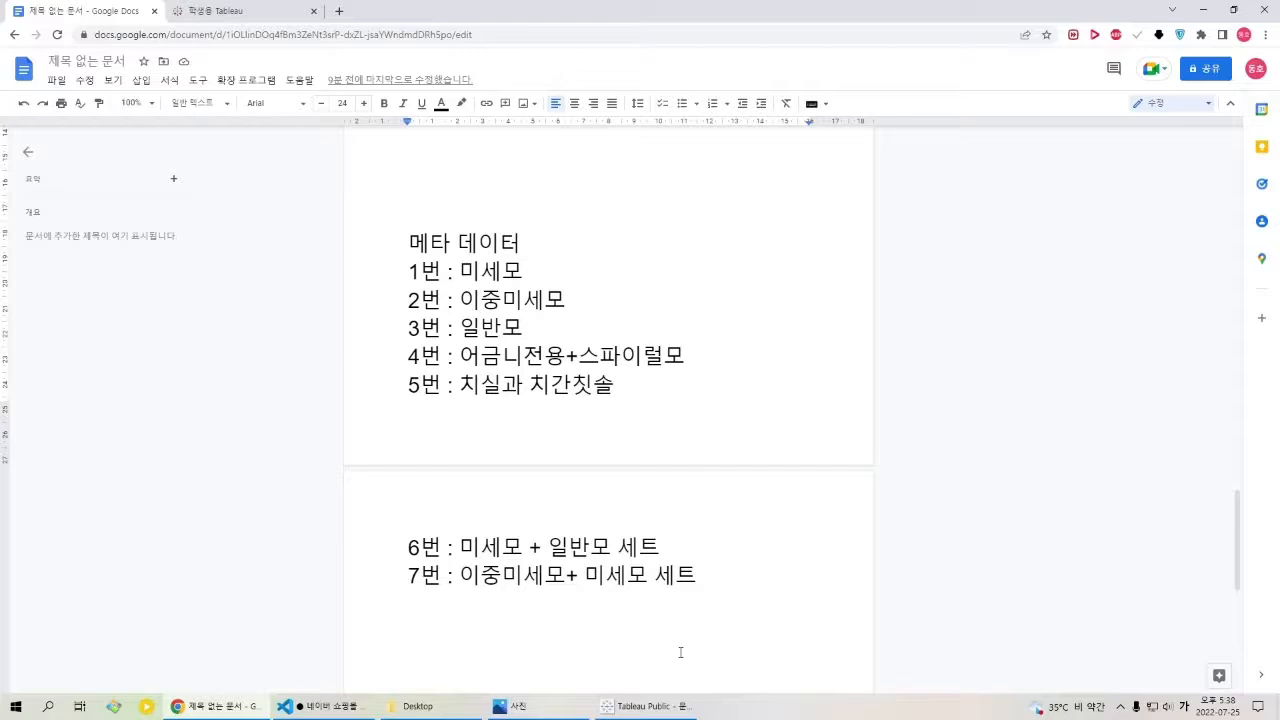
left_click(646, 706)
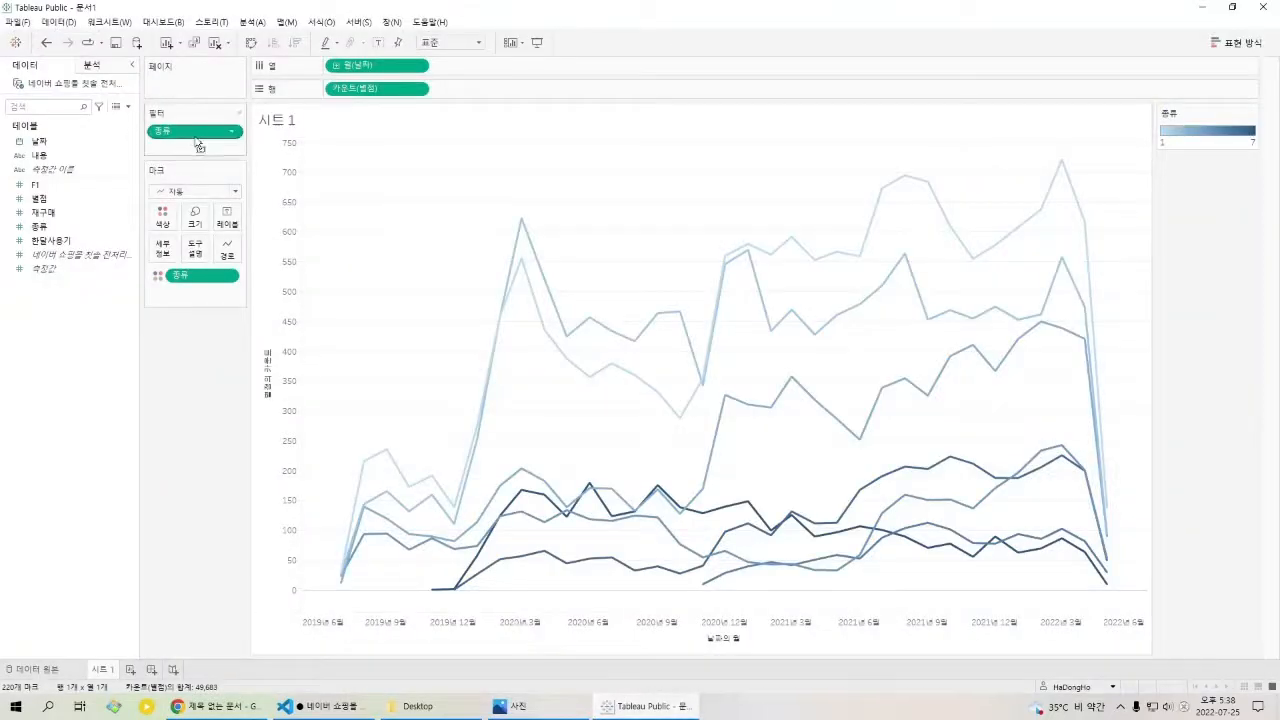
Review the value range of the 종류 filter without changing it.
left_click(231, 131)
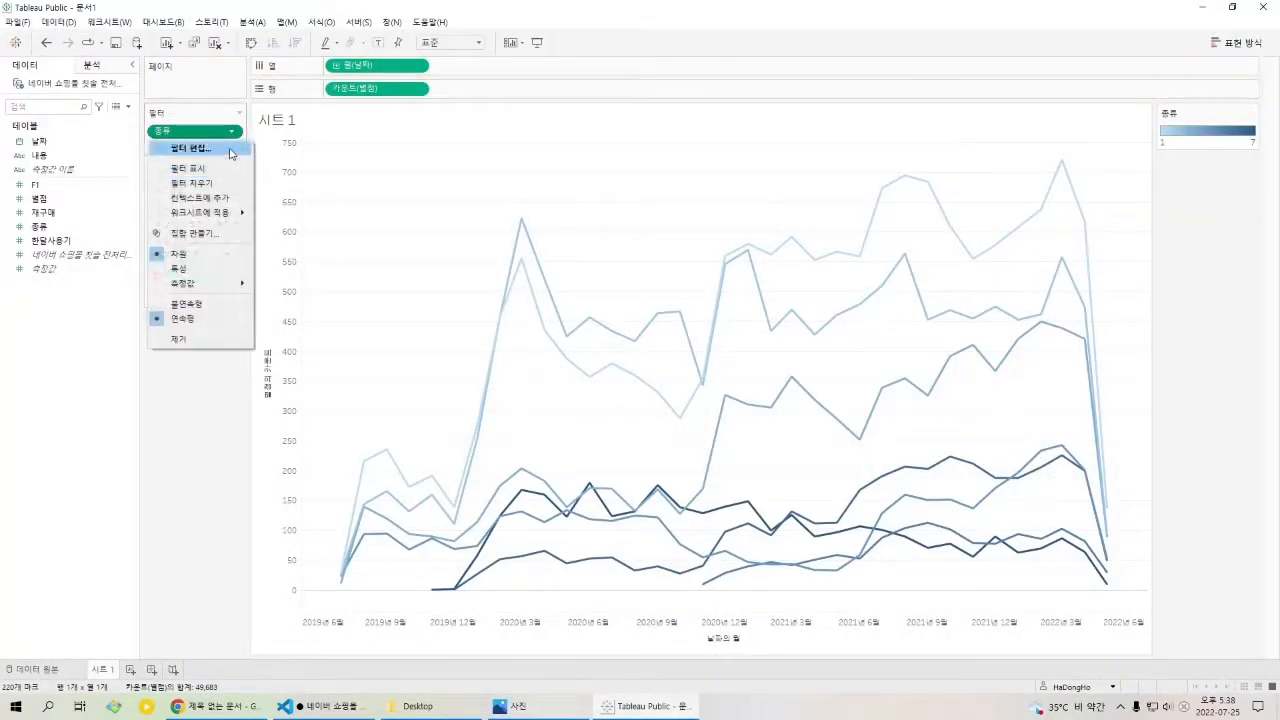
left_click(231, 150)
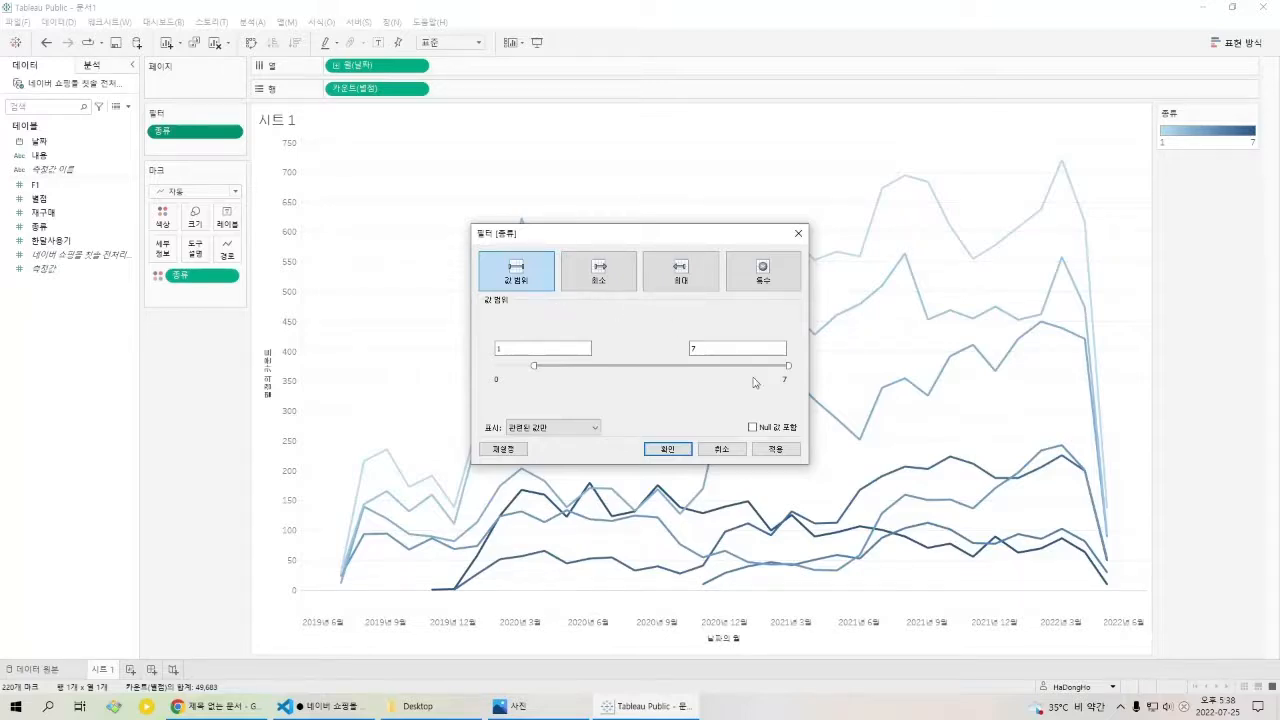
left_click(722, 449)
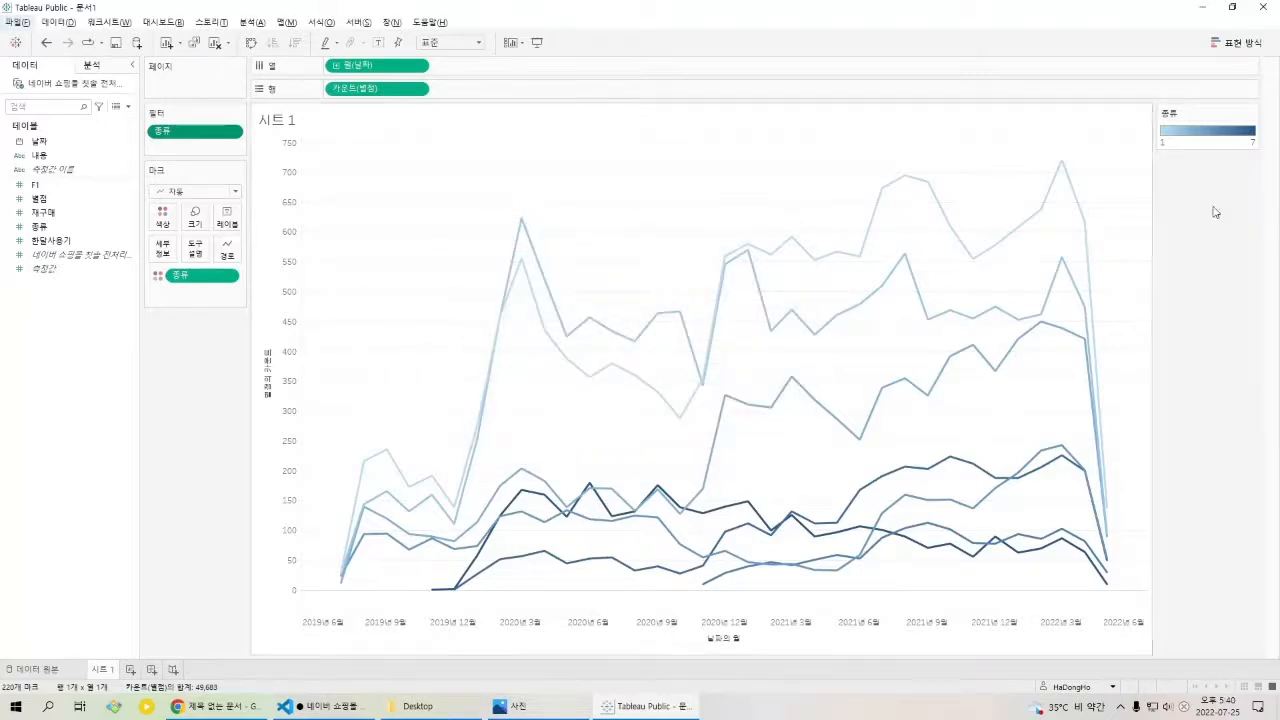
Open the colour settings of the 종류 legend and try the 녹색-파란색 다중 palette.
left_click(1250, 117)
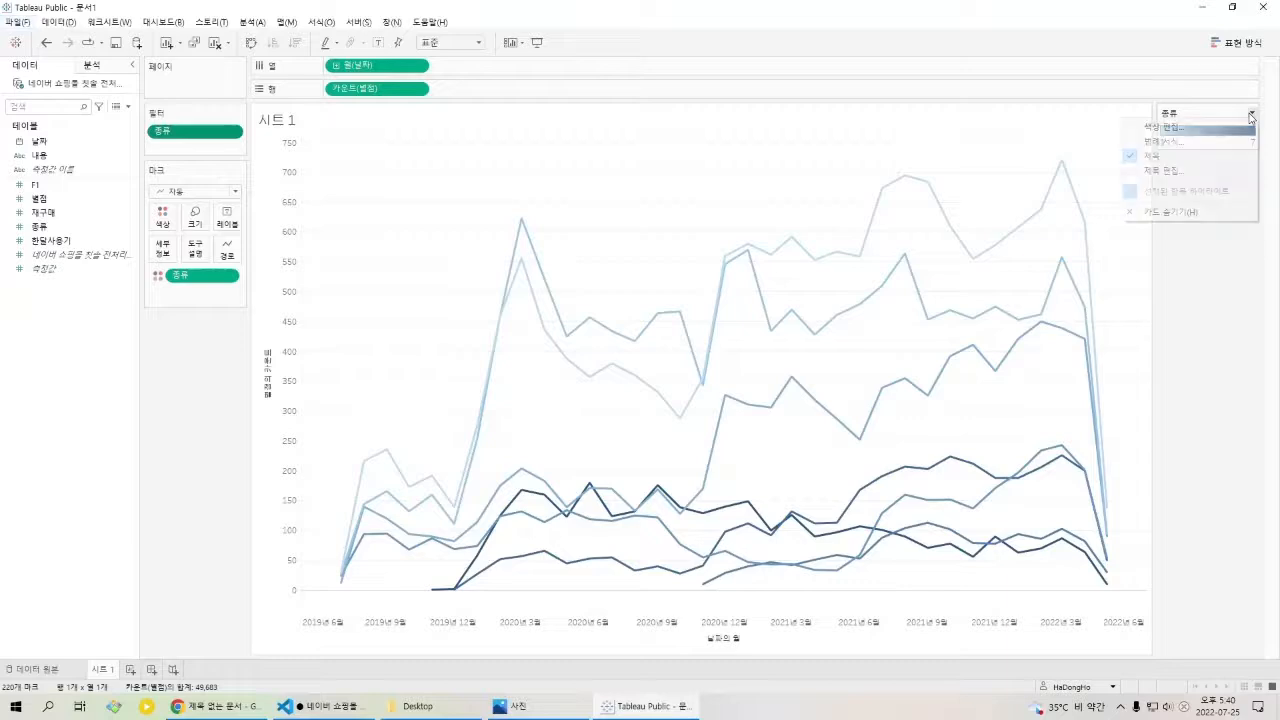
left_click(1228, 127)
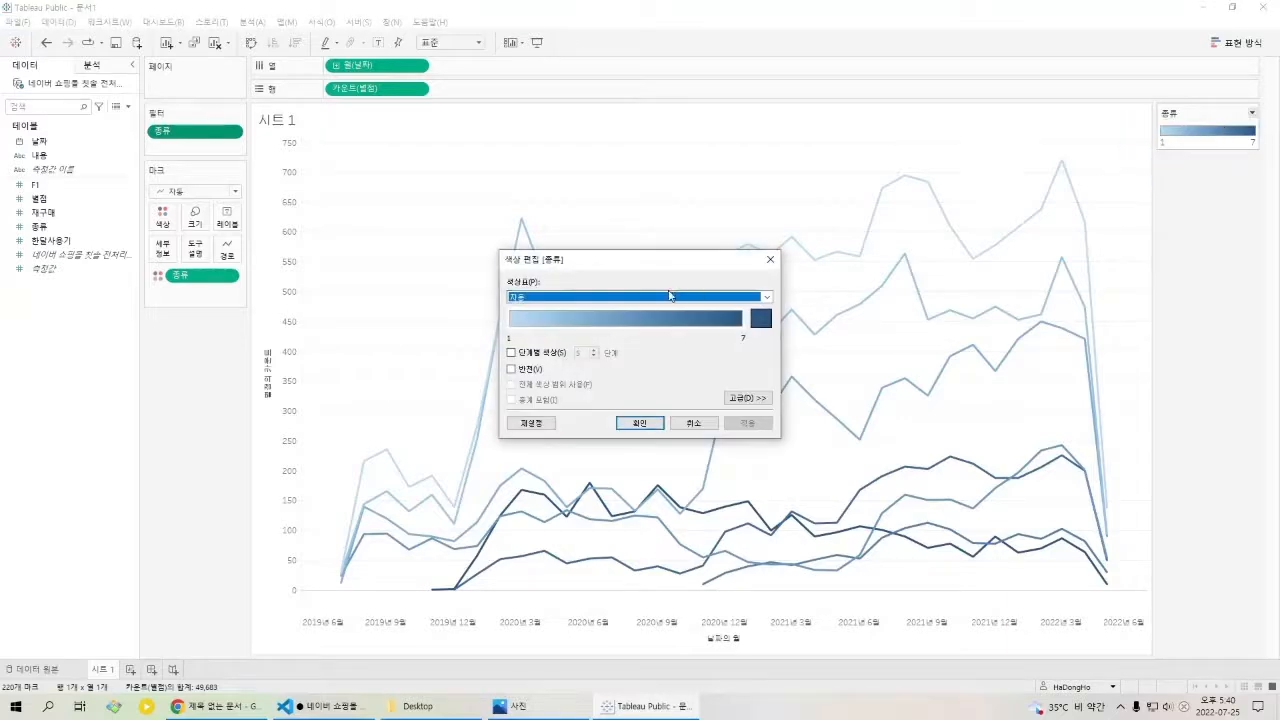
left_click(761, 318)
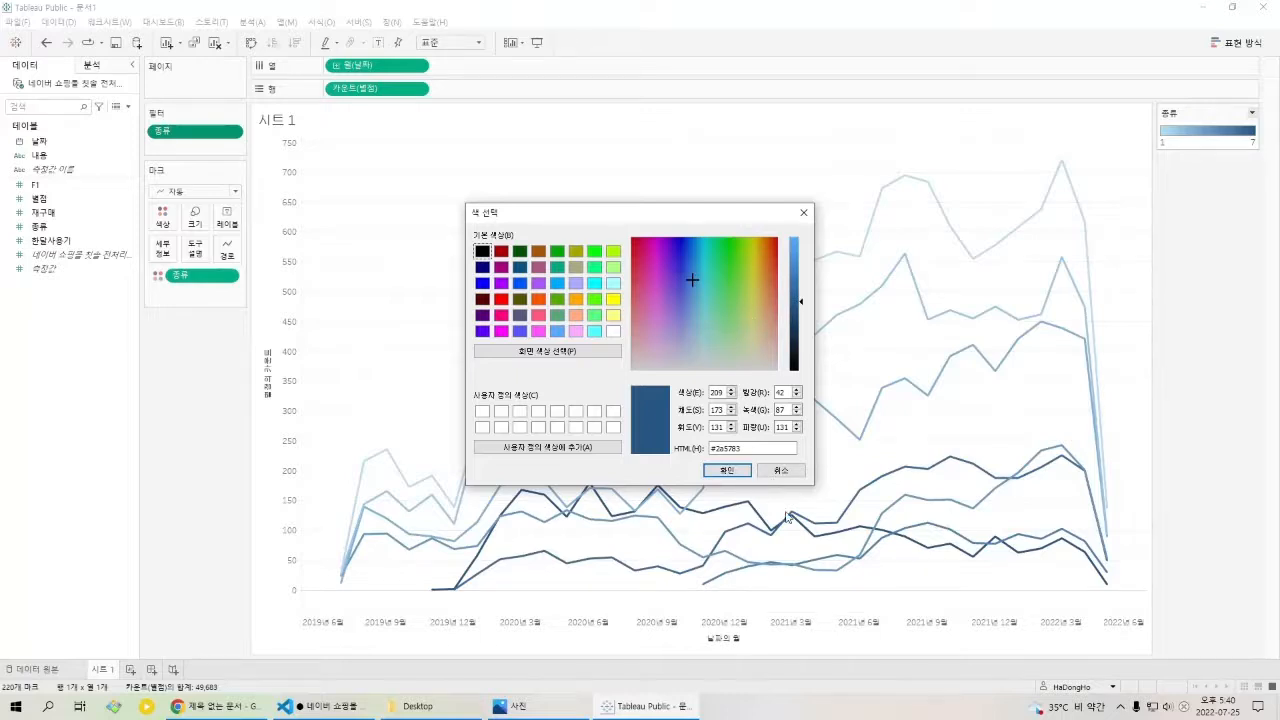
left_click(779, 470)
left_click(716, 298)
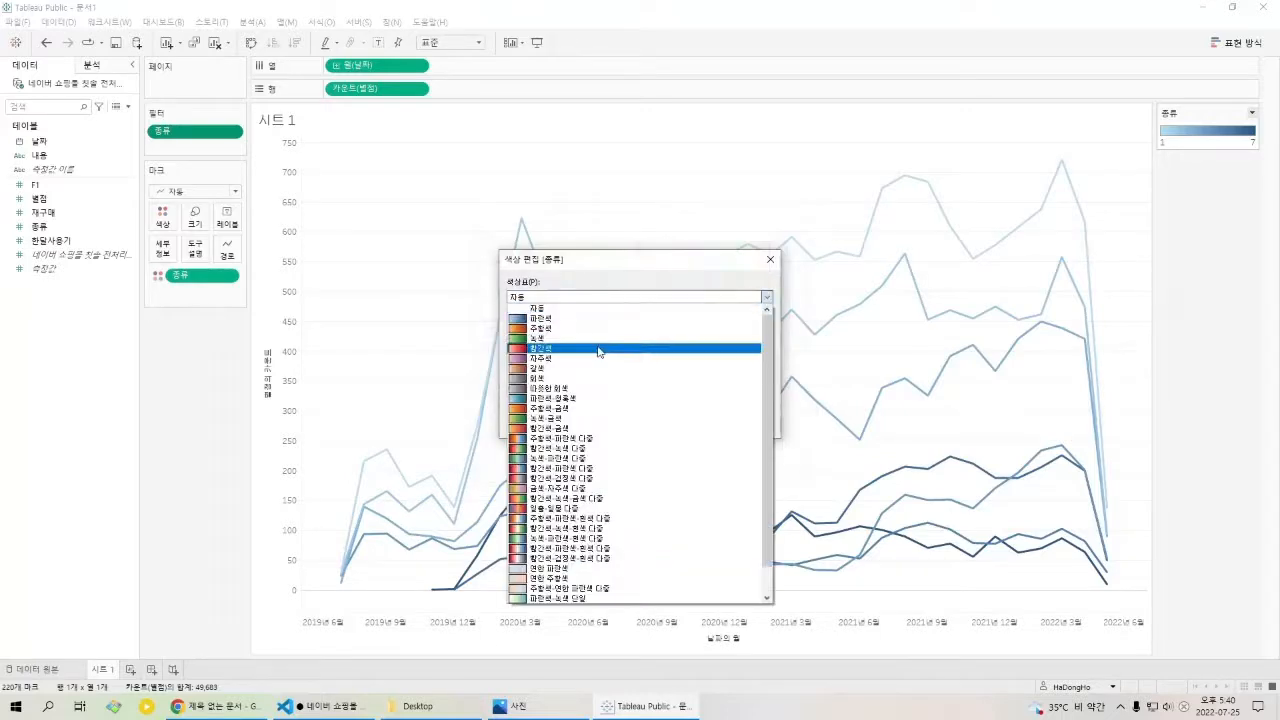
scroll(600, 351, "down", 1)
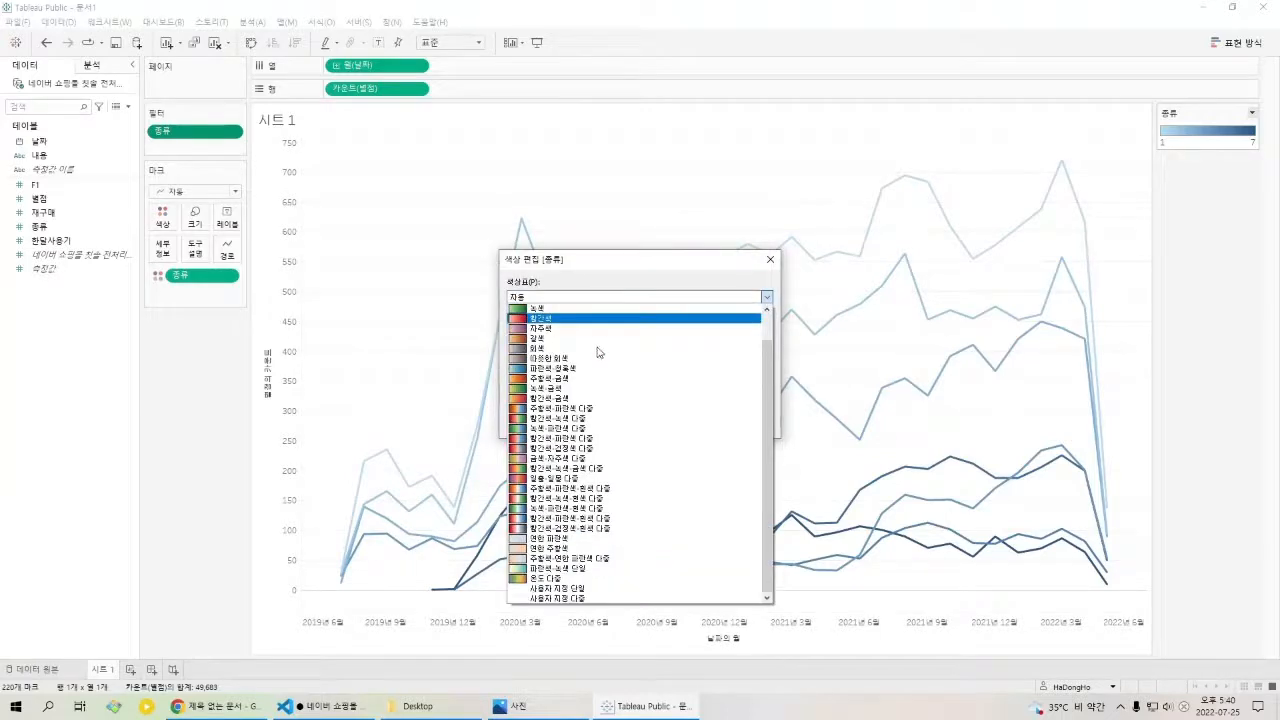
left_click(601, 428)
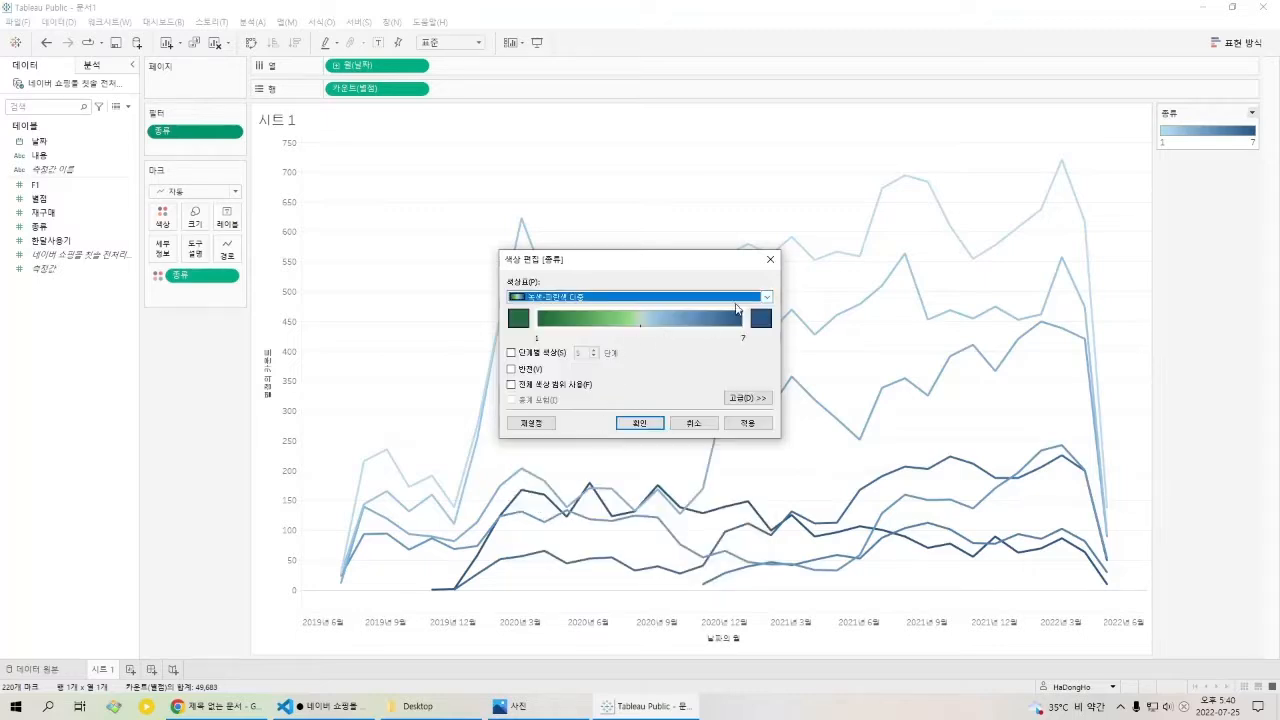
Switch the 종류 palette to 주황색 and change its end colour to a custom green.
left_click(736, 300)
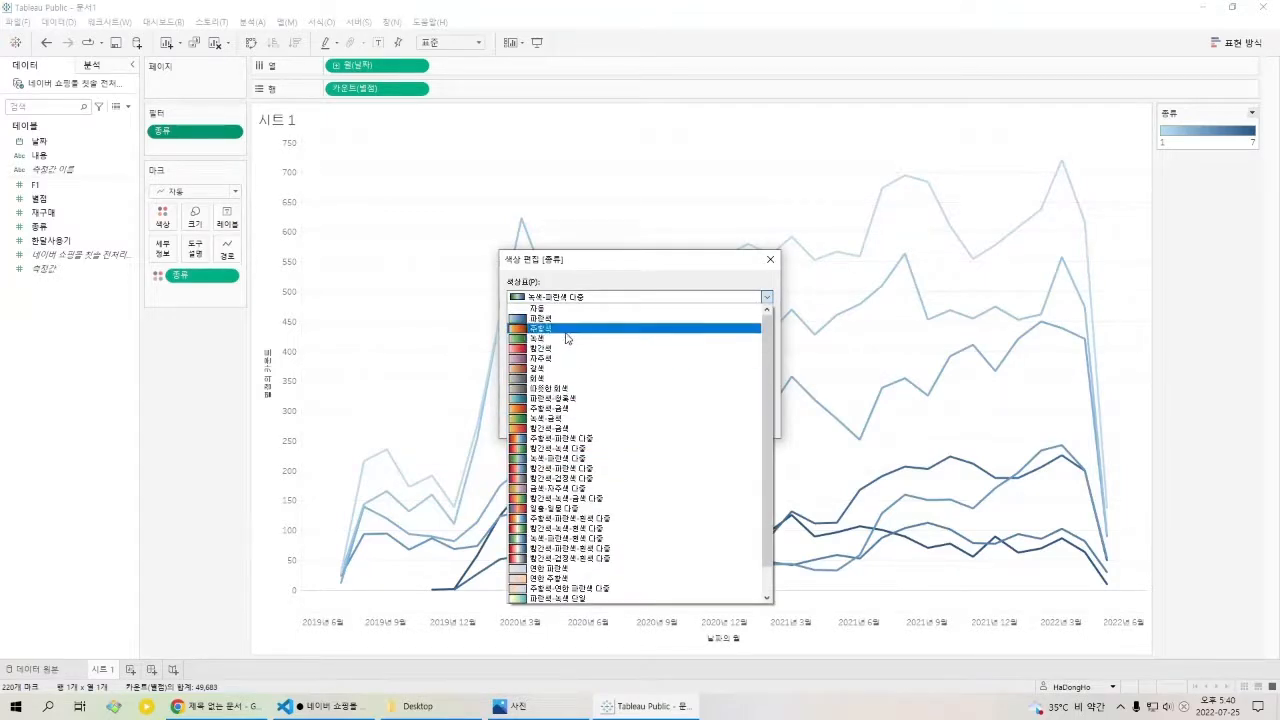
left_click(566, 329)
left_click(759, 319)
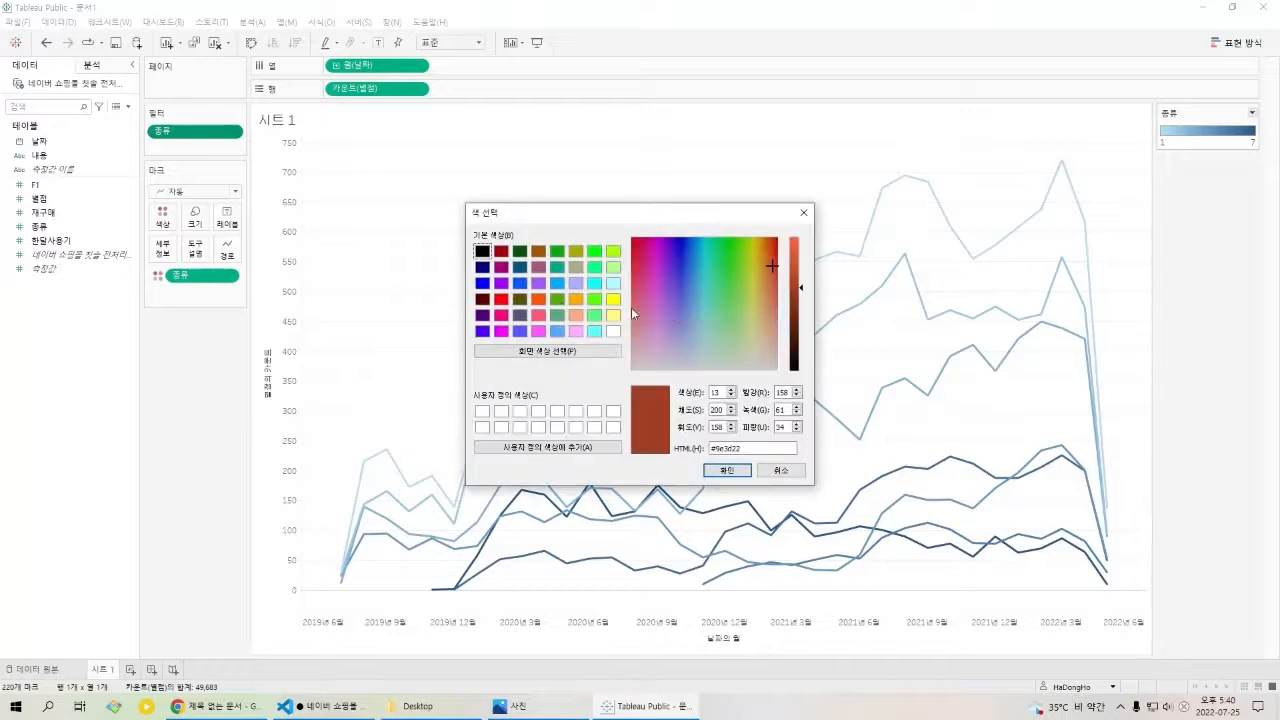
left_click_drag(772, 266, 727, 268)
left_click(727, 470)
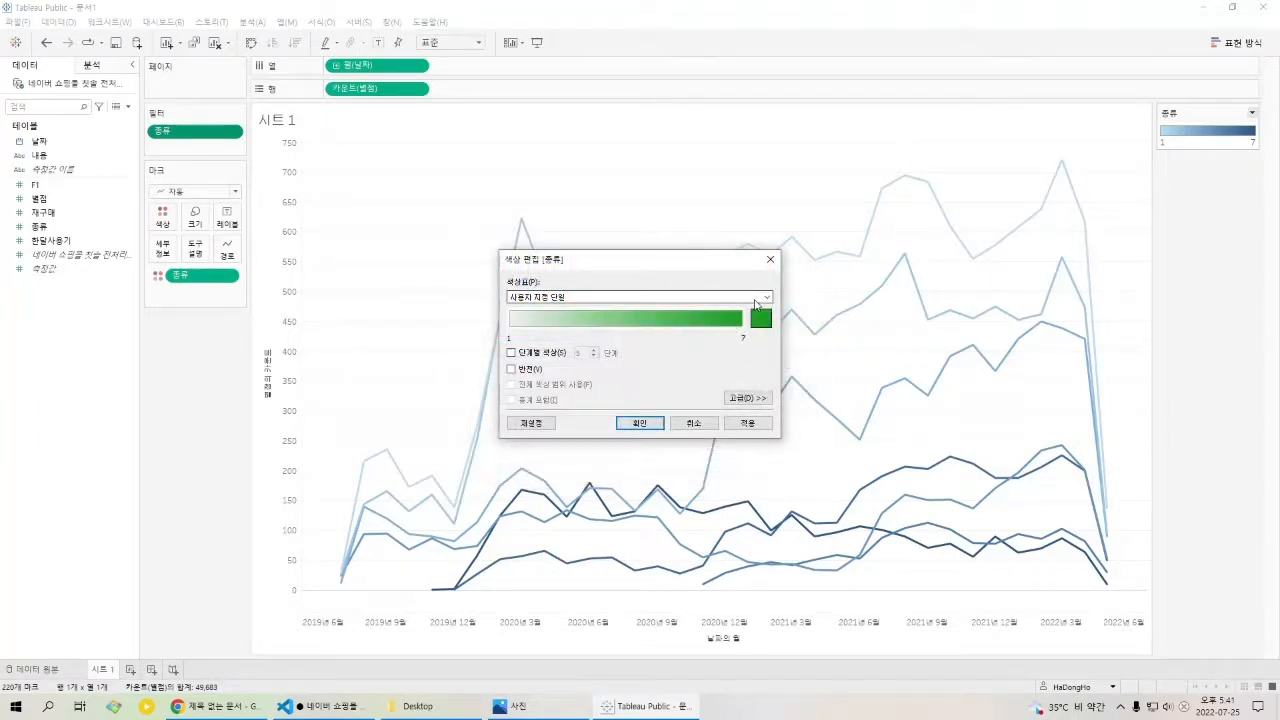
Try the reversed (반전) and stepped colour (단계별 색상) options on the green palette, turning each off again.
left_click(760, 297)
left_click(760, 297)
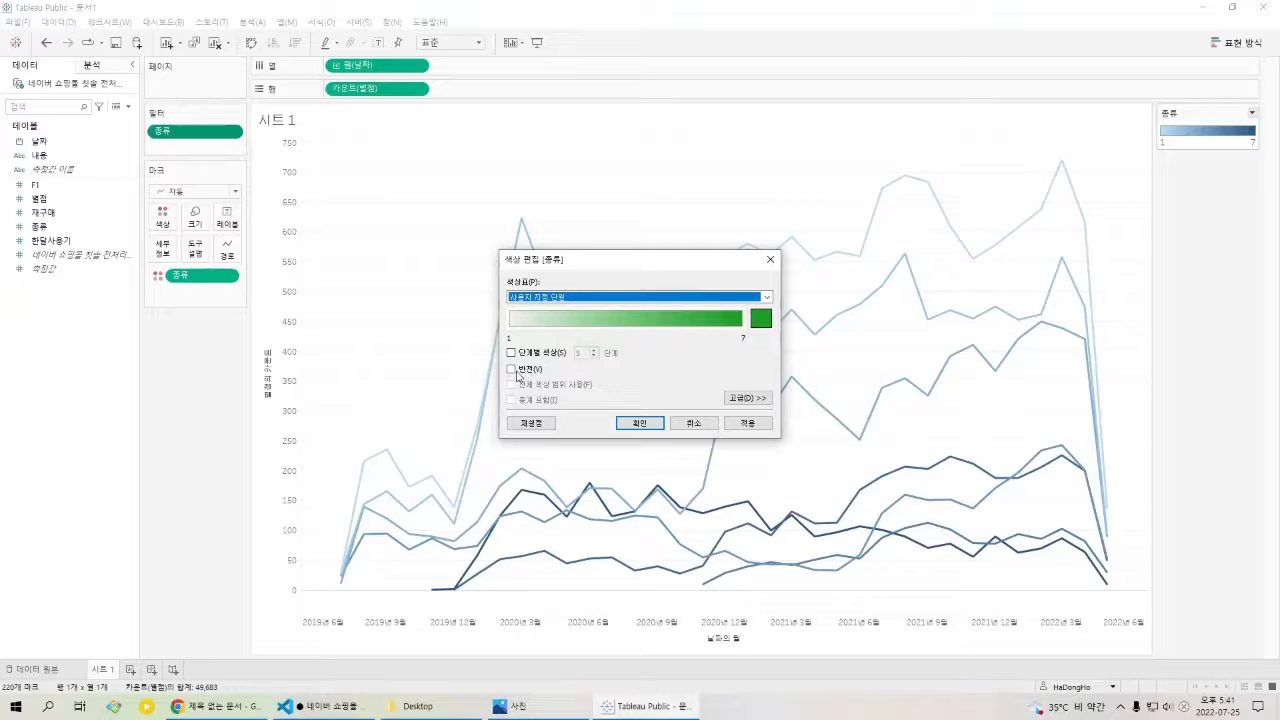
left_click(514, 370)
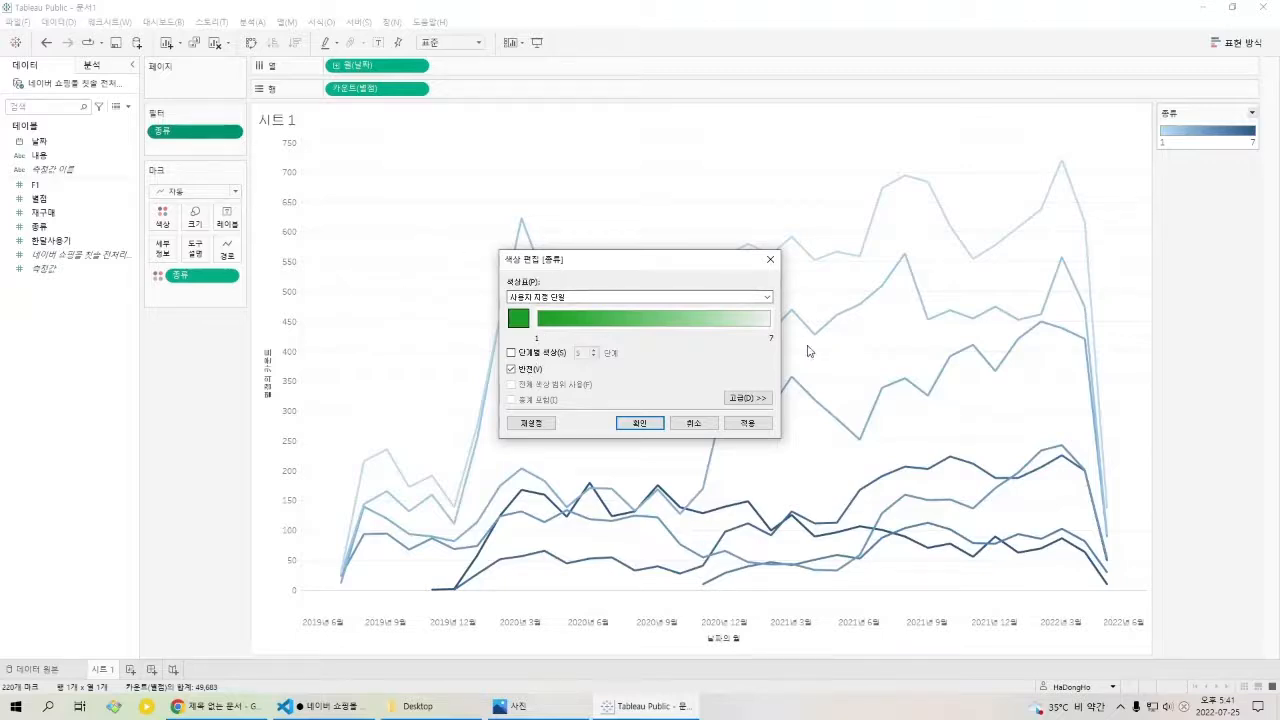
left_click(529, 370)
left_click(552, 353)
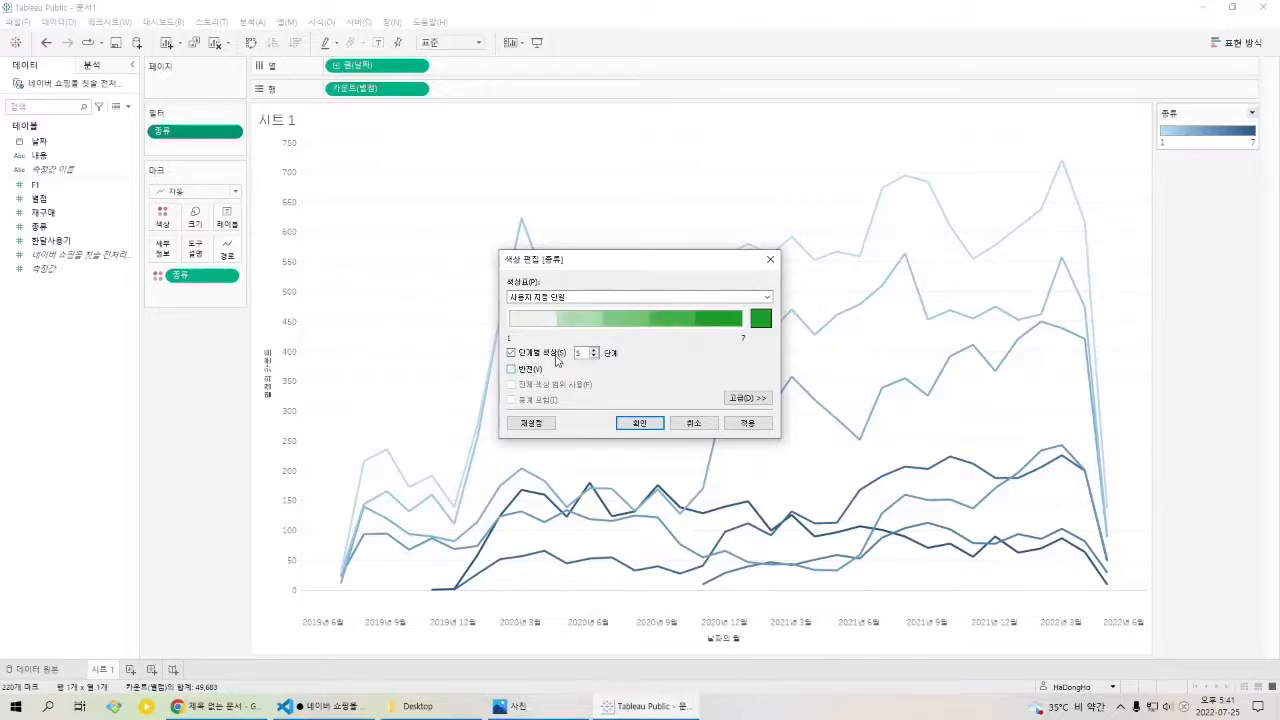
left_click(546, 356)
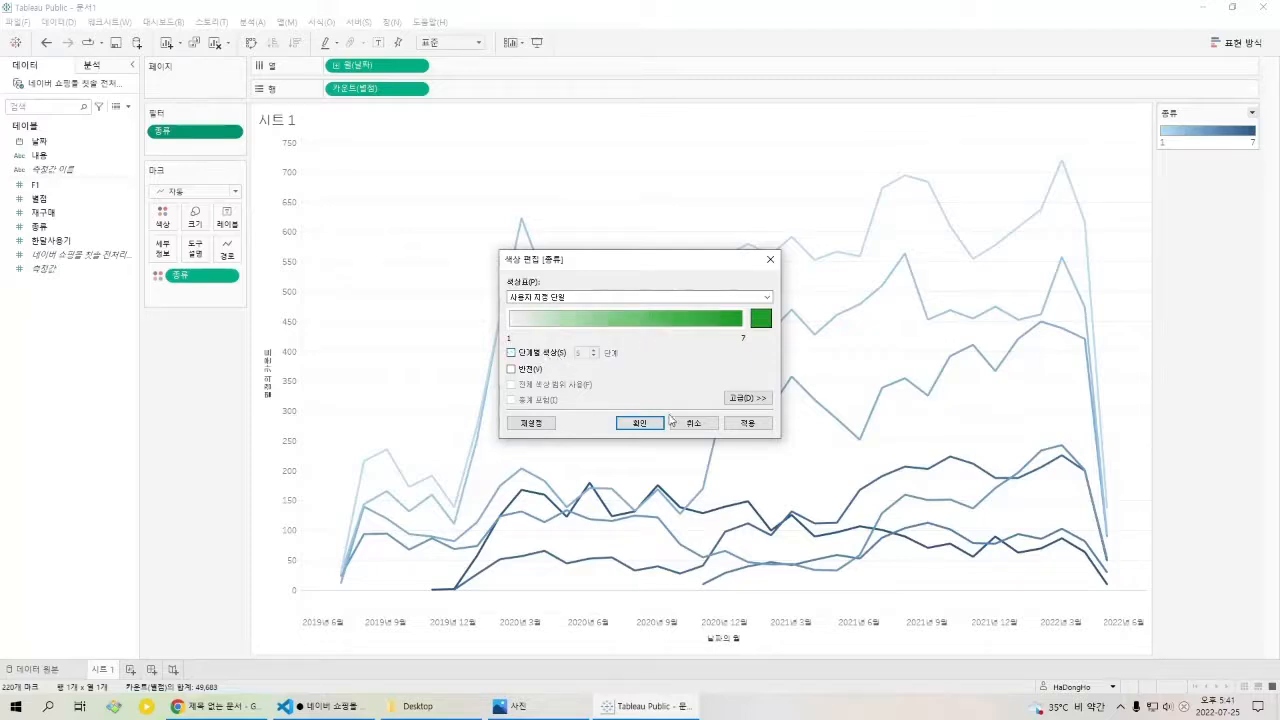
In the advanced colour options, enable custom start and end values, set the end to 5, and apply the range.
left_click(756, 403)
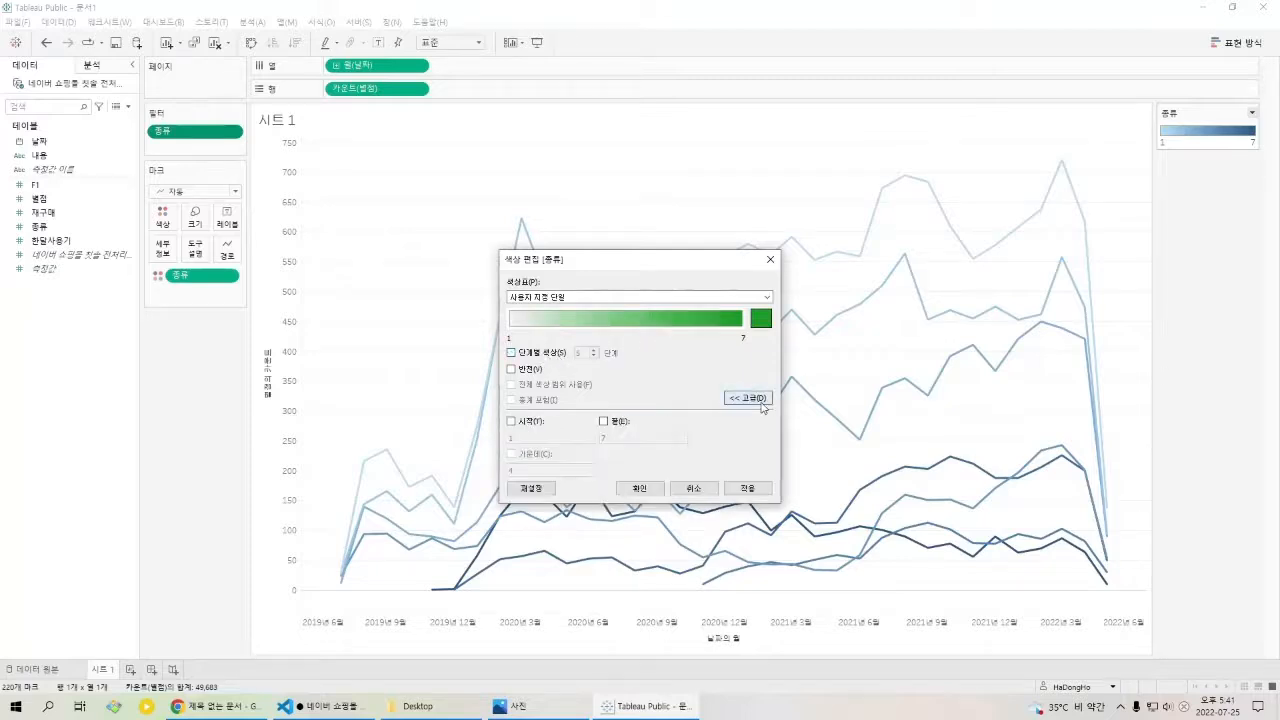
left_click(530, 424)
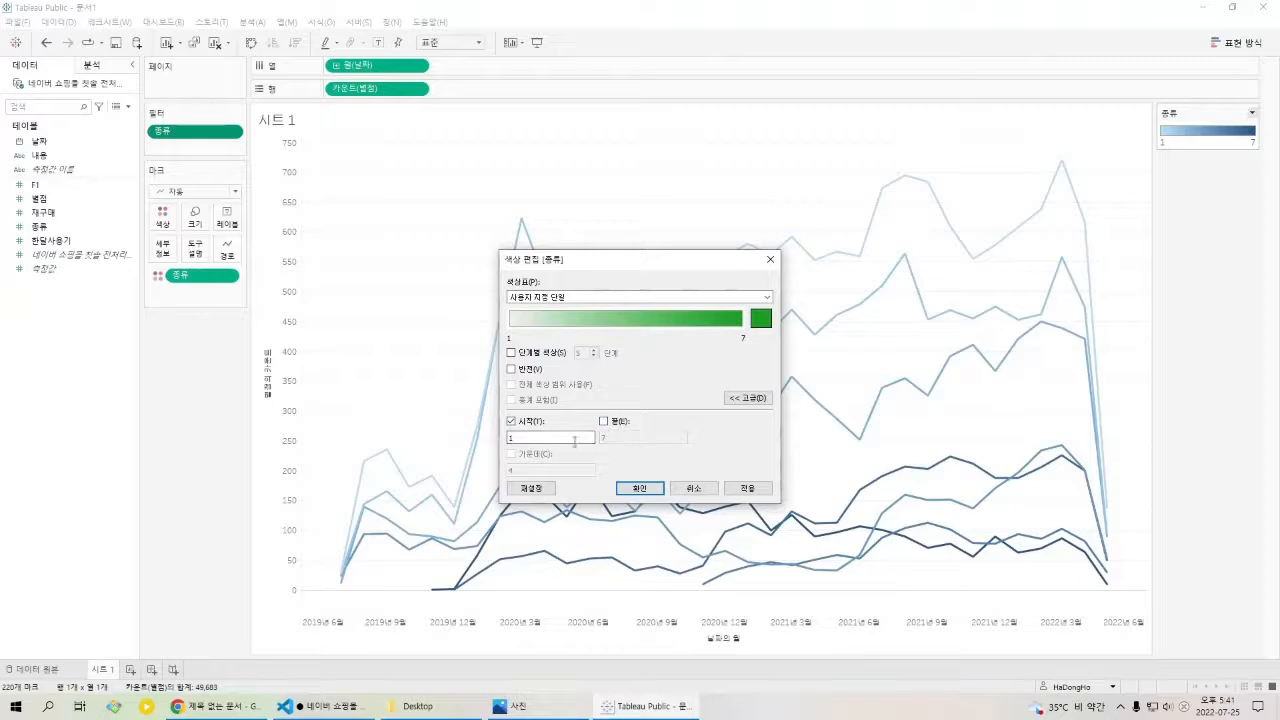
left_click(604, 421)
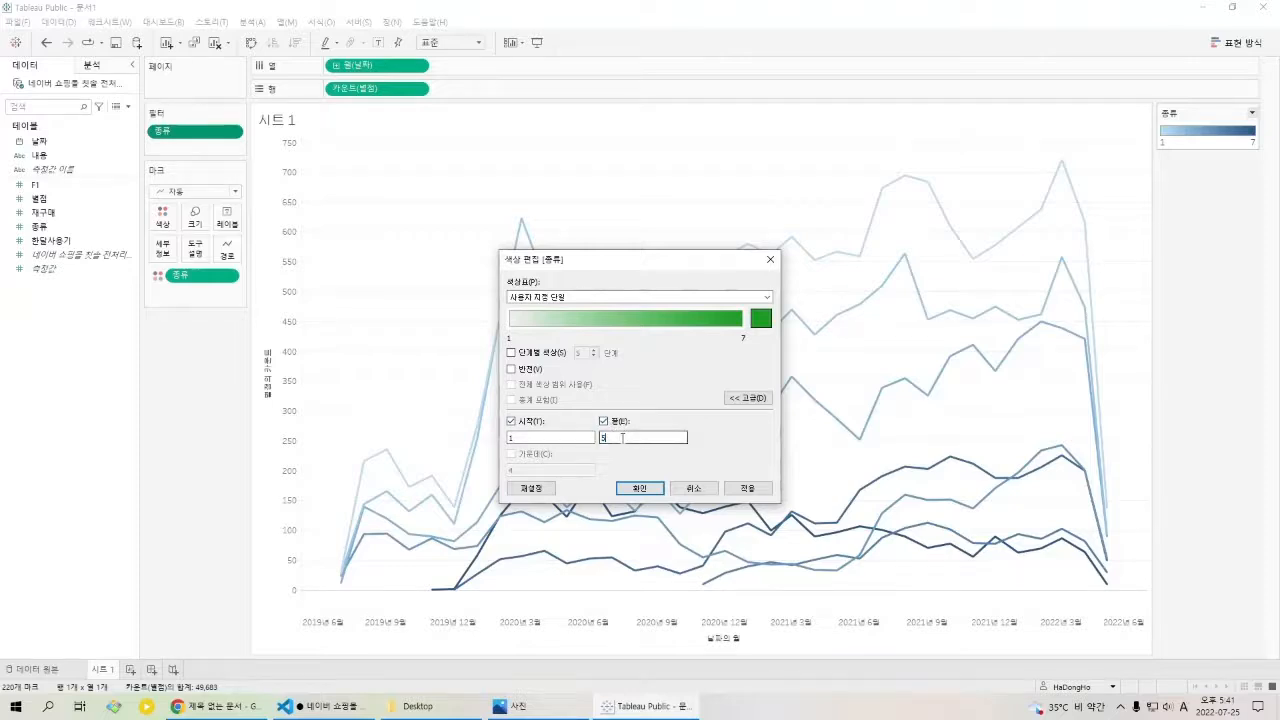
left_click(748, 489)
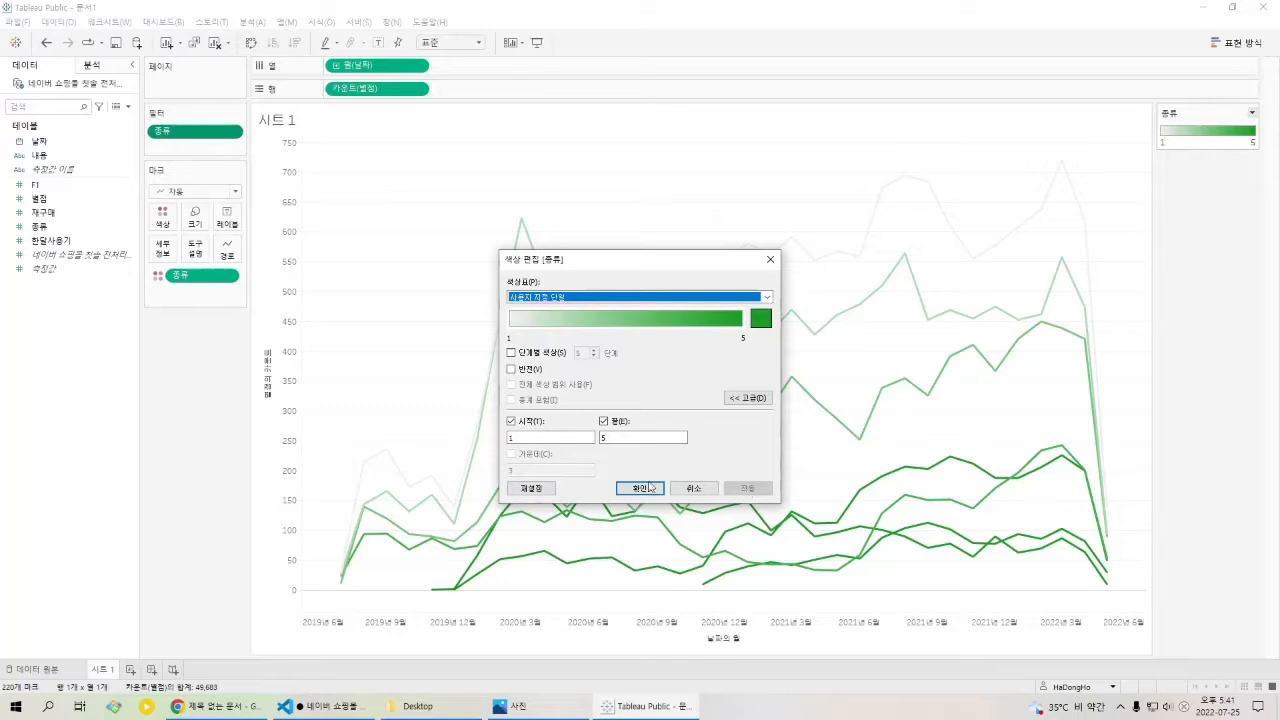
Set the start value of the 종류 colour range to 3, and apply and accept the colour settings.
double_click(552, 438)
type("3")
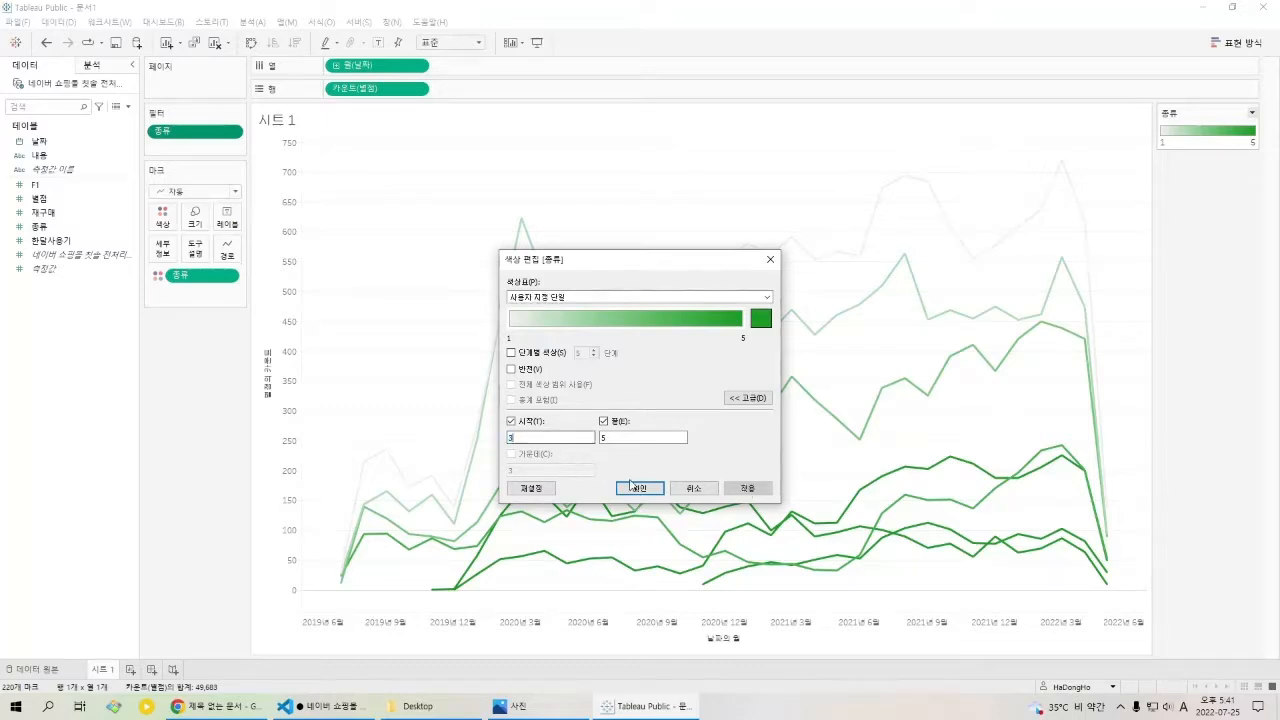
left_click(748, 489)
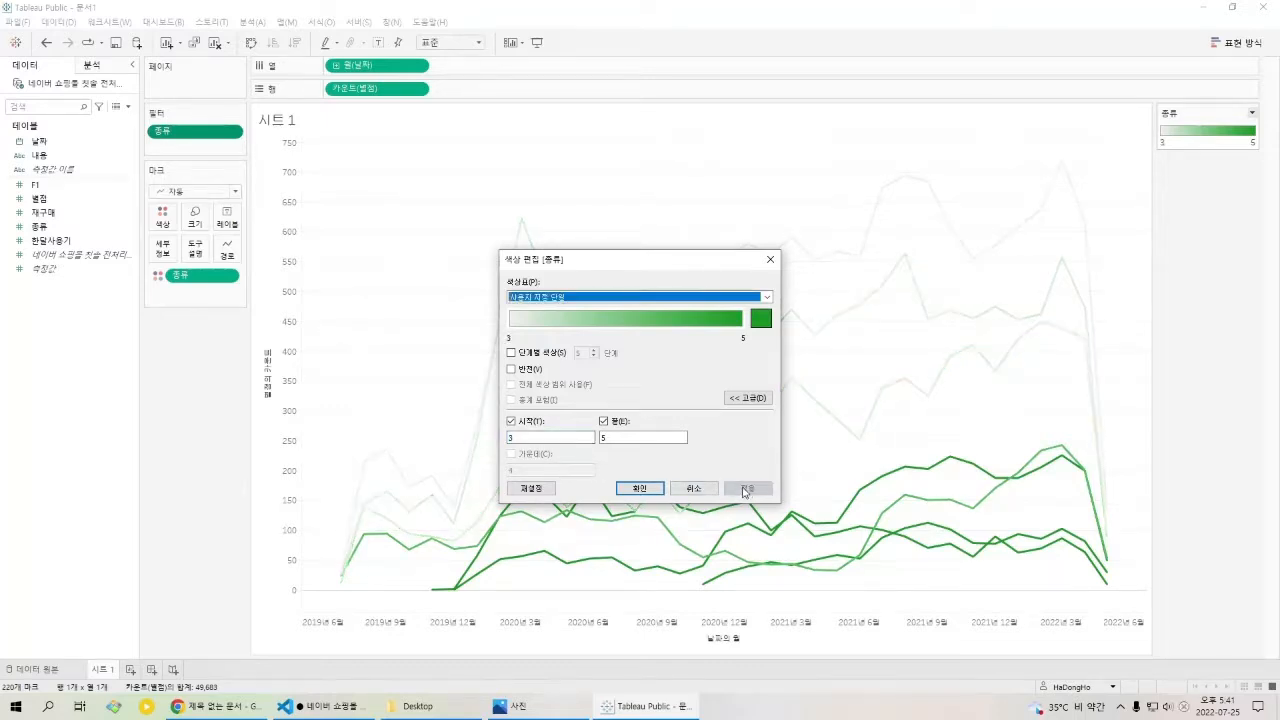
left_click(650, 491)
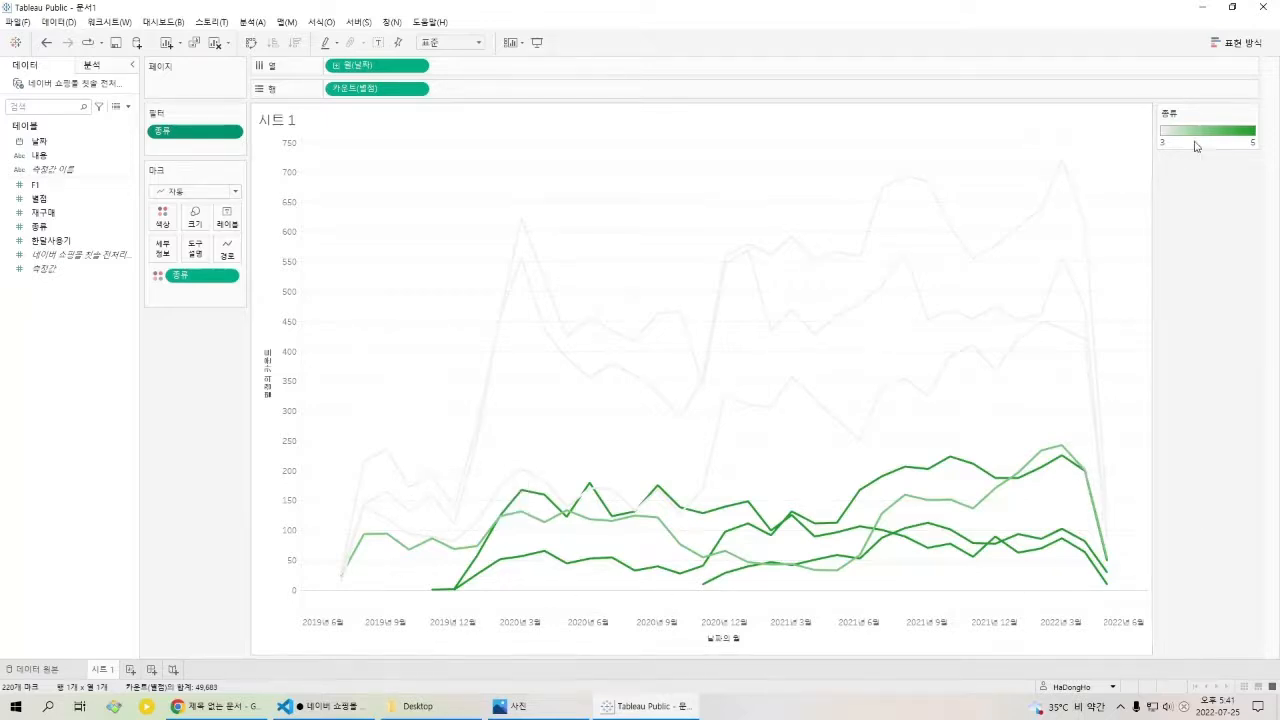
left_click(1250, 113)
left_click(1232, 131)
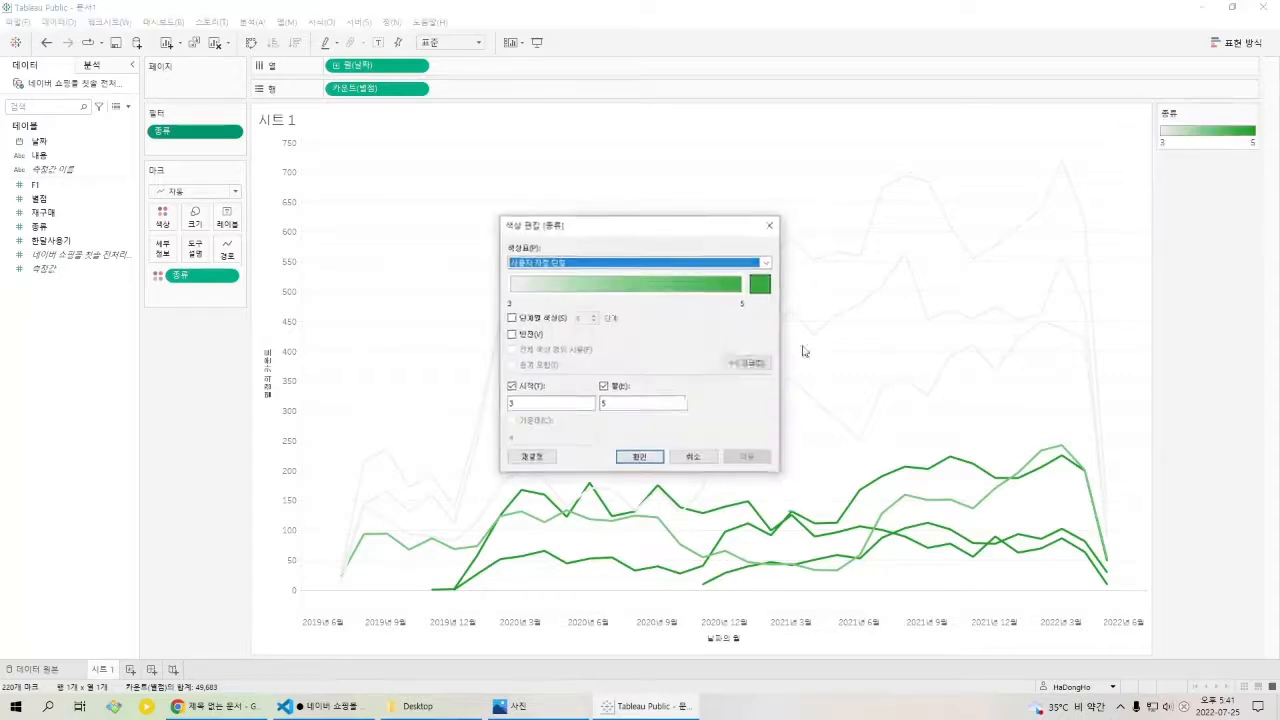
left_click(770, 225)
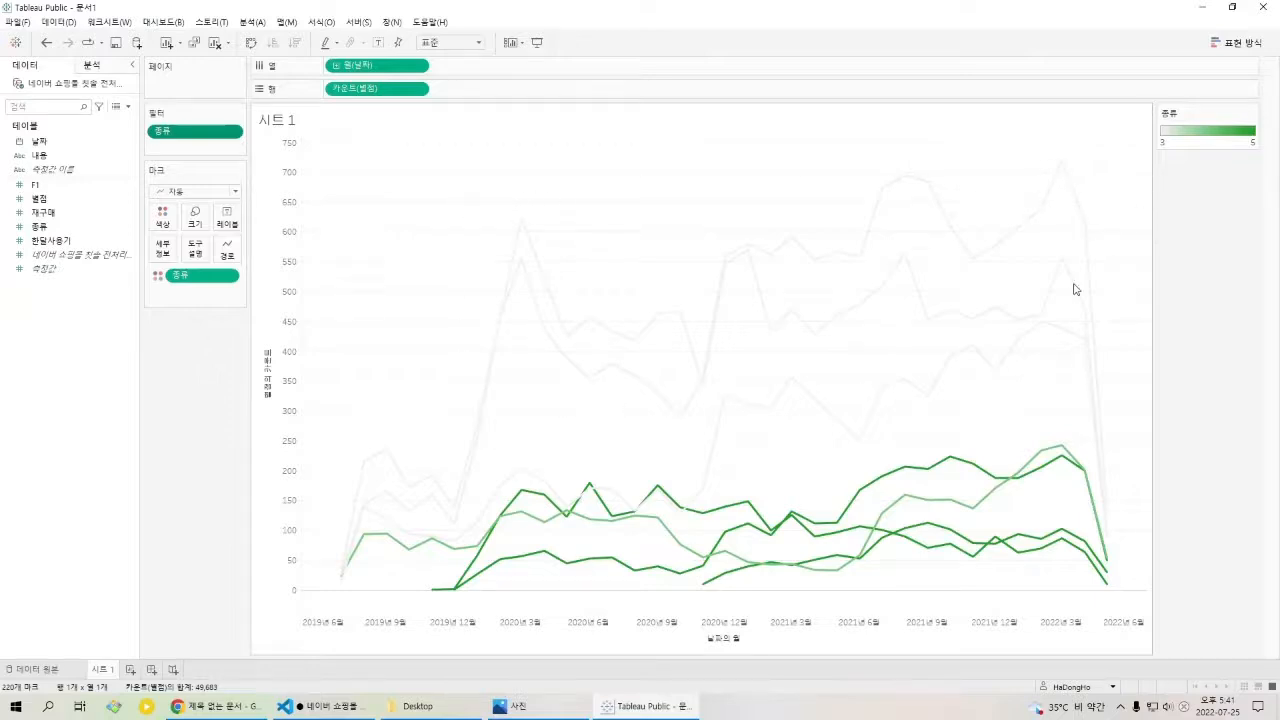
Change the 종류 colour range to start at 1 and end at 3, and accept it.
left_click(1249, 114)
left_click(1197, 143)
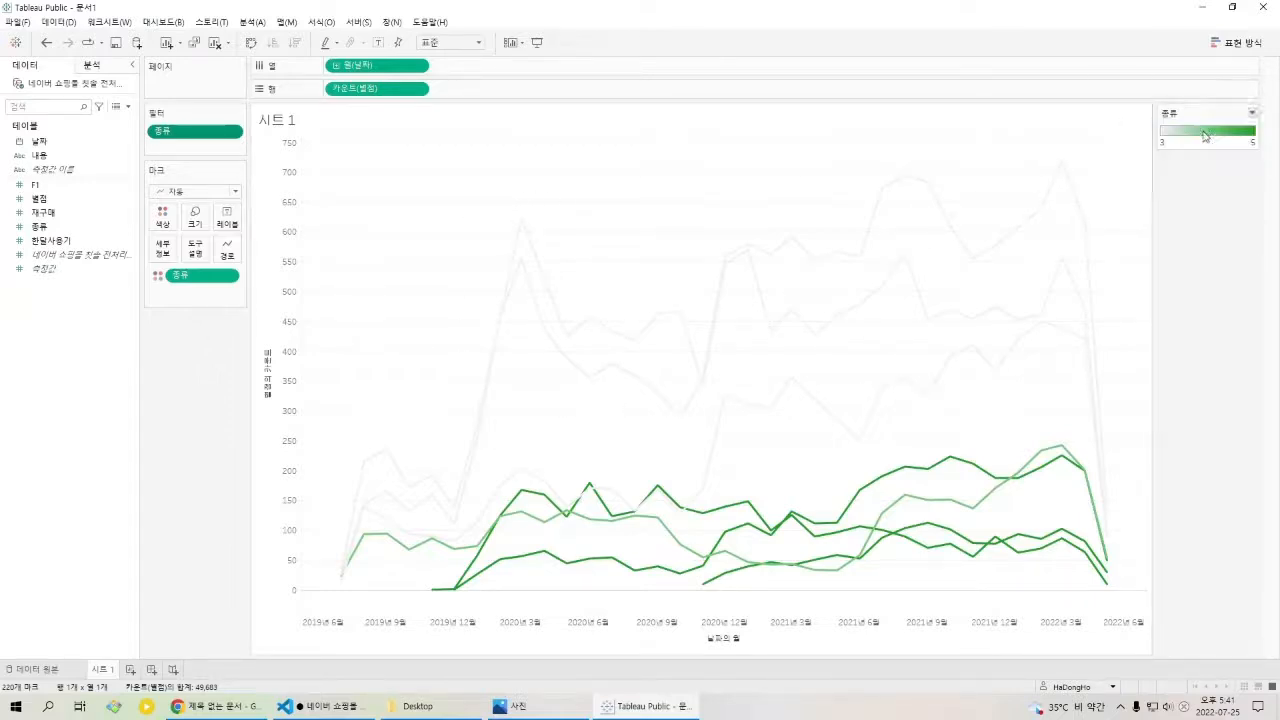
double_click(577, 408)
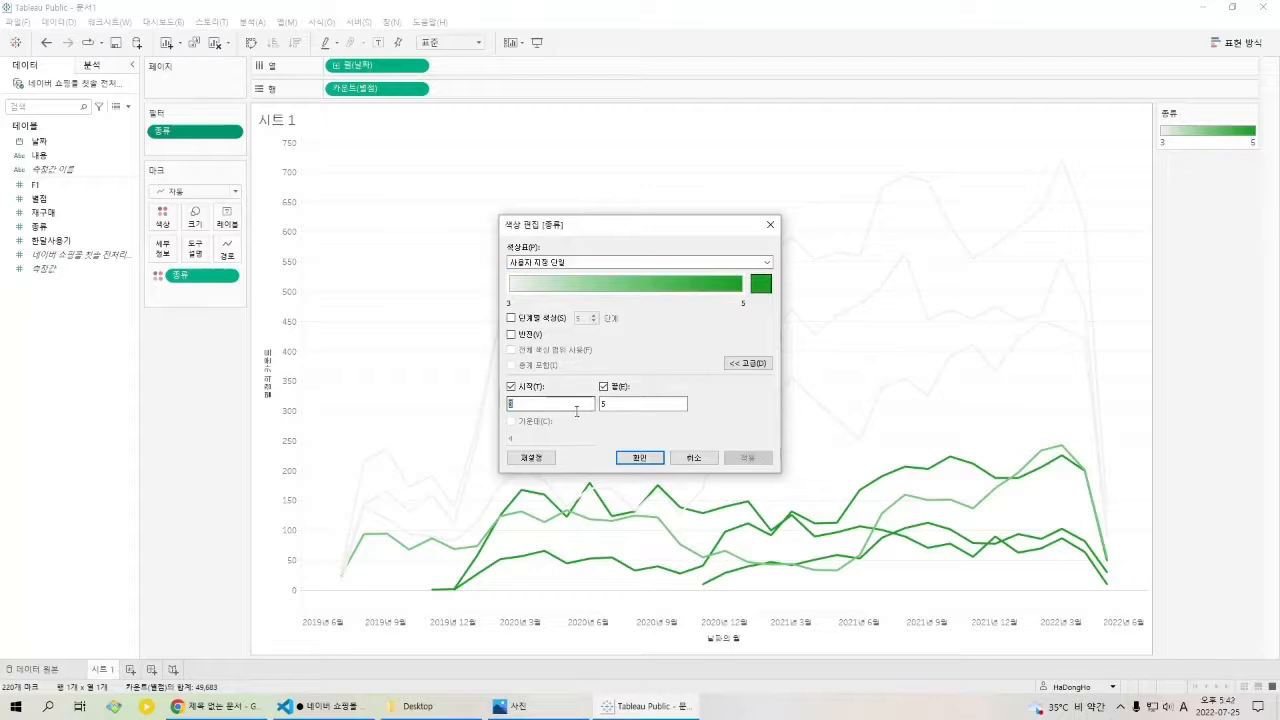
type("1")
double_click(603, 404)
type("3")
left_click(762, 457)
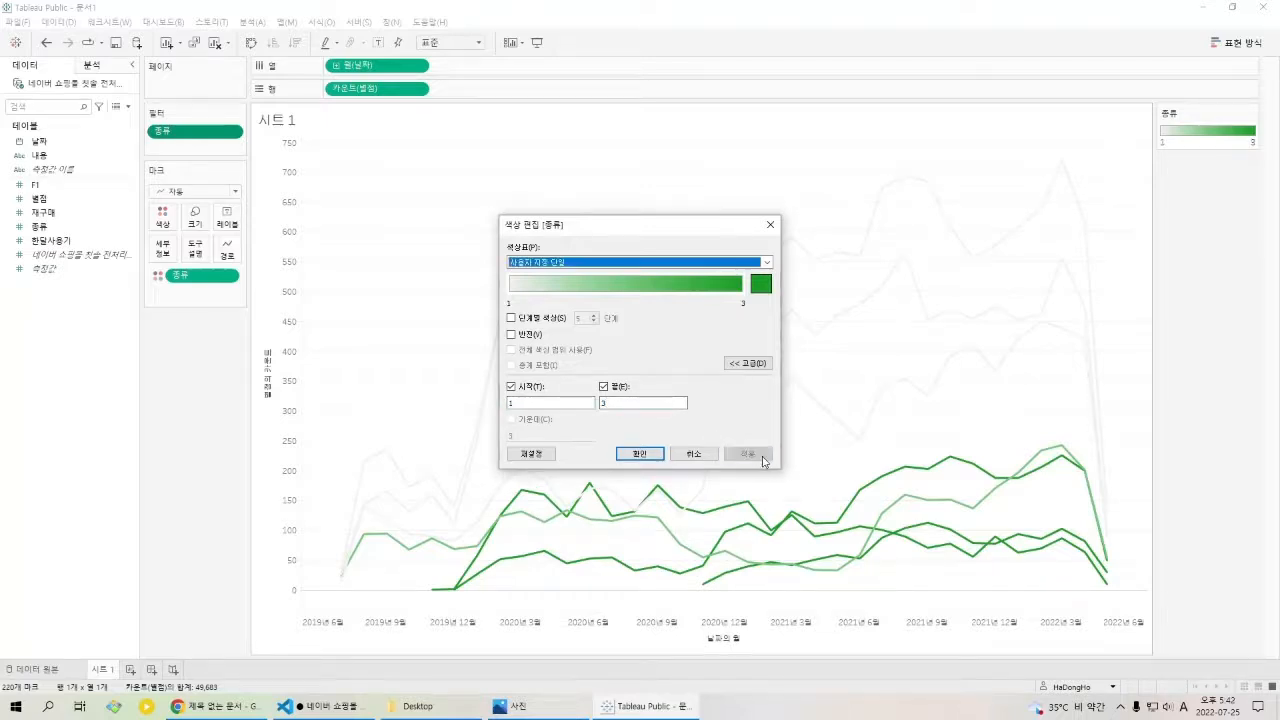
left_click(639, 454)
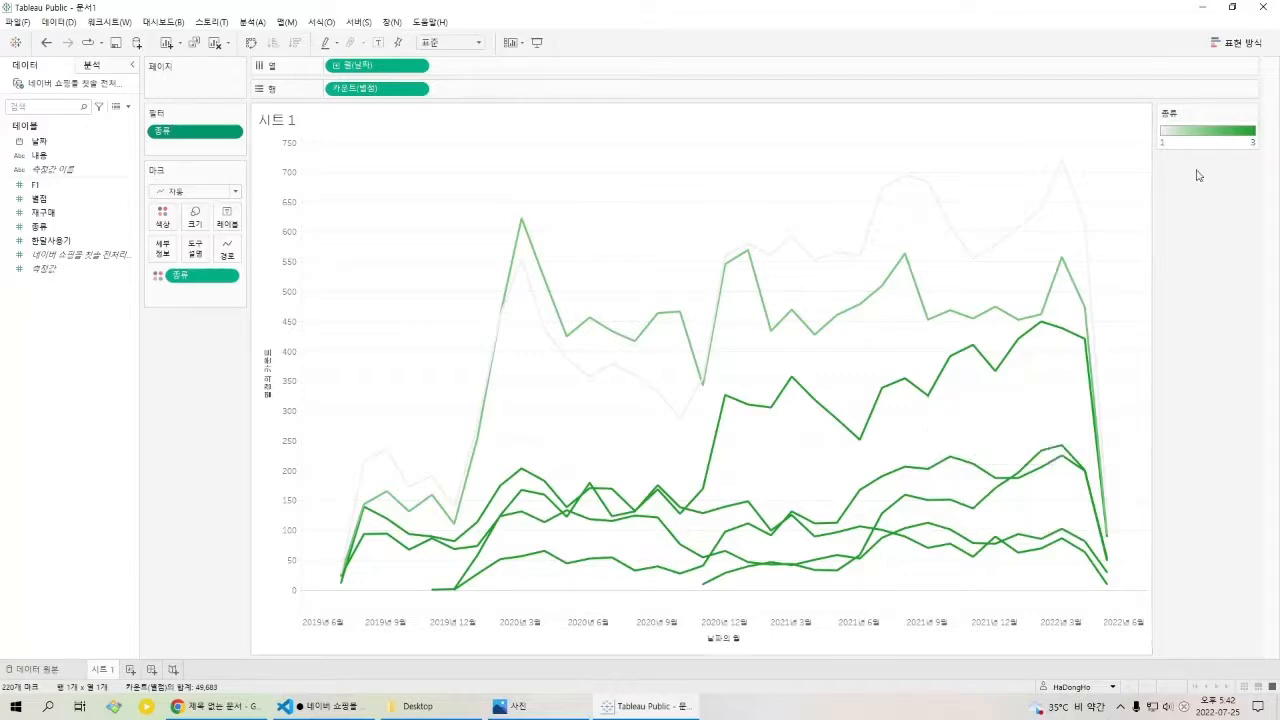
Set the 종류 colour range to start at 3 and end at 5.
left_click(1252, 114)
left_click(1176, 120)
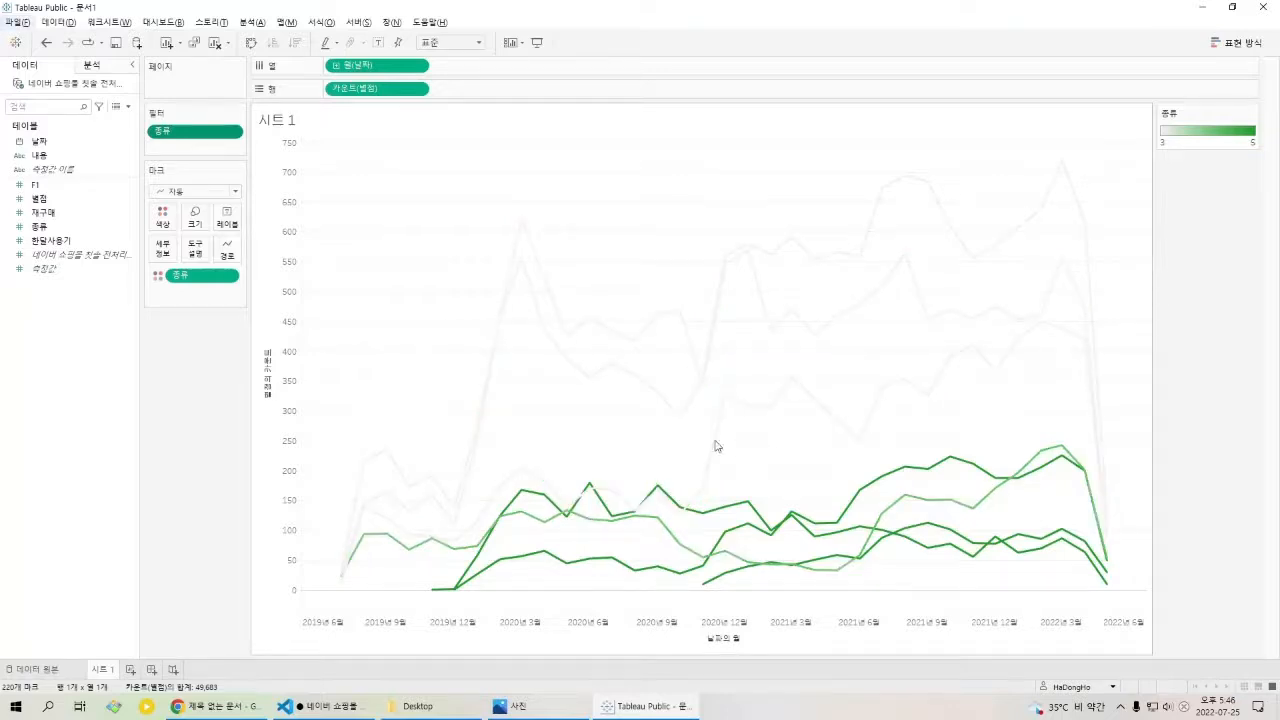
mouse_move(520, 237)
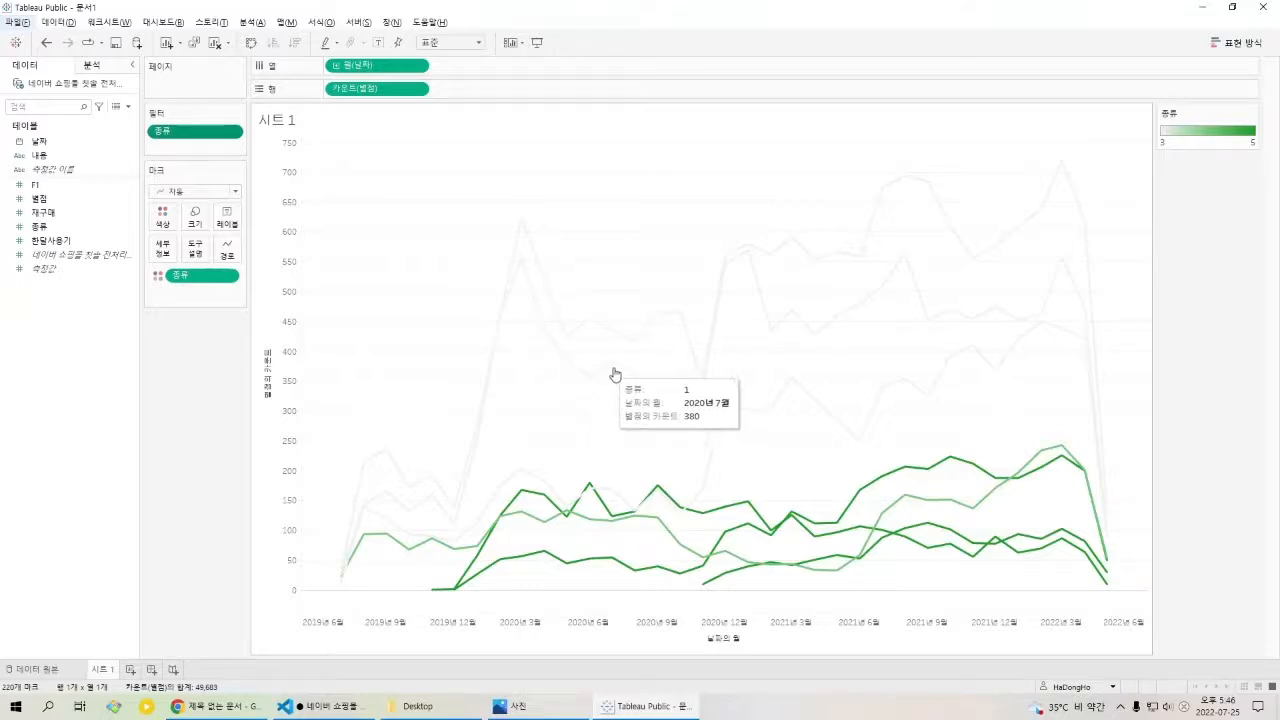
Reopen the 종류 colour settings, set the range to start at 1 and end at 3, and apply it.
left_click(1254, 117)
left_click(1208, 125)
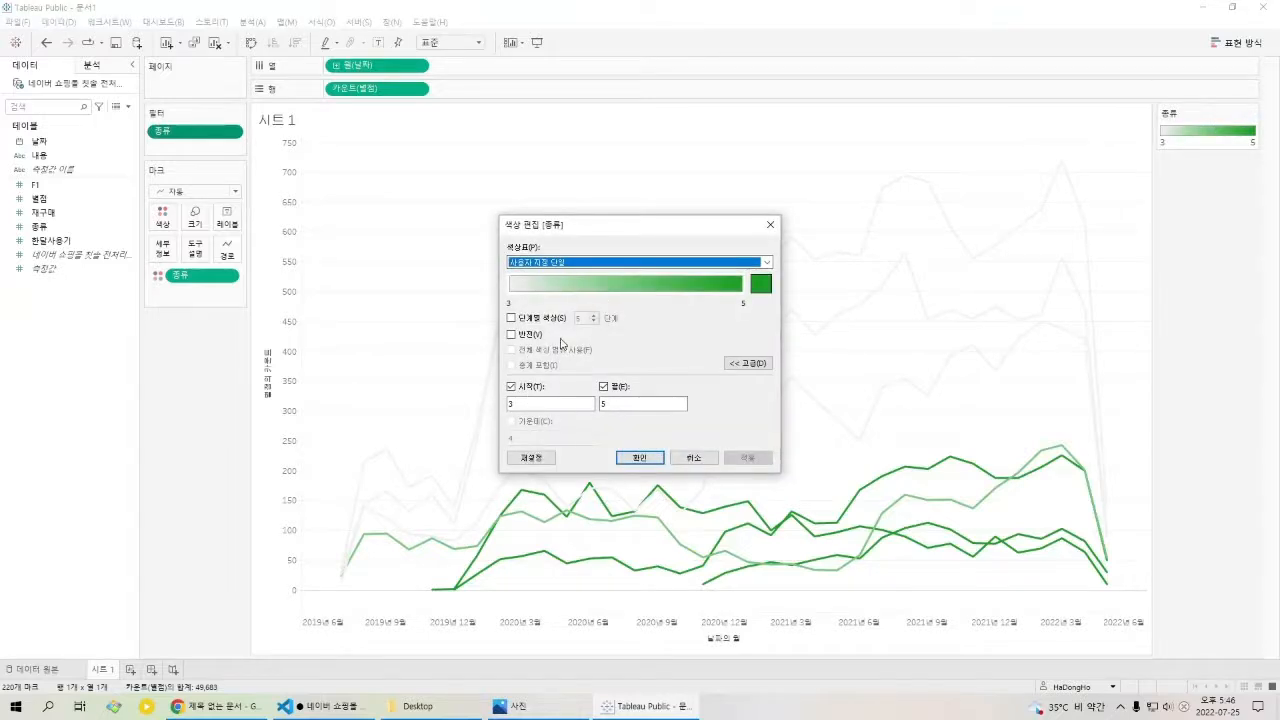
double_click(575, 405)
type("1")
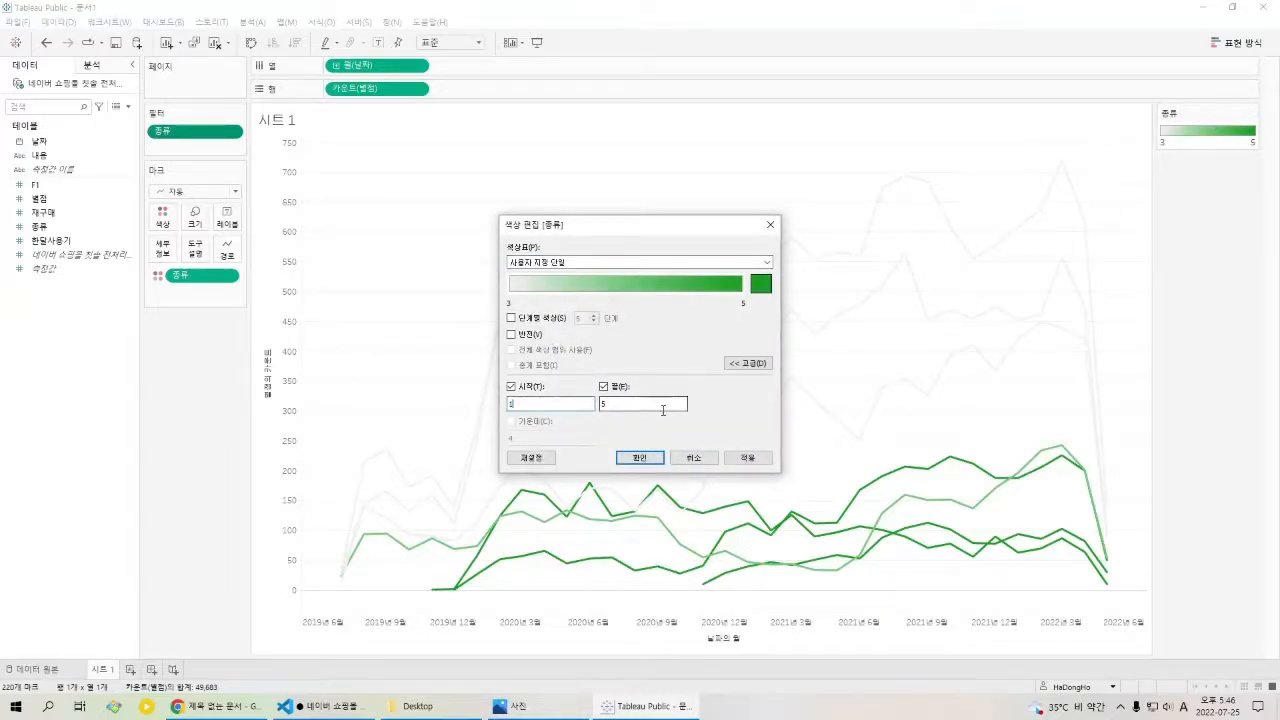
double_click(686, 409)
type("3")
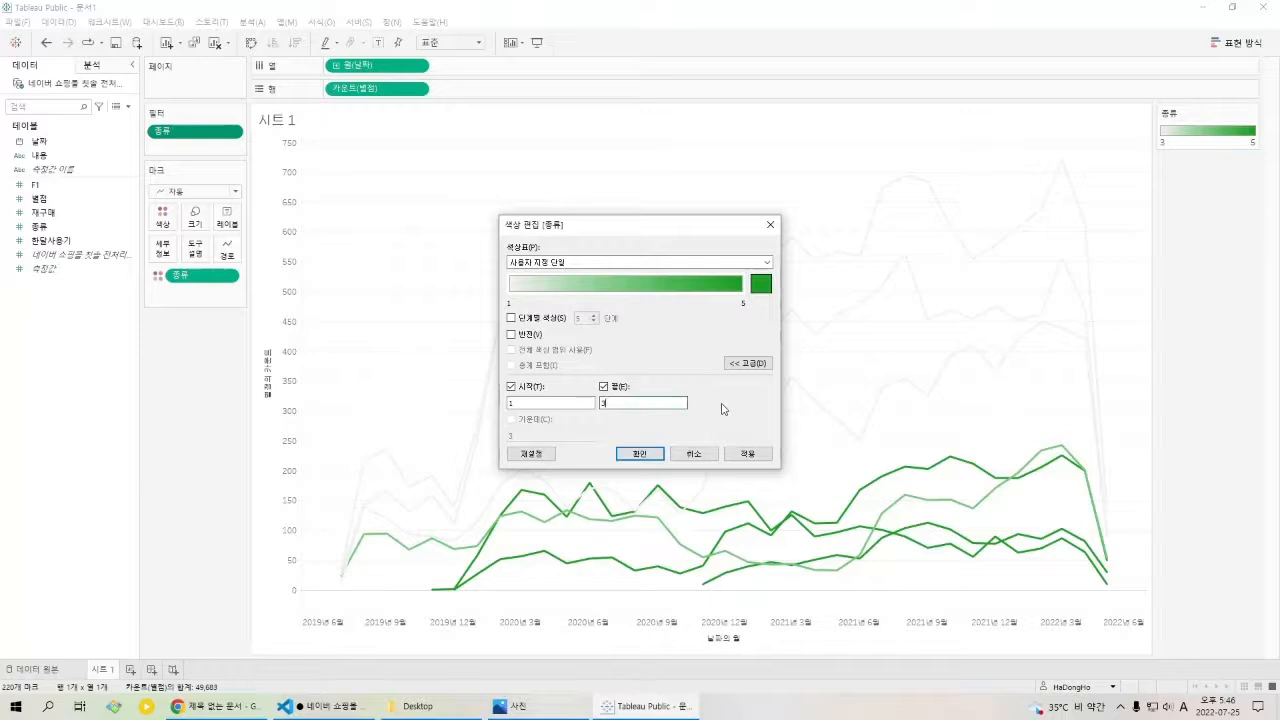
left_click(748, 455)
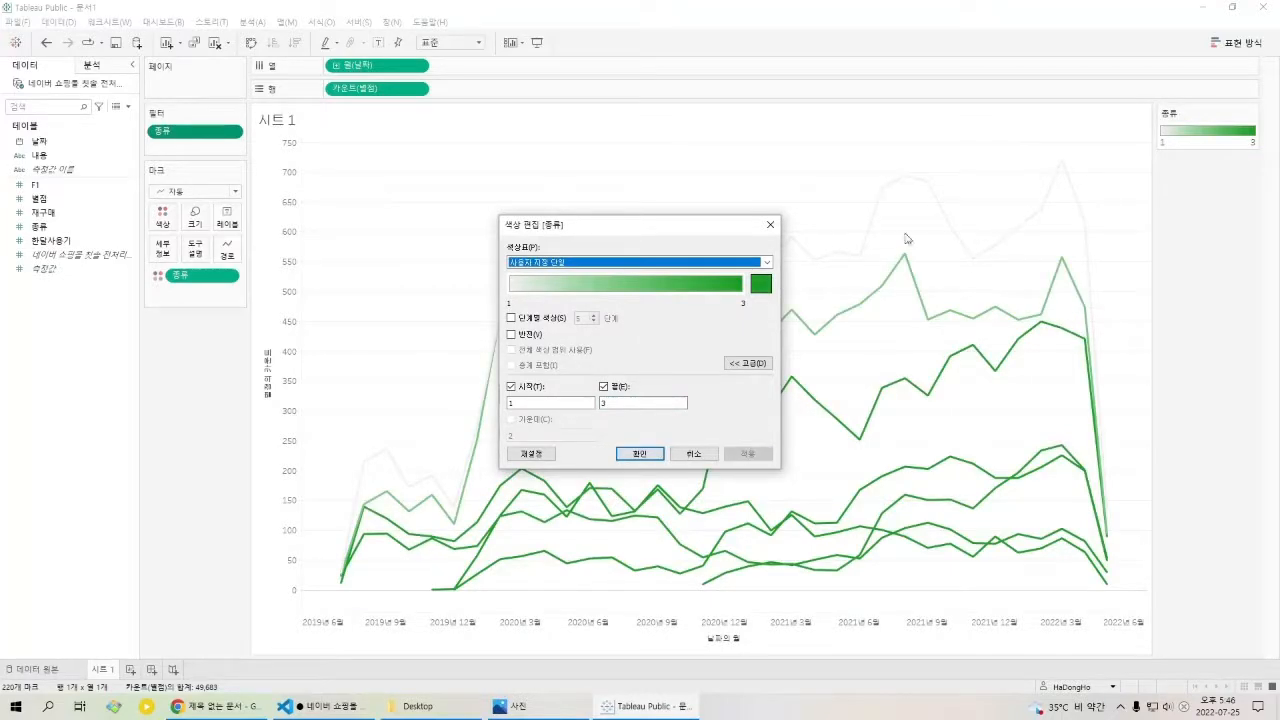
Reverse (반전) the green palette, change the range end to 4, and apply and accept the colour settings.
left_click(512, 334)
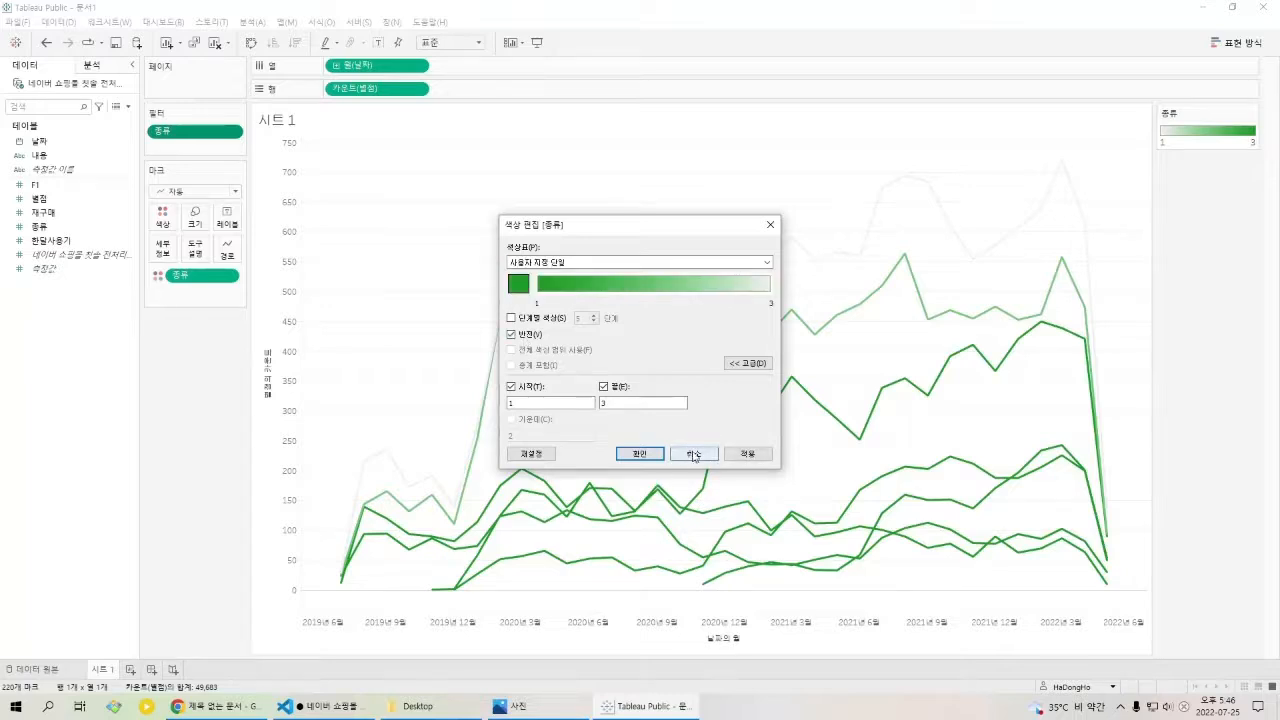
left_click(740, 455)
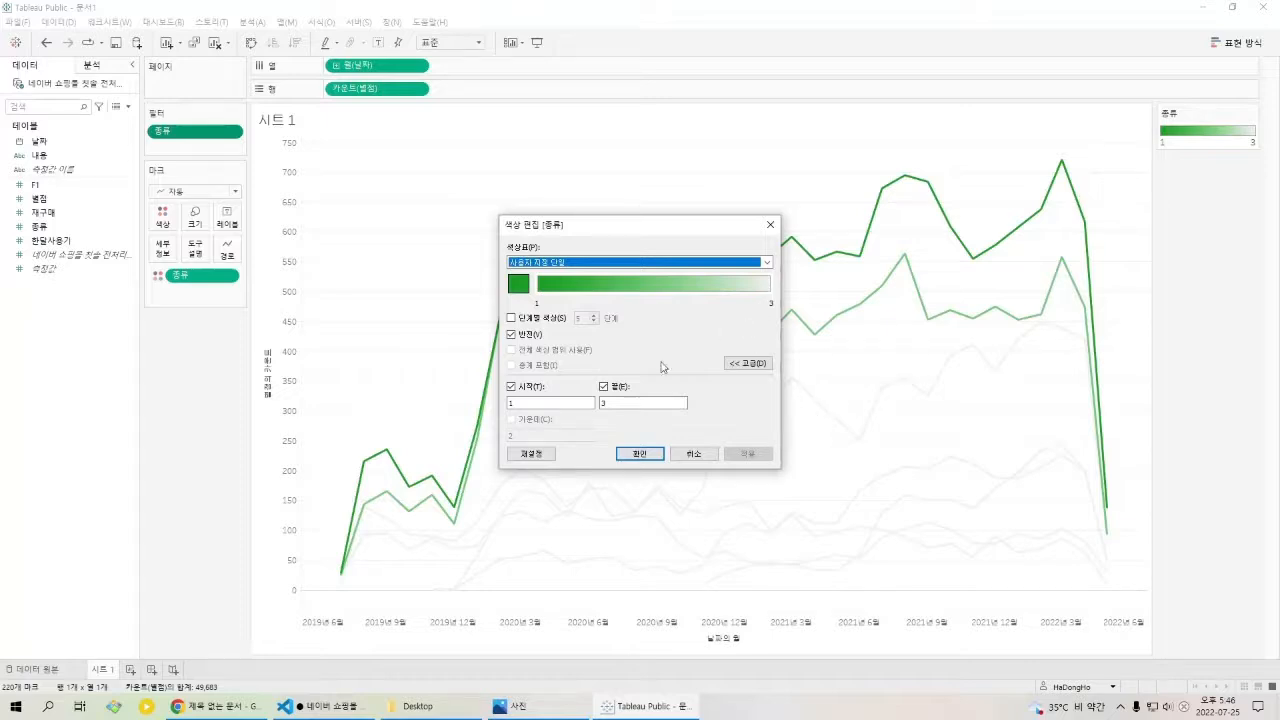
double_click(649, 404)
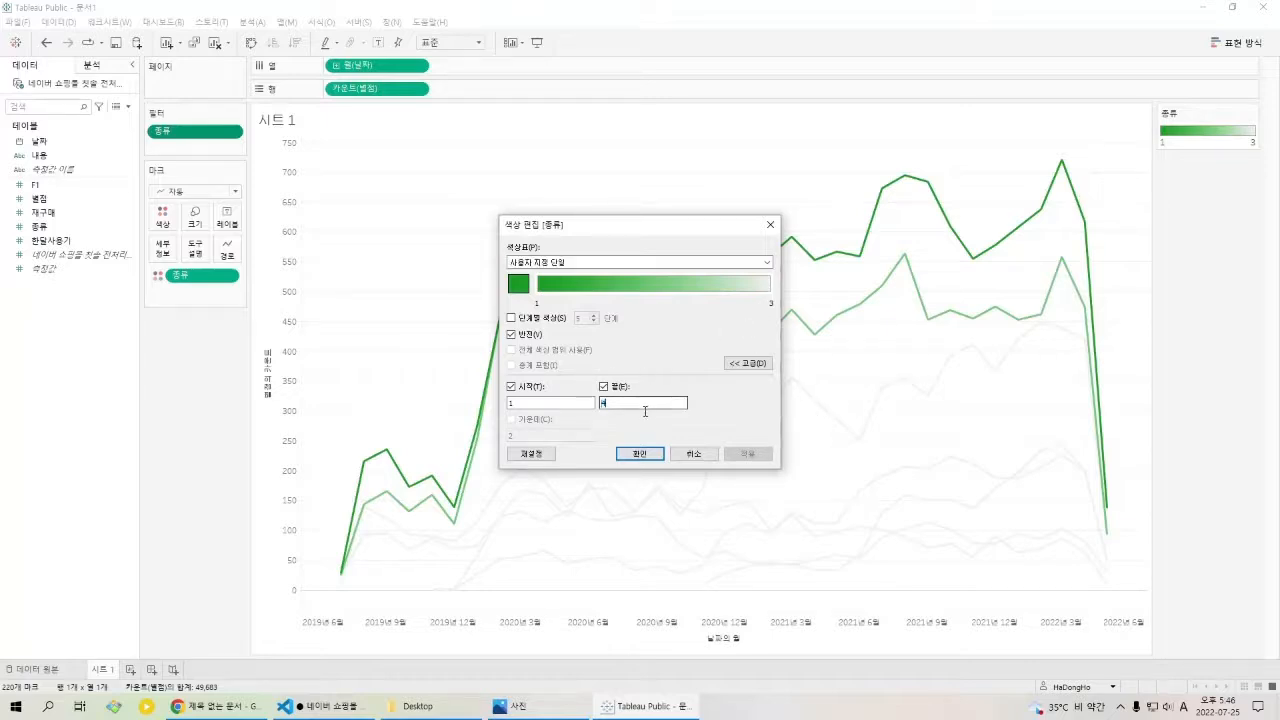
left_click(746, 455)
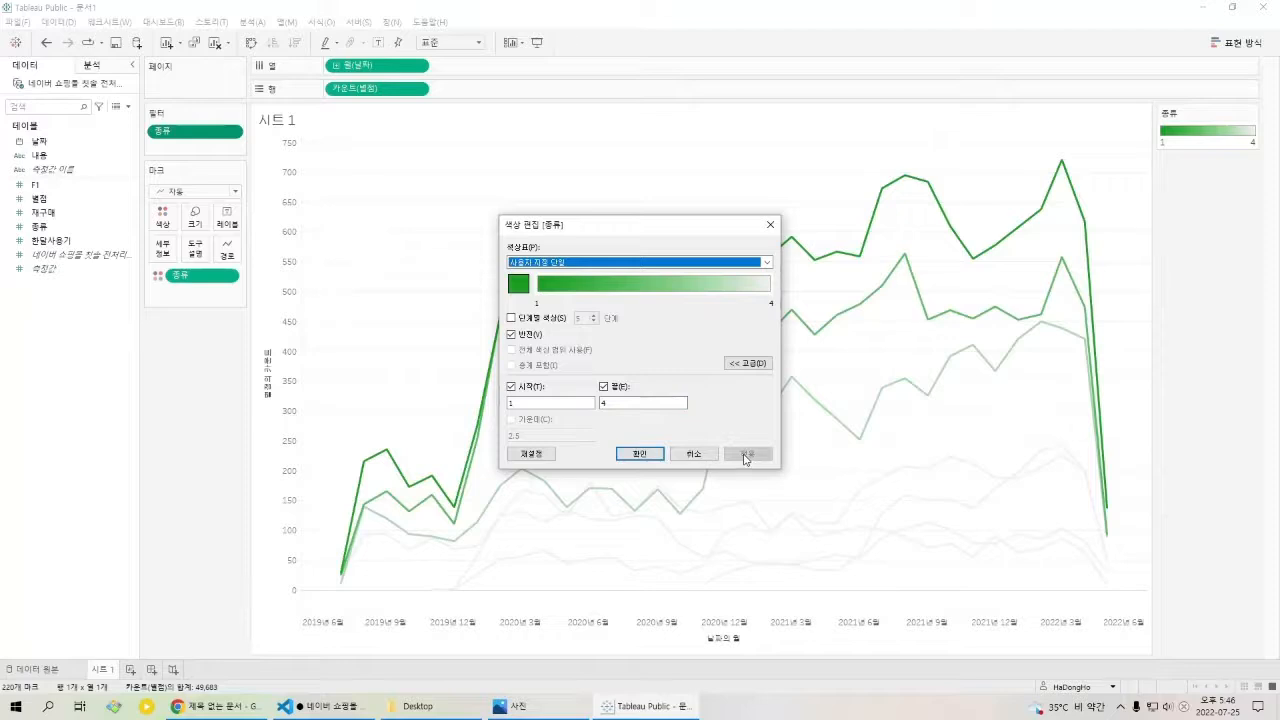
left_click(640, 453)
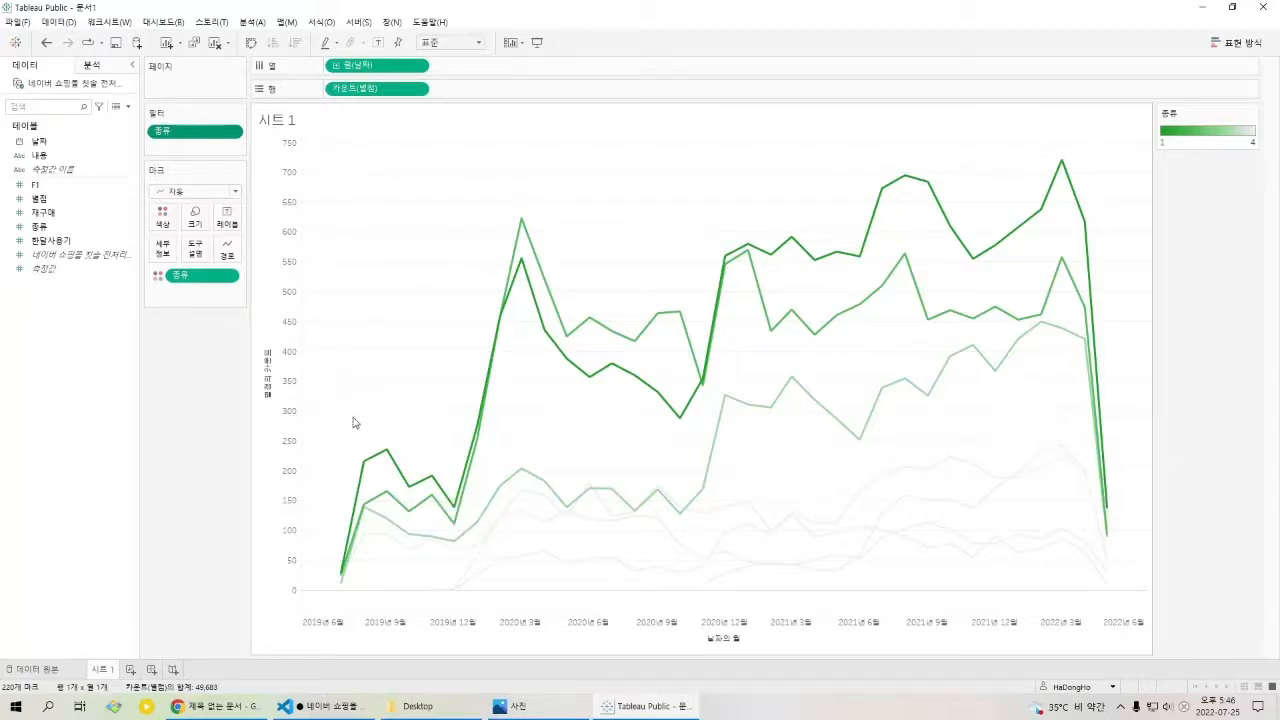
key("alt")
left_click(298, 172)
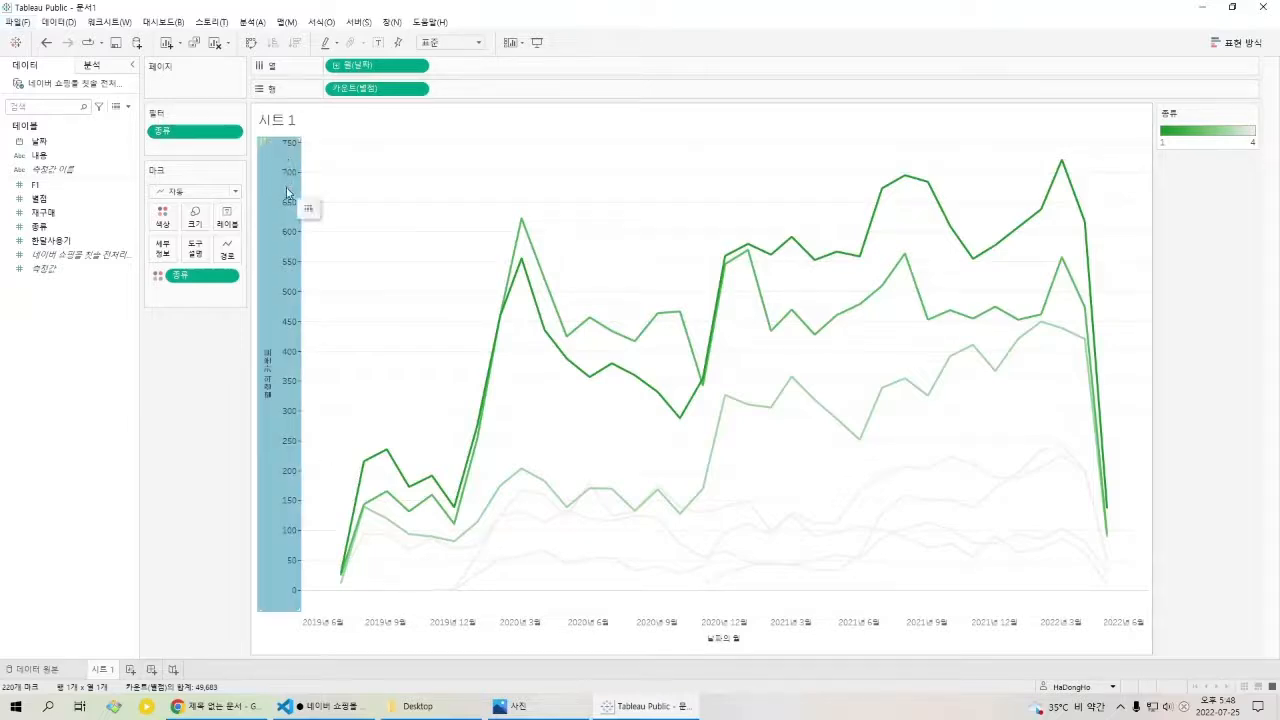
left_click(579, 616)
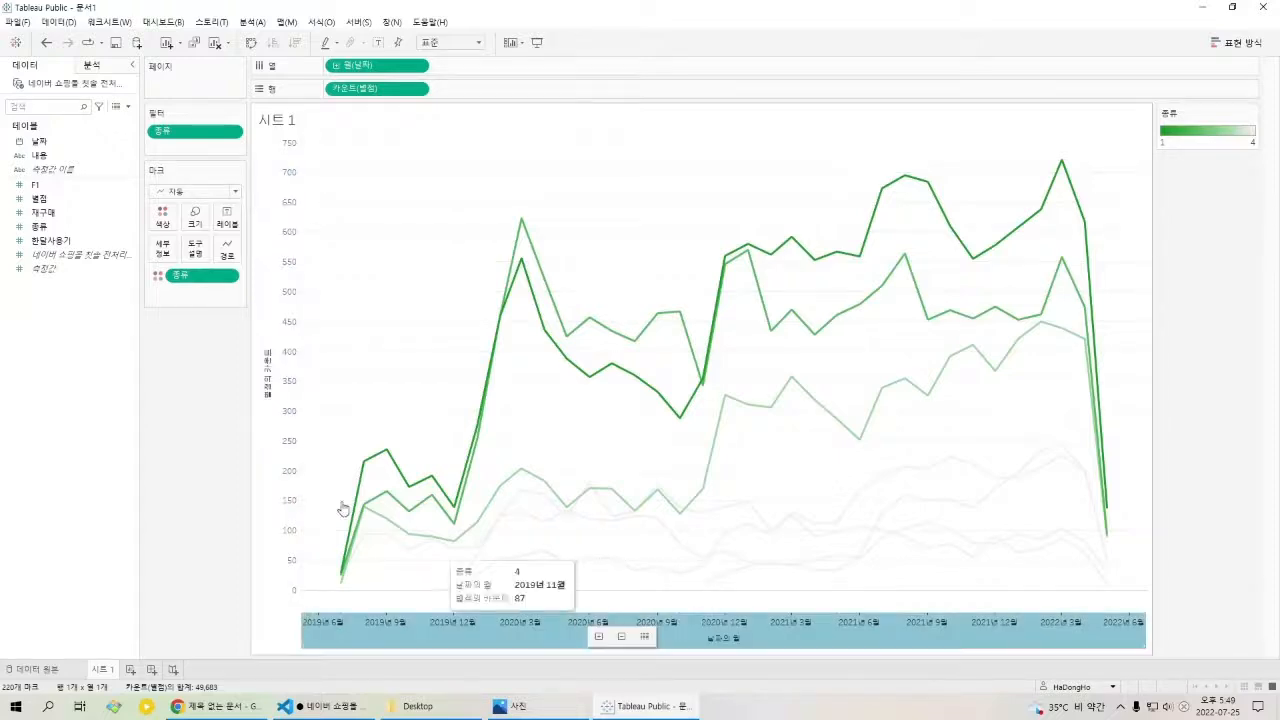
left_click(298, 478)
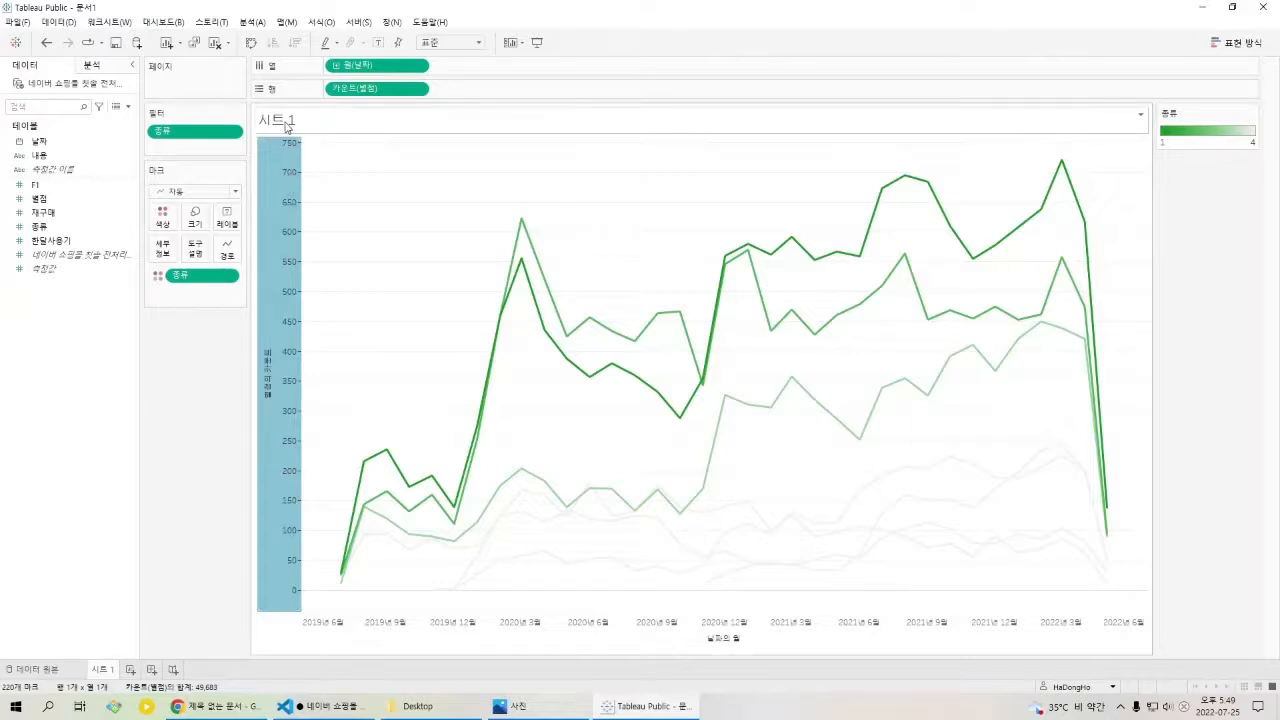
Rename the sheet 시트 1 as 시간대별 구매종류.
double_click(104, 670)
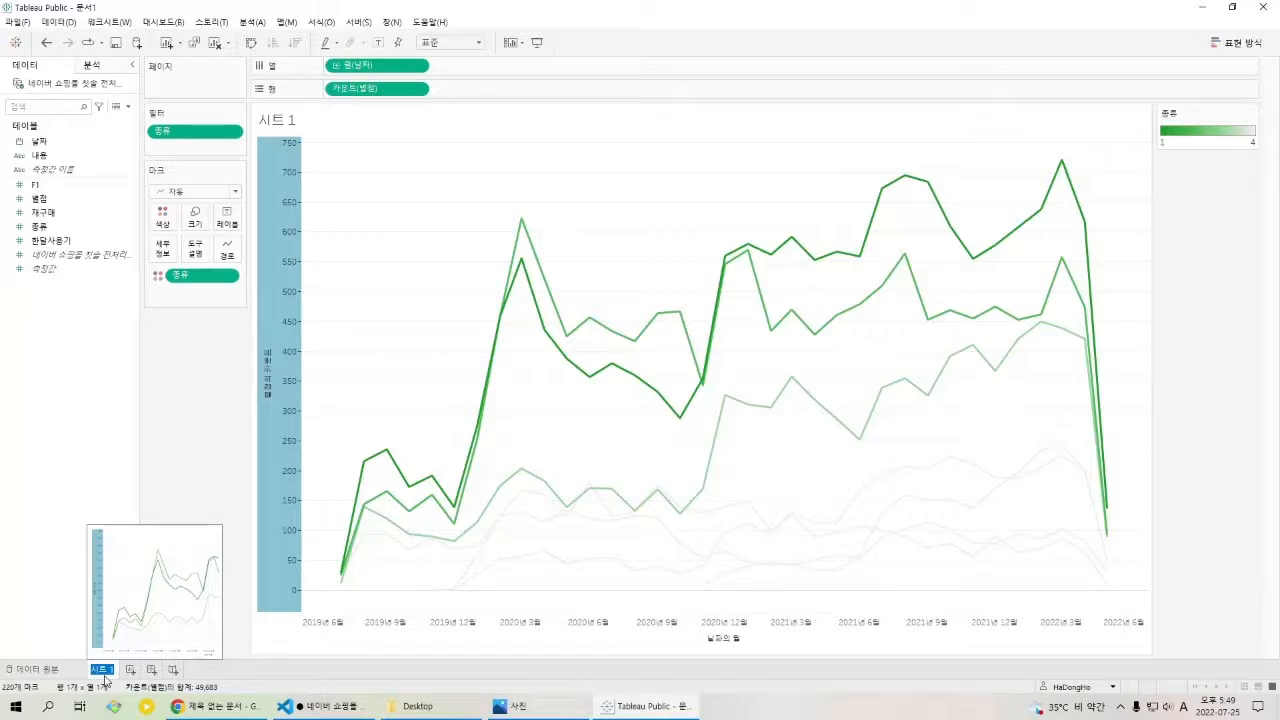
key("BackSpace")
type("시간대별")
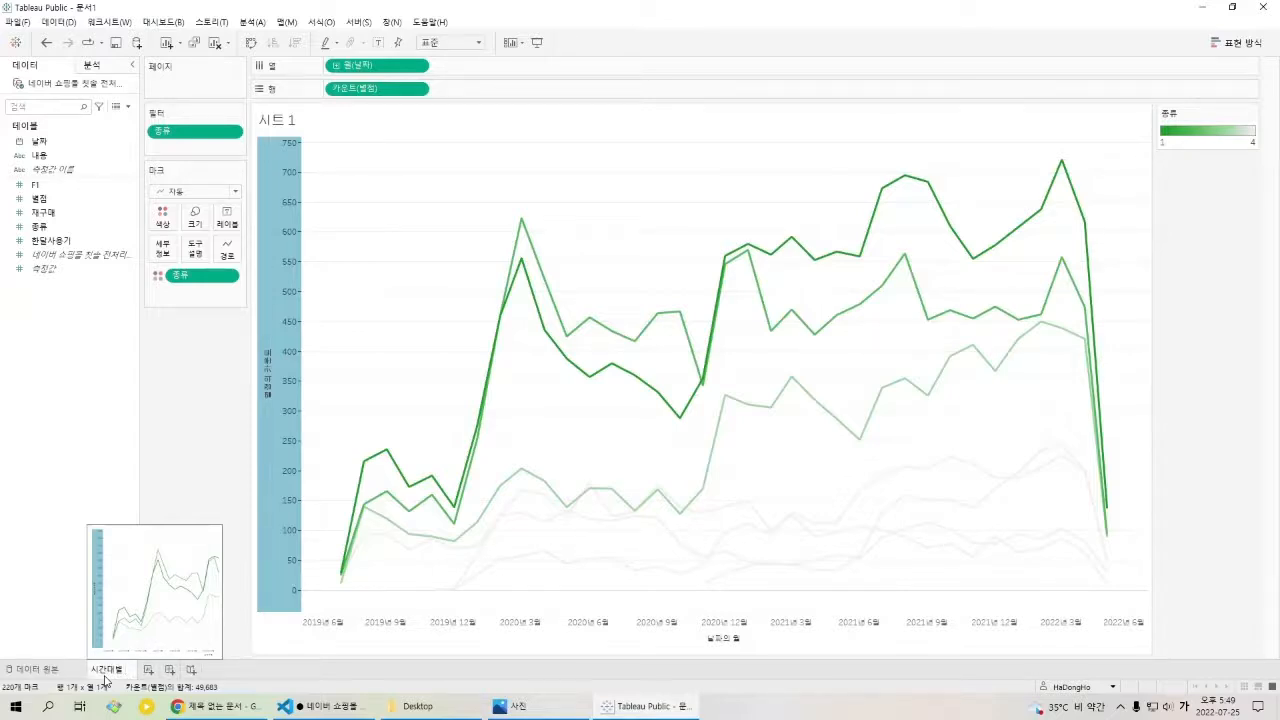
type(" 구매종류")
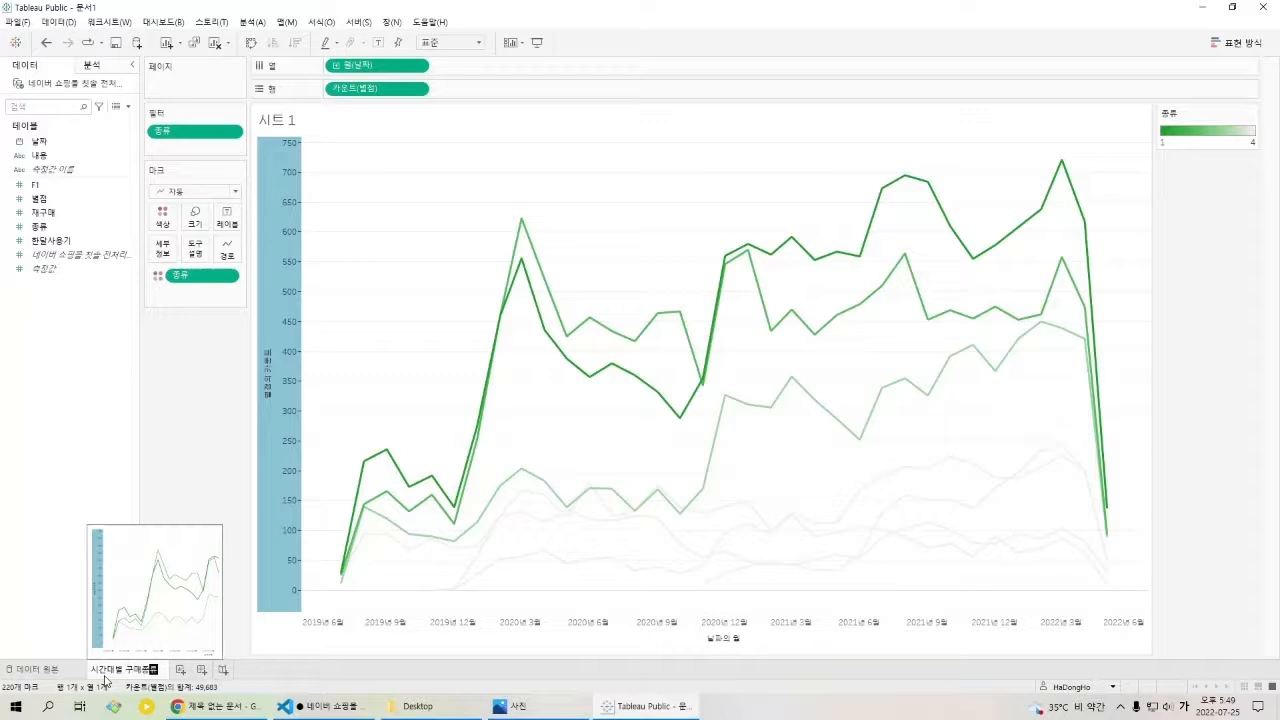
key("Return")
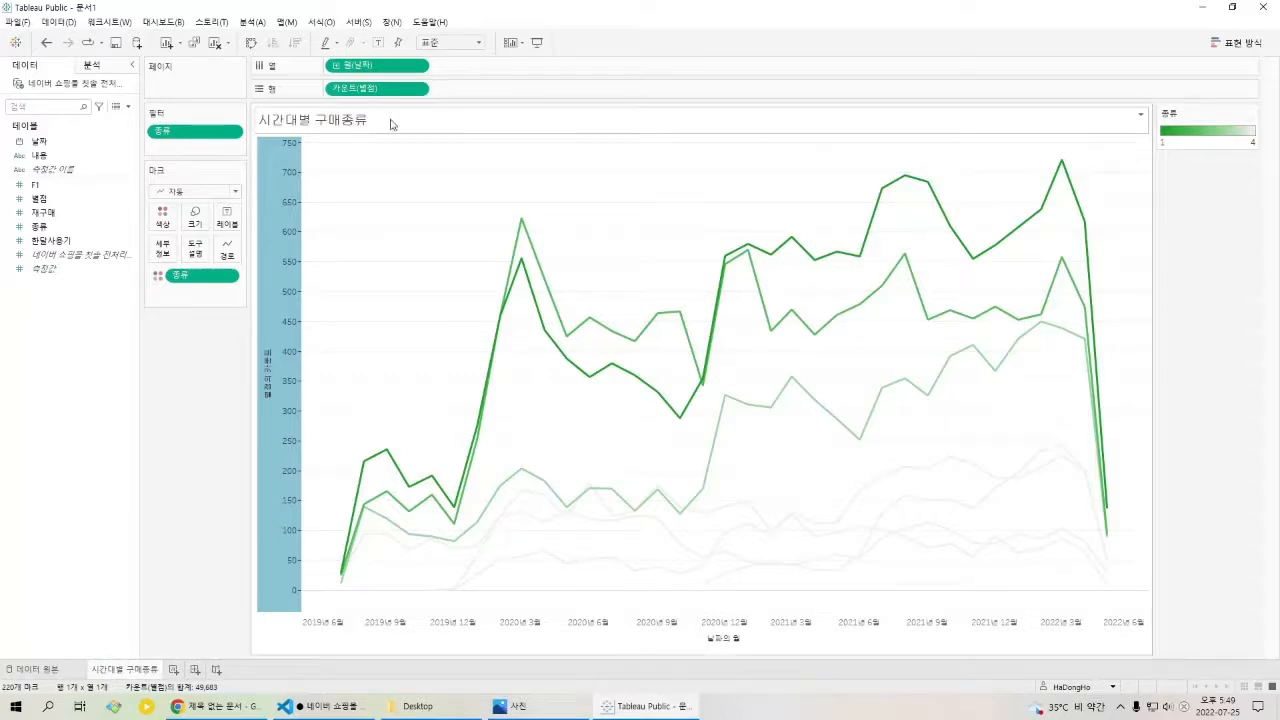
Try replacing the worksheet title's sheet-name placeholder with ABC, and undo the title change.
right_click(391, 124)
left_click(425, 128)
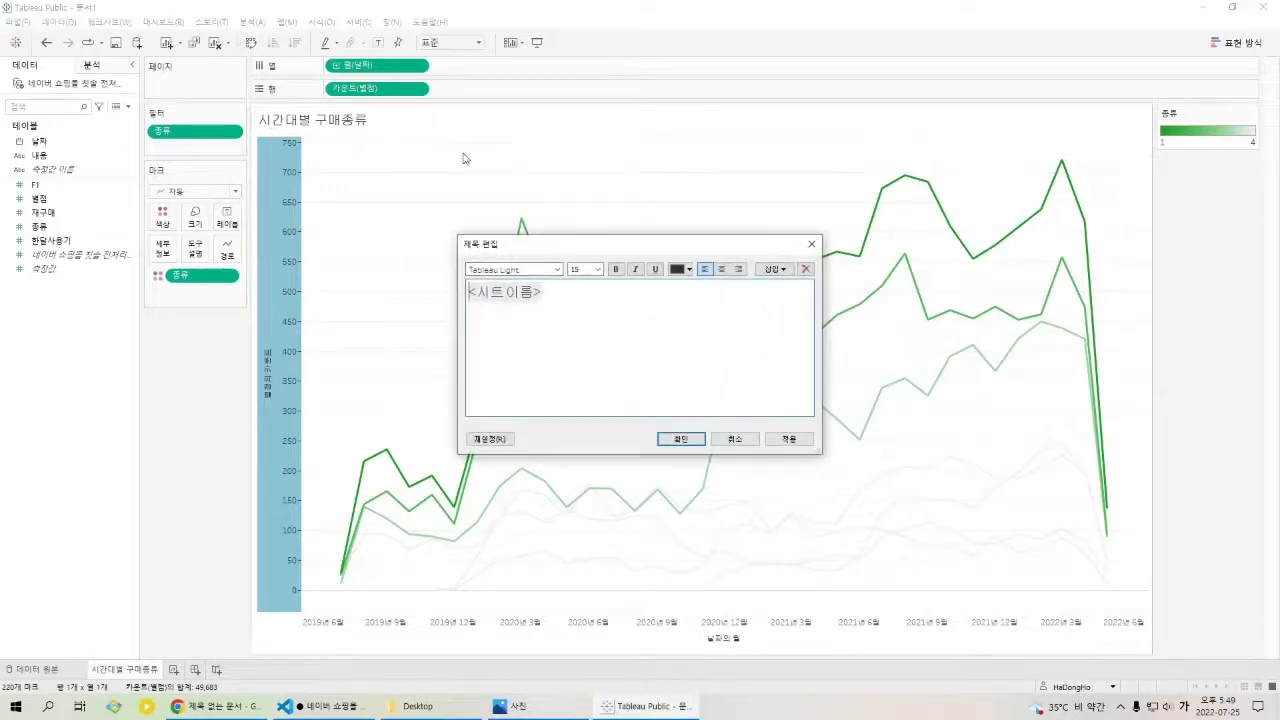
left_click_drag(583, 306, 436, 297)
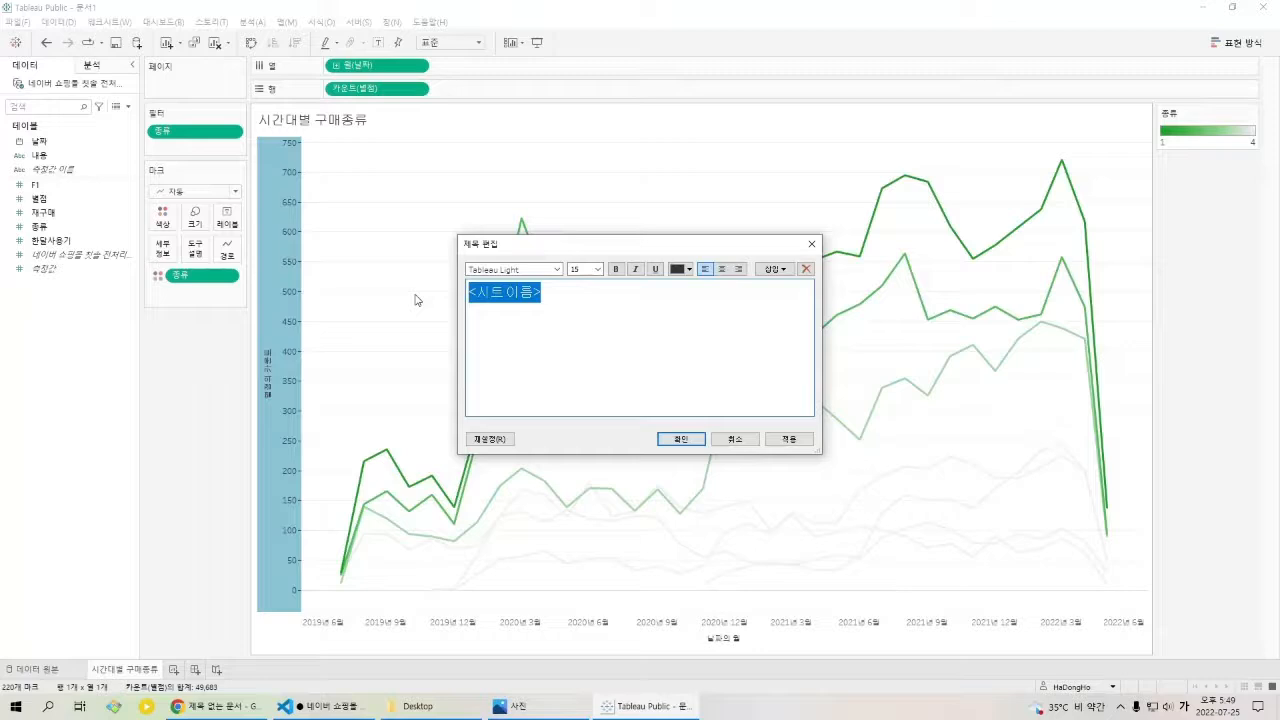
type("AB")
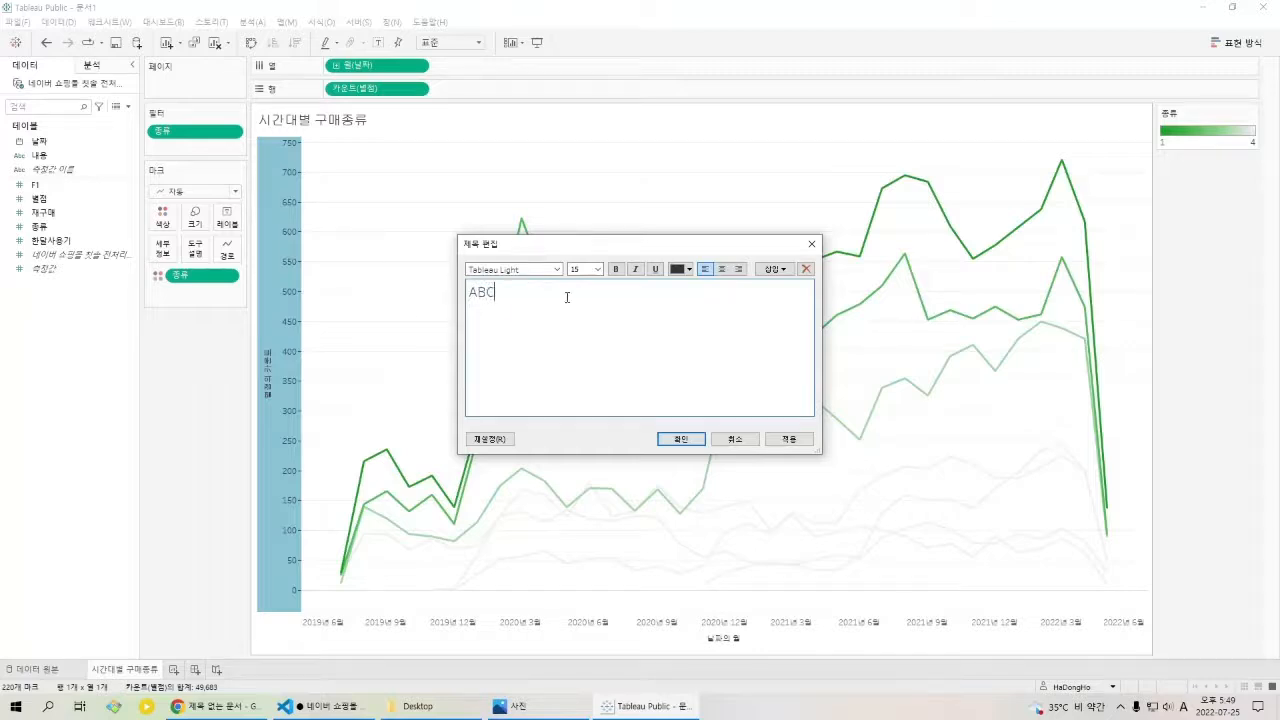
type("C")
left_click(789, 439)
left_click(681, 439)
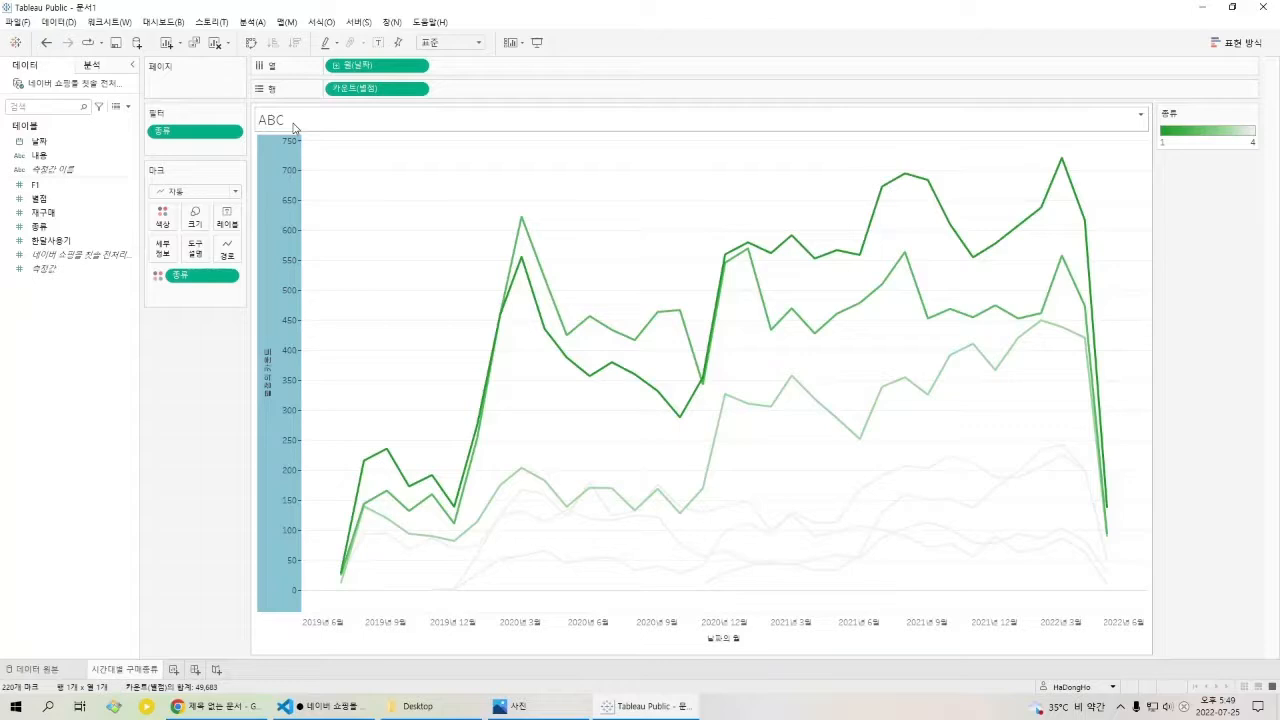
key("ctrl+z")
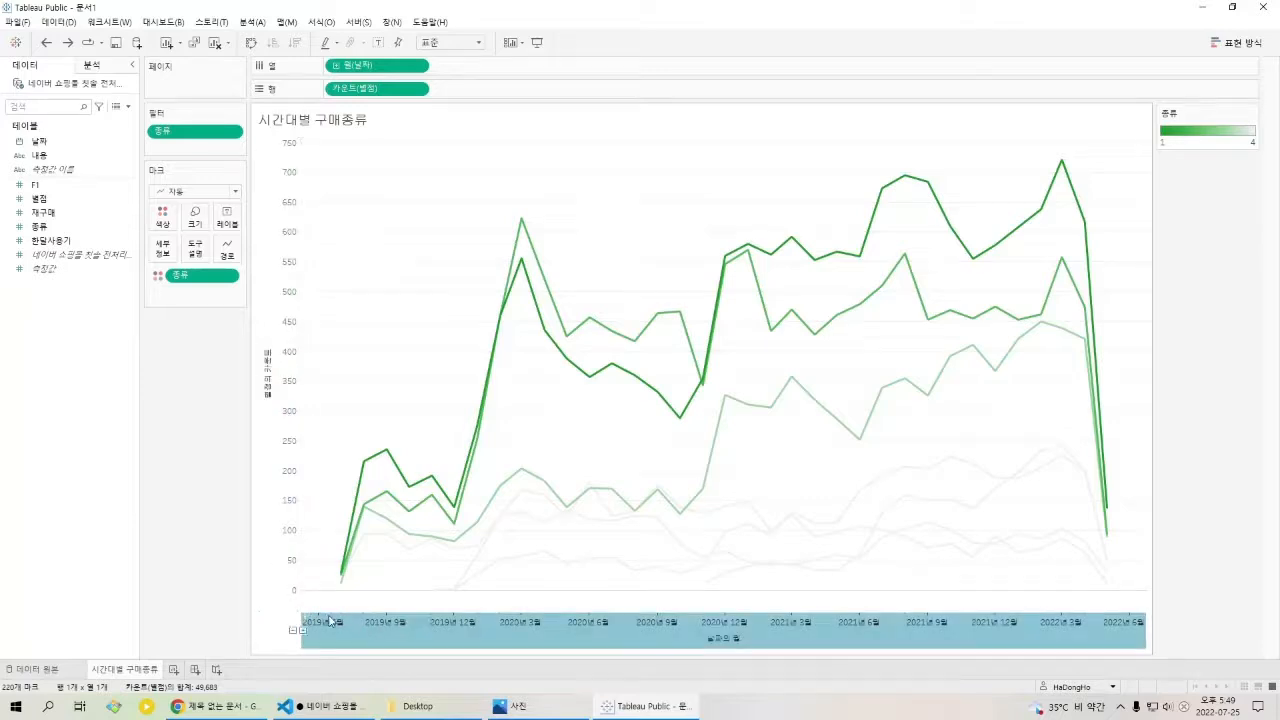
Try hiding the header (머리글 표시) of the 날짜의 월 axis, and undo it.
right_click(734, 643)
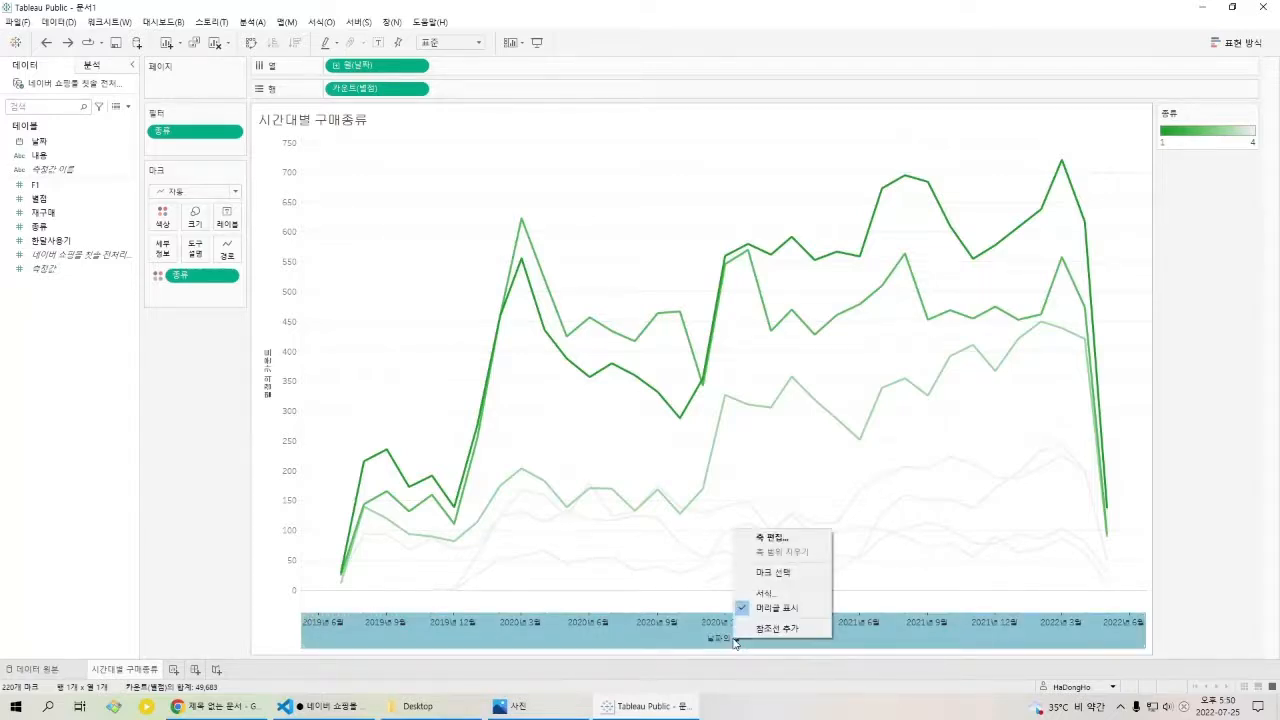
left_click(779, 608)
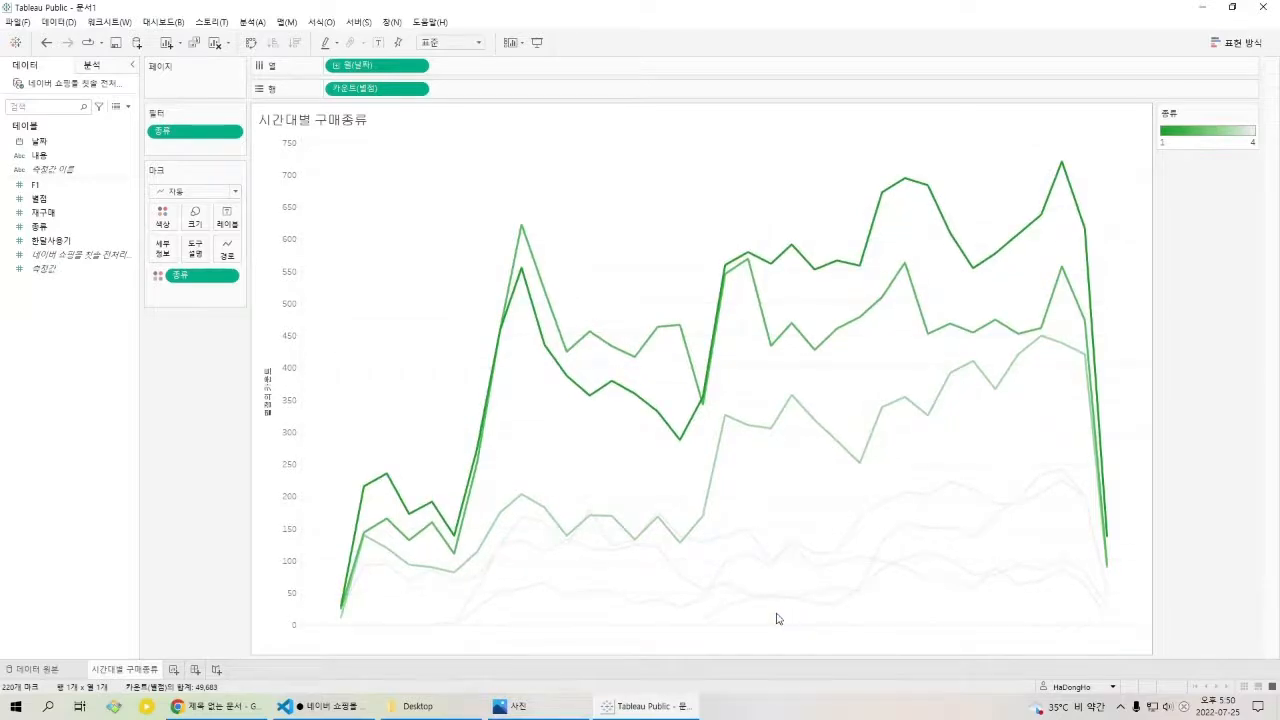
key("ctrl+z")
Clear the title of the 날짜의 월 axis and hide the header of the 별점의 카운트 axis.
right_click(724, 632)
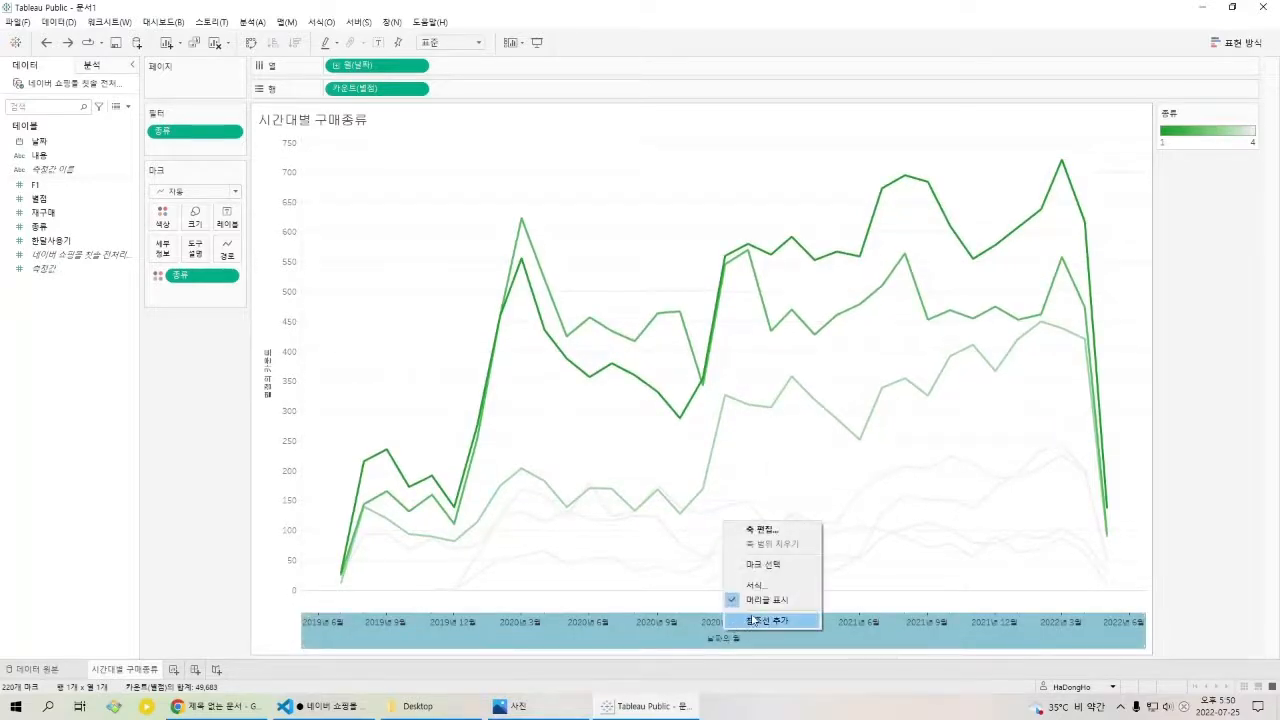
left_click(795, 533)
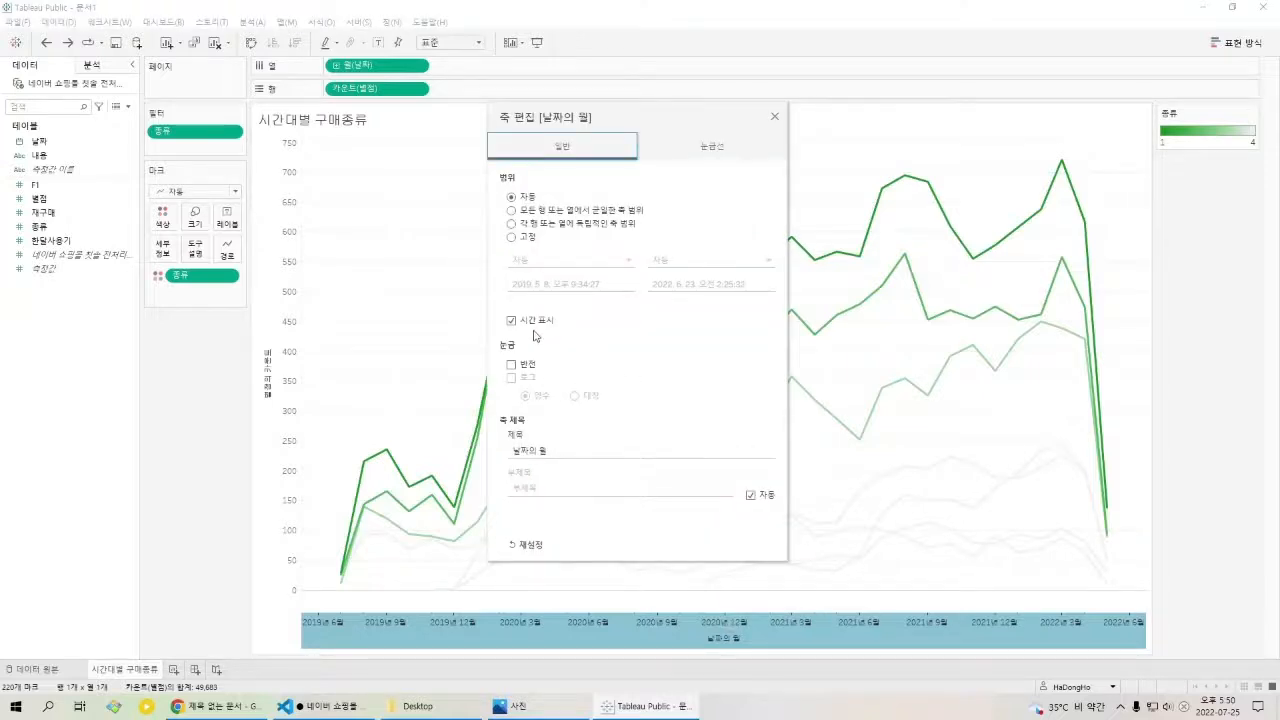
left_click(583, 454)
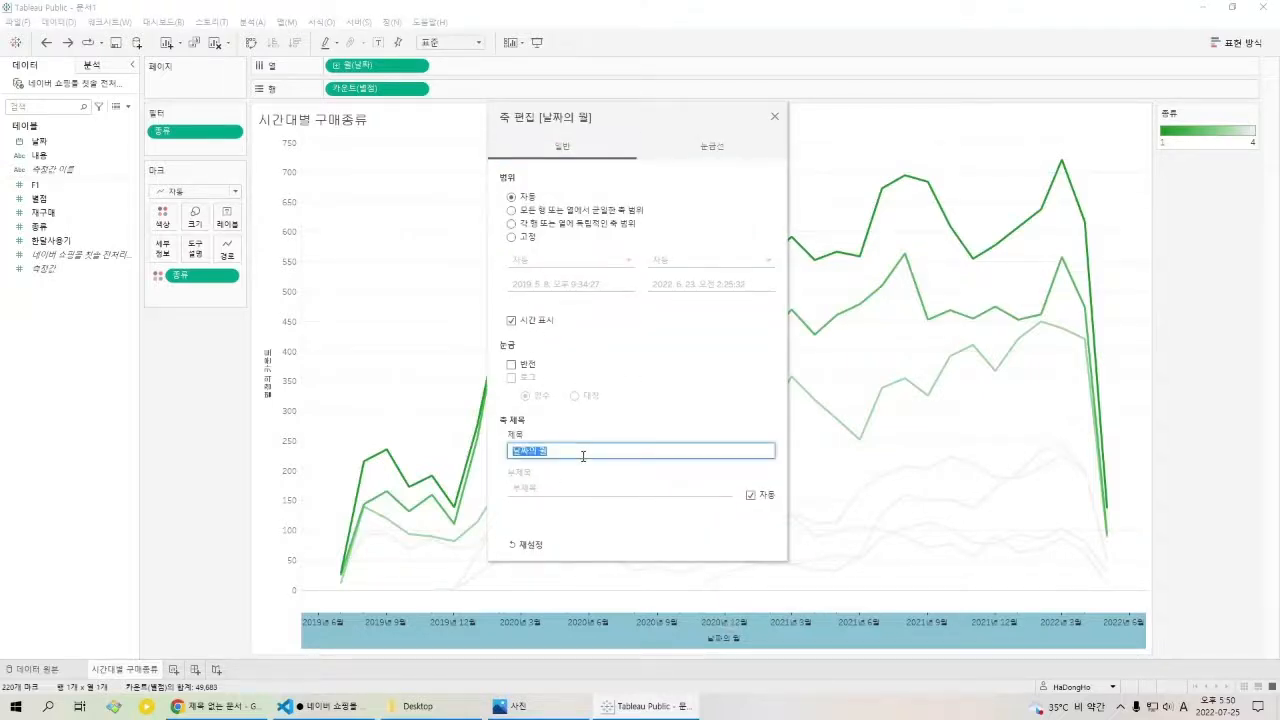
key("BackSpace")
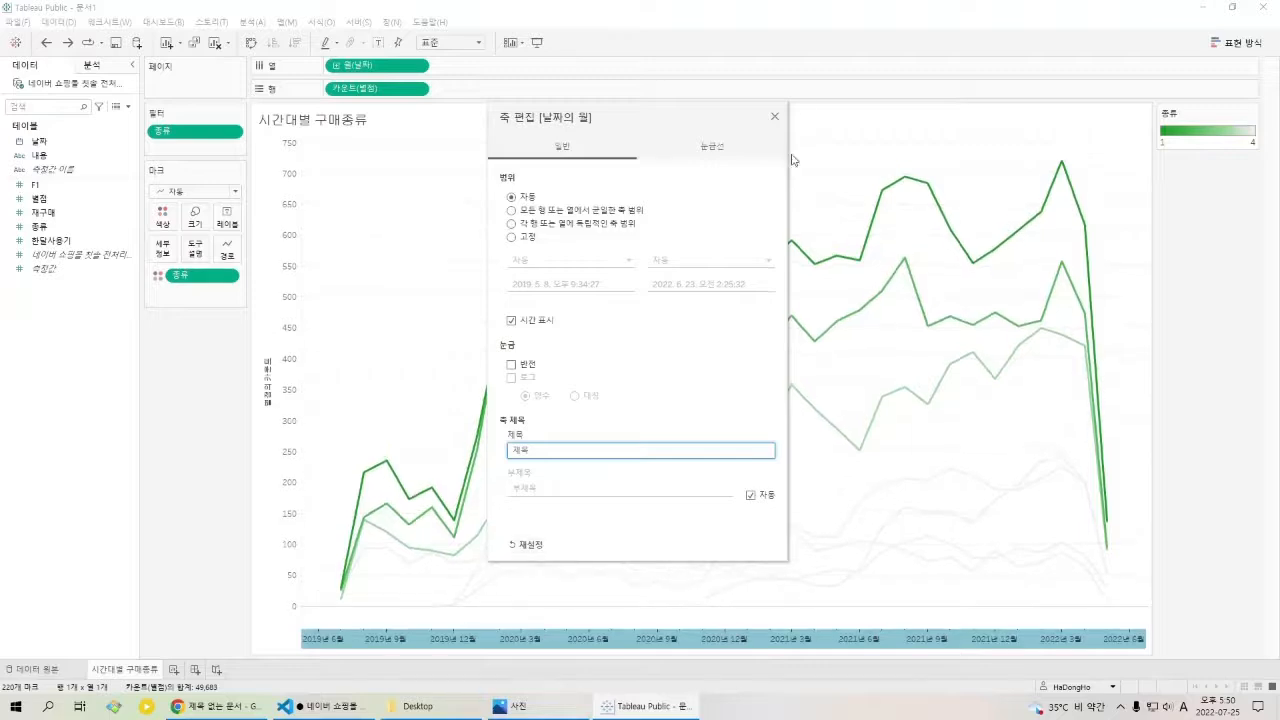
left_click(774, 116)
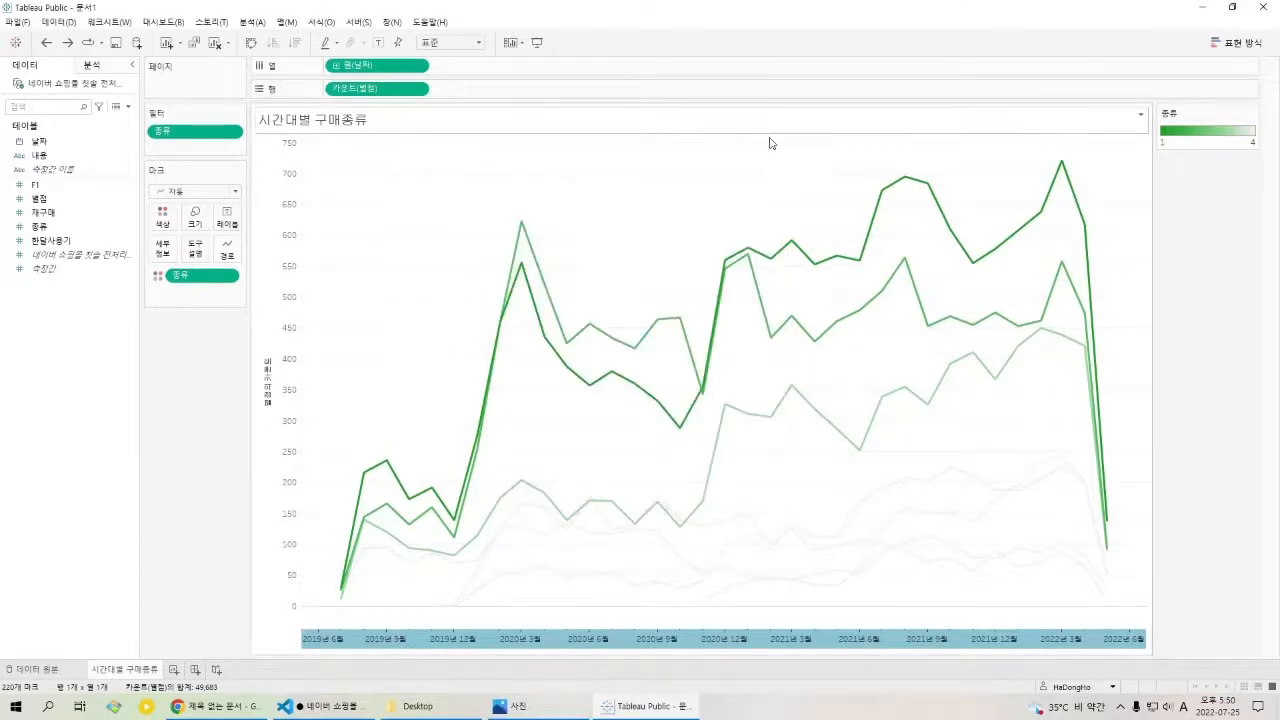
left_click(890, 616)
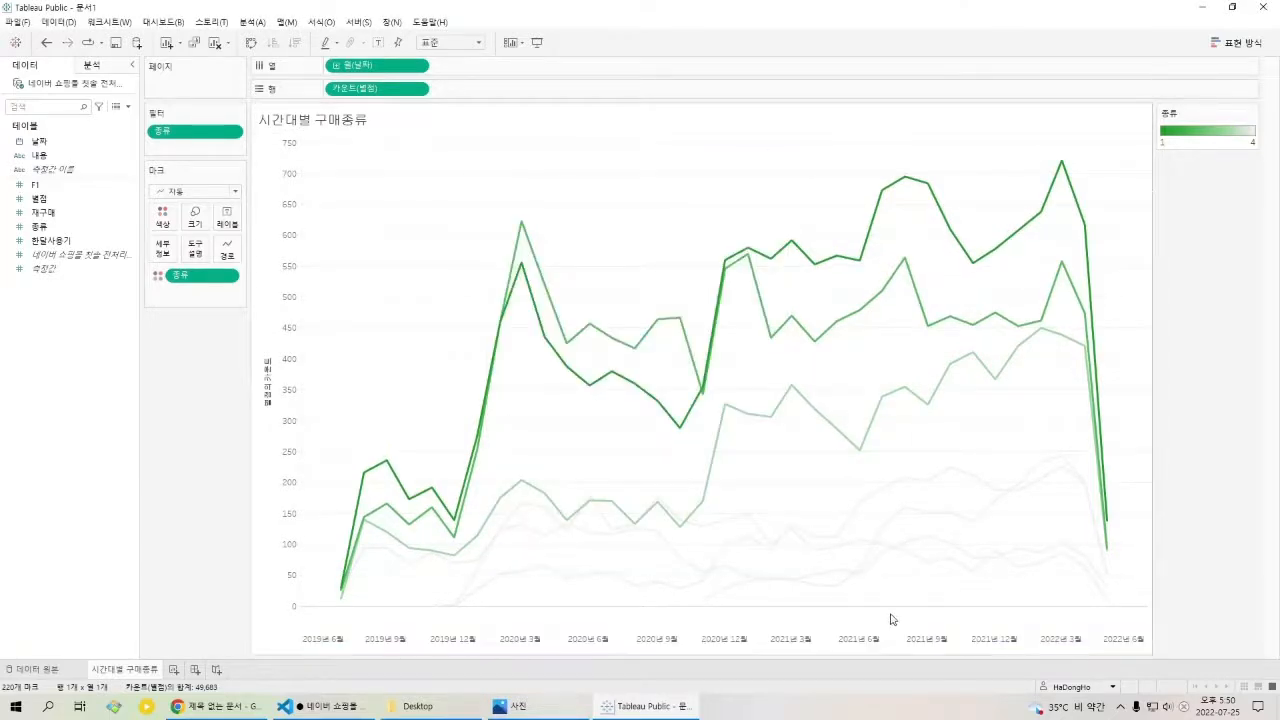
right_click(288, 312)
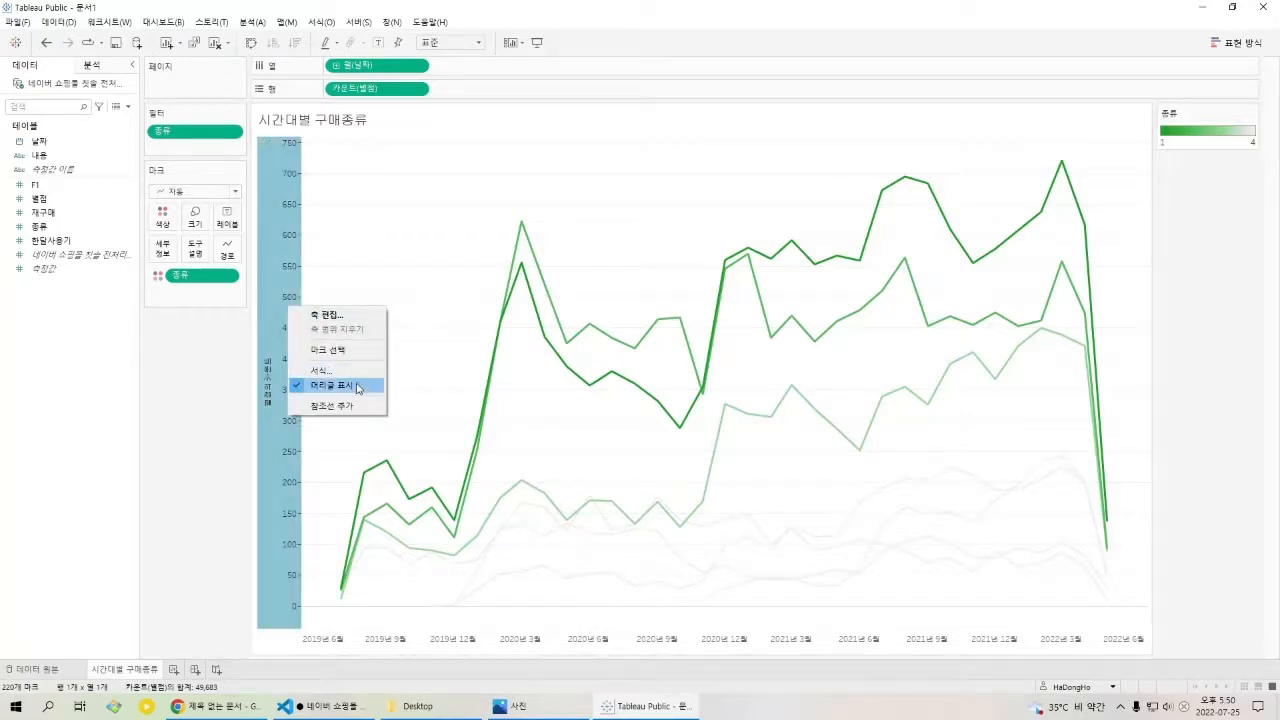
left_click(358, 386)
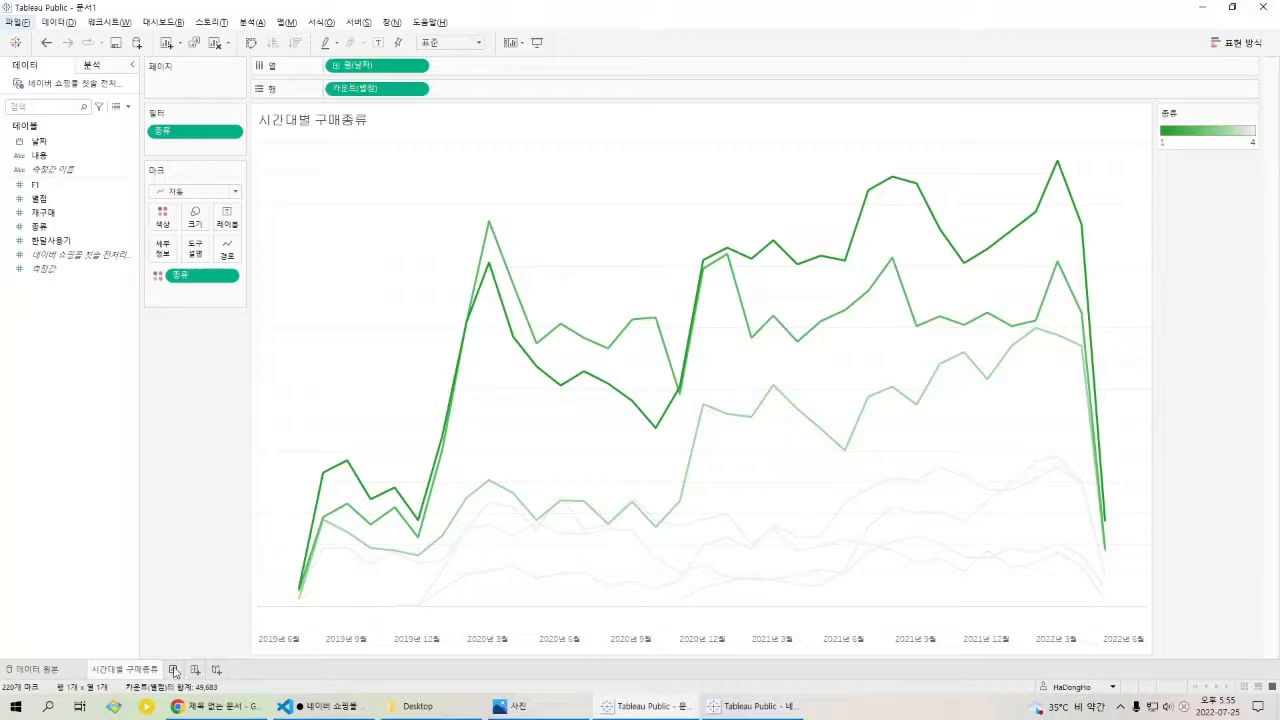
Add a new blank worksheet and switch to the 네이버 스마트스토어 칫솔 크롤링 workbook window.
left_click(174, 670)
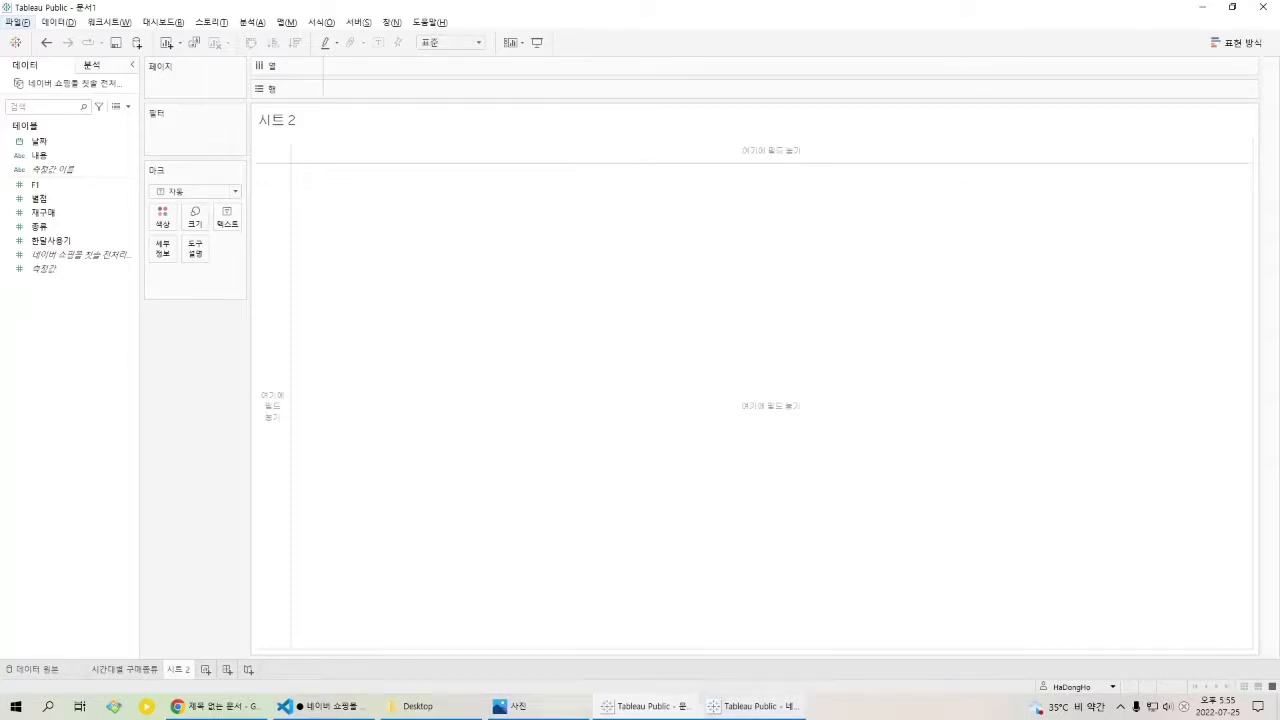
left_click(752, 706)
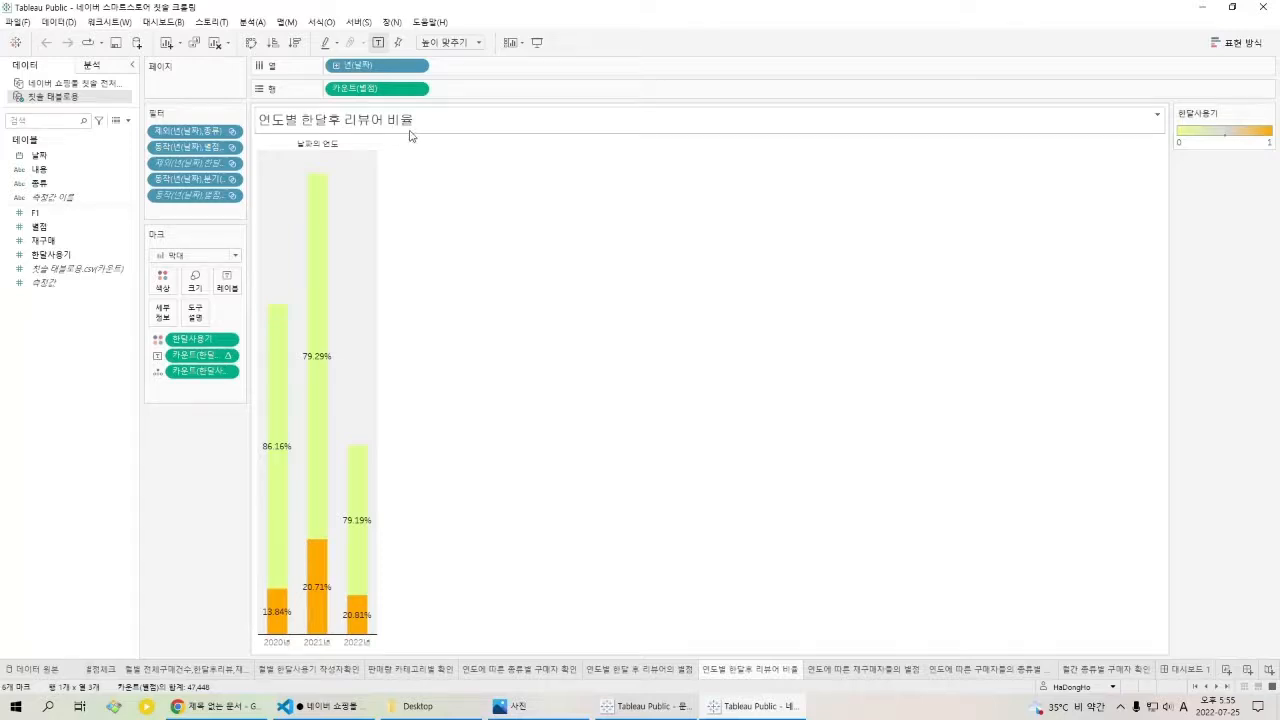
In the 문서1 workbook's 시트 2, place 날짜 by year in columns and 별점 in rows, aggregated as 카운트.
left_click(645, 706)
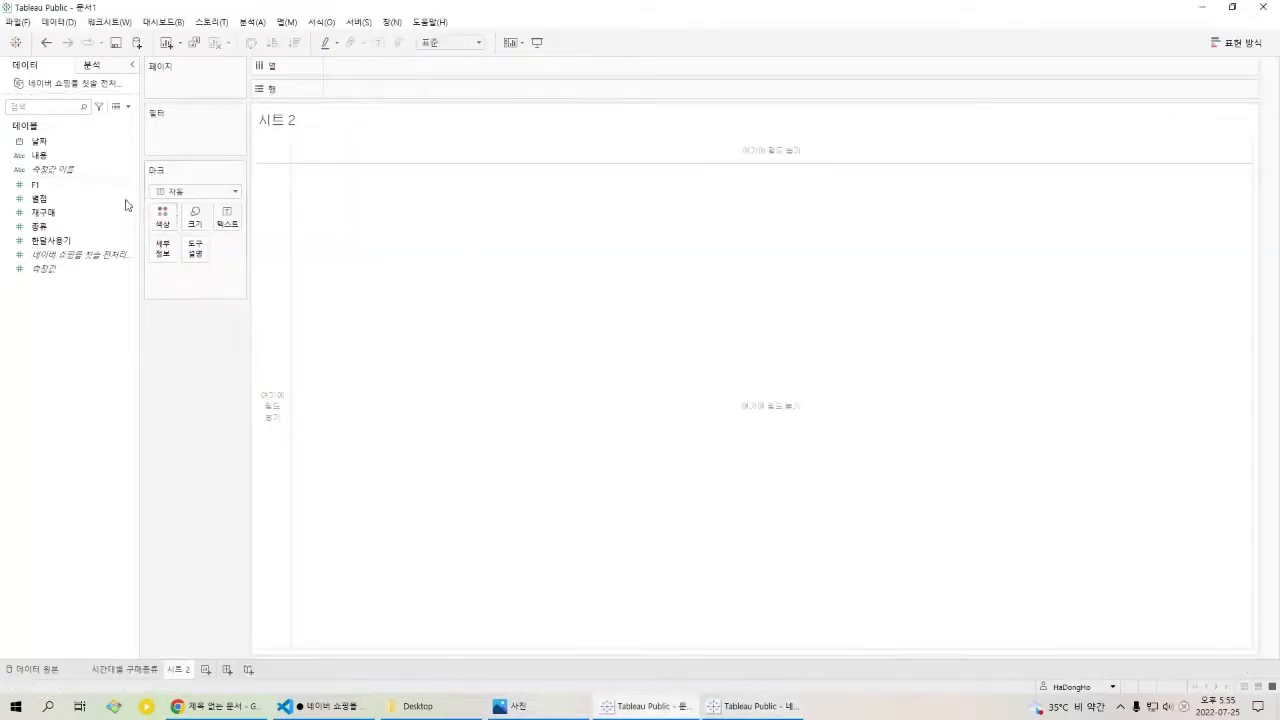
double_click(66, 143)
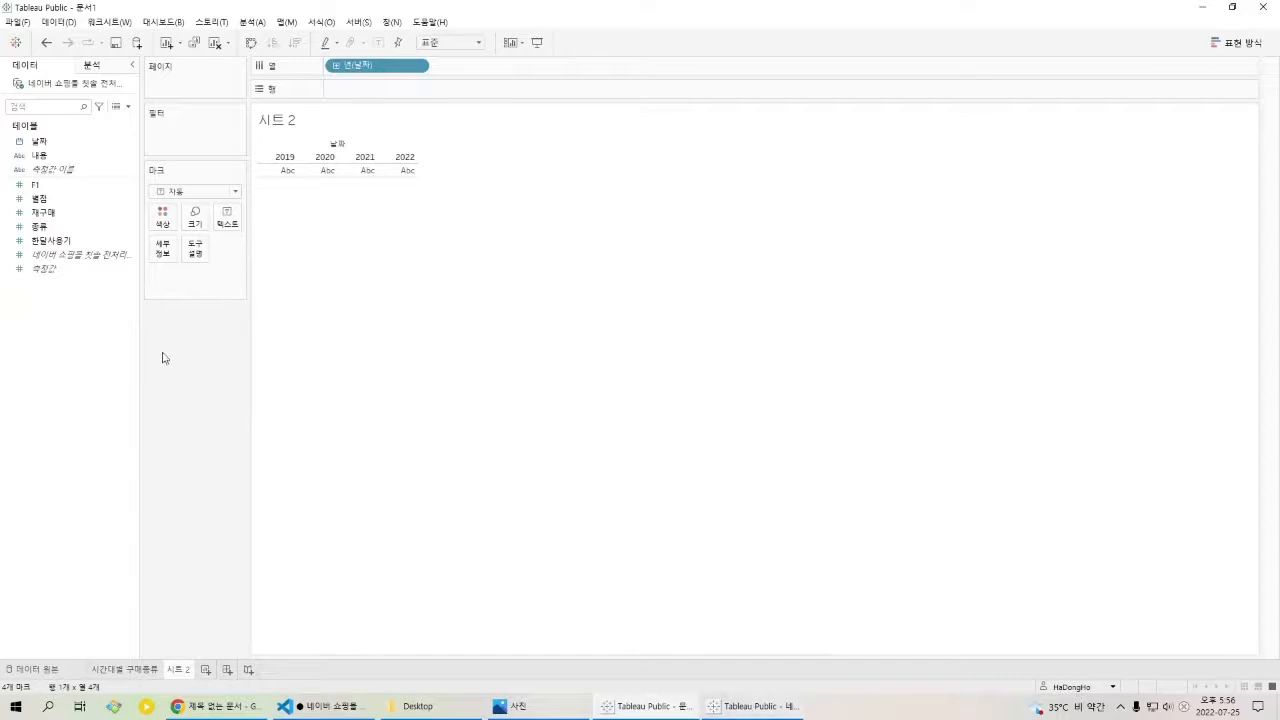
double_click(56, 202)
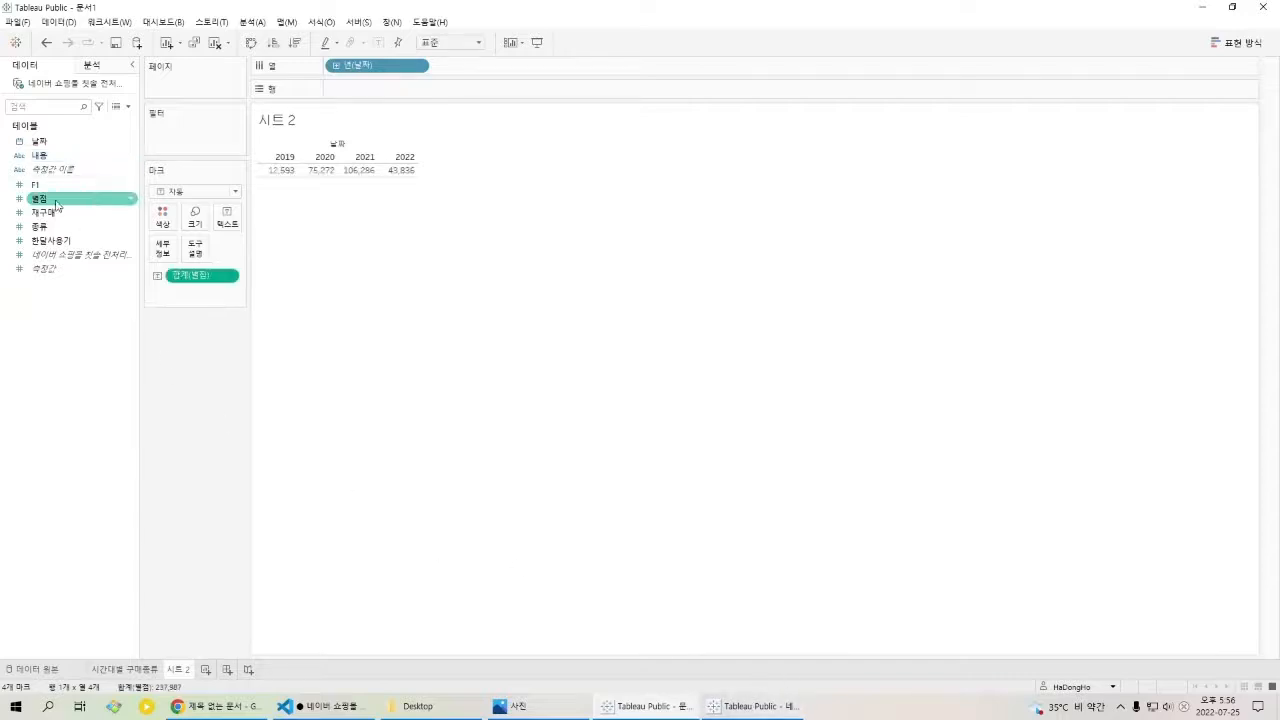
left_click_drag(205, 275, 411, 97)
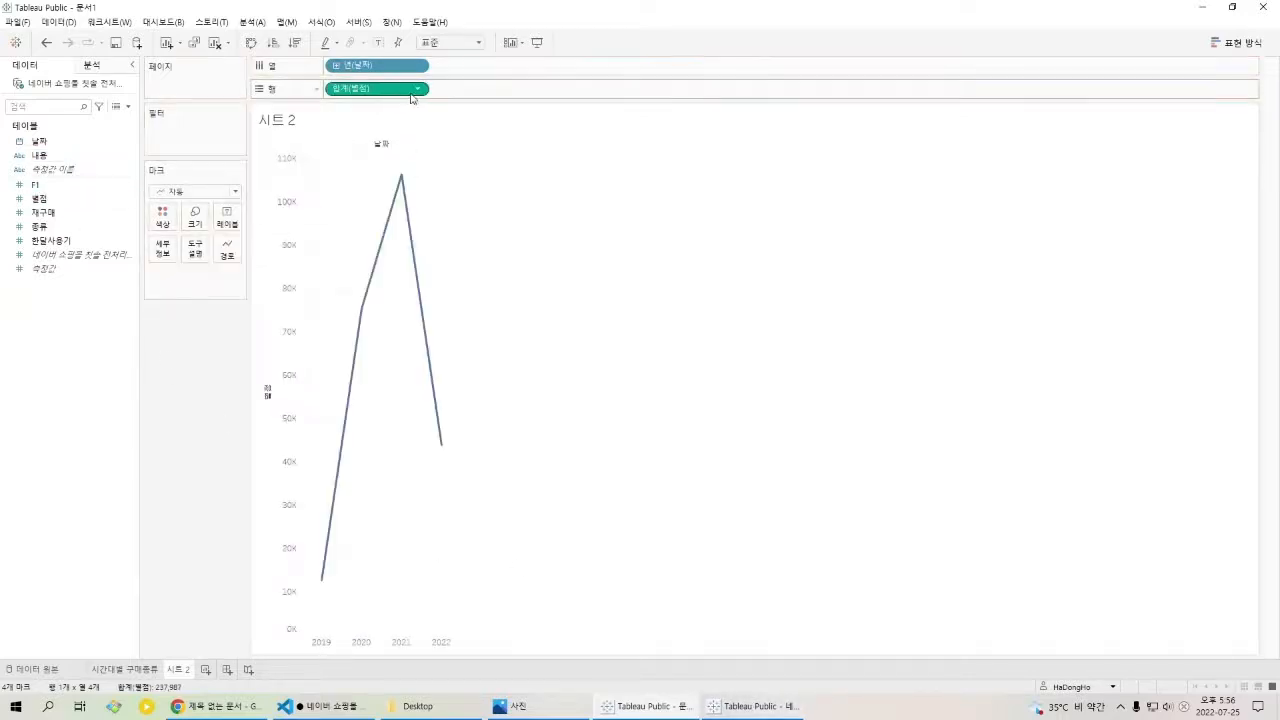
left_click(418, 89)
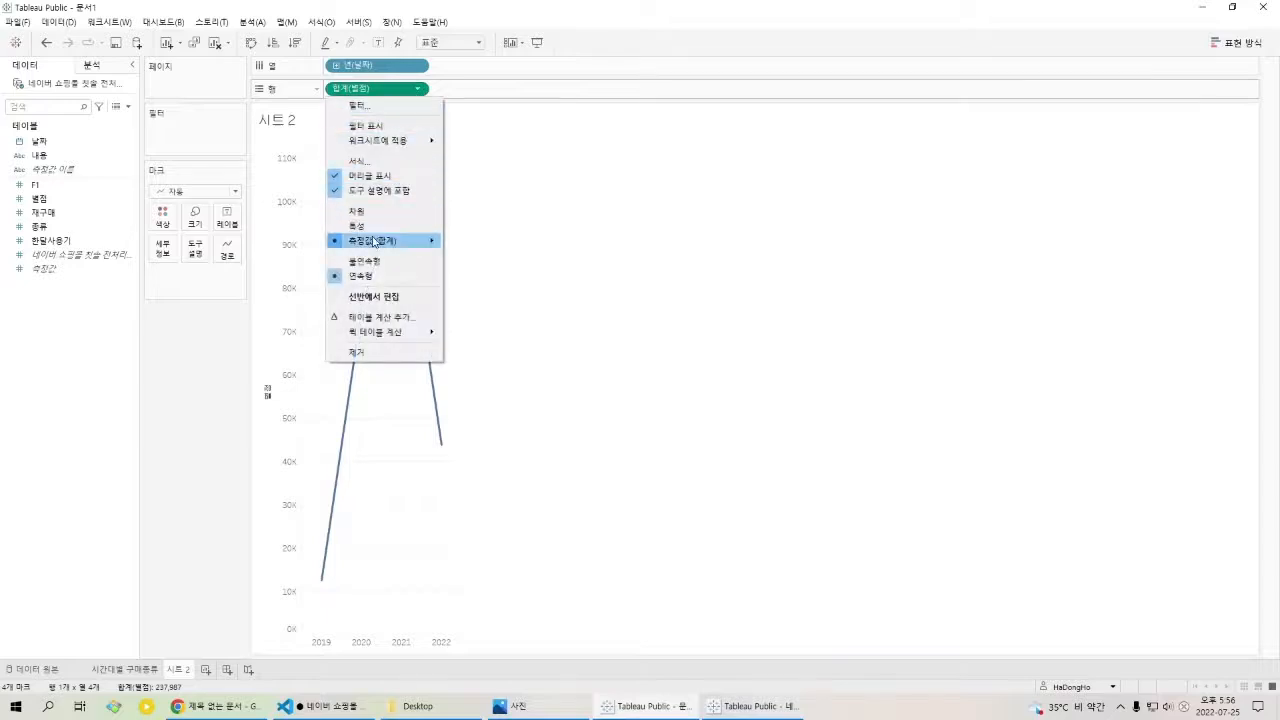
mouse_move(373, 241)
left_click(508, 285)
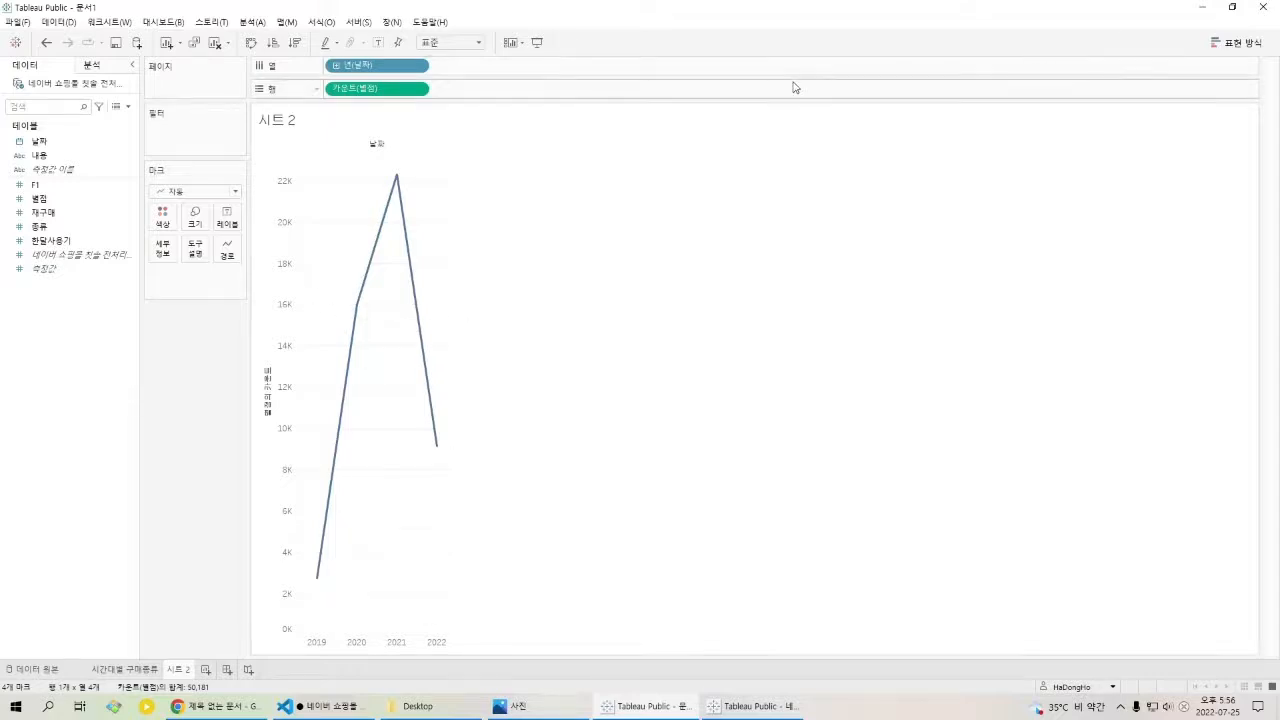
Check the available 표현 방식 chart types for the reference sheet 연도별 한달후 리뷰어 비율, and return to the 문서1 workbook.
left_click(782, 708)
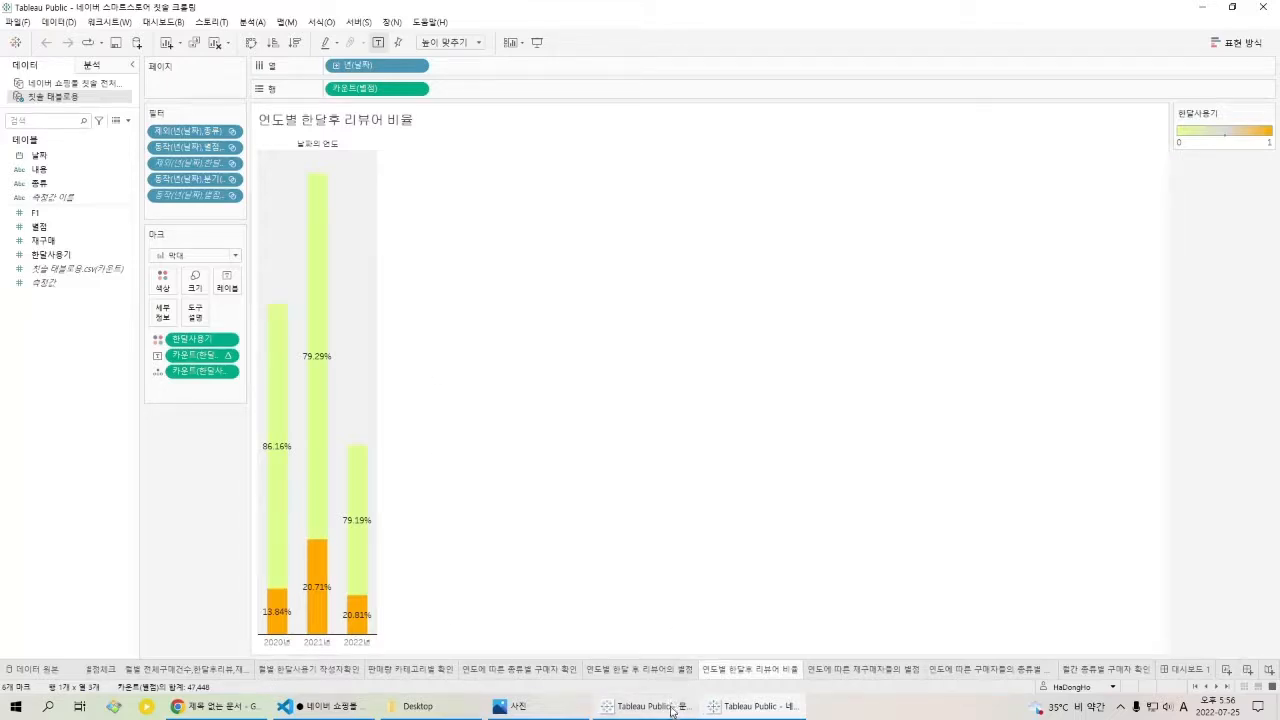
left_click(1250, 45)
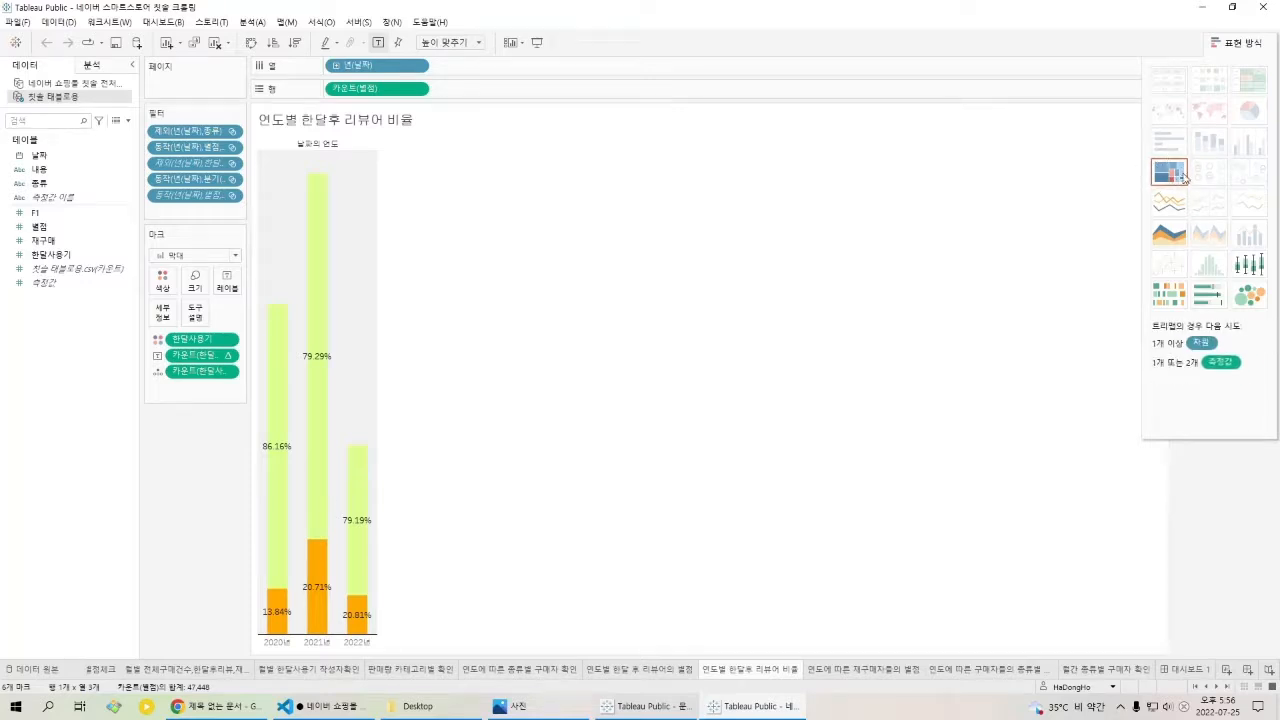
left_click(1244, 52)
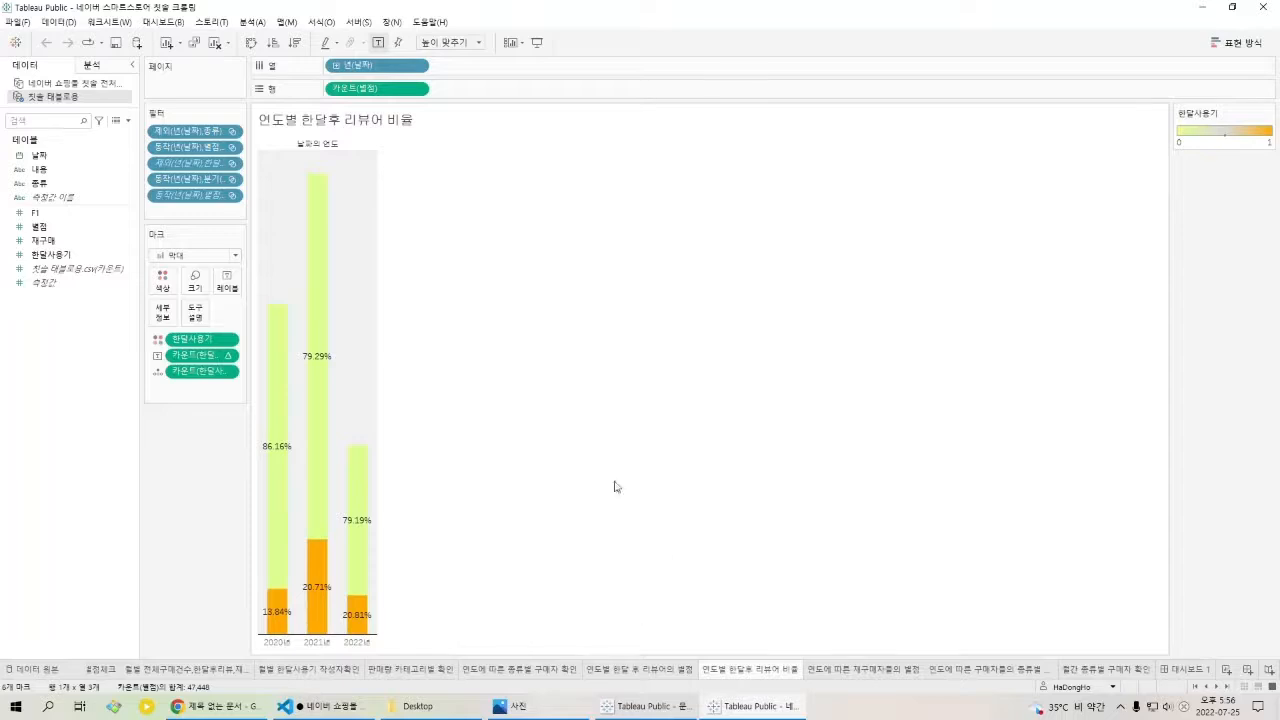
left_click(632, 712)
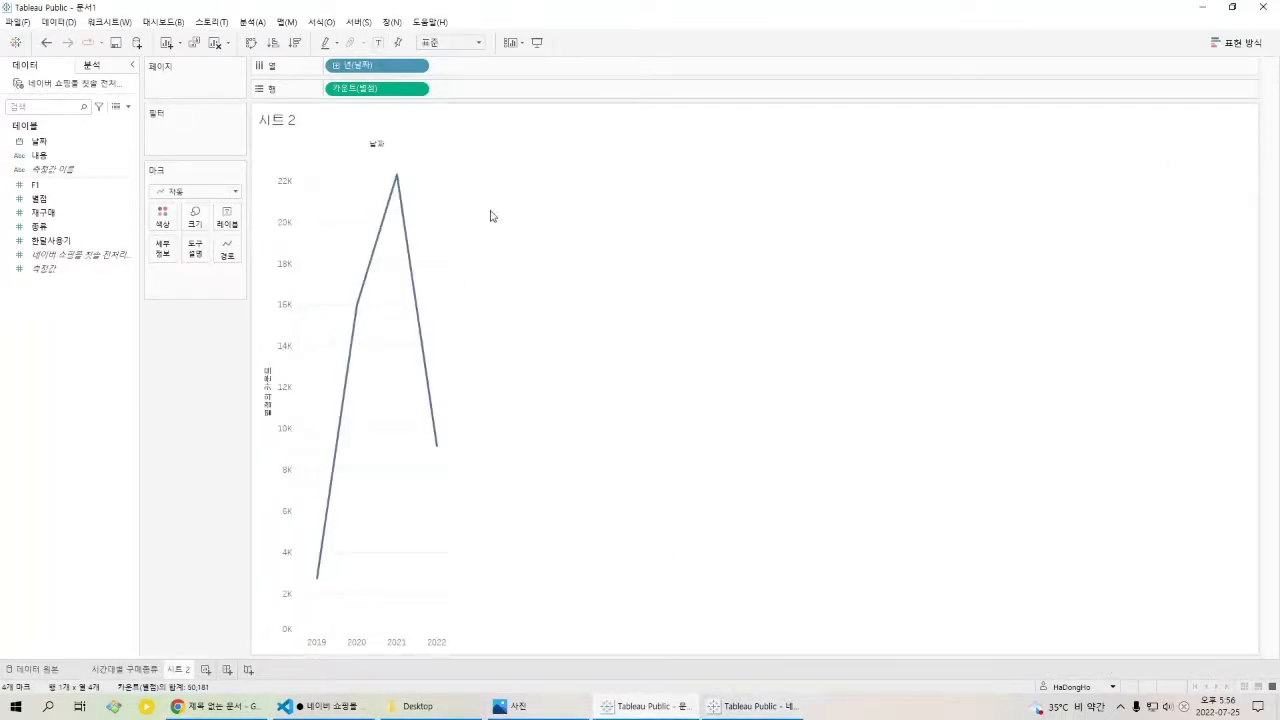
Color the 시트 2 lines by 한달사용기, converted from a sum to a dimension (차원).
left_click_drag(47, 244, 162, 238)
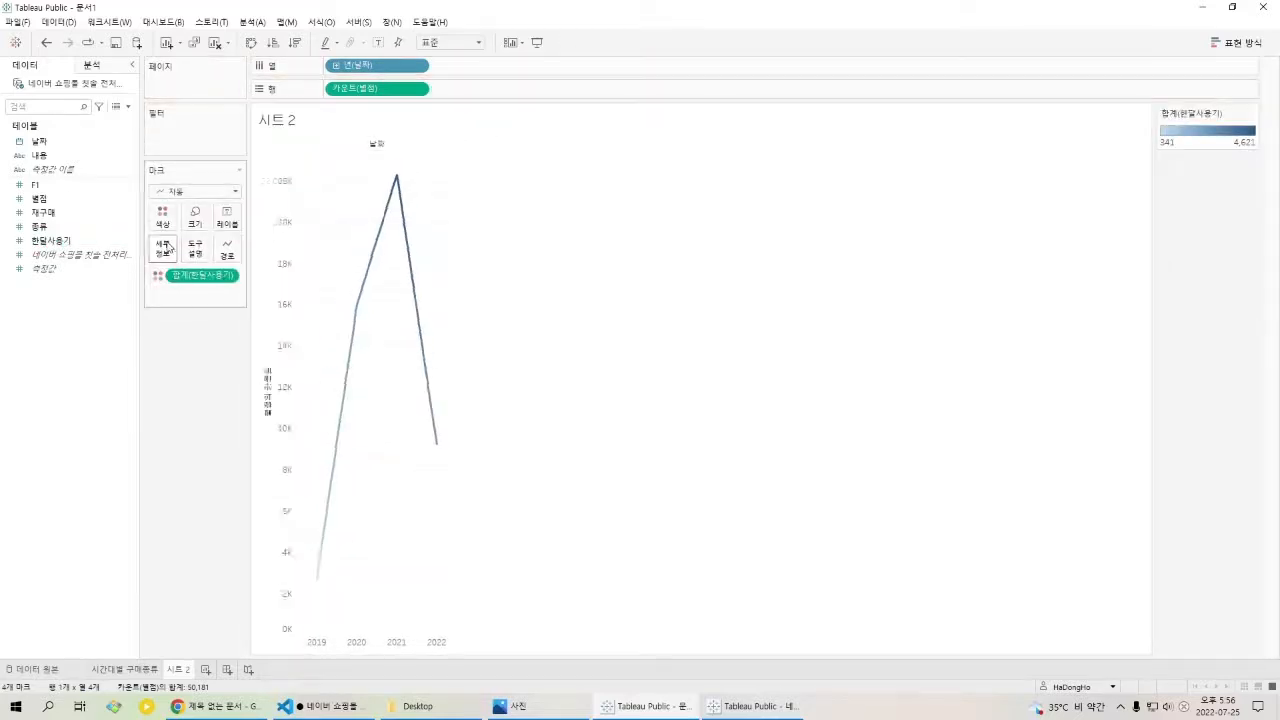
left_click(229, 277)
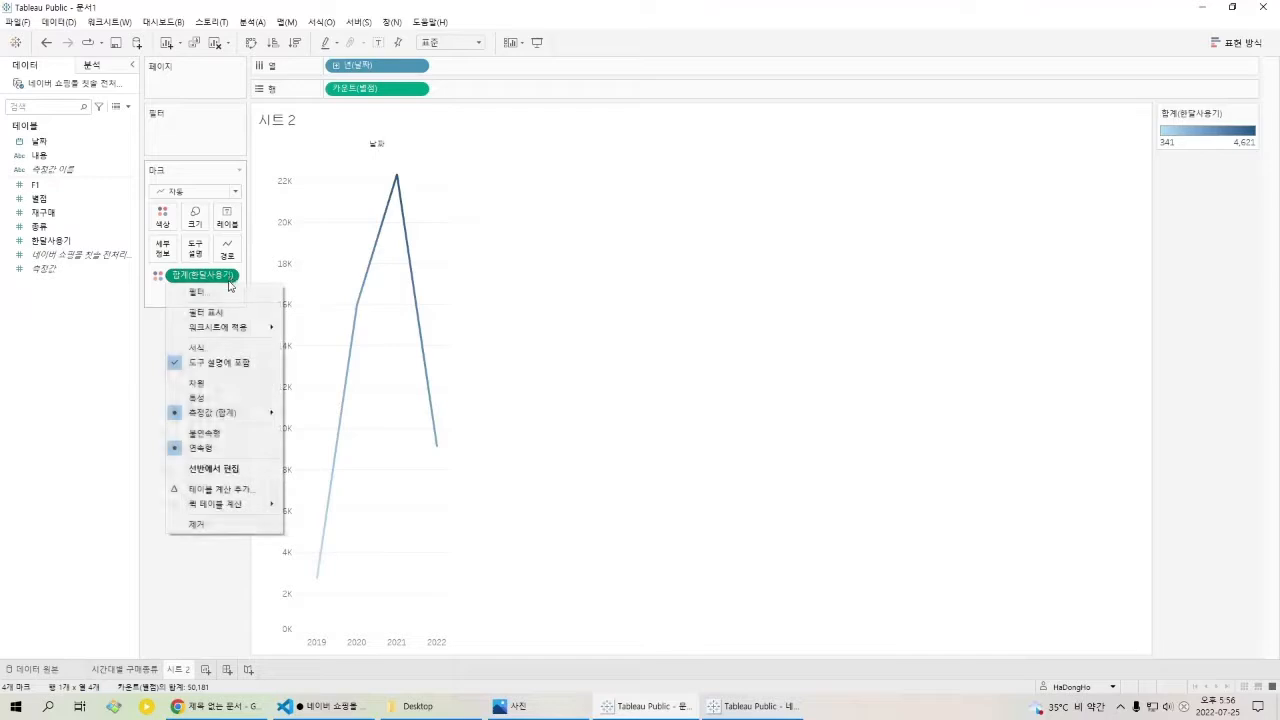
left_click(226, 384)
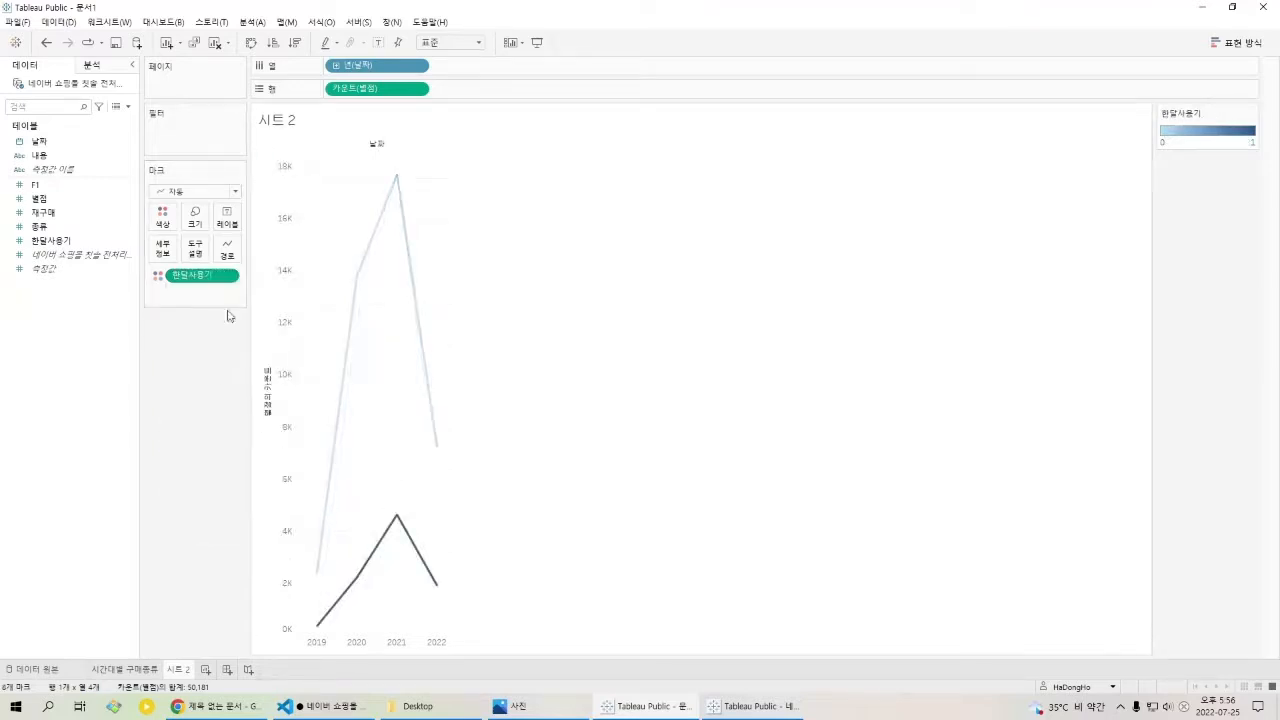
Examine how the 한달사용기 color, label and detail fields are set up in the reference sheet 연도별 한달후 리뷰어 비율, and return to 문서1.
left_click(754, 711)
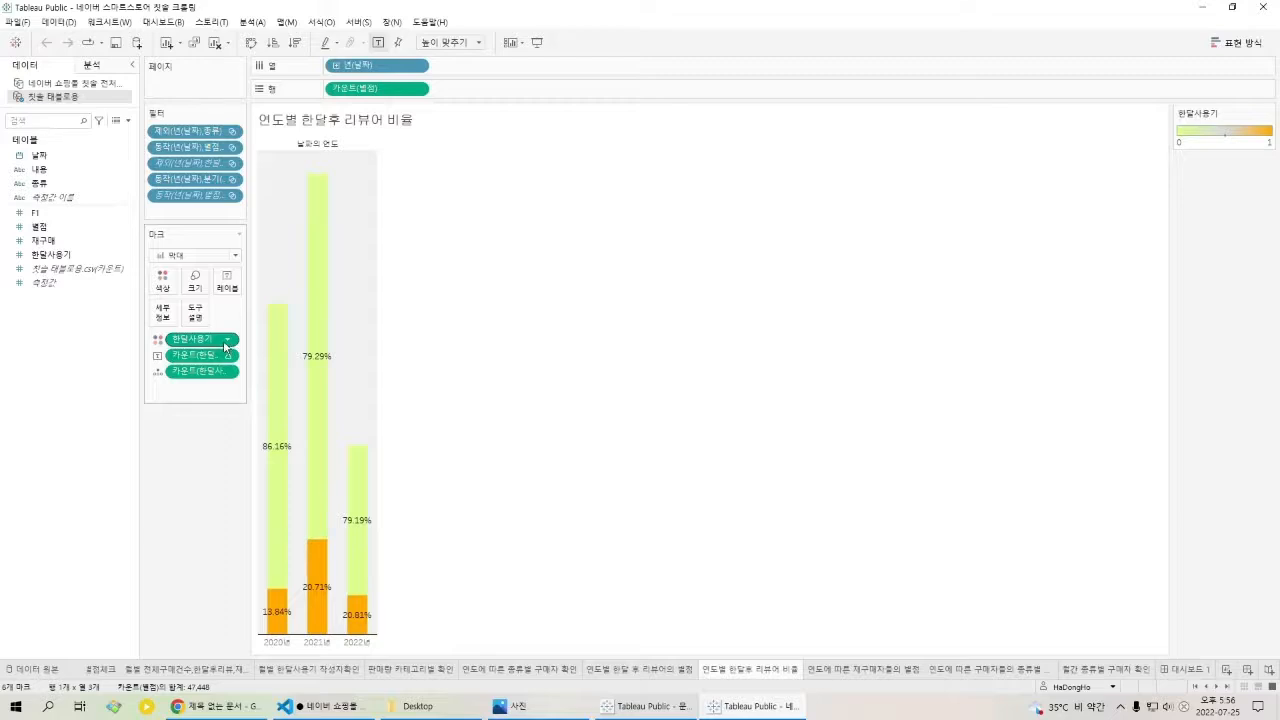
left_click(229, 341)
left_click(229, 342)
left_click(227, 356)
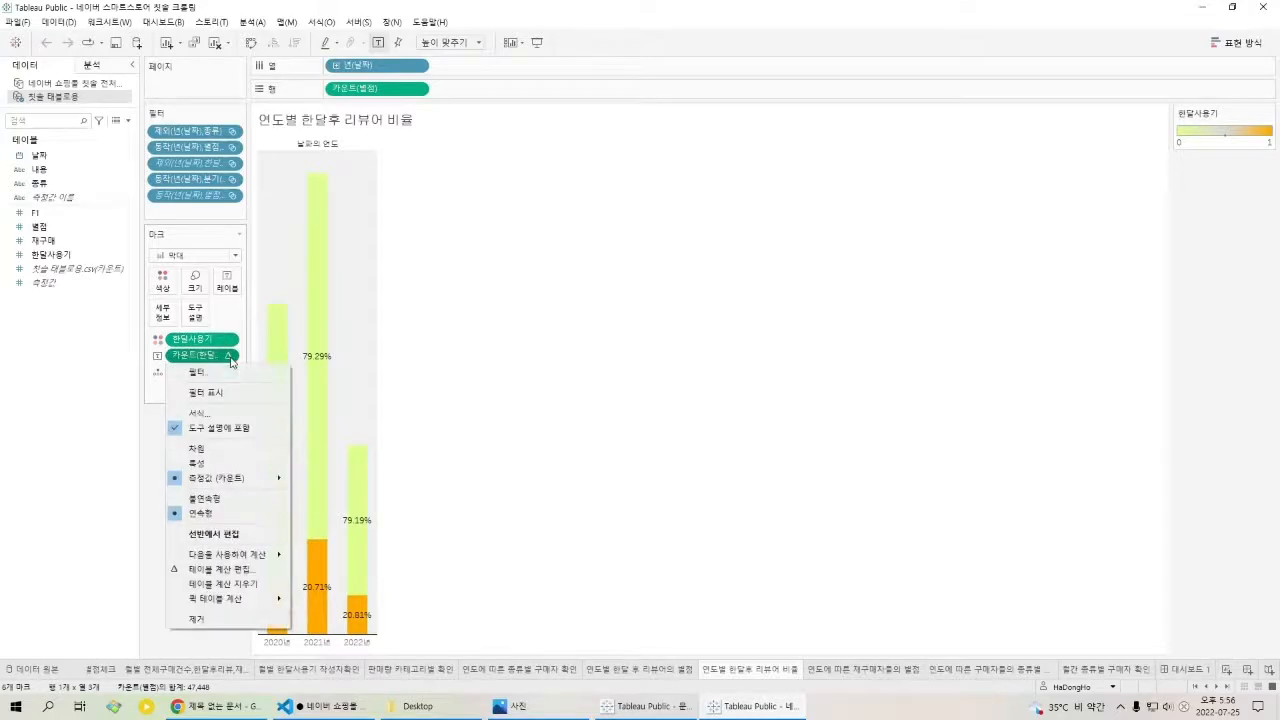
left_click(229, 357)
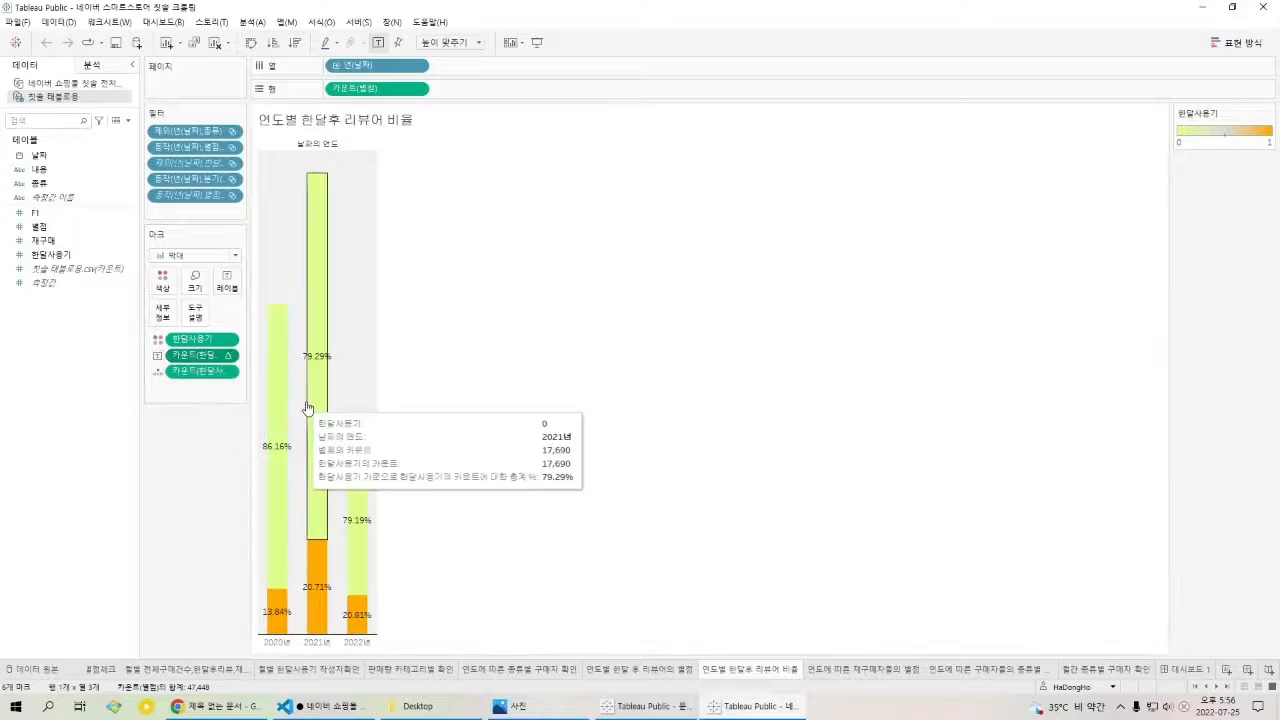
left_click(158, 372)
left_click(181, 517)
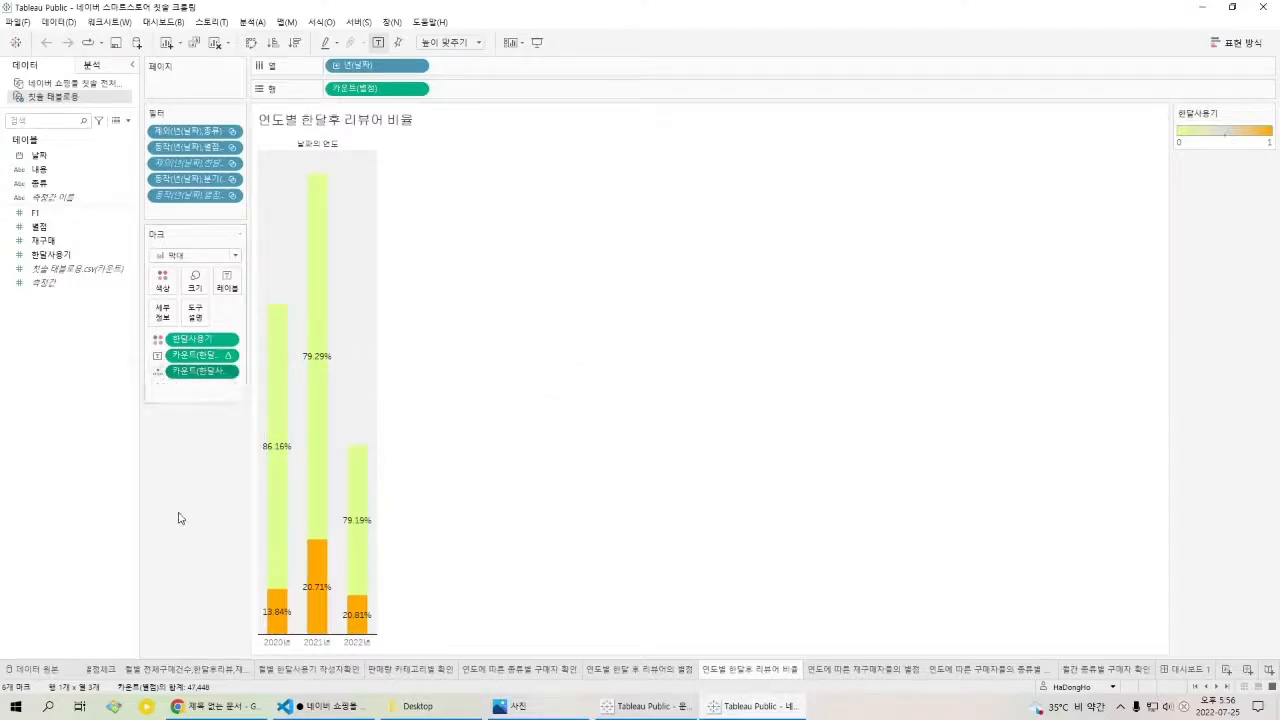
left_click(645, 706)
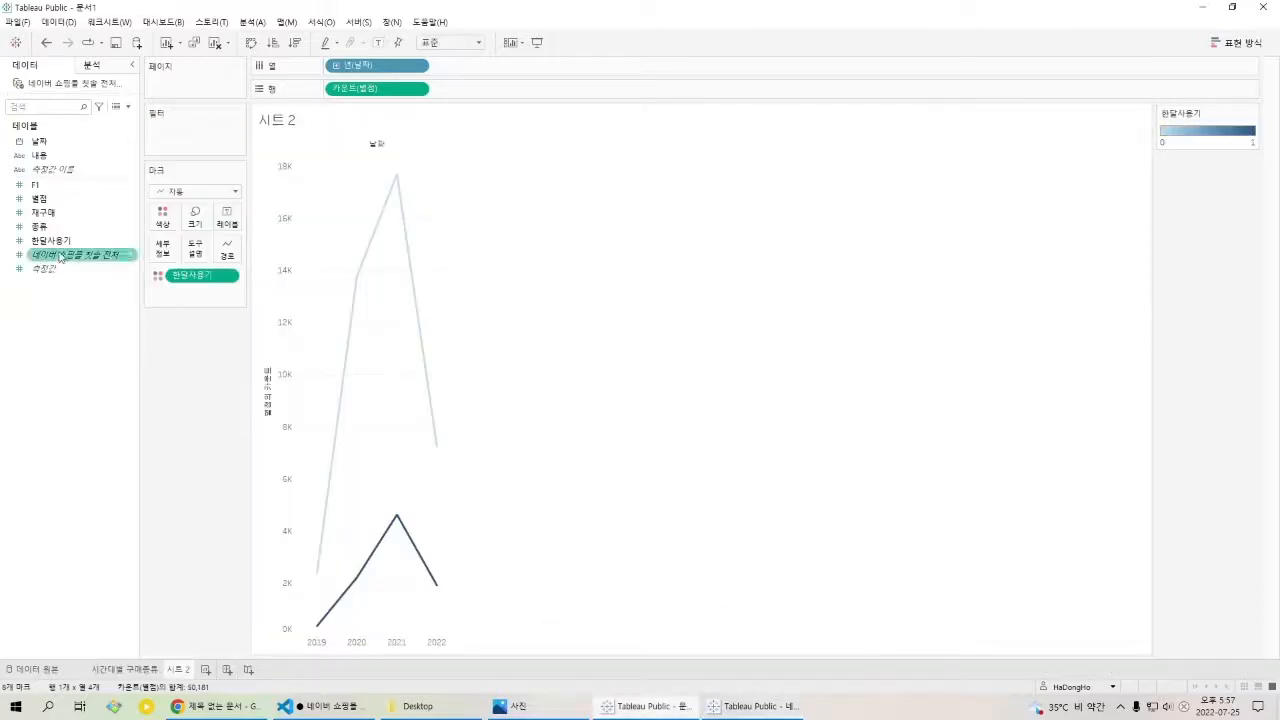
Add 한달사용기 to the marks' detail (세부 정보) and aggregate it as 카운트.
left_click_drag(82, 239, 162, 248)
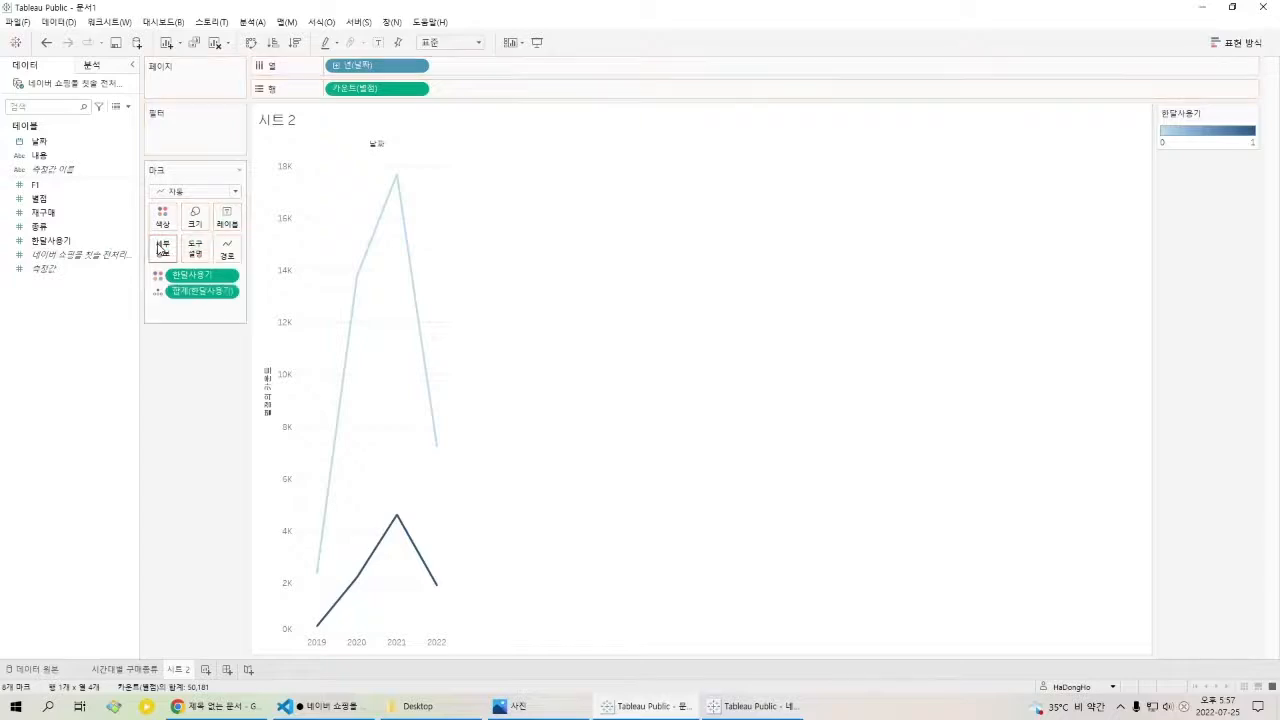
left_click(229, 291)
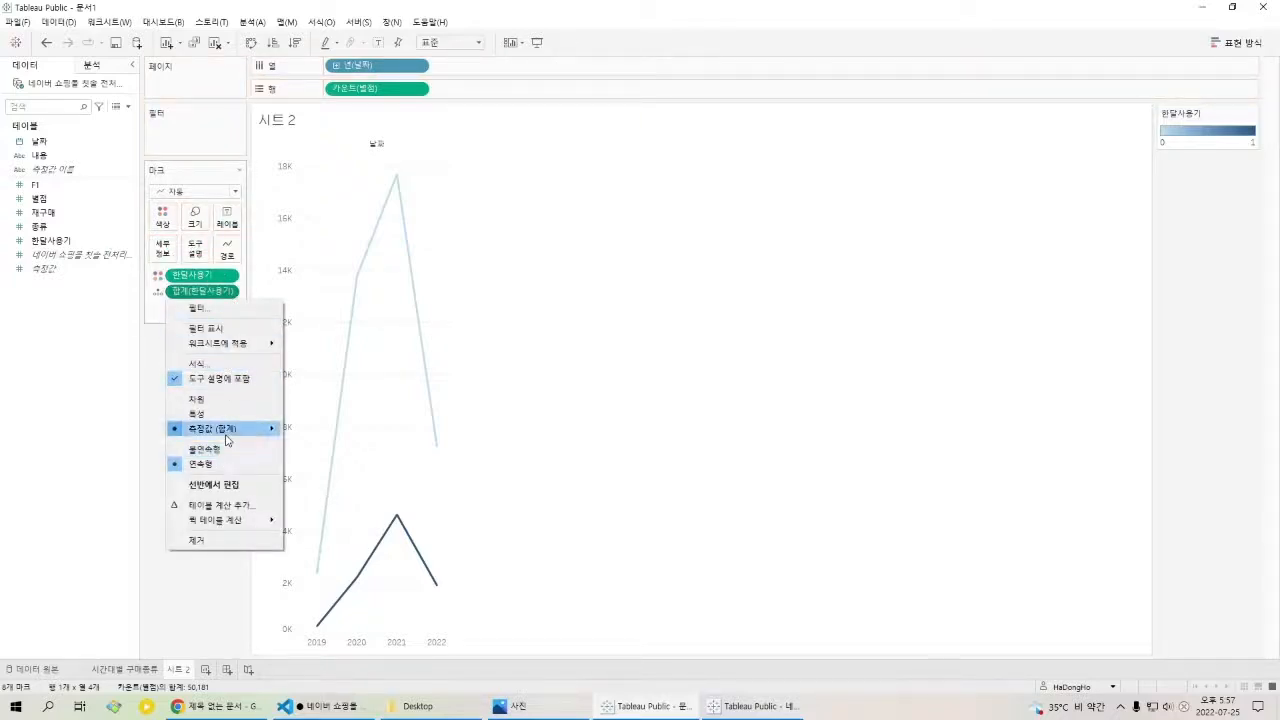
mouse_move(265, 429)
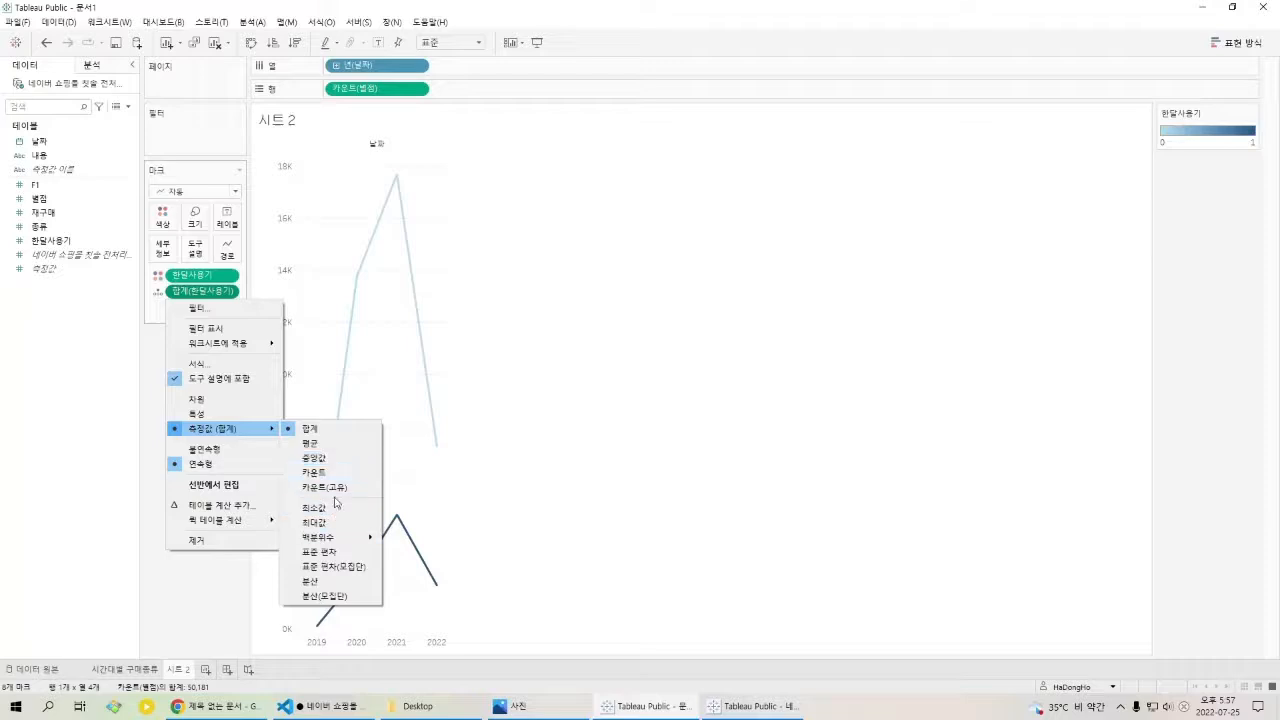
left_click(334, 476)
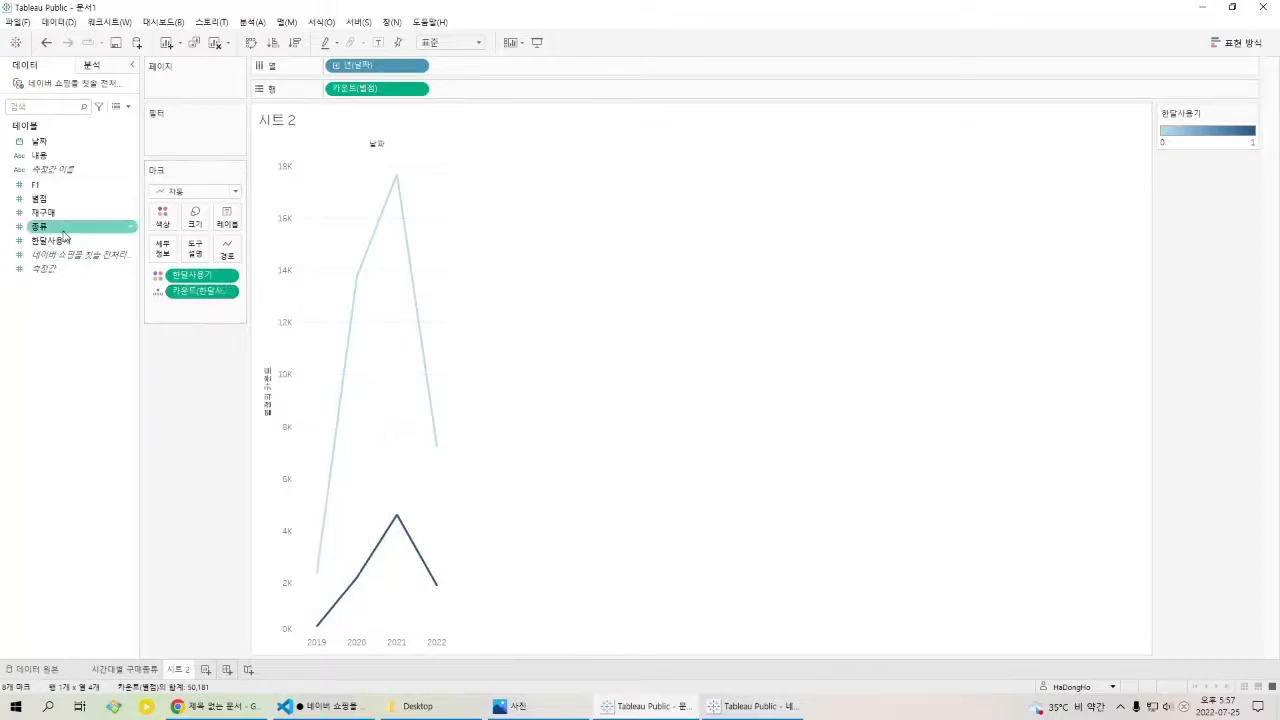
Change the mark type to 막대 and inspect the 2021 bar's segments.
left_click(234, 191)
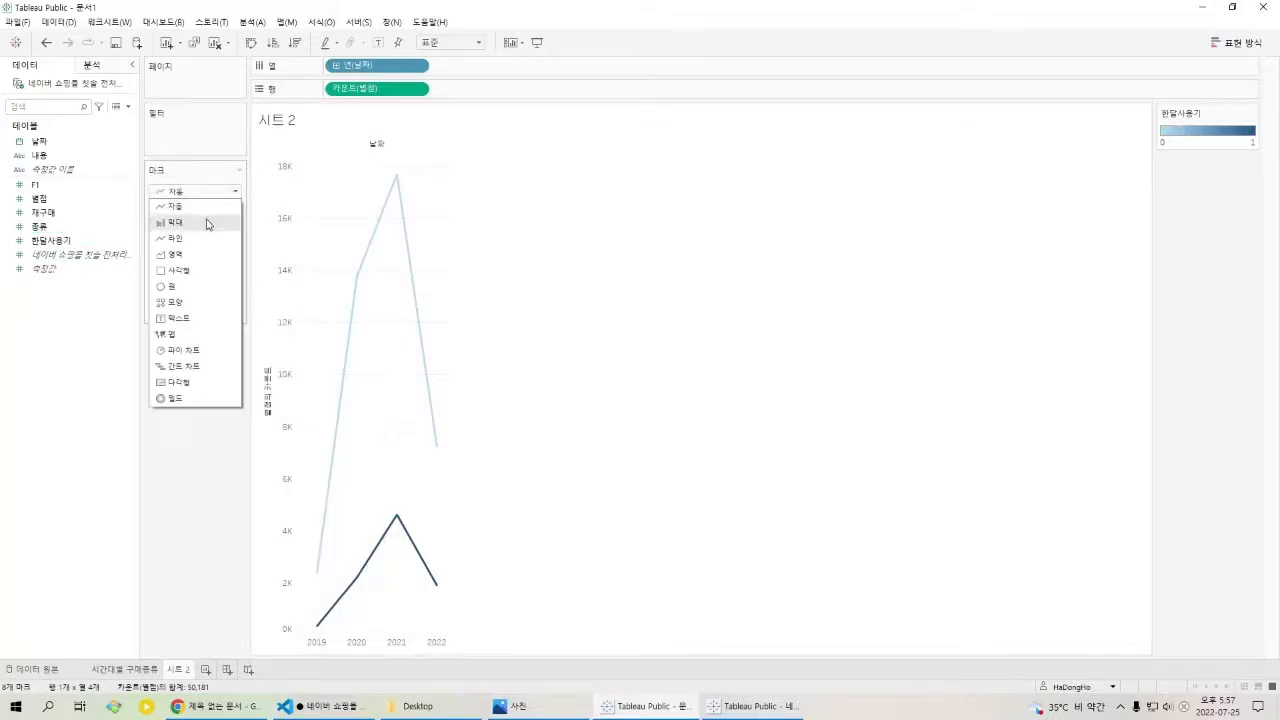
left_click(208, 223)
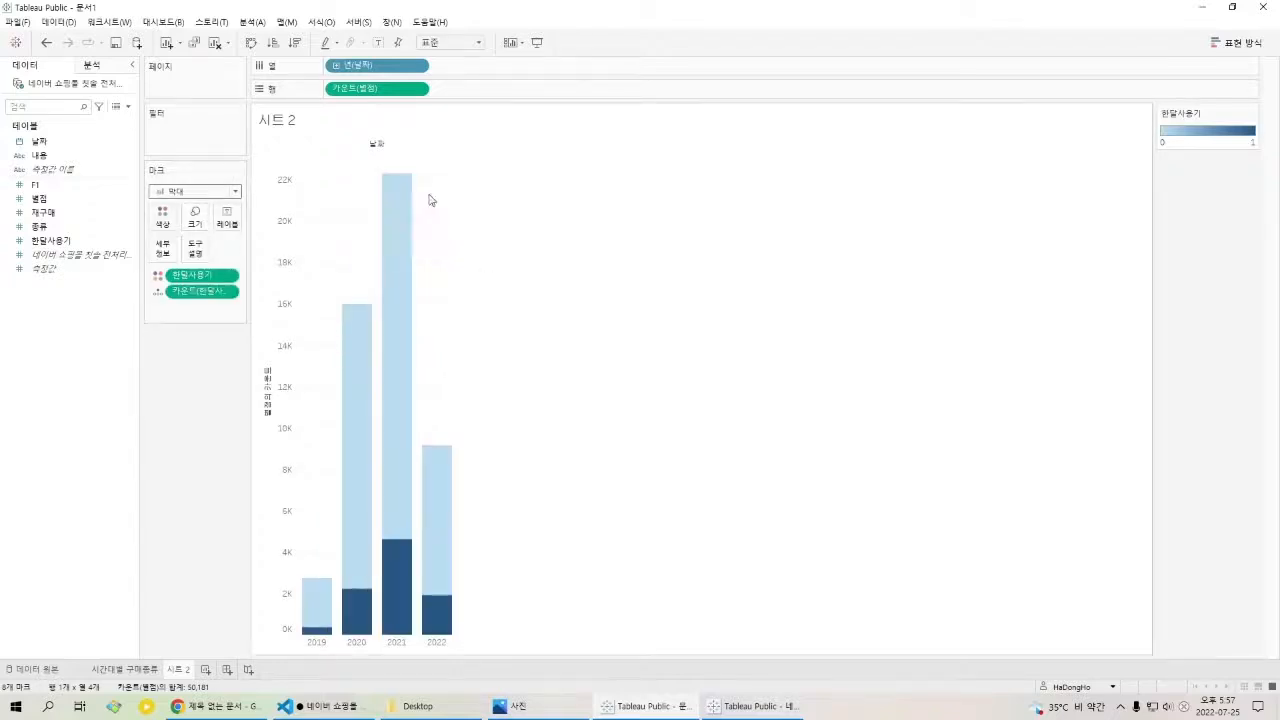
mouse_move(358, 623)
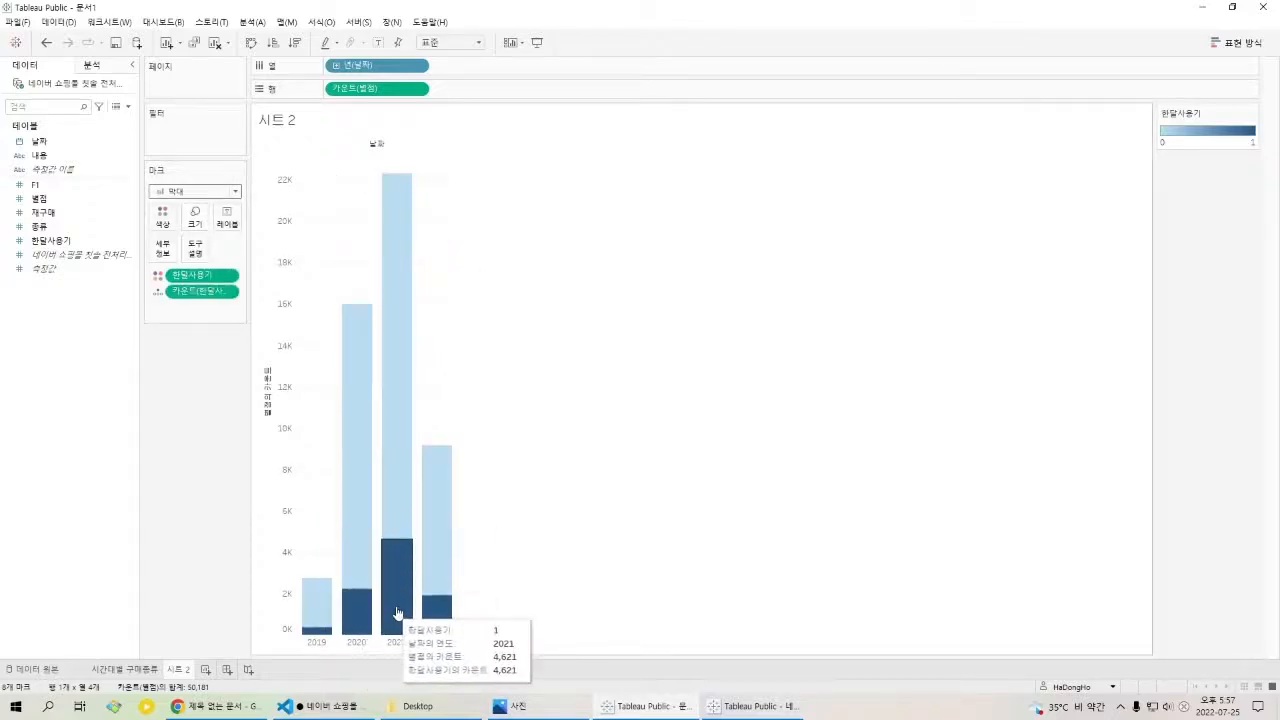
mouse_move(420, 487)
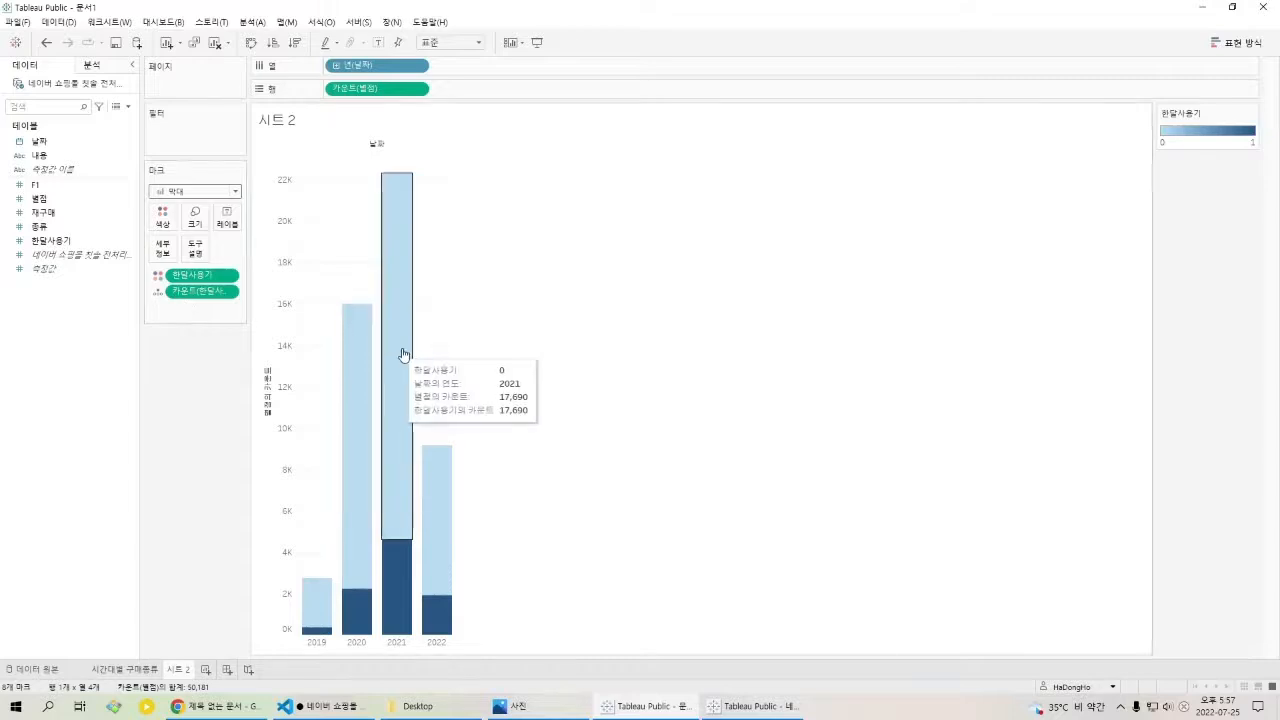
left_click(230, 292)
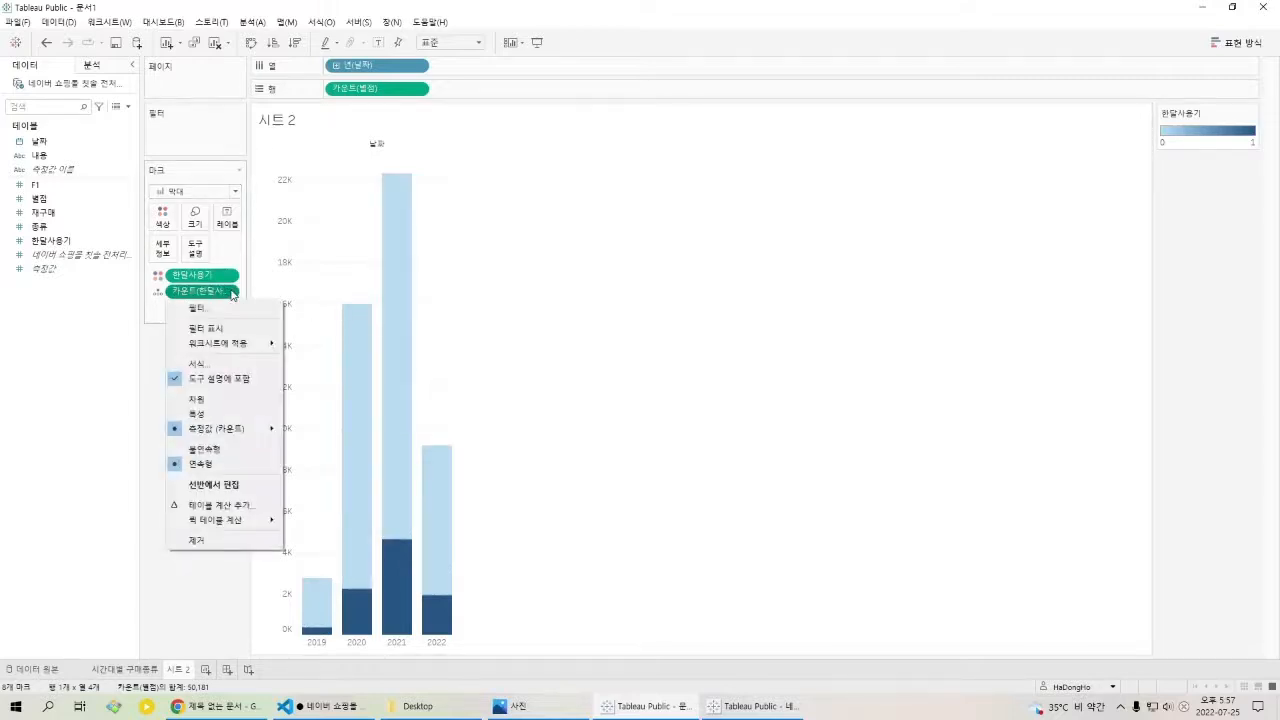
left_click(233, 295)
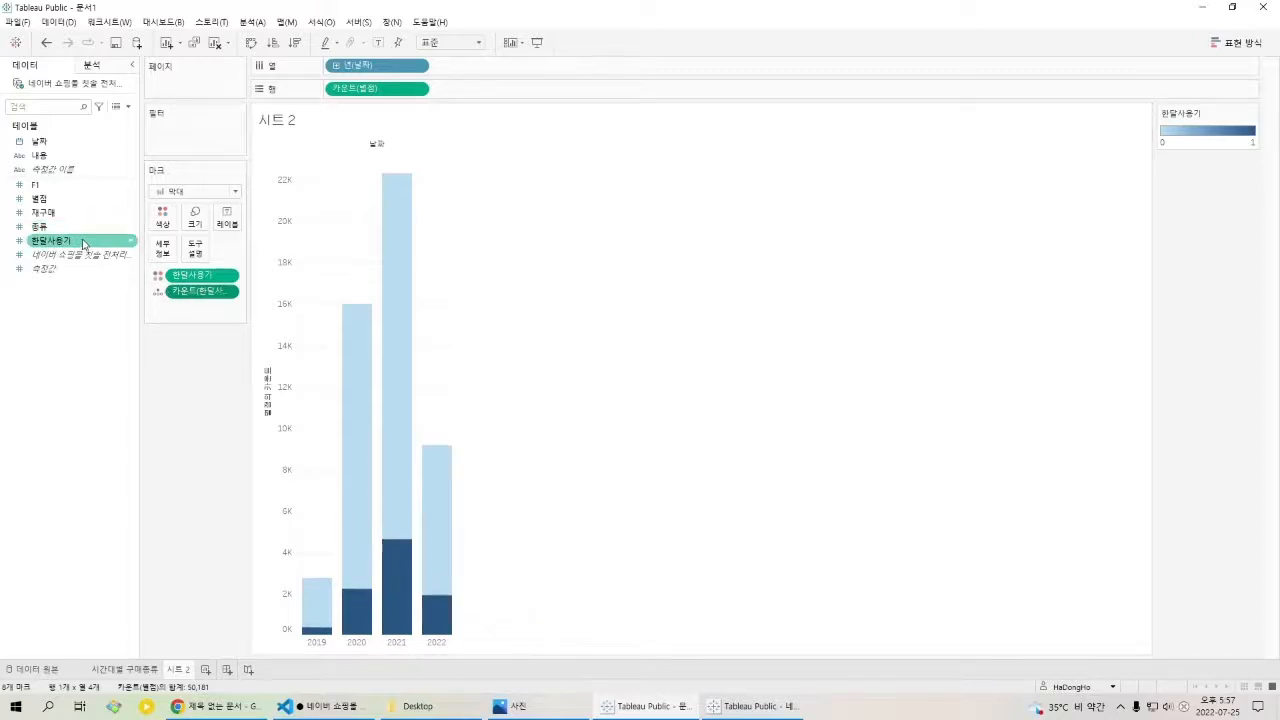
Label the bar segments with 한달사용기, aggregated as 카운트.
left_click_drag(84, 243, 232, 230)
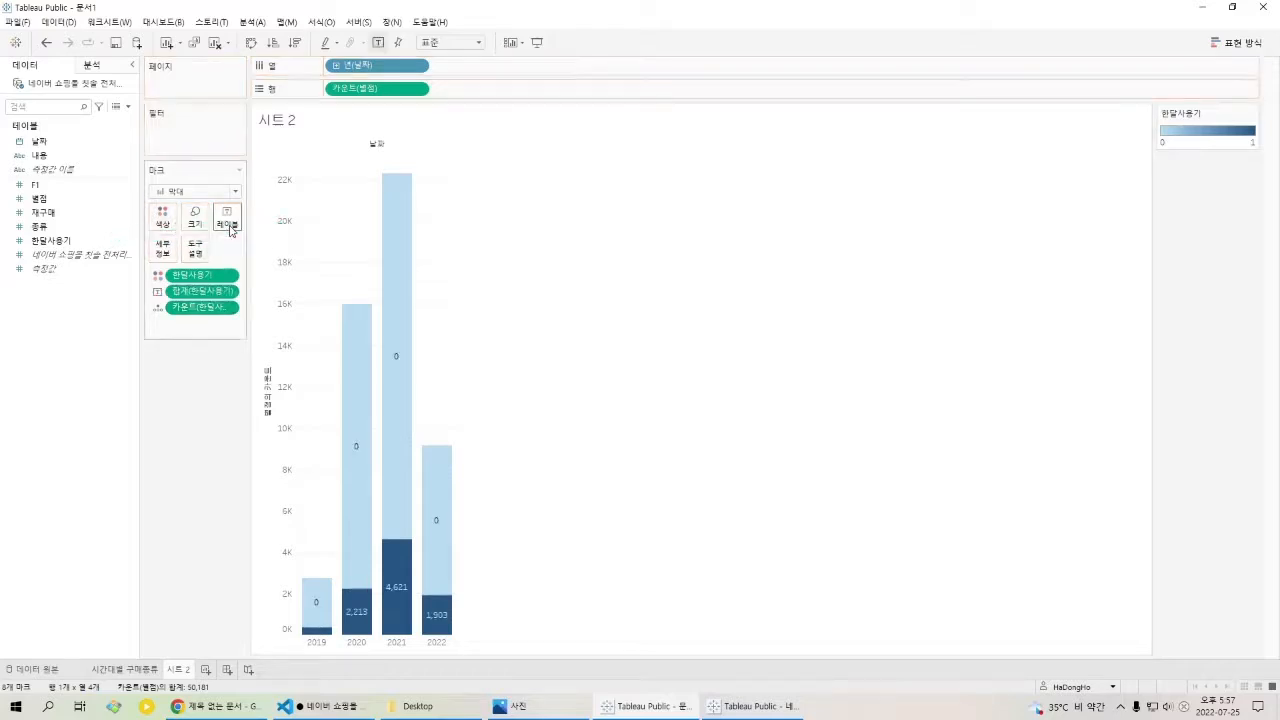
left_click(236, 292)
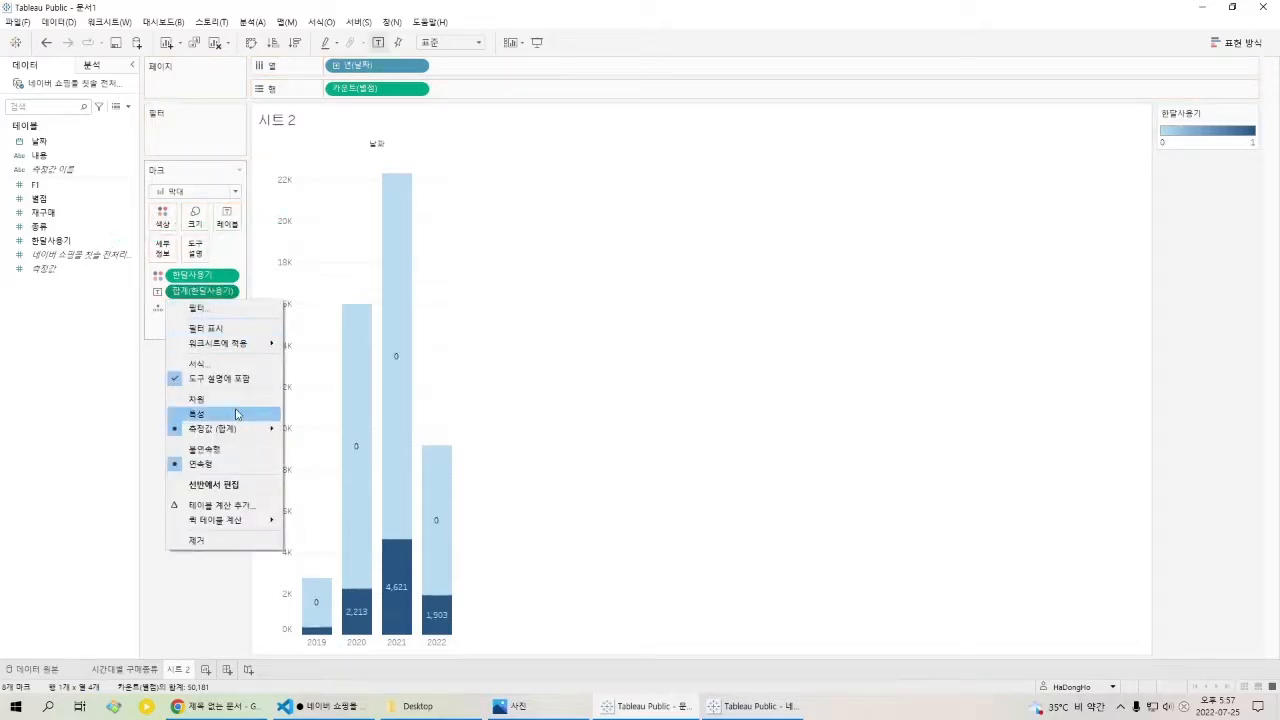
mouse_move(248, 430)
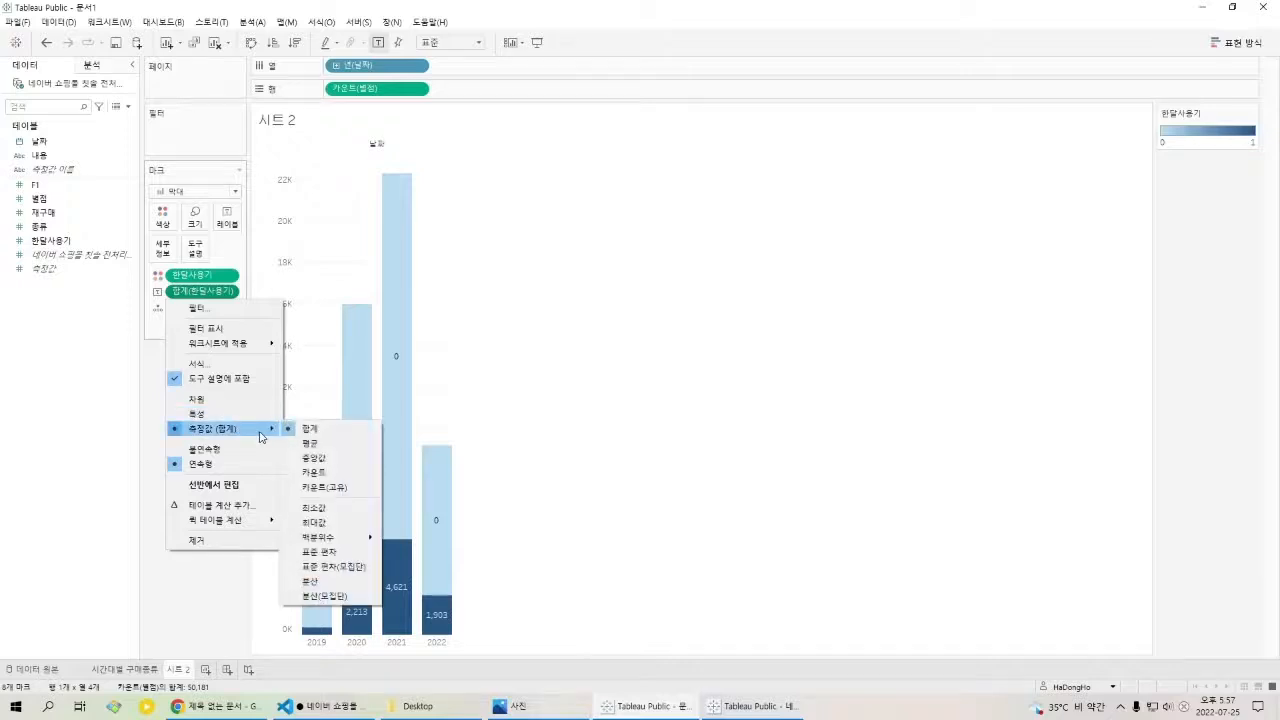
left_click(331, 472)
Convert the bar segments' 한달사용기 count label to the 구성 비율 quick table calculation.
mouse_move(405, 349)
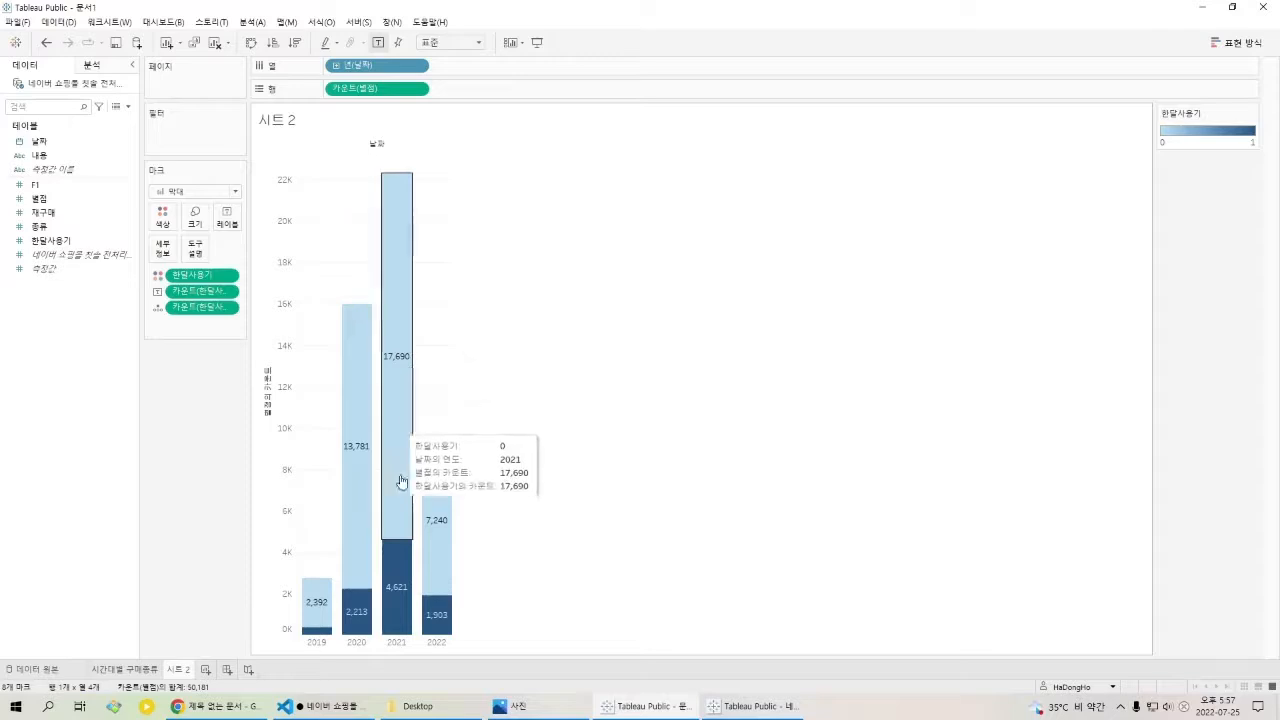
mouse_move(405, 571)
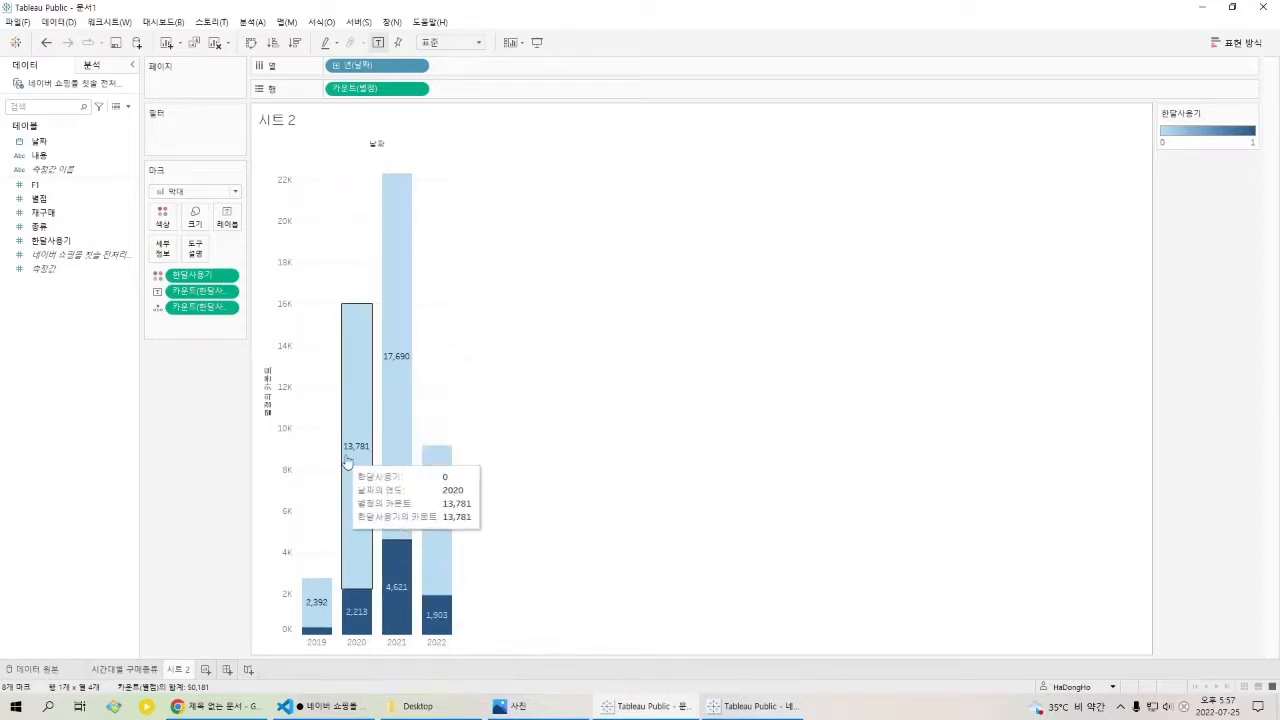
mouse_move(390, 459)
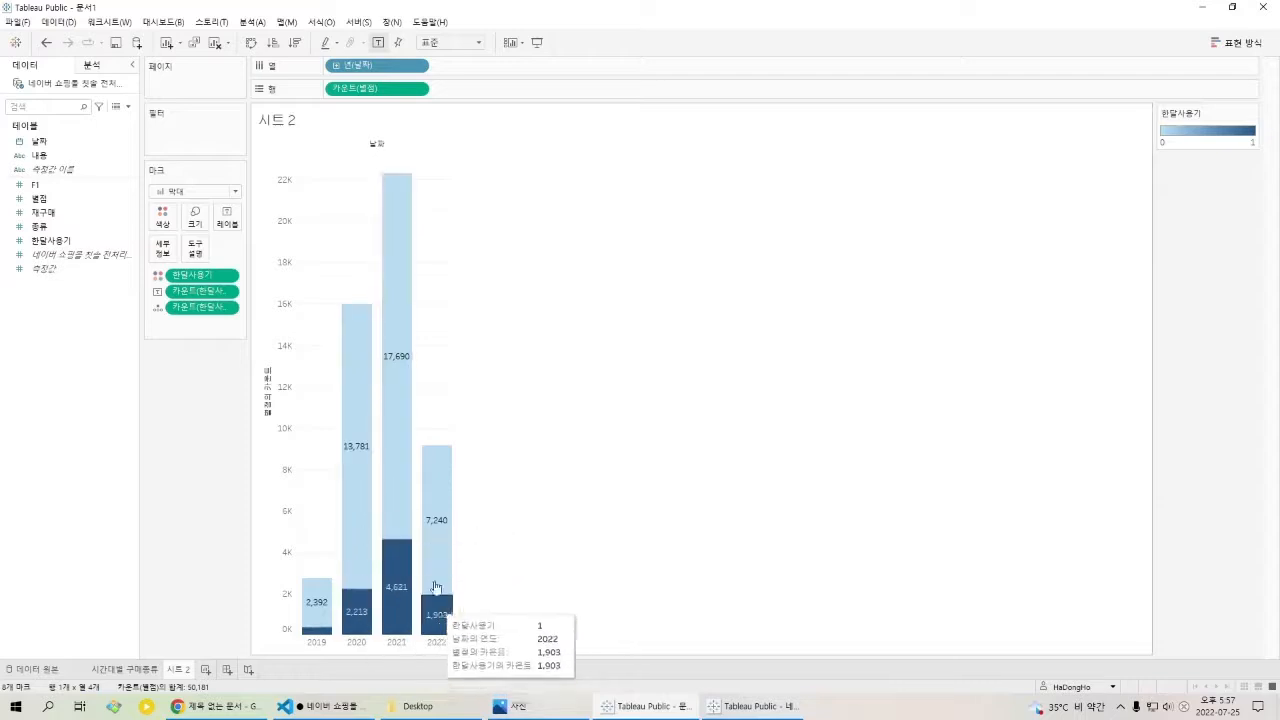
left_click(227, 292)
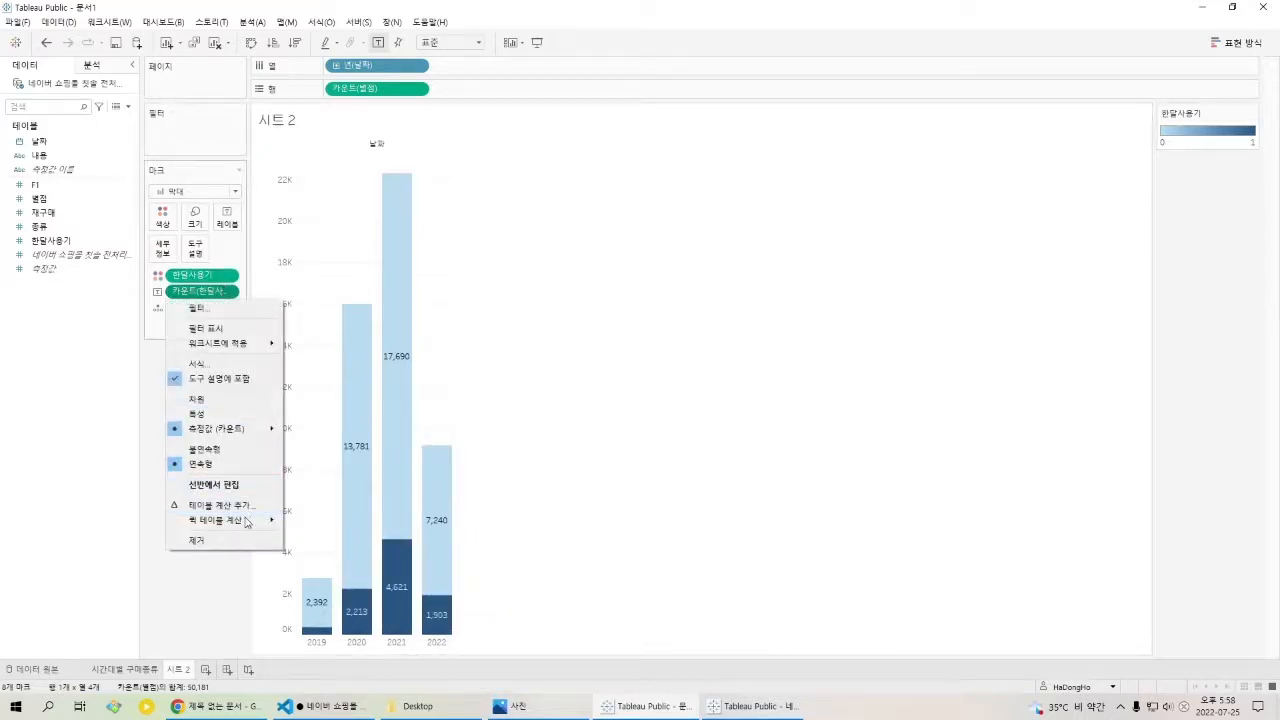
mouse_move(246, 524)
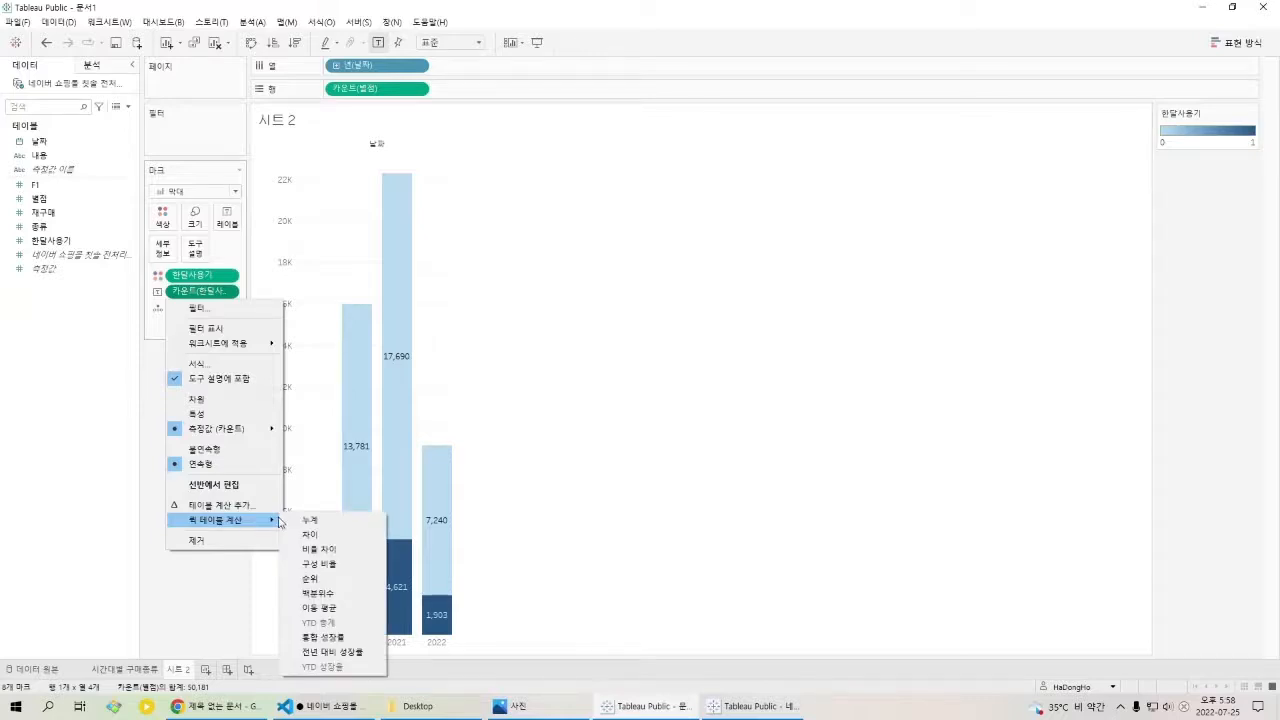
left_click(336, 564)
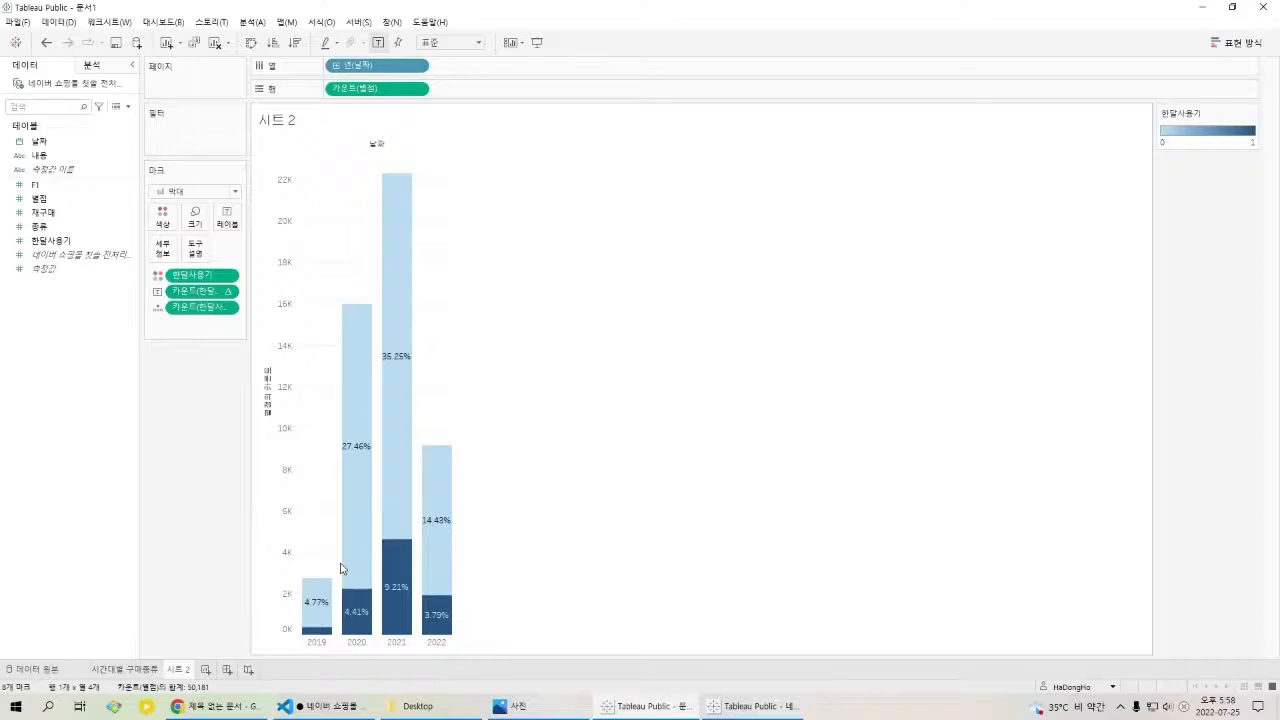
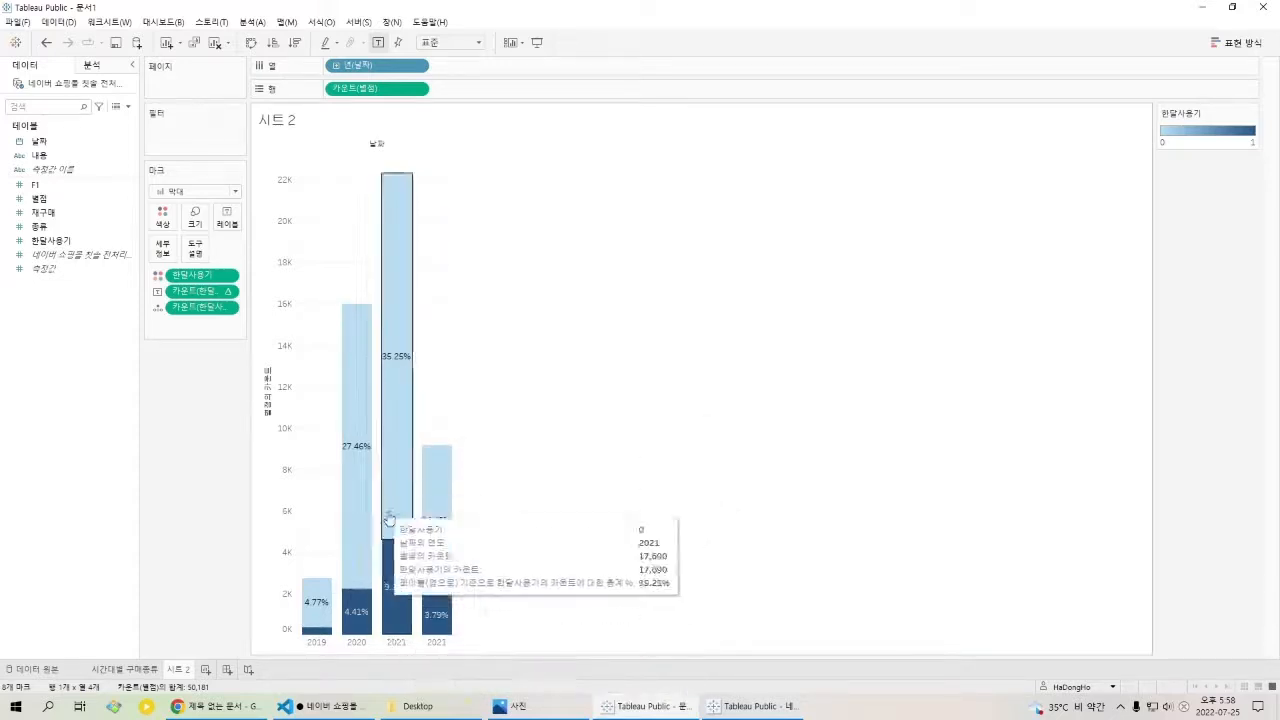
Compute the label's percentage calculation using 테이블(아래로) so each year's segments are compared within their own bar.
left_click(229, 292)
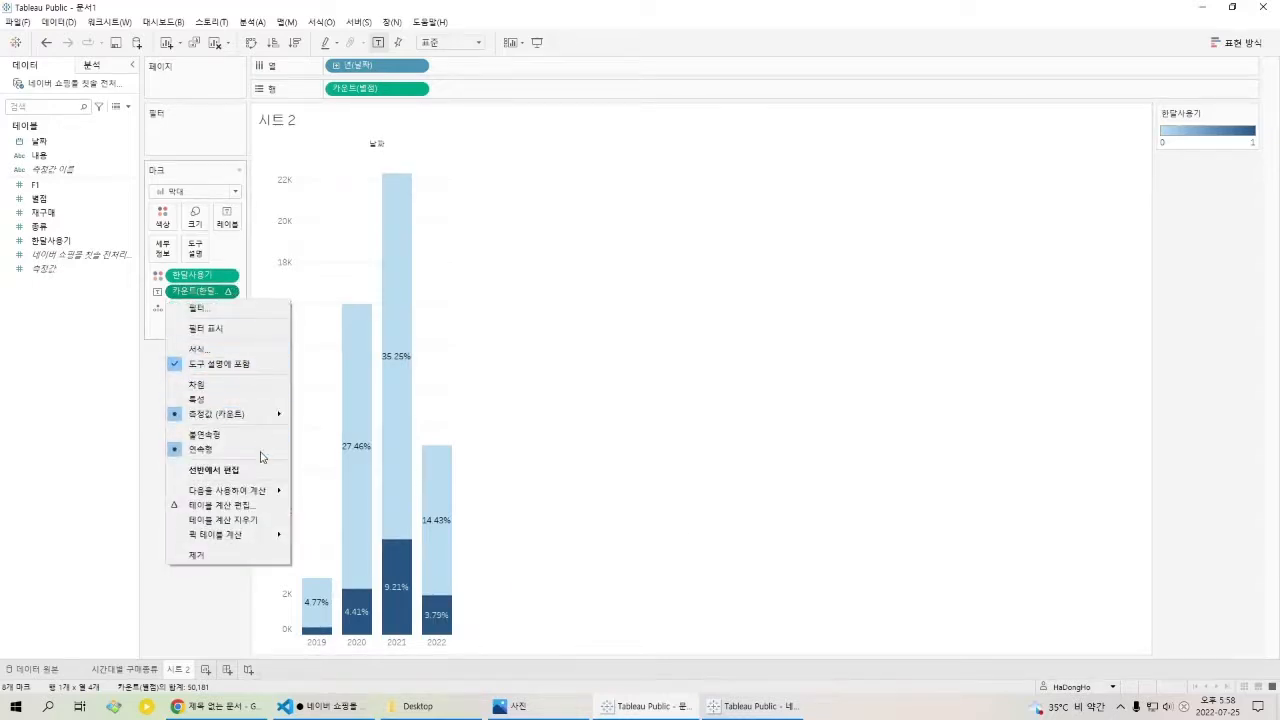
mouse_move(276, 494)
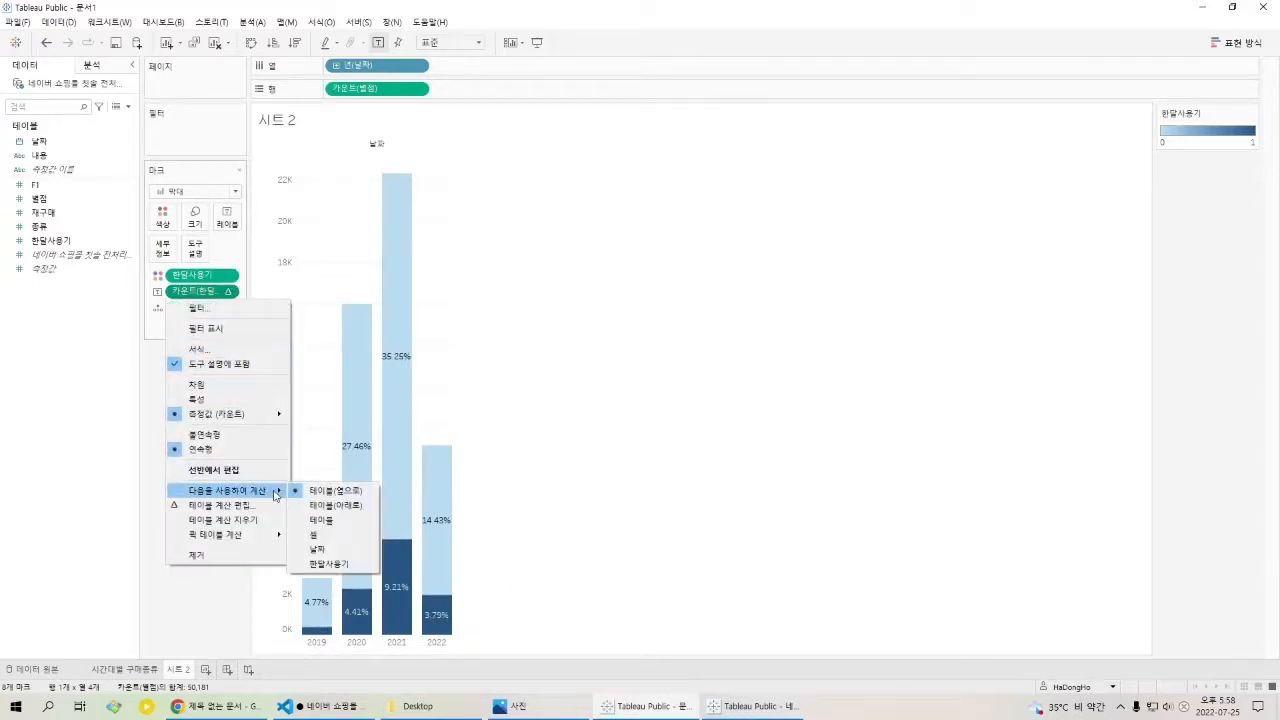
left_click(352, 507)
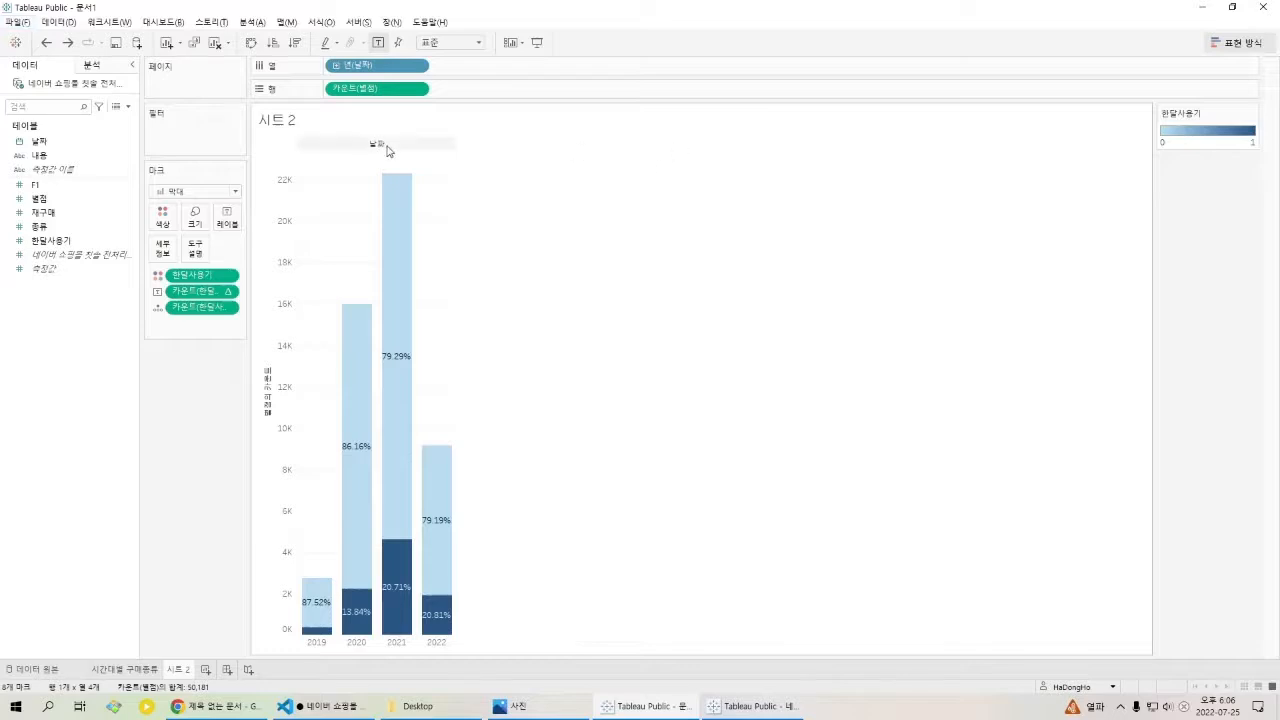
Hide the 날짜 field label above the columns and the 별점 count axis header.
right_click(388, 148)
left_click(364, 147)
right_click(362, 146)
left_click(641, 151)
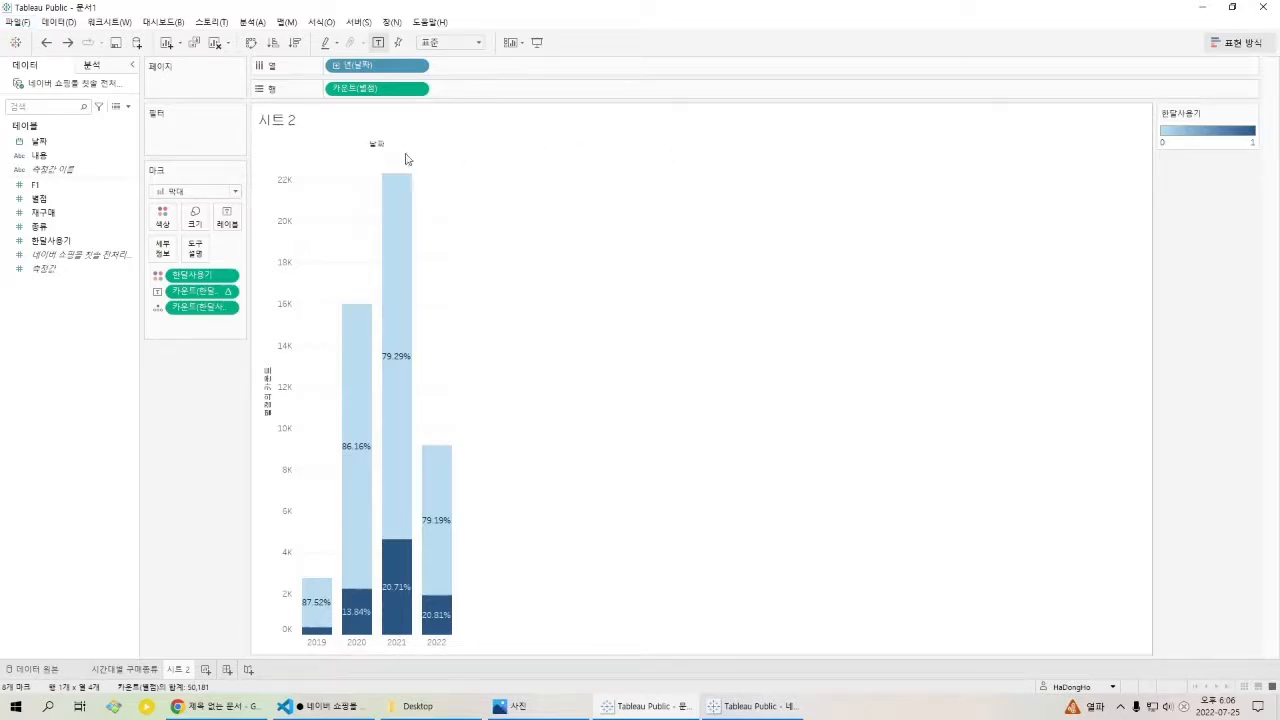
right_click(367, 146)
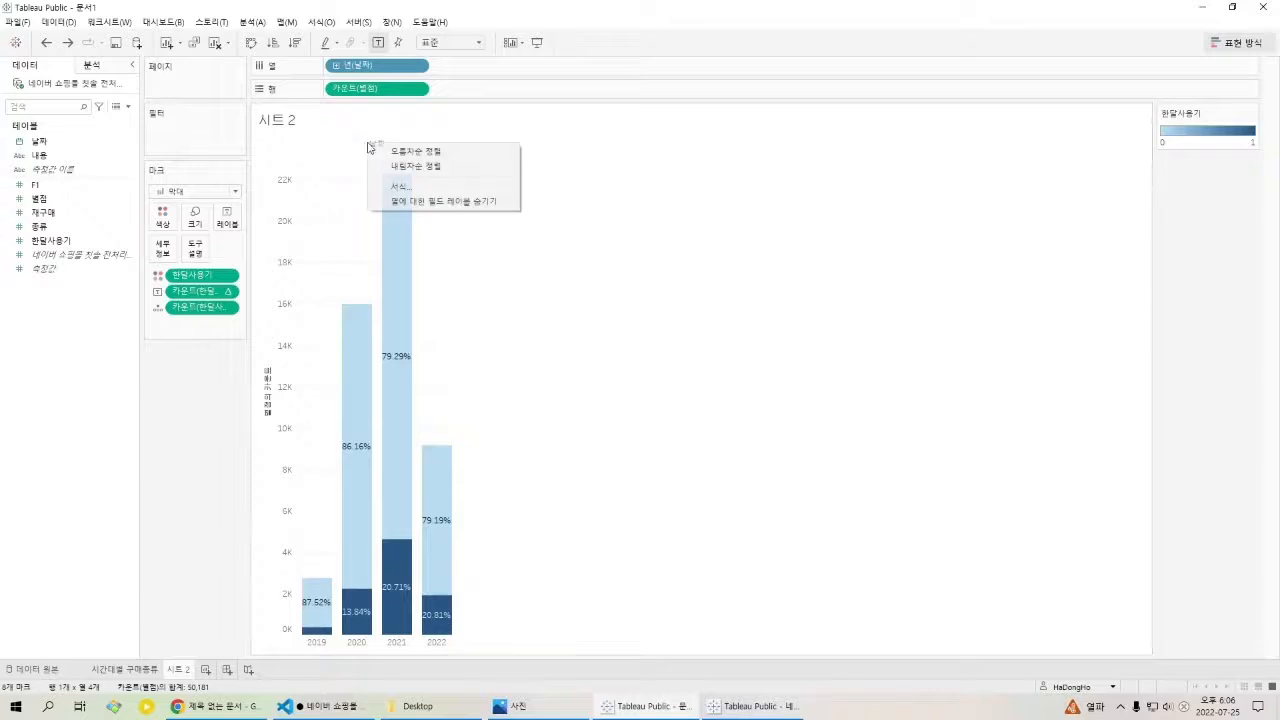
left_click(434, 203)
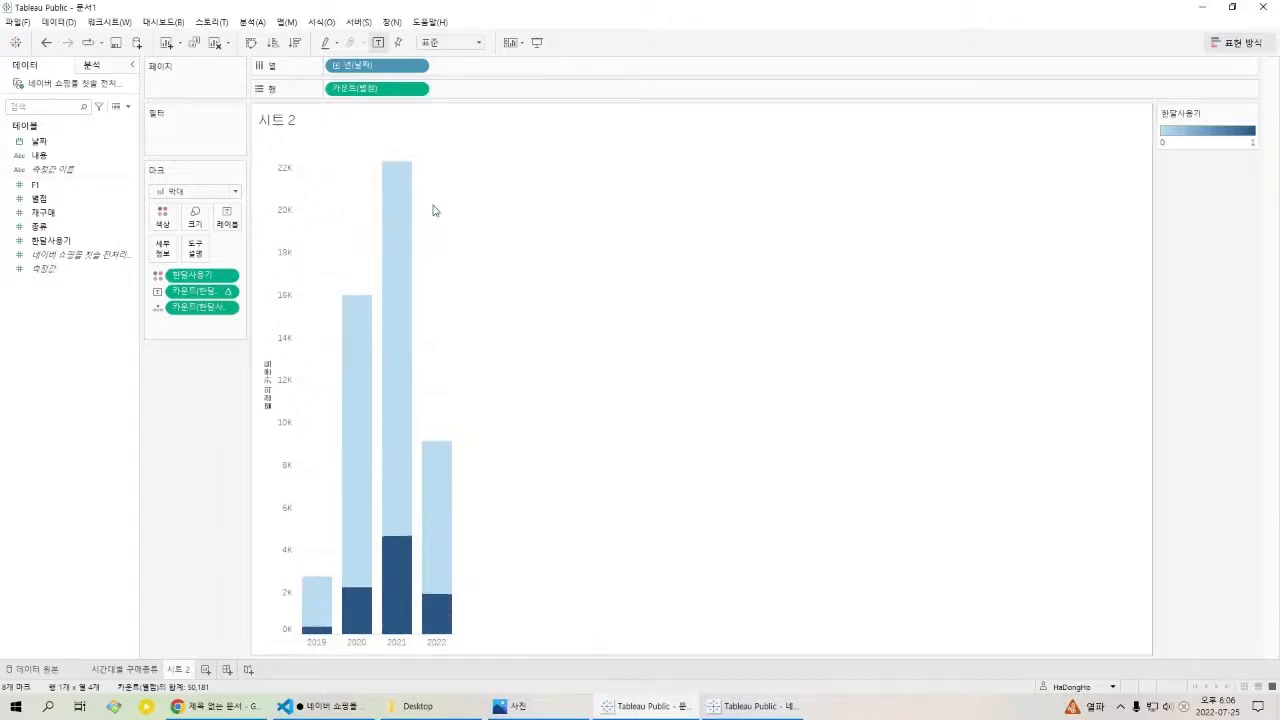
right_click(268, 214)
left_click(311, 287)
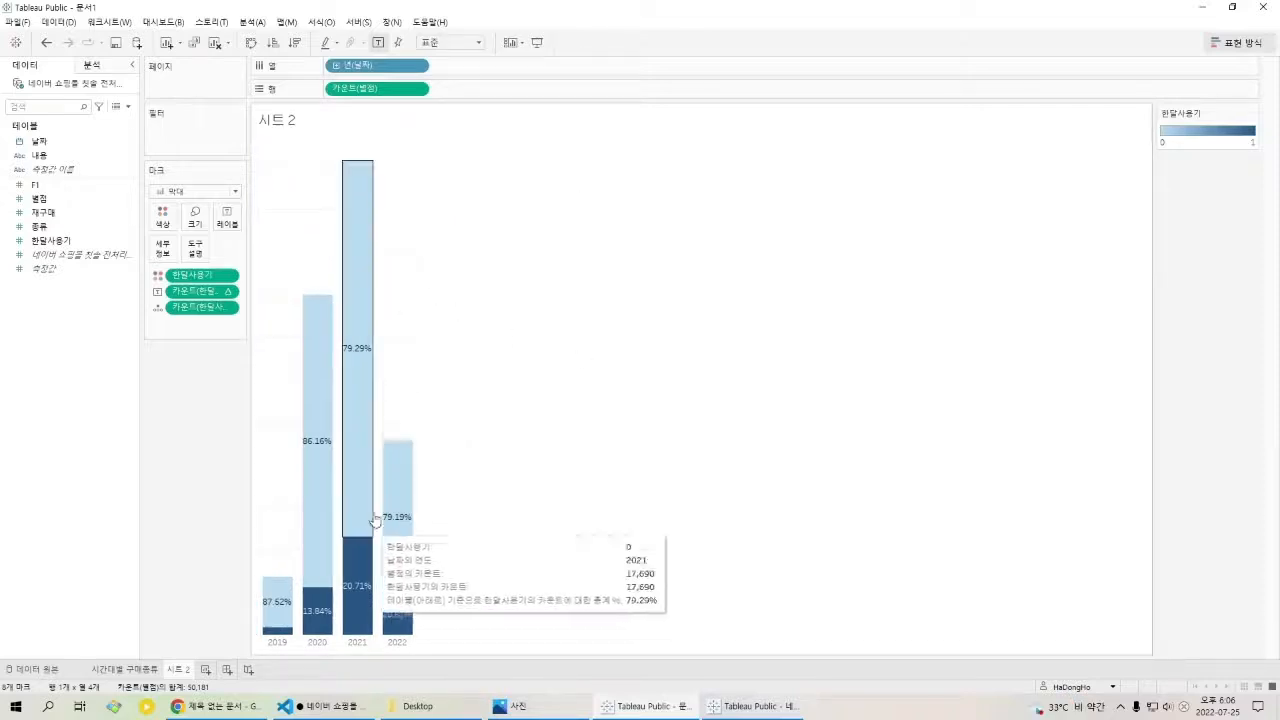
Try sorting the year bars in ascending and descending order by 별점 count.
left_click(274, 46)
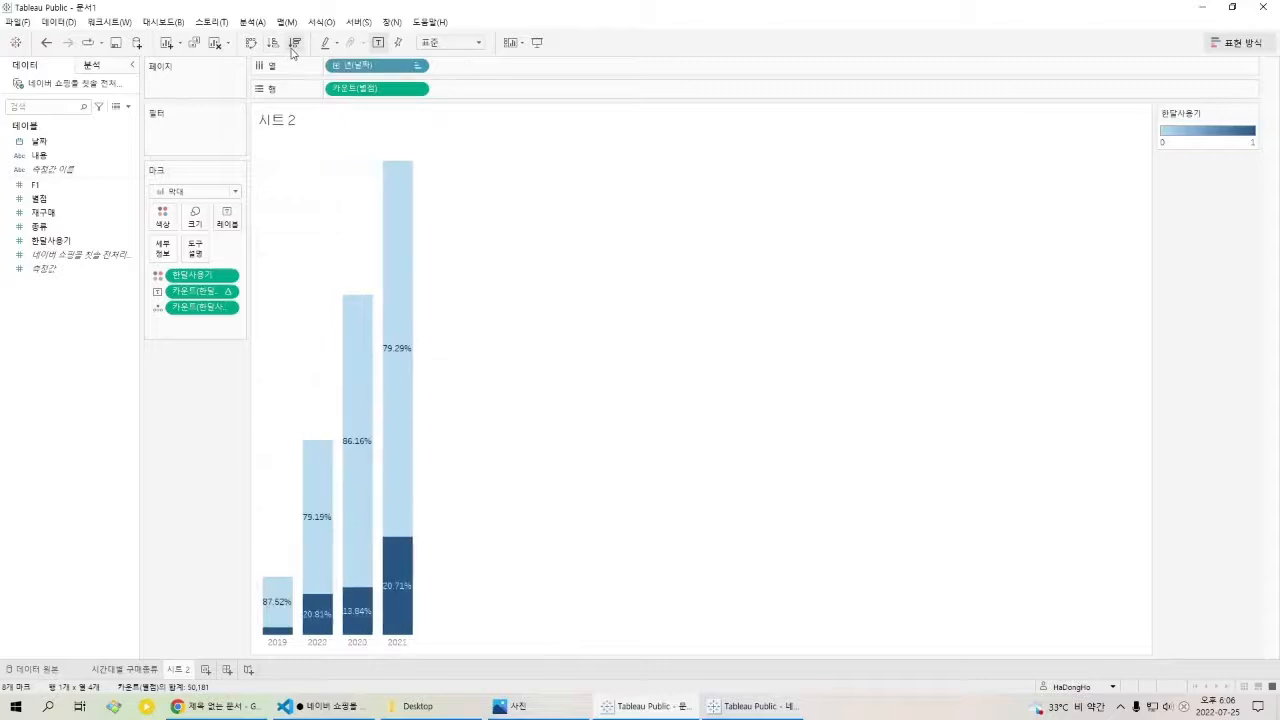
left_click(294, 45)
left_click(274, 45)
left_click(294, 45)
left_click(274, 45)
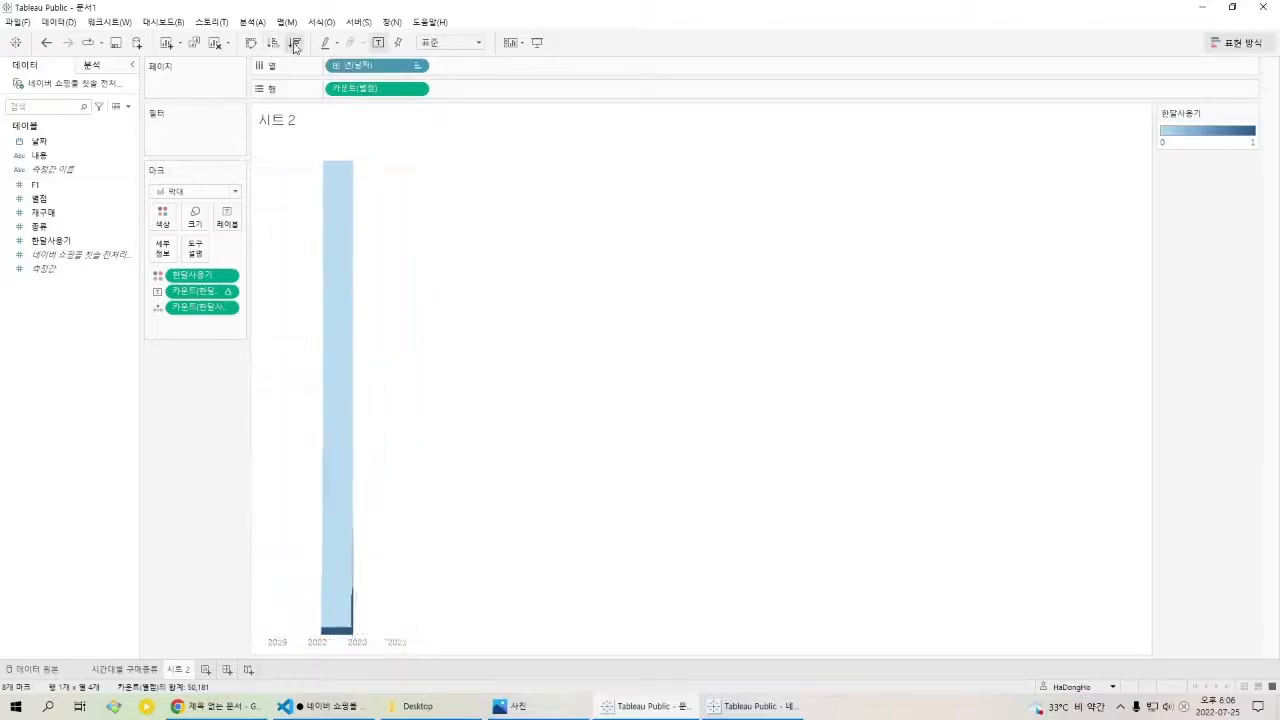
left_click(274, 45)
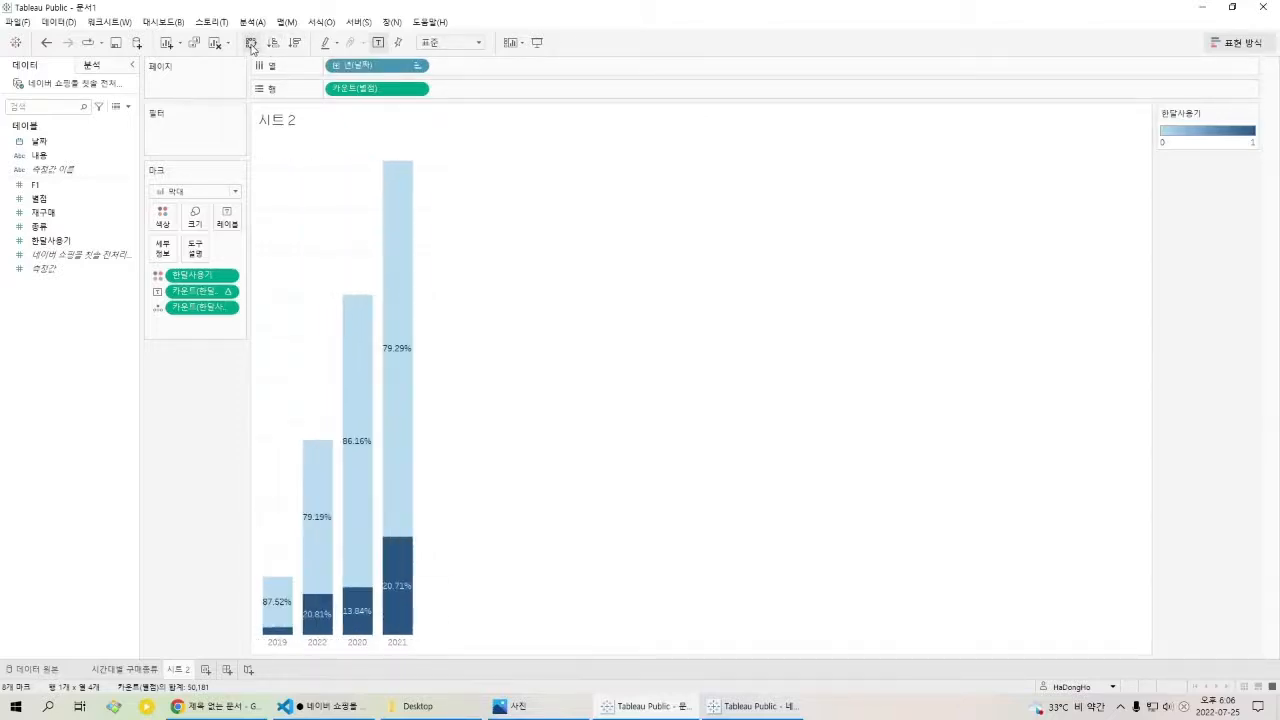
Try swapping rows and columns and back, and sort the year bars in descending order.
left_click(251, 43)
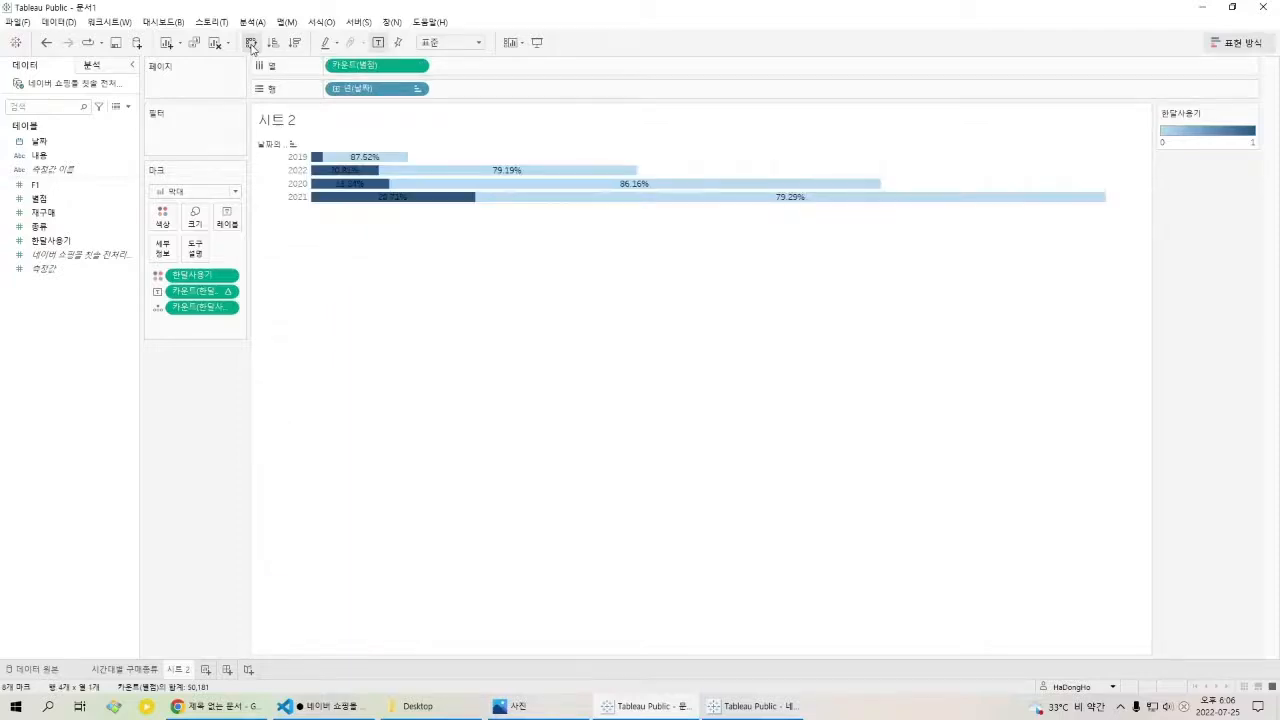
left_click(251, 43)
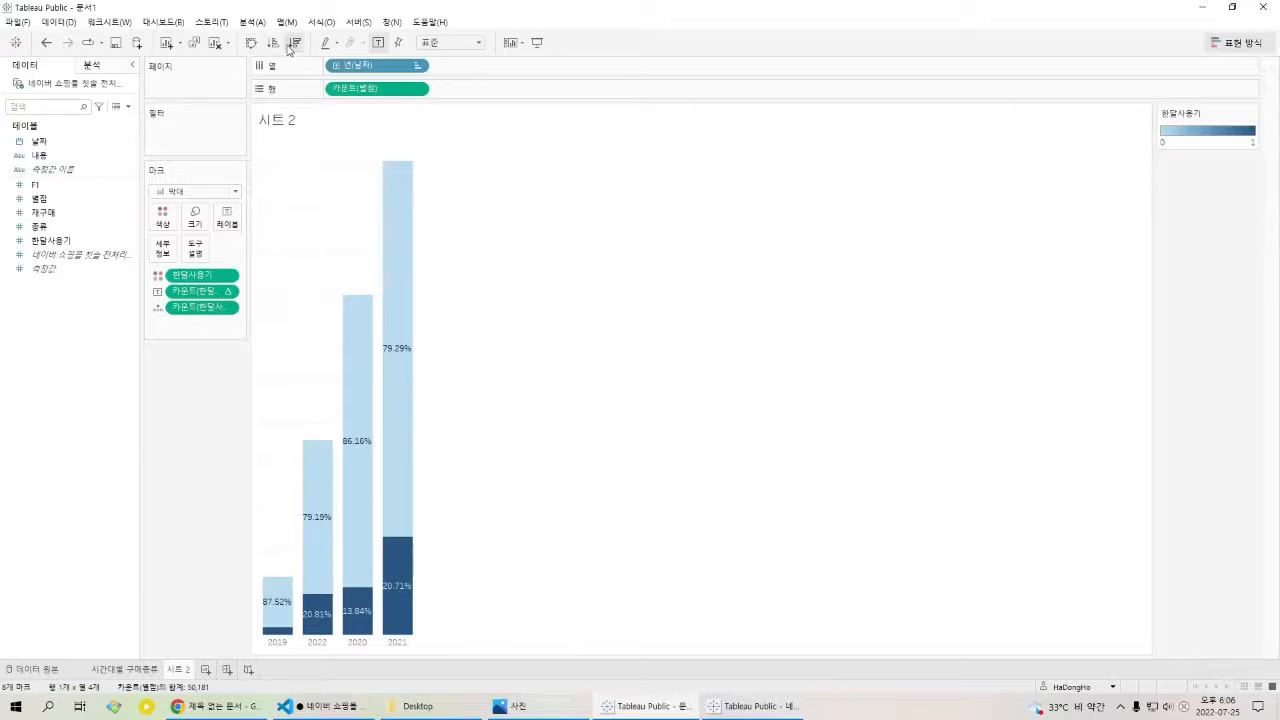
left_click(290, 46)
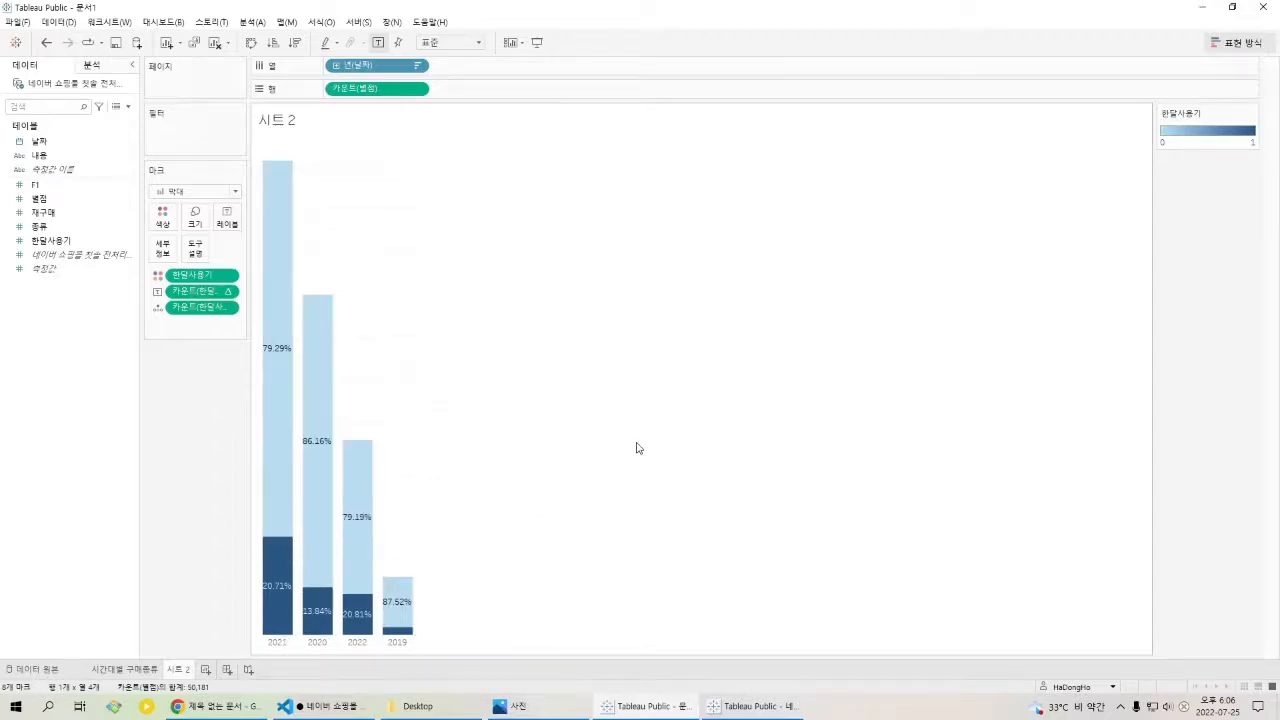
Undo the sorting and row-column swaps back to the chronological 2019–2022 bar order.
key("ctrl+z")
key("ctrl+z")
key("ctrl+z")
key("ctrl+z")
key("ctrl+z")
key("ctrl+z")
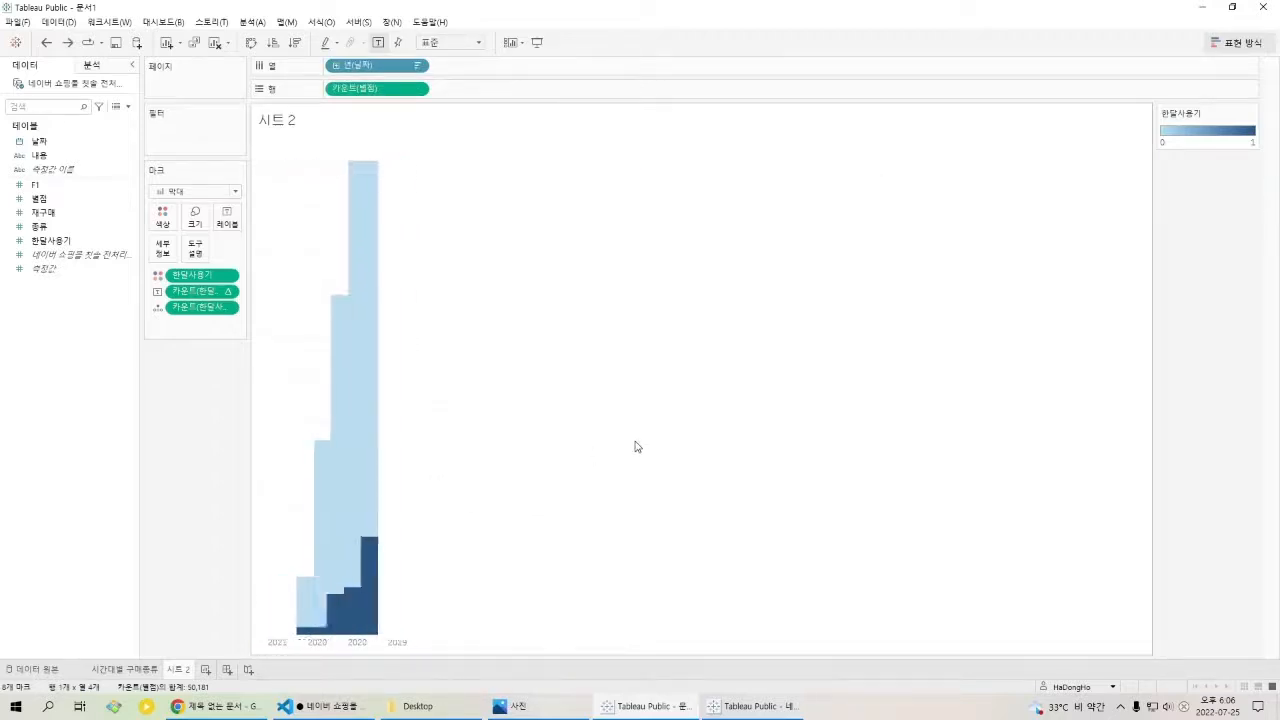
key("ctrl+z")
key("ctrl+z")
key("ctrl+z")
key("ctrl+z")
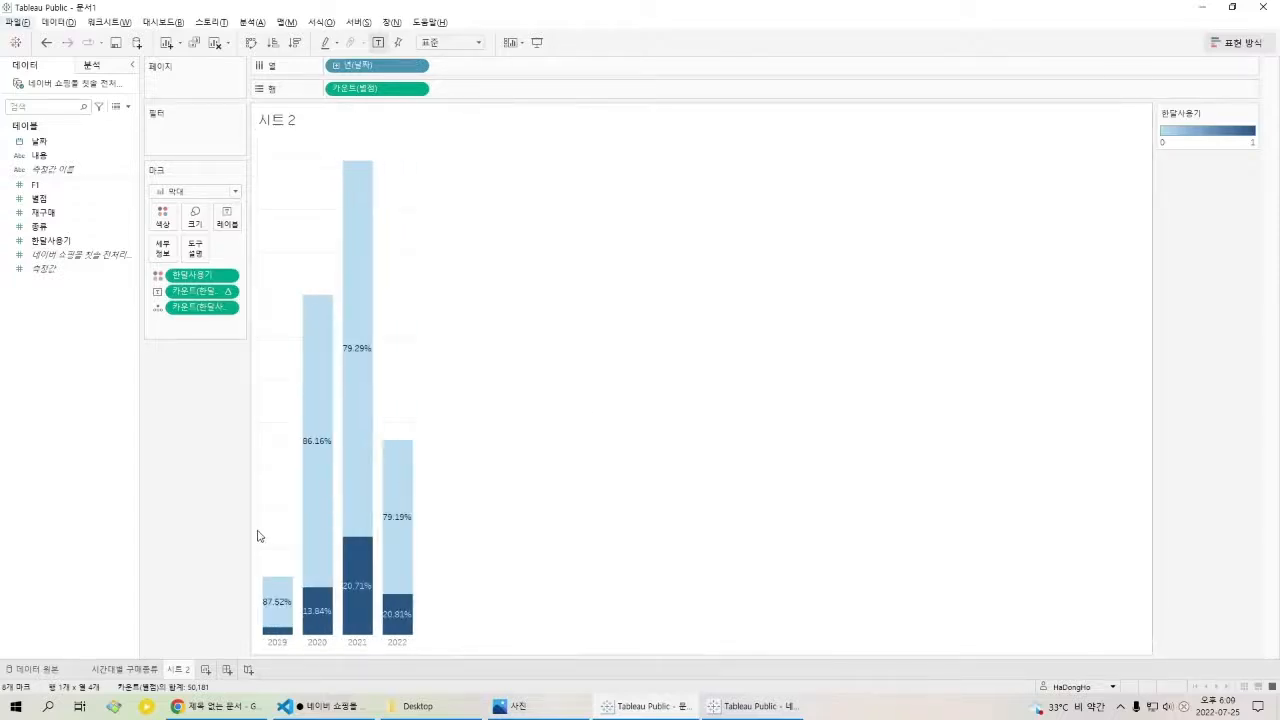
Add blank worksheets 시트 3, 시트 4 and 시트 5, and create a new dashboard.
left_click(205, 670)
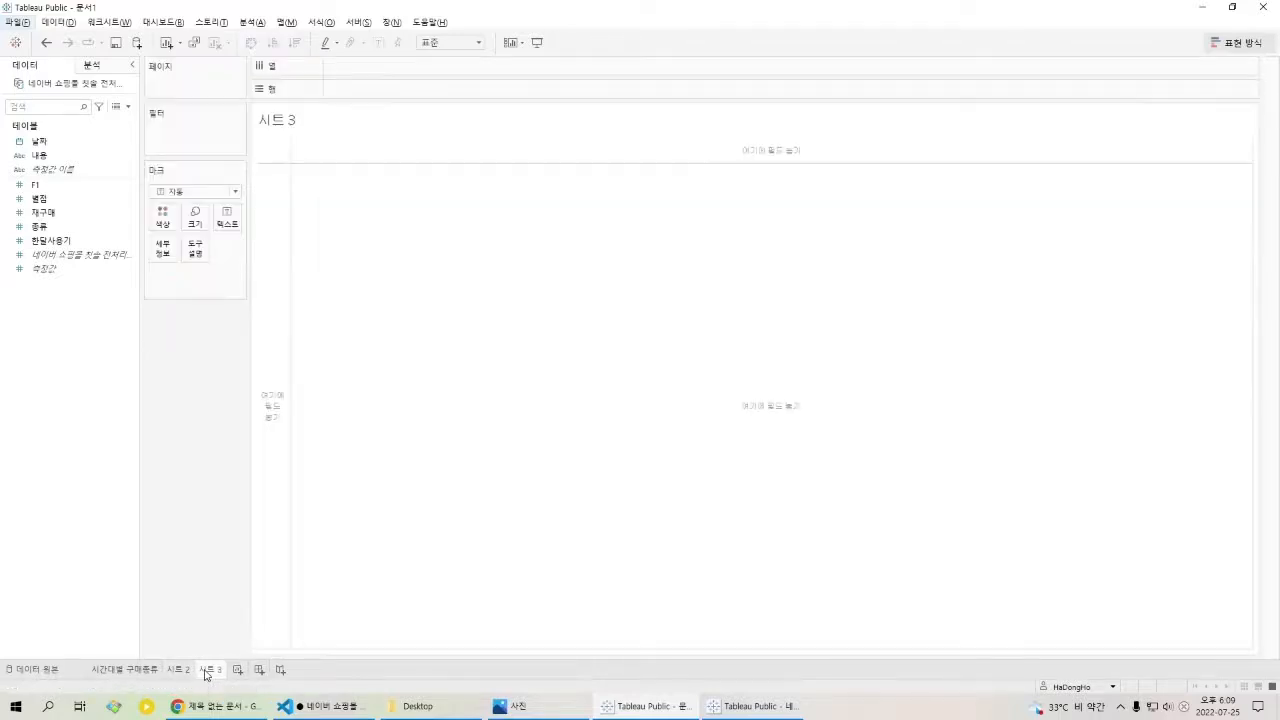
left_click(268, 670)
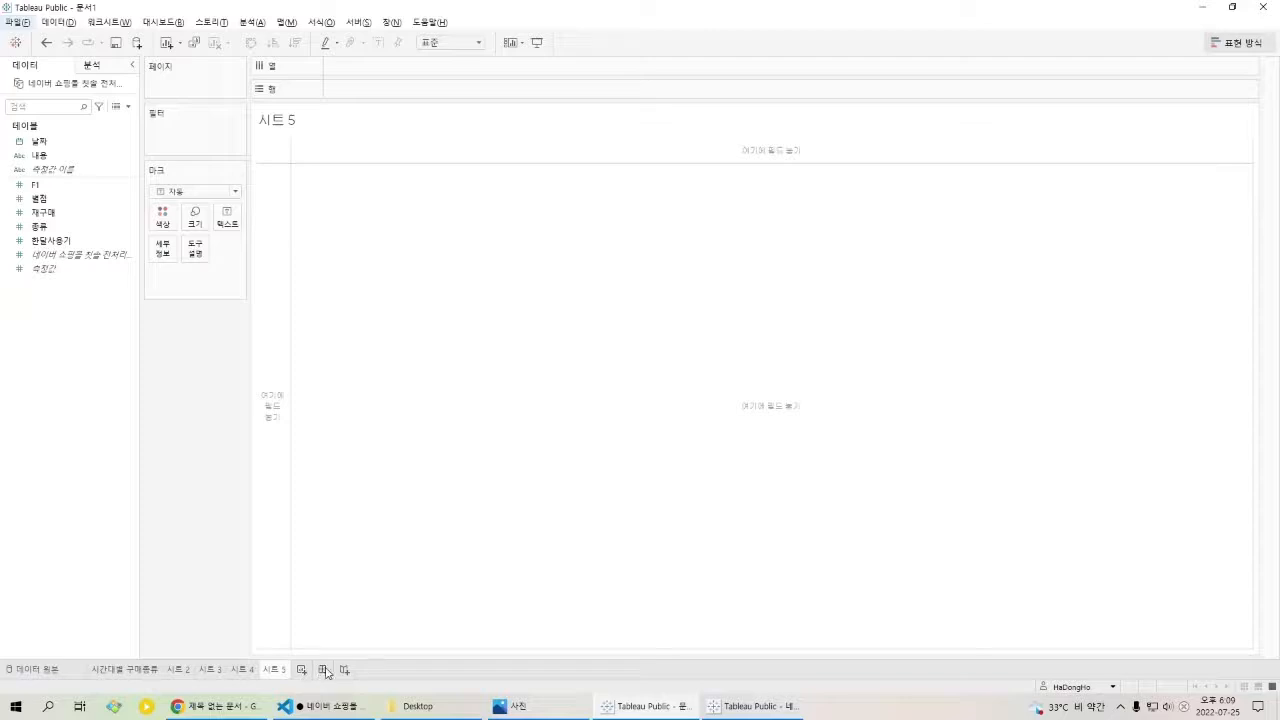
left_click(324, 670)
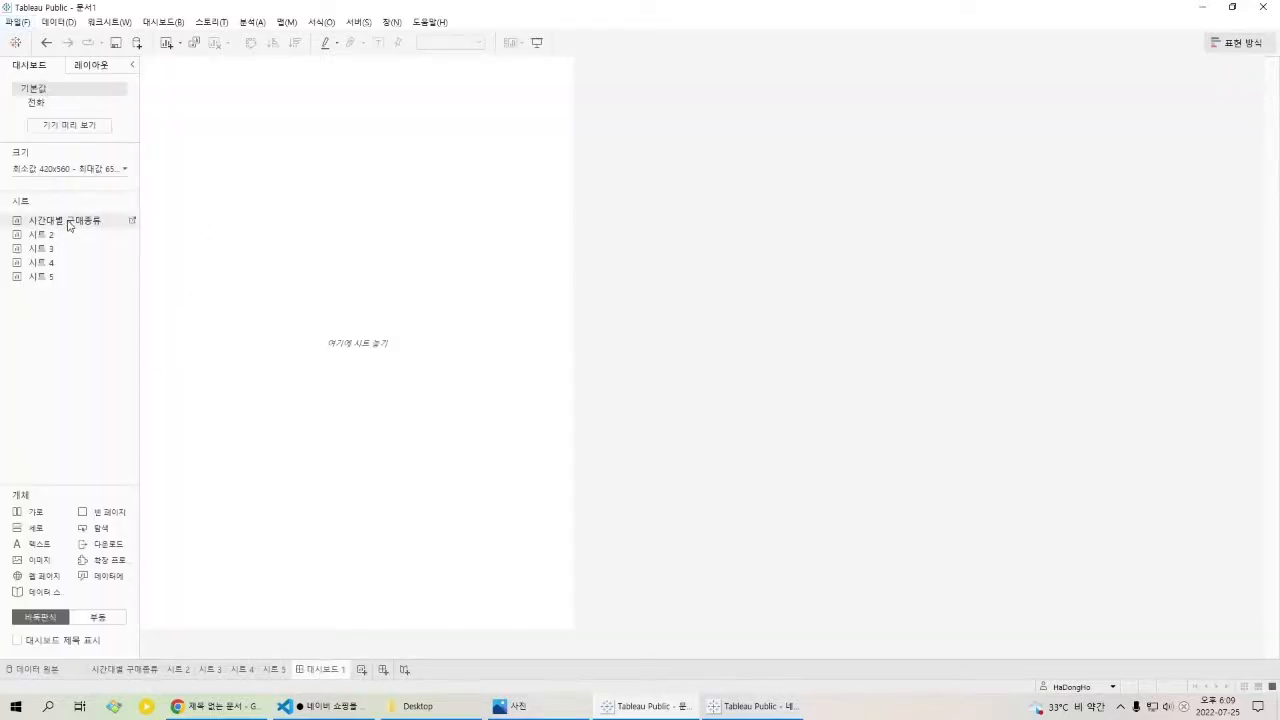
Place 시간대별 구매종류 and 시트 2 side by side on the dashboard, with 시트 3 and 시트 4 beneath them.
left_click_drag(72, 222, 190, 220)
left_click_drag(40, 234, 422, 232)
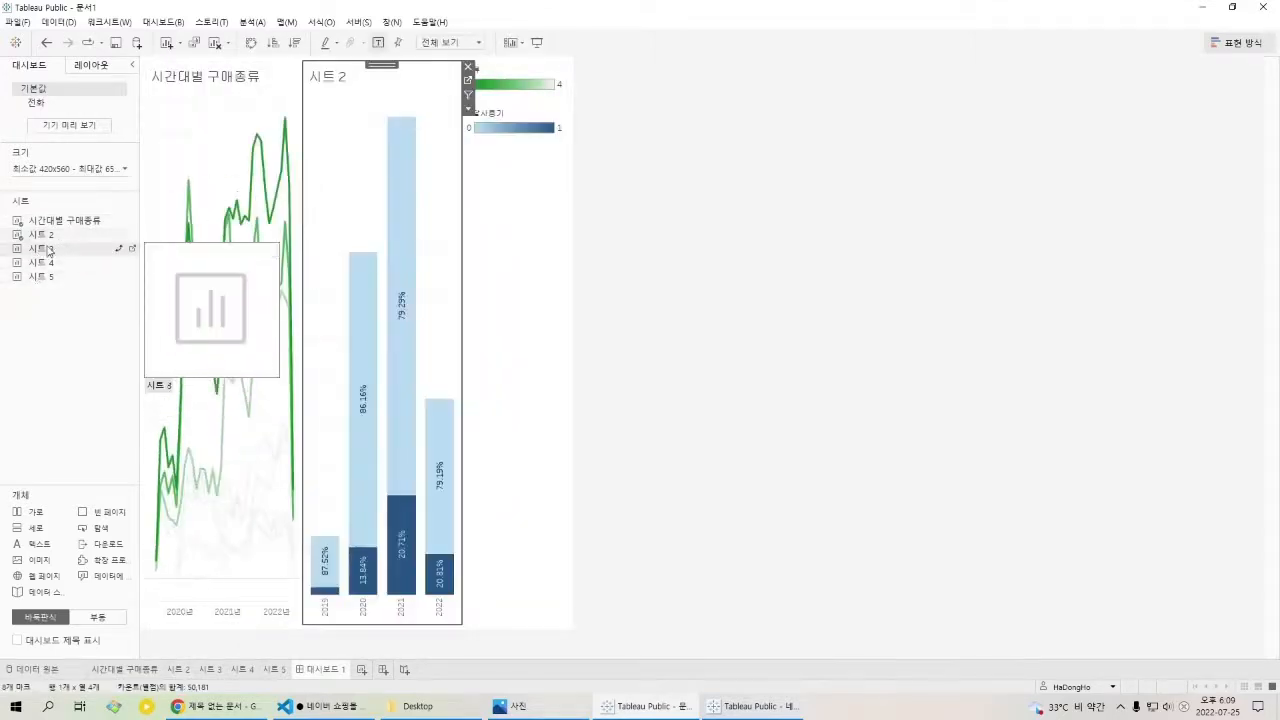
left_click_drag(50, 249, 453, 385)
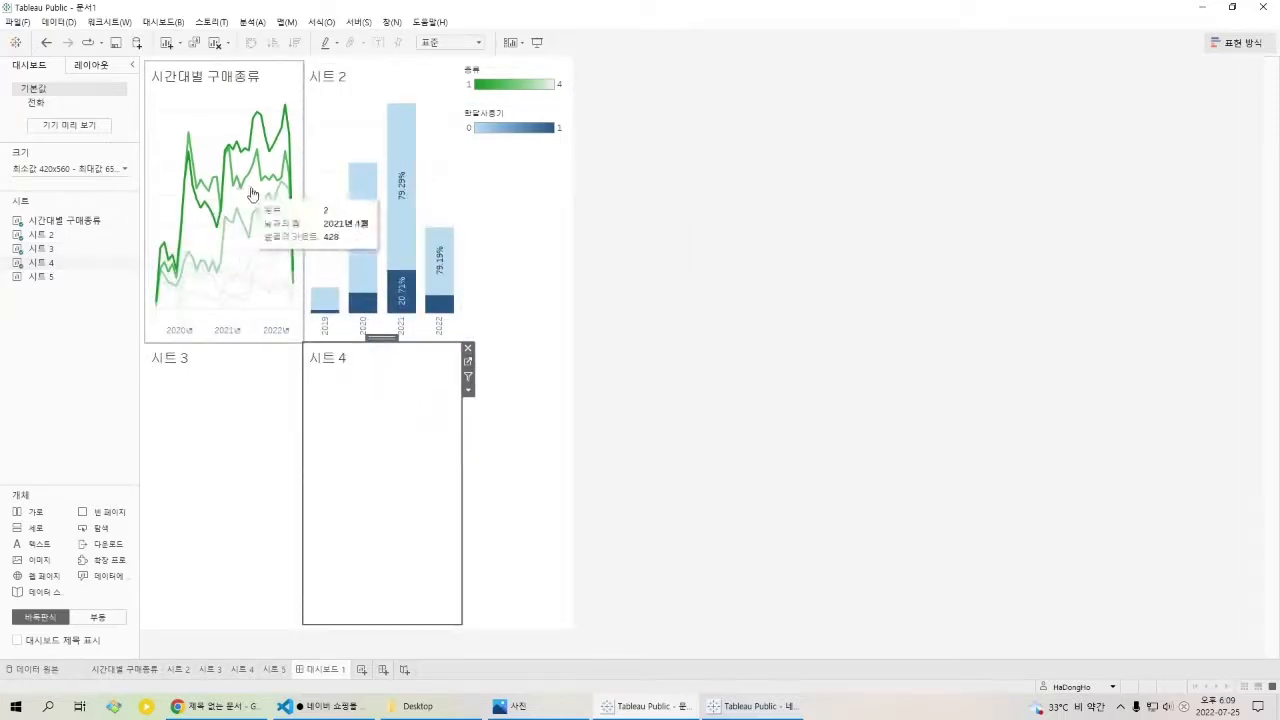
left_click(570, 133)
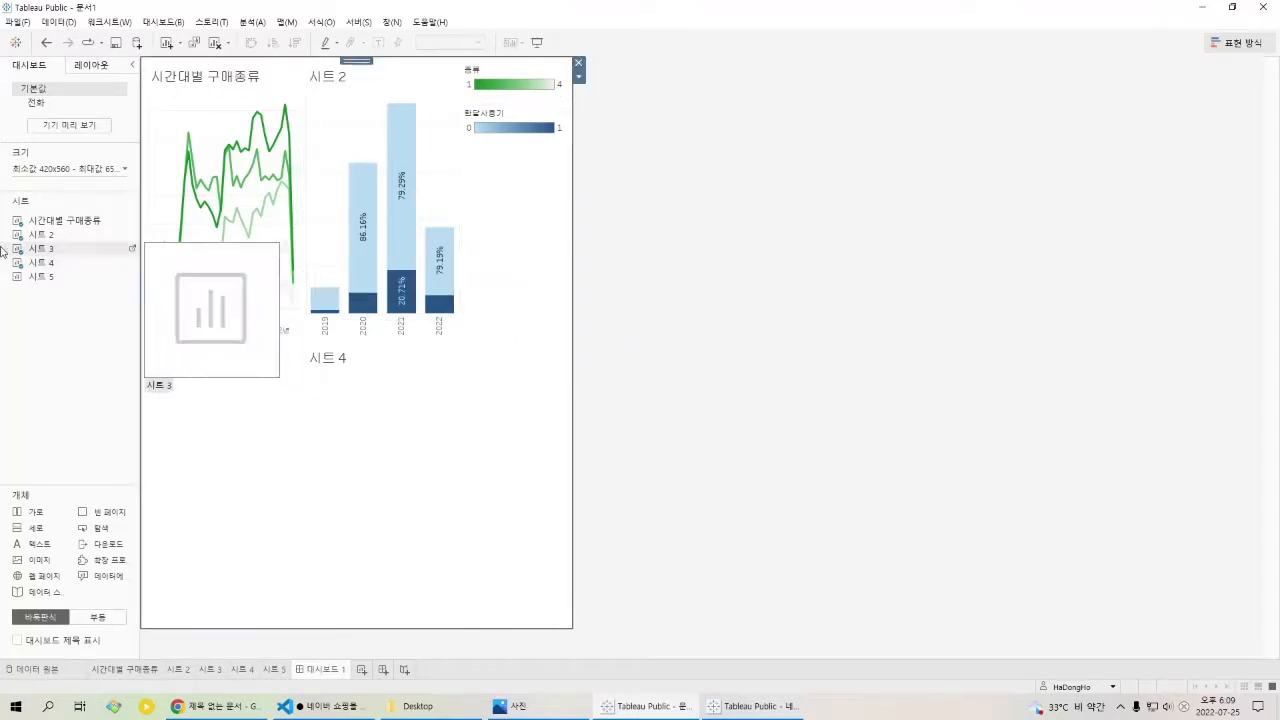
Set the dashboard's maximum width to 1200 px.
left_click(125, 170)
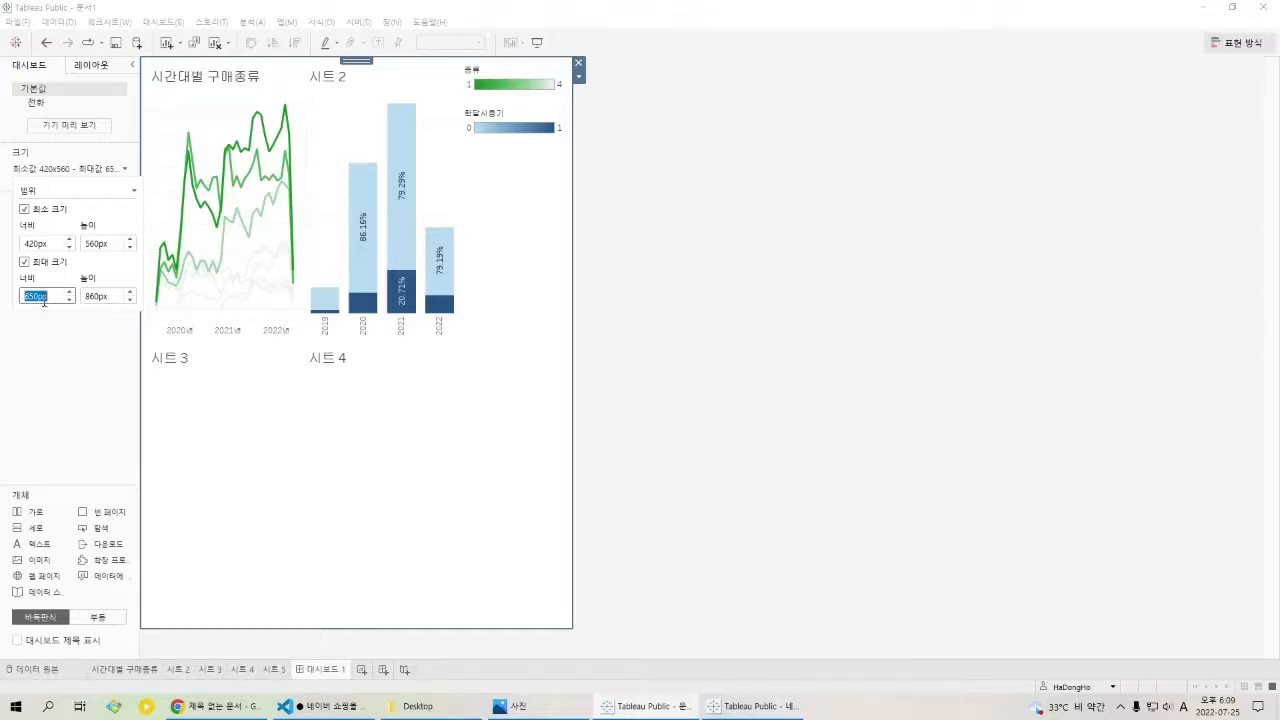
key("Return")
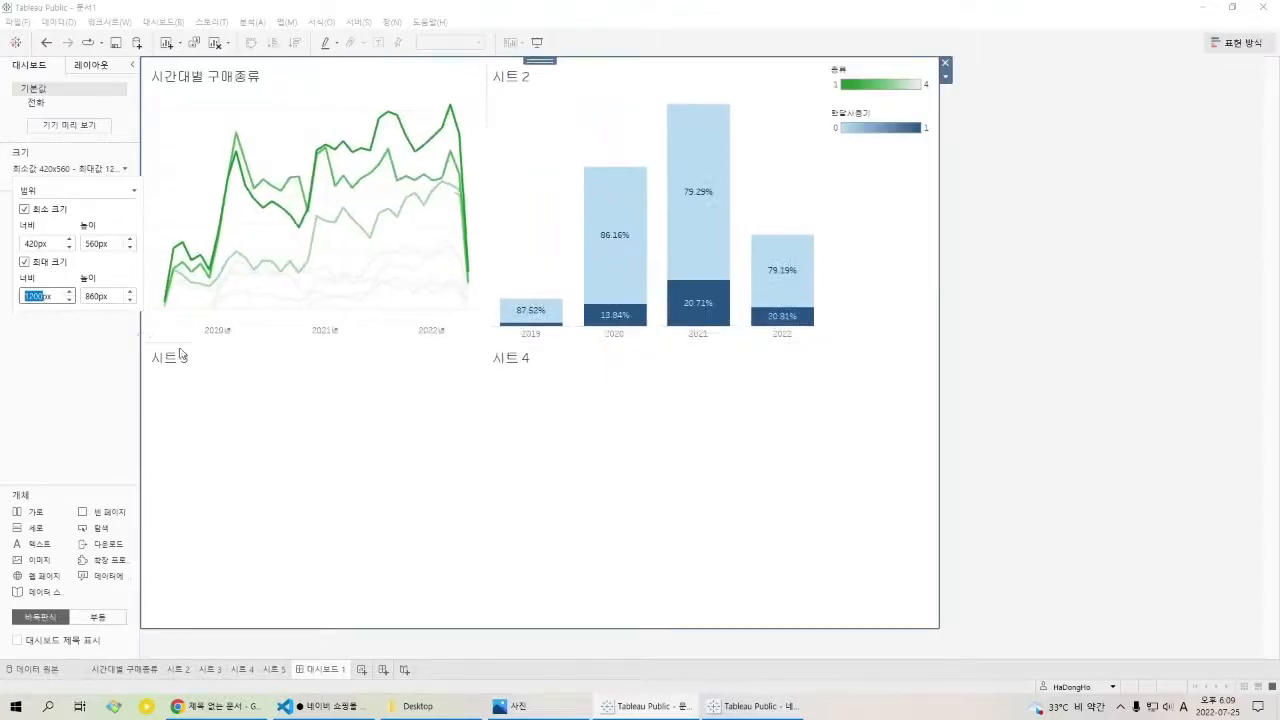
left_click(969, 334)
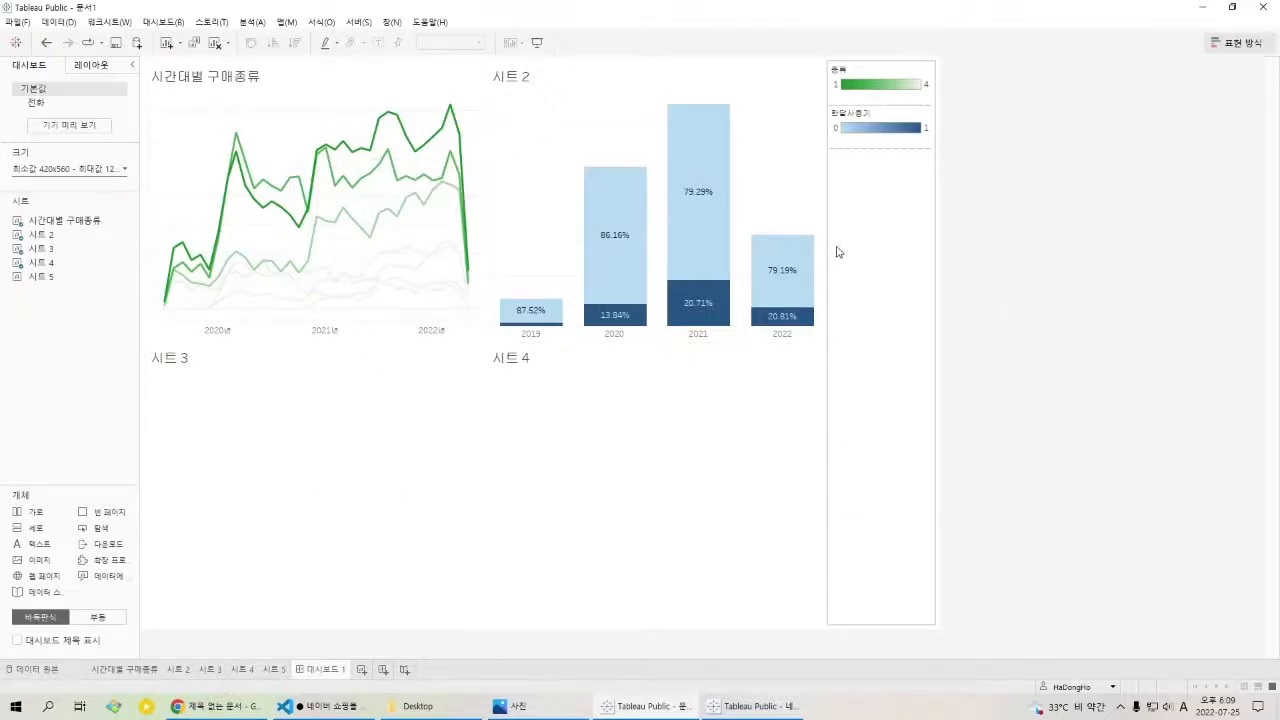
Remove the 종류 and 한달사용기 color legends from the dashboard.
left_click(930, 74)
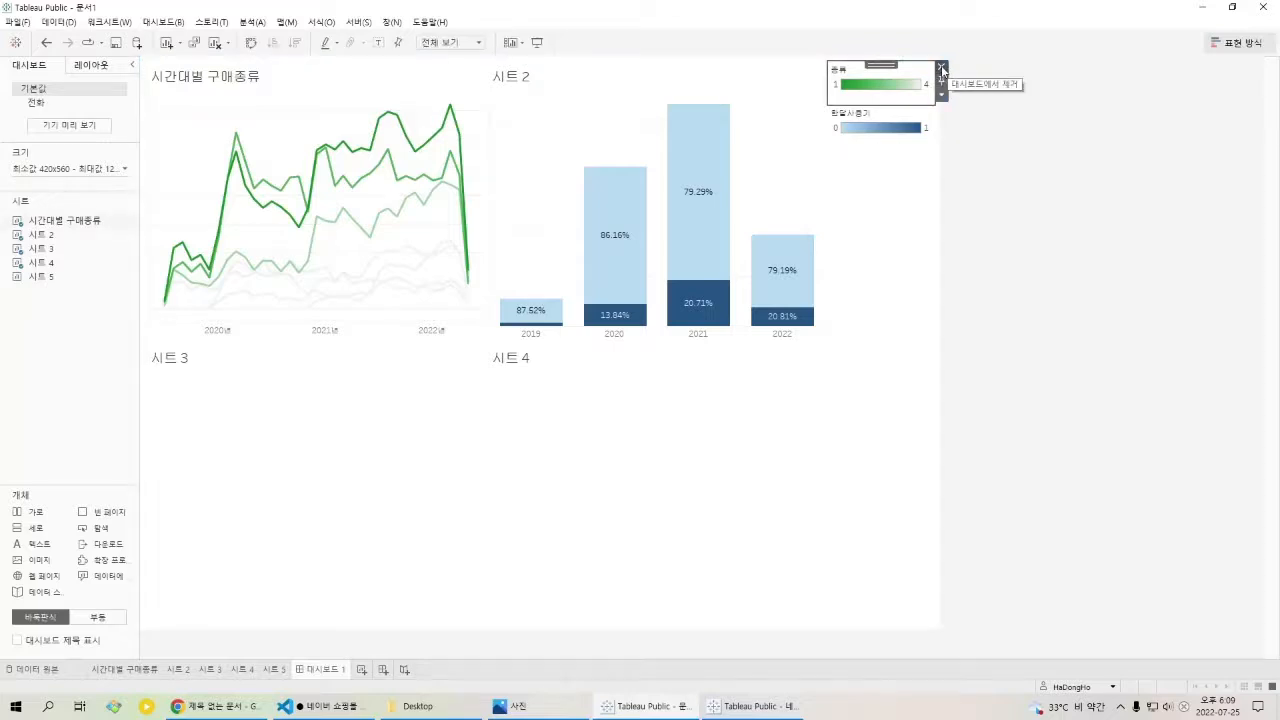
left_click(941, 69)
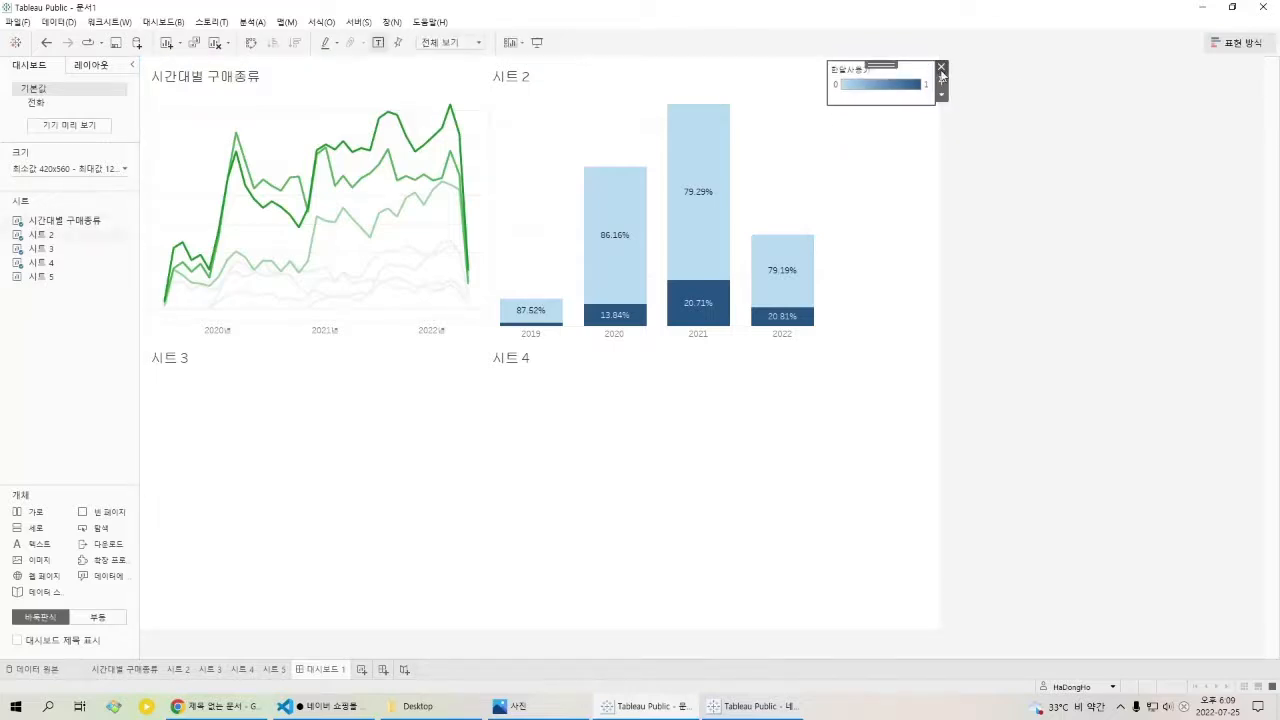
left_click(941, 70)
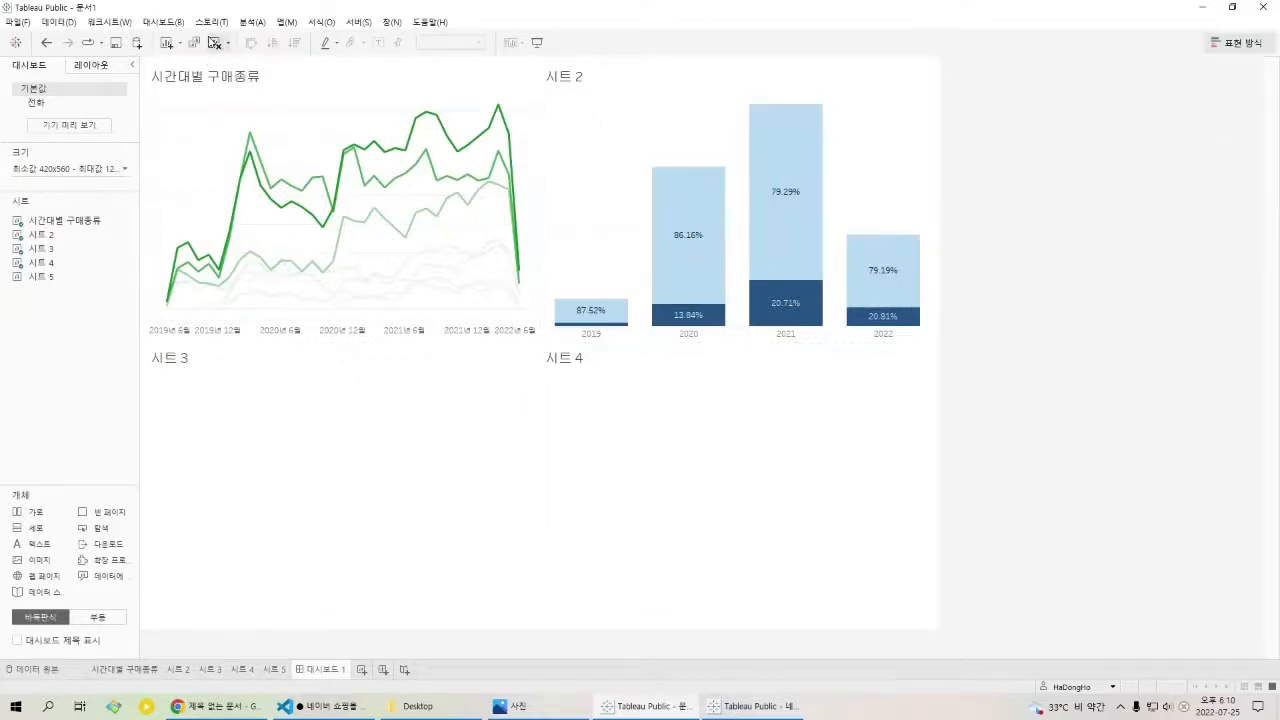
left_click(169, 22)
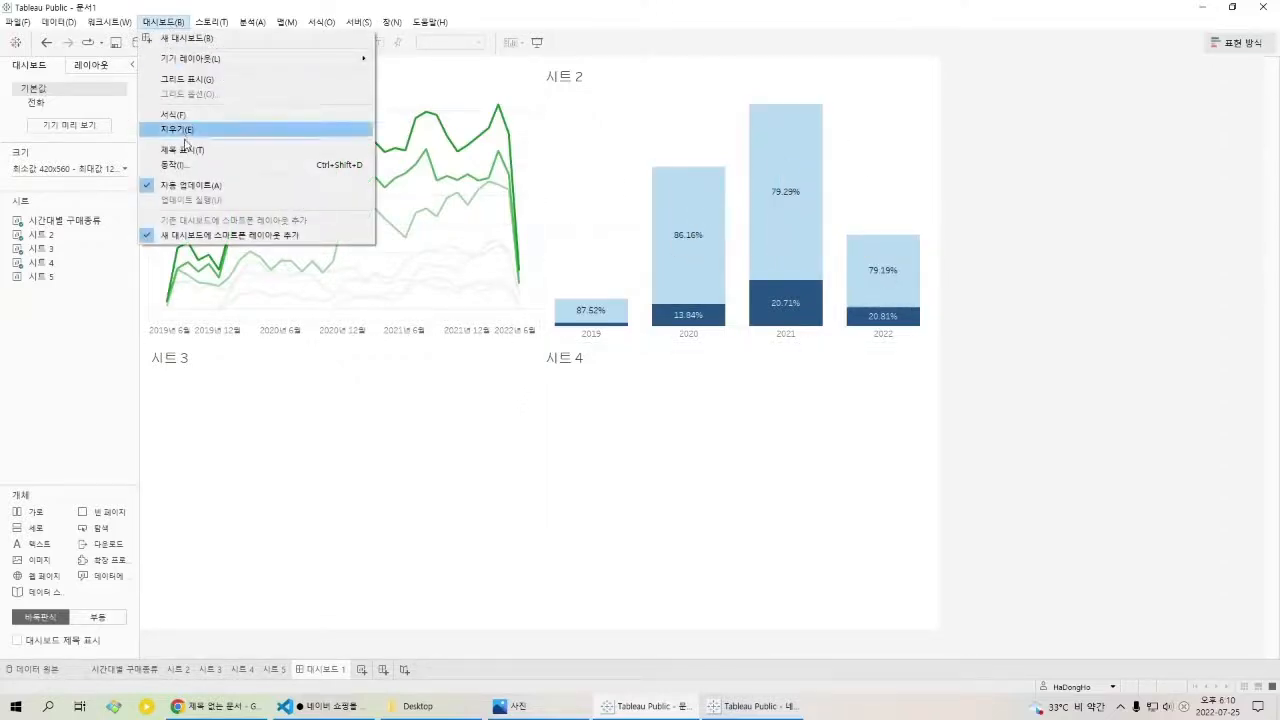
left_click(177, 164)
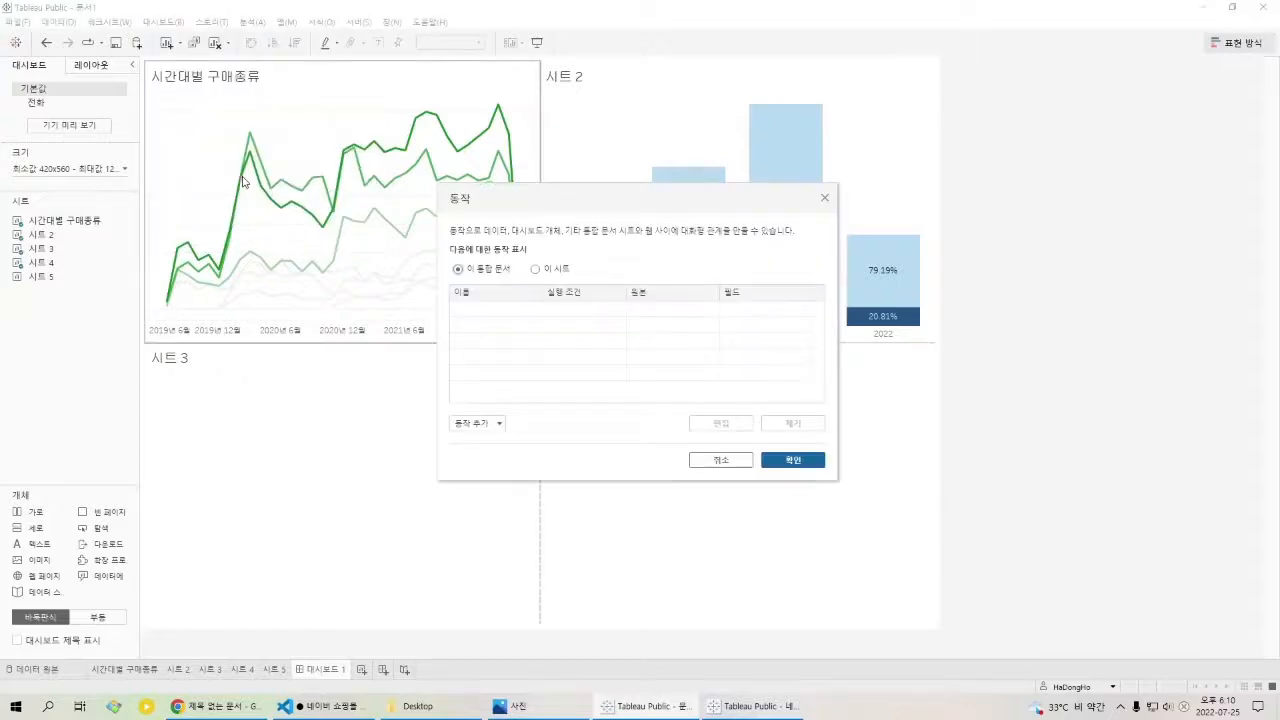
left_click(825, 200)
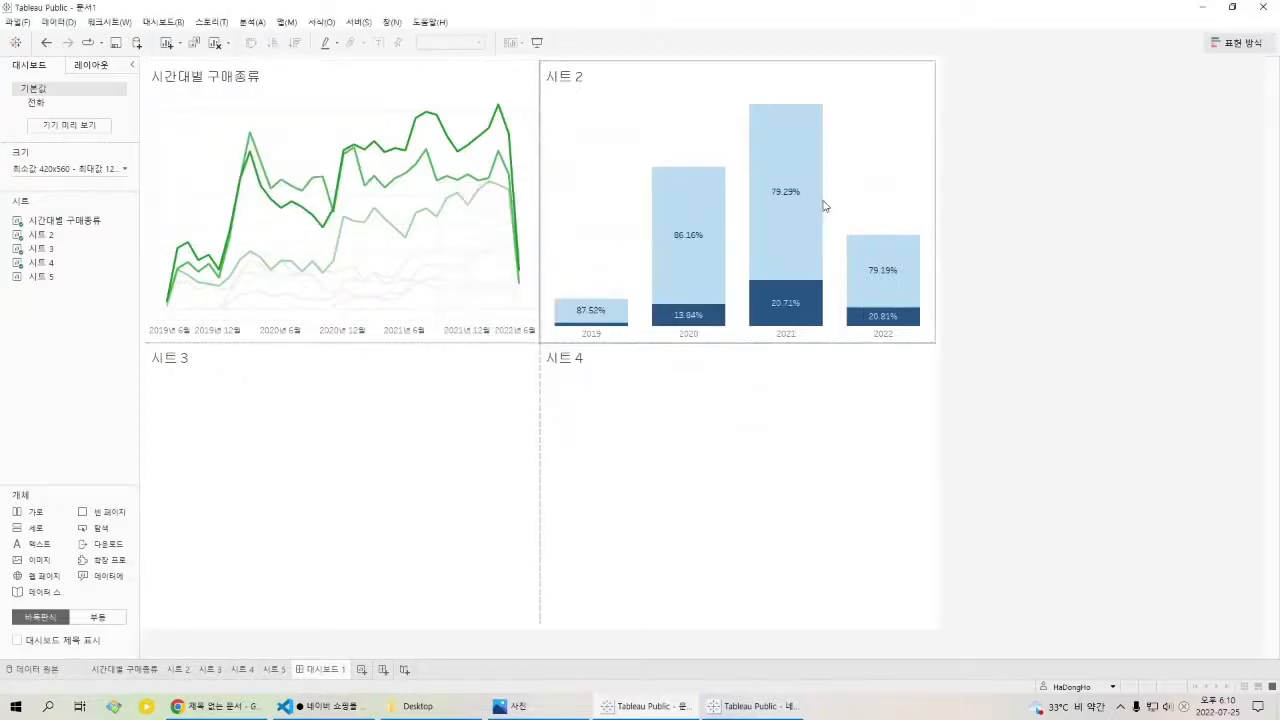
Select individual bars in 시트 2 and line points in 시간대별 구매종류 to check whether the charts affect each other.
left_click(772, 250)
left_click(768, 308)
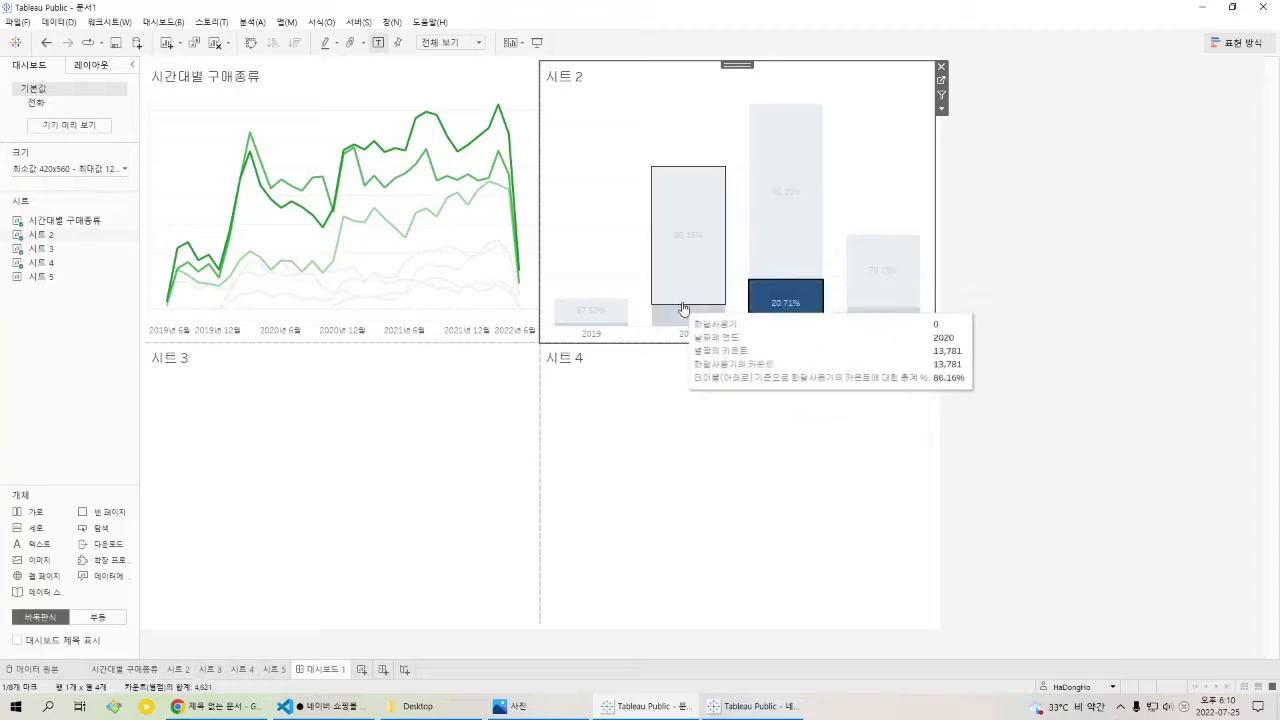
left_click(683, 288)
left_click(571, 310)
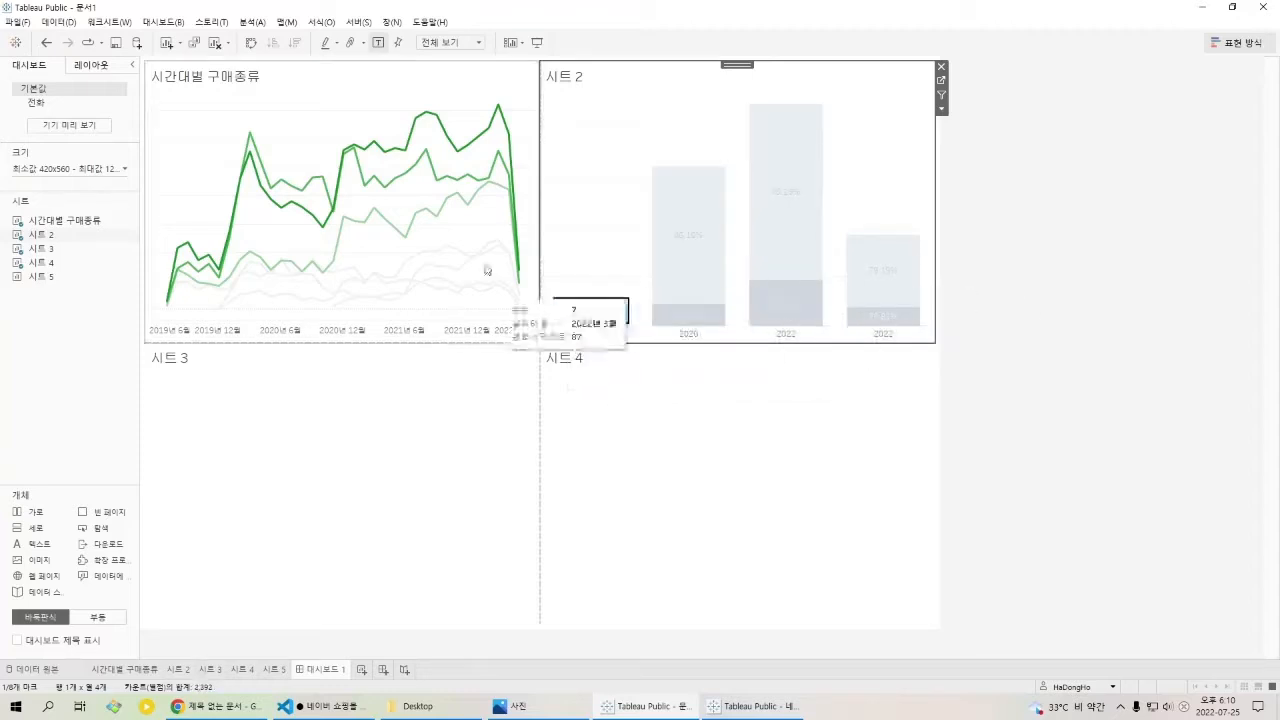
left_click(467, 207)
left_click(439, 180)
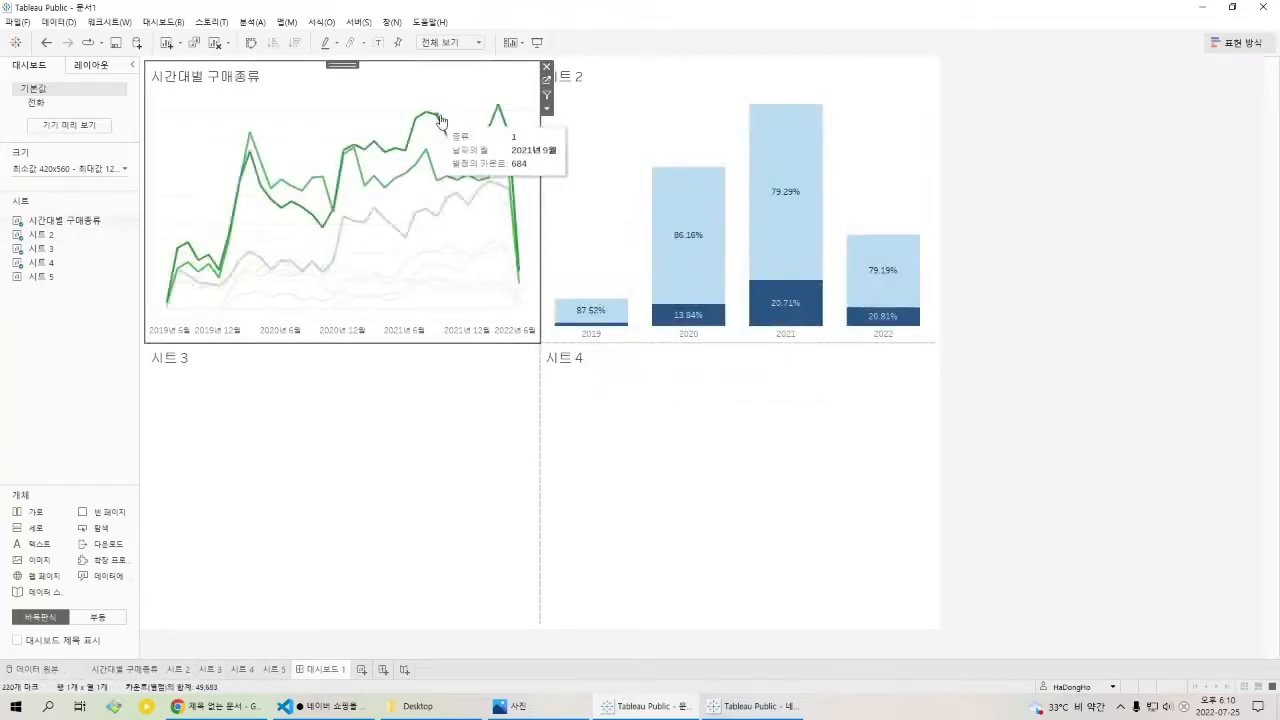
left_click(433, 118)
left_click(427, 208)
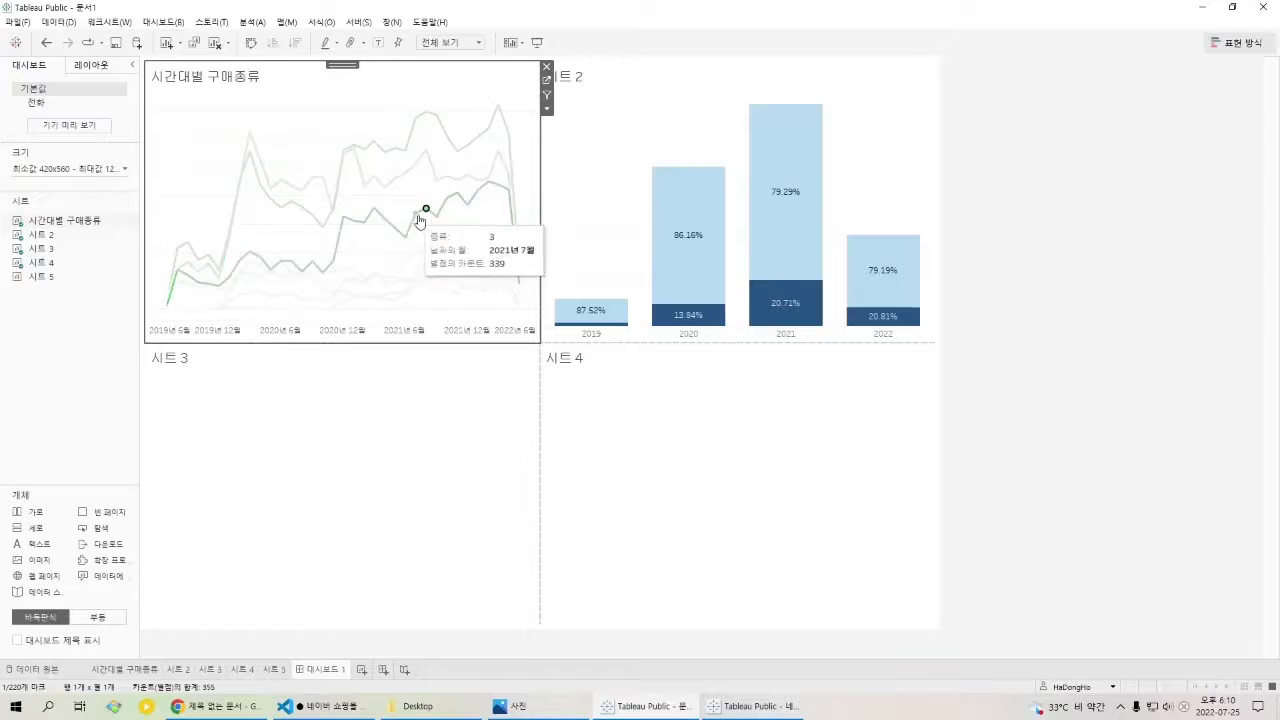
left_click(419, 216)
left_click(419, 218)
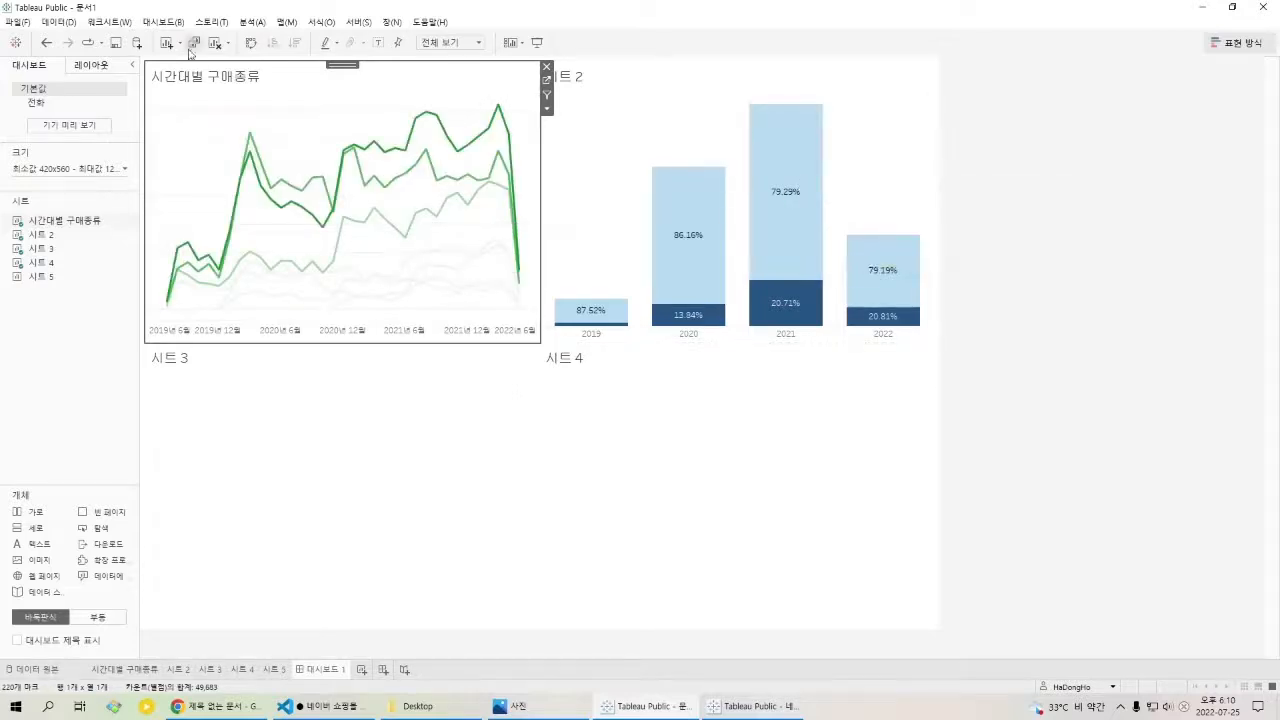
Add a filter action to the dashboard that runs on selection (선택) across all its sheets and fields.
left_click(162, 22)
left_click(221, 167)
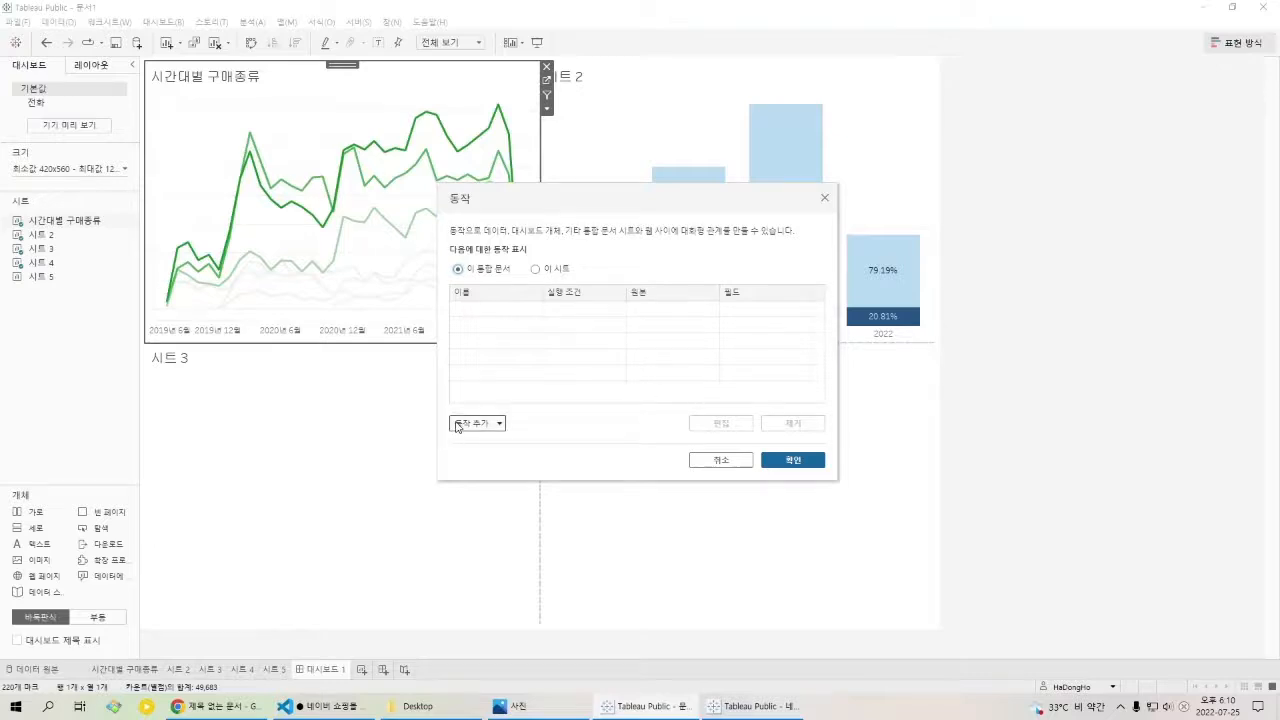
left_click(457, 424)
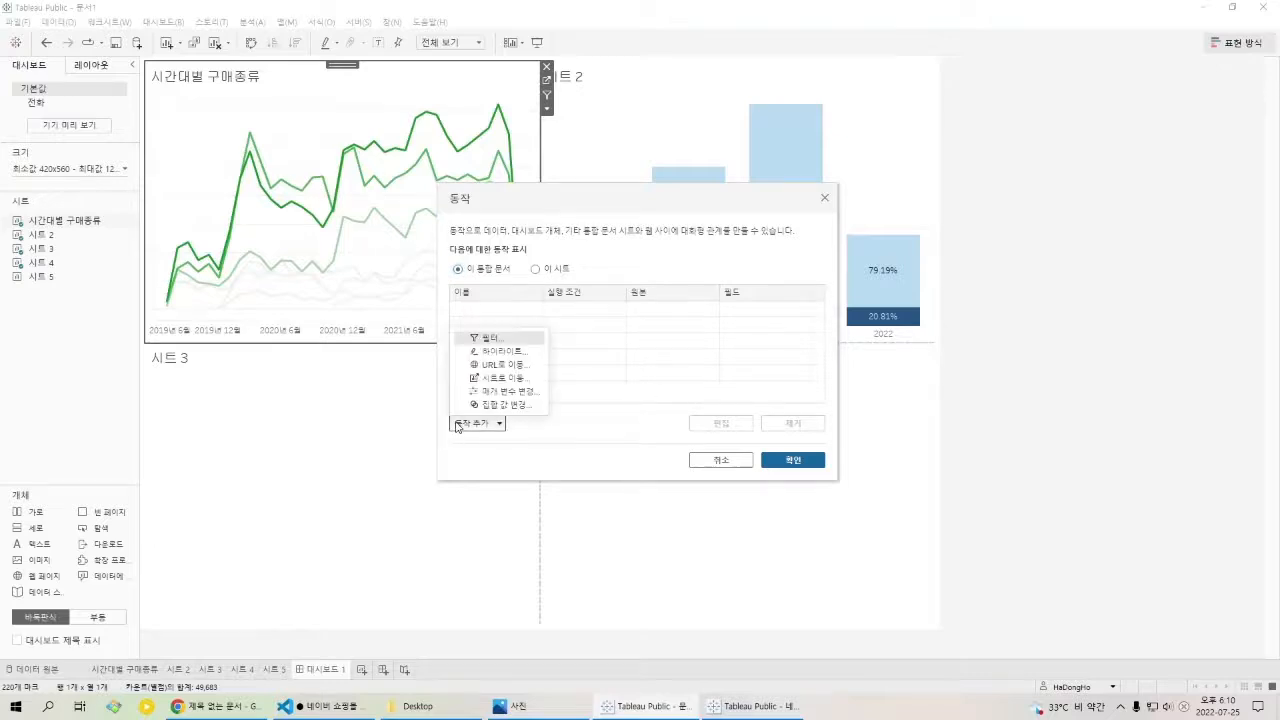
left_click(491, 341)
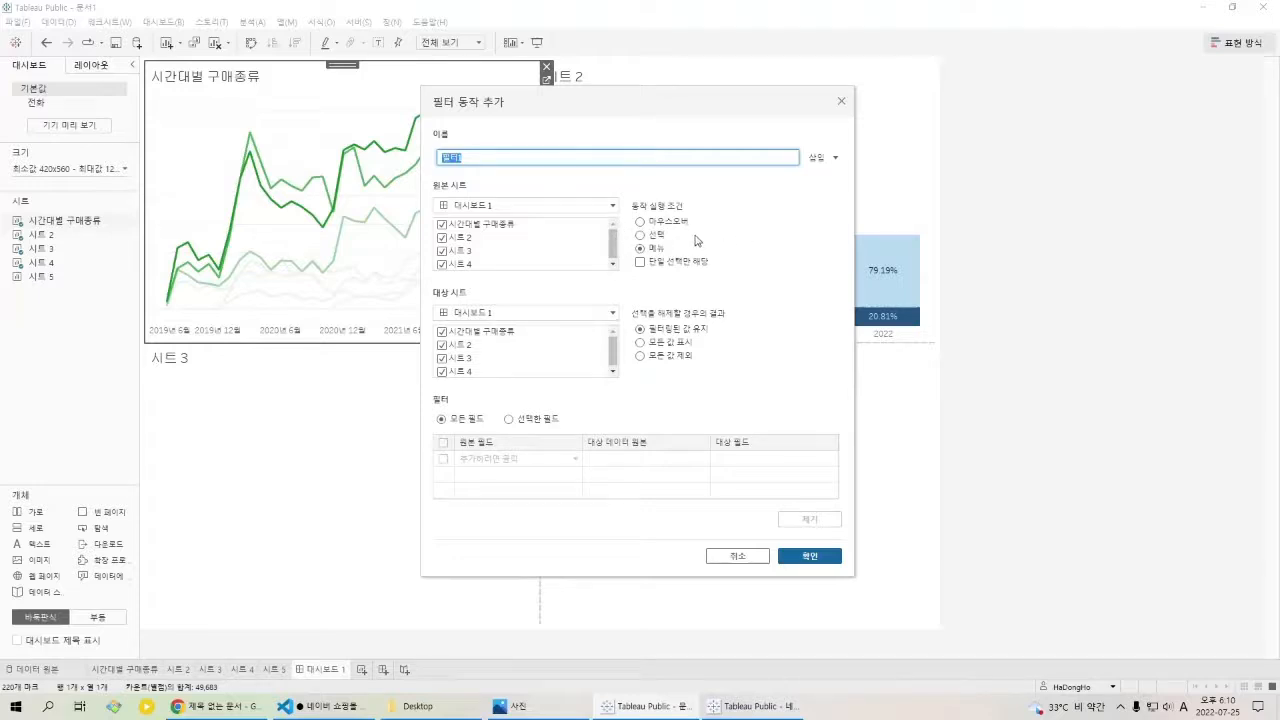
left_click(658, 237)
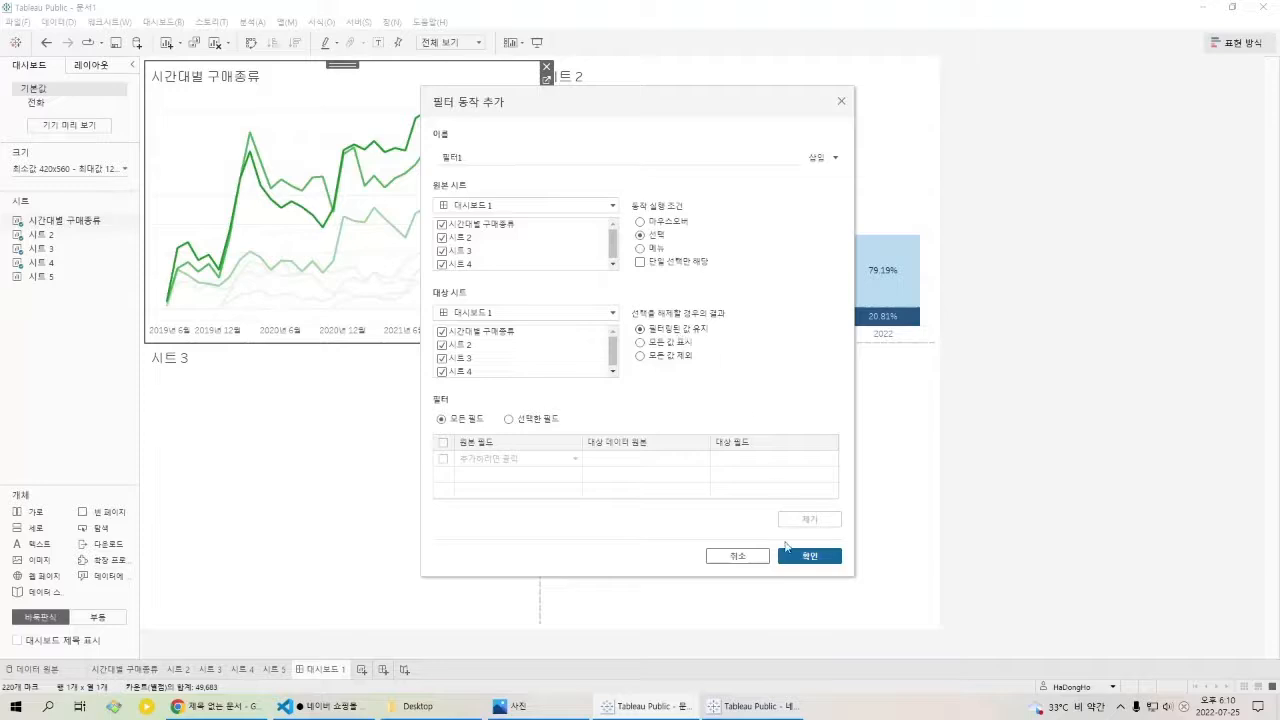
left_click(807, 558)
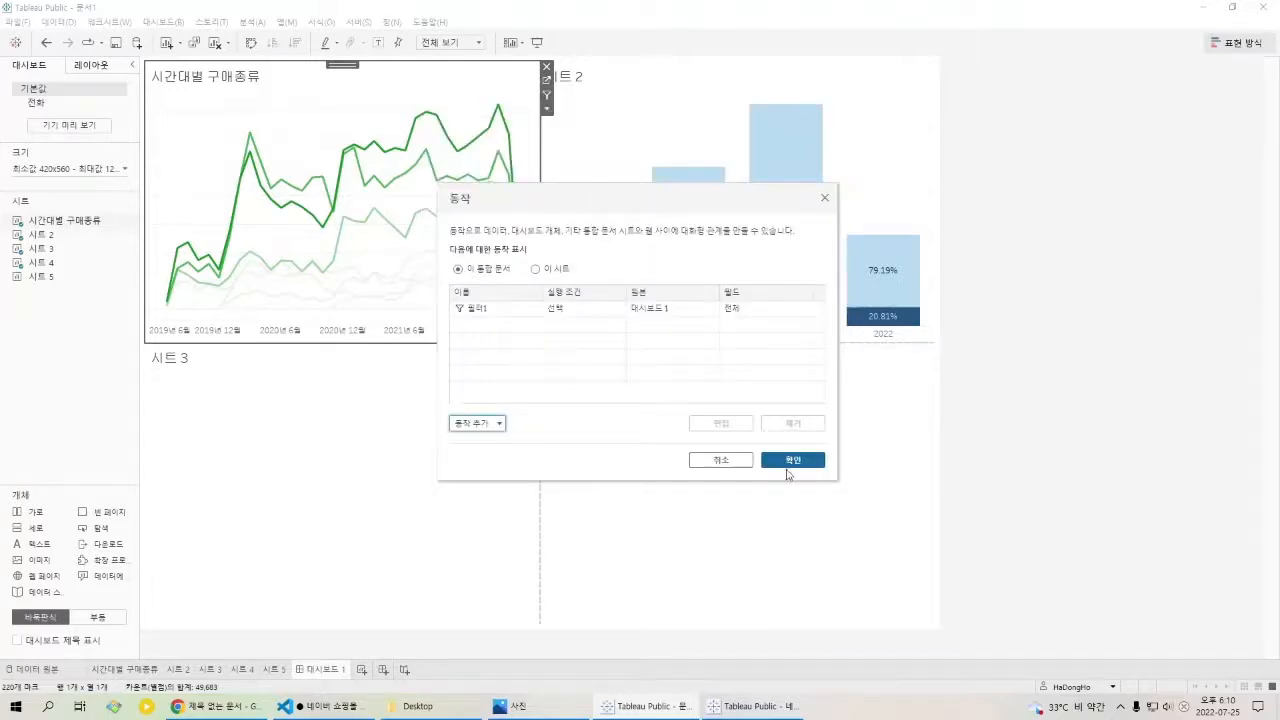
left_click(790, 462)
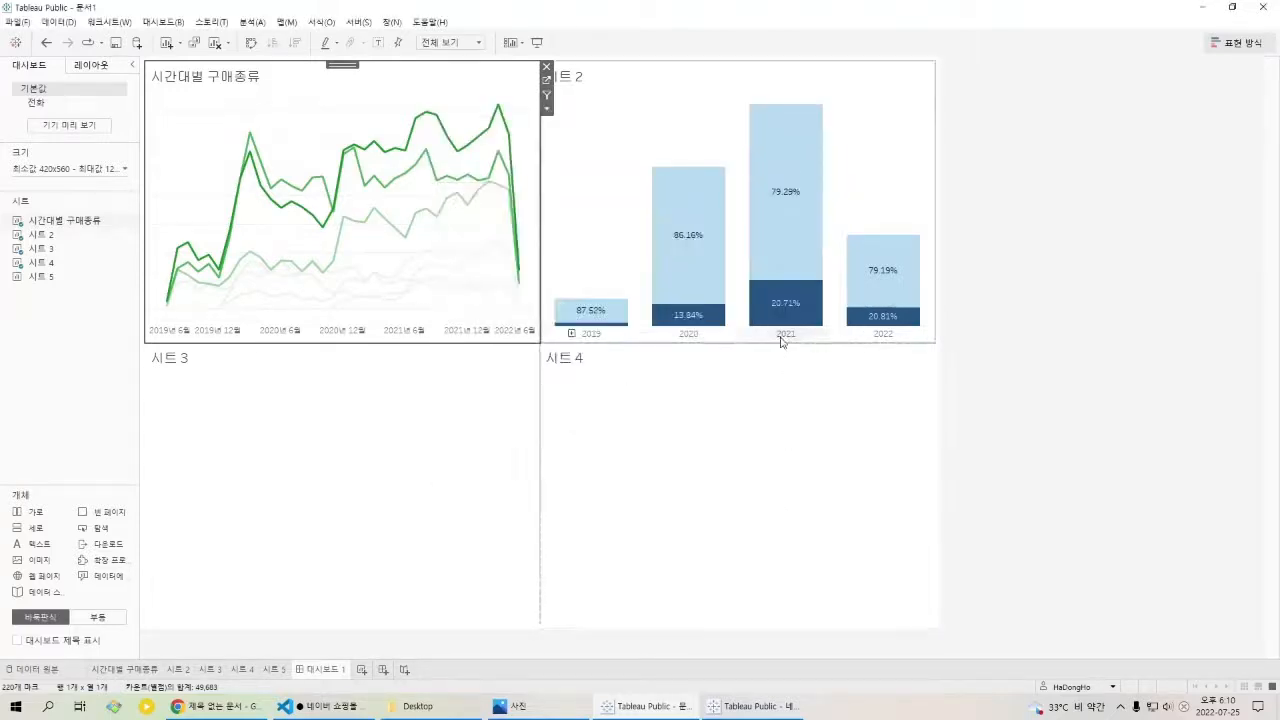
Select and deselect the 2021 and 2020 bar segments in 시트 2 to test how 시간대별 구매종류 gets filtered.
mouse_move(752, 316)
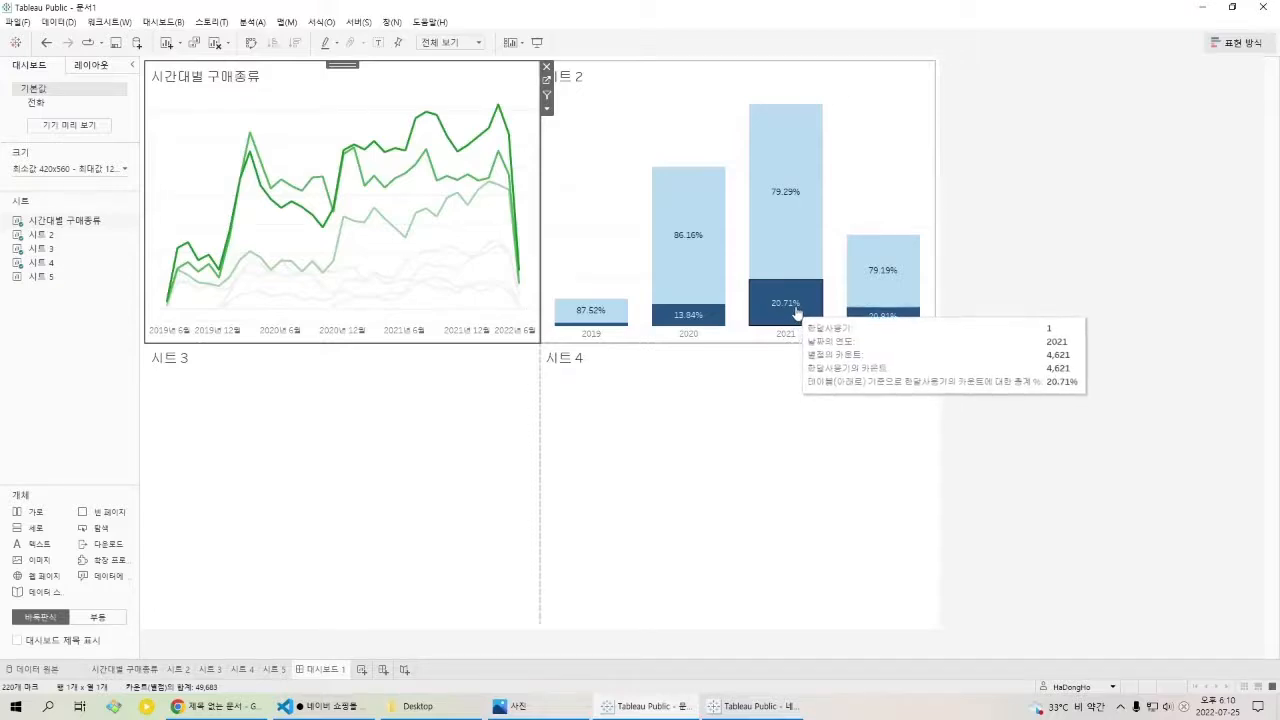
left_click(797, 313)
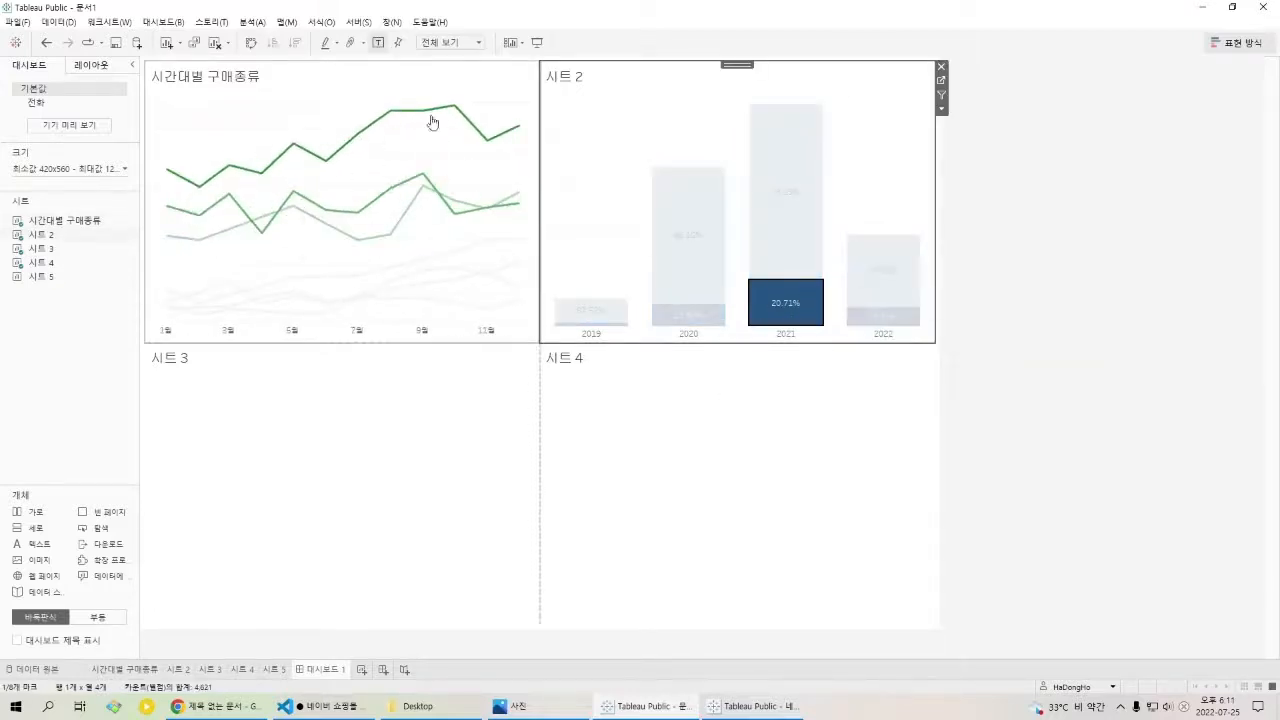
mouse_move(434, 121)
mouse_move(408, 186)
left_click(782, 300)
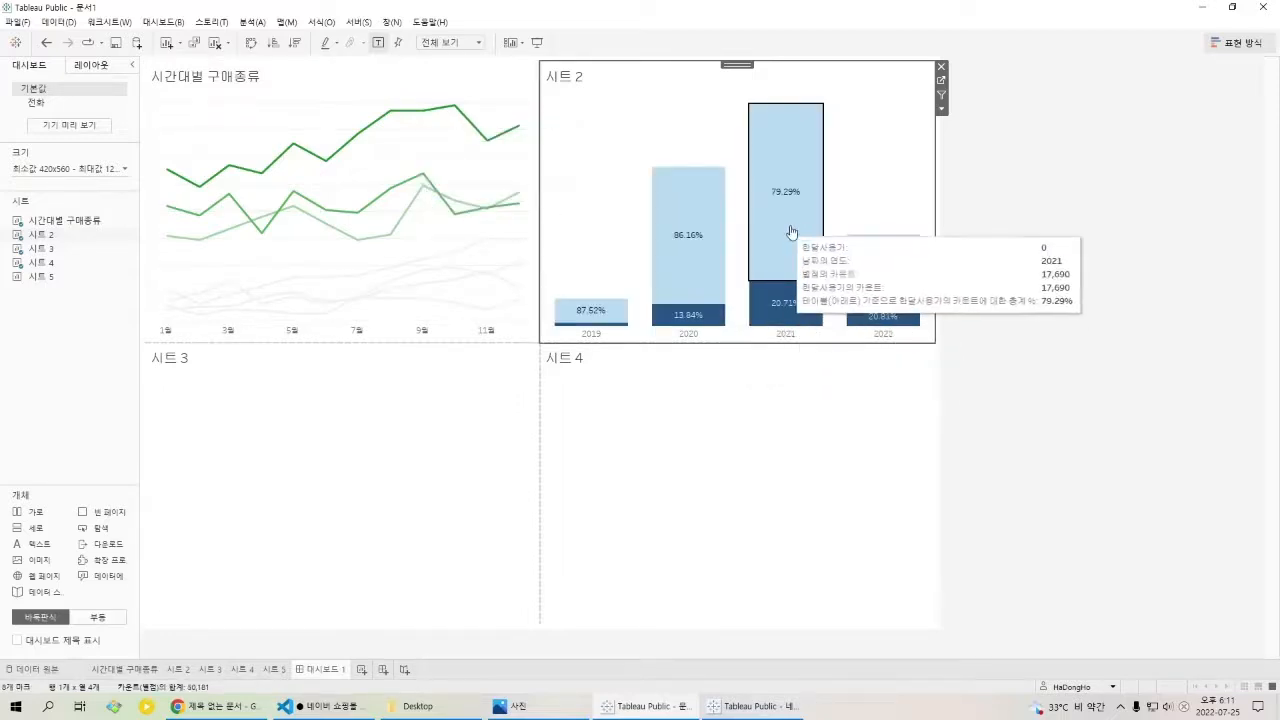
left_click(772, 238)
left_click(711, 242)
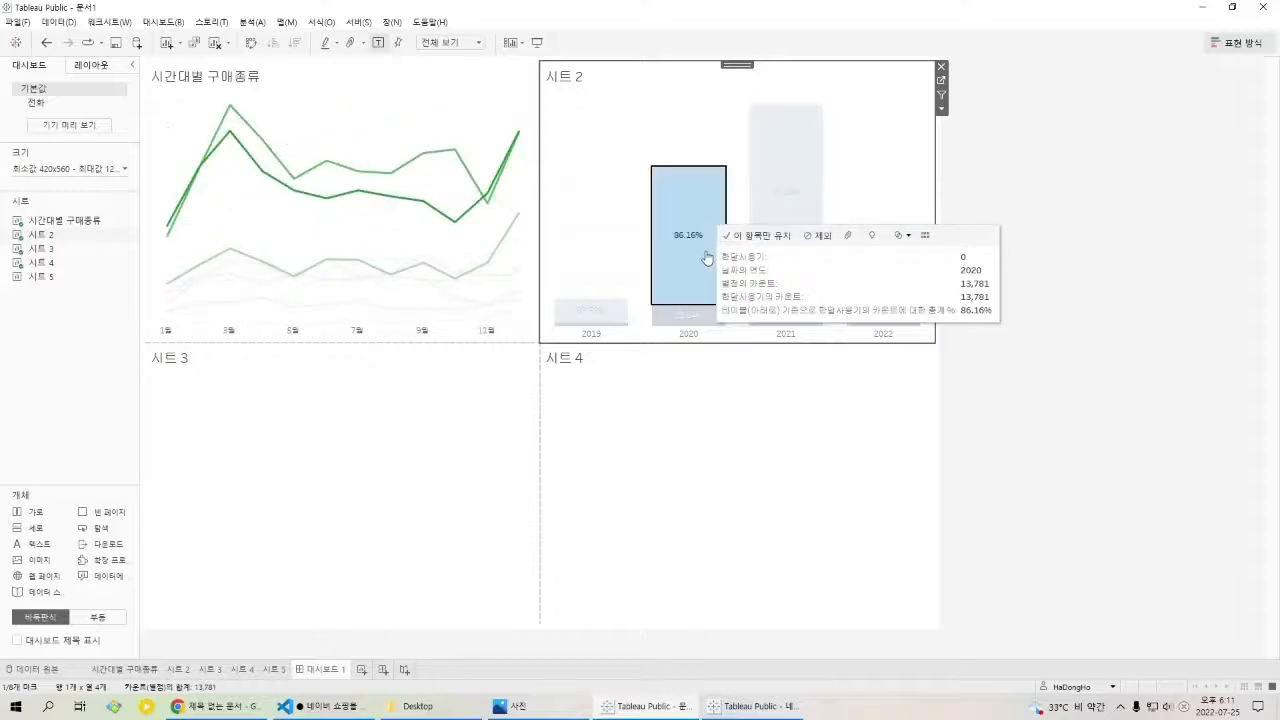
left_click(710, 258)
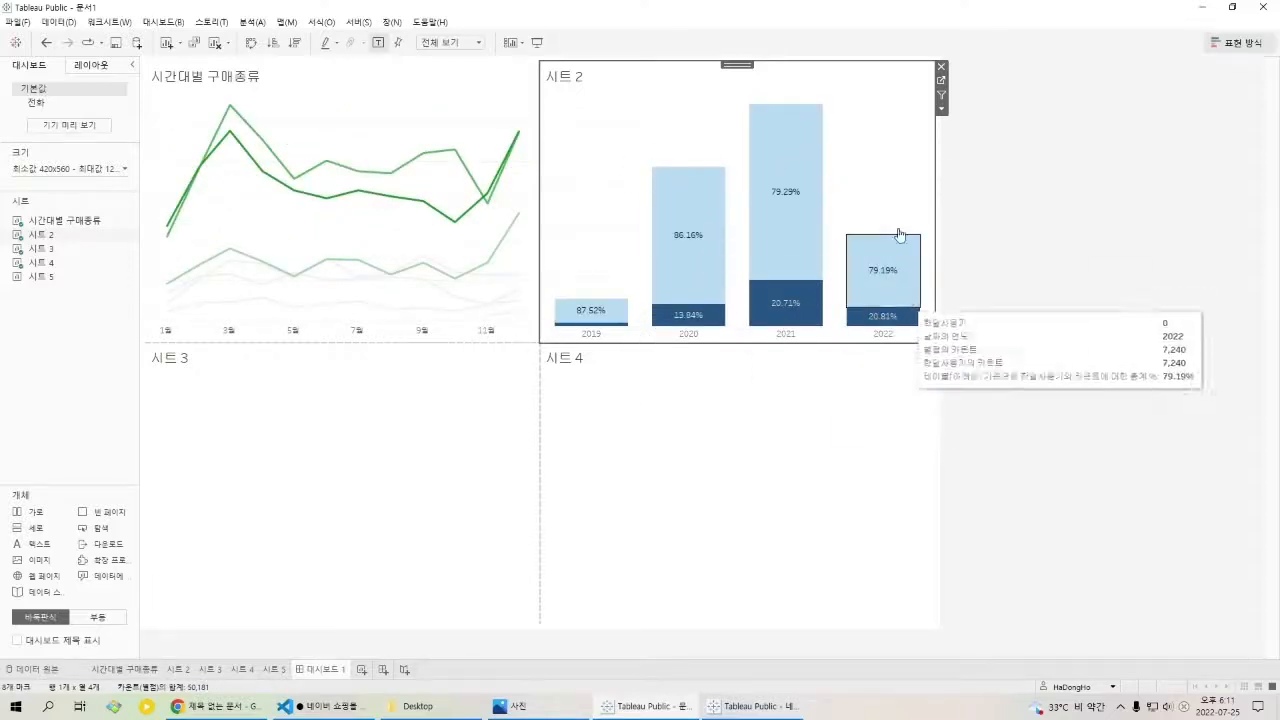
Edit the dashboard's filter action so that clearing the selection shows all values (모든 값 표시).
left_click(168, 23)
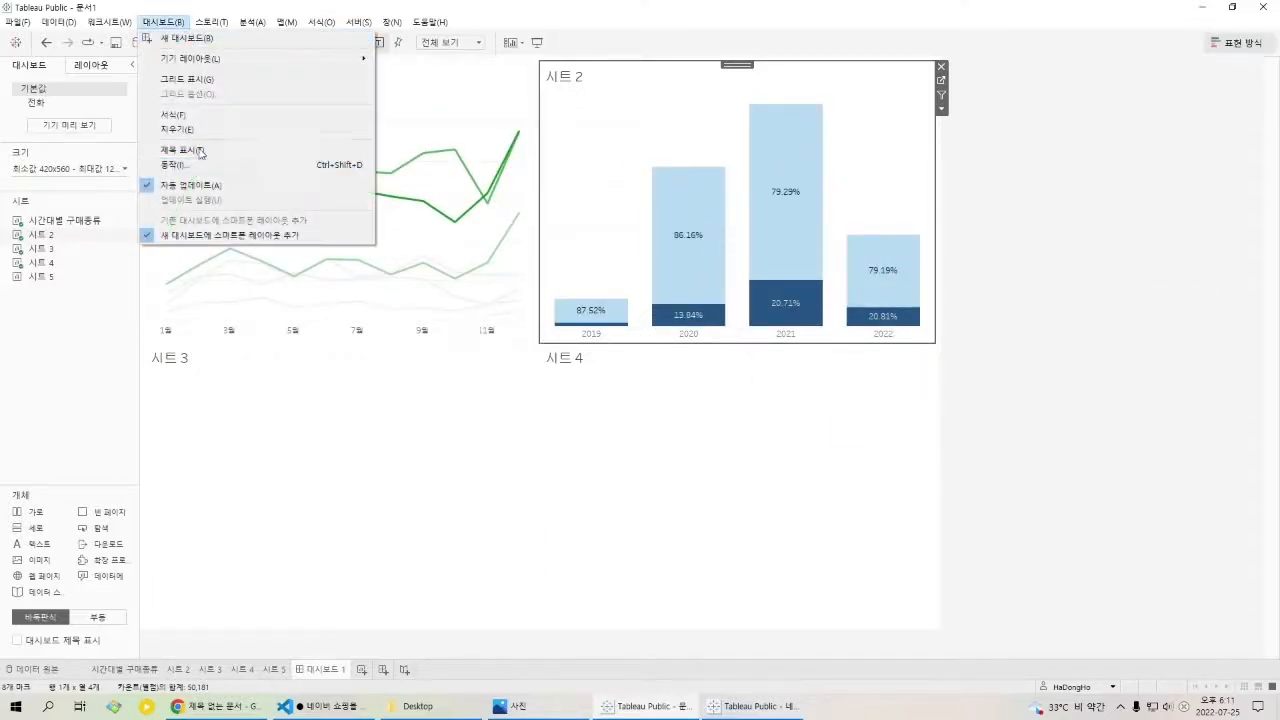
left_click(203, 165)
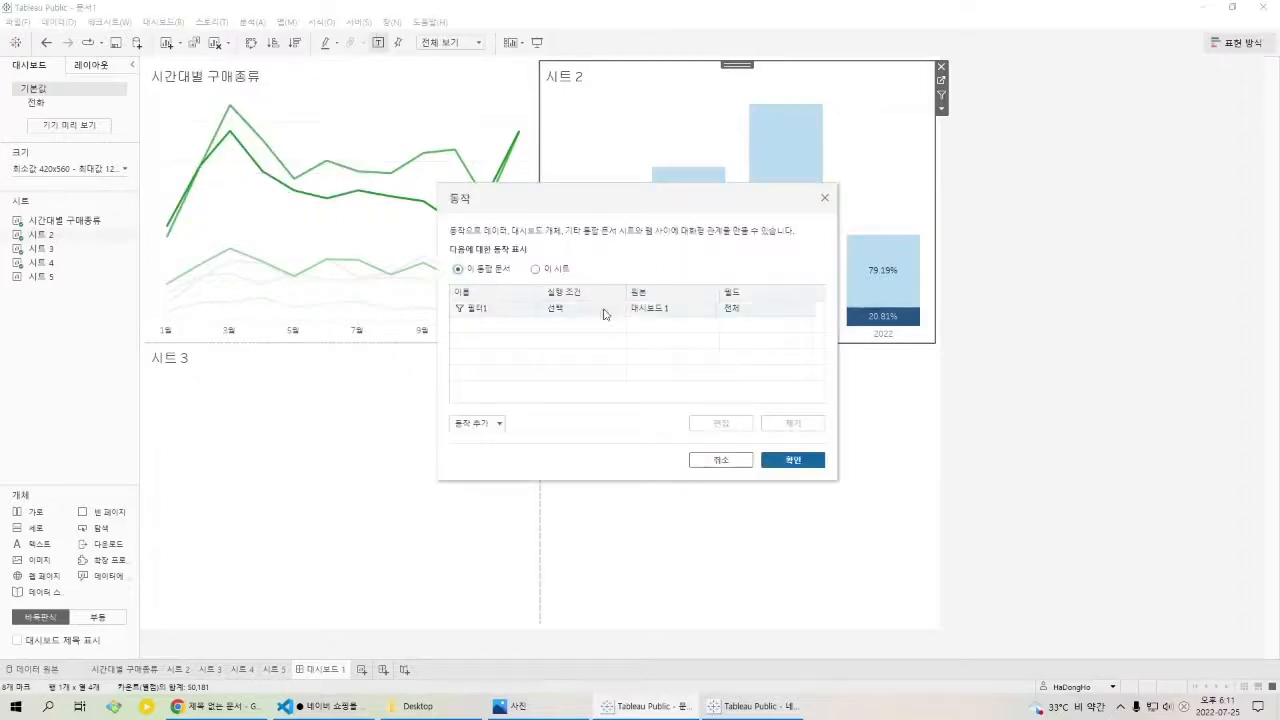
left_click(605, 310)
left_click(722, 423)
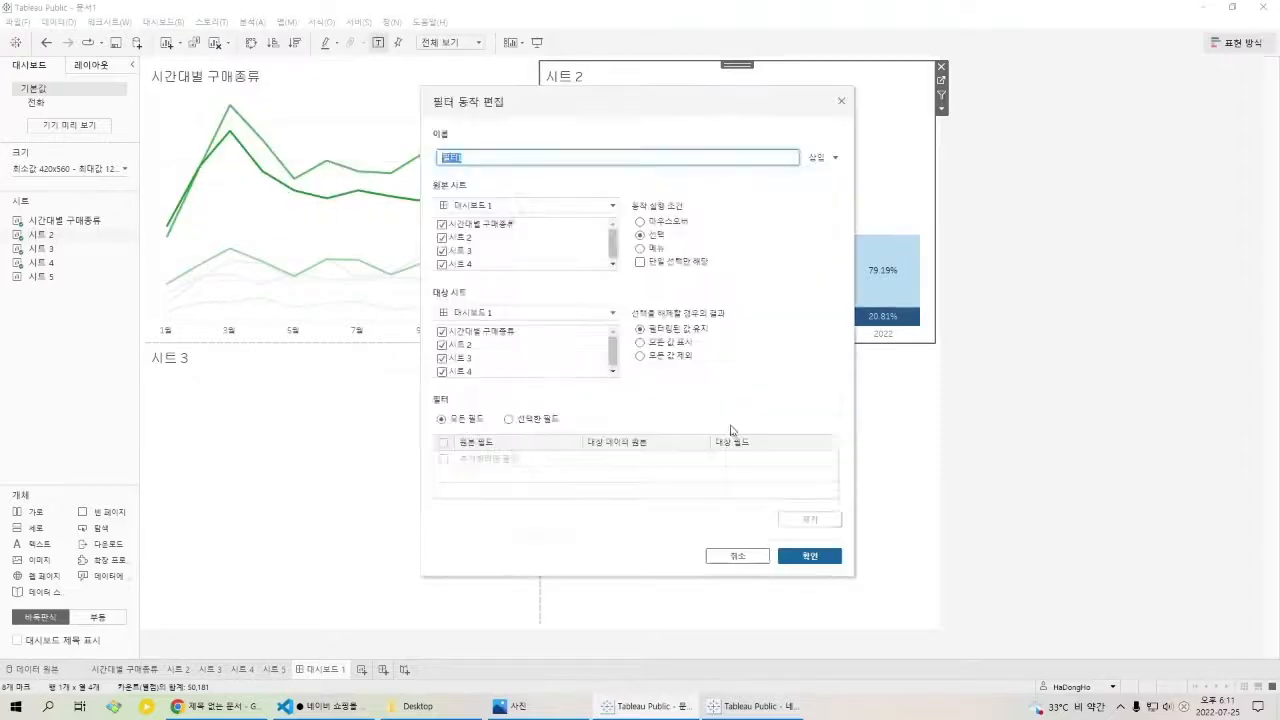
left_click(673, 346)
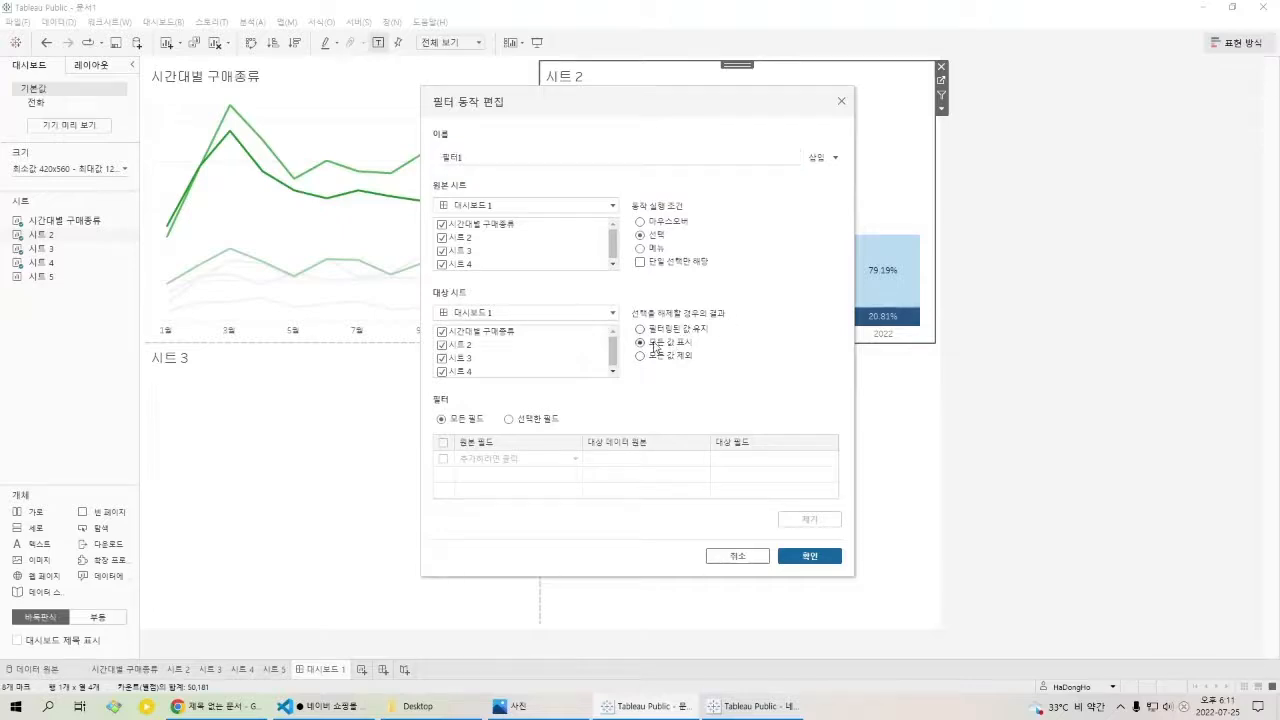
left_click(818, 558)
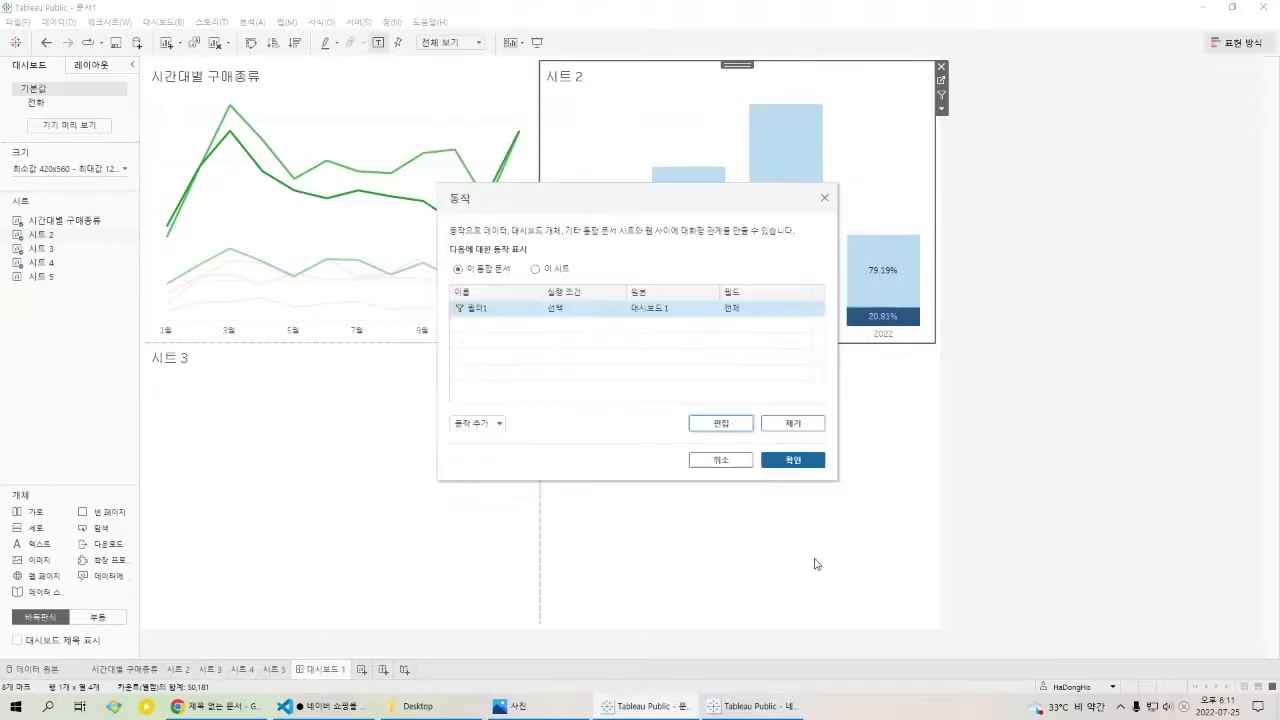
left_click(798, 466)
Select the 2021 segments in 시트 2 and clear the selection to check how the line chart resets.
left_click(793, 231)
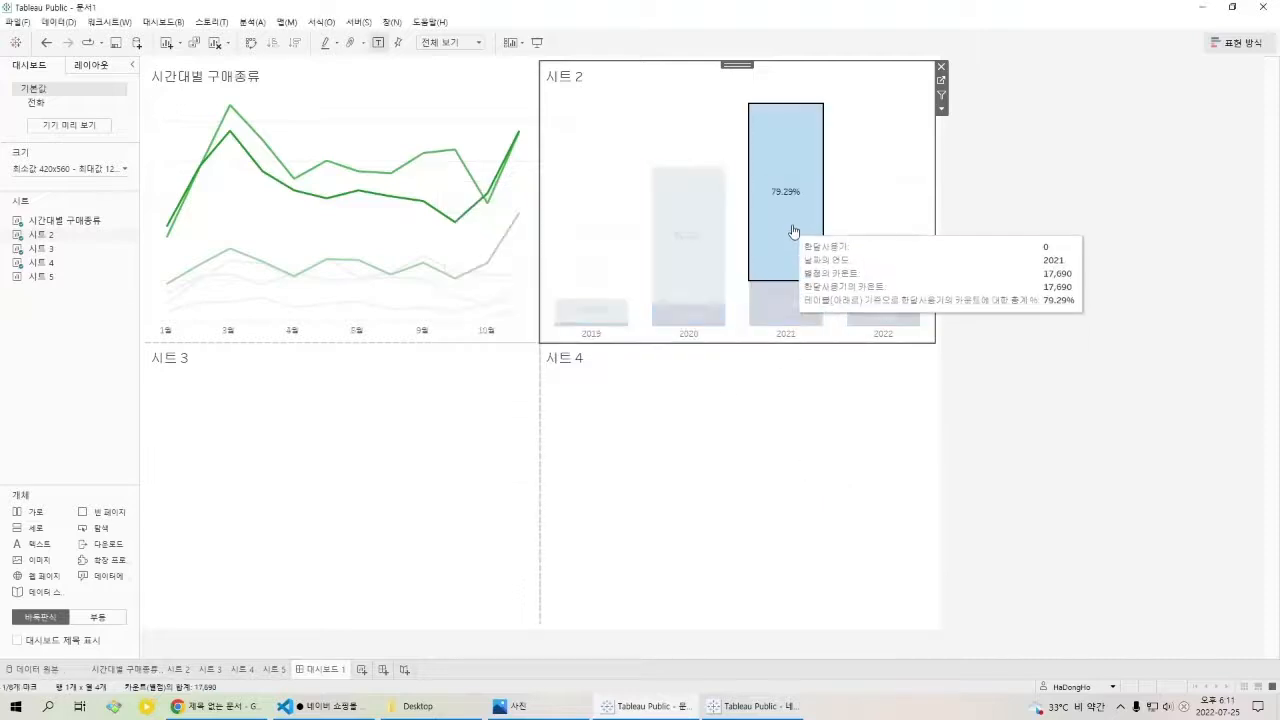
left_click(776, 305)
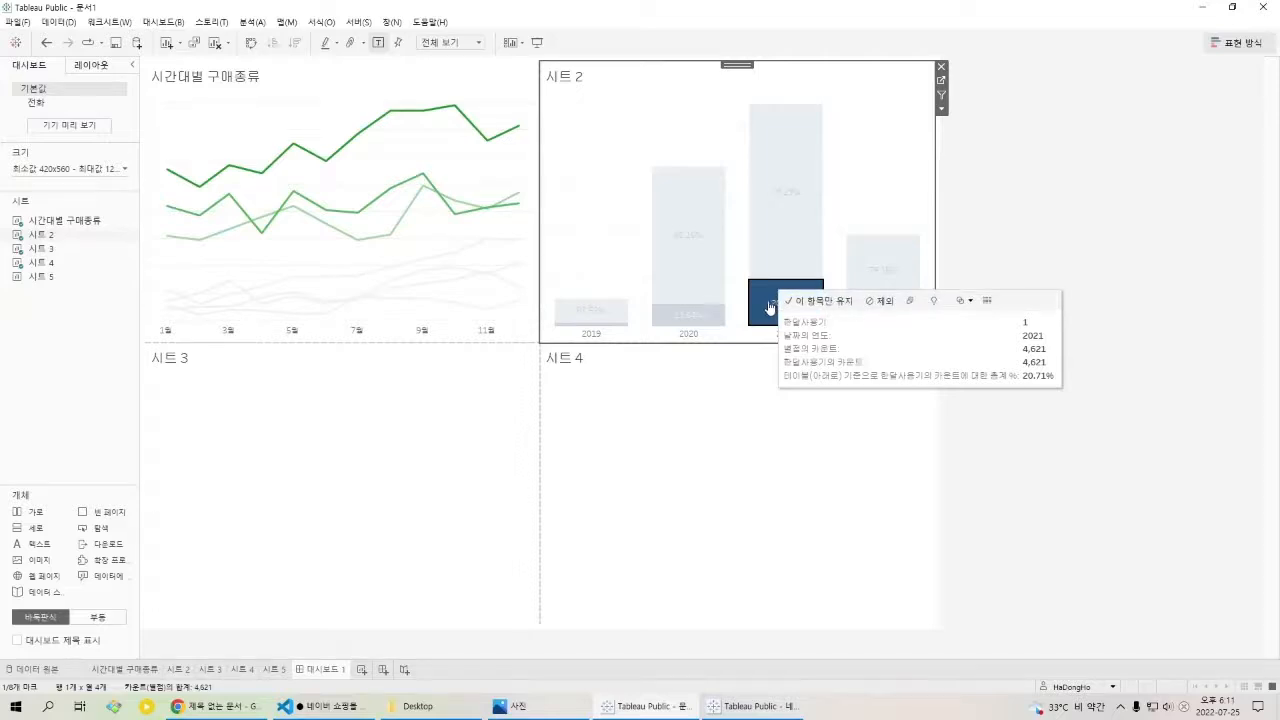
left_click(769, 307)
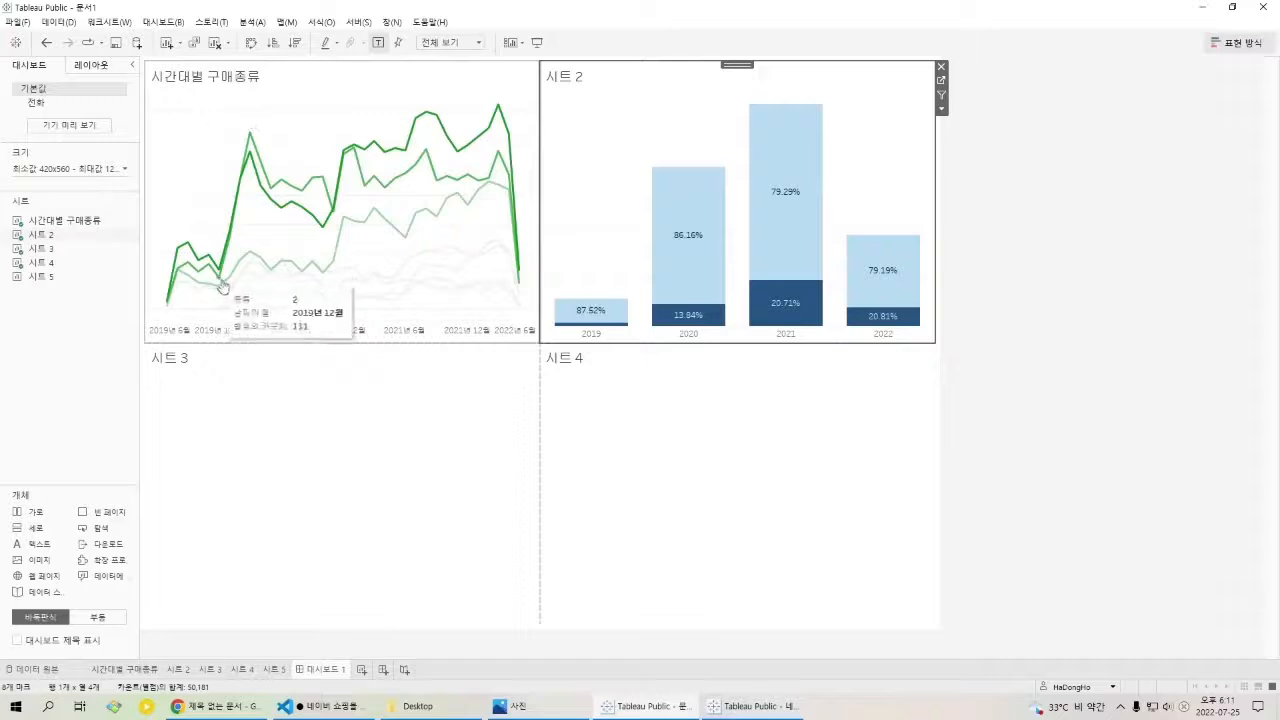
Select and deselect monthly points in 시간대별 구매종류 to test how the filter action affects 시트 2.
left_click(435, 124)
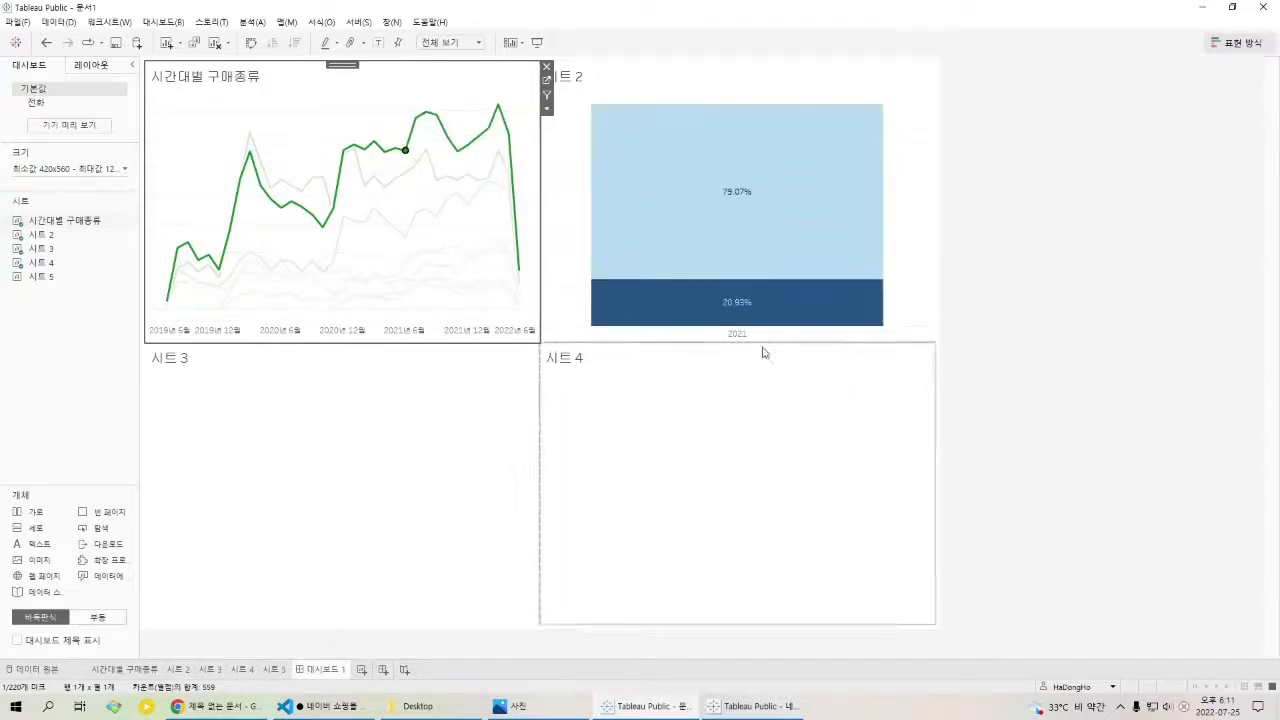
left_click(384, 152)
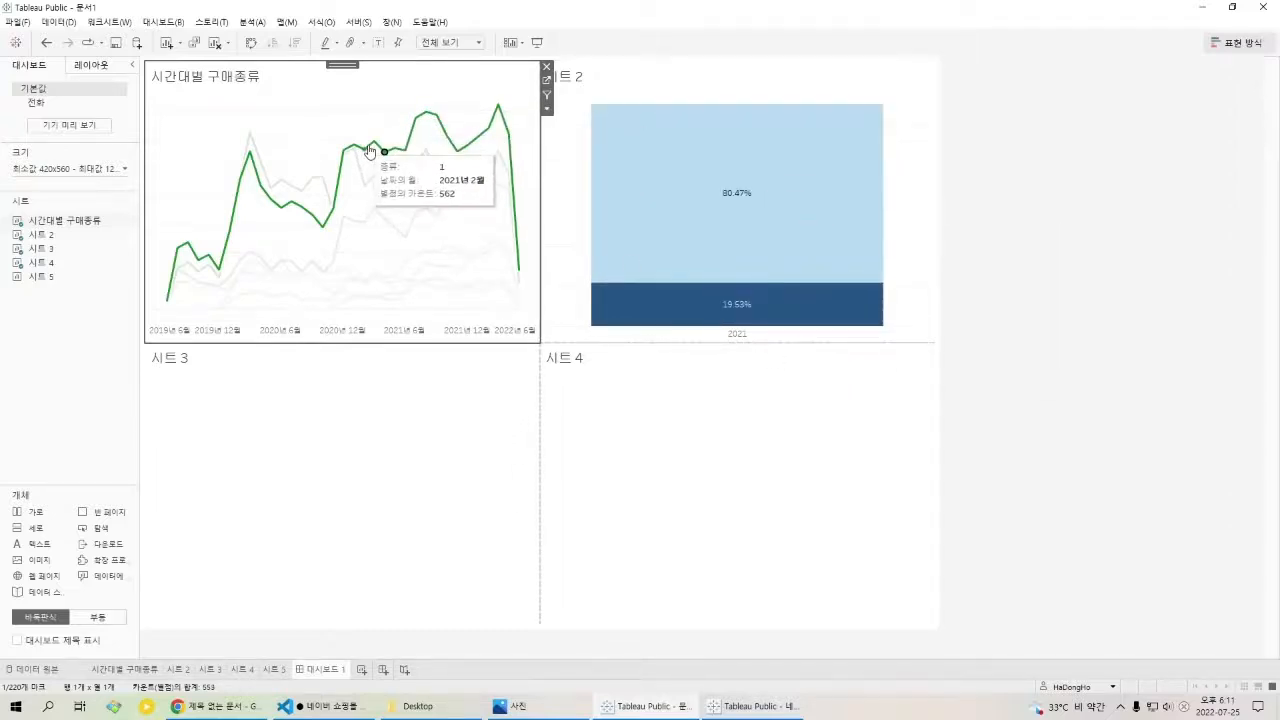
left_click(365, 149)
left_click(367, 151)
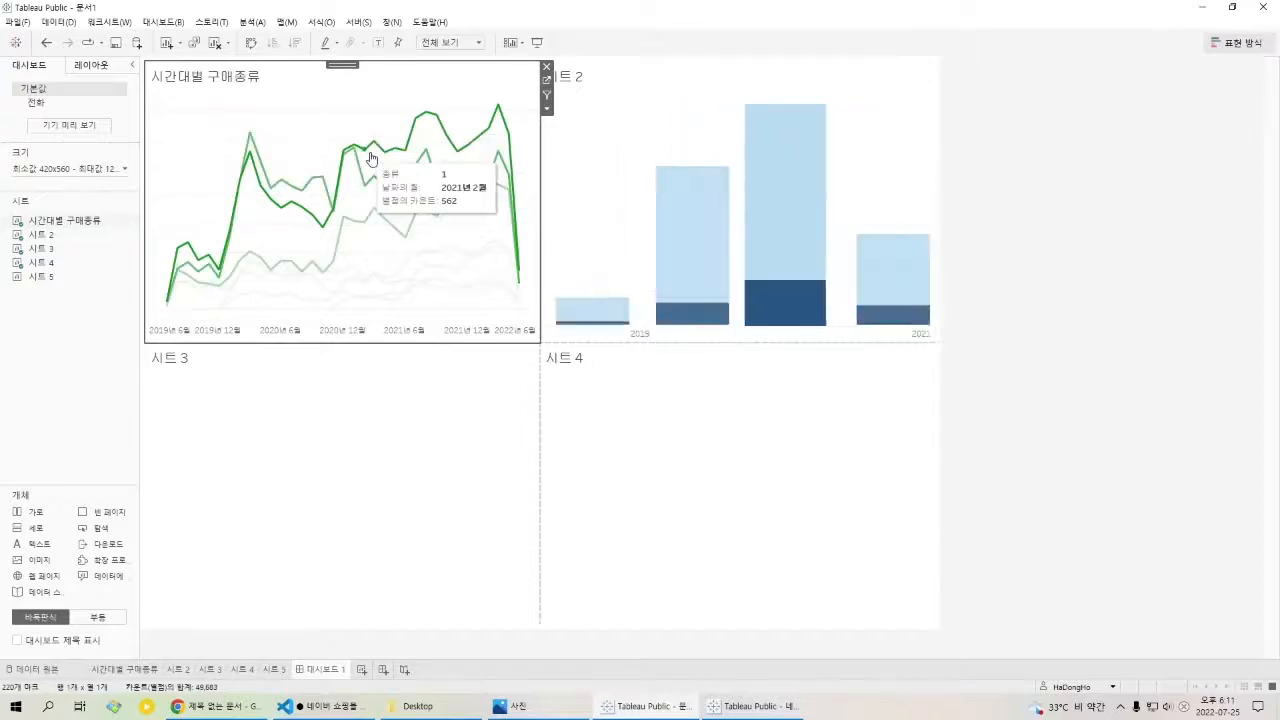
left_click(322, 186)
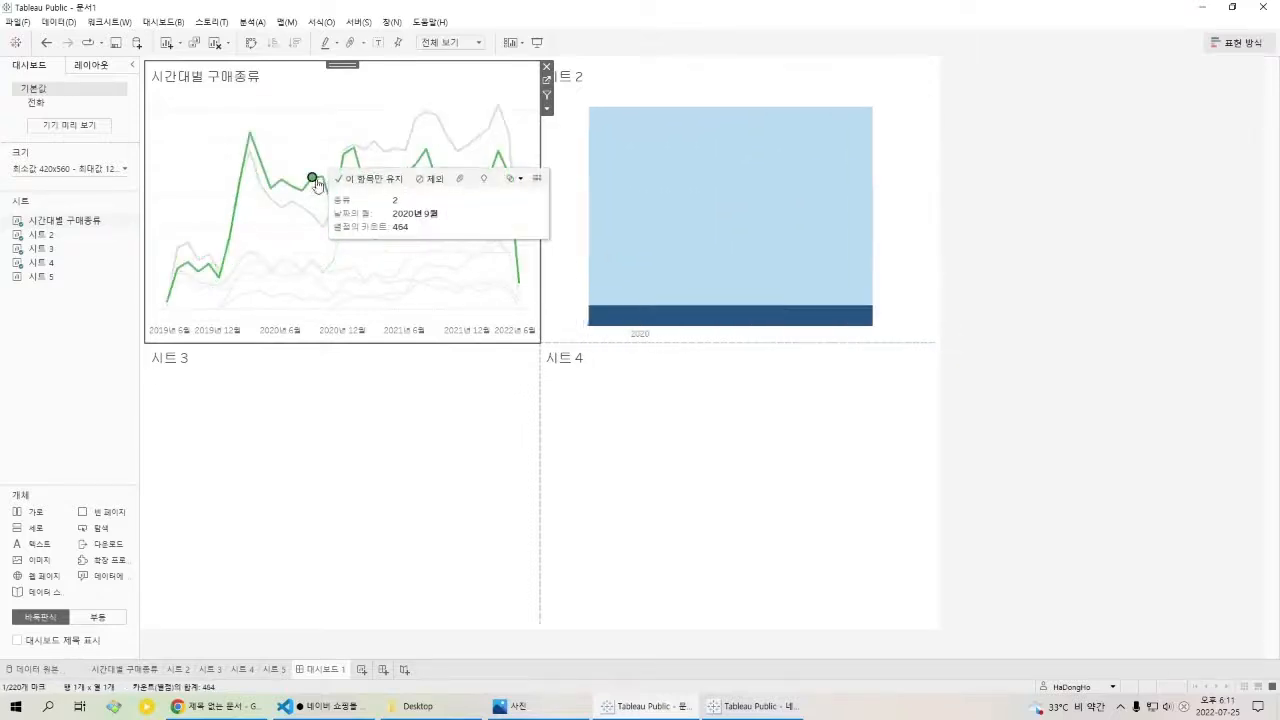
left_click(320, 184)
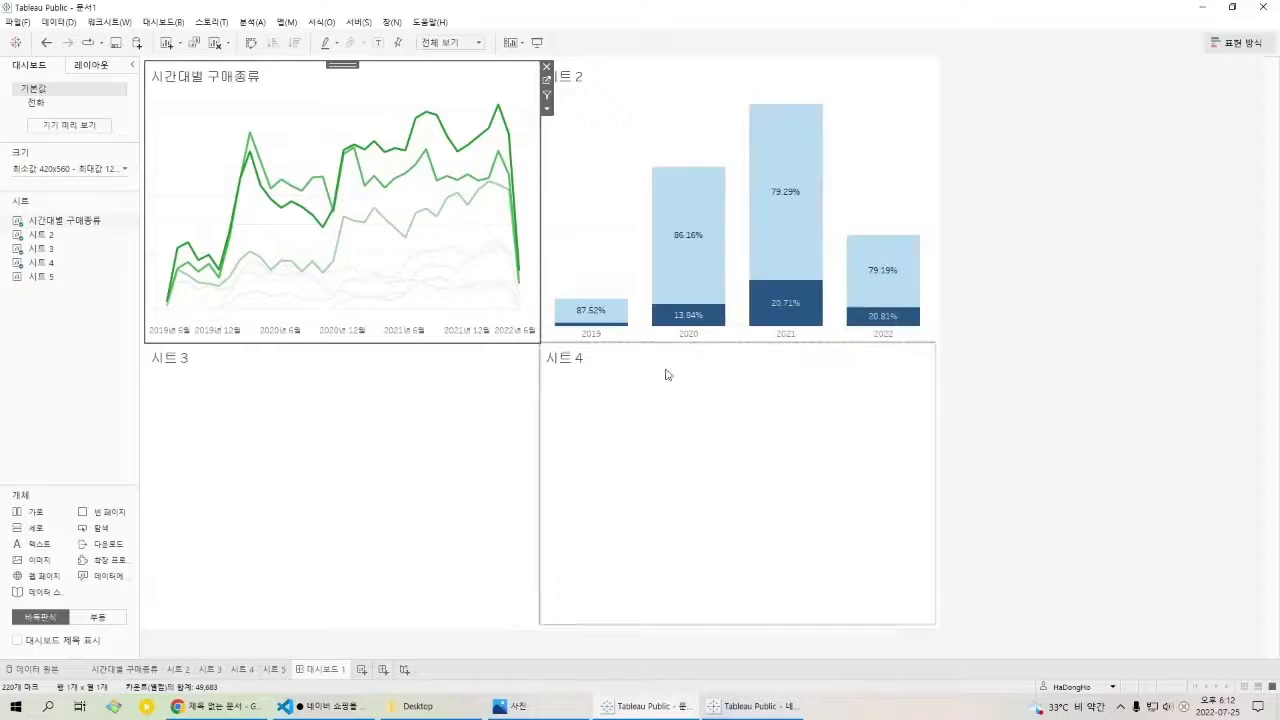
left_click(360, 414)
left_click(657, 413)
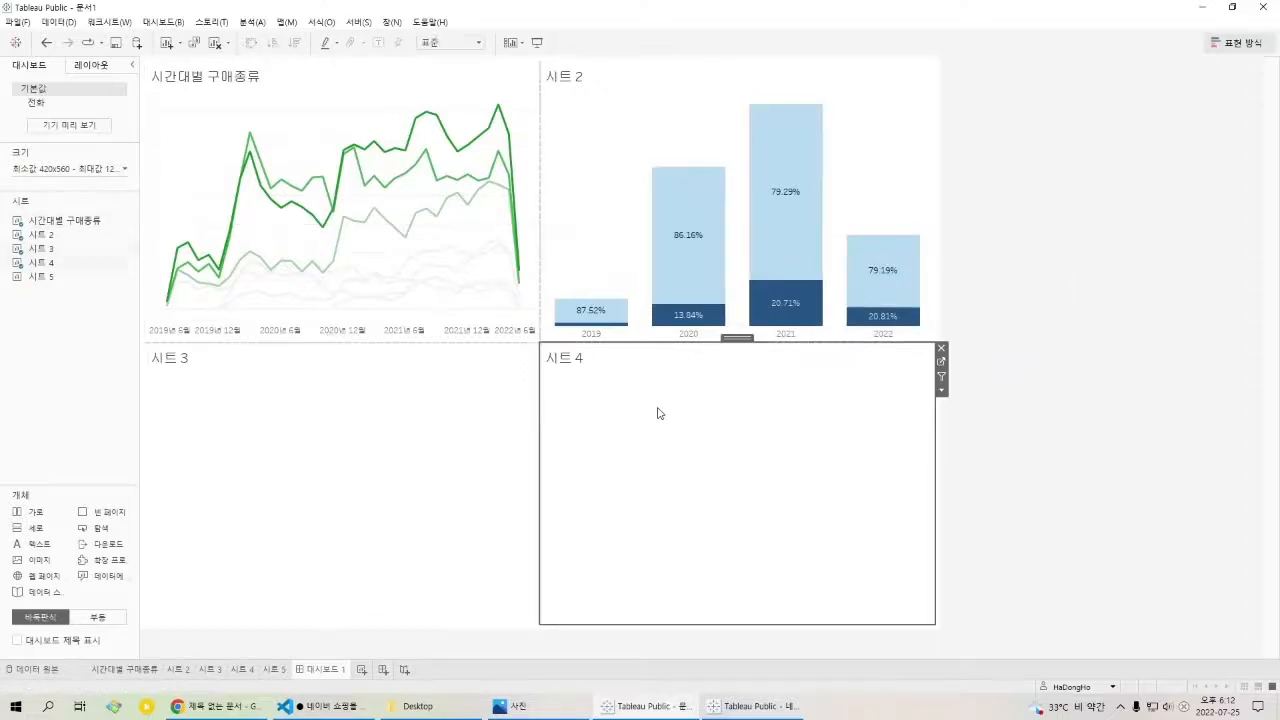
left_click(345, 415)
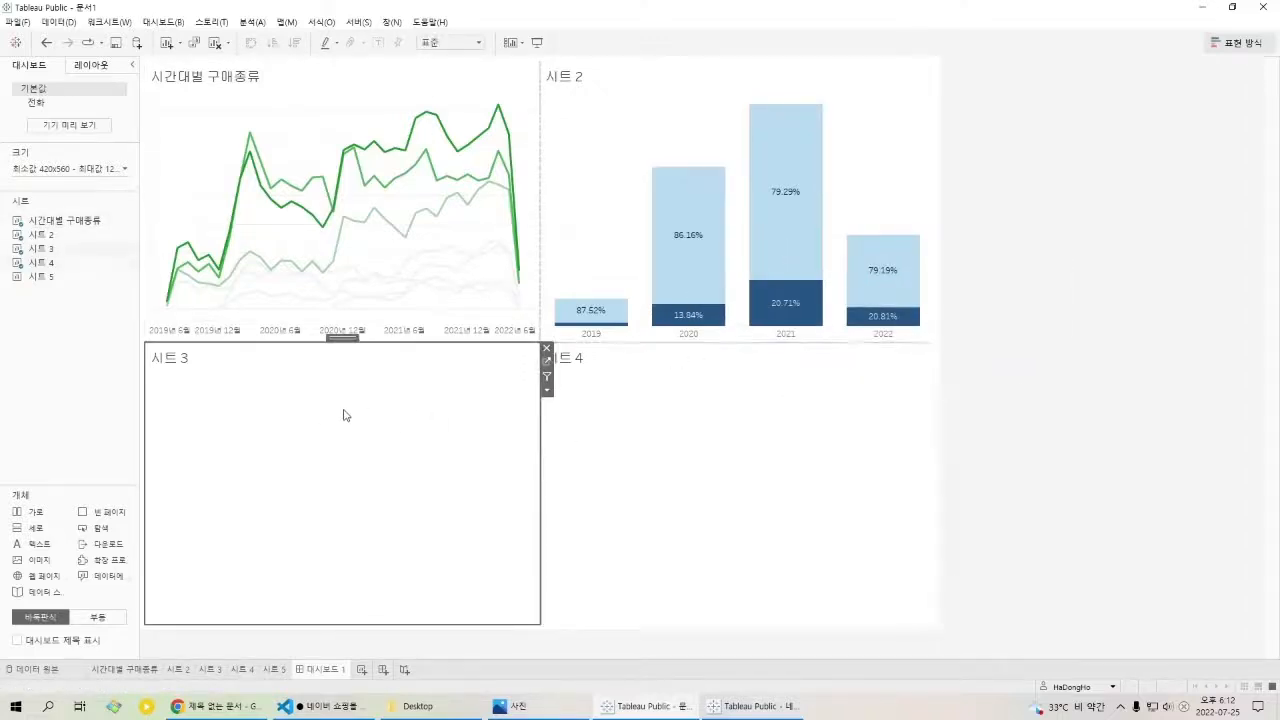
left_click(614, 419)
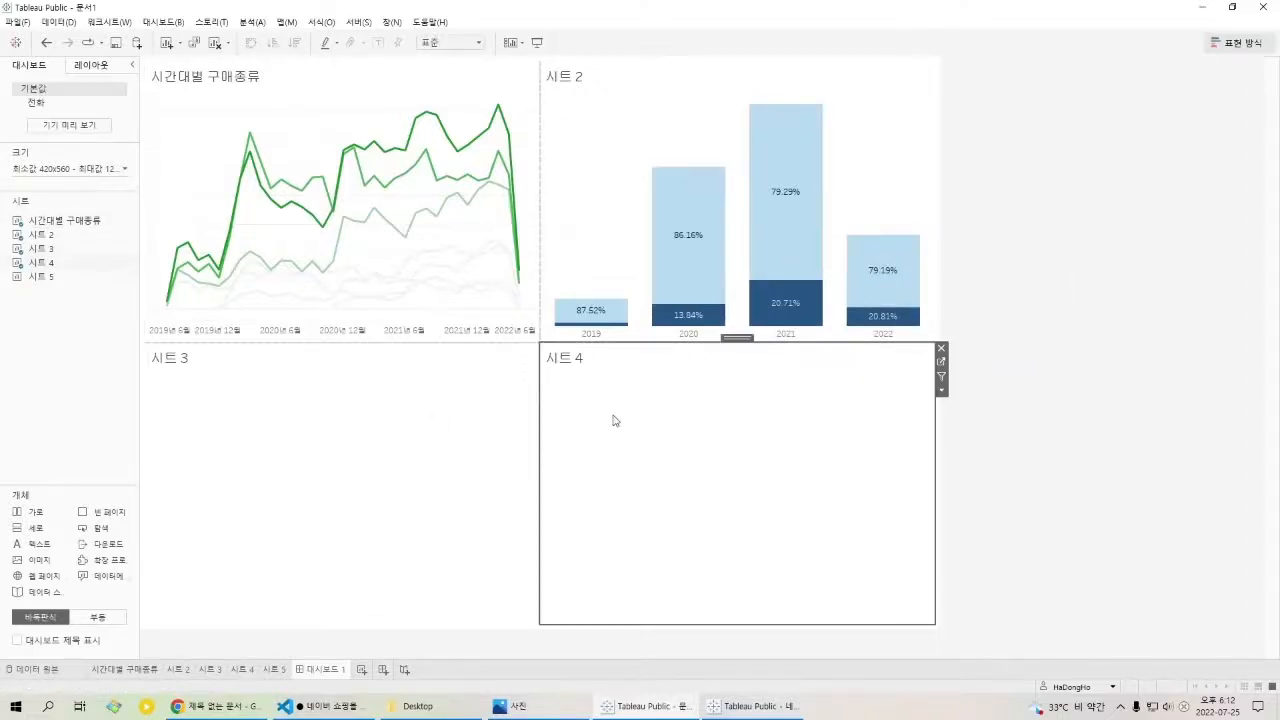
left_click(443, 422)
left_click(678, 428)
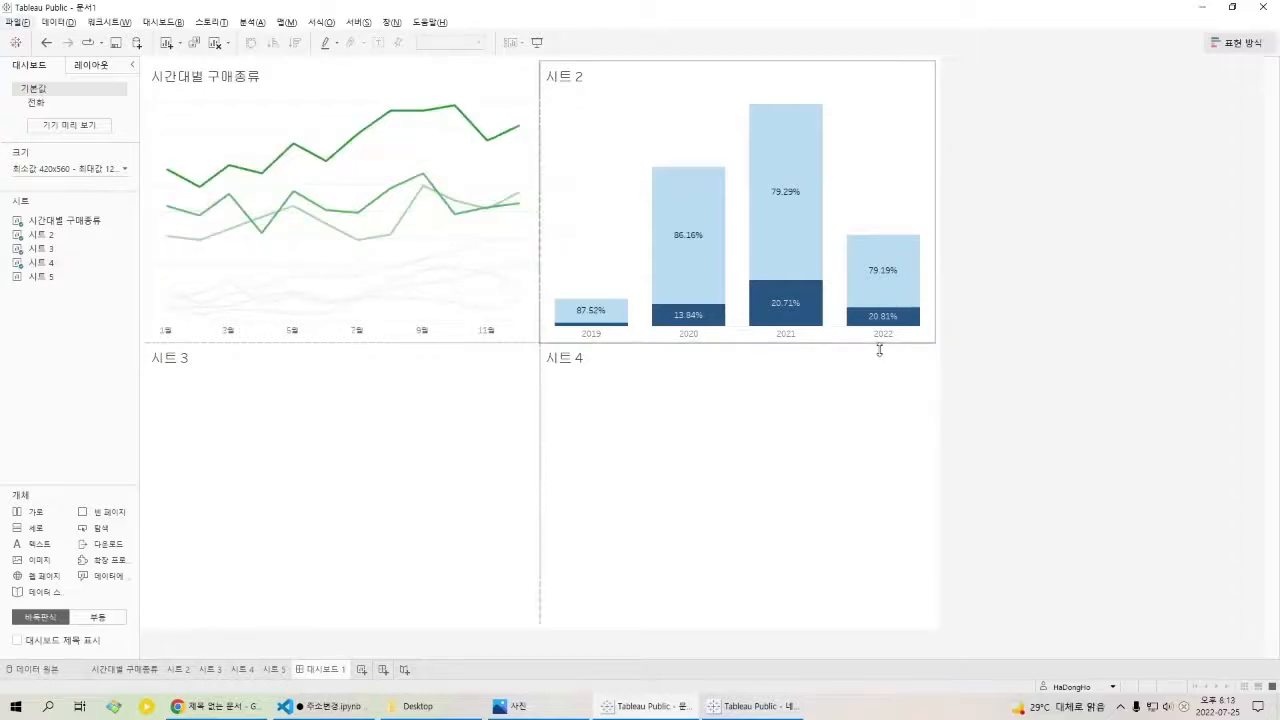
Test the dashboard filter by selecting and deselecting the light blue 2021 bar segment in 시트 2.
left_click(799, 207)
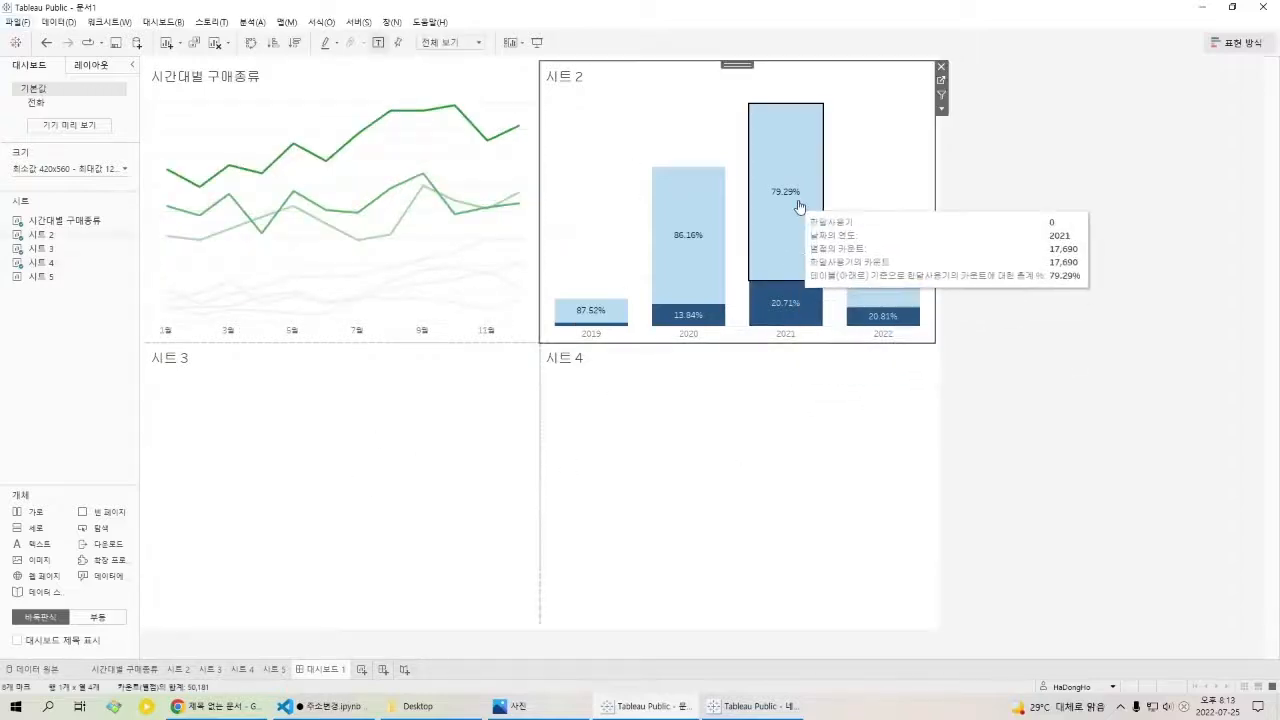
left_click(799, 207)
left_click(799, 207)
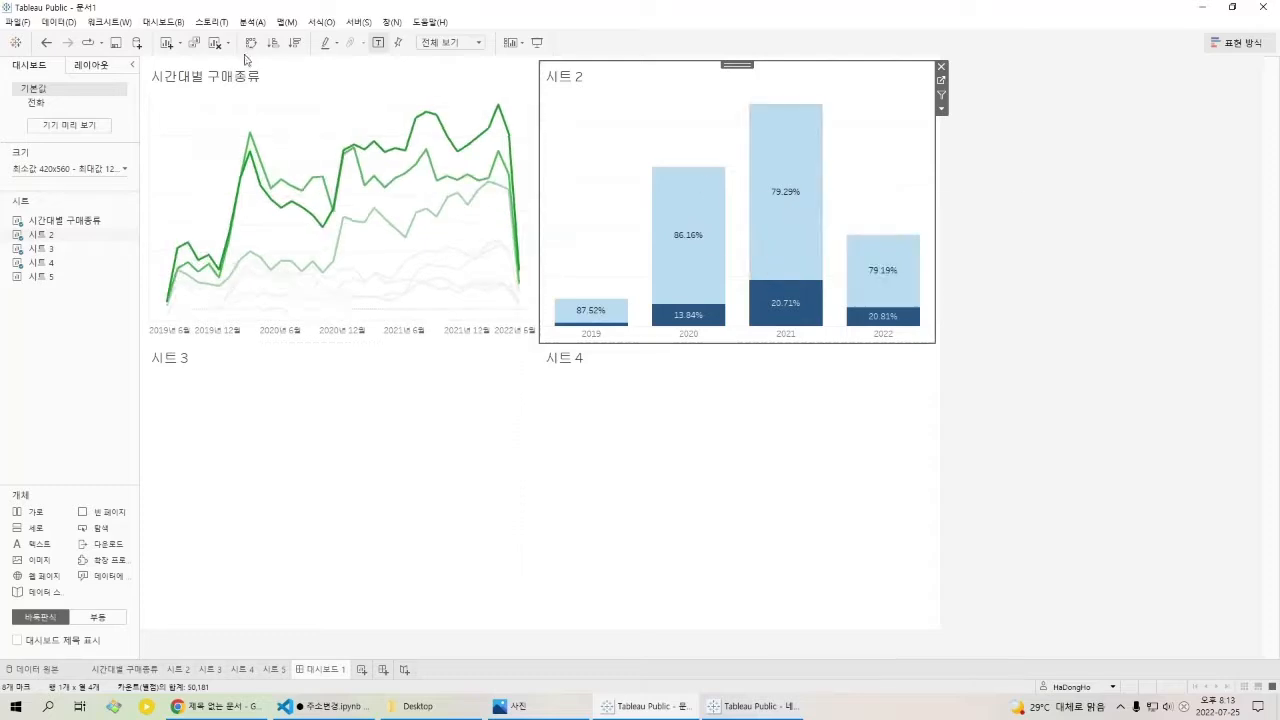
Set the dashboard filter action 필터1 to run on 마우스오버.
left_click(222, 22)
mouse_move(163, 22)
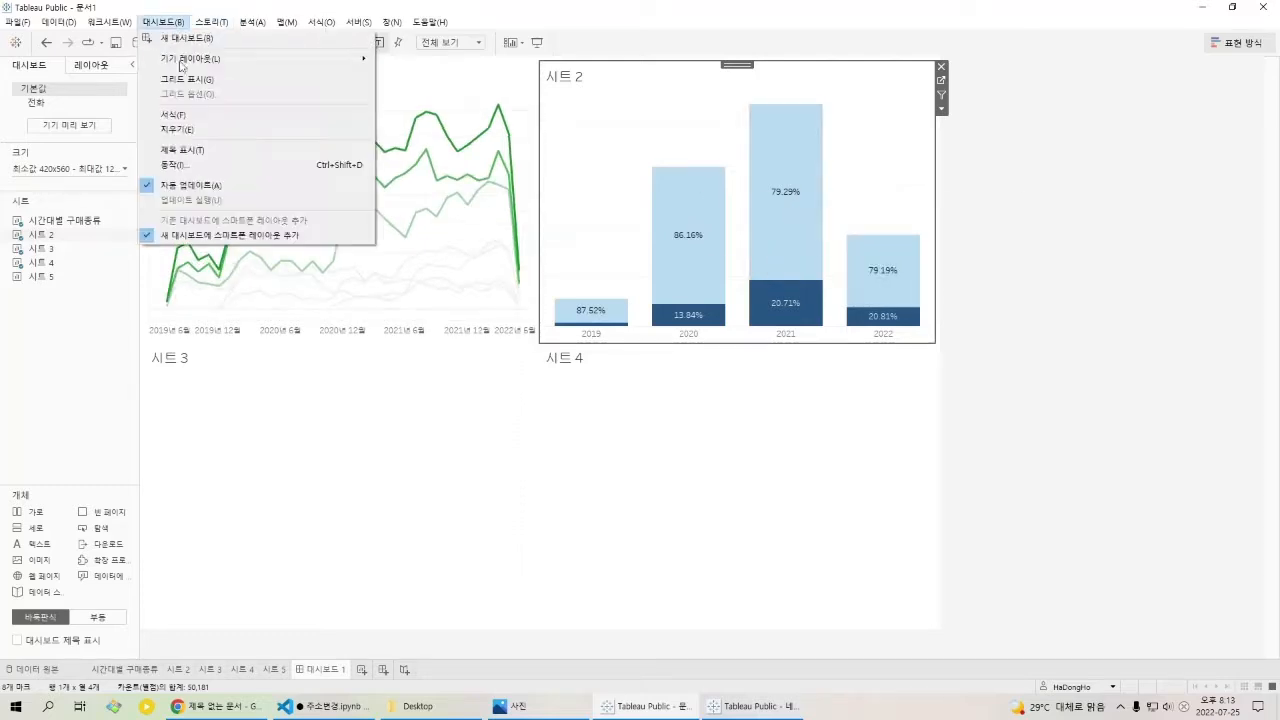
left_click(184, 150)
left_click(753, 311)
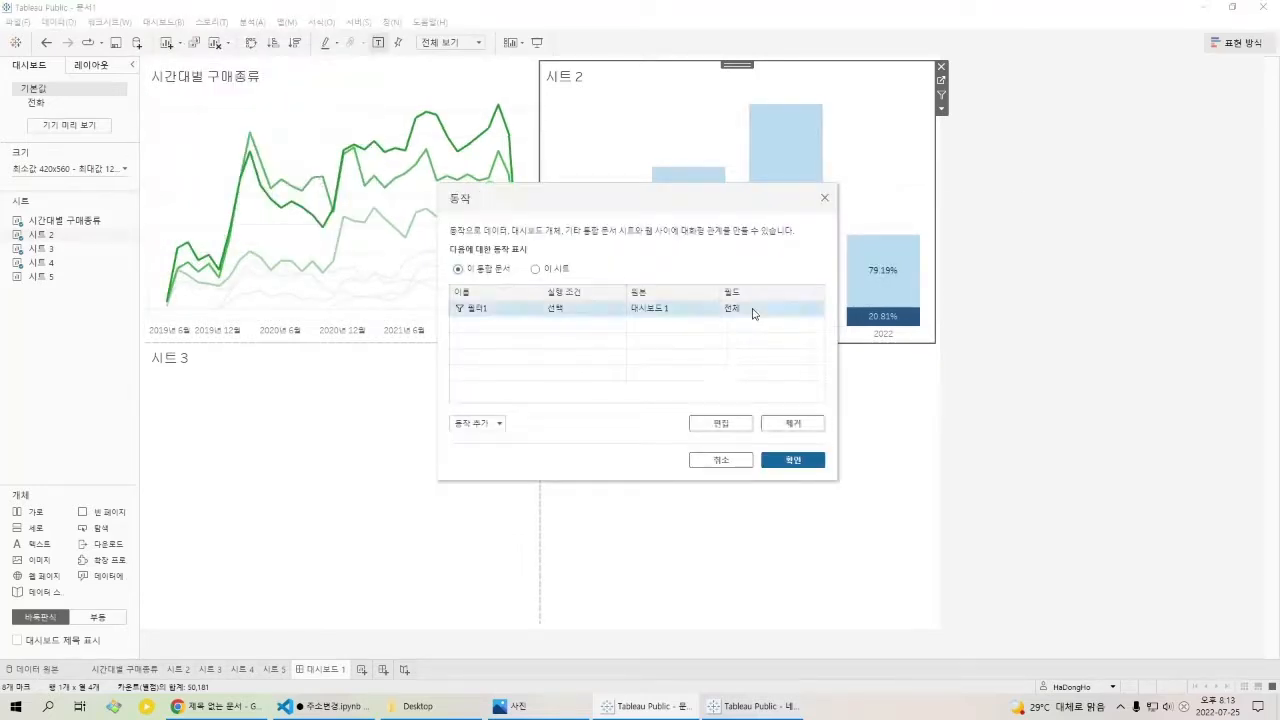
left_click(655, 226)
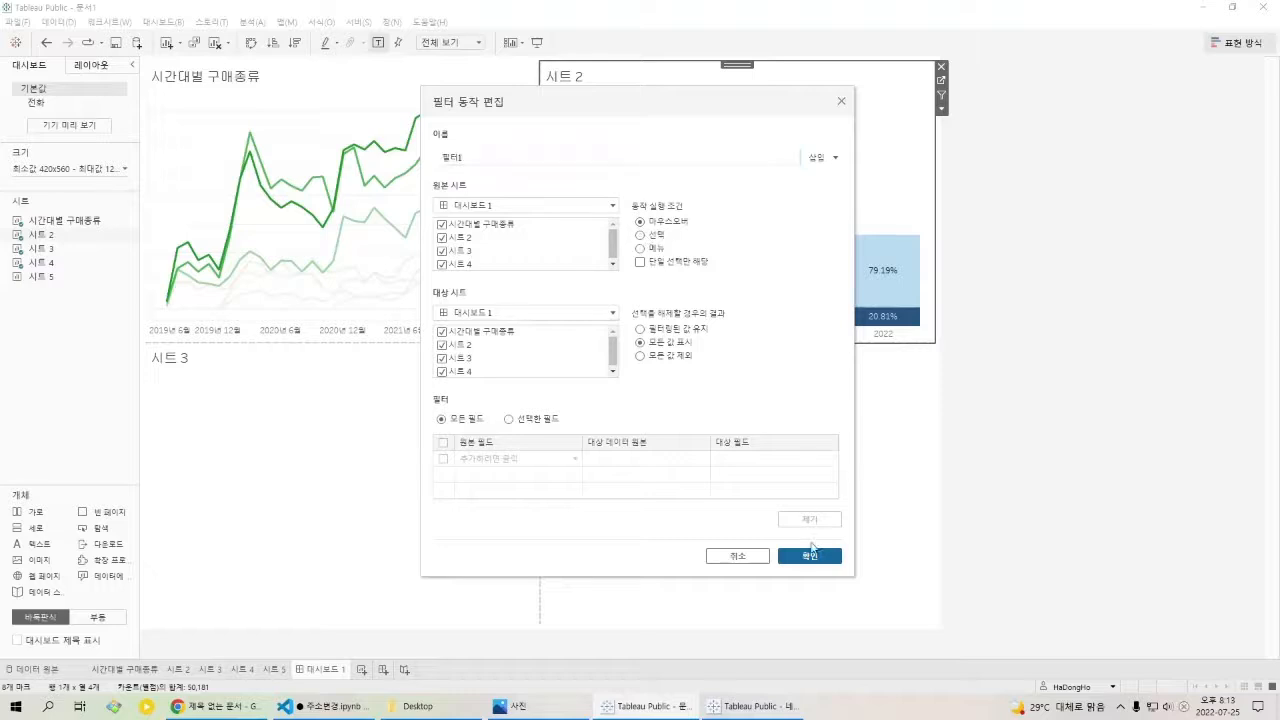
left_click(810, 554)
left_click(800, 459)
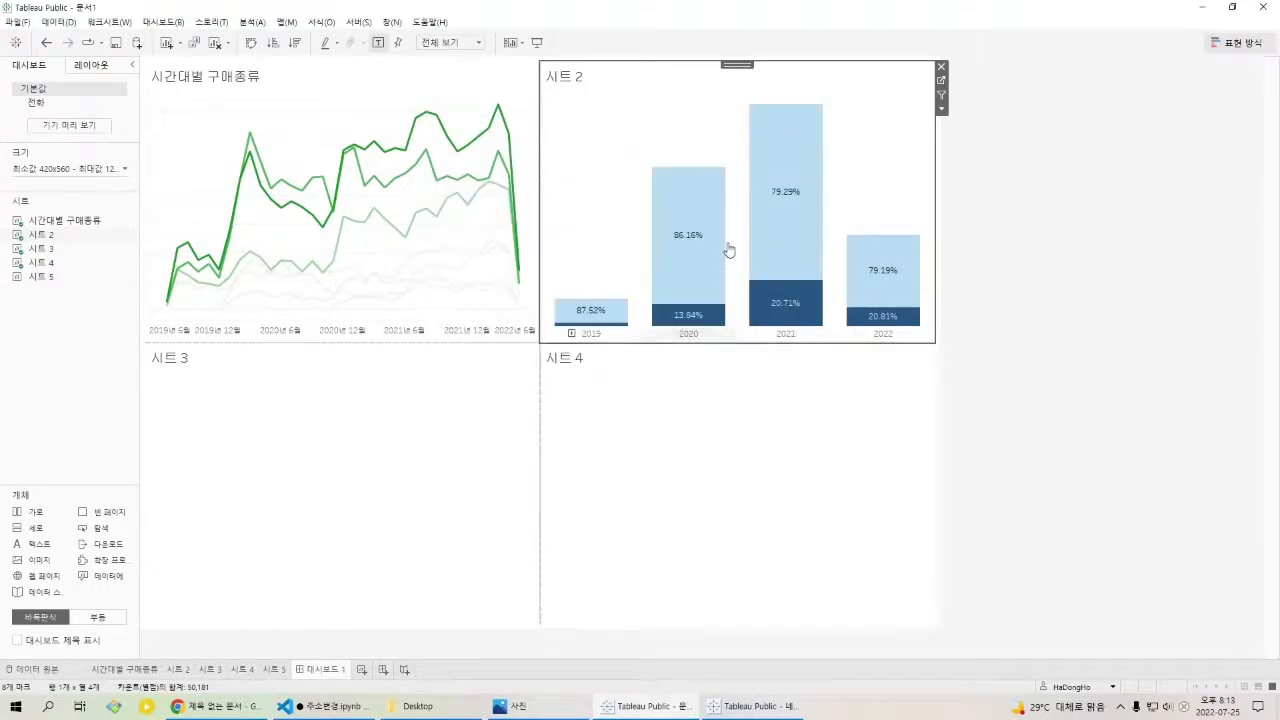
Check how the dashboard charts filter each other across the yearly bars and the 2021년 8월 line point.
mouse_move(714, 246)
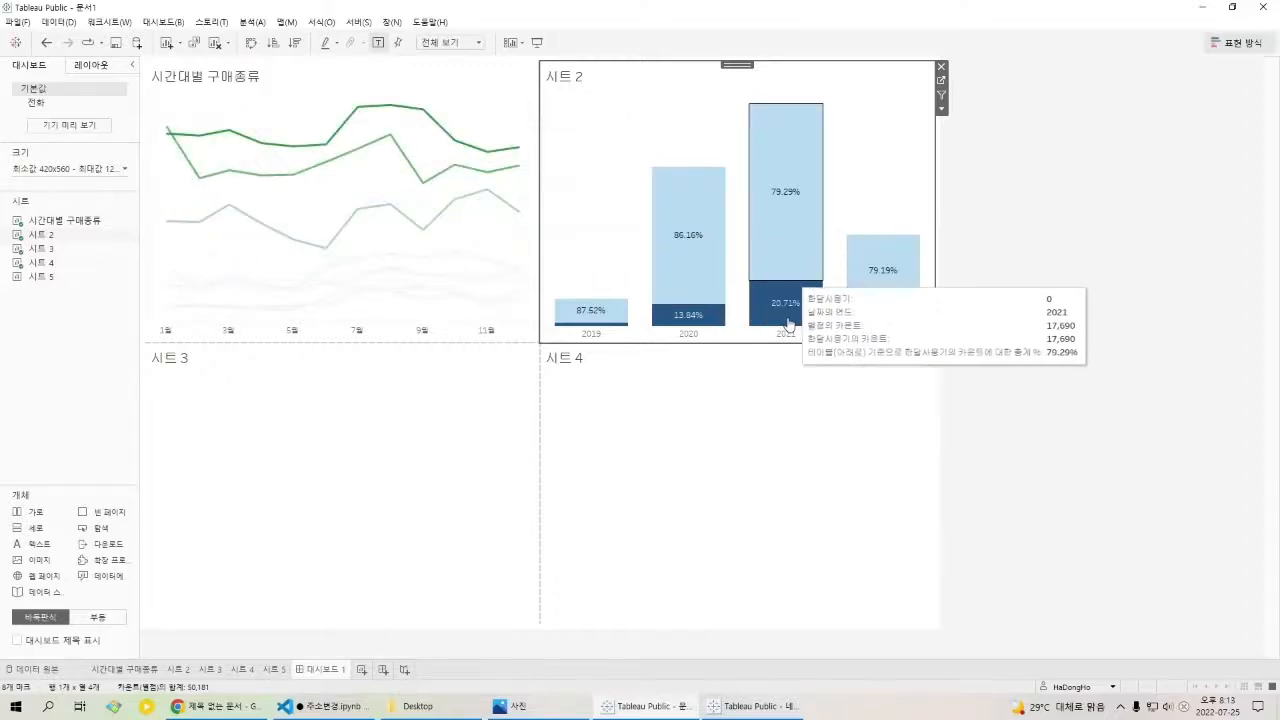
mouse_move(789, 323)
mouse_move(896, 320)
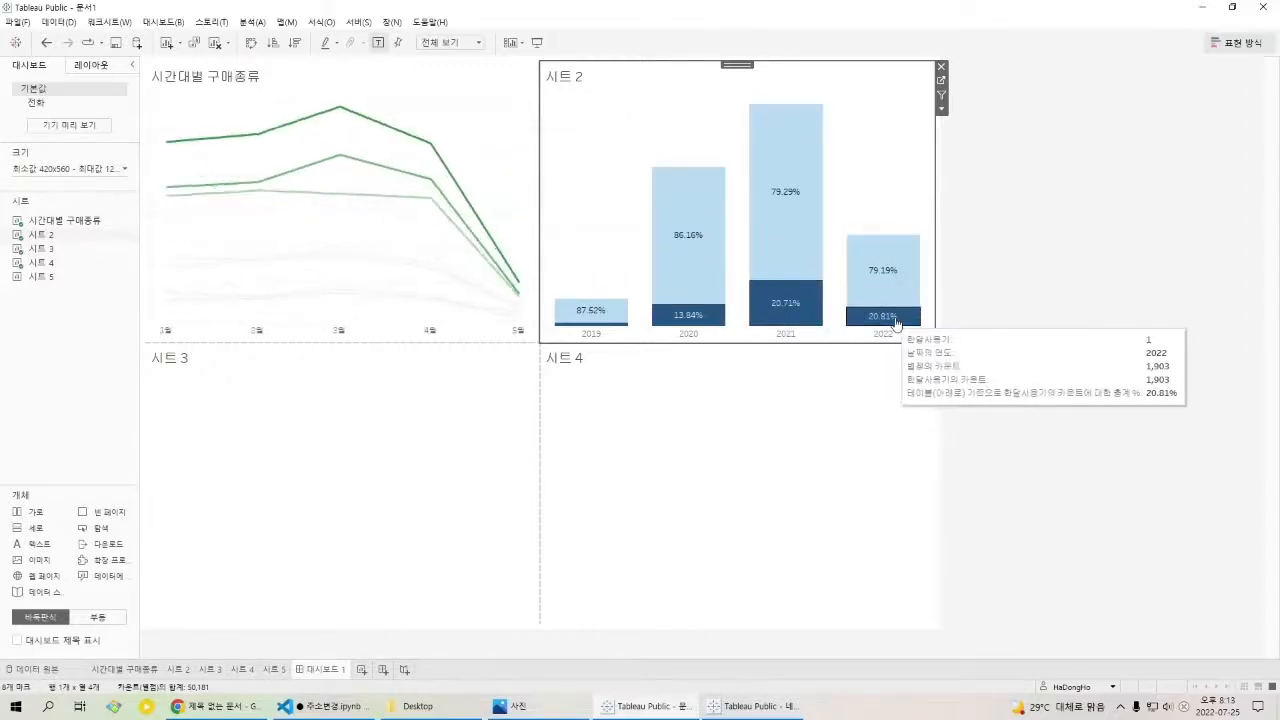
mouse_move(690, 312)
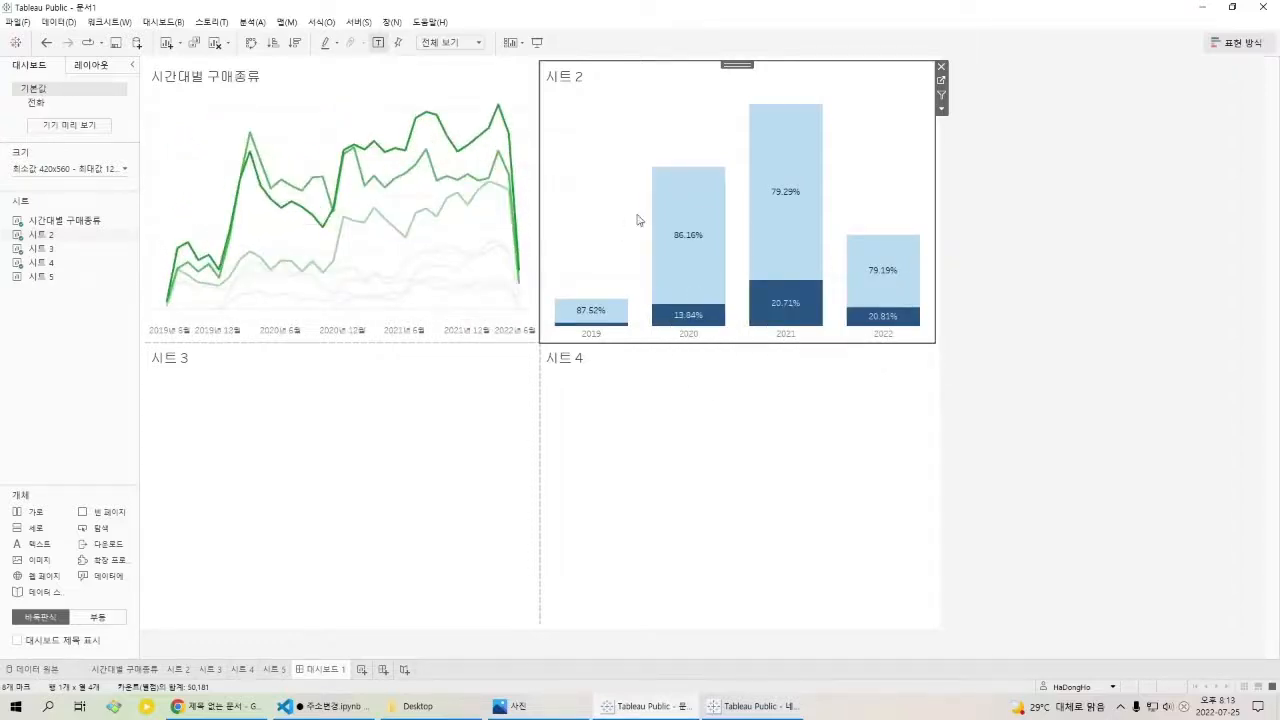
mouse_move(672, 215)
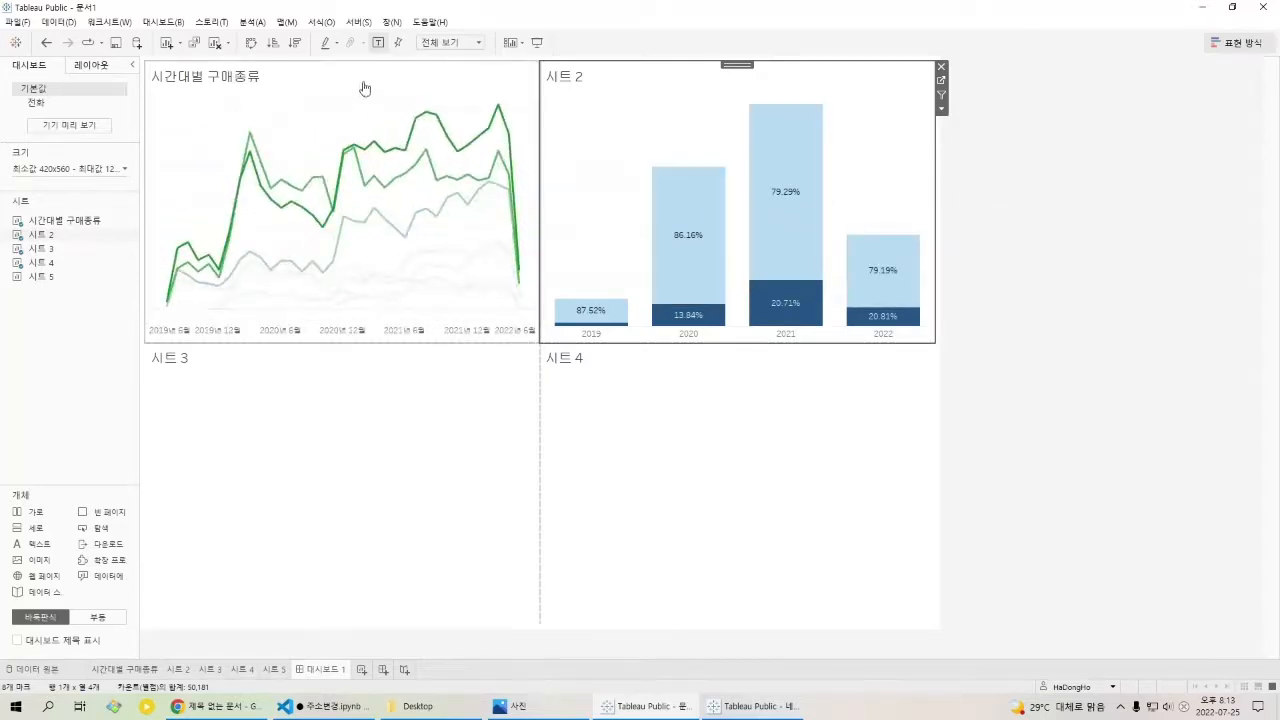
mouse_move(427, 113)
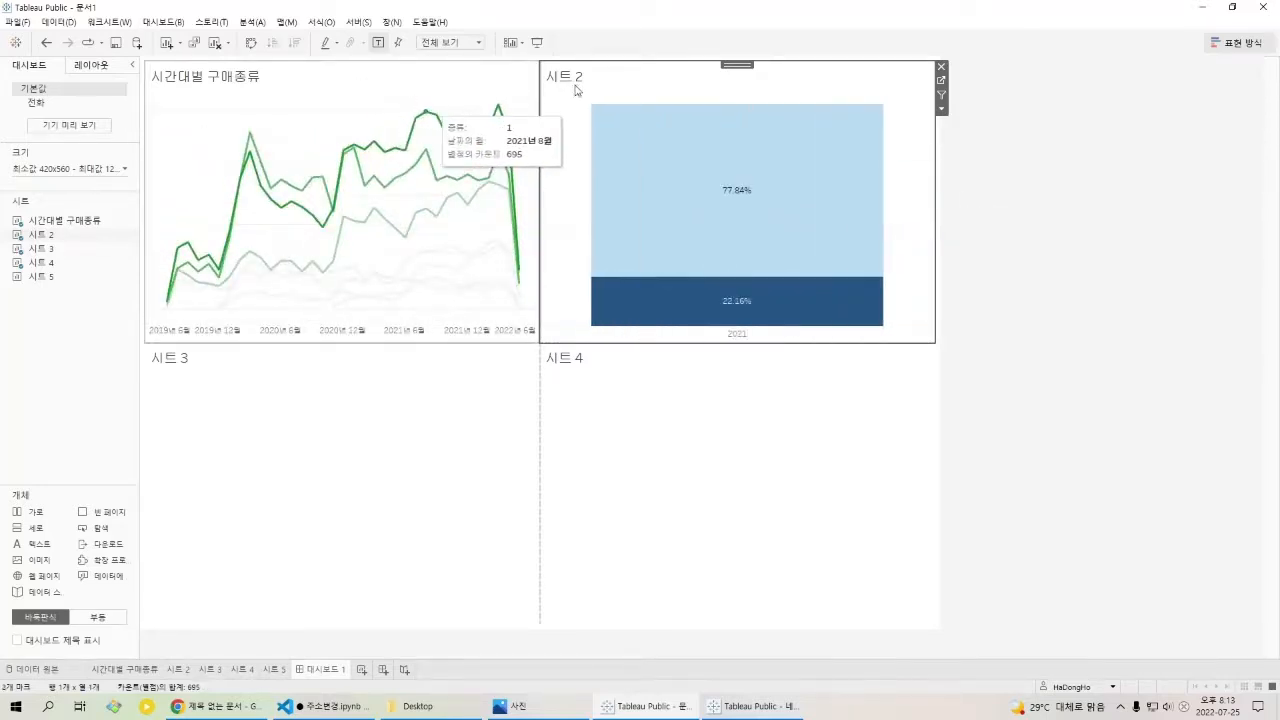
Change the dashboard filter action 필터1 back to run on 선택.
left_click(188, 22)
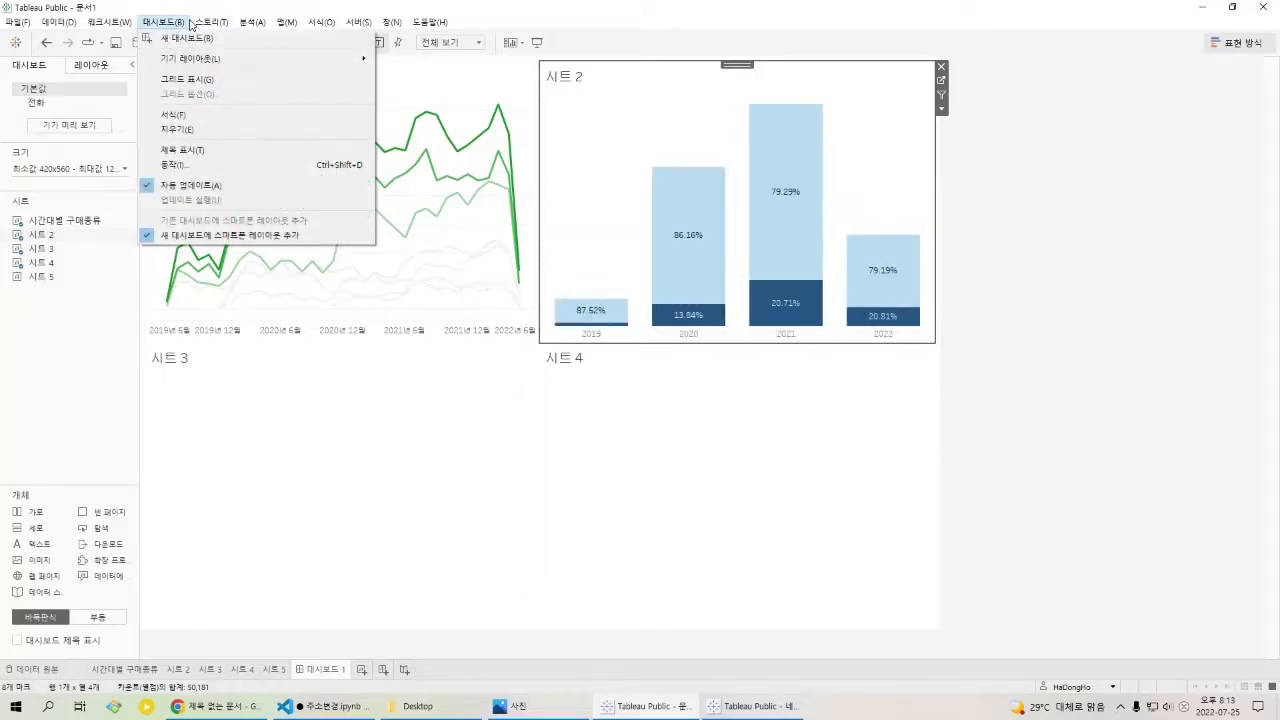
left_click(187, 166)
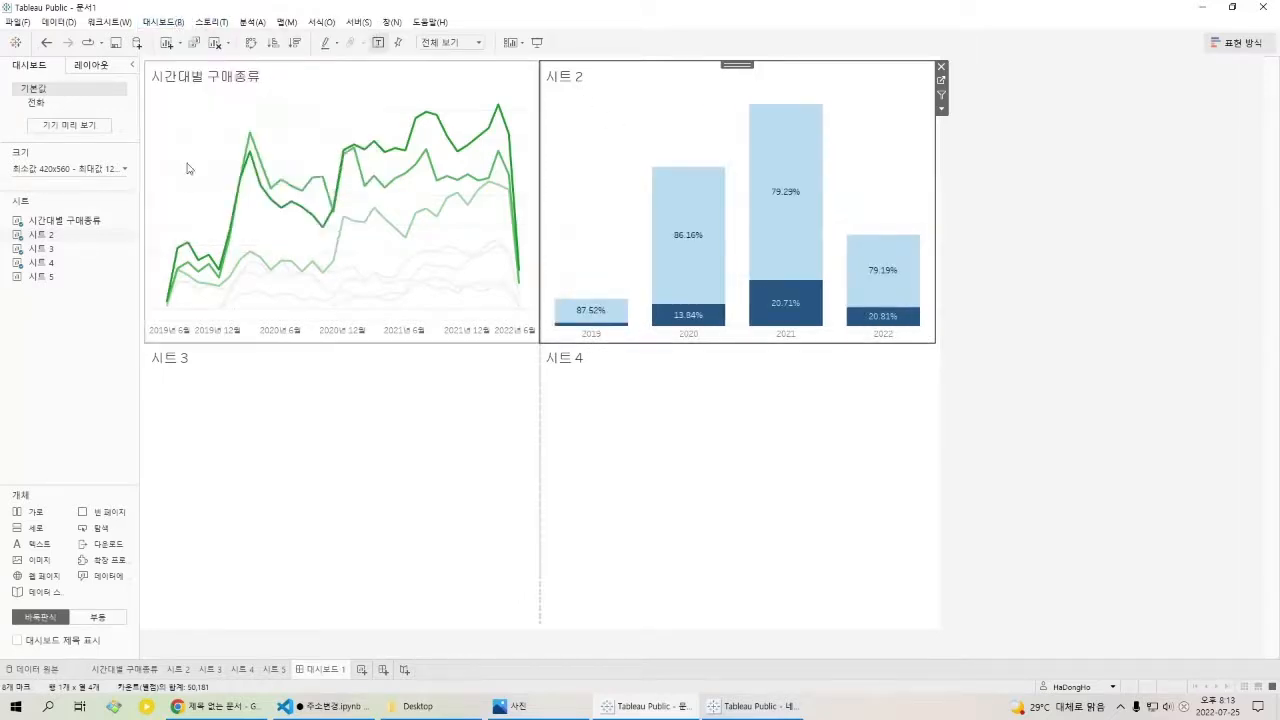
double_click(657, 311)
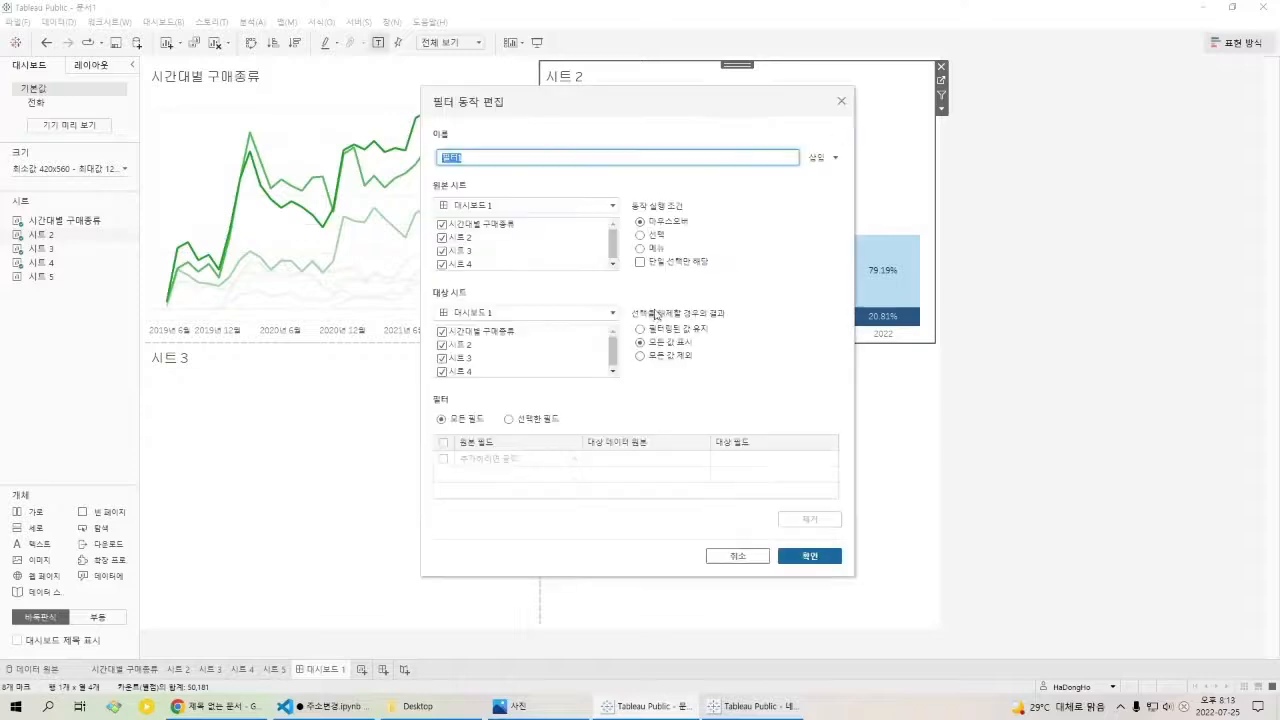
left_click(653, 235)
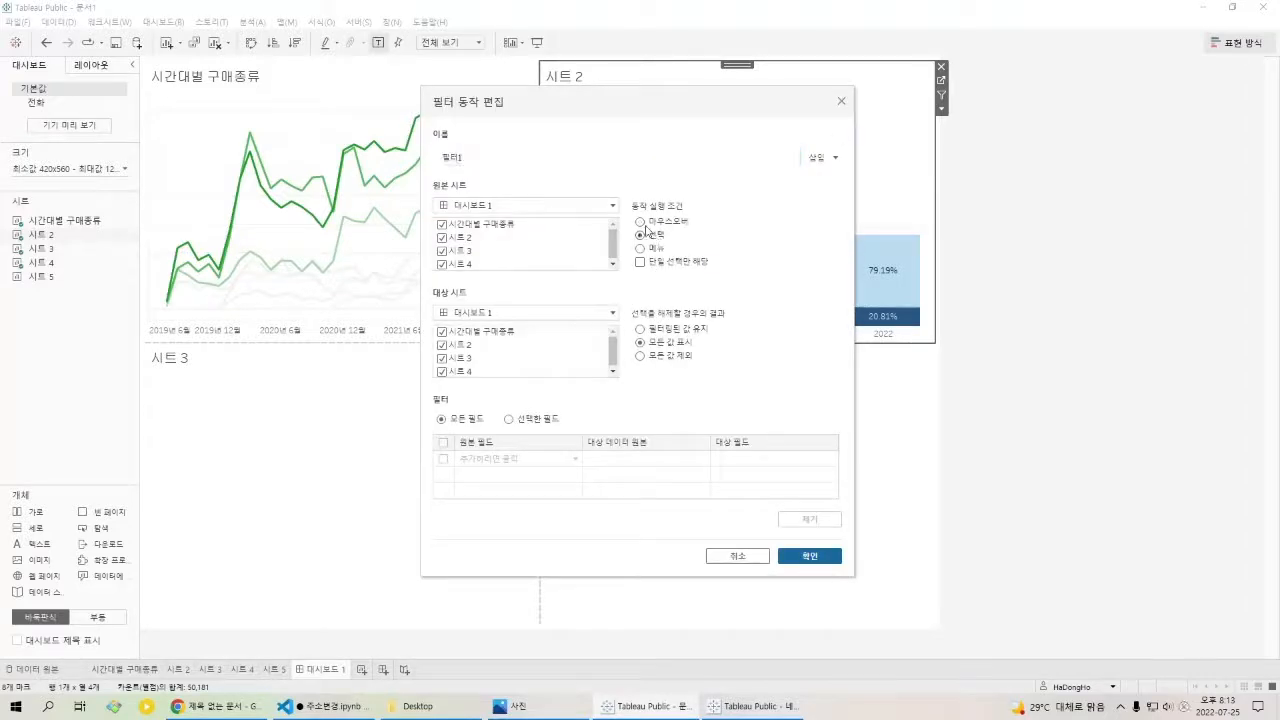
left_click(815, 557)
left_click(794, 459)
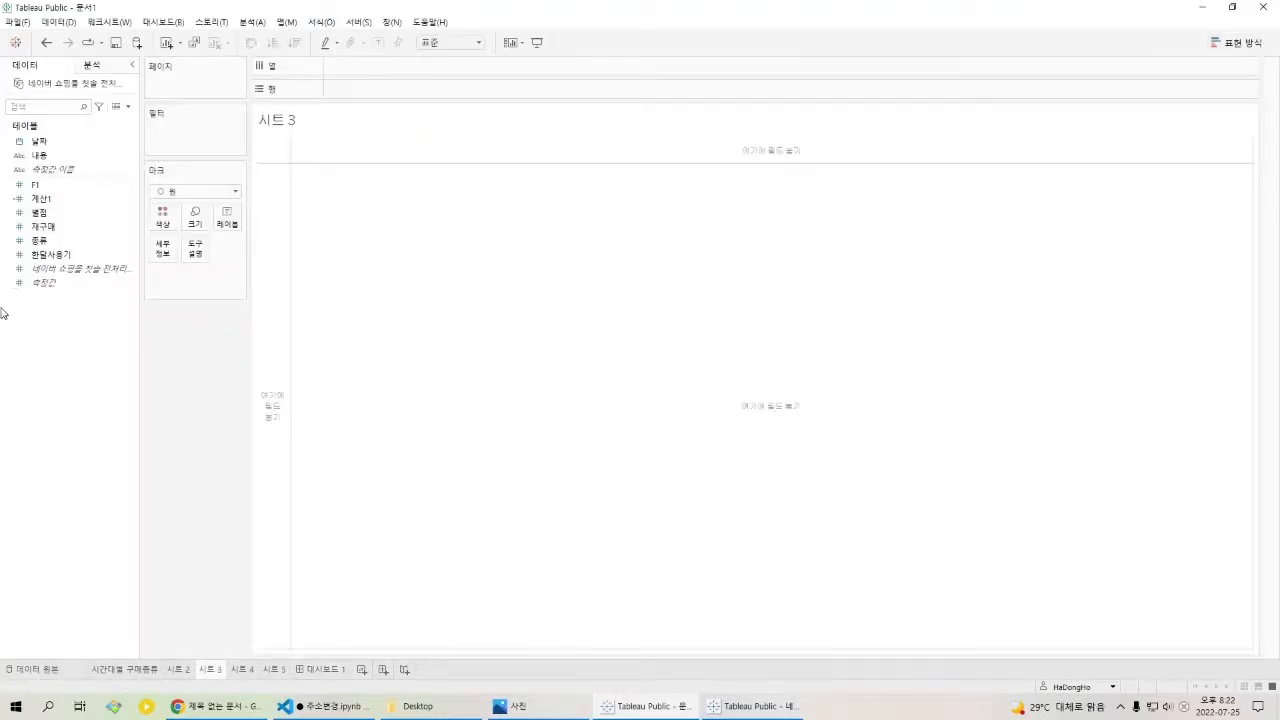
Examine the bubble chart 판매량 카테고리별 확인 in the other open Tableau workbook, returning to 시트 3 of 문서1.
left_click(64, 242)
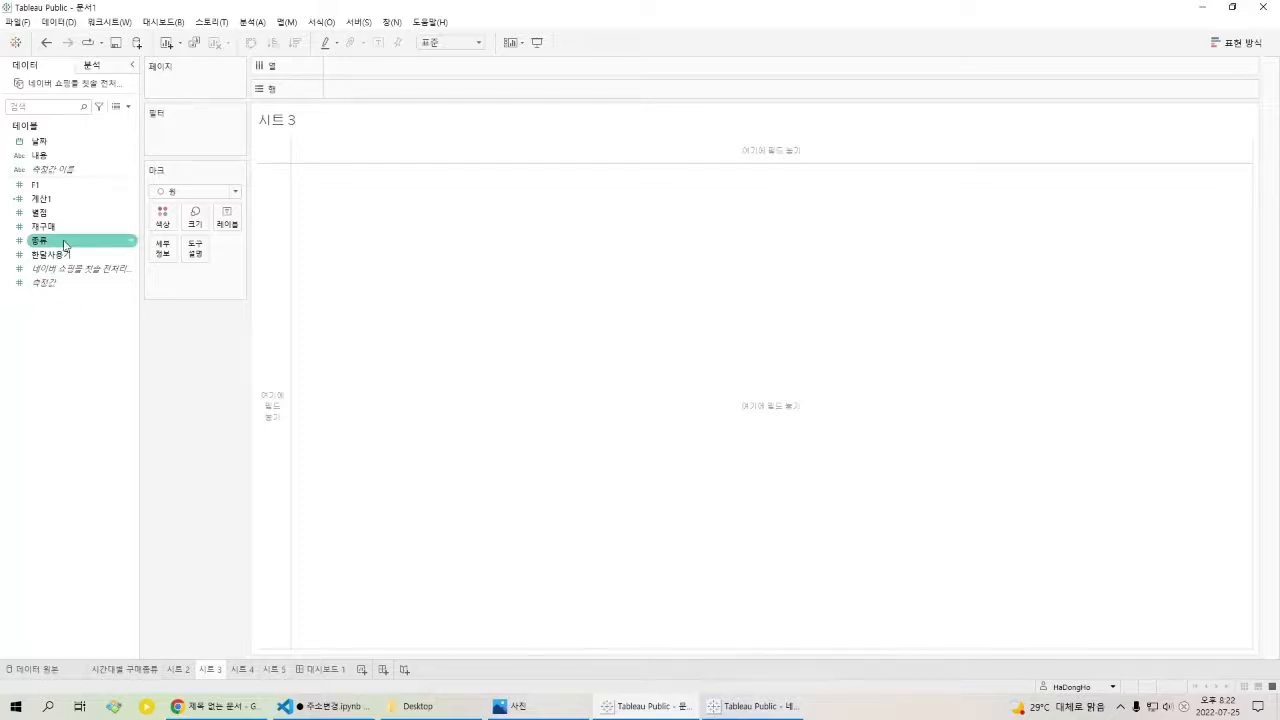
mouse_move(745, 716)
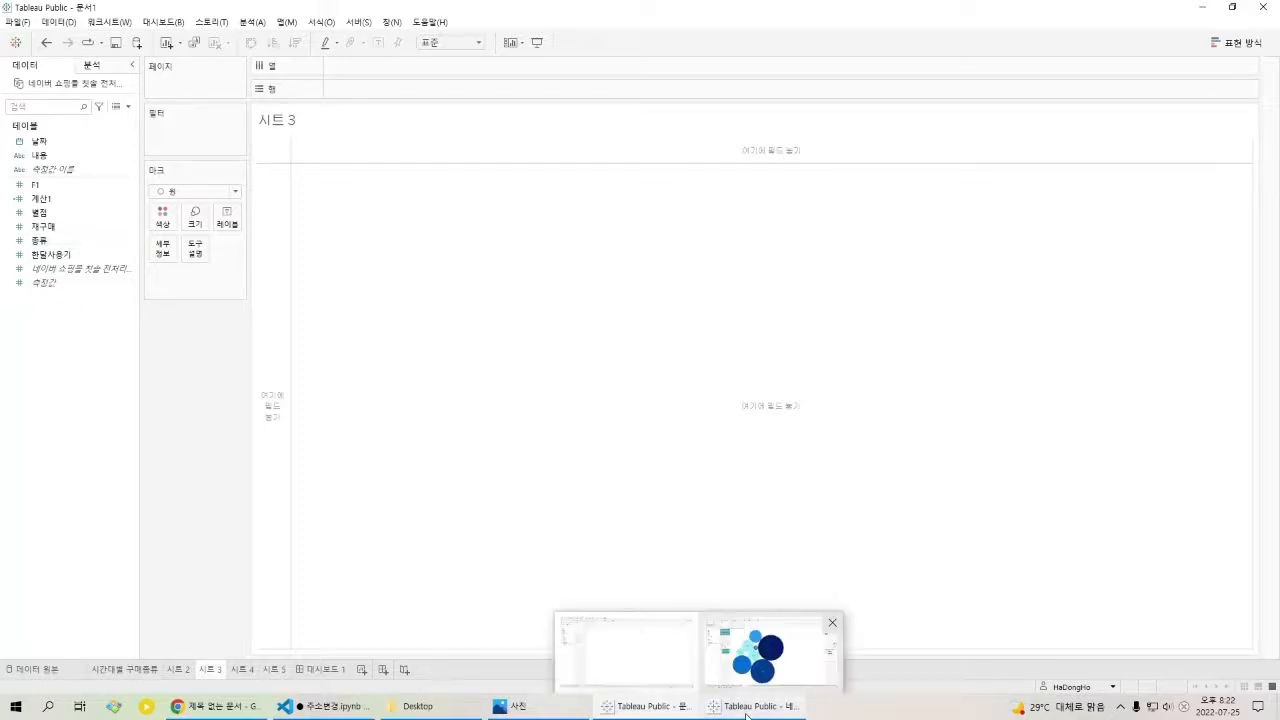
left_click(765, 595)
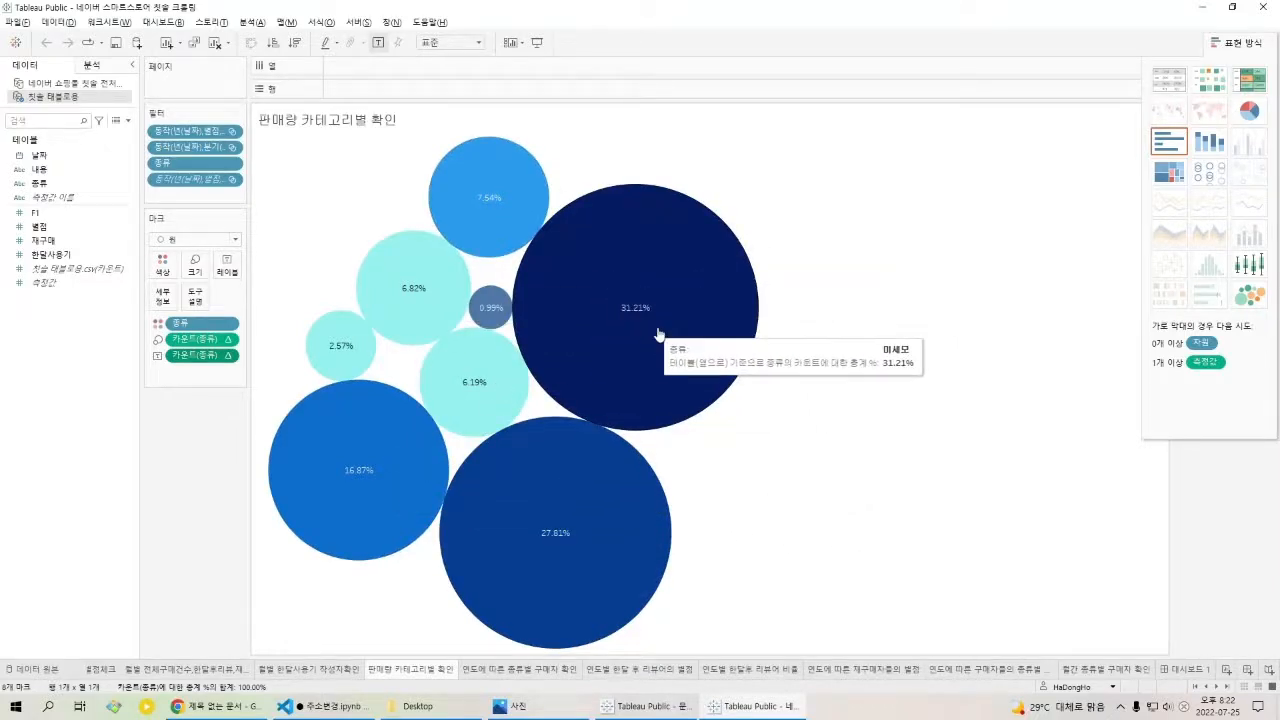
left_click(645, 706)
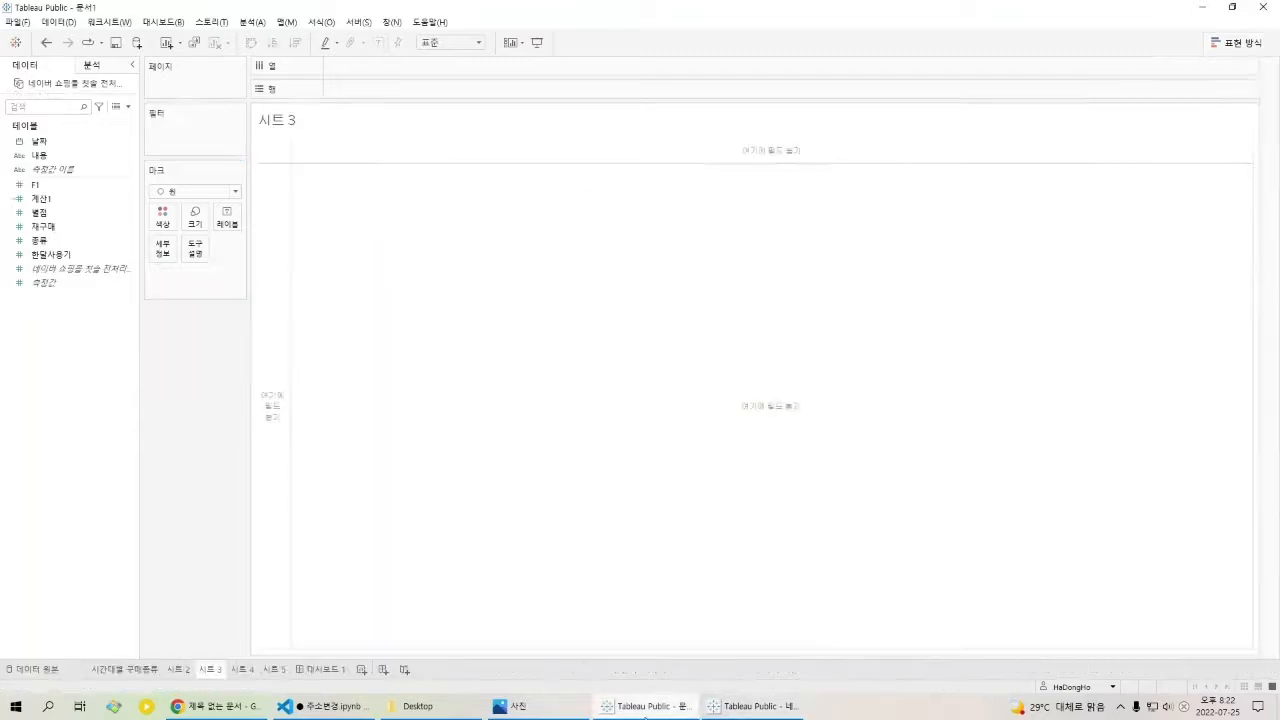
left_click(42, 242)
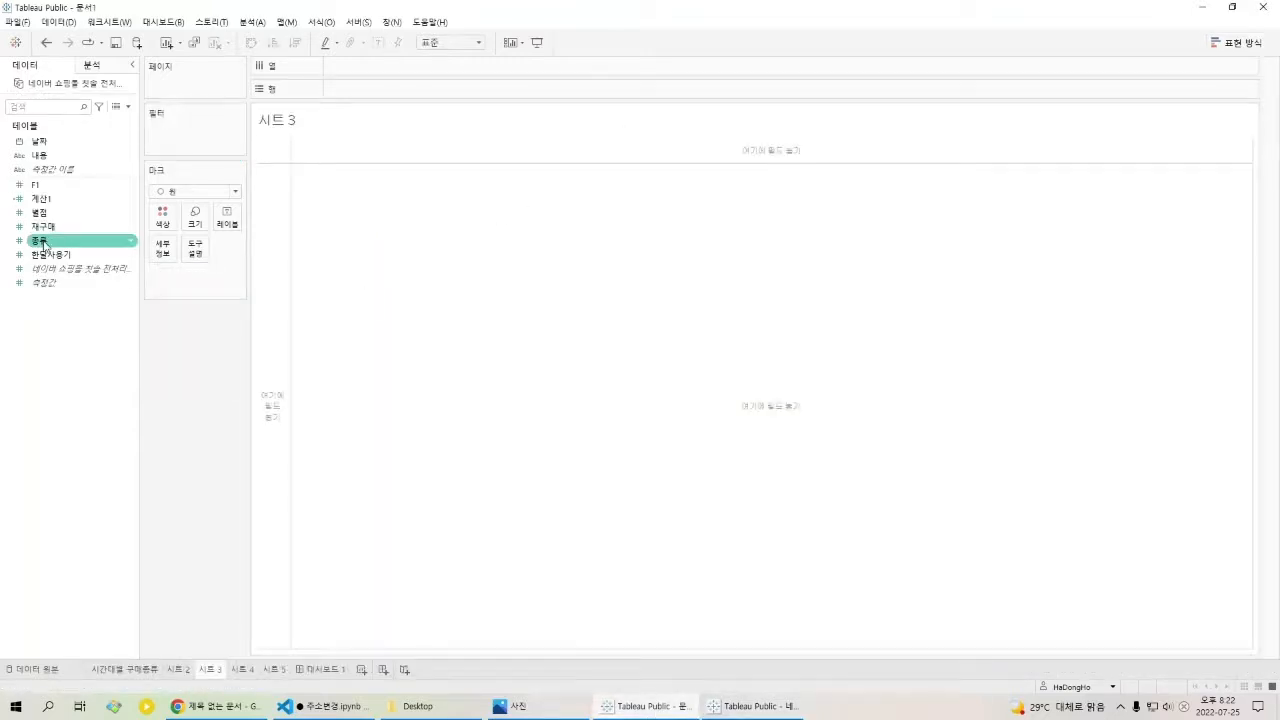
left_click(752, 706)
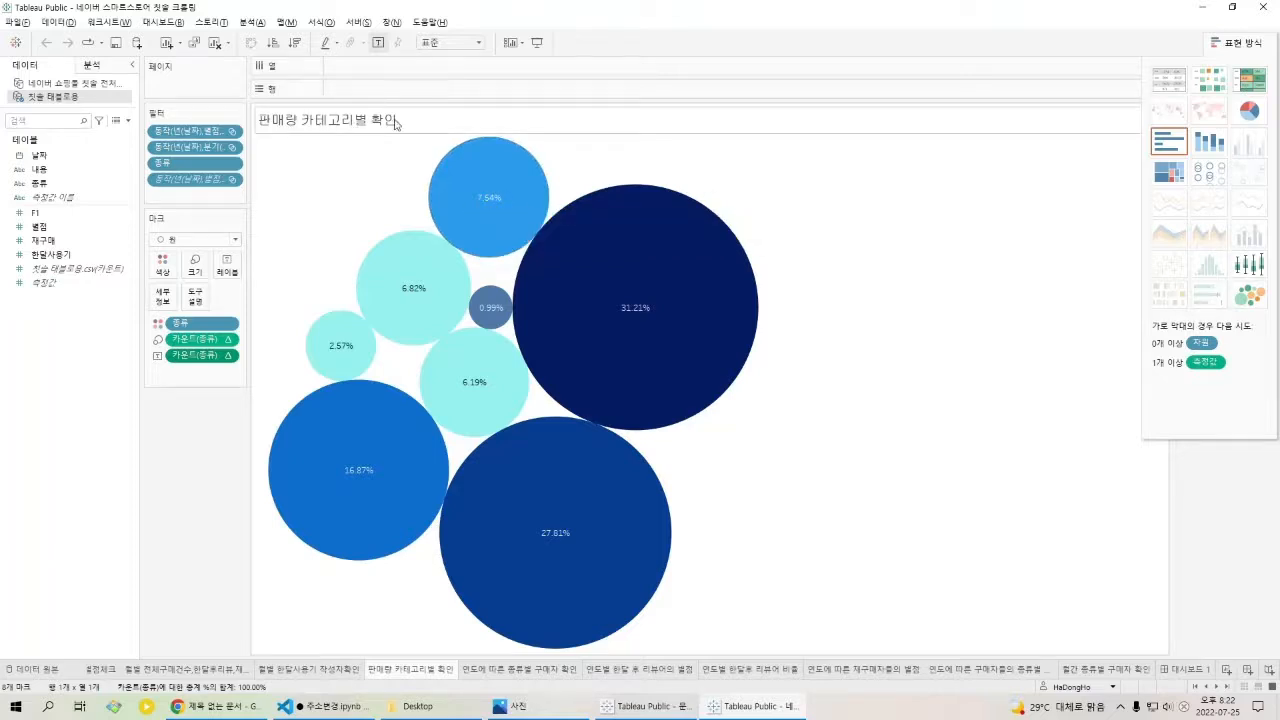
left_click(645, 706)
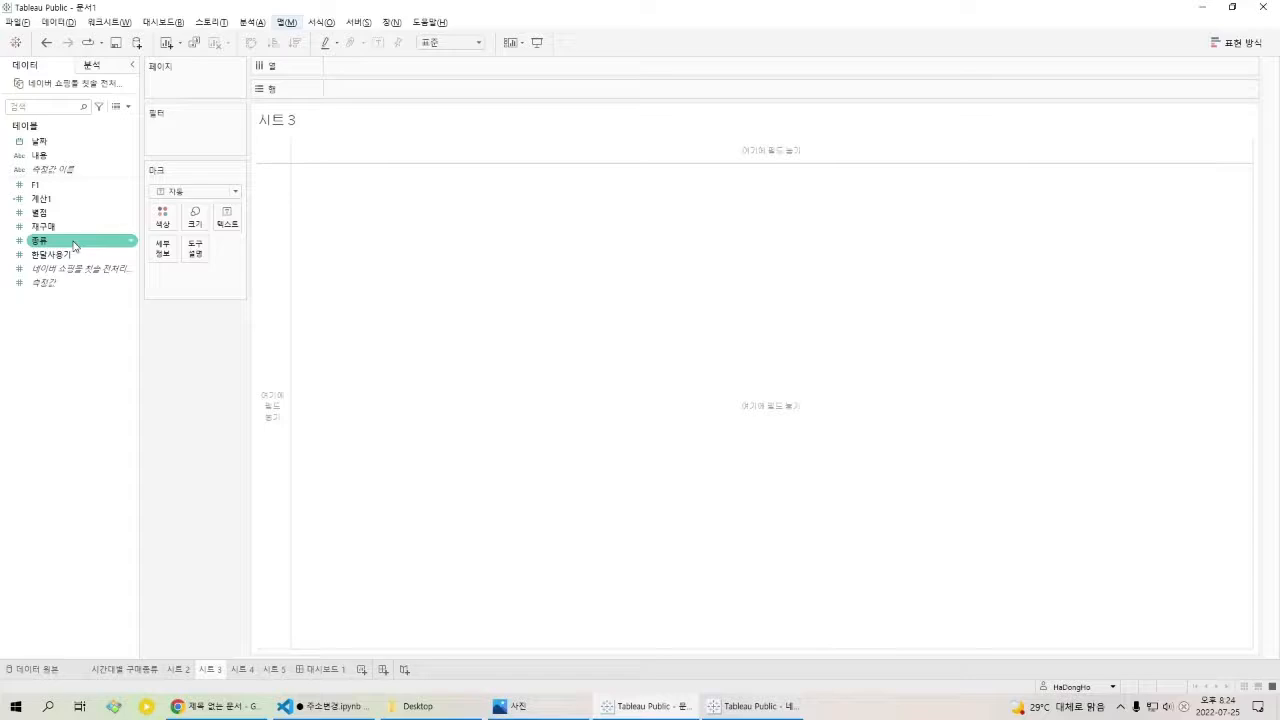
Add the 종류 field to 시트 3 as a color mark and convert it to a dimension.
double_click(73, 245)
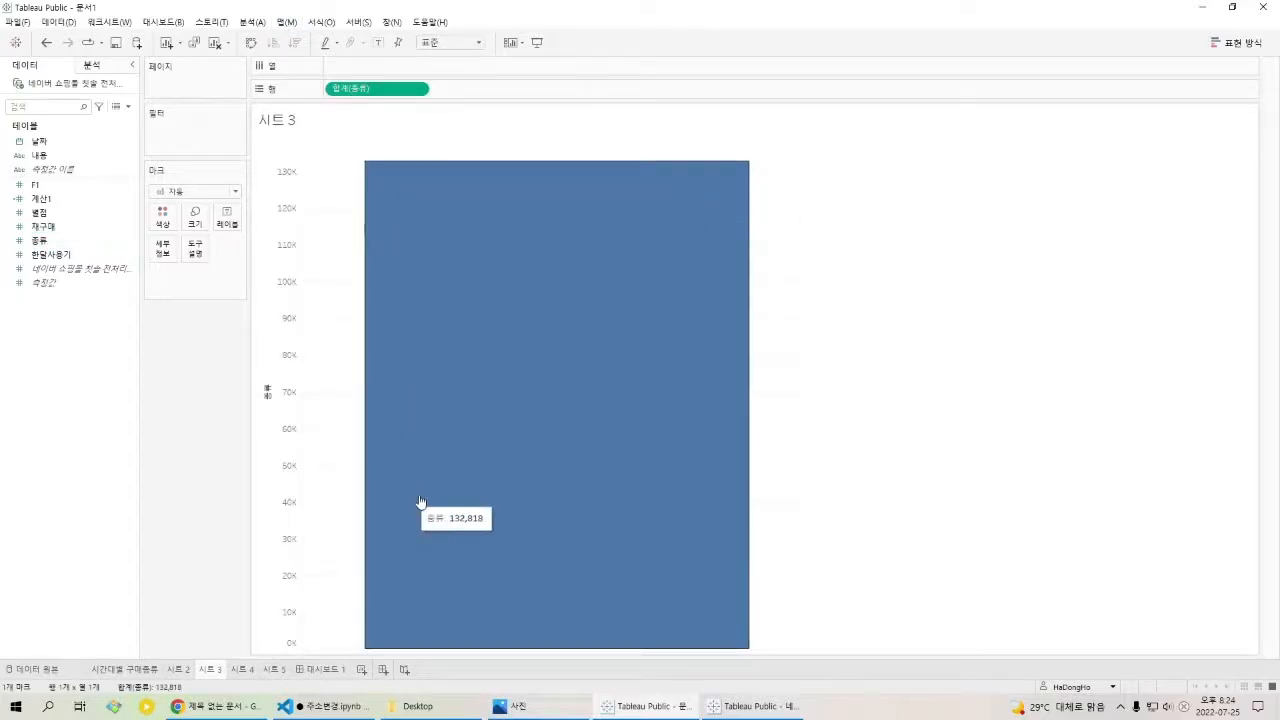
left_click_drag(352, 88, 166, 218)
left_click(228, 277)
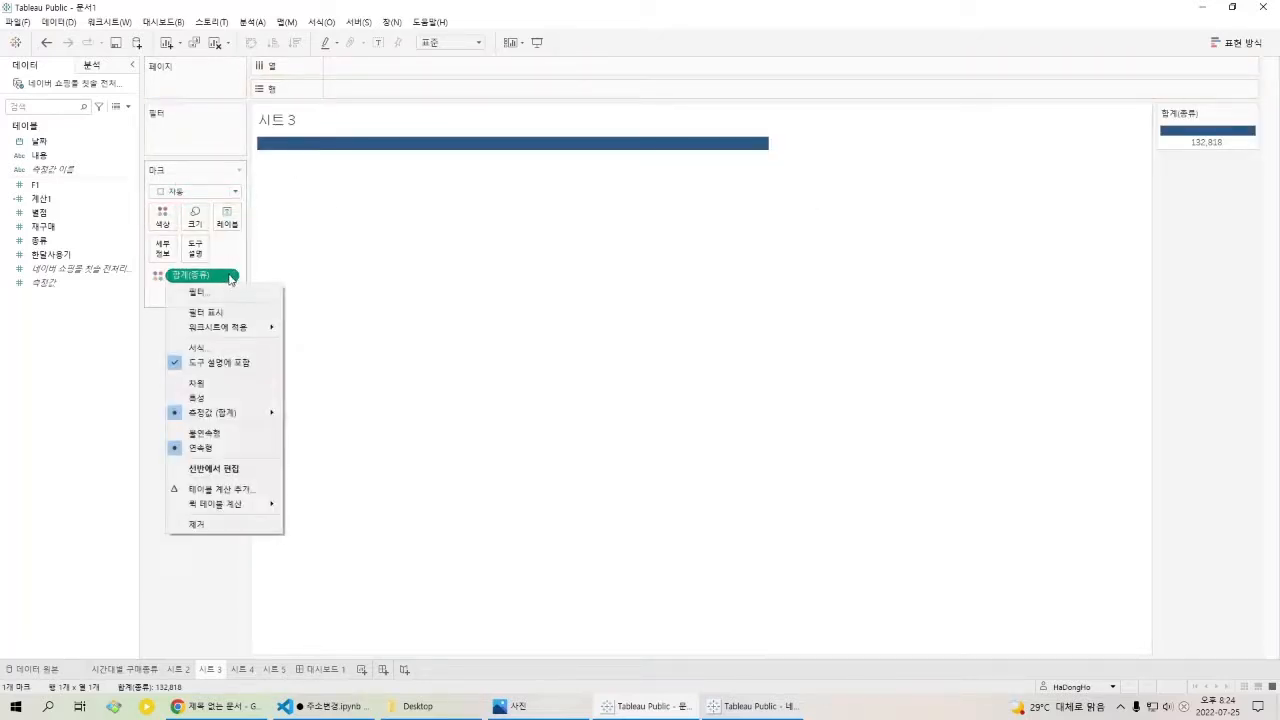
left_click(256, 387)
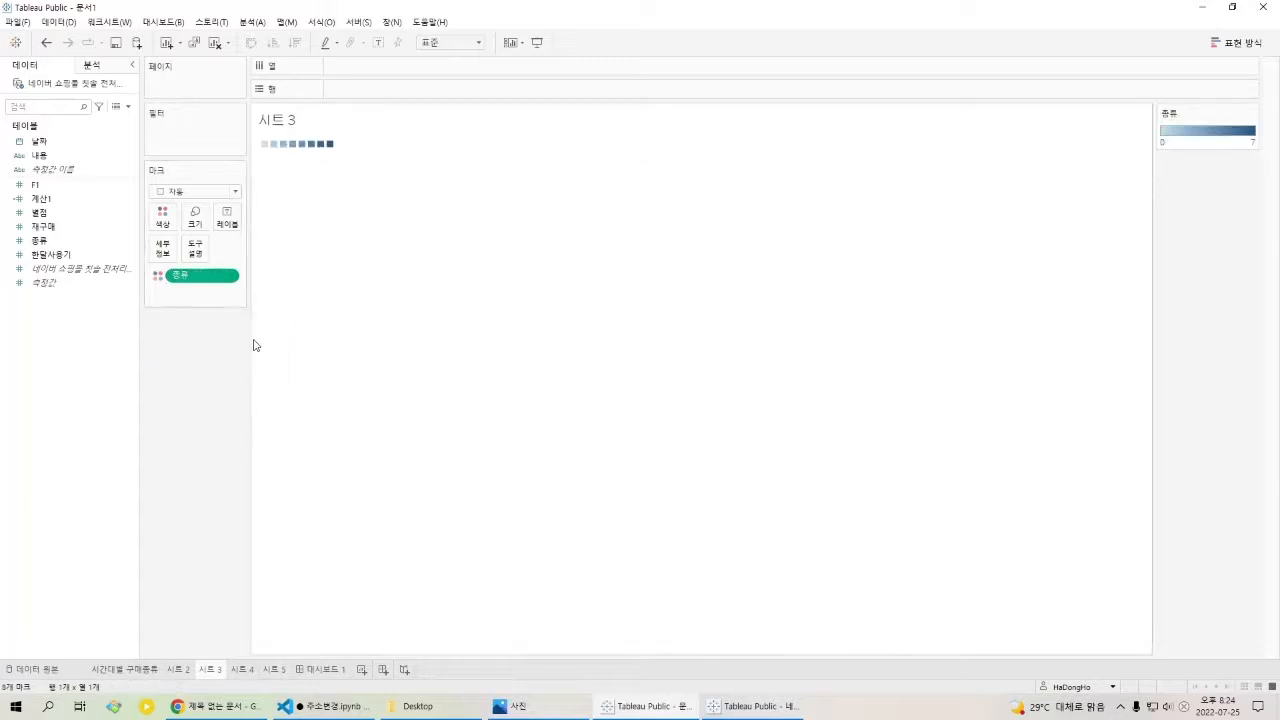
Add the sum of 종류 to the rows of 시트 3 and bring up the suggested chart types.
left_click(1240, 45)
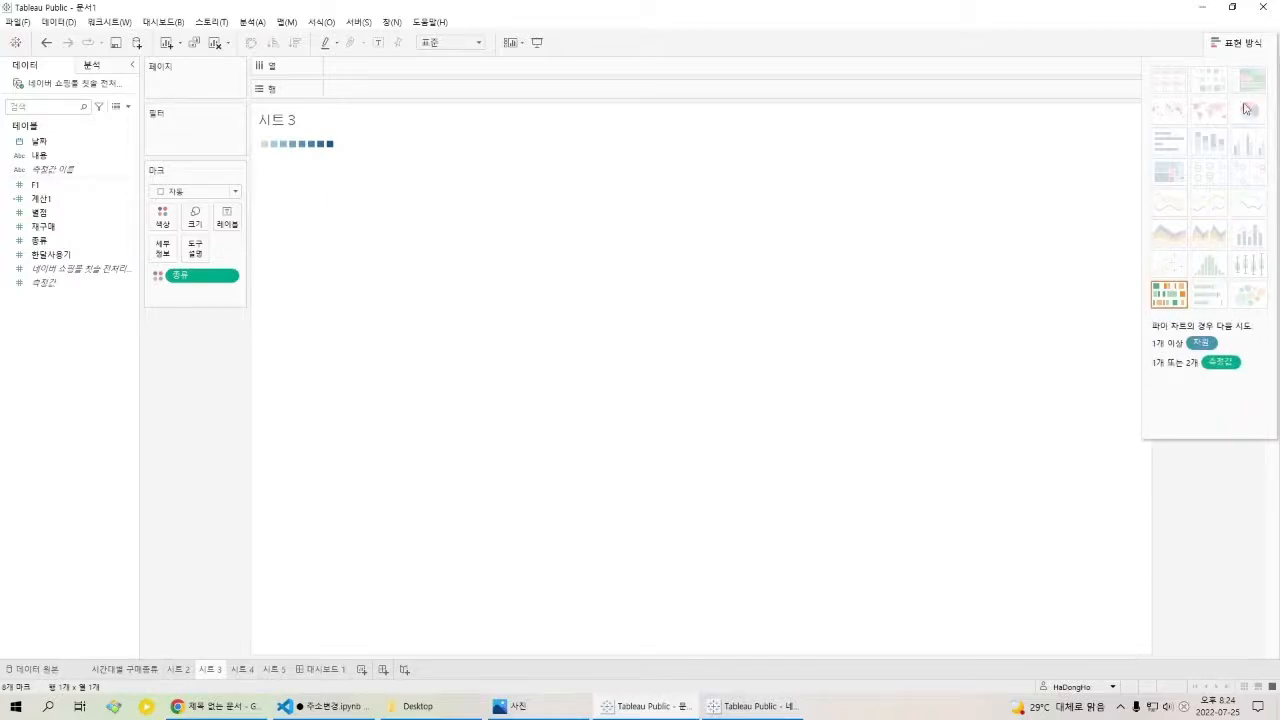
left_click(22, 231)
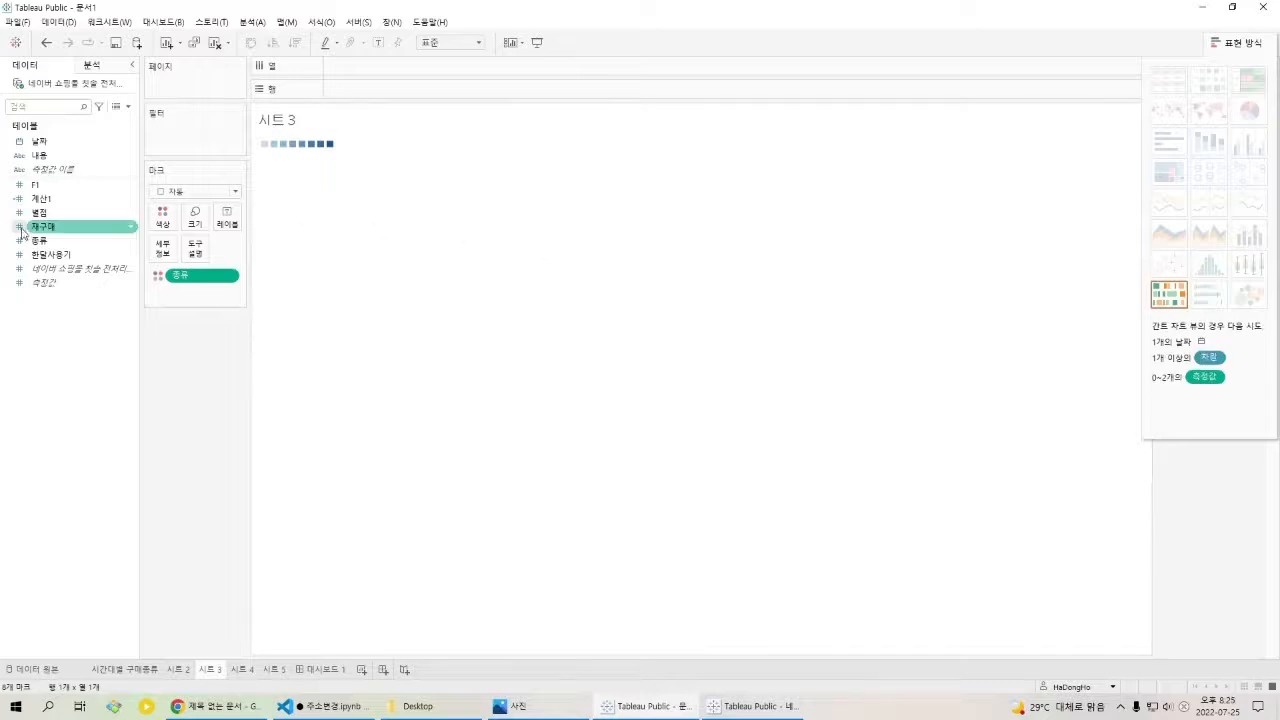
double_click(80, 240)
left_click(125, 211)
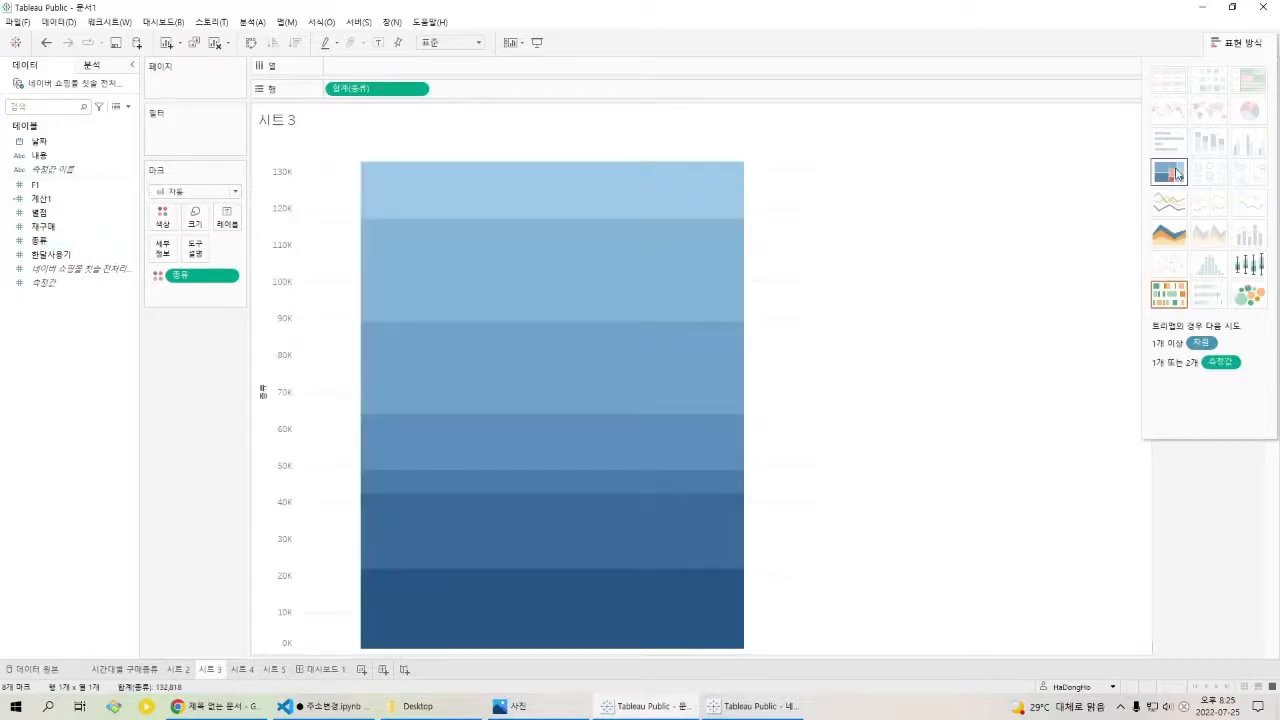
Try the treemap, line, area, histogram and packed bubble chart types for the 종류 data on 시트 3.
left_click(1178, 174)
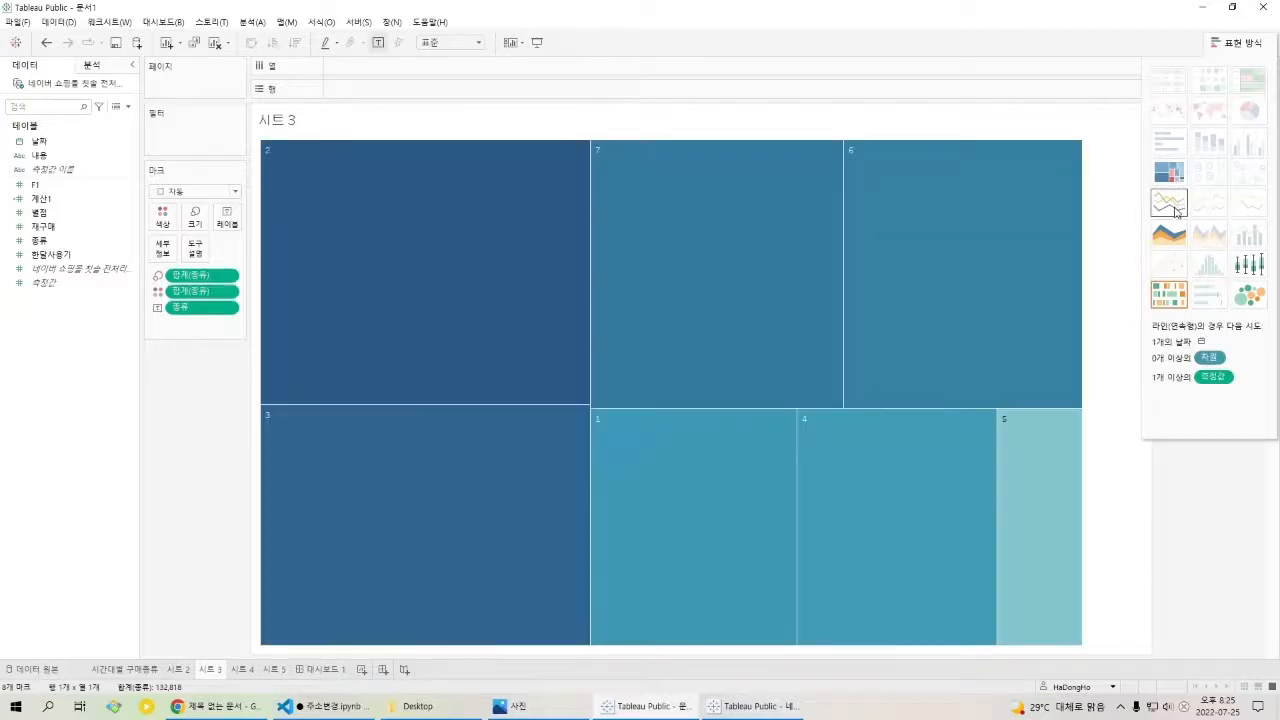
left_click(1177, 211)
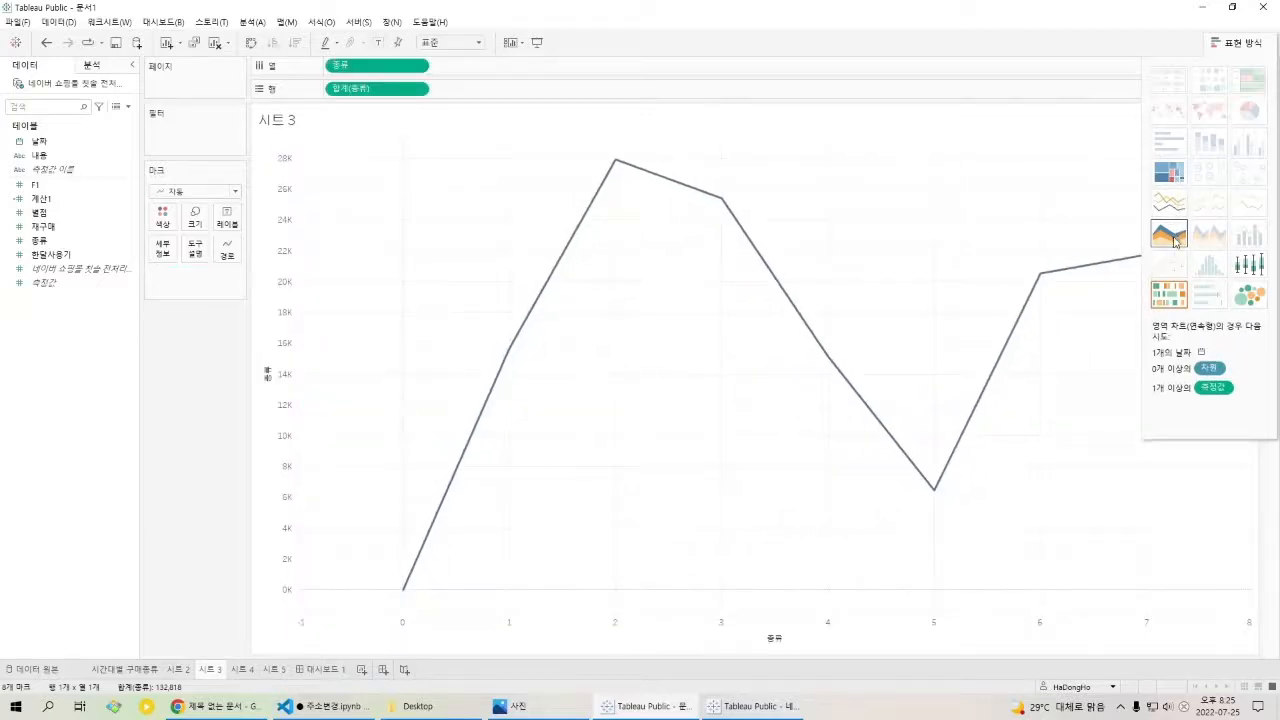
left_click(1176, 238)
left_click(1208, 262)
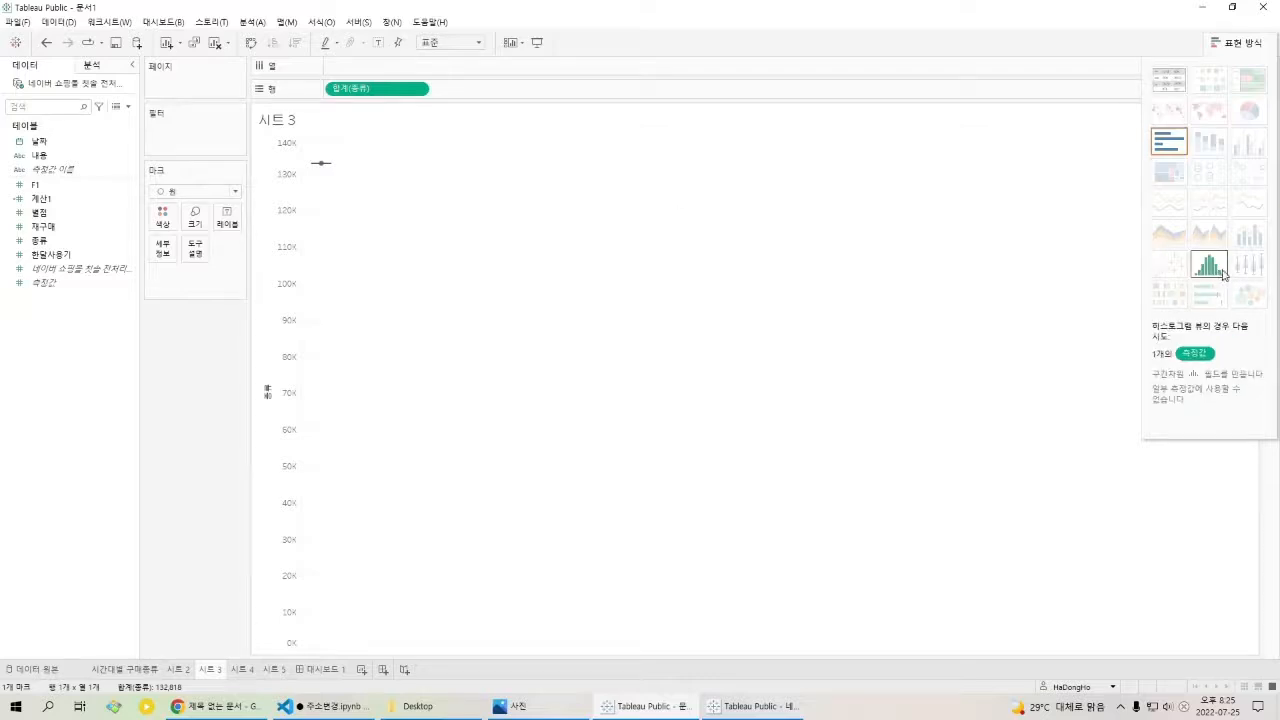
left_click(1222, 274)
left_click(1248, 296)
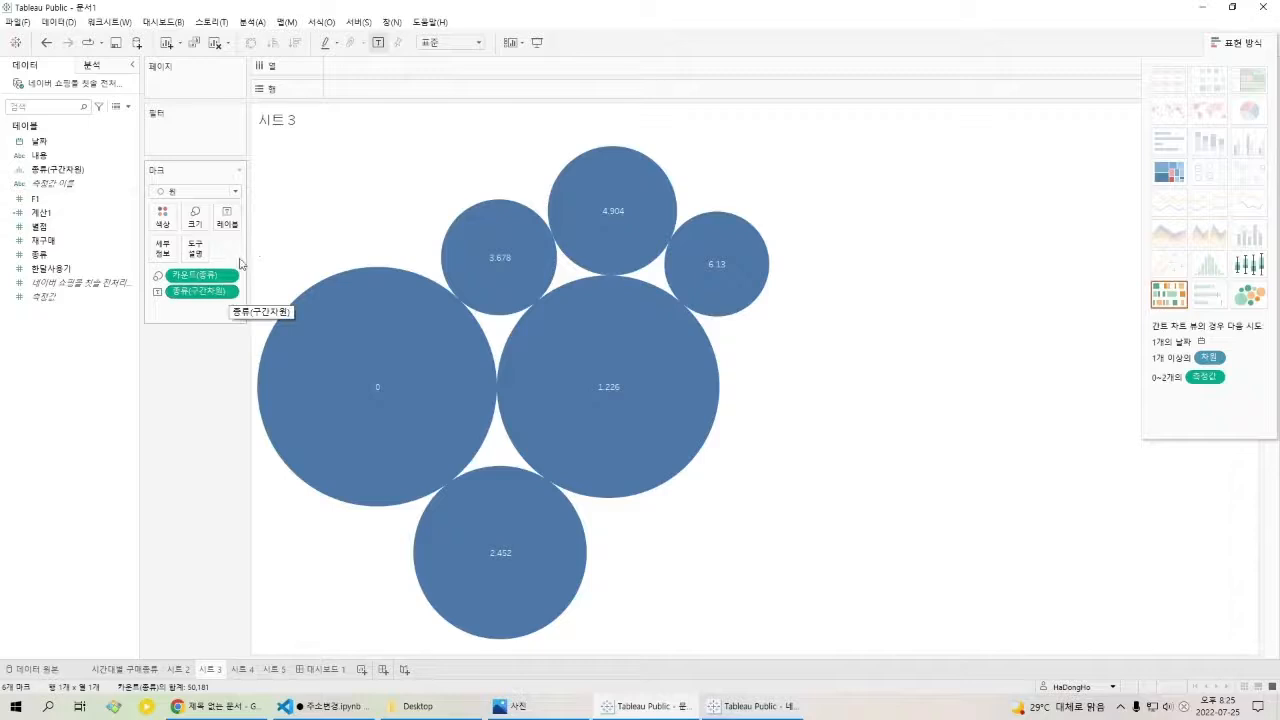
Undo the chart type changes on 시트 3 back to the stacked bar colored by 종류.
key("ctrl+z")
key("ctrl+z")
key("ctrl+z")
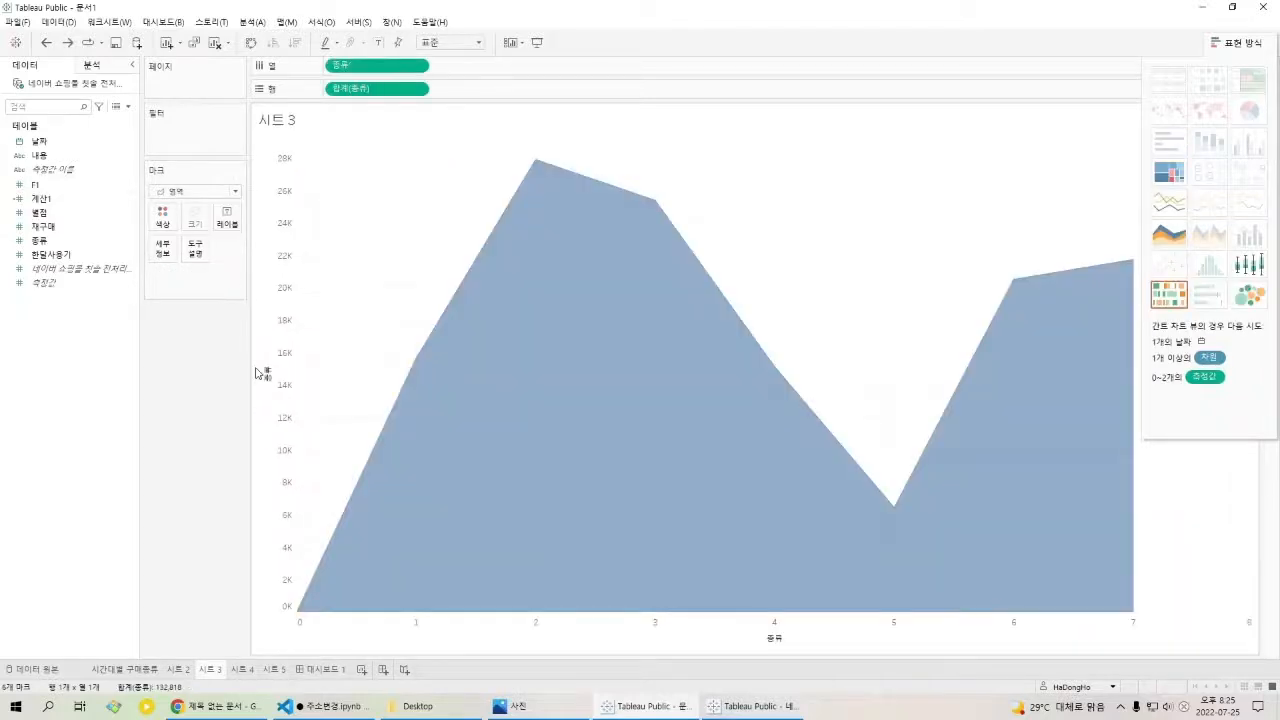
key("ctrl+z")
key("ctrl+z")
key("ctrl+z")
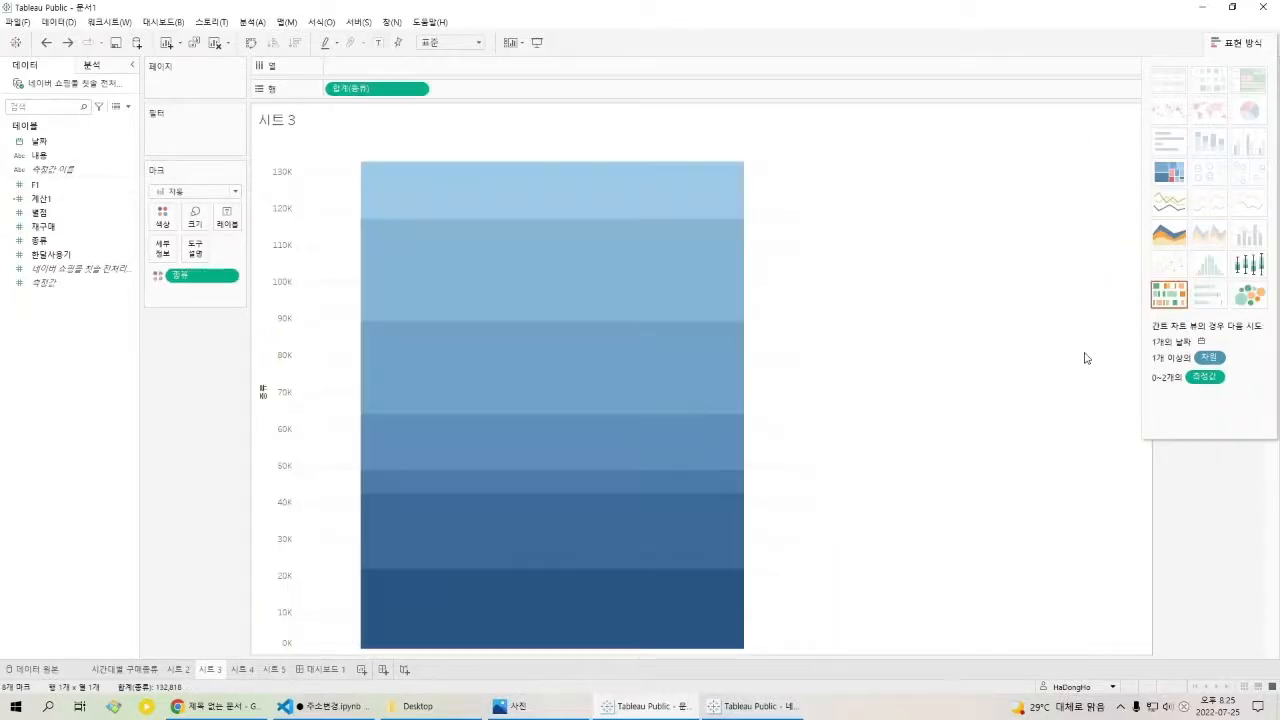
Turn 시트 3 into a packed bubble chart and size the bubbles by the 카운트 of 종류.
left_click(1249, 296)
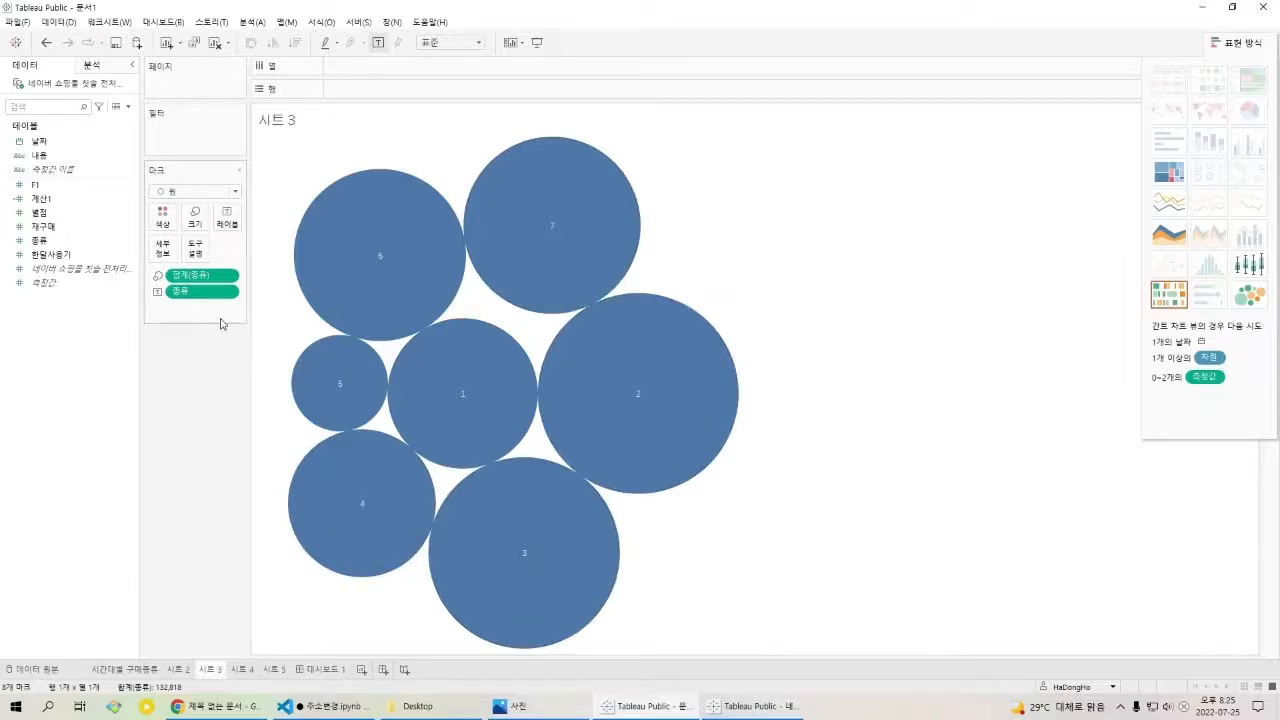
left_click(227, 277)
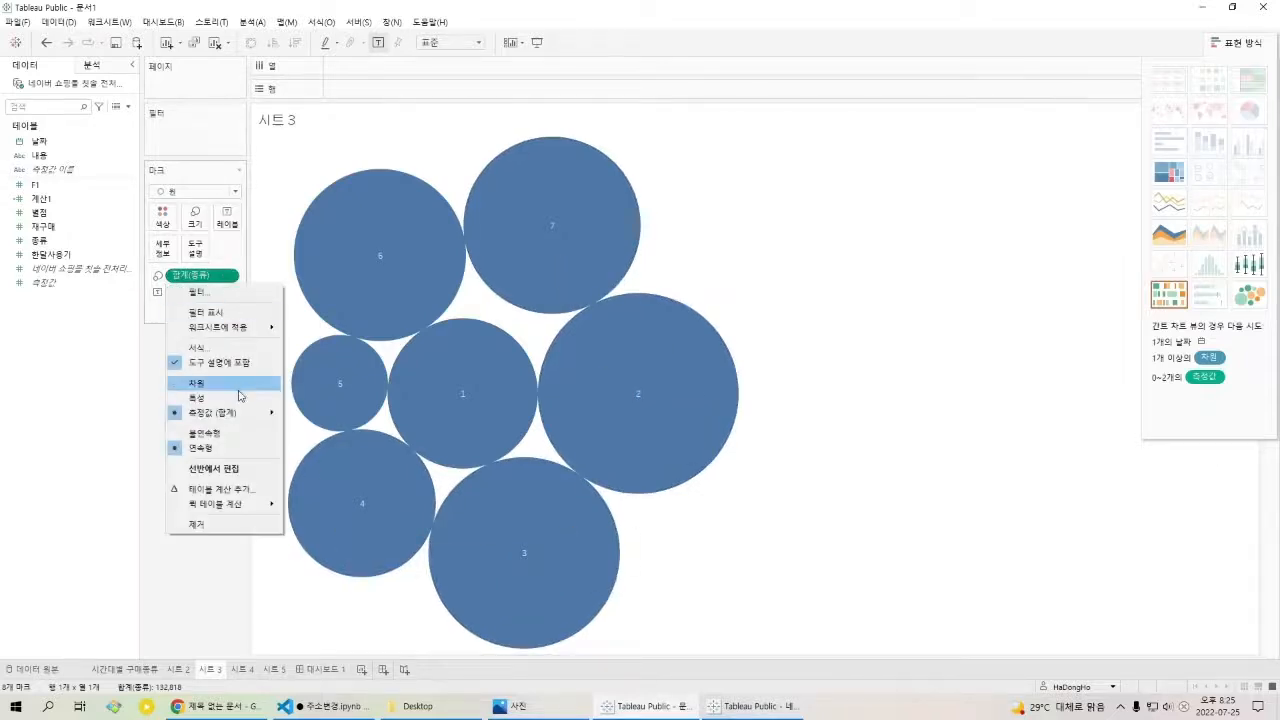
mouse_move(255, 412)
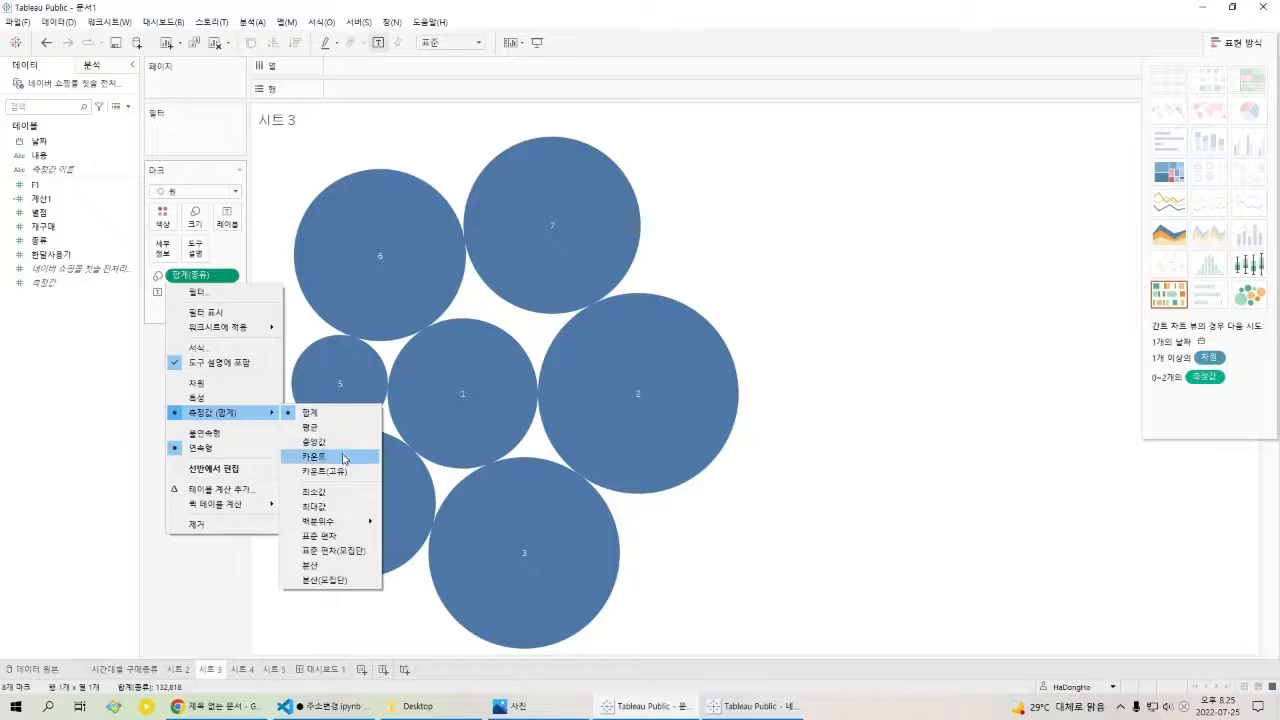
left_click(347, 456)
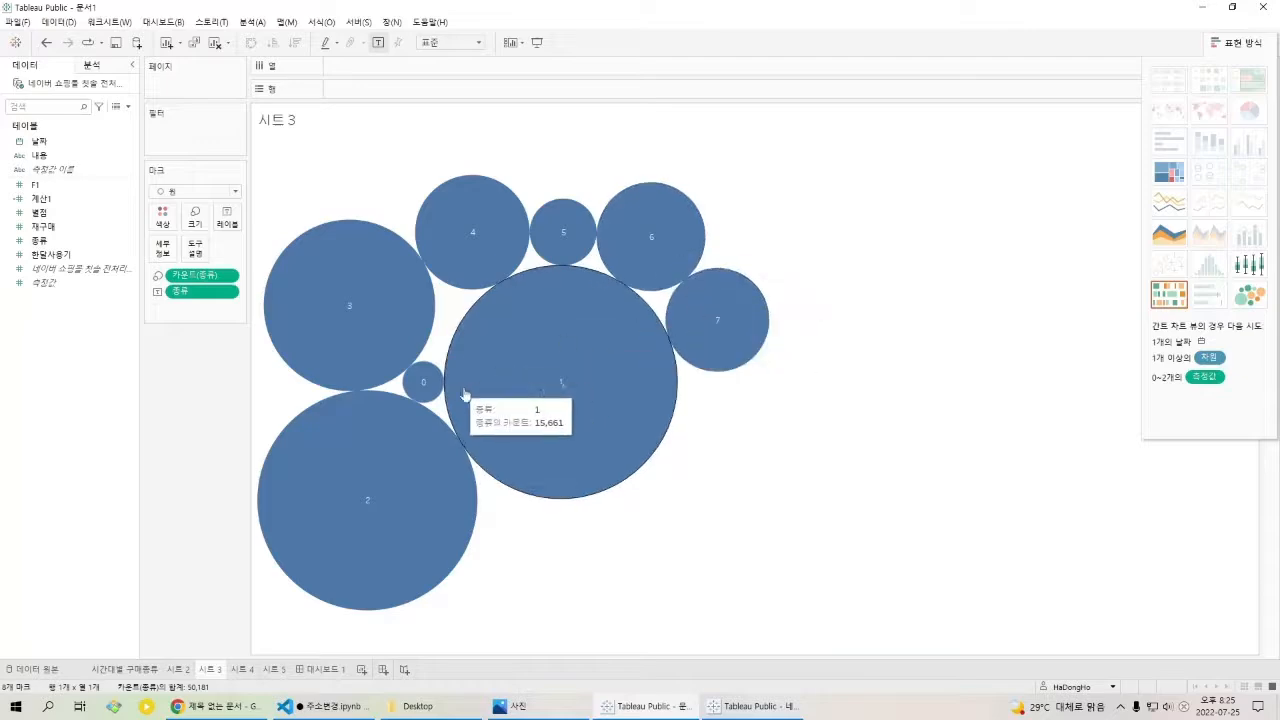
Review the category number list in the Google Docs document and the other workbook's bubble chart, returning to 시트 3 of 문서1.
left_click(215, 706)
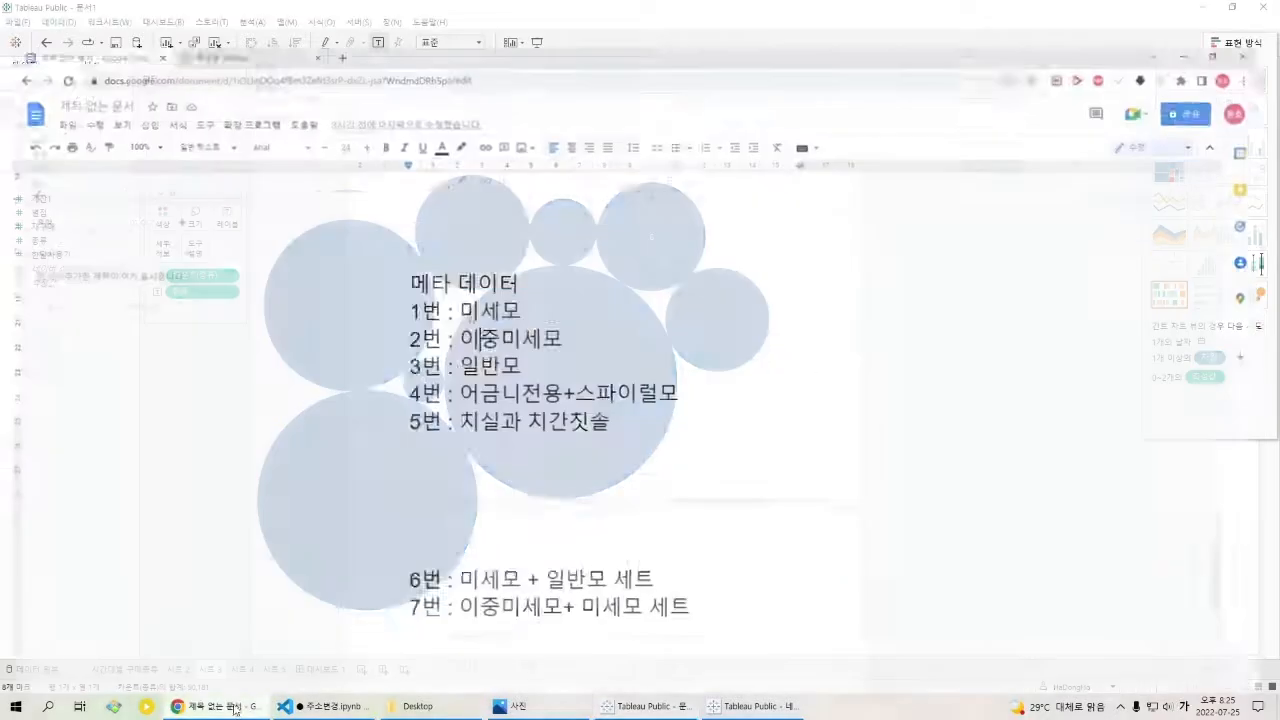
left_click_drag(408, 278, 807, 632)
left_click(790, 706)
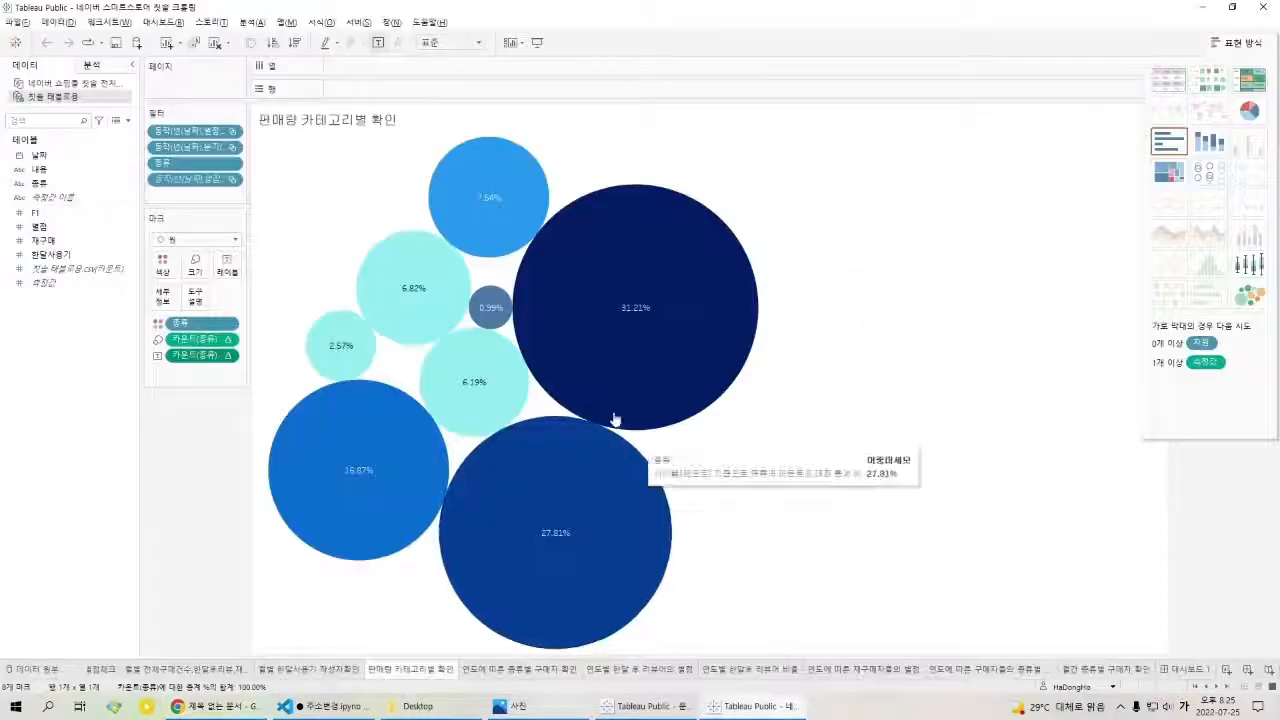
key("alt+Tab")
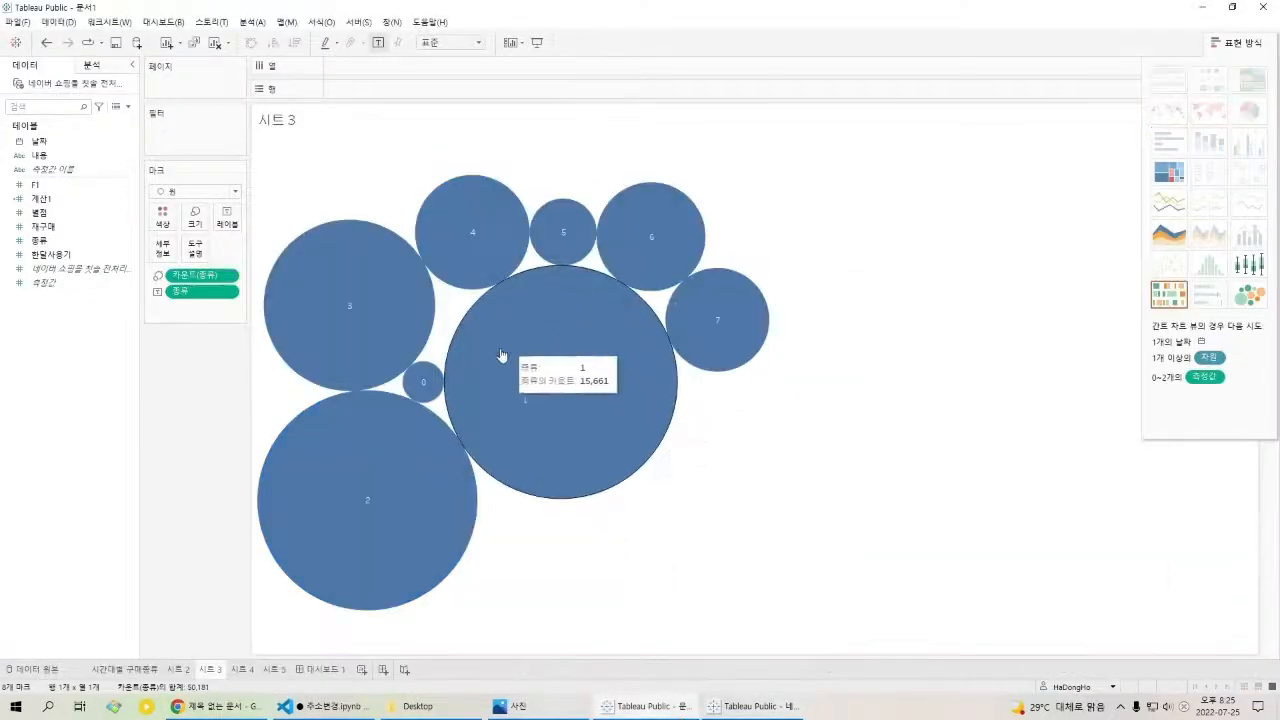
Filter 시트 3 by all values of 종류, limiting the range to 1 through 7.
left_click_drag(40, 240, 190, 128)
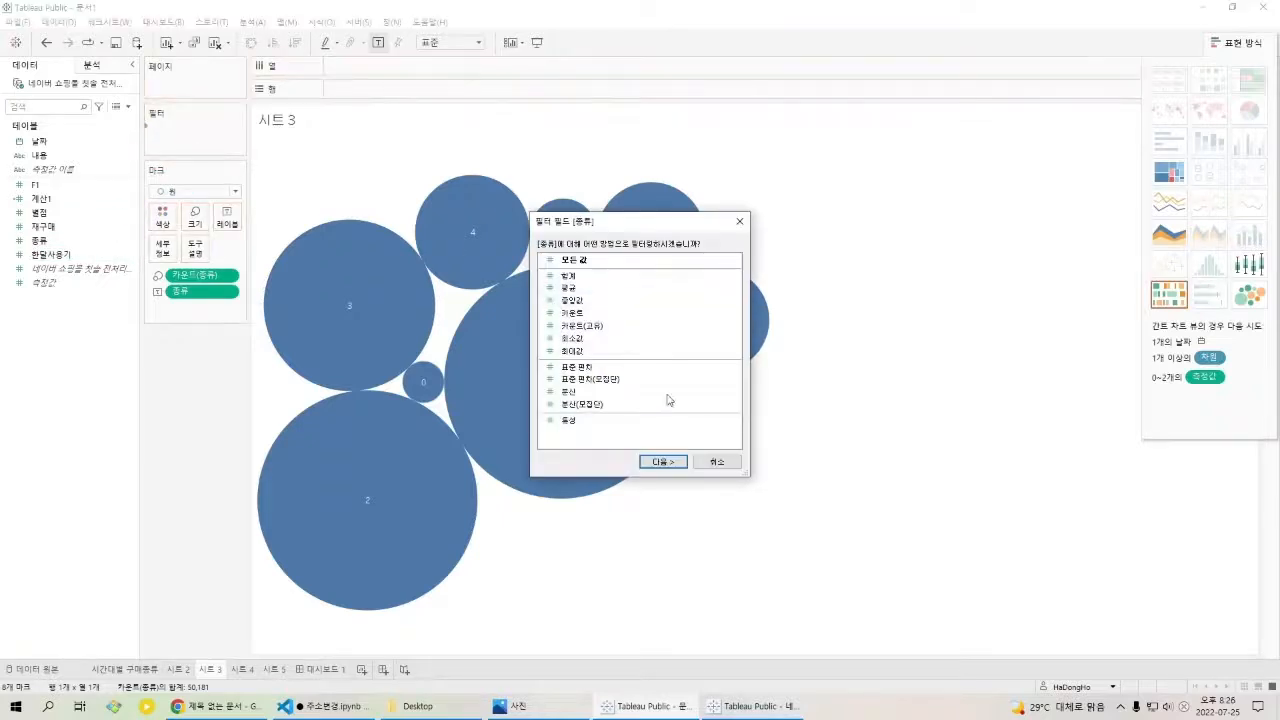
left_click(666, 465)
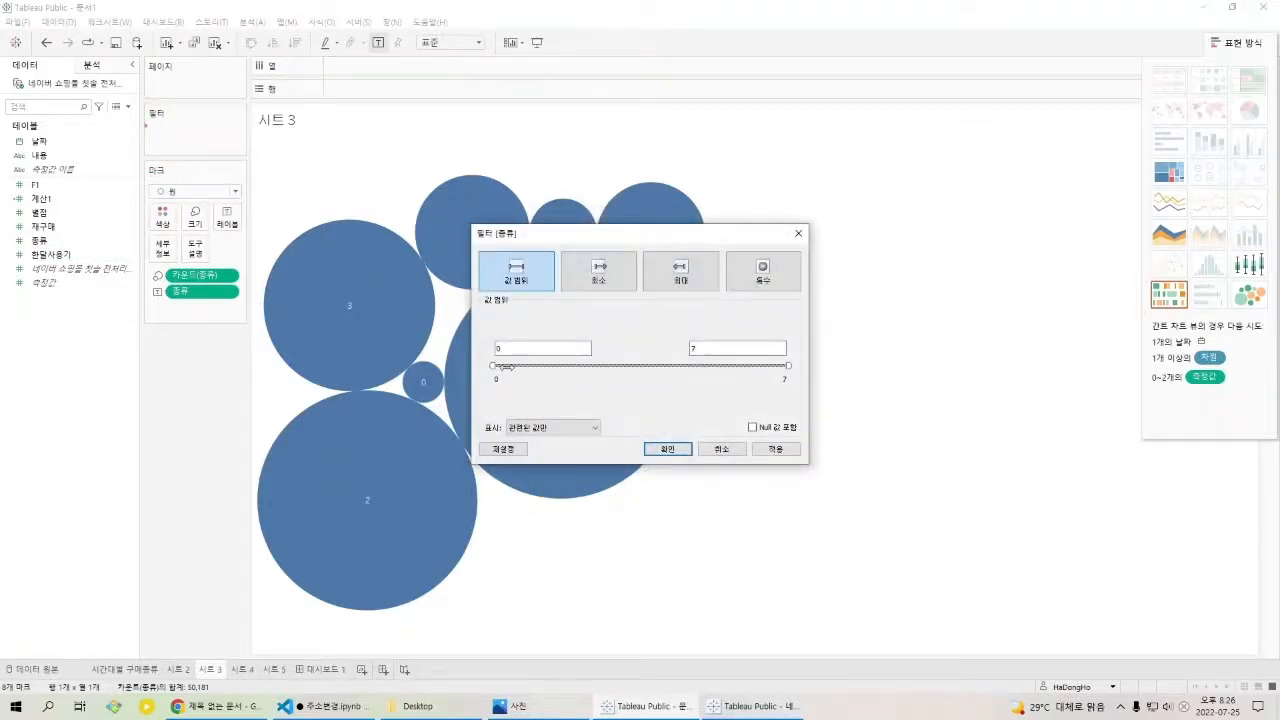
left_click_drag(492, 365, 536, 366)
left_click(776, 452)
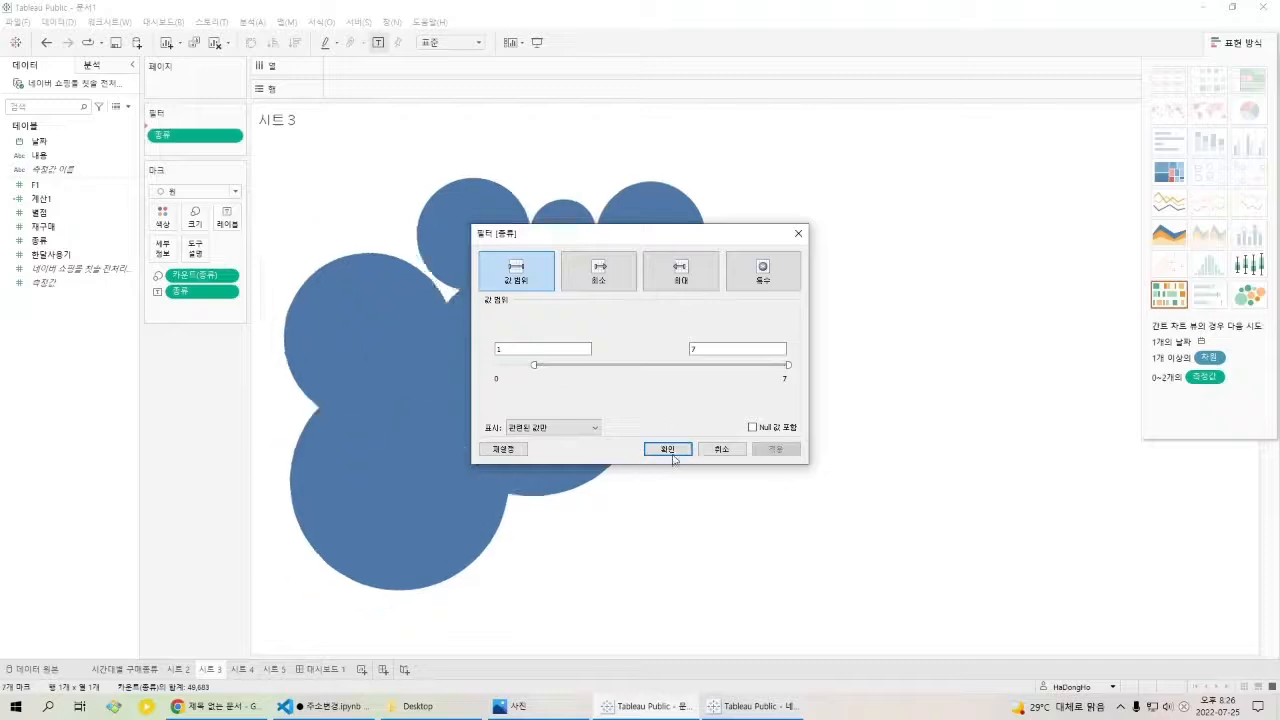
left_click(668, 449)
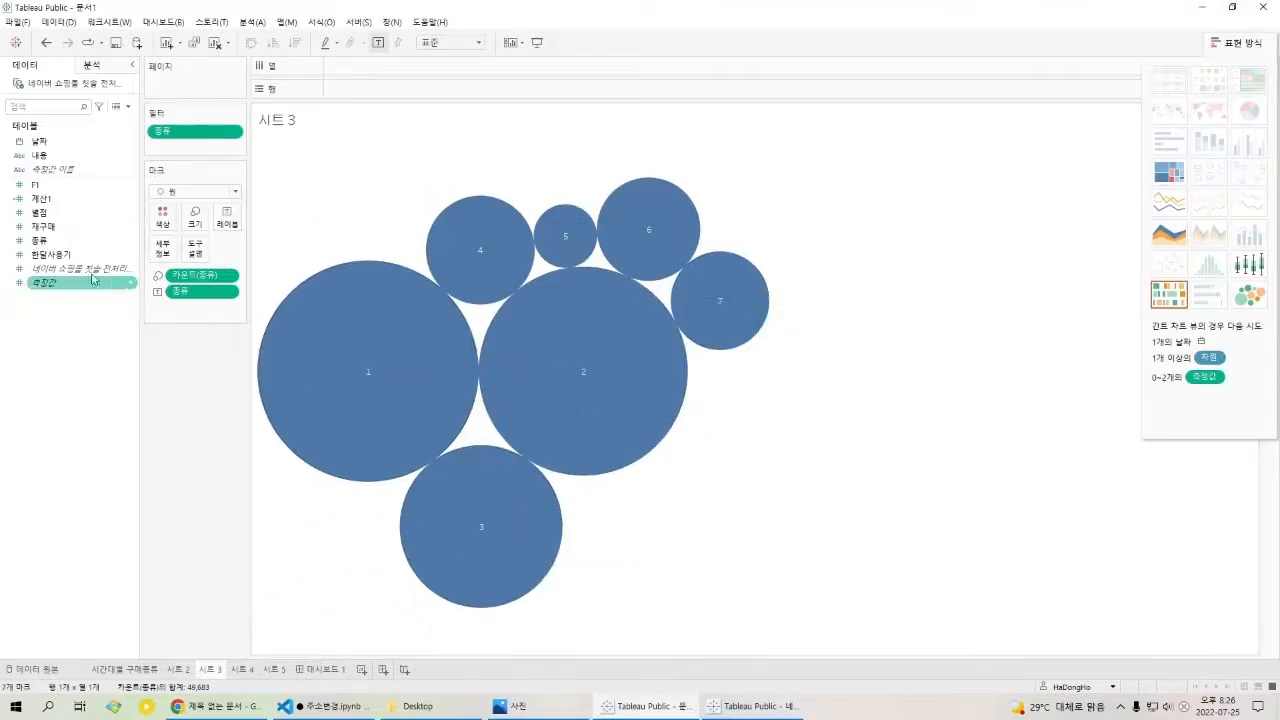
Color the bubbles by the 종류 field and convert that color mark to a dimension (차원).
left_click_drag(55, 243, 166, 214)
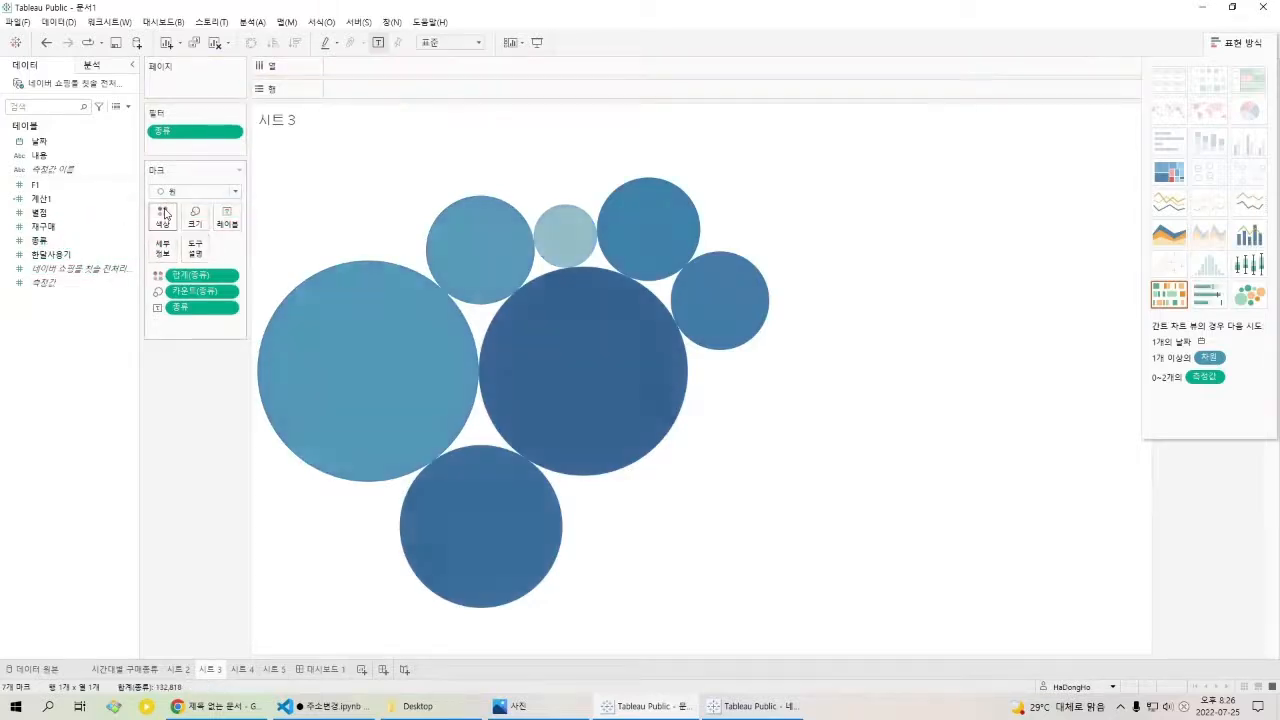
left_click(229, 278)
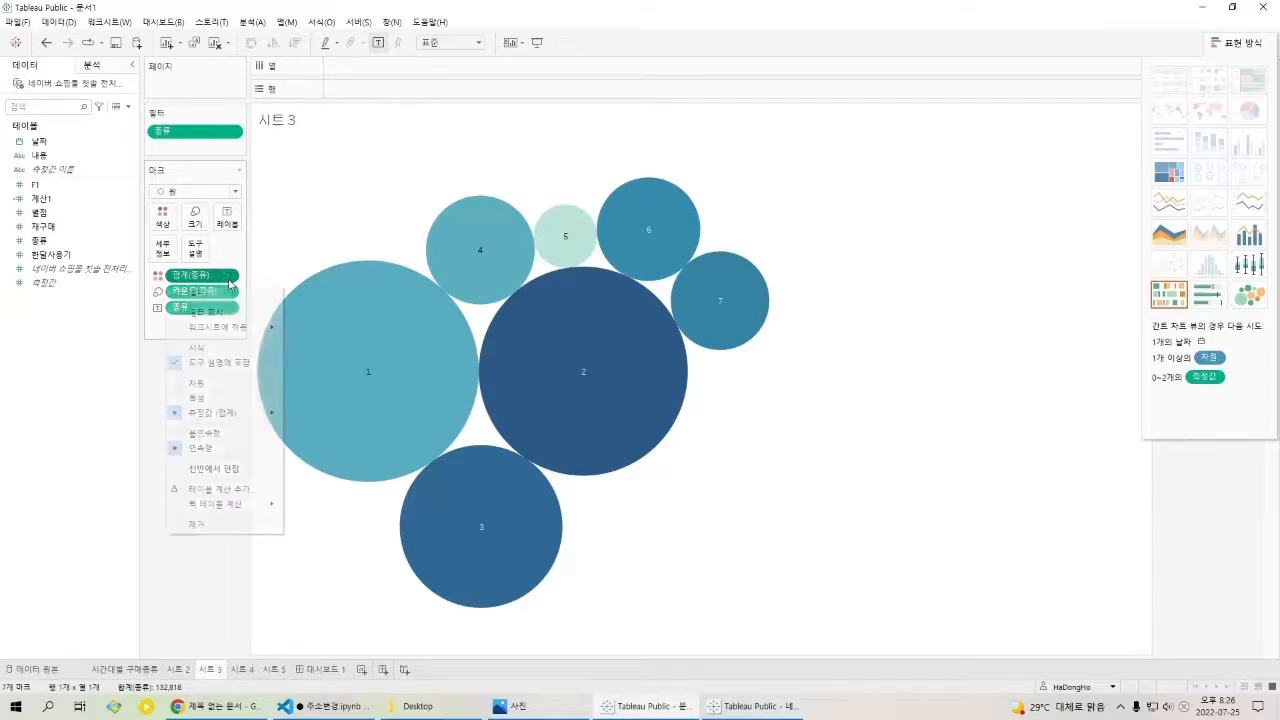
mouse_move(232, 415)
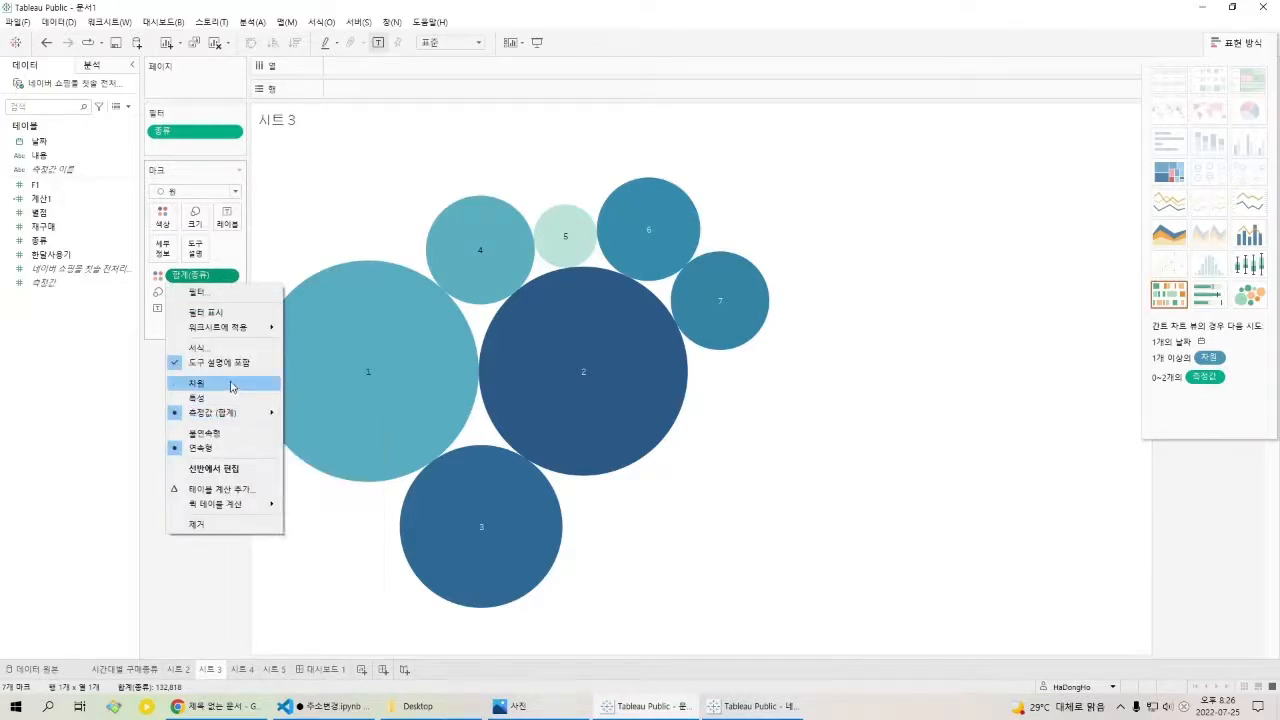
left_click(197, 383)
mouse_move(600, 314)
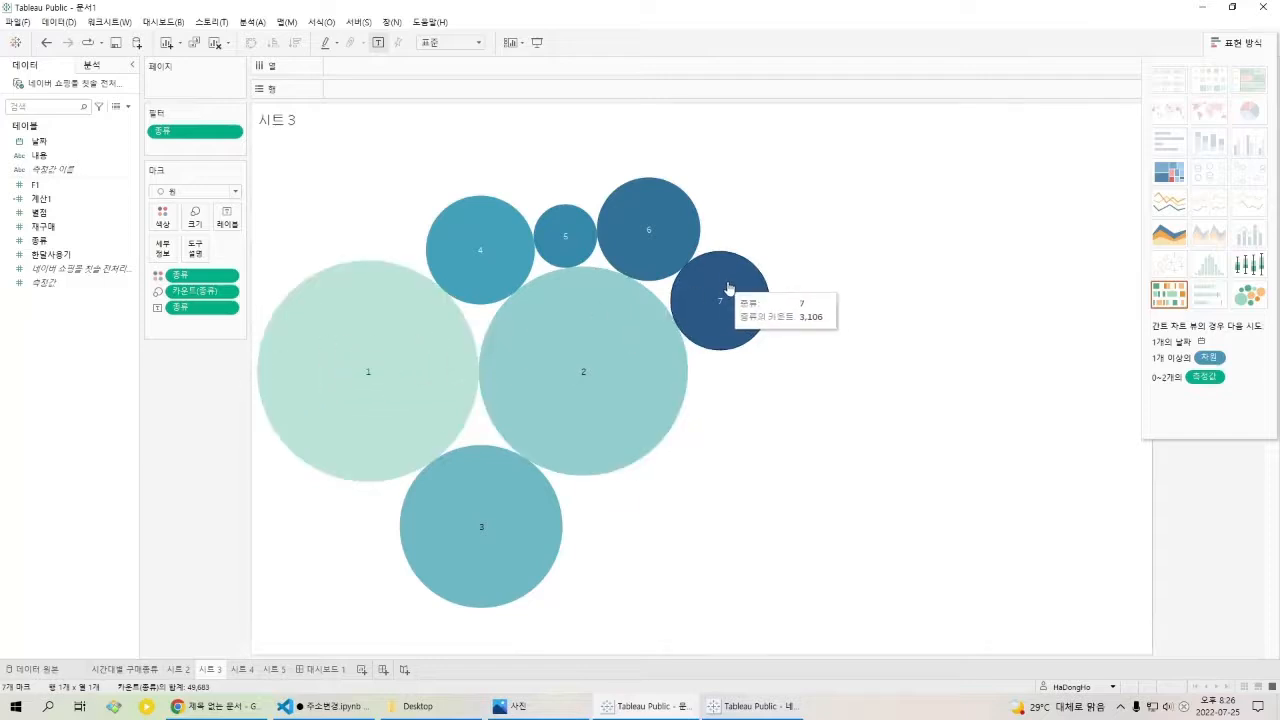
Edit the 종류 color legend to a custom single-hue palette in green #00aa00, reverse it and apply it to the bubbles.
left_click(1228, 43)
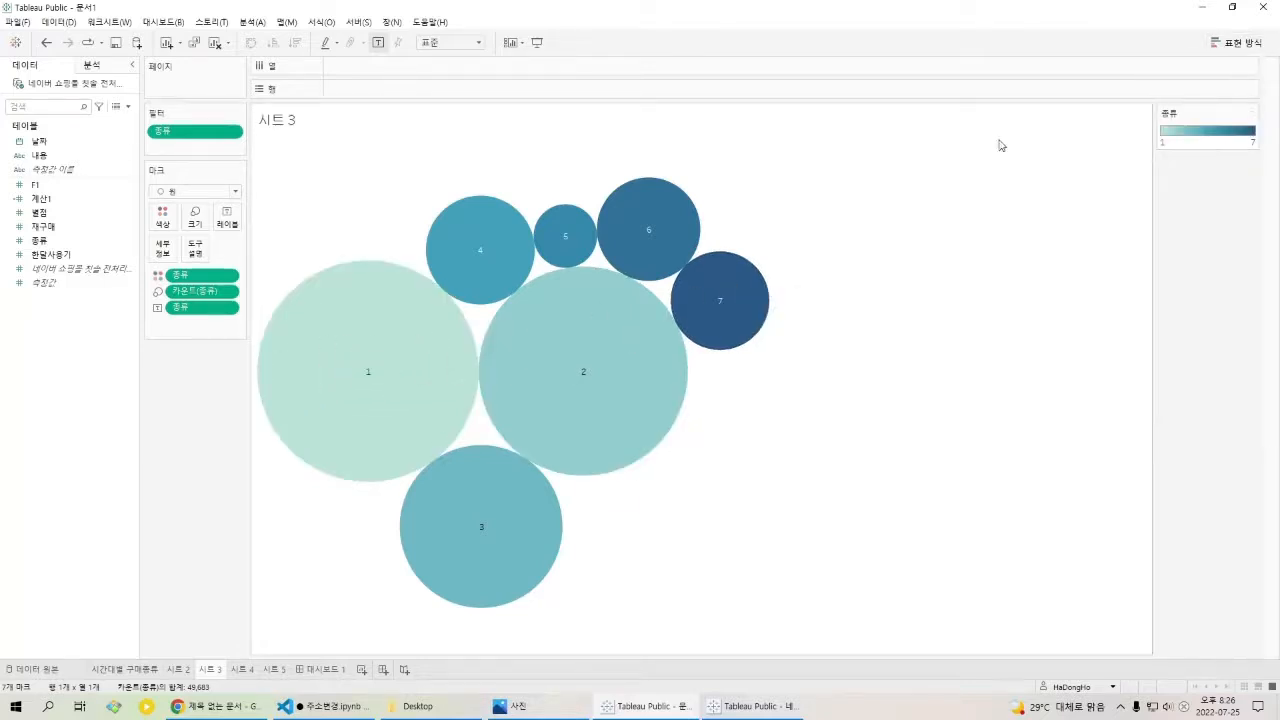
left_click(1252, 113)
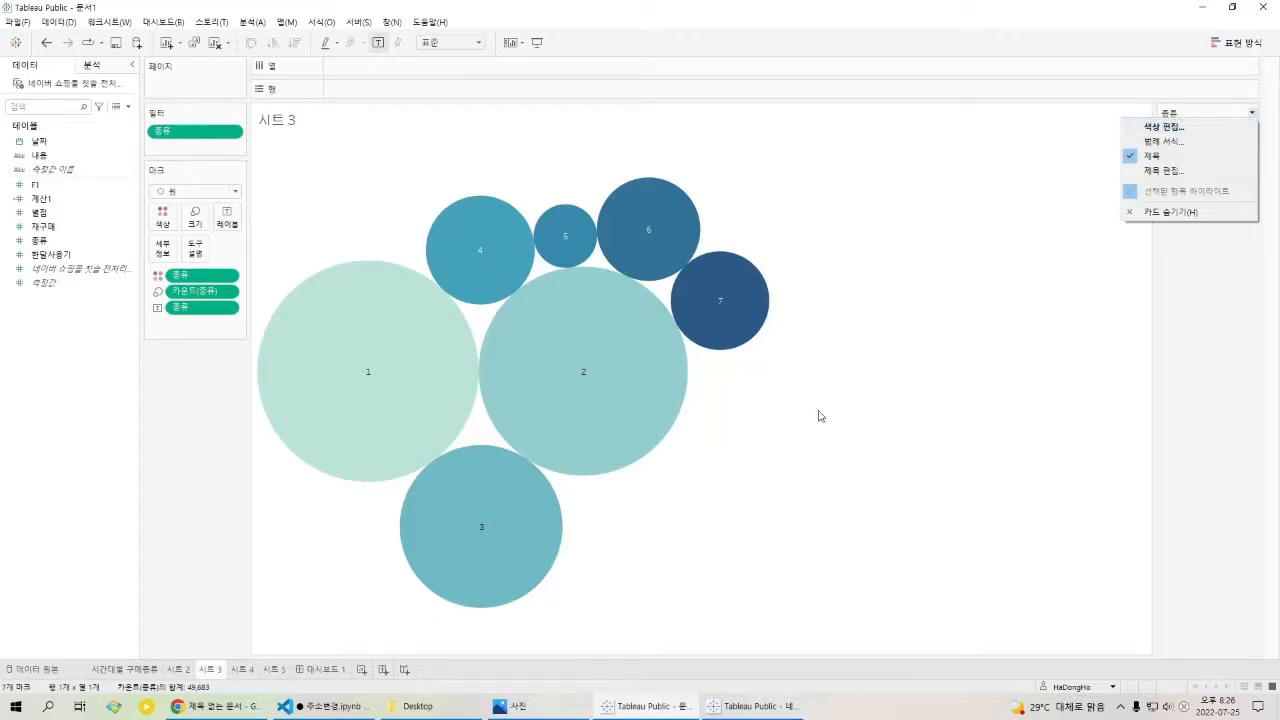
left_click(1207, 128)
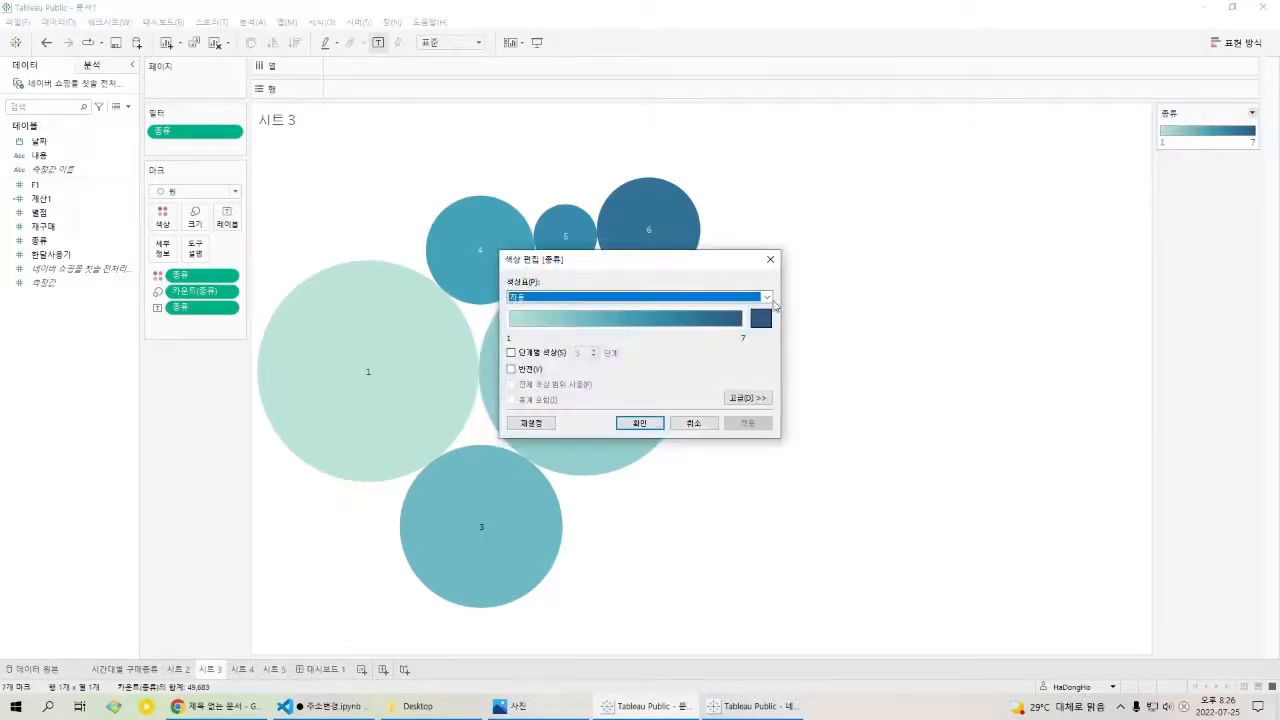
left_click(773, 300)
left_click(586, 317)
left_click(714, 298)
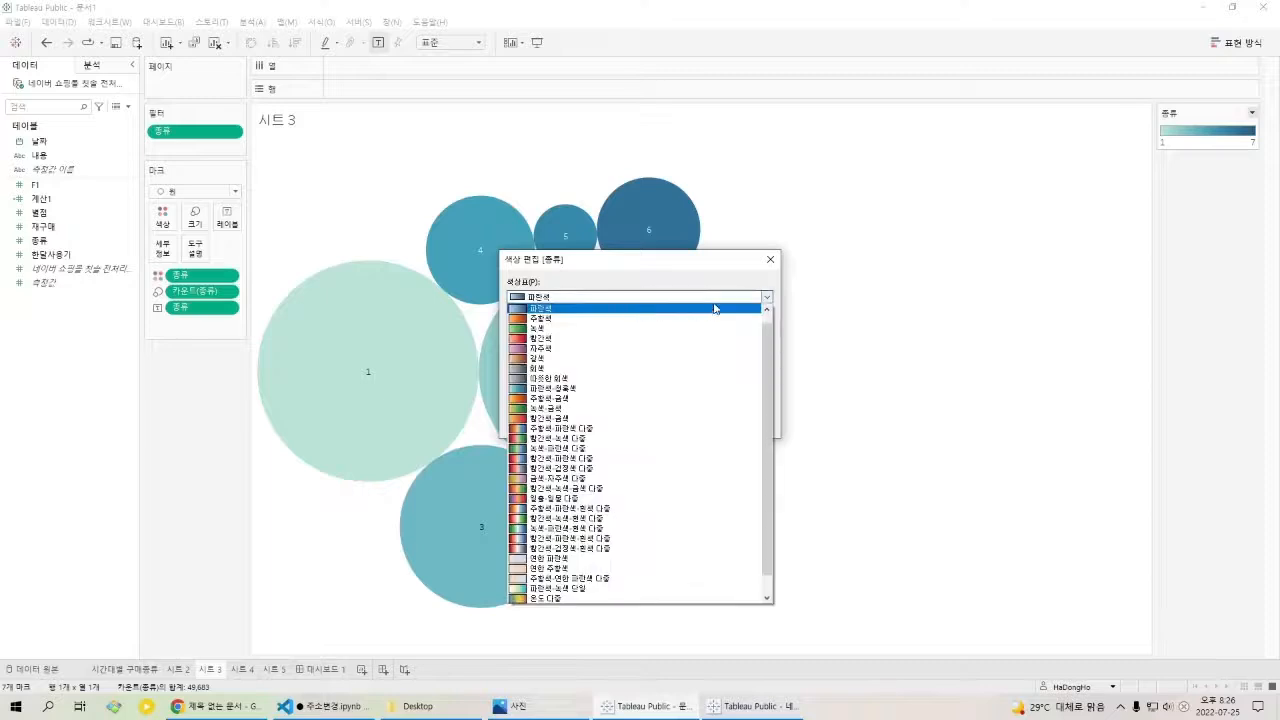
left_click(714, 308)
left_click(764, 318)
left_click(556, 253)
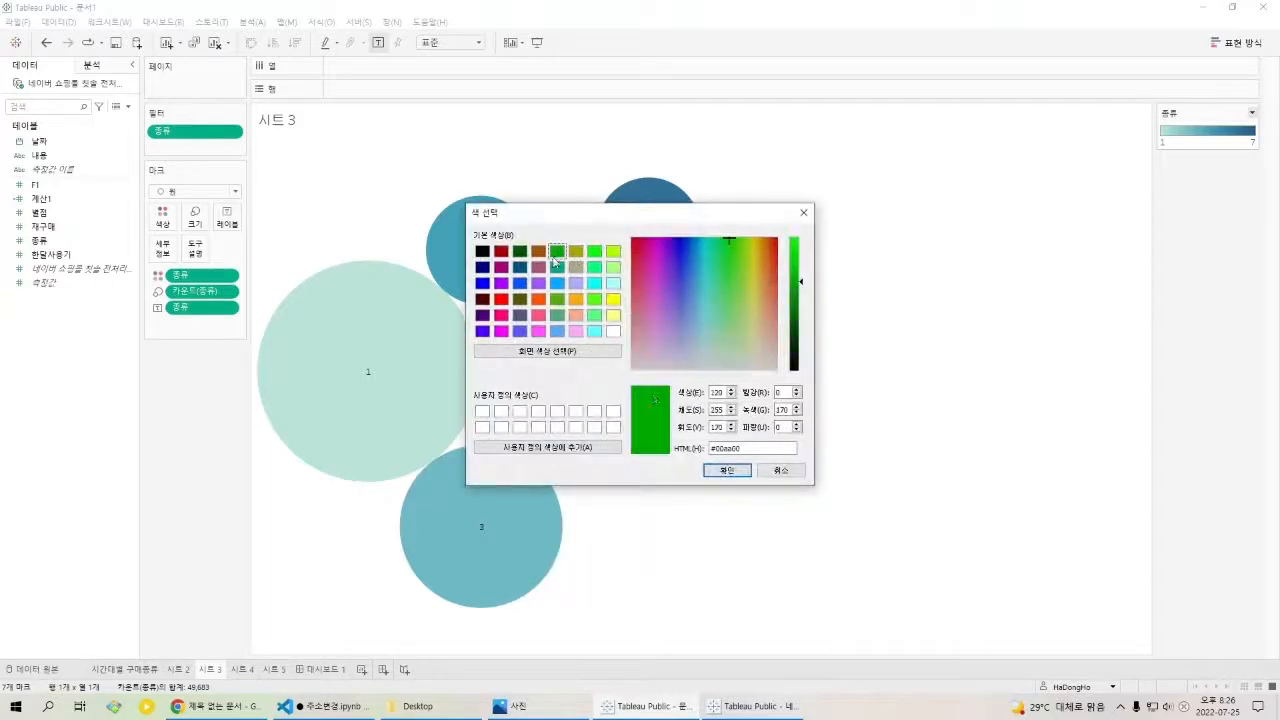
left_click(745, 471)
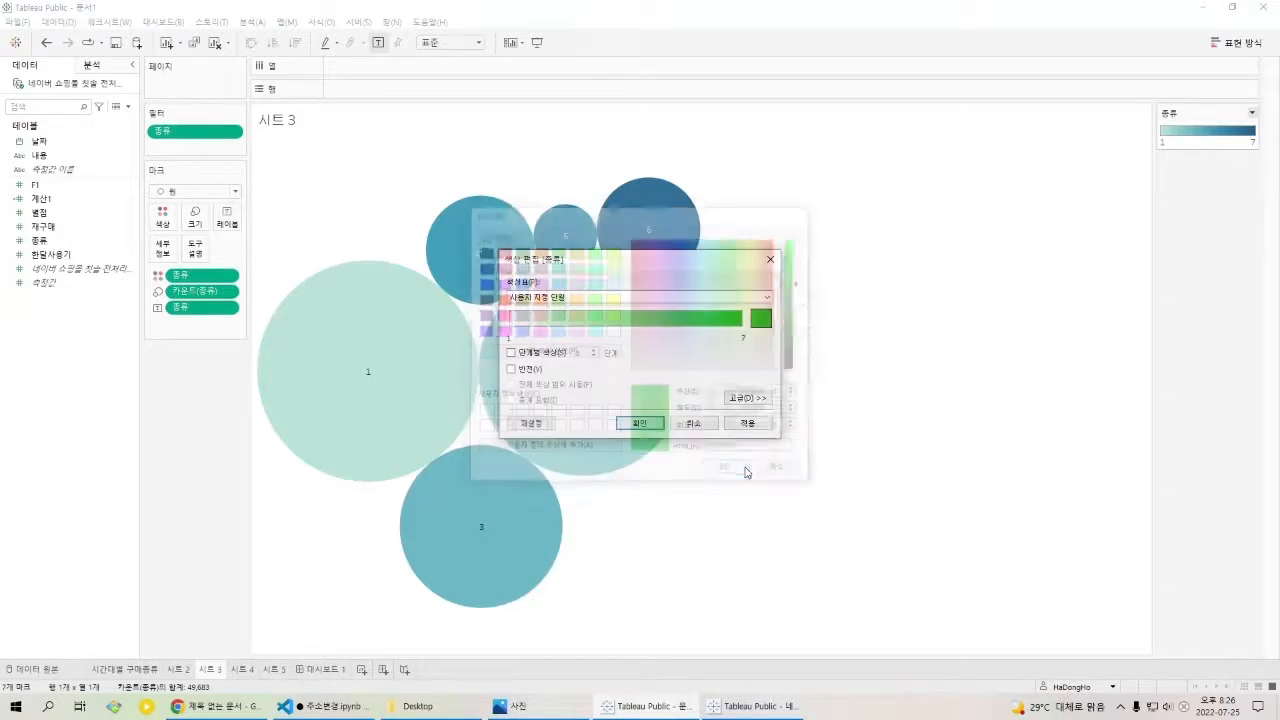
left_click(512, 369)
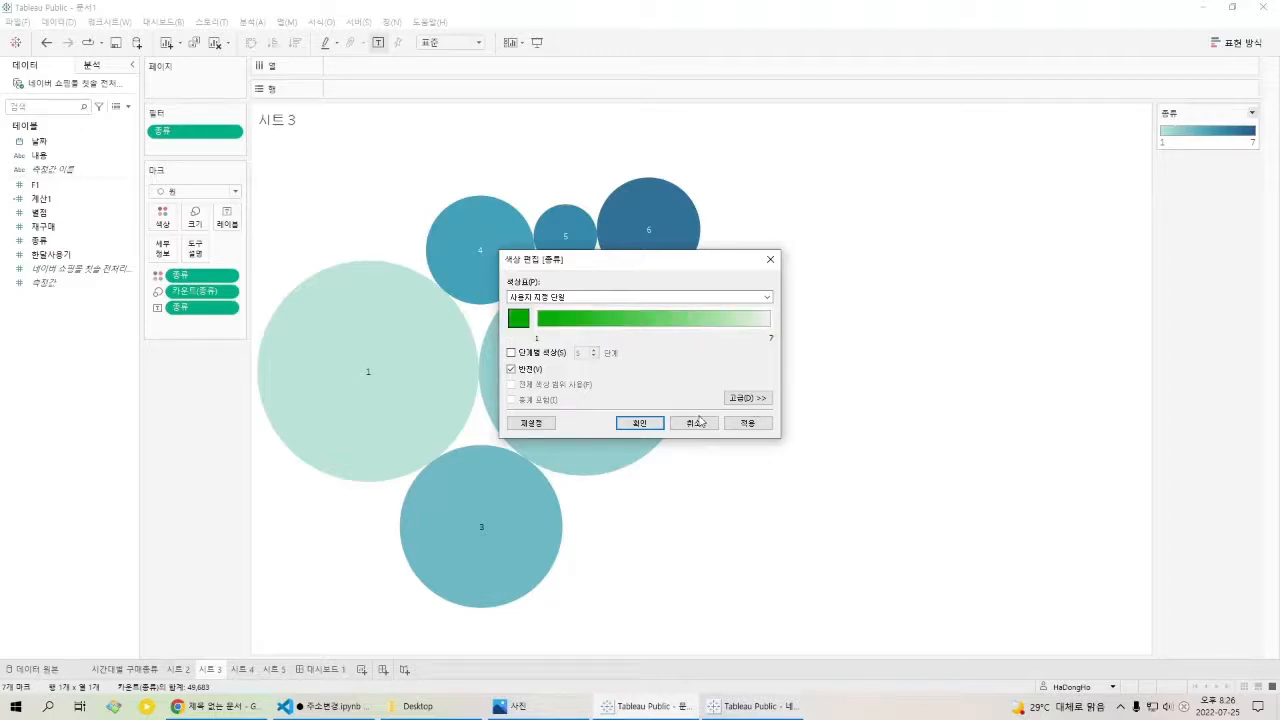
left_click(764, 426)
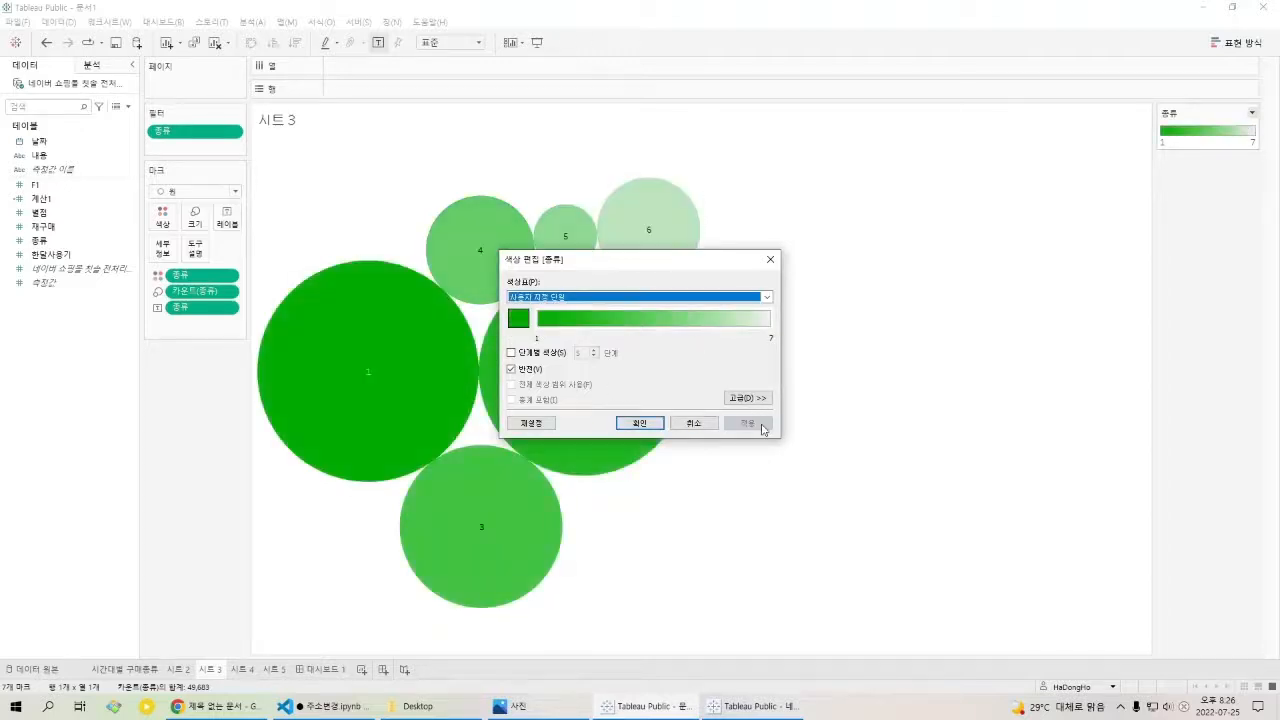
Fix the 종류 color range to start at 1 and end at 4 in the advanced color options.
left_click(748, 398)
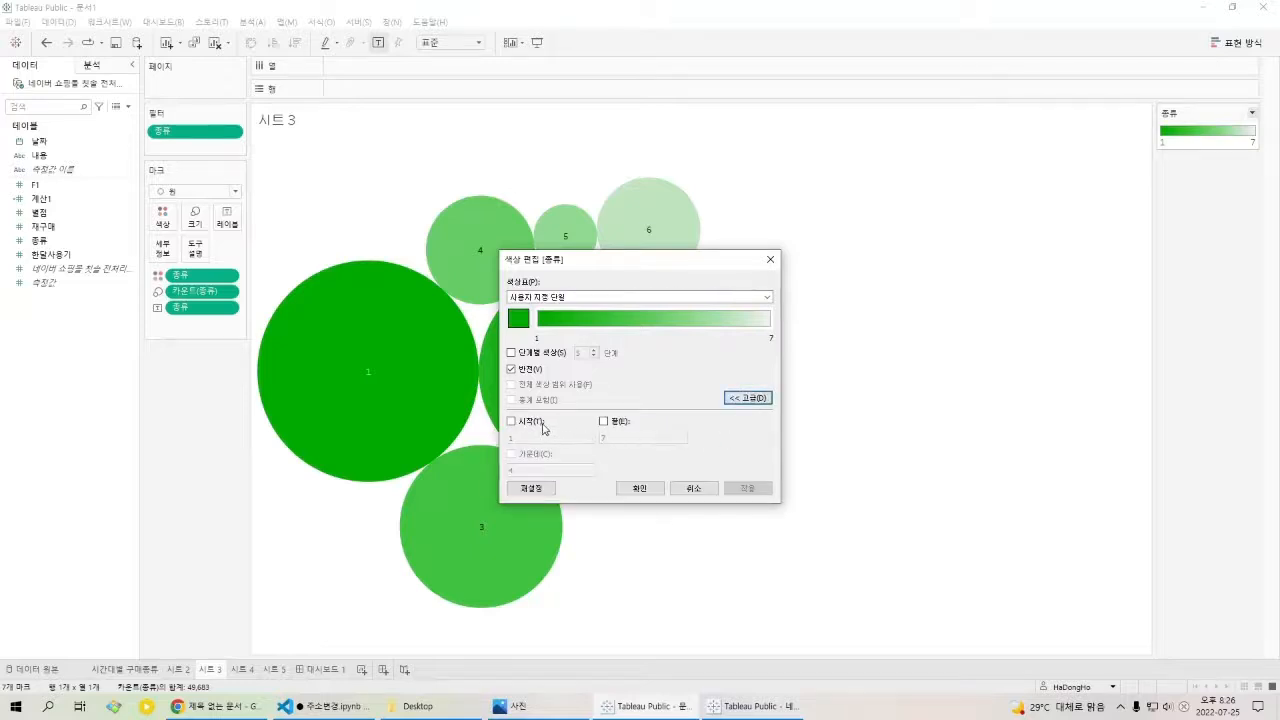
left_click(512, 421)
left_click(621, 422)
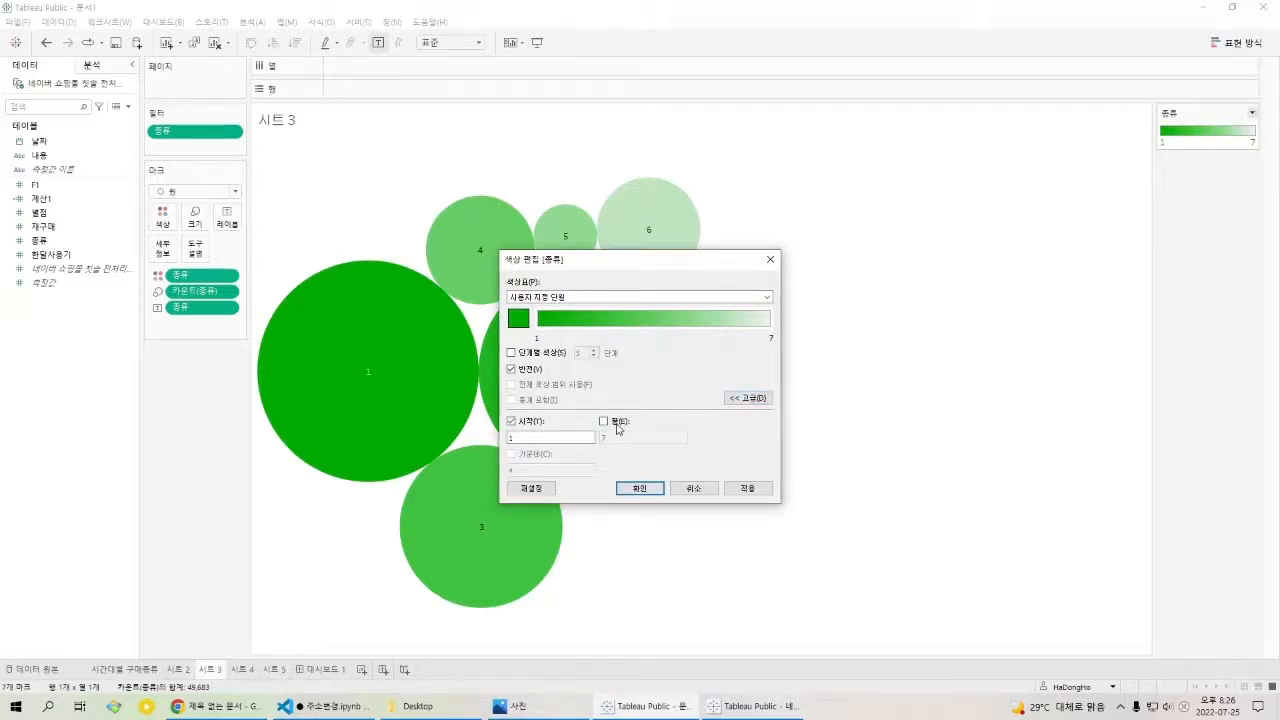
double_click(627, 441)
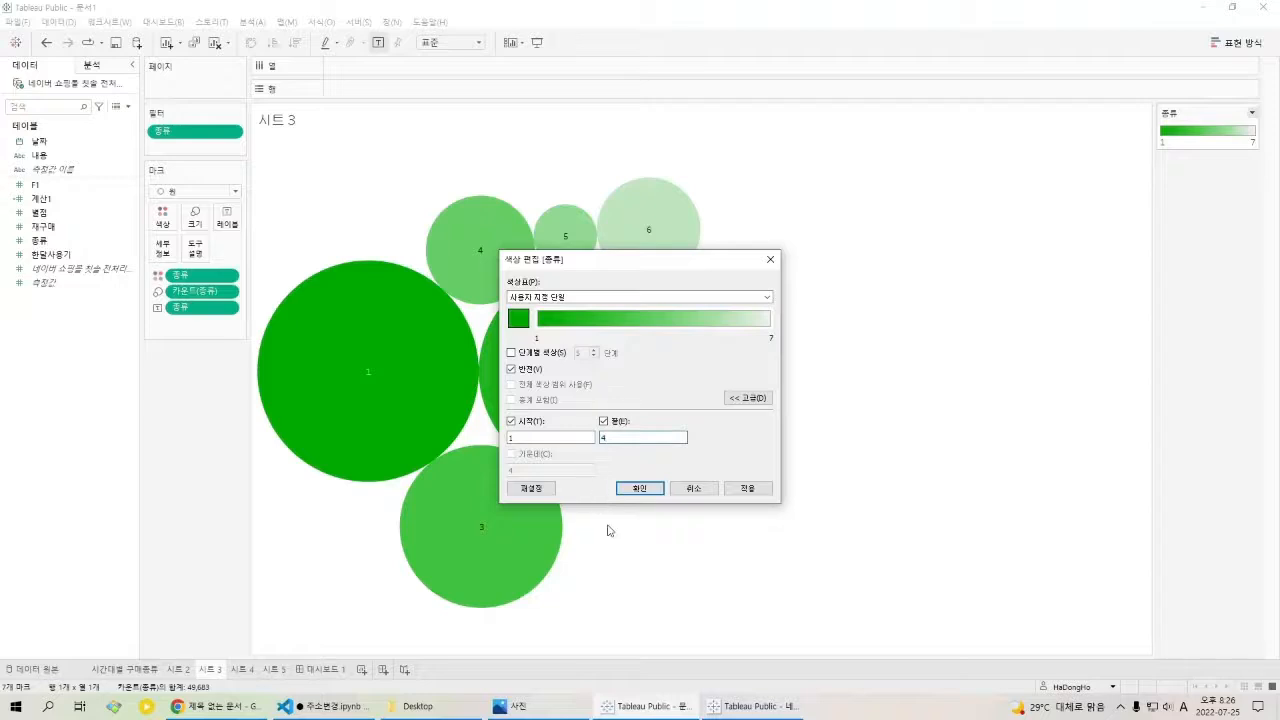
left_click(747, 491)
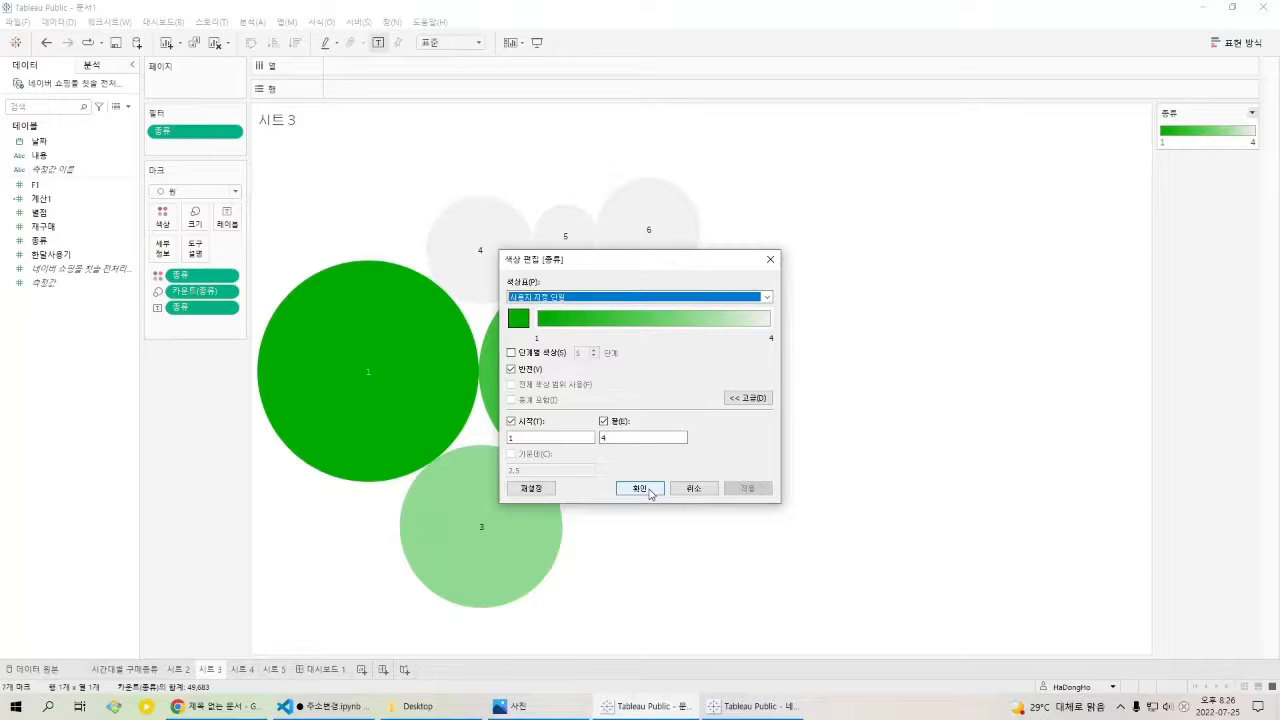
left_click(645, 489)
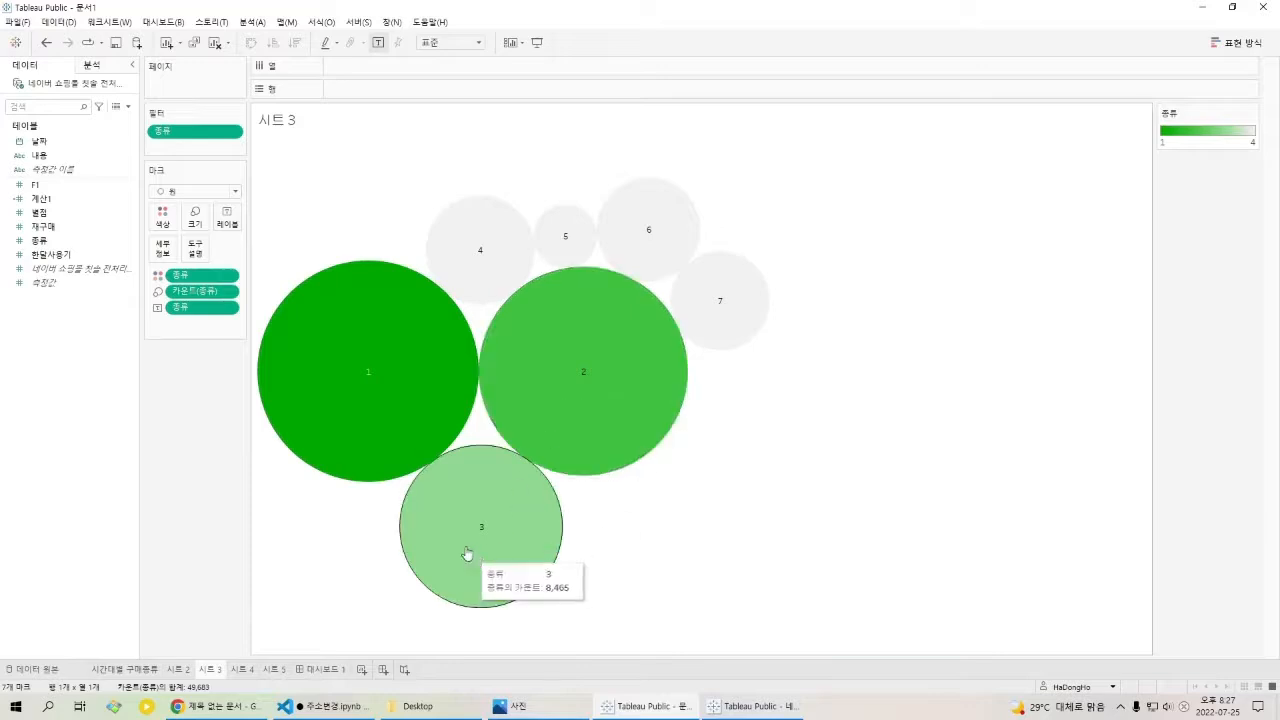
Change the 종류 label mark on 시트 3 to the count measure (카운트) so each bubble is labelled with its count.
left_click(229, 308)
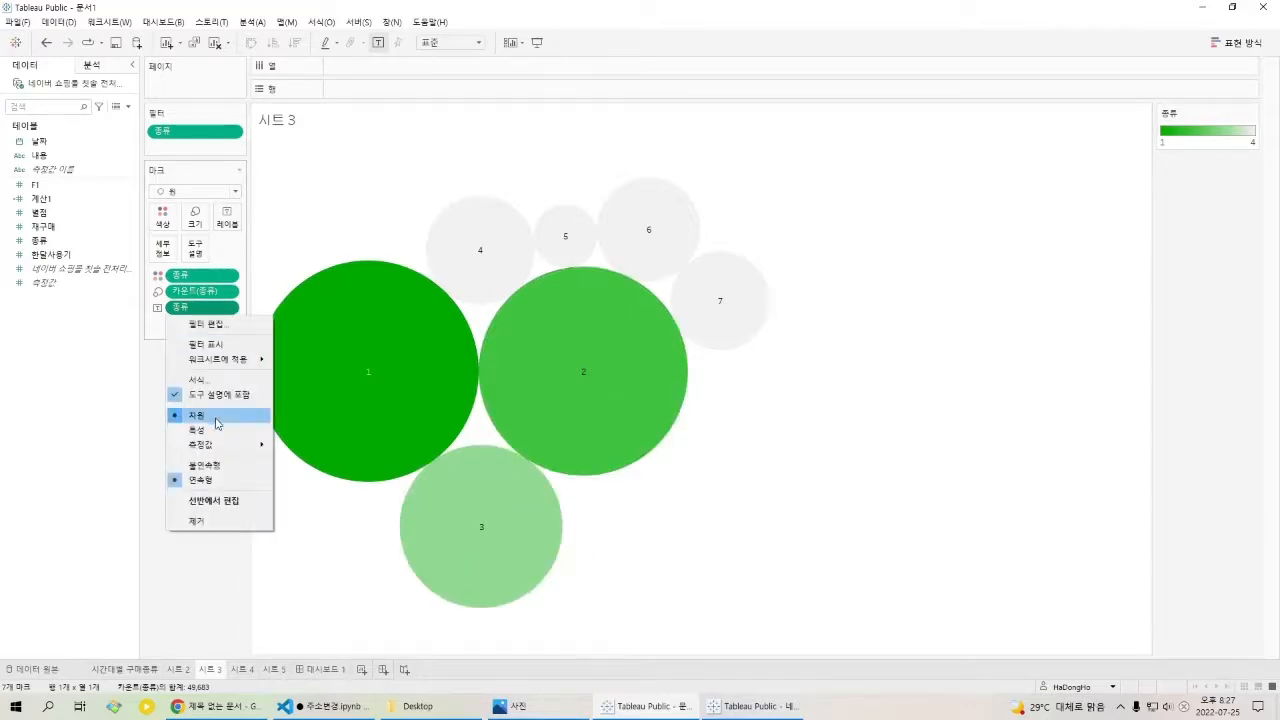
mouse_move(220, 446)
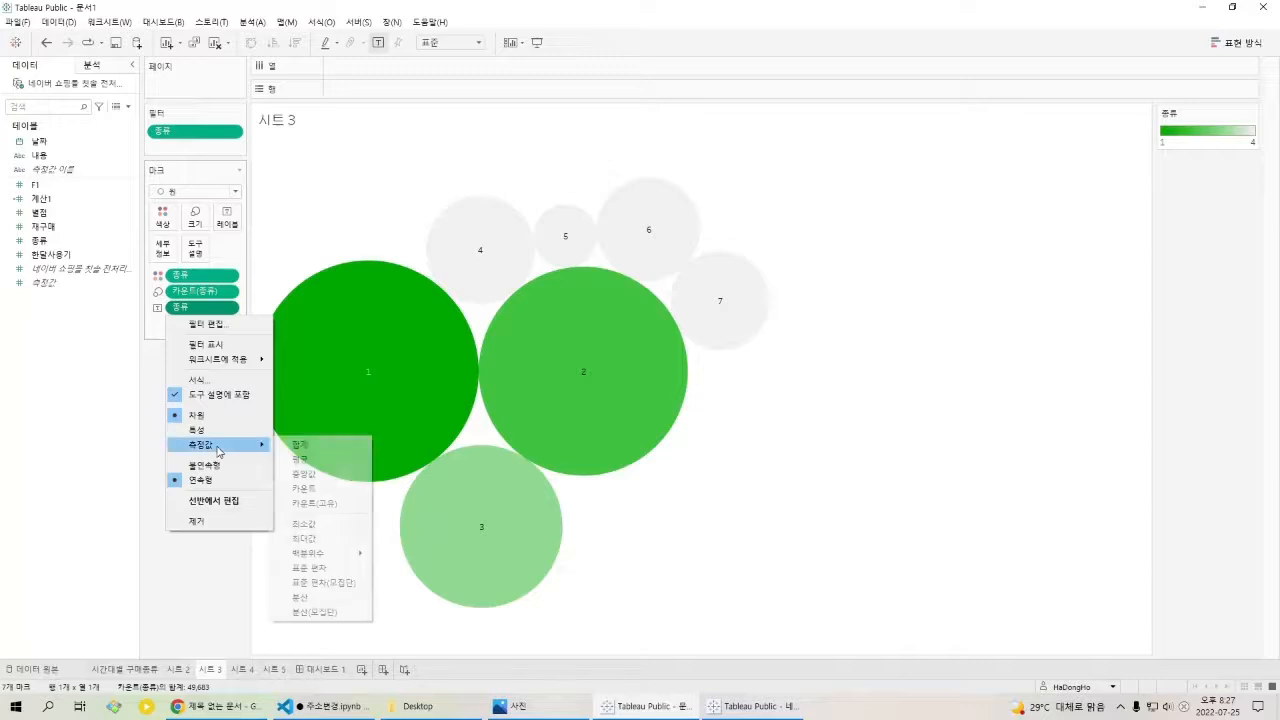
left_click(331, 502)
left_click(226, 308)
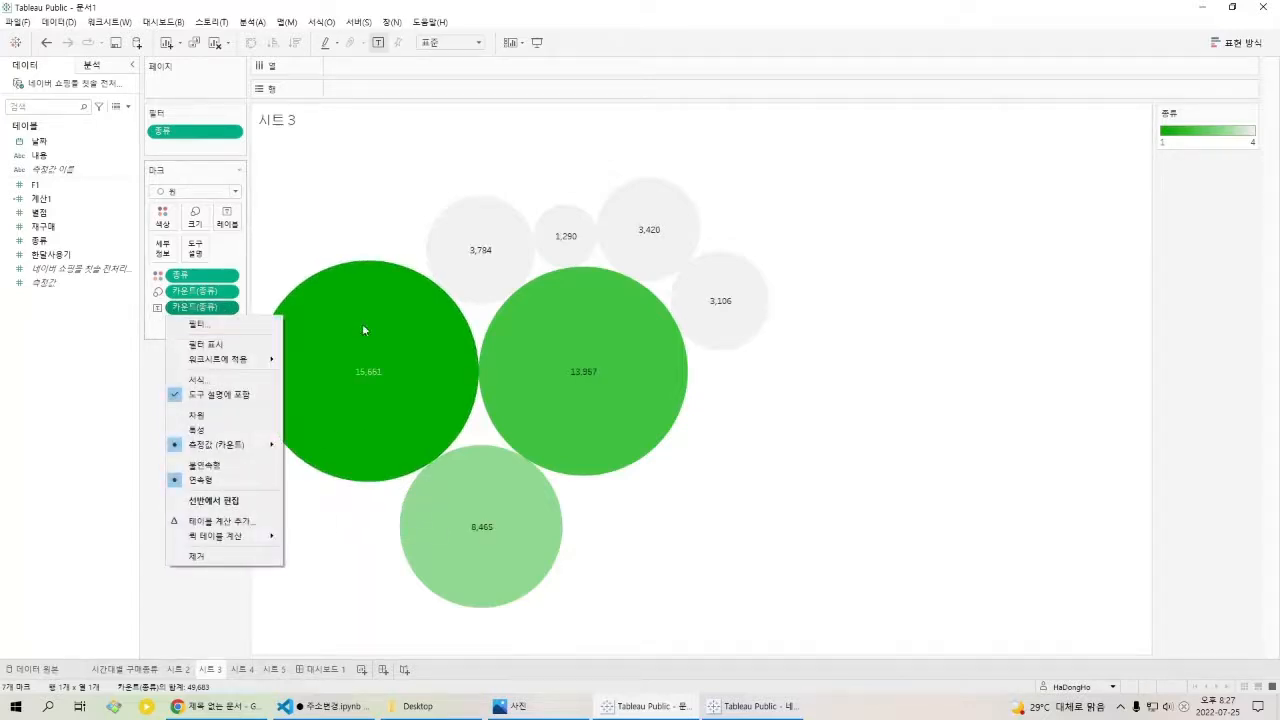
left_click(419, 391)
left_click(414, 398)
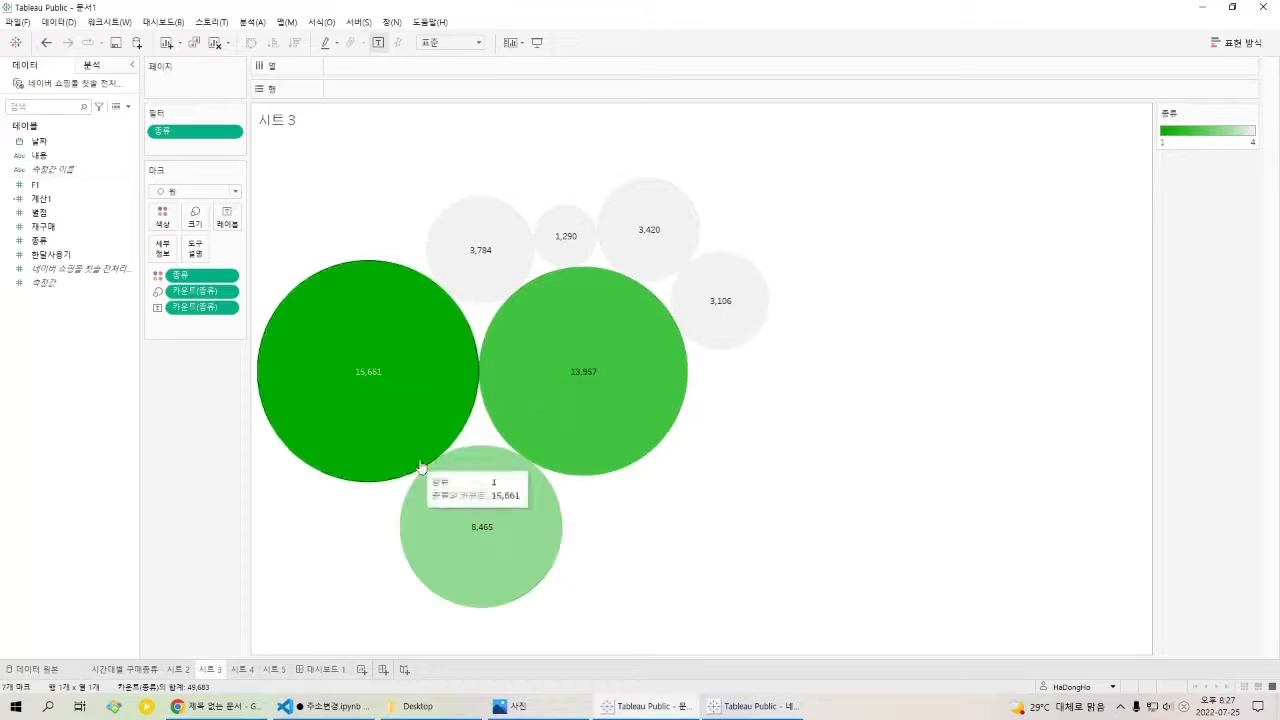
Apply the percent-of-total quick table calculation (구성 비율) to the 종류 count label on the bubbles.
left_click(228, 311)
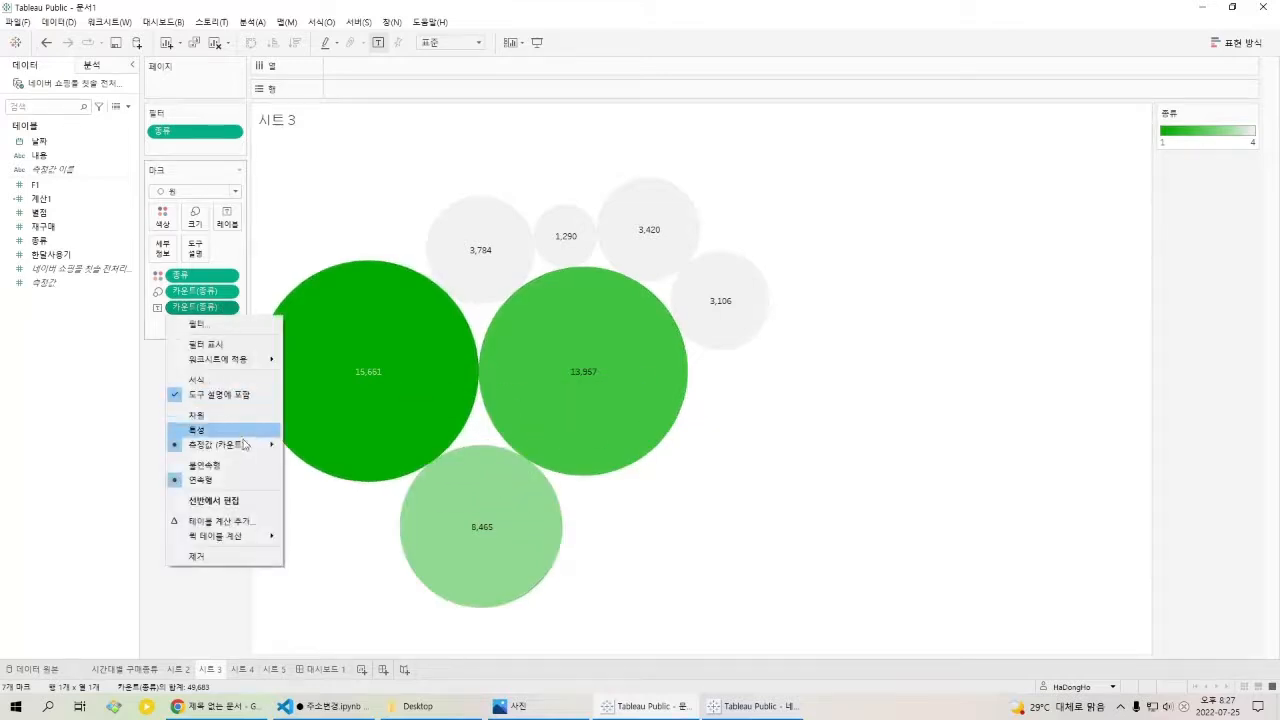
mouse_move(231, 543)
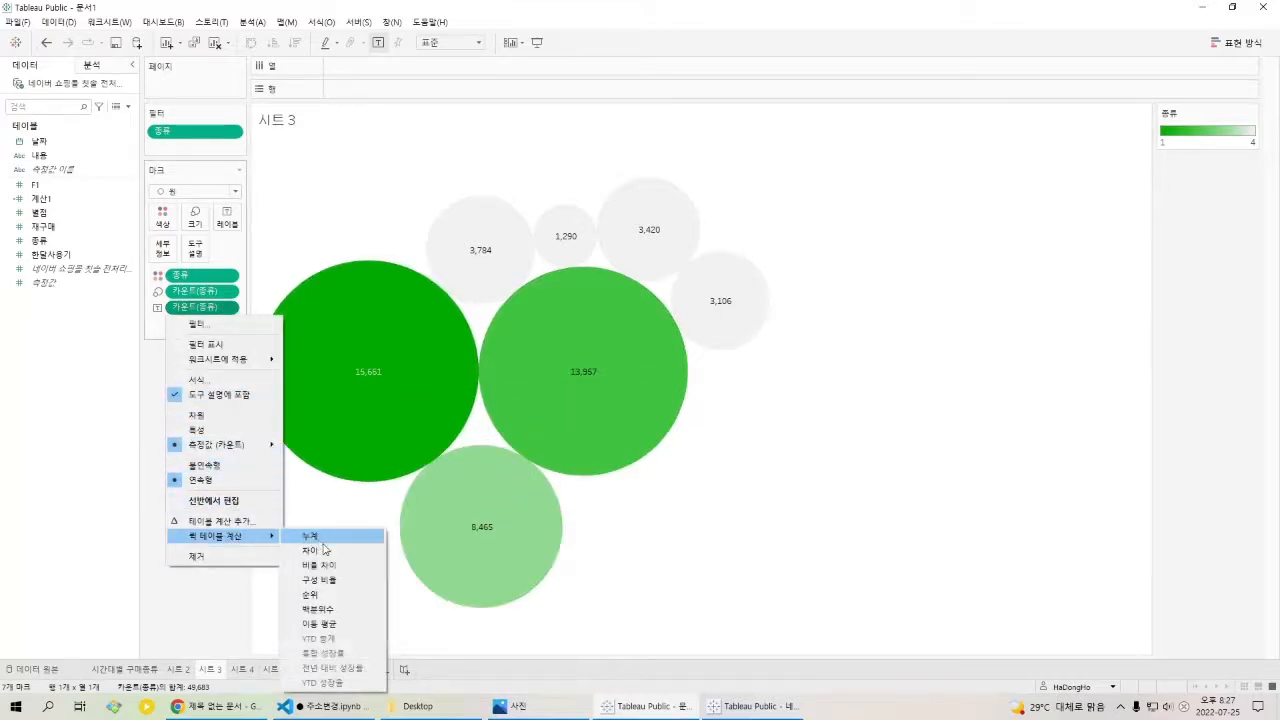
left_click(320, 580)
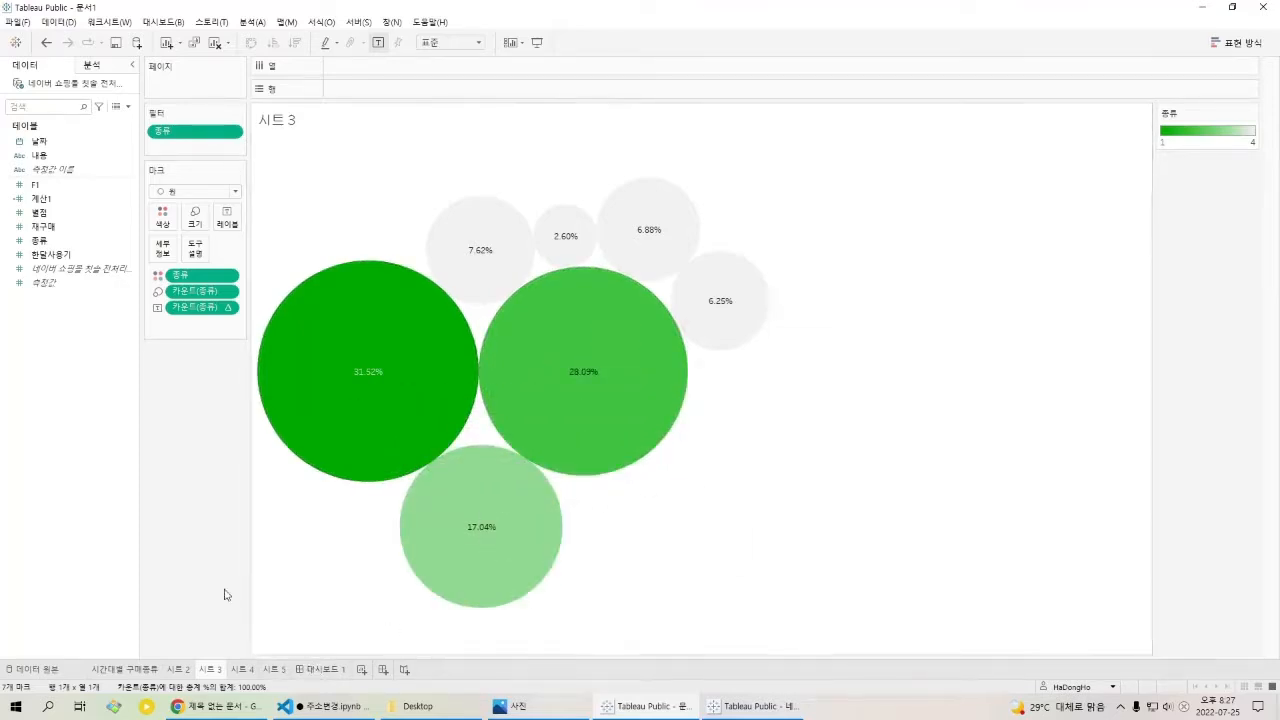
Open 대시보드 1 and test the 2020 and 2021 bar segments of 시트 2 as filters on the other charts, clearing the selection.
left_click(332, 671)
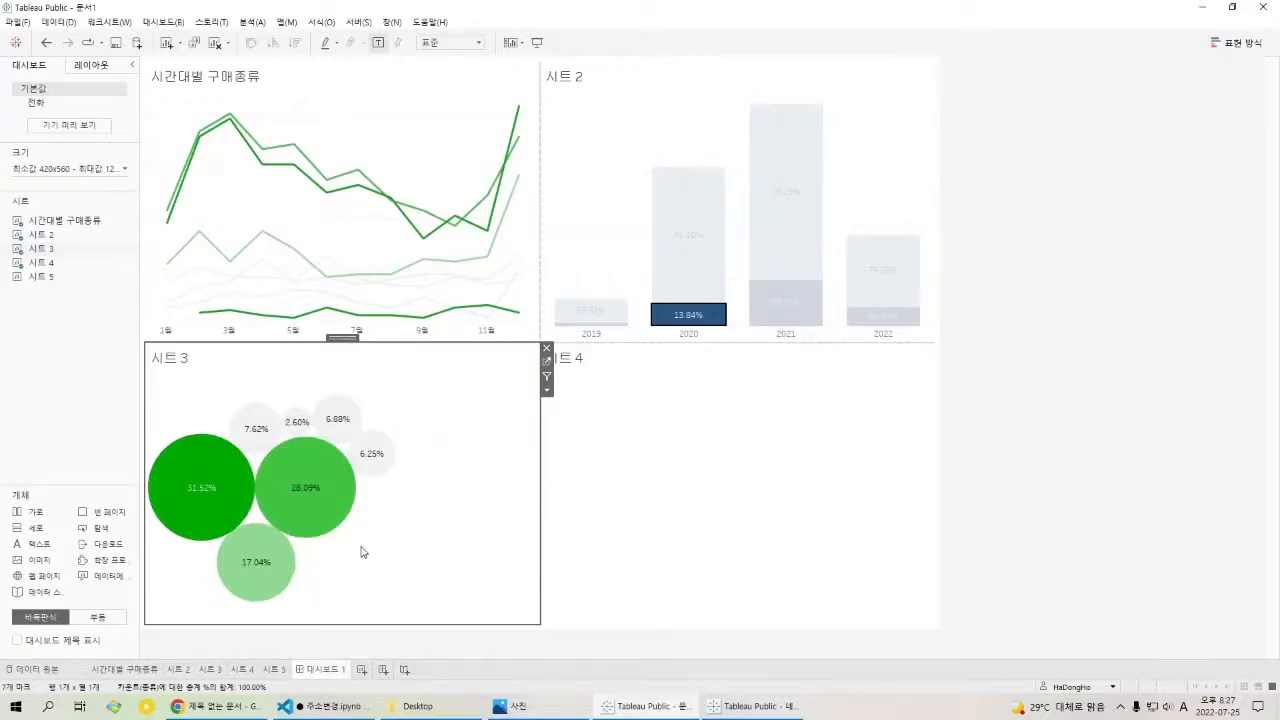
left_click(715, 315)
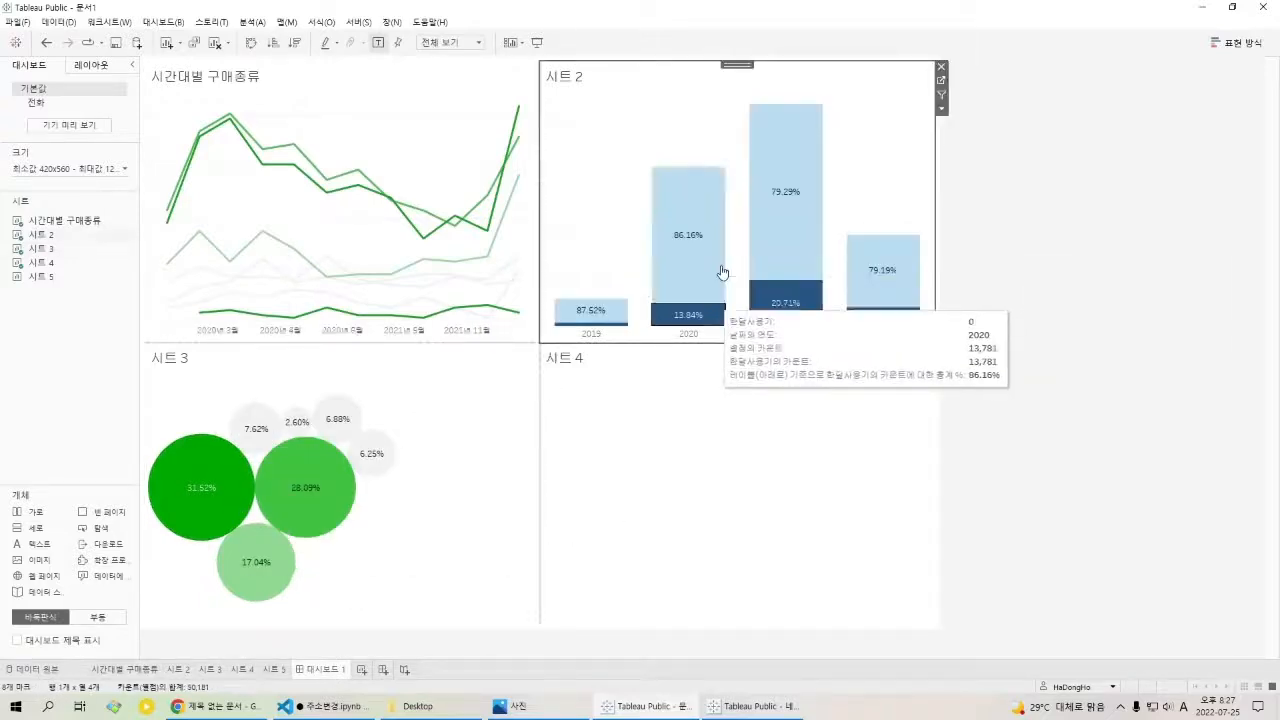
left_click(772, 300)
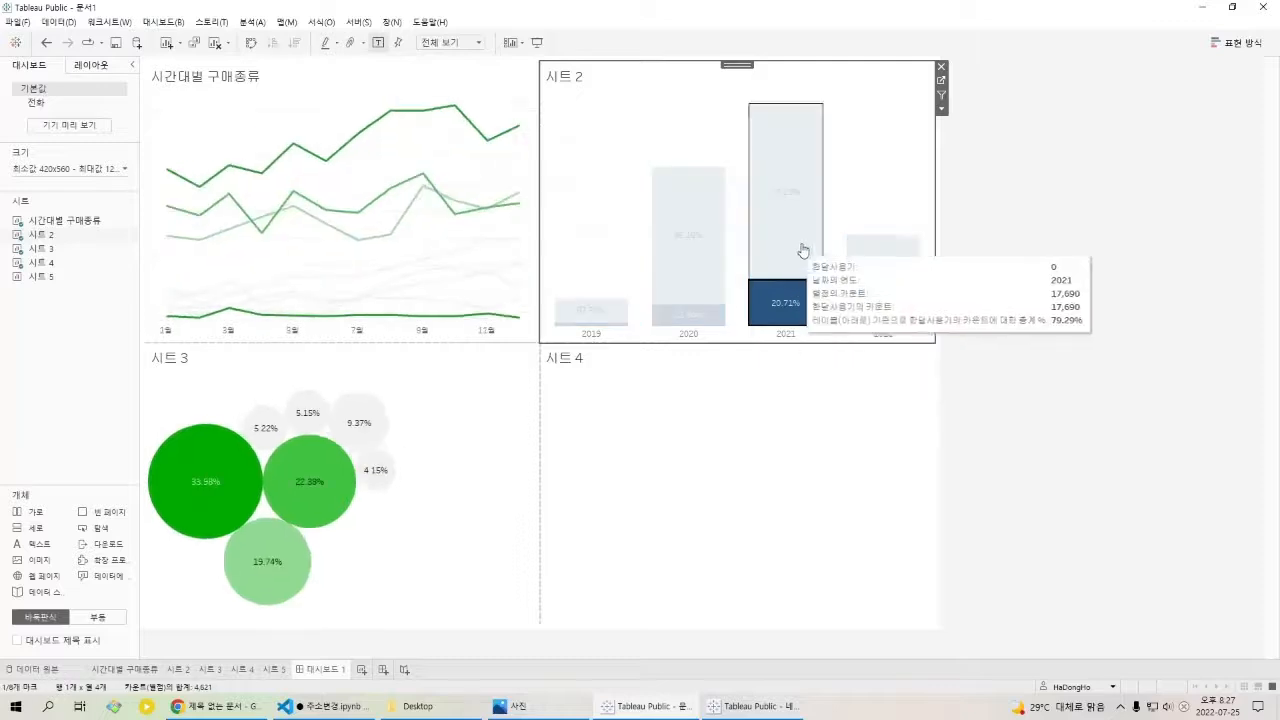
left_click(790, 295)
left_click(784, 215)
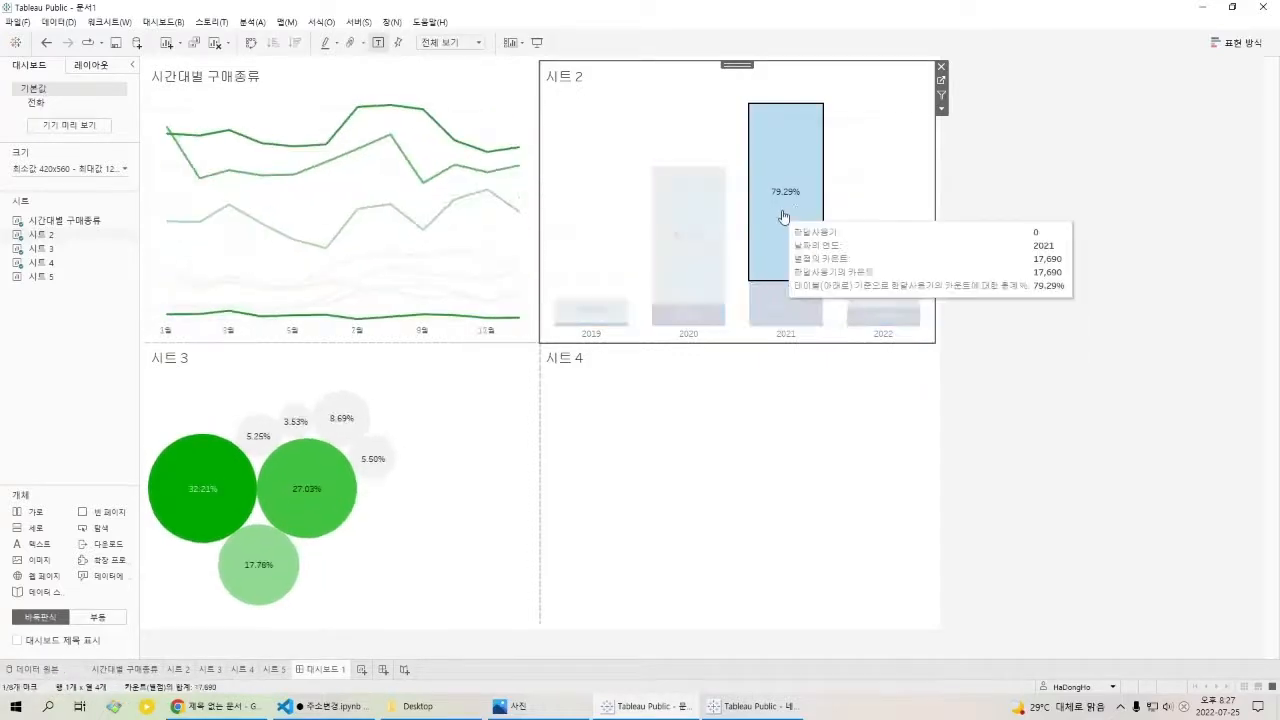
left_click(680, 236)
left_click(677, 248)
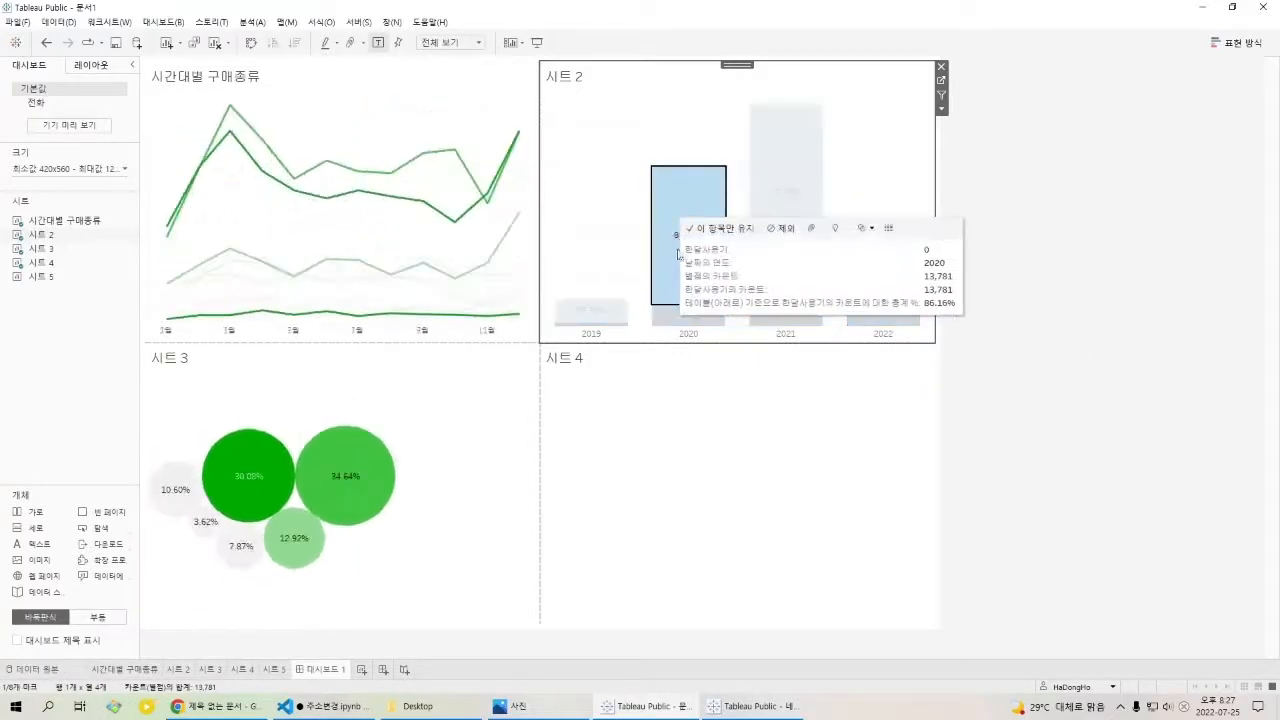
left_click(692, 288)
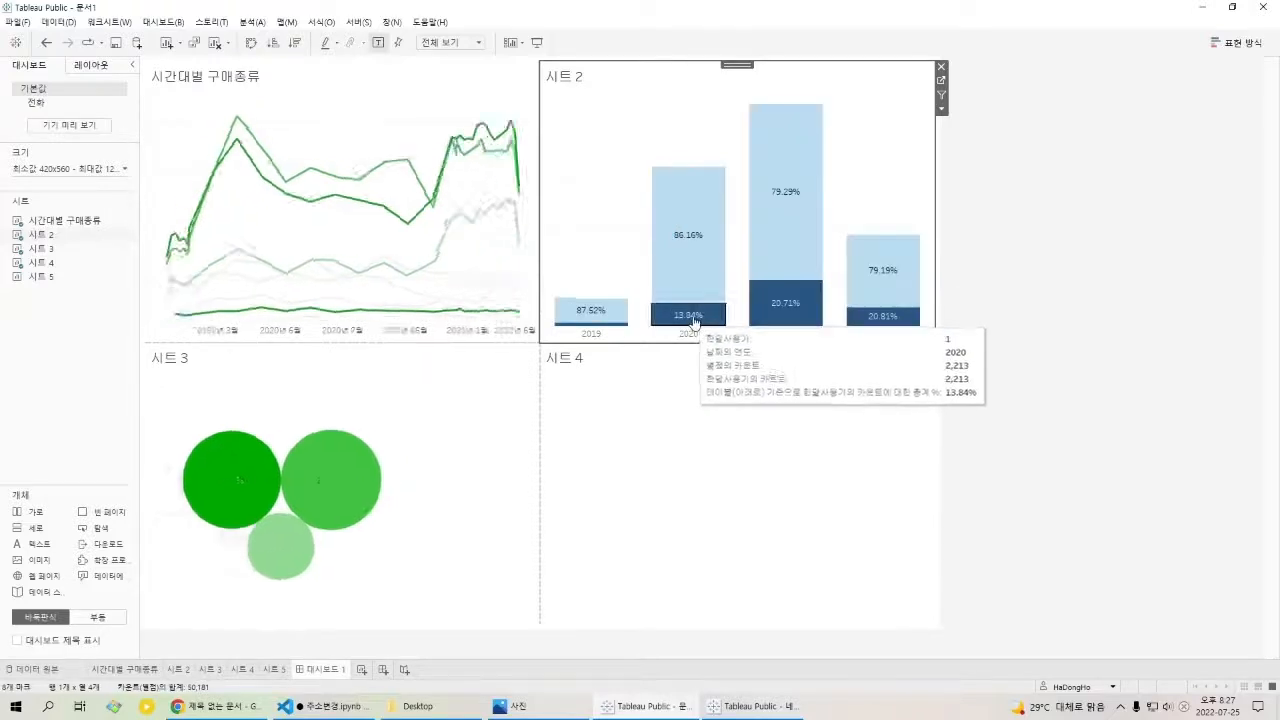
left_click(694, 318)
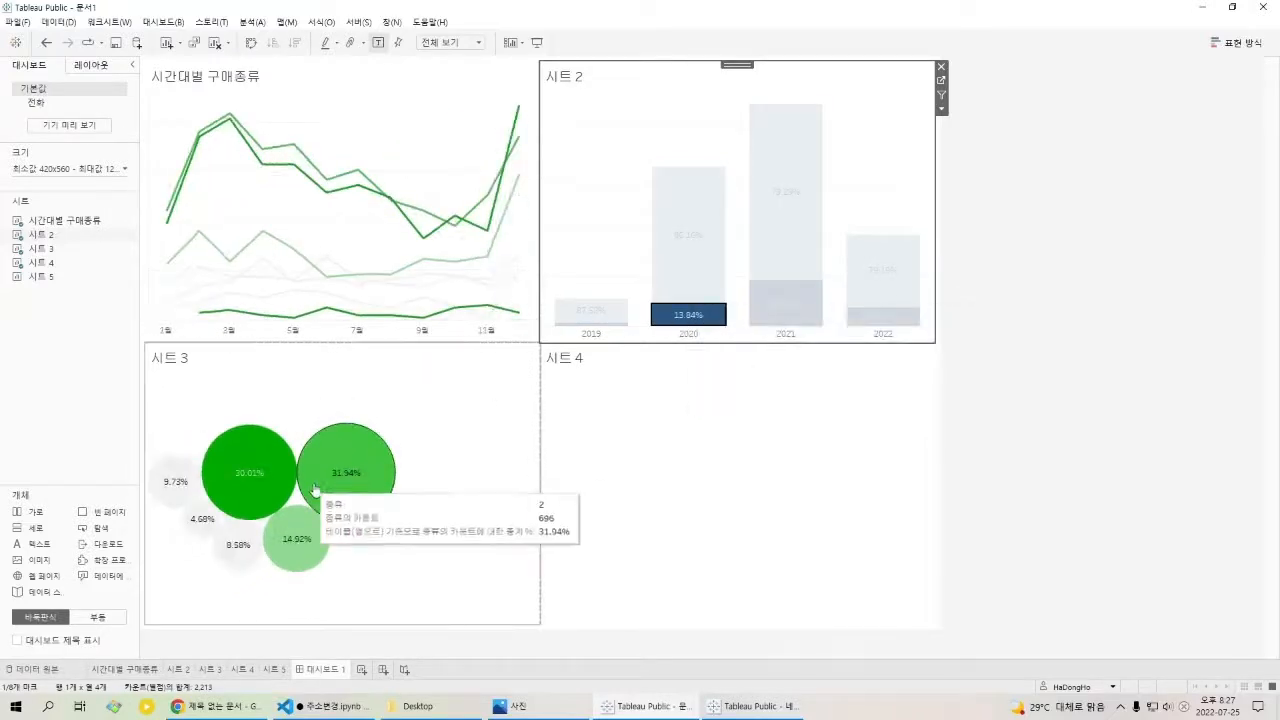
left_click(679, 349)
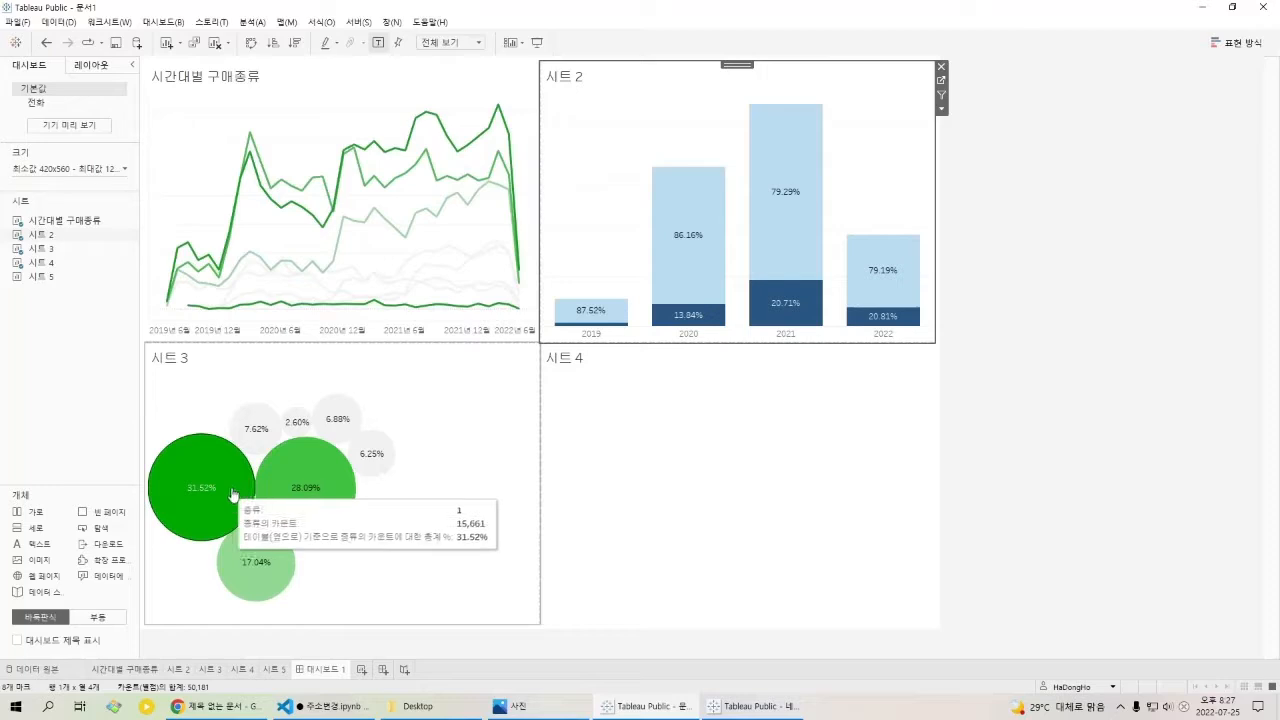
Test the 시트 3 bubbles for 종류 1, 4, 2, 5 and 6 as filters on the other dashboard charts, clearing the selection.
left_click(232, 494)
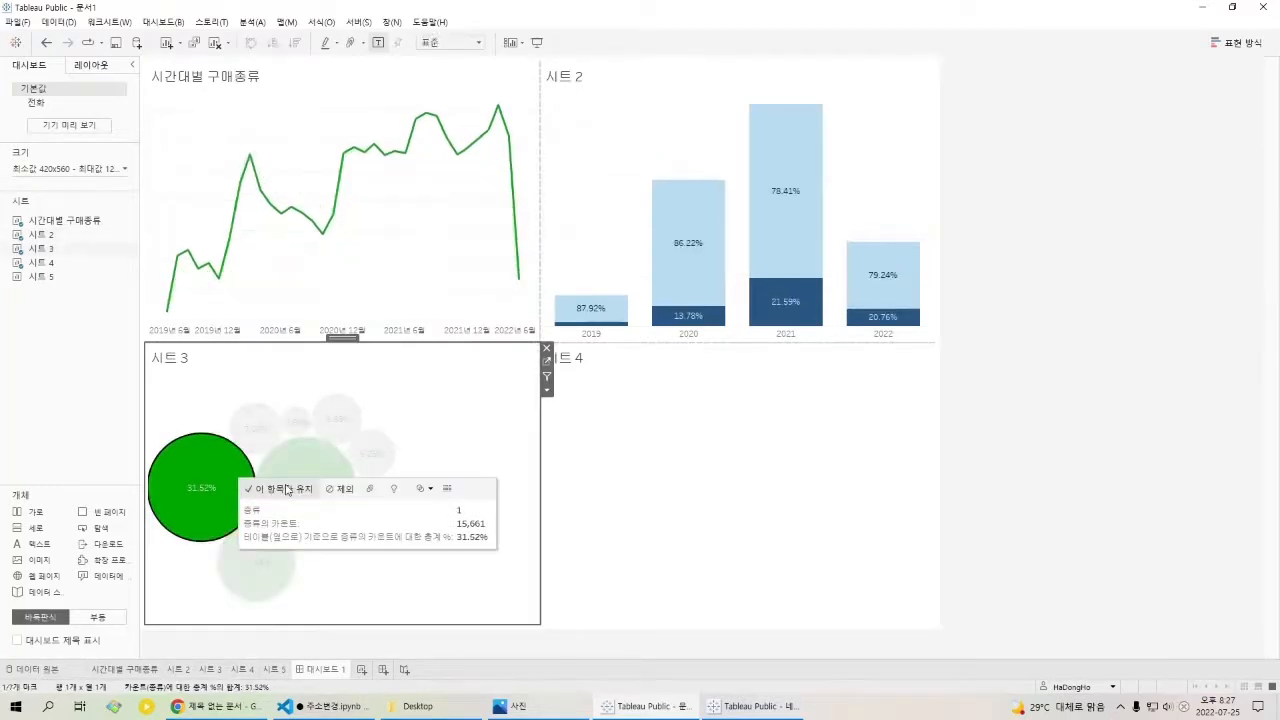
left_click(261, 439)
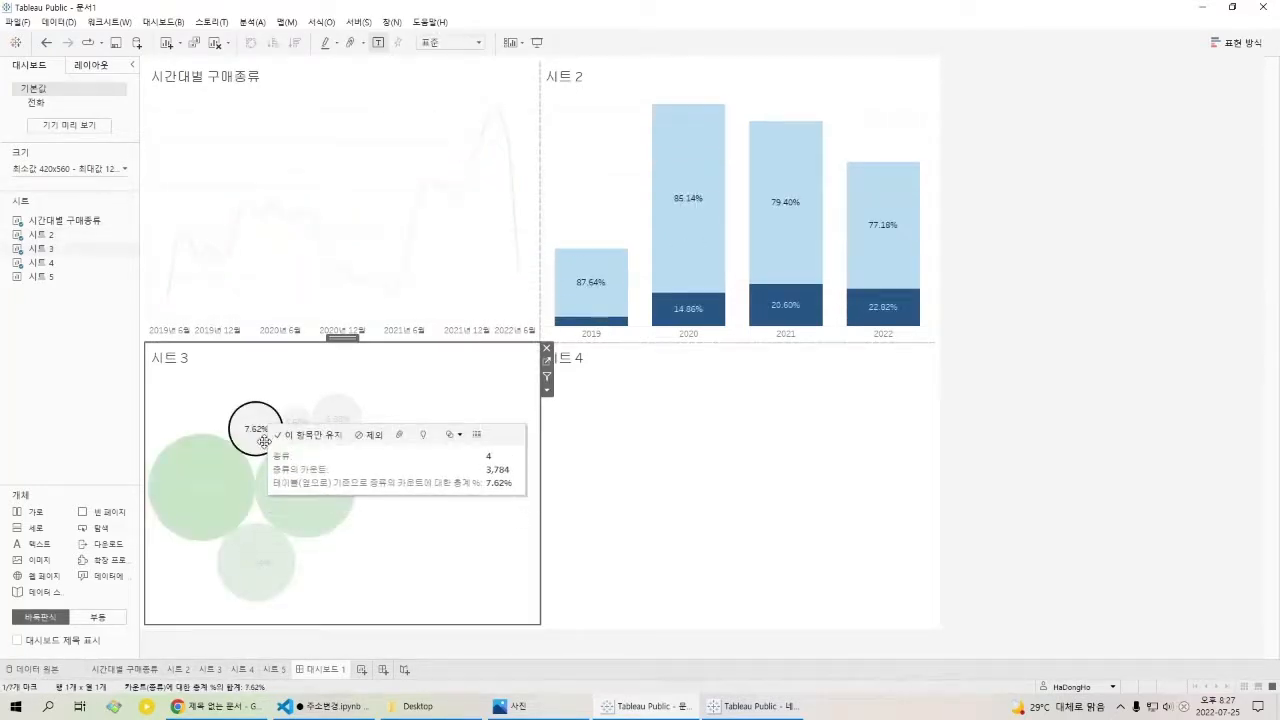
left_click(325, 493)
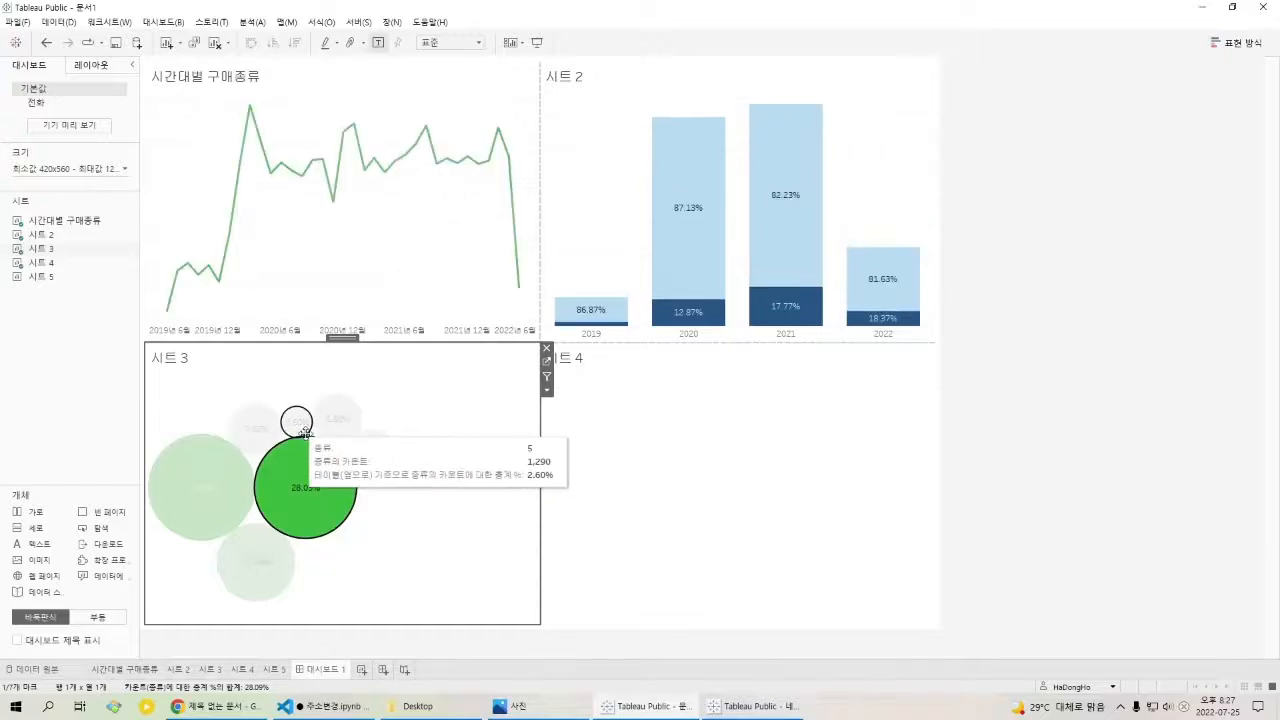
left_click(302, 428)
left_click(350, 416)
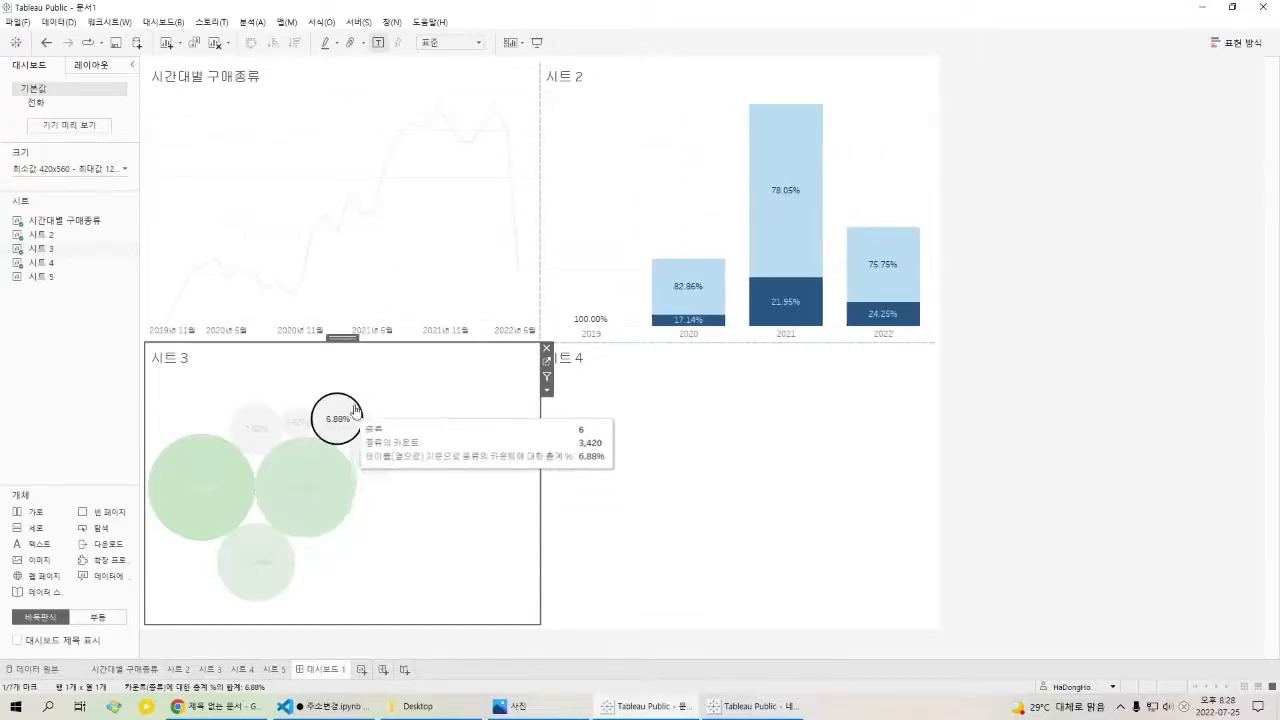
left_click(368, 383)
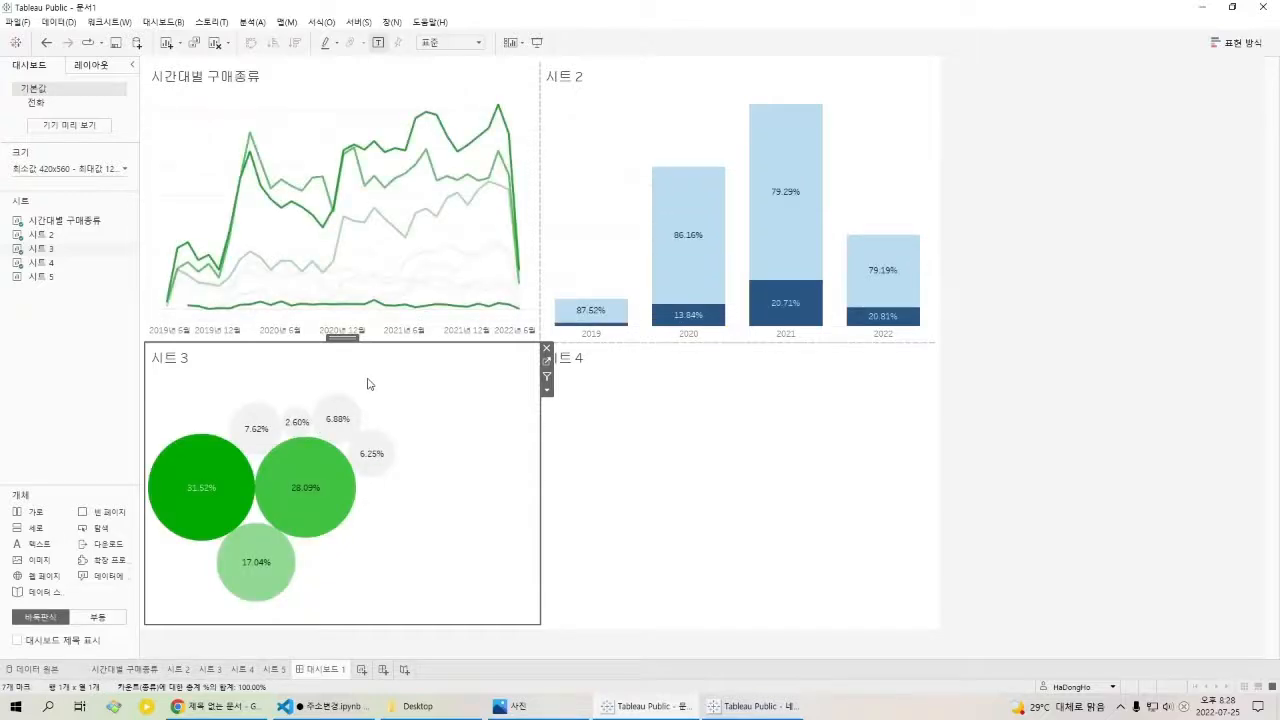
mouse_move(357, 396)
Try excluding and keeping only the 종류 4 bubble on 시트 3, and undo both filters.
left_click(212, 669)
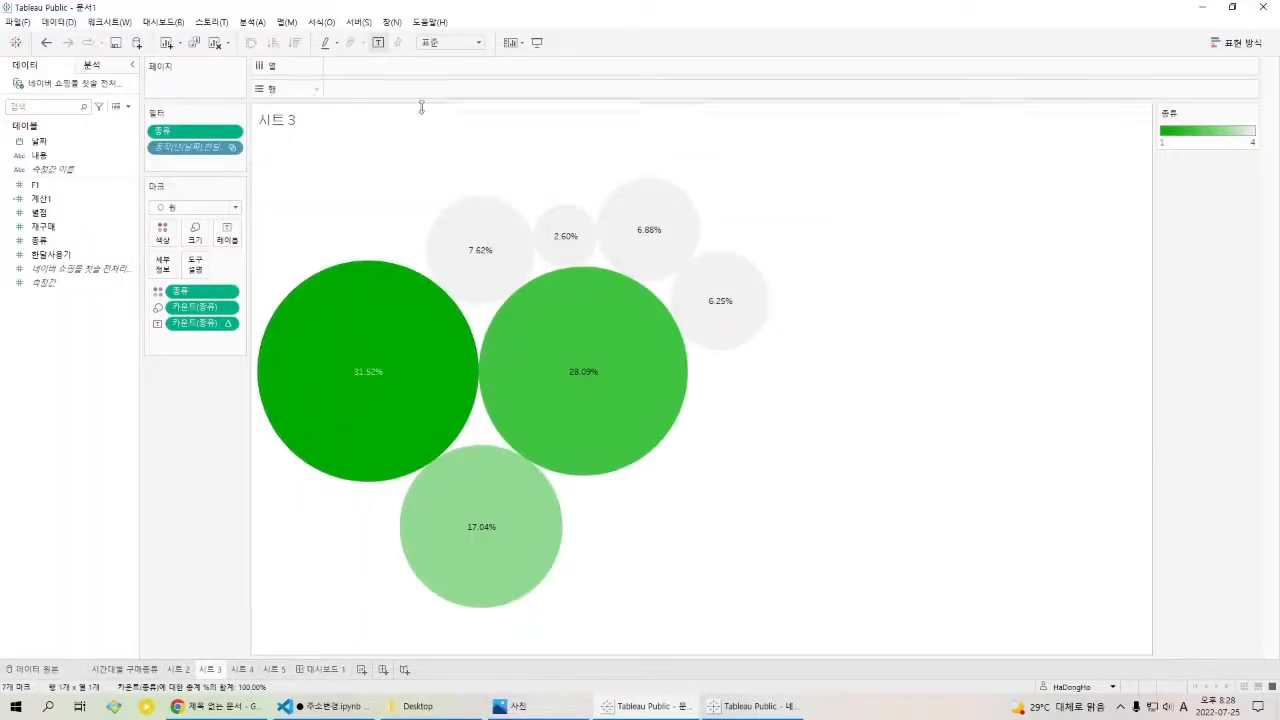
left_click(482, 257)
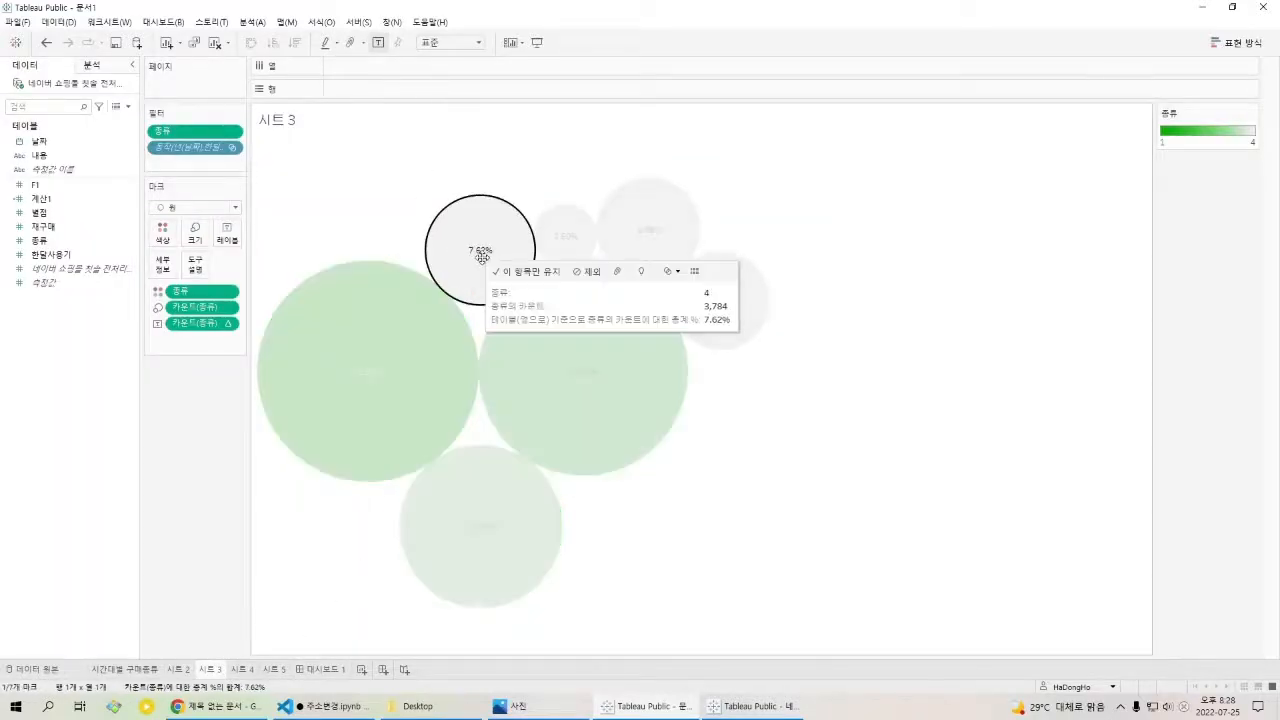
left_click(590, 272)
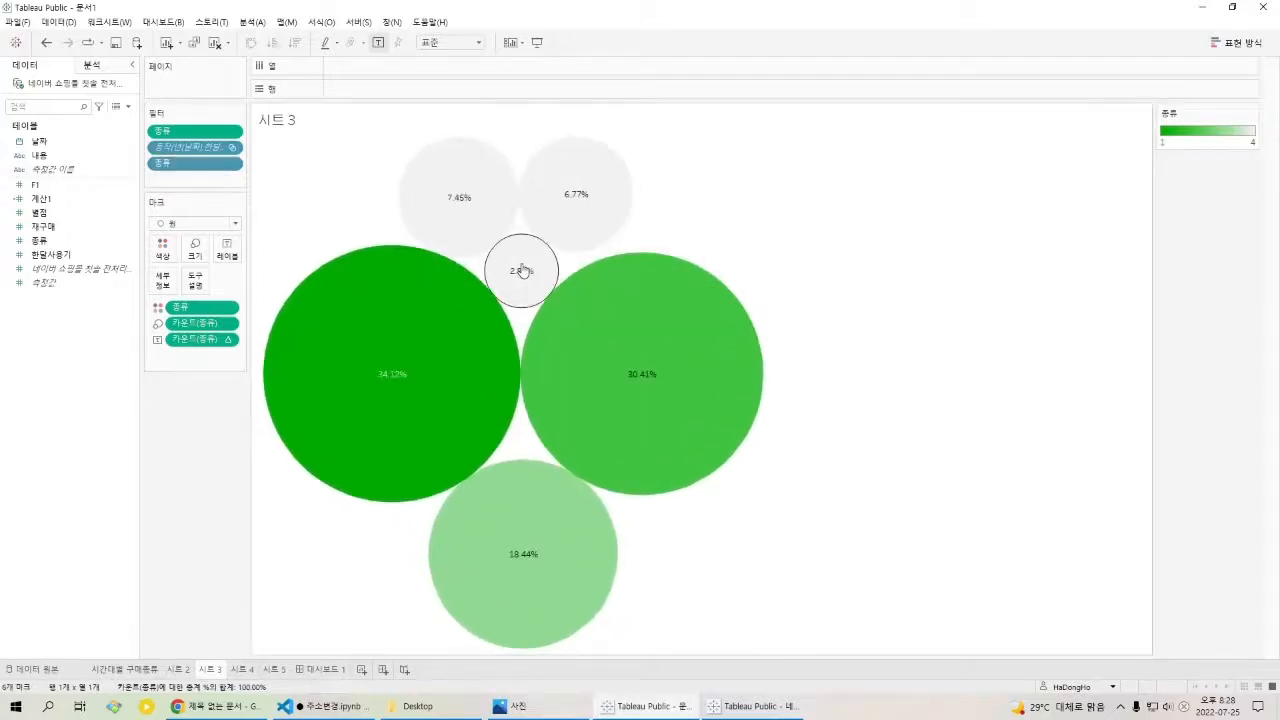
key("ctrl+z")
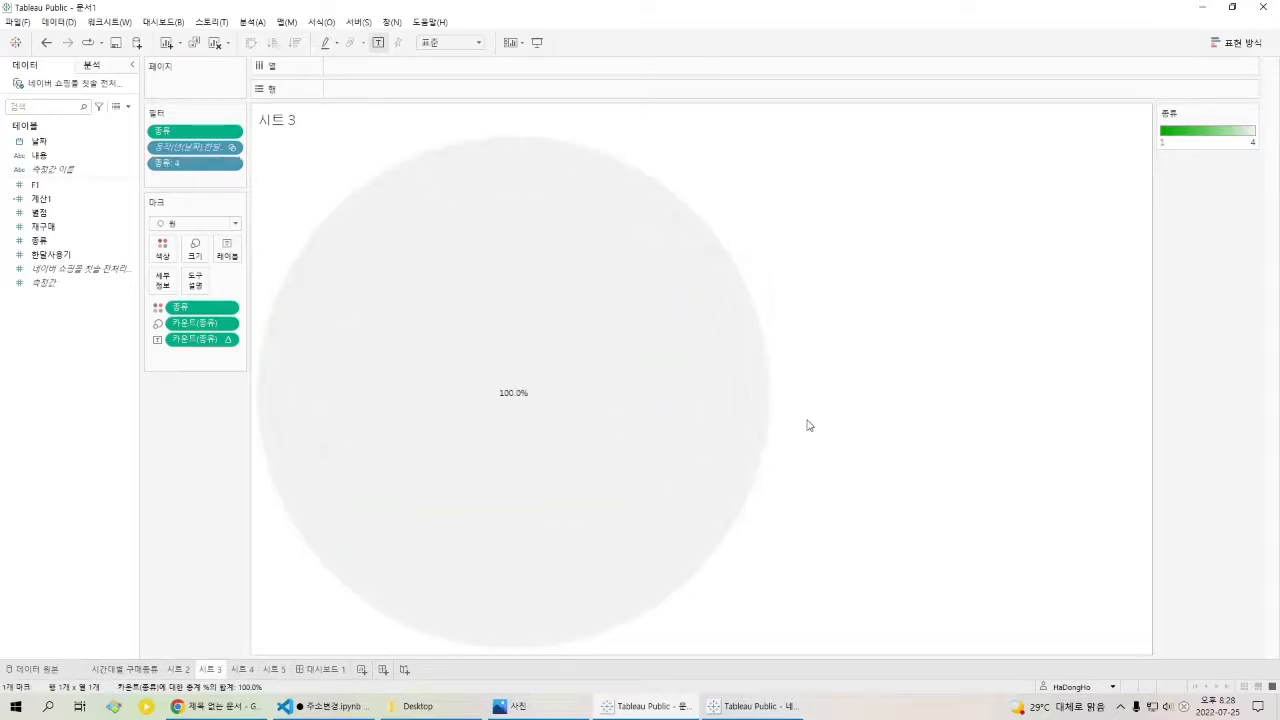
key("ctrl+z")
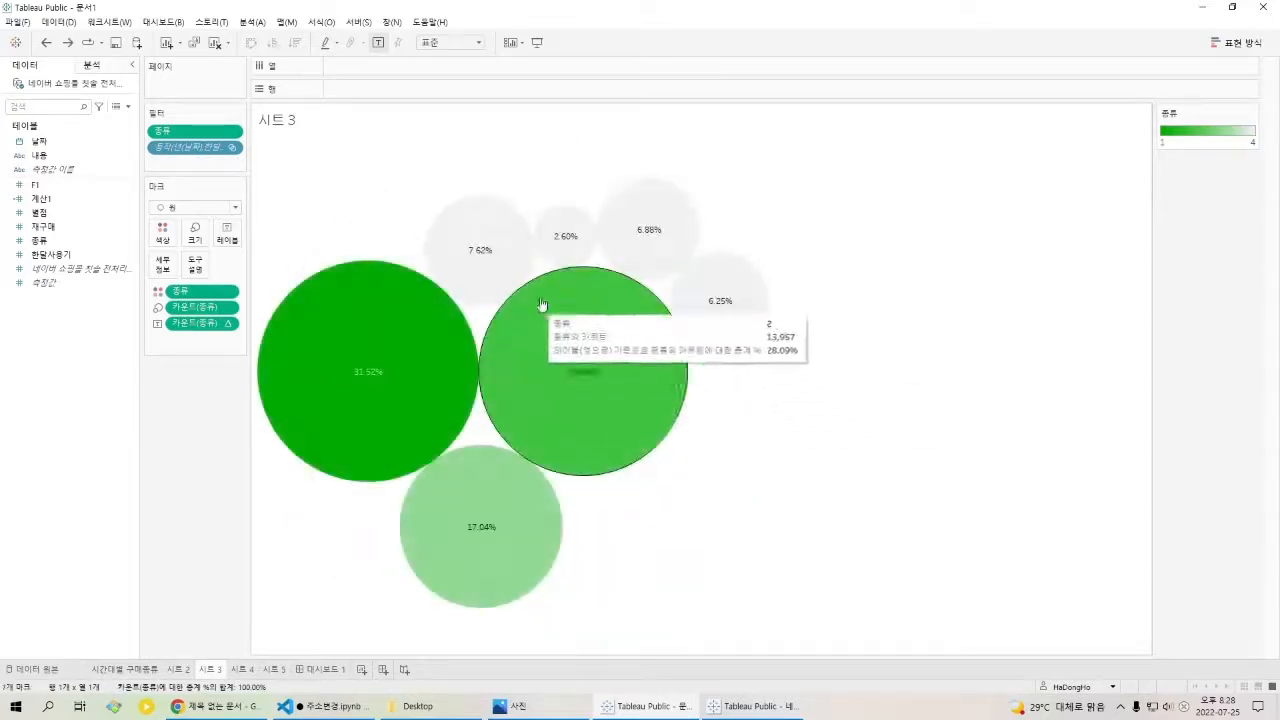
Return to 대시보드 1 and examine the line, bar and bubble charts together.
left_click(318, 669)
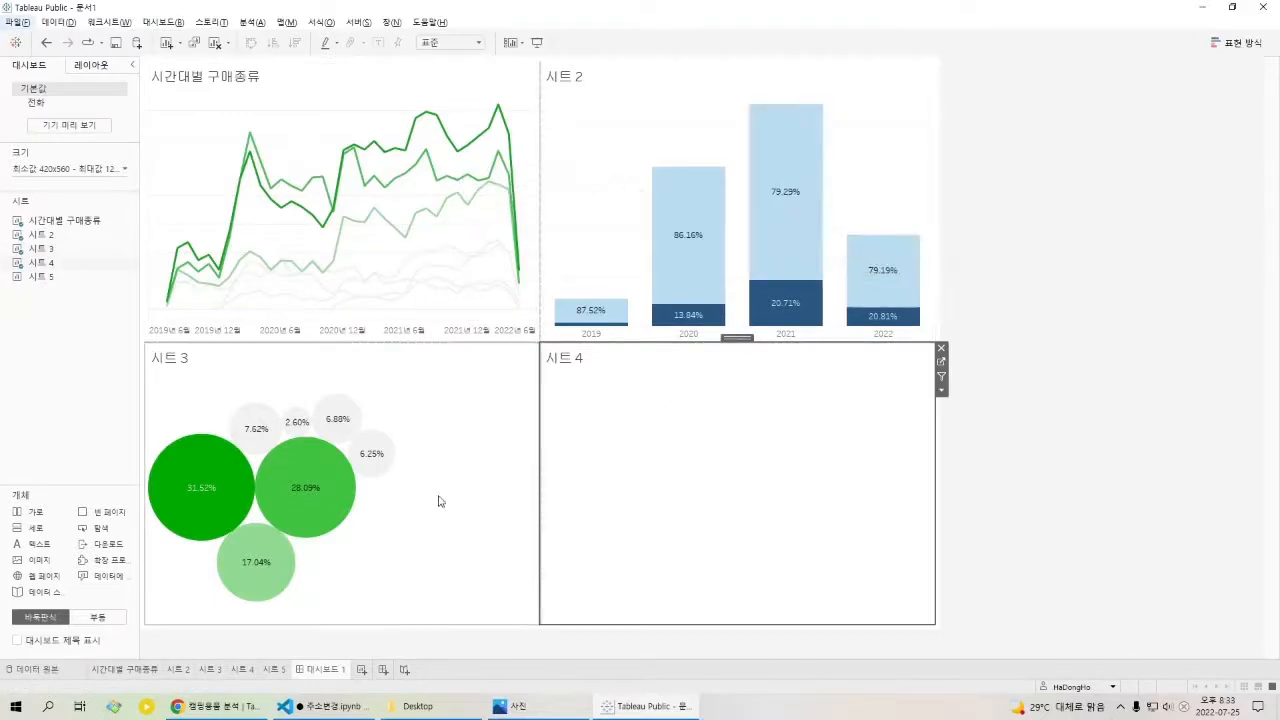
left_click(586, 213)
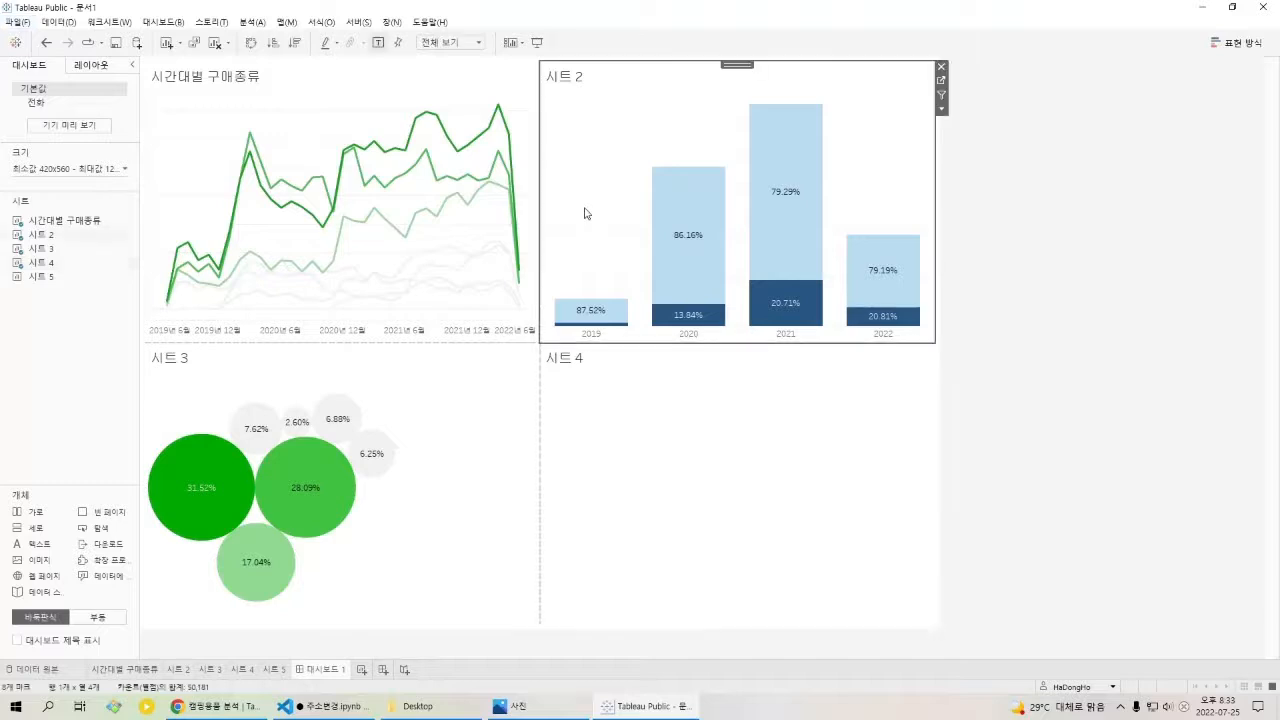
left_click(994, 191)
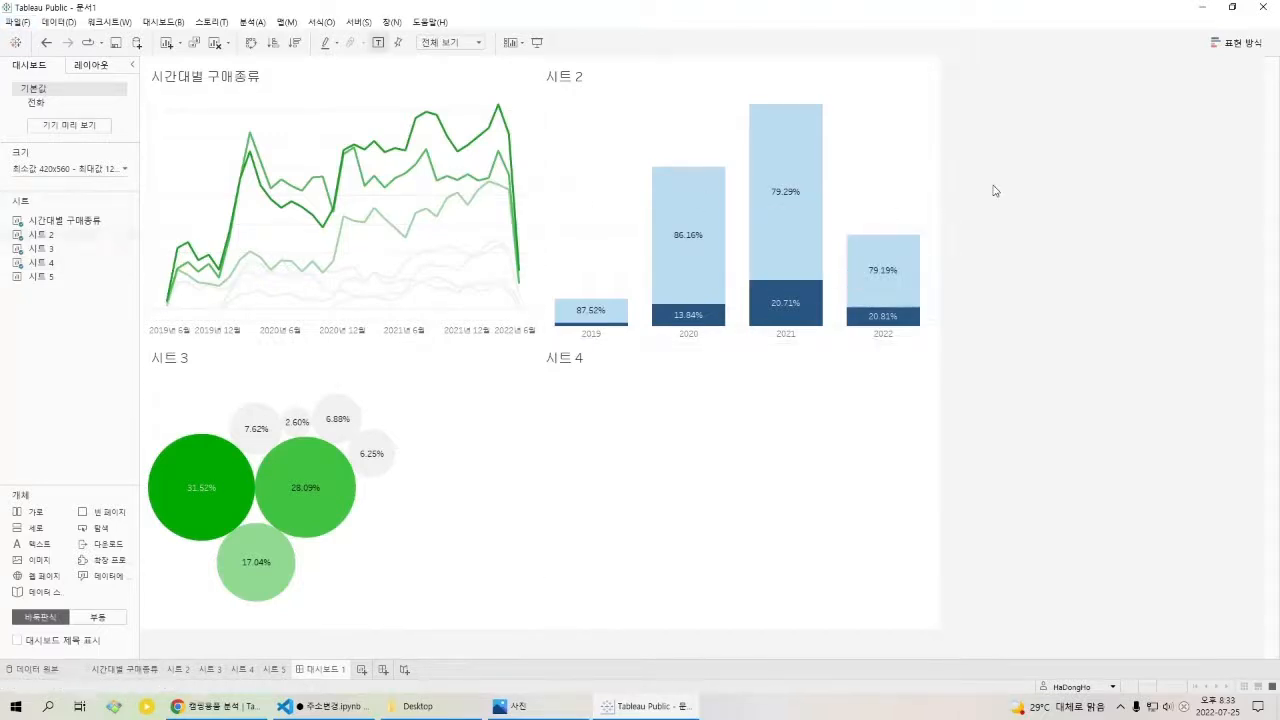
left_click(270, 148)
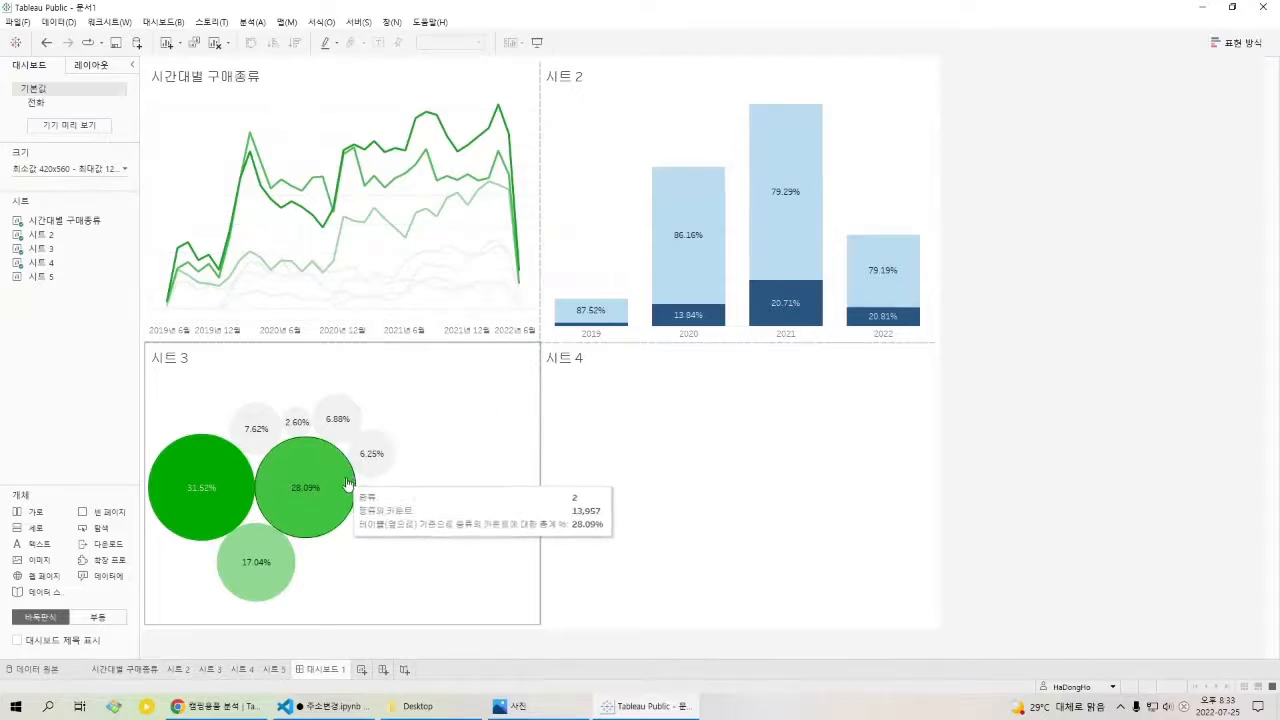
mouse_move(195, 485)
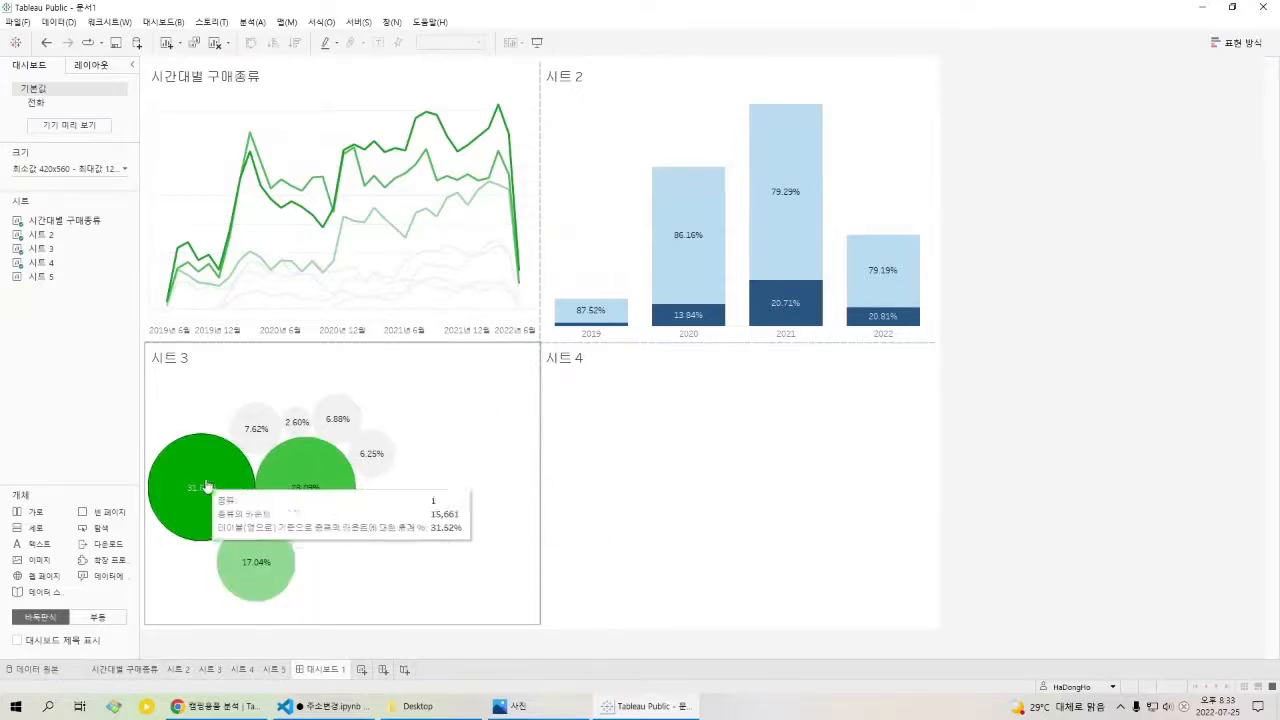
left_click(675, 442)
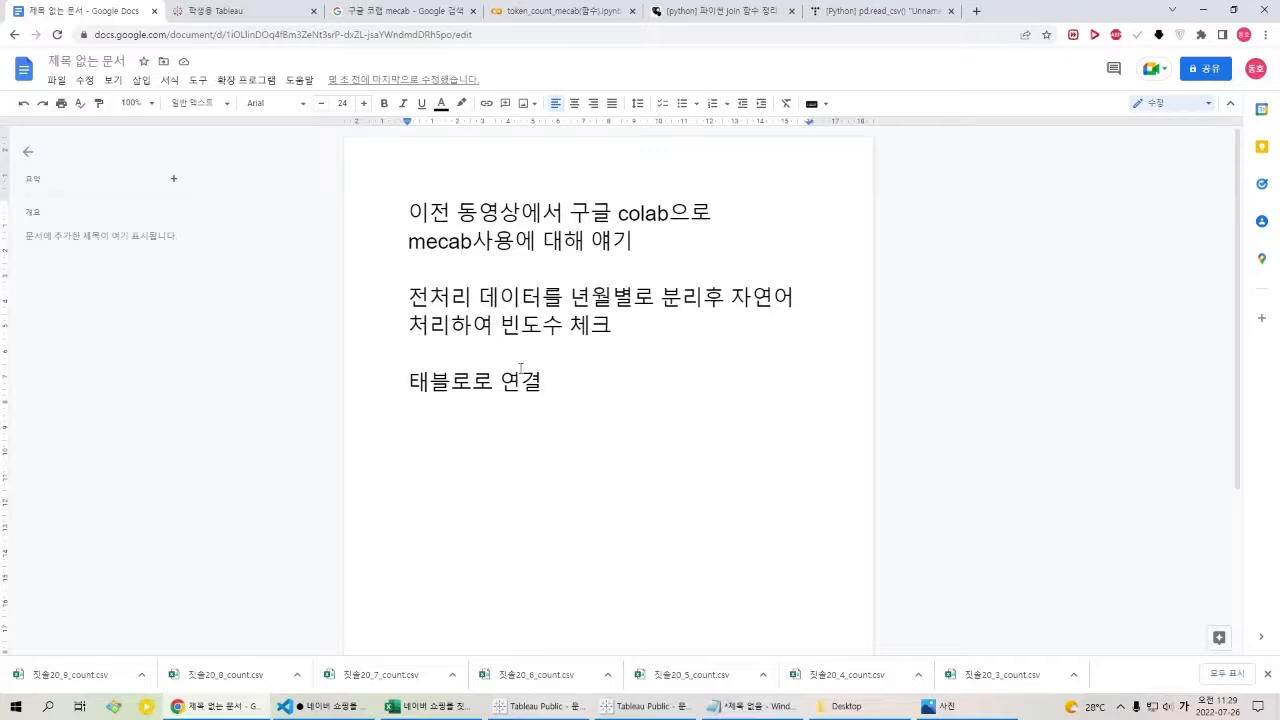
Review the Google Docs outline covering mecab in Colab, year-month word-frequency processing and the Tableau connection.
left_click_drag(409, 216, 588, 401)
left_click(588, 401)
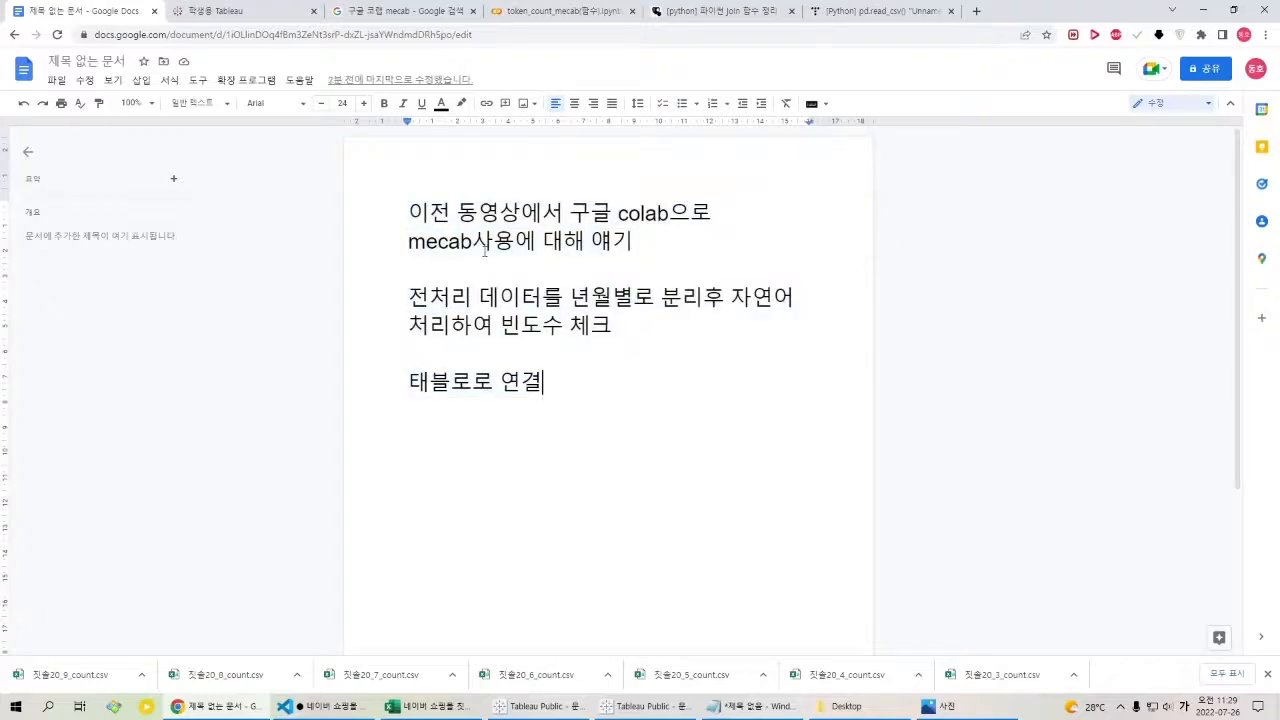
left_click_drag(410, 213, 680, 243)
left_click(670, 252)
mouse_move(410, 213)
left_mouse_down()
mouse_move(648, 244)
mouse_move(372, 223)
mouse_move(410, 213)
mouse_move(662, 237)
mouse_move(427, 218)
left_mouse_up()
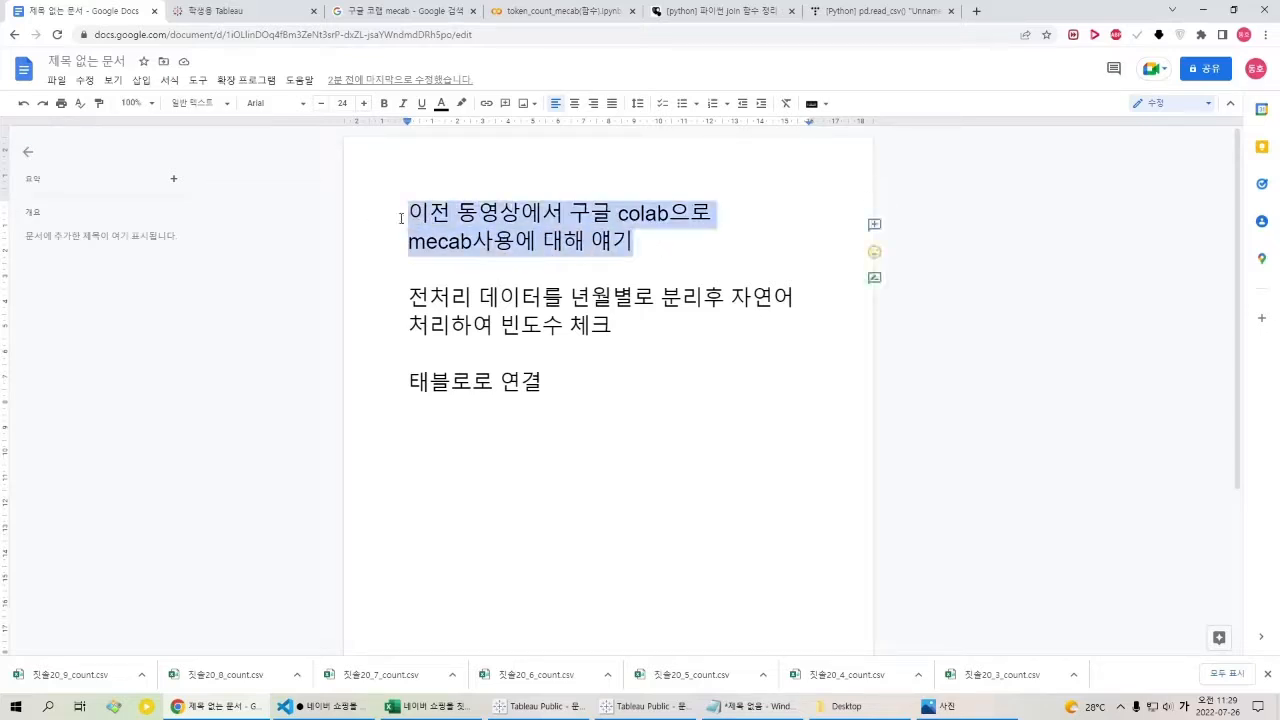
left_click(406, 218)
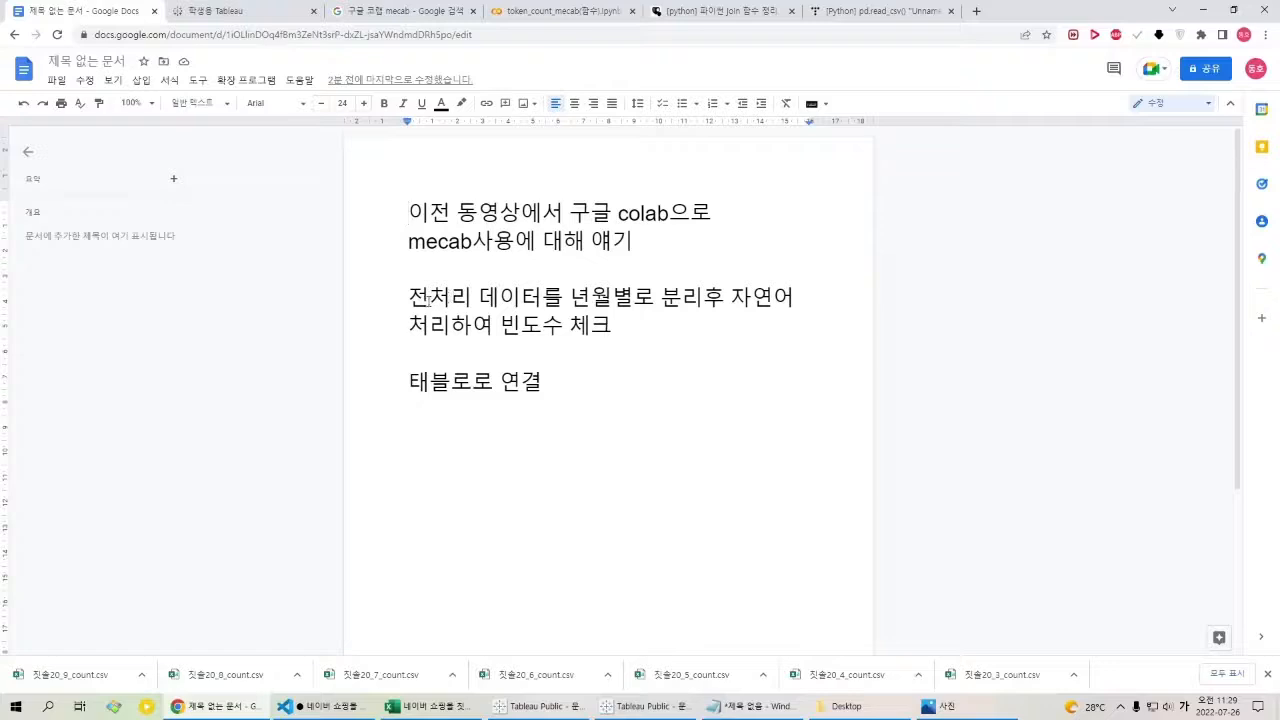
left_click_drag(466, 298, 634, 329)
left_click(635, 297)
left_click(636, 330)
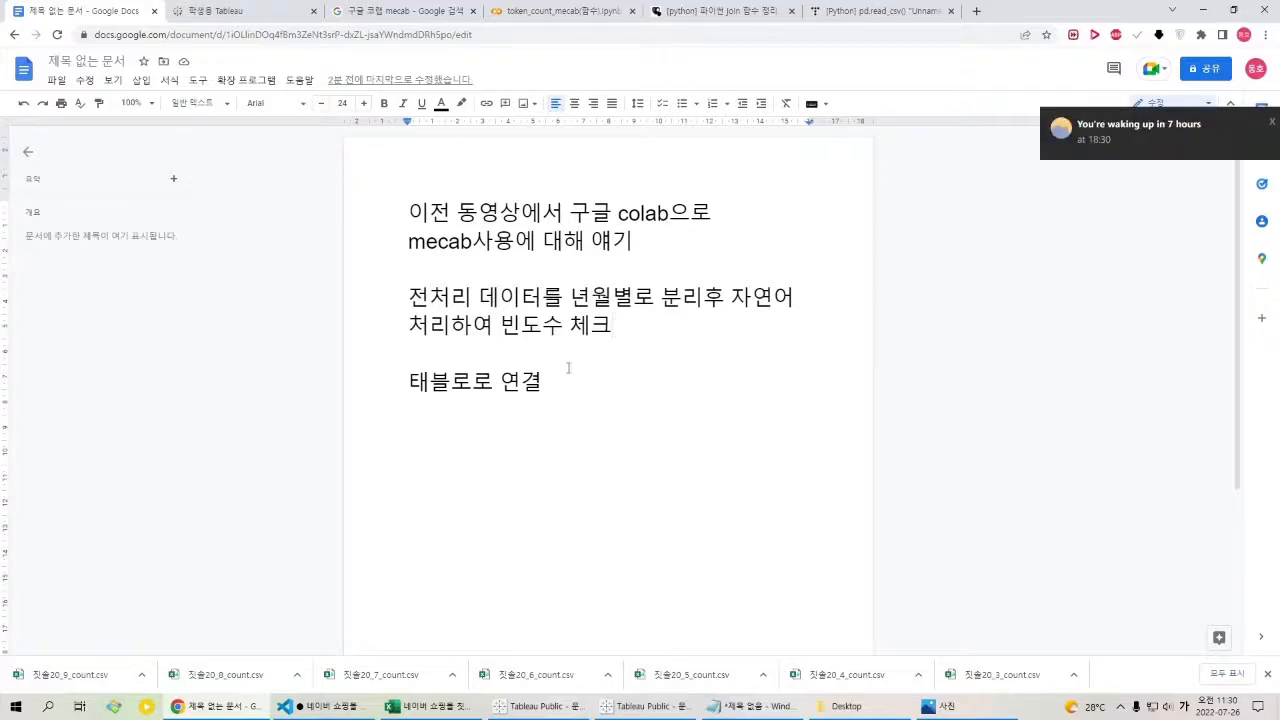
Add the line "버블차트 완성" to the Google Docs outline below "태블로로 연결", separated by a blank line.
left_click_drag(563, 365, 597, 397)
left_click(599, 409)
key("Return")
key("Return")
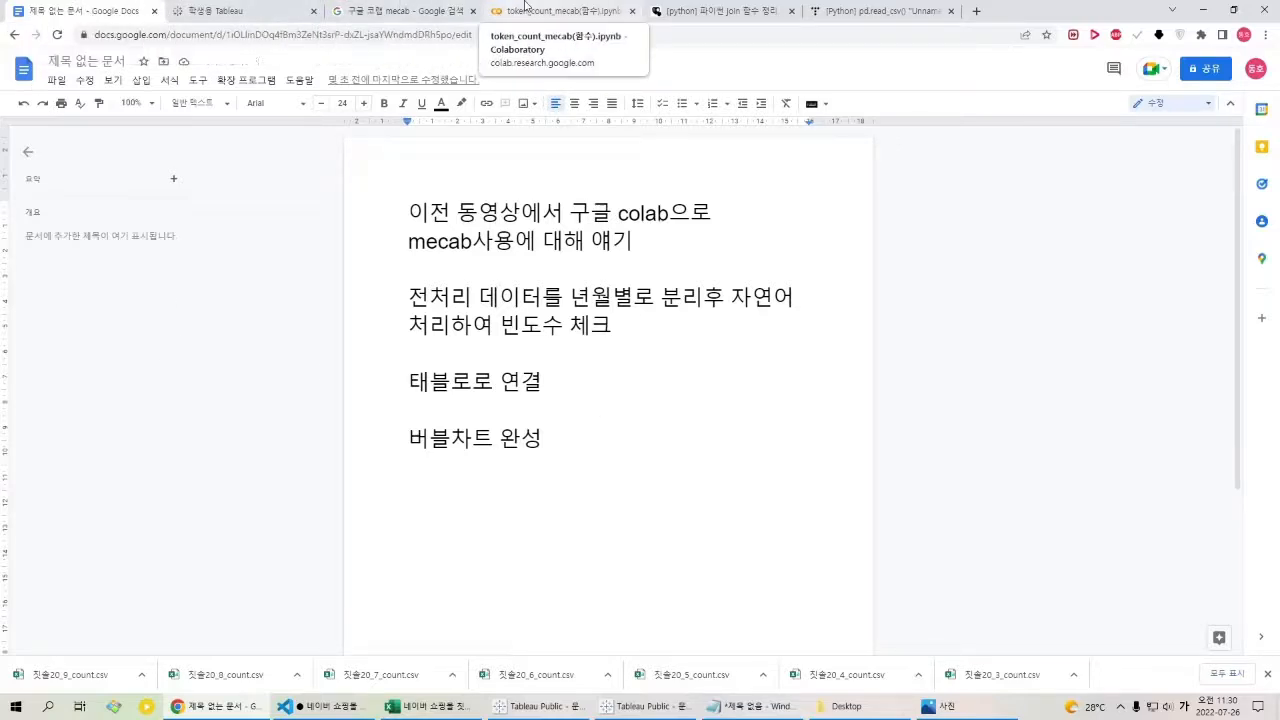
Switch to the token_count_mecab(함수).ipynb notebook in Colab and review the Mecab installation cells and their output.
left_click(524, 8)
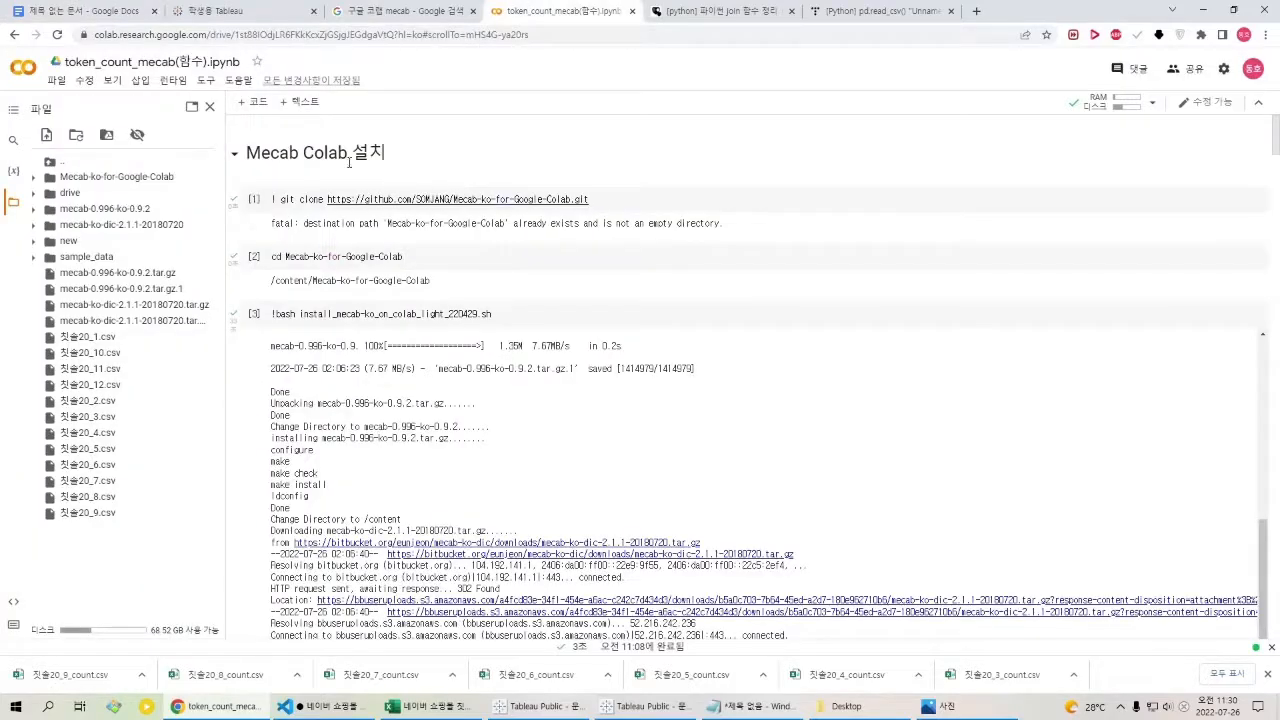
left_click(321, 160)
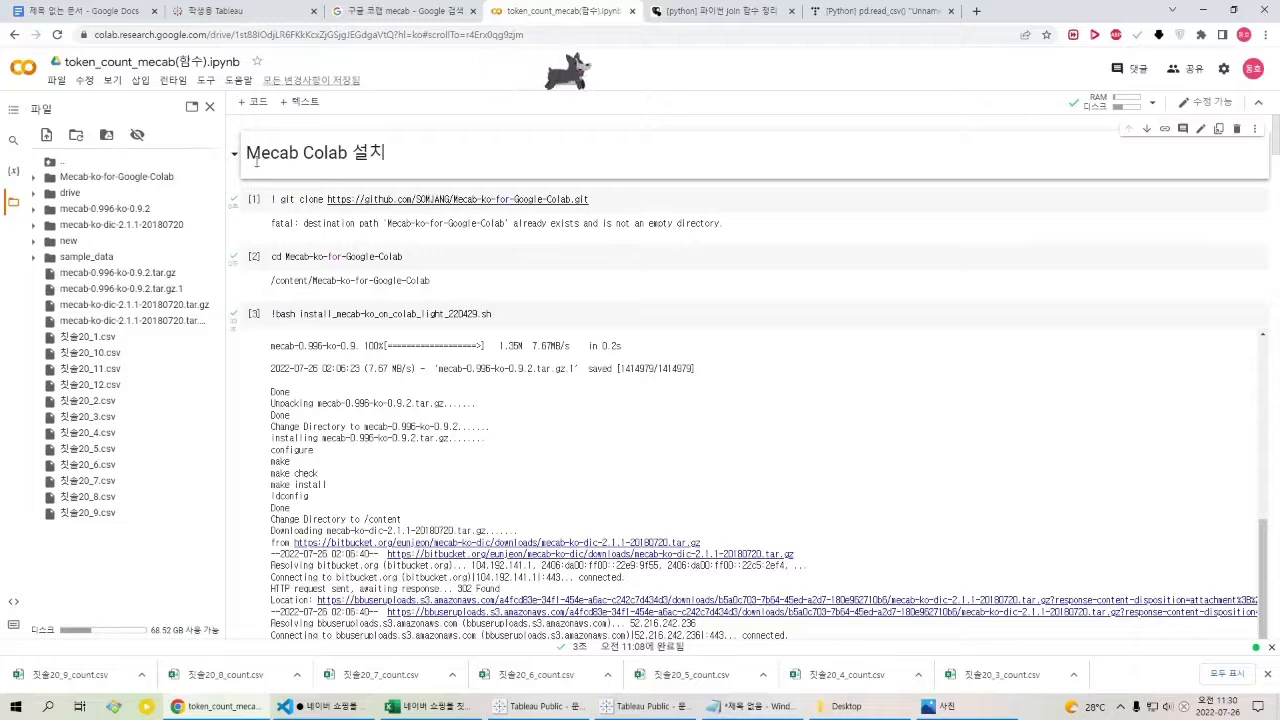
scroll(330, 260, "down", 2)
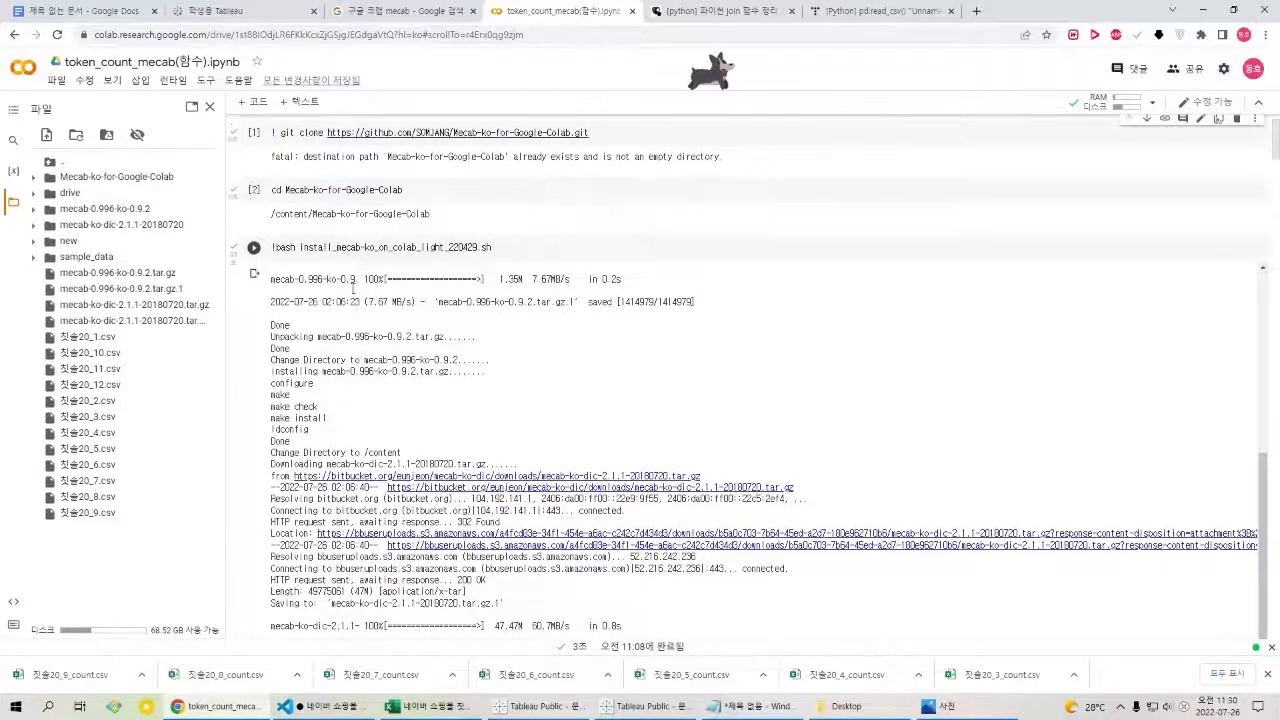
scroll(352, 284, "down", 7)
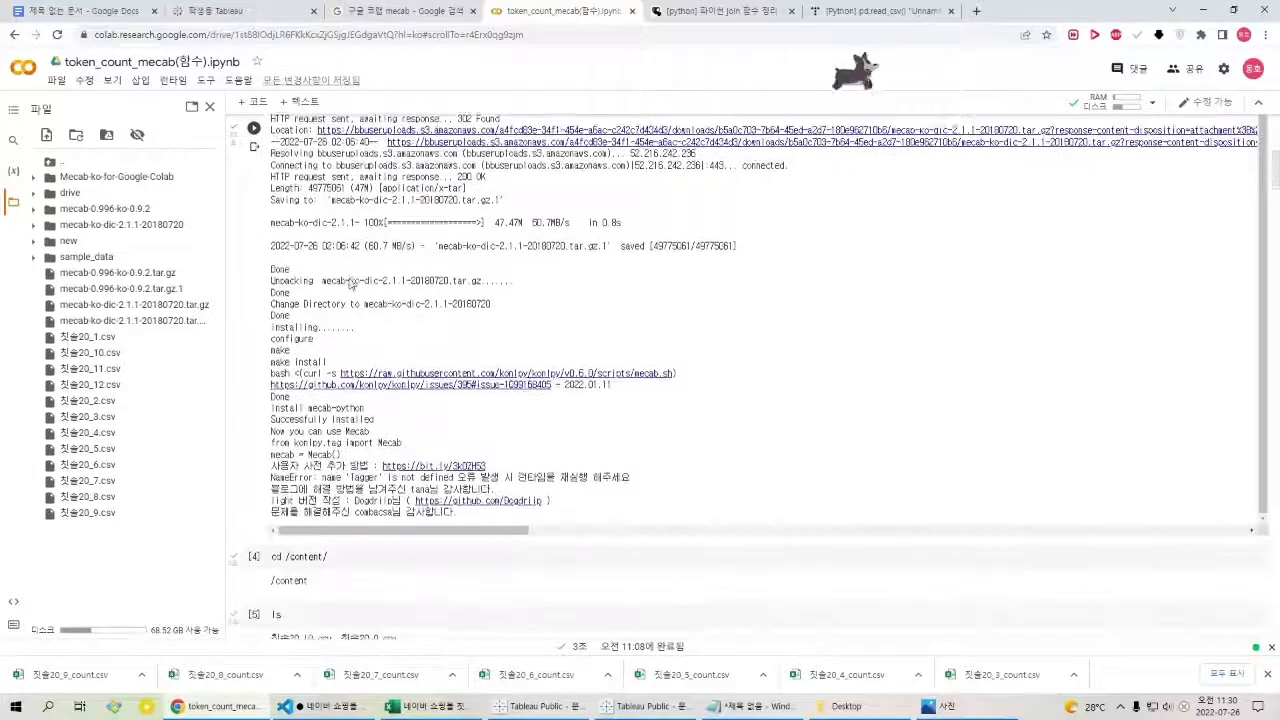
scroll(352, 284, "down", 3)
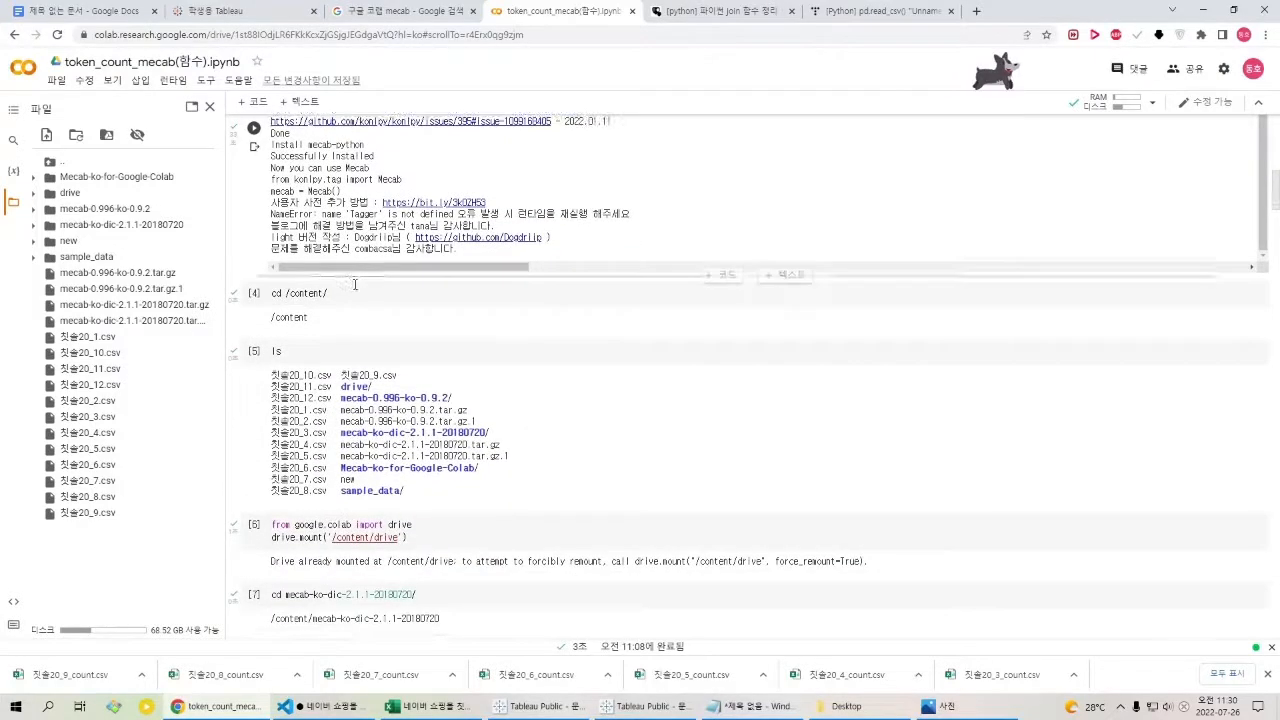
scroll(350, 284, "down", 1)
scroll(291, 278, "down", 1)
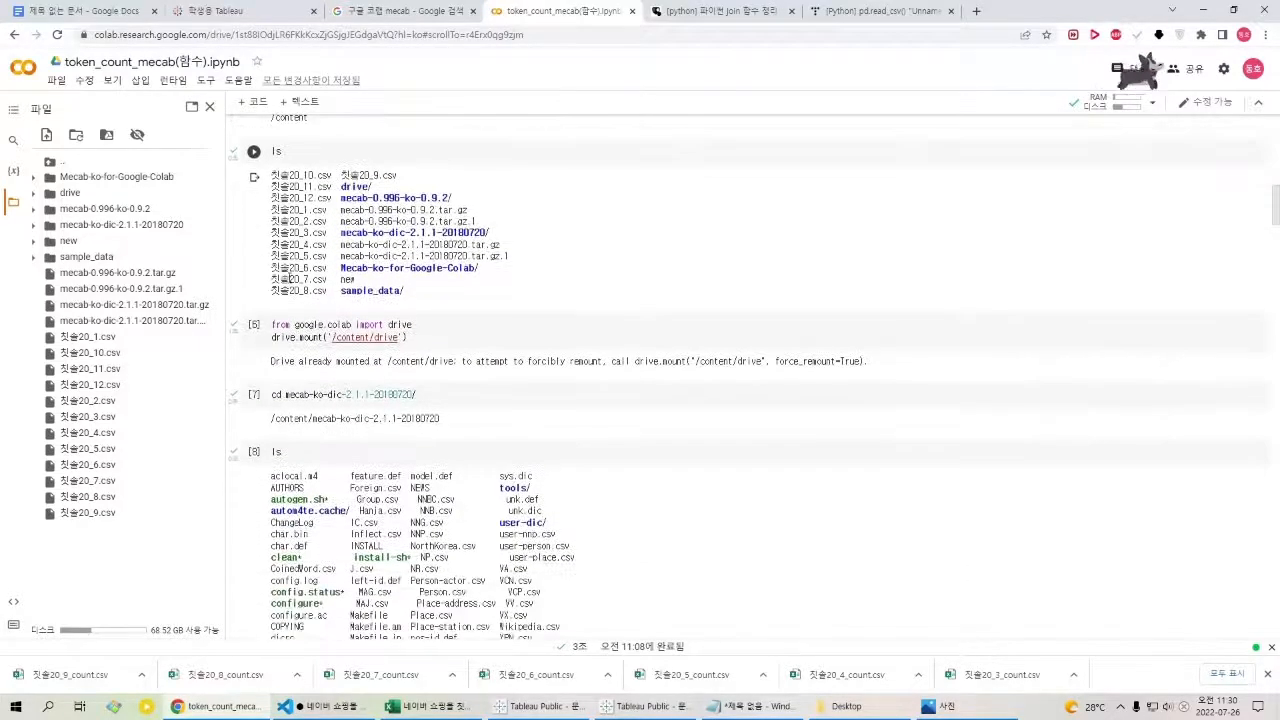
Examine the /content file listing and the cell that mounts Google Drive at /content/drive.
left_click(298, 173)
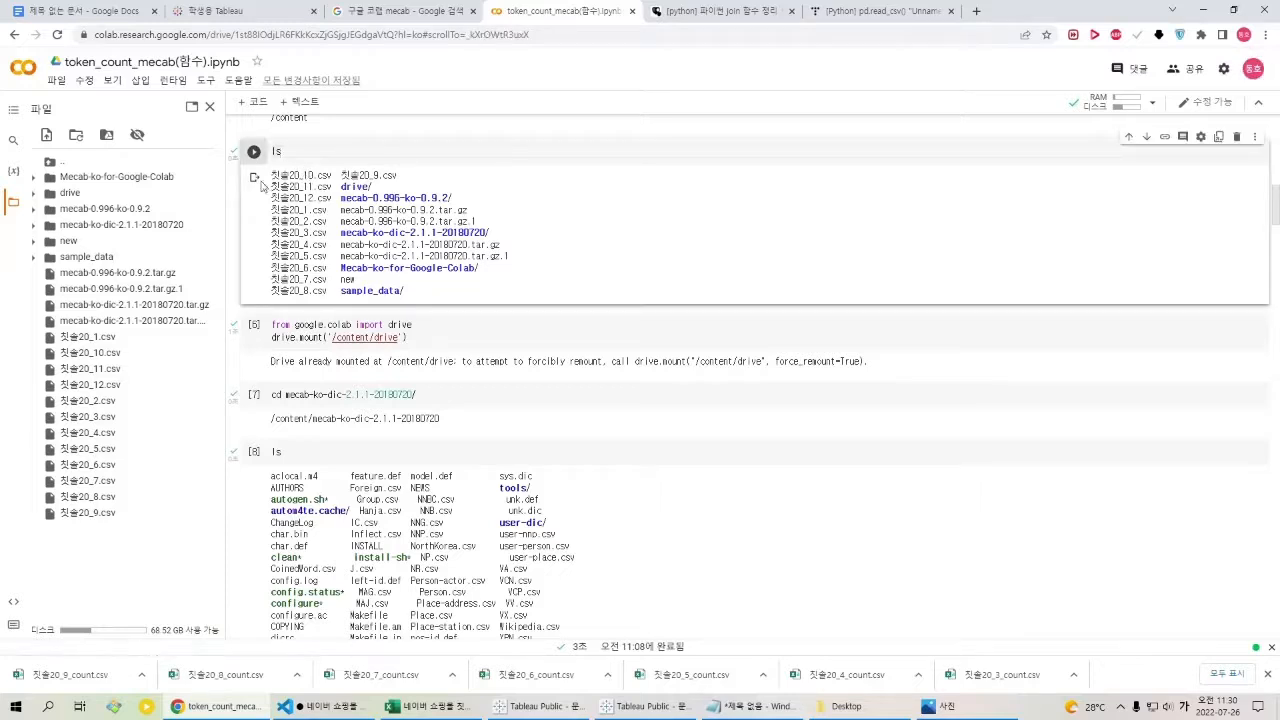
left_click_drag(272, 176, 450, 272)
left_click(450, 280)
scroll(430, 280, "down", 2)
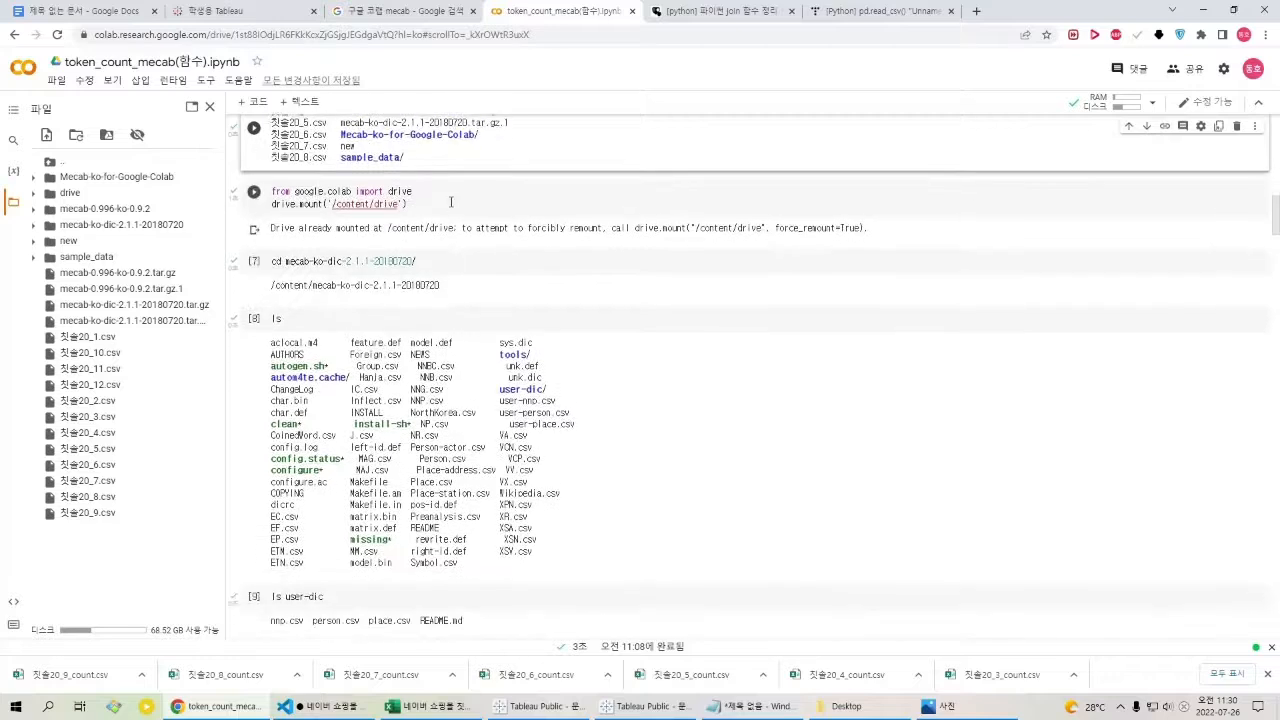
left_click_drag(420, 191, 288, 192)
triple_click(293, 197)
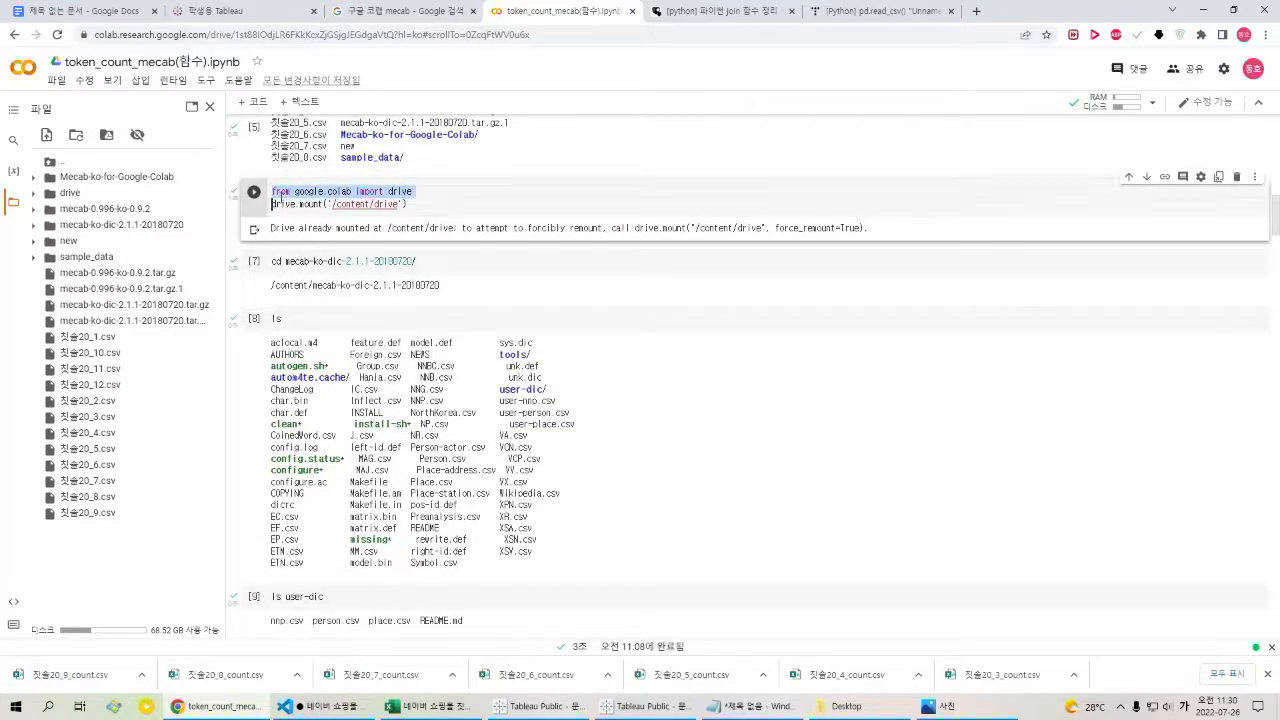
left_click(300, 204)
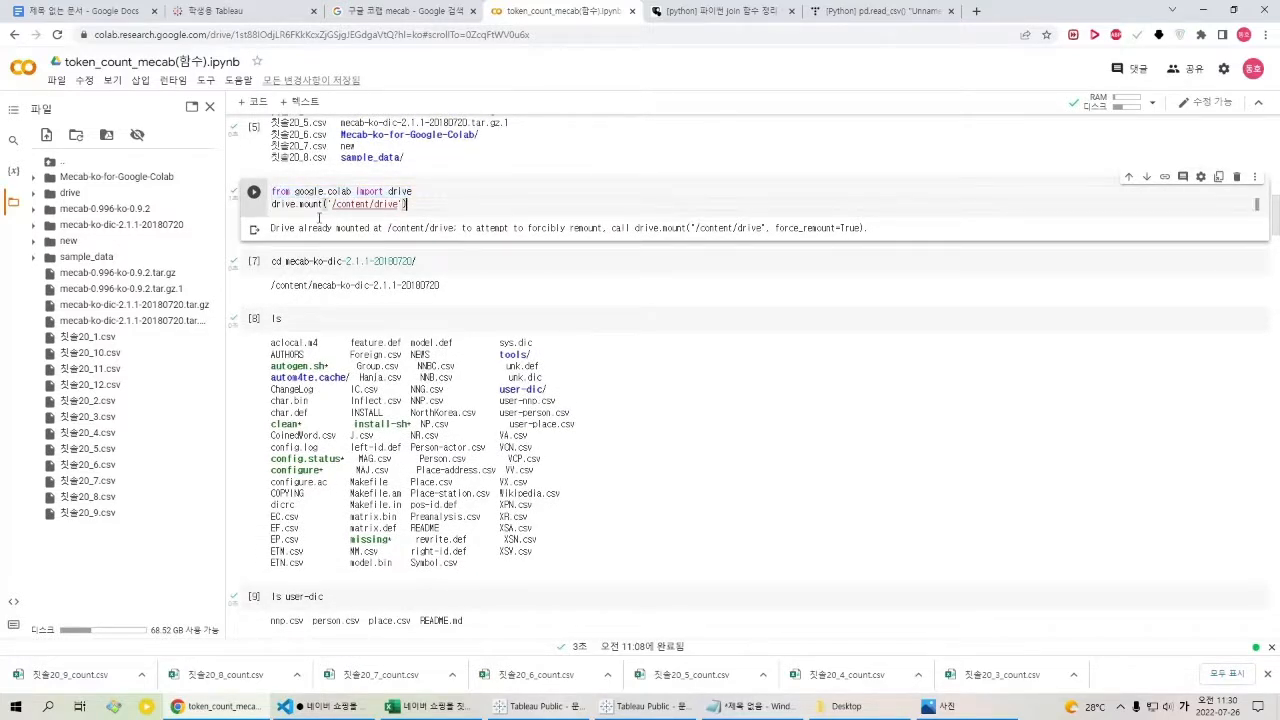
triple_click(320, 212)
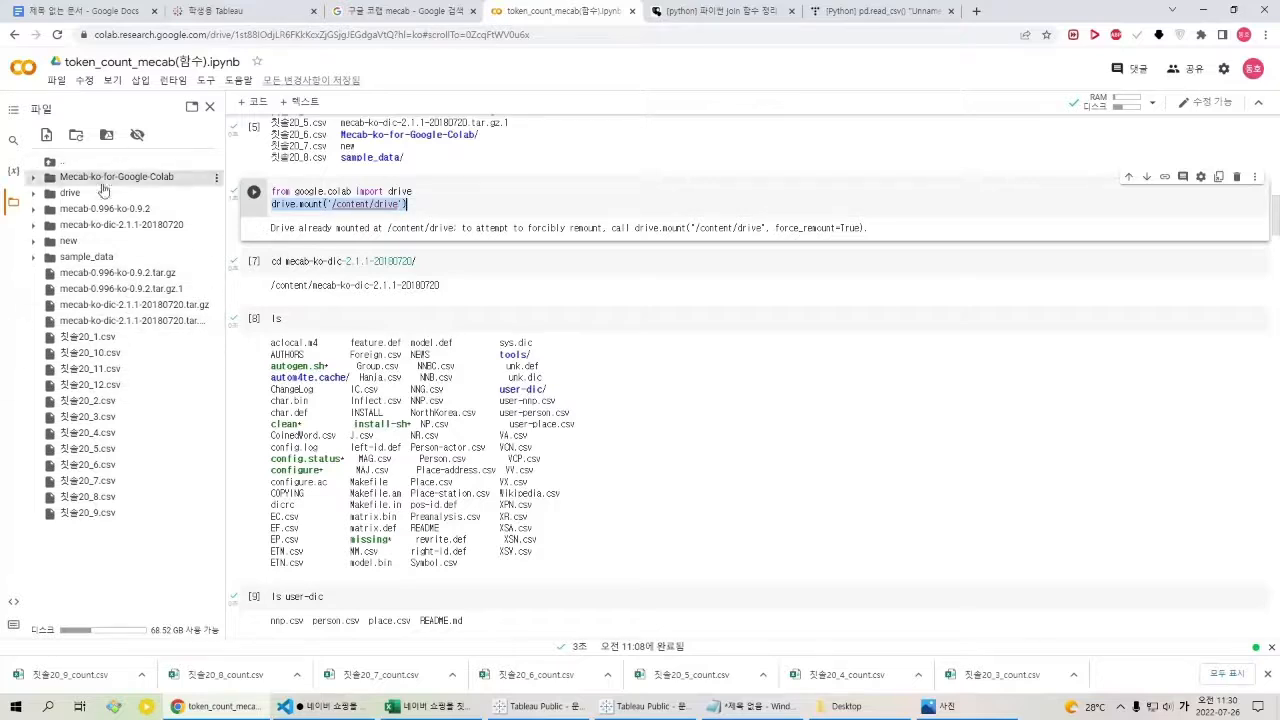
left_click(430, 205)
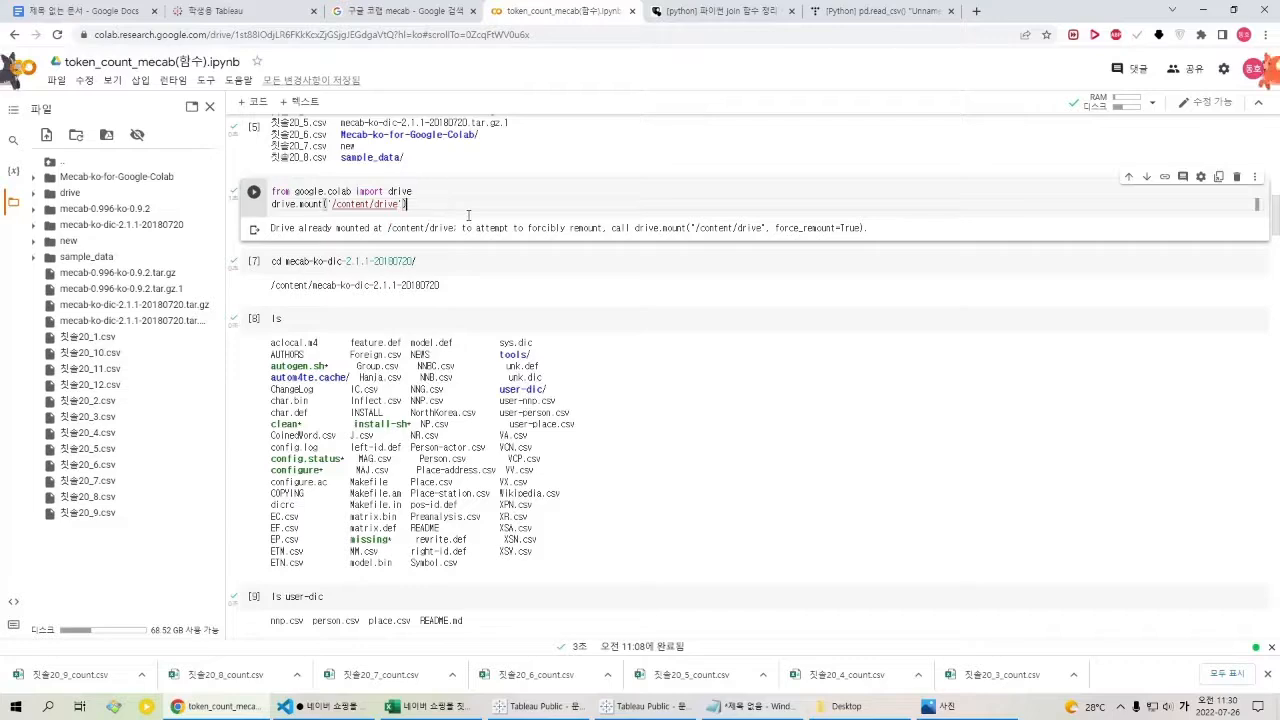
Read the cells that load user-dic/nnp.csv, and check the file_data output format.
scroll(468, 215, "down", 4)
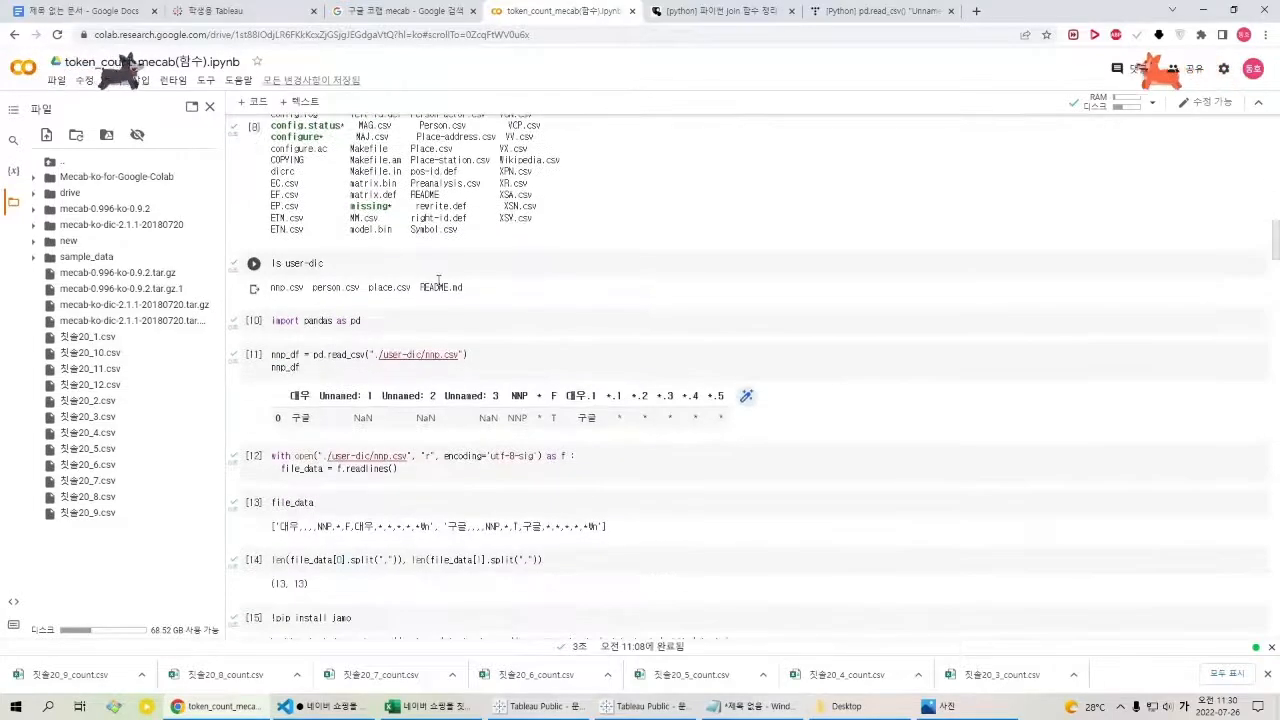
scroll(440, 335, "down", 2)
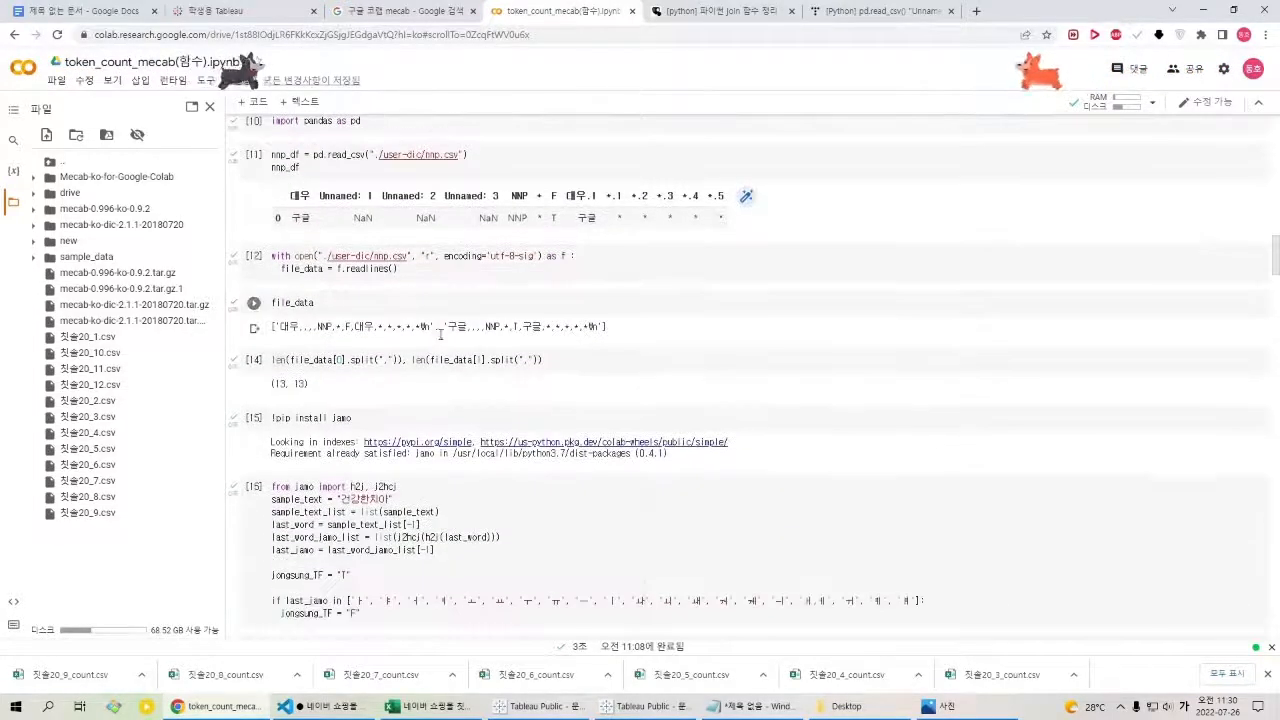
scroll(440, 335, "down", 1)
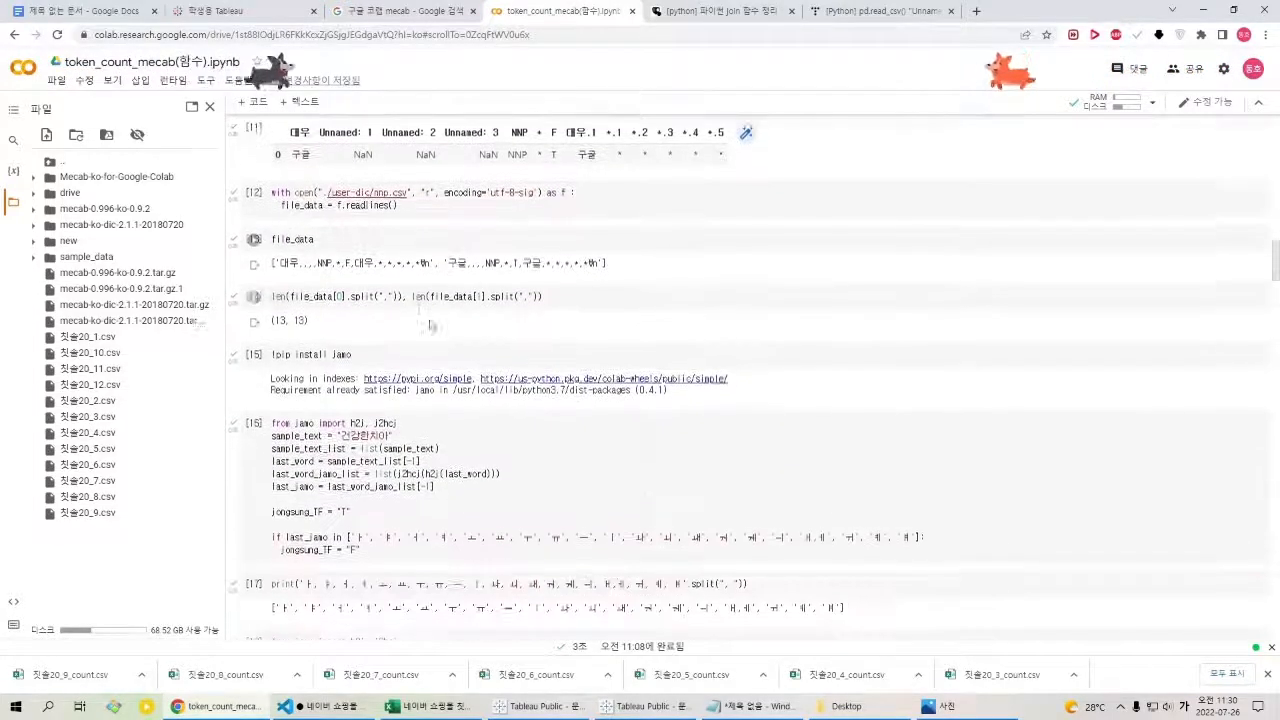
left_click(292, 265)
scroll(416, 268, "up", 2)
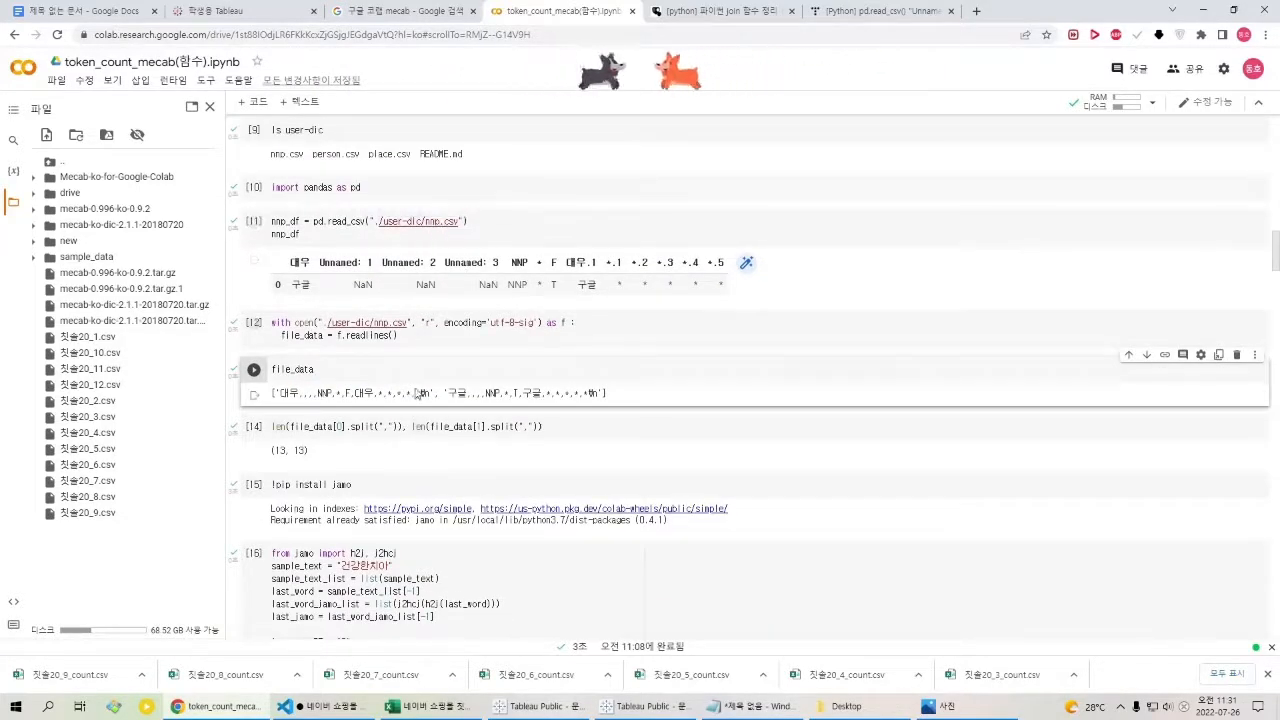
scroll(377, 397, "down", 2)
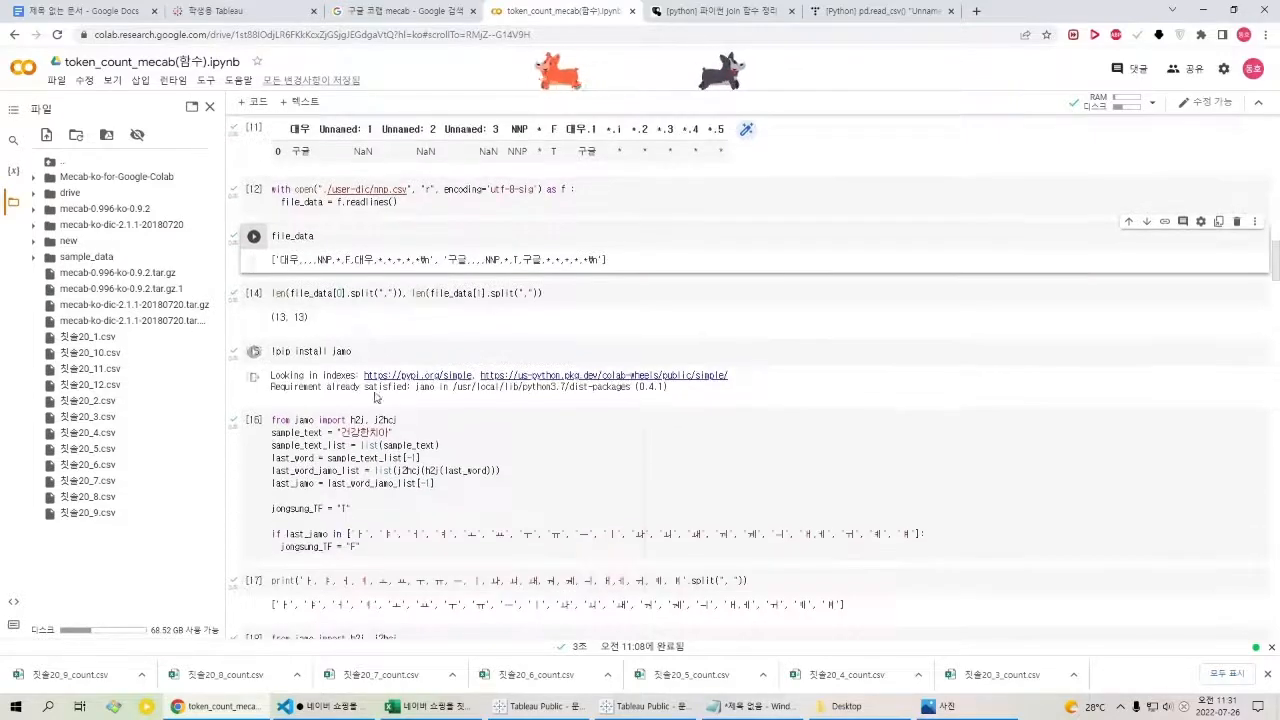
Examine the jamo cells that check each word's last letter and set jongsung_TF to T or F.
scroll(400, 385, "down", 3)
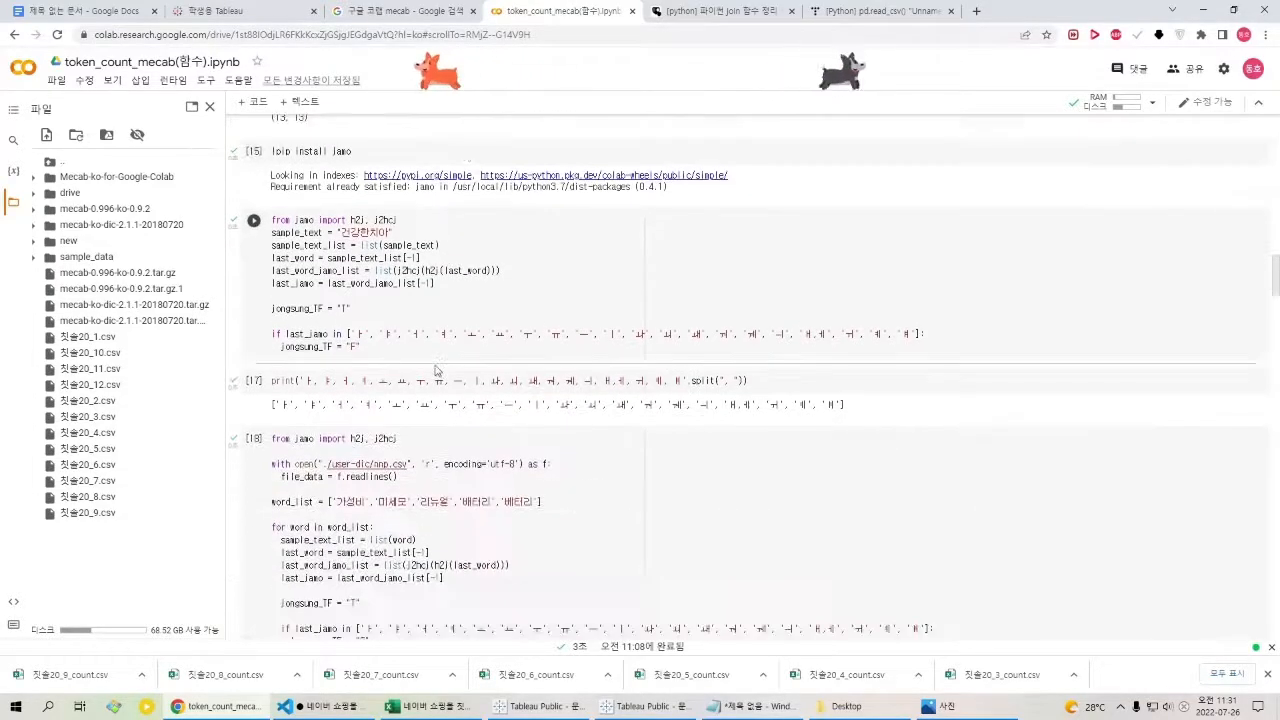
scroll(435, 371, "down", 1)
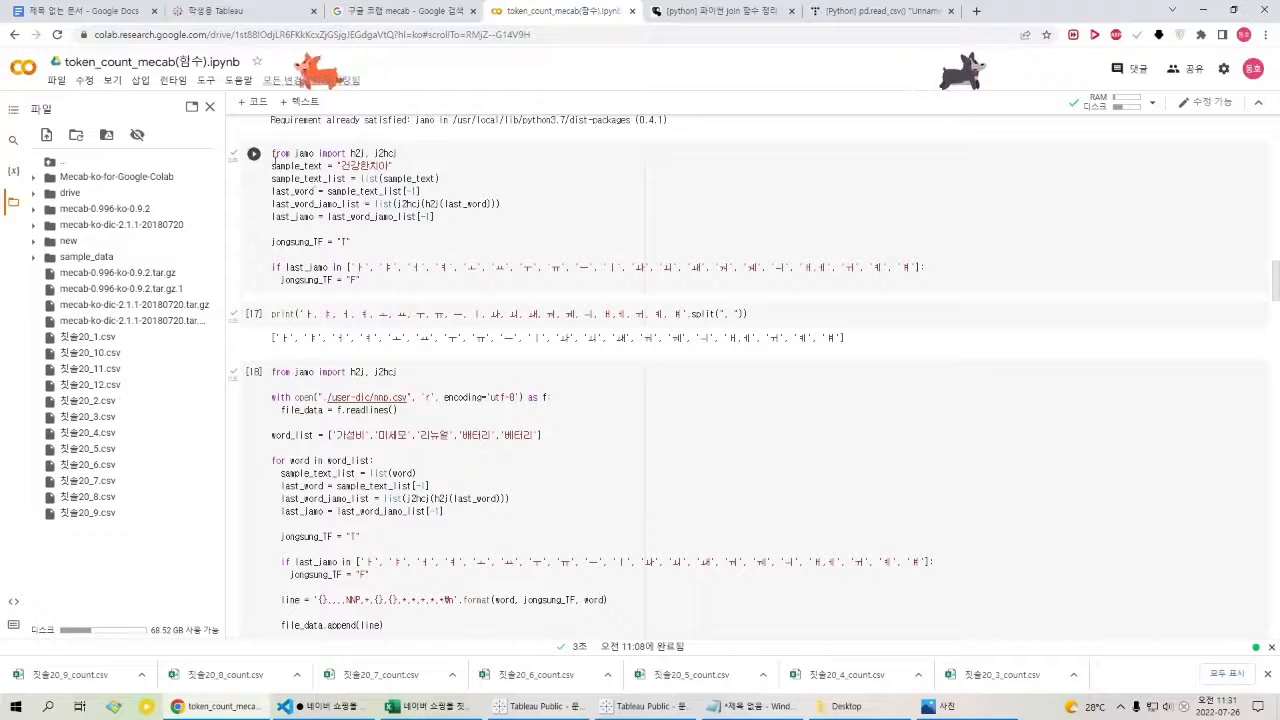
left_click(275, 155)
left_click(431, 464)
scroll(422, 410, "down", 1)
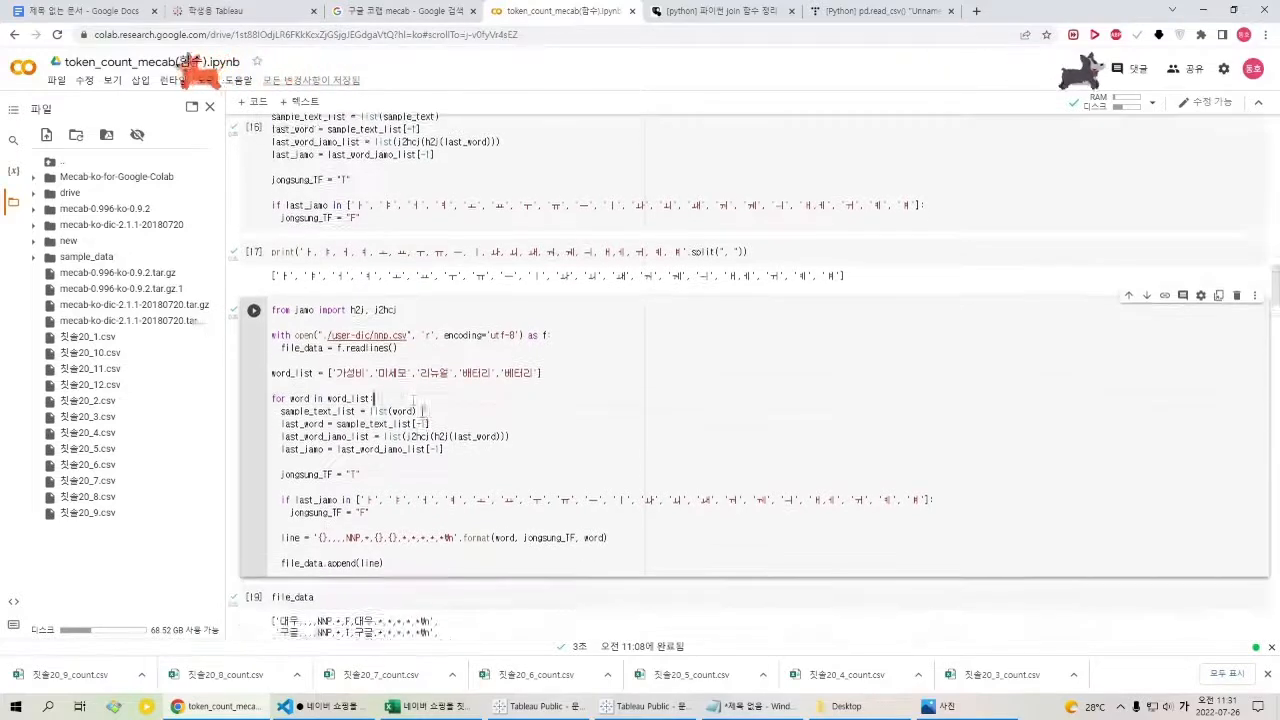
scroll(368, 287, "up", 2)
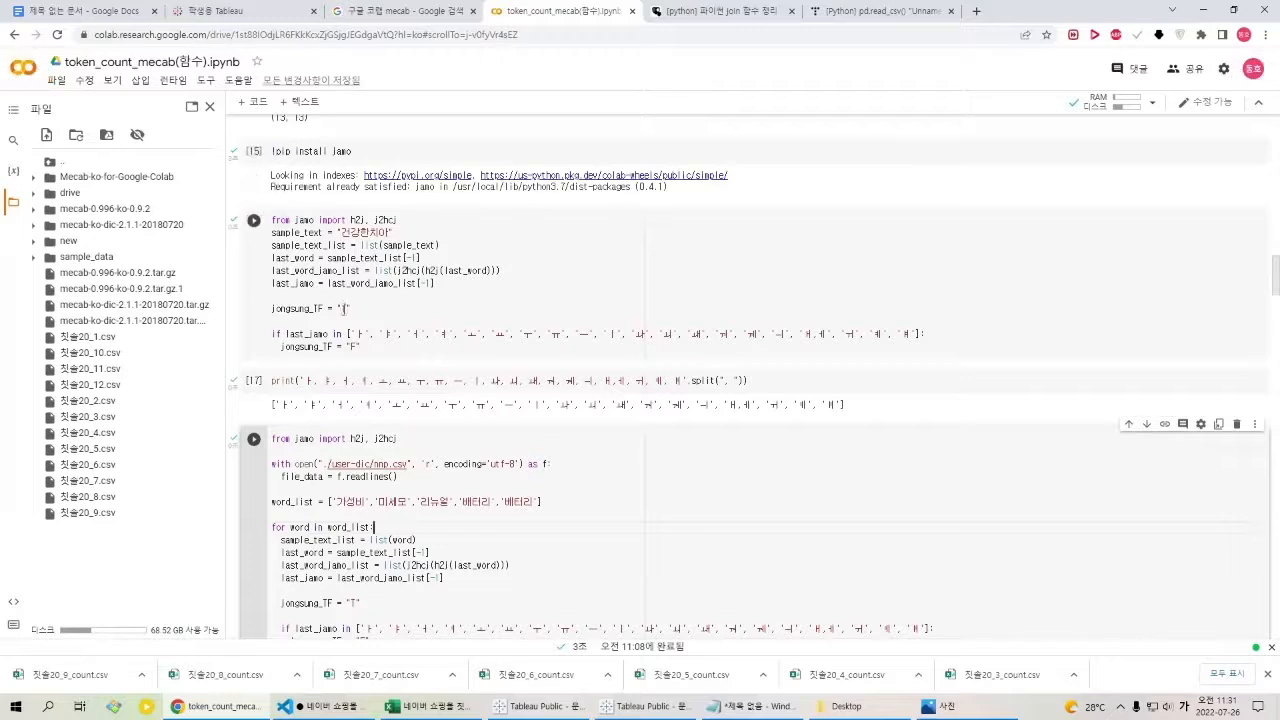
scroll(343, 308, "down", 4)
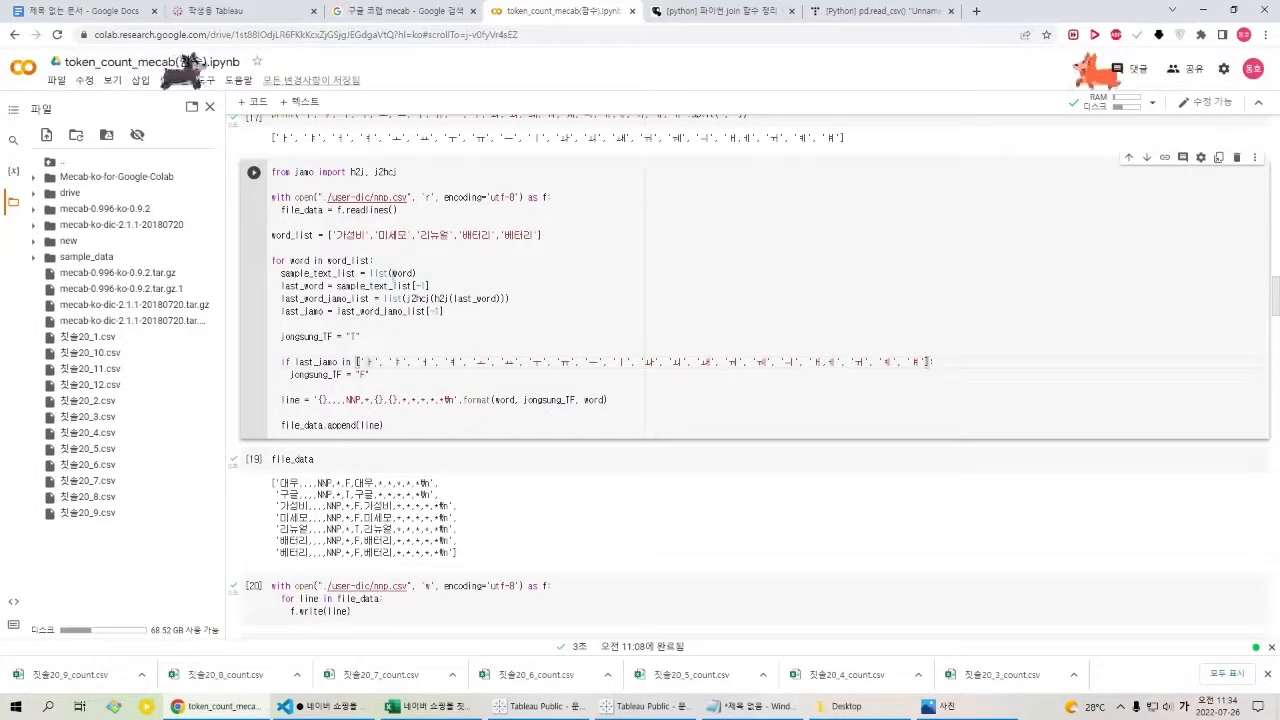
double_click(370, 362)
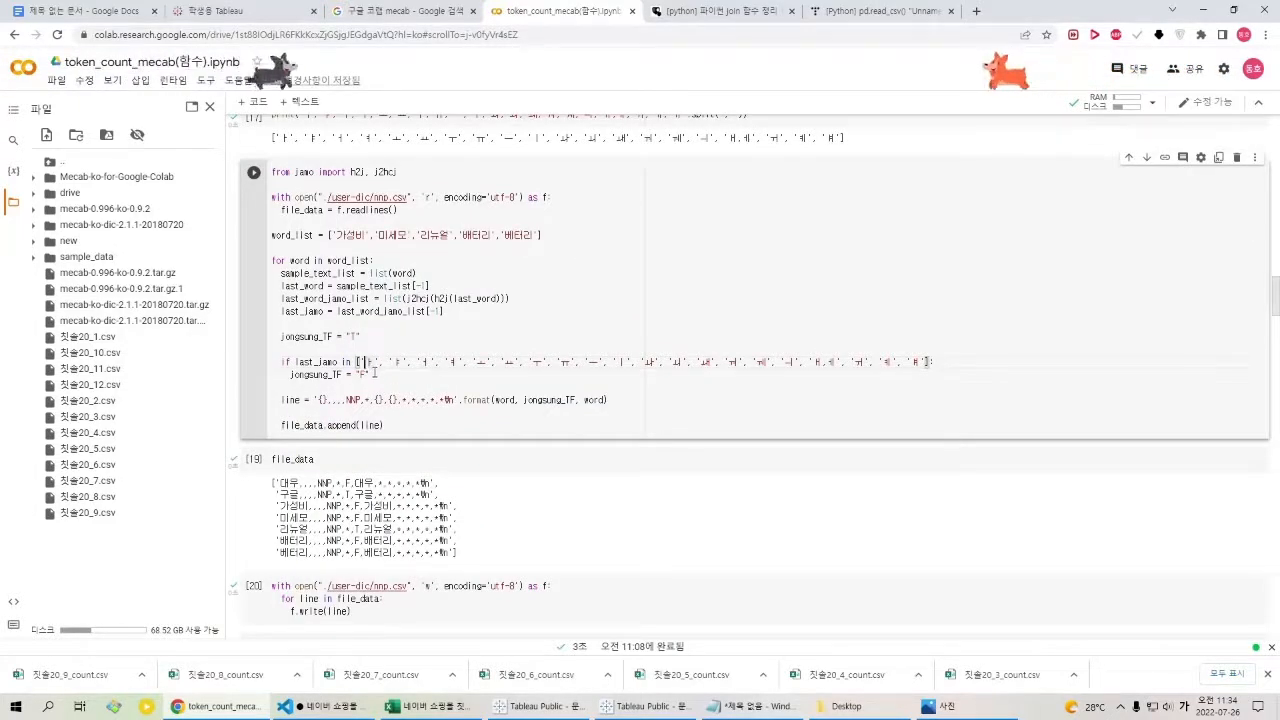
left_click_drag(347, 339, 368, 381)
left_click(361, 366)
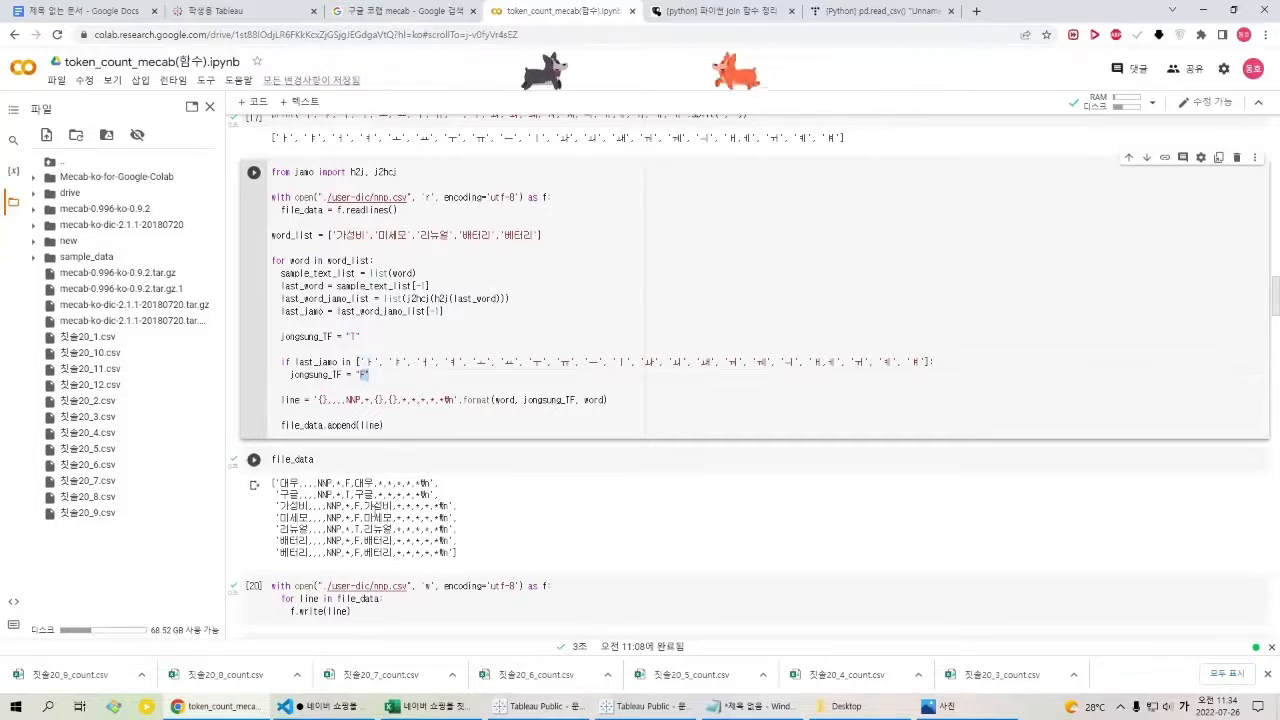
Check the T/F flags of the custom words in the file_data output.
key("shift+Return")
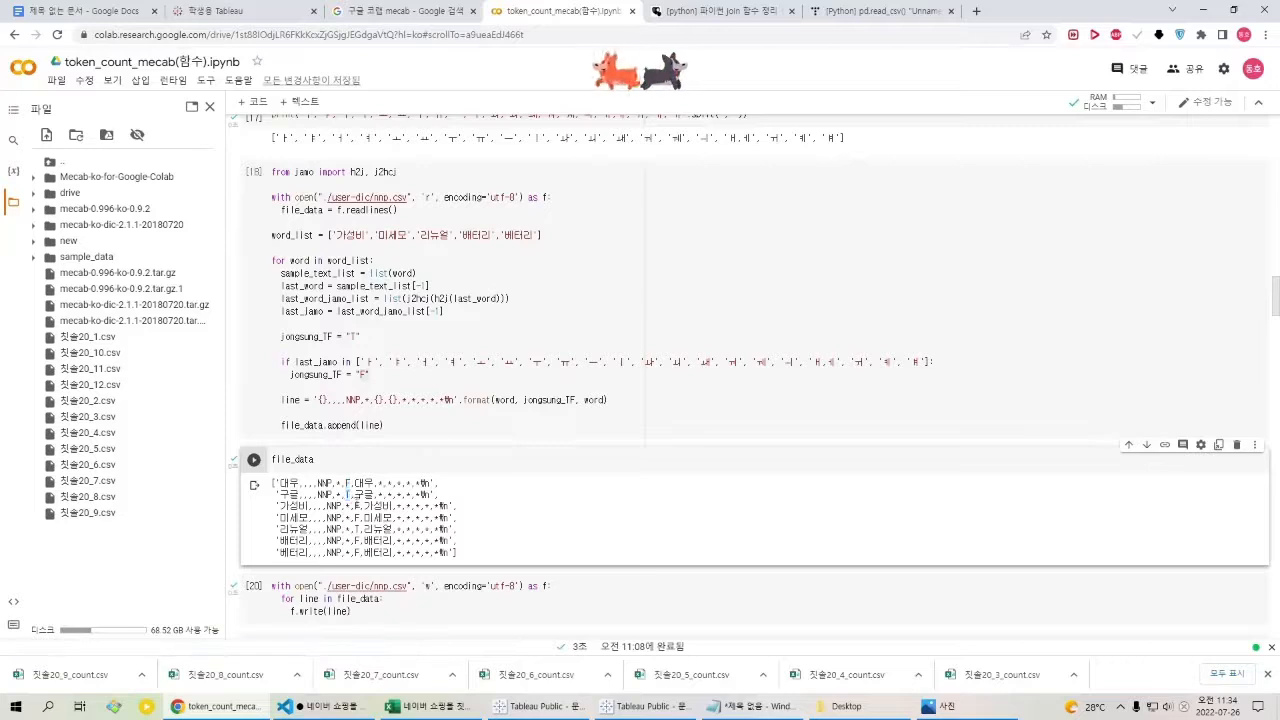
double_click(357, 507)
double_click(357, 519)
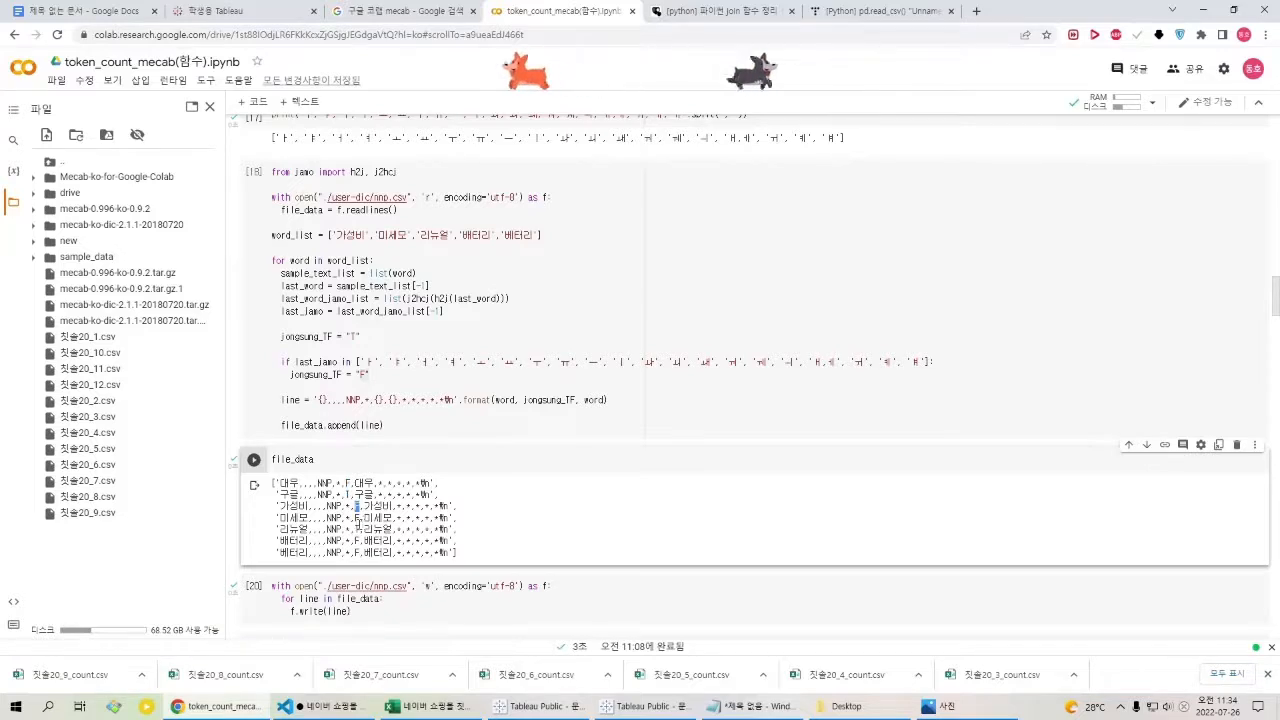
double_click(354, 552)
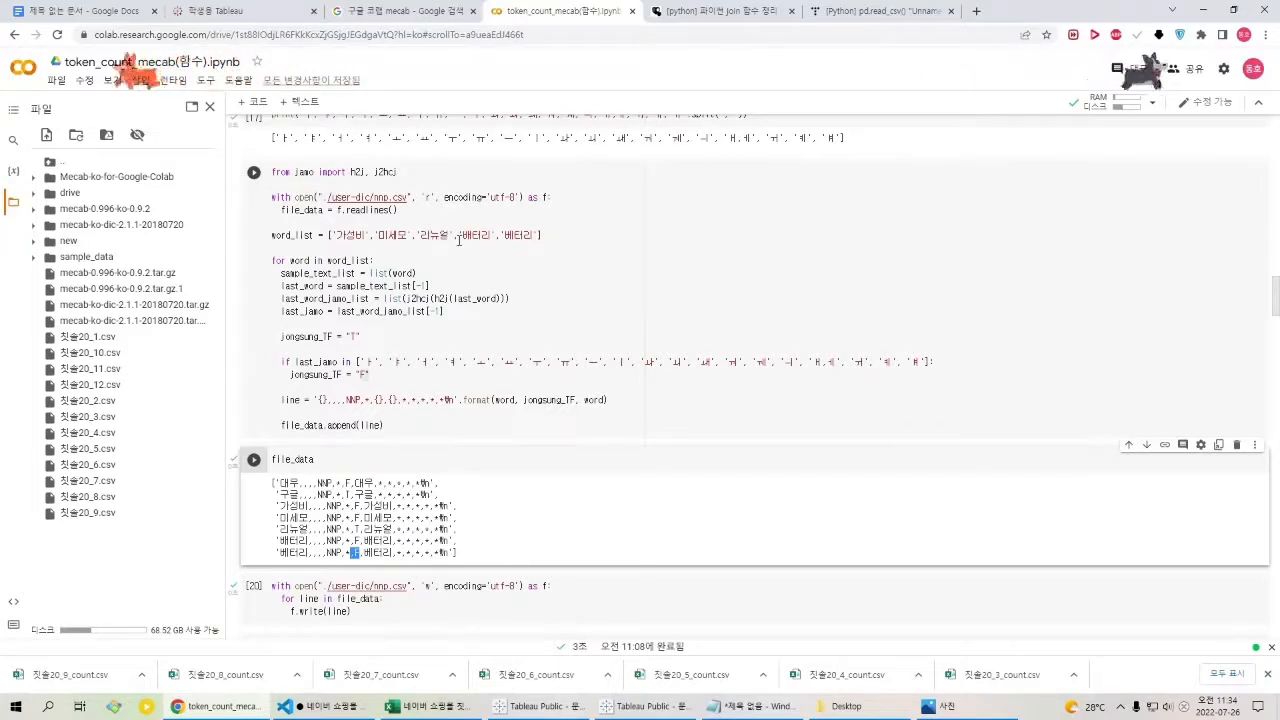
Inspect the custom words listed in word_list, from 가성비 and 미세모 onward.
left_click_drag(338, 238, 375, 243)
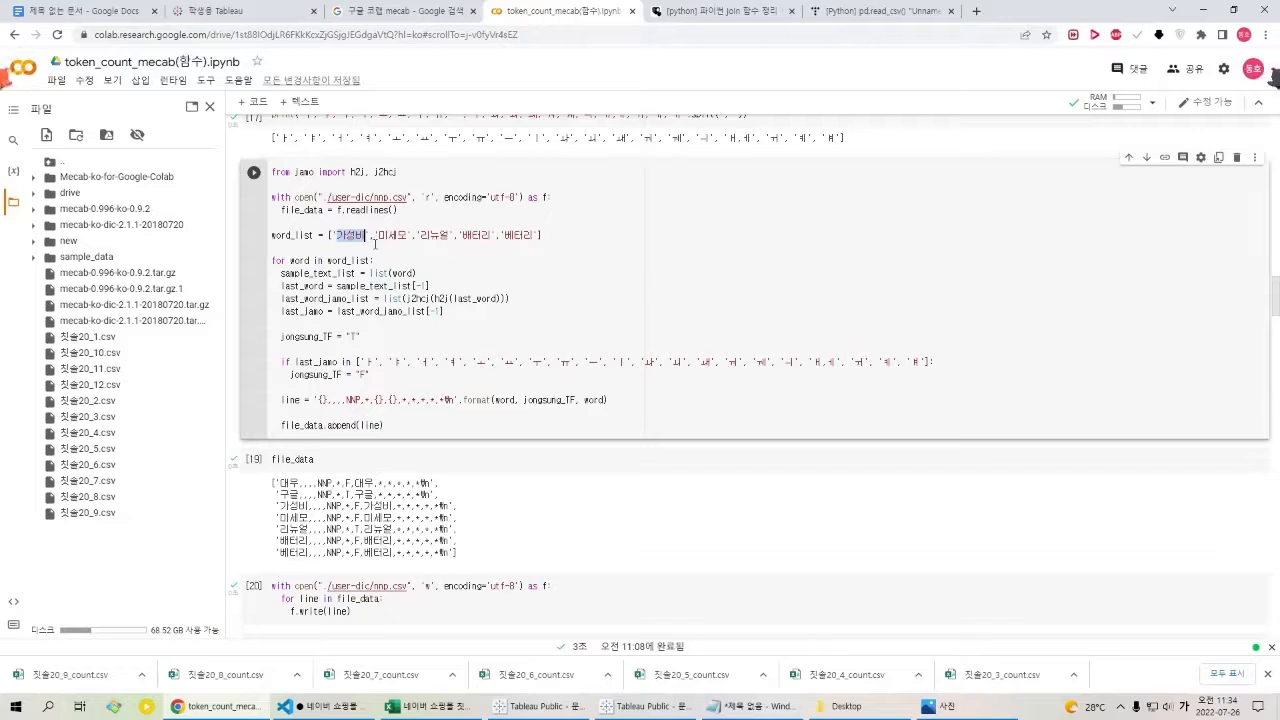
triple_click(517, 242)
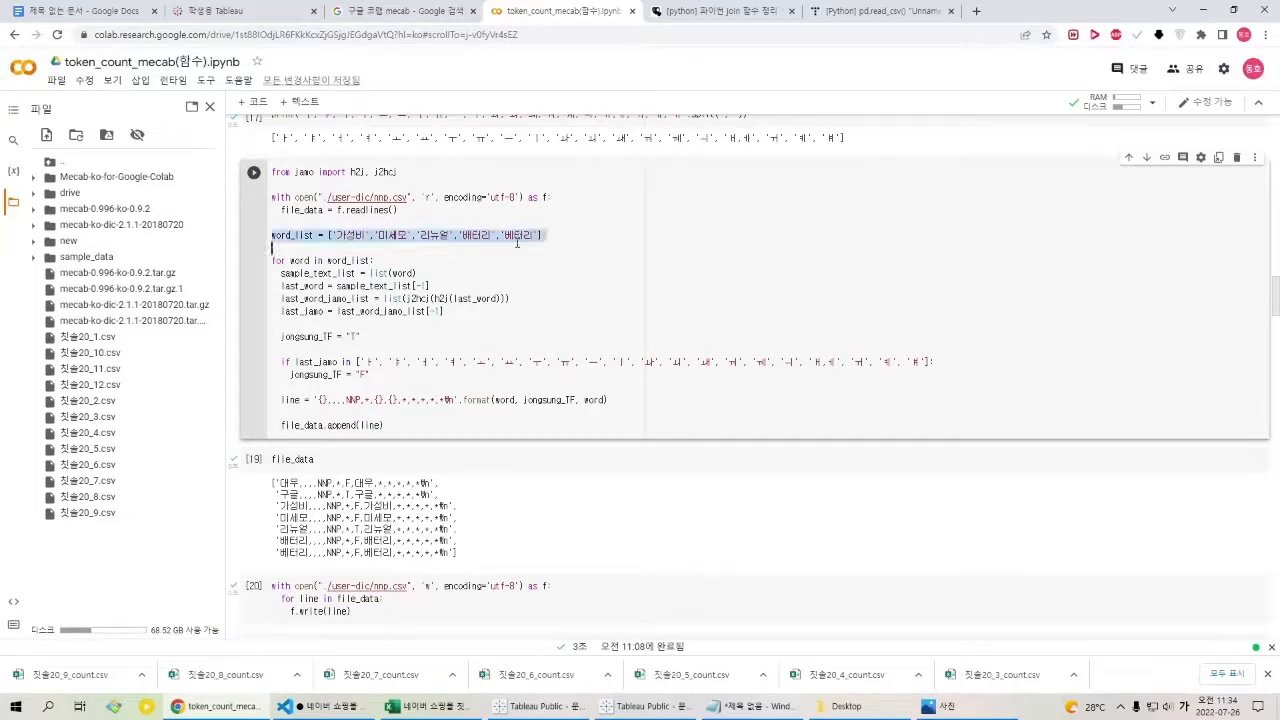
left_click(359, 238)
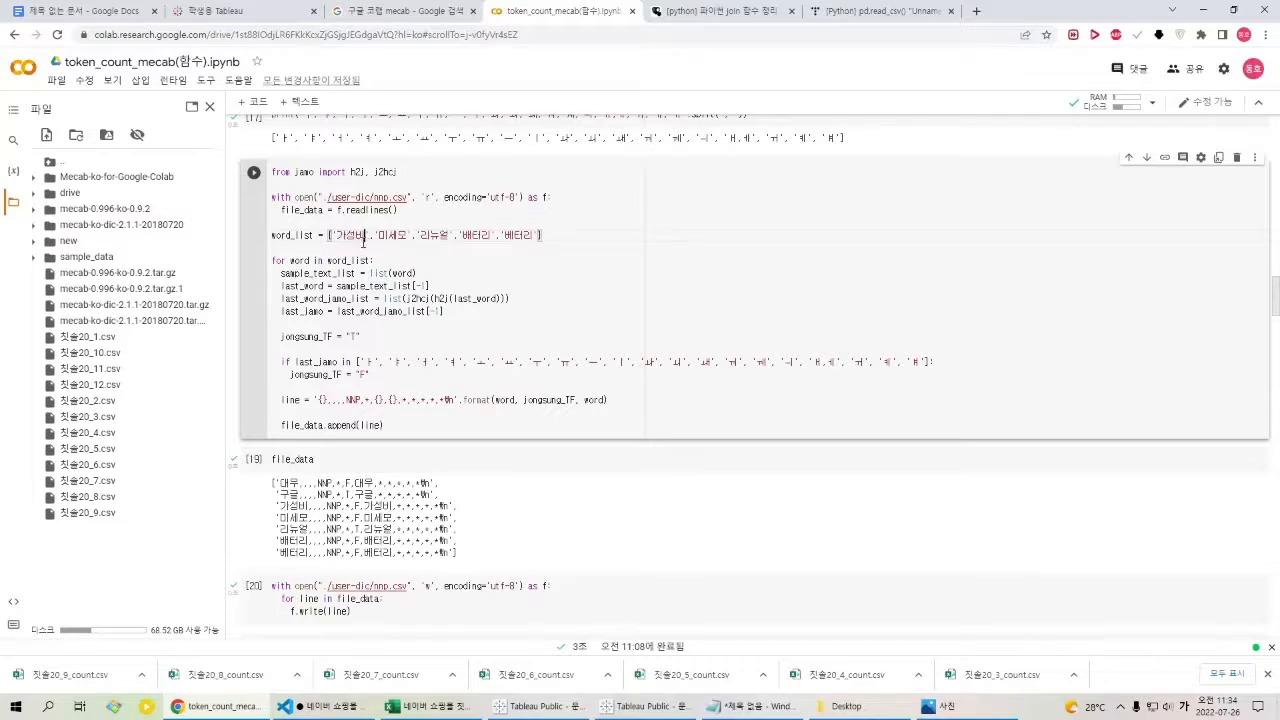
right_click(360, 240)
left_click(353, 244)
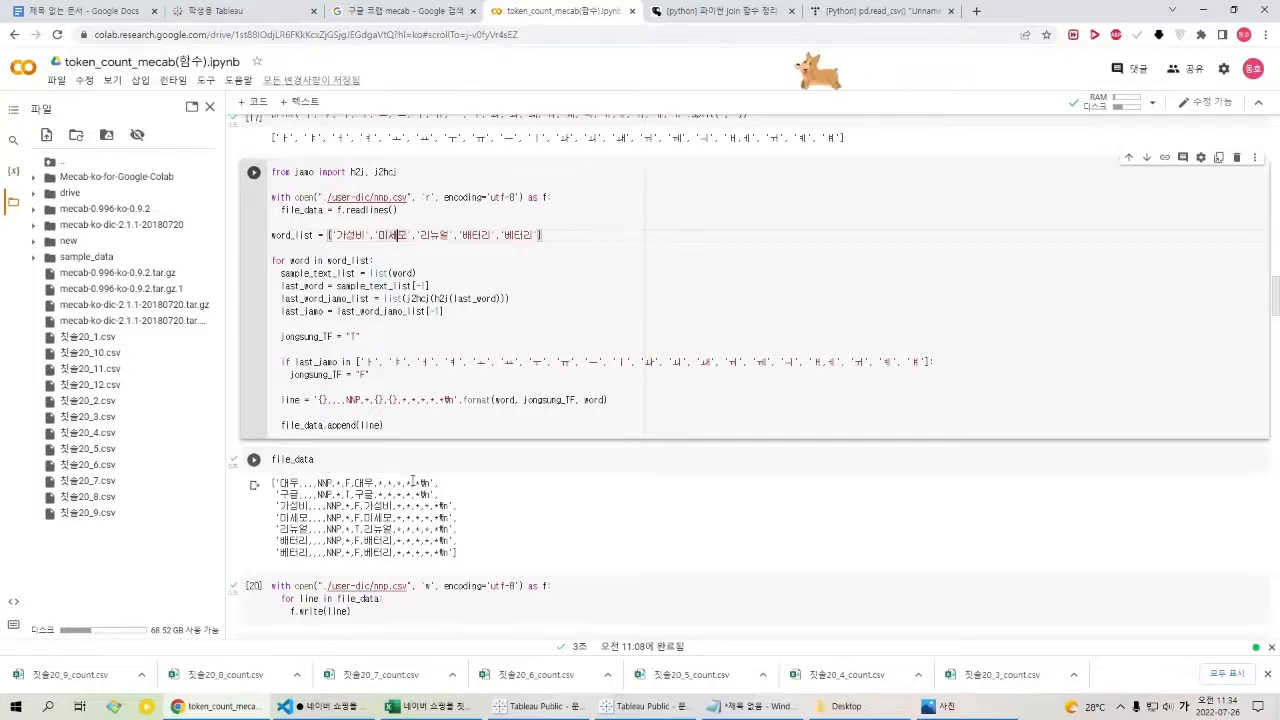
Review the add-userdic.sh and make install cells and the mecab.pos tagging output for the sample sentence.
scroll(413, 481, "down", 10)
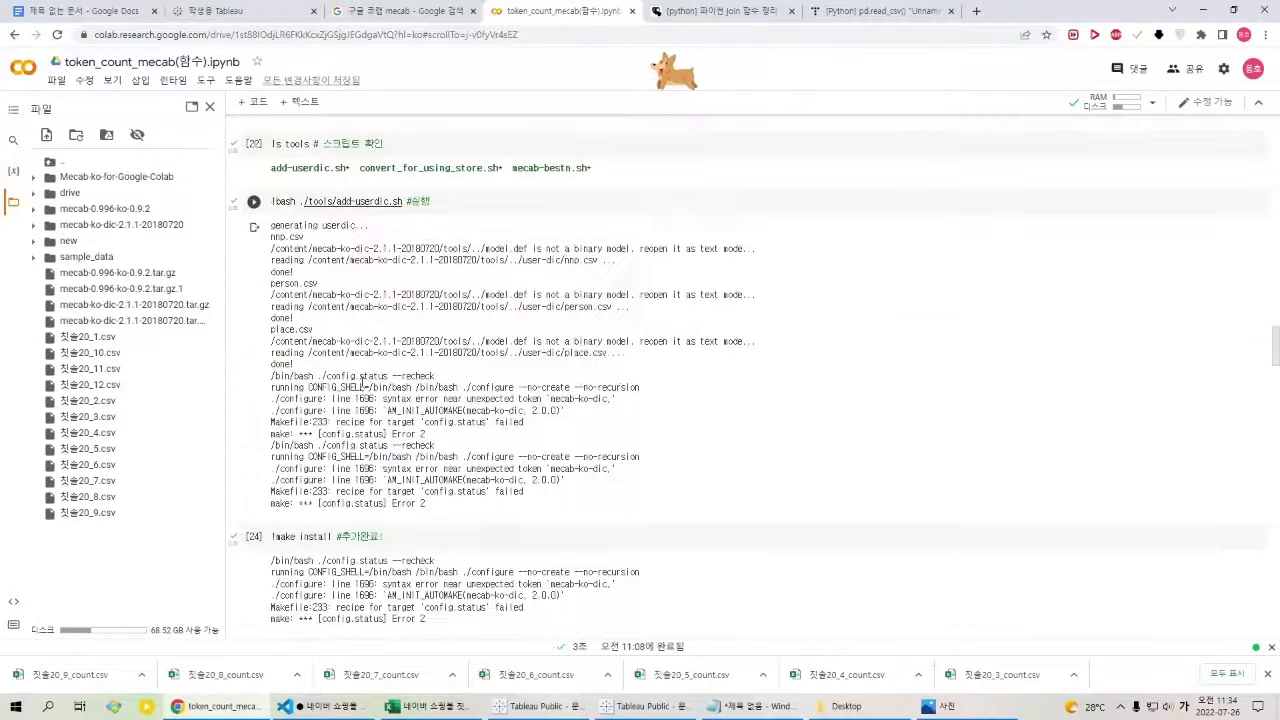
scroll(361, 381, "down", 4)
mouse_move(277, 348)
left_mouse_down()
mouse_move(356, 410)
mouse_move(288, 361)
left_mouse_up()
left_click(370, 414)
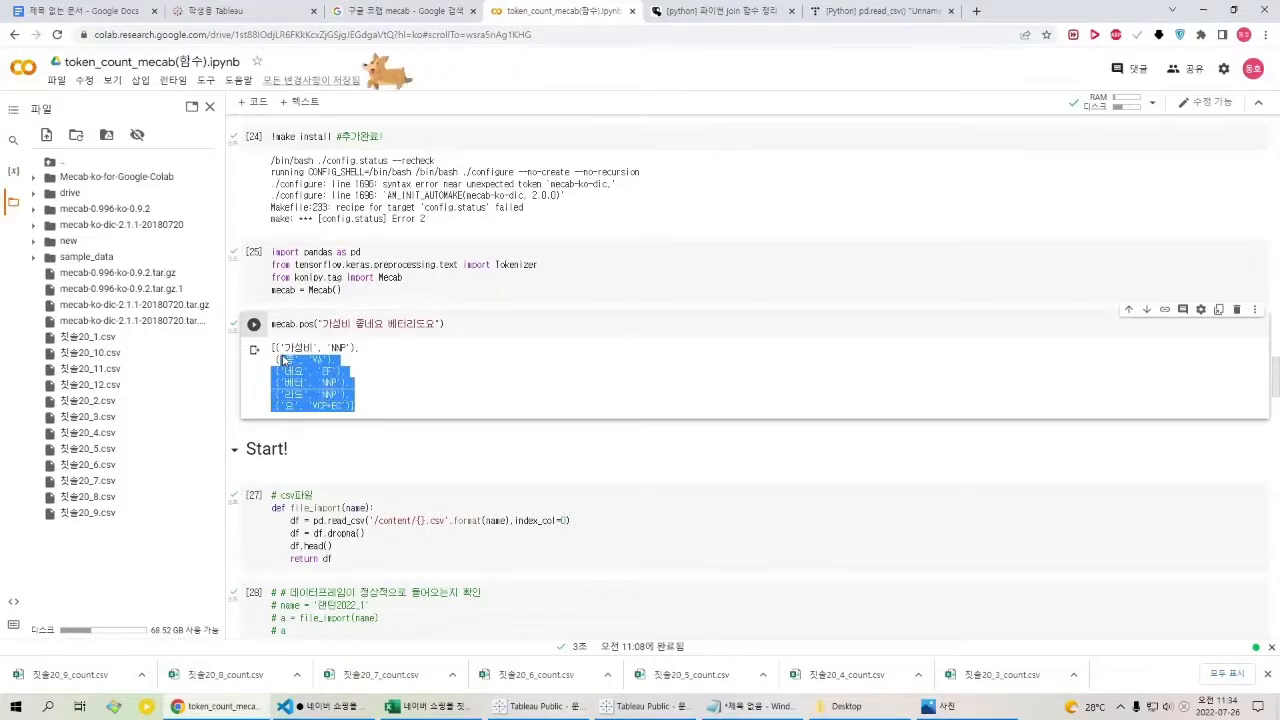
left_click(287, 361)
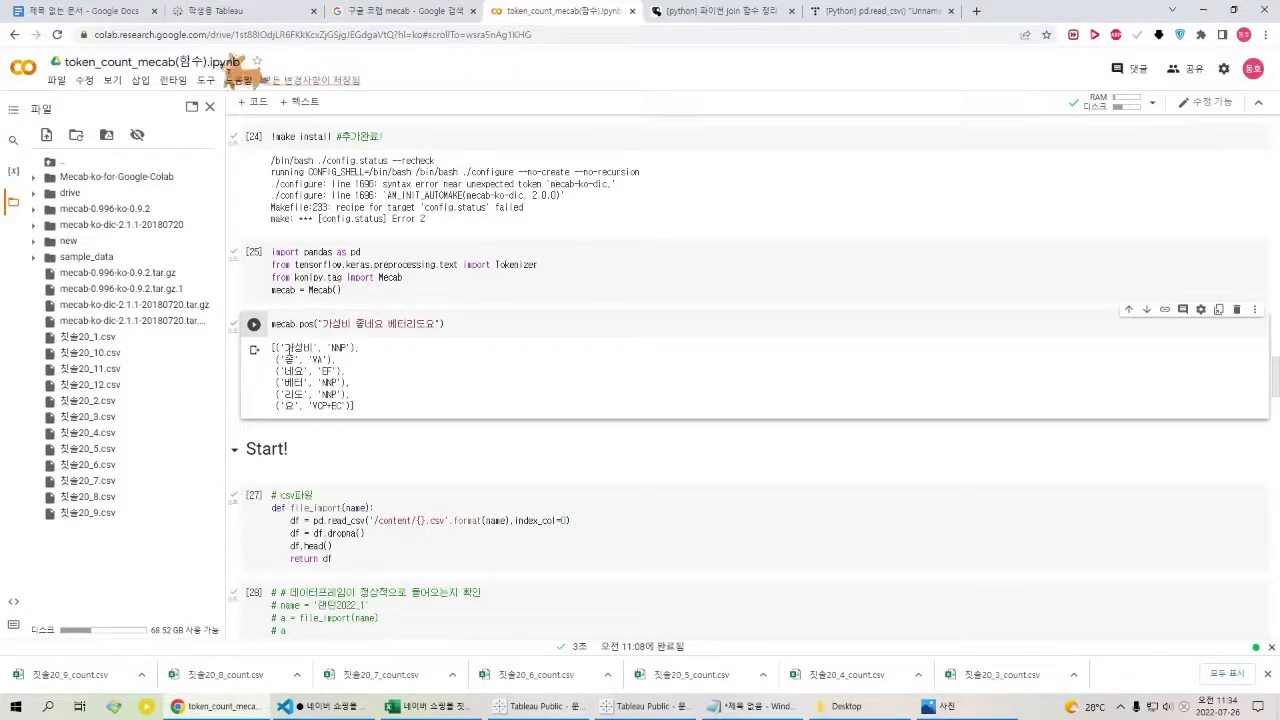
Examine the NNP tag of 가성비 and the tags of the following tokens in the mecab.pos output.
left_click_drag(286, 349, 328, 352)
left_click(337, 357)
scroll(338, 438, "up", 1)
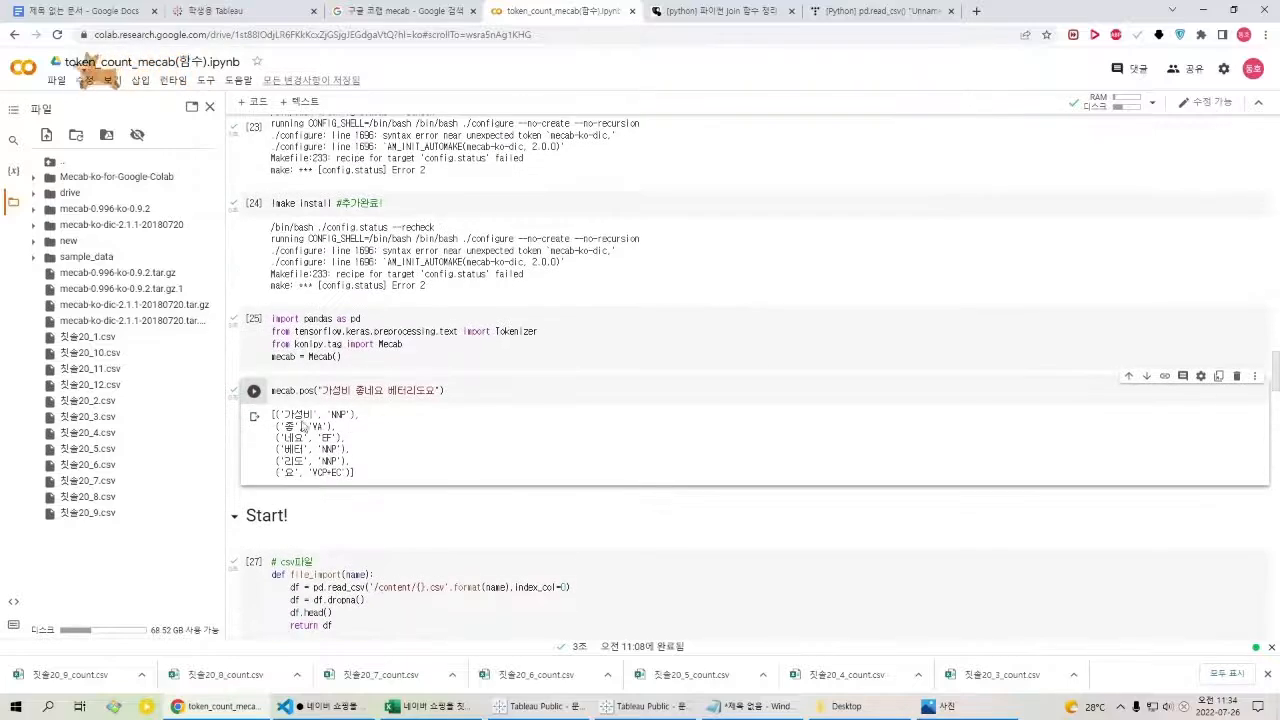
left_click_drag(285, 418, 327, 420)
left_click(312, 419)
left_click(327, 420)
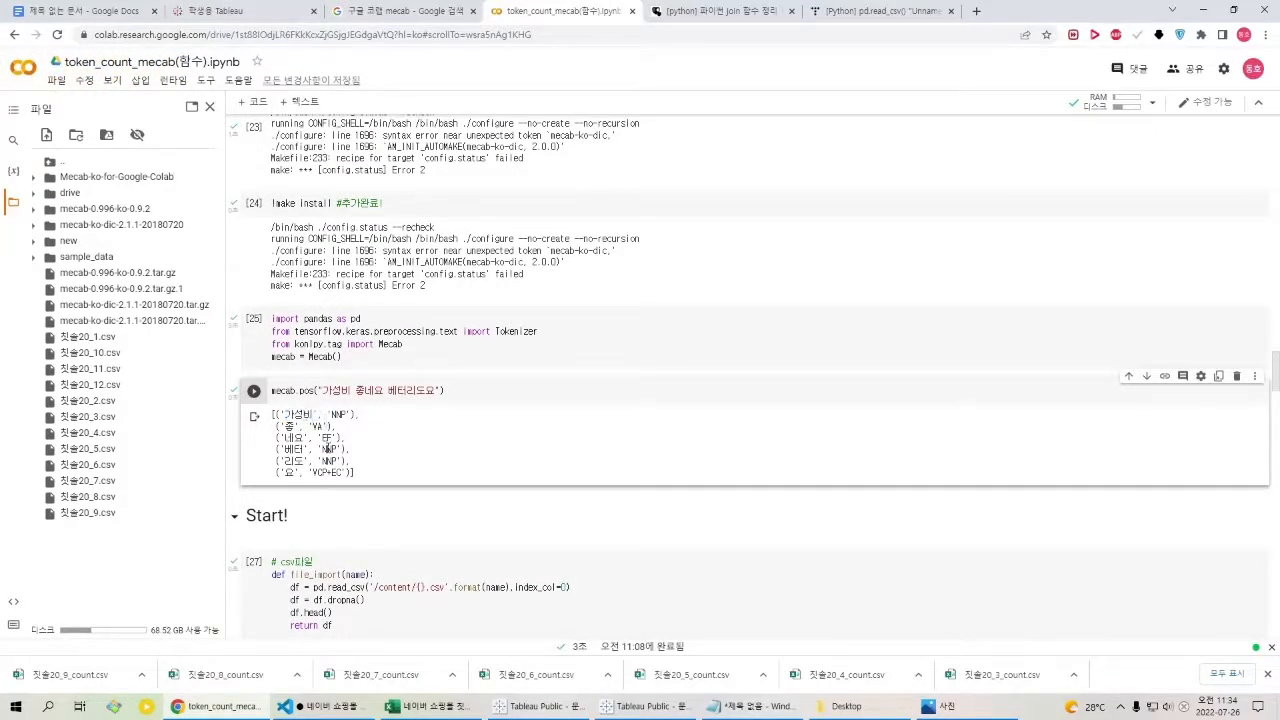
Compare 베터리 in the sample sentence with the tokens that mecab.pos splits it into.
scroll(347, 428, "up", 15)
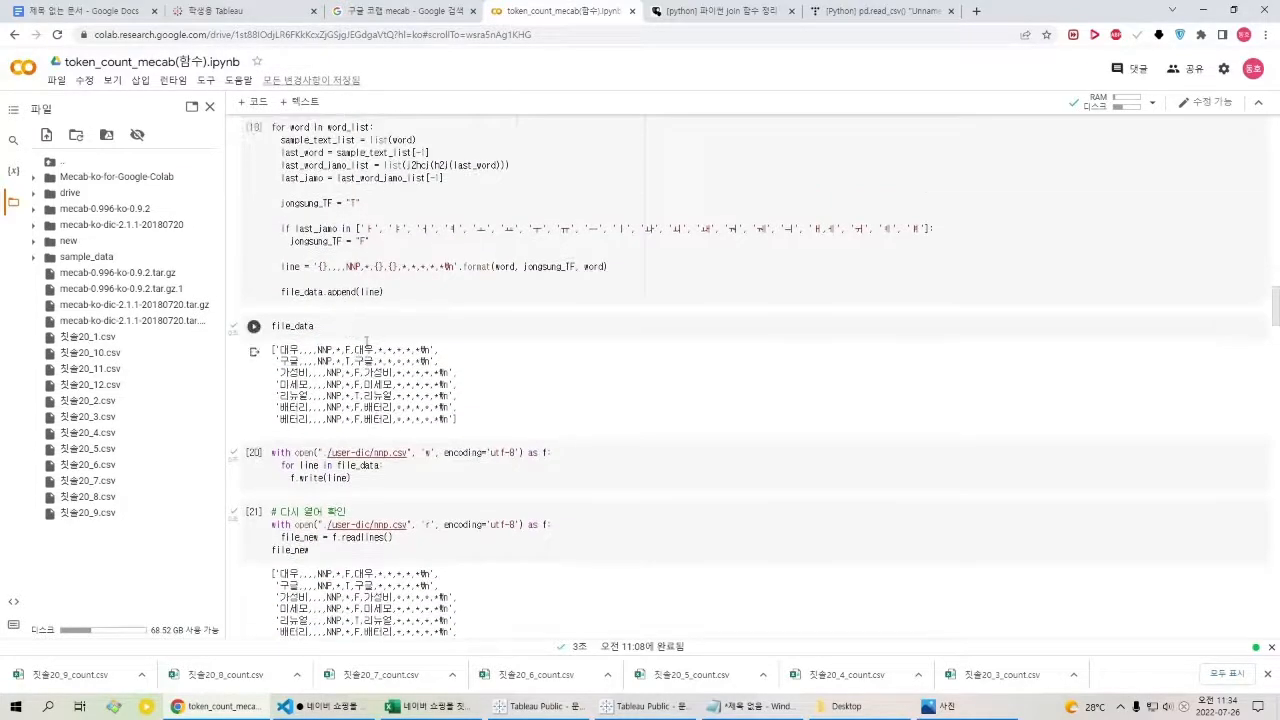
scroll(355, 370, "down", 10)
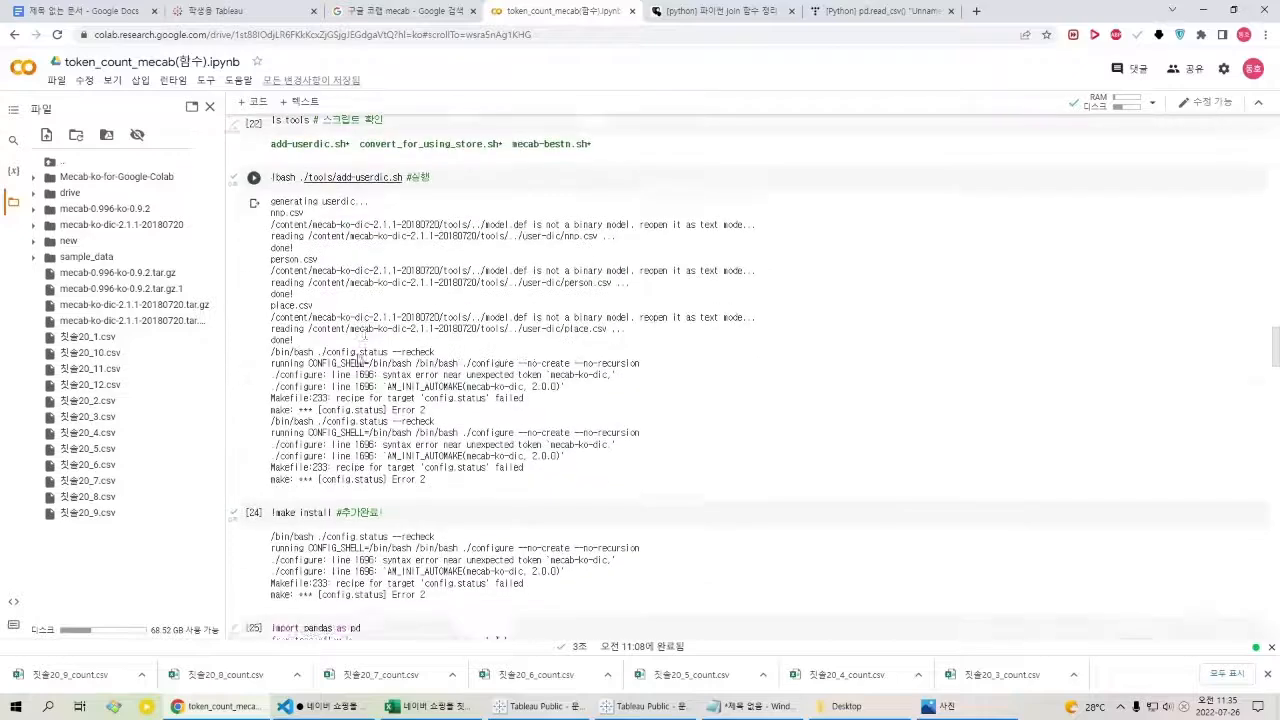
left_click_drag(388, 524, 418, 525)
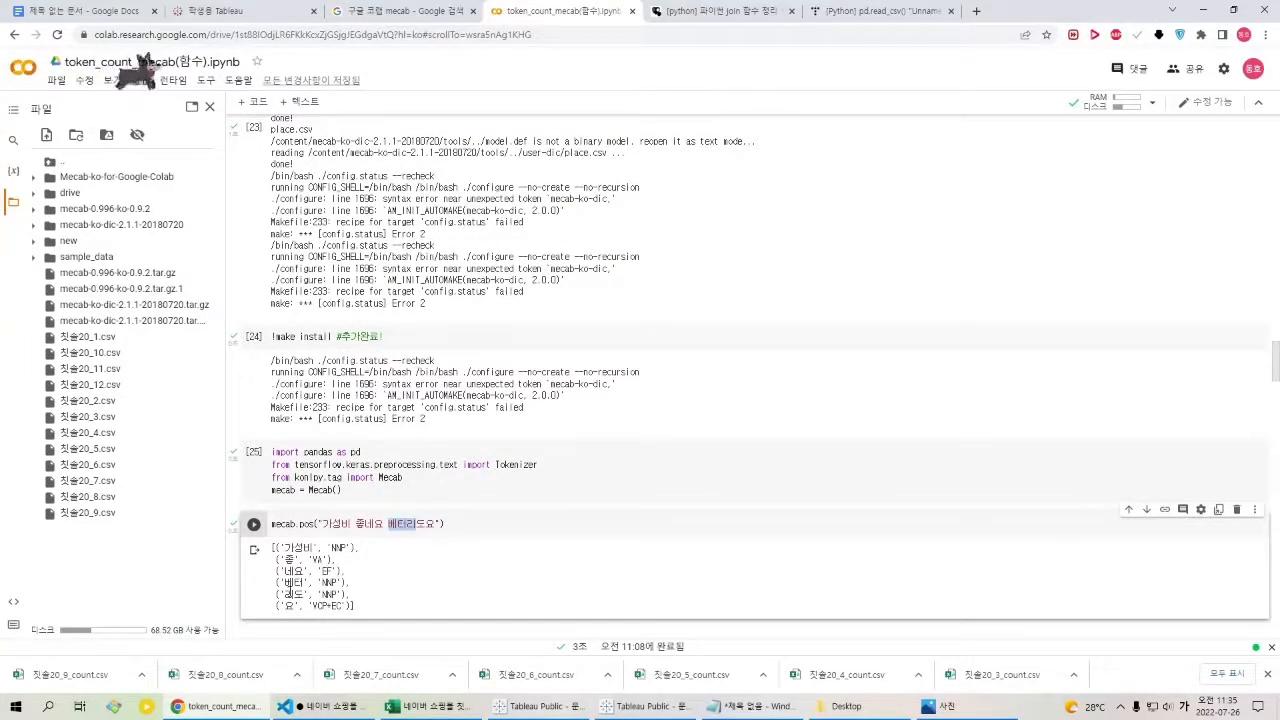
left_click_drag(285, 582, 267, 549)
left_click(362, 611)
left_click(303, 566)
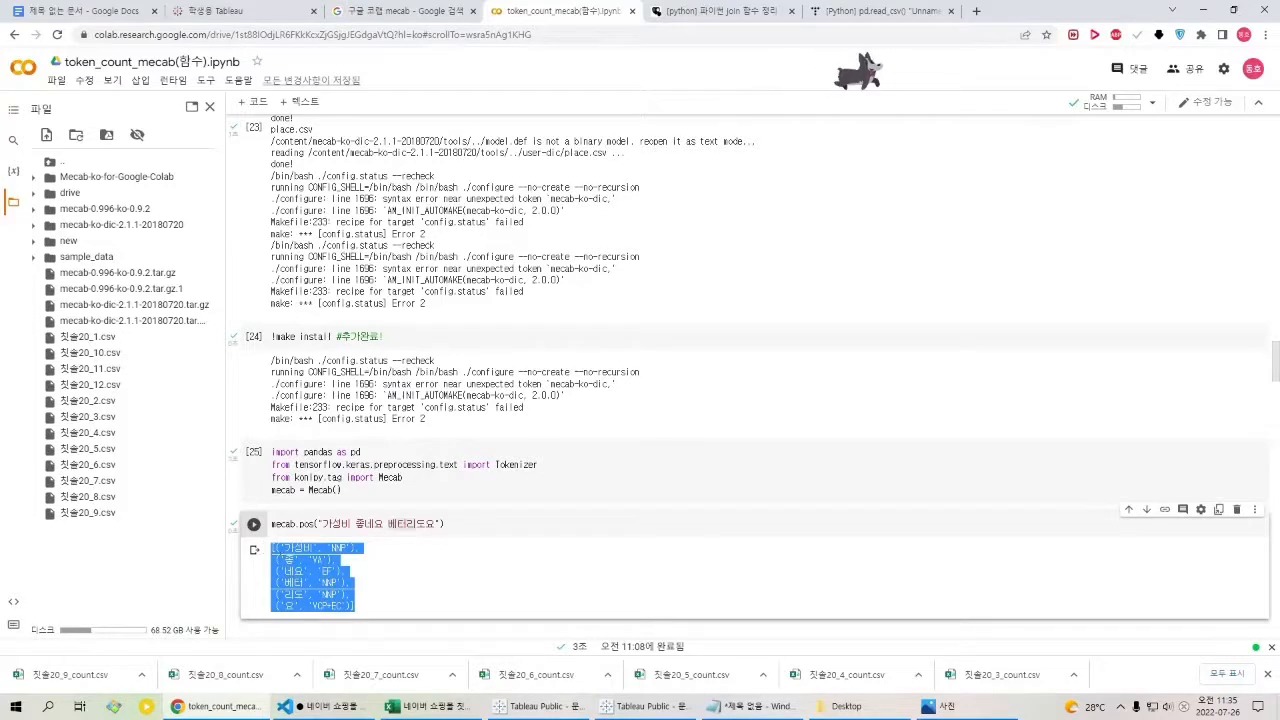
left_click(276, 557)
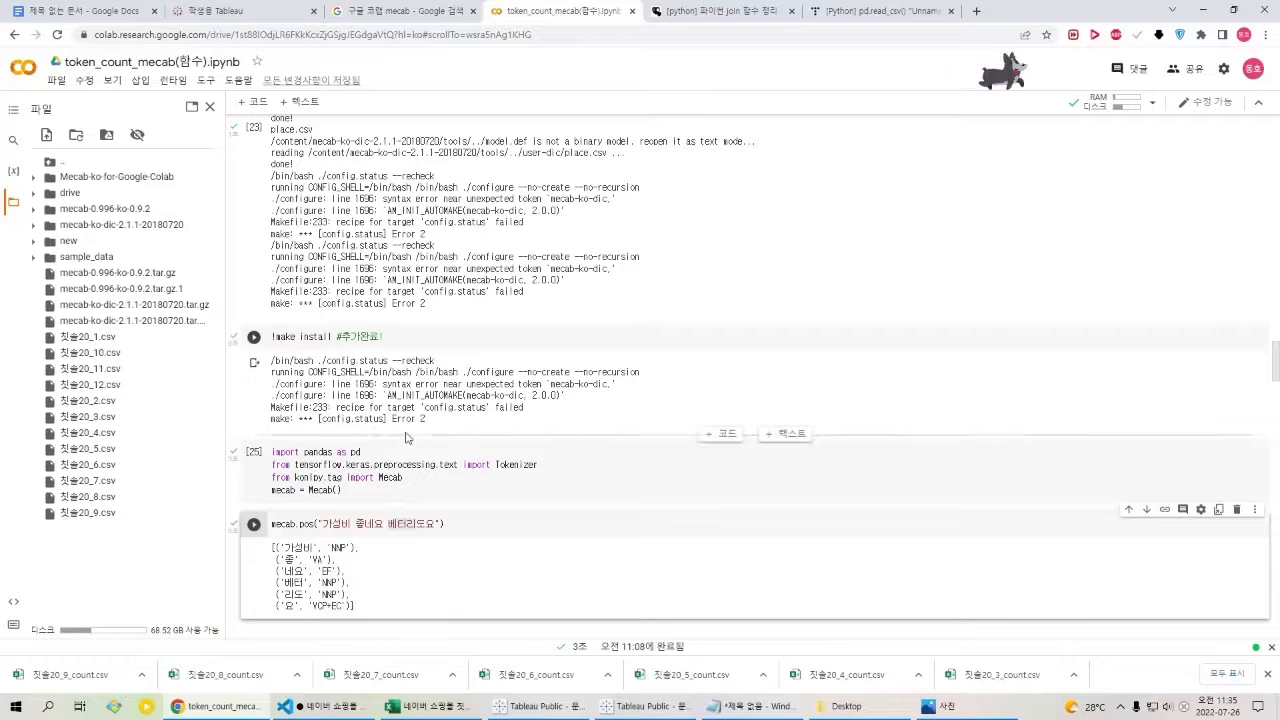
Review the cells that write file_data to ./user-dic/nnp.csv and read it back with readlines().
scroll(406, 437, "up", 3)
scroll(406, 437, "up", 3)
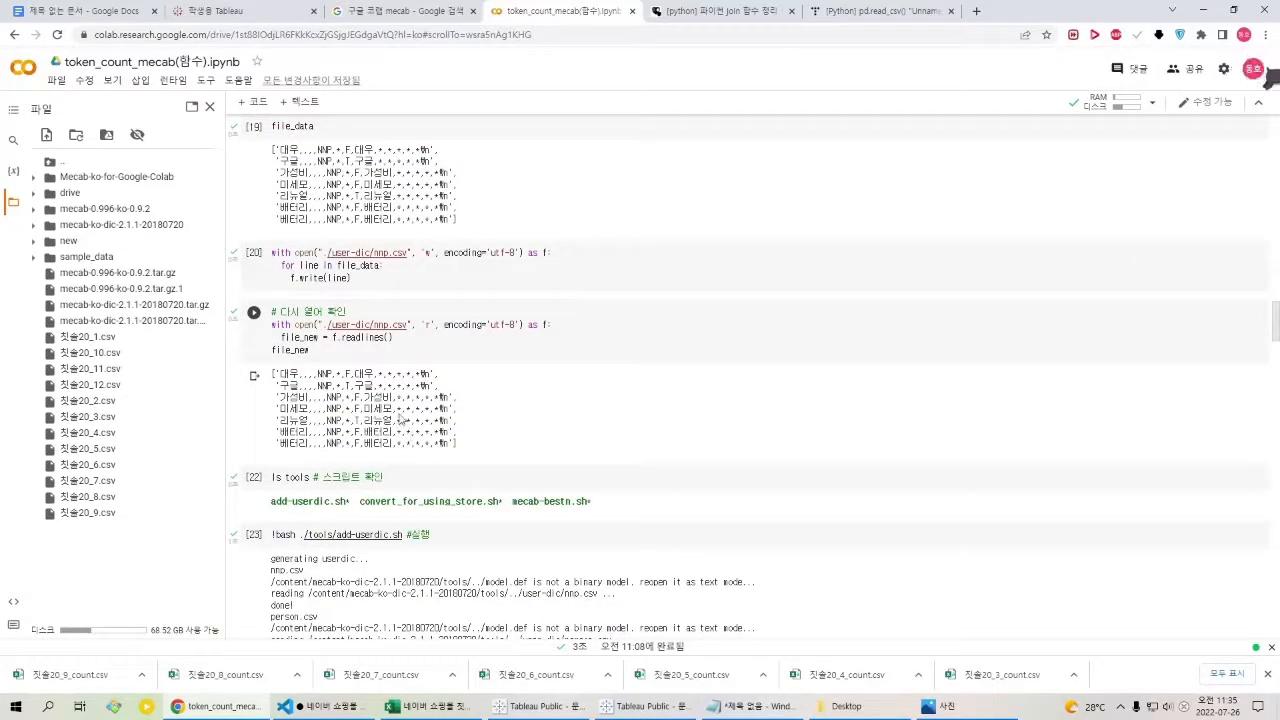
left_click(402, 406)
scroll(402, 406, "down", 1)
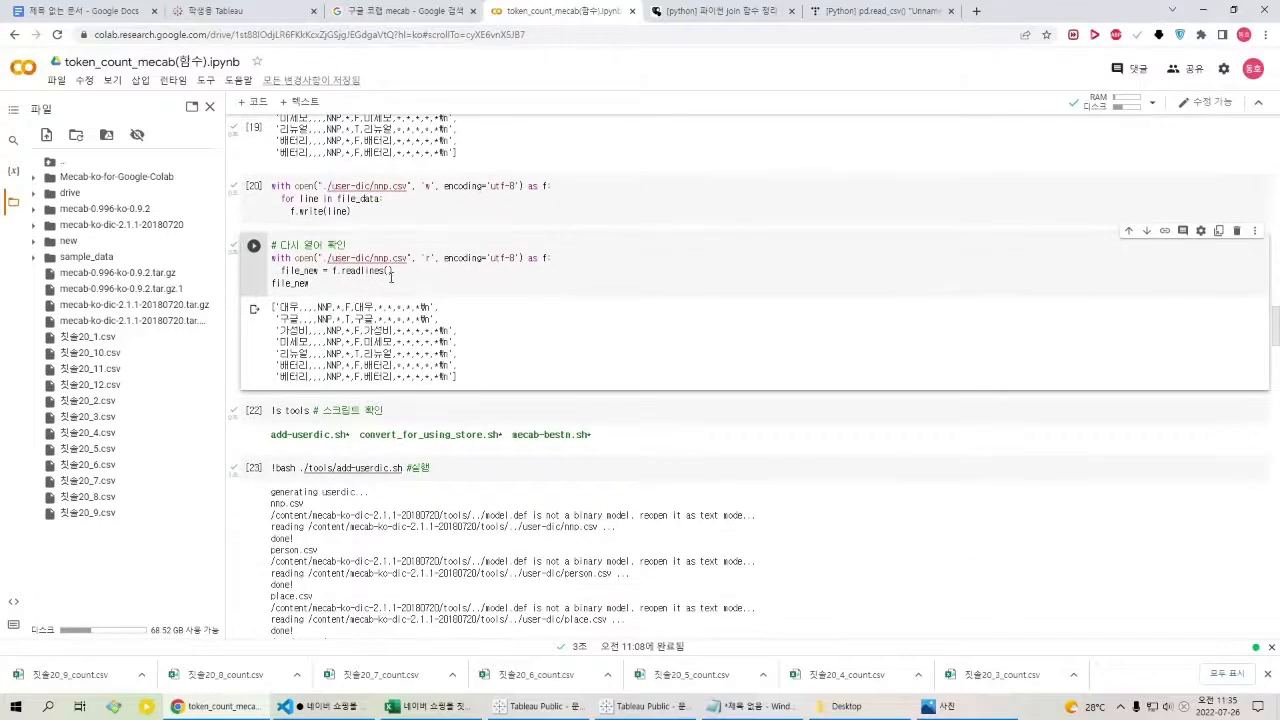
left_click(391, 271)
scroll(400, 250, "up", 1)
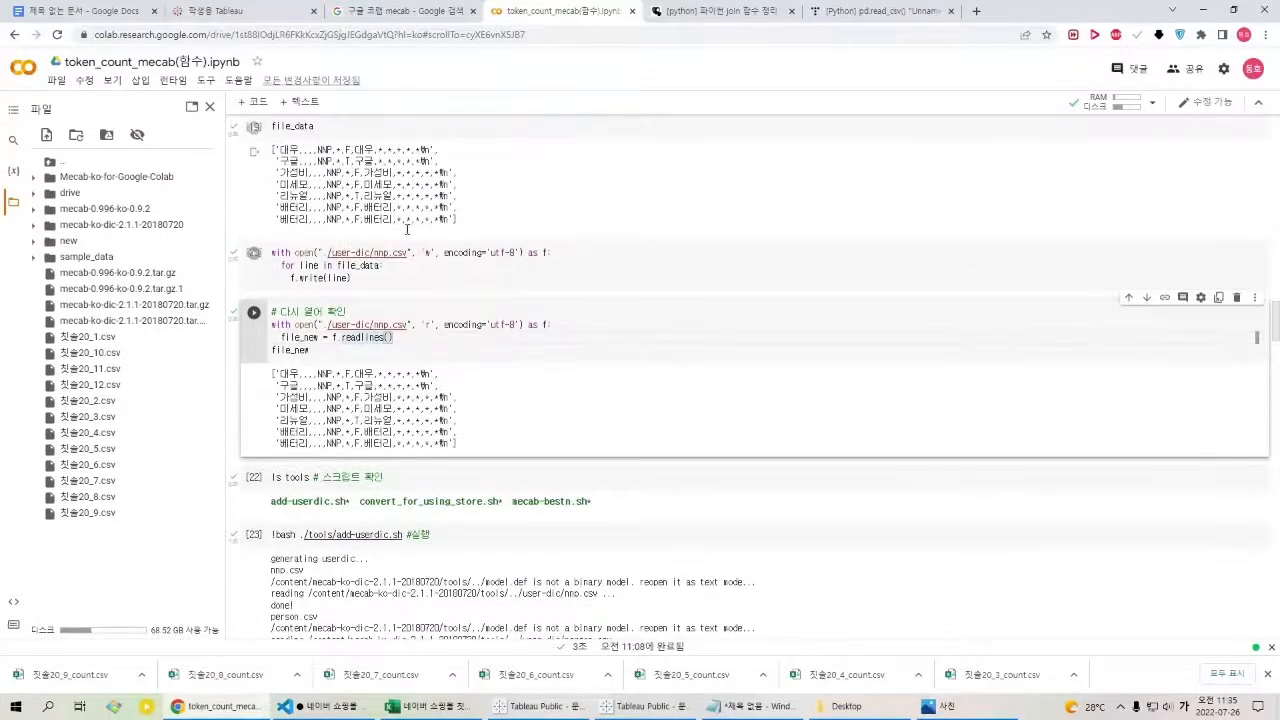
scroll(407, 233, "down", 1)
scroll(407, 233, "down", 1)
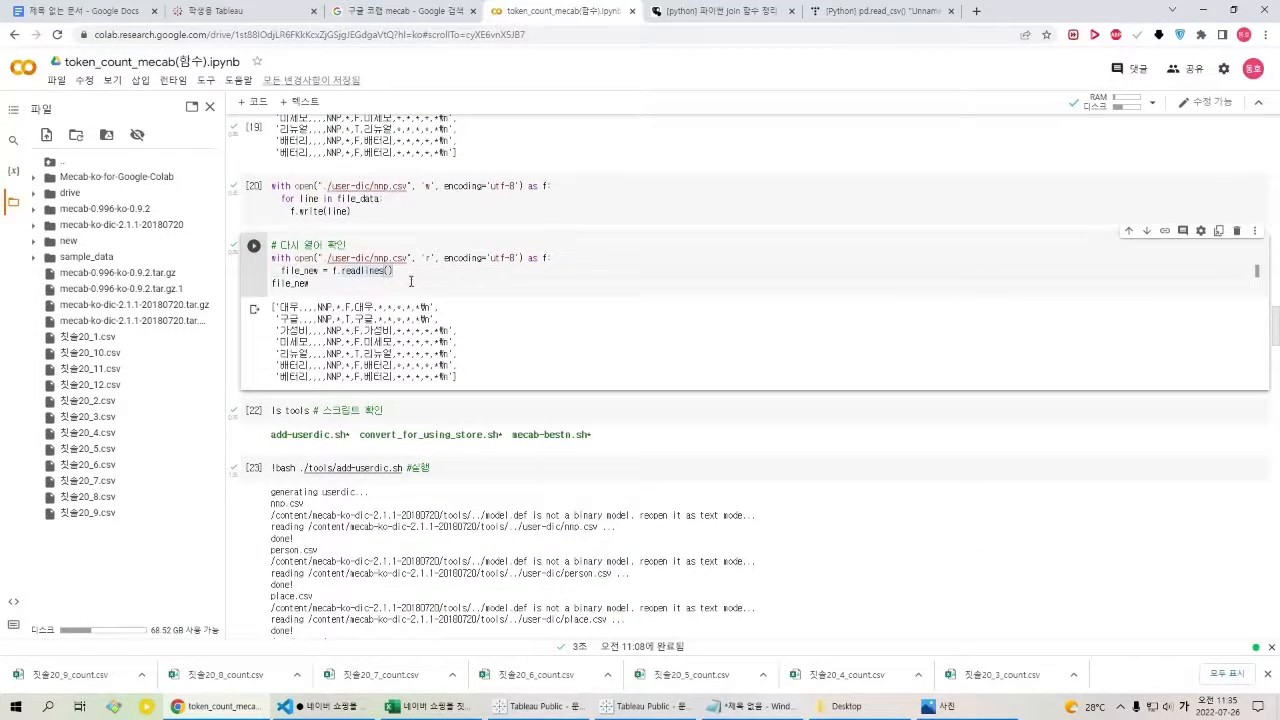
scroll(410, 282, "up", 3)
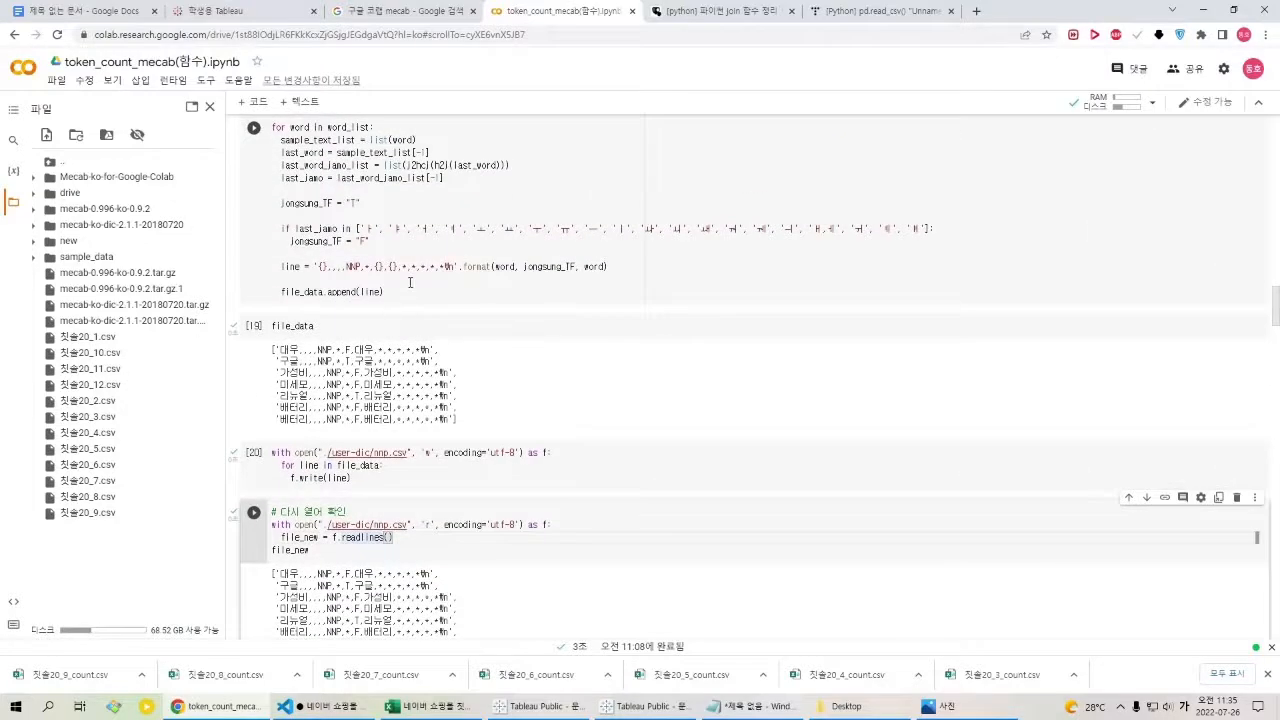
Check the 배터리 and 베터리 spellings at the end of word_list in the jamo cell.
left_click(358, 228)
scroll(390, 310, "up", 2)
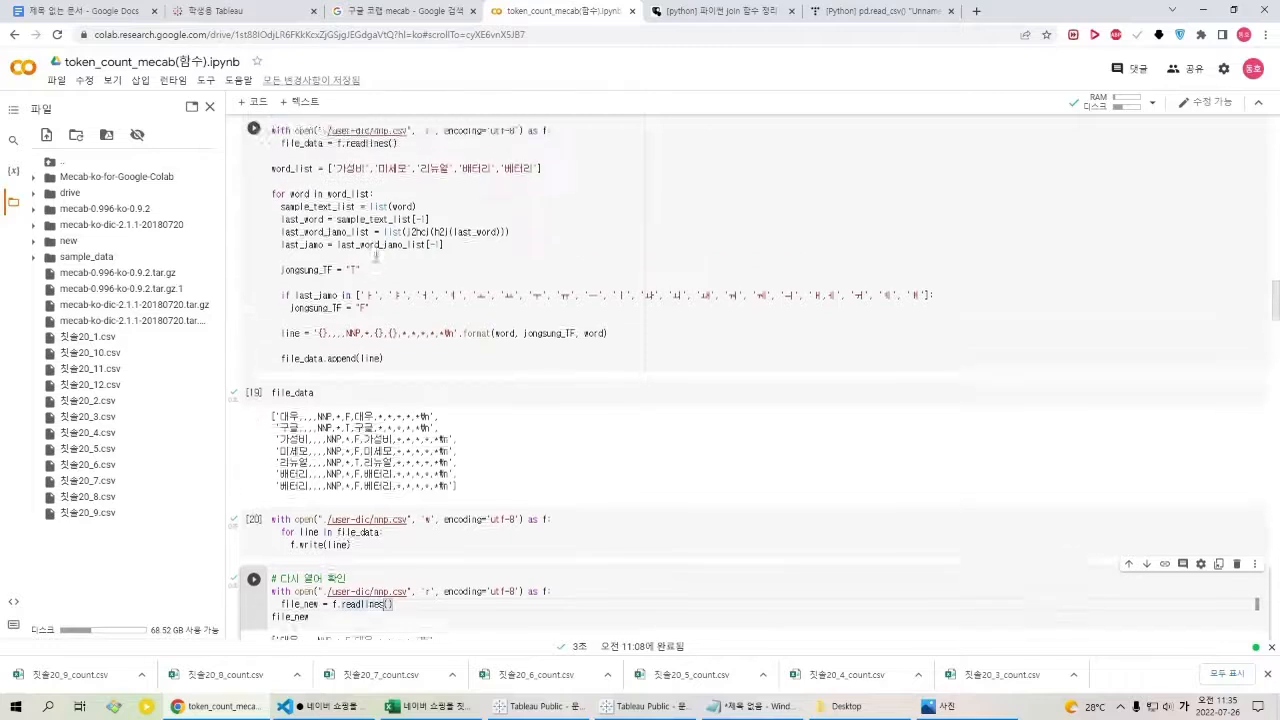
left_click(423, 250)
left_click(426, 240)
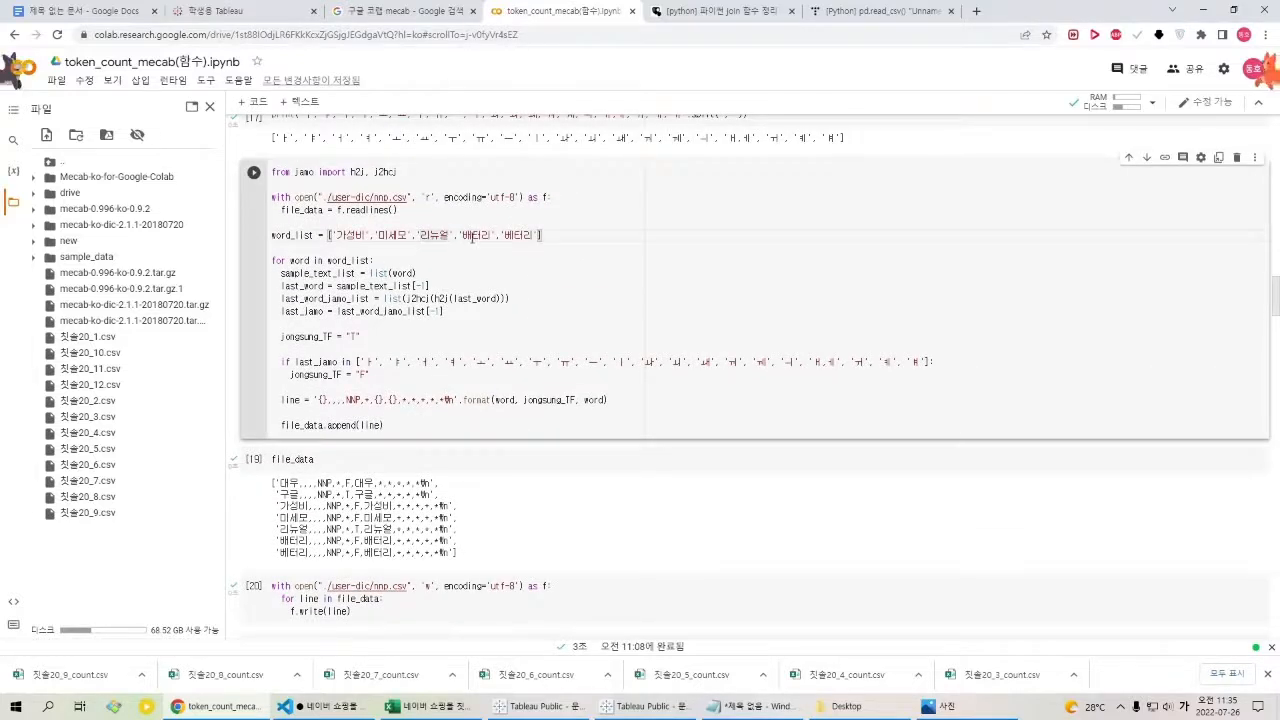
double_click(517, 236)
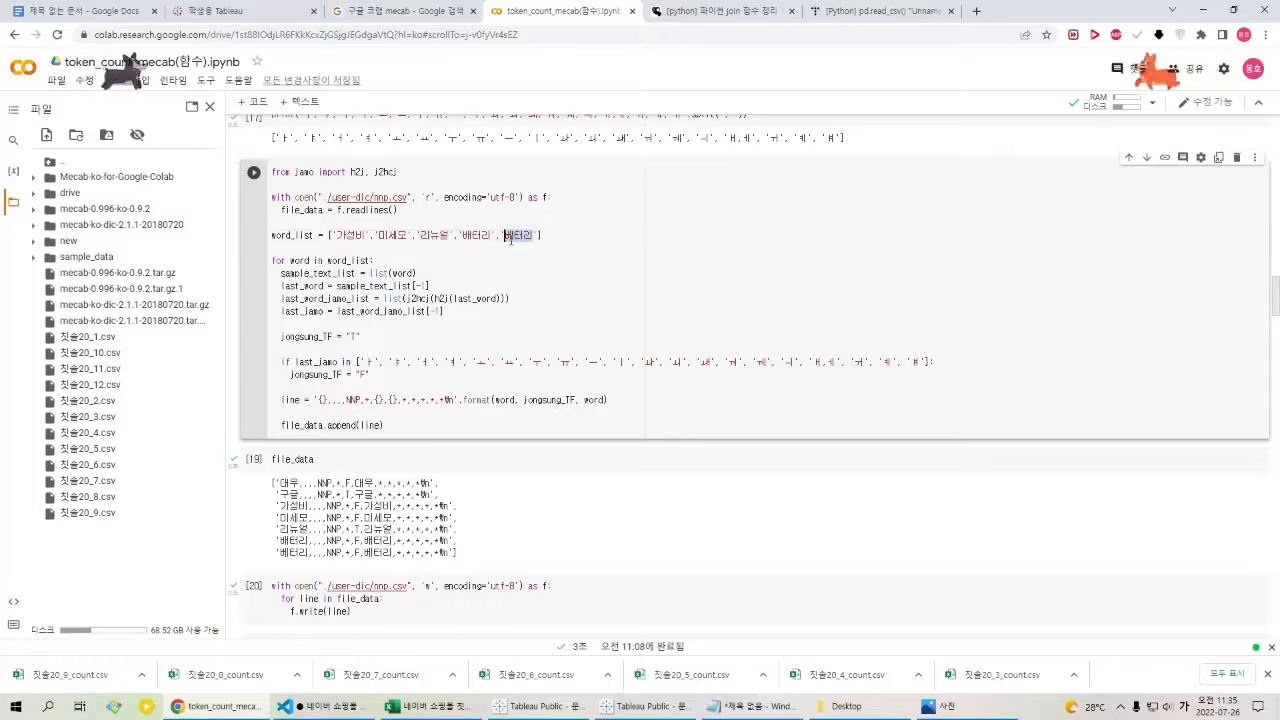
Review the cells from the nnp.csv readback down to file_import and stop_words under the Start! heading.
scroll(513, 237, "down", 5)
scroll(388, 270, "down", 1)
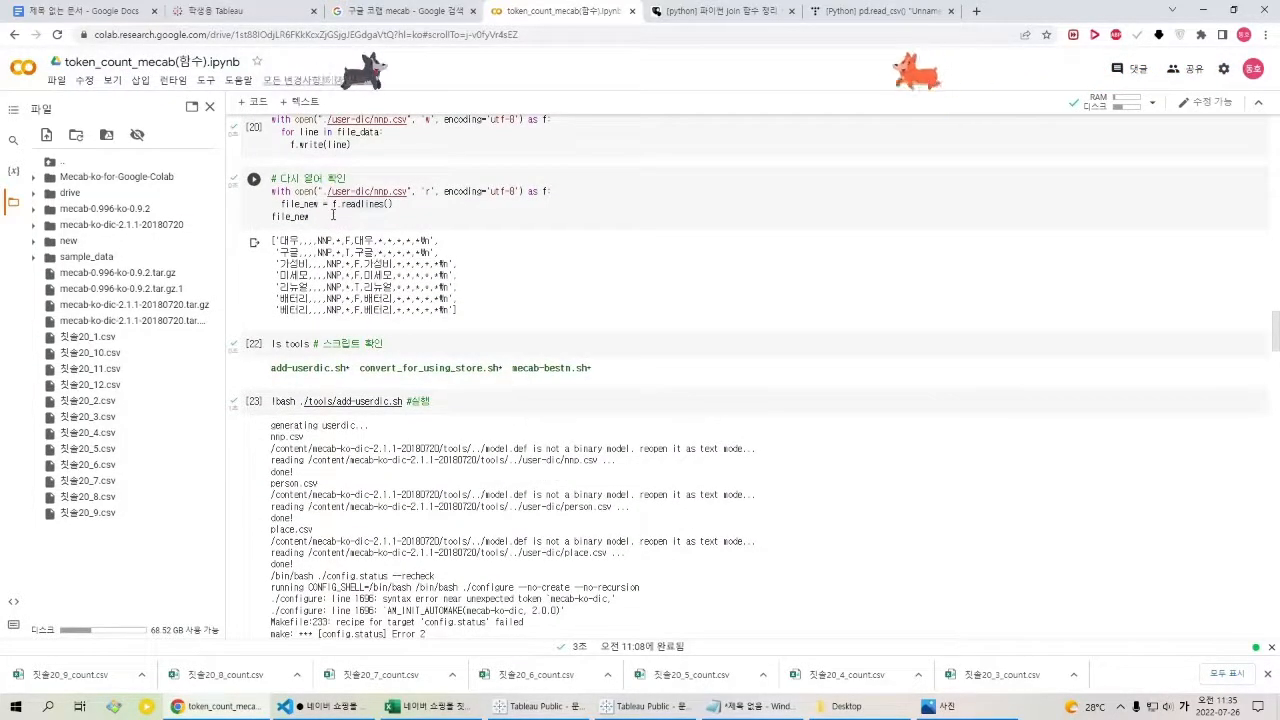
scroll(390, 281, "down", 2)
scroll(390, 281, "down", 5)
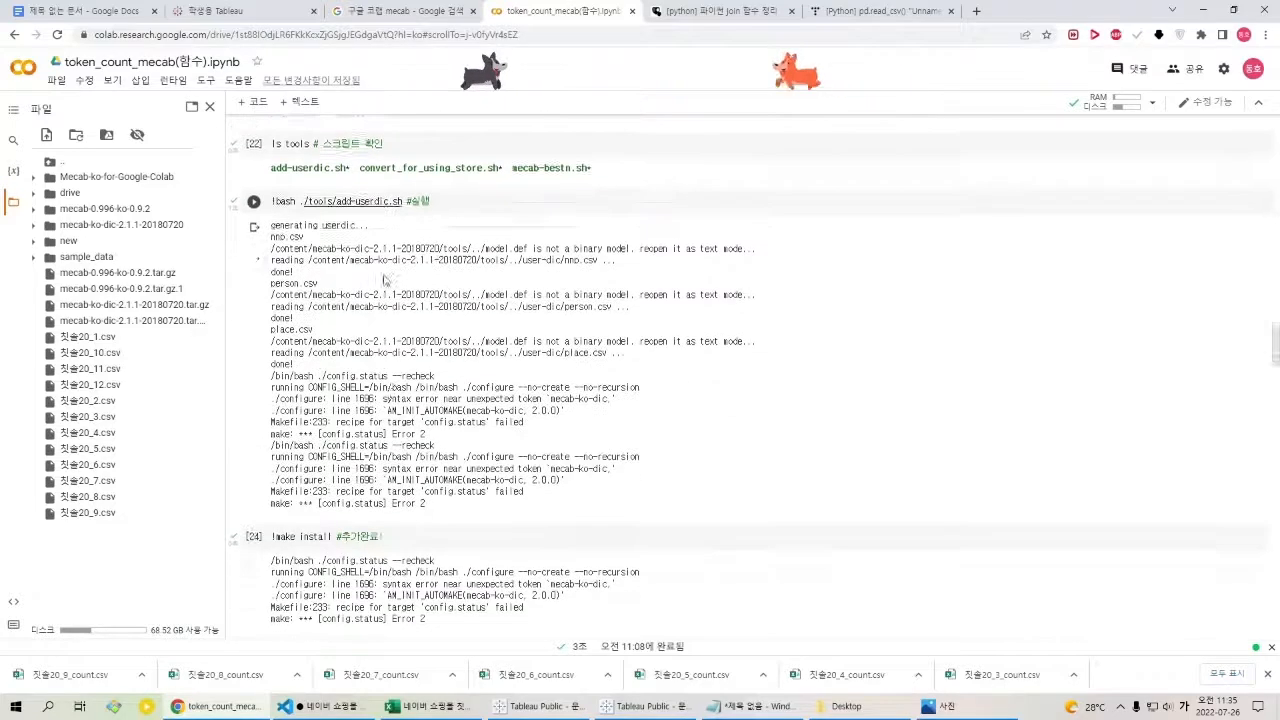
scroll(383, 280, "down", 5)
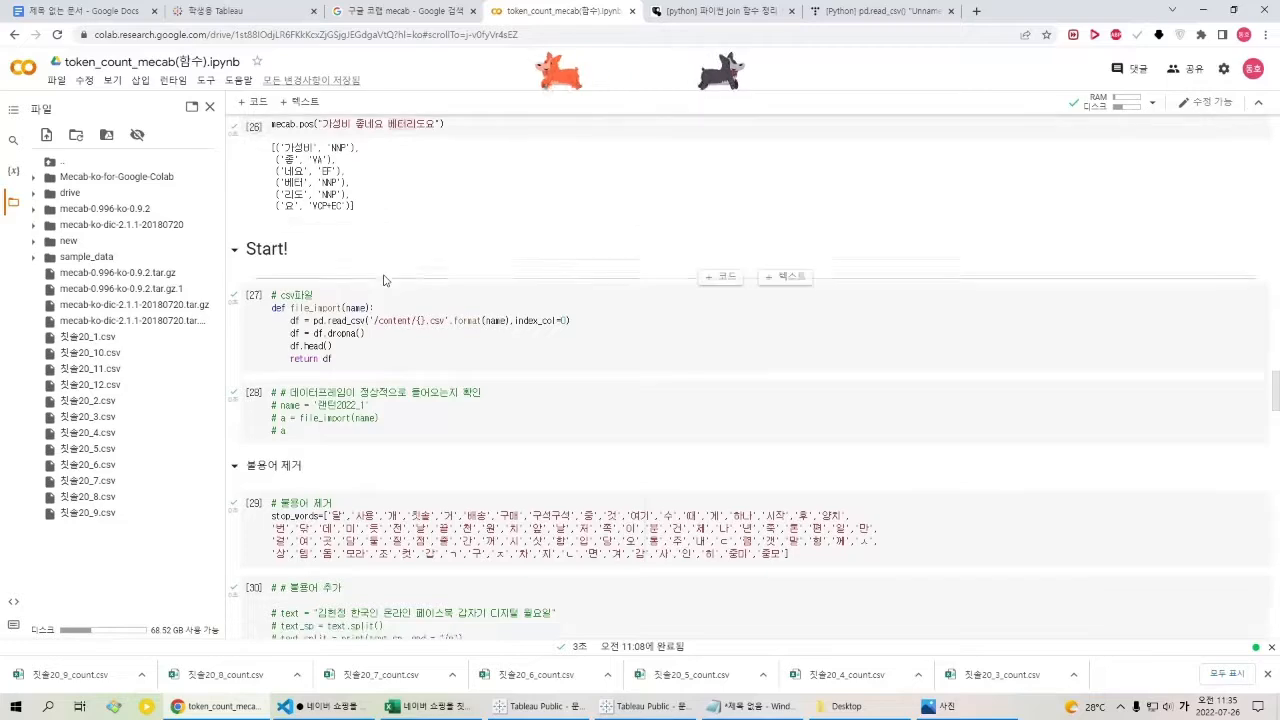
scroll(390, 295, "down", 1)
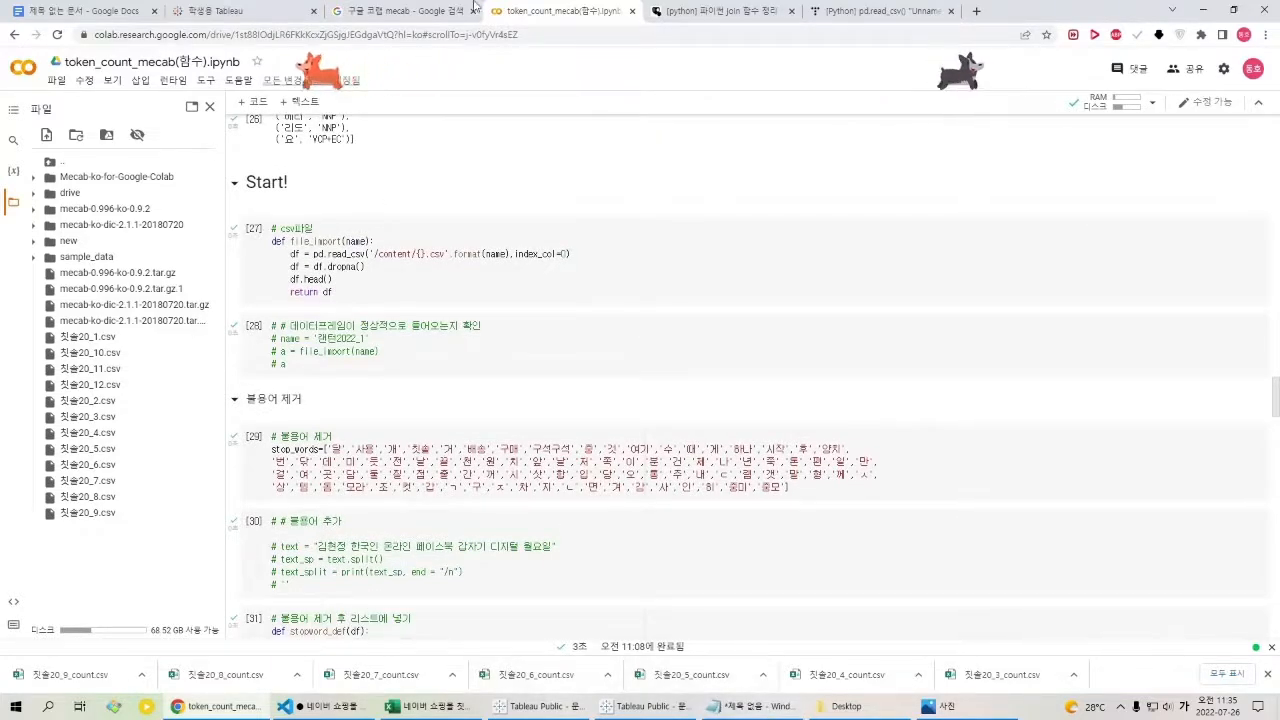
Switch to the Google Docs outline and read the item on splitting preprocessed data by year and month for frequency counts.
left_click(240, 11)
left_click(90, 11)
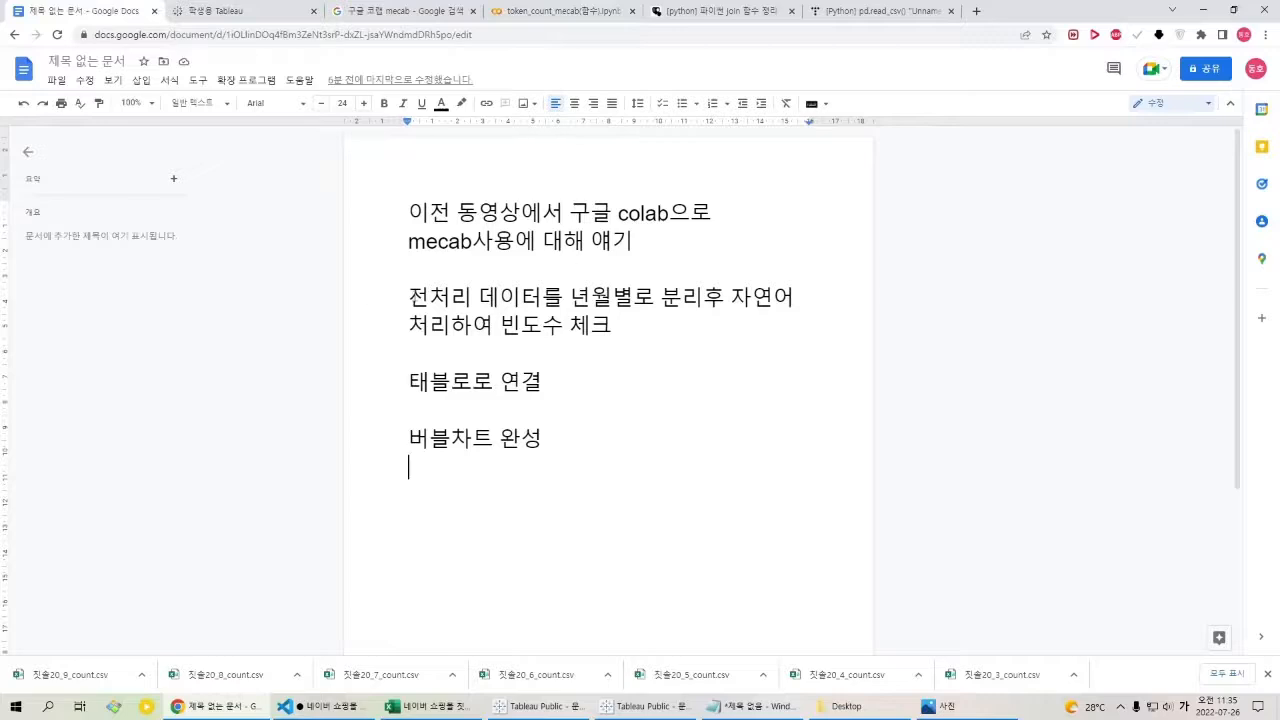
left_click_drag(432, 298, 452, 282)
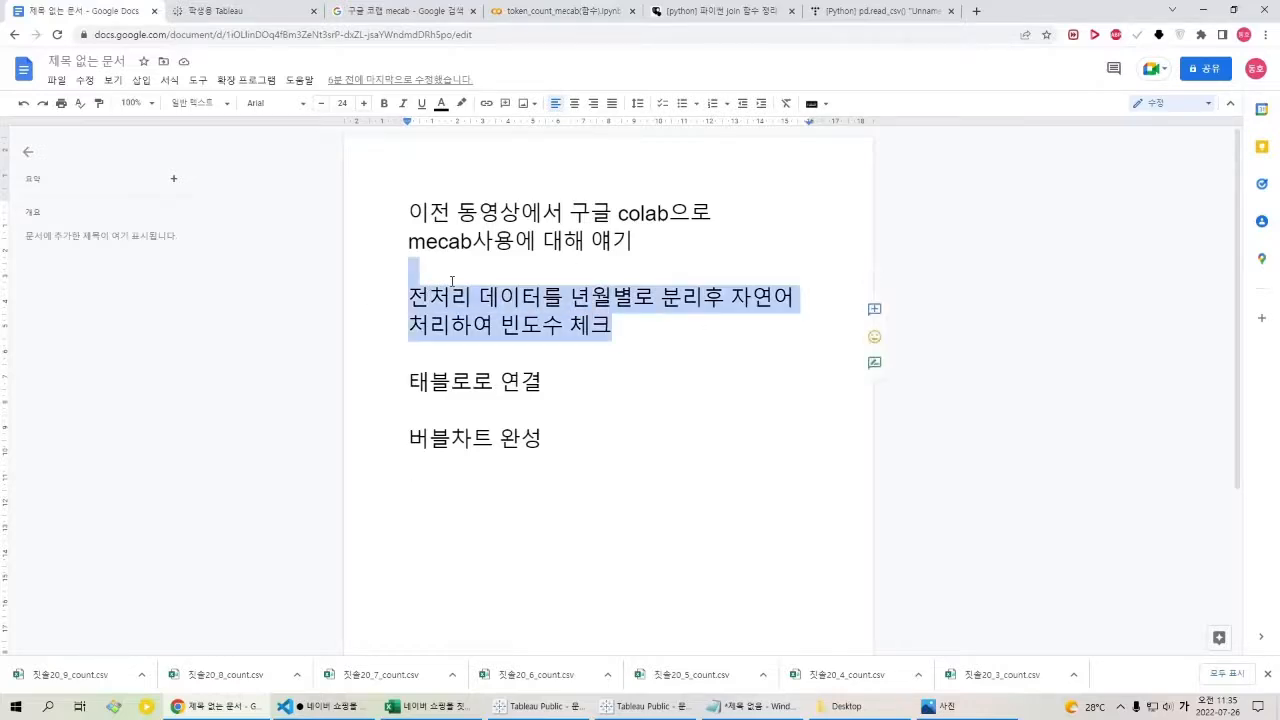
left_click(646, 241)
left_click(418, 303)
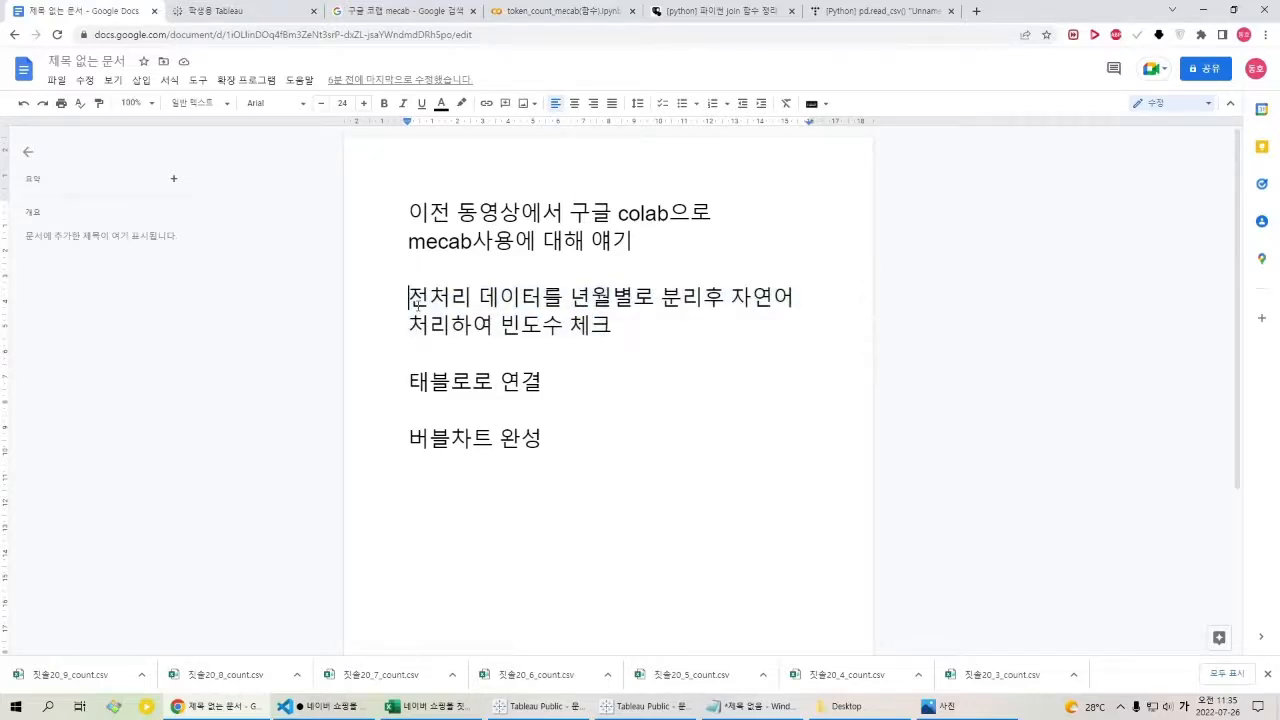
left_click_drag(418, 303, 660, 329)
left_click(660, 329)
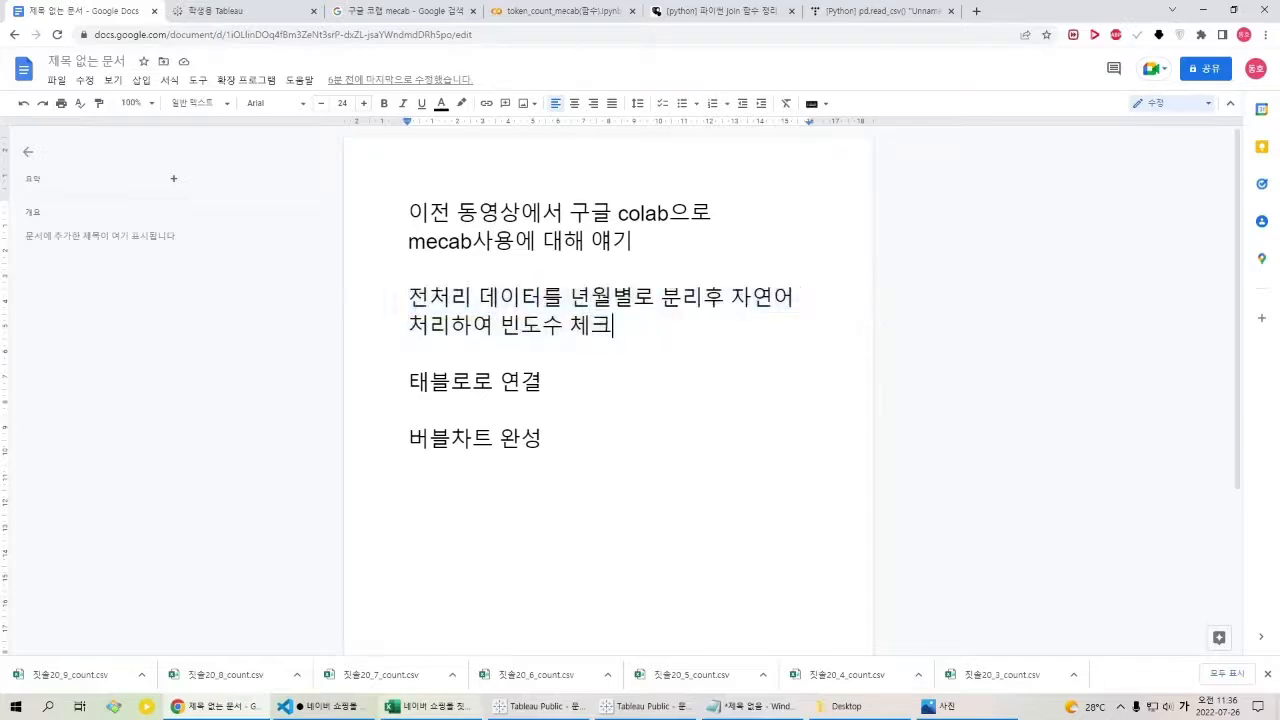
Switch to Visual Studio Code and inspect the preprocessed toothbrush CSV path in the read_csv line.
left_click(352, 708)
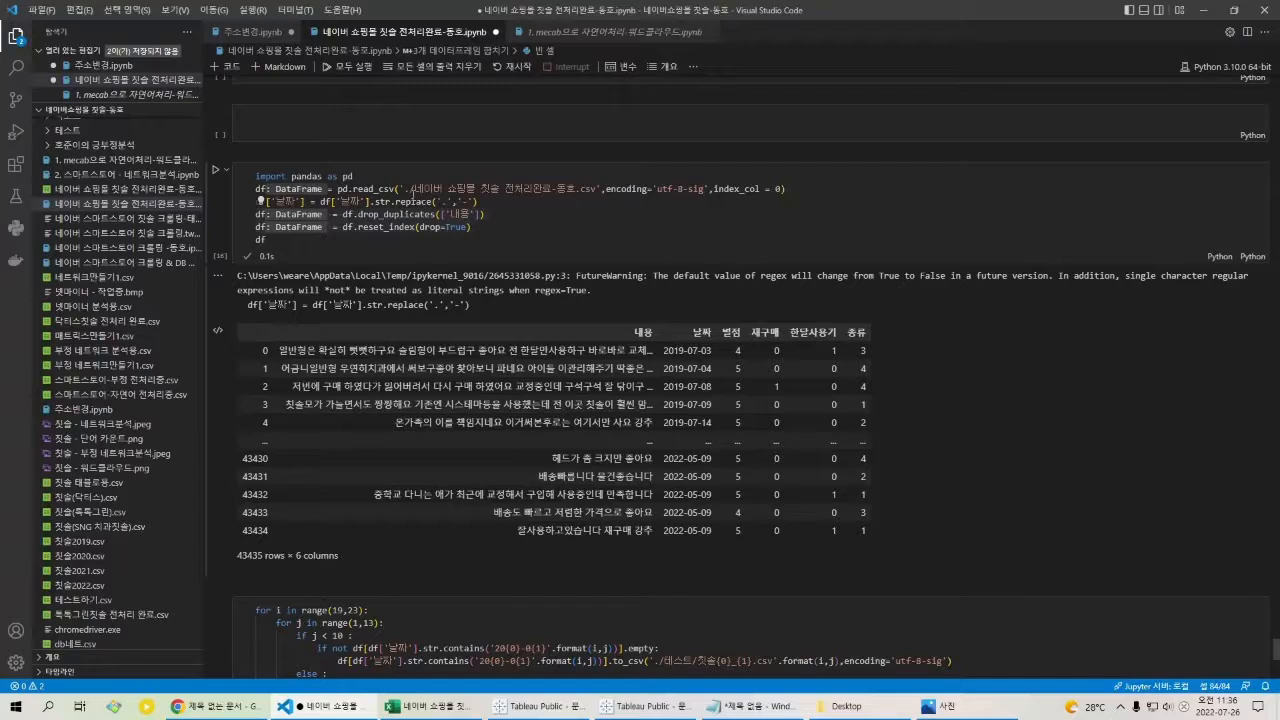
left_click(408, 188)
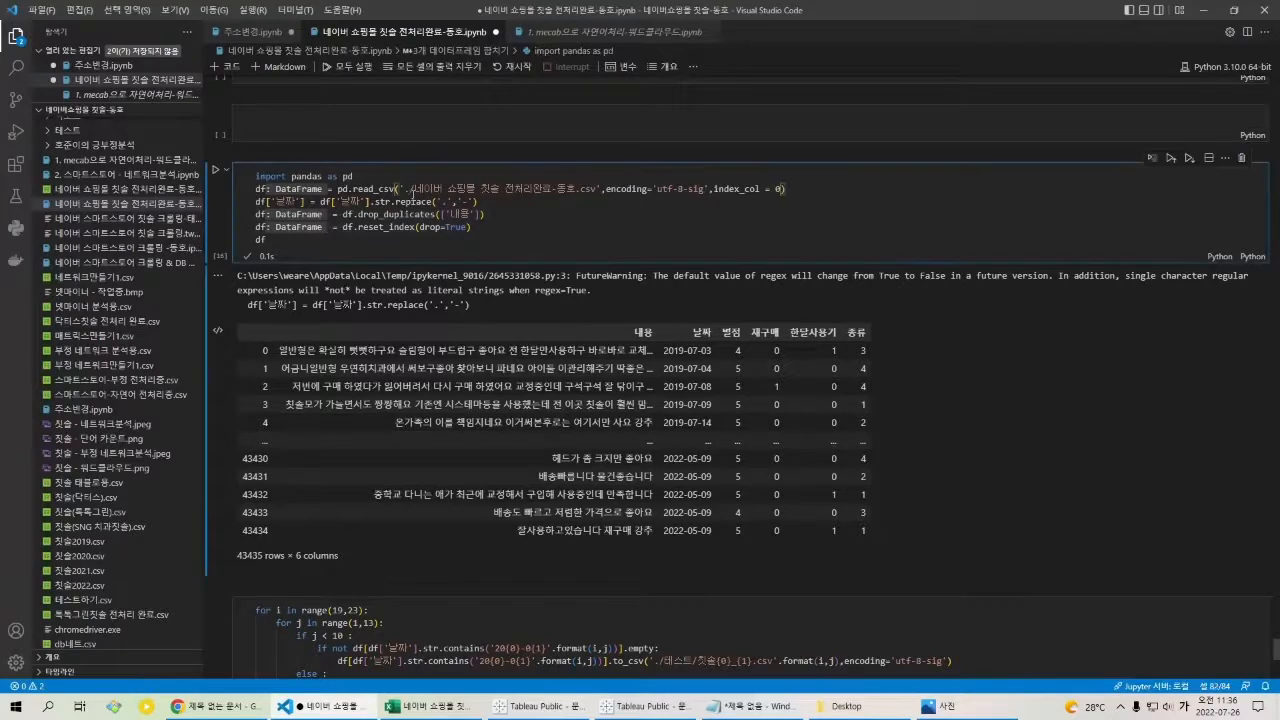
left_click_drag(409, 188, 513, 193)
left_click(567, 194)
left_click(511, 194)
Comment out the 날짜 str.replace, drop_duplicates and reset_index lines of the pandas cell and run it.
left_click(573, 205)
key("shift+Down")
key("shift+Down")
key("ctrl+slash")
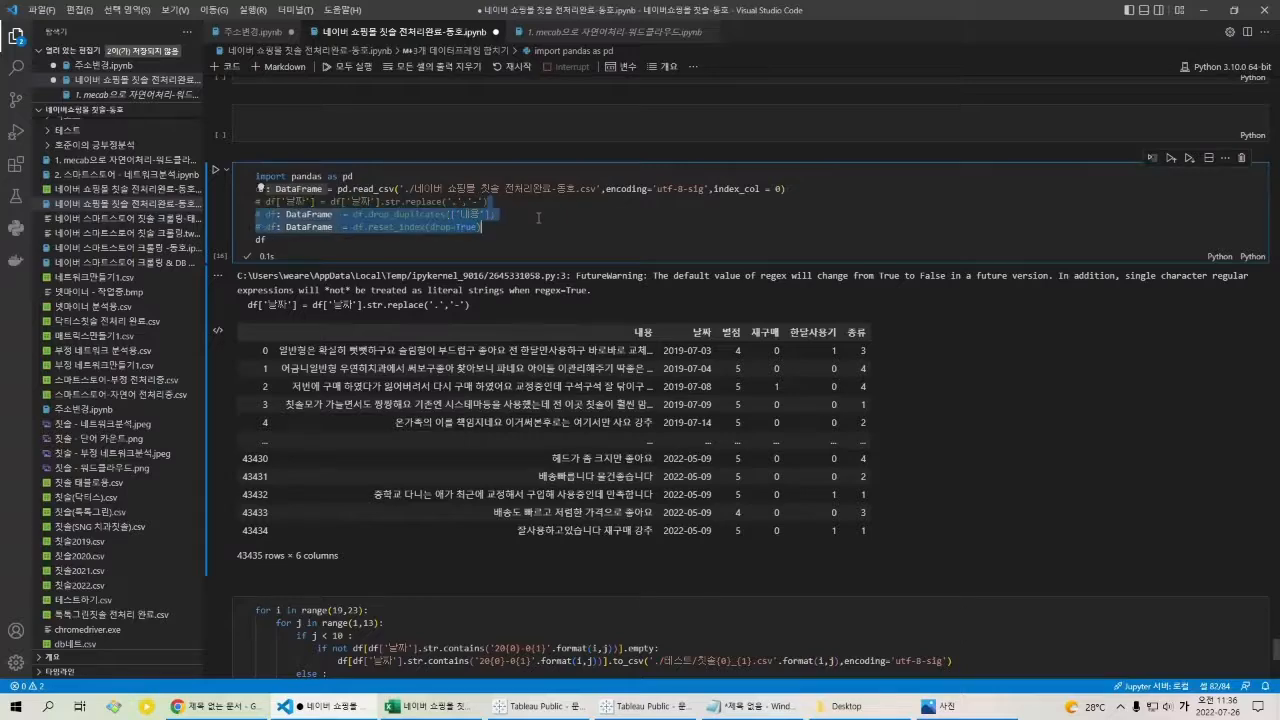
key("shift+Return")
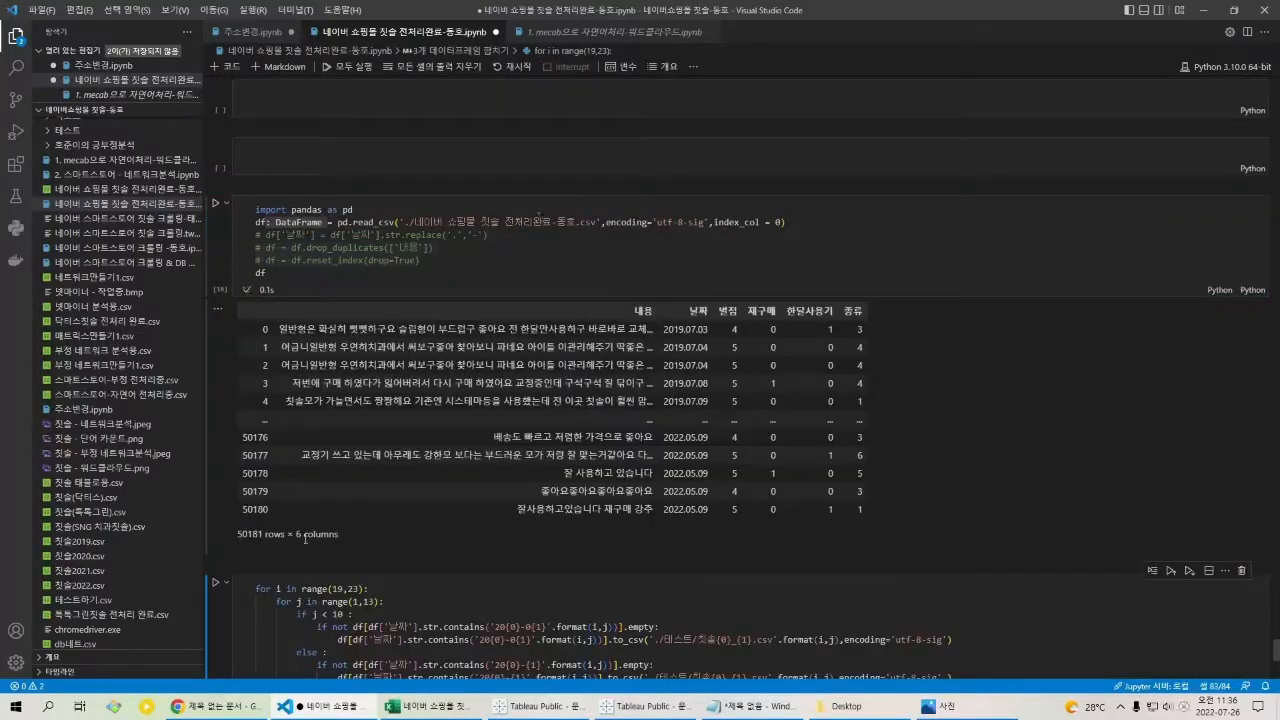
Uncomment the line that replaces '.' with '-' in the 날짜 column.
left_click(513, 262)
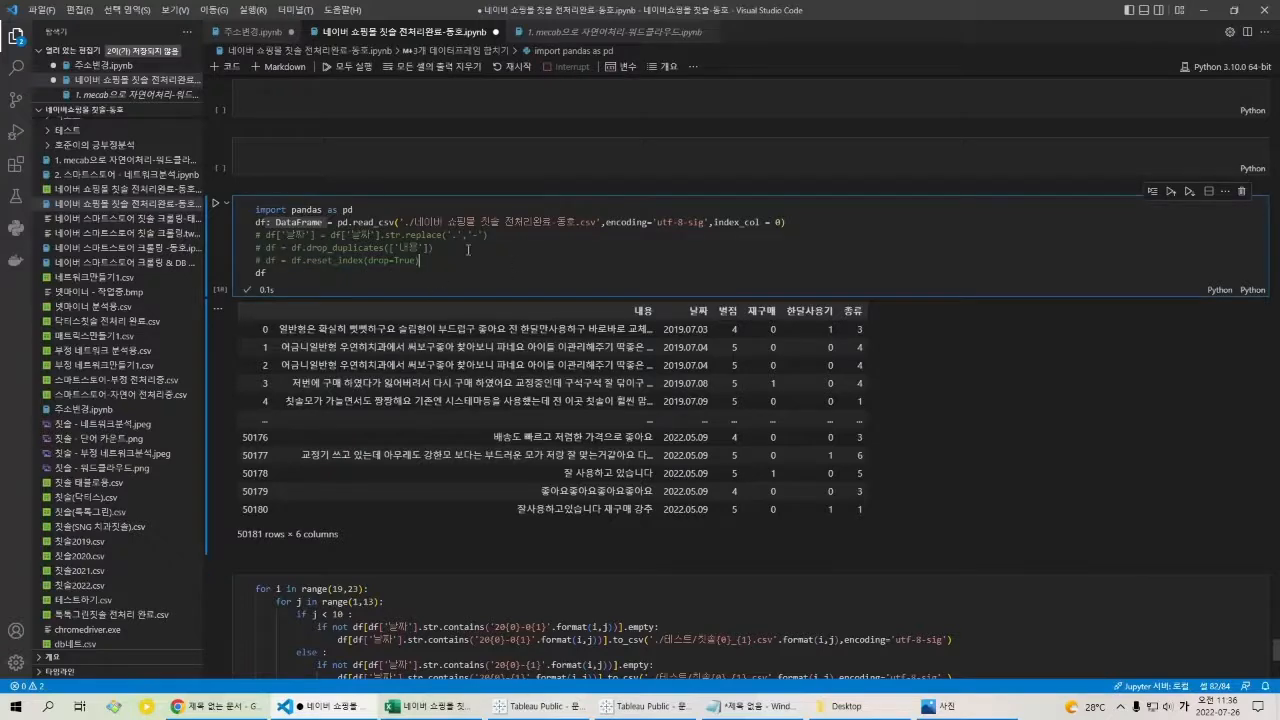
key("Up")
key("Up")
key("ctrl+slash")
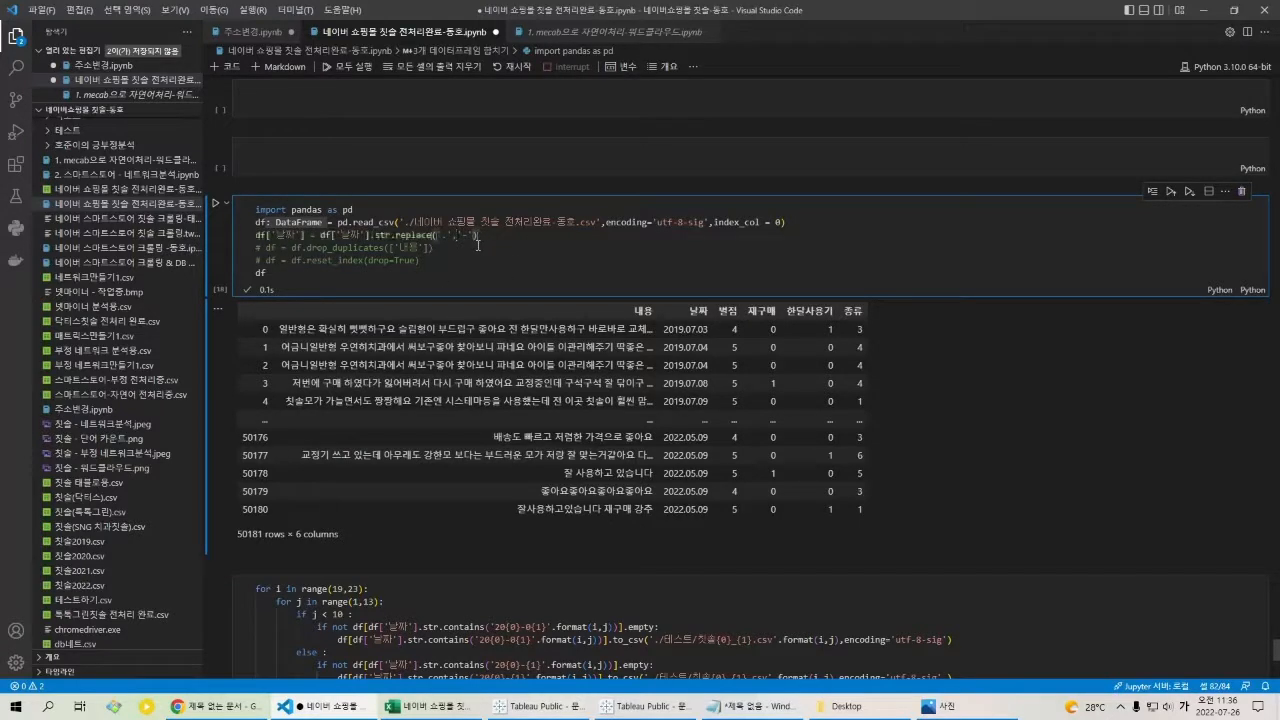
key("Right")
key("Right")
key("Right")
key("Right")
scroll(549, 248, "down", 1)
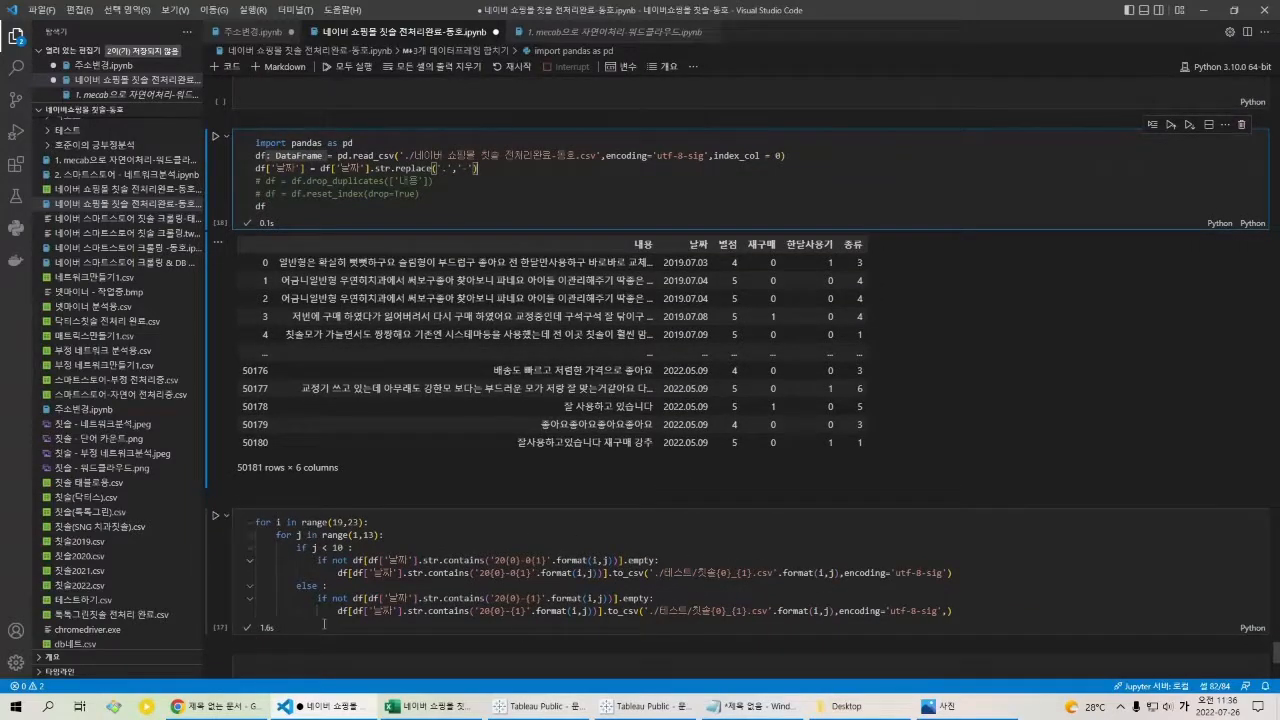
scroll(502, 308, "up", 2)
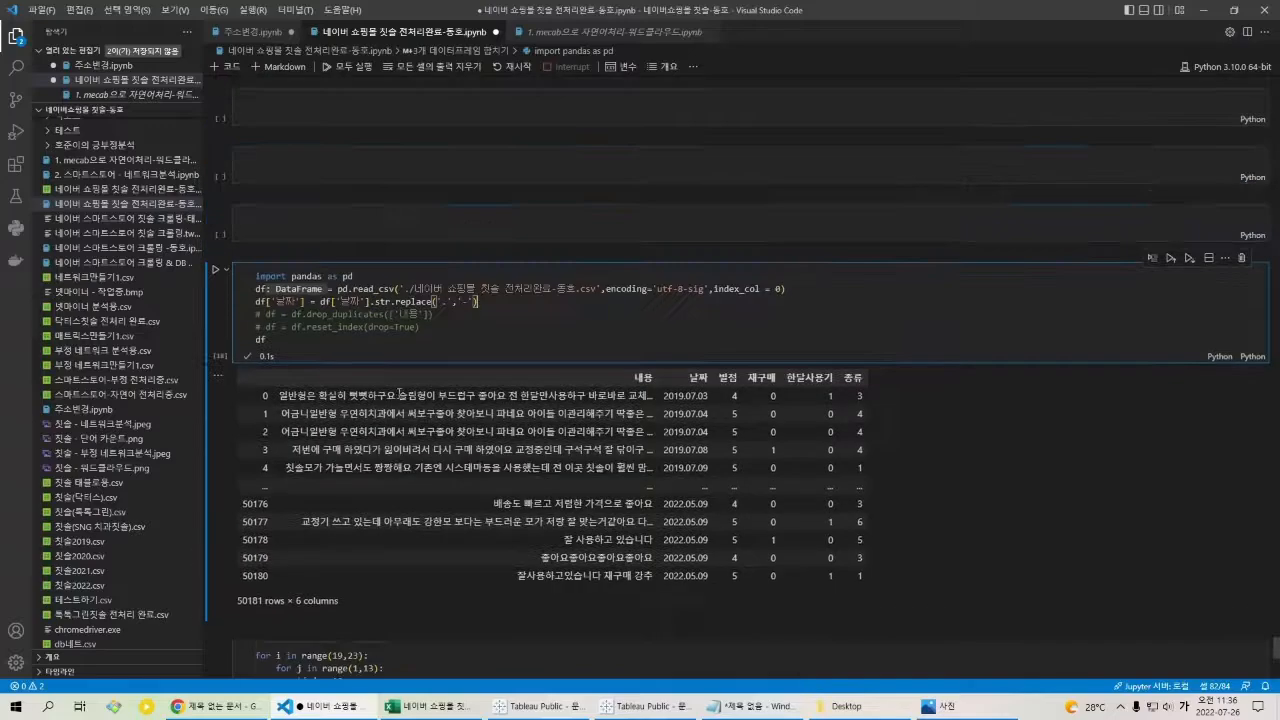
Uncomment the drop_duplicates(['내용']) and reset_index(drop=True) lines in the pandas cell.
left_click(504, 308)
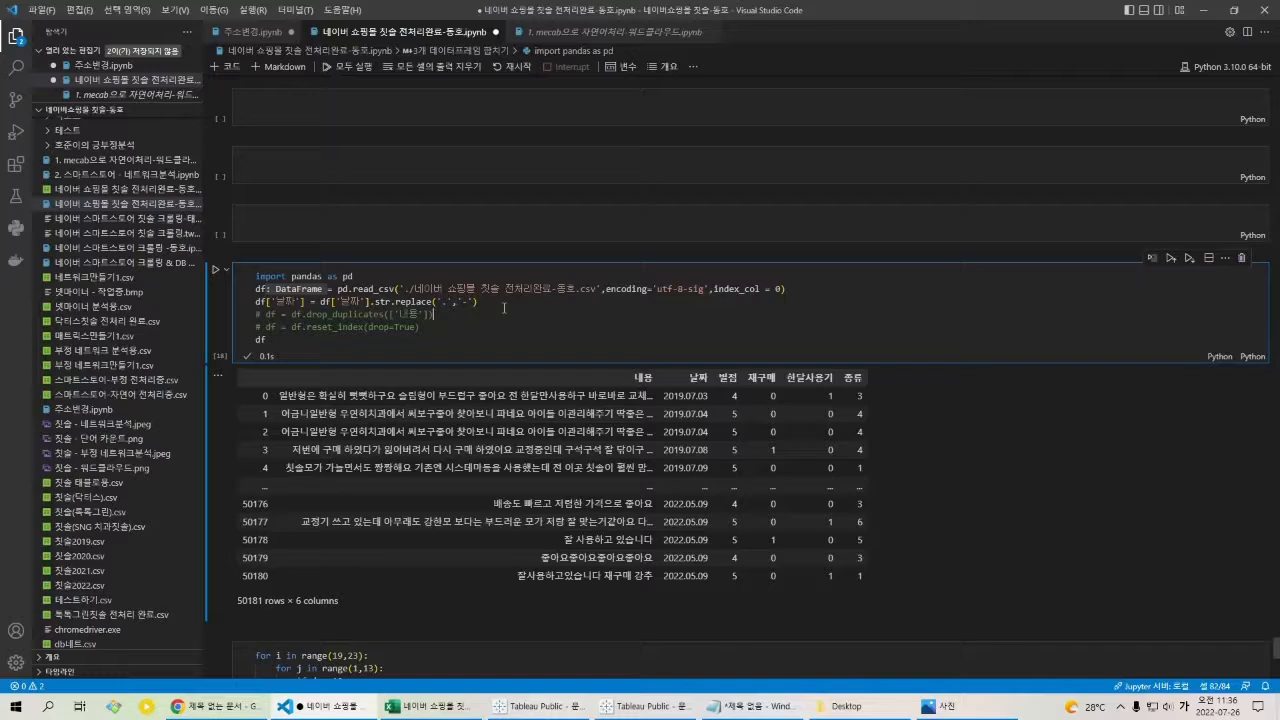
left_click_drag(489, 324, 258, 317)
left_click(443, 325)
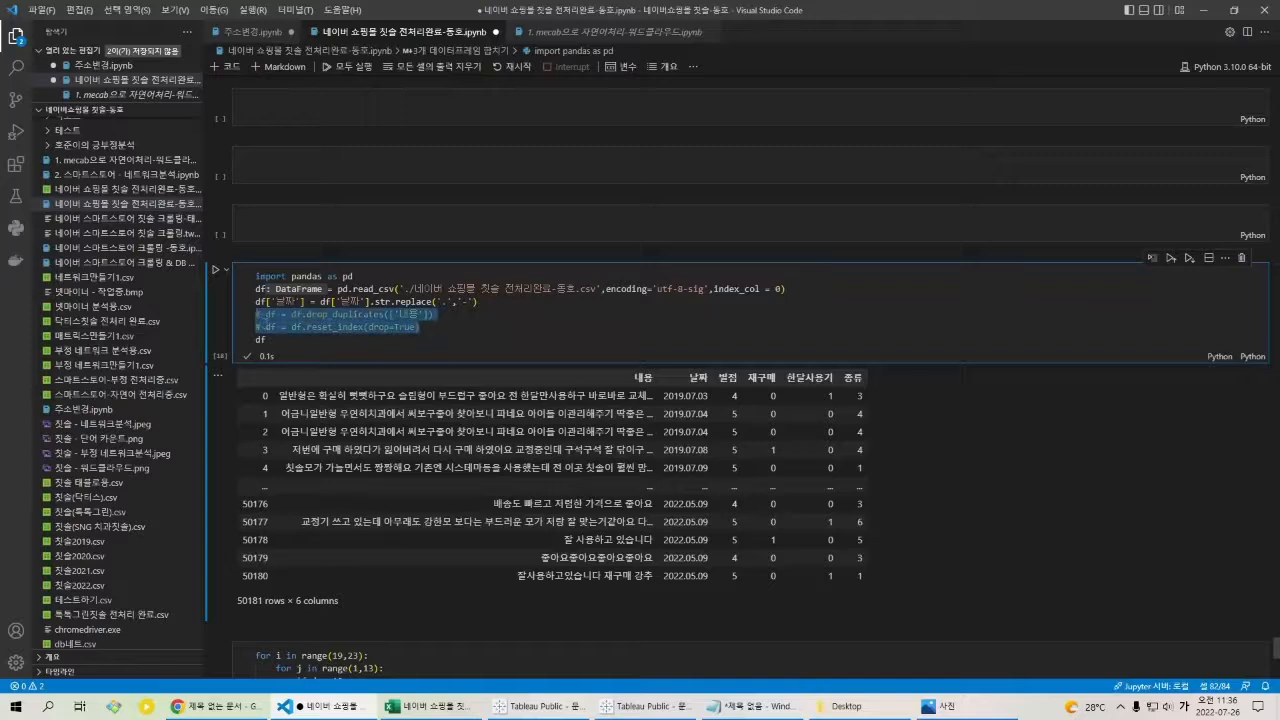
left_click(382, 331)
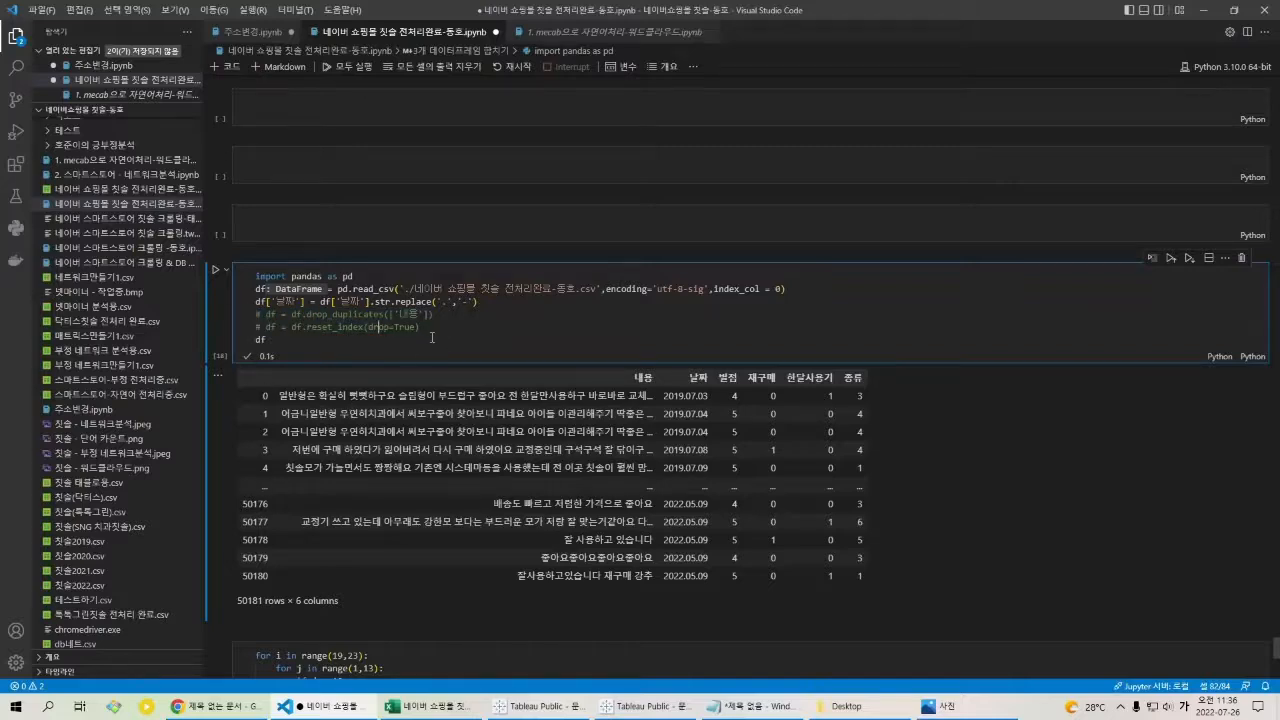
left_click_drag(450, 334, 281, 315)
key("ctrl+slash")
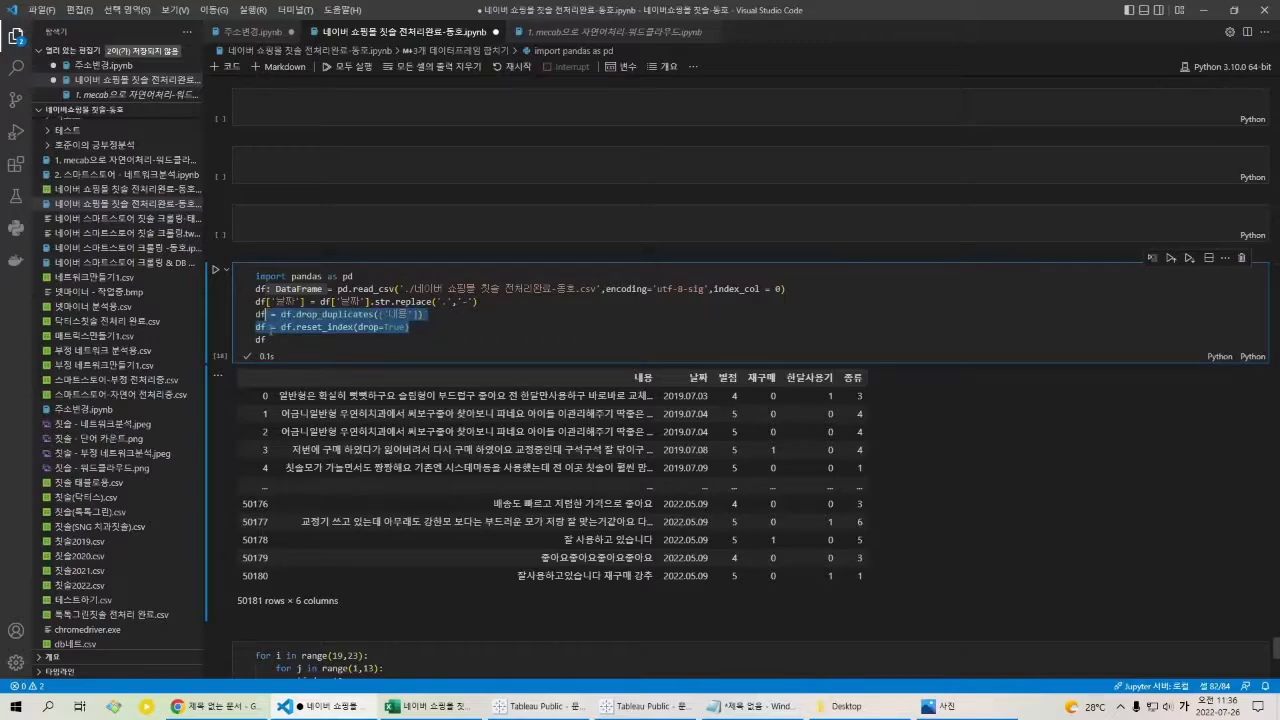
Run the pandas cell with the date replacement and duplicate removal active, and check the resulting row count.
key("shift+Return")
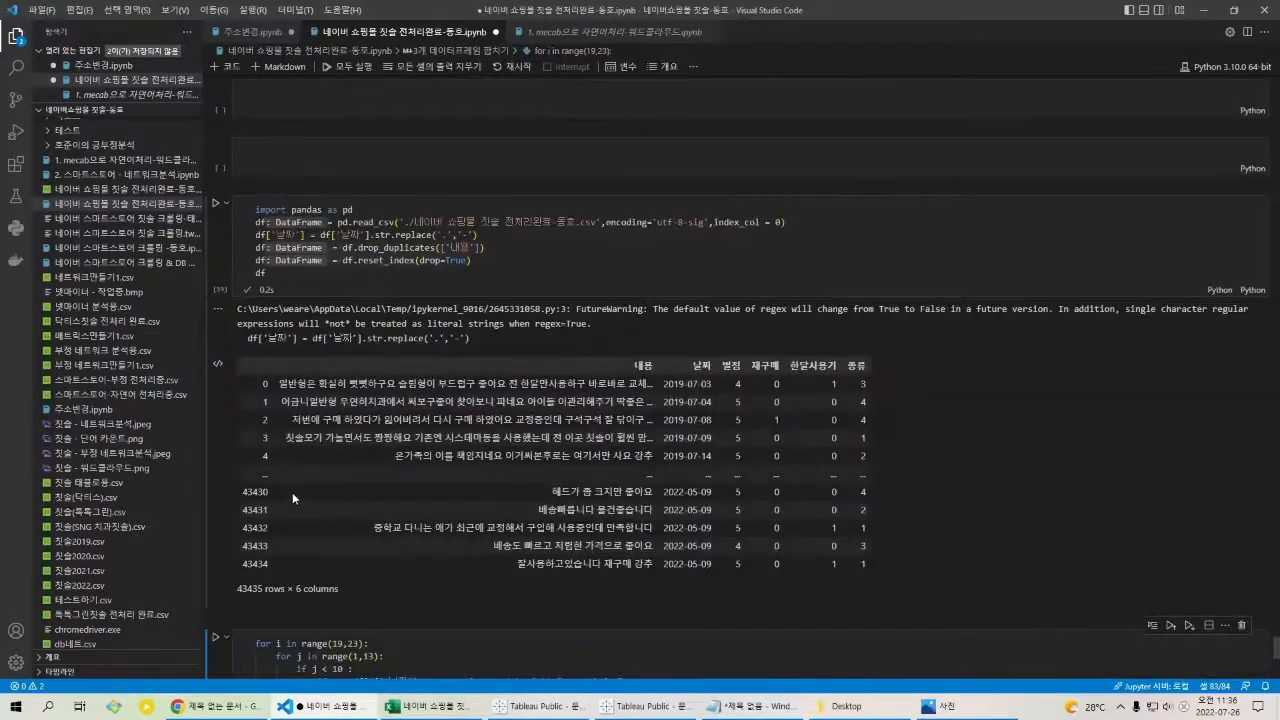
left_click(237, 594)
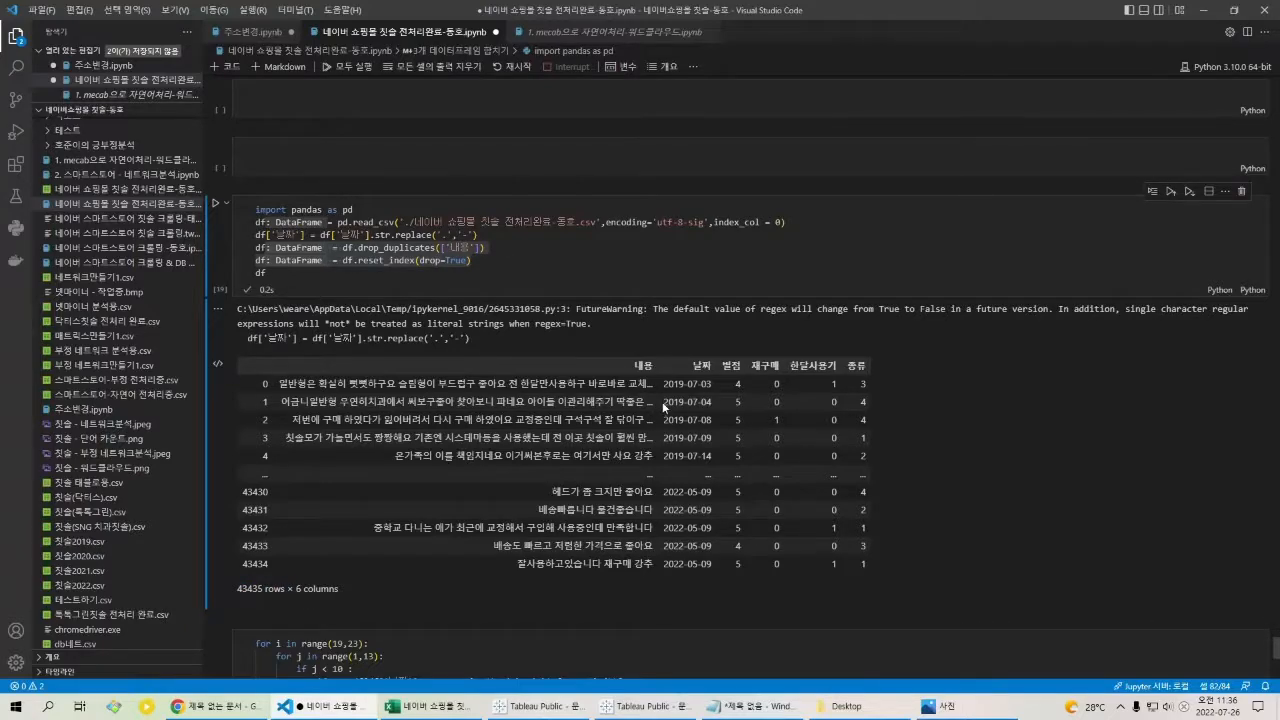
Compare the year and month parts of the 날짜 column with the loop ranges range(19,23) and range(1,13).
scroll(663, 407, "down", 4)
left_click(351, 456)
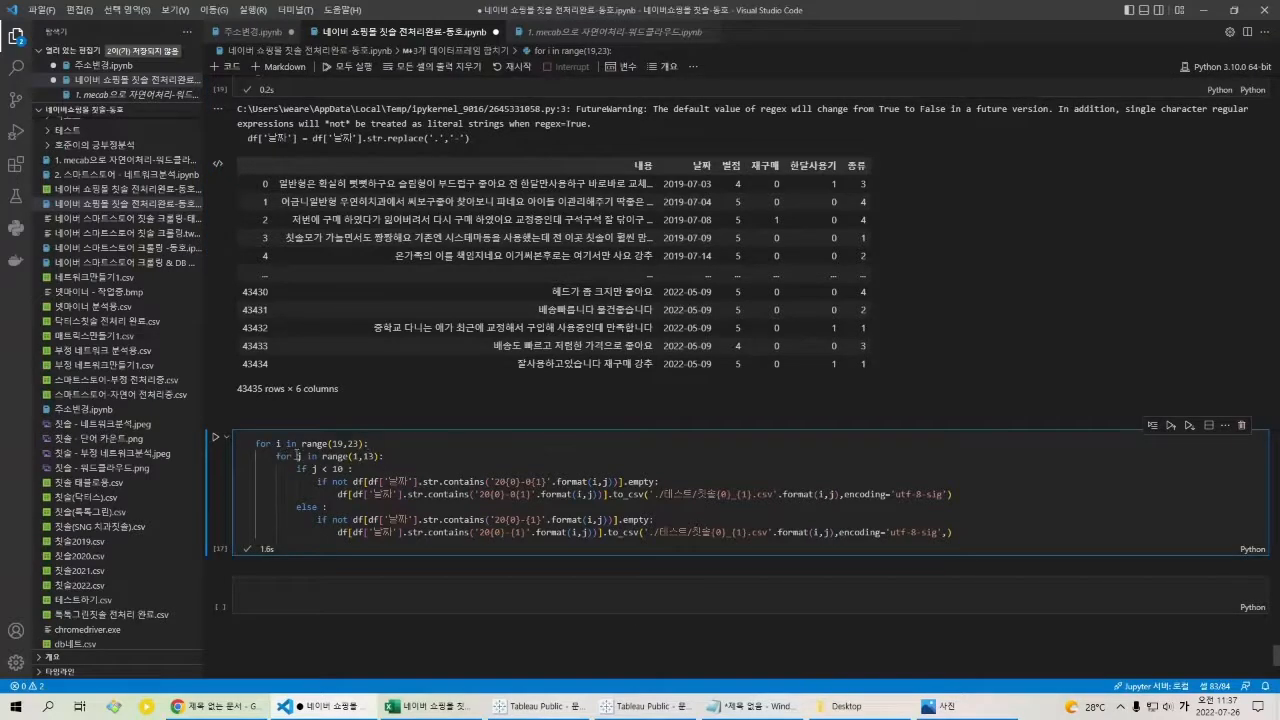
scroll(654, 300, "up", 2)
double_click(670, 251)
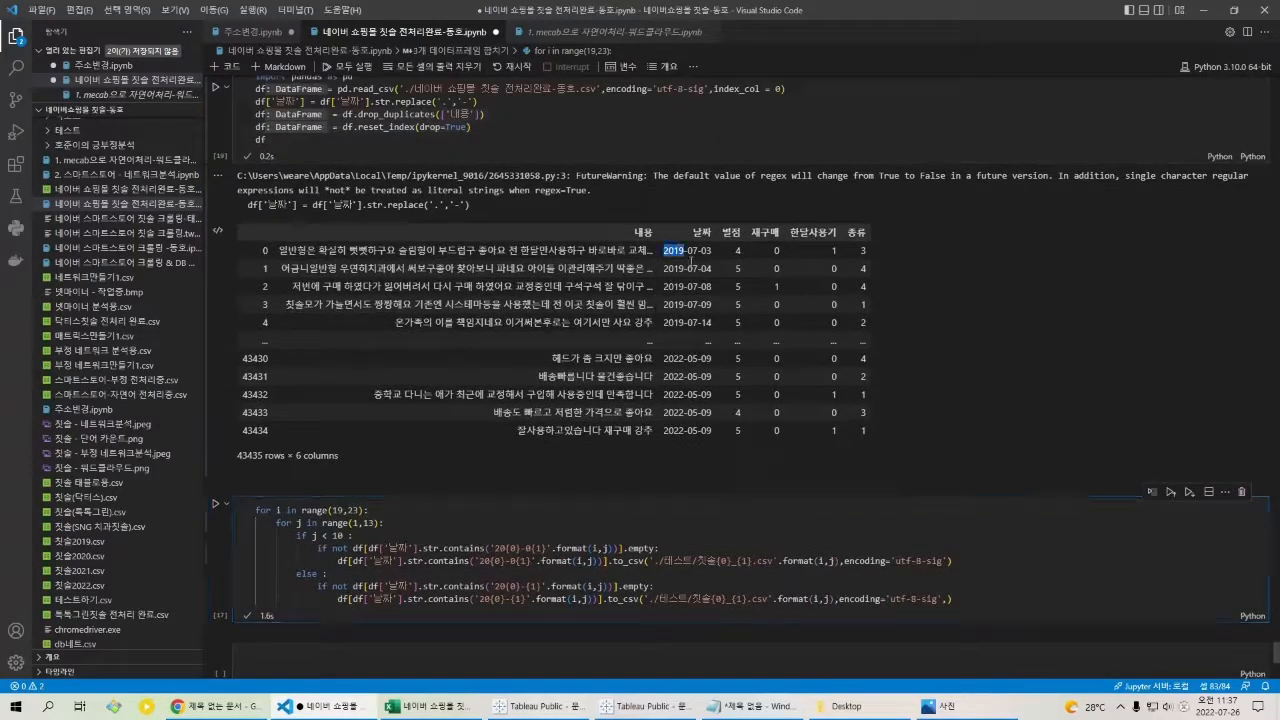
left_click_drag(691, 260, 702, 258)
mouse_move(686, 431)
left_mouse_down()
mouse_move(670, 432)
mouse_move(697, 434)
left_mouse_up()
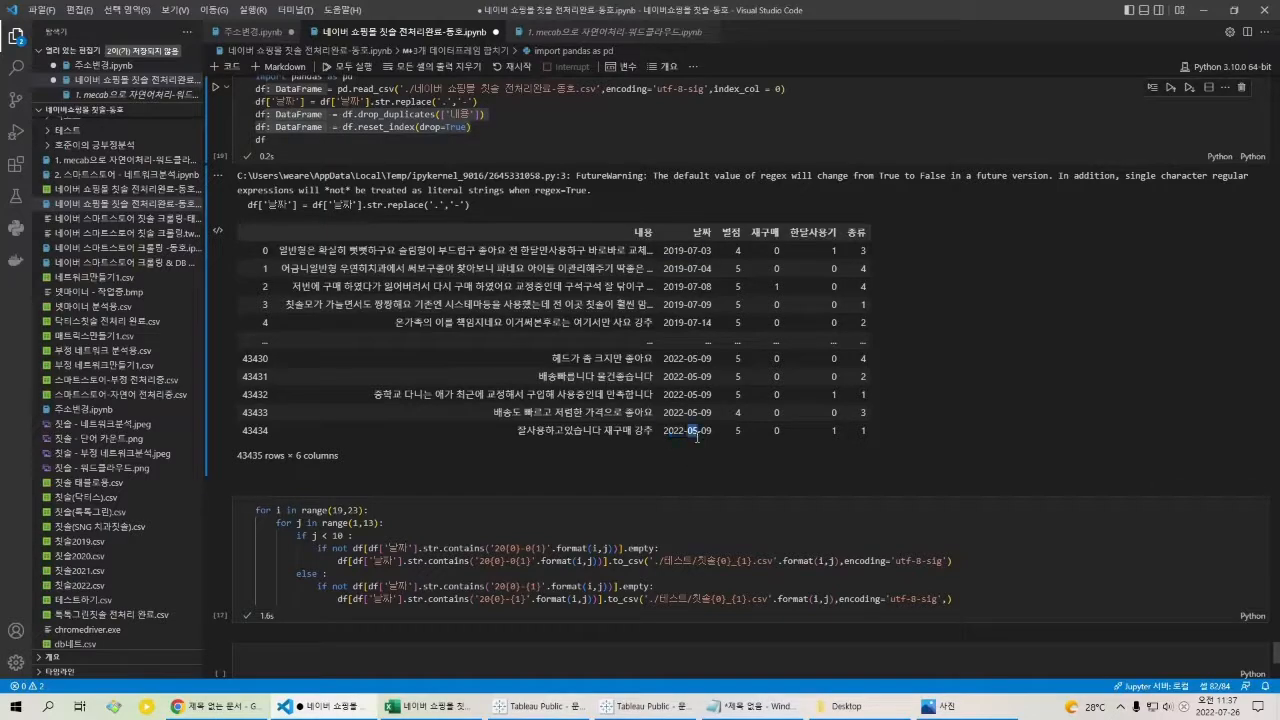
left_click(697, 437)
left_click(362, 514)
left_click(360, 511)
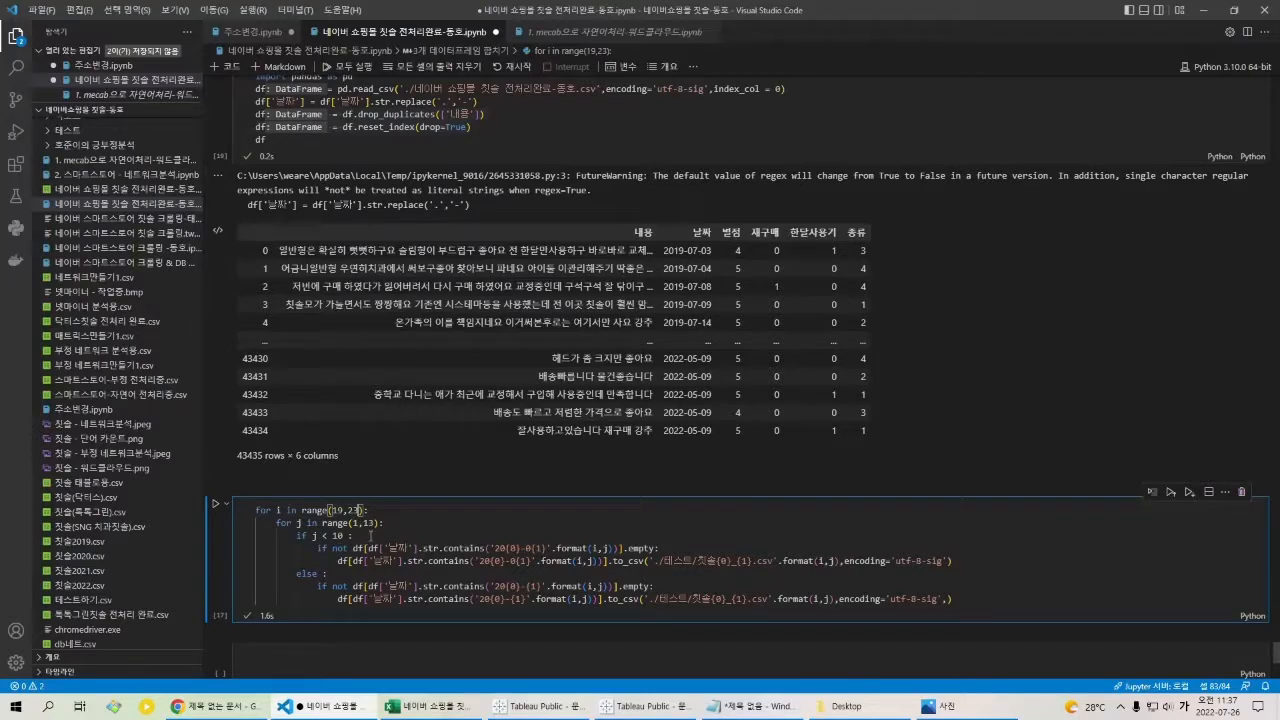
left_click_drag(354, 525, 374, 526)
left_click(359, 526)
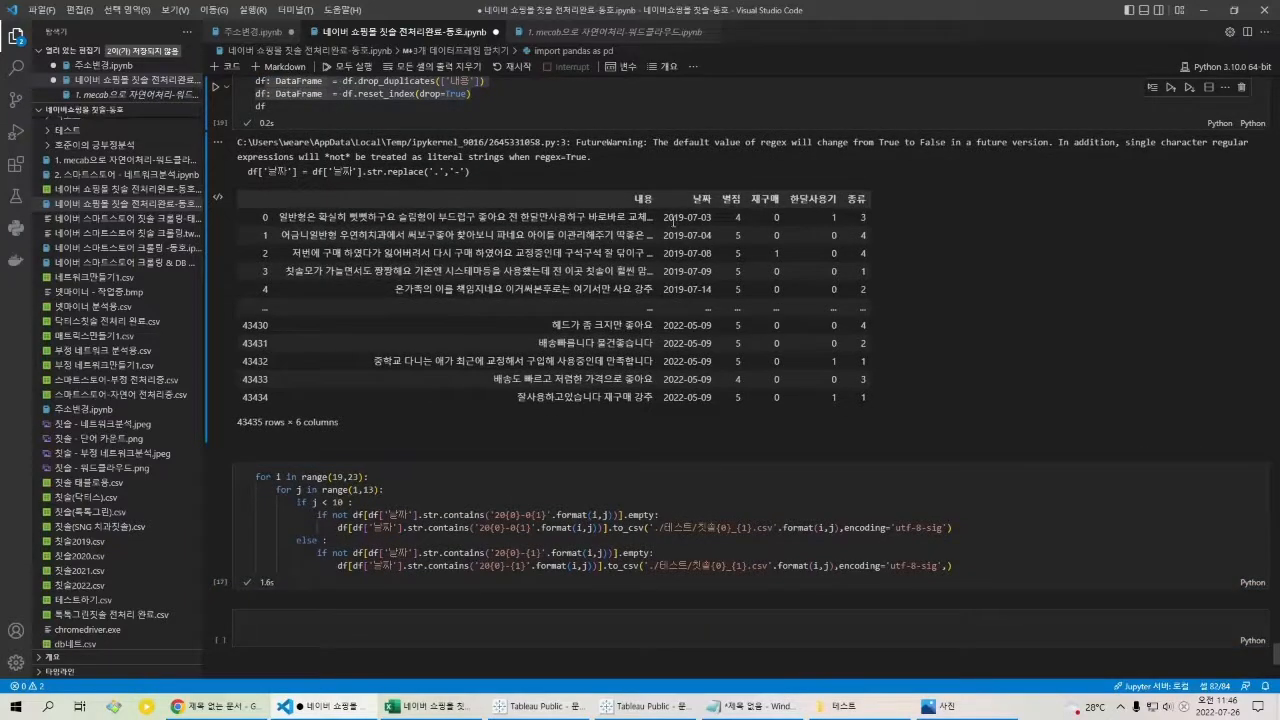
Examine how the j < 10 and else branches match the month digits in 날짜 through the str.contains patterns.
left_click_drag(664, 218, 698, 272)
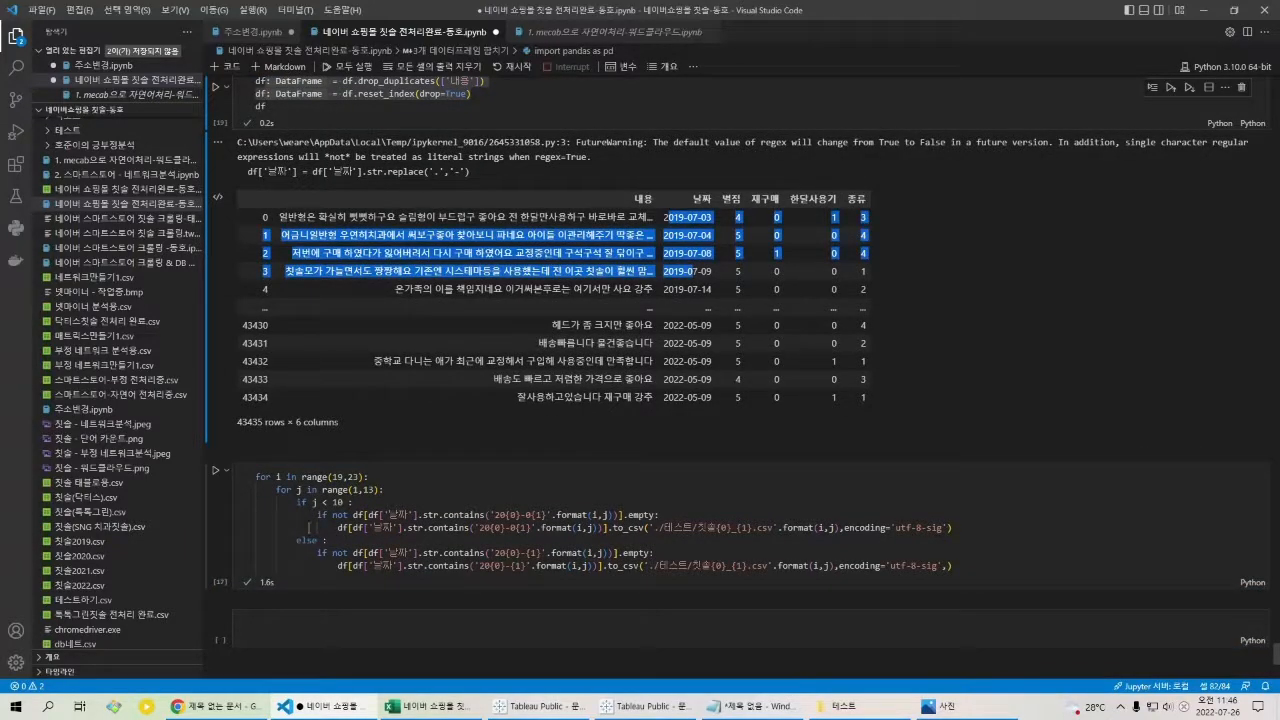
left_click(735, 276)
left_click_drag(664, 218, 703, 225)
left_click(704, 225)
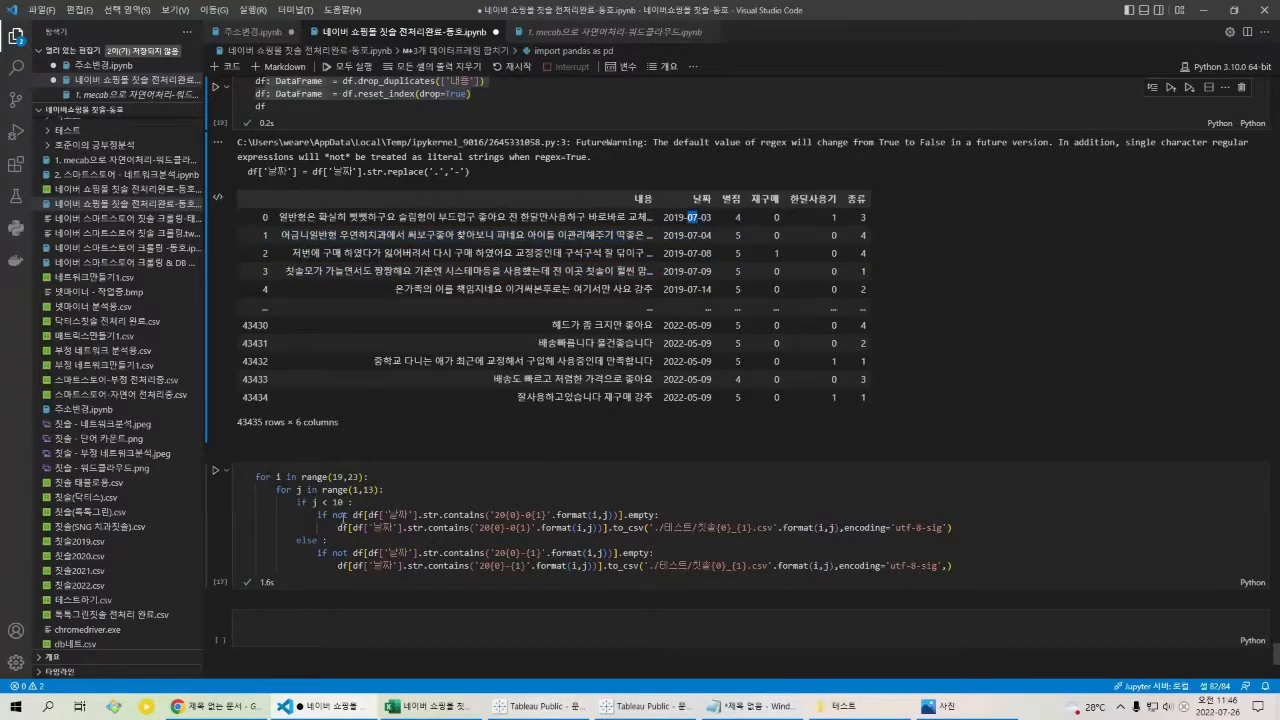
left_click(338, 505)
left_click(691, 234)
left_click(541, 514)
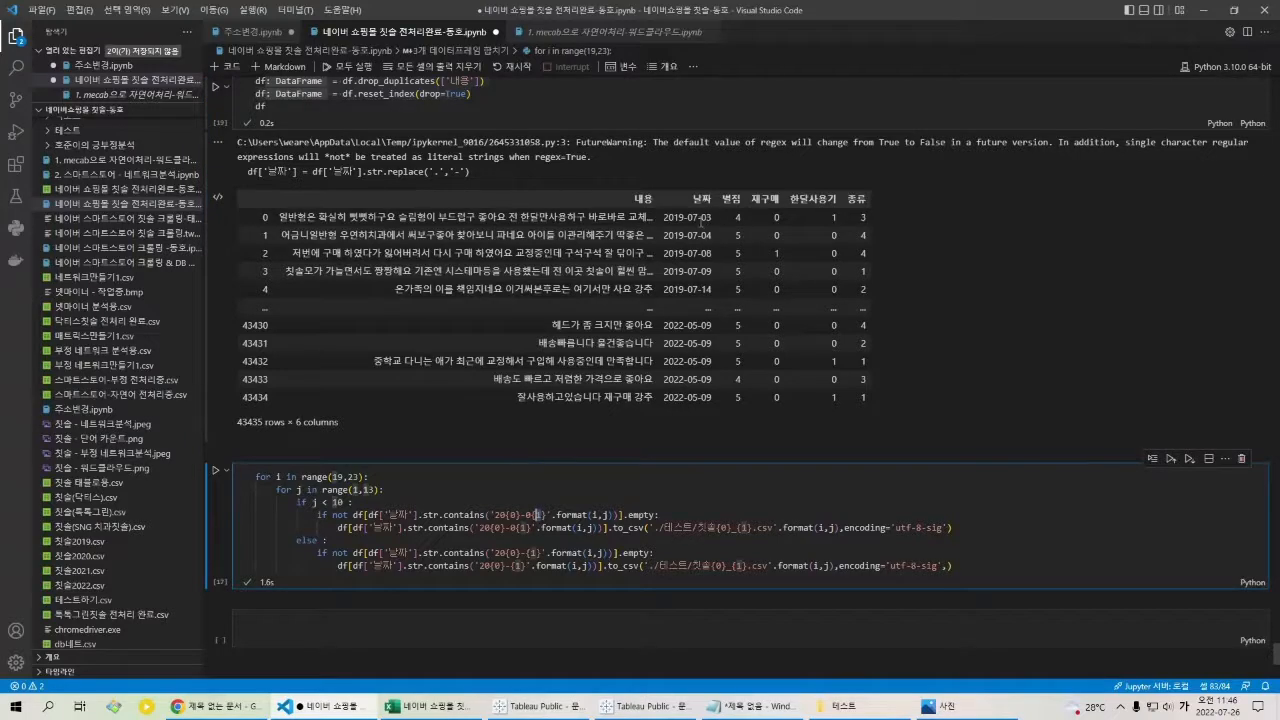
left_click(697, 233)
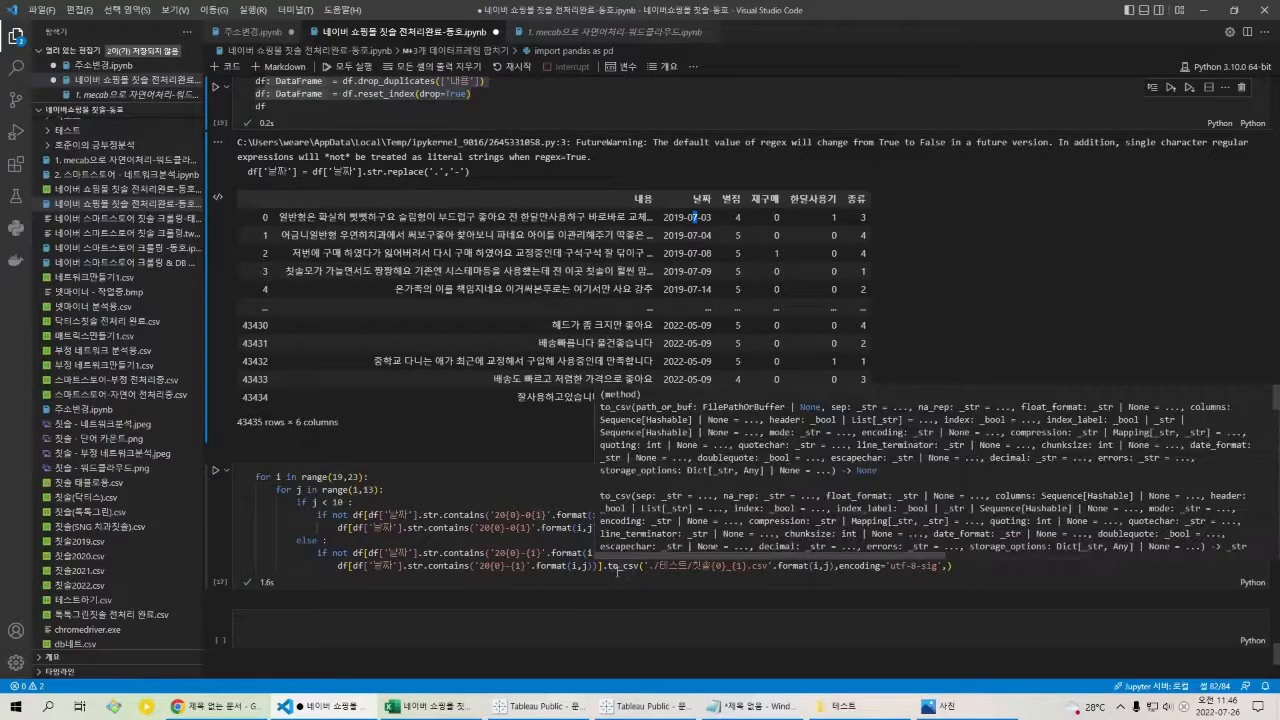
left_click(573, 567)
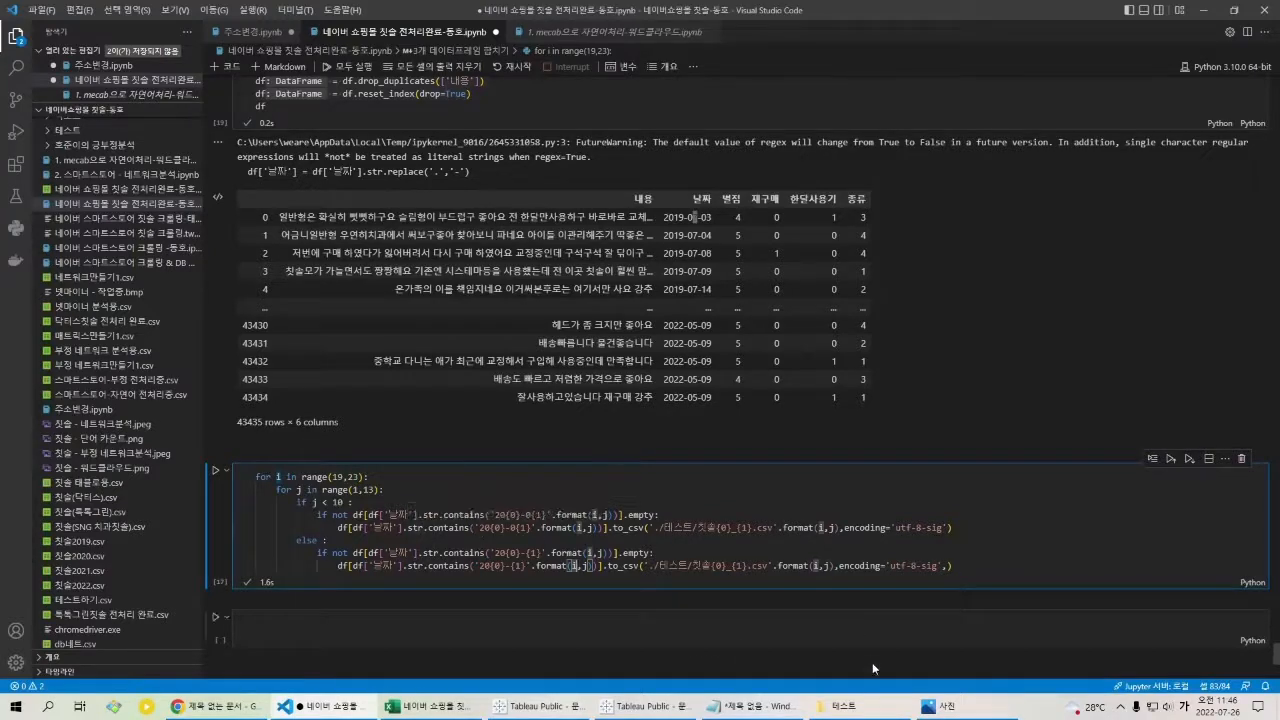
Switch to the 테스트 folder in File Explorer and select the exported monthly files 칫솔19_7 through 칫솔19_12.
left_click(862, 713)
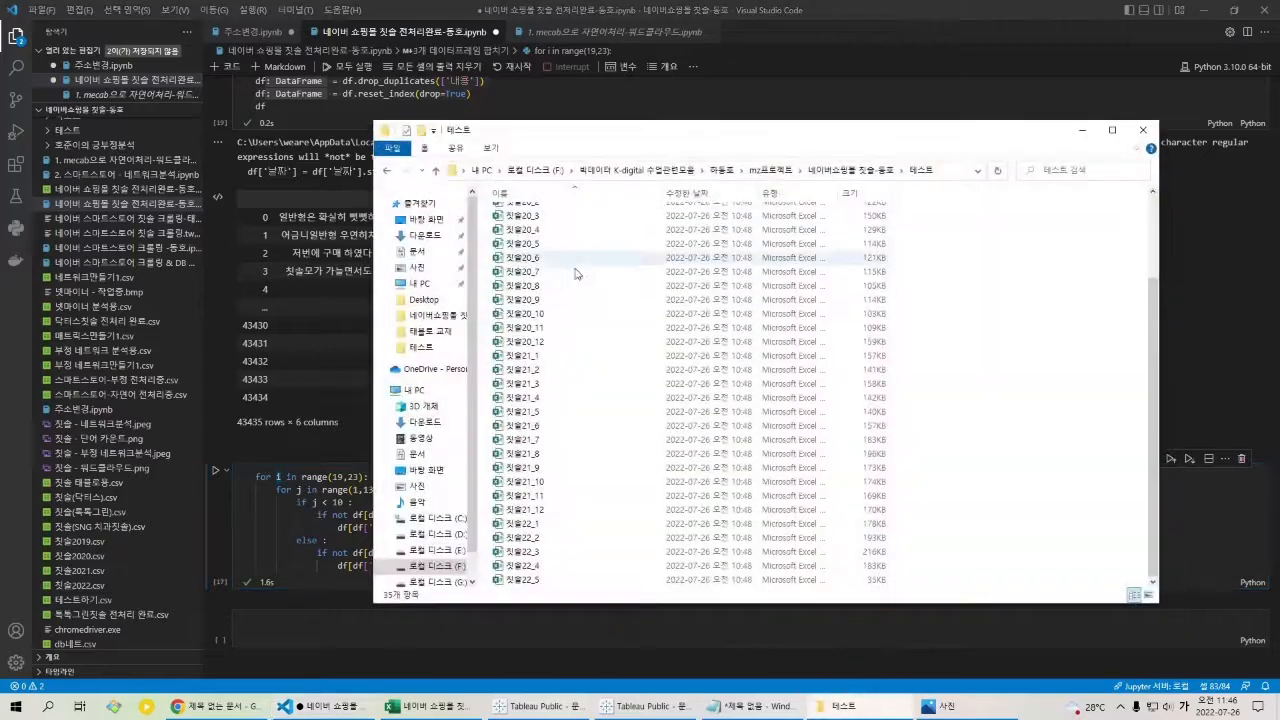
left_click(557, 230)
left_click(558, 243)
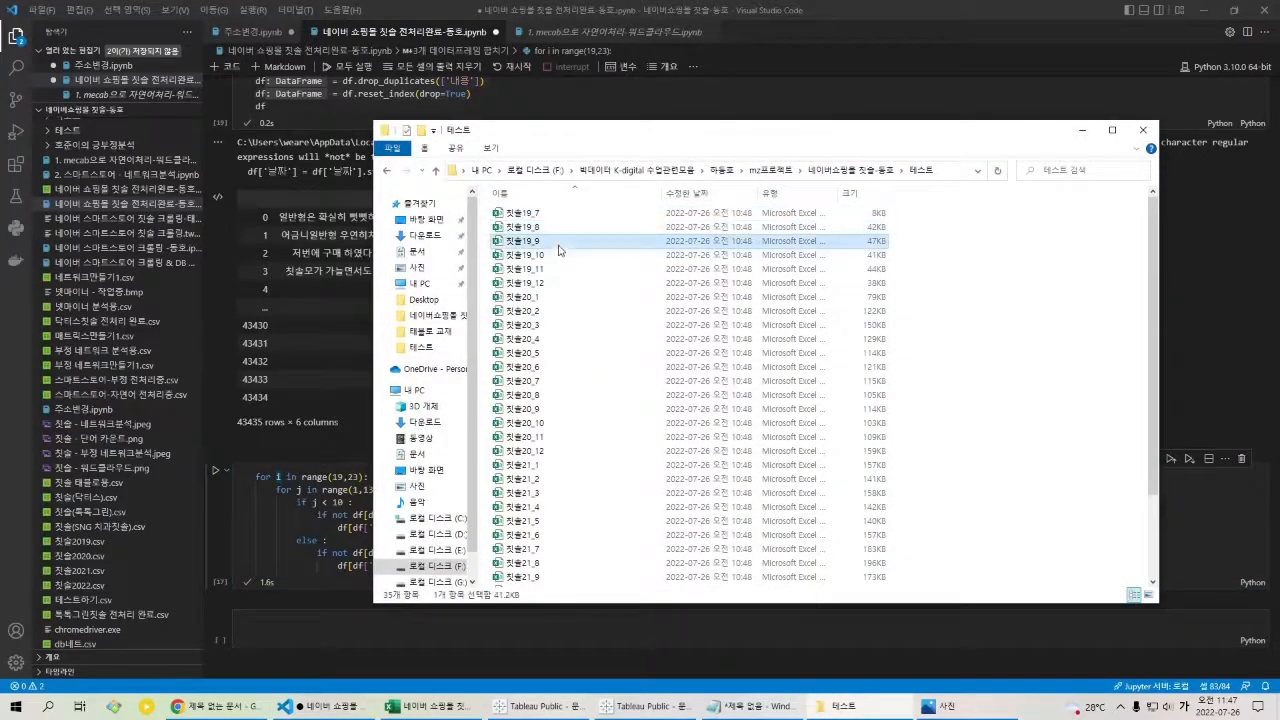
left_click(560, 257)
left_click(562, 271)
left_click(562, 299)
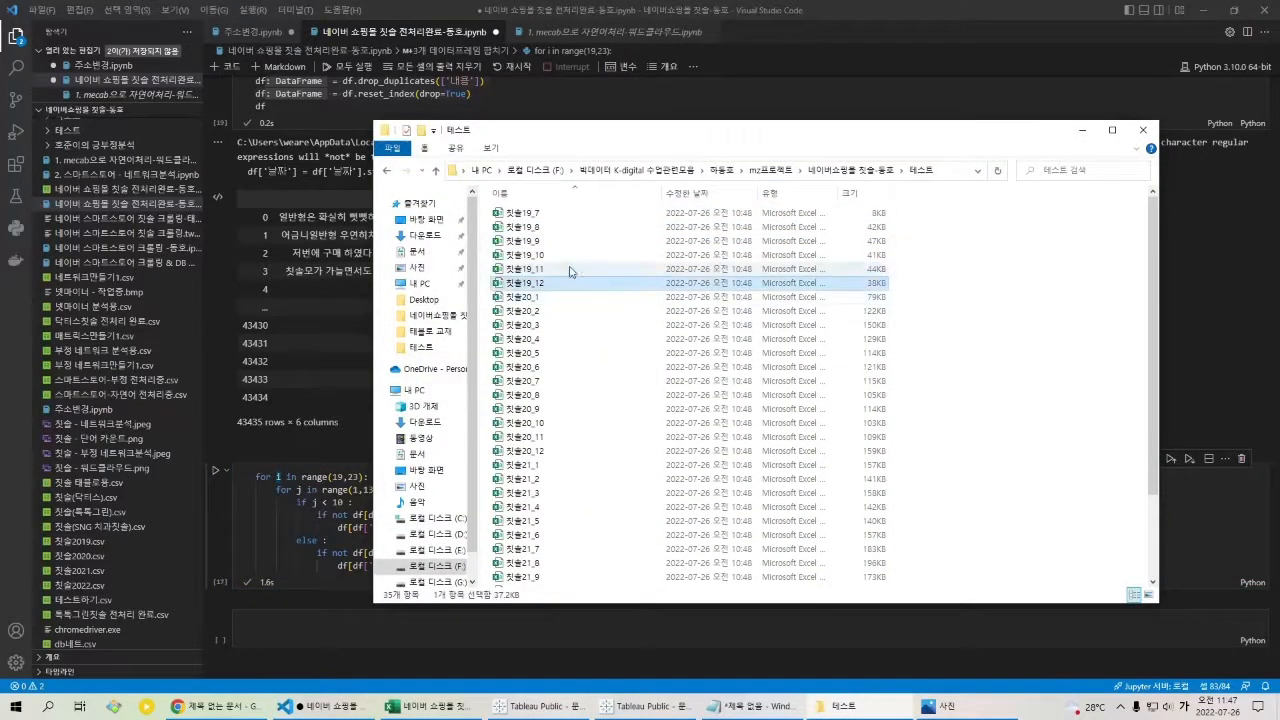
left_click(568, 219)
key("alt+Tab")
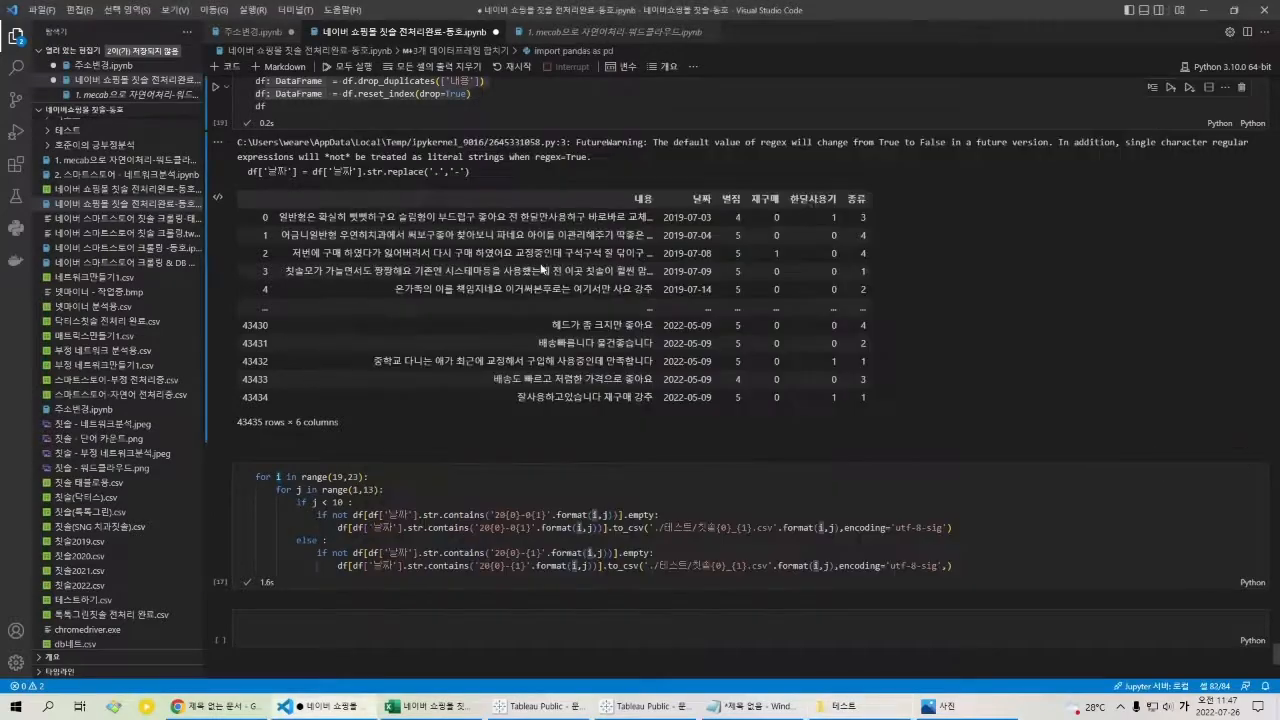
key("alt+Tab")
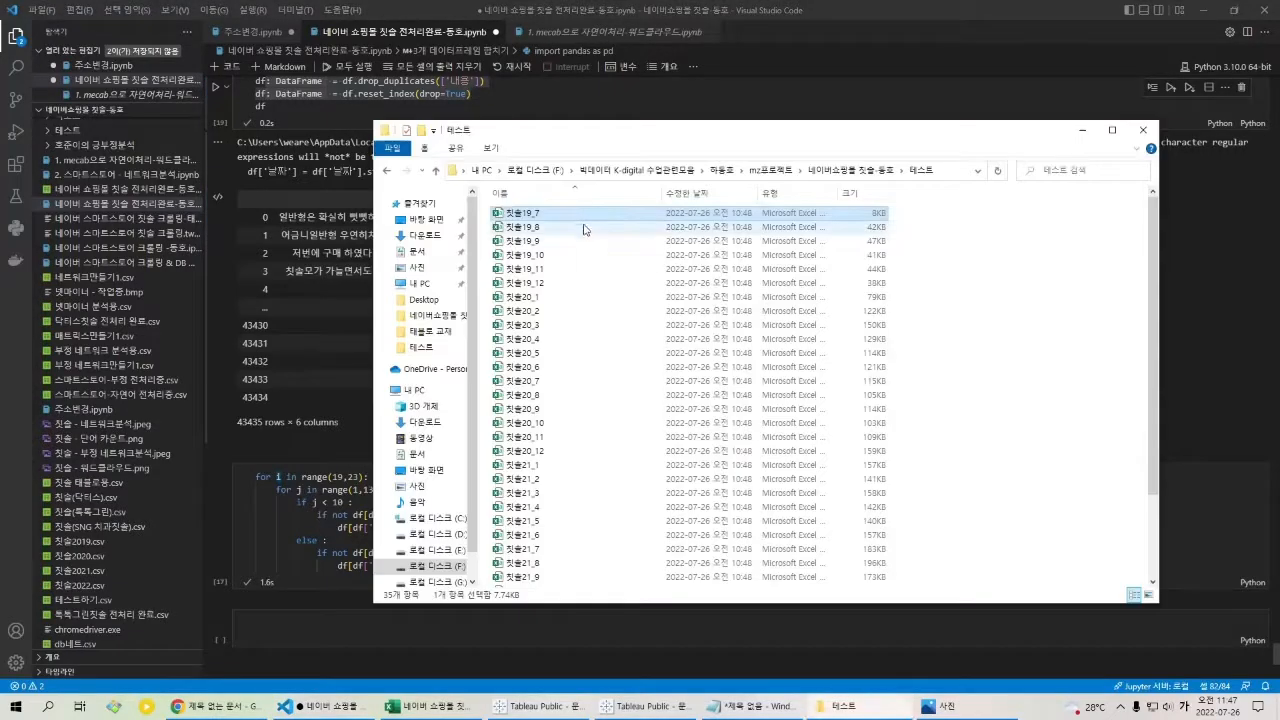
left_click(593, 283, "shift")
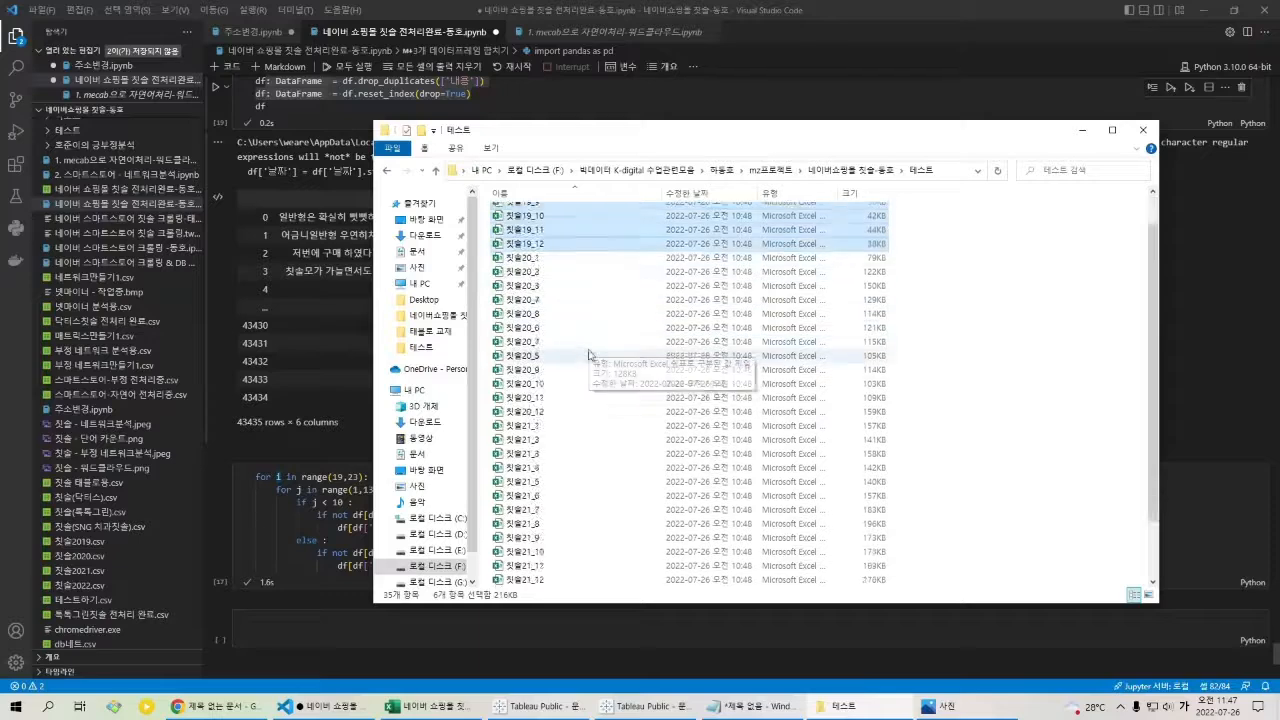
Review the exported files by selecting 칫솔20_1 through 칫솔20_12 and 칫솔22_1 through 칫솔22_5, and clear the selection.
scroll(572, 226, "down", 2)
left_click(573, 218)
left_click(569, 371, "shift")
scroll(570, 378, "down", 1)
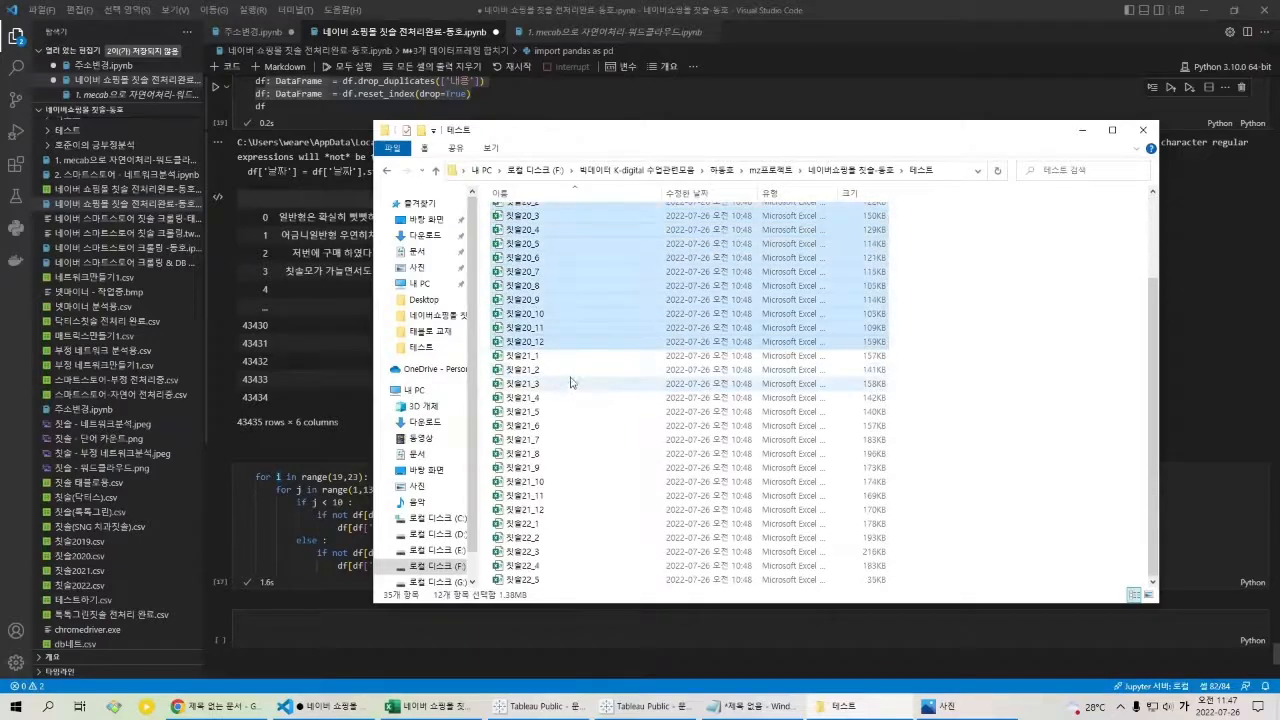
left_click(571, 523)
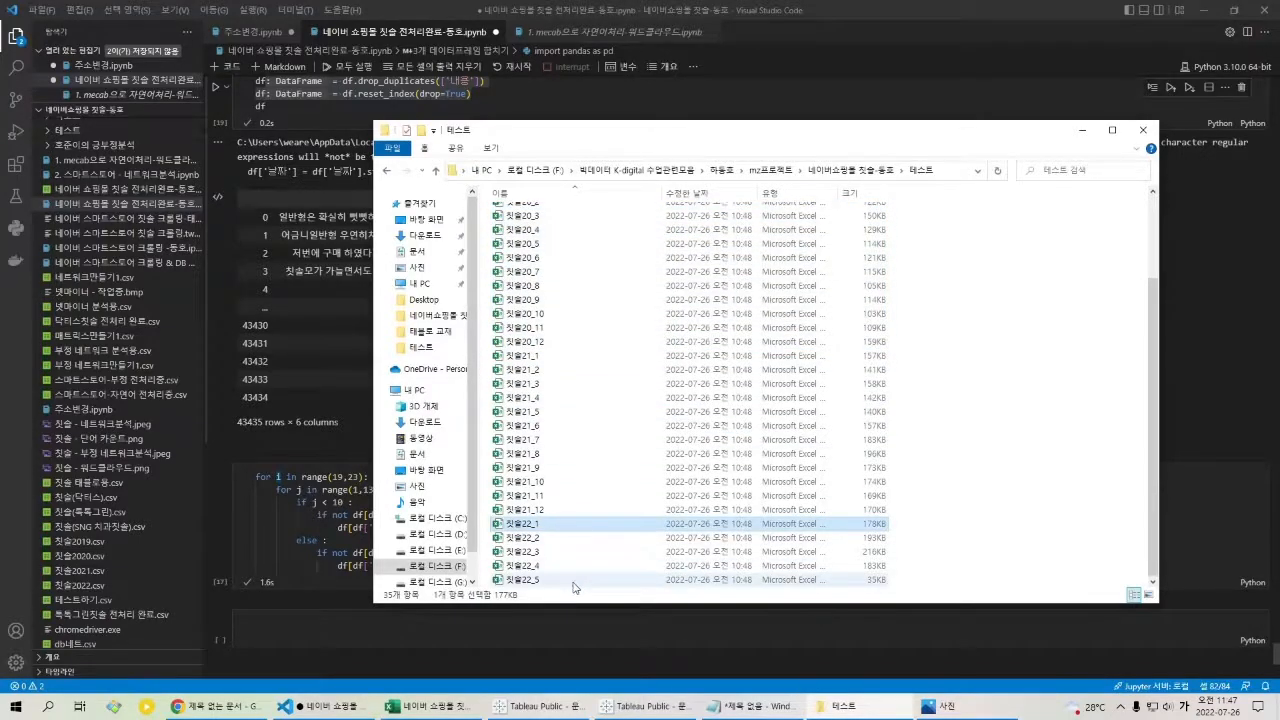
left_click(573, 580, "shift")
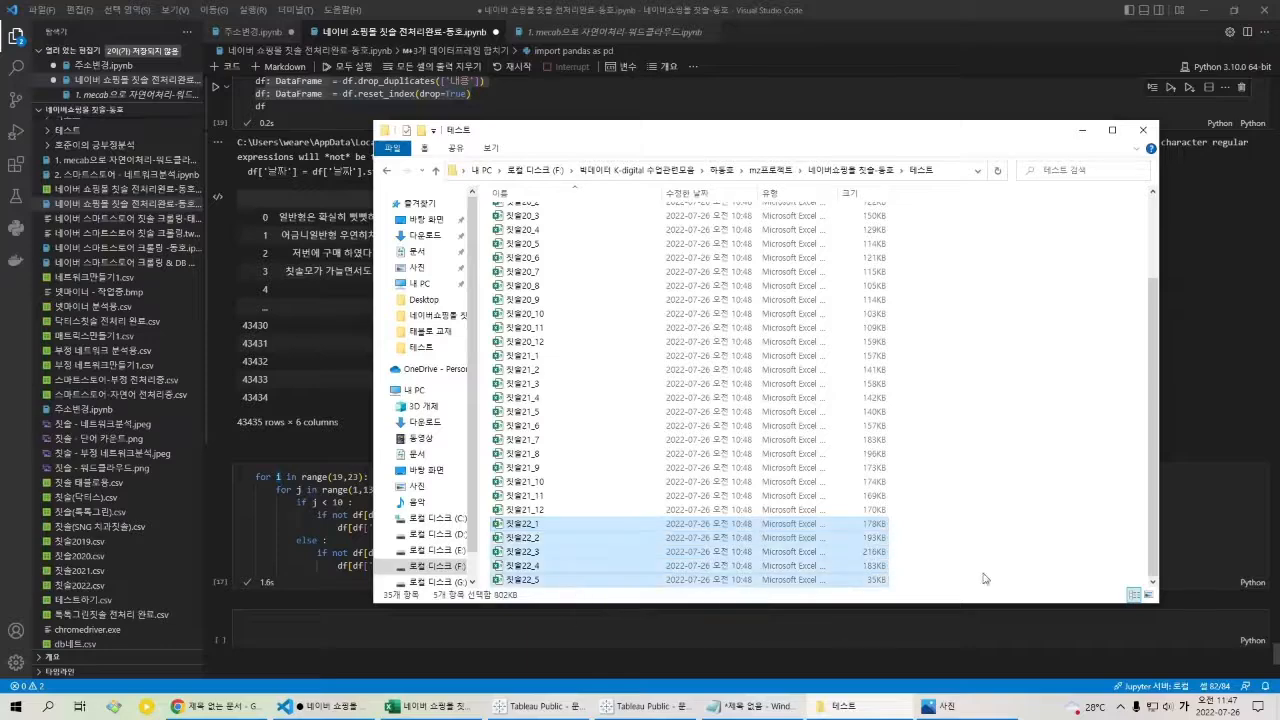
left_click(1021, 536)
Return to Visual Studio Code and highlight the whole nested loop that exports the monthly CSV files.
left_click(758, 626)
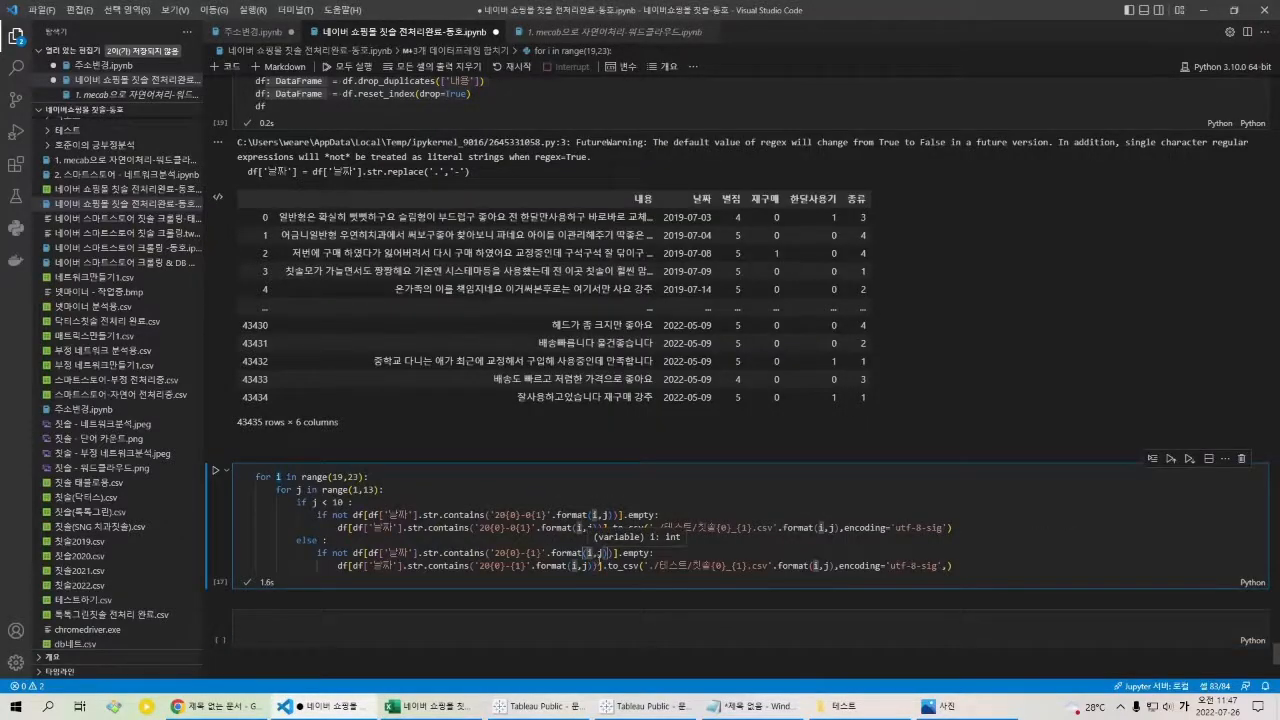
left_click_drag(959, 562, 426, 451)
left_click(426, 451)
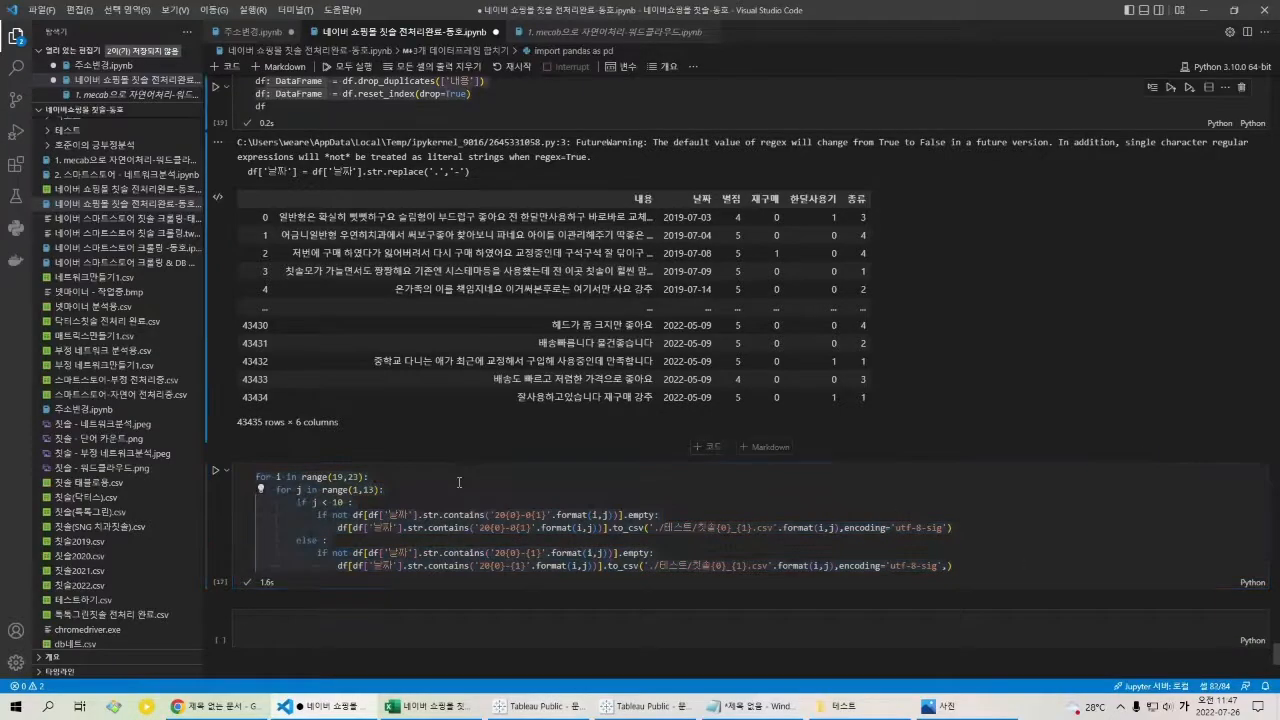
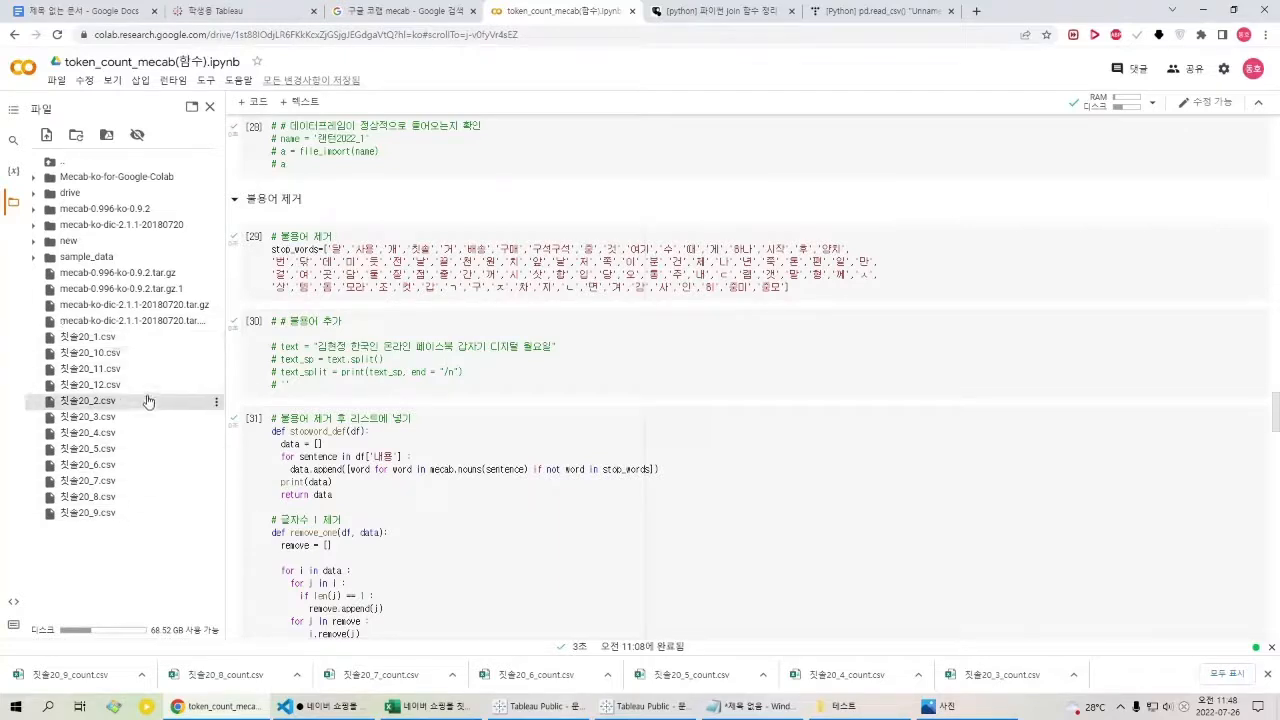
Examine the file_import function under the Start! heading of the token_count_mecab(함수) Colab notebook, including its read_csv and dropna lines.
left_click(381, 285)
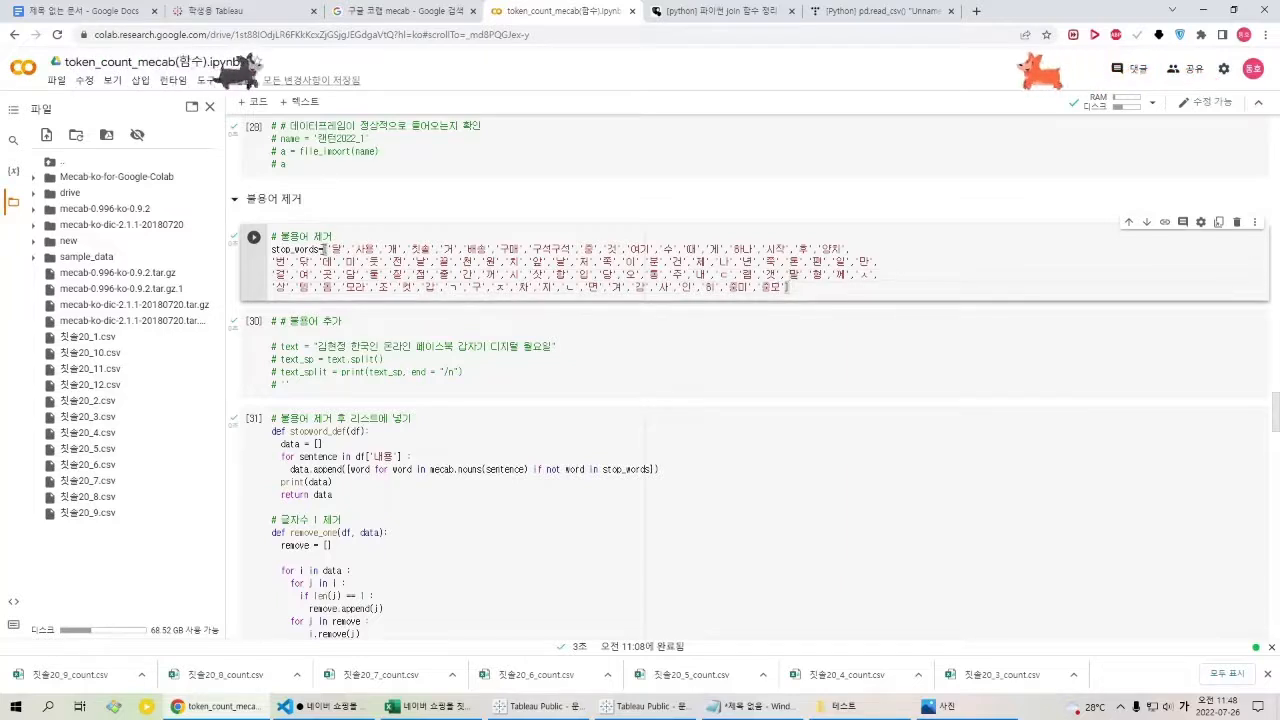
scroll(355, 289, "up", 2)
scroll(355, 289, "up", 1)
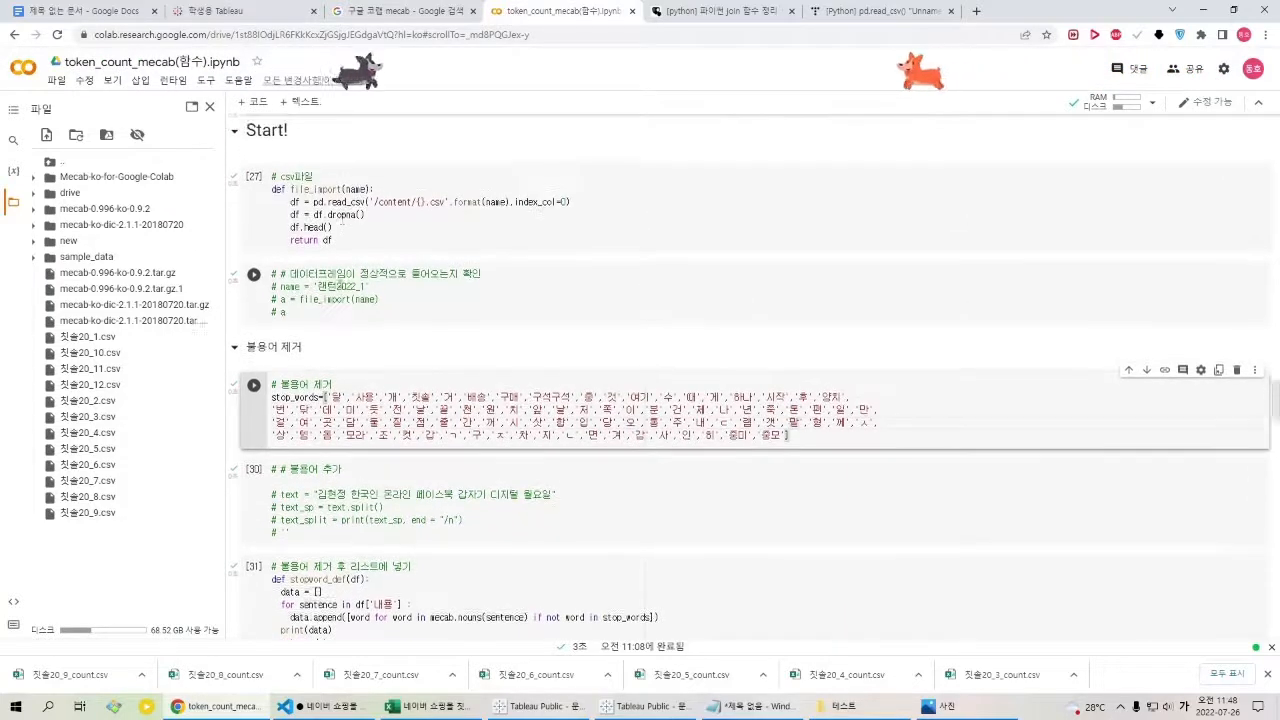
left_click(354, 254)
left_click(309, 229)
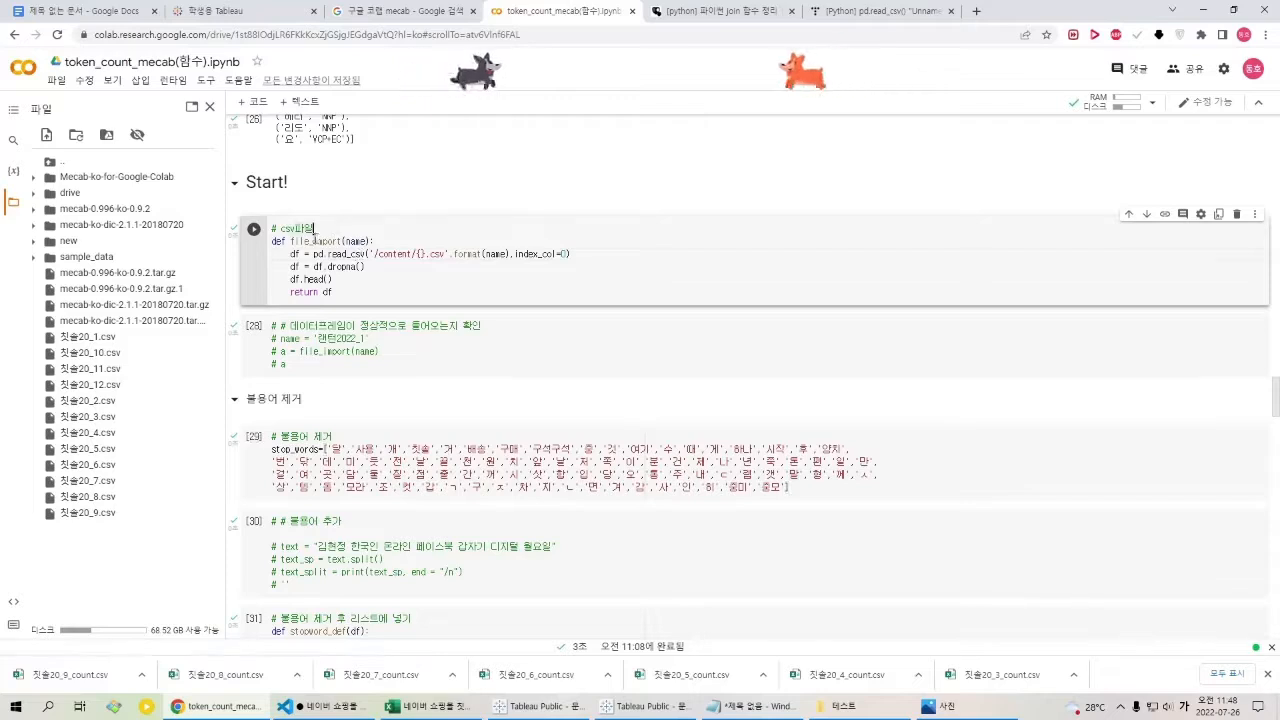
left_click(282, 242)
left_click_drag(302, 245, 348, 245)
left_click(349, 245)
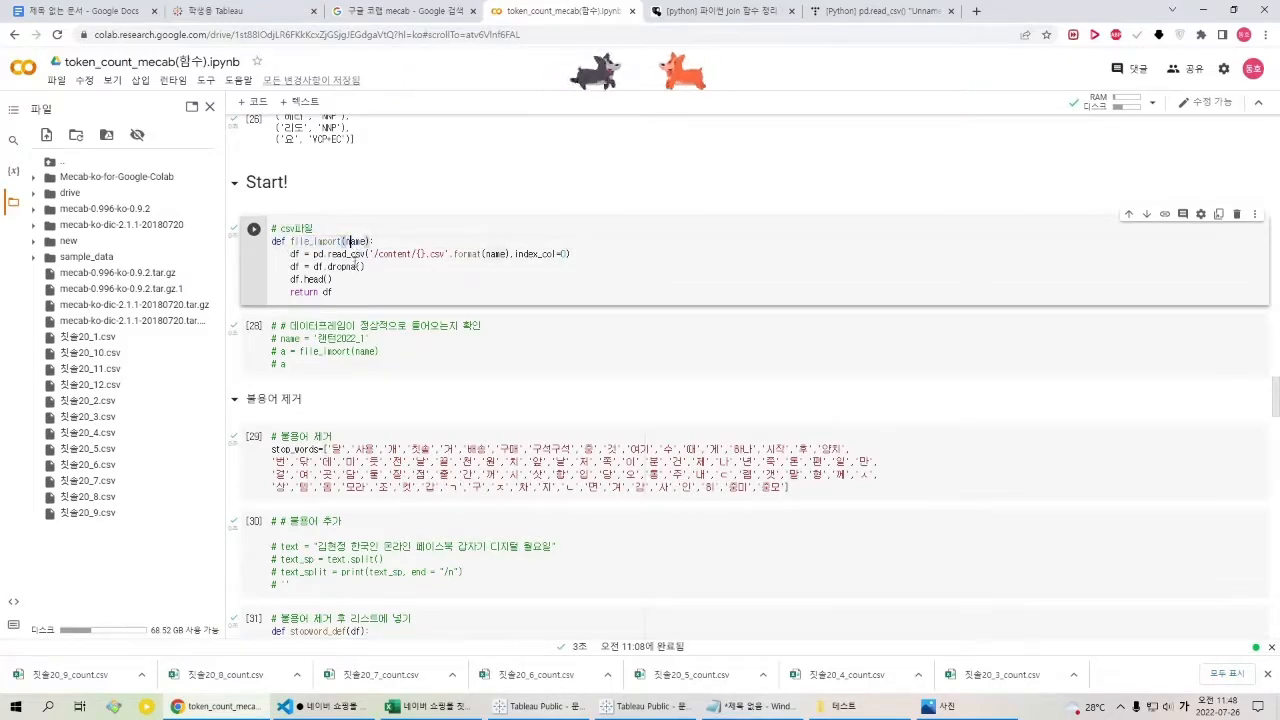
left_click(364, 268)
left_click(365, 298)
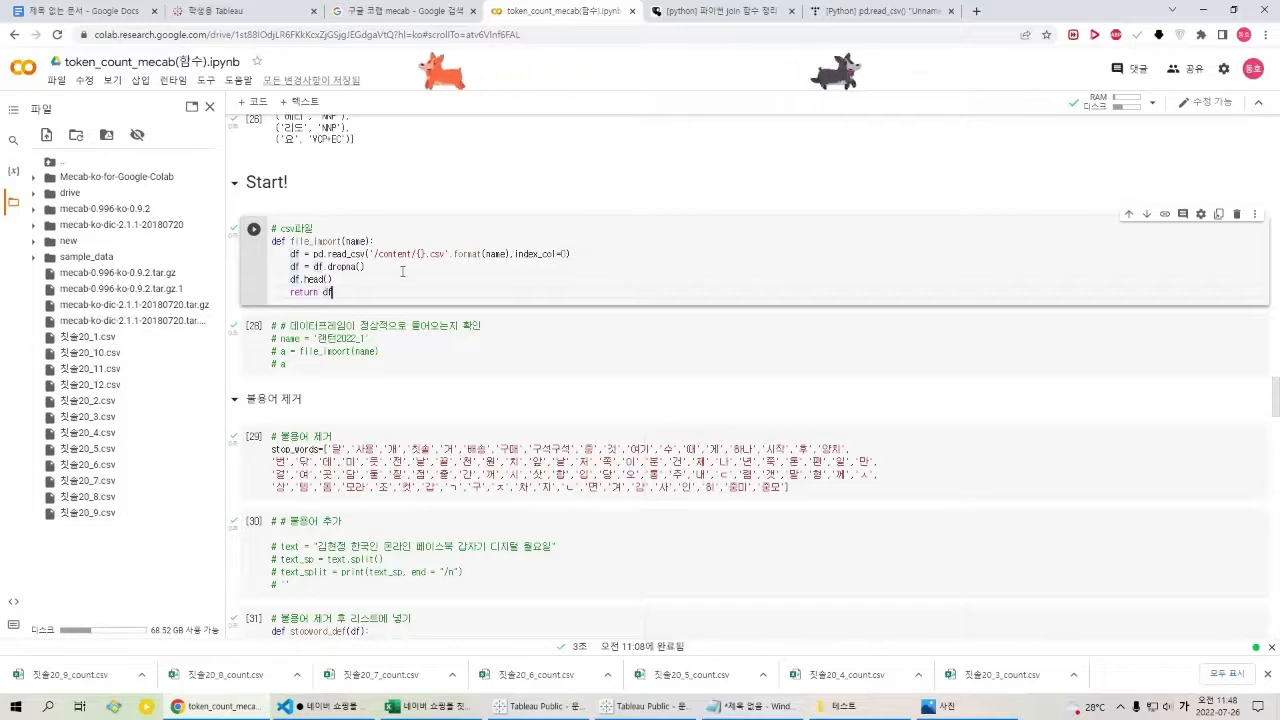
Inspect the stop_words list in the 불용어 제거 section of the notebook.
scroll(378, 289, "down", 2)
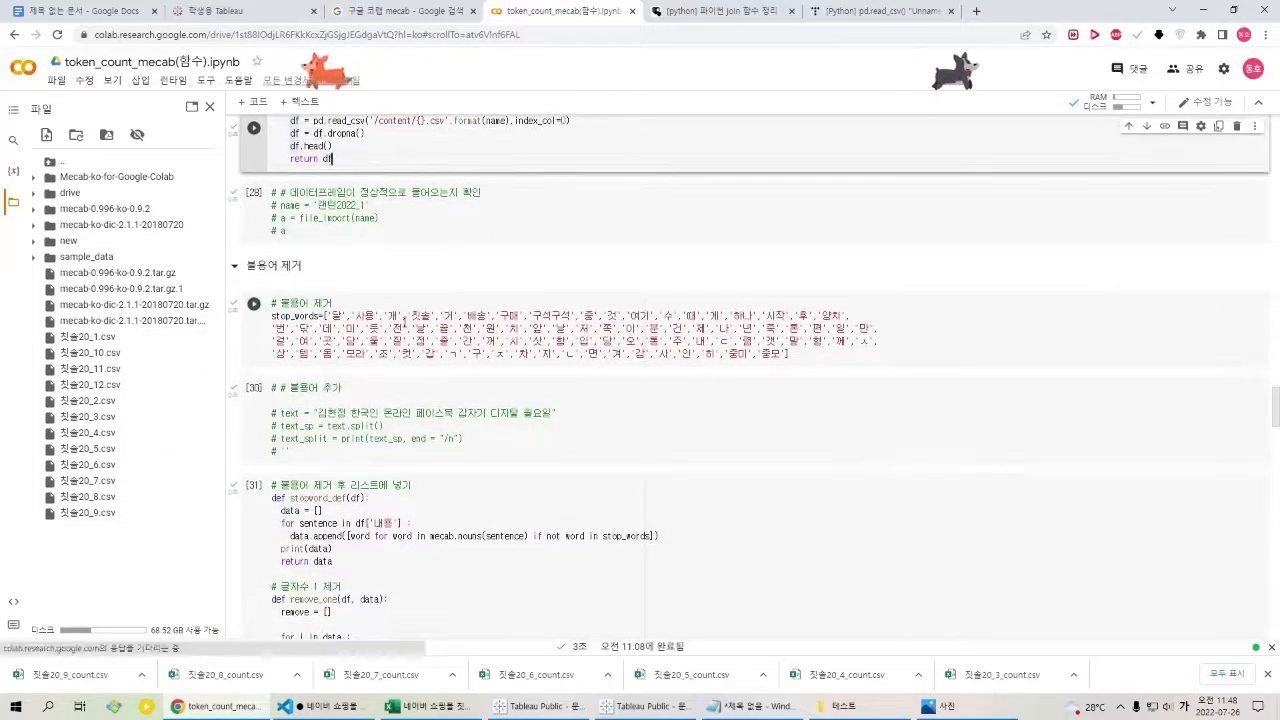
left_click(497, 331)
left_click_drag(462, 307, 342, 298)
left_click(815, 359)
left_click(345, 300)
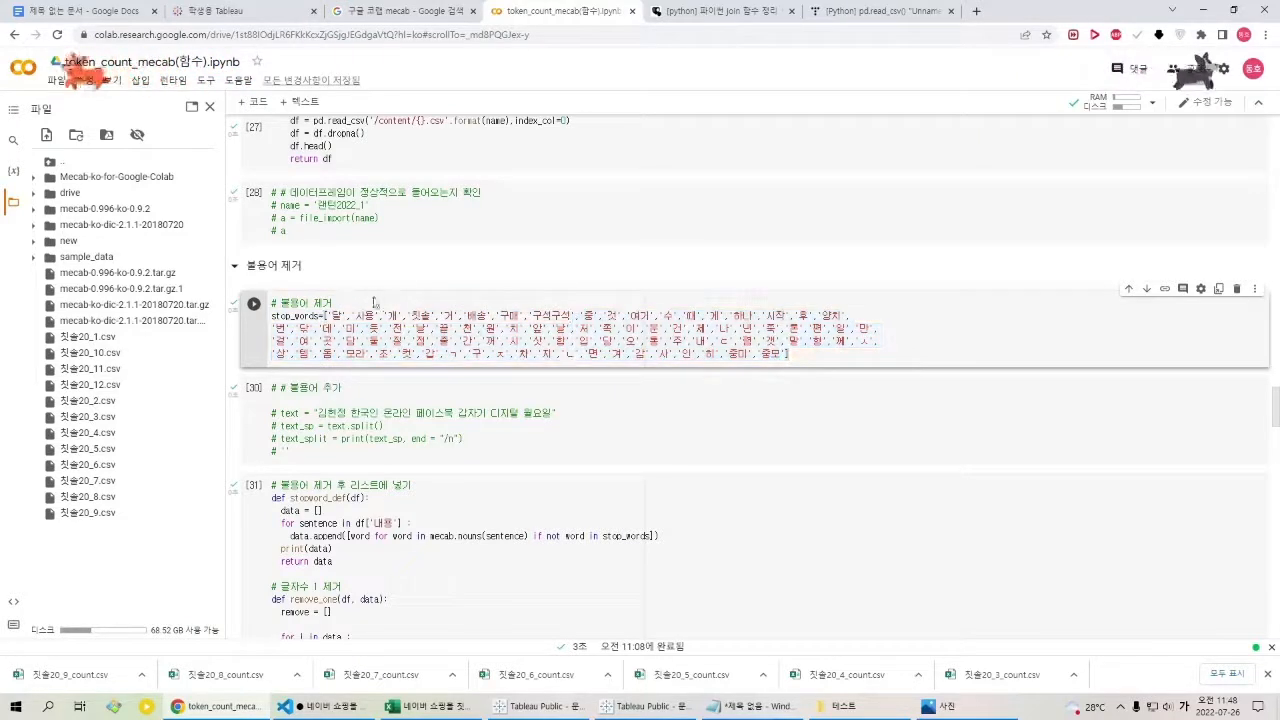
Examine the stopword_def function and highlight the remove_one function that drops one-character words.
scroll(726, 334, "down", 2)
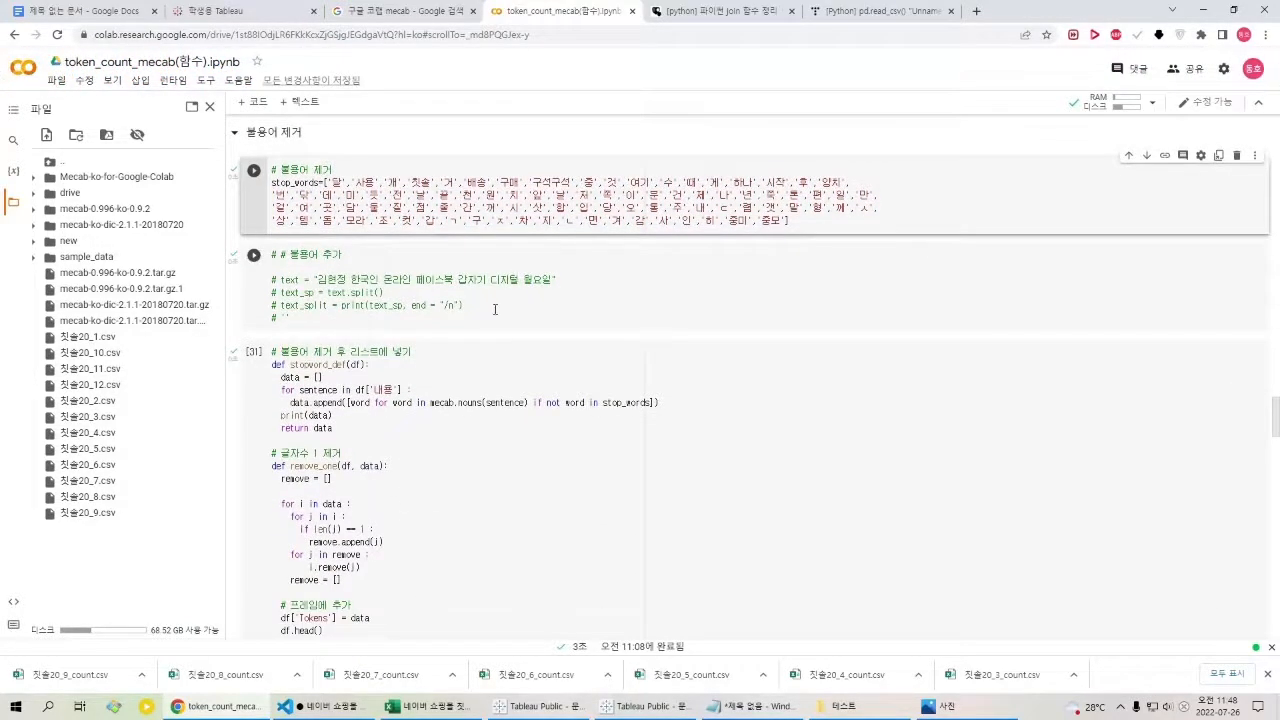
scroll(450, 315, "down", 1)
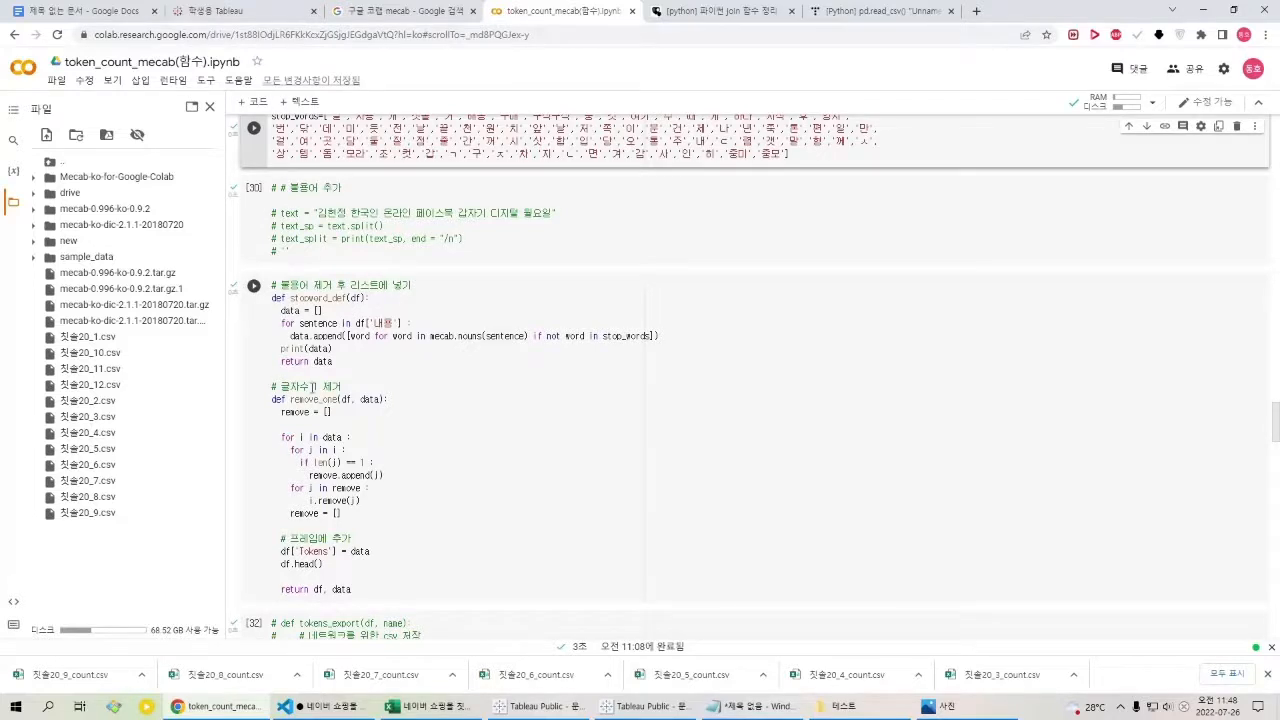
left_click_drag(285, 401, 396, 528)
left_click(397, 530)
left_click_drag(404, 602, 272, 386)
left_click(273, 386)
Examine the list_unroll and tokenizer_def functions under the count 함수 heading, including the comments on word scores and frequency.
scroll(439, 315, "down", 5)
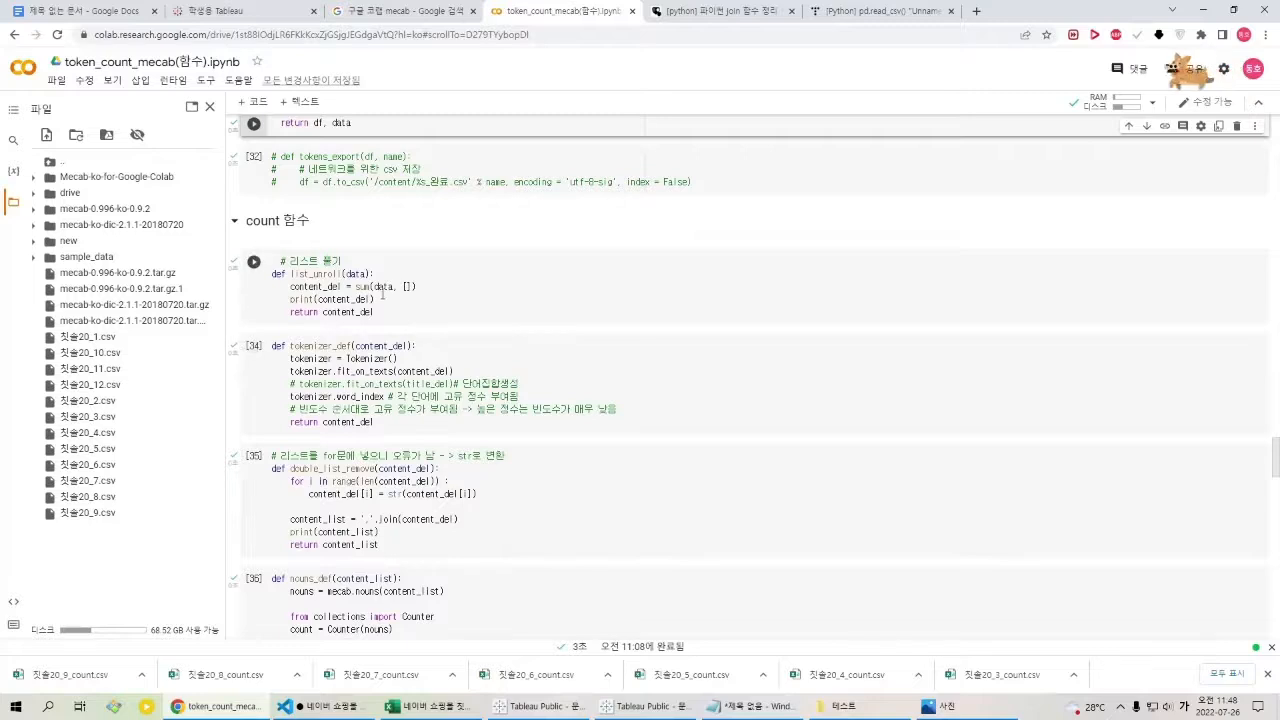
scroll(469, 226, "down", 1)
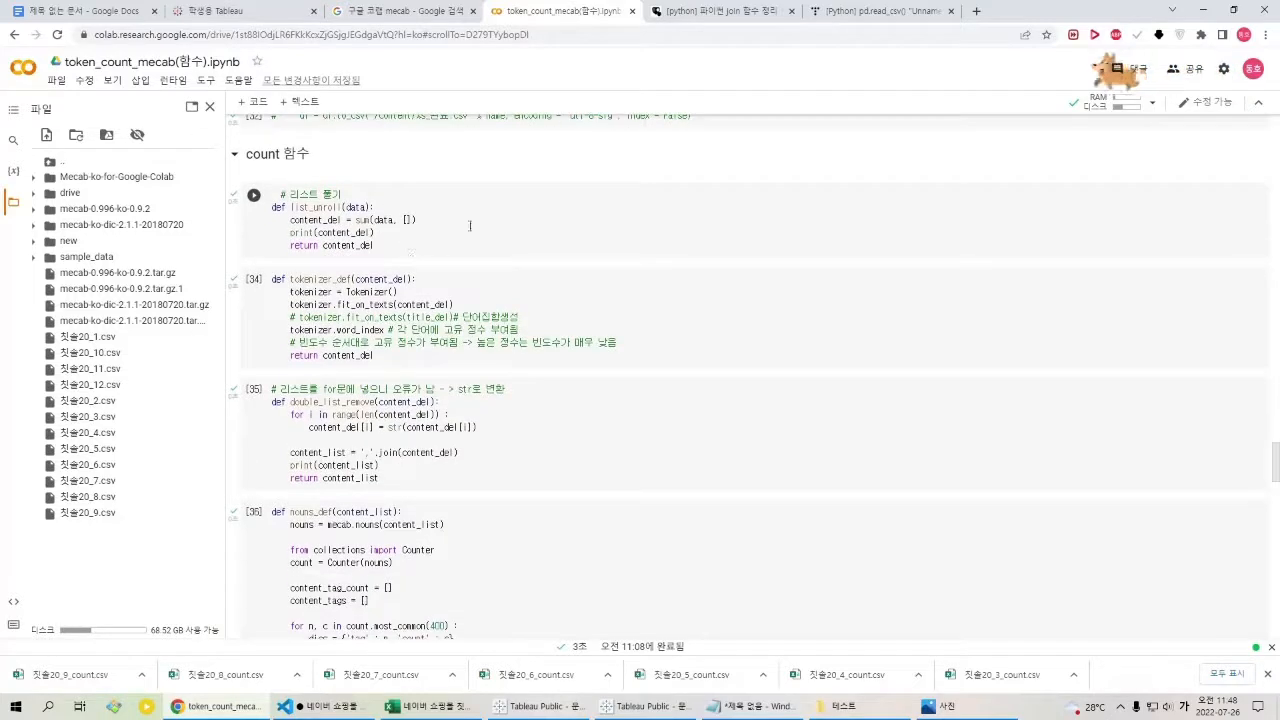
left_click(409, 222)
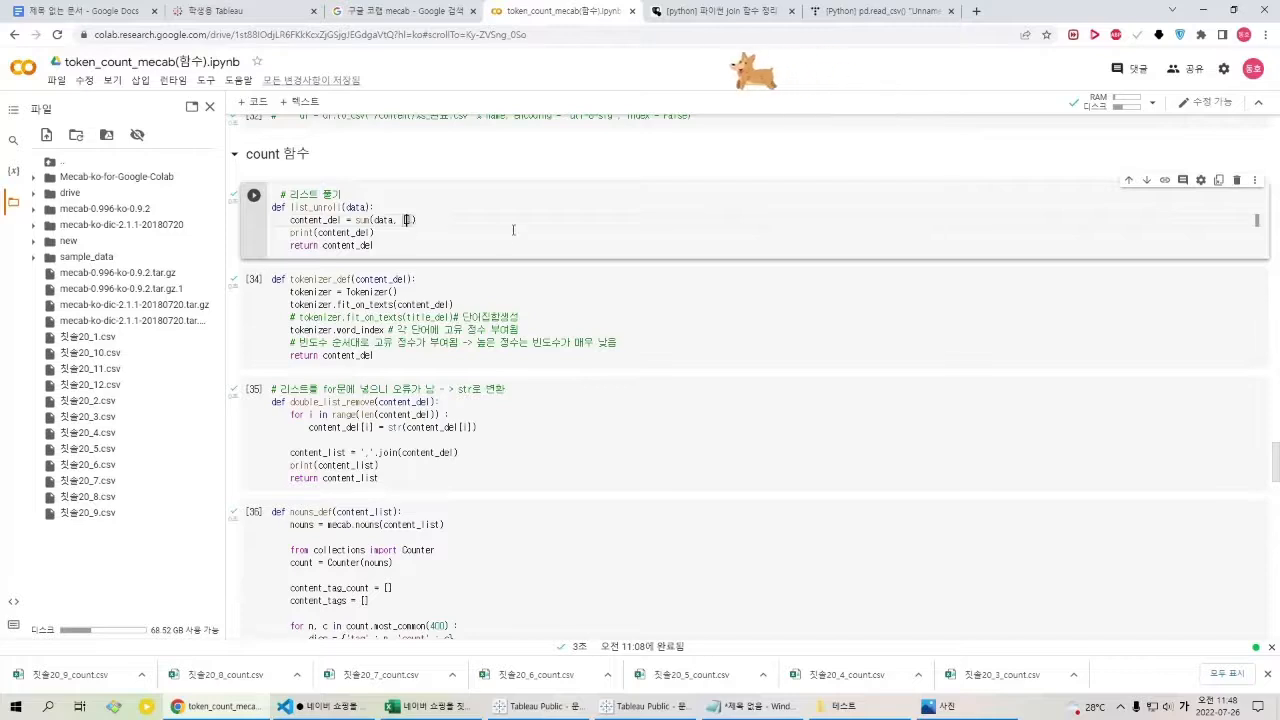
left_click(491, 318)
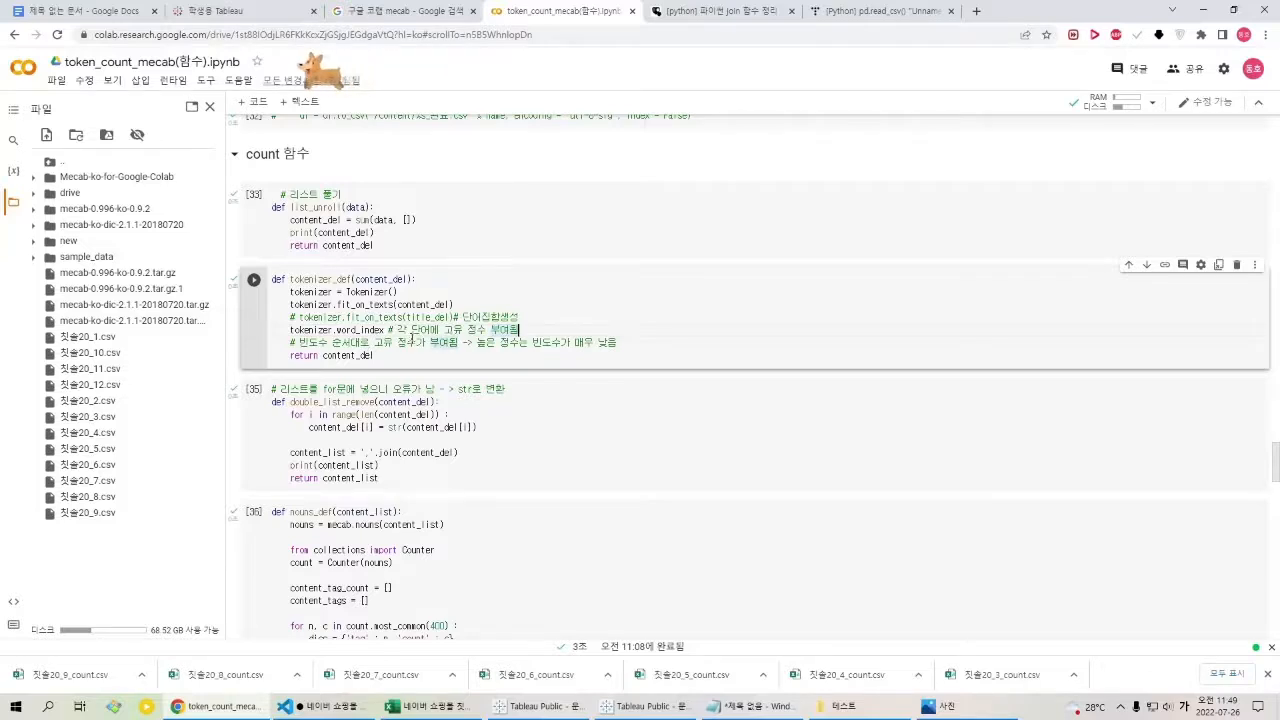
left_click_drag(312, 344, 511, 348)
left_click(509, 348)
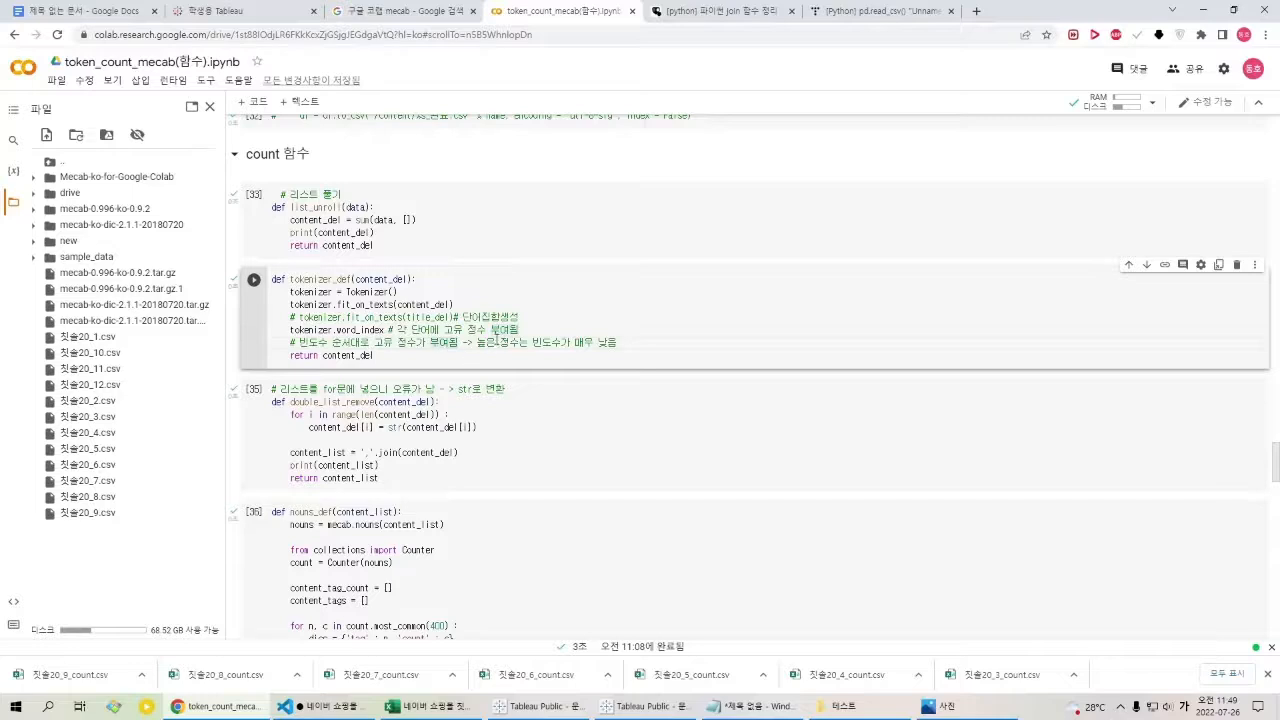
Examine the double_list_remove function, highlighting its comment on str conversion and the line that joins content_del with commas.
scroll(572, 344, "down", 1)
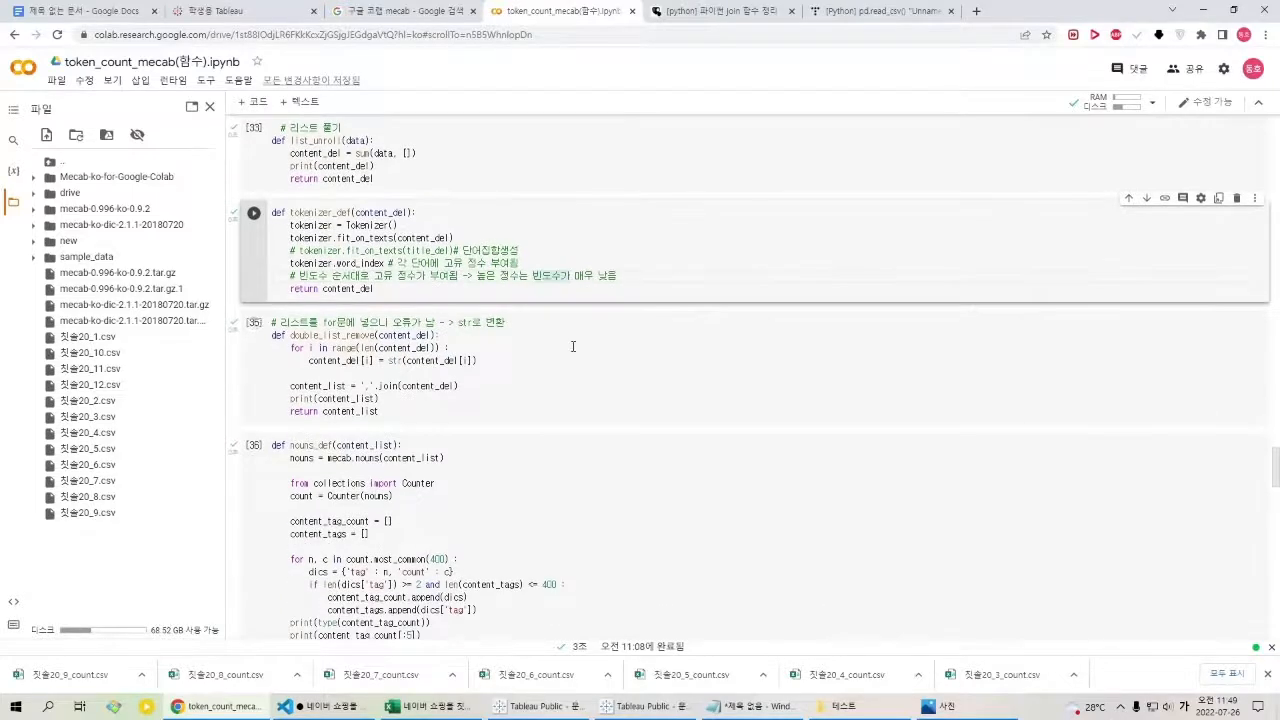
left_click(572, 361)
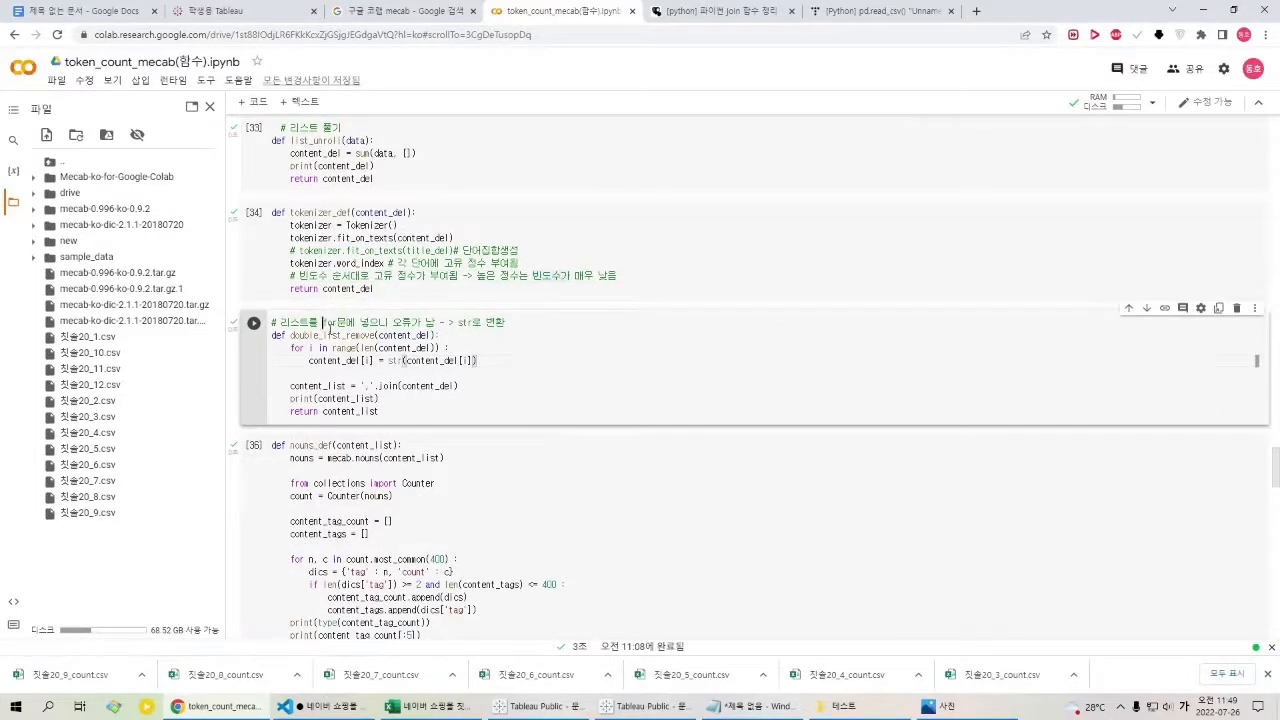
left_click_drag(329, 329, 534, 345)
left_click(535, 345)
left_click(486, 374)
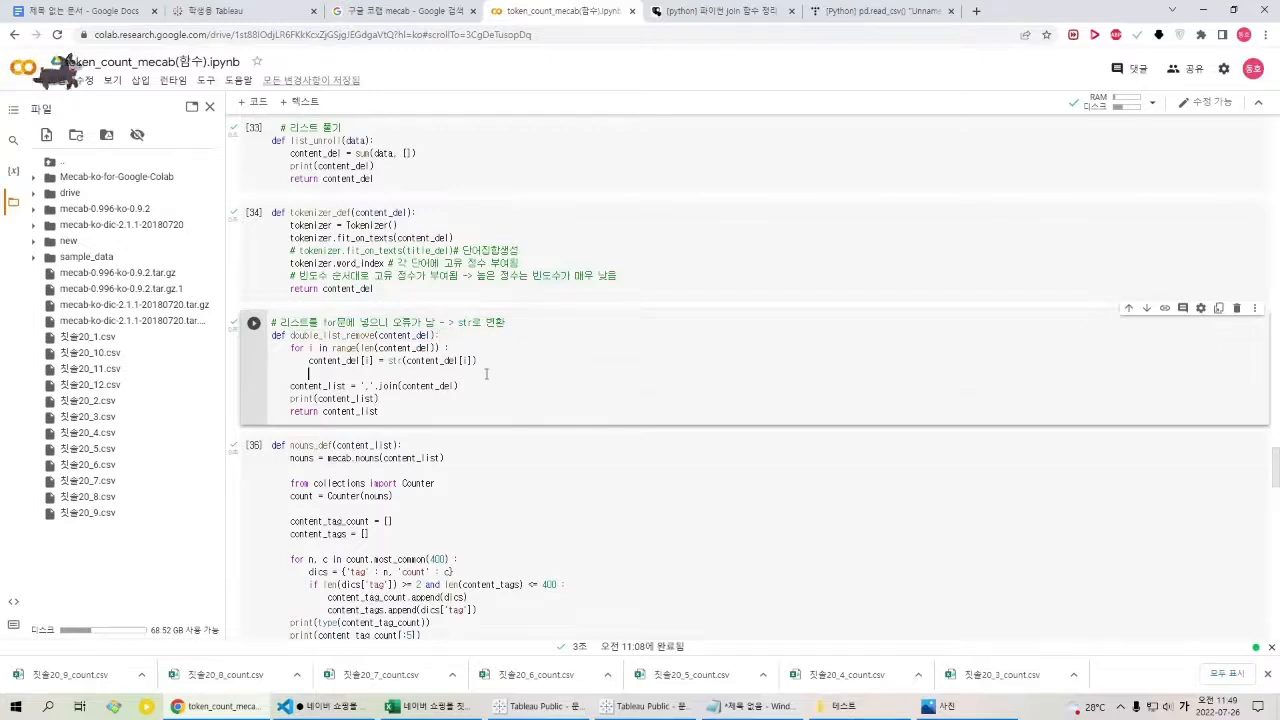
left_click(479, 361)
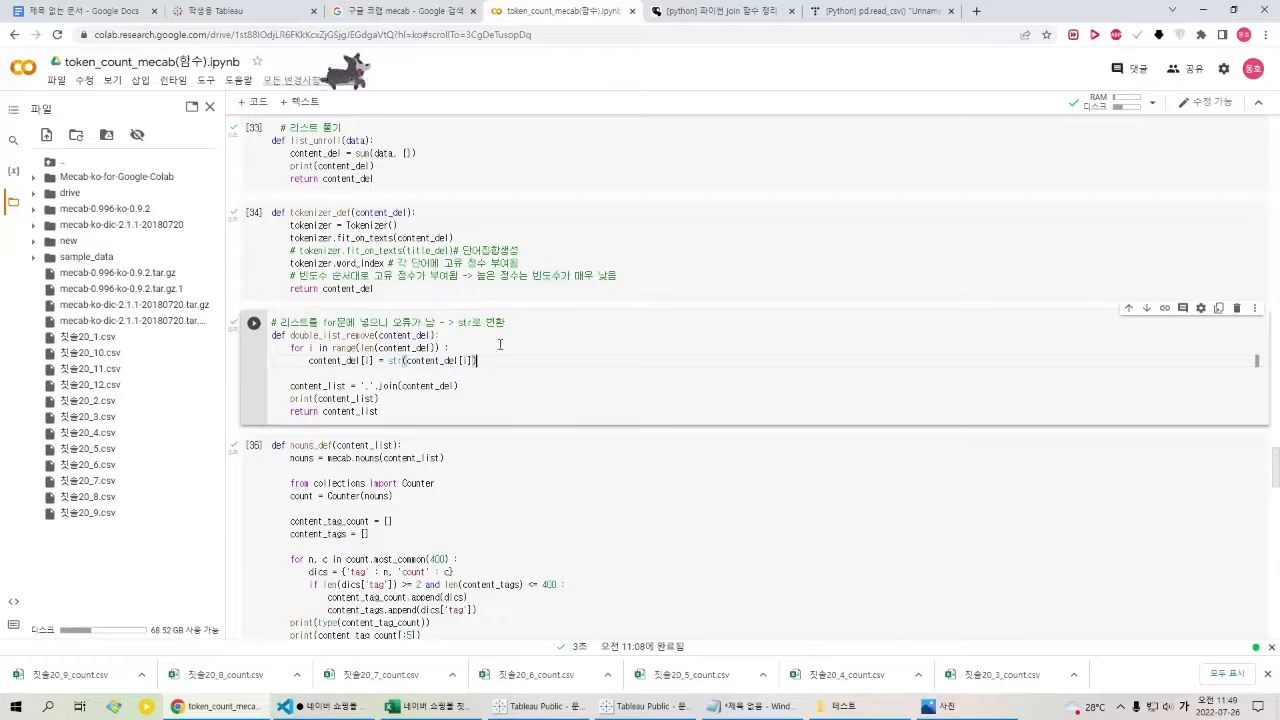
left_click_drag(458, 386, 378, 386)
left_click(390, 397)
left_click_drag(287, 386, 447, 393)
left_click(440, 389)
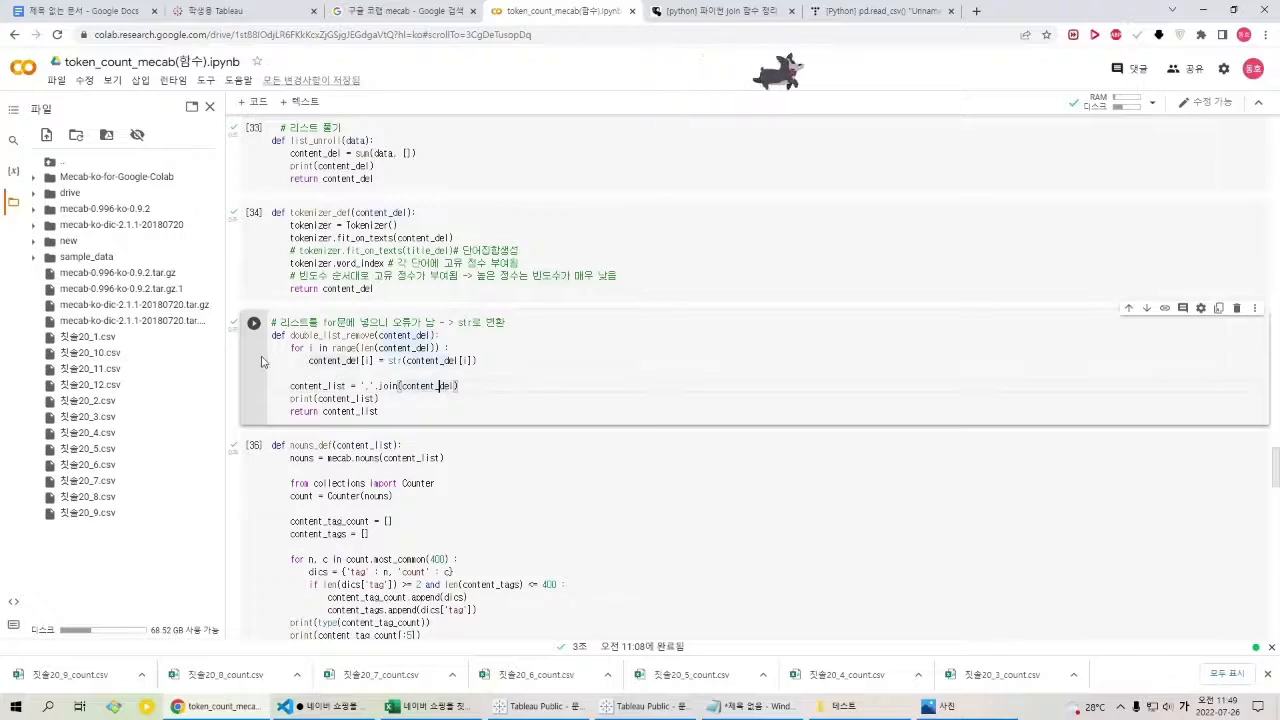
key("shift+Return")
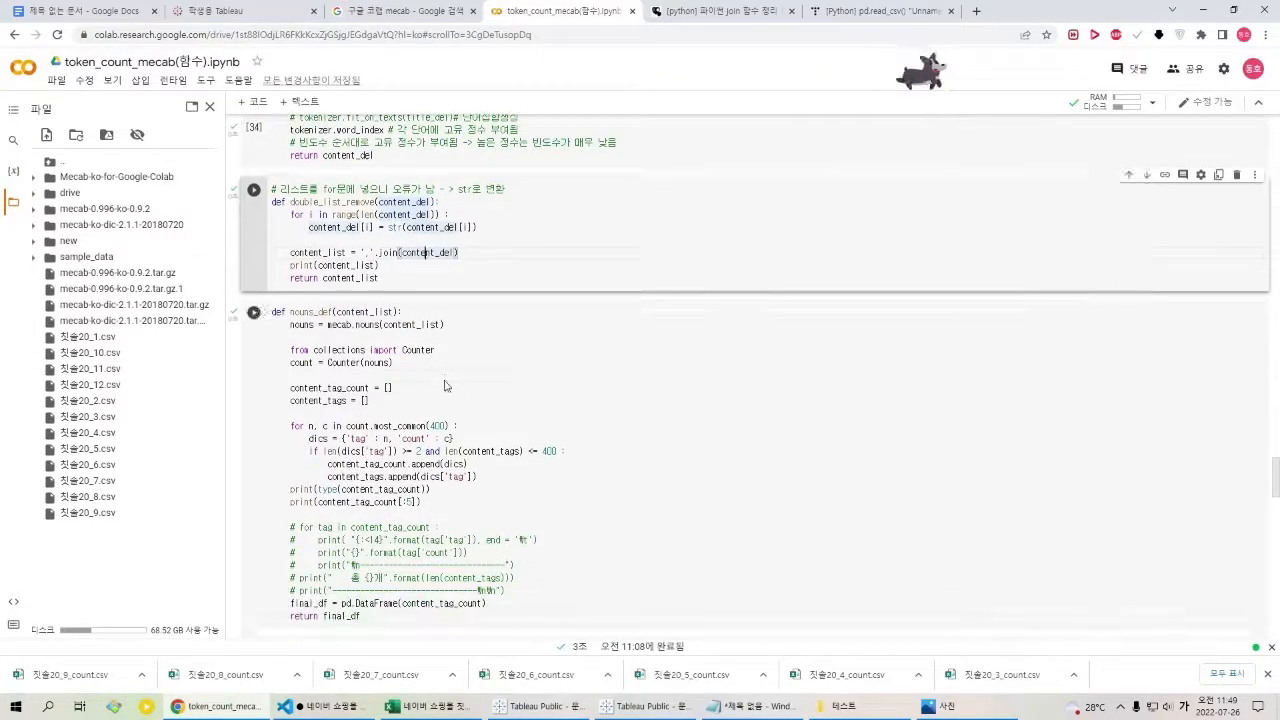
Examine the nouns_def function and highlight its code from the mecab.nouns line through the most_common loop.
left_click(441, 368)
scroll(450, 342, "down", 1)
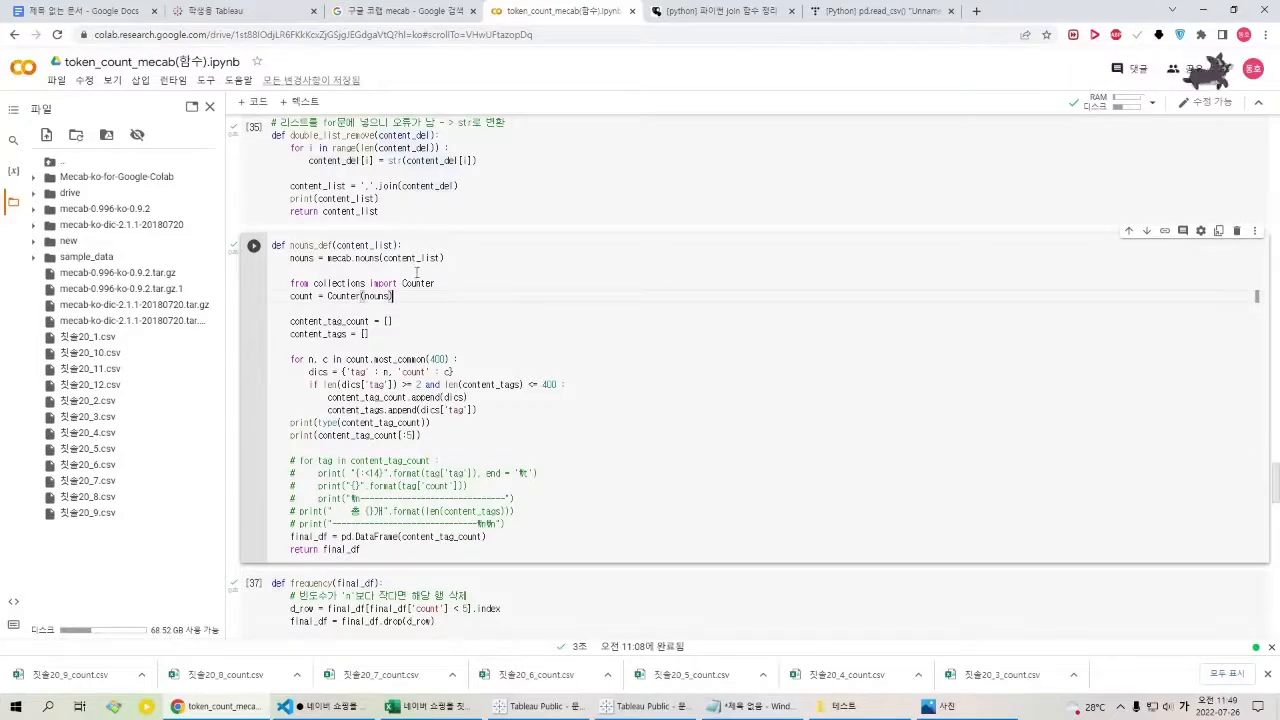
left_click_drag(329, 249, 480, 371)
left_click(480, 372)
left_click_drag(379, 264, 536, 378)
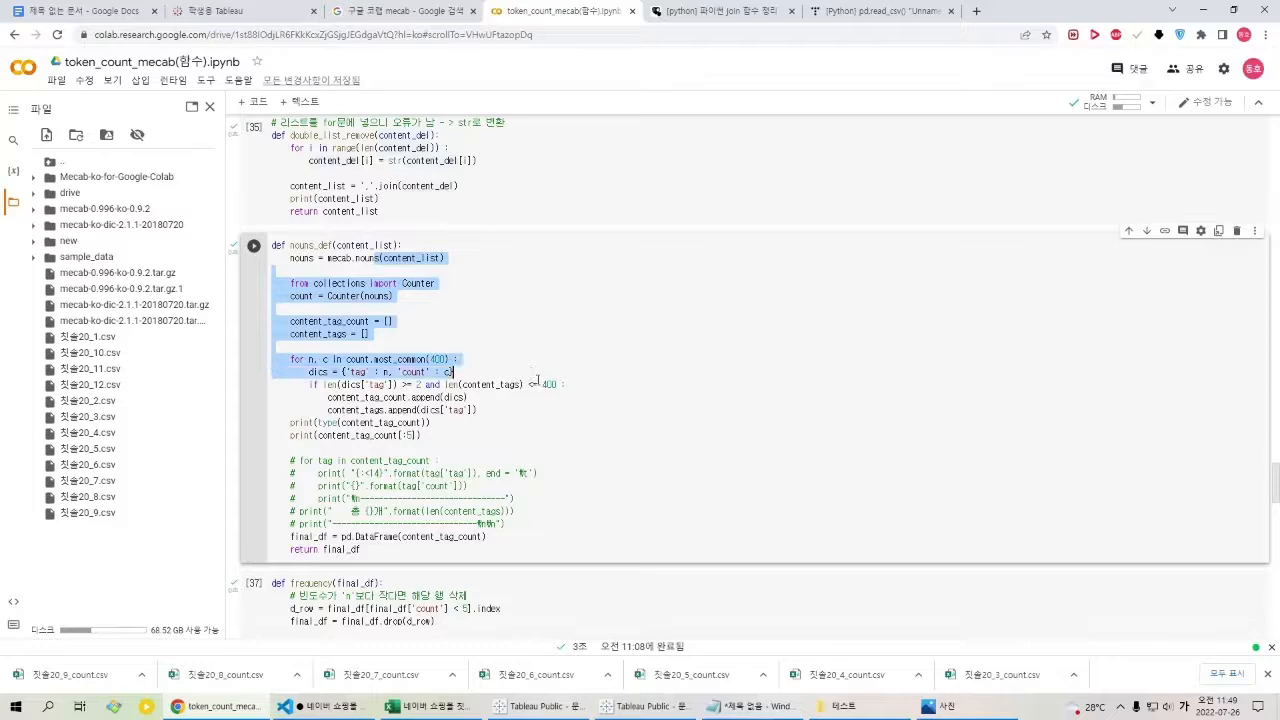
left_click(527, 378)
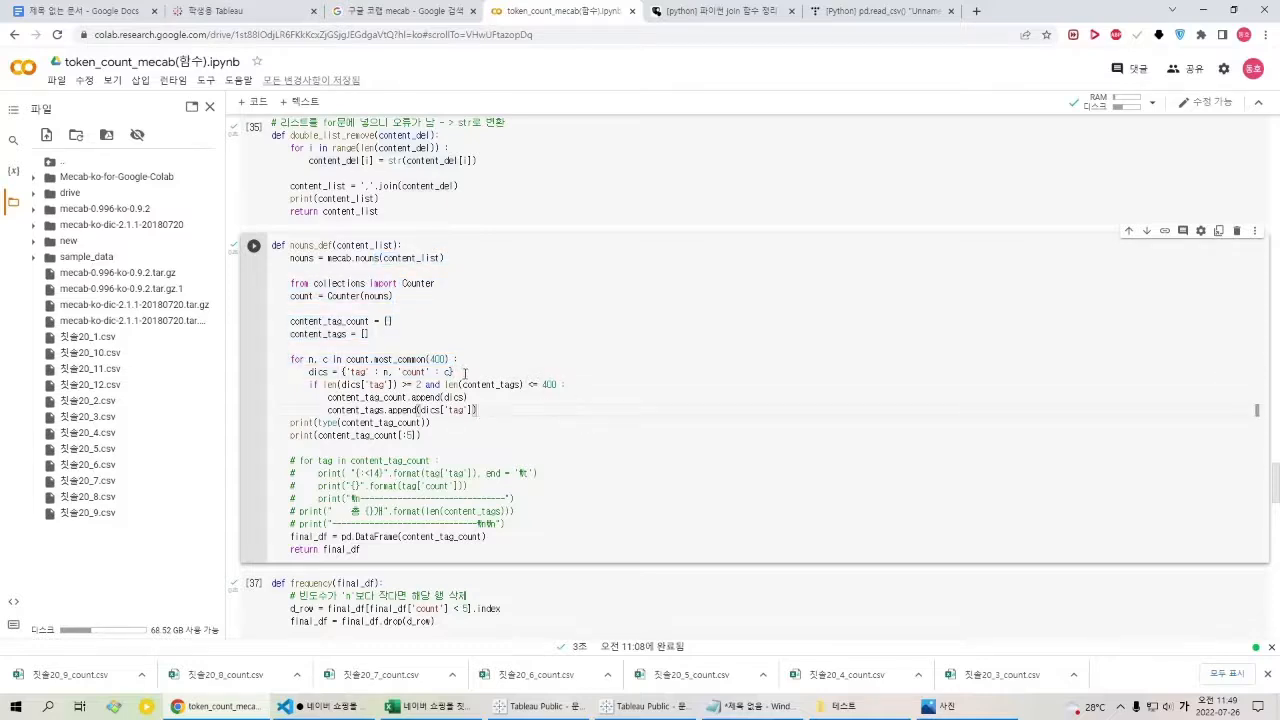
Examine the frequency function, including the line that selects rows with a count below 5 and the descending sort.
scroll(474, 375, "down", 3)
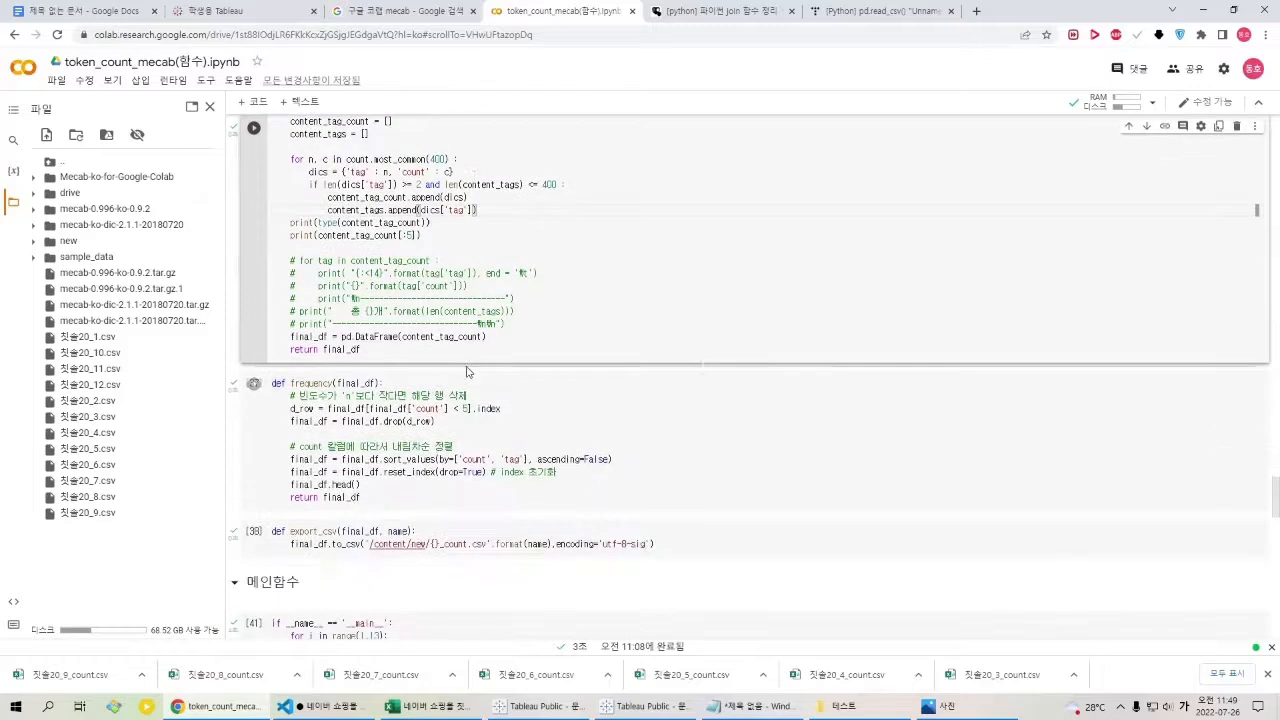
left_click(396, 394)
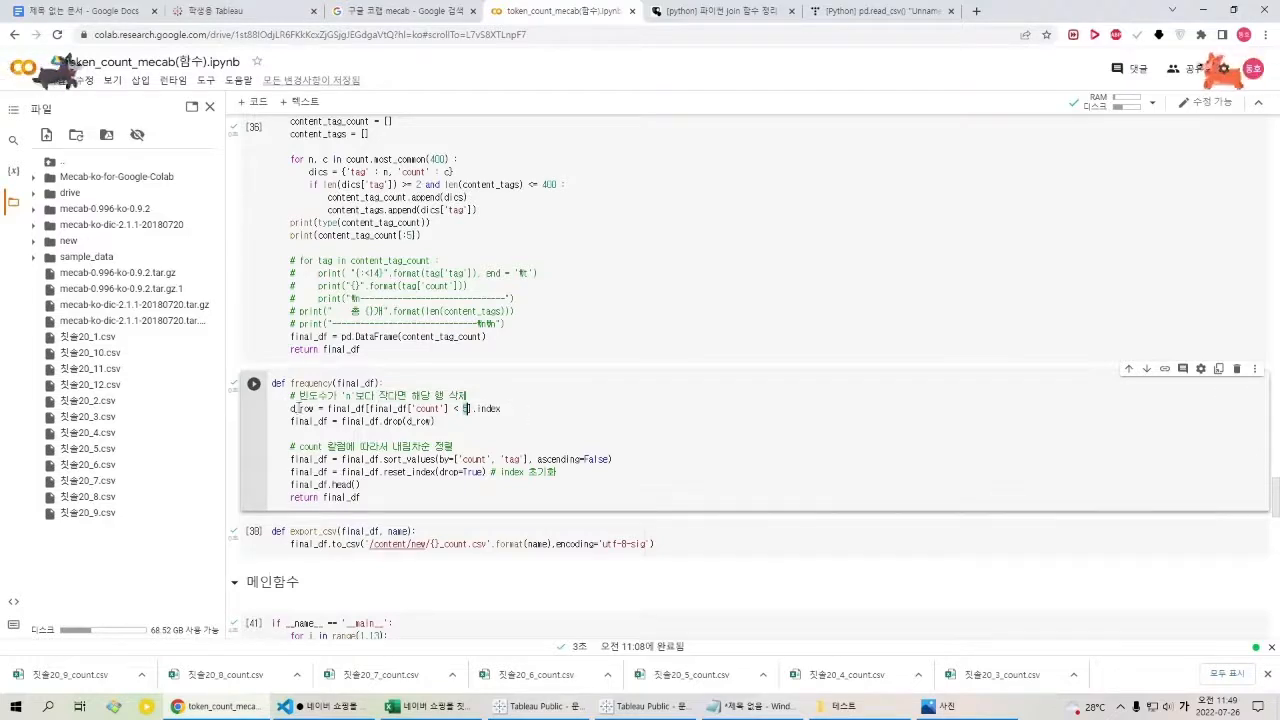
left_click(473, 509)
left_click_drag(473, 509, 318, 408)
left_click(318, 408)
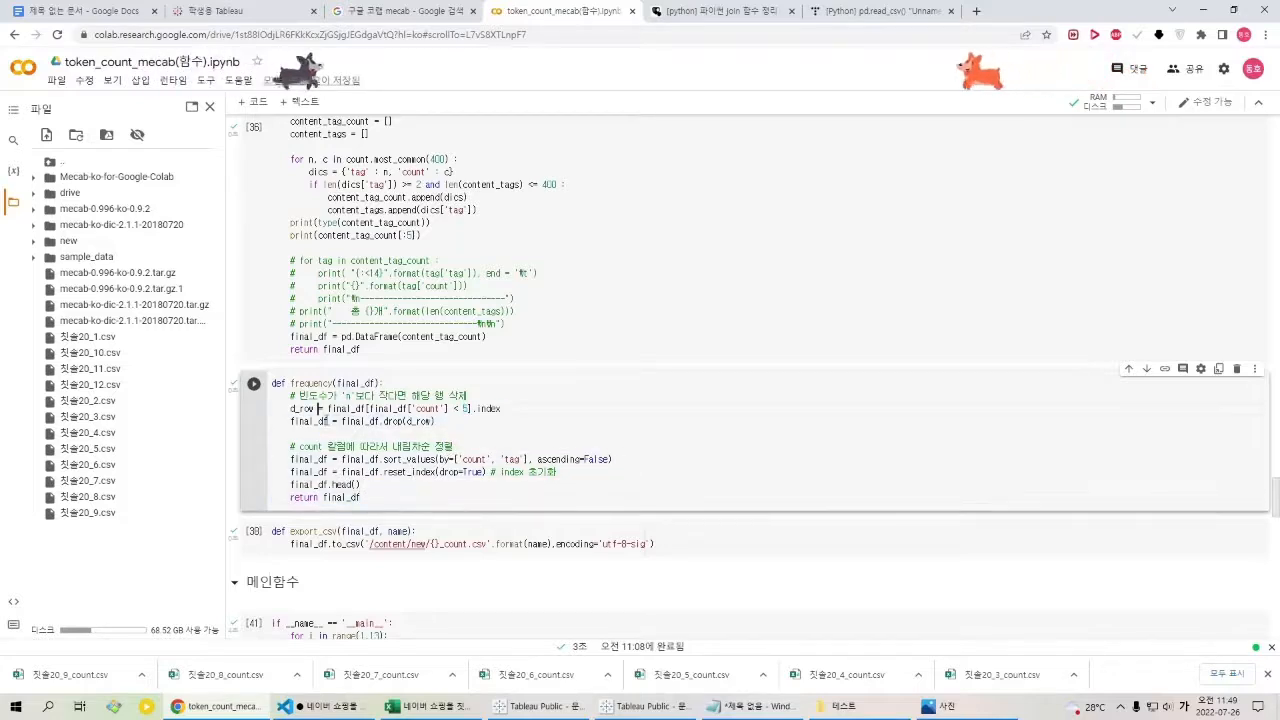
Examine the export_csv function and its /content/new/ output path, expand the new folder, and highlight the whole function.
scroll(319, 450, "down", 1)
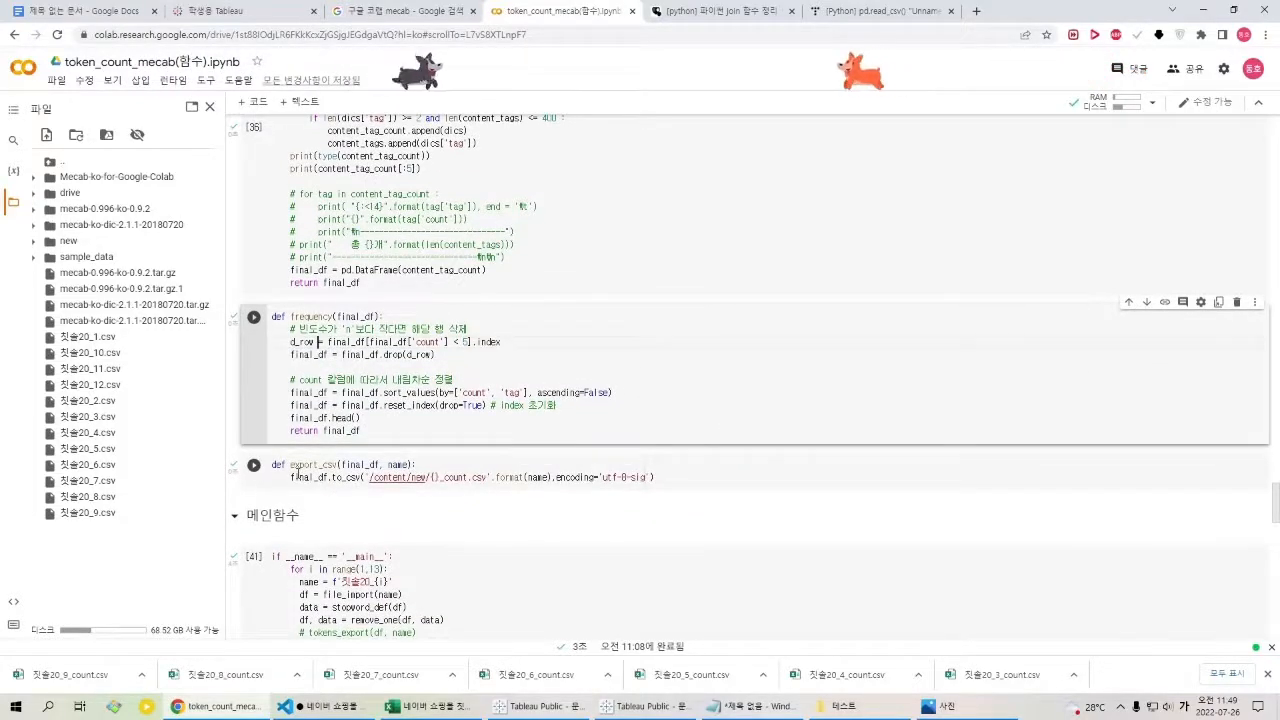
double_click(313, 464)
left_click(345, 467)
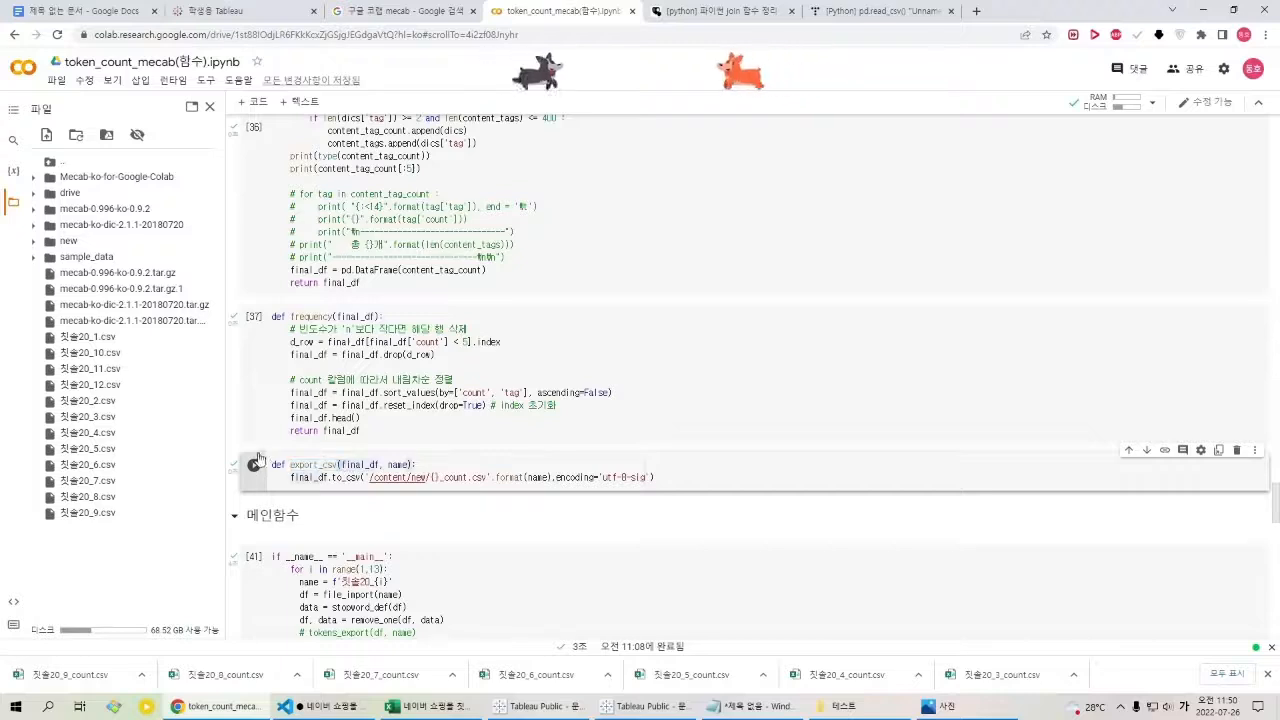
left_click(446, 479)
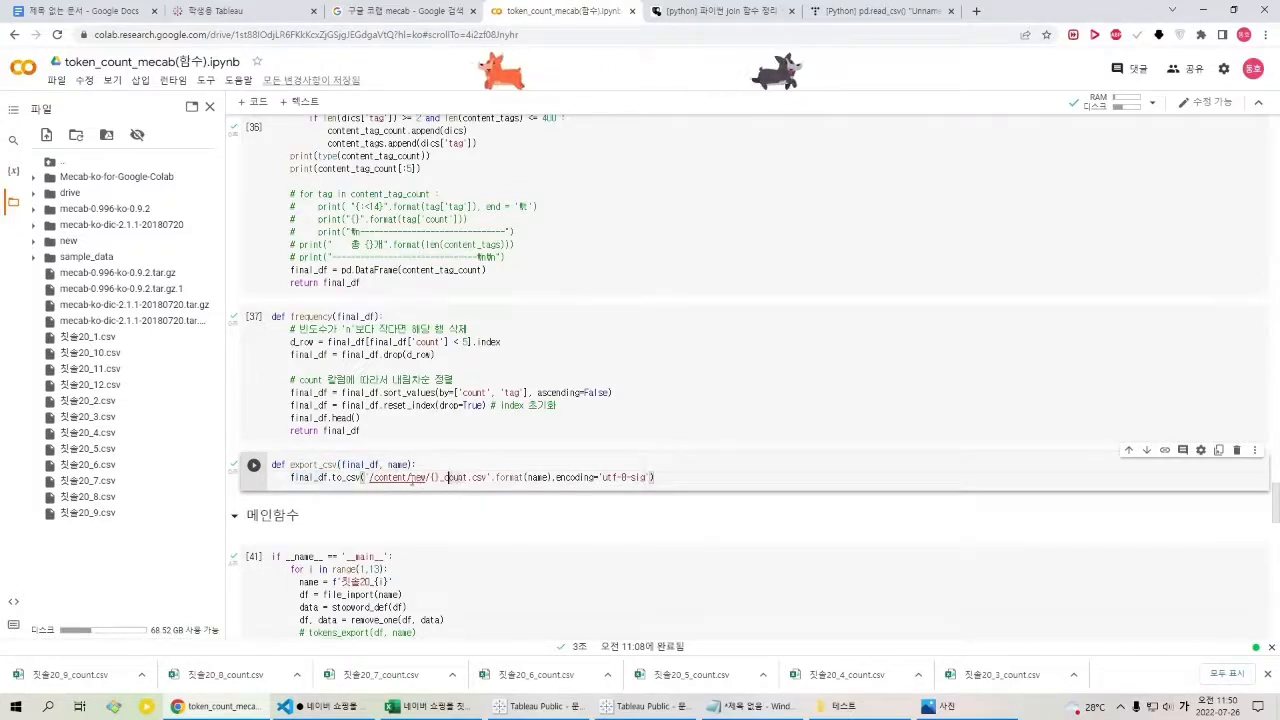
left_click_drag(408, 478, 421, 479)
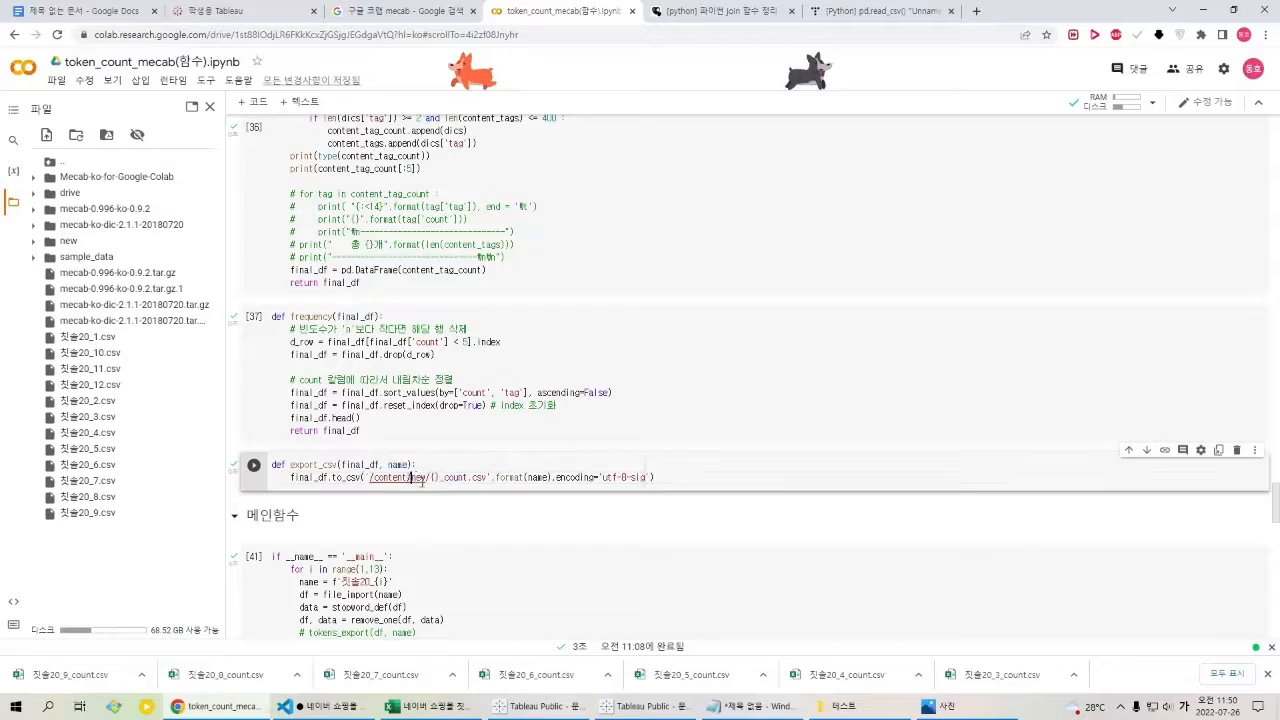
left_click(93, 249)
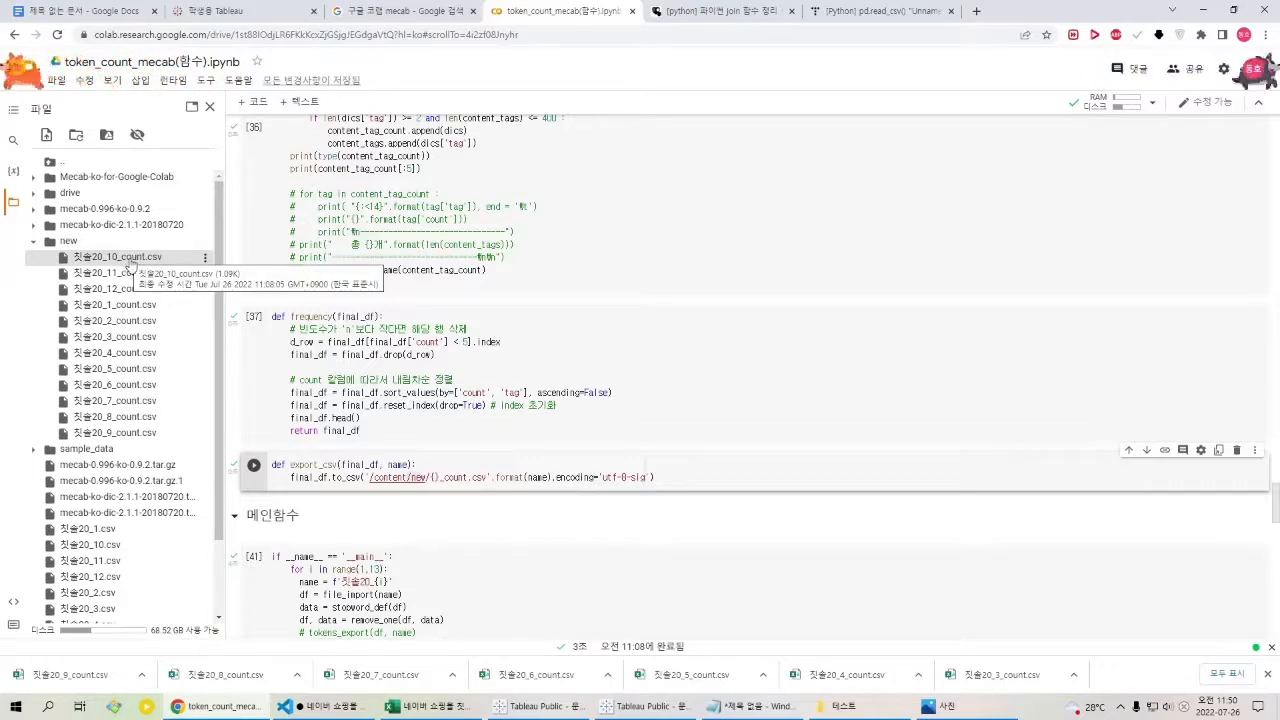
left_click(466, 479)
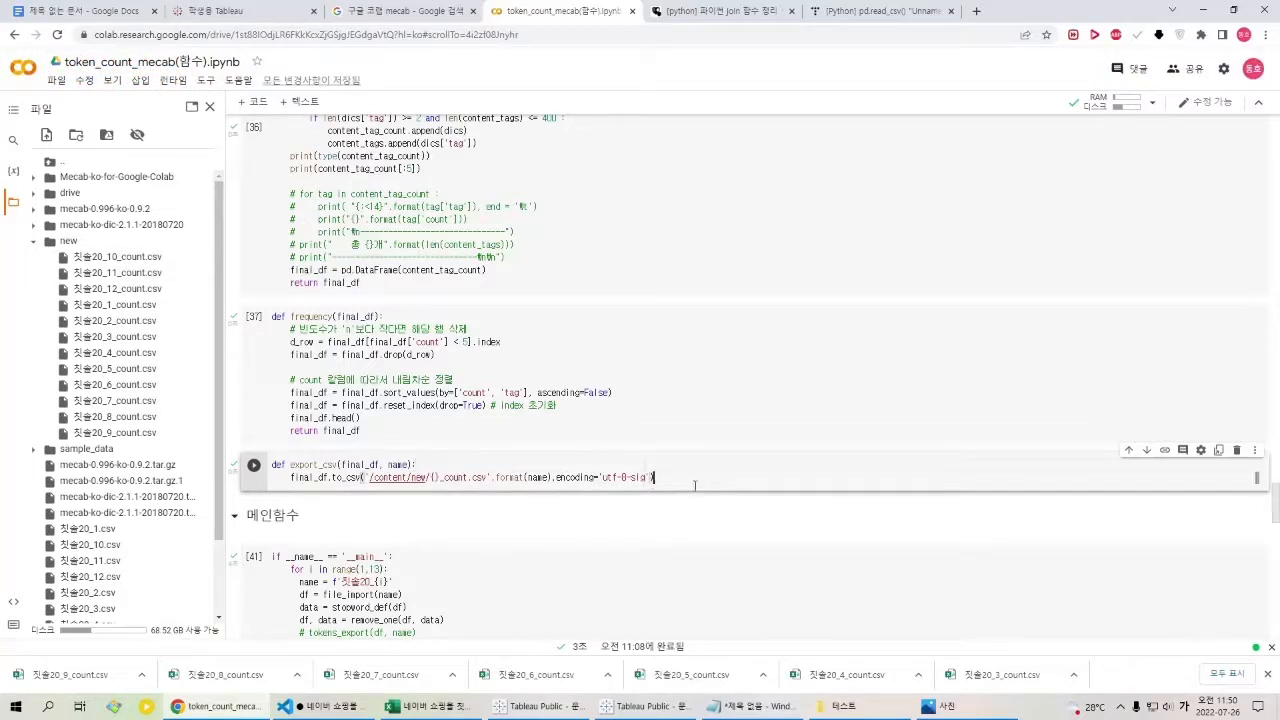
left_click_drag(695, 485, 327, 466)
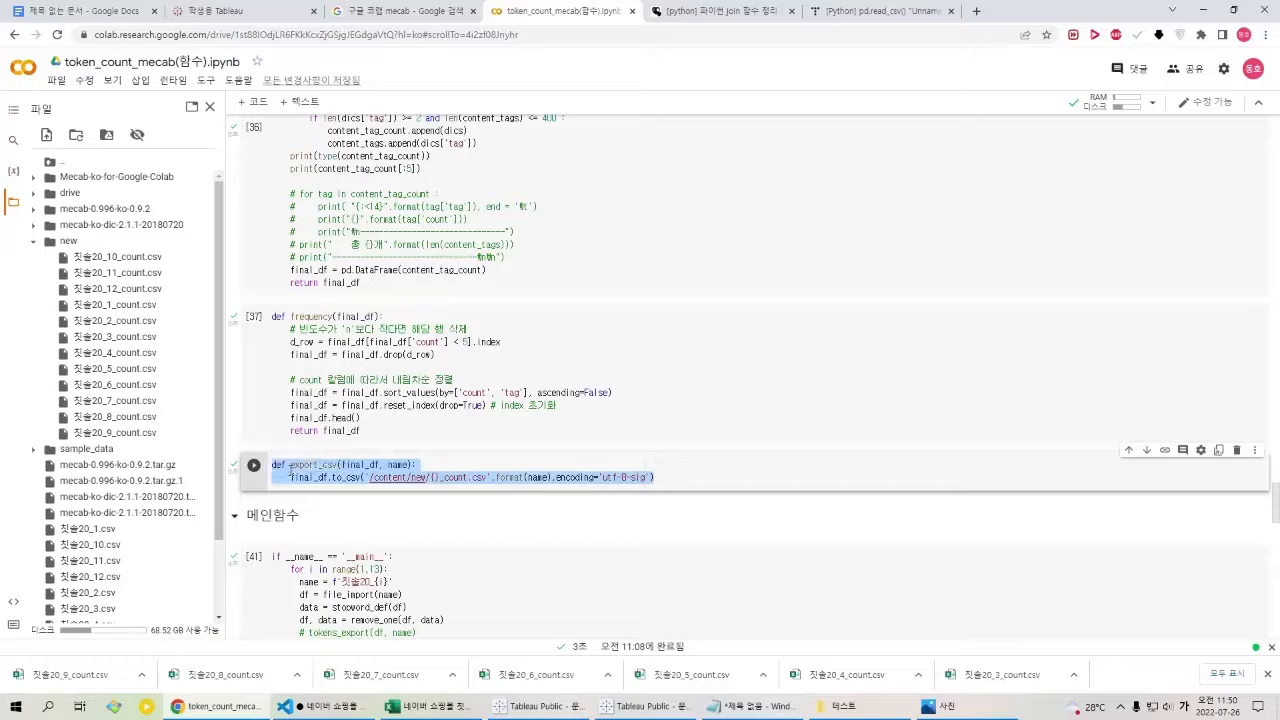
Highlight the main code under the 메인함수 heading and look through the 칫솔20 CSV files in the file list.
key("shift+Return")
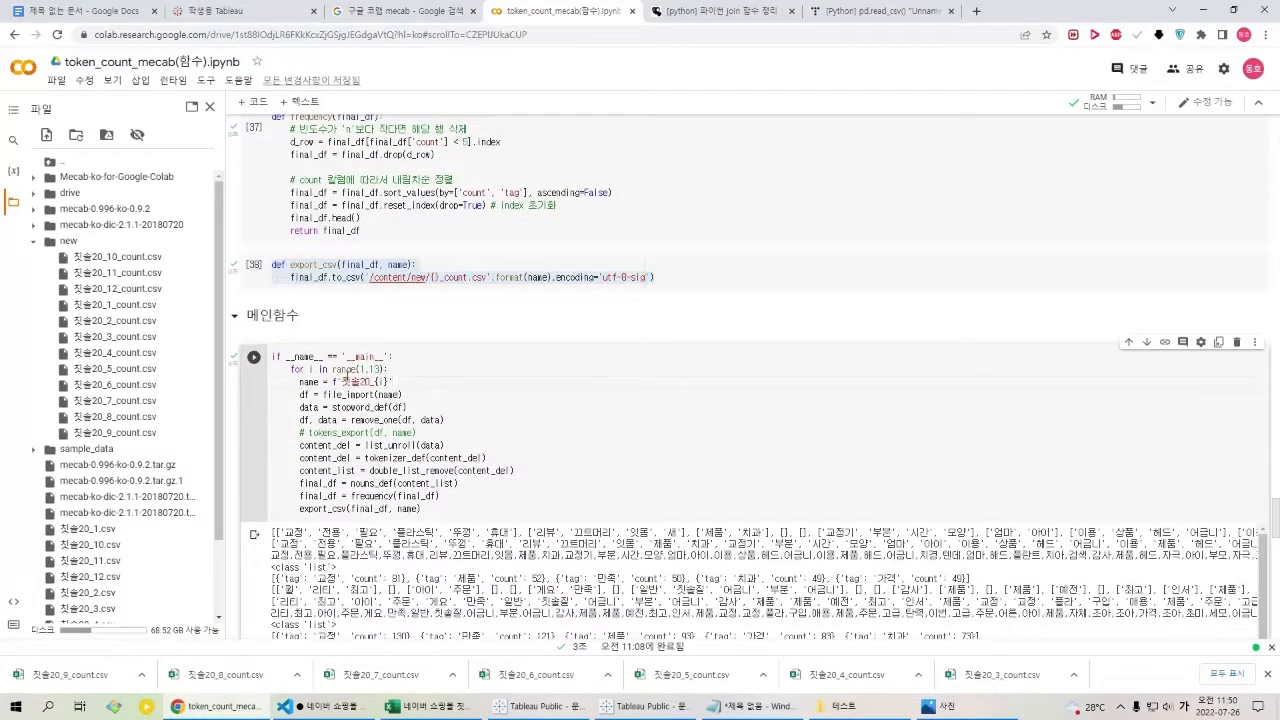
scroll(413, 378, "down", 1)
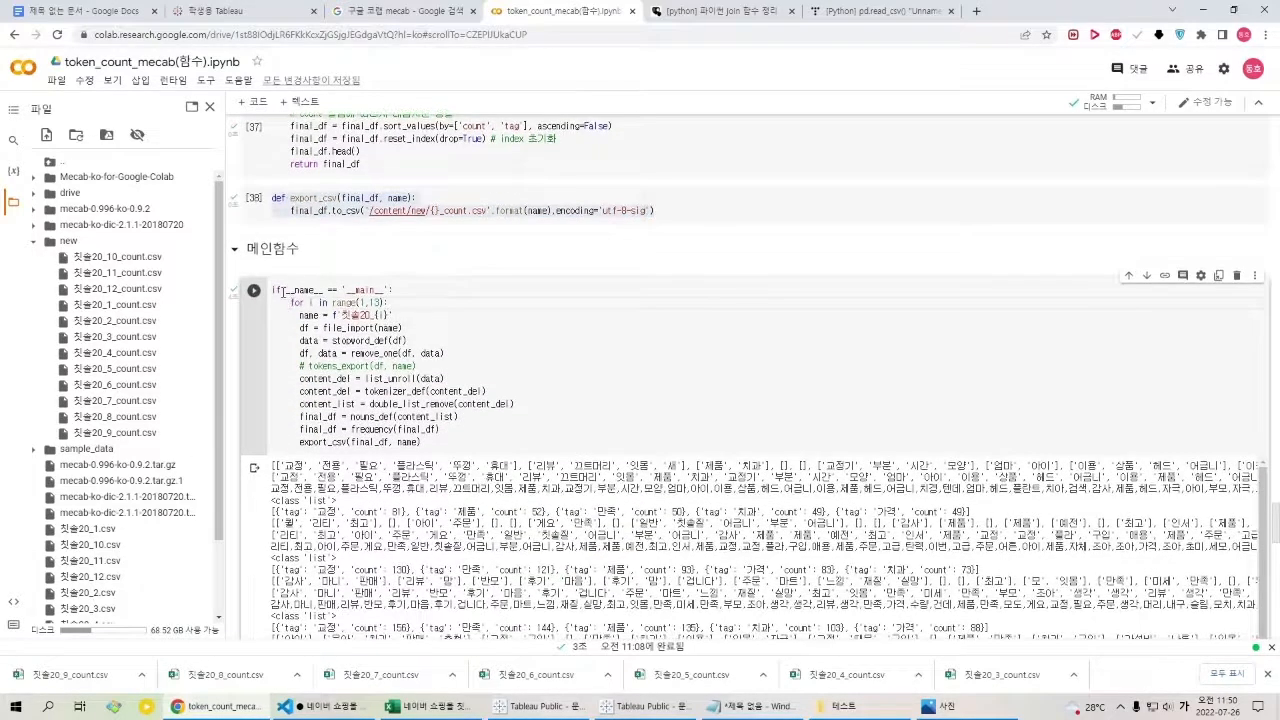
left_click_drag(273, 290, 500, 444)
left_click(500, 444)
scroll(113, 473, "down", 2)
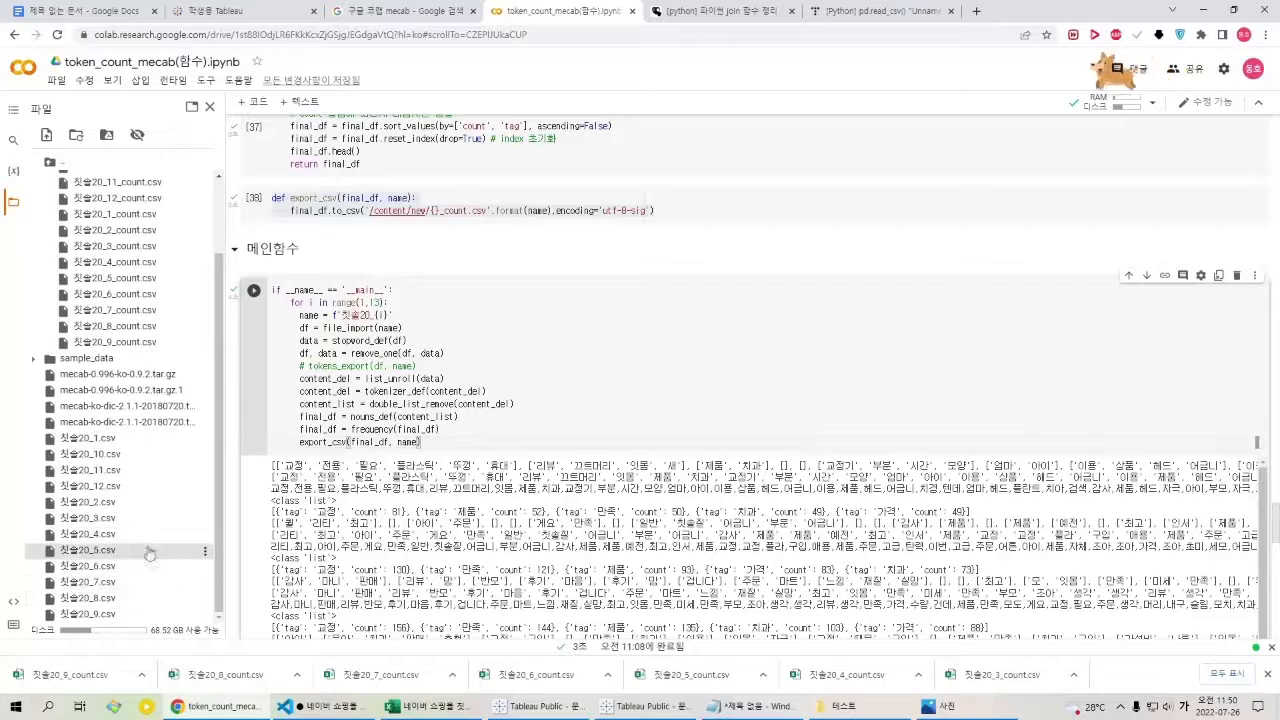
scroll(148, 551, "up", 2)
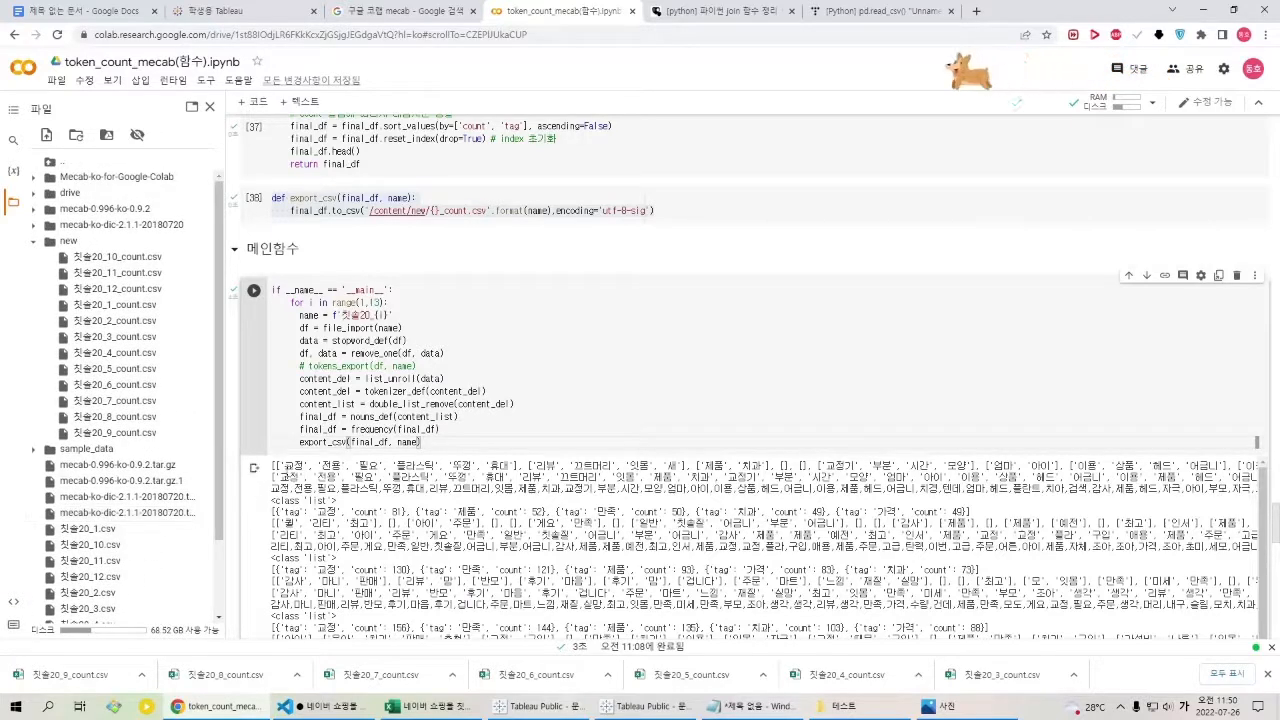
Highlight the first extracted words in the main cell's printed output.
double_click(295, 466)
left_click_drag(308, 467, 332, 468)
left_click(334, 472)
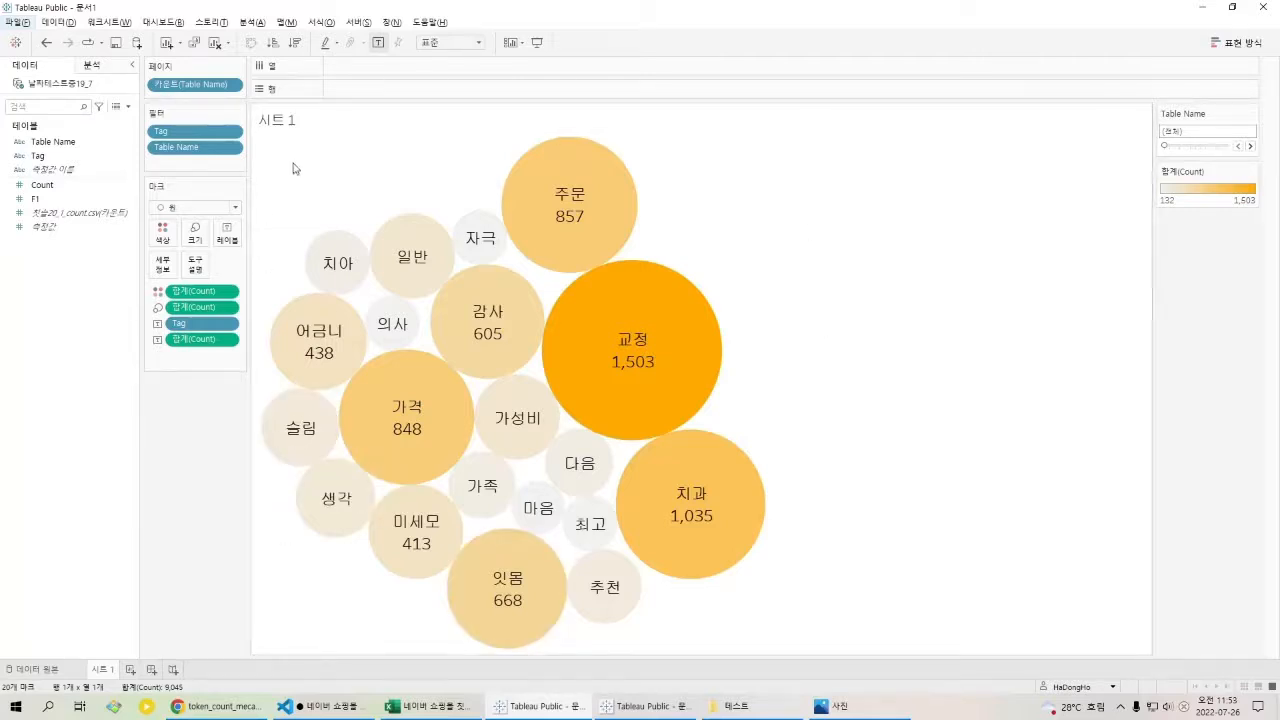
View the monthly CSV files in the 테스트 folder, and return to the main function cell in the Colab notebook.
left_click(736, 706)
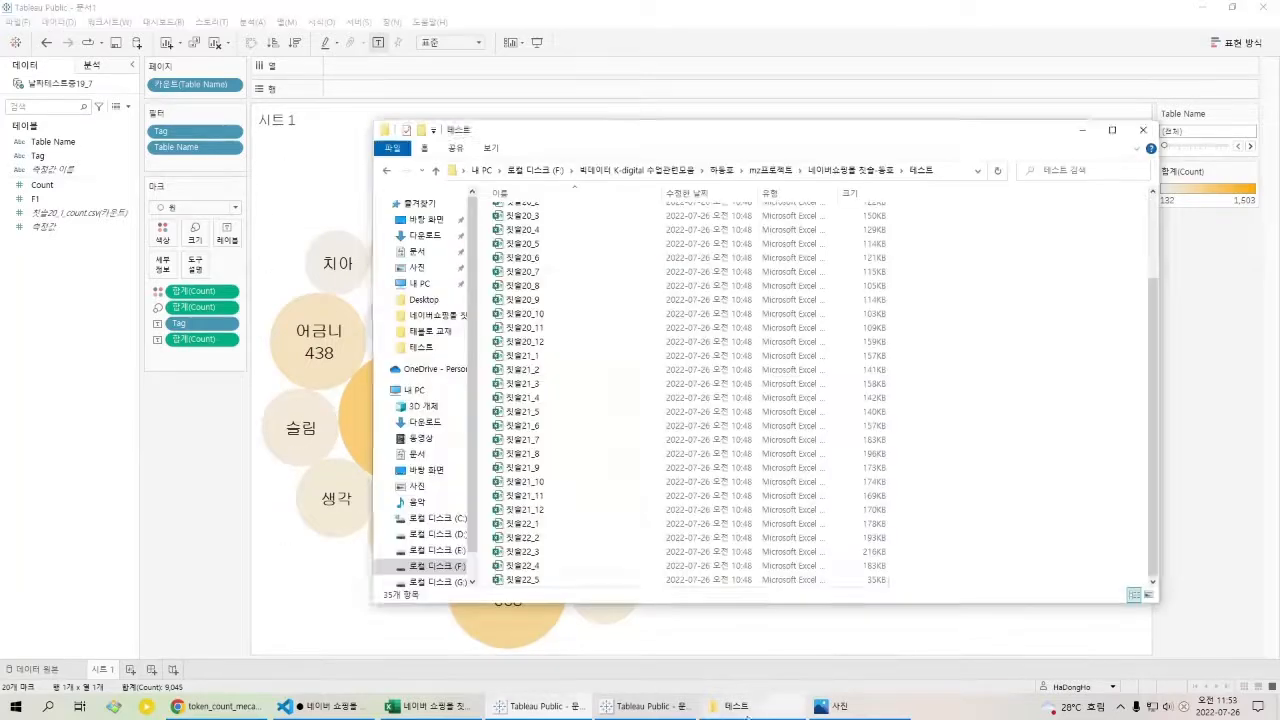
left_click(215, 706)
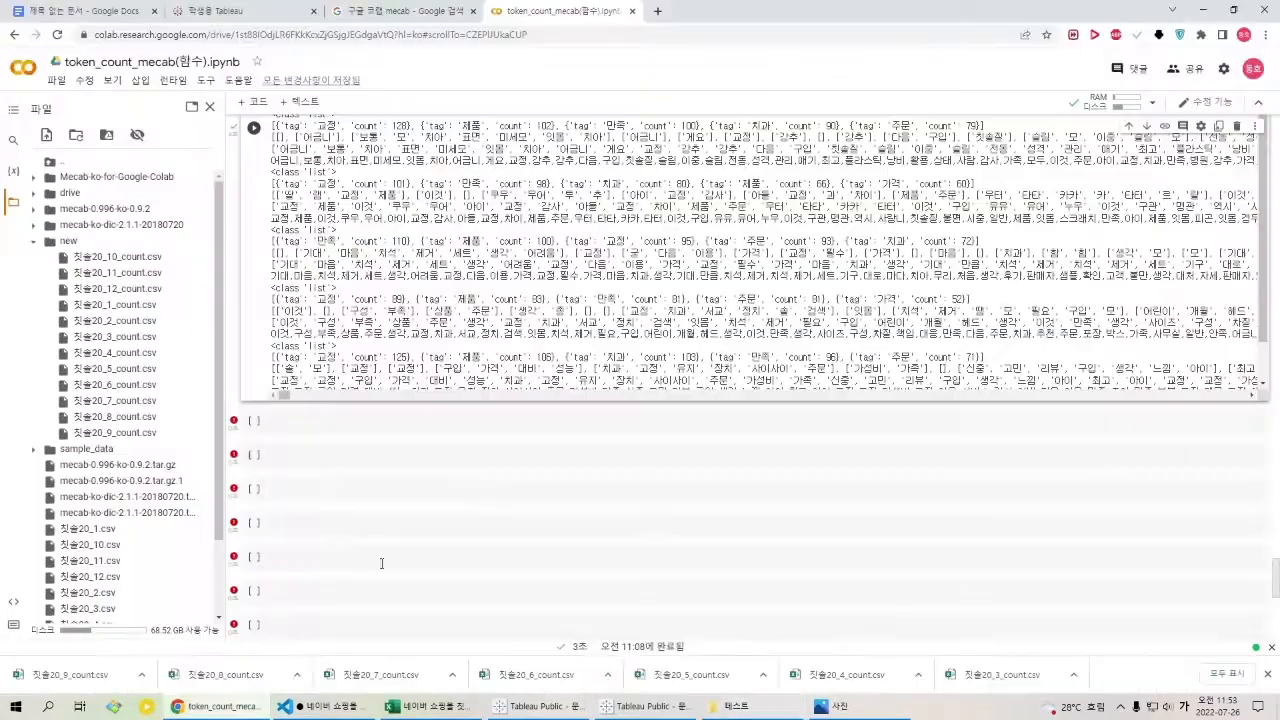
scroll(372, 346, "up", 5)
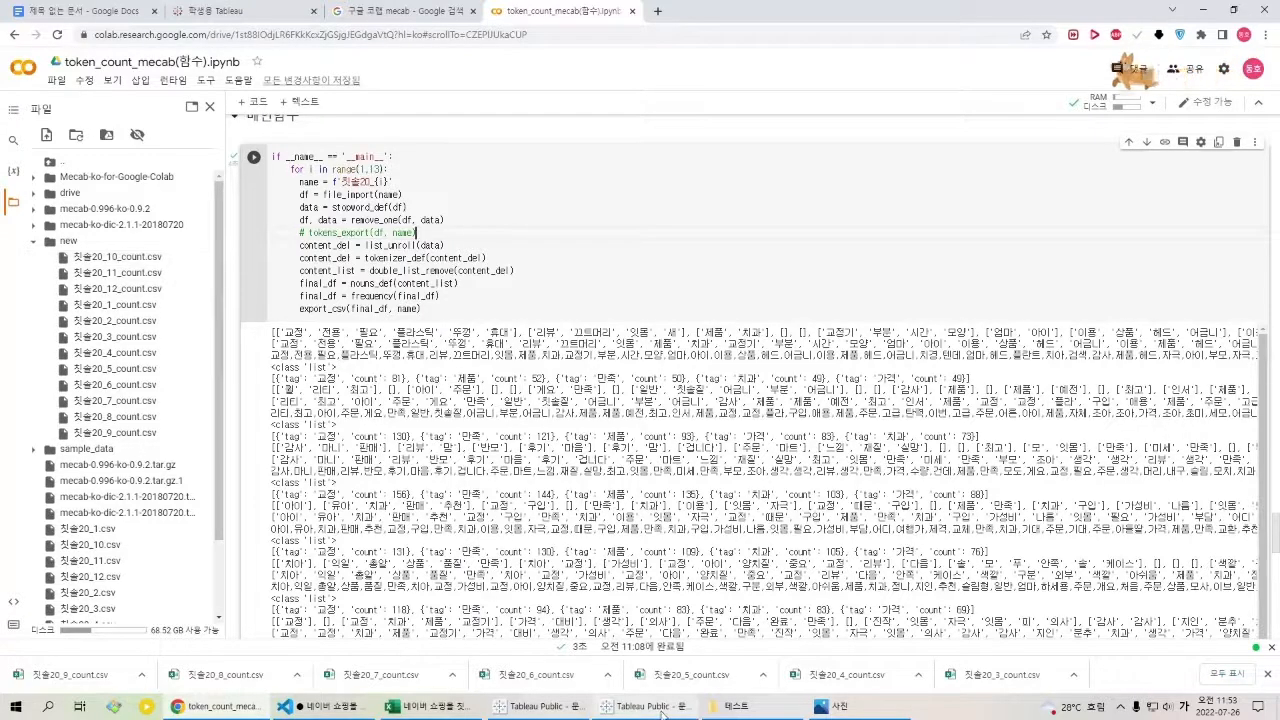
Switch to the Tableau Public bubble chart, inspect the 교정 bubble by selecting it, and clear the selection.
mouse_move(530, 710)
left_click(517, 655)
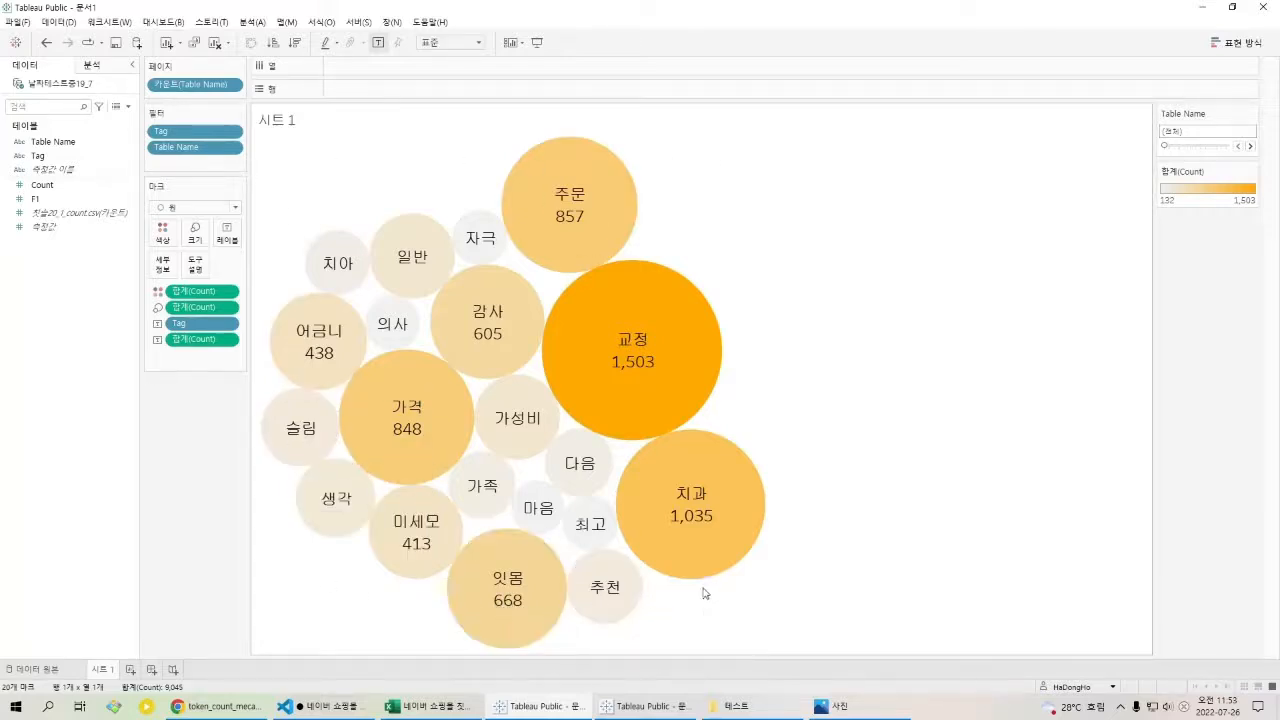
left_click(715, 372)
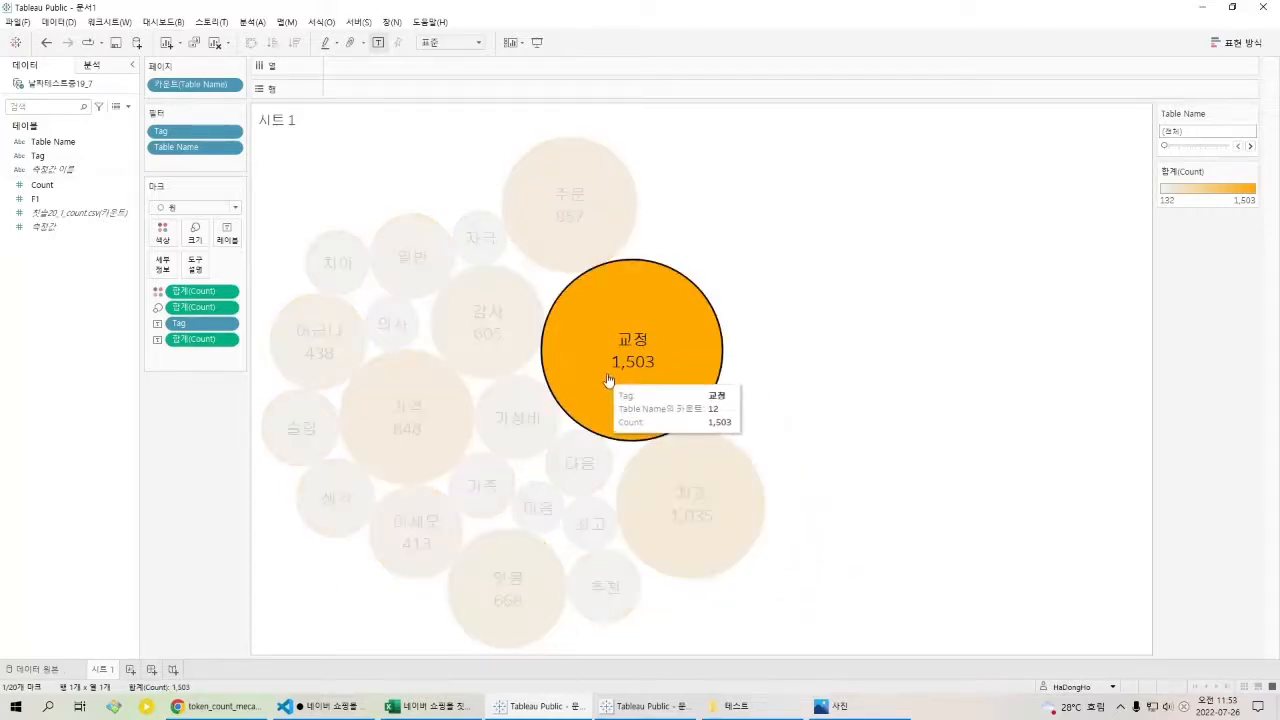
left_click(640, 376)
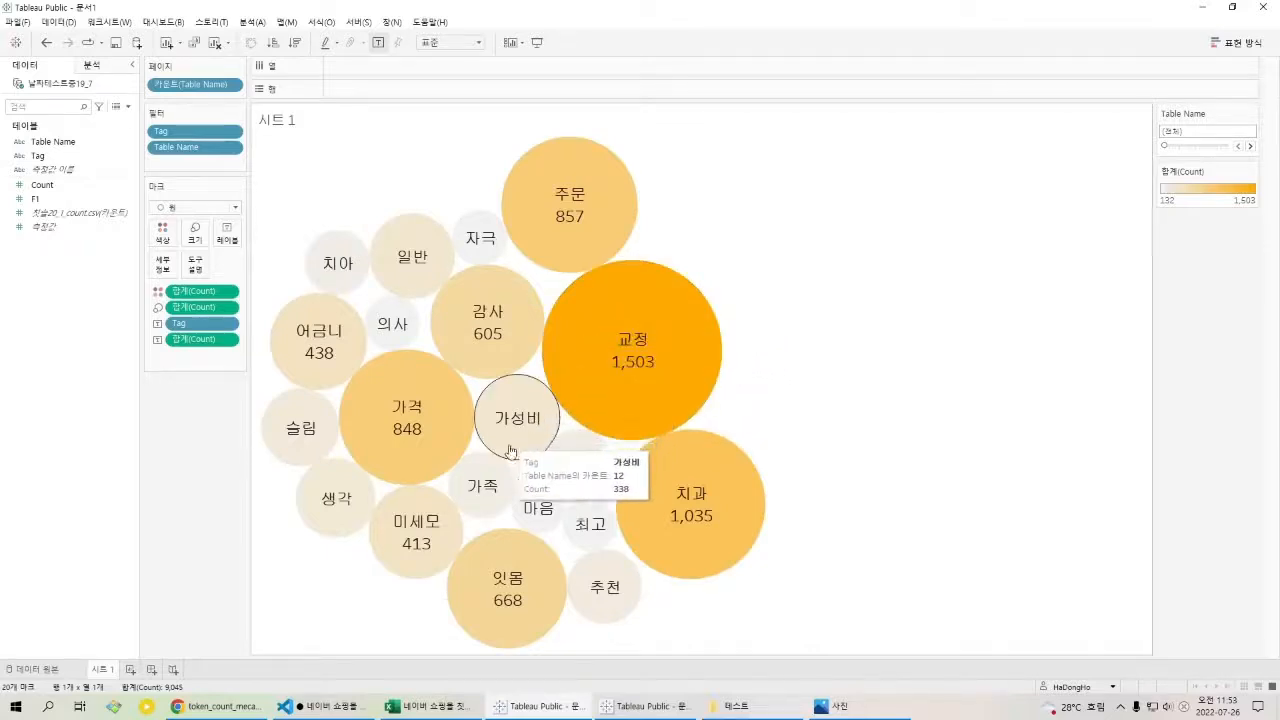
Select and deselect the 교정 bubble, and view the details of the 생각 bubble.
left_click(662, 333)
left_click(662, 333)
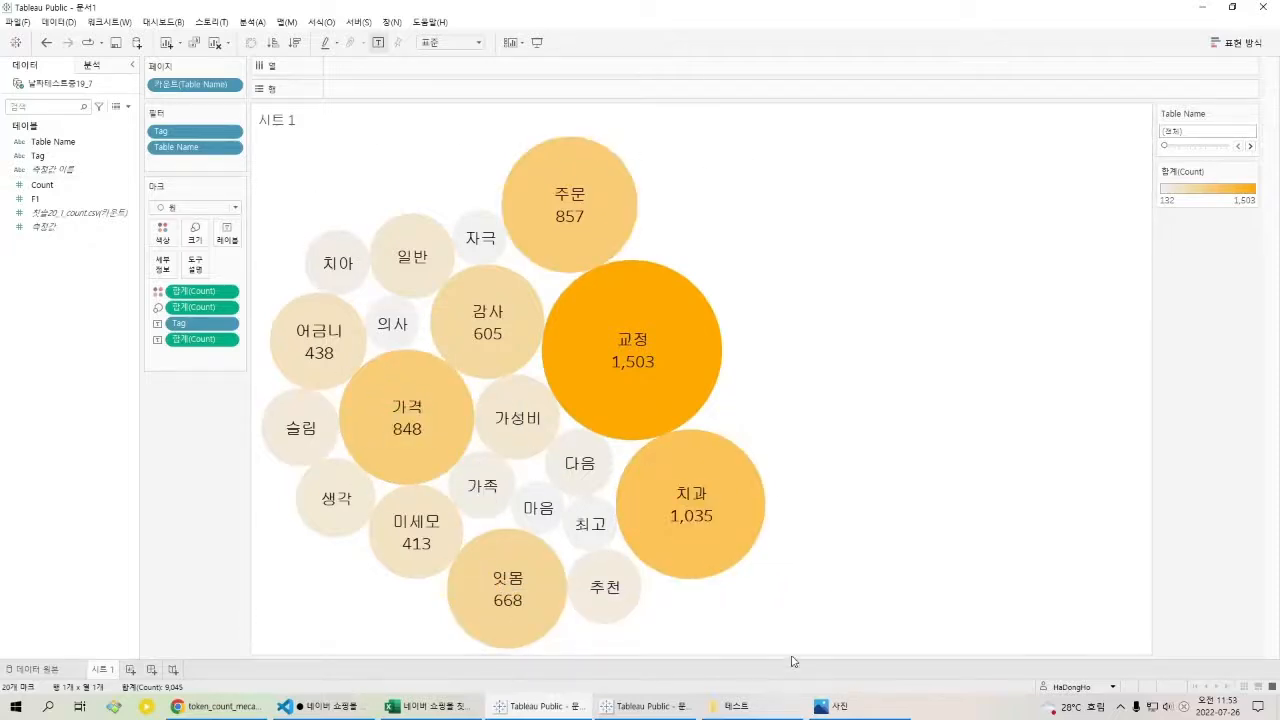
mouse_move(337, 500)
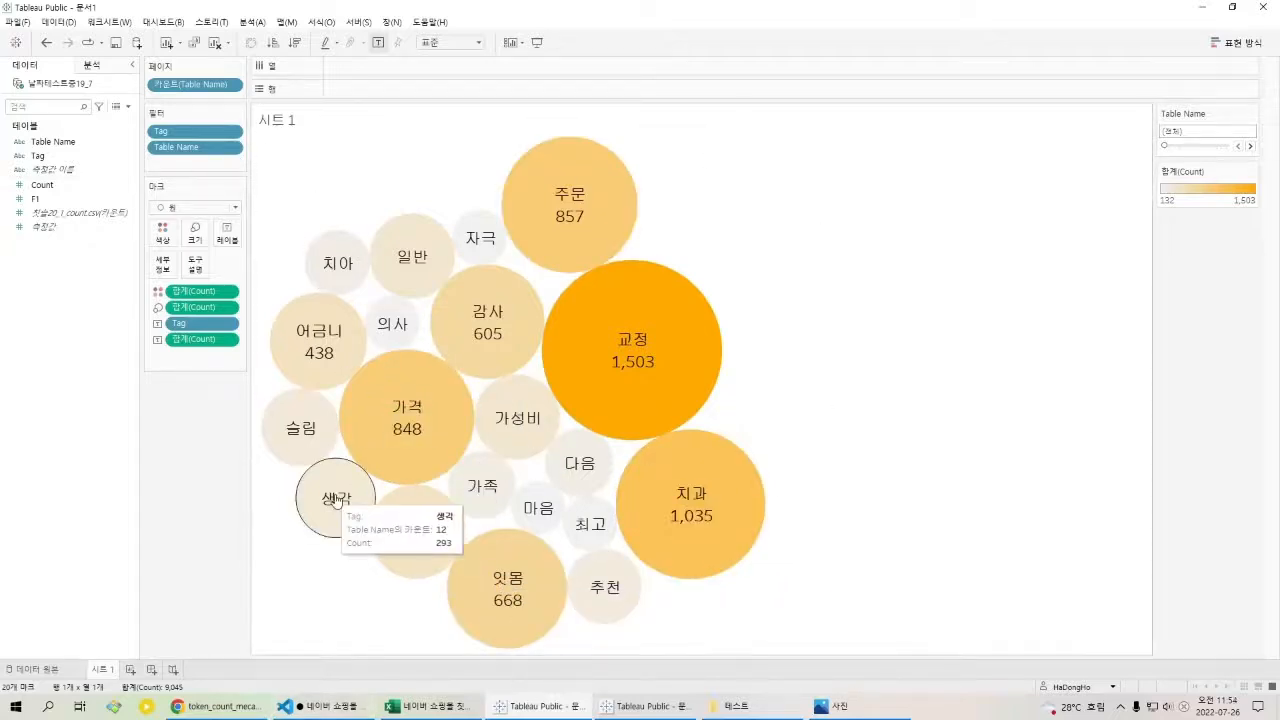
Switch to the second Tableau Public window and connect to the text file 칫솔20_1_count from the 칫솔 folder.
mouse_move(655, 710)
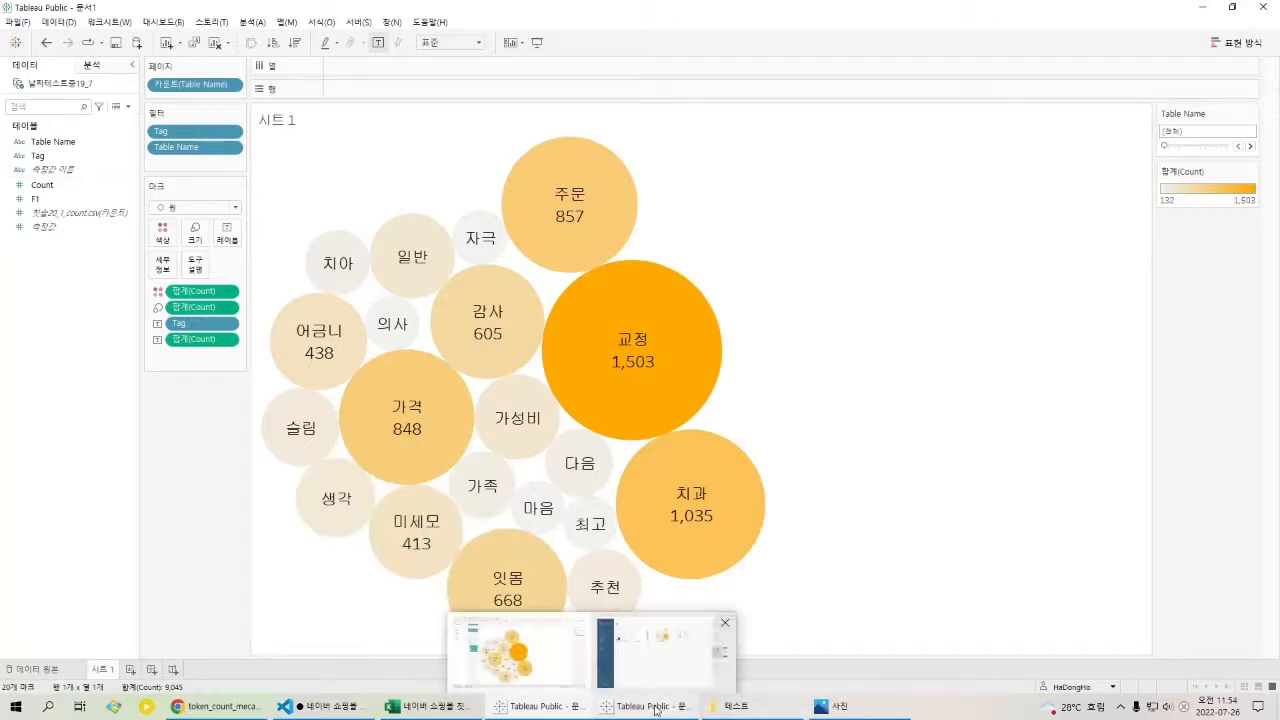
left_click(665, 652)
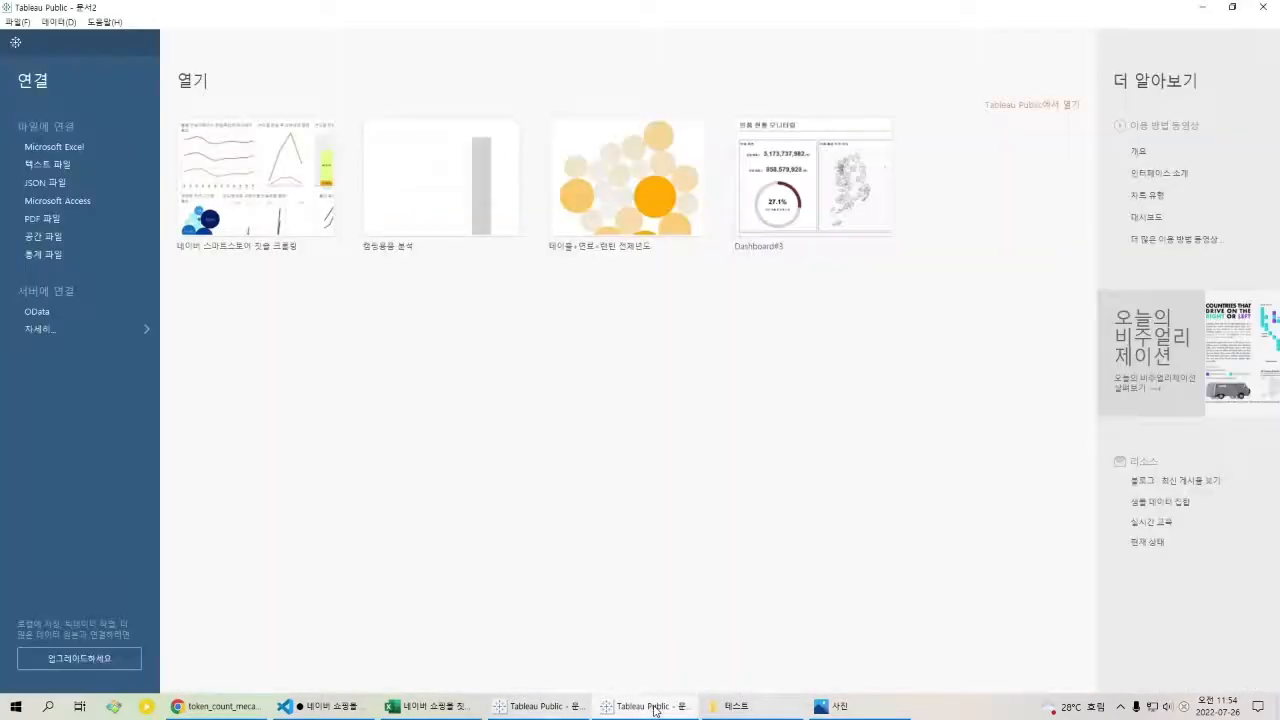
left_click(108, 164)
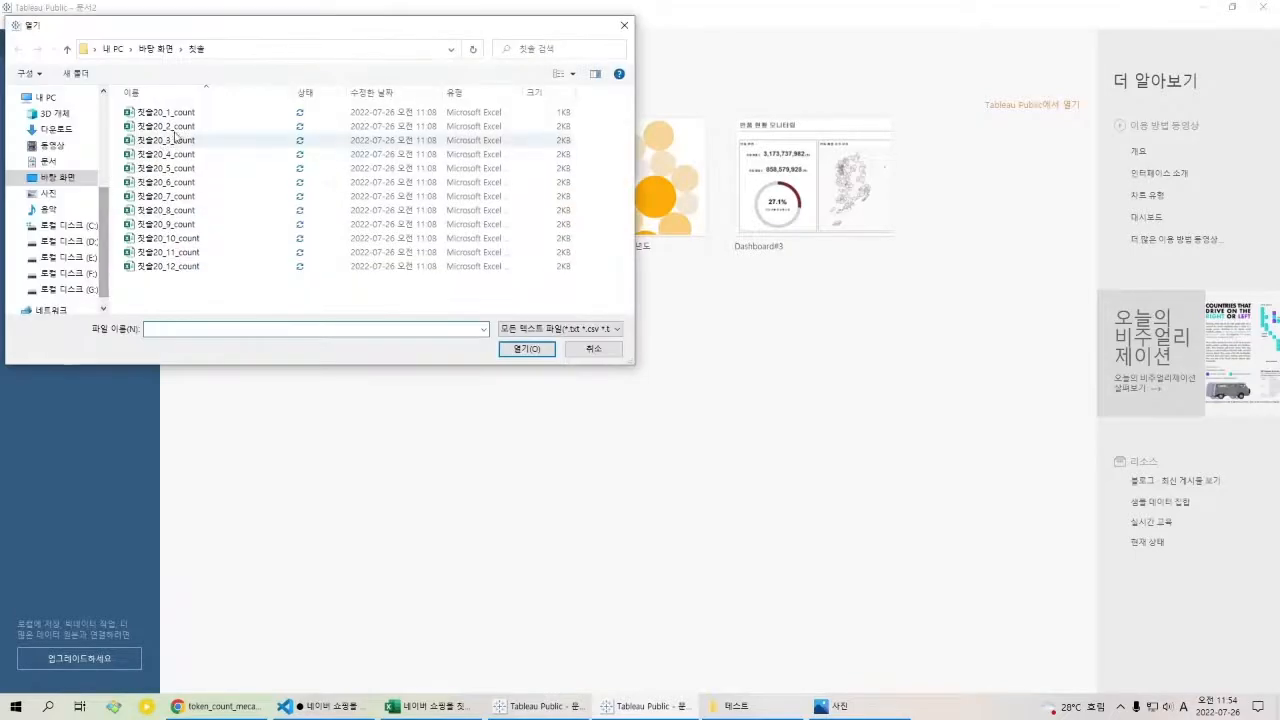
left_click(192, 116)
left_click(214, 267)
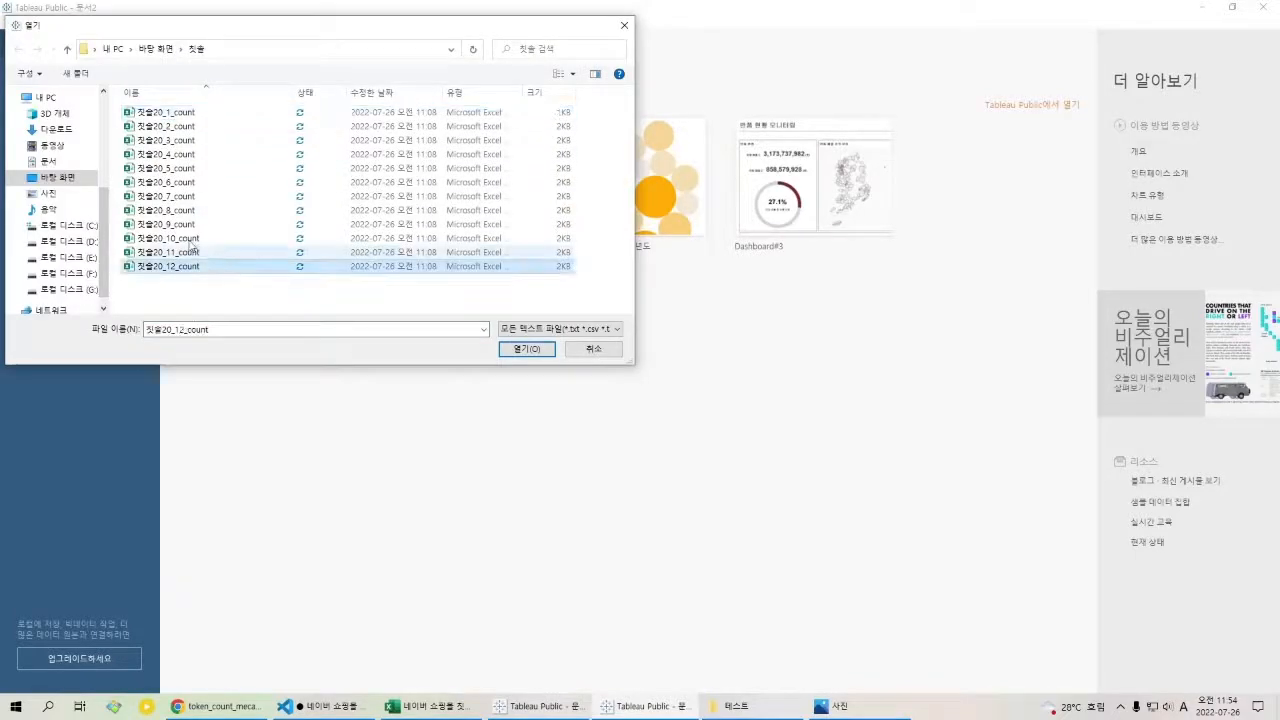
left_click(210, 114)
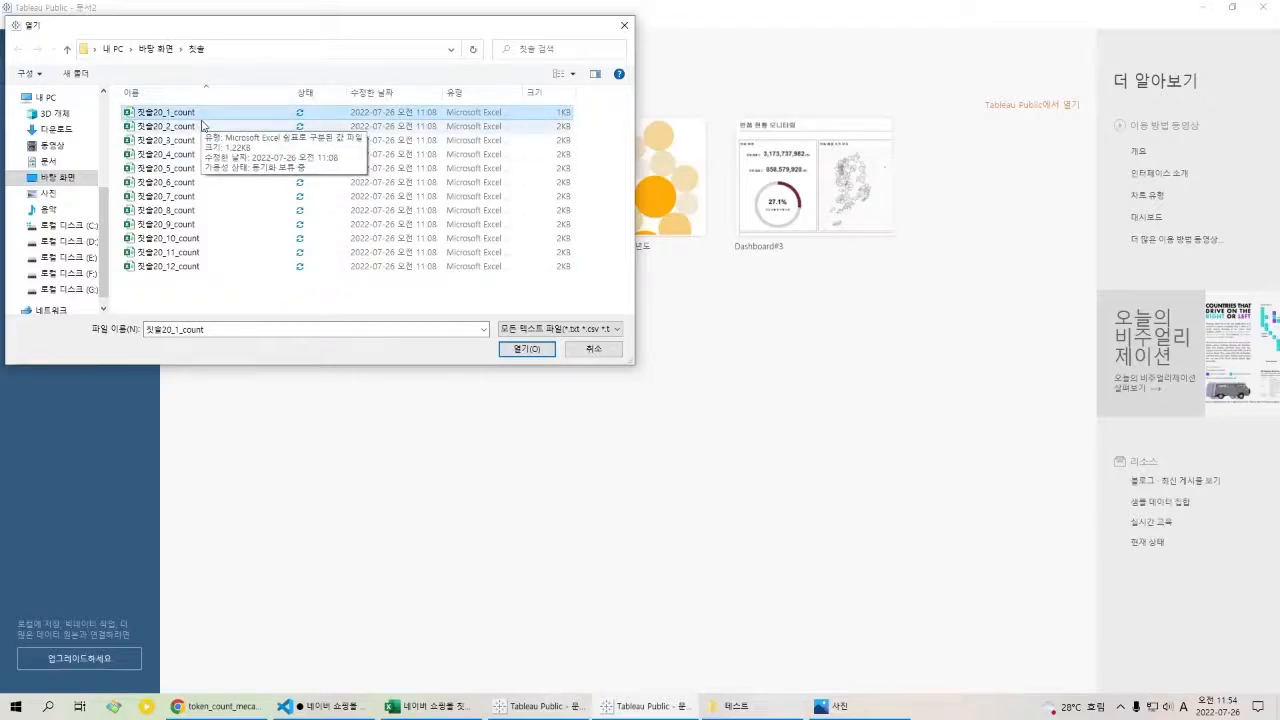
left_click(517, 352)
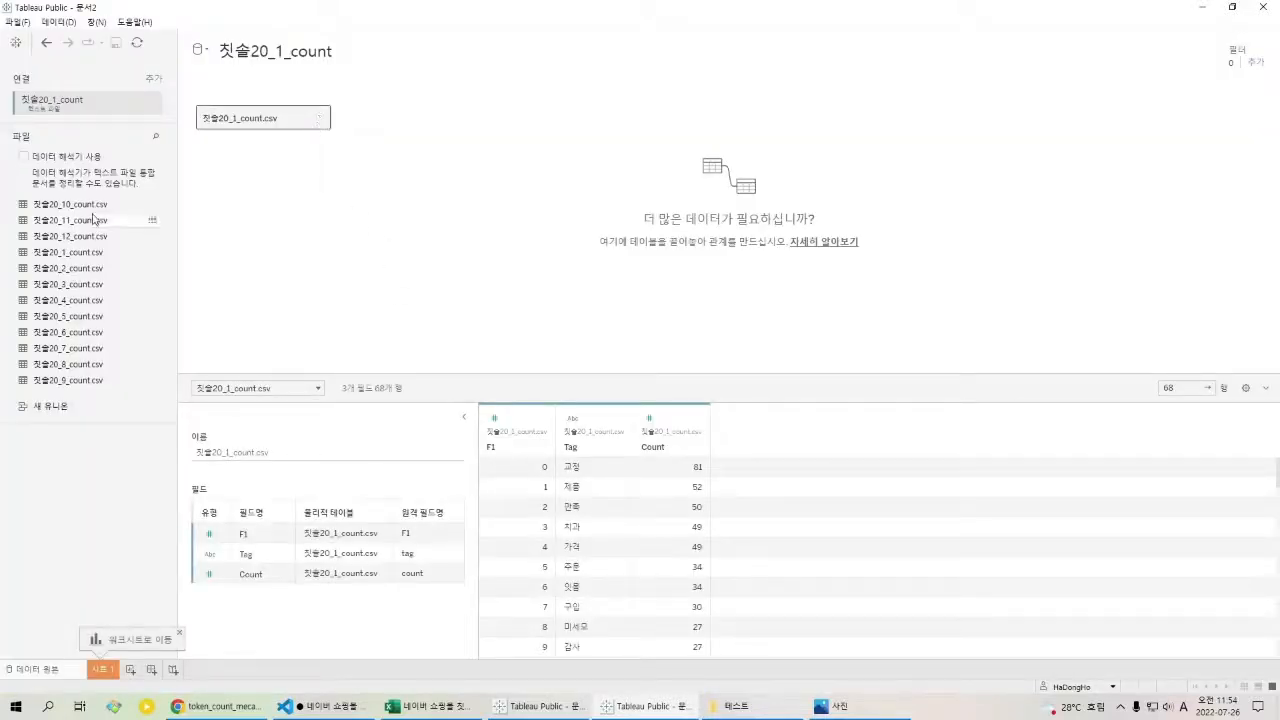
Try to relate 칫솔20_2_count.csv to 칫솔20_1_count.csv by matching their Count fields.
left_click_drag(100, 270, 430, 124)
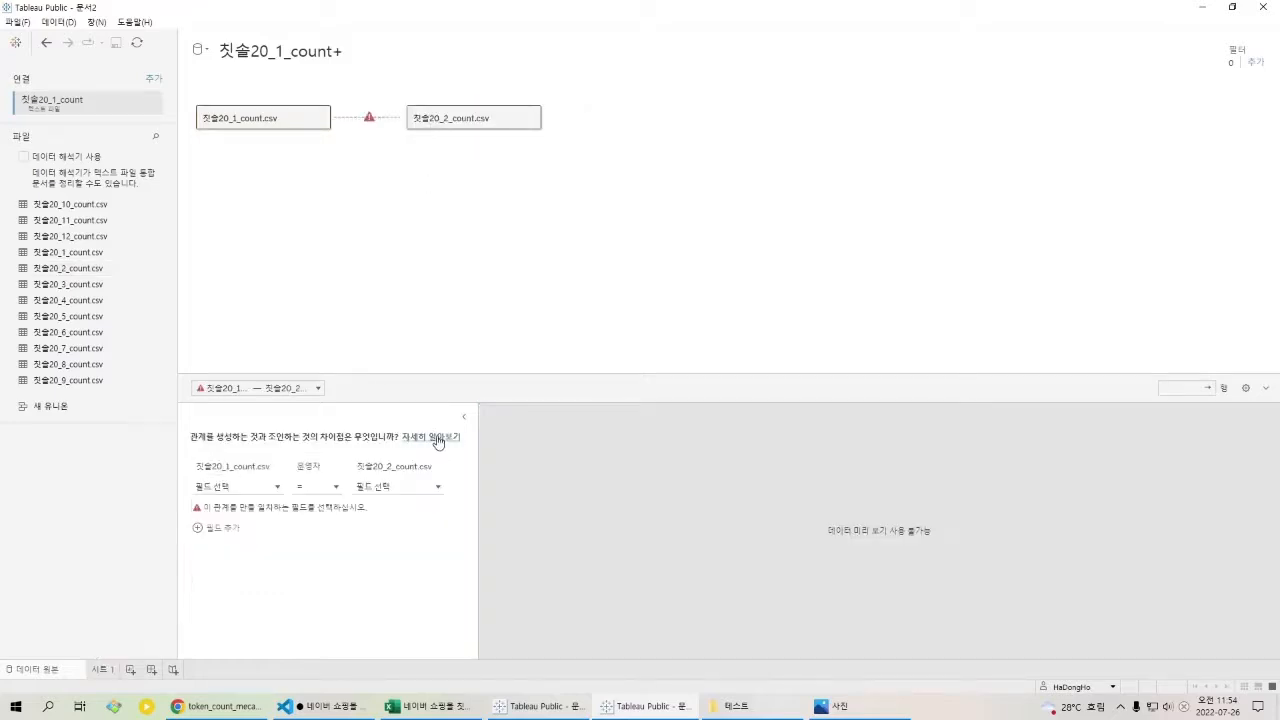
left_click(423, 490)
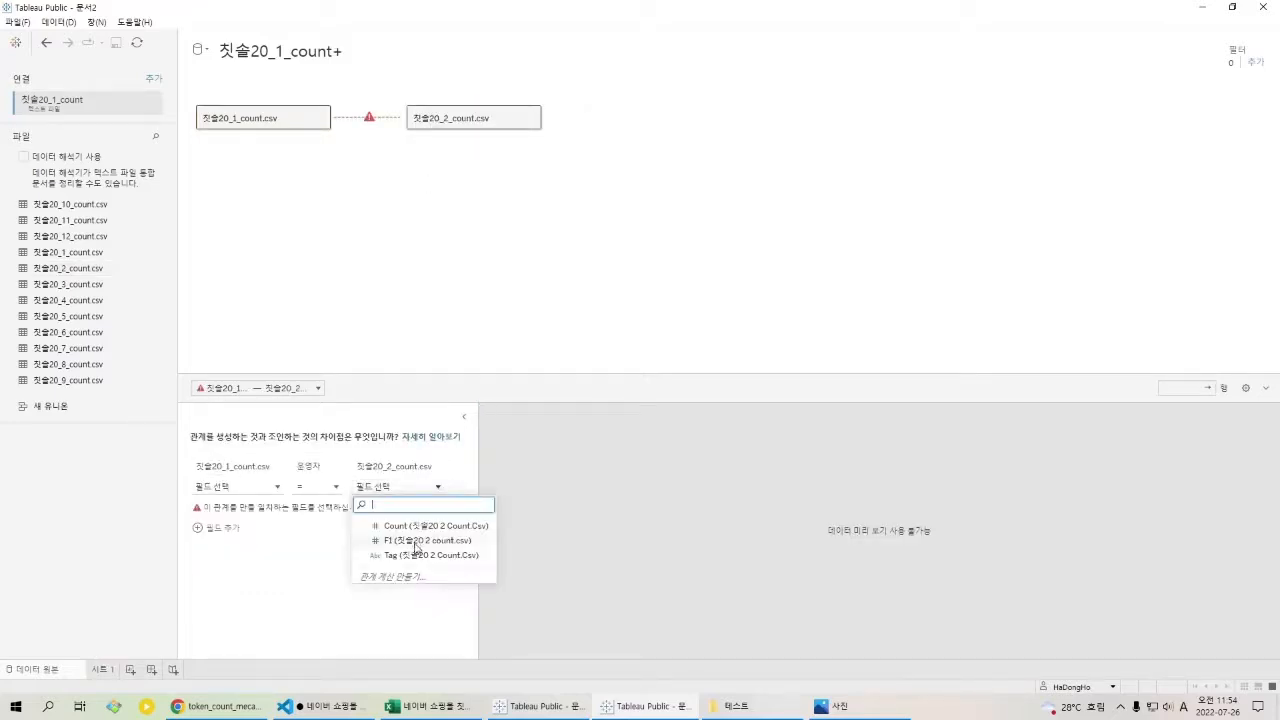
left_click(418, 526)
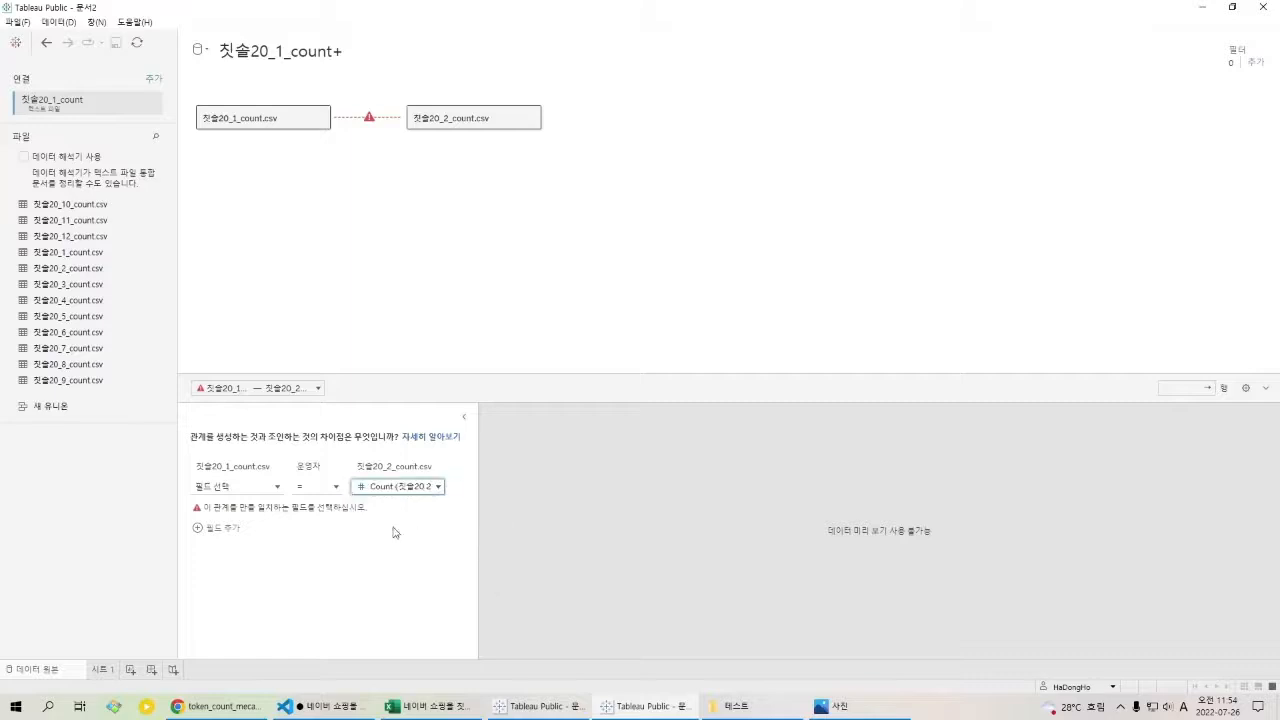
left_click(277, 488)
left_click(238, 526)
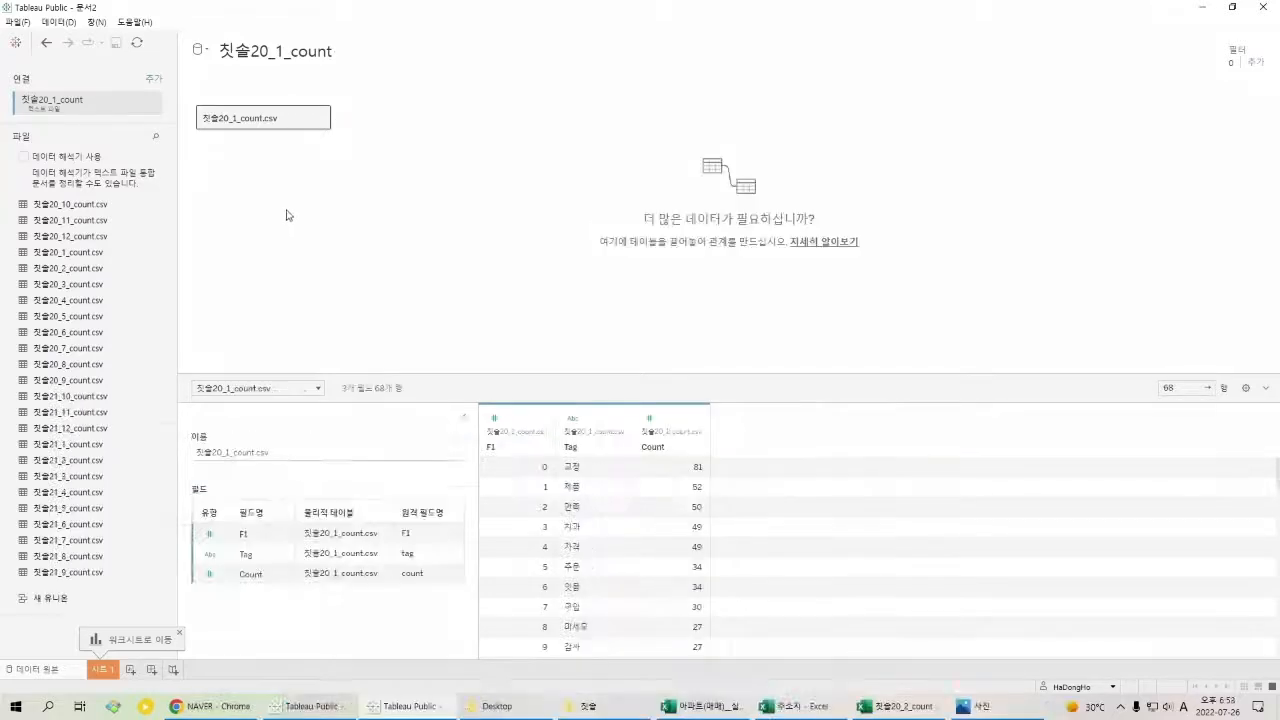
Convert 칫솔20_1_count.csv to a manual union and add the other eleven 칫솔20 monthly CSV files.
left_click(321, 121)
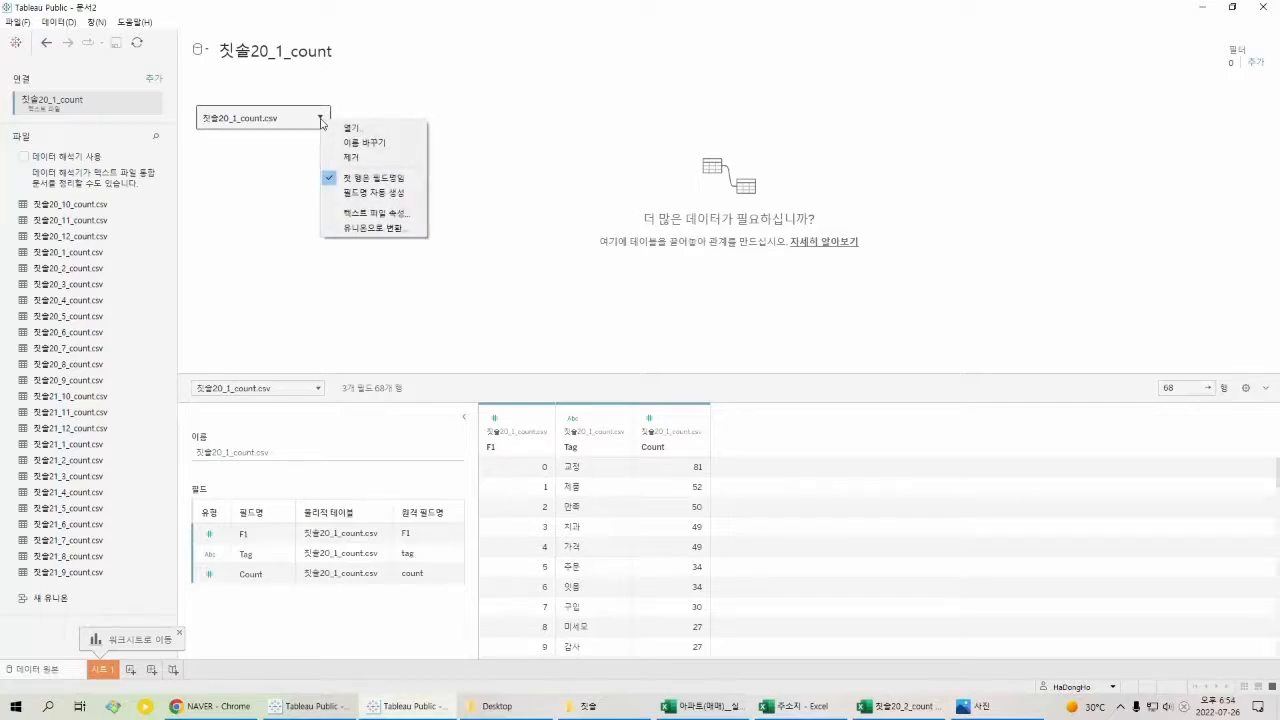
left_click(390, 229)
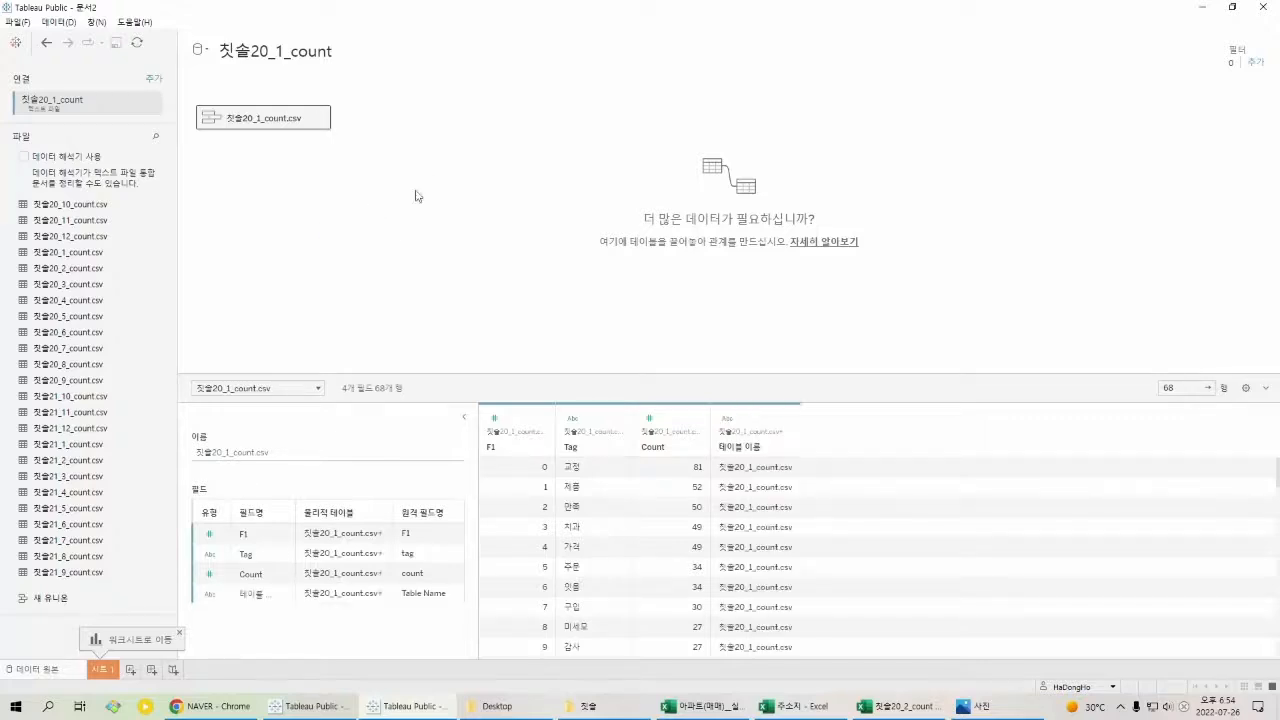
left_click(85, 204)
left_click(698, 253)
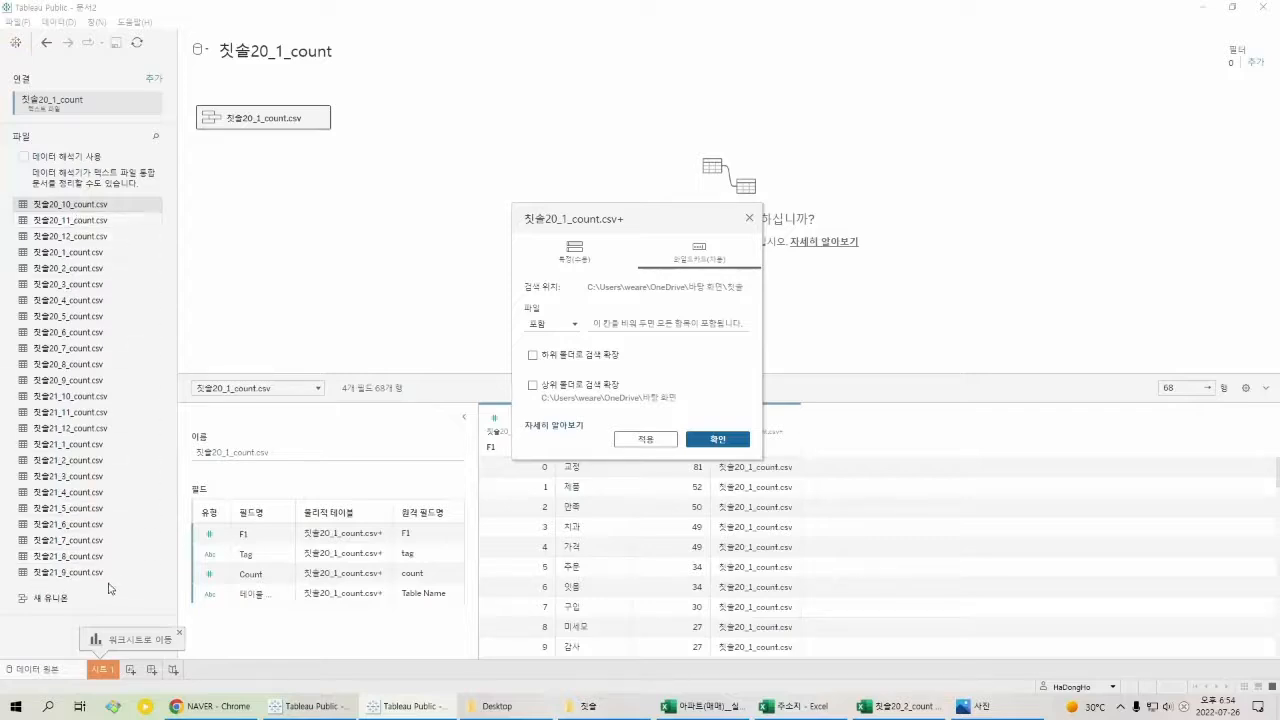
left_click(598, 259)
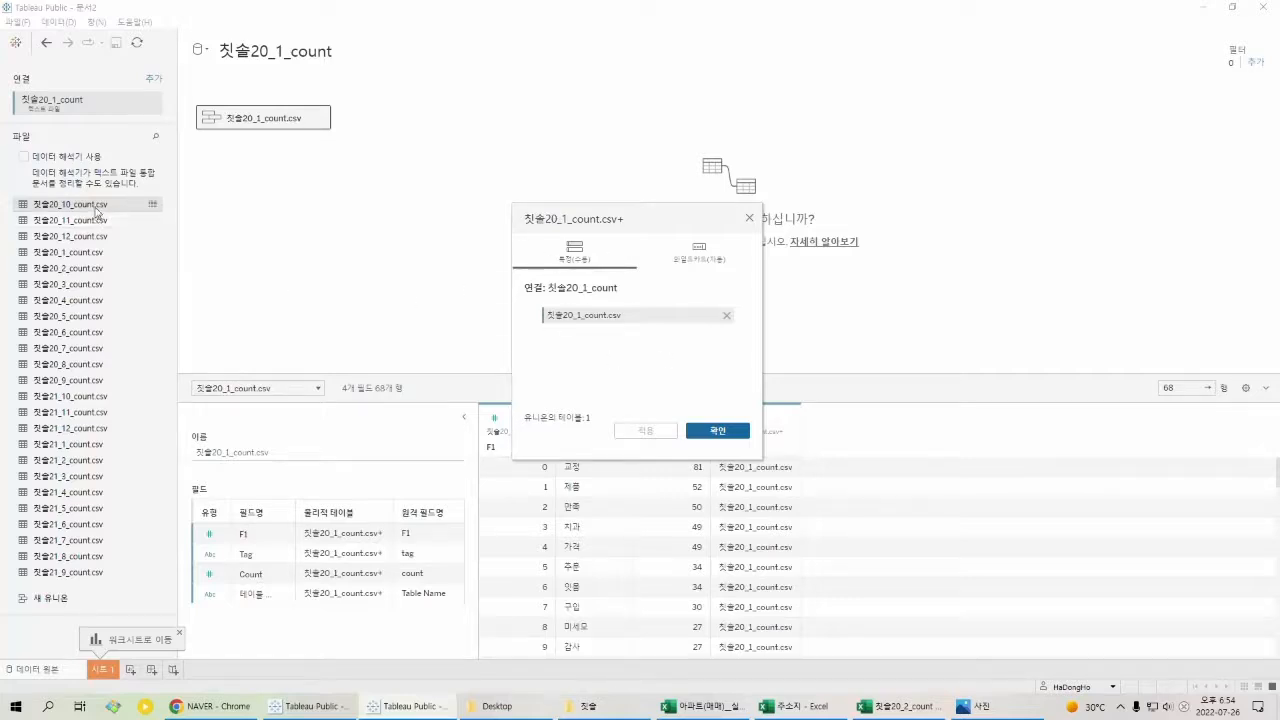
left_click(107, 380, "shift")
left_click(82, 253, "ctrl")
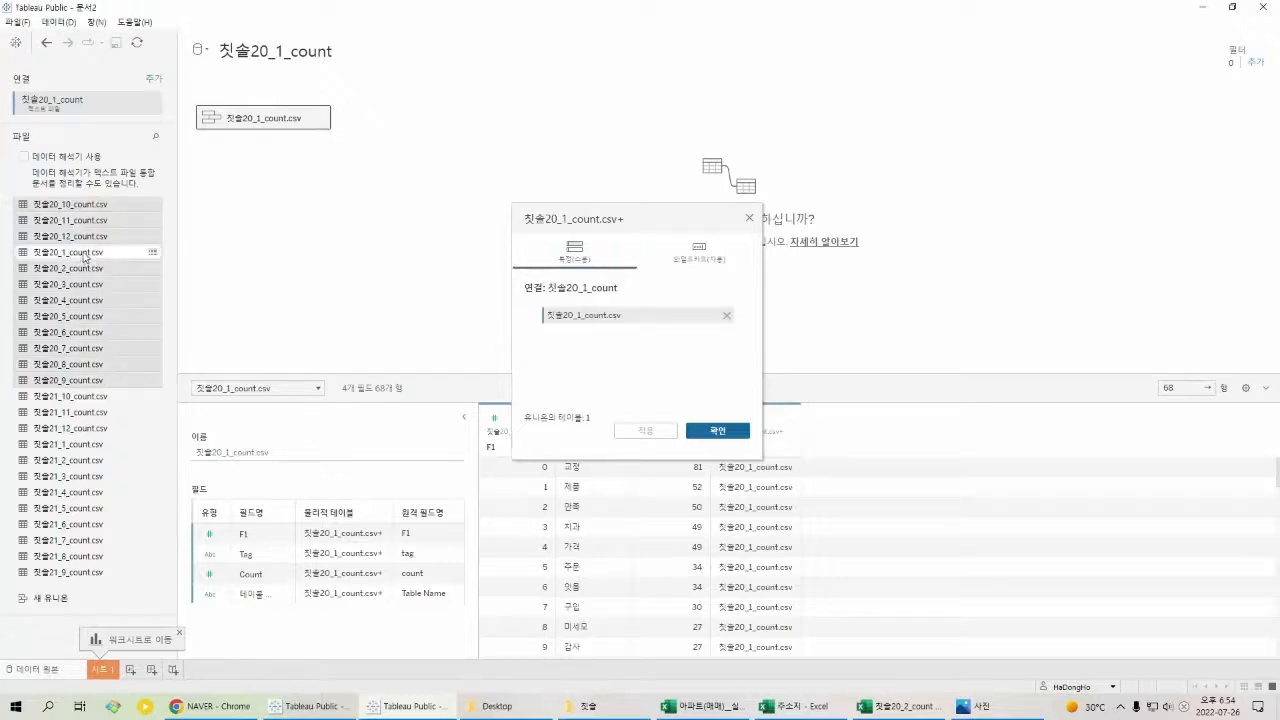
left_click_drag(103, 238, 564, 335)
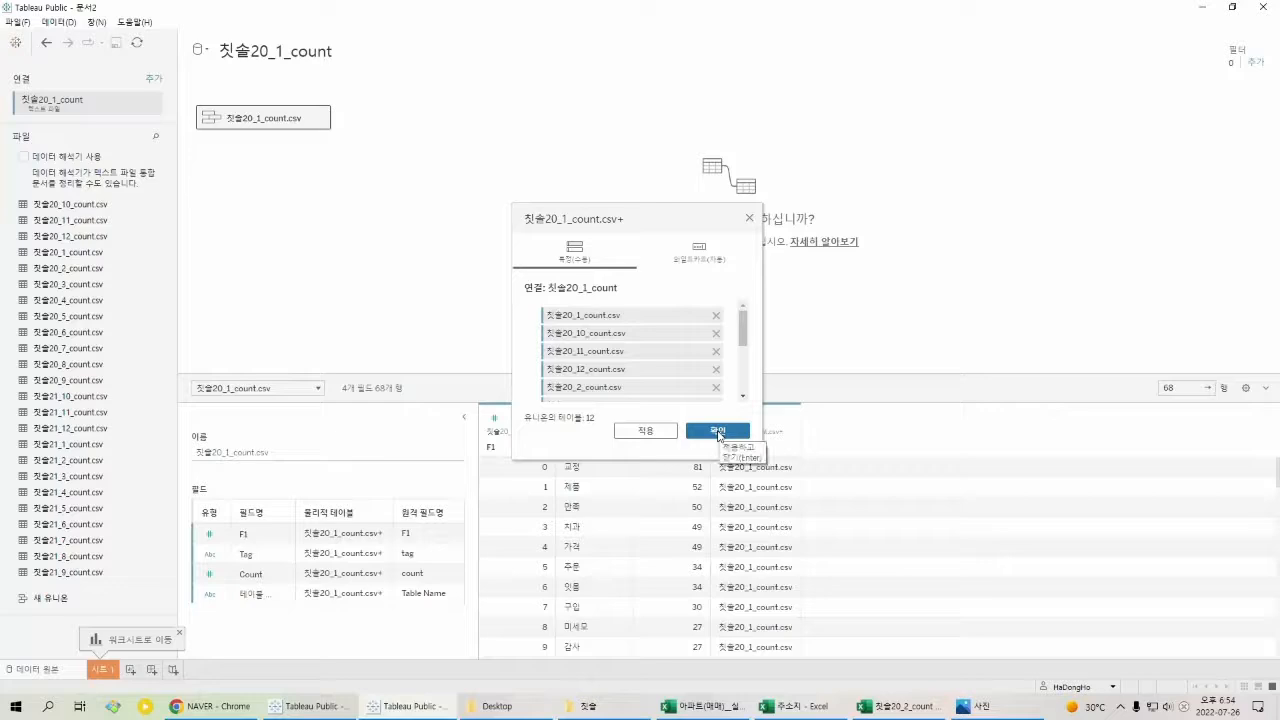
scroll(702, 335, "down", 5)
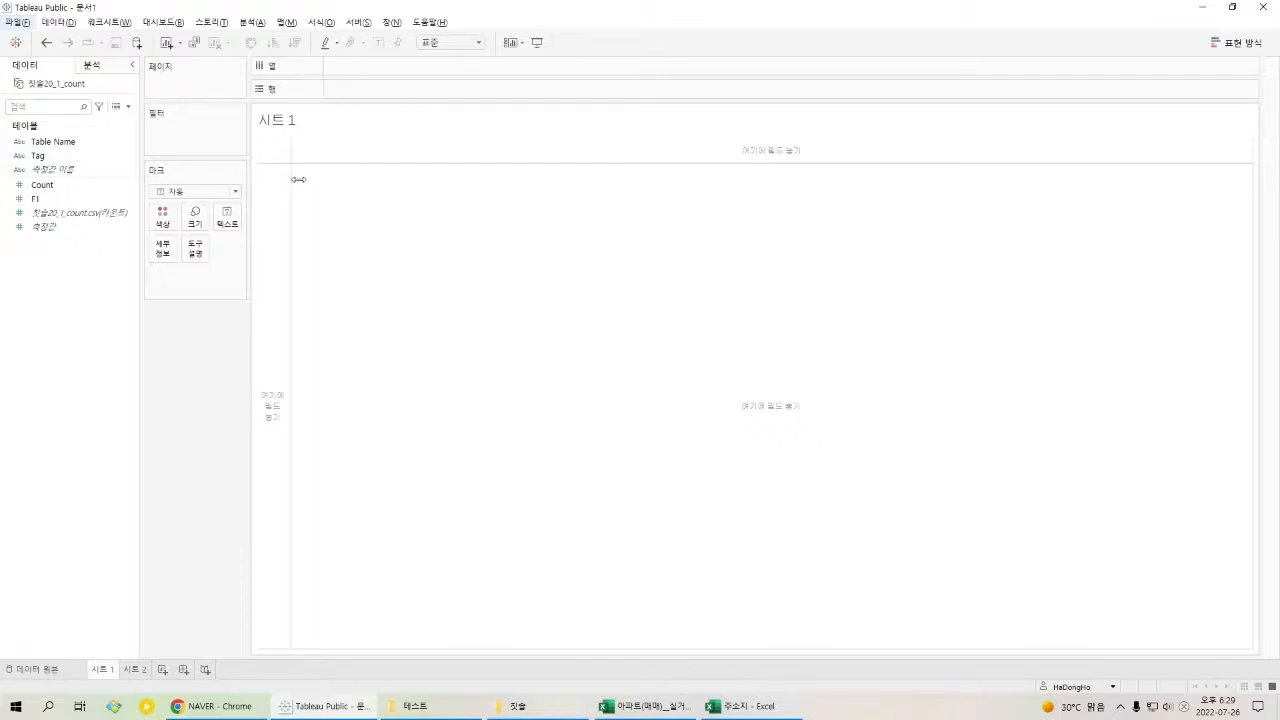
Examine the Tag, Count and 테이블 이름 columns of the union in the data source, comparing them with 칫솔20_10_count.csv.
left_click(129, 158)
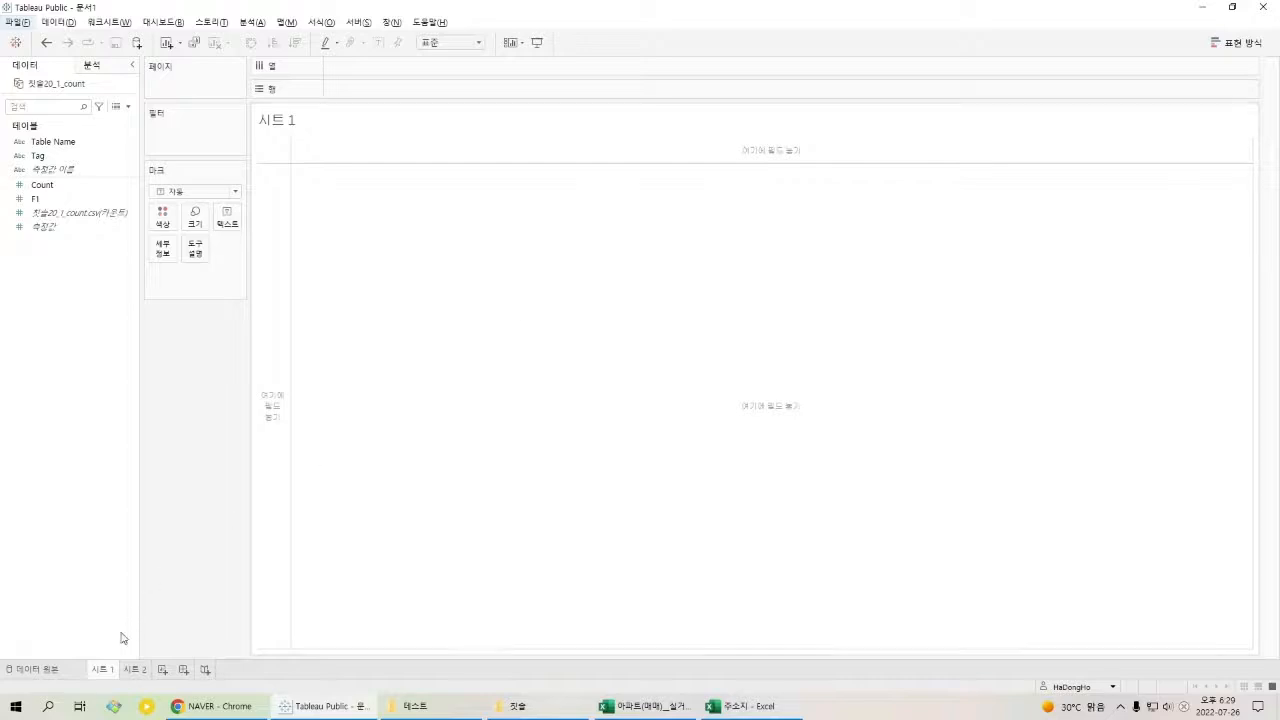
left_click(64, 673)
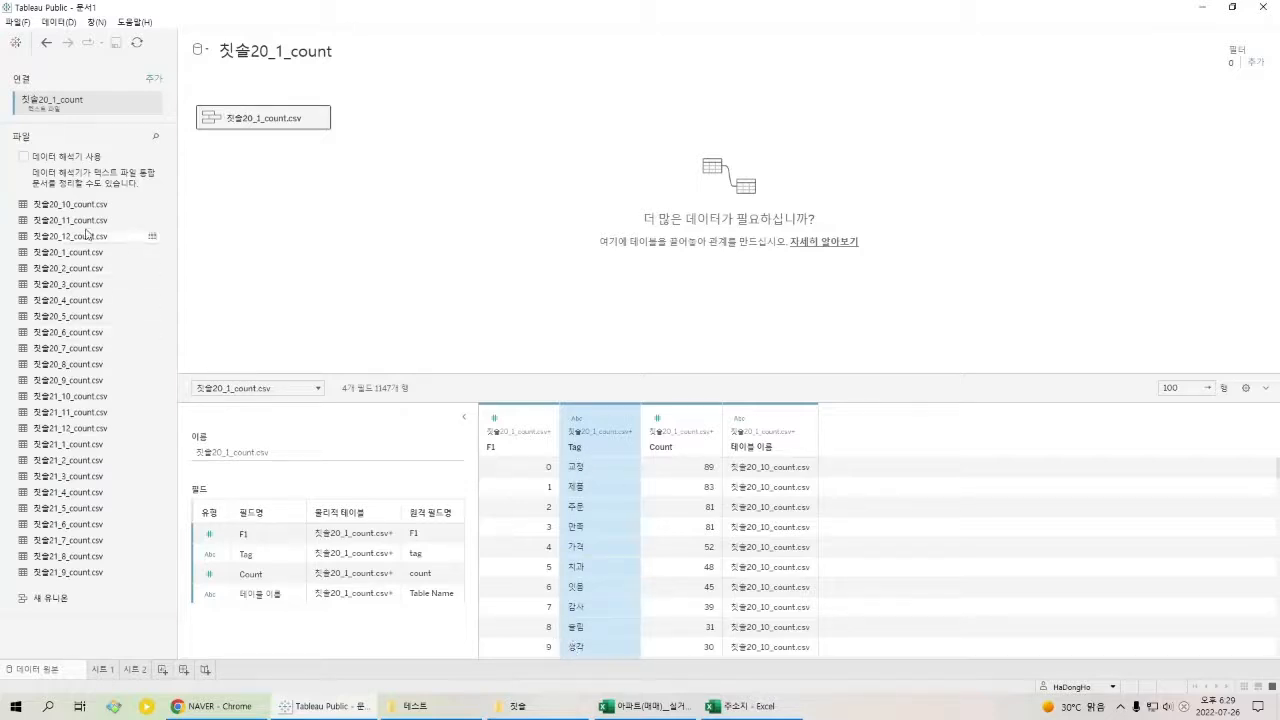
left_click(604, 474)
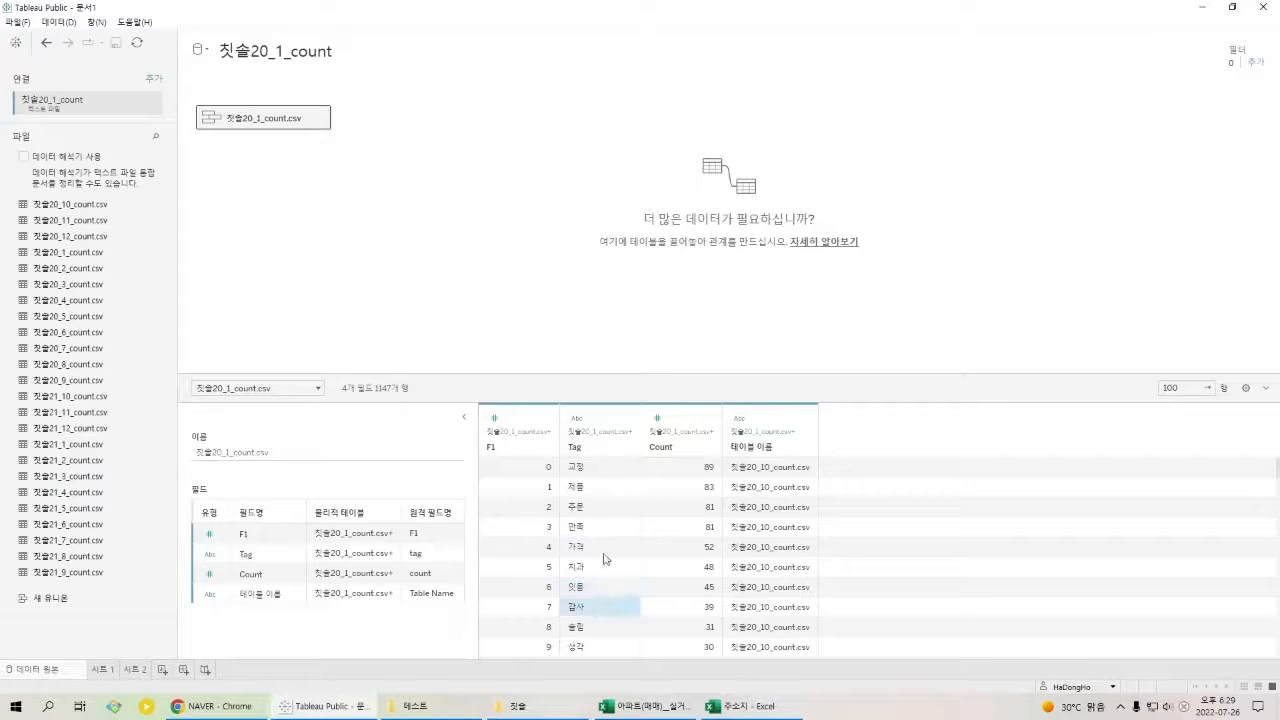
left_click(687, 453)
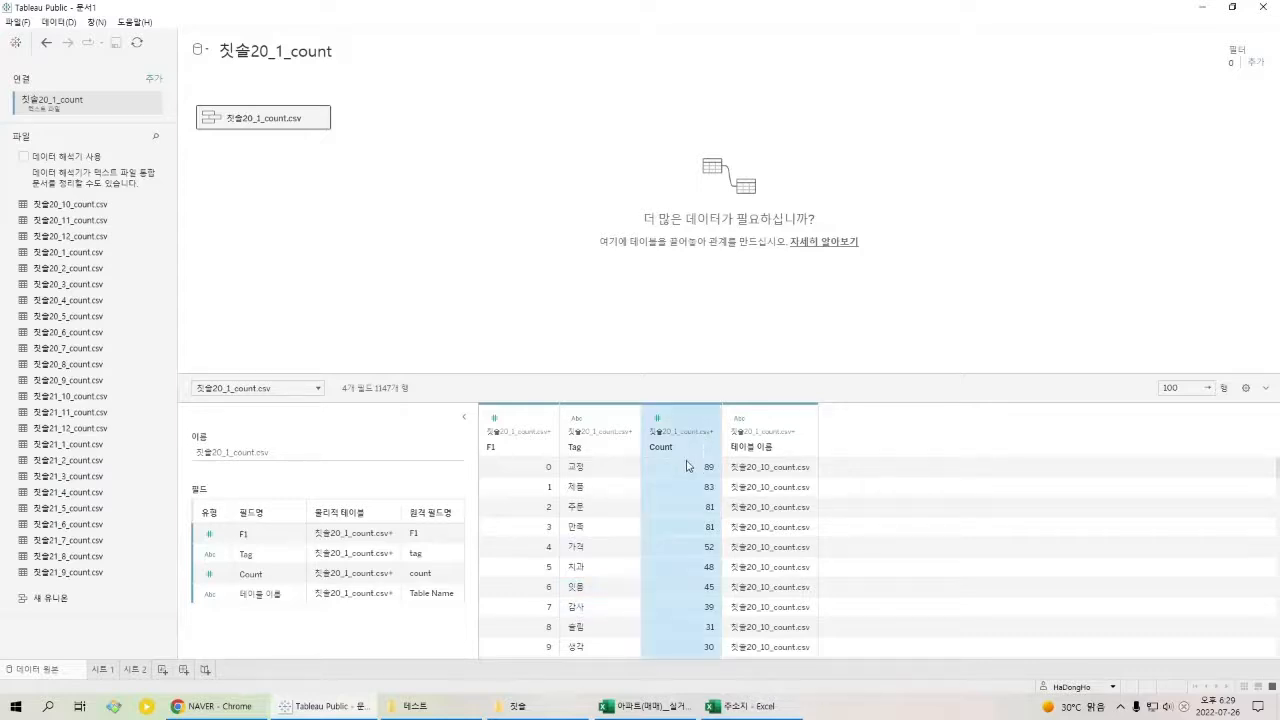
left_click(602, 473)
left_click(664, 470)
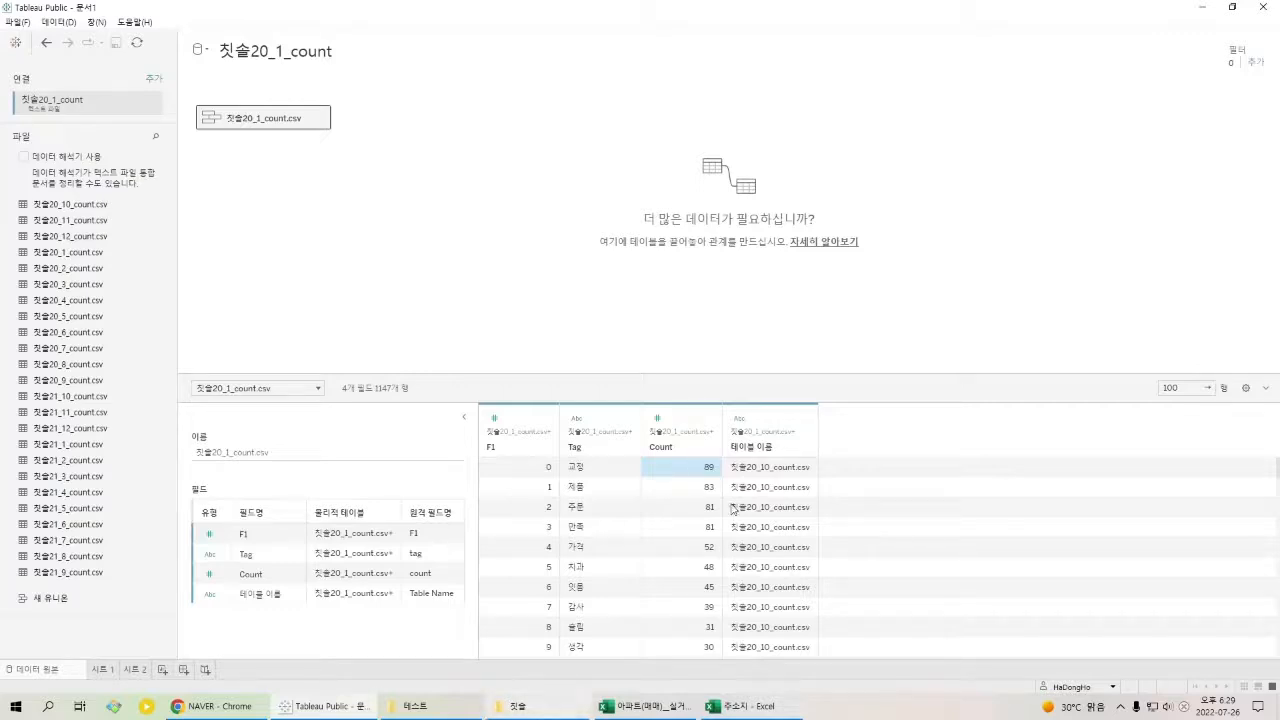
left_click(796, 470)
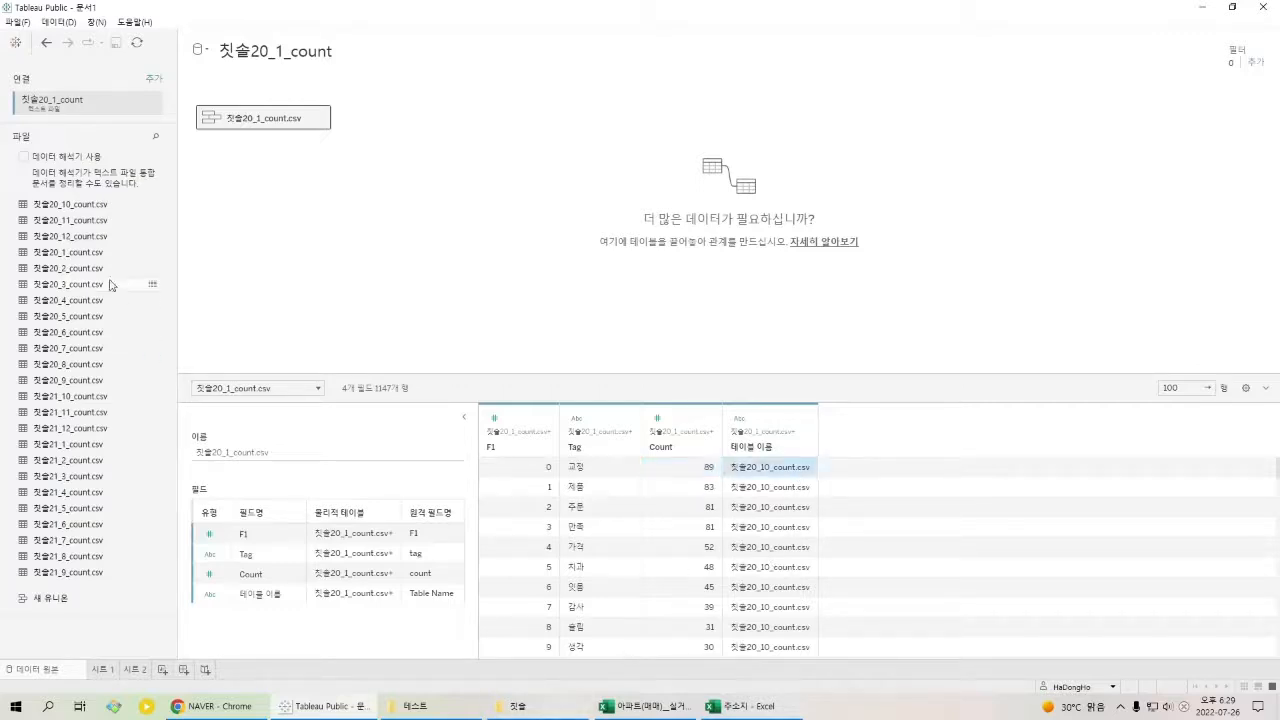
left_click(94, 206)
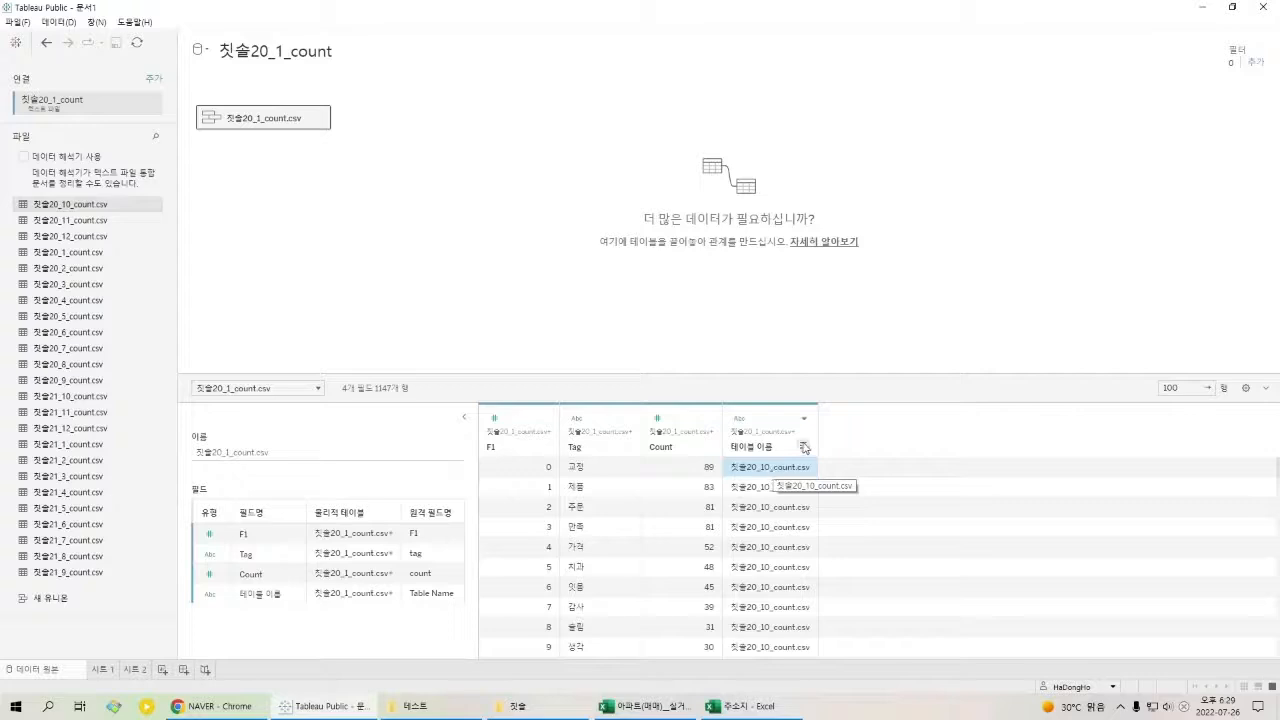
Open 칫솔20_1_count from the 칫솔 folder in Excel, minimize the apartment price workbook, and maximize the word-count workbook.
left_click(517, 706)
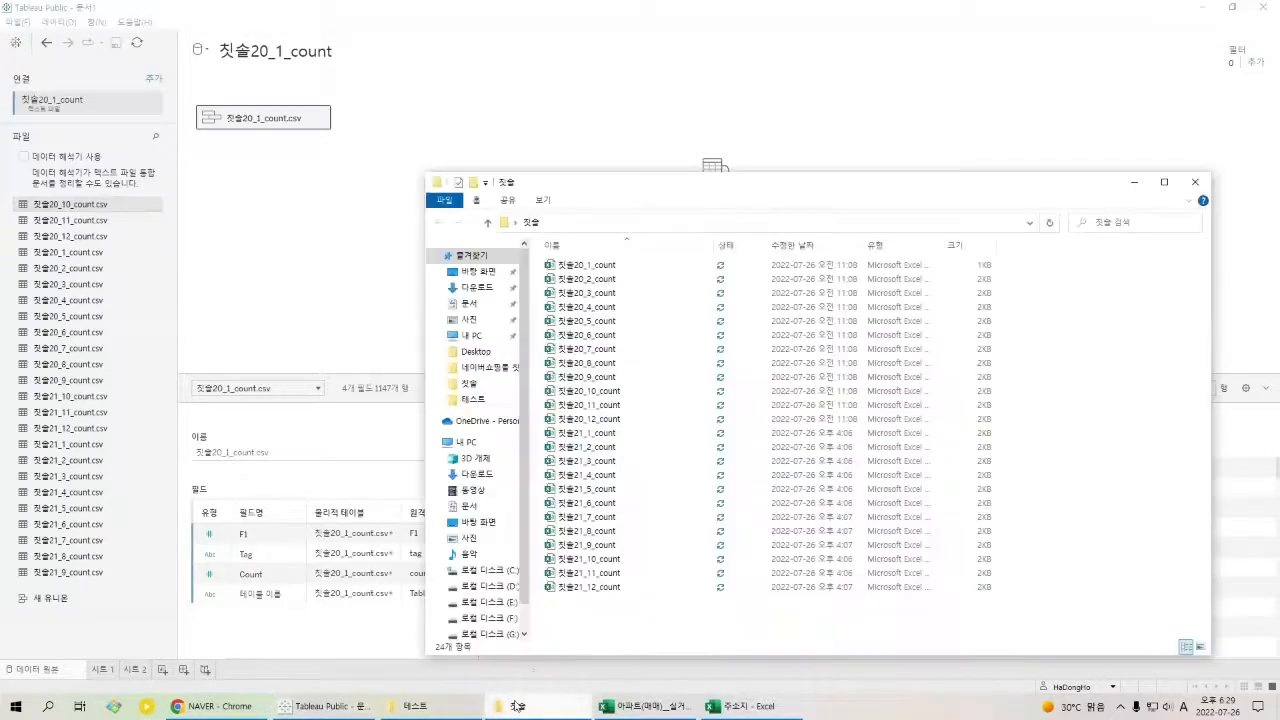
double_click(643, 266)
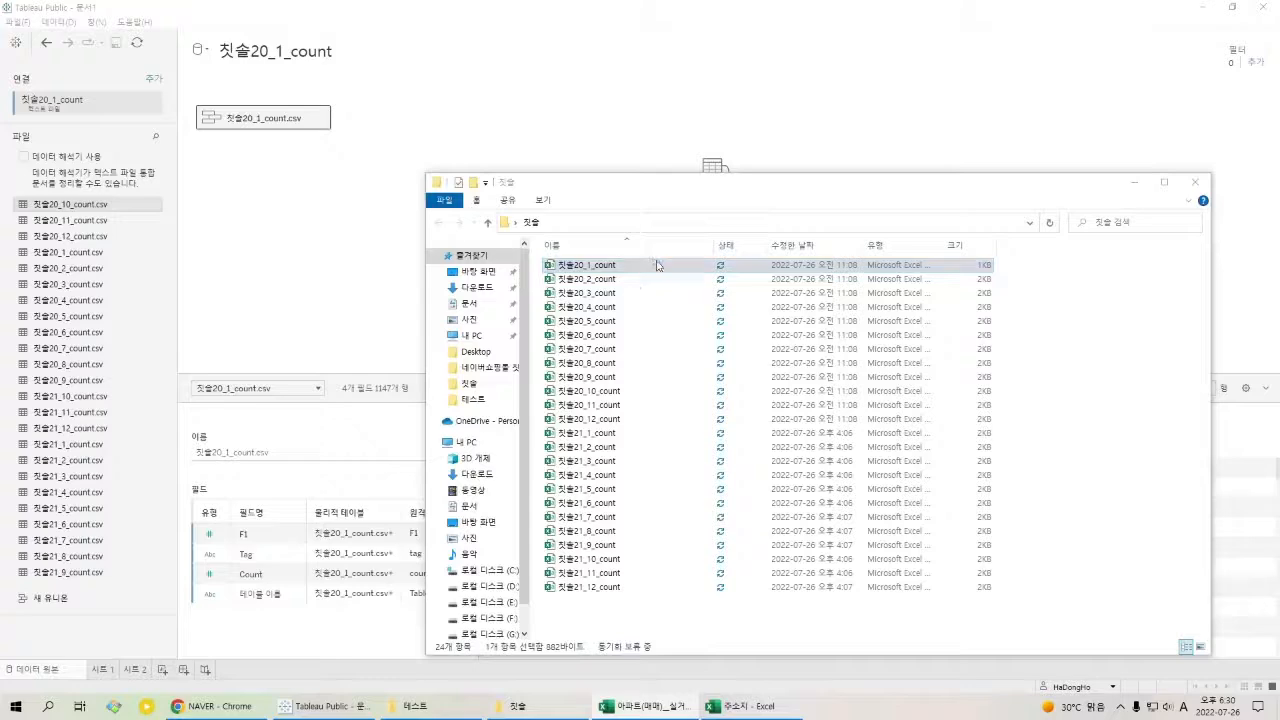
double_click(770, 266)
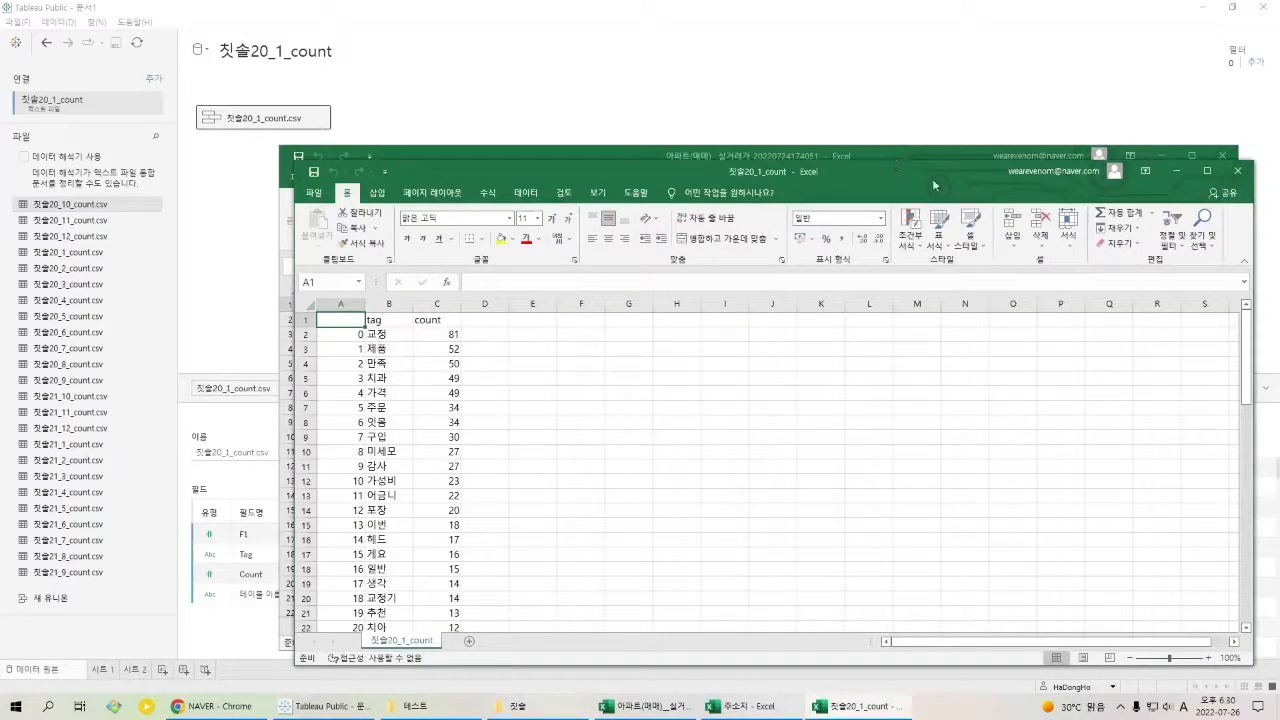
left_click(1174, 164)
left_click(1184, 157)
left_click(1191, 156)
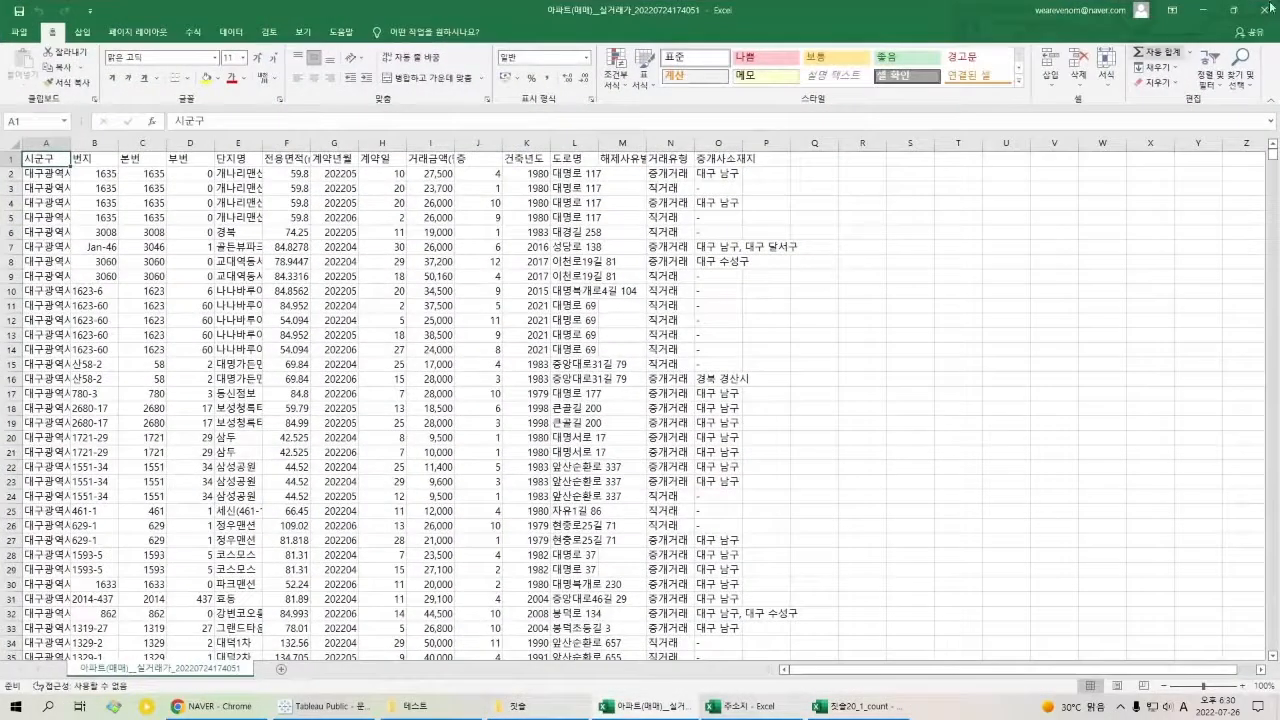
left_click(1203, 10)
left_click(860, 706)
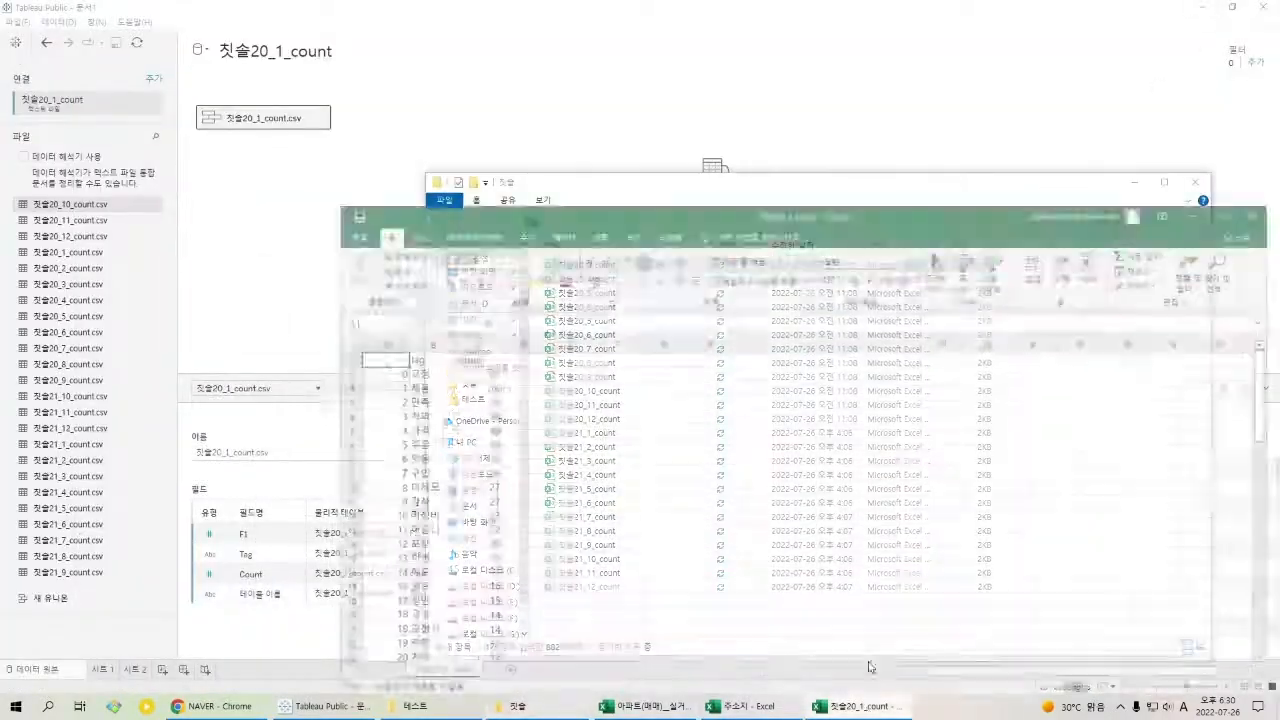
double_click(979, 173)
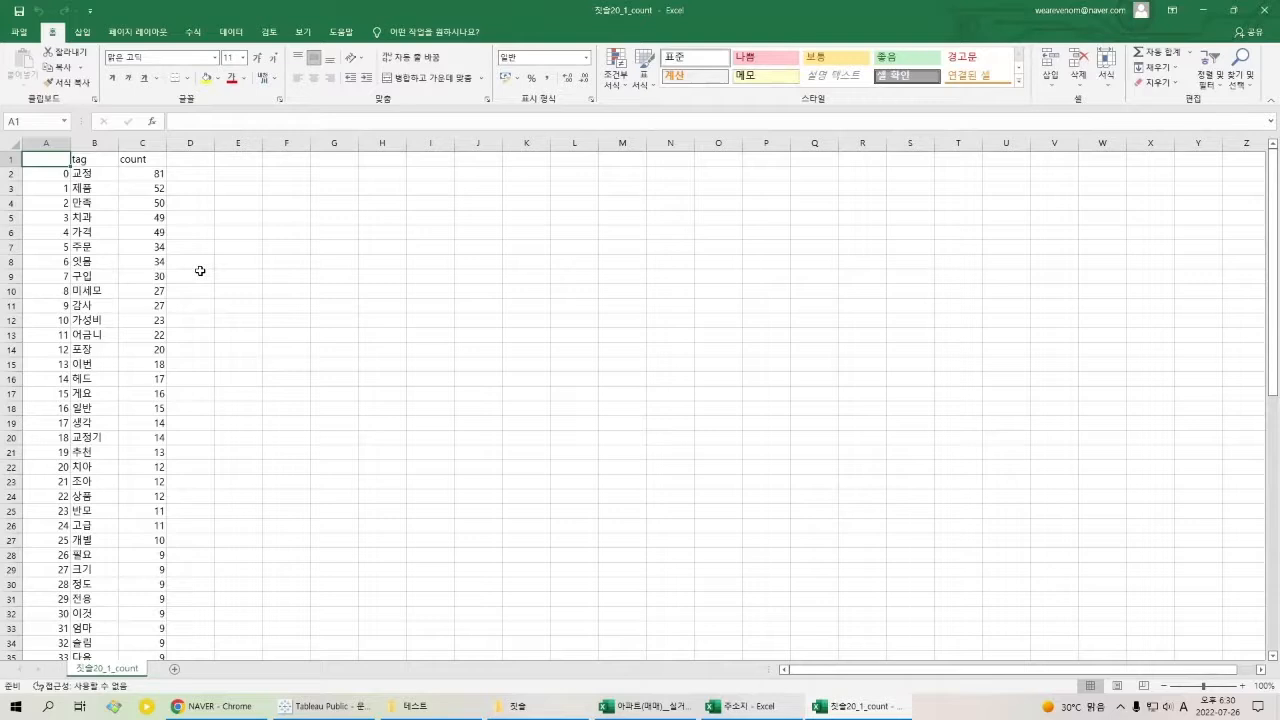
Inspect the first tag and its count in 칫솔20_1_count, close the workbook, and return to 시트 1 in Tableau.
left_click(104, 180)
left_click(149, 180)
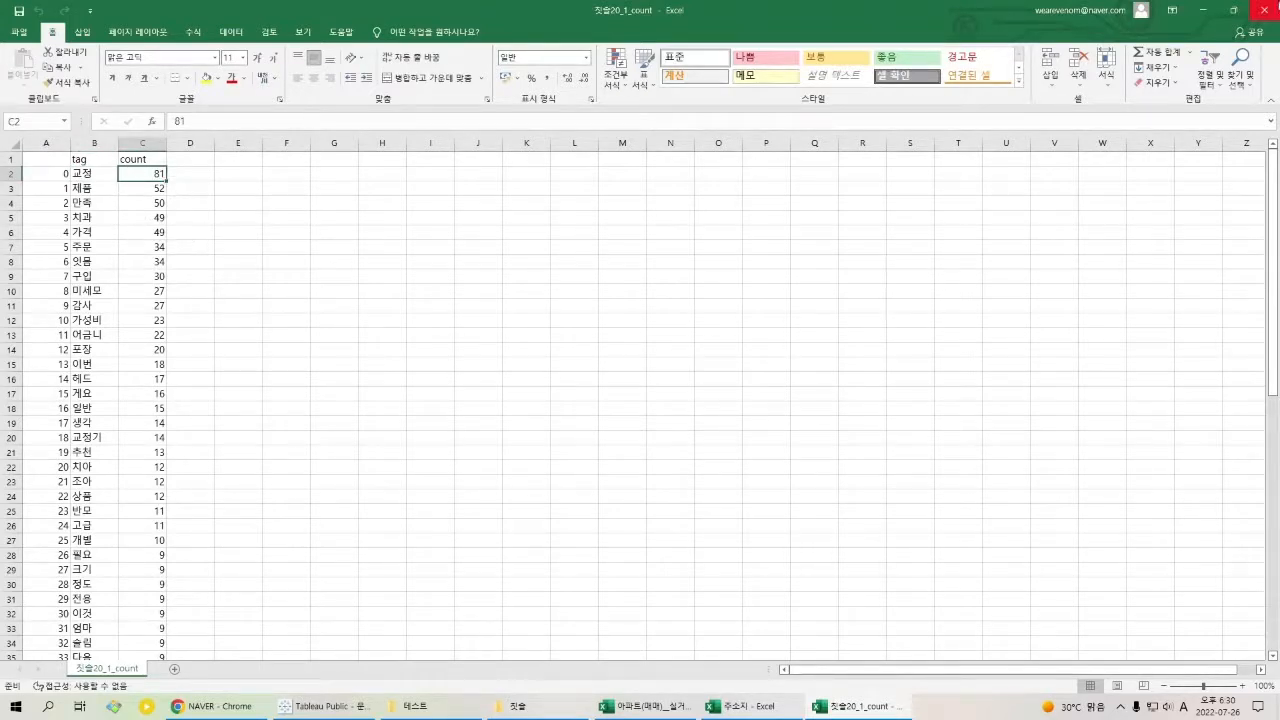
left_click(1272, 8)
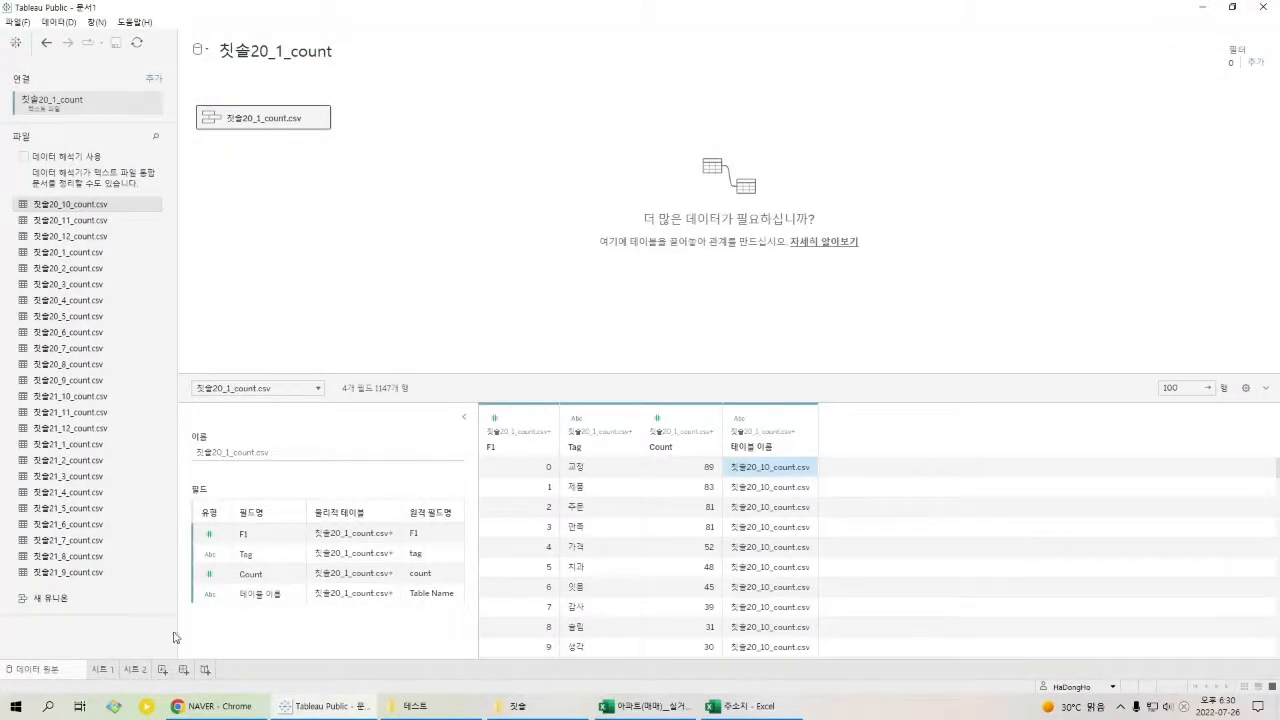
left_click(104, 670)
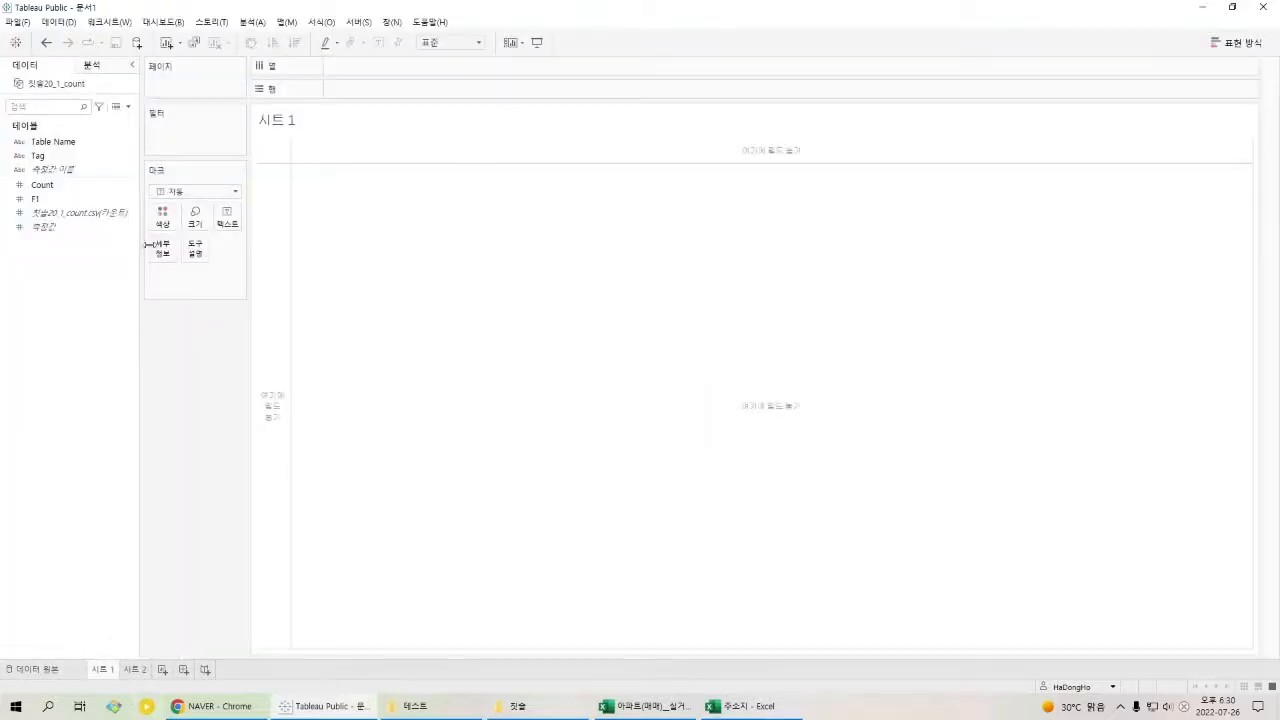
Add the Tag field and its summed Count to 시트 1 as a text table.
left_click(76, 158)
double_click(76, 158)
left_click(72, 186)
double_click(72, 186)
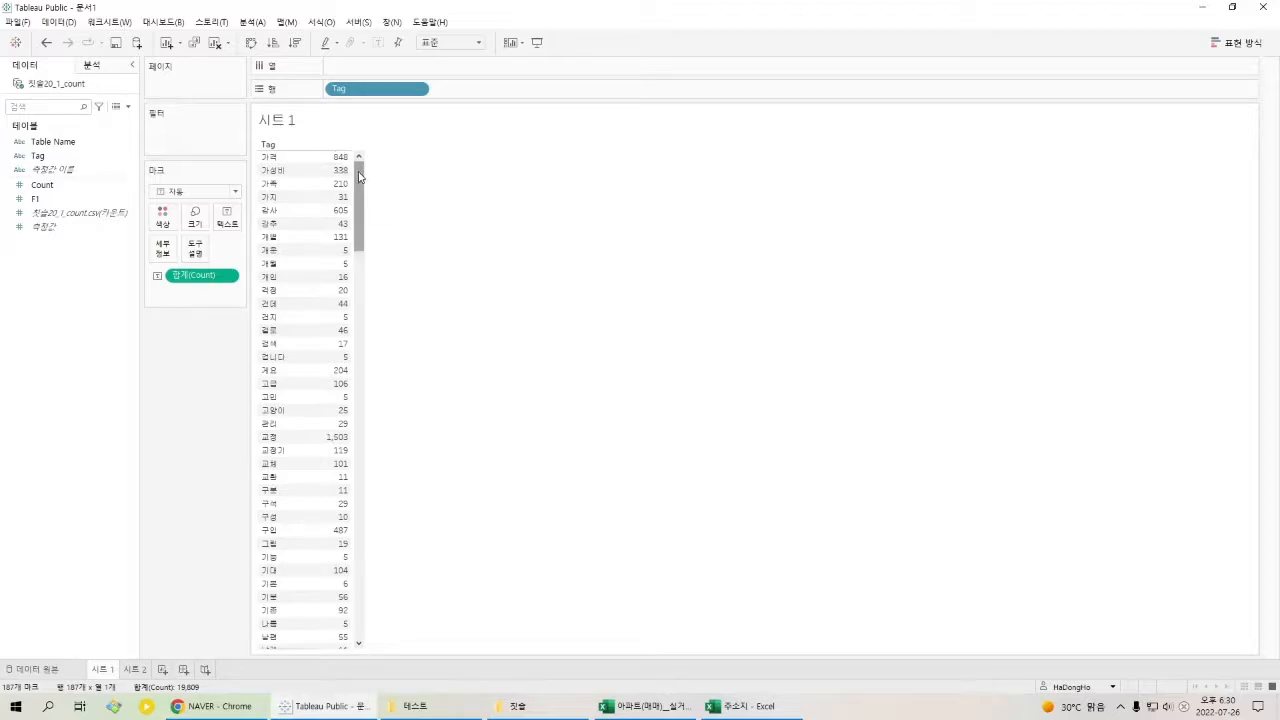
left_click_drag(359, 176, 394, 177)
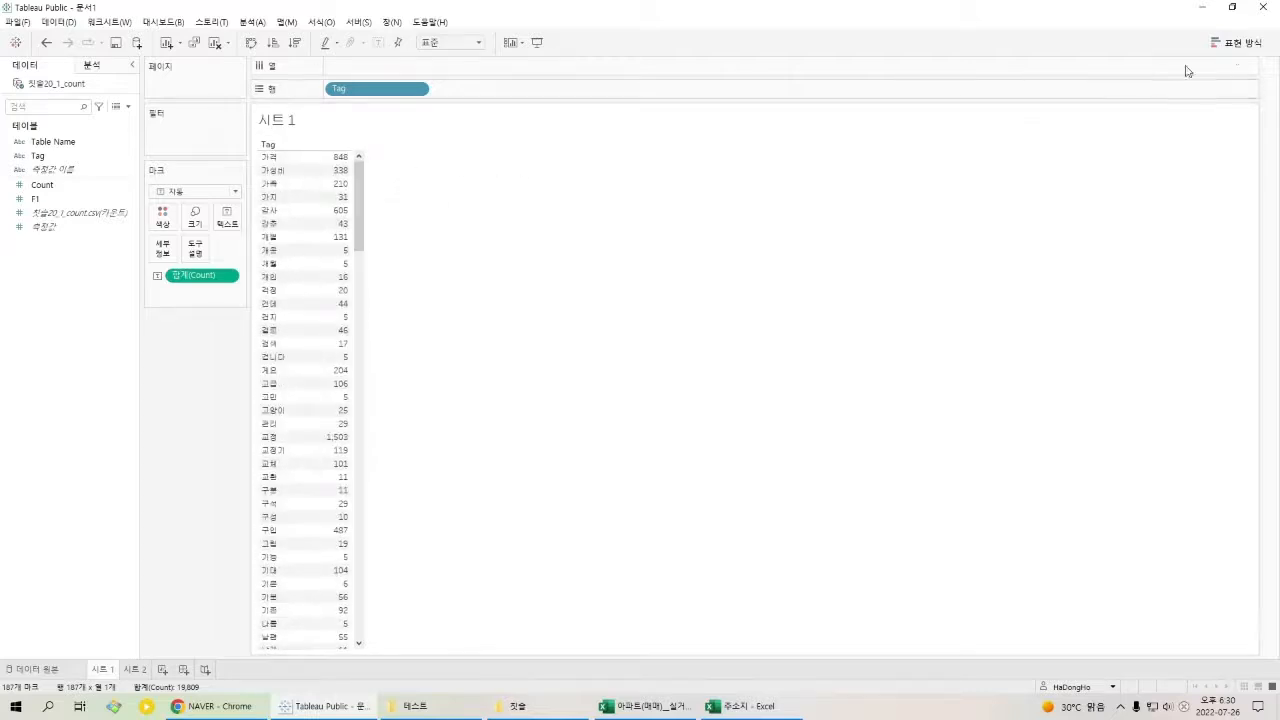
Turn the Tag and Count table into a packed bubble chart.
left_click(1236, 44)
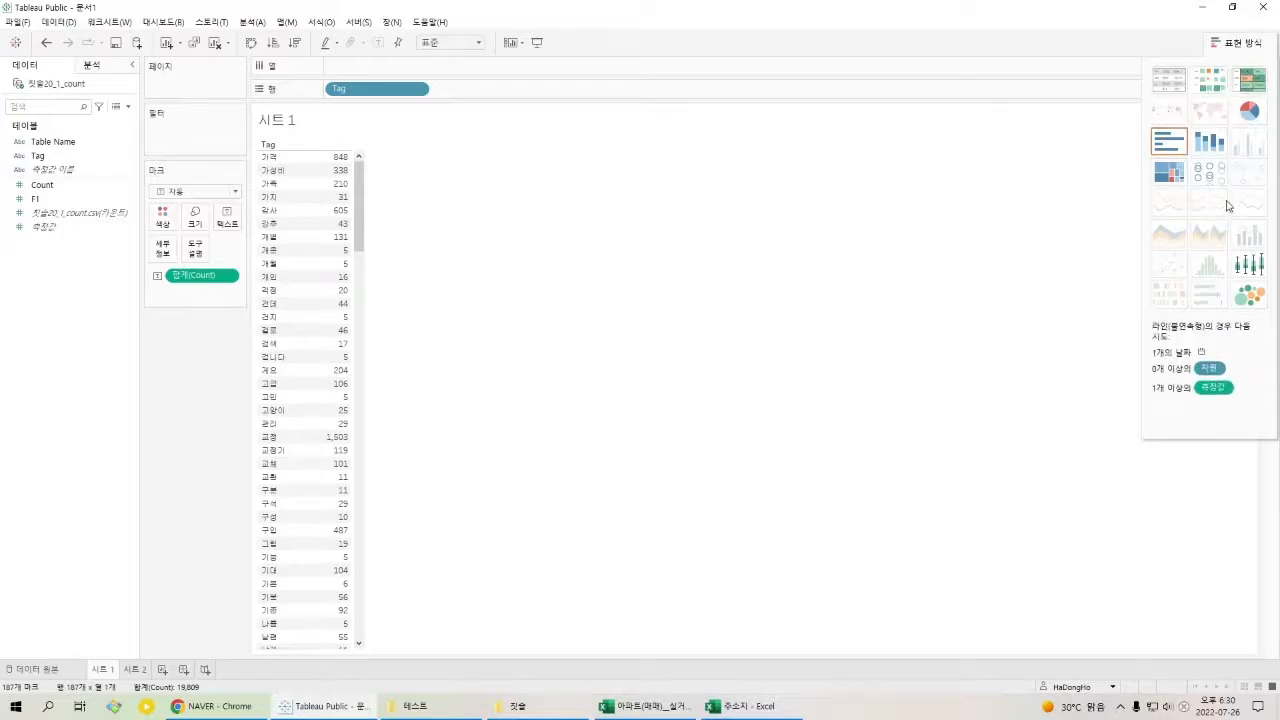
left_click(1250, 297)
mouse_move(364, 237)
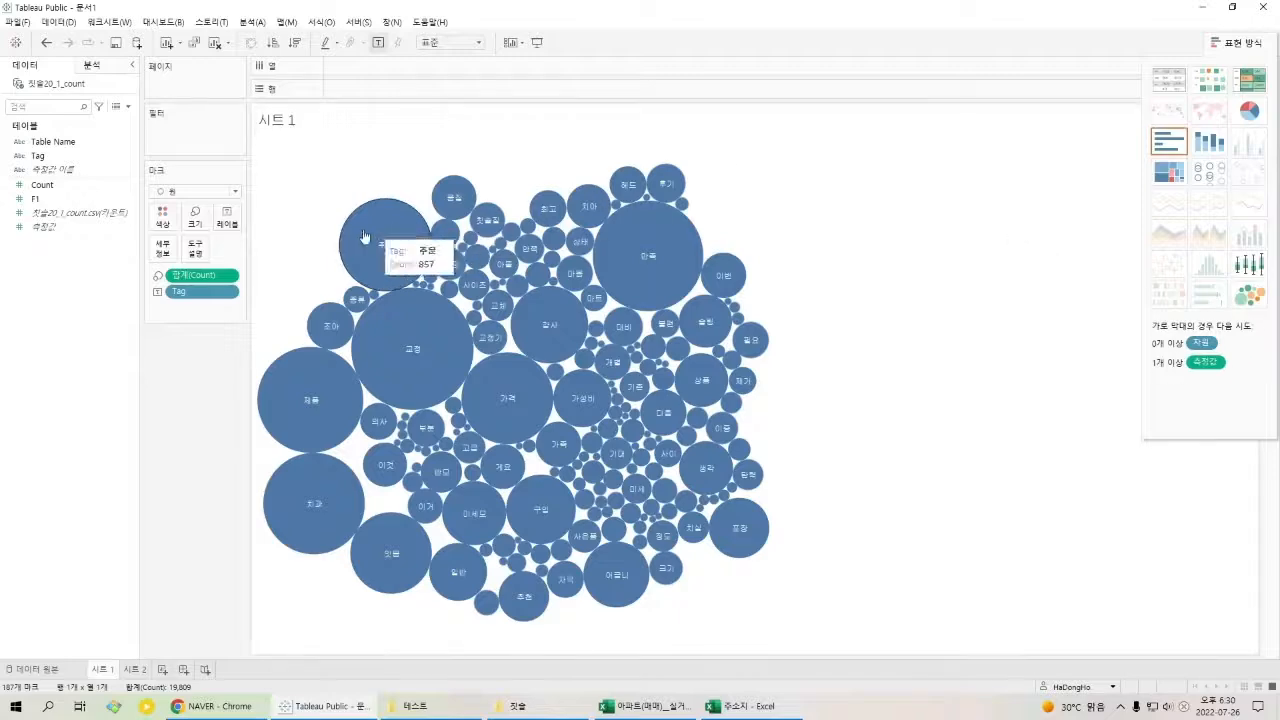
left_click_drag(266, 165, 857, 622)
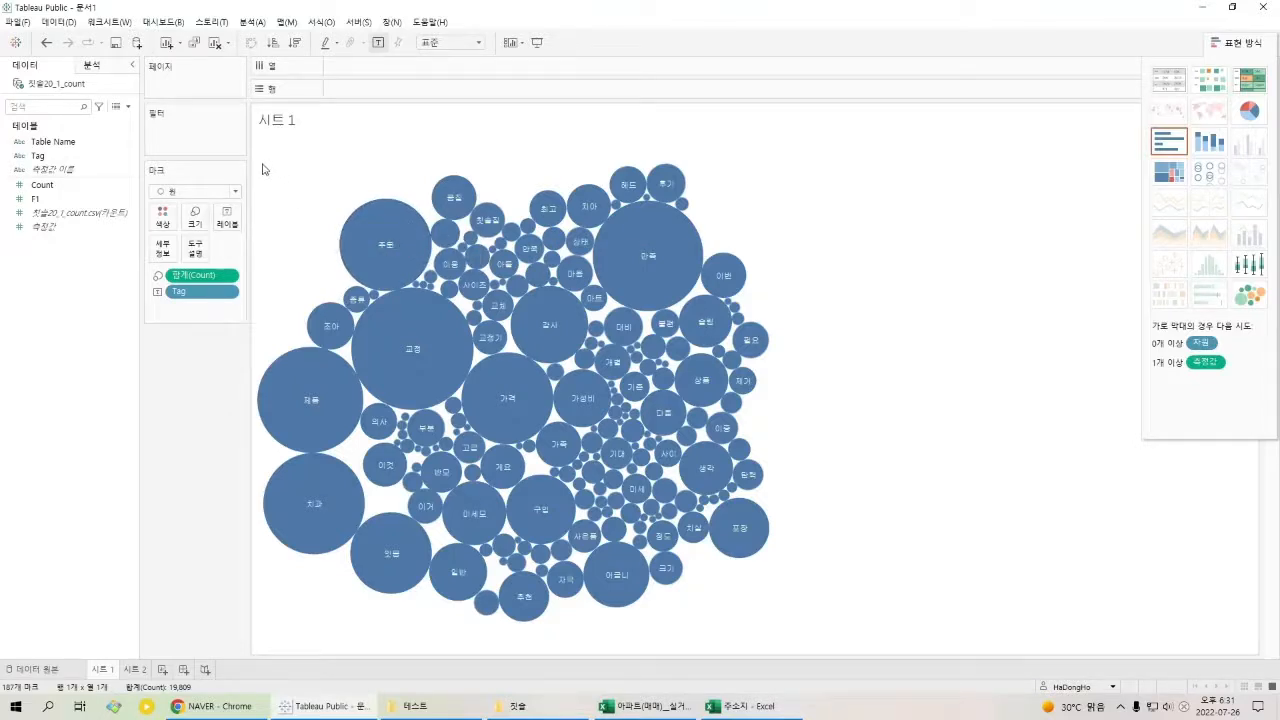
Add a Tag filter that keeps the top 10 tags by the sum of Count, and apply it.
left_click(90, 158)
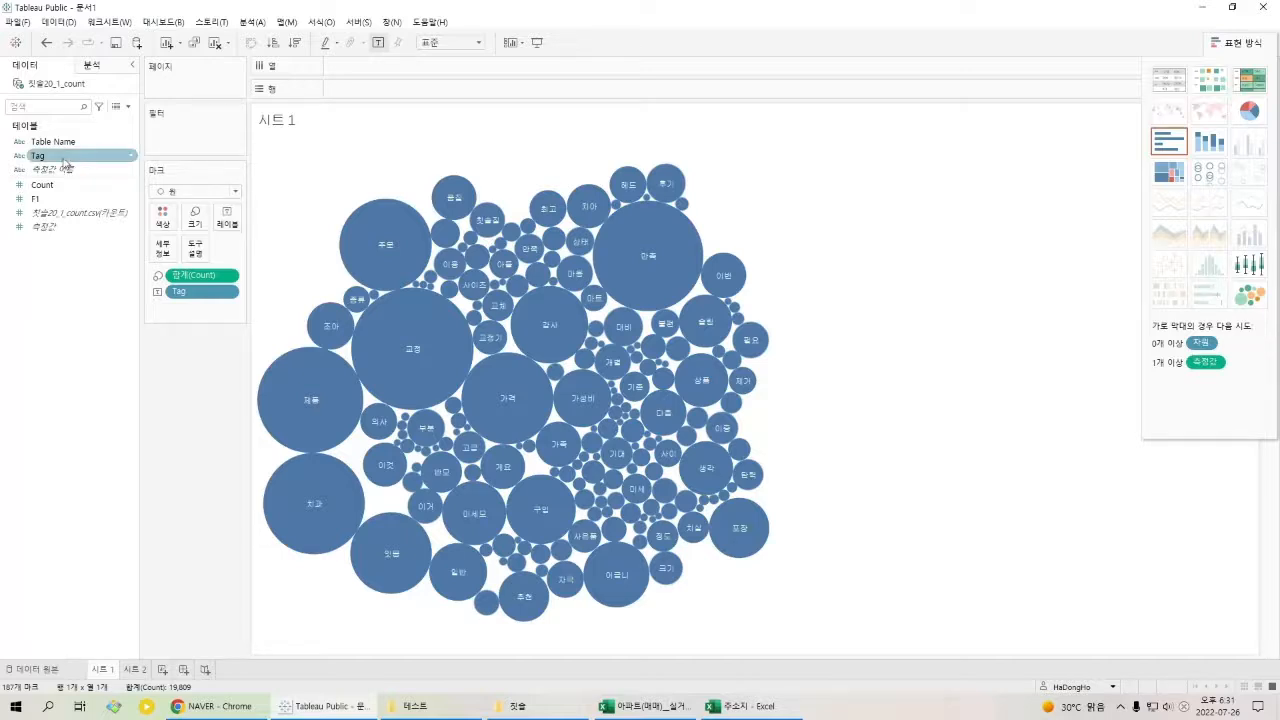
left_click_drag(57, 158, 181, 137)
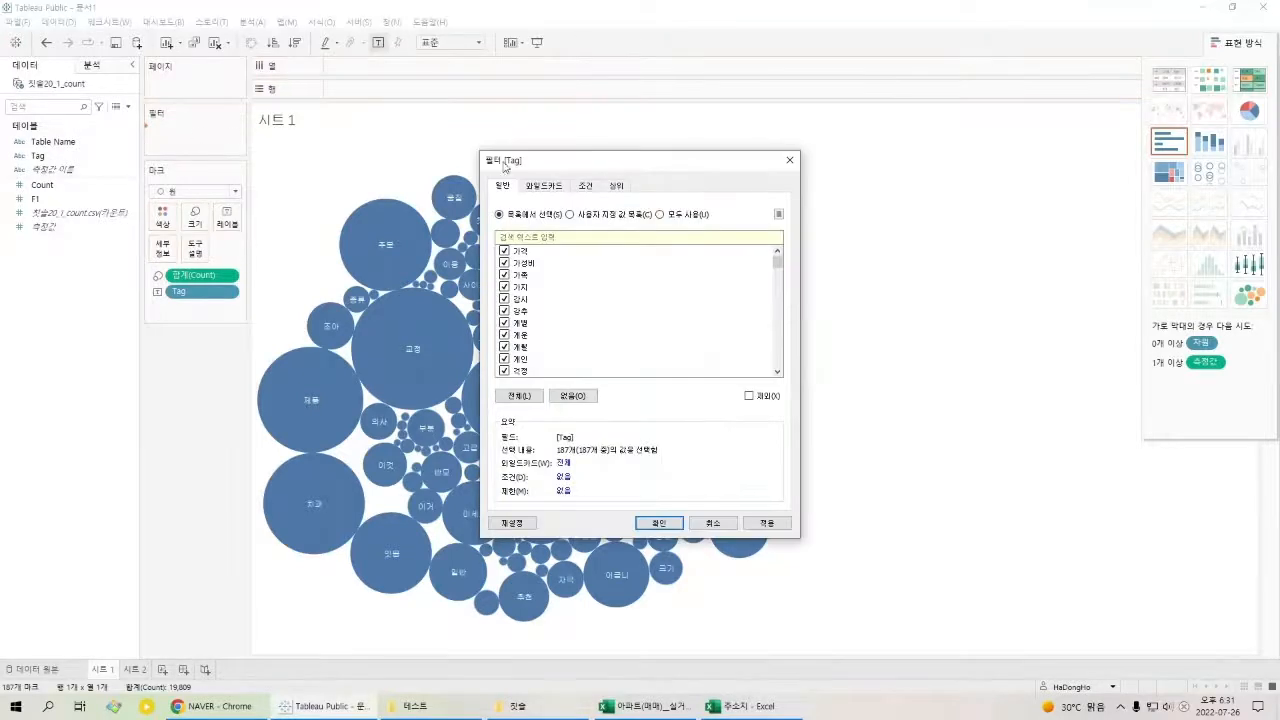
left_click(548, 186)
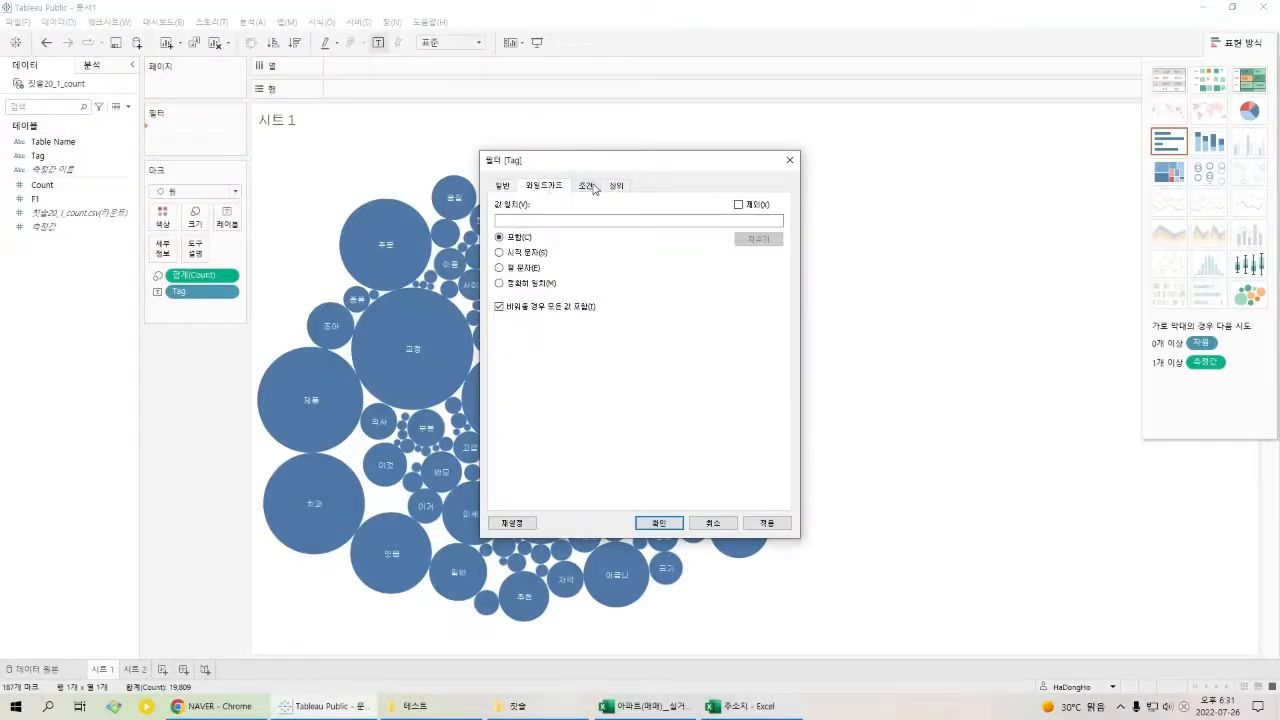
left_click(588, 186)
left_click(615, 188)
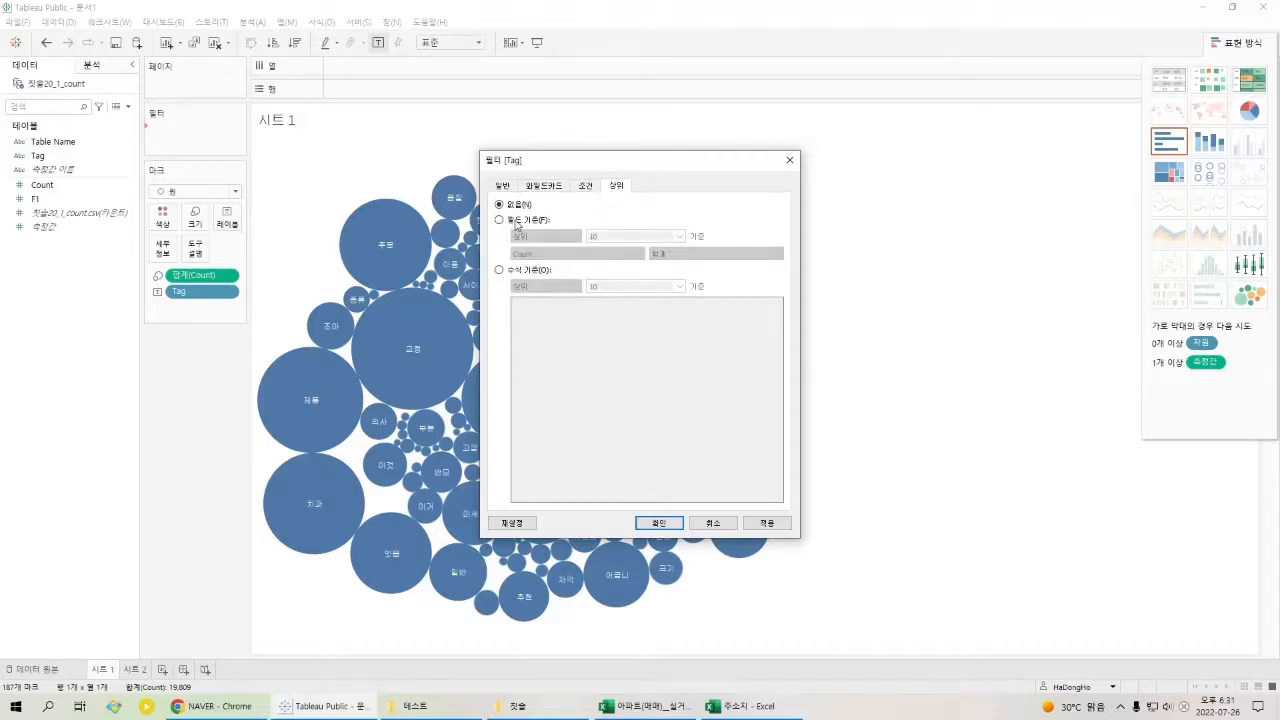
left_click(515, 222)
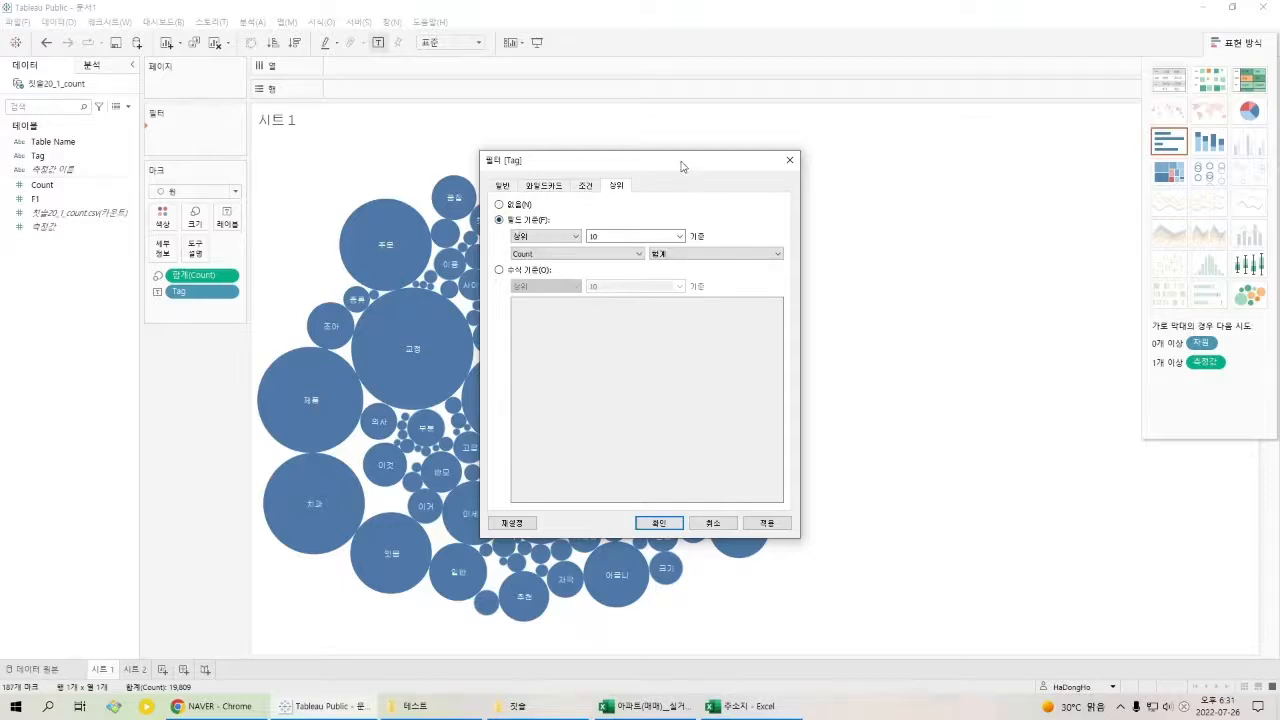
left_click_drag(681, 166, 1038, 120)
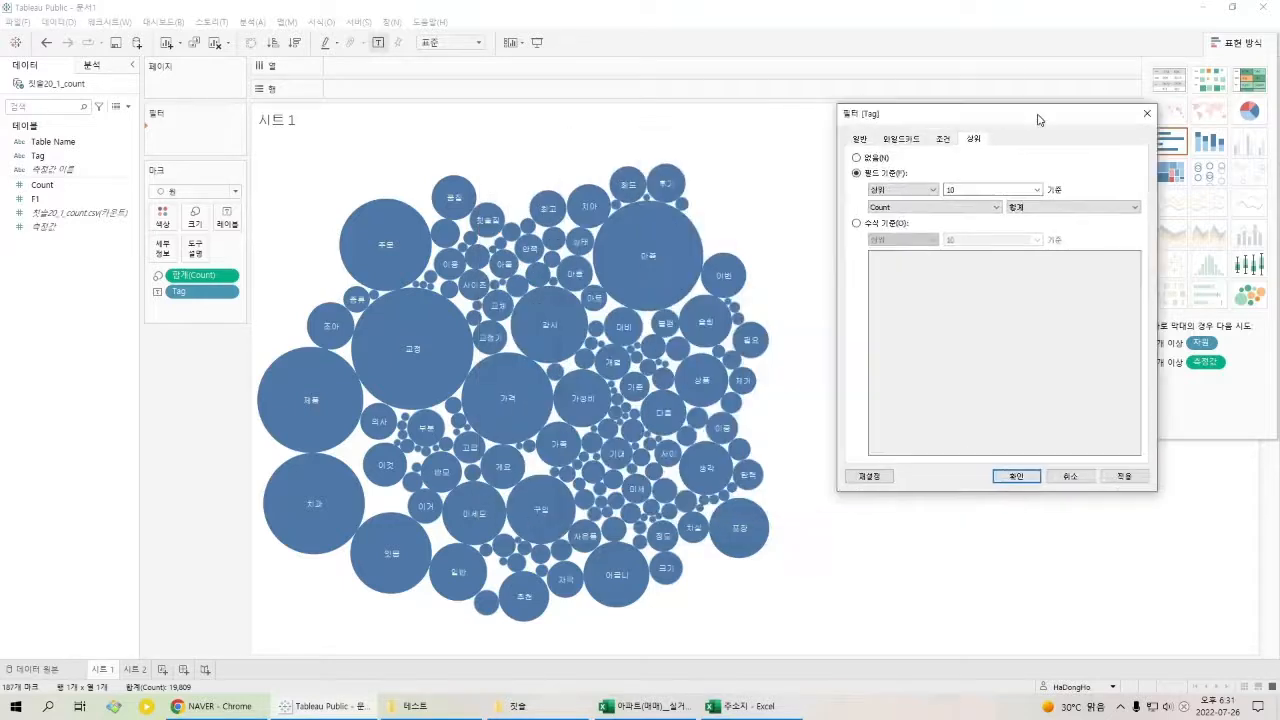
left_click(1137, 484)
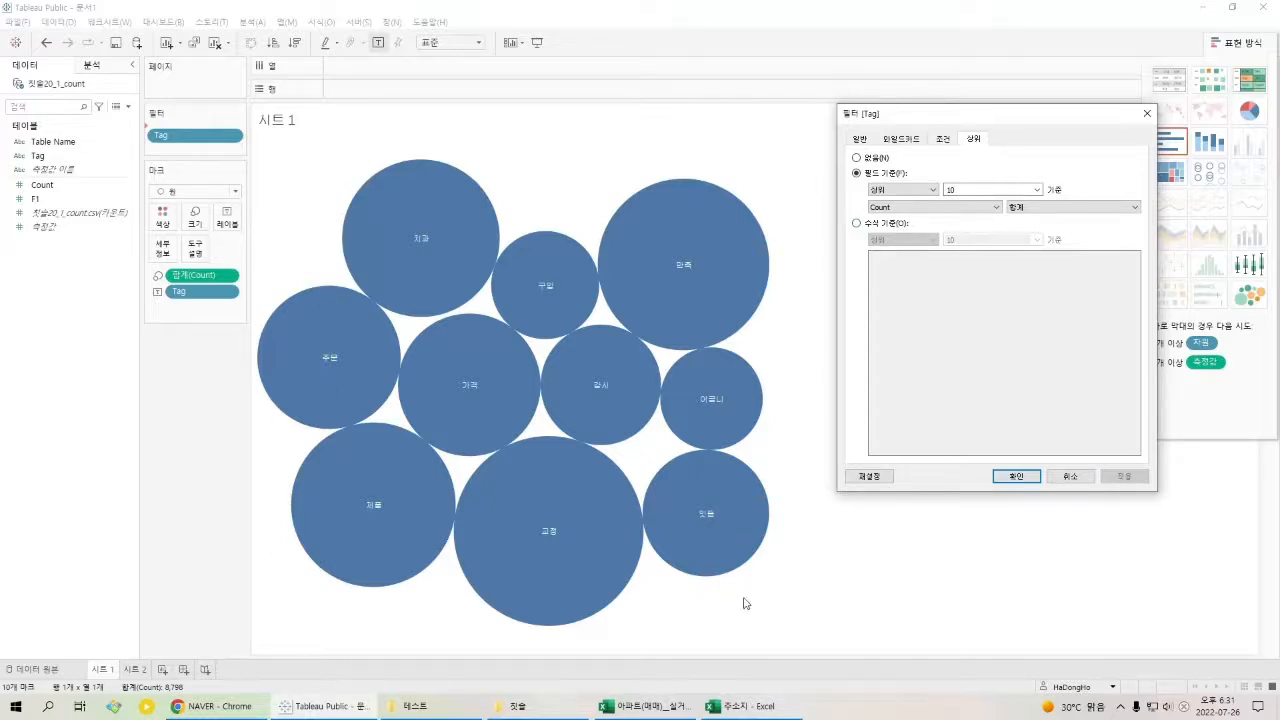
Try the Tag filter with the top 30 tags by the sum of Count.
double_click(1033, 194)
type("30")
left_click(1122, 475)
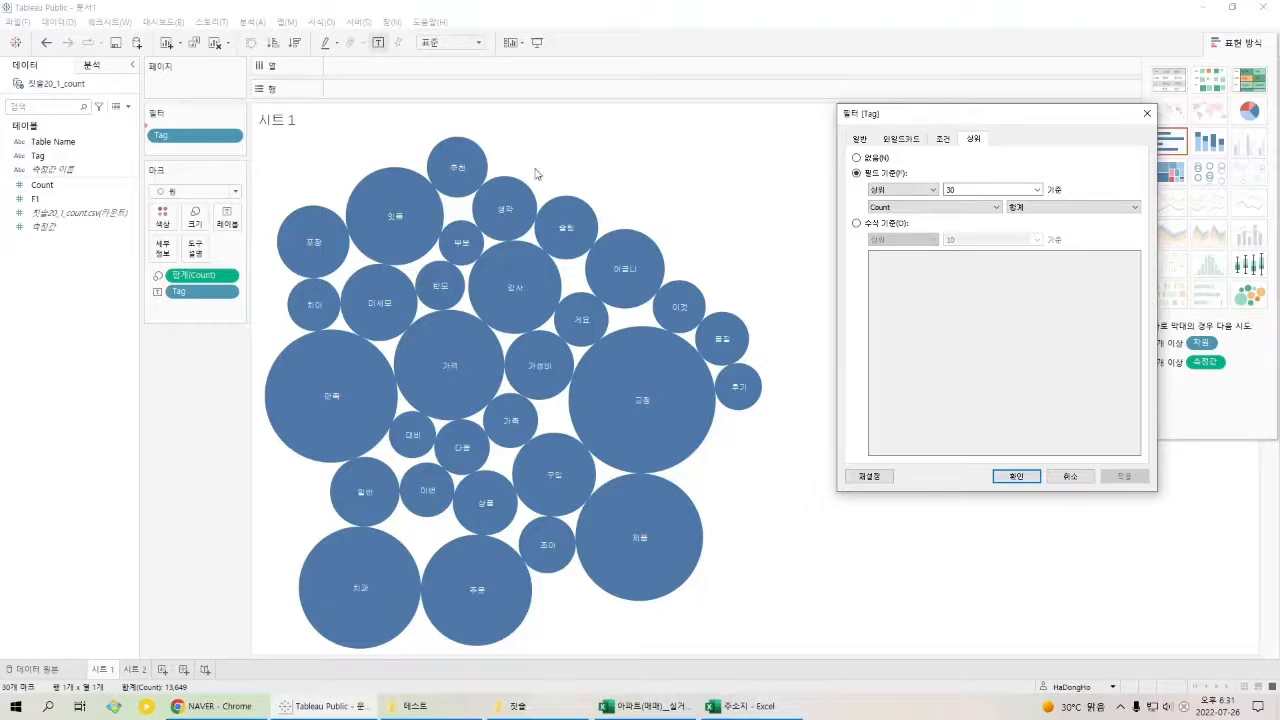
Set the Tag filter to the top 20 tags by the sum of Count and confirm it.
double_click(970, 190)
type("20")
left_click(1125, 477)
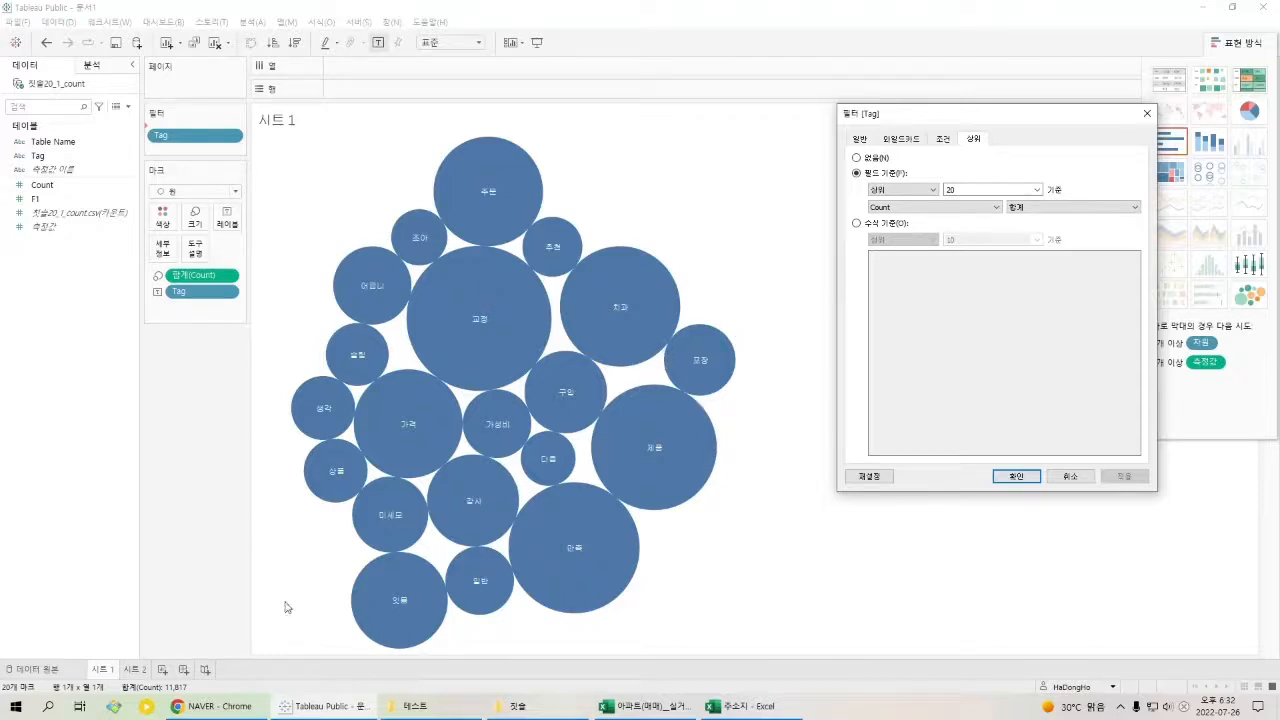
left_click(1014, 477)
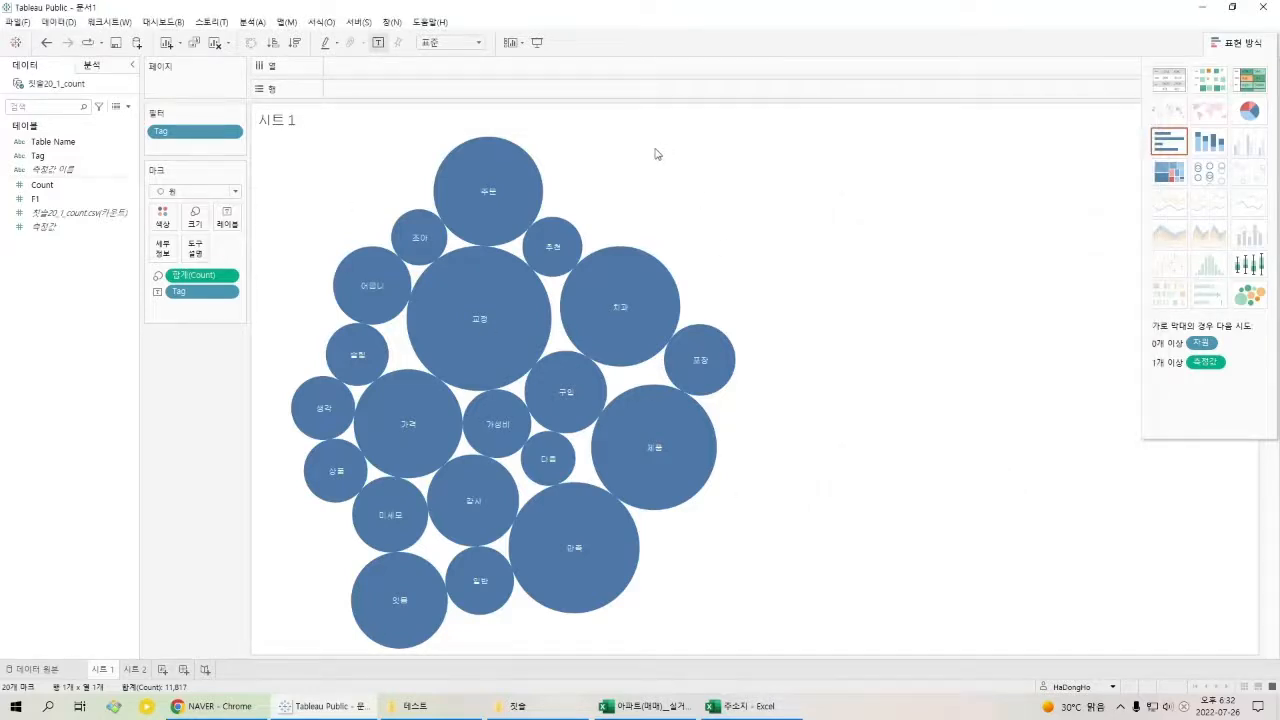
mouse_move(523, 319)
left_click_drag(281, 165, 284, 225)
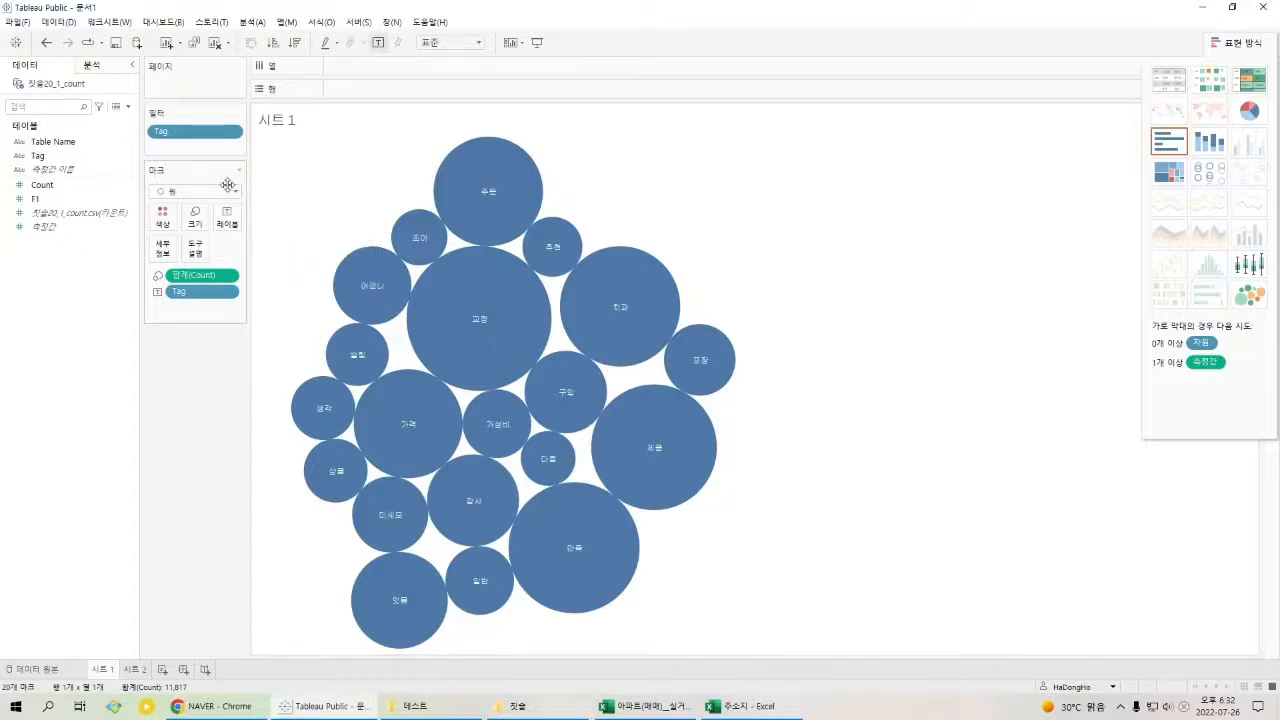
Try coloring the bubbles by Tag, hide the chart type chooser, and remove Tag from the color encoding.
left_click(57, 157)
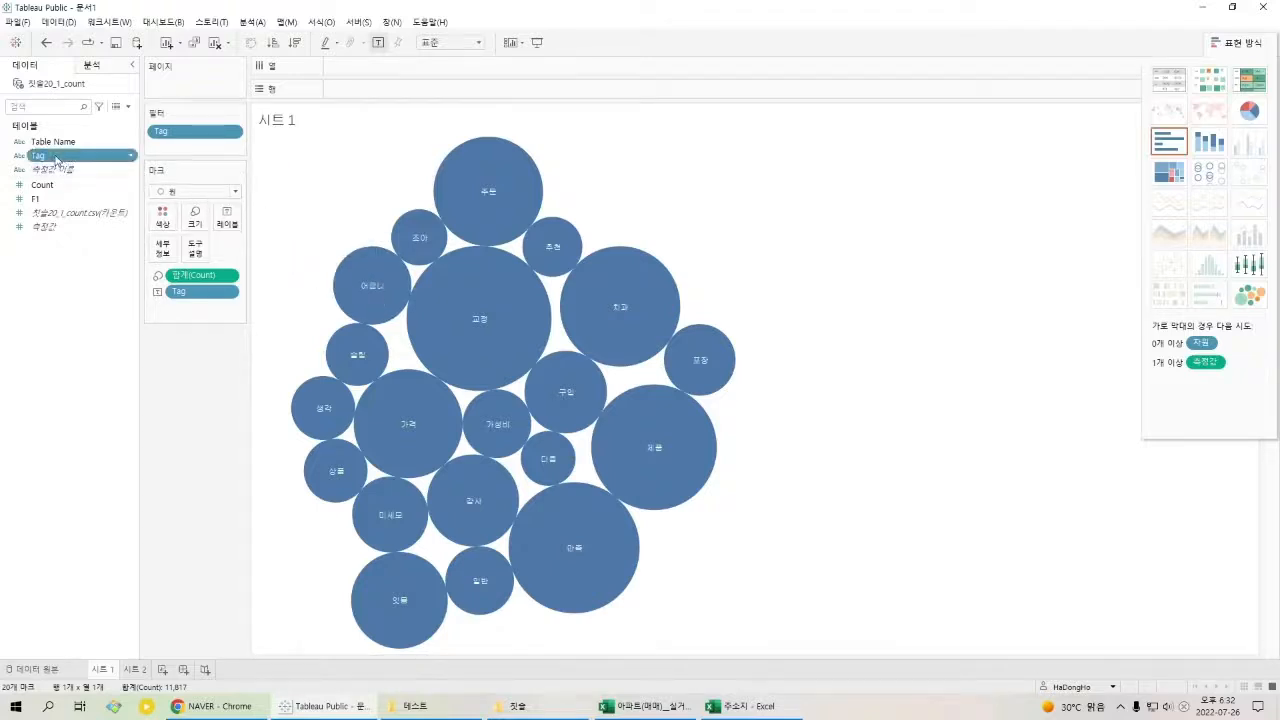
left_click_drag(57, 157, 162, 218)
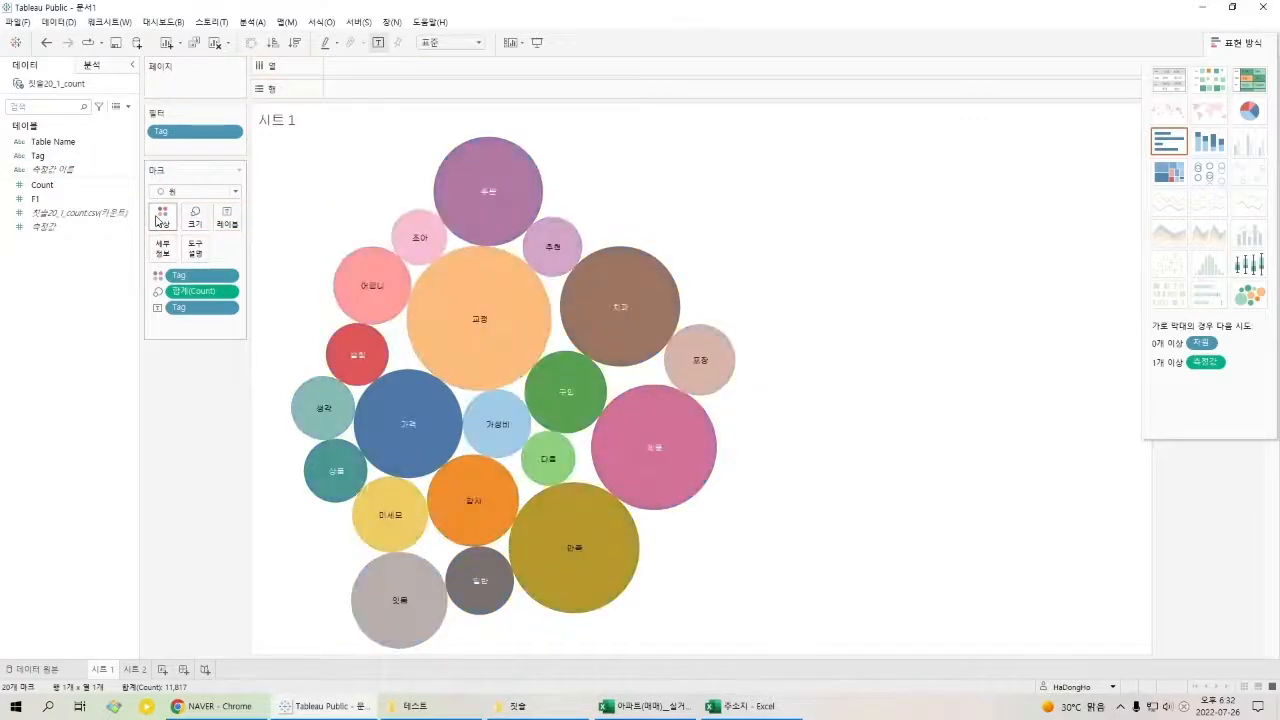
left_click(1236, 44)
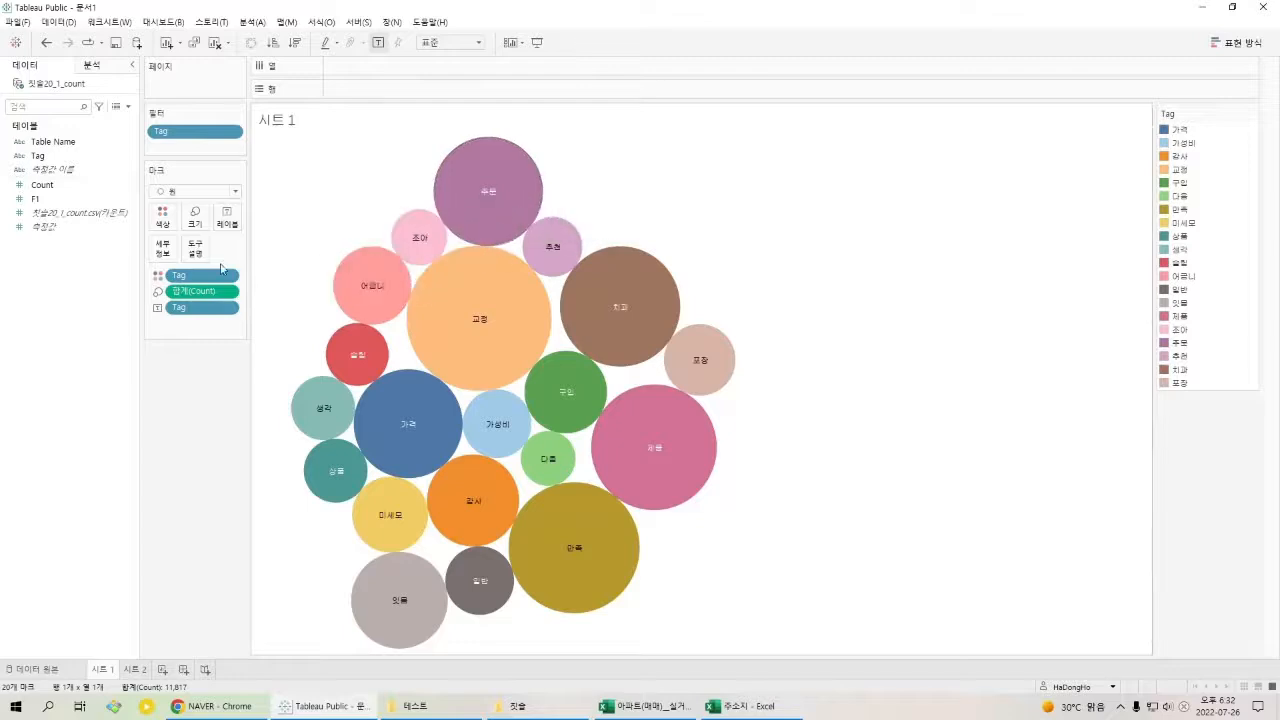
left_click_drag(216, 278, 100, 289)
Color the bubbles by the sum of Count and choose green #00aa00 as the custom sequential palette color.
left_click_drag(62, 189, 162, 212)
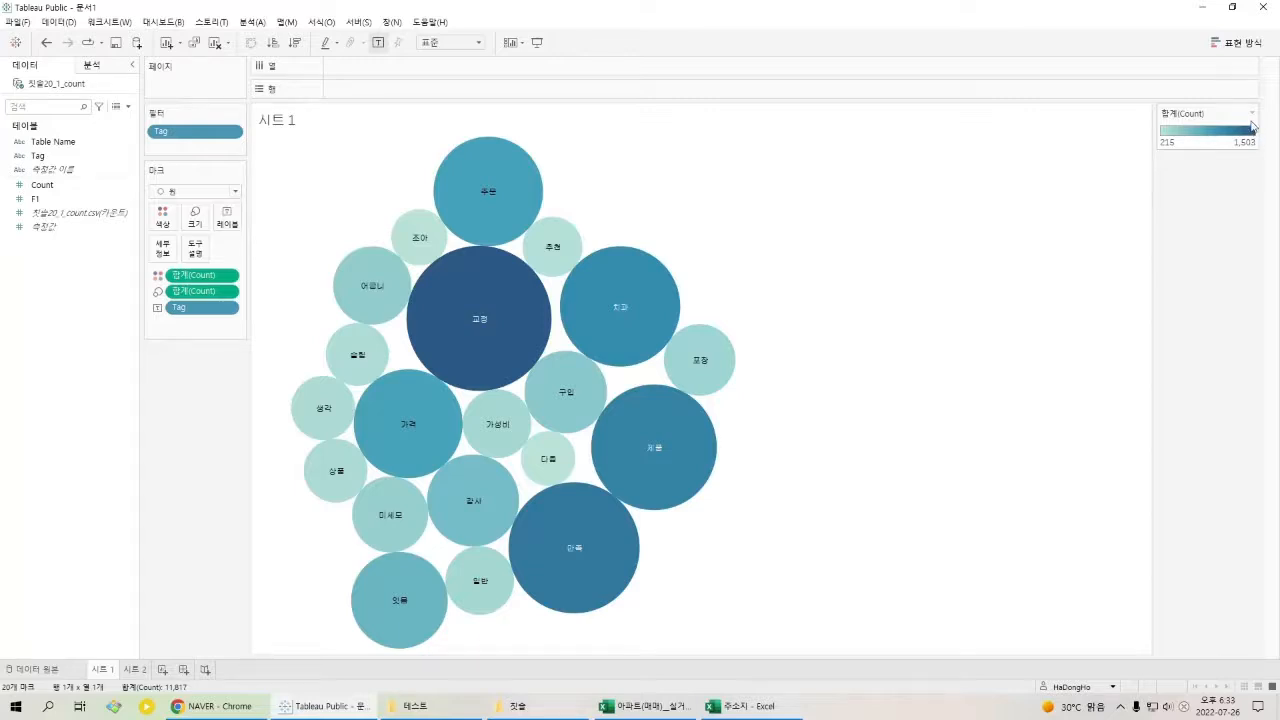
left_click(1253, 115)
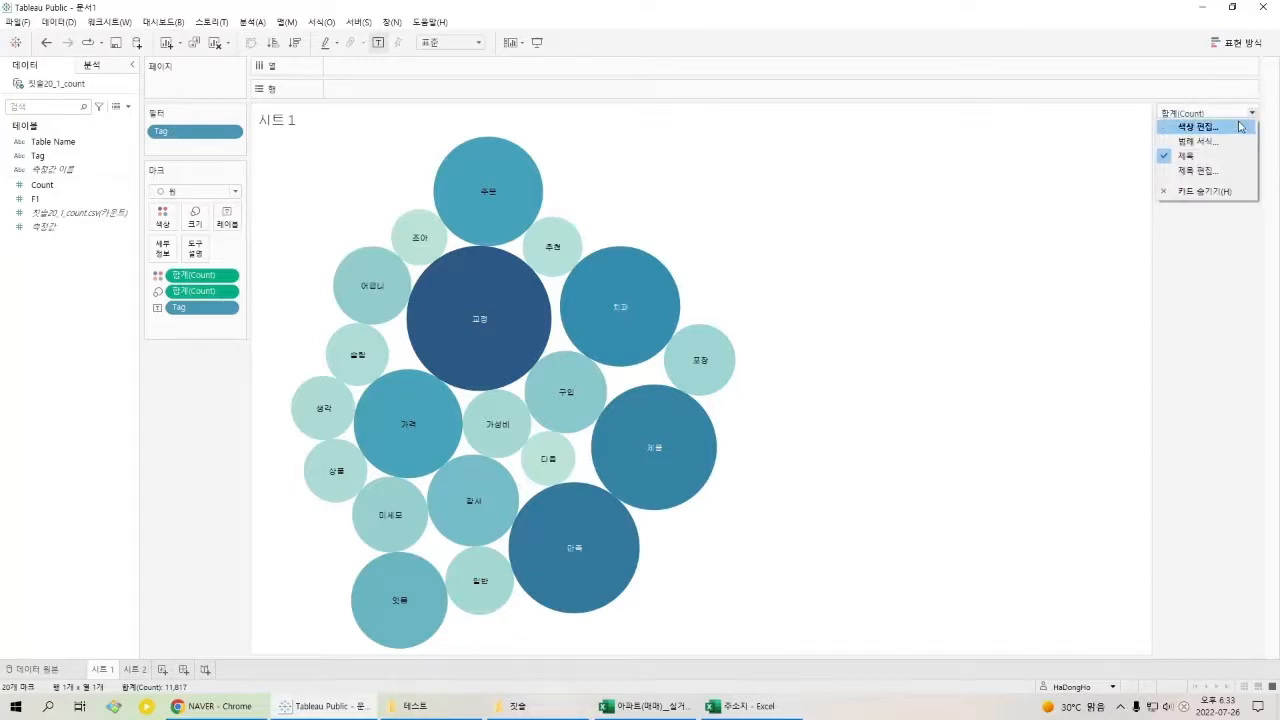
left_click(1240, 126)
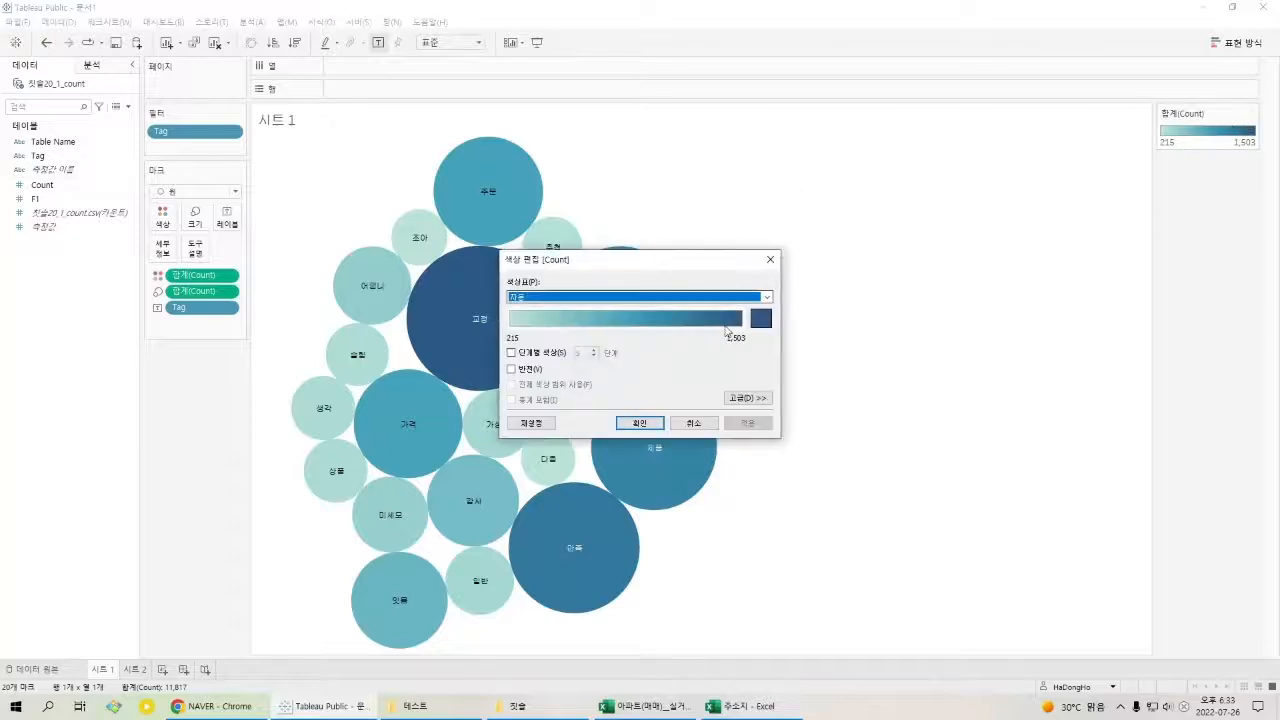
left_click(760, 318)
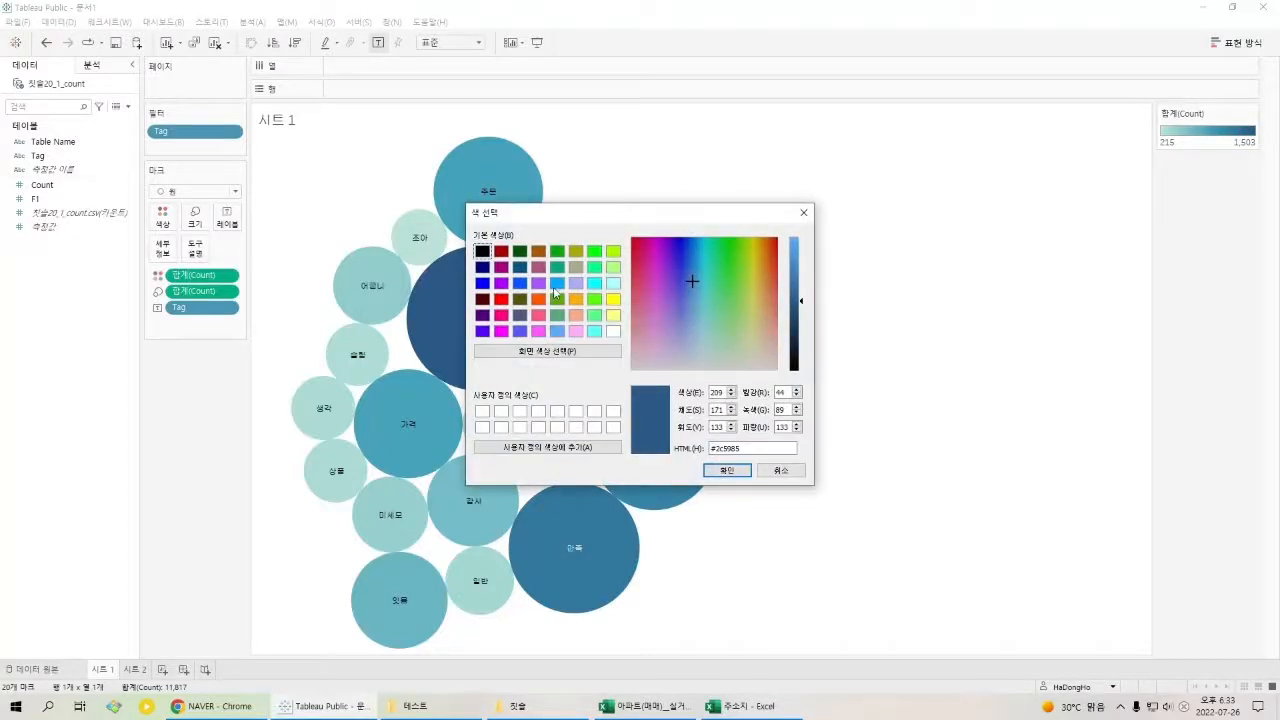
left_click(557, 252)
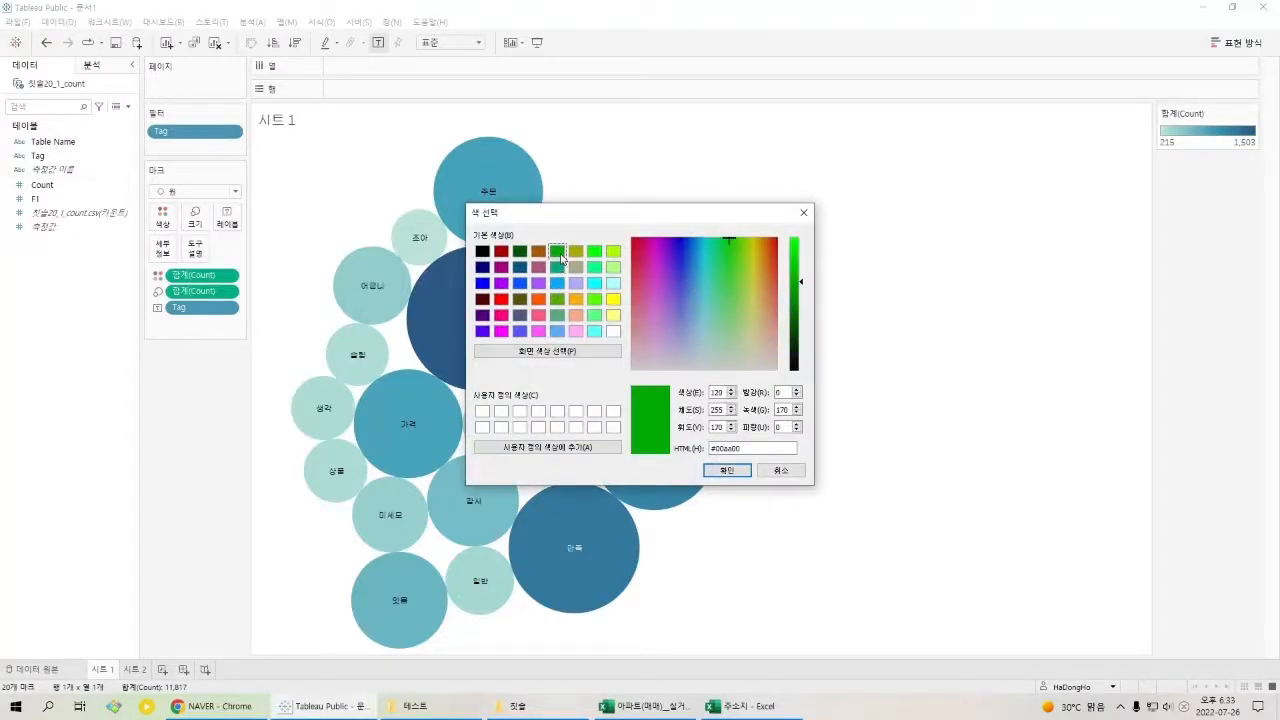
left_click(731, 470)
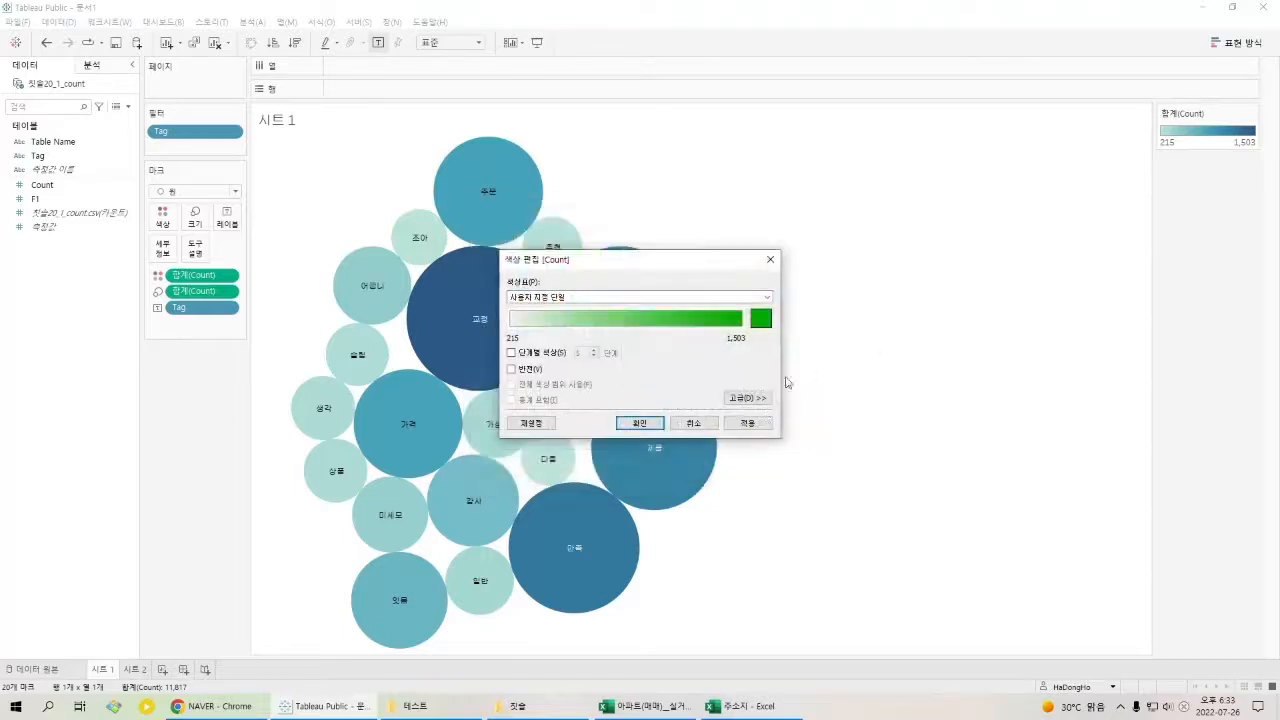
Apply the custom sequential palette to the Count color, trying blue #0055ff as its base color.
left_click(747, 423)
left_click_drag(709, 259, 1109, 235)
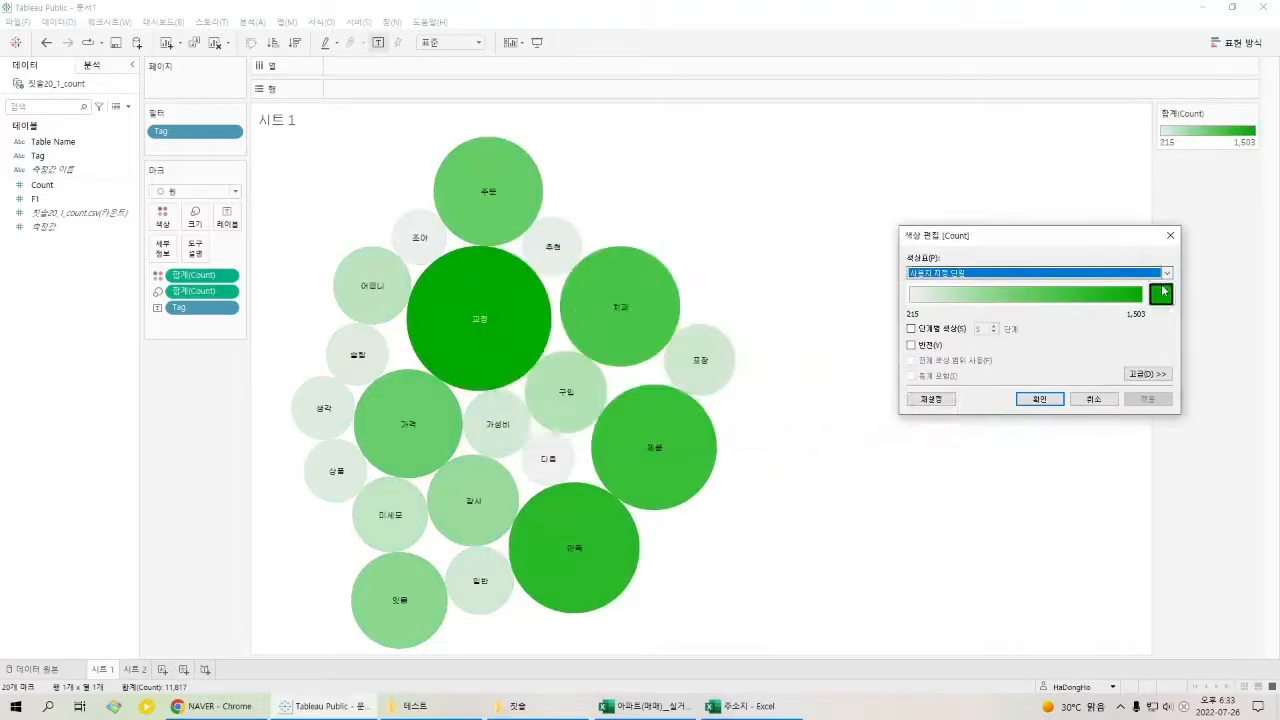
left_click(1161, 293)
left_click(925, 259)
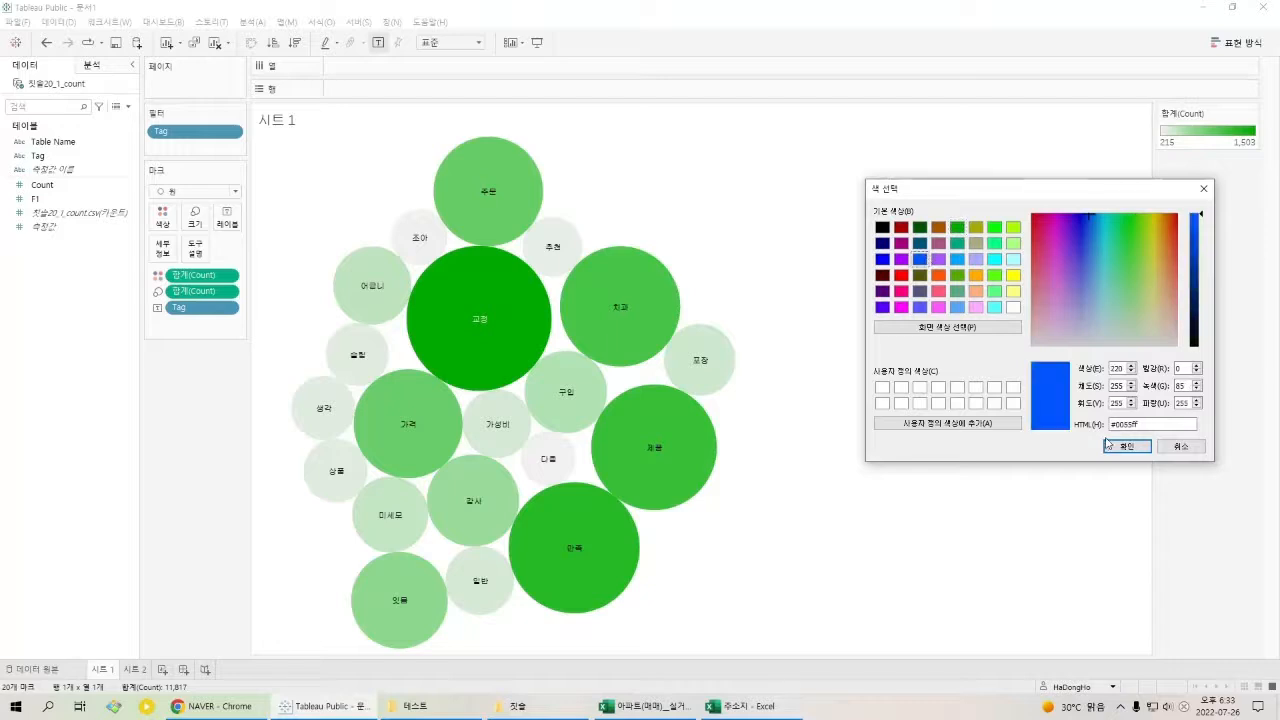
left_click(1143, 448)
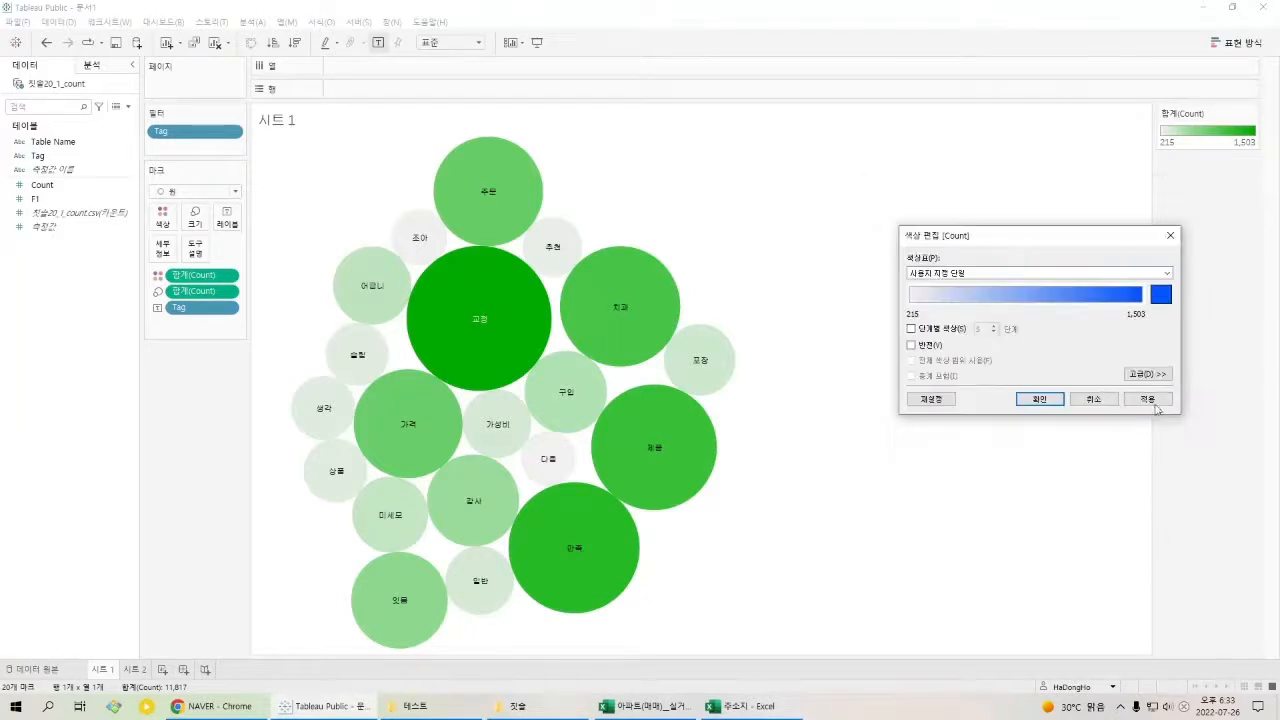
left_click(1154, 399)
Try orange as the base color of the custom sequential palette for Count.
left_click(1161, 296)
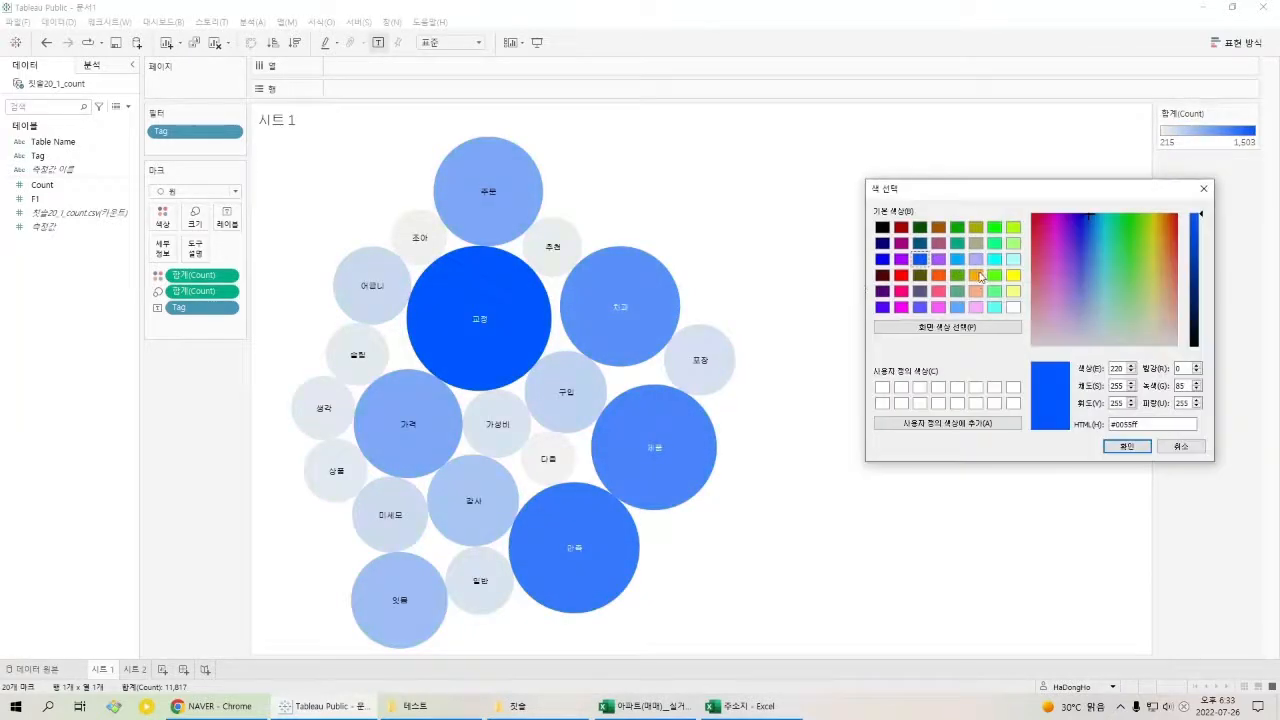
left_click(977, 275)
left_click(1126, 446)
left_click(1147, 398)
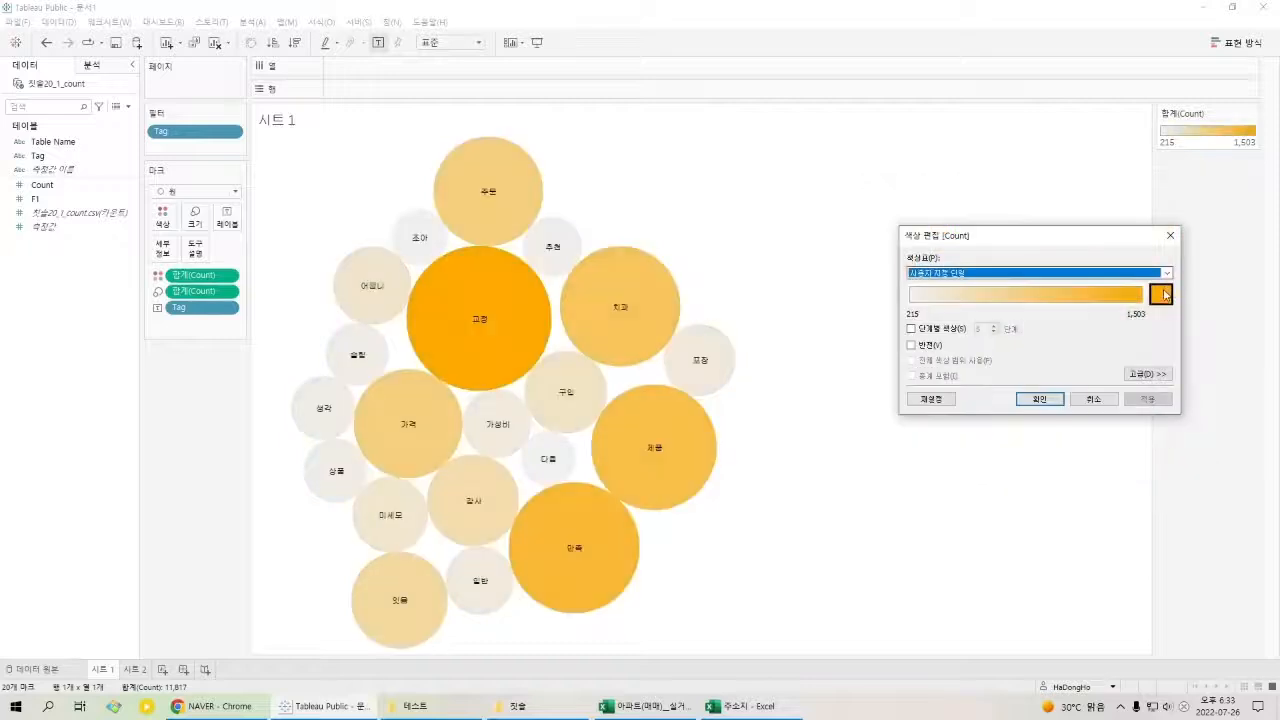
Set the custom sequential palette for Count to green #00aa00 and finish the color edit.
left_click(1161, 295)
left_click(957, 228)
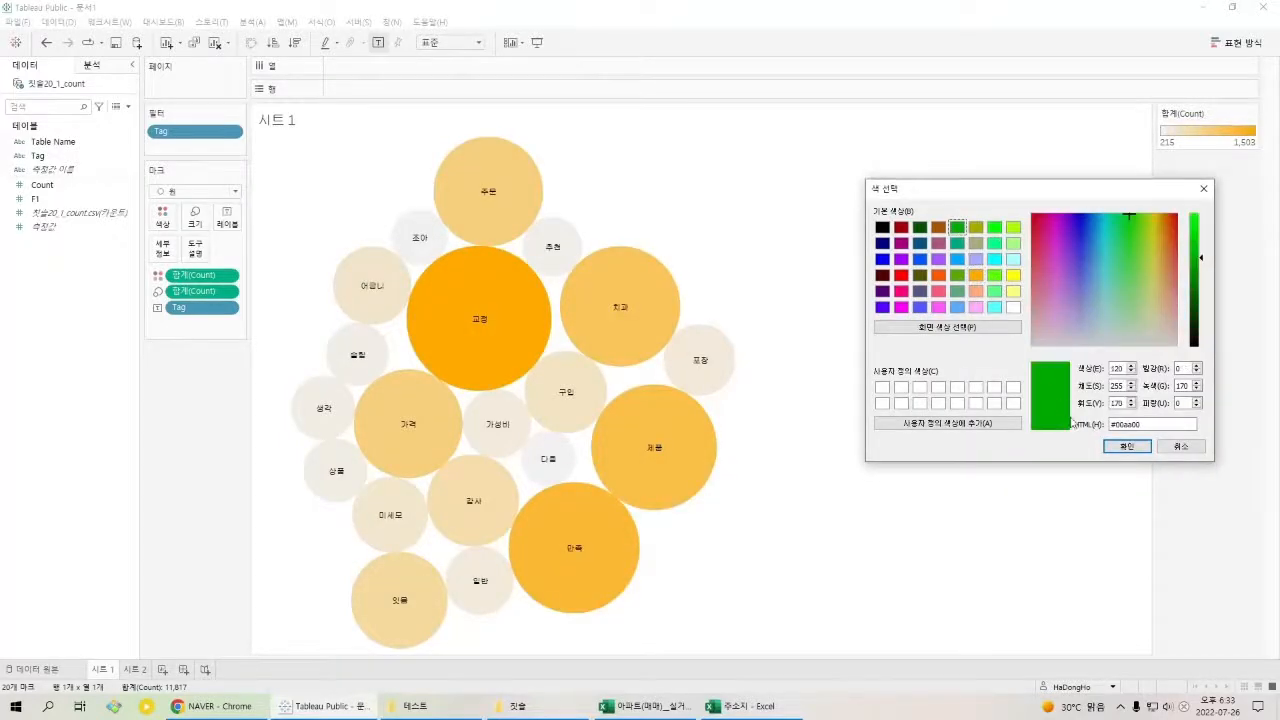
left_click(1126, 446)
left_click(1147, 398)
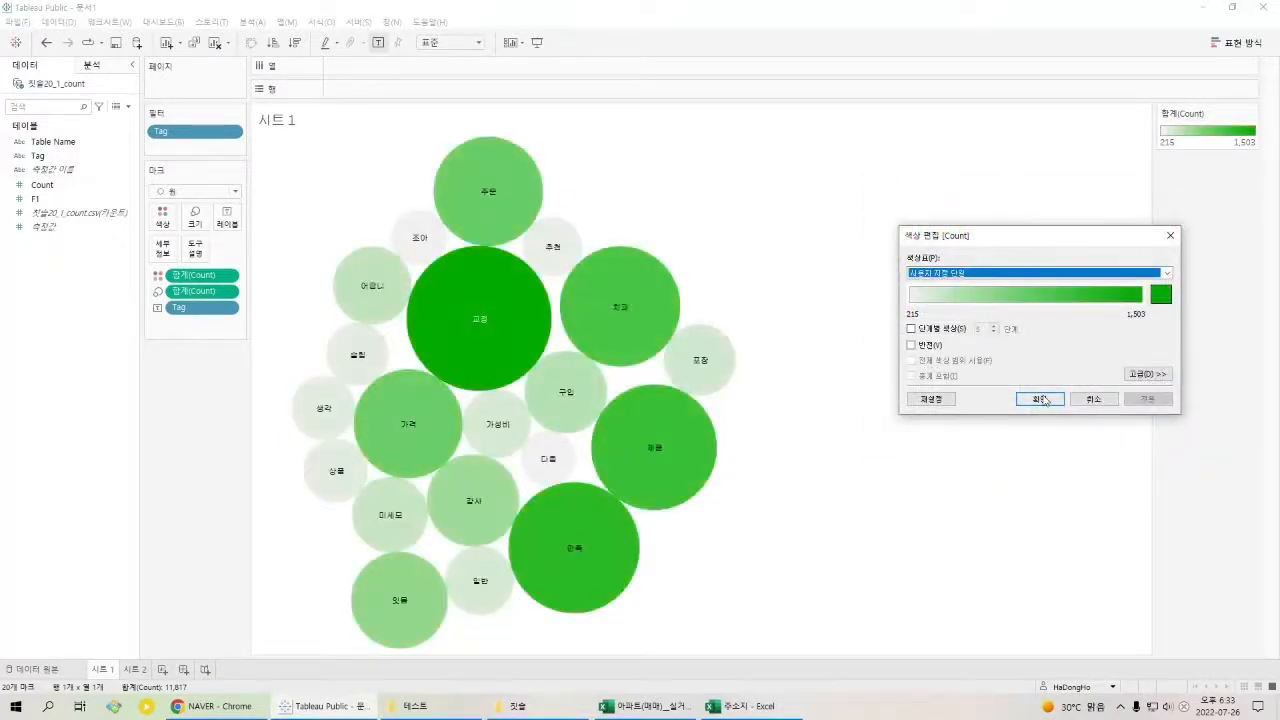
left_click(1041, 399)
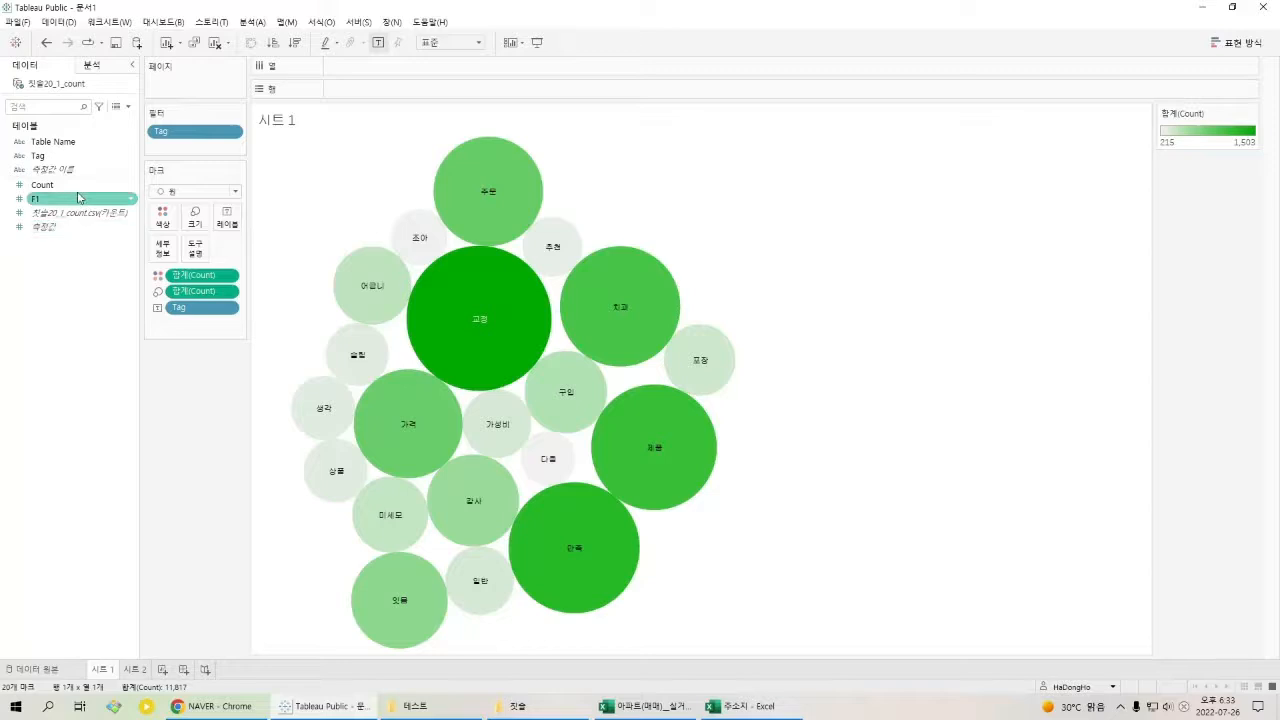
Try aggregating the Count measure that controls circle size by count (카운트).
mouse_move(420, 292)
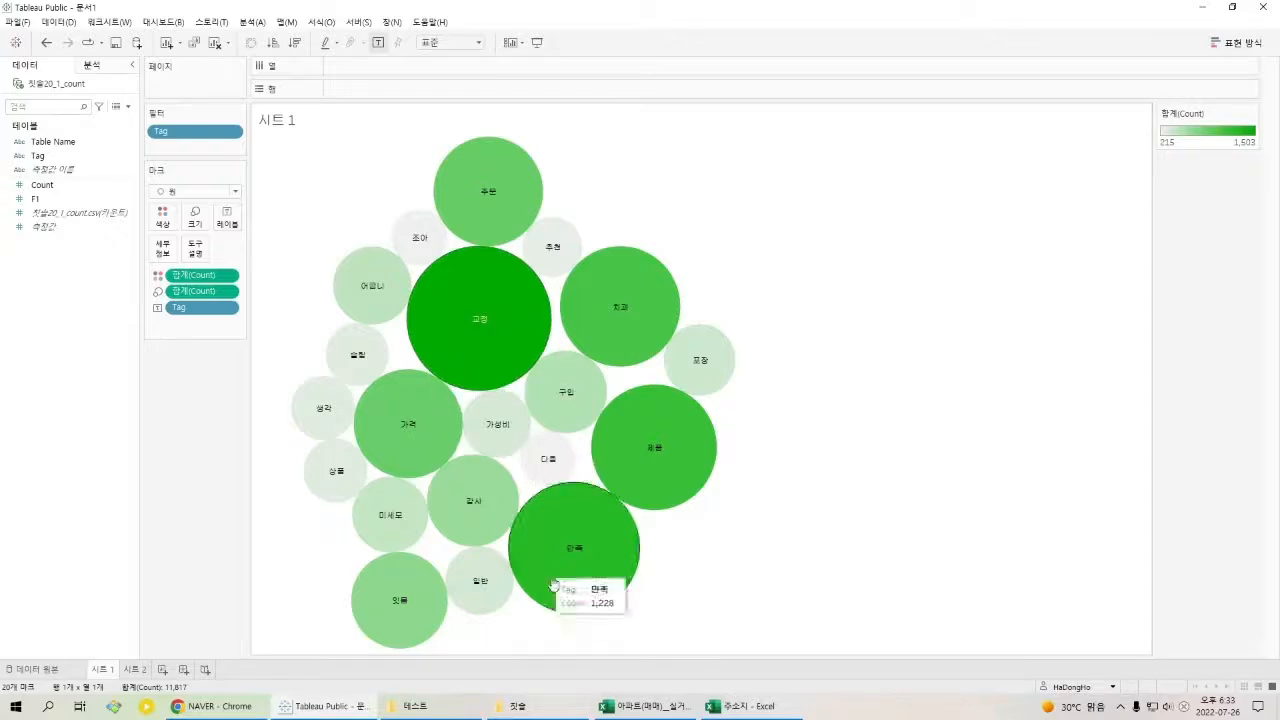
left_click(228, 292)
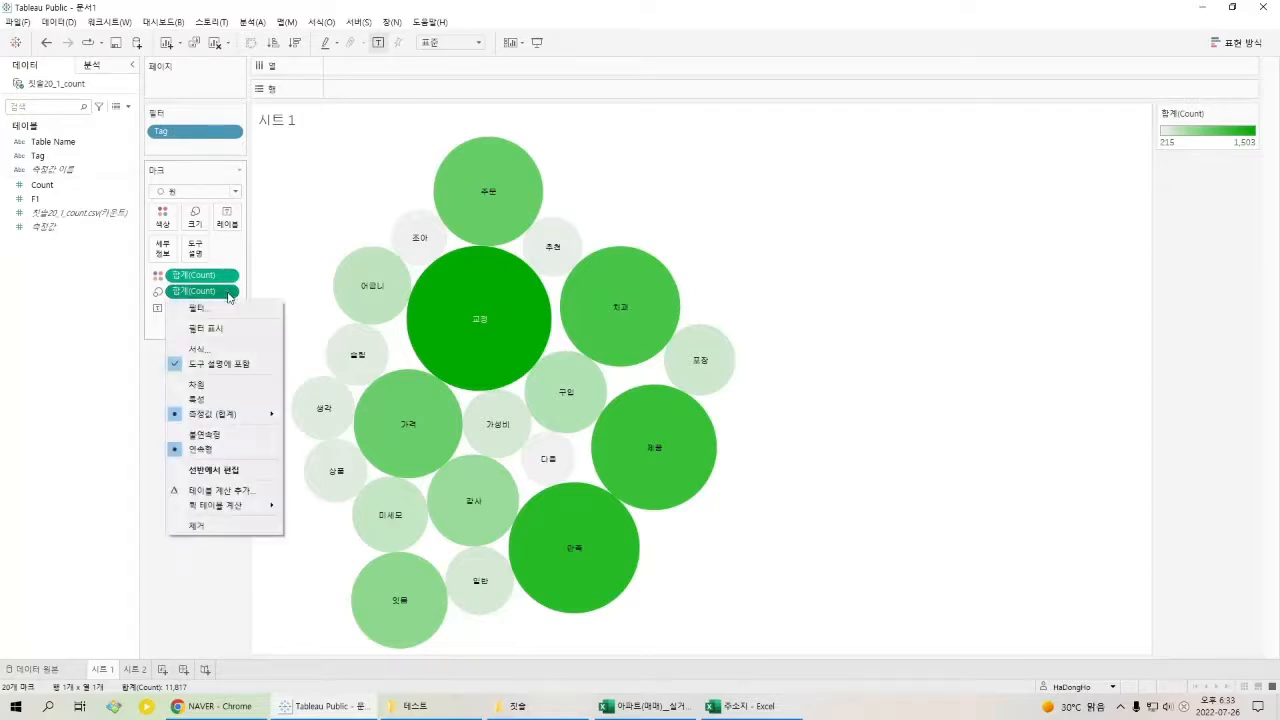
mouse_move(230, 418)
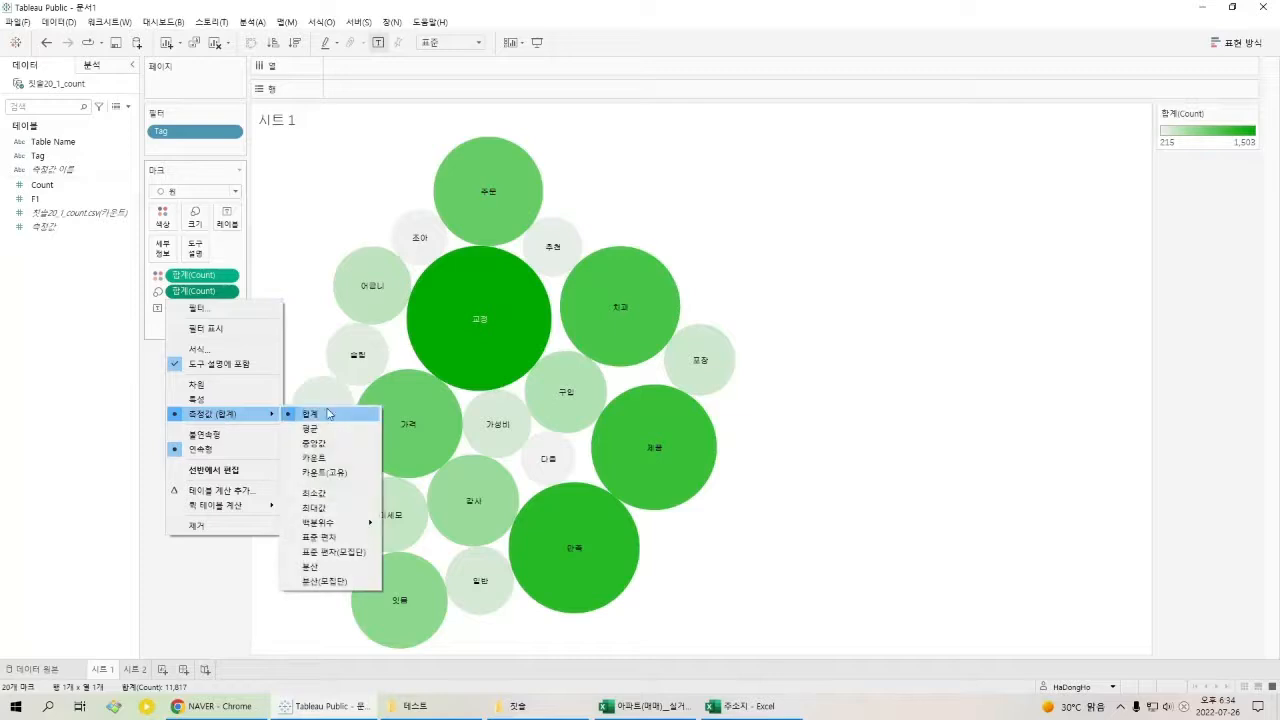
left_click(318, 457)
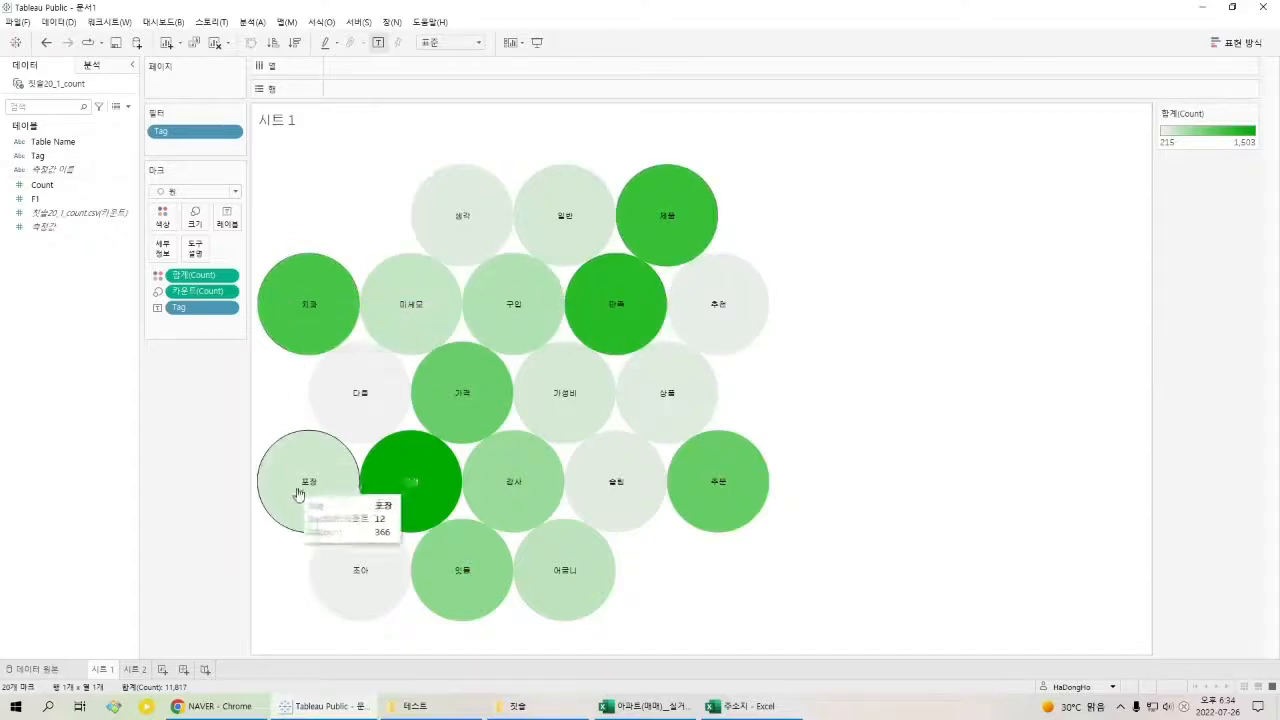
Try converting the size-controlling Count to a dimension (차원), and undo back to the sum aggregation.
right_click(205, 292)
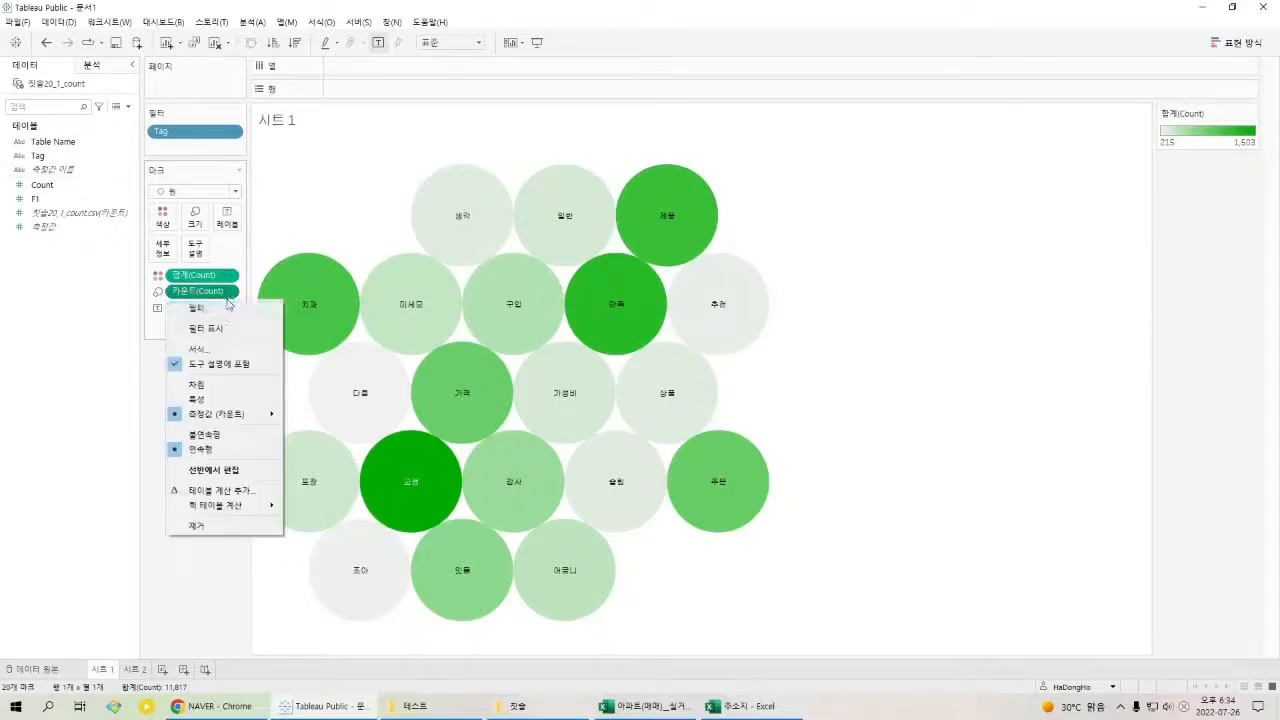
left_click(200, 385)
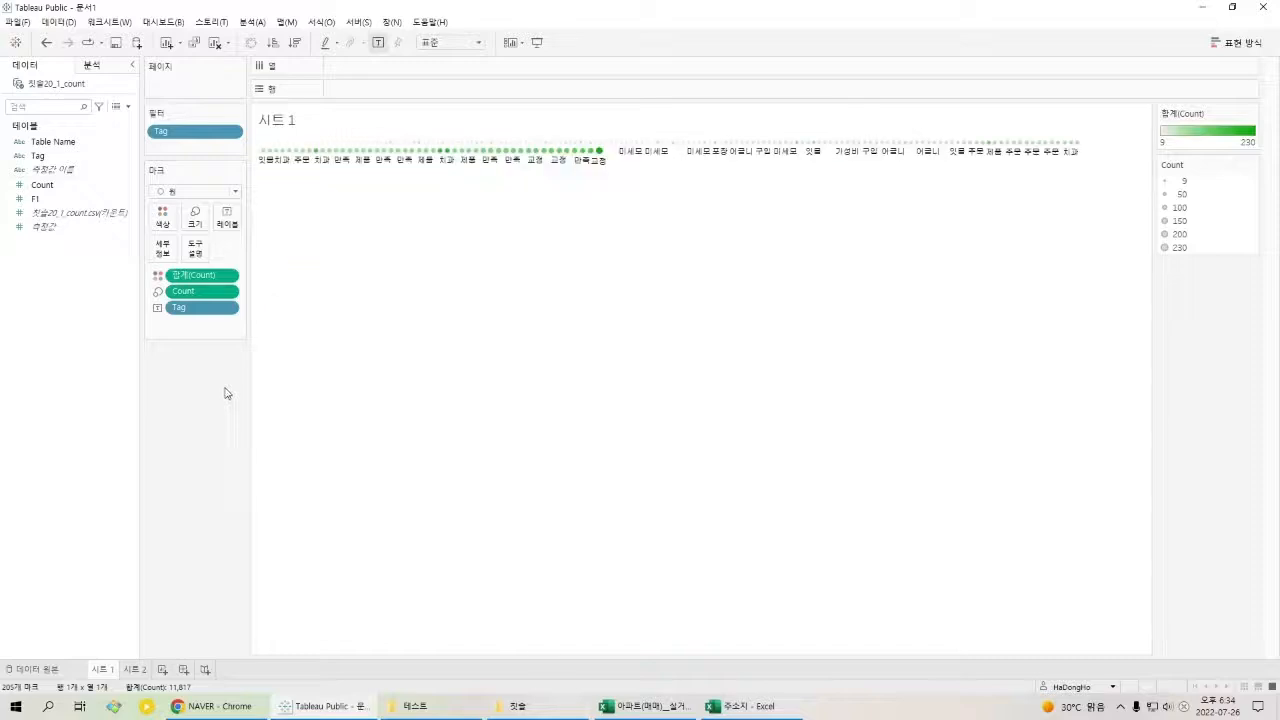
key("ctrl+z")
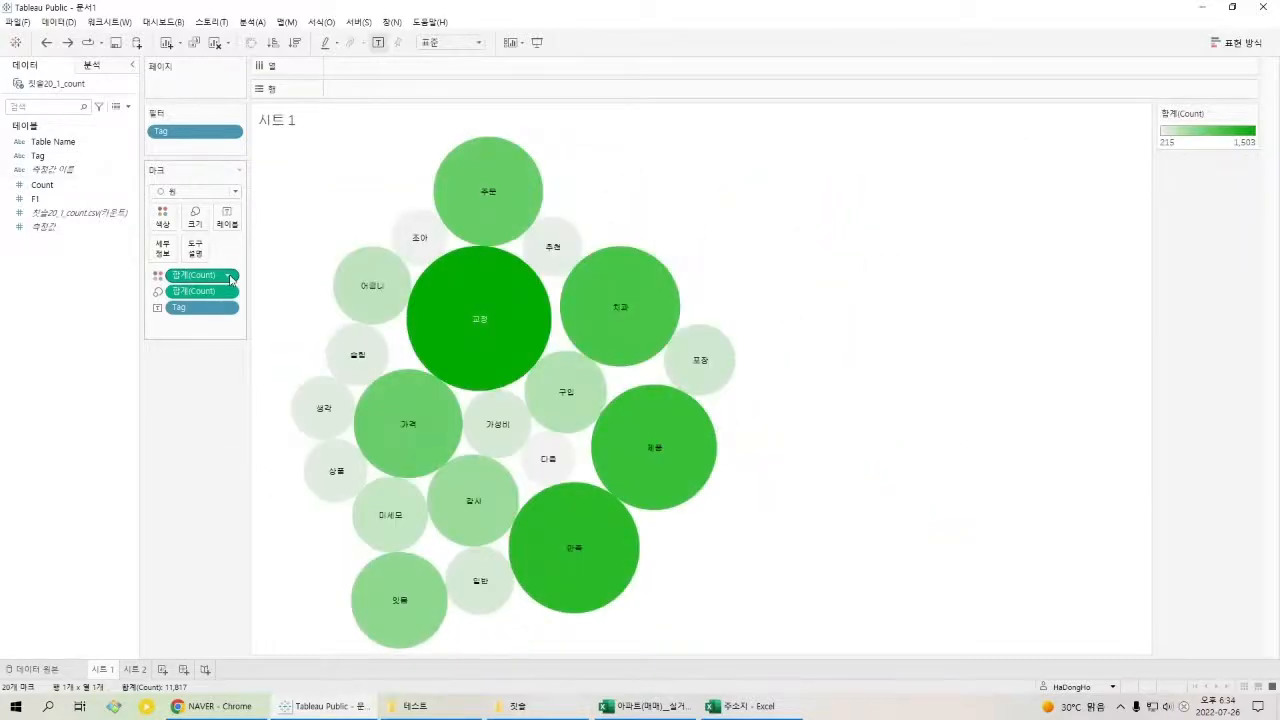
Try aggregating the color-controlling Count by count (카운트), and undo that change.
left_click(229, 276)
mouse_move(240, 398)
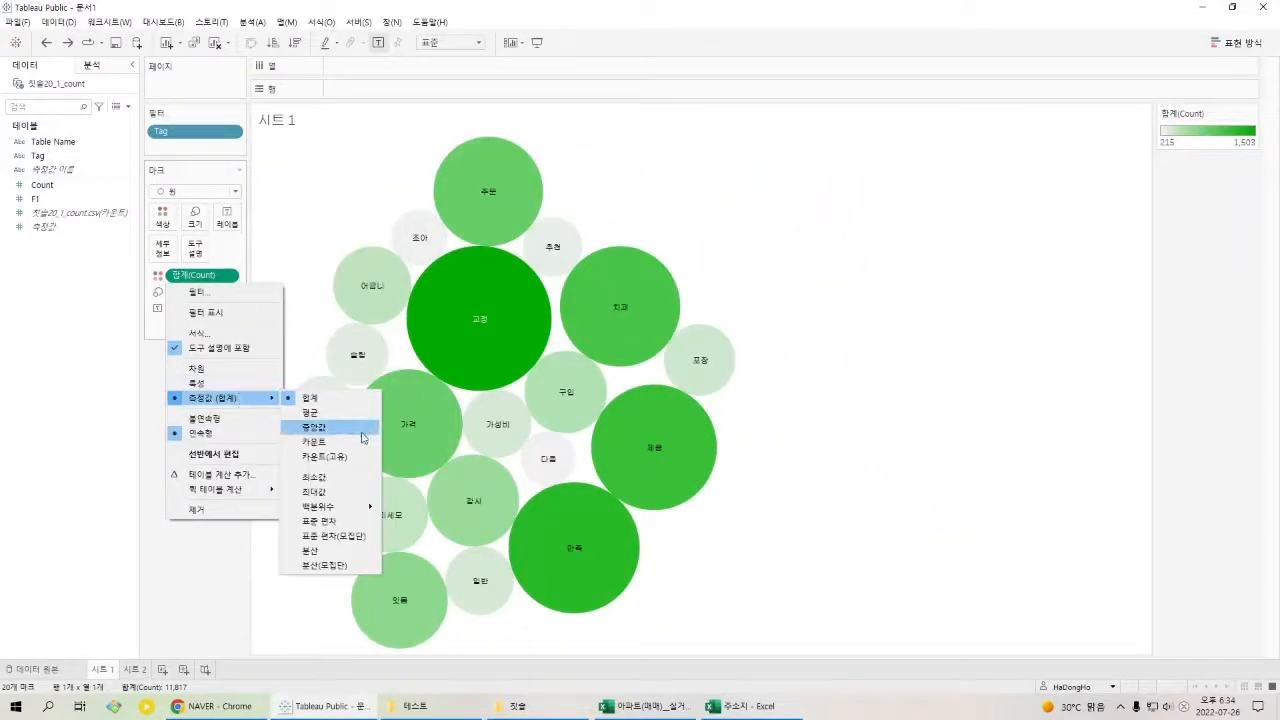
left_click(330, 441)
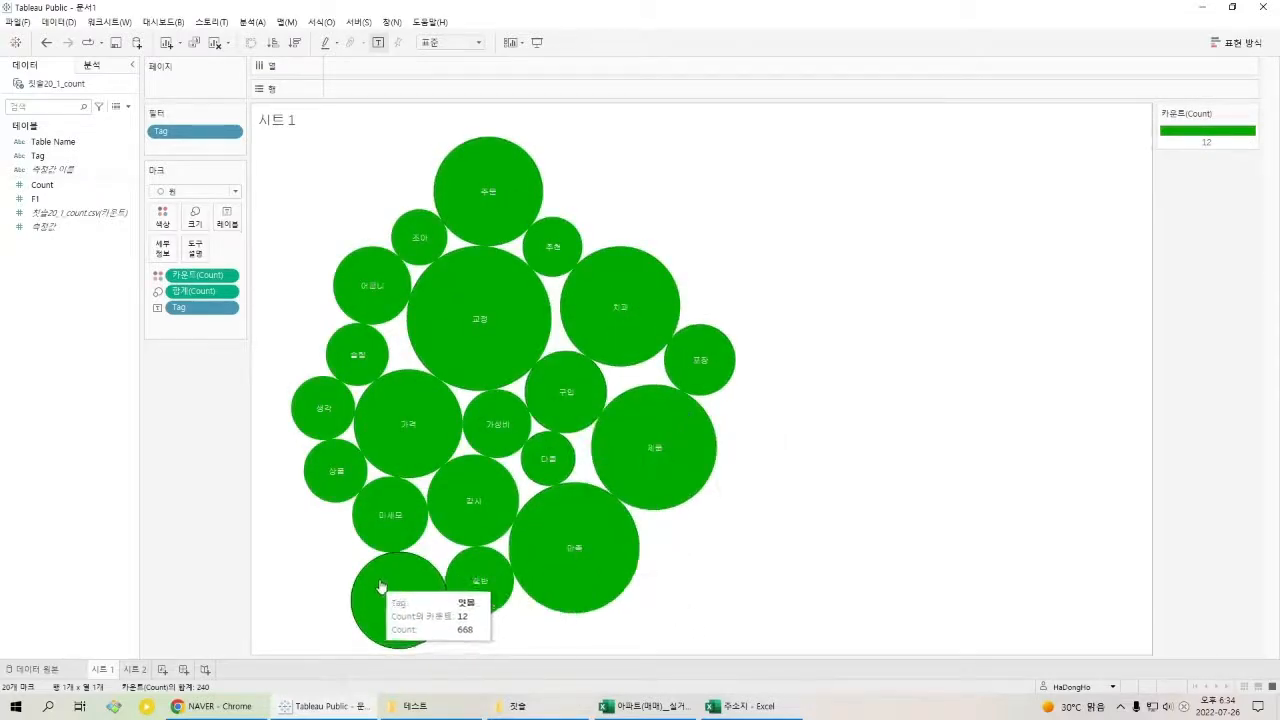
key("ctrl+z")
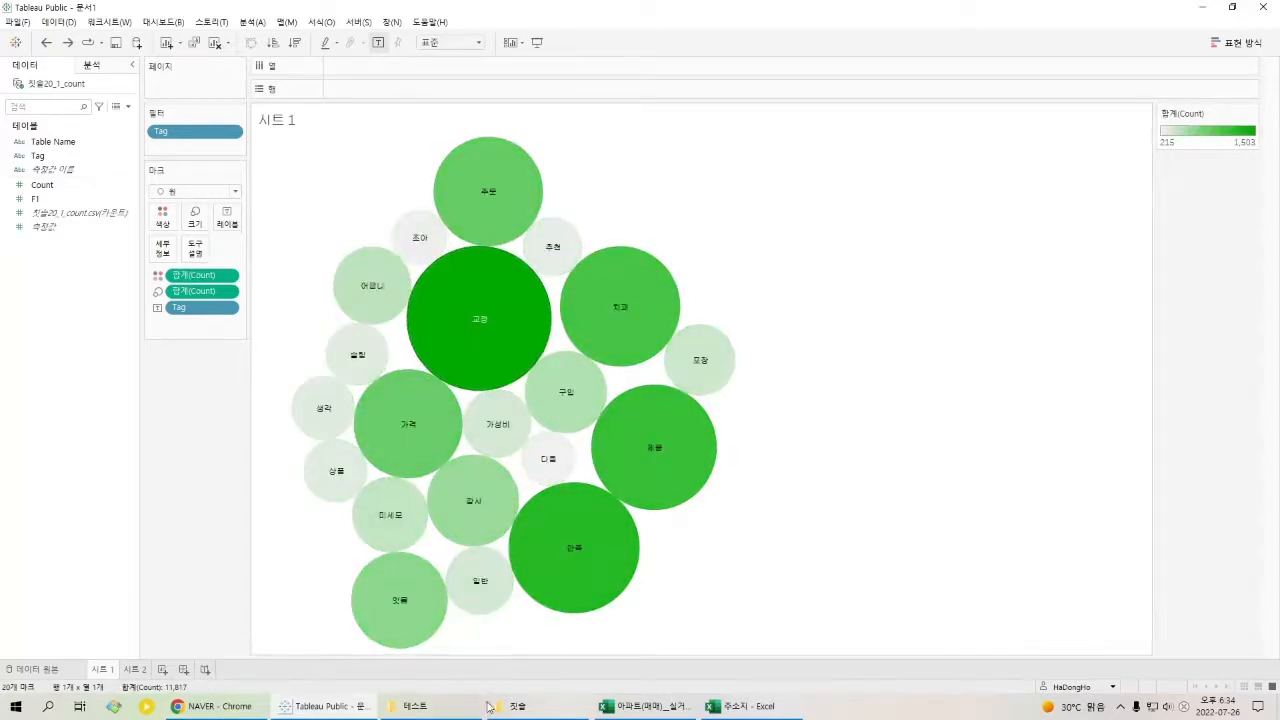
Open the 칫솔20_2_count file from the 칫솔 folder in Excel, check the 교정 tag's count, and return to Tableau Public.
left_click(517, 706)
double_click(614, 280)
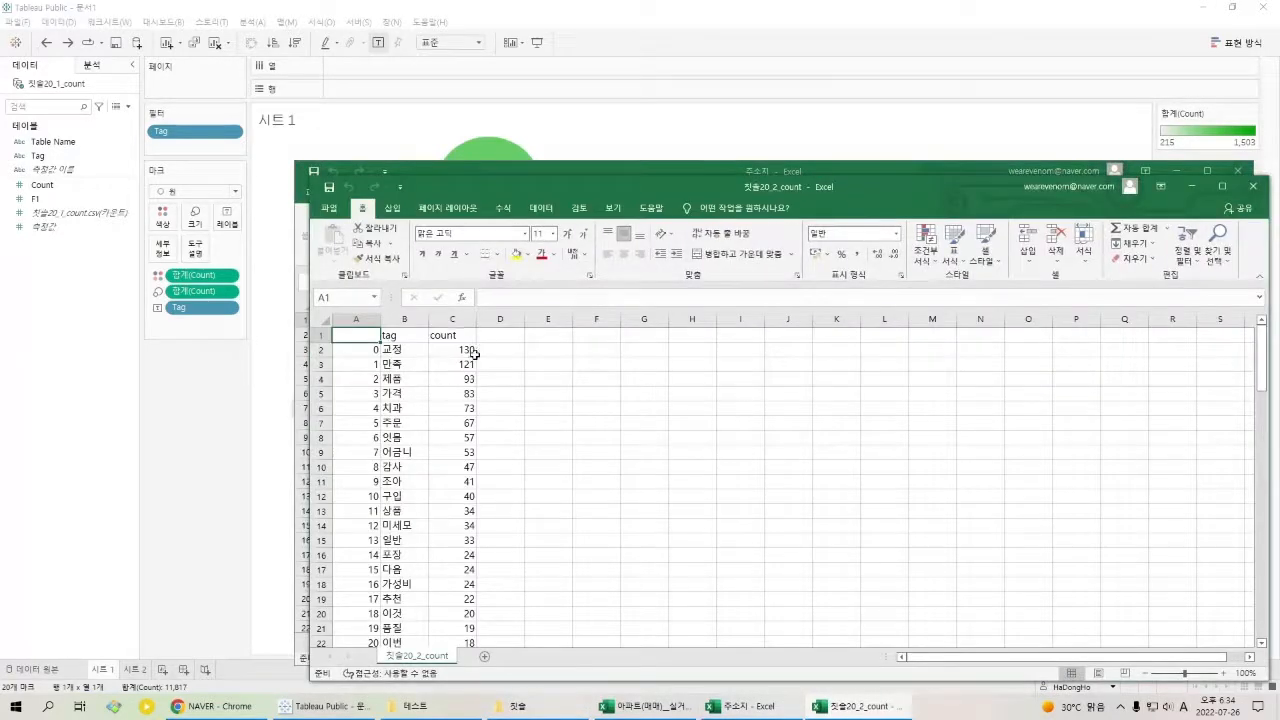
left_click(472, 351)
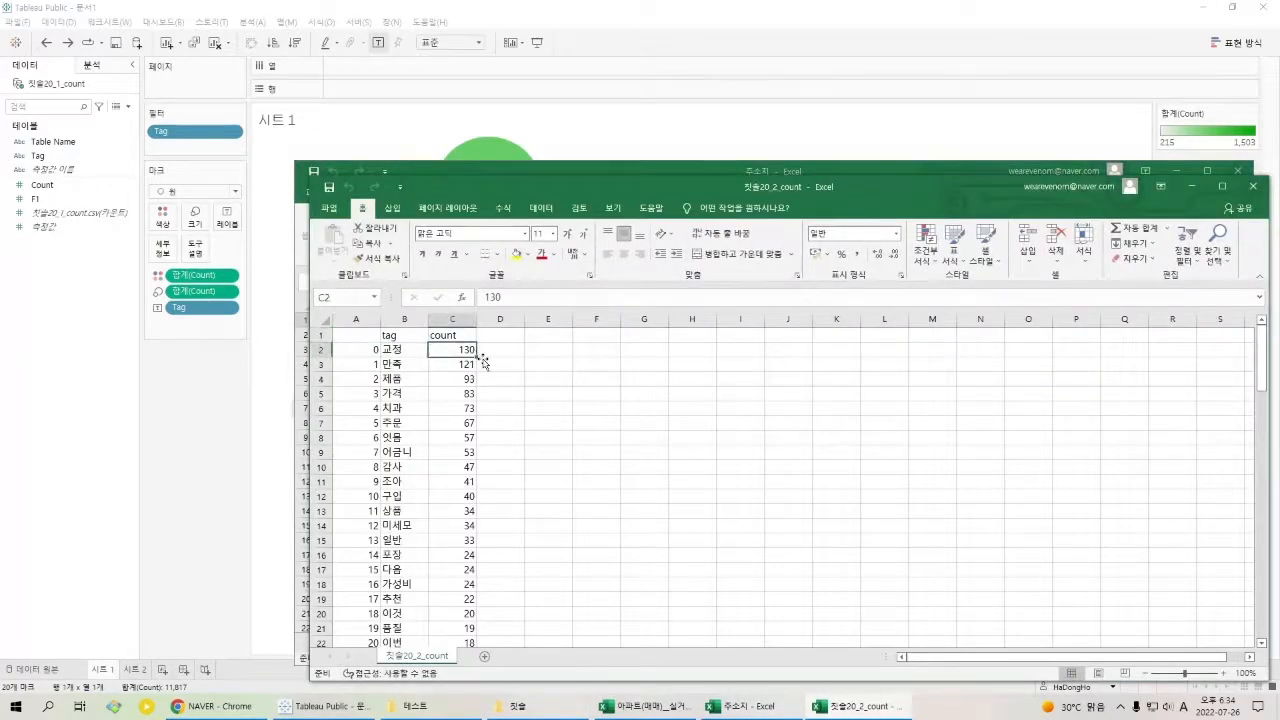
left_click(1191, 186)
left_click(1135, 186)
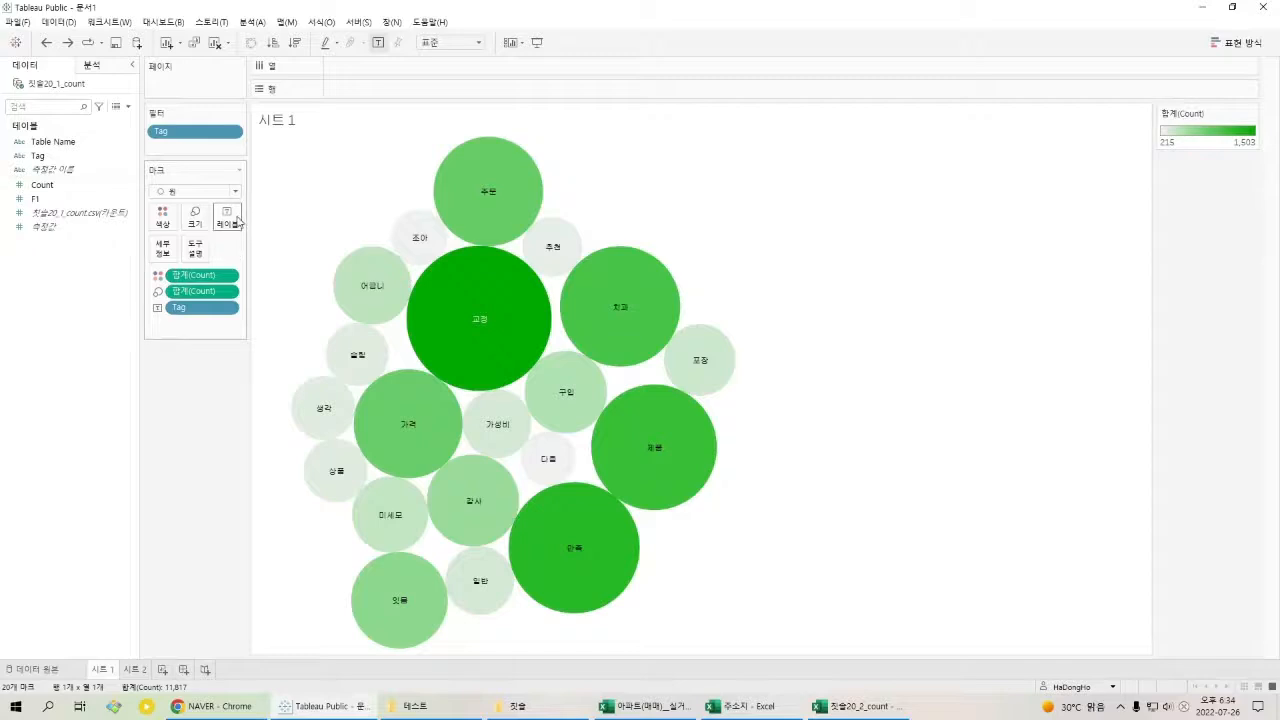
Open the label settings for the circle marks.
left_click(493, 195)
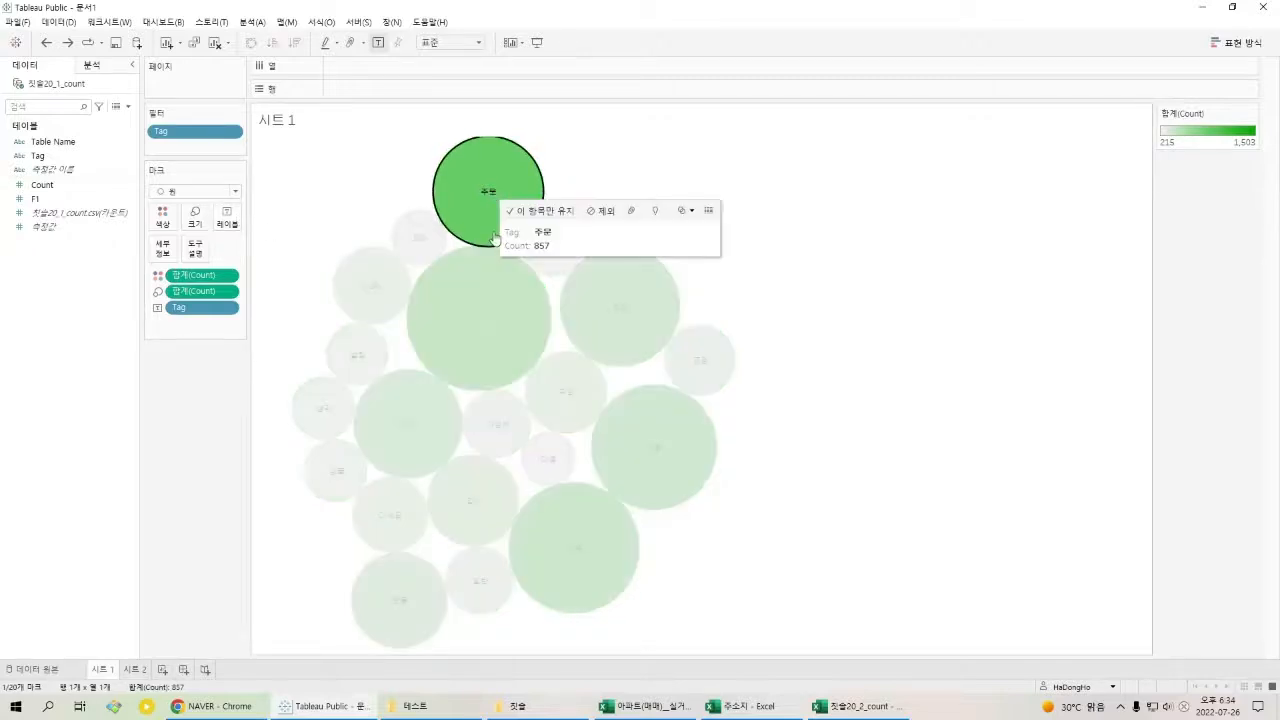
left_click(494, 238)
left_click(228, 217)
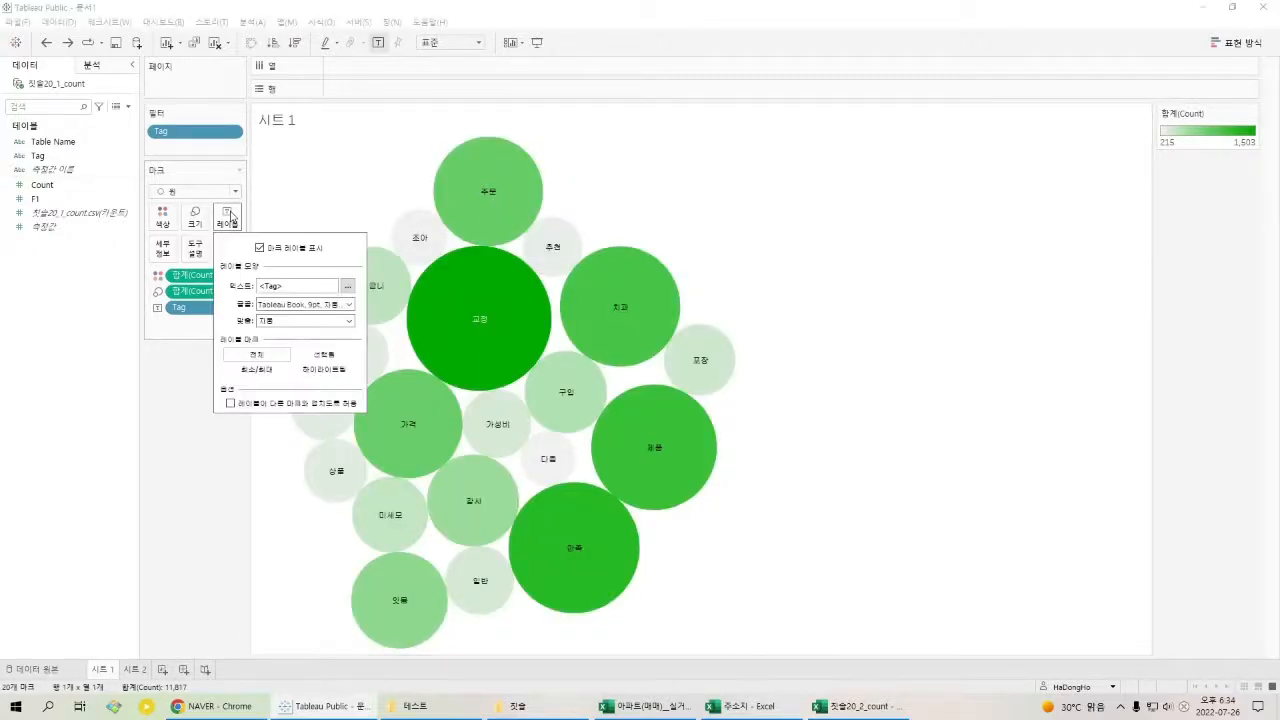
left_click(347, 287)
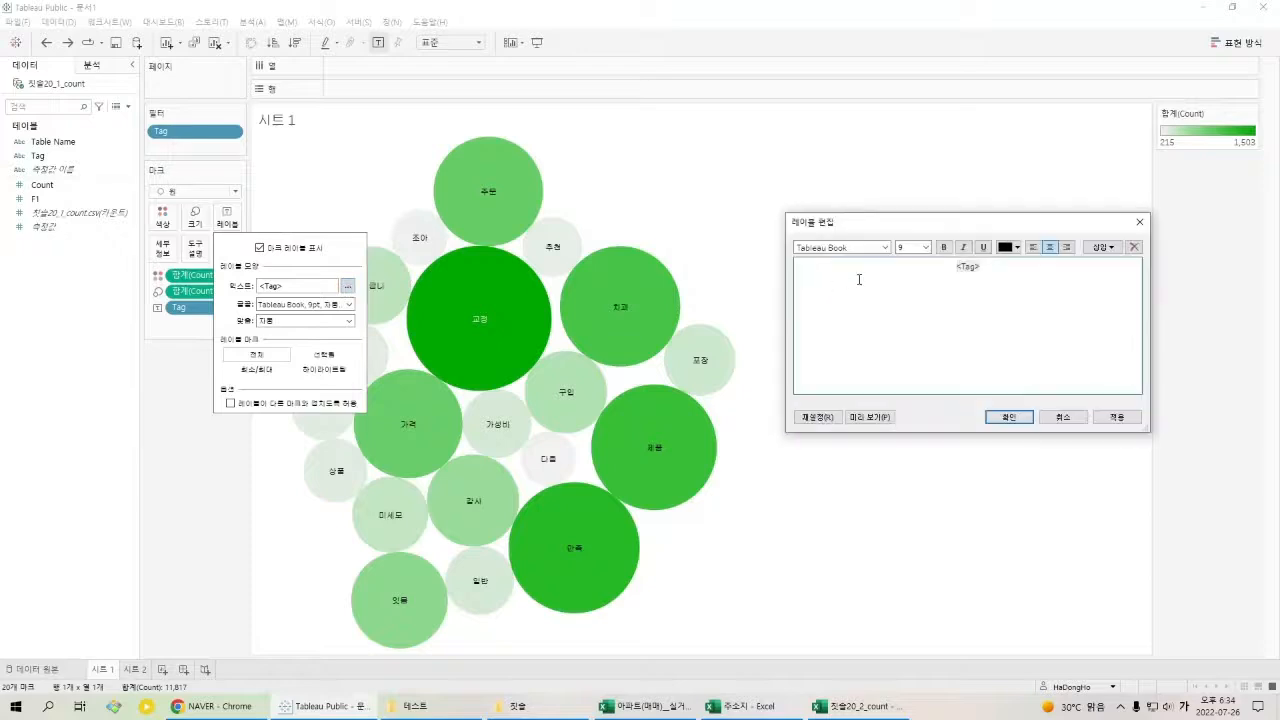
left_click(926, 248)
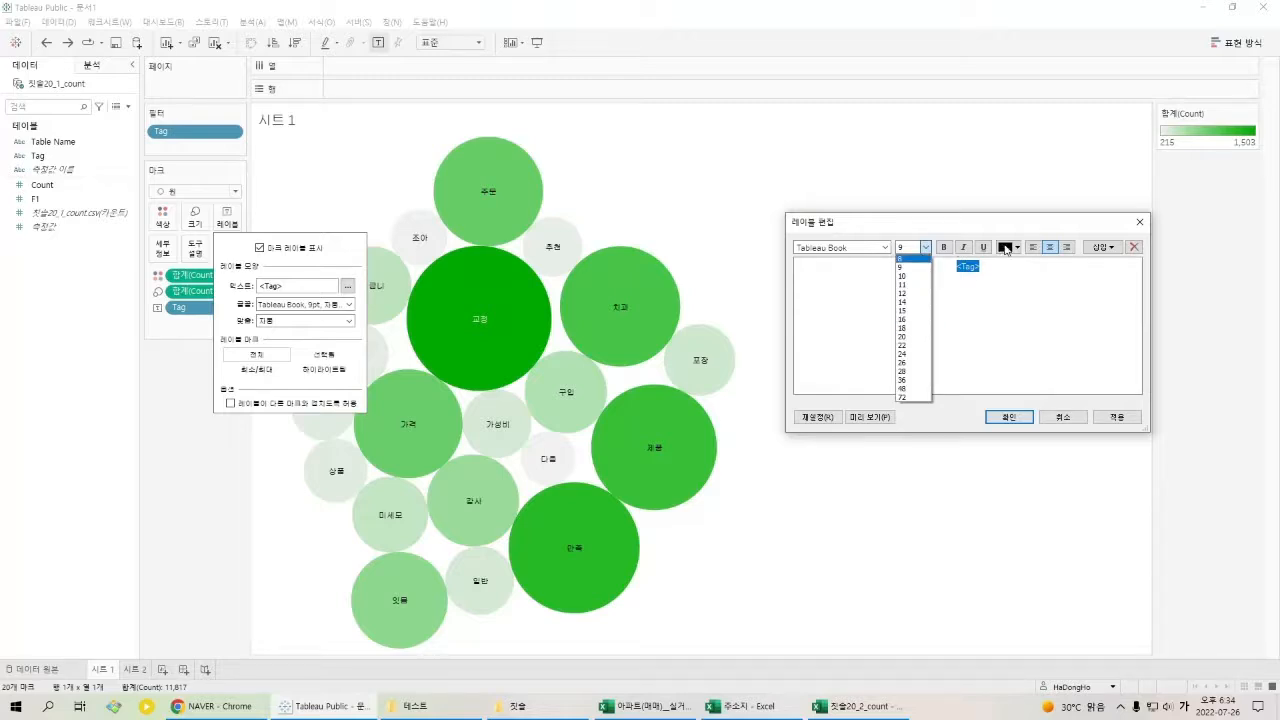
left_click(1005, 249)
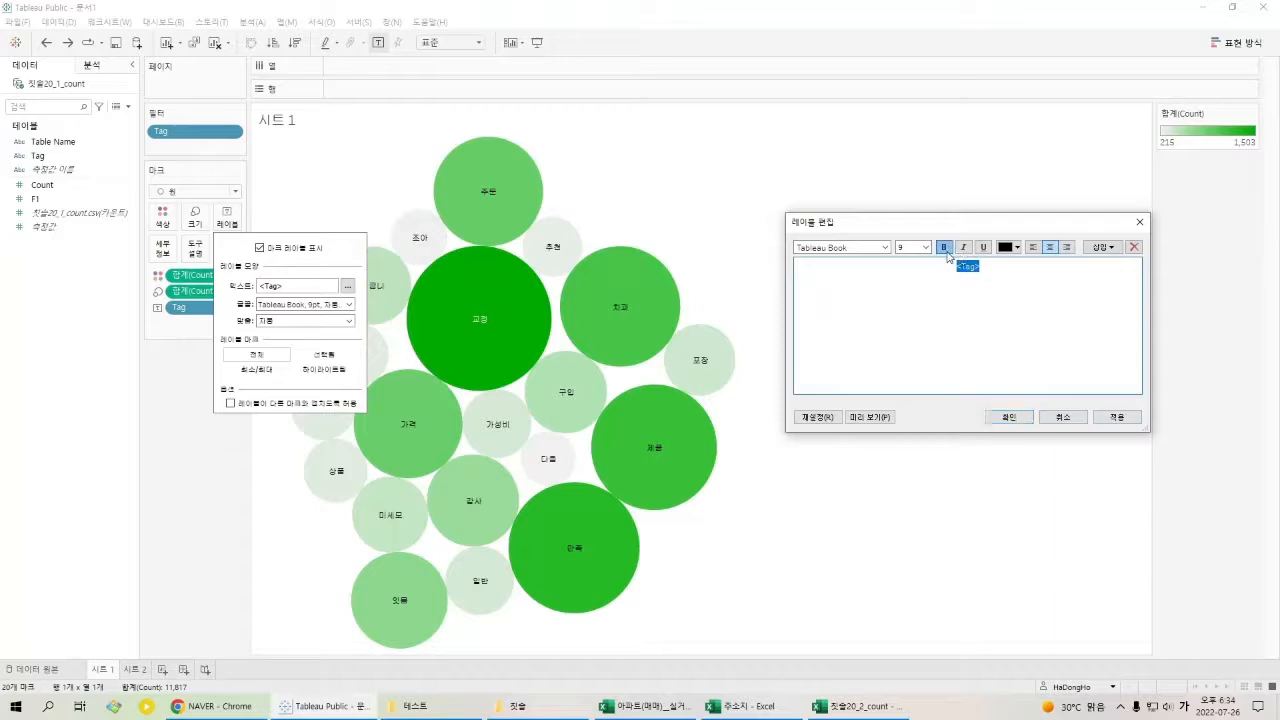
left_click(966, 250)
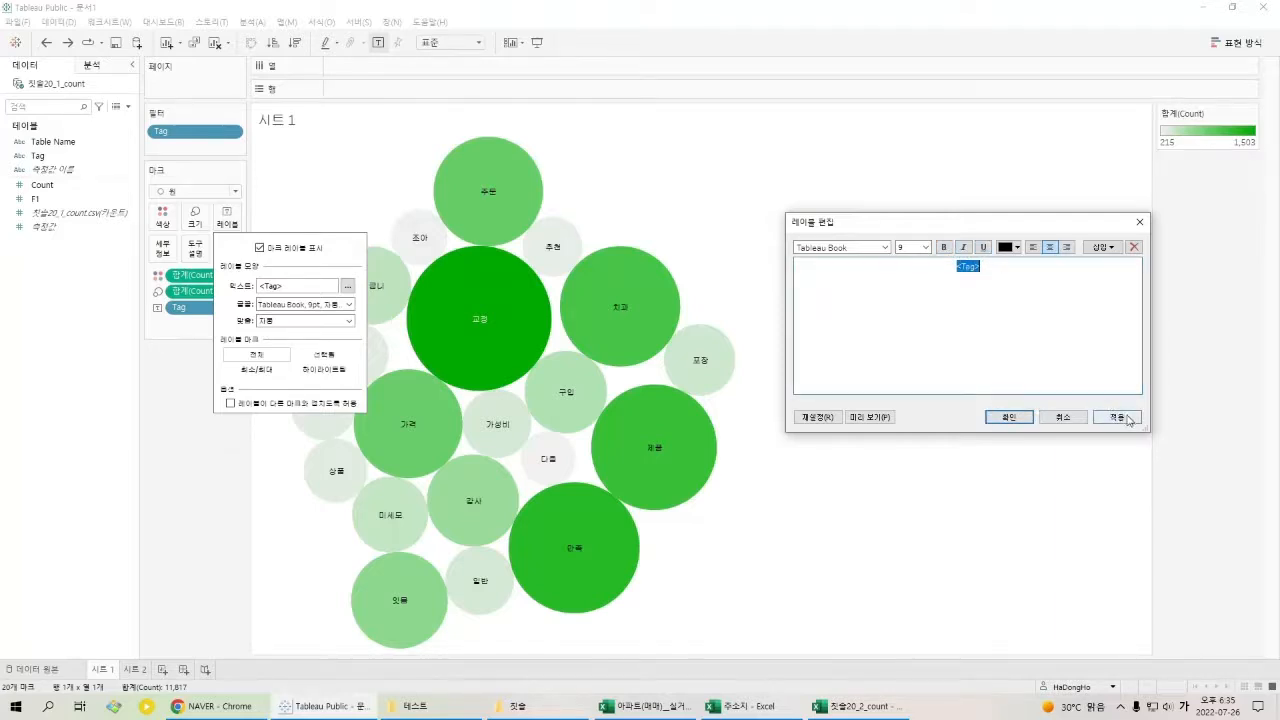
left_click(1075, 418)
Set the font size of the circle labels to 20 pt.
left_click(348, 304)
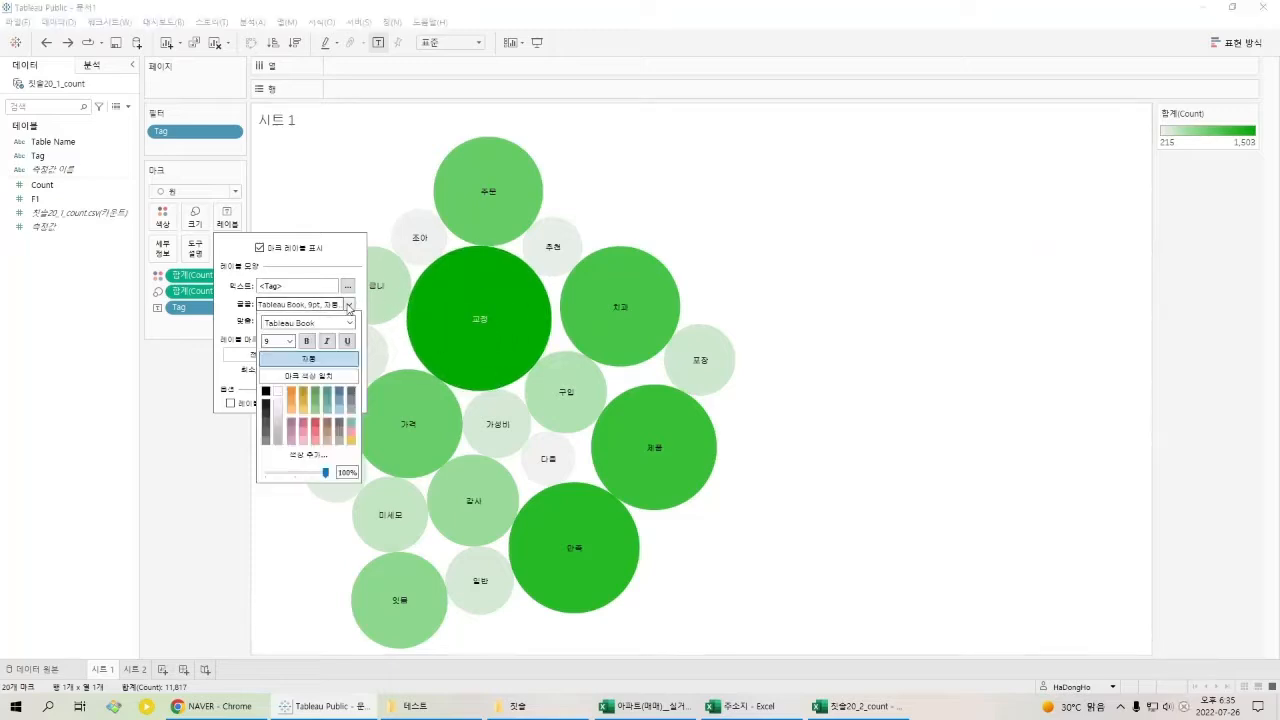
left_click(289, 341)
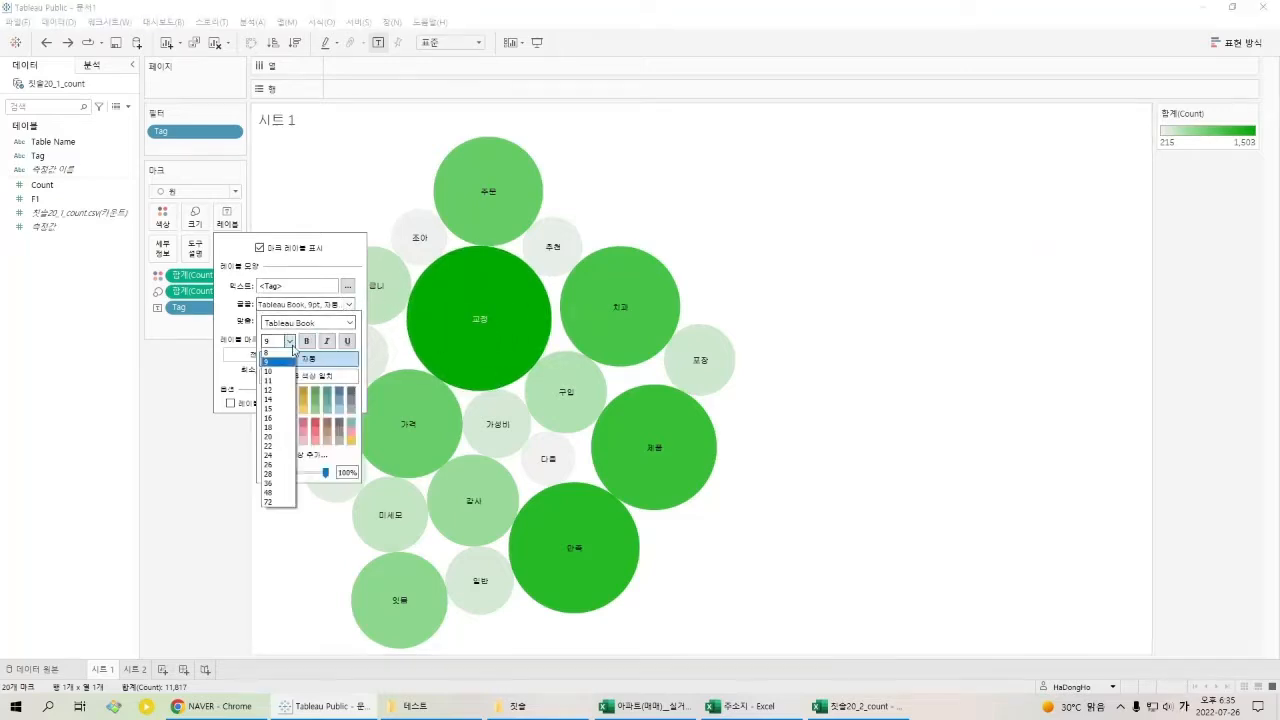
left_click(281, 438)
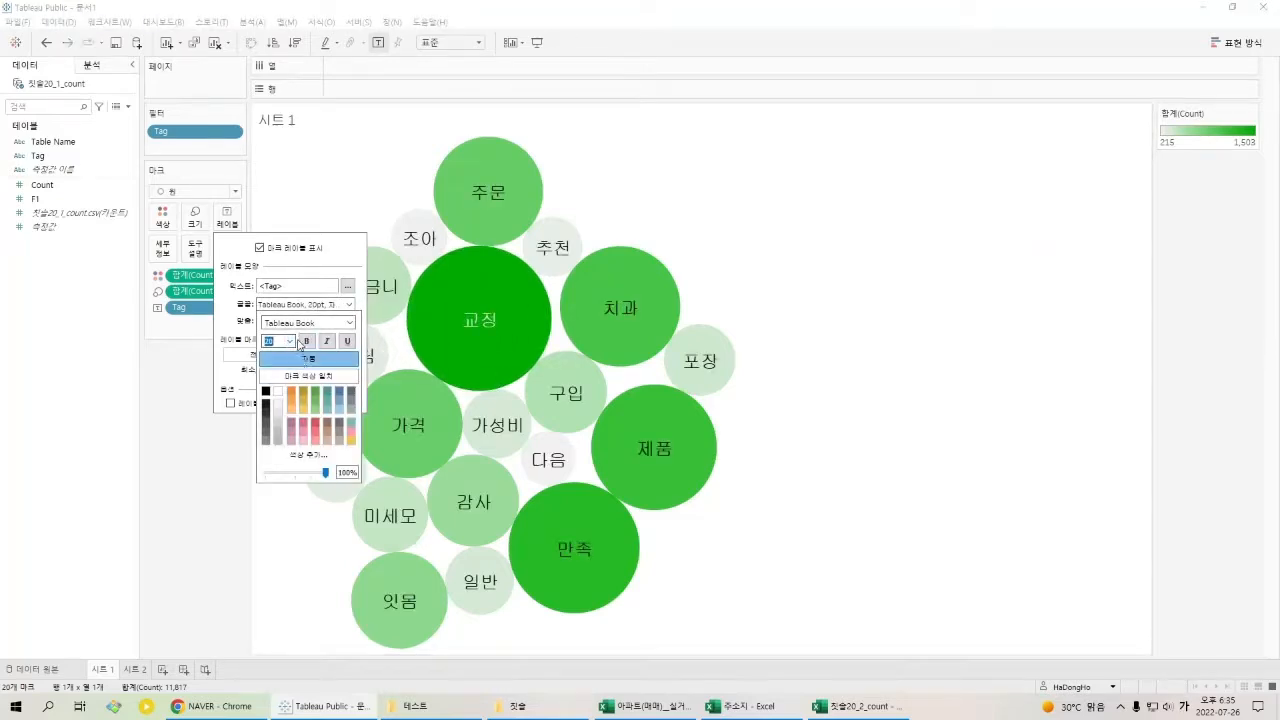
left_click(350, 266)
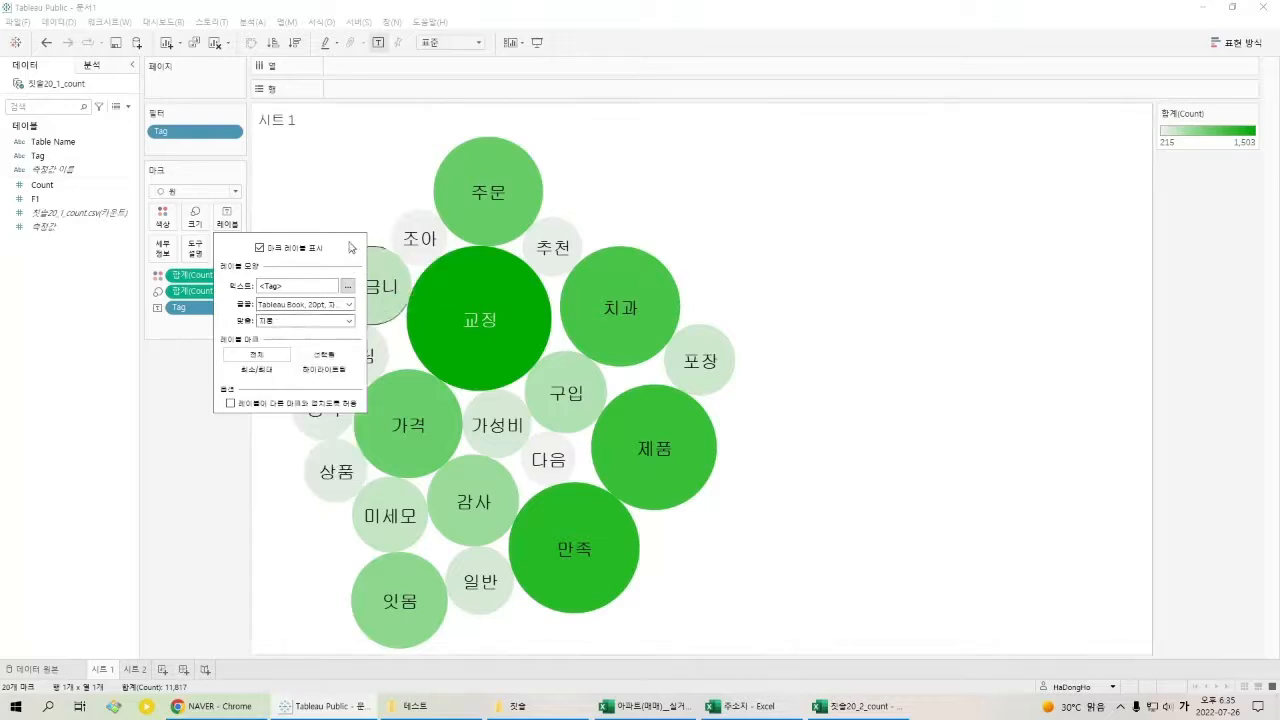
left_click(310, 208)
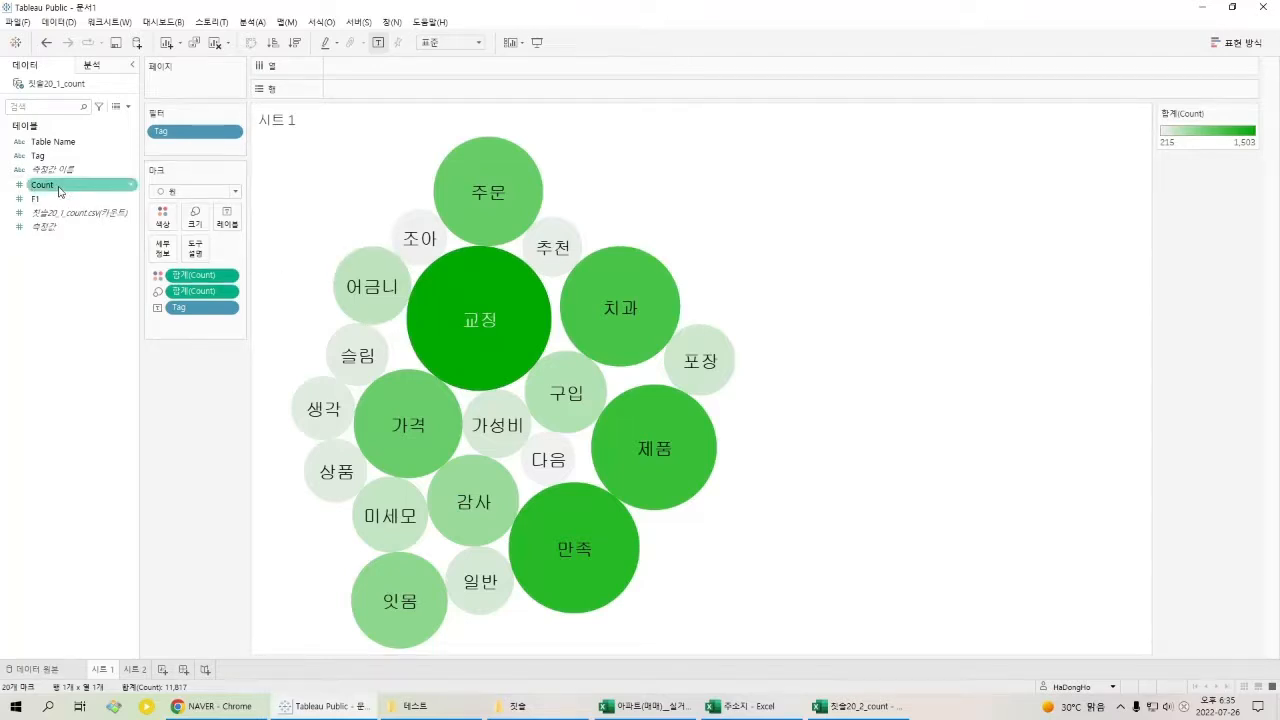
Add Count to the circle labels and edit the label text so <합계(Count)> sits on the line below <Tag>.
mouse_move(478, 317)
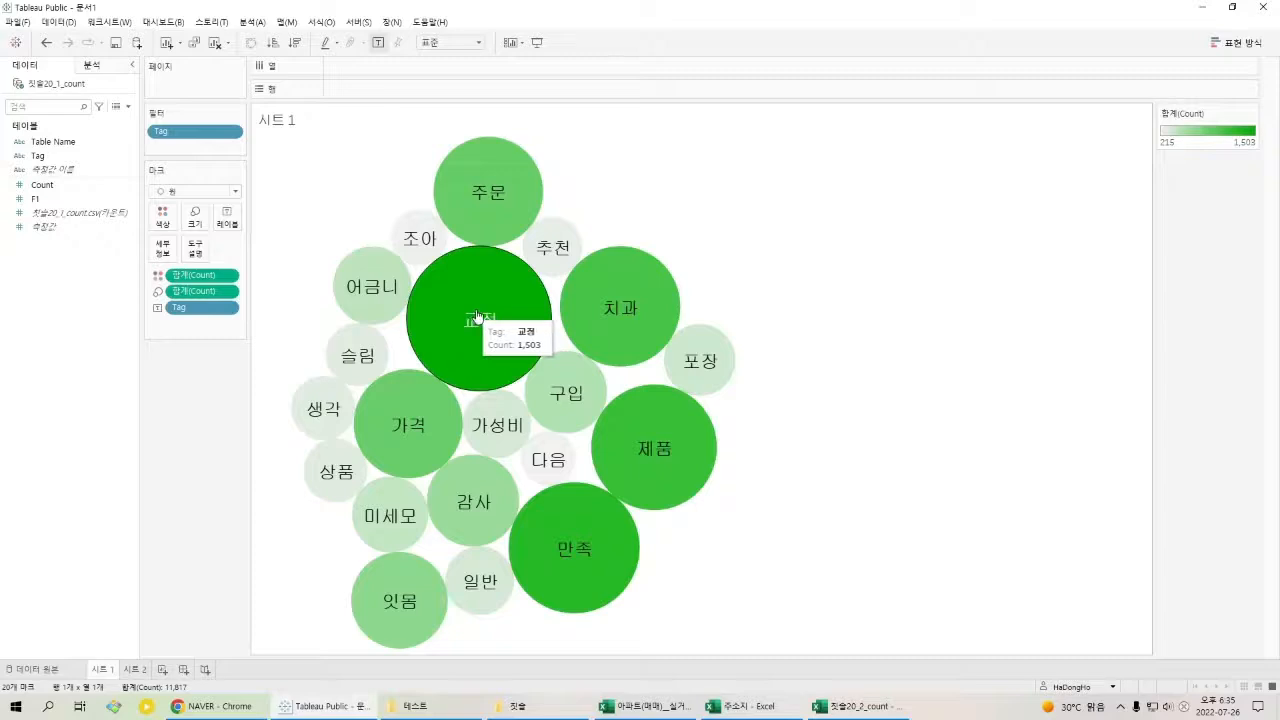
left_click_drag(42, 185, 229, 219)
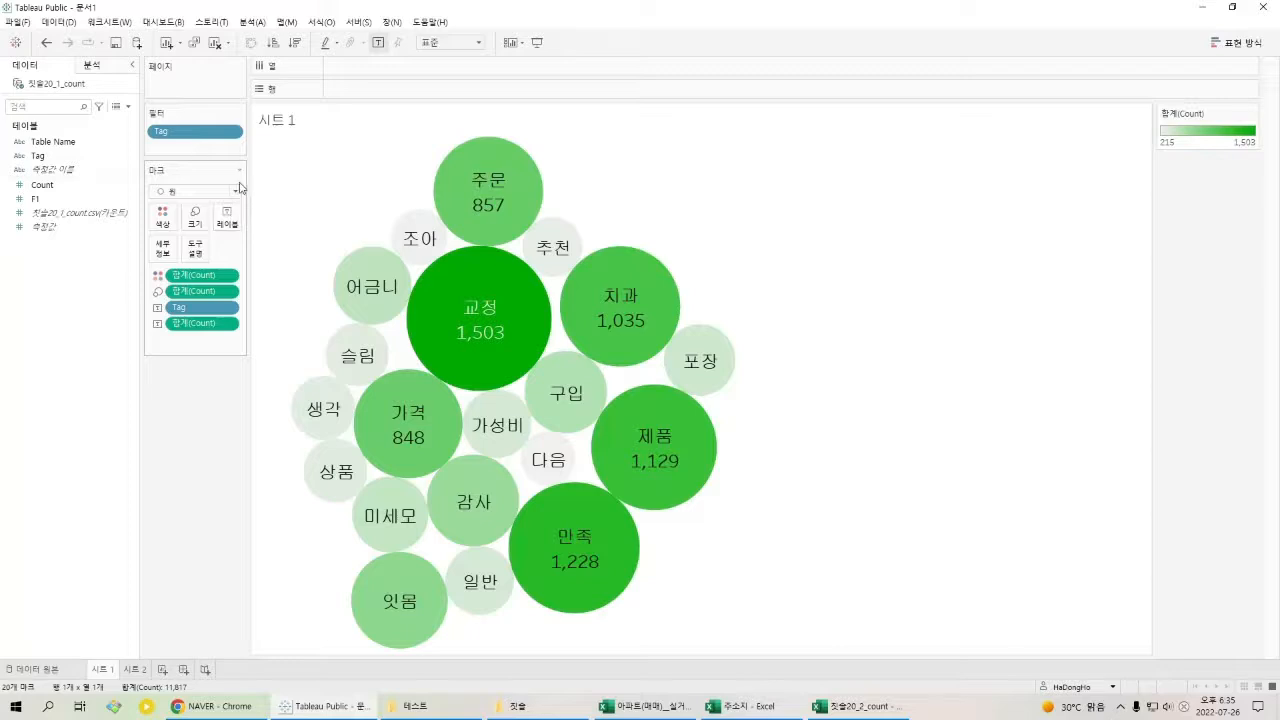
left_click(230, 216)
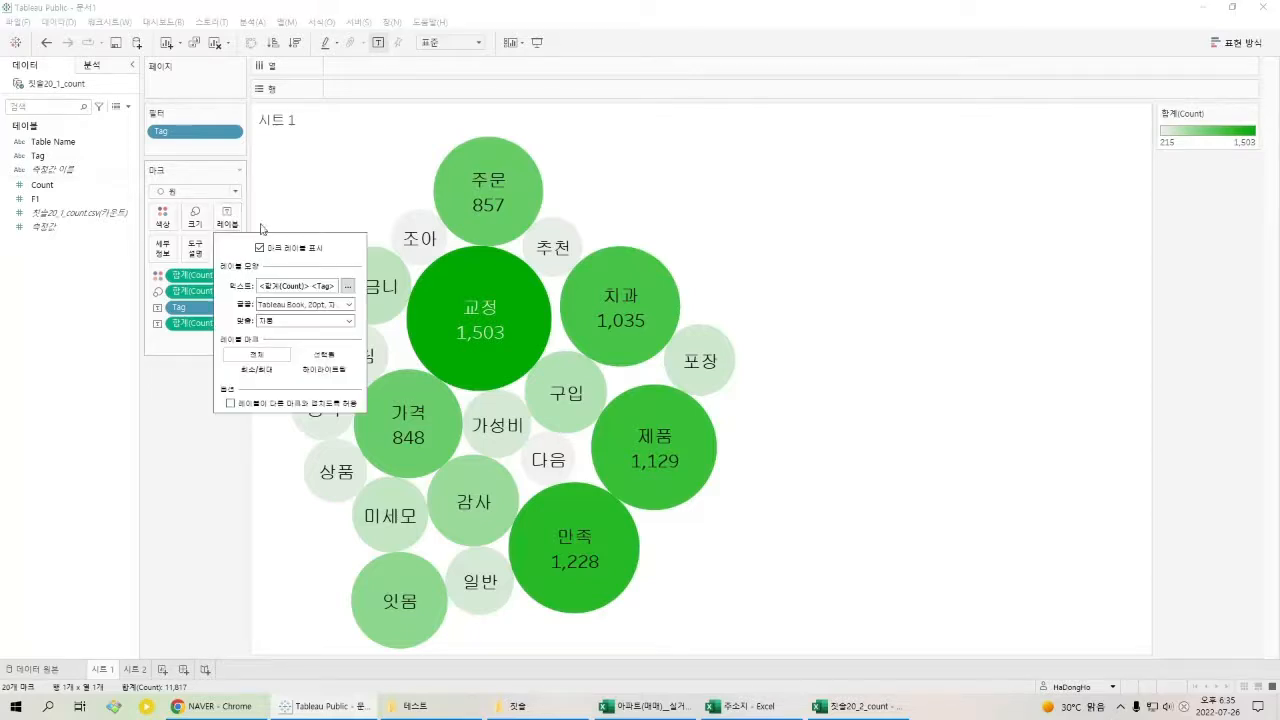
left_click(350, 286)
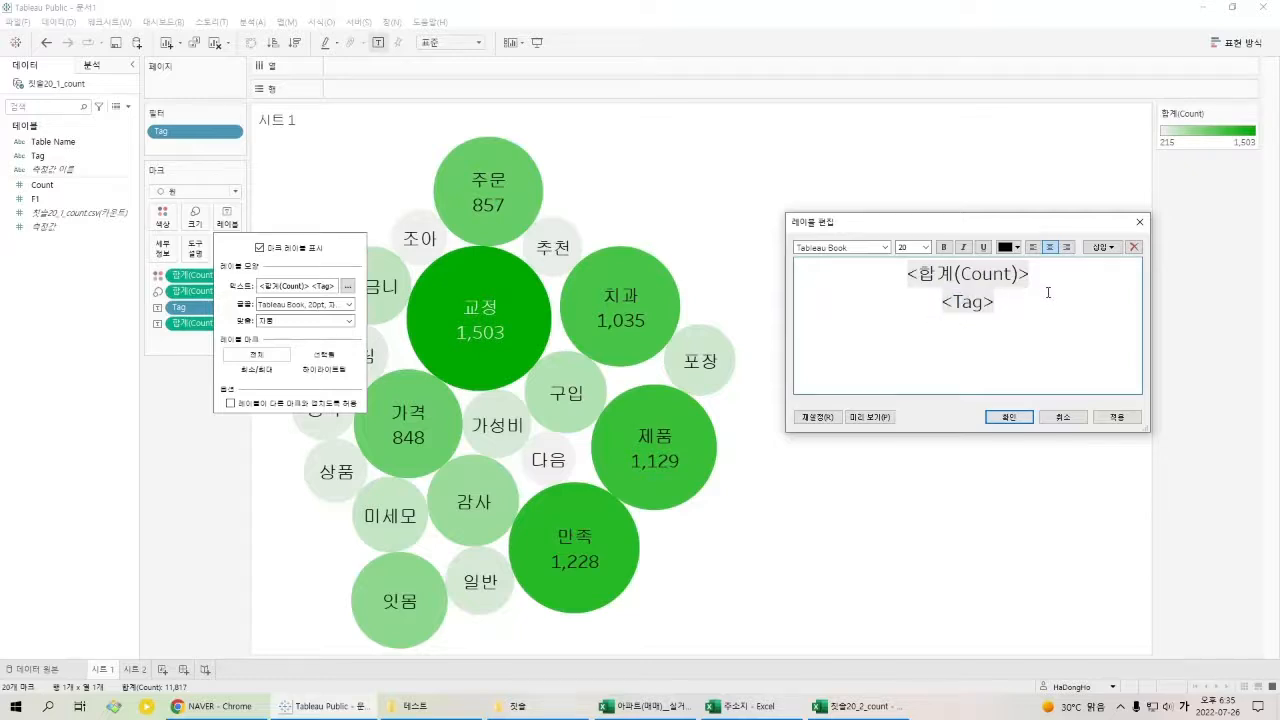
left_click_drag(1044, 284, 898, 290)
key("ctrl+c")
key("Delete")
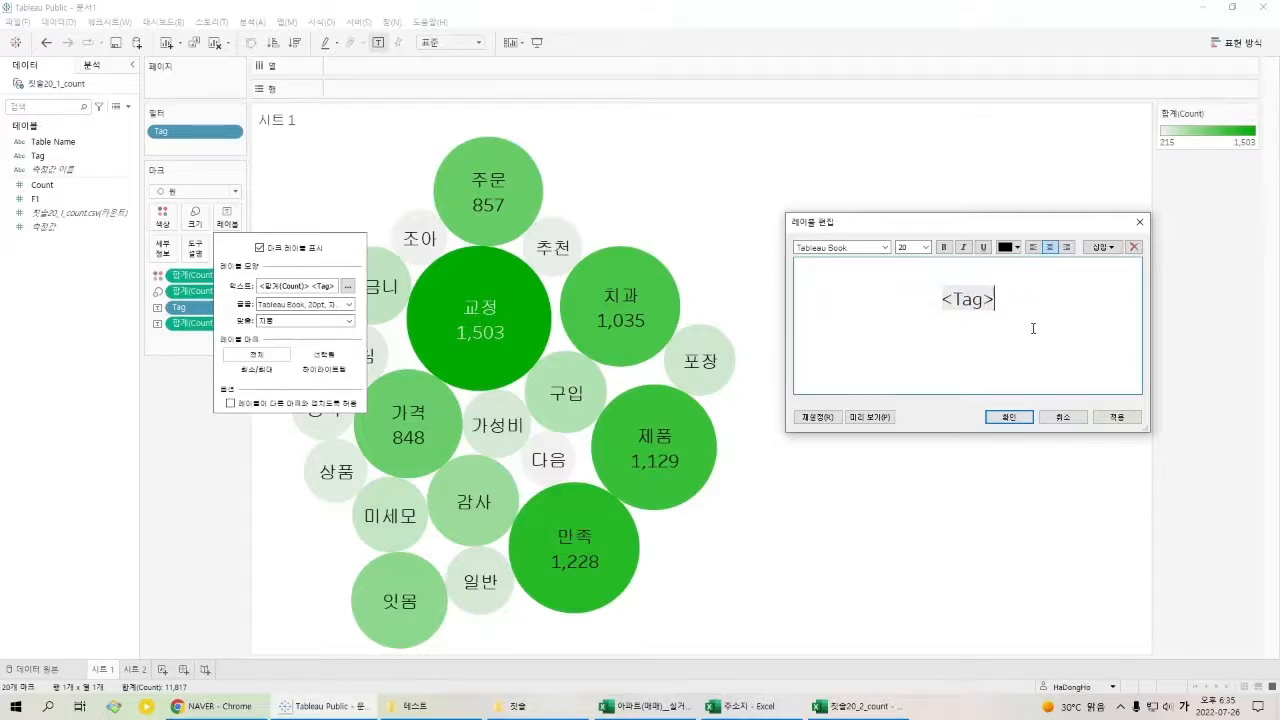
key("Return")
key("ctrl+v")
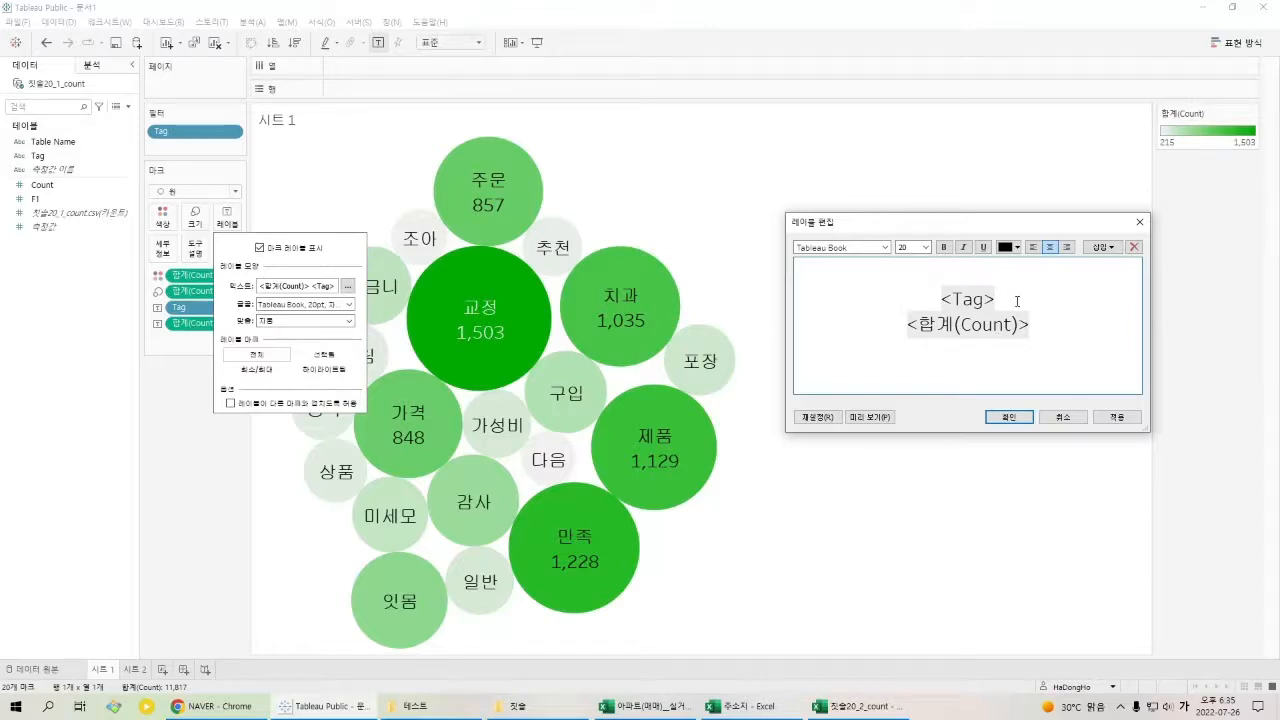
key("Delete")
Set the font size of the <합계(Count)> line in the label to 8 and apply the label edit.
left_click_drag(1046, 306, 886, 307)
left_click(926, 247)
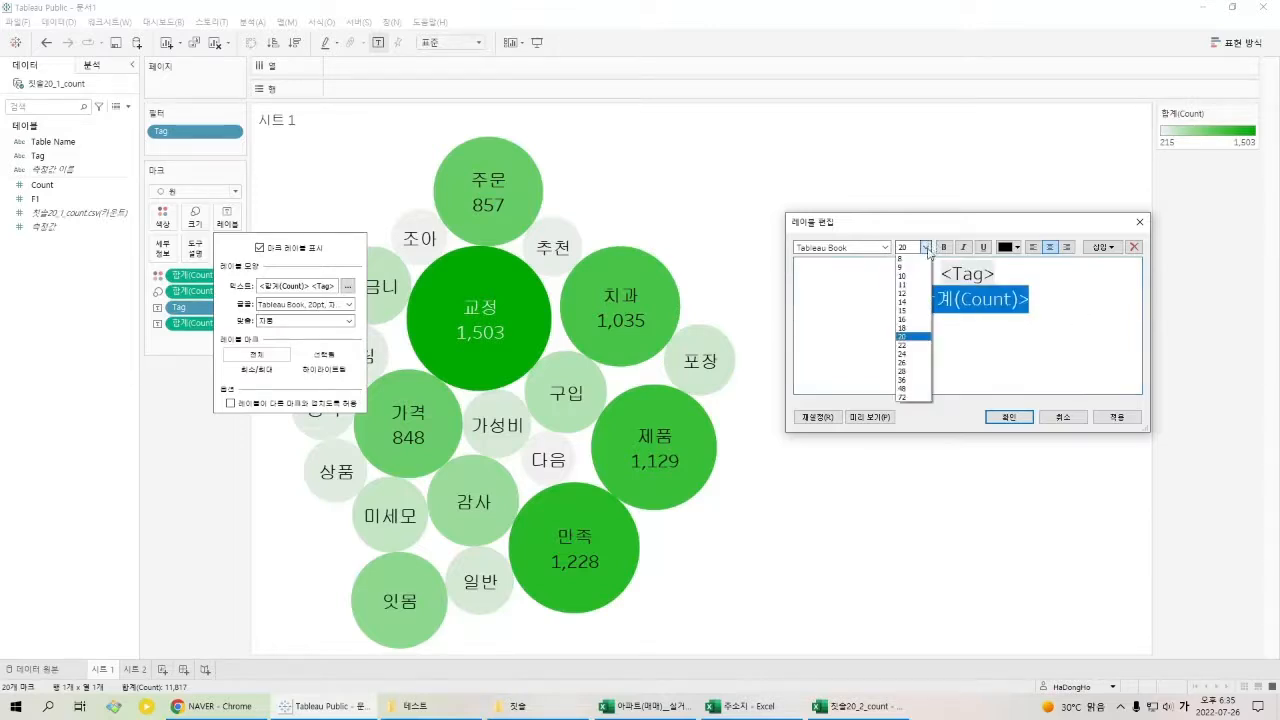
left_click(913, 258)
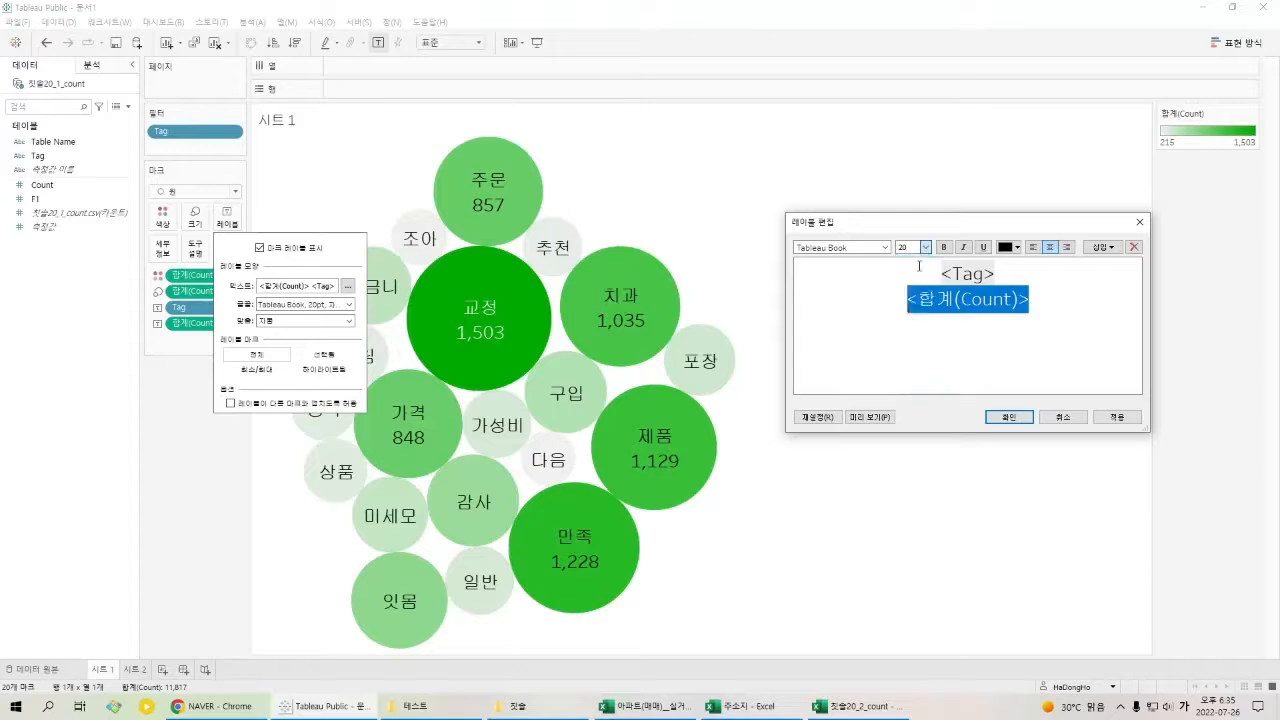
left_click(1117, 418)
left_click(1029, 414)
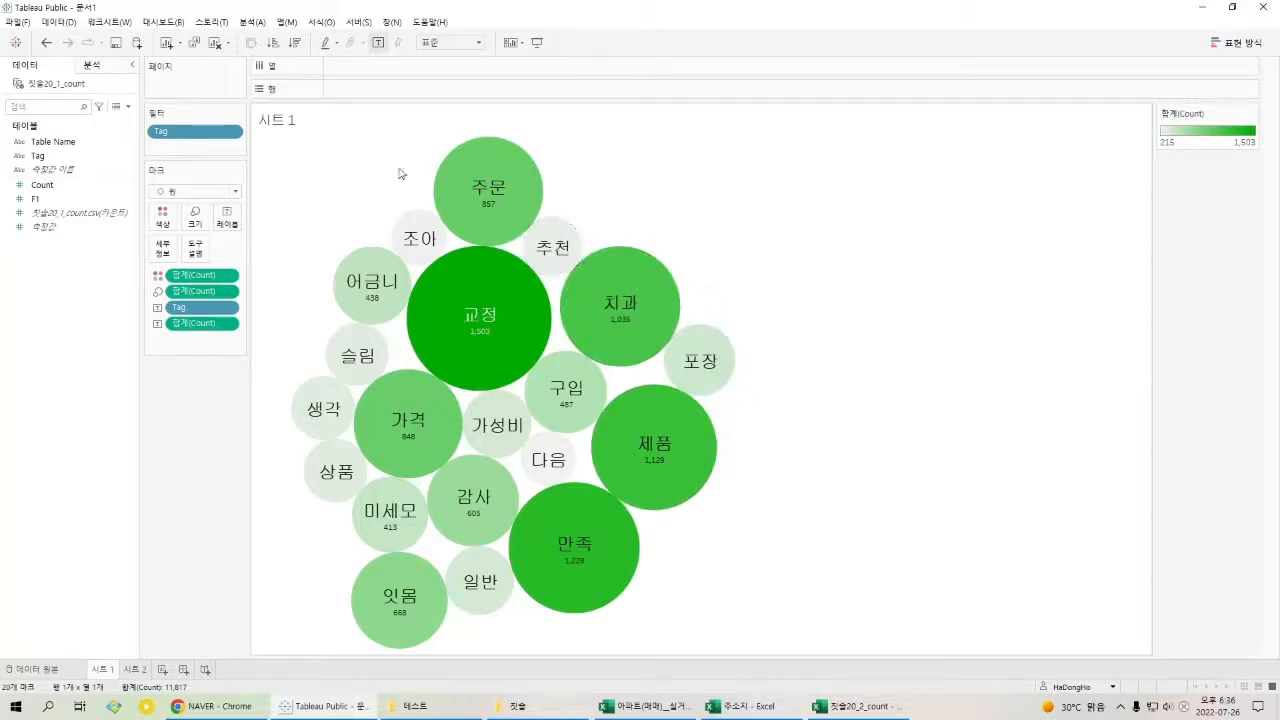
left_click_drag(272, 158, 788, 634)
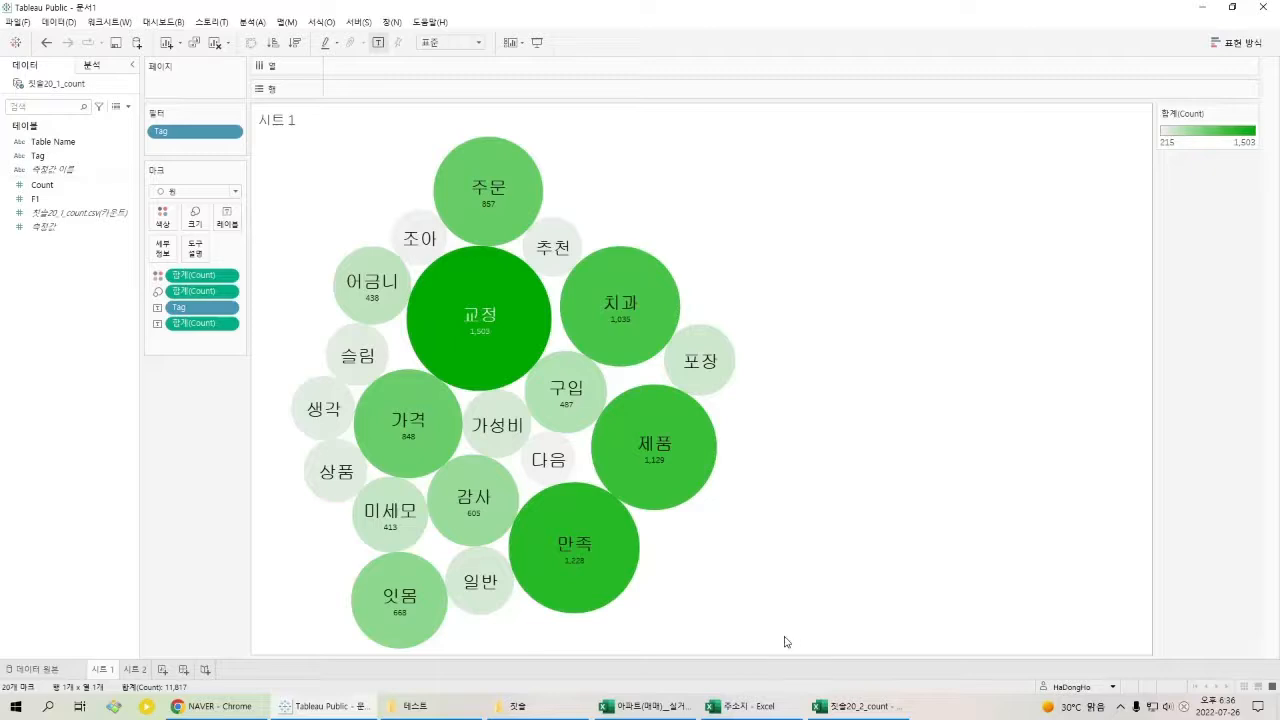
left_click(546, 458)
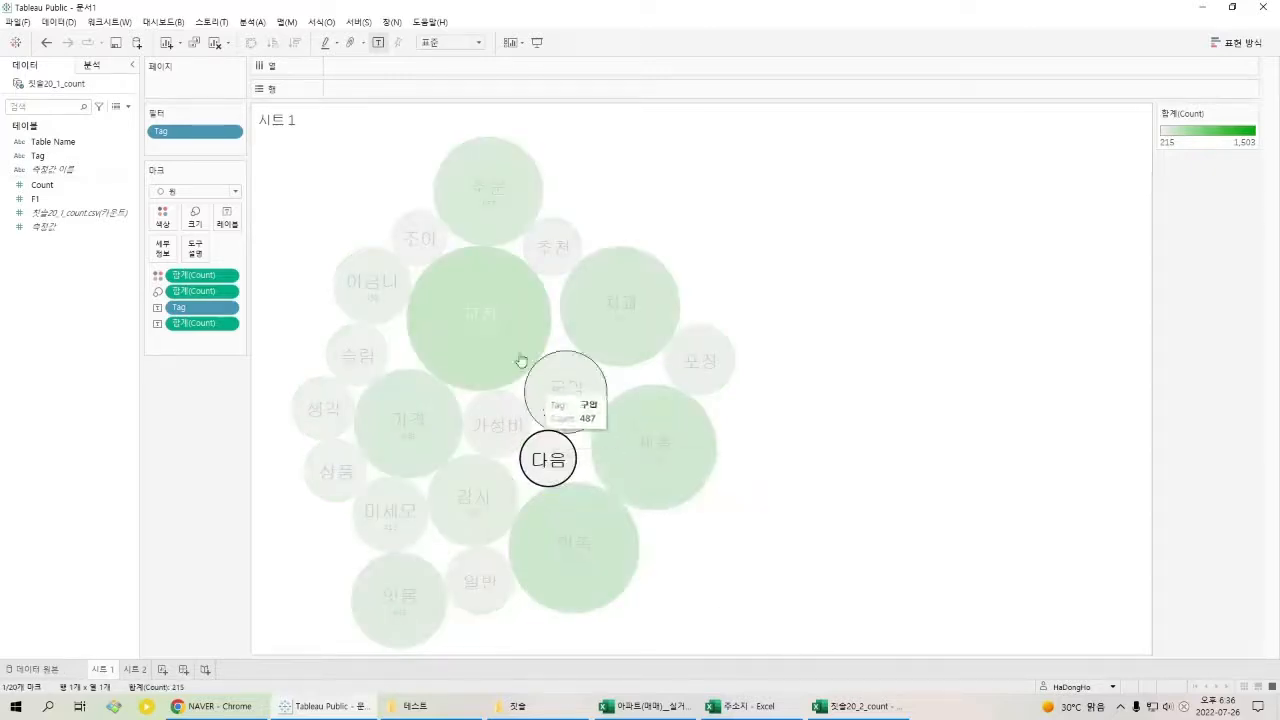
key("Escape")
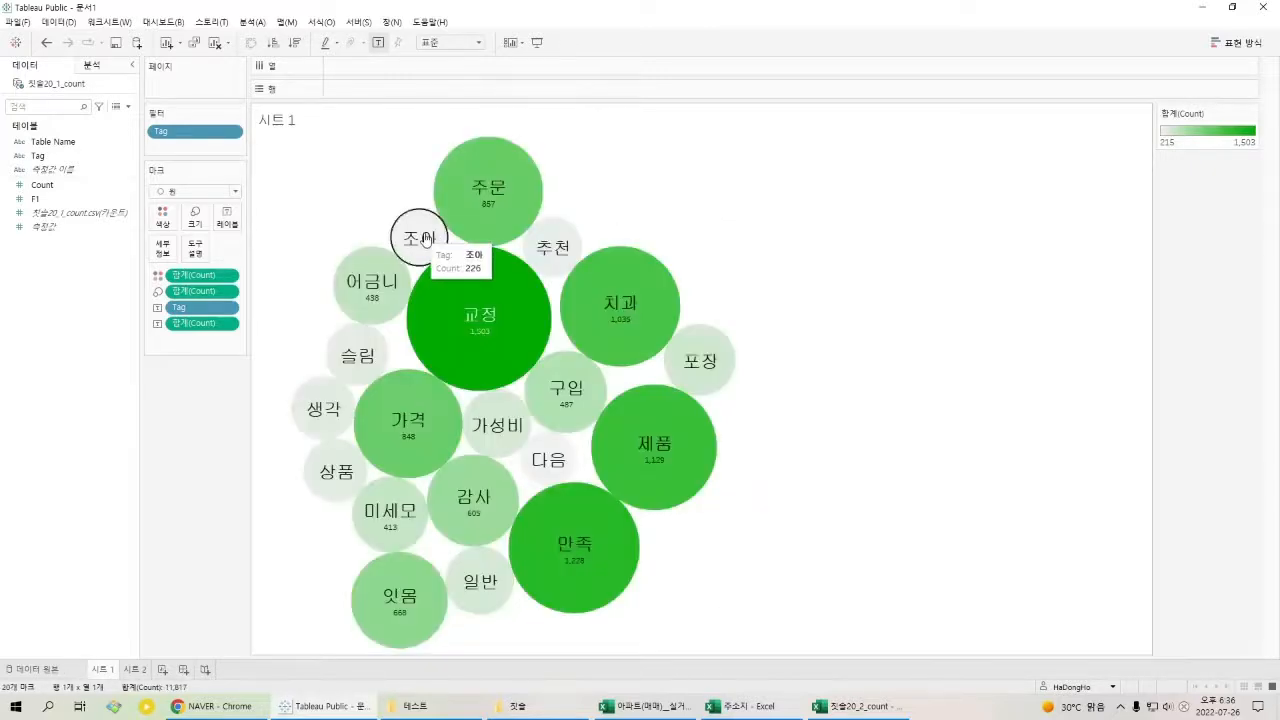
Exclude the 조아, 추천, 포장, 구입, 다음, 만족, 제품, 상품 and 생각 bubbles from the chart.
left_click(424, 240)
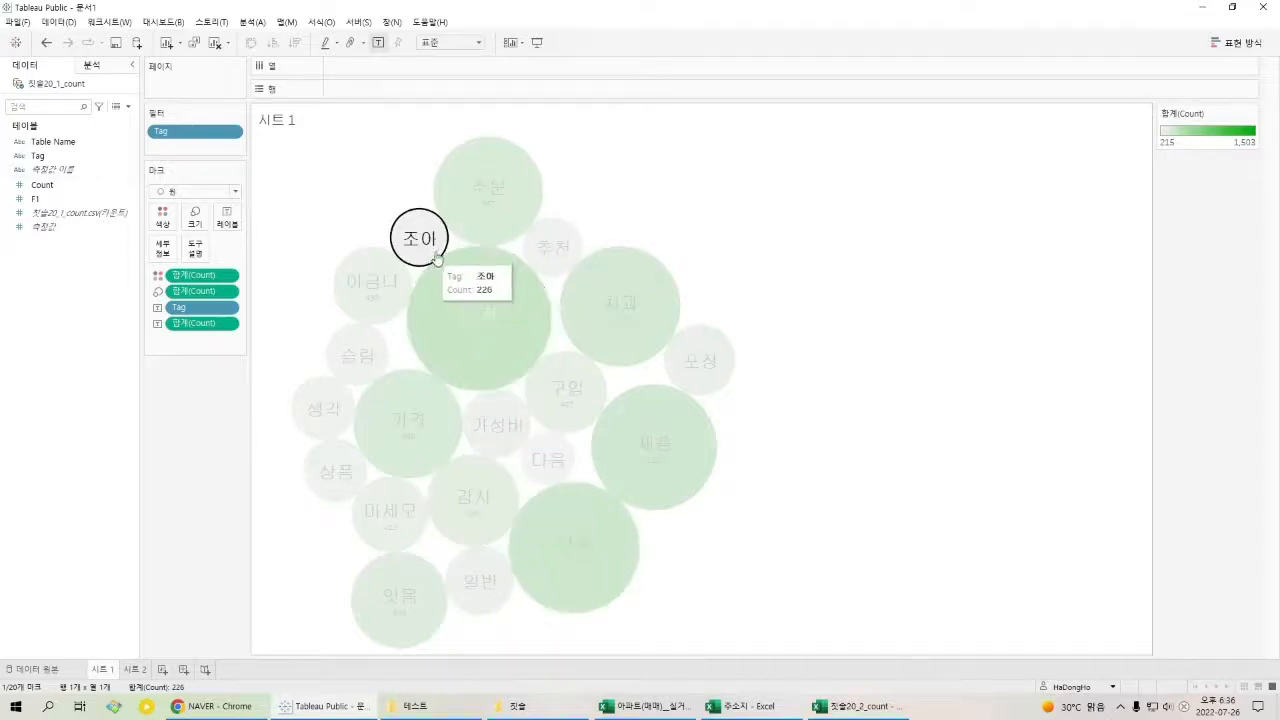
left_click(571, 248, "ctrl")
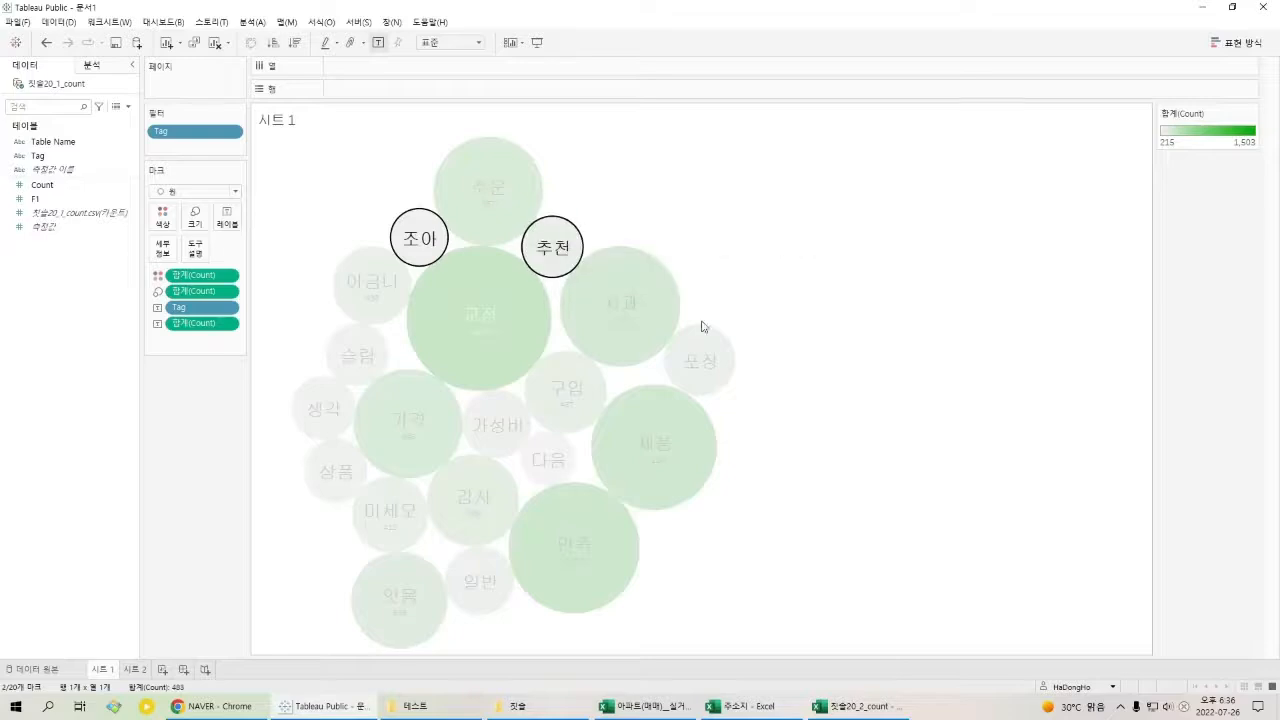
left_click(704, 362, "ctrl")
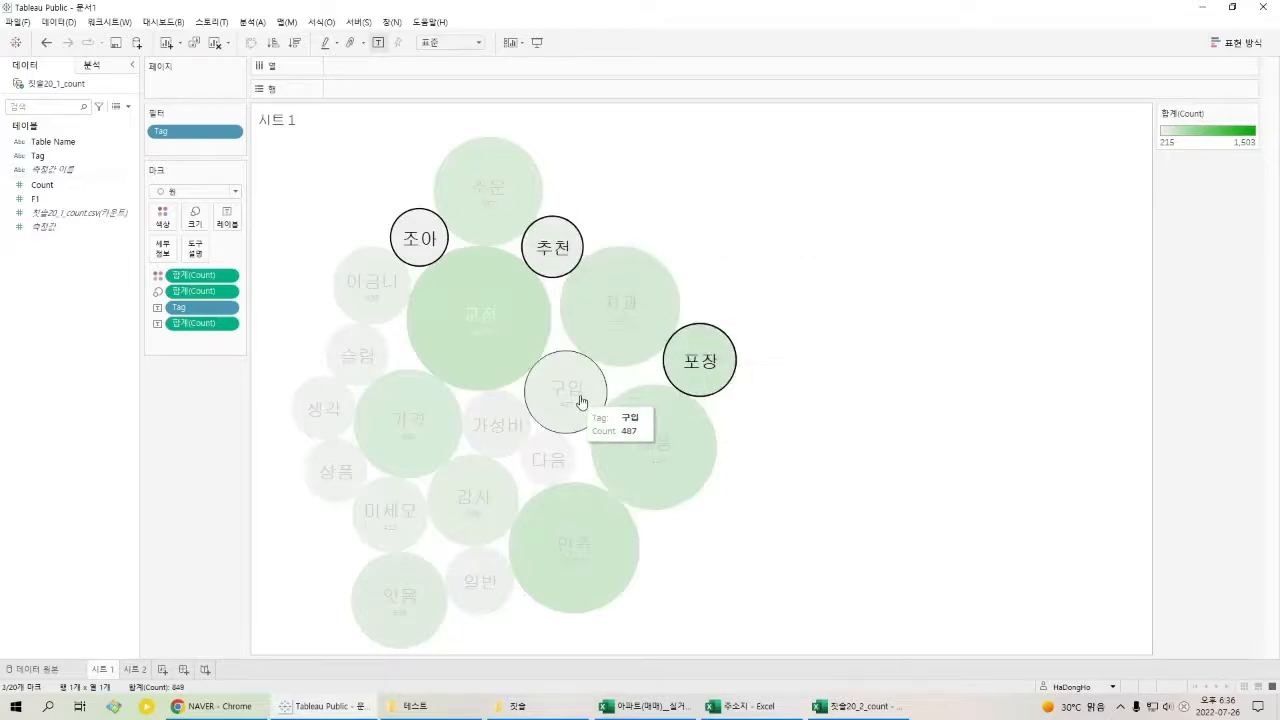
left_click(582, 402, "ctrl")
left_click(546, 455, "ctrl")
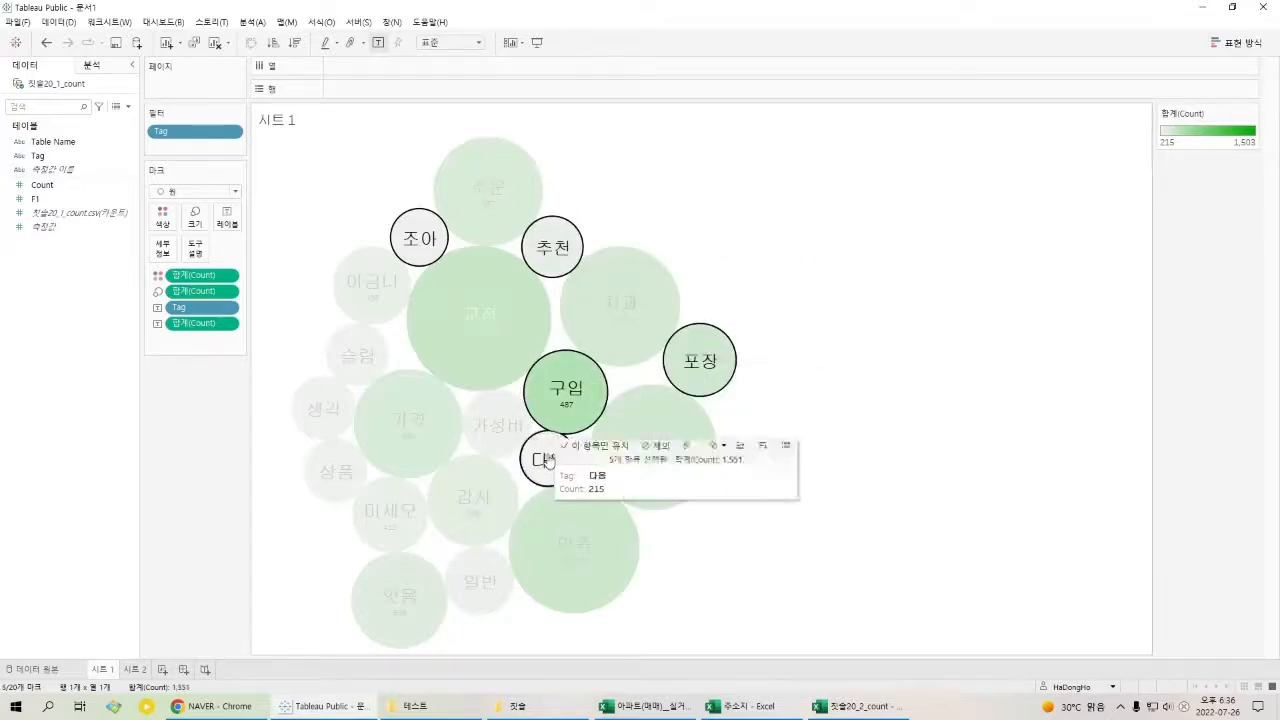
left_click(604, 568, "ctrl")
left_click(662, 440, "ctrl")
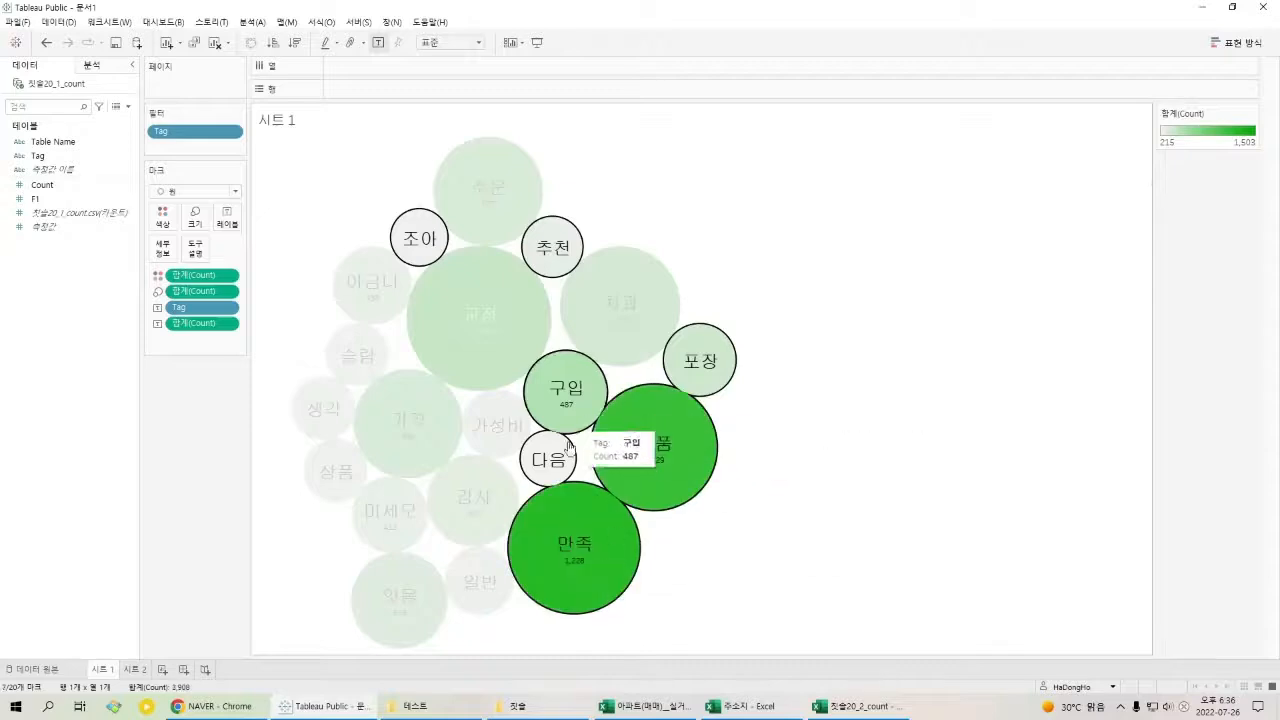
left_click(340, 465, "ctrl")
left_click(347, 406, "ctrl")
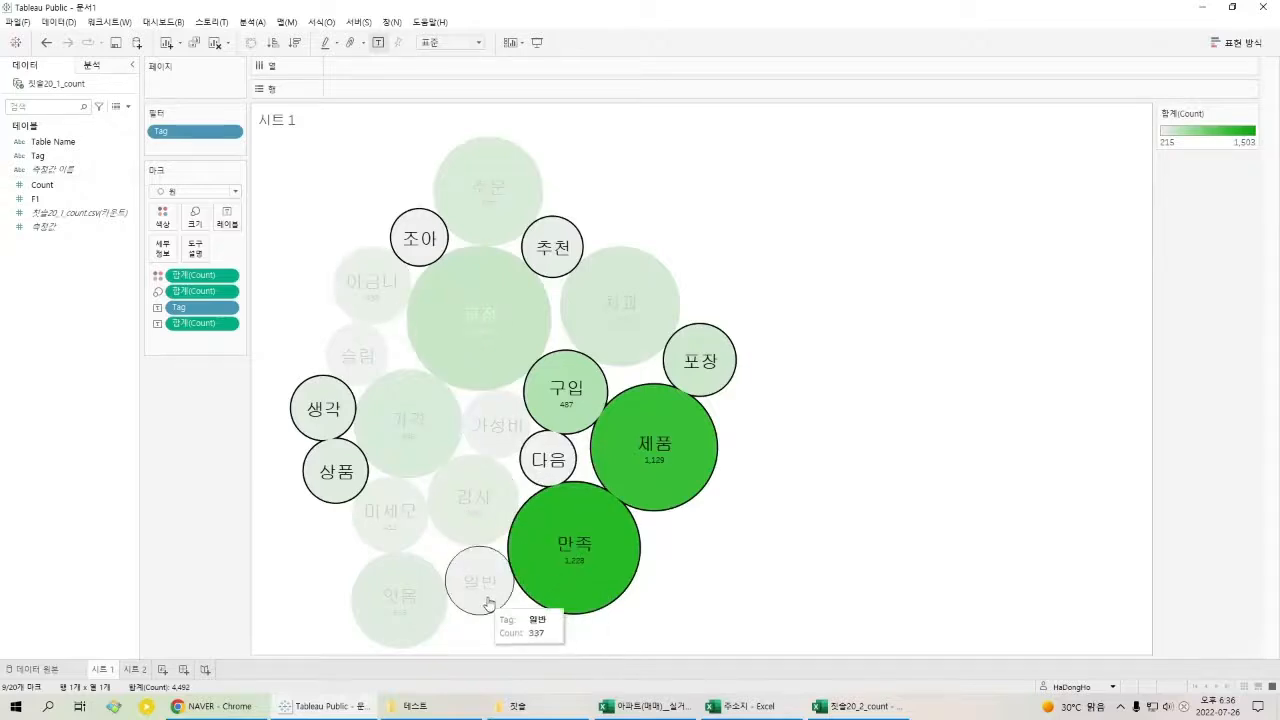
right_click(573, 556)
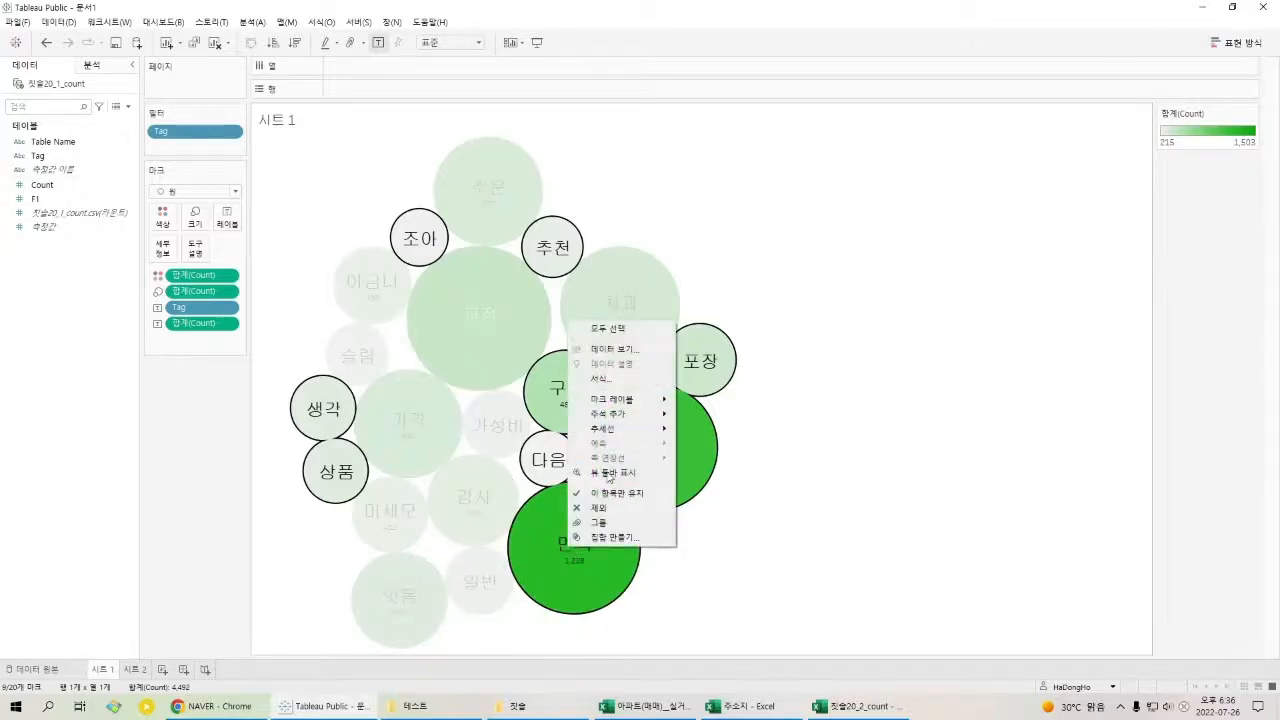
left_click(627, 509)
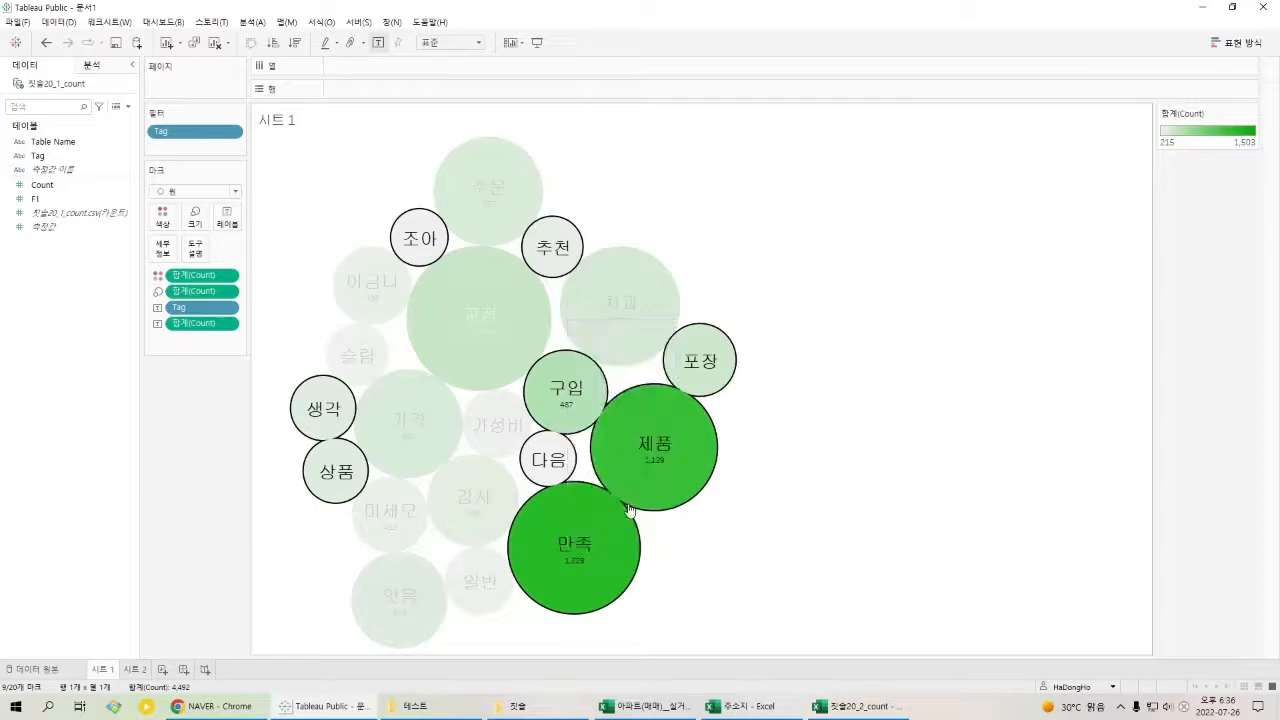
Exclude the 게요, 이번, 이것, 반모 and 후기 bubbles and the small unlabelled bubble beside 교정.
left_click(553, 360)
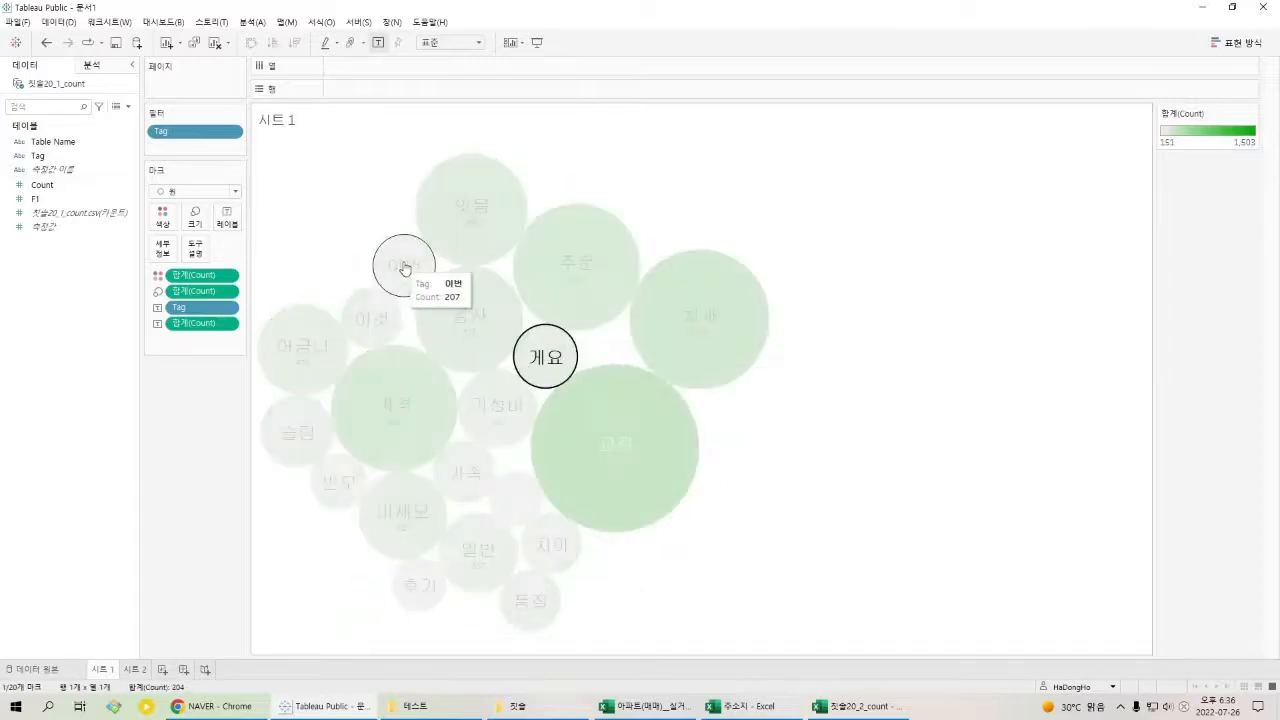
left_click(404, 266, "ctrl")
left_click(371, 318, "ctrl")
left_click(354, 489, "ctrl")
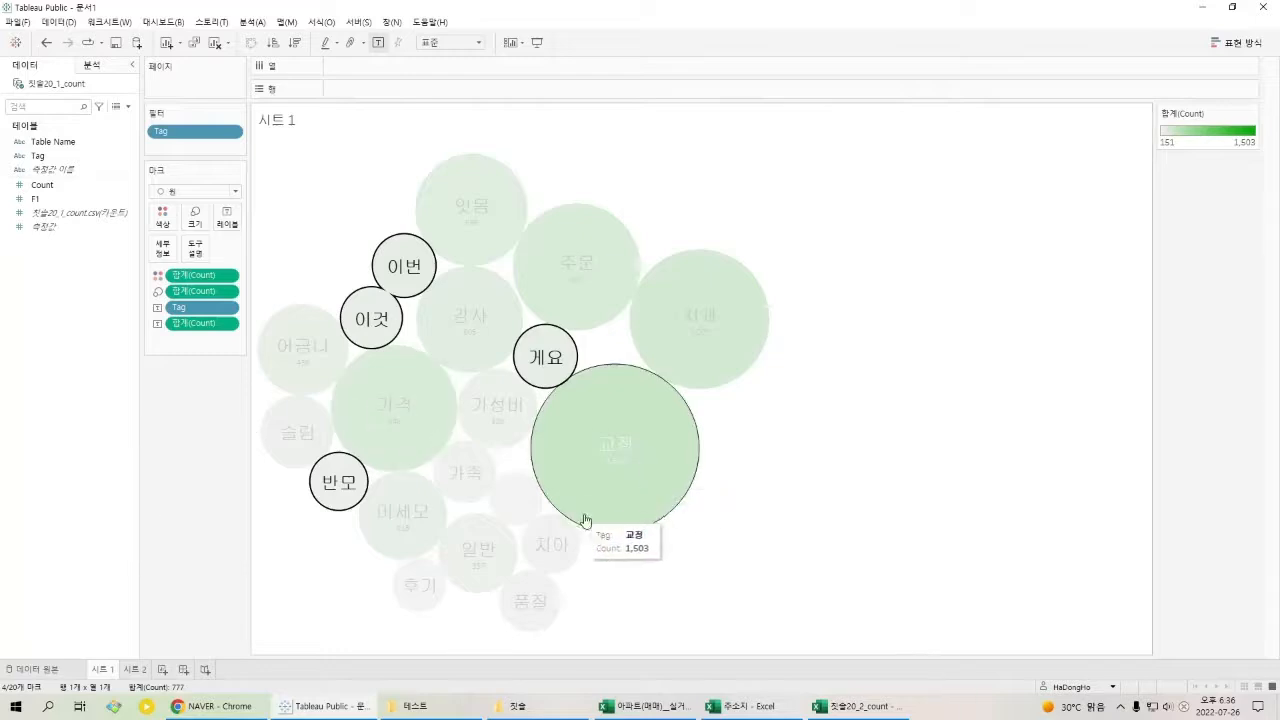
left_click(419, 586, "ctrl")
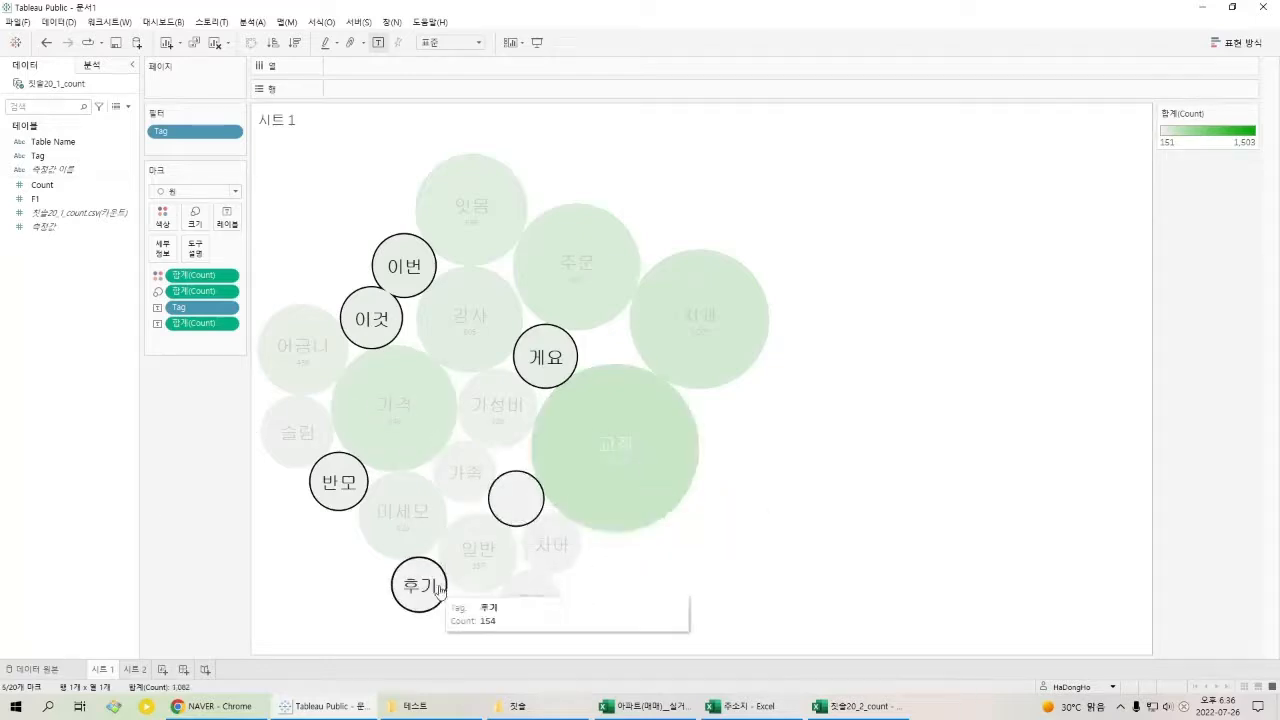
right_click(437, 590)
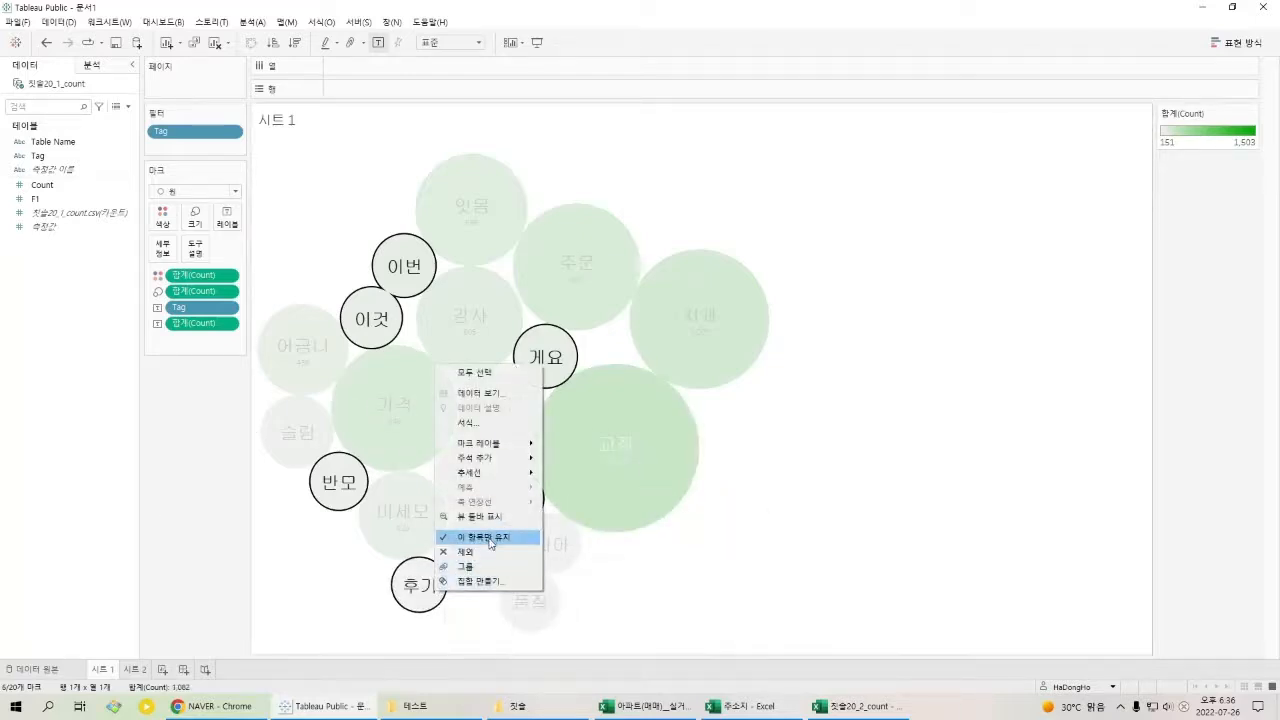
left_click(488, 552)
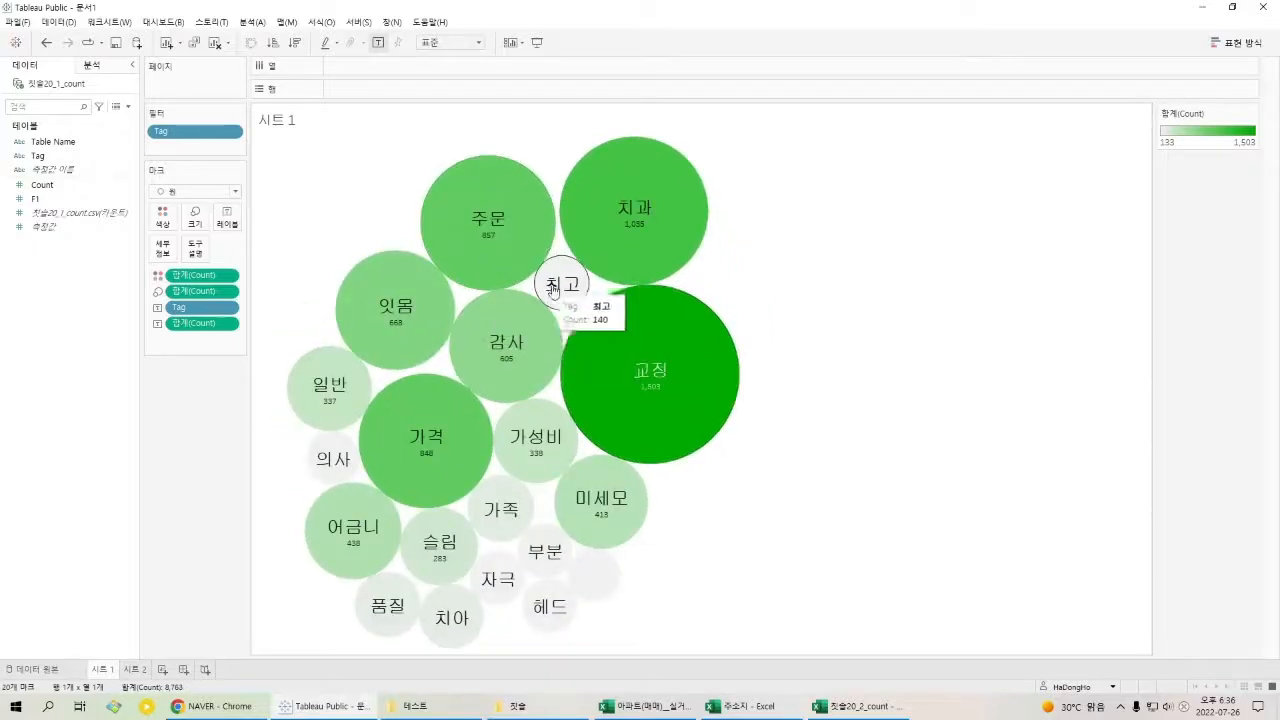
Exclude the 최고, 부분, 감사 and 주문 bubbles from the chart.
left_click(562, 284)
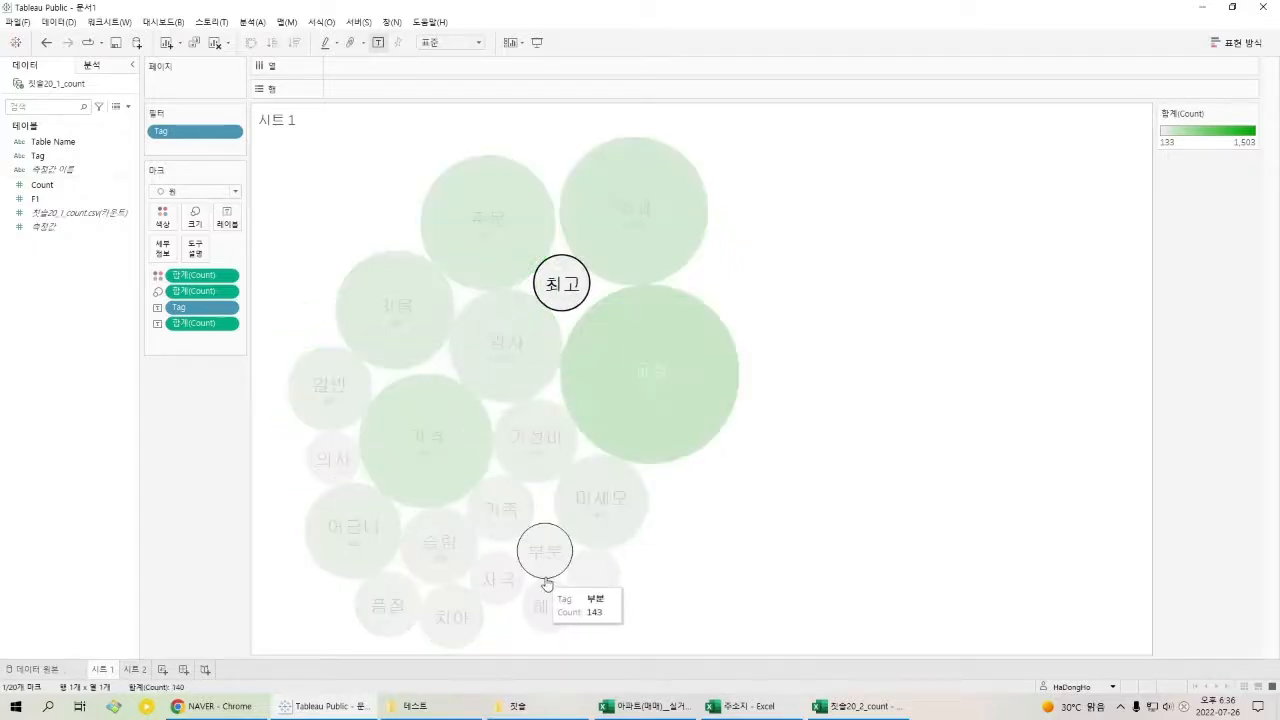
left_click(564, 567, "ctrl")
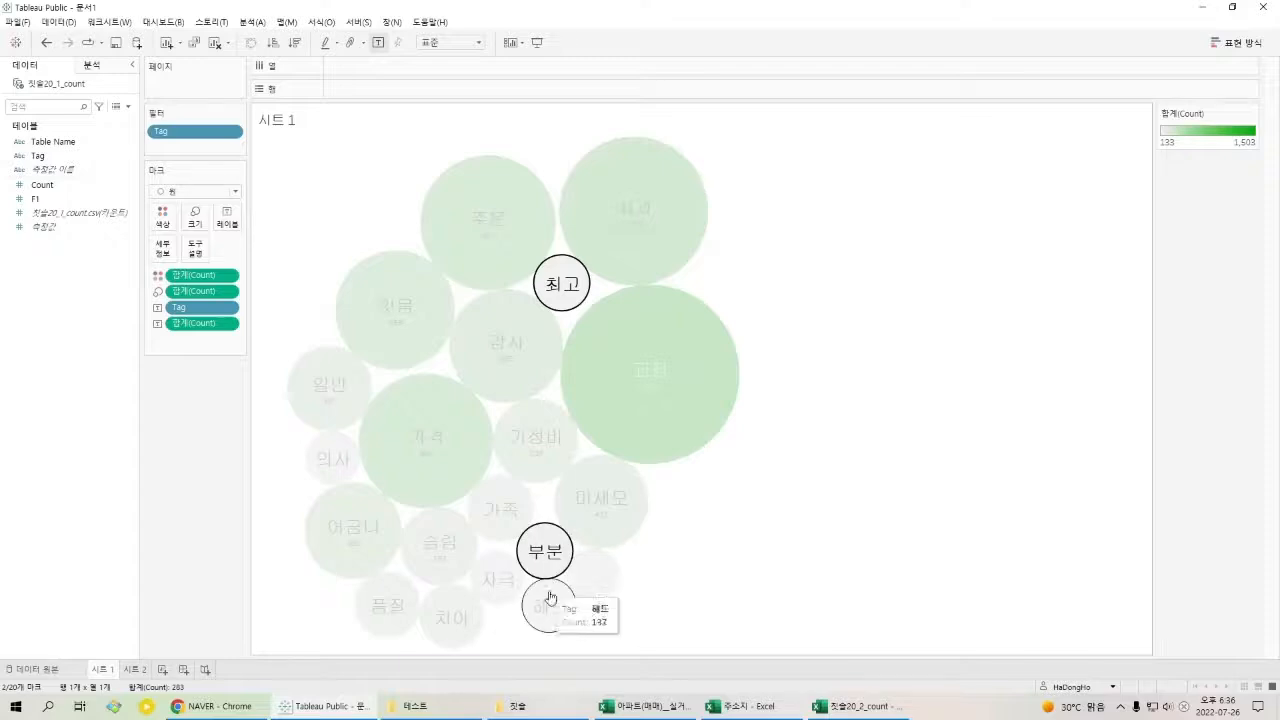
left_click(601, 594, "ctrl")
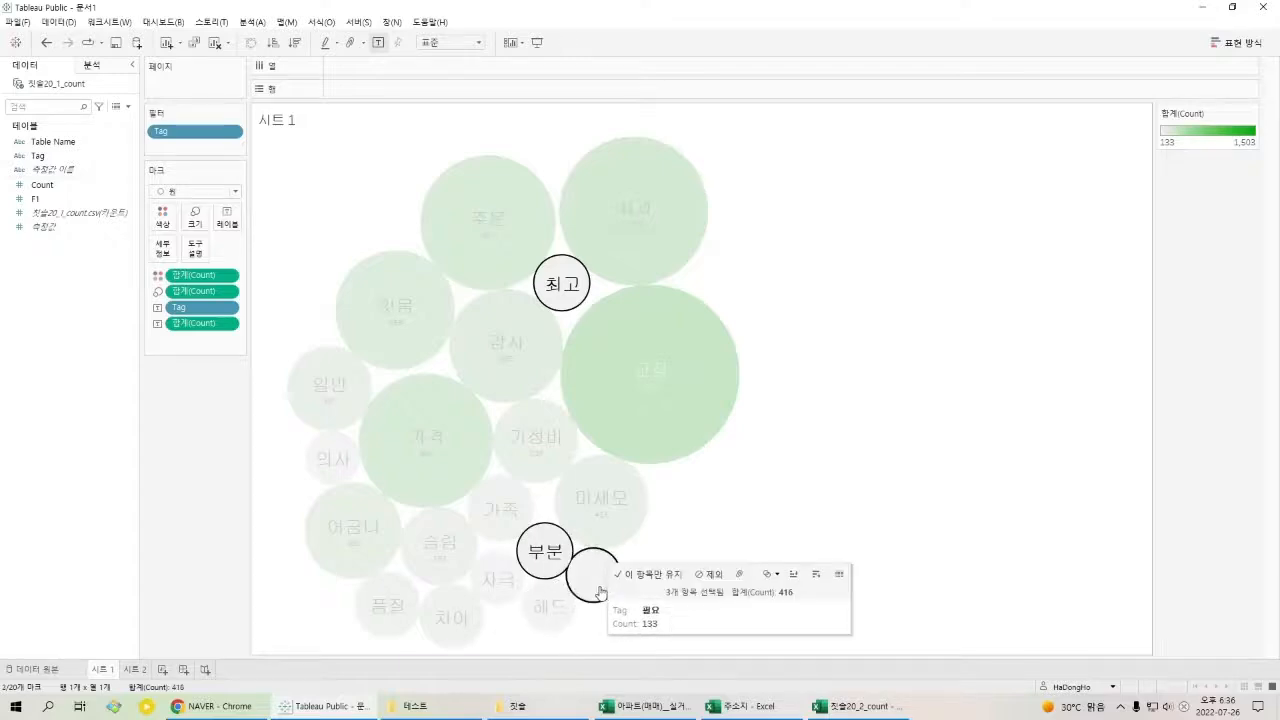
left_click(597, 588, "ctrl")
right_click(551, 554)
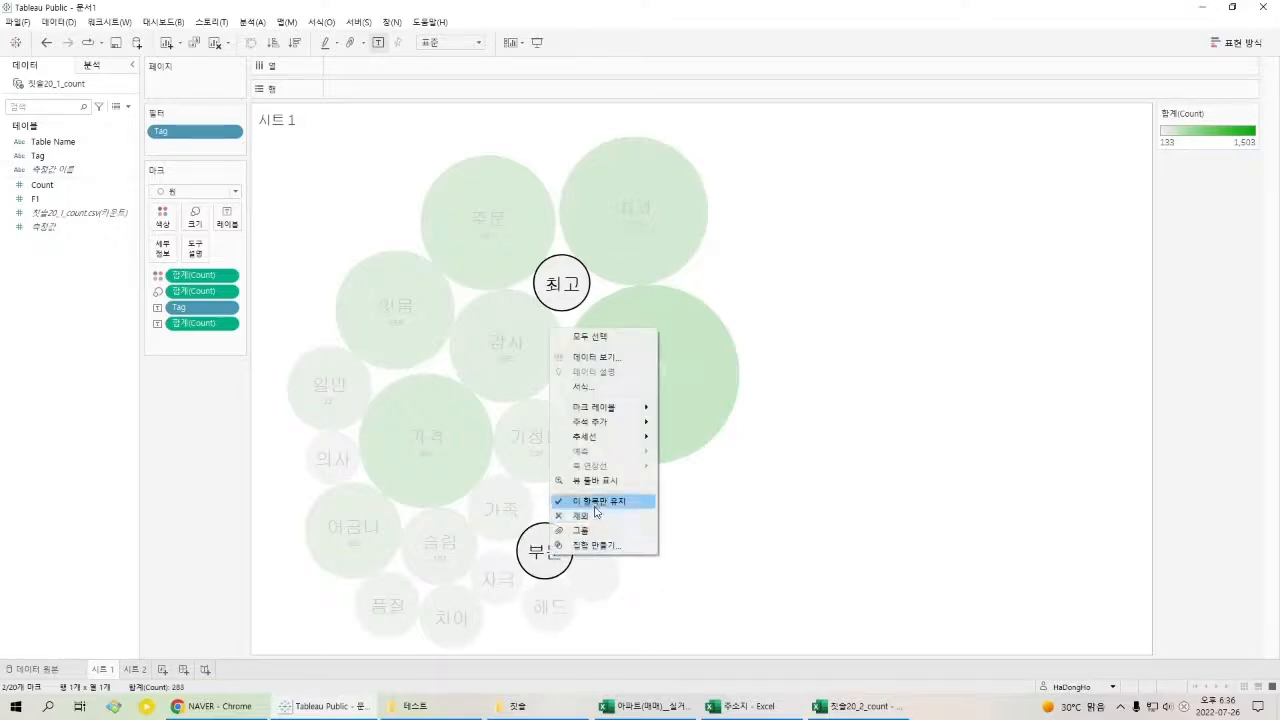
left_click(518, 362)
left_click(519, 345, "ctrl")
left_click(512, 258, "ctrl")
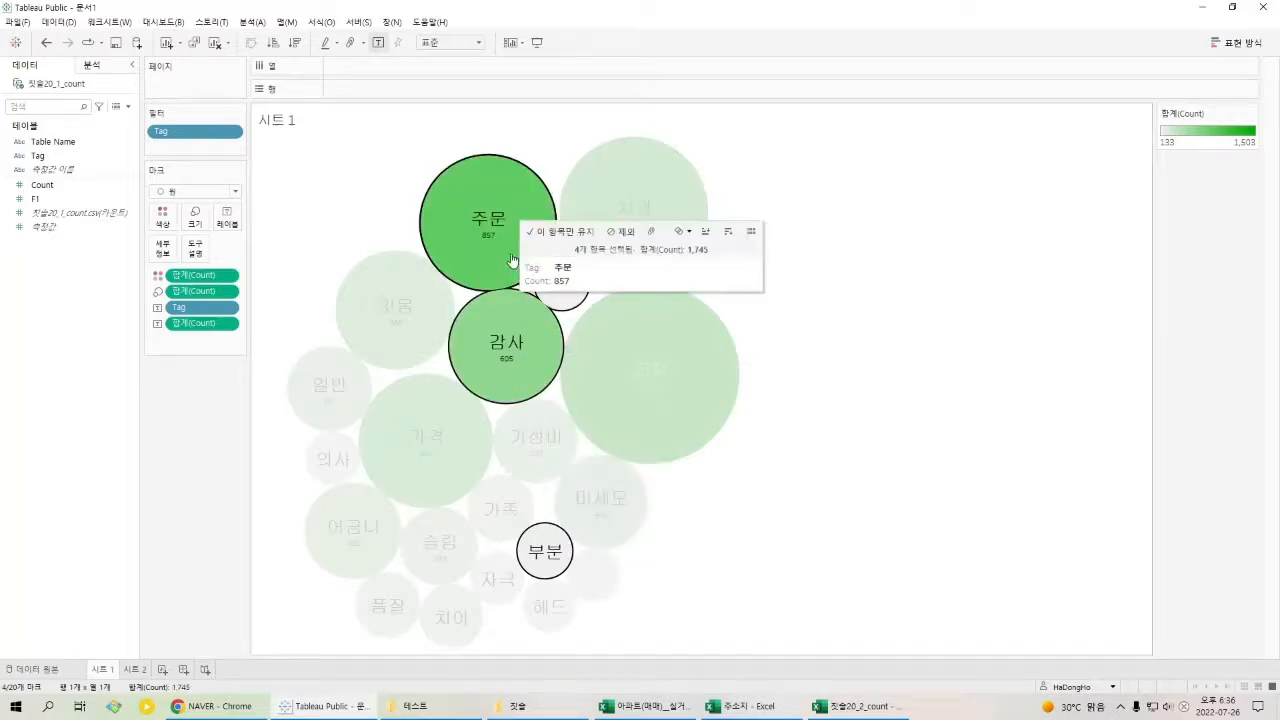
right_click(509, 339)
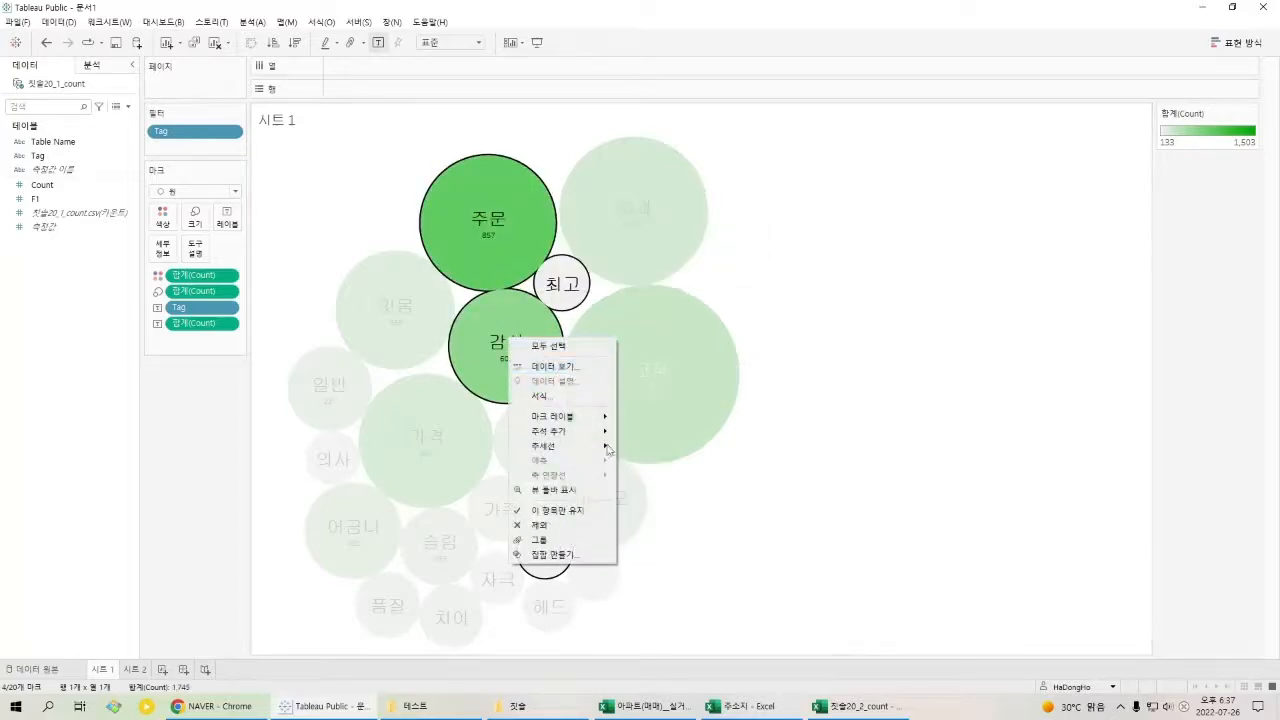
left_click(541, 524)
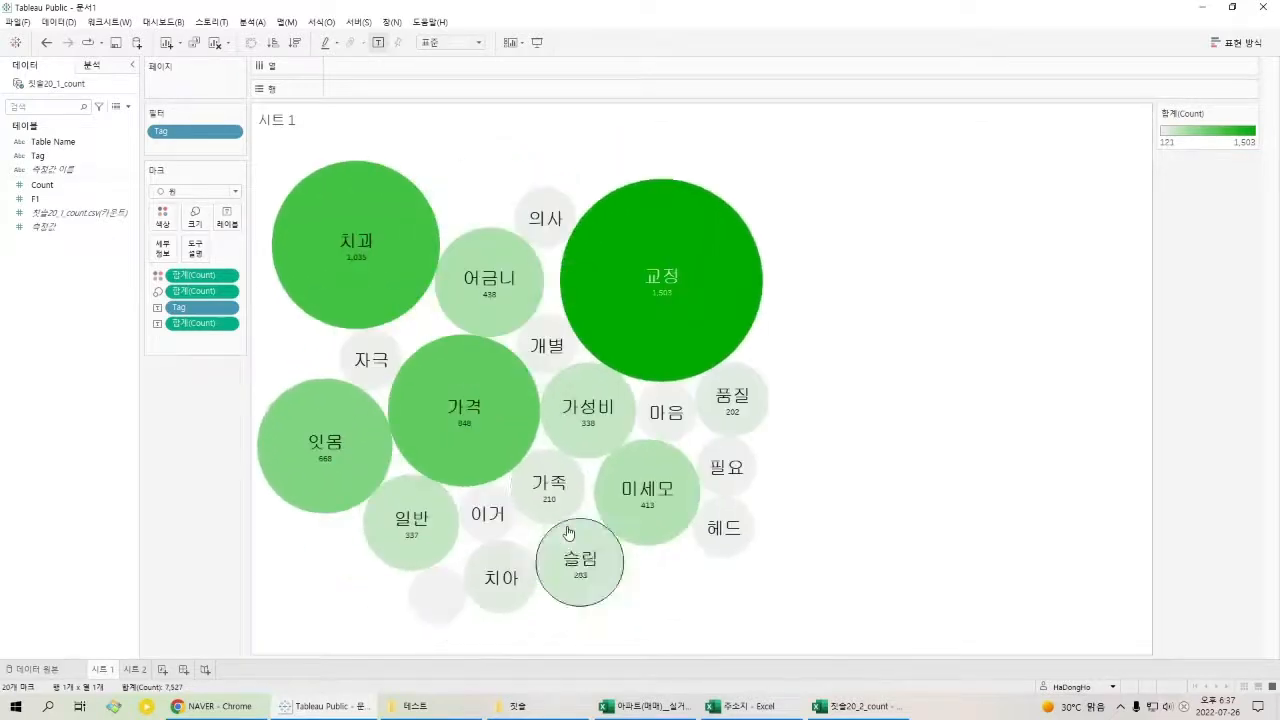
Exclude the 개별 and 이거 bubbles from the chart.
left_click(560, 352)
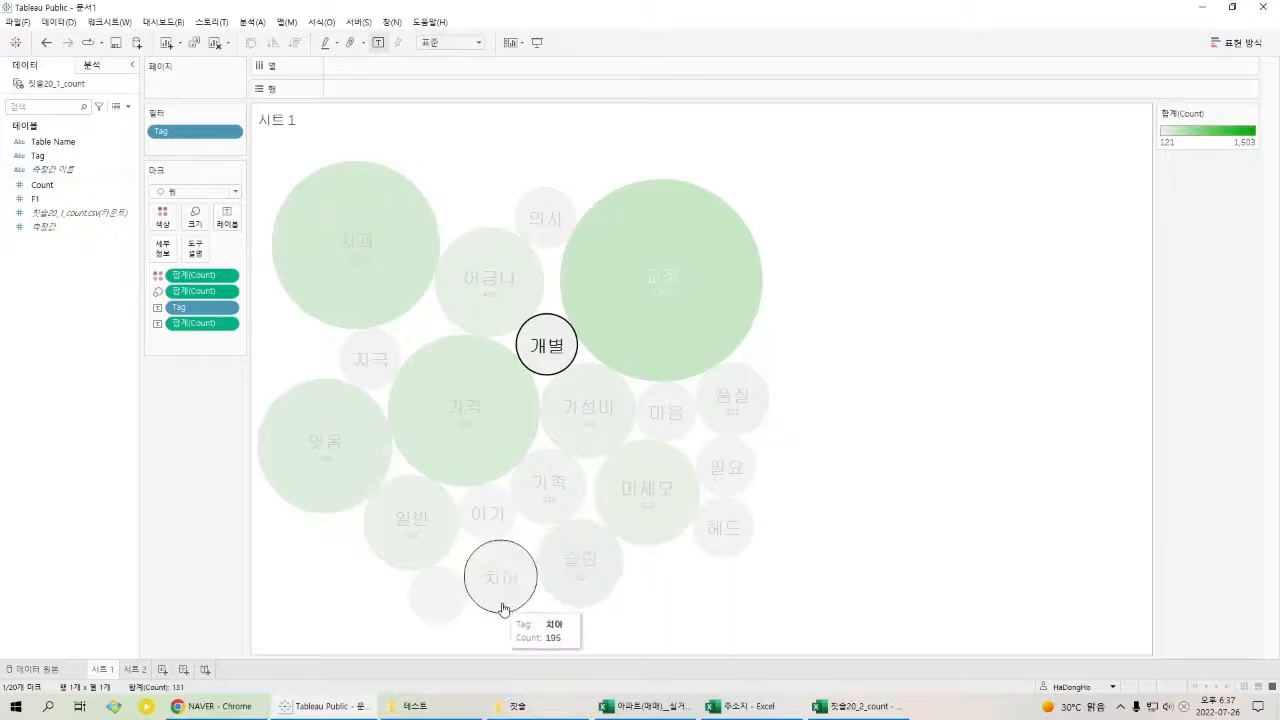
right_click(489, 533)
left_click(540, 474)
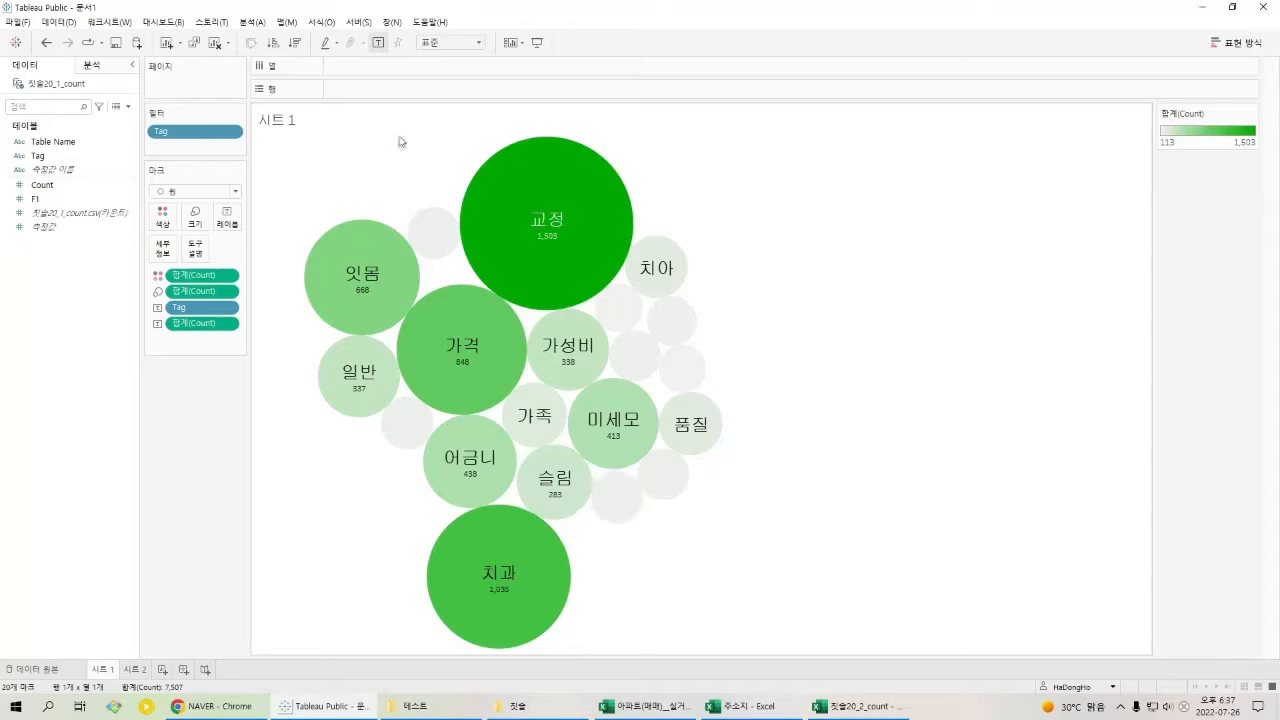
left_click_drag(287, 163, 793, 648)
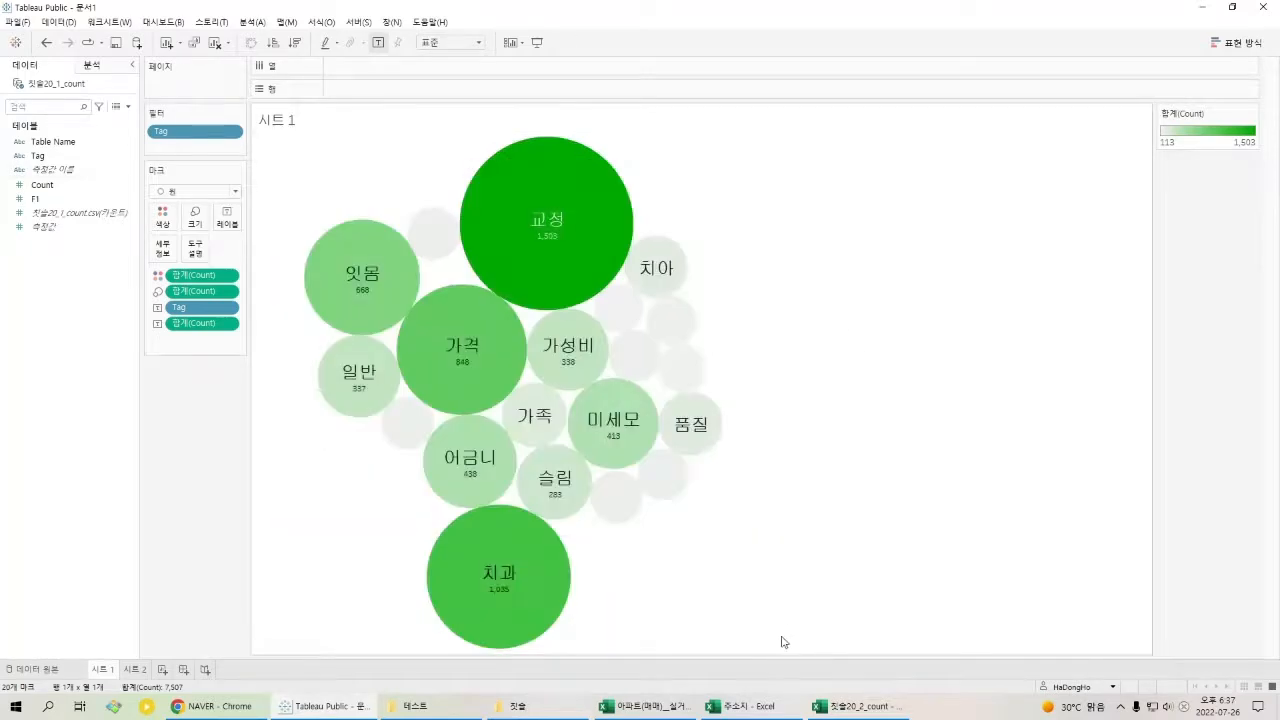
left_click_drag(273, 173, 766, 643)
left_click_drag(277, 154, 763, 628)
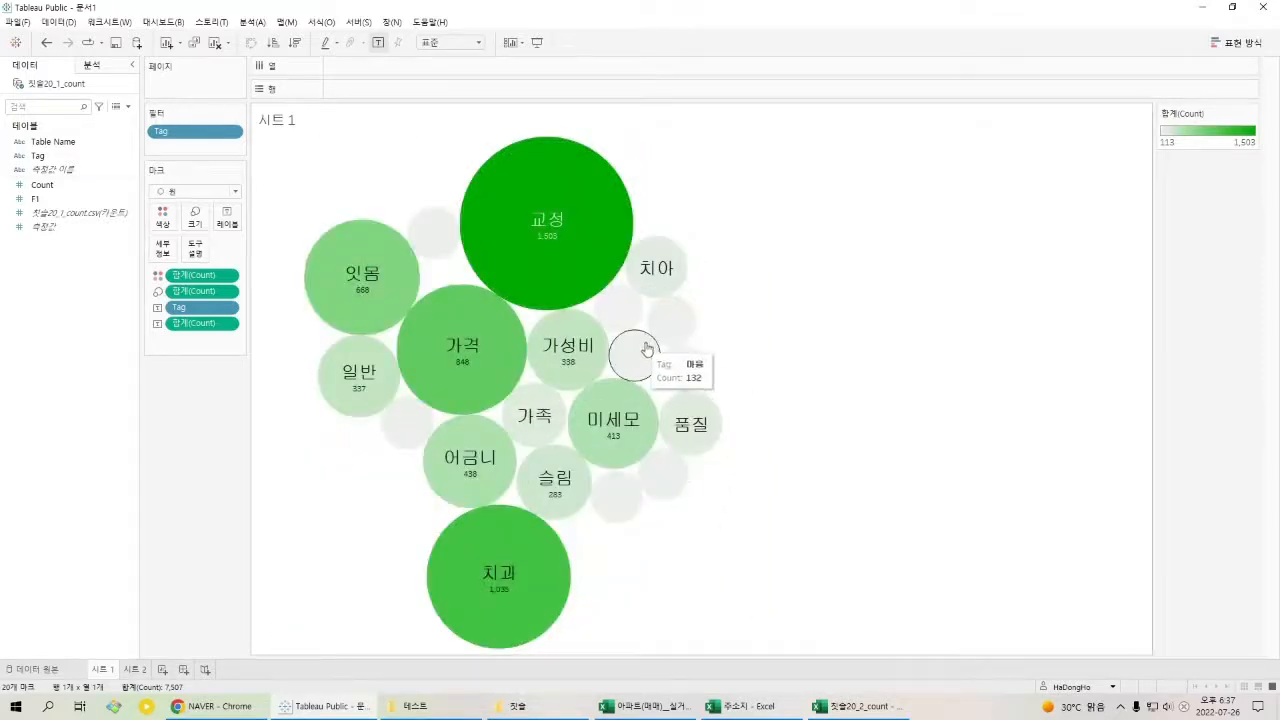
mouse_move(700, 318)
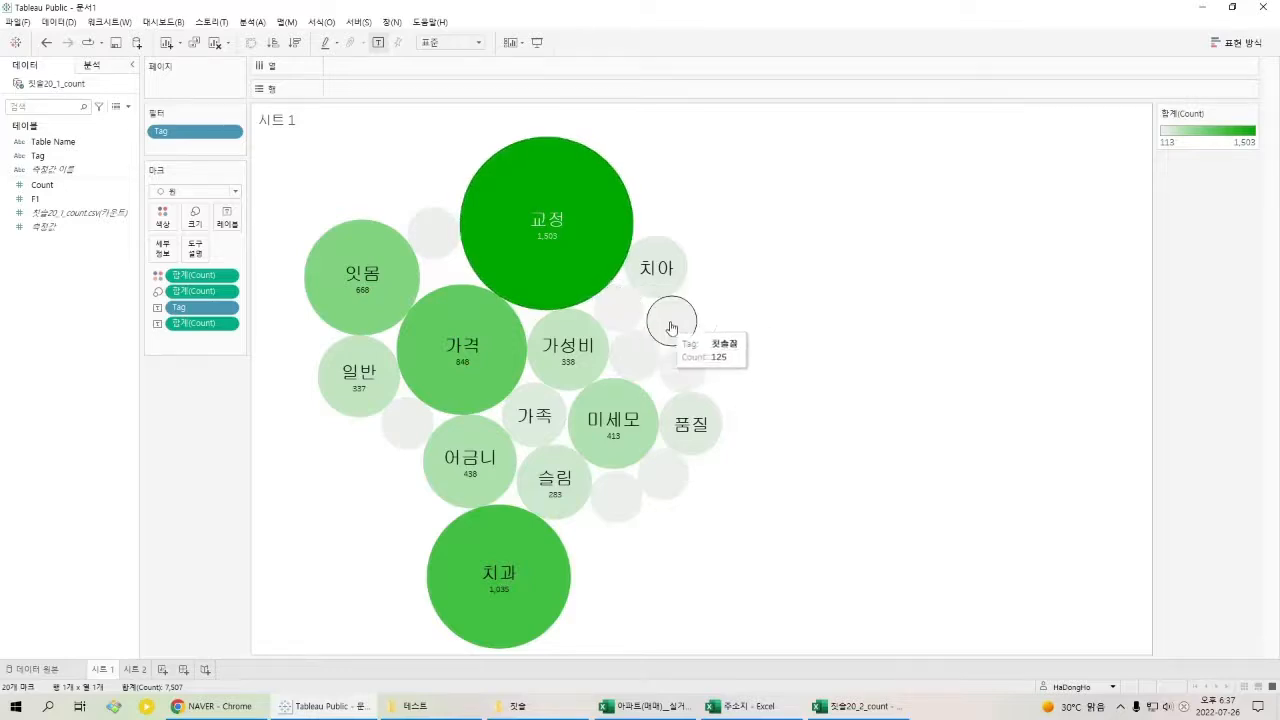
mouse_move(652, 355)
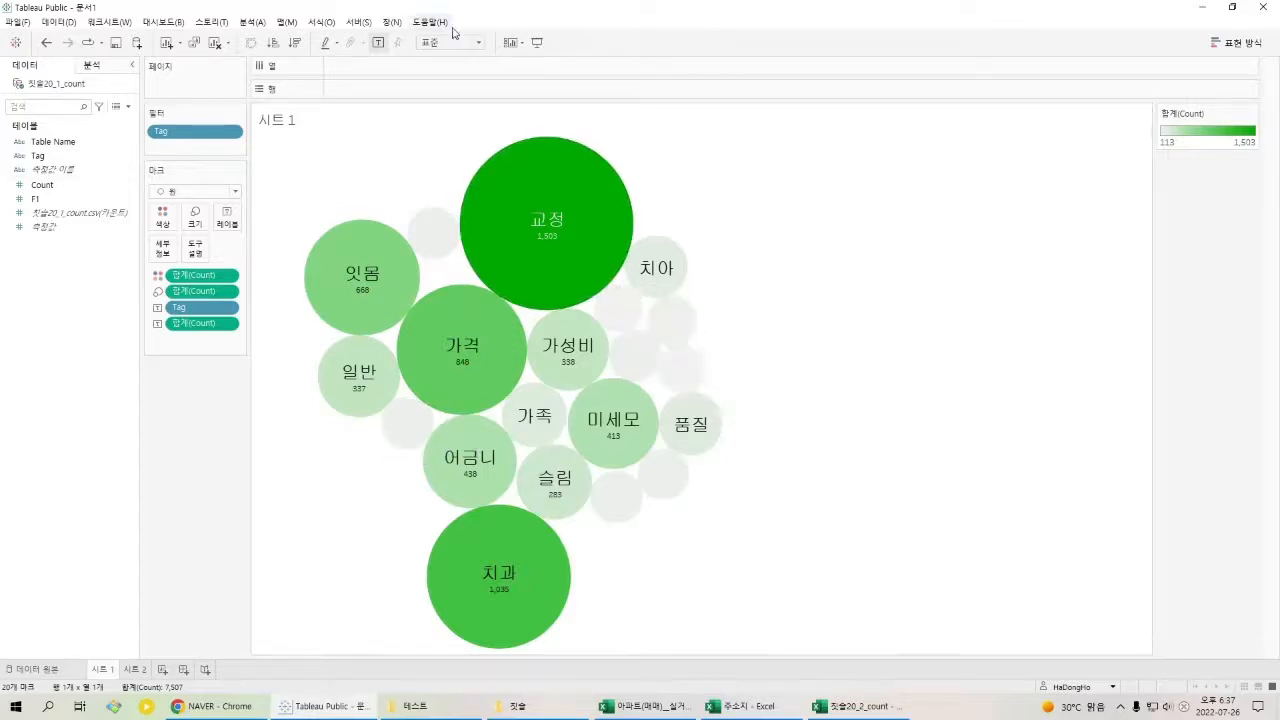
Try the fit width, fit height and entire view settings on the bubble chart, and return it to the standard fit.
left_click(478, 46)
left_click(467, 69)
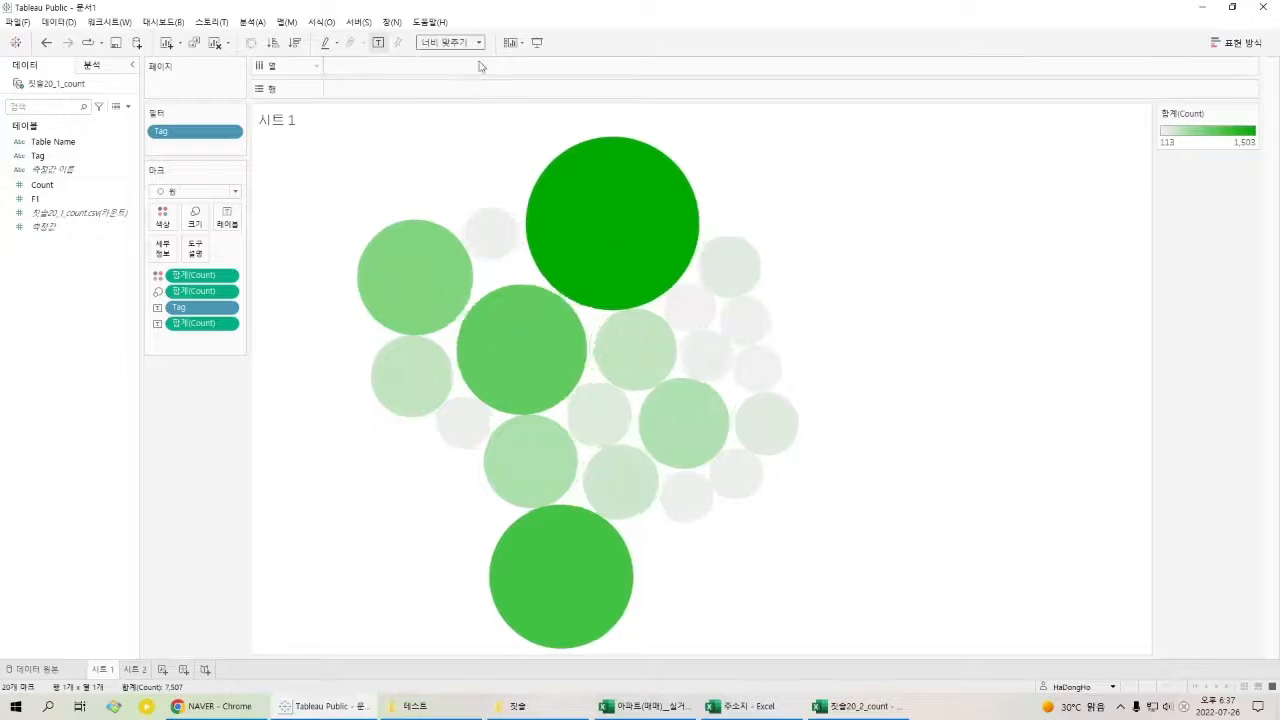
left_click(476, 46)
left_click(460, 83)
left_click(476, 46)
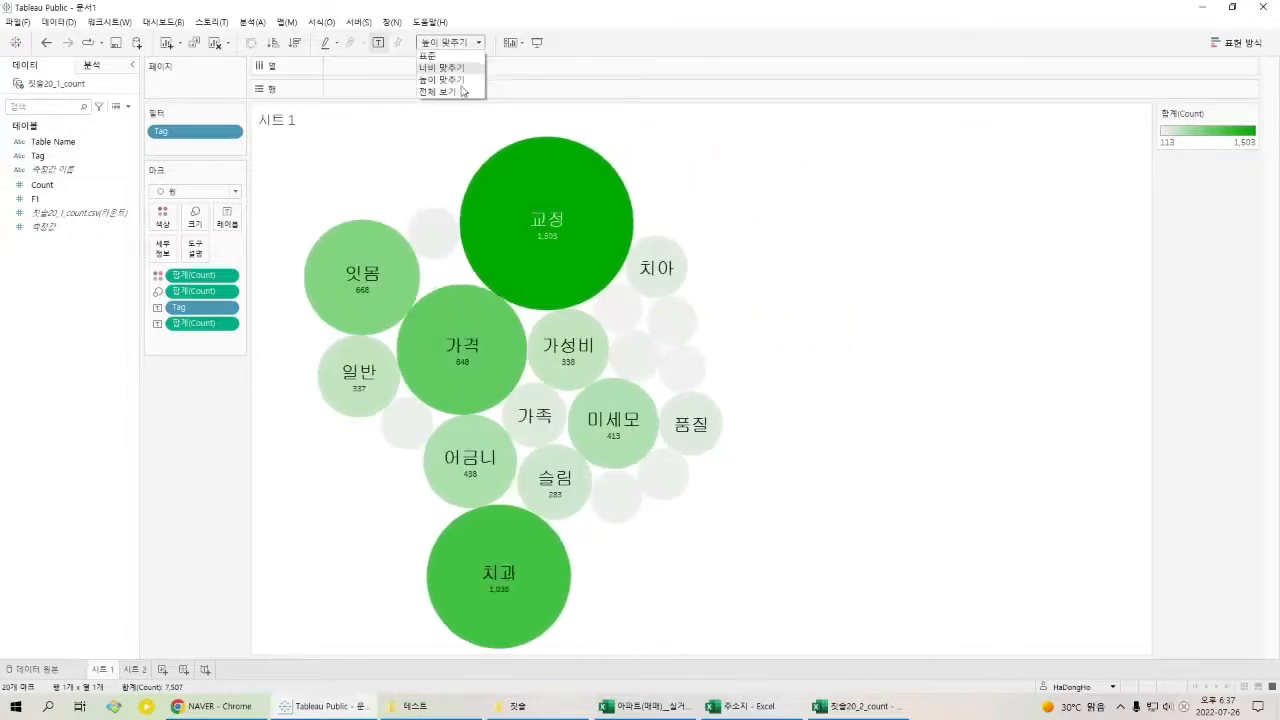
left_click(457, 97)
left_click(474, 42)
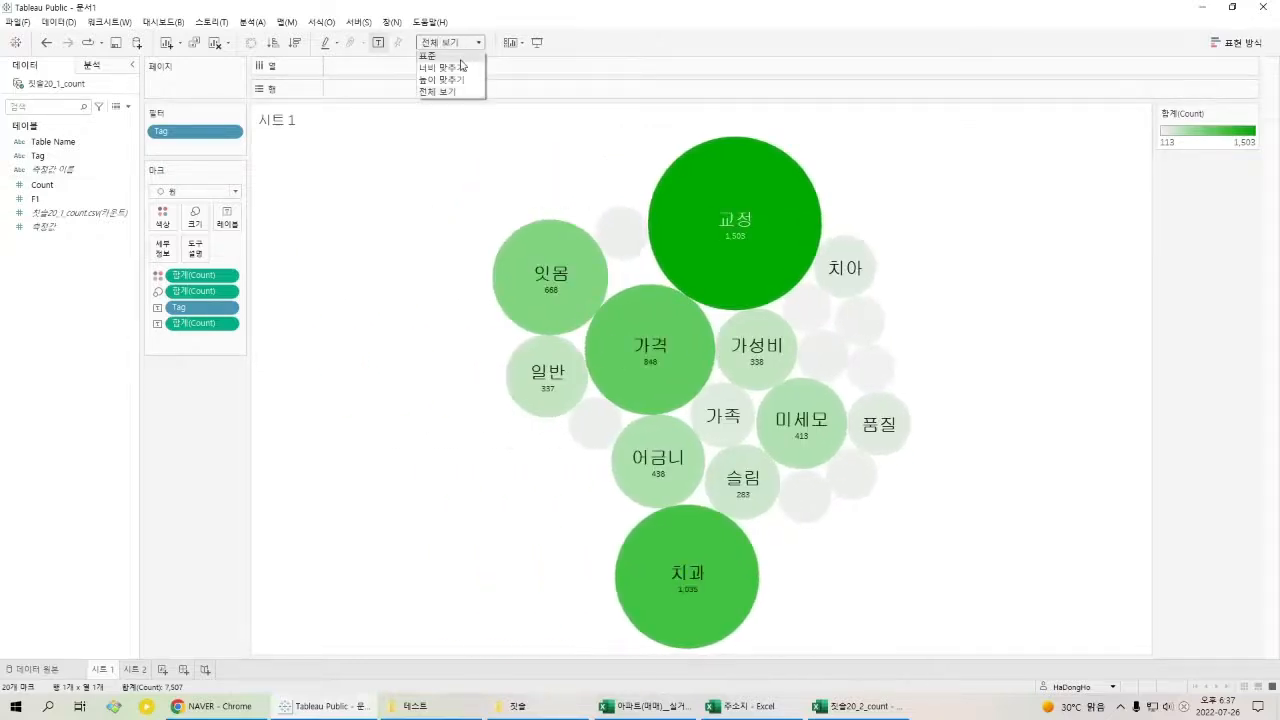
left_click(460, 57)
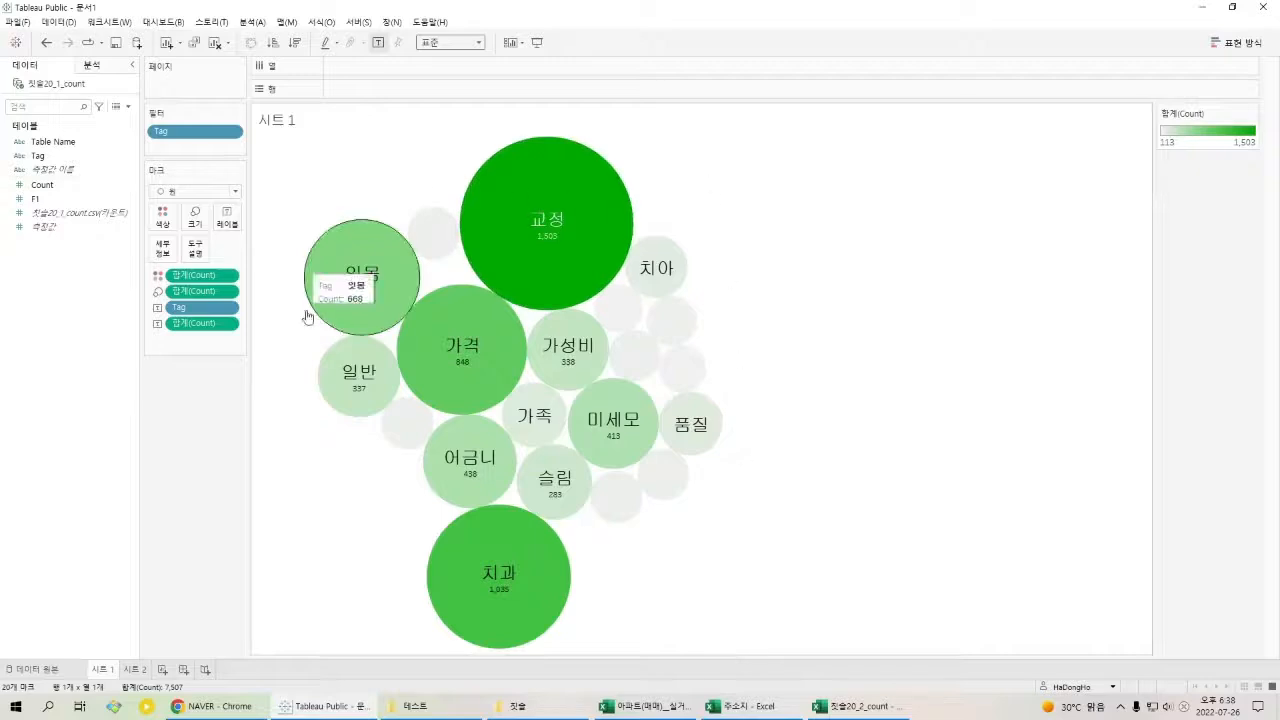
Check the table name column in the data source against the Table Name field of Sheet 1.
left_click(76, 672)
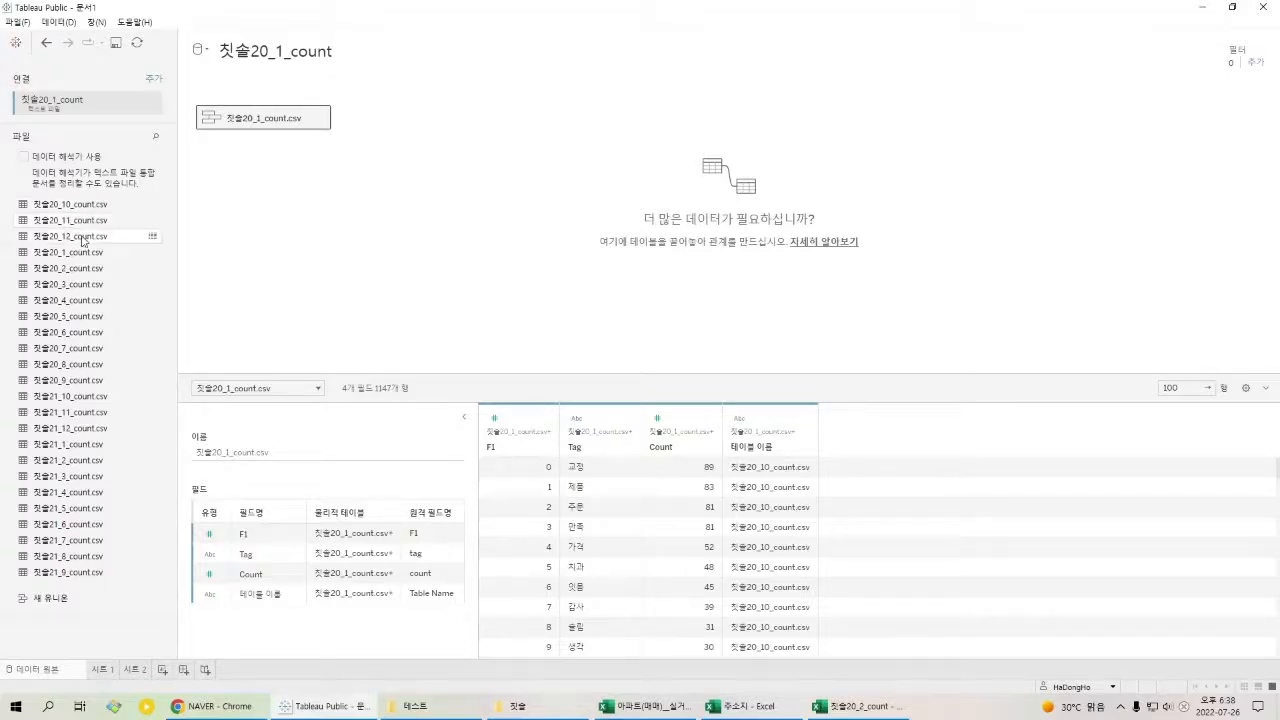
mouse_move(101, 678)
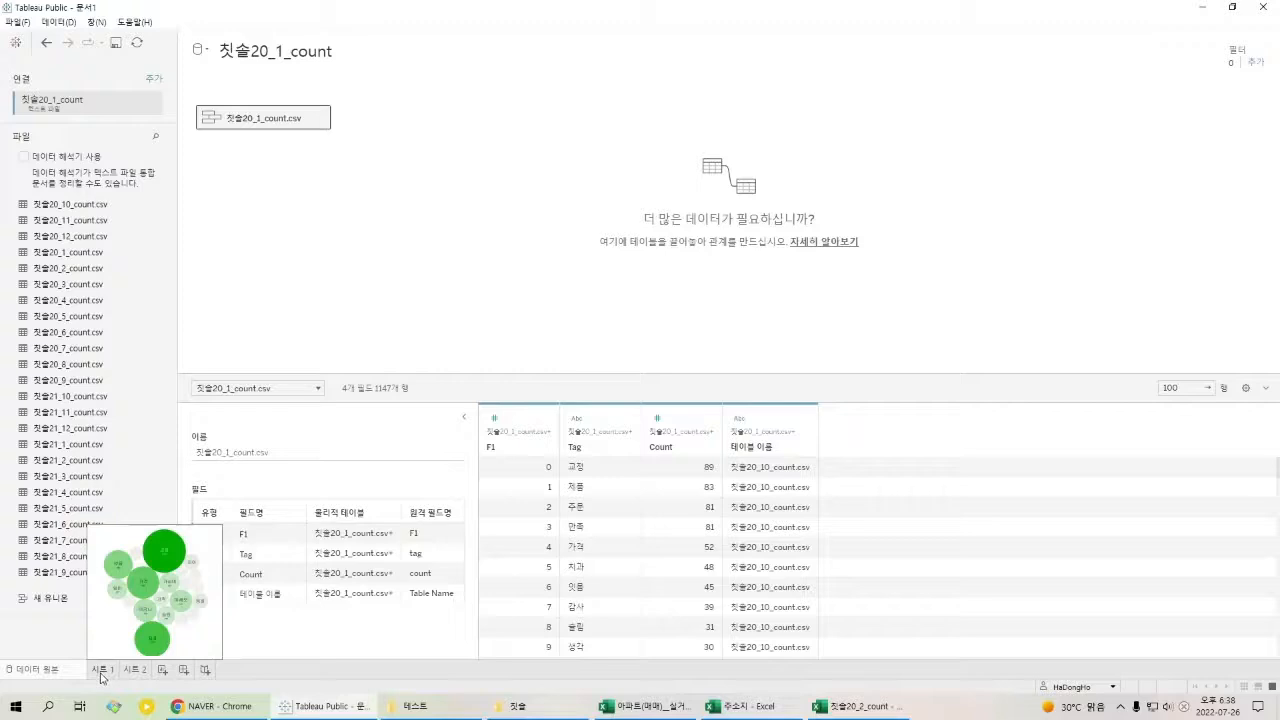
left_click(101, 670)
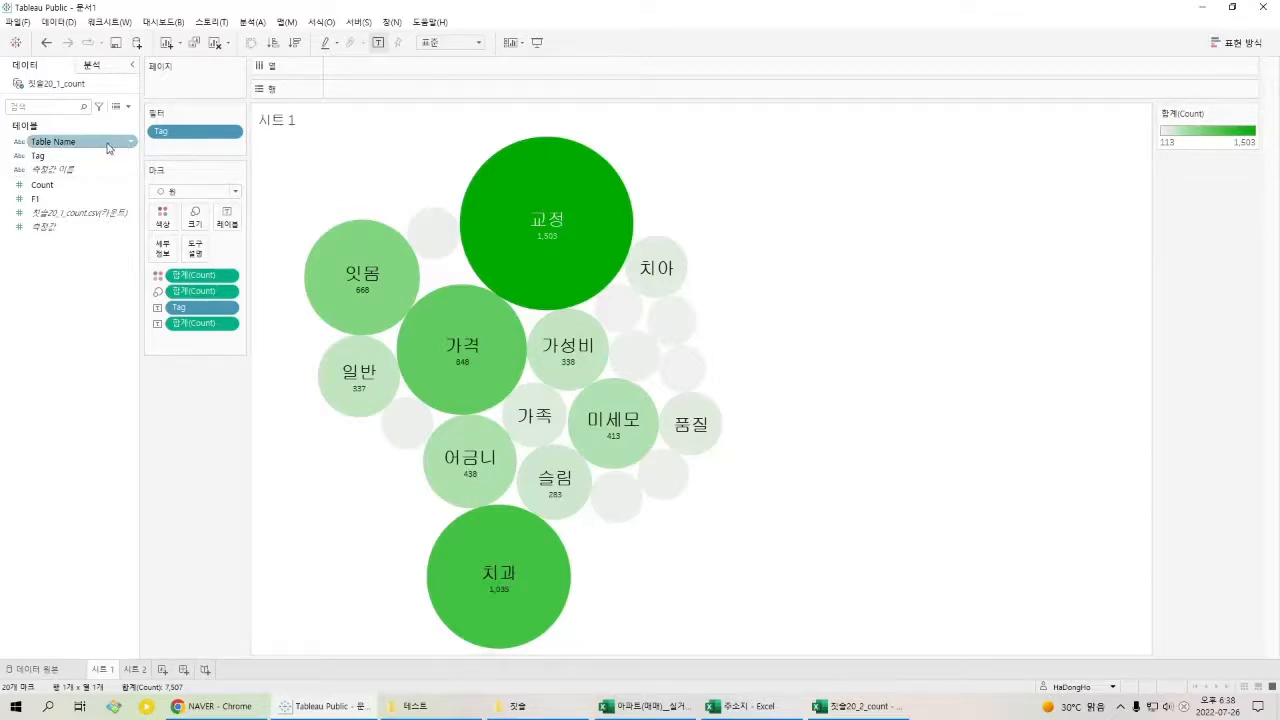
left_click(104, 147)
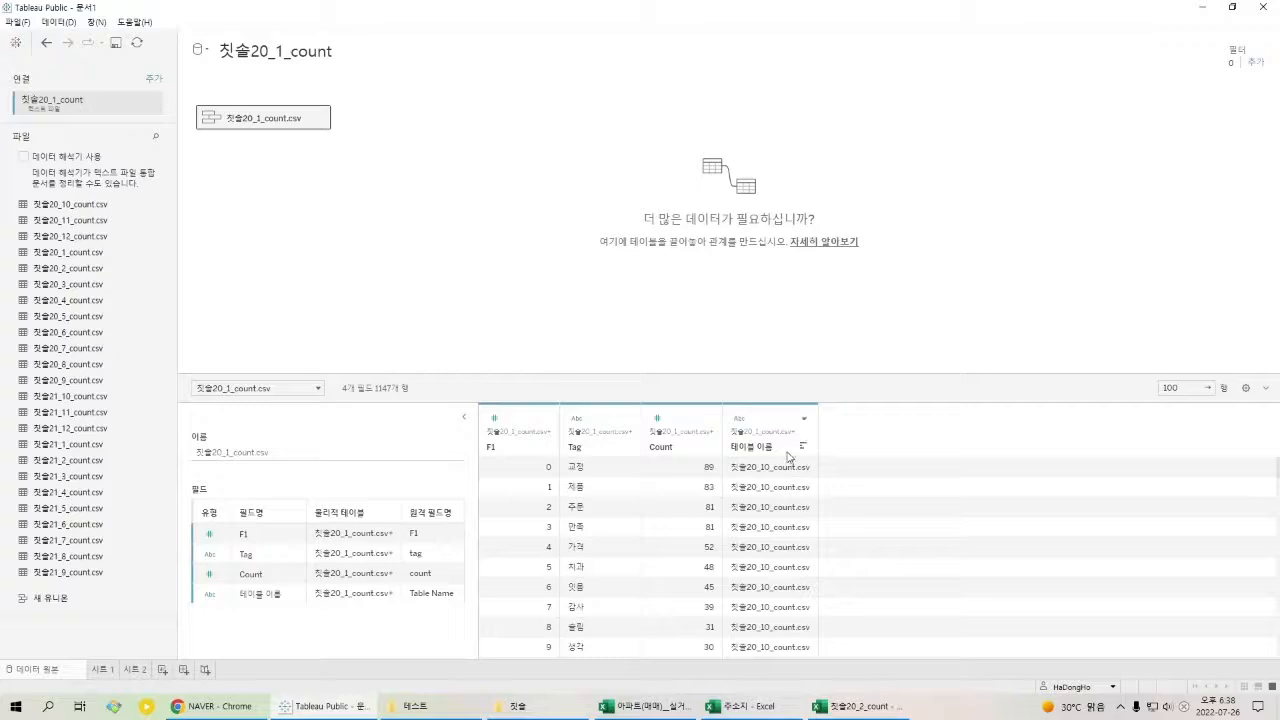
left_click(103, 669)
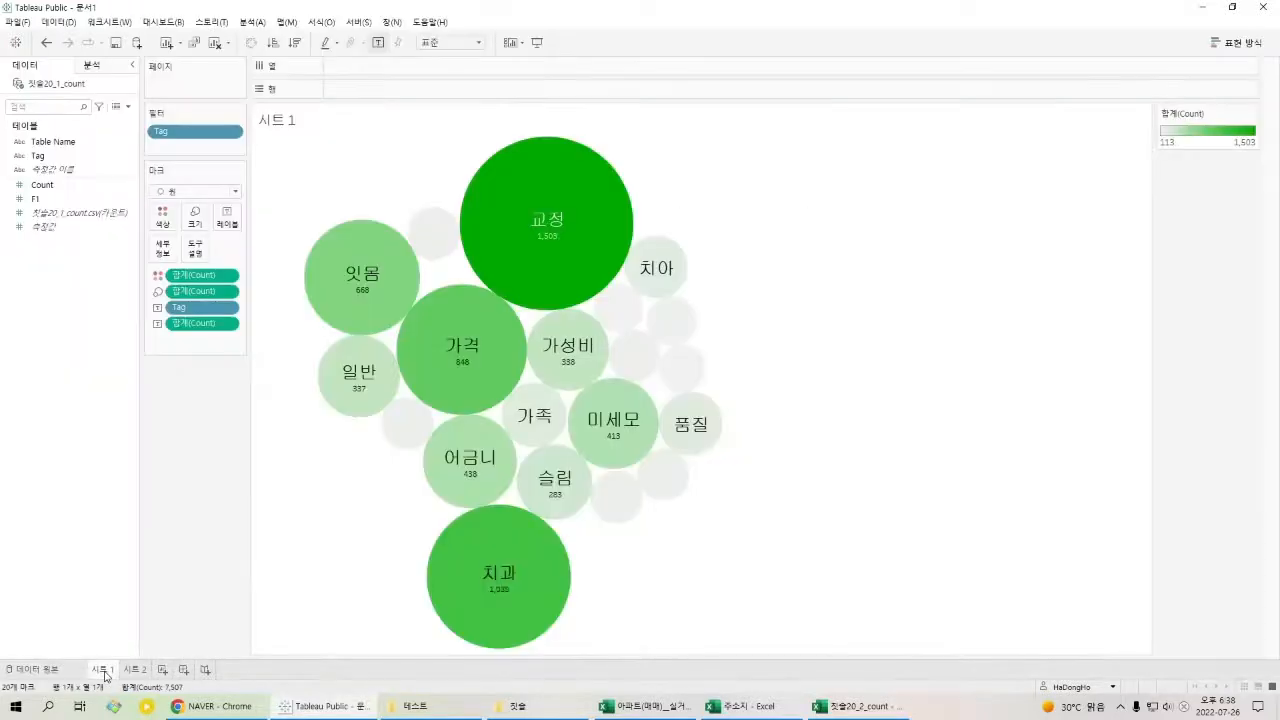
Place Table Name on Pages and show its filter as a single value slider.
left_click_drag(86, 142, 194, 94)
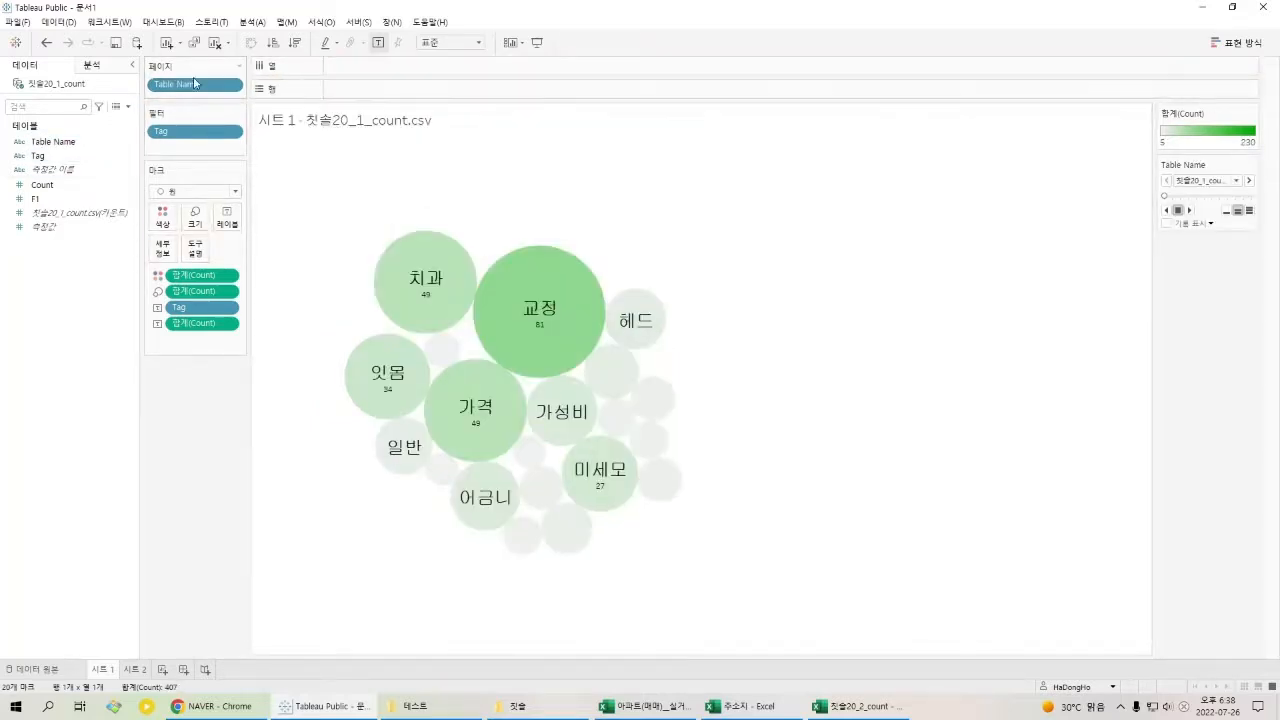
left_click(232, 86)
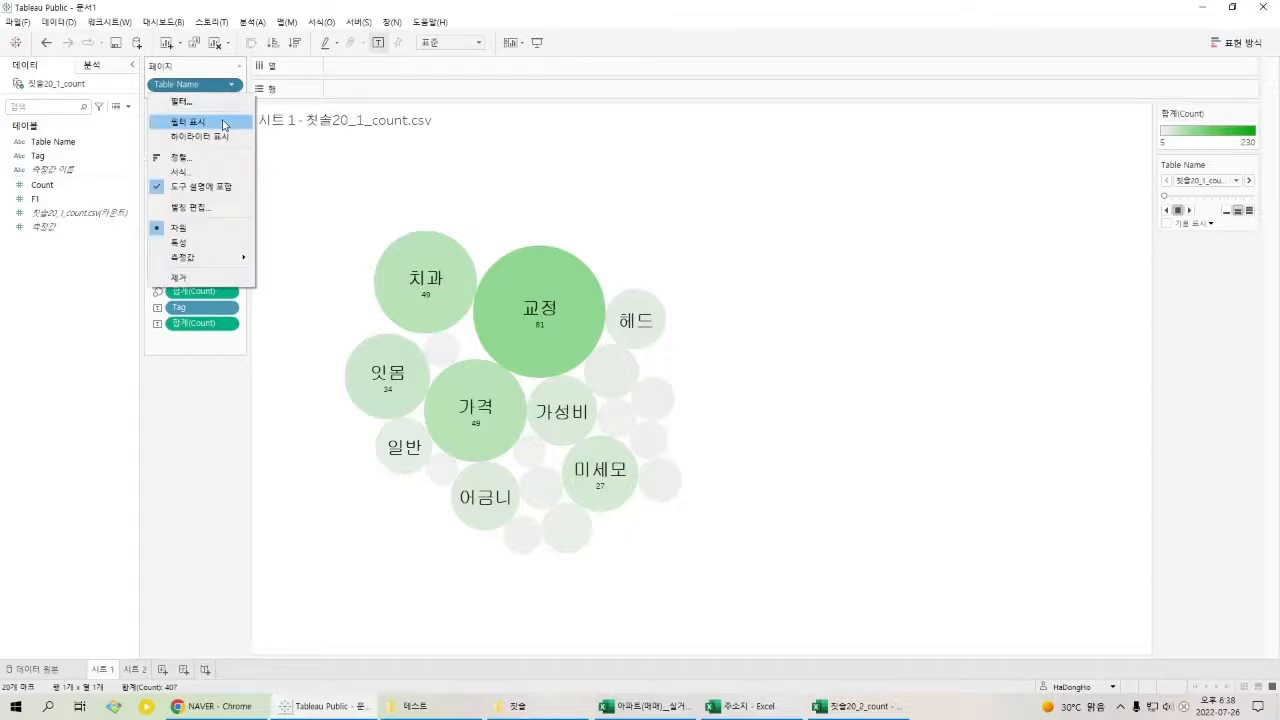
left_click(224, 123)
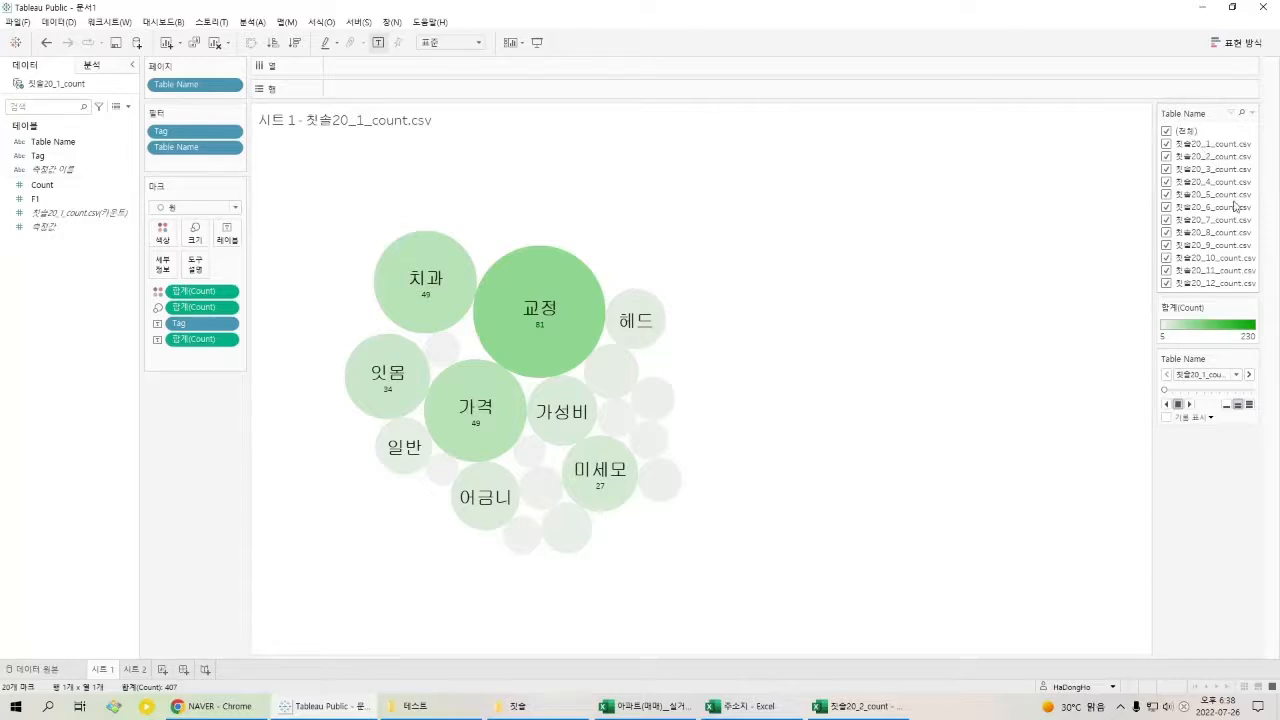
left_click(1252, 113)
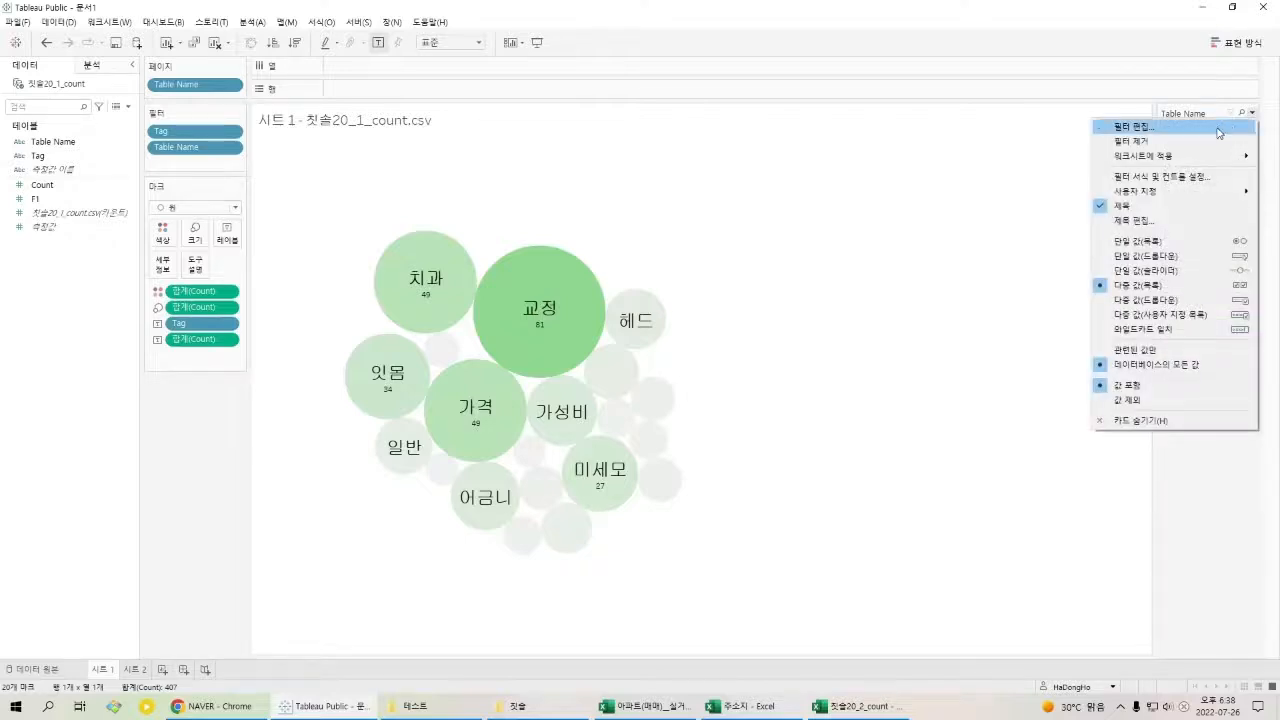
left_click(1193, 276)
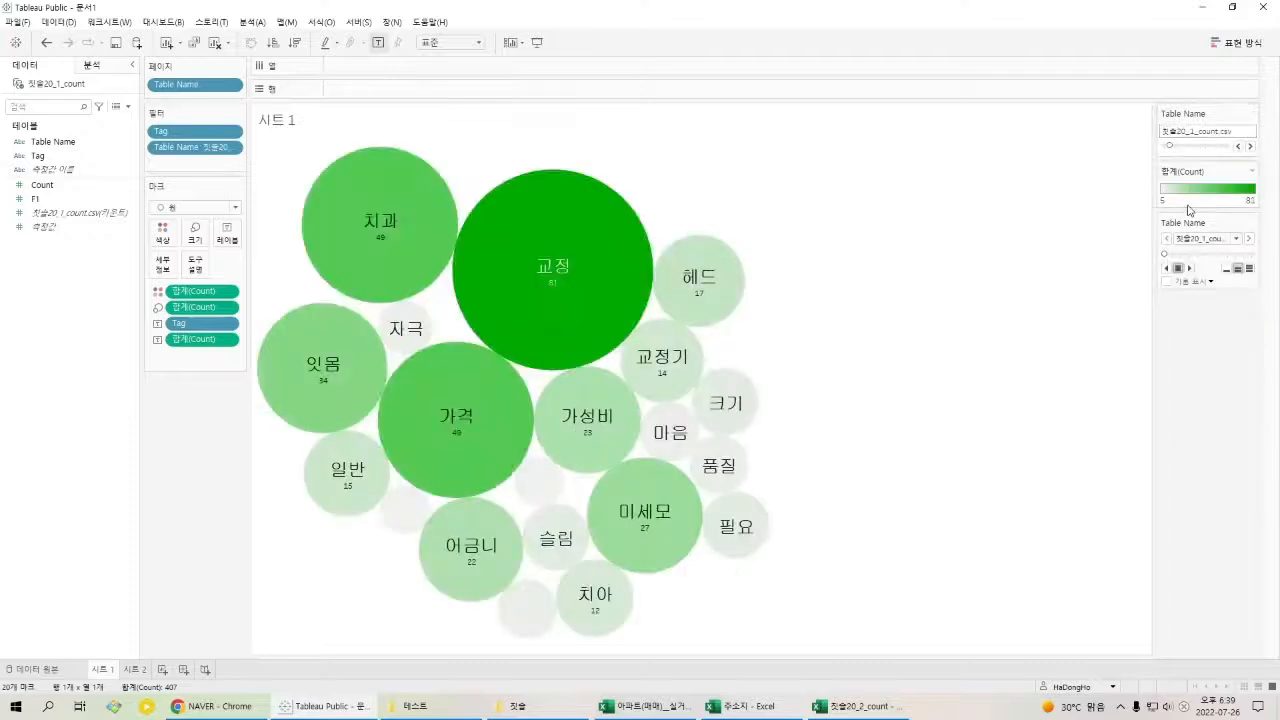
Step the Table Name filter through the monthly files from 칫솔20_1_count.csv onward and set it back to all.
left_click(1250, 147)
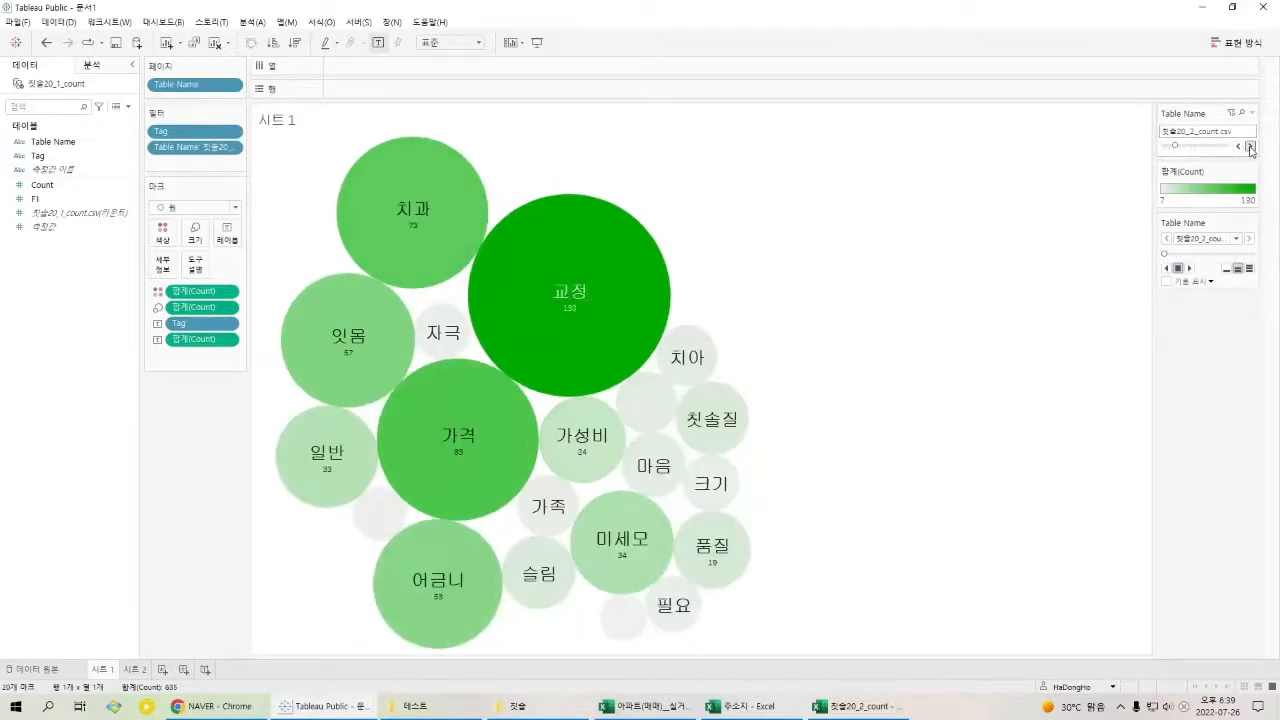
left_click(1250, 147)
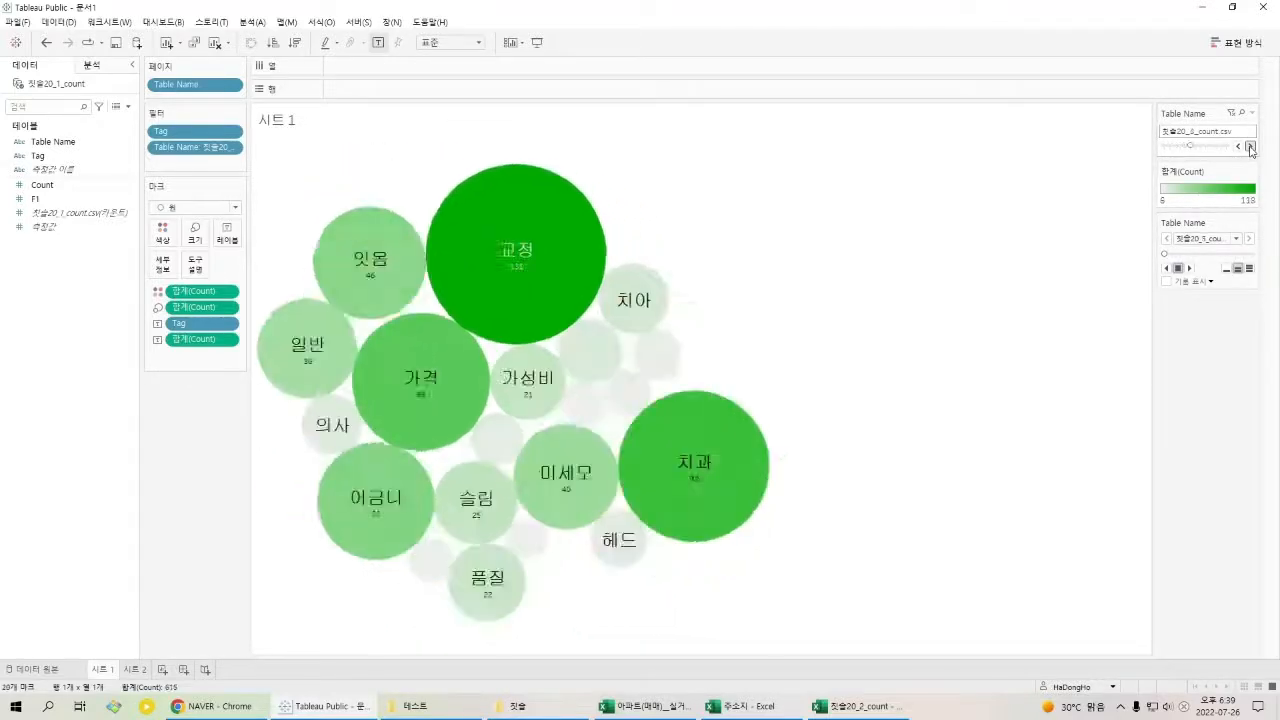
left_click(1250, 147)
left_click(1250, 147)
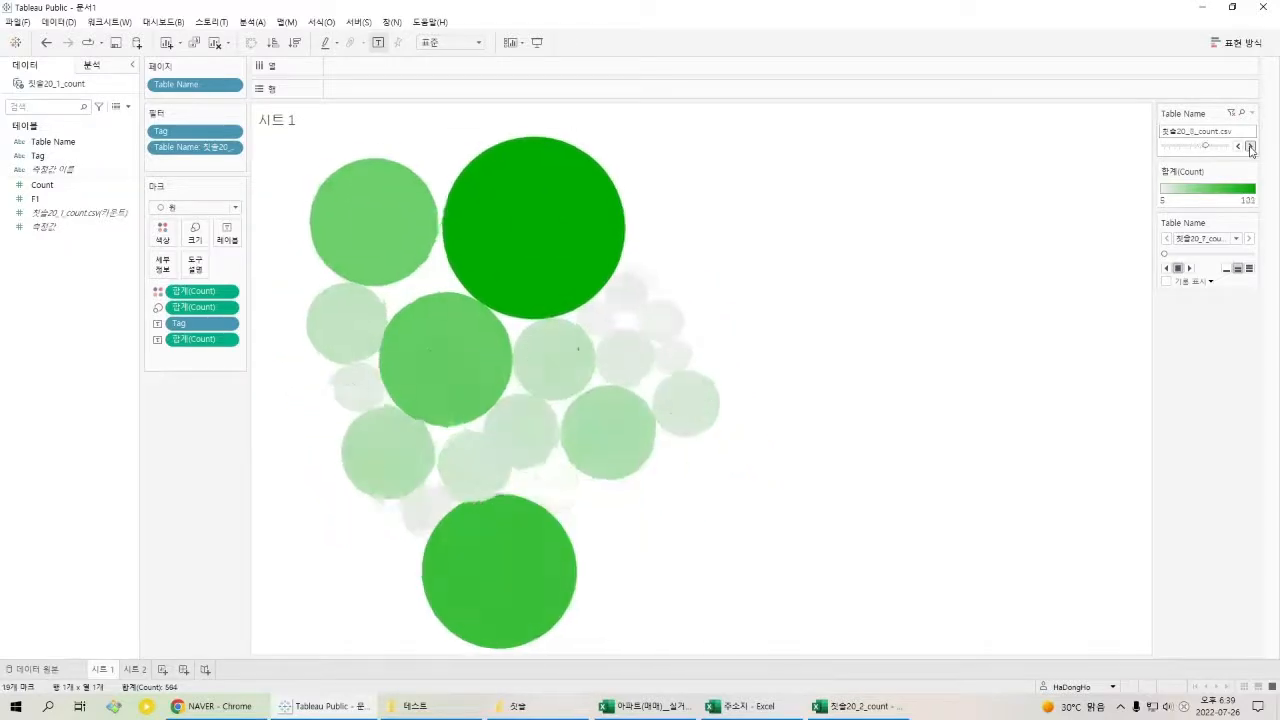
left_click(1250, 147)
left_click(1252, 113)
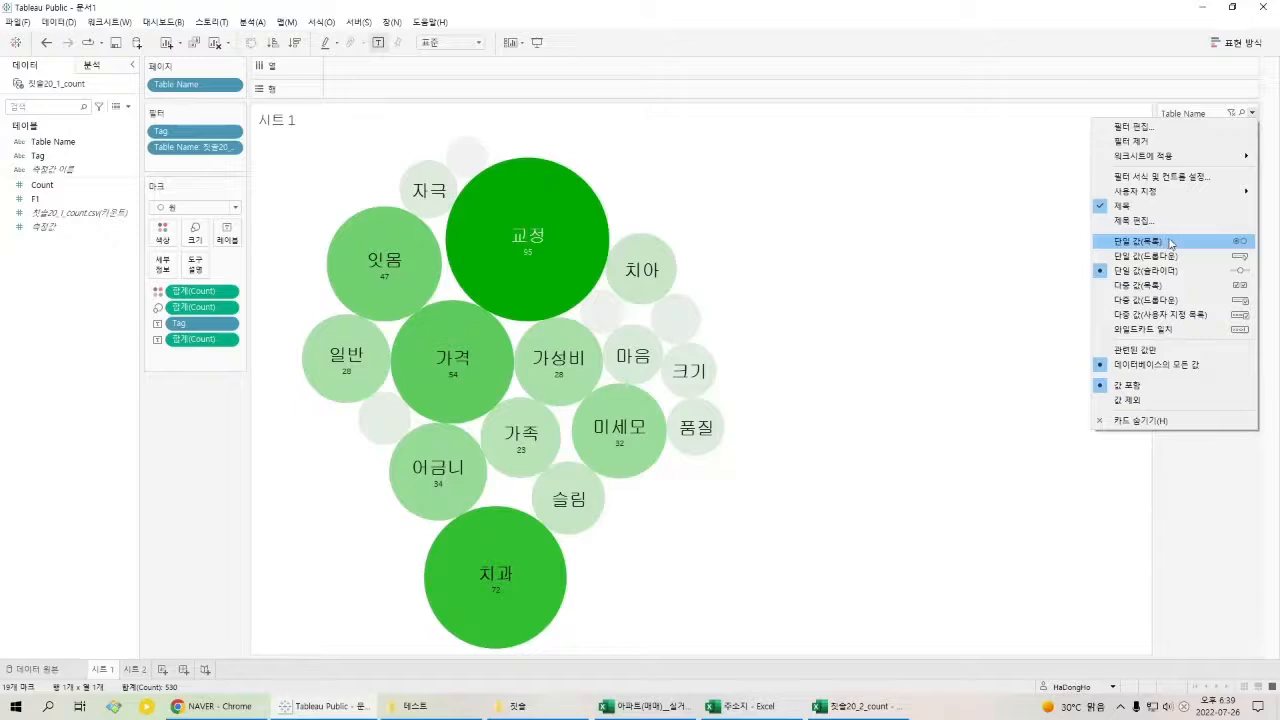
left_click(1252, 113)
left_click(1252, 113)
left_click(1252, 113)
left_click(1254, 115)
left_click(1261, 111)
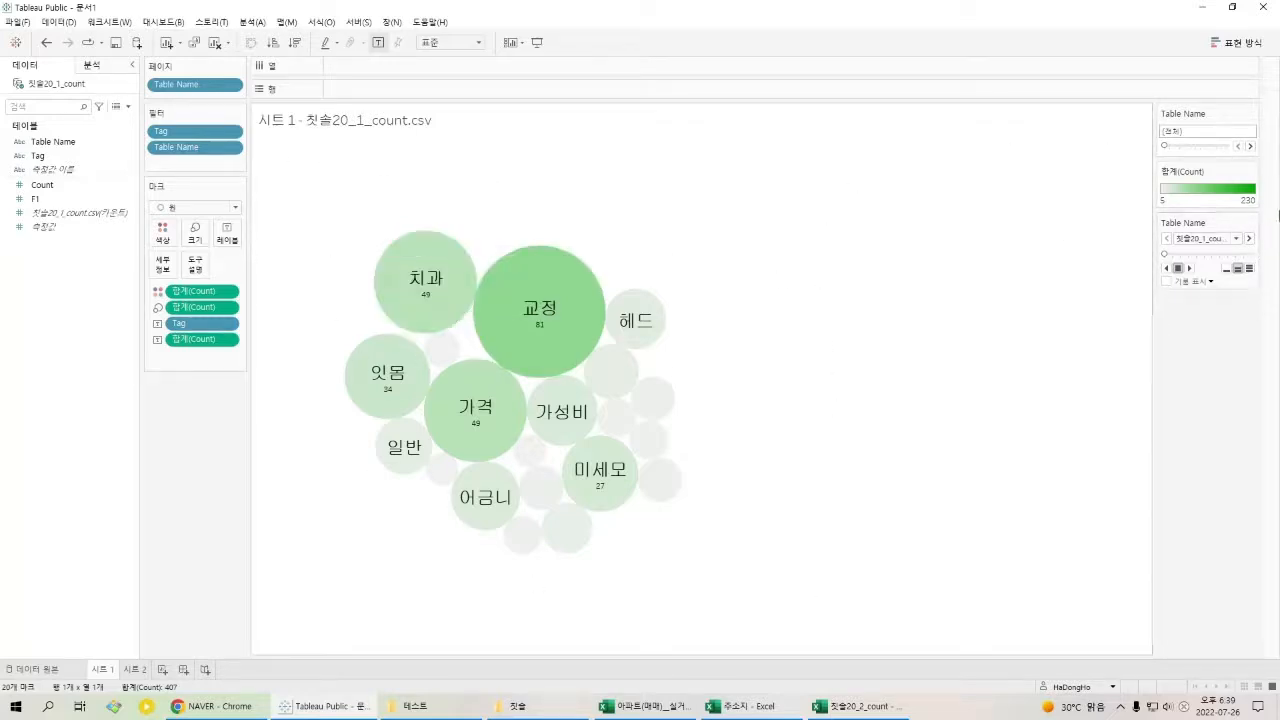
Compare the page control with the filter slider by moving each one file forward and back.
left_click(1249, 238)
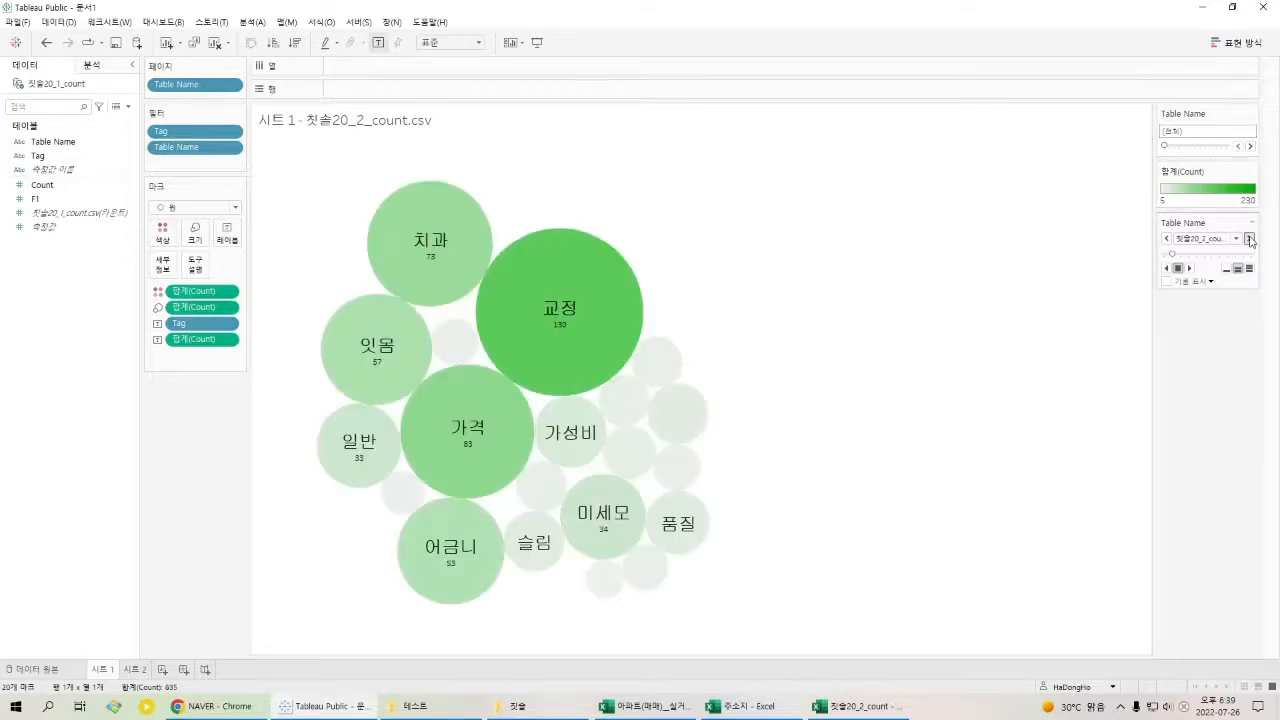
left_click(1166, 239)
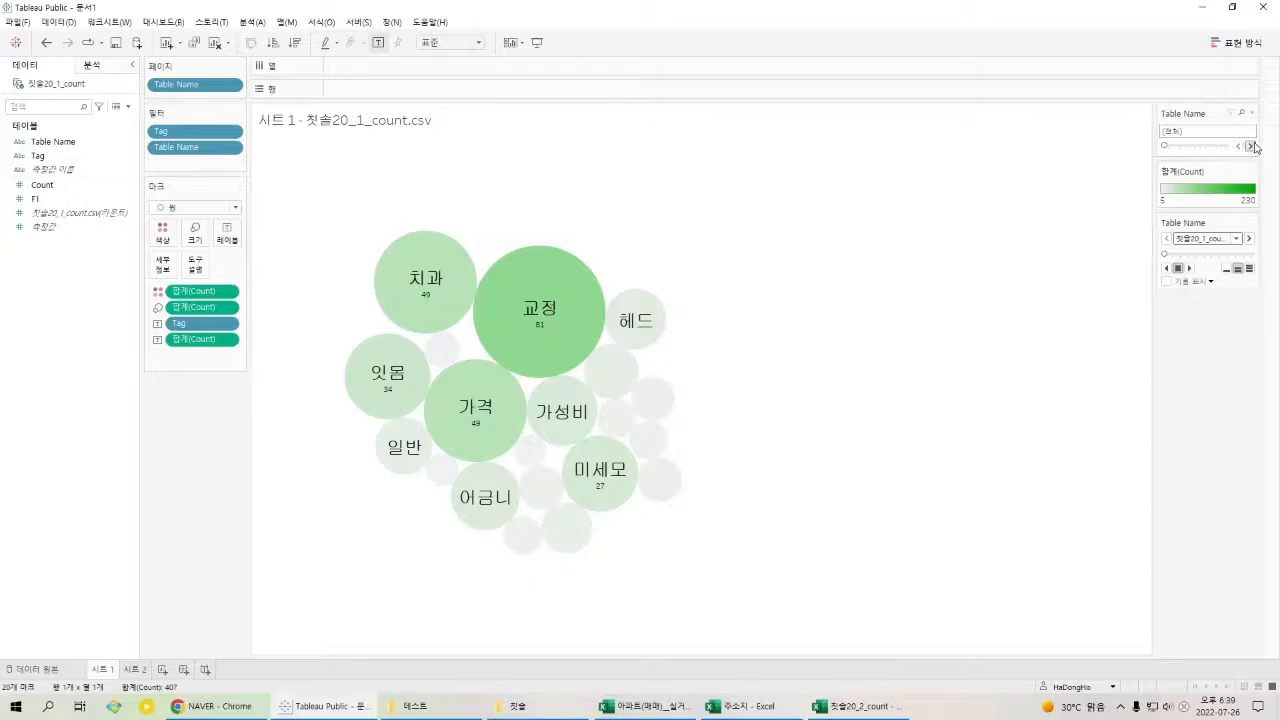
left_click(1250, 146)
left_click(1238, 146)
Change the Table Name field on Pages to a count measure and show page 12.
left_click(233, 87)
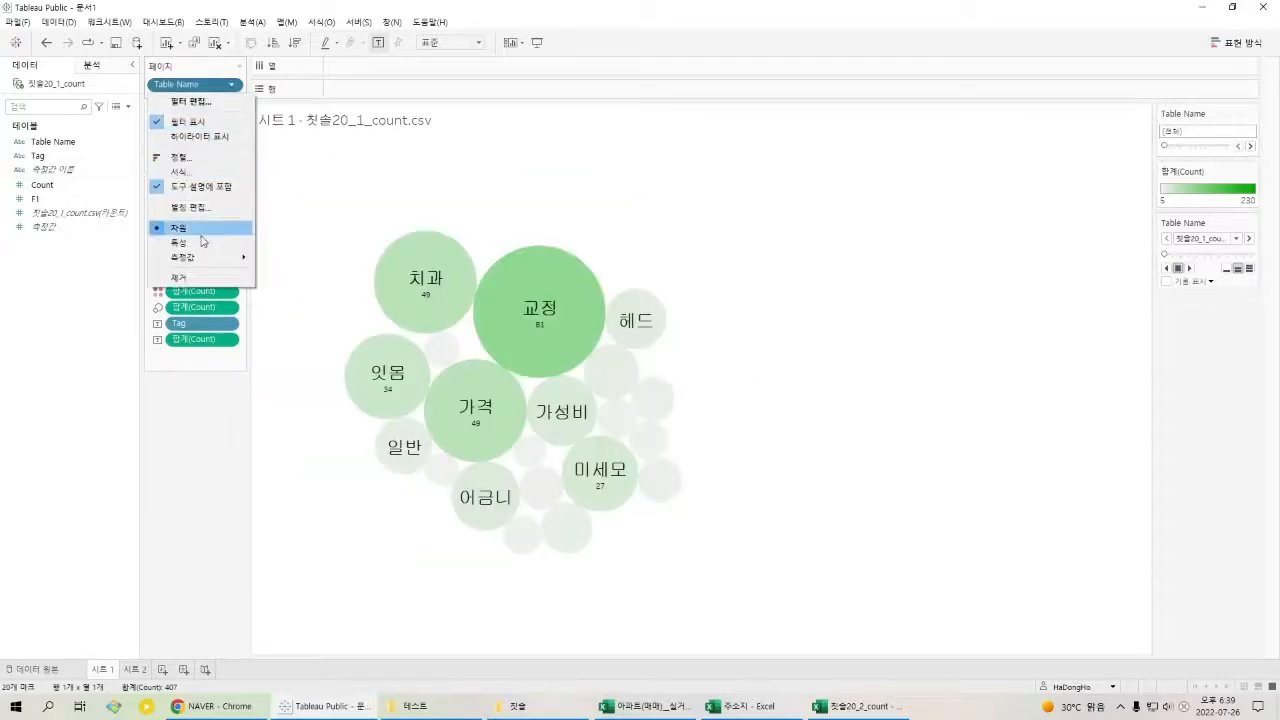
mouse_move(200, 257)
left_click(312, 287)
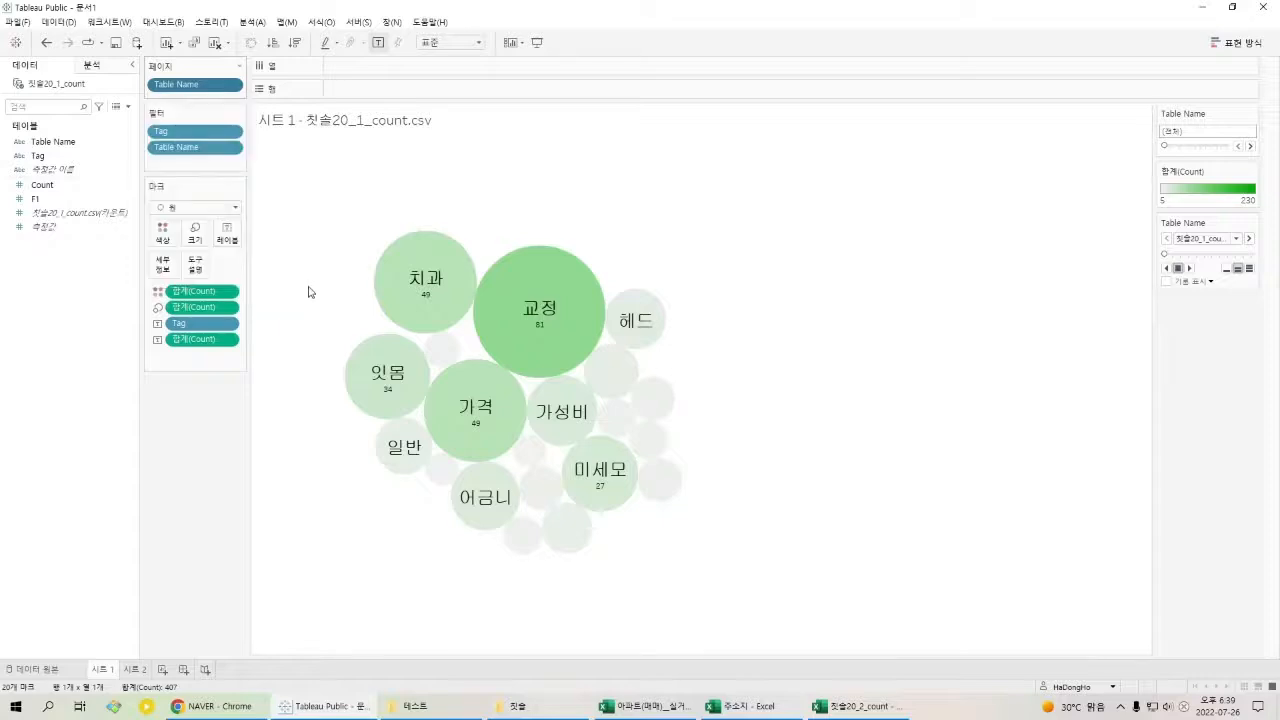
left_click(1205, 242)
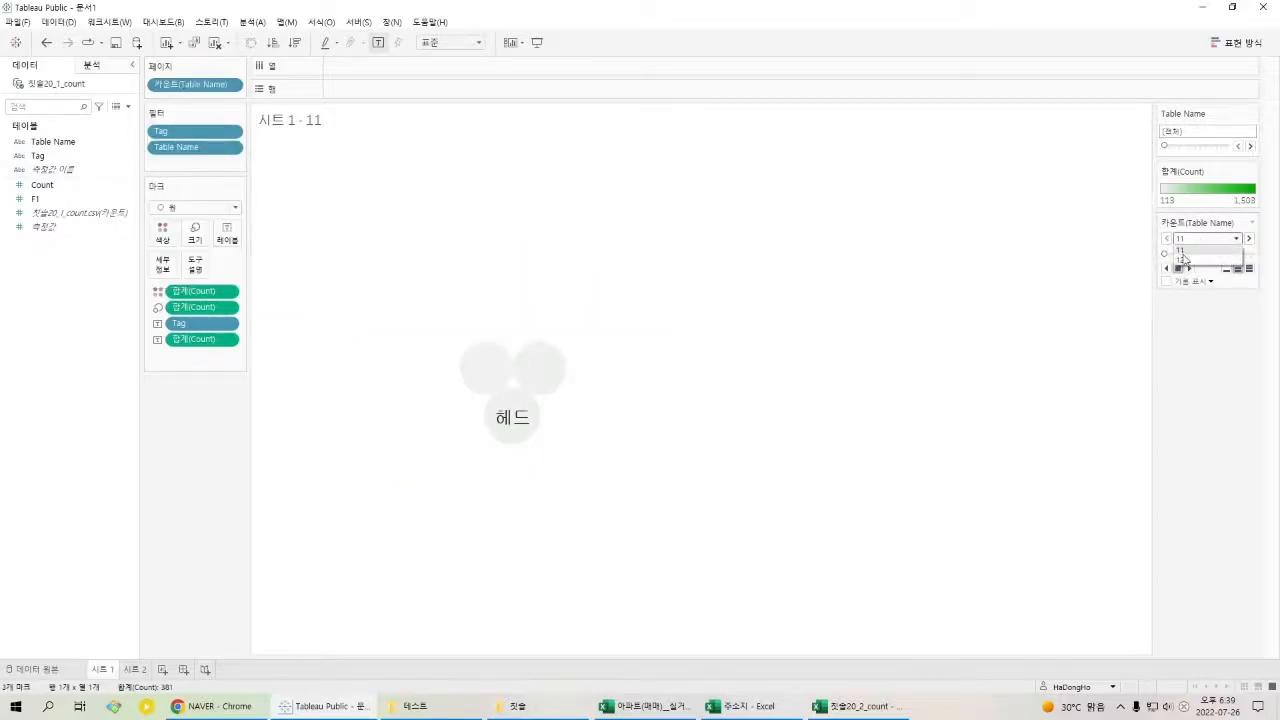
left_click(1186, 261)
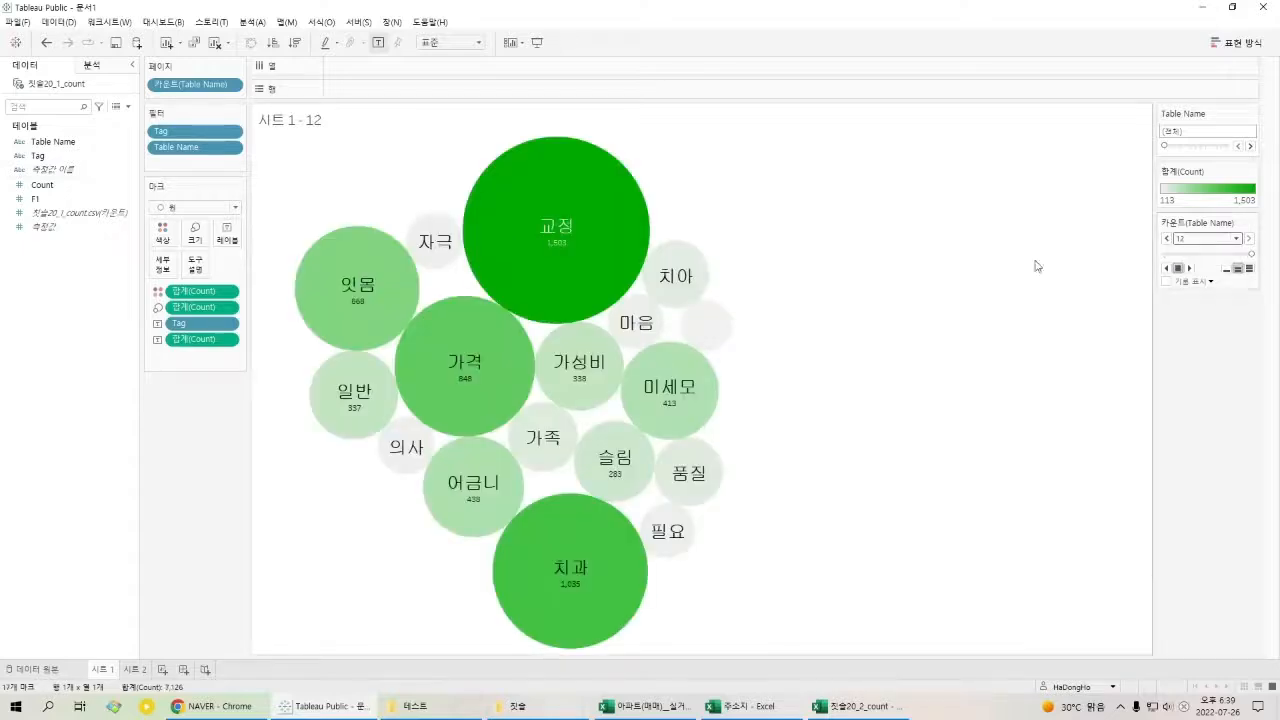
left_click_drag(293, 159, 840, 616)
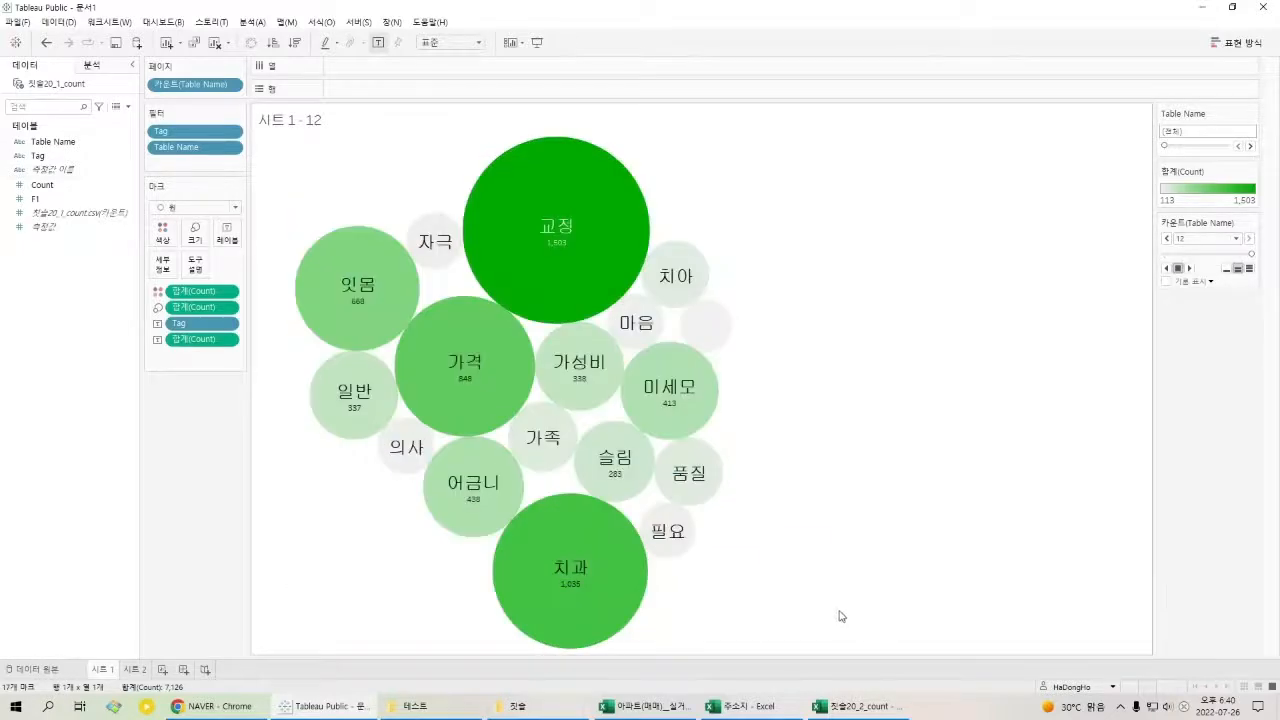
Run the Table Name filter slider through all the monthly files and return it to all.
left_click(1249, 147)
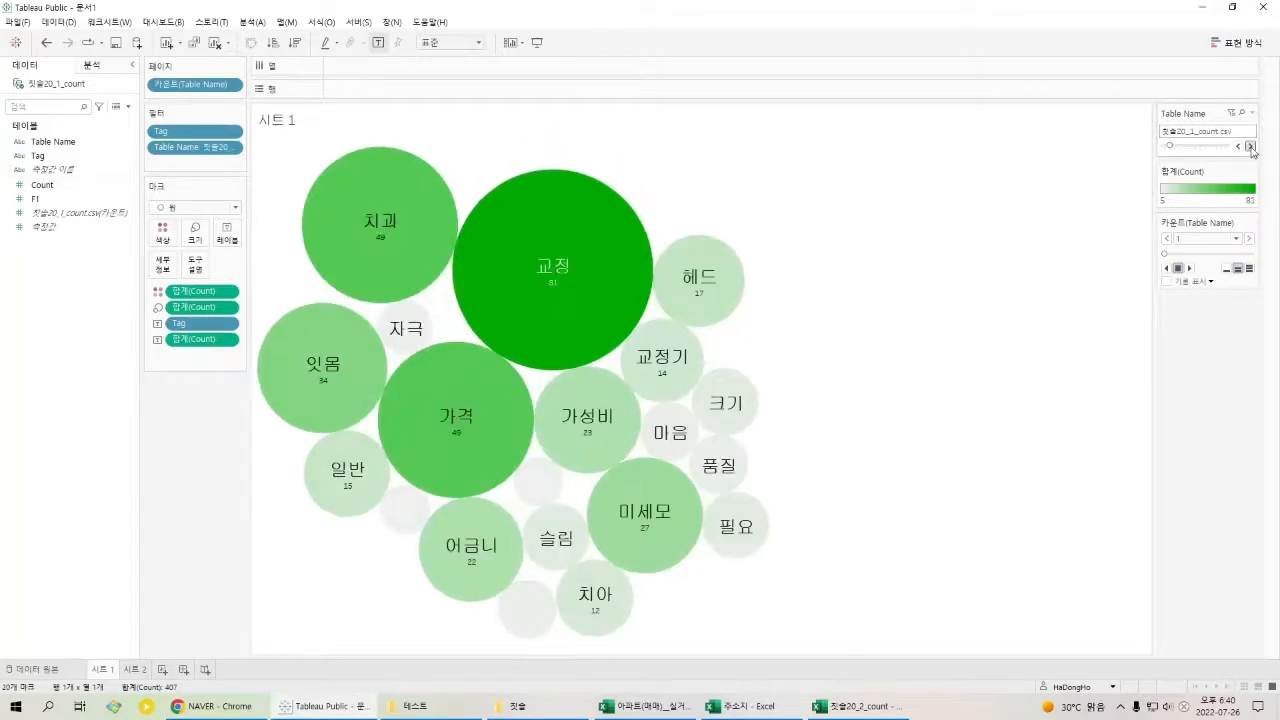
left_click(1250, 147)
left_click(1250, 147)
left_click(1250, 147)
left_click(1250, 147)
left_click(1250, 147)
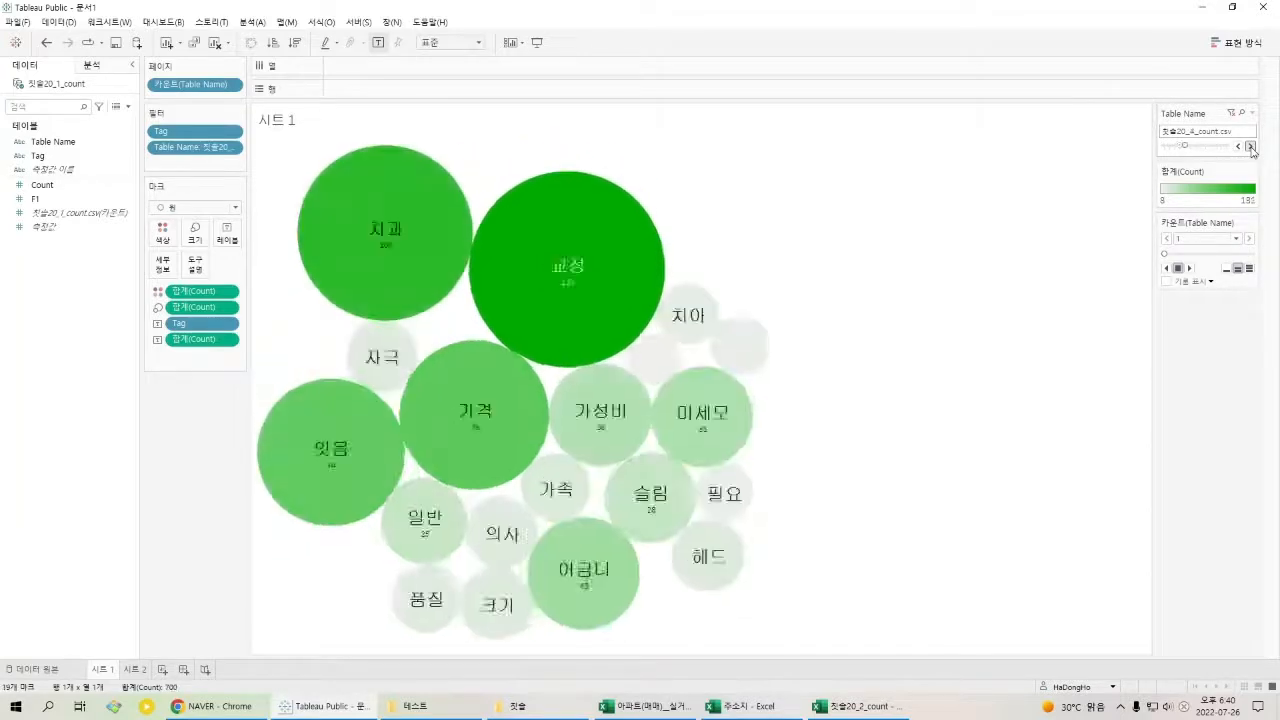
left_click(1250, 147)
left_click(1250, 147)
left_click(1250, 147)
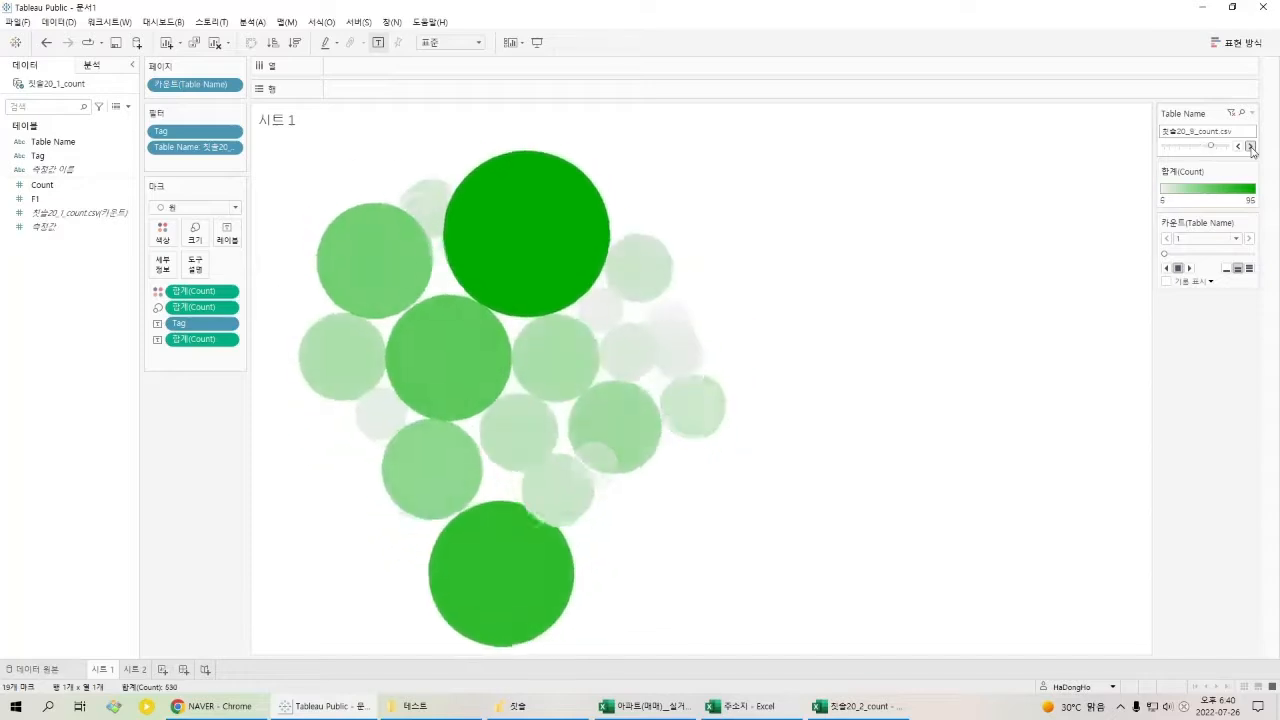
left_click(1250, 147)
left_click(1250, 147)
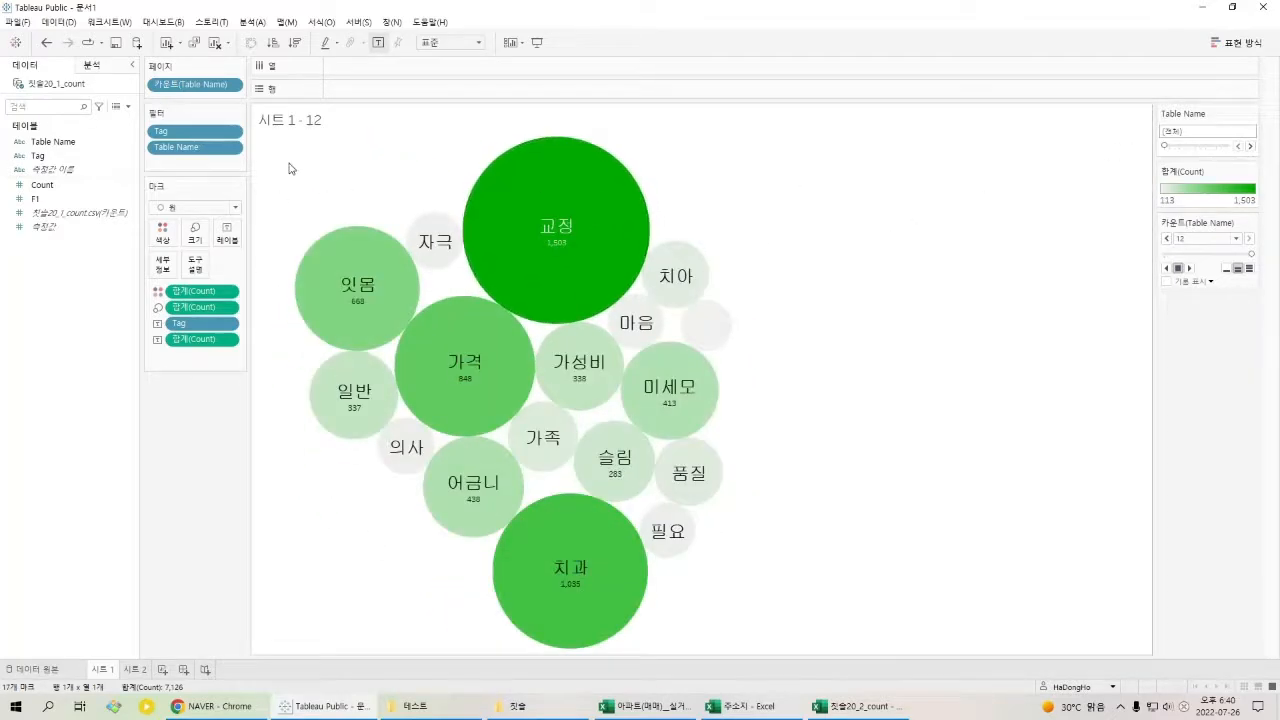
Hide the page control card of the Table Name count.
left_click_drag(289, 168, 829, 626)
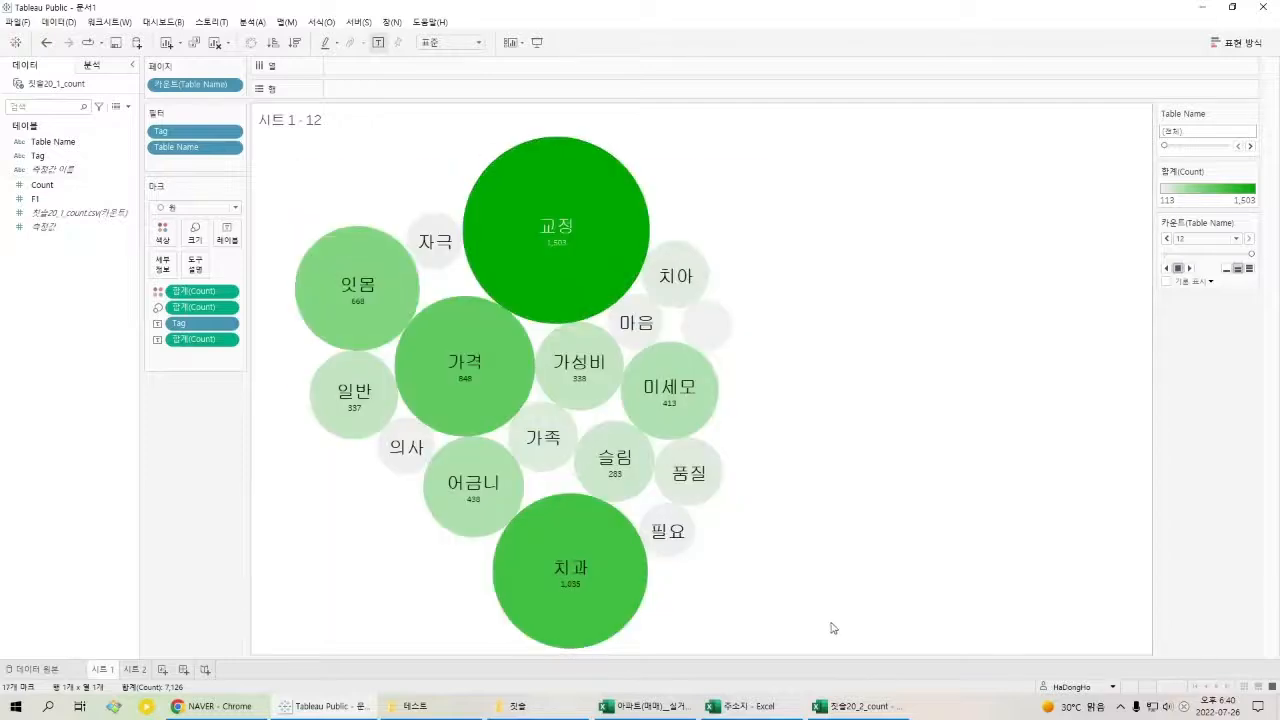
left_click(1251, 222)
left_click(1214, 309)
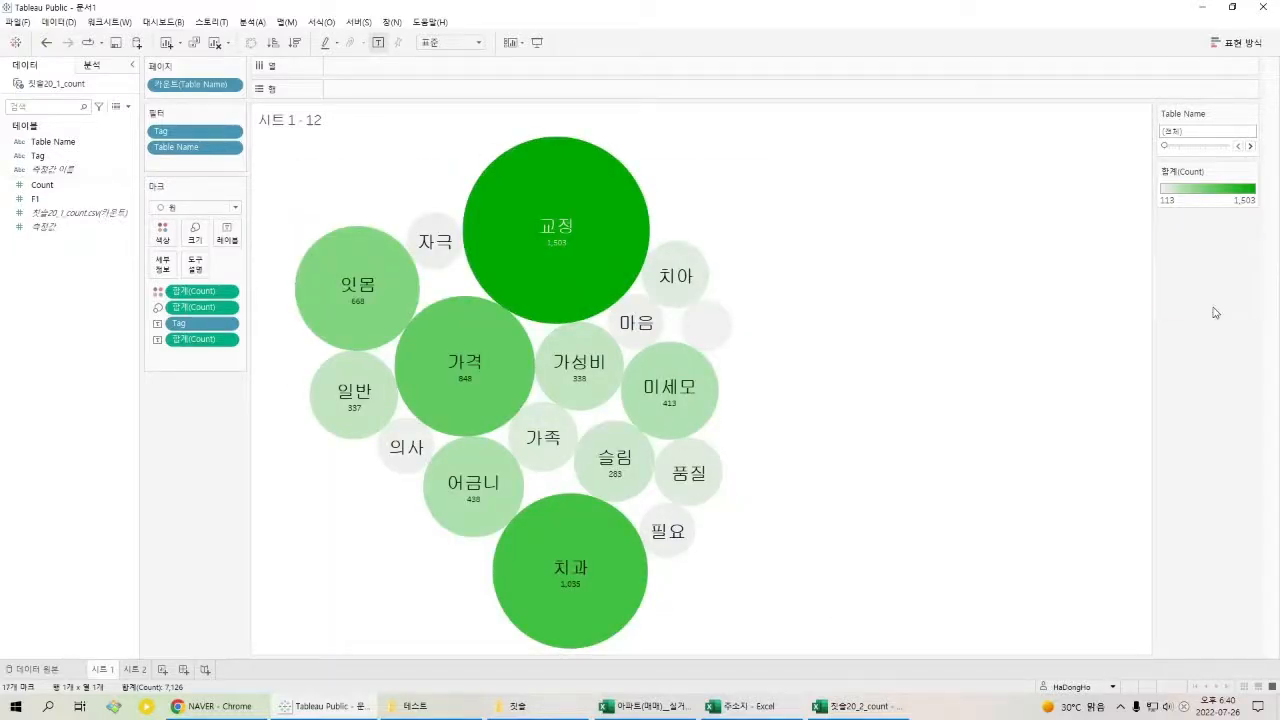
Hide the color legend card of the summed Count on 시트 1.
left_click(1251, 176)
left_click(1230, 254)
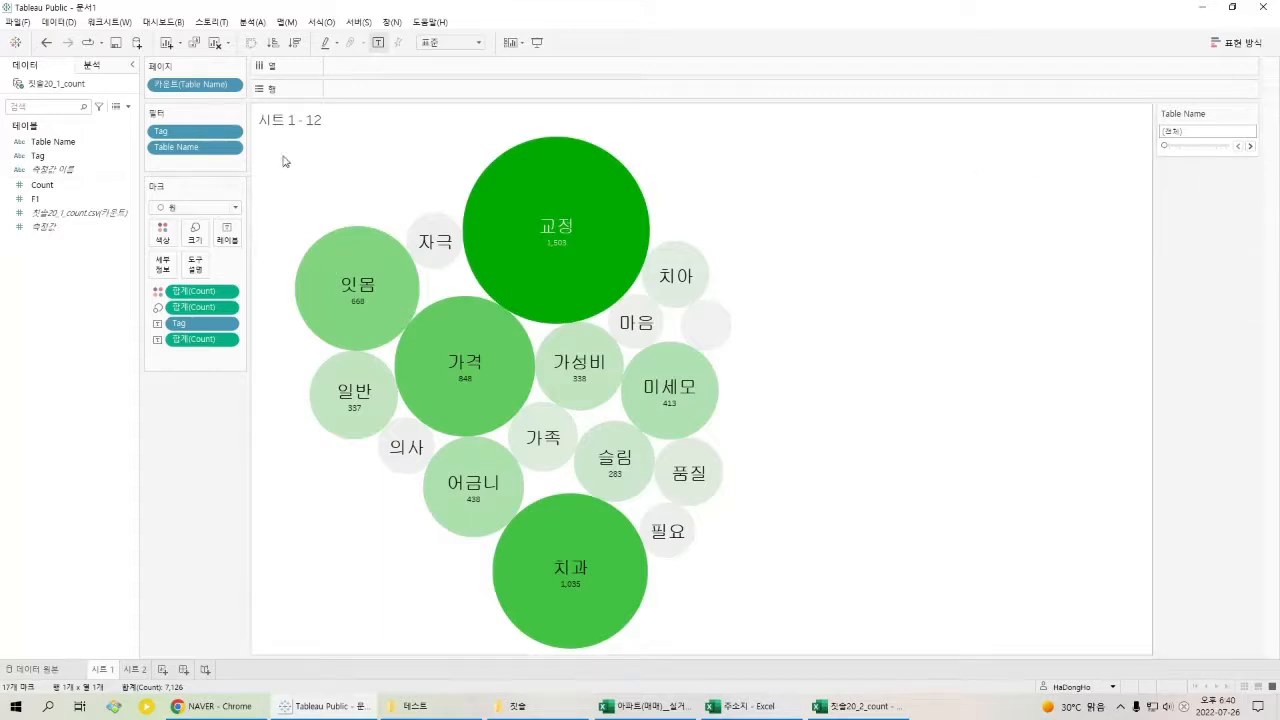
Advance the Table Name filter slider one monthly file at a time up to 칫솔20_12_count.csv.
left_click(1251, 149)
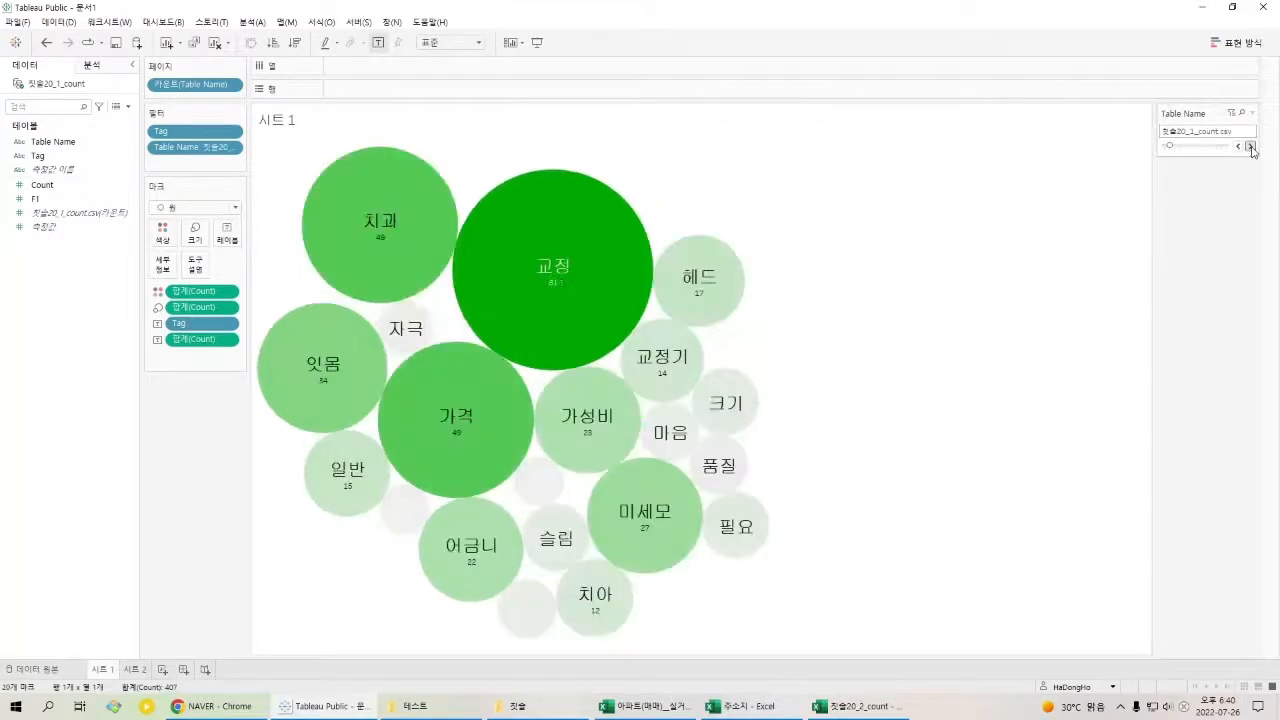
left_click(1251, 149)
left_click(1251, 149)
left_click(1251, 149)
left_click(1251, 149)
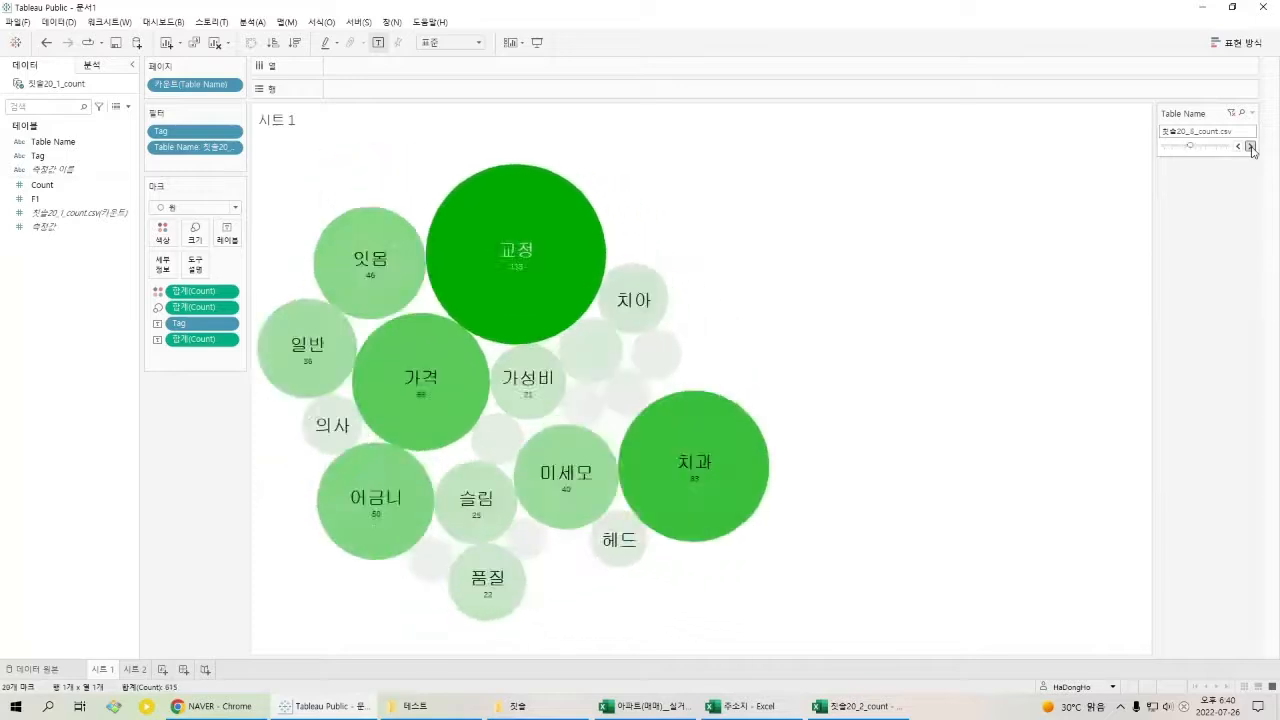
left_click(1251, 149)
left_click(1251, 149)
left_click(1251, 149)
left_click(1251, 149)
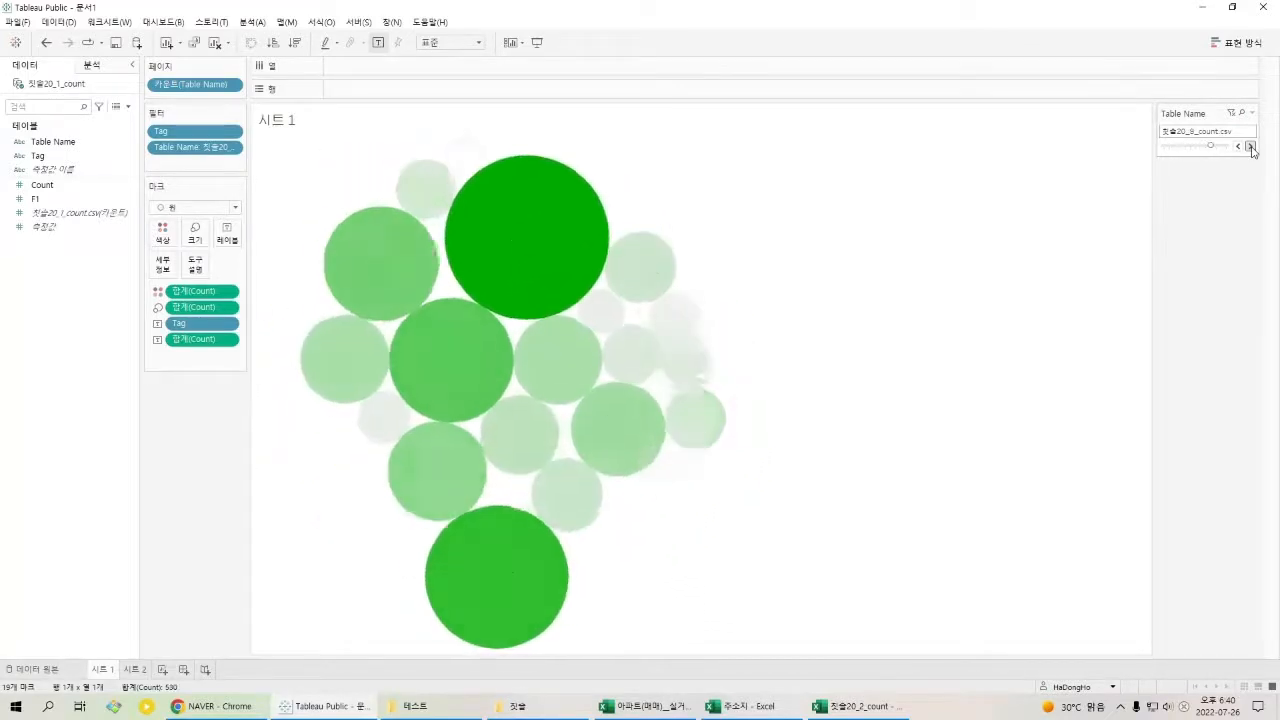
left_click(1251, 149)
left_click(1251, 149)
left_click(1251, 149)
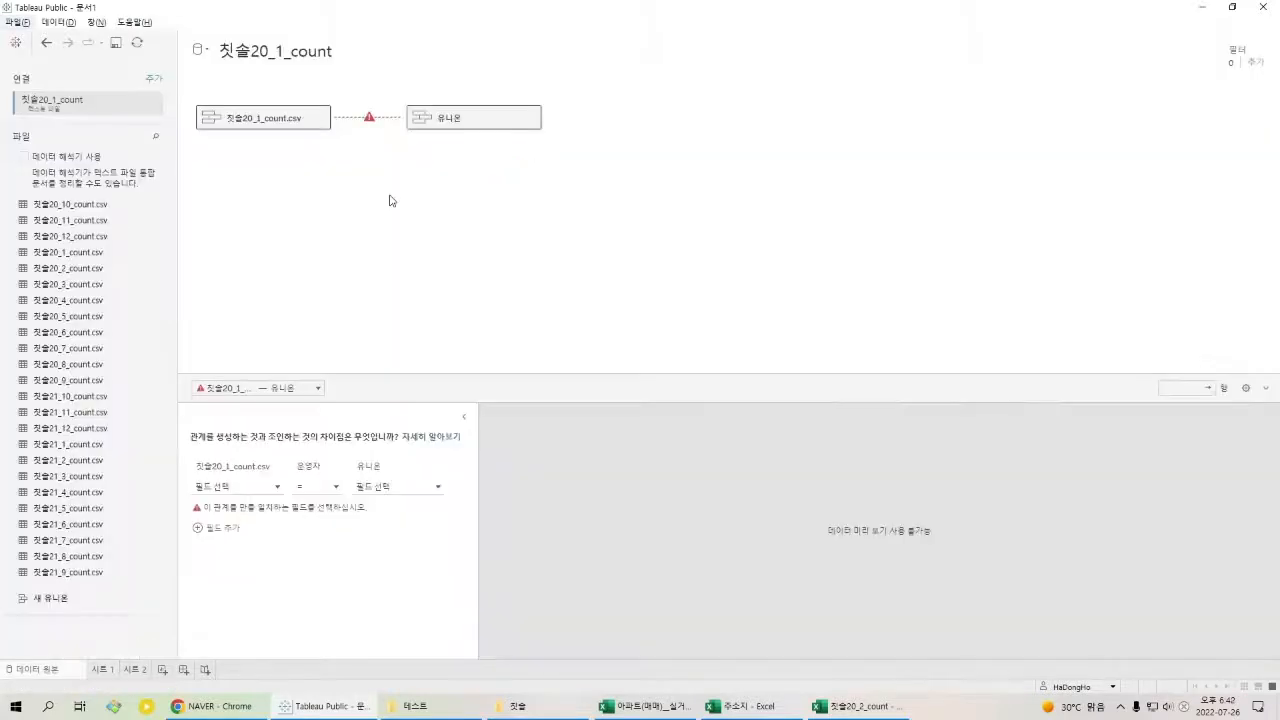
Examine which files the 유니온 table in the data source combines, leaving the union unedited.
left_click(489, 123)
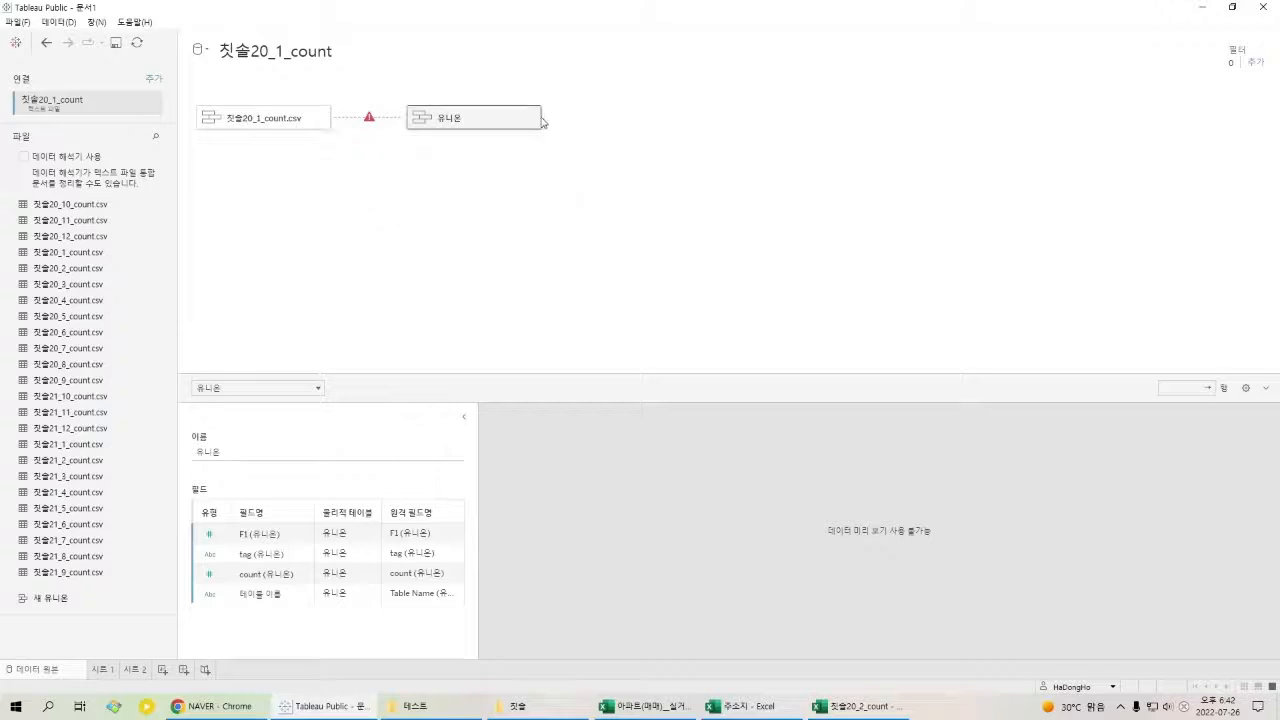
left_click(531, 117)
left_click(574, 239)
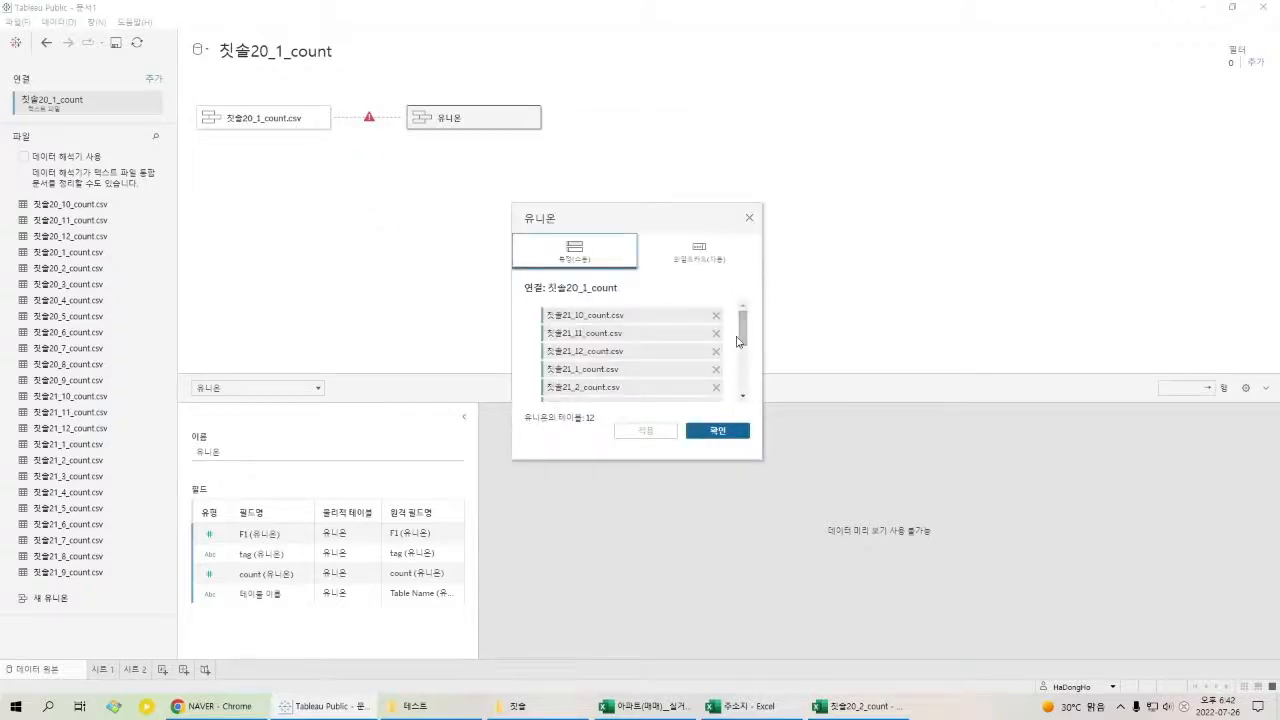
left_click(749, 219)
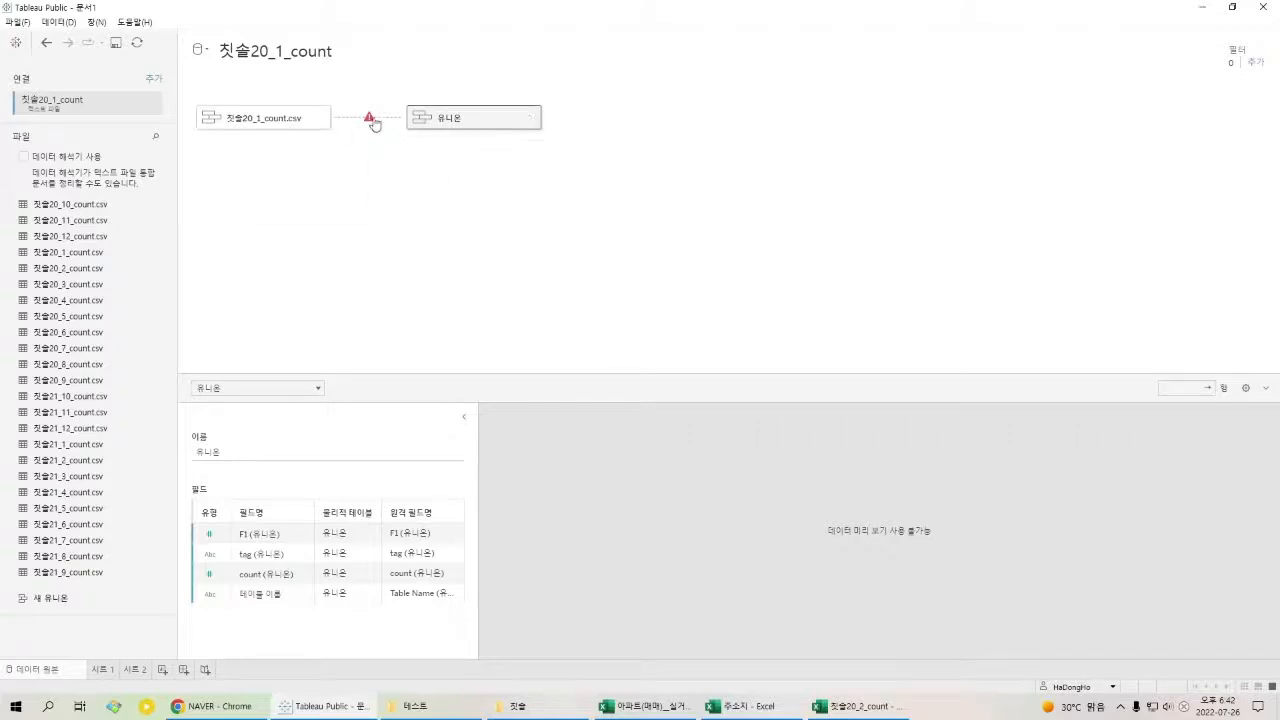
Relate 칫솔20_1_count.csv to the 유니온 table by matching Tag with tag (유니온).
left_click(390, 487)
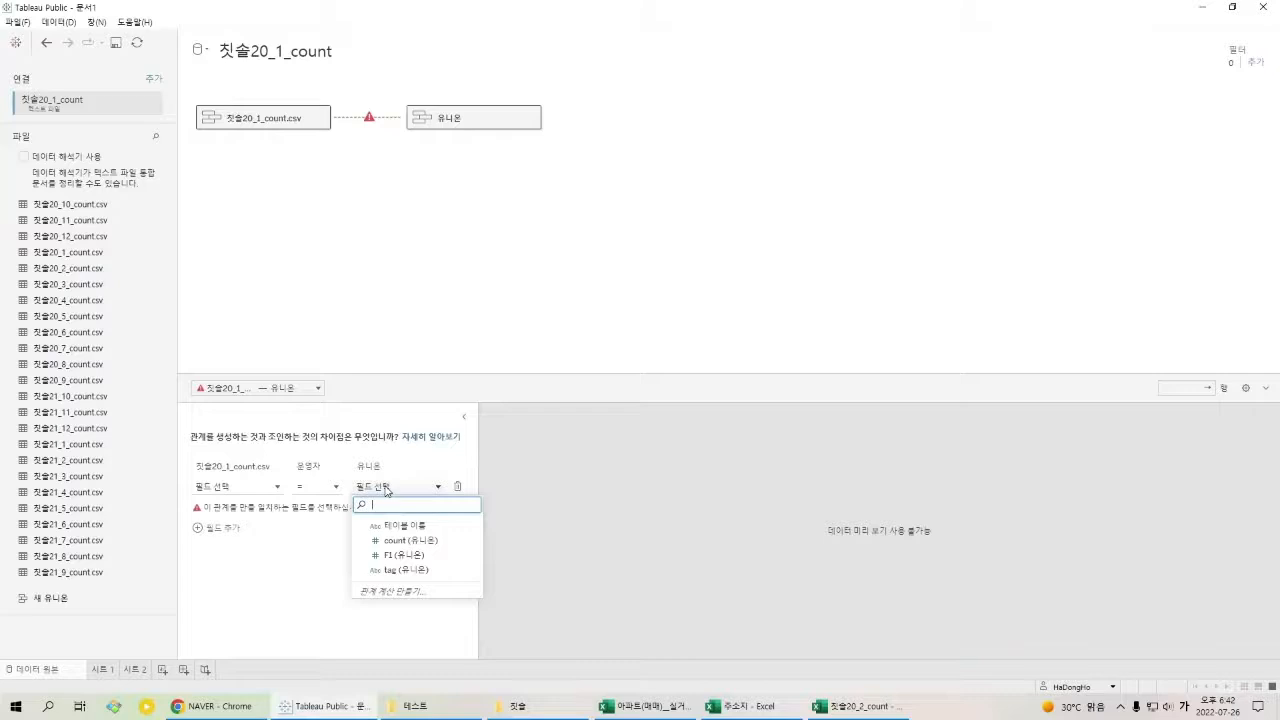
left_click(413, 570)
left_click(238, 487)
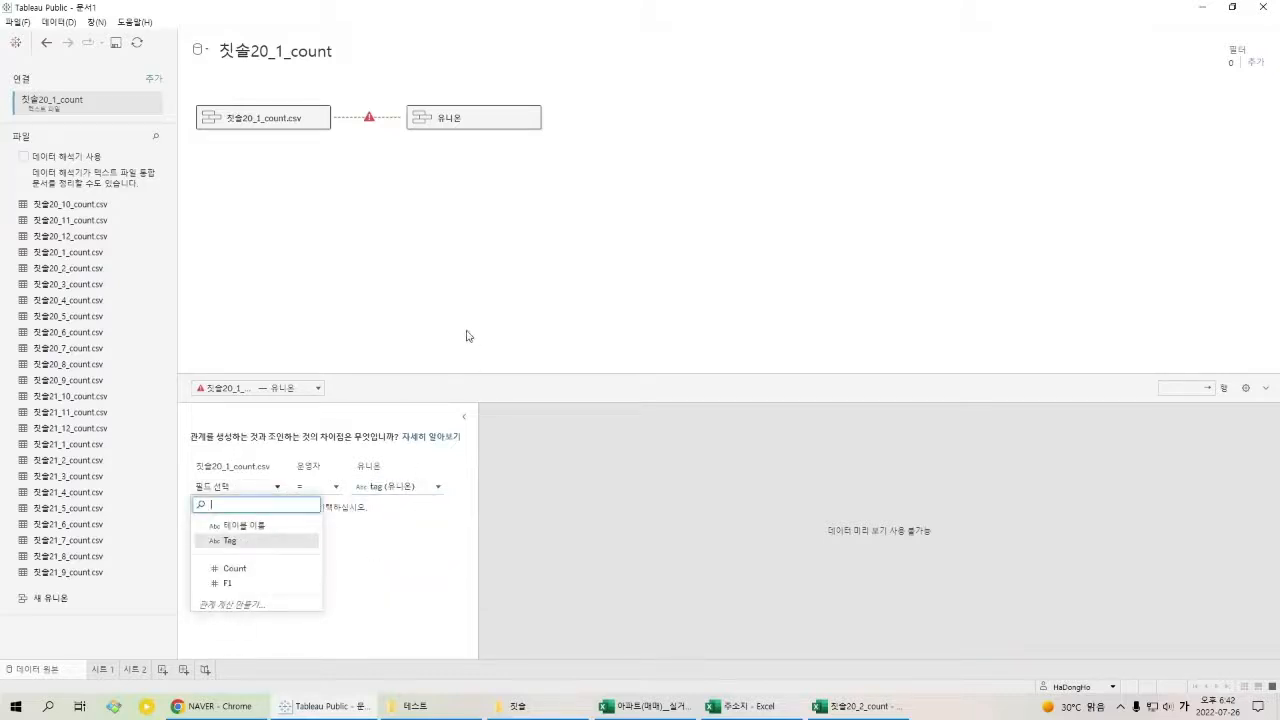
key("Return")
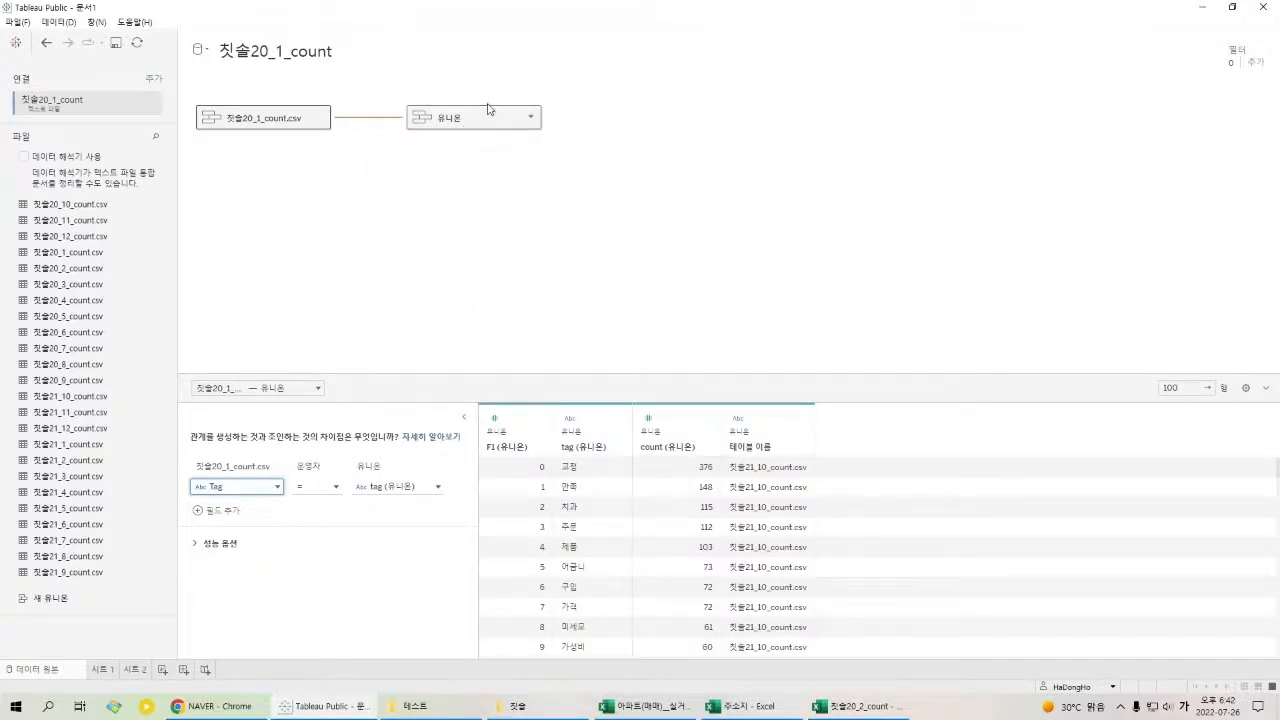
Build a packed bubble chart on 시트 2 from the tag (유니온) and count (유니온) fields.
mouse_move(115, 681)
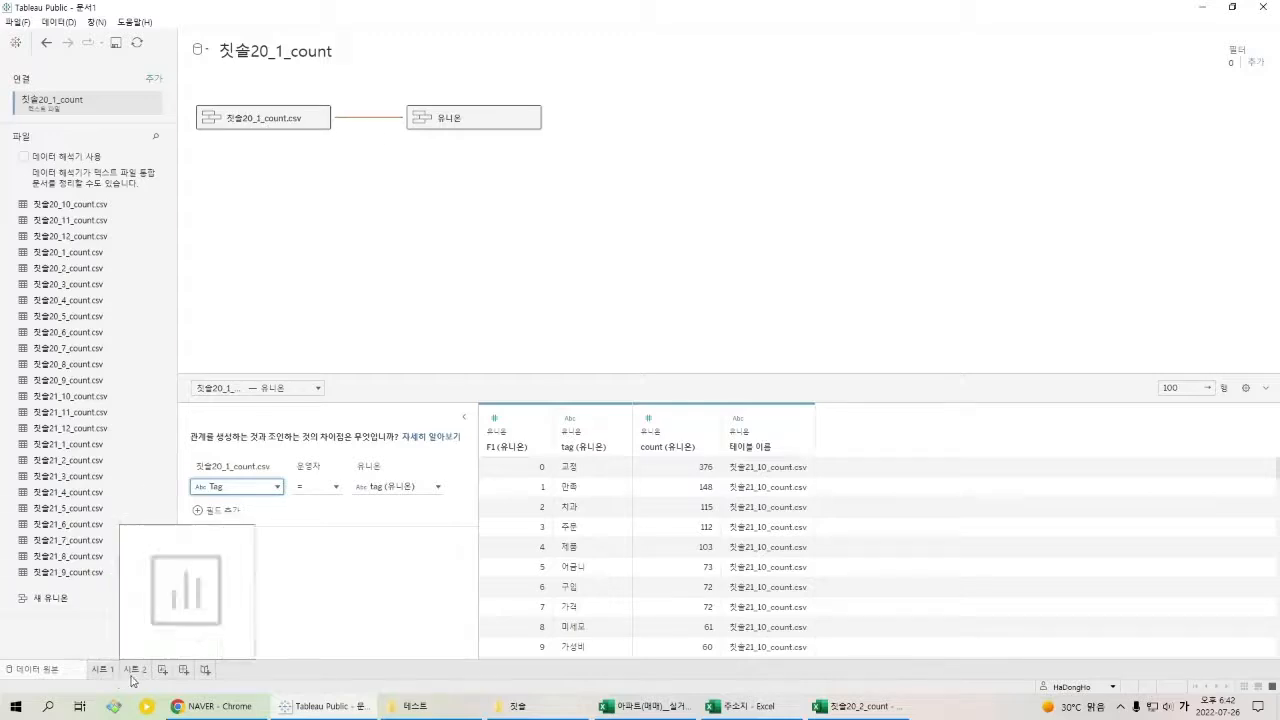
left_click(136, 670)
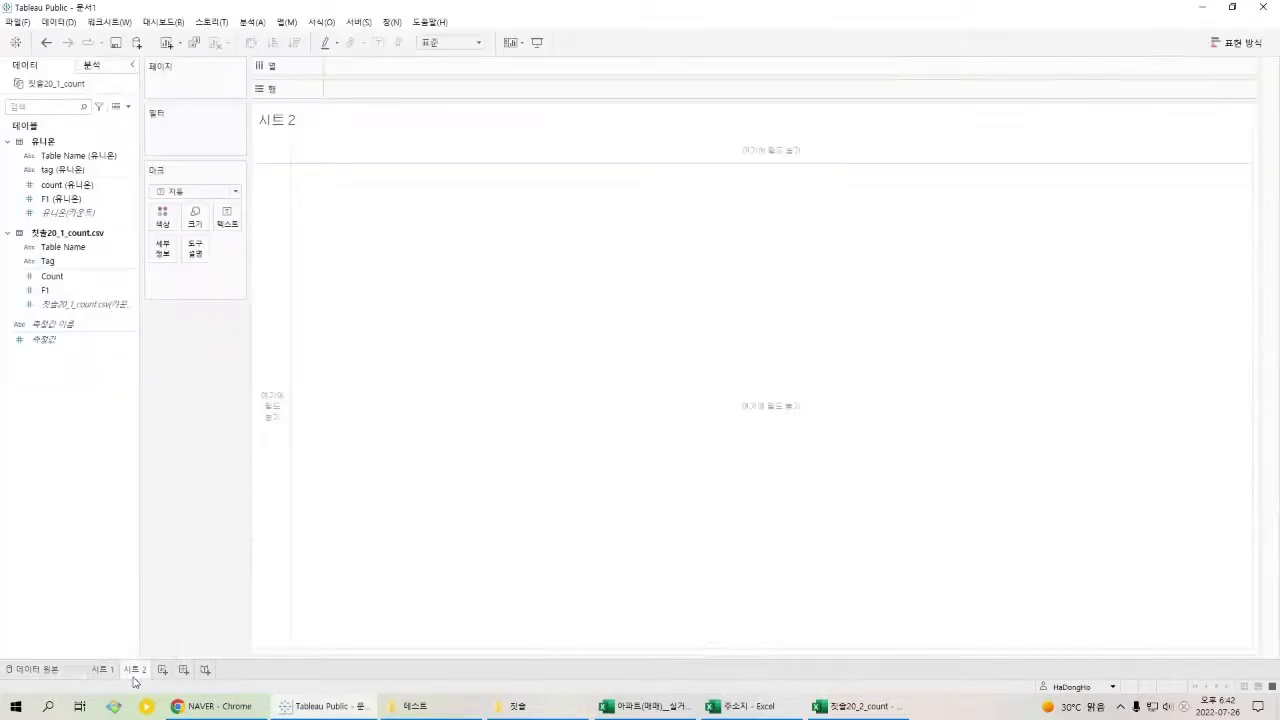
left_click(65, 176)
left_click(104, 669)
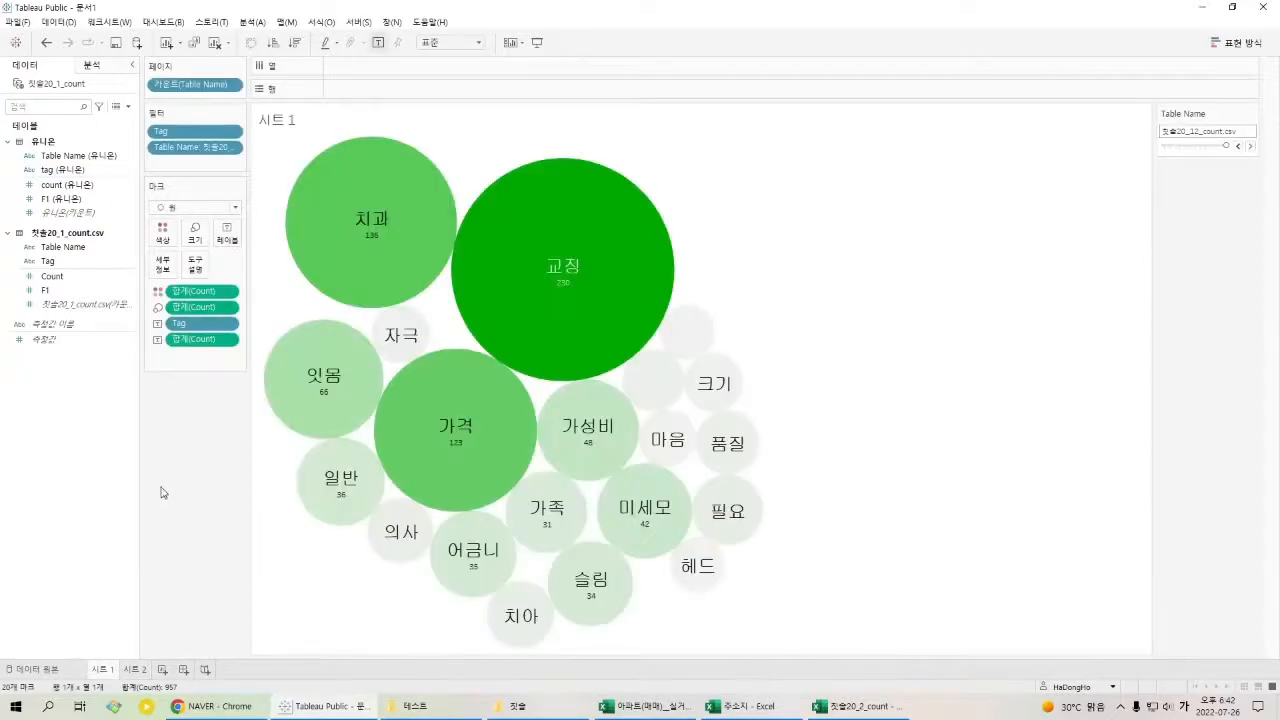
left_click(142, 676)
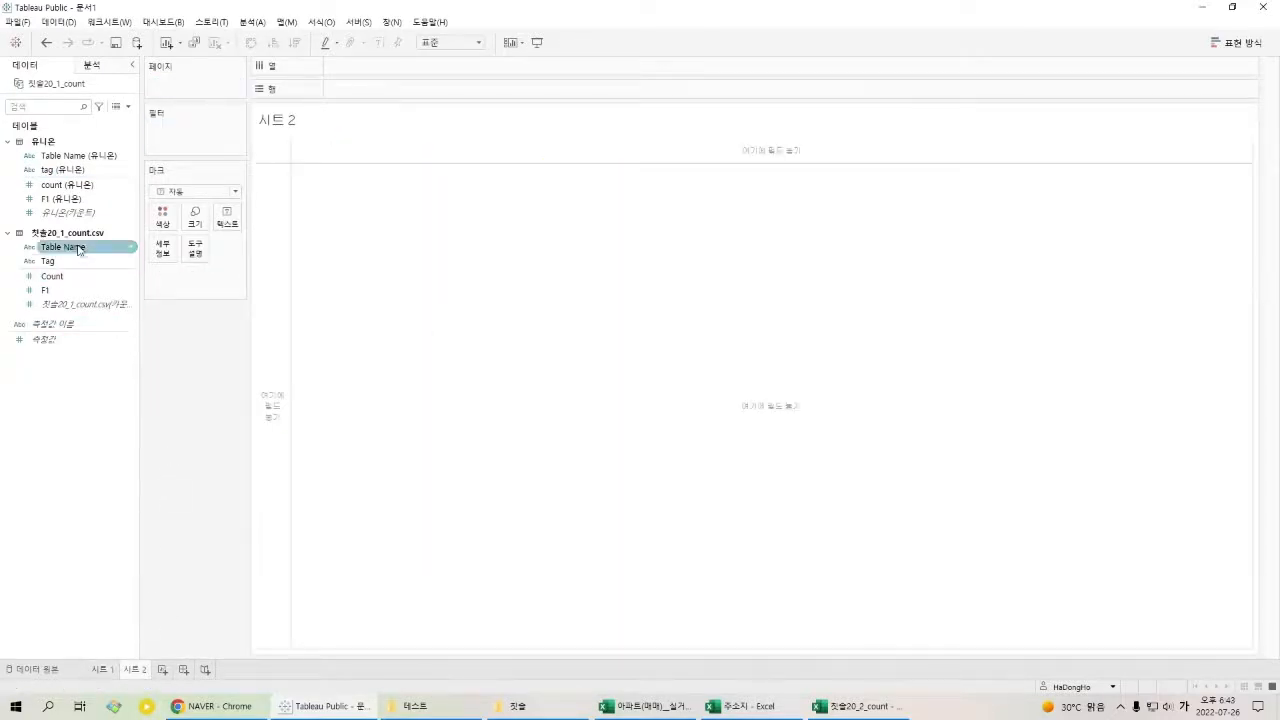
double_click(96, 172)
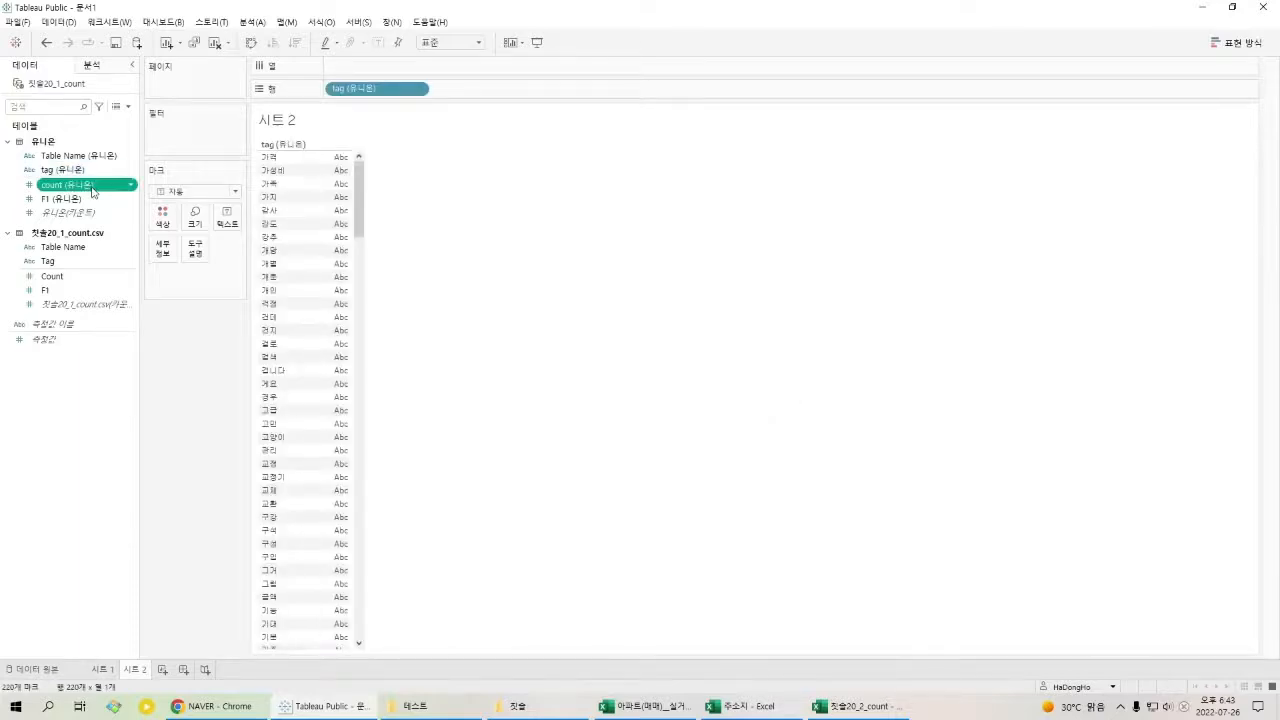
double_click(80, 185)
left_click(1230, 42)
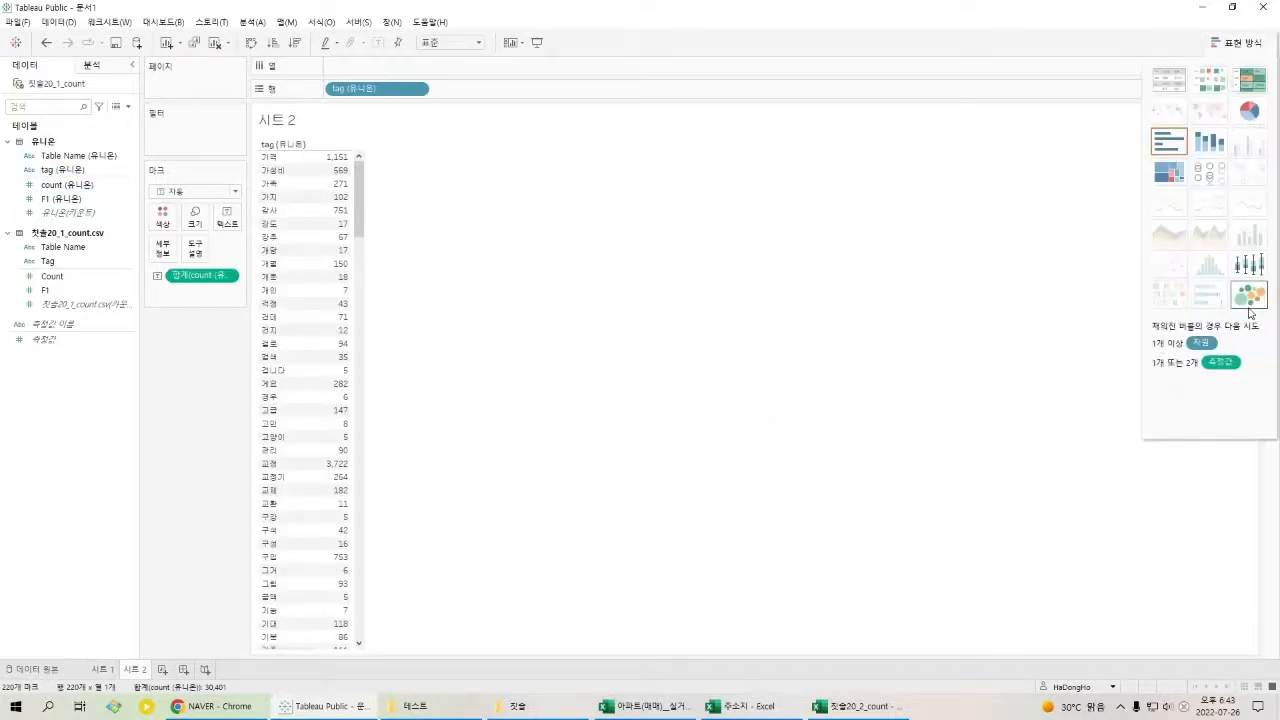
left_click(1249, 295)
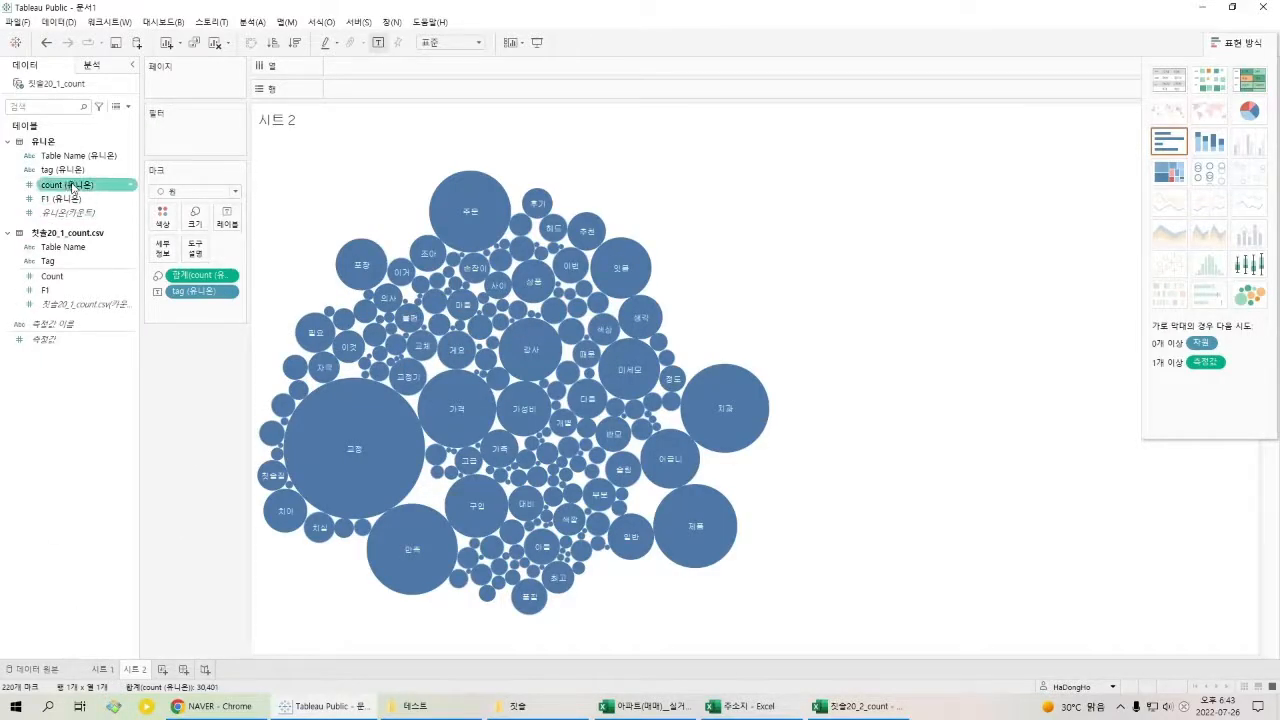
Color the 시트 2 bubbles by count (유니온) and set the custom sequential palette to orange.
left_click_drag(63, 200, 166, 216)
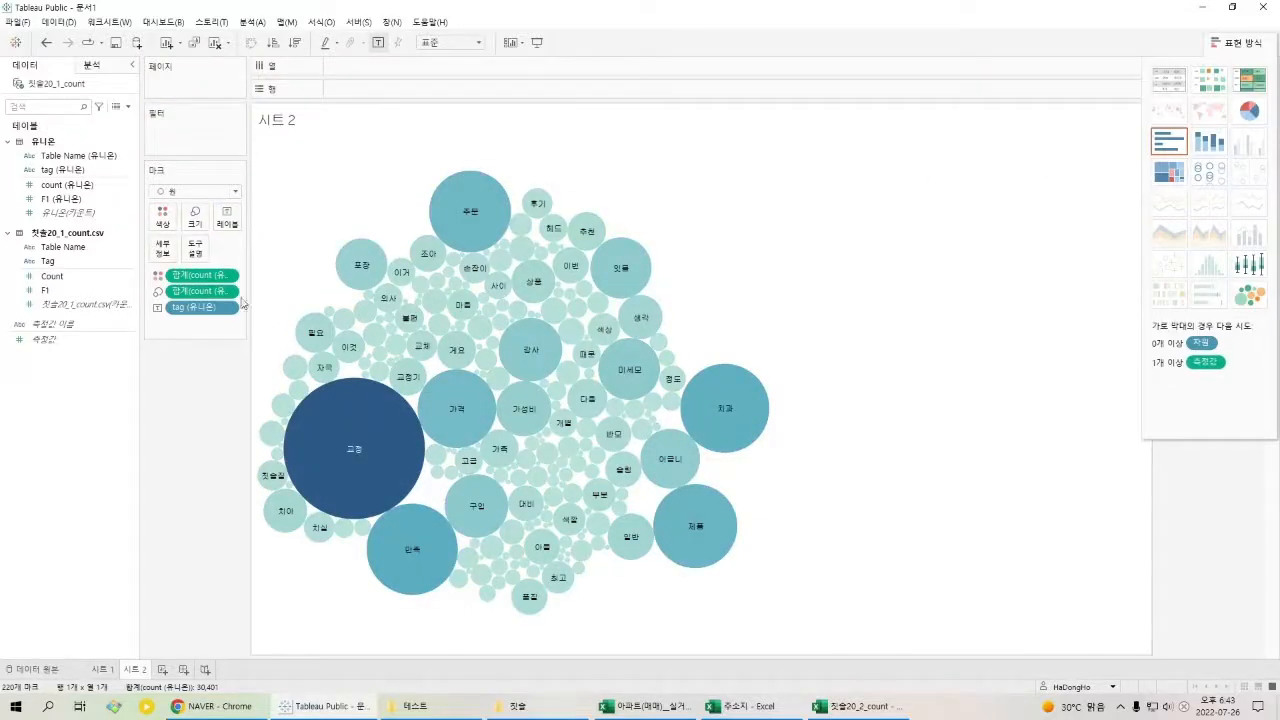
left_click(1256, 44)
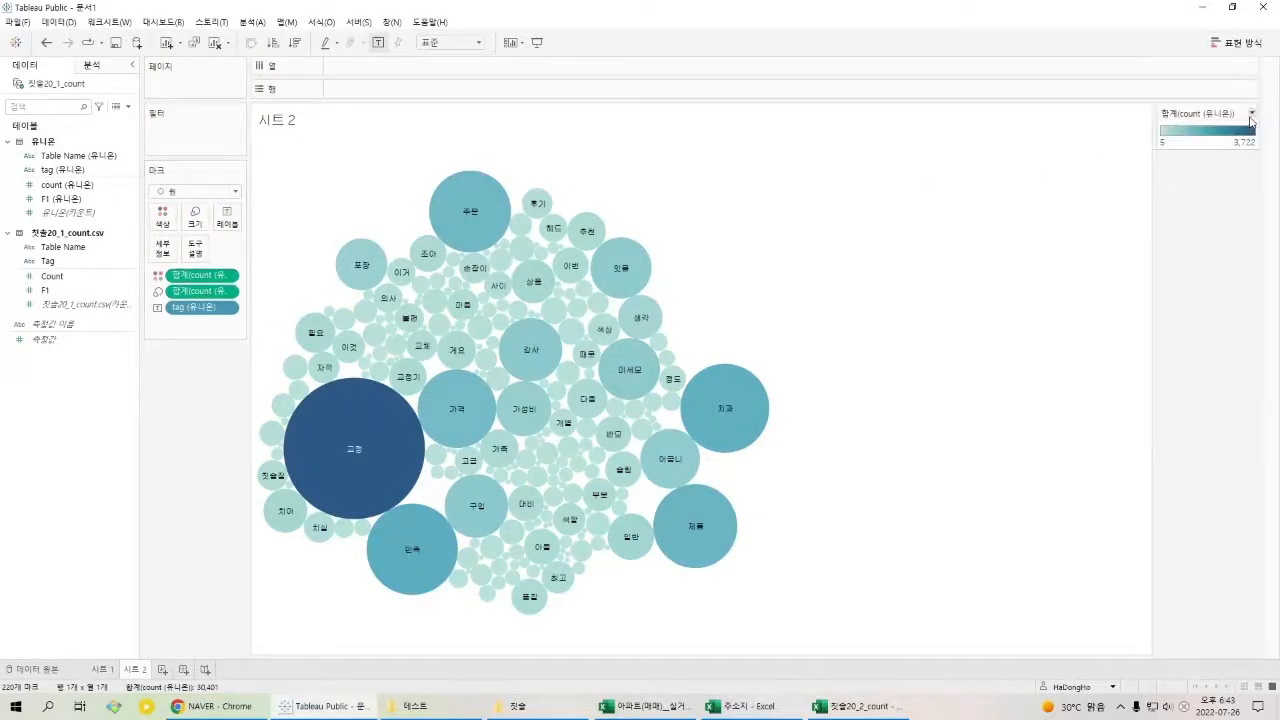
left_click(1250, 115)
left_click(1195, 135)
left_click(761, 318)
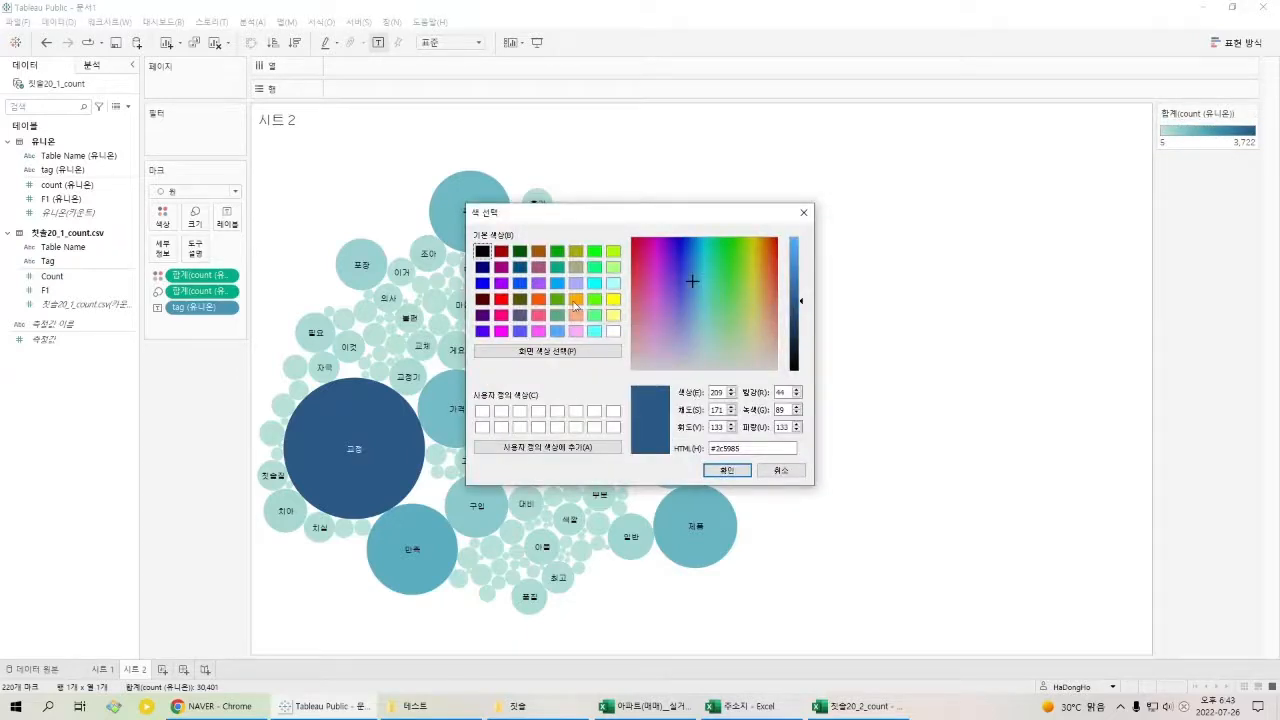
left_click(575, 301)
left_click(727, 470)
left_click(759, 424)
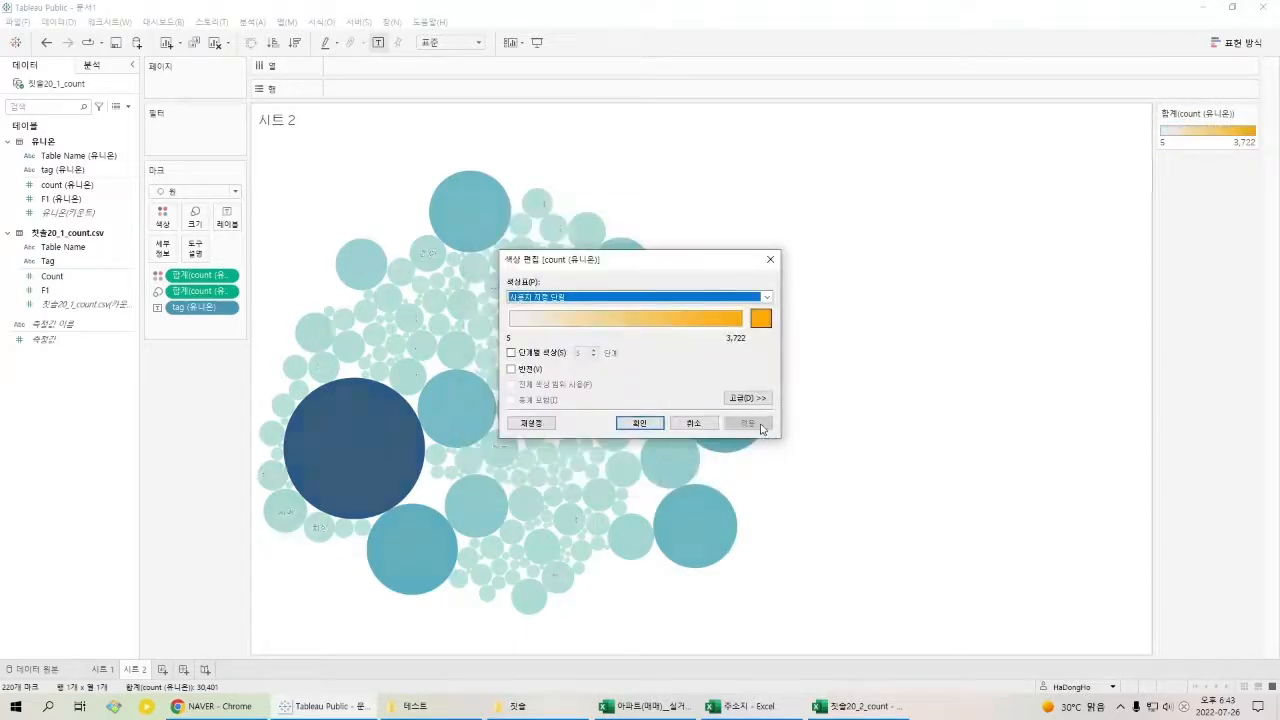
left_click(645, 423)
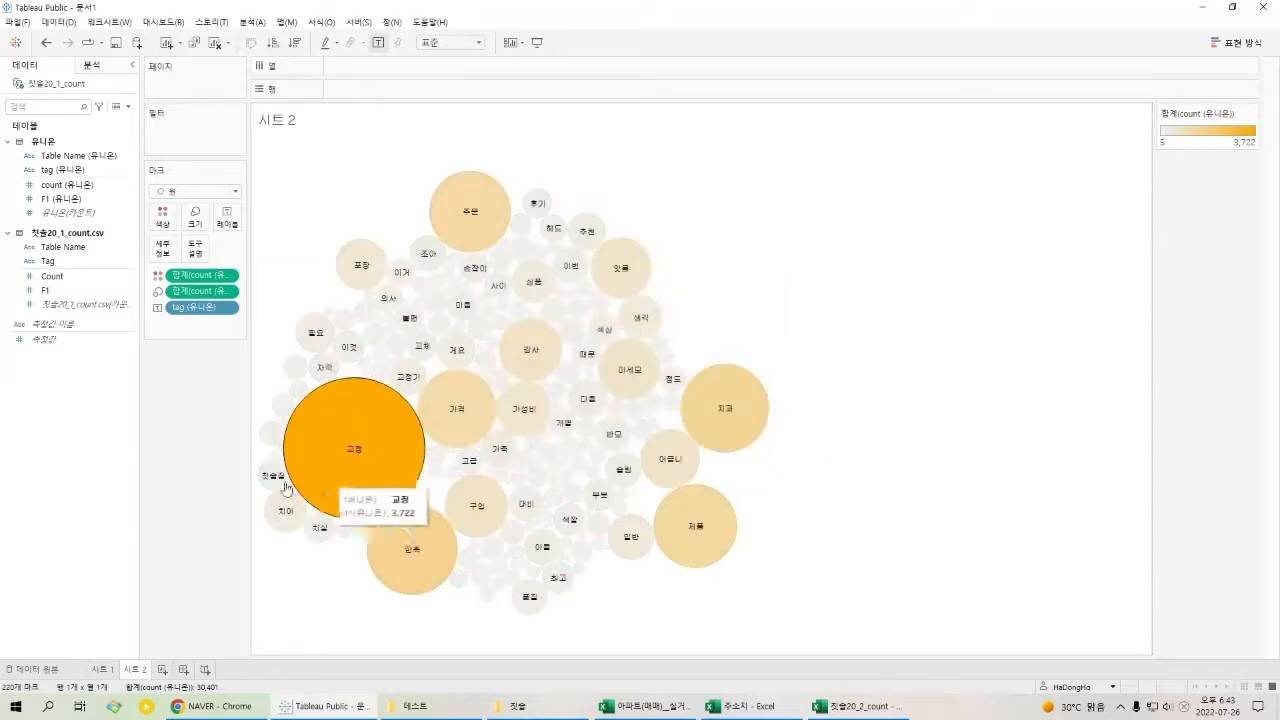
Return to 시트 1 and check the Tag filter's options for applying it to other worksheets.
left_click(101, 669)
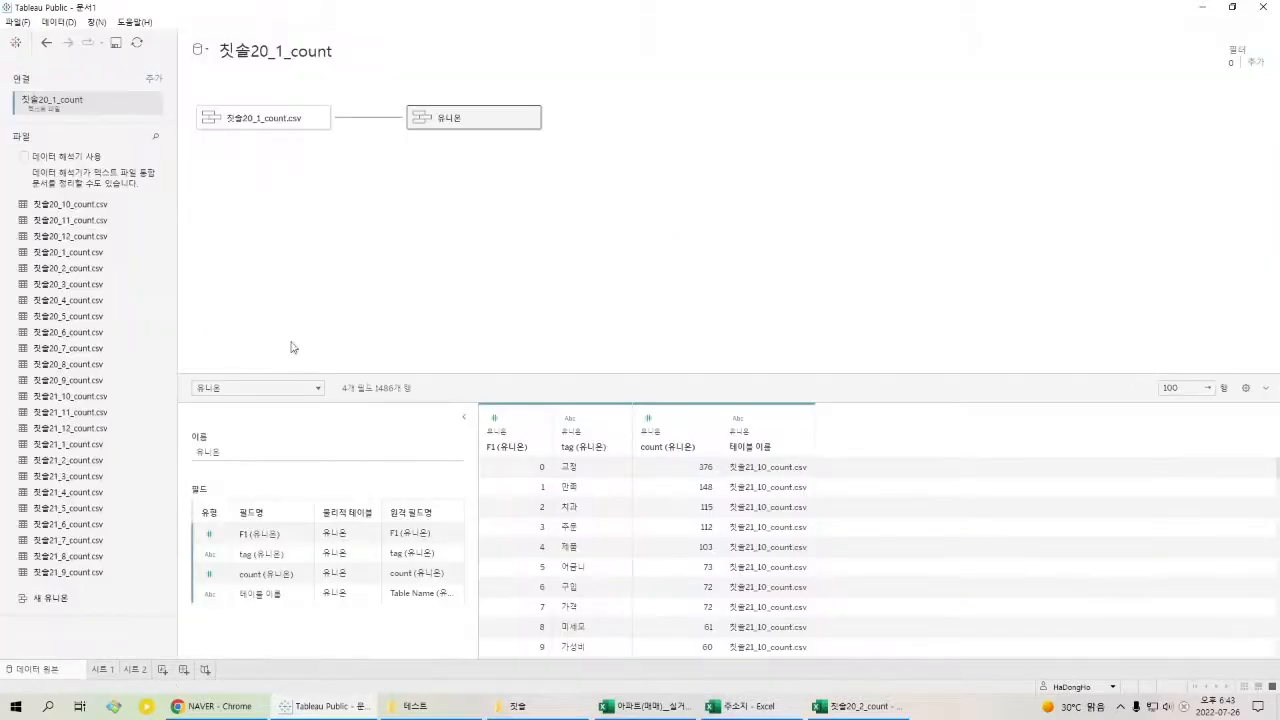
left_click(113, 675)
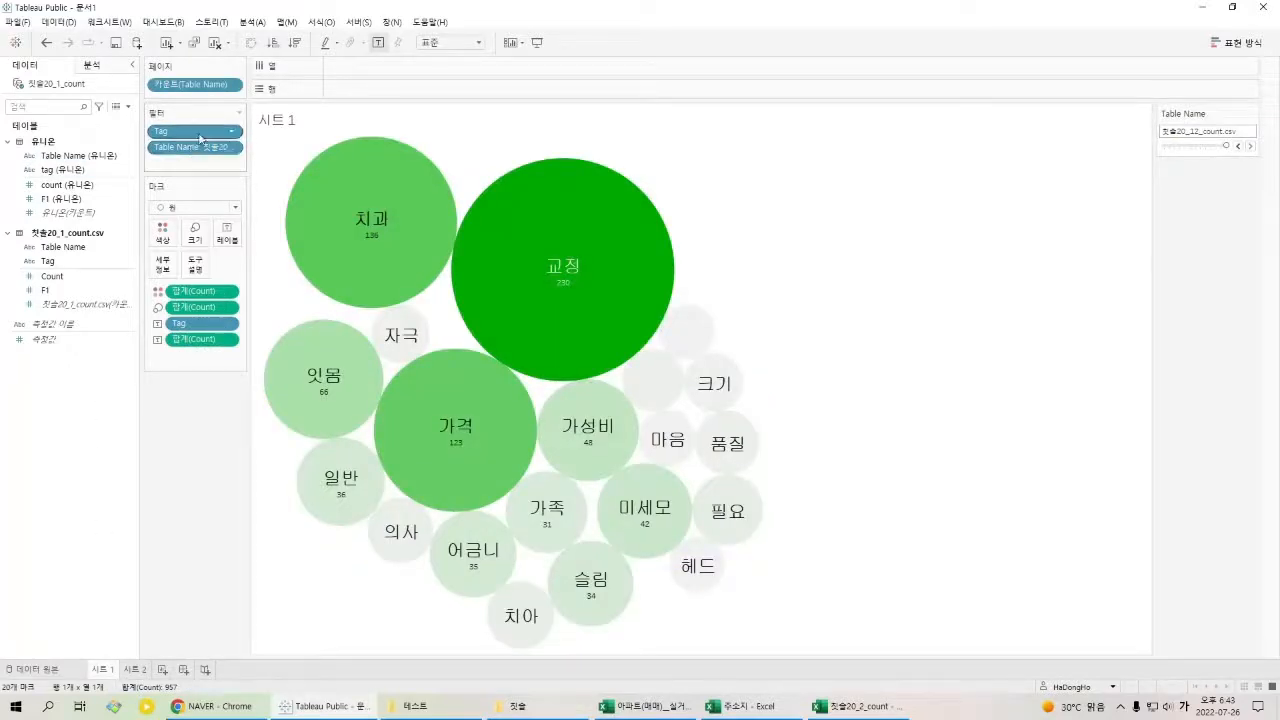
left_click(230, 134)
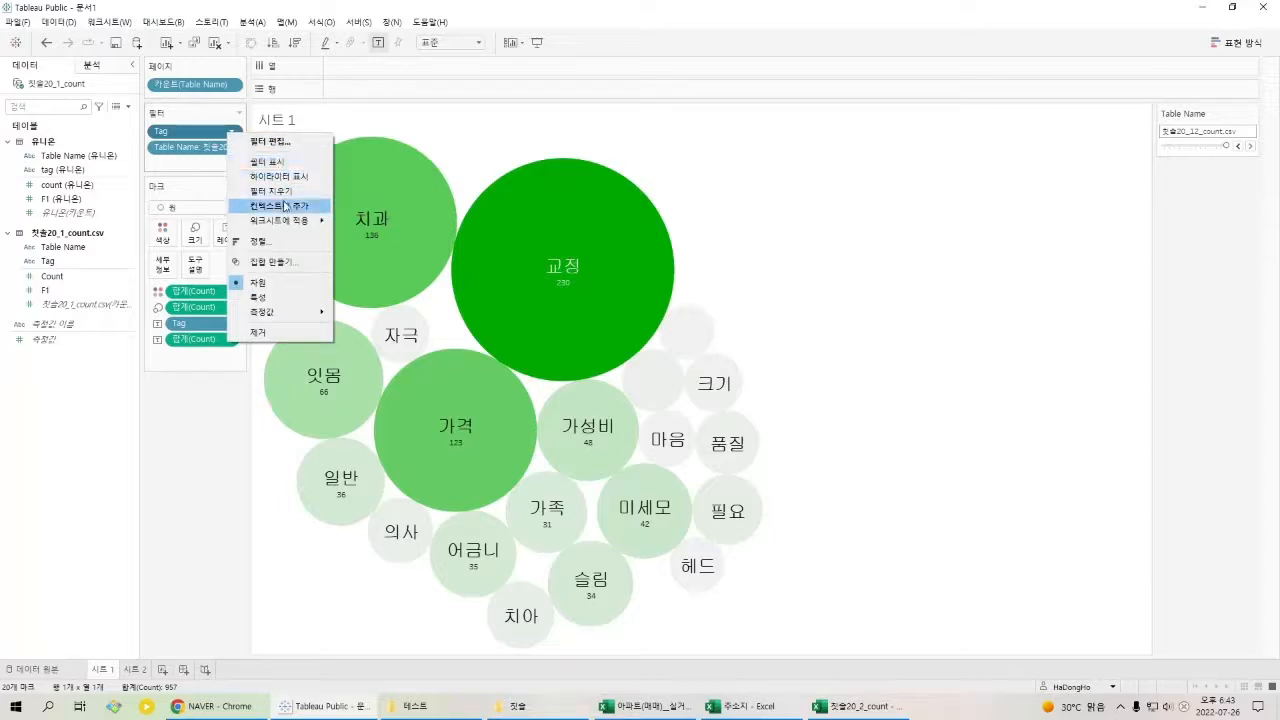
mouse_move(294, 221)
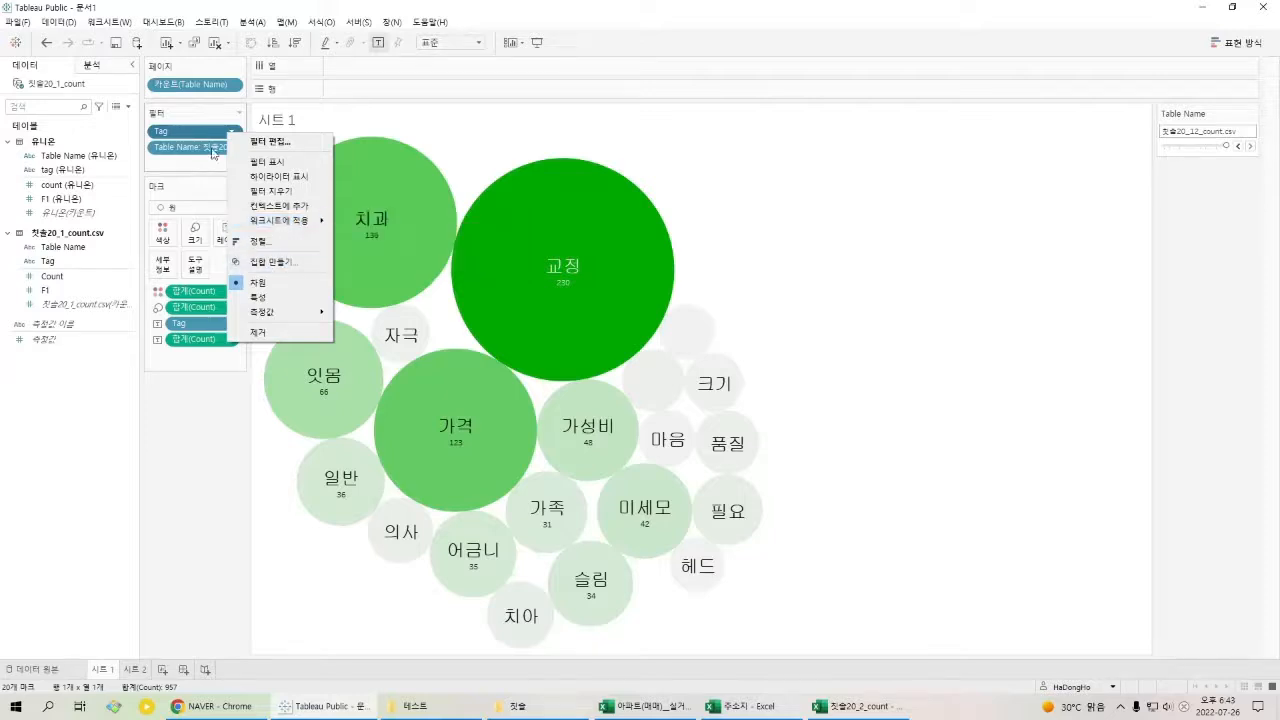
left_click(207, 142)
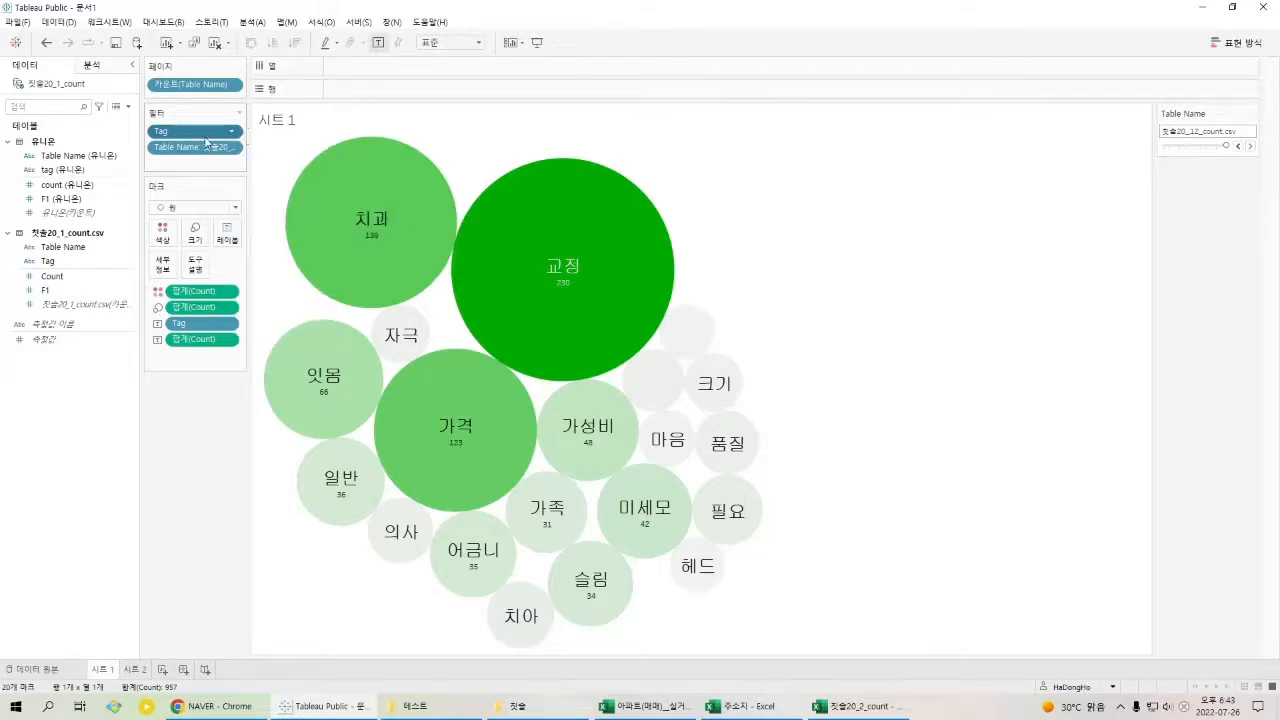
Create a set named Tag 집합 from the Tag filter on 시트 1, keeping its existing selection and top limit.
left_click(233, 134)
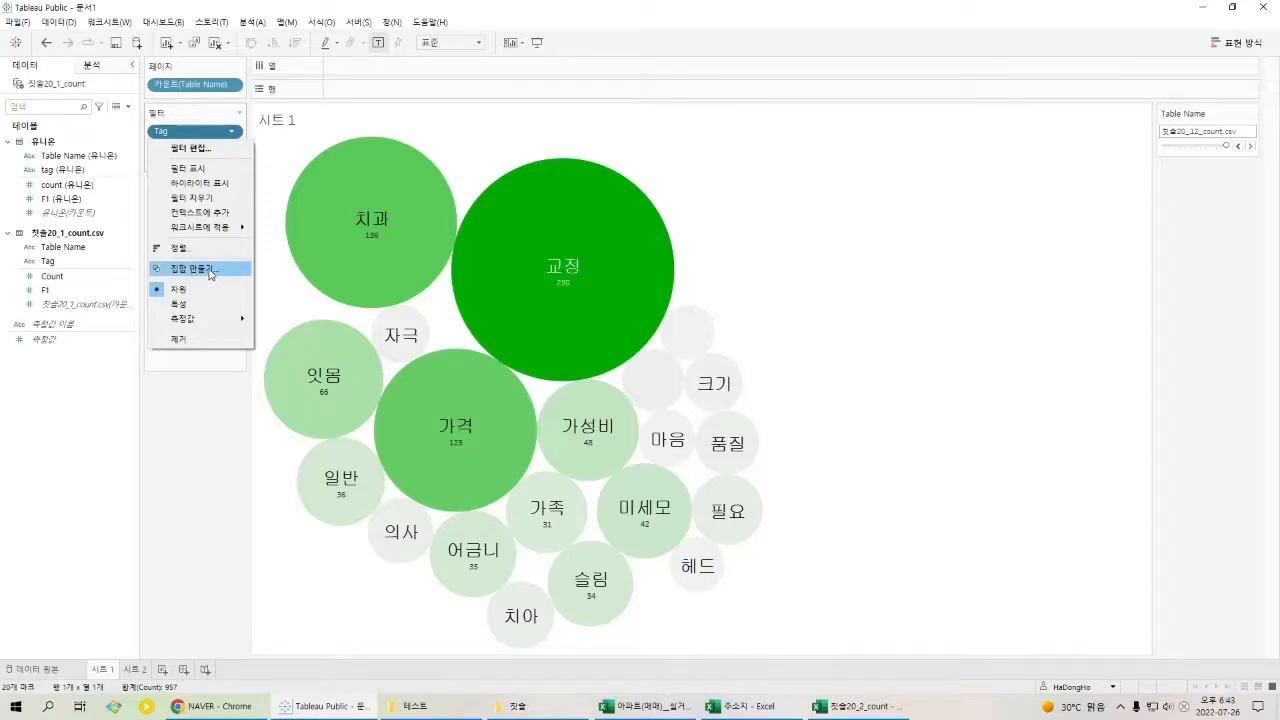
left_click(213, 269)
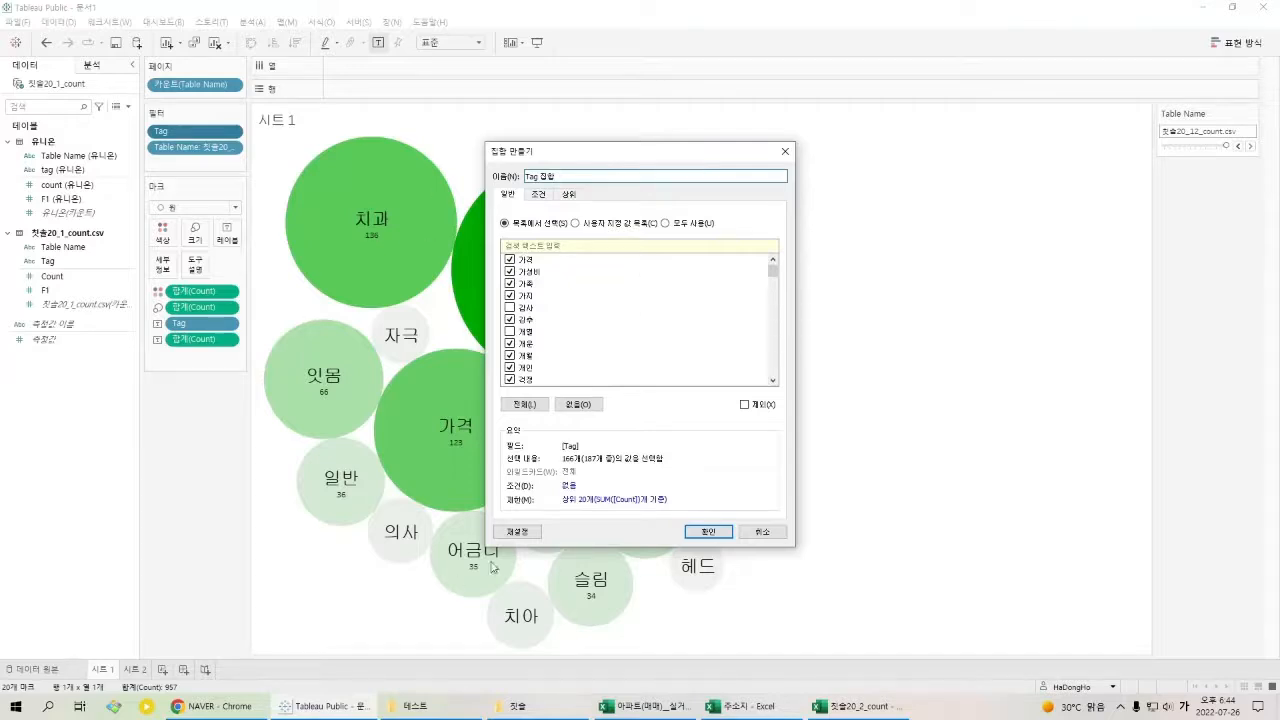
left_click(569, 195)
left_click(539, 195)
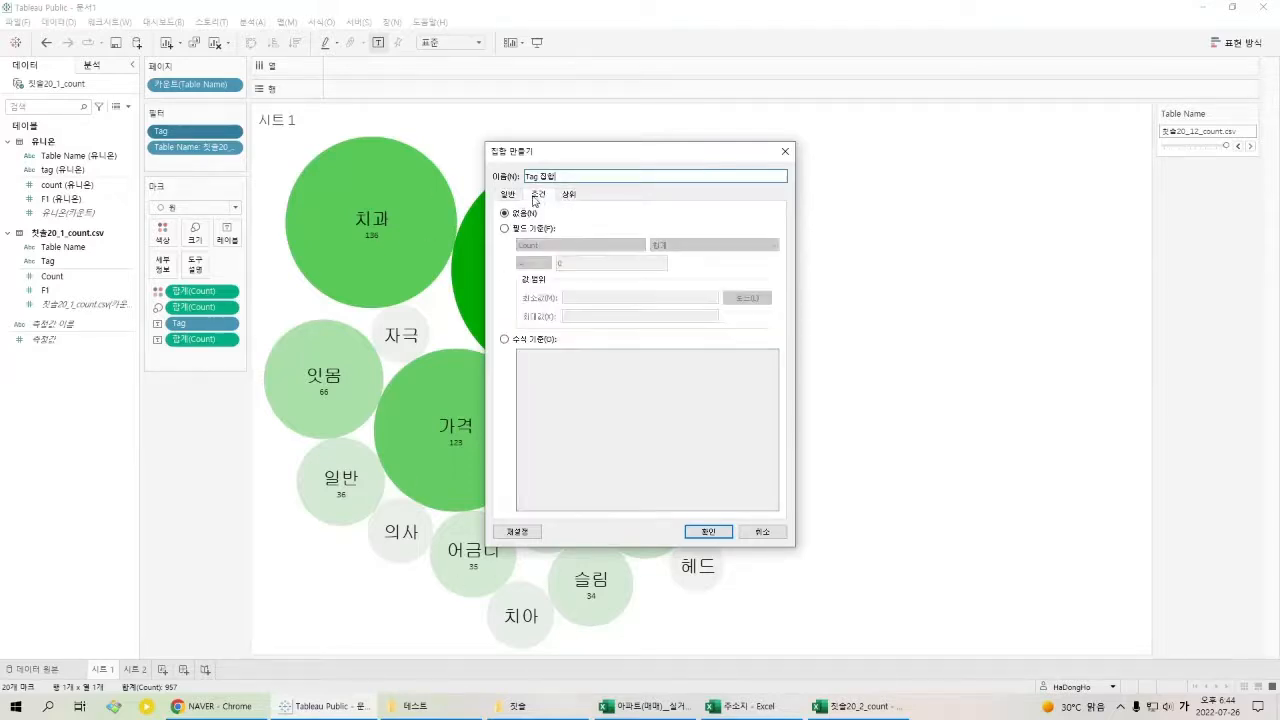
left_click(516, 197)
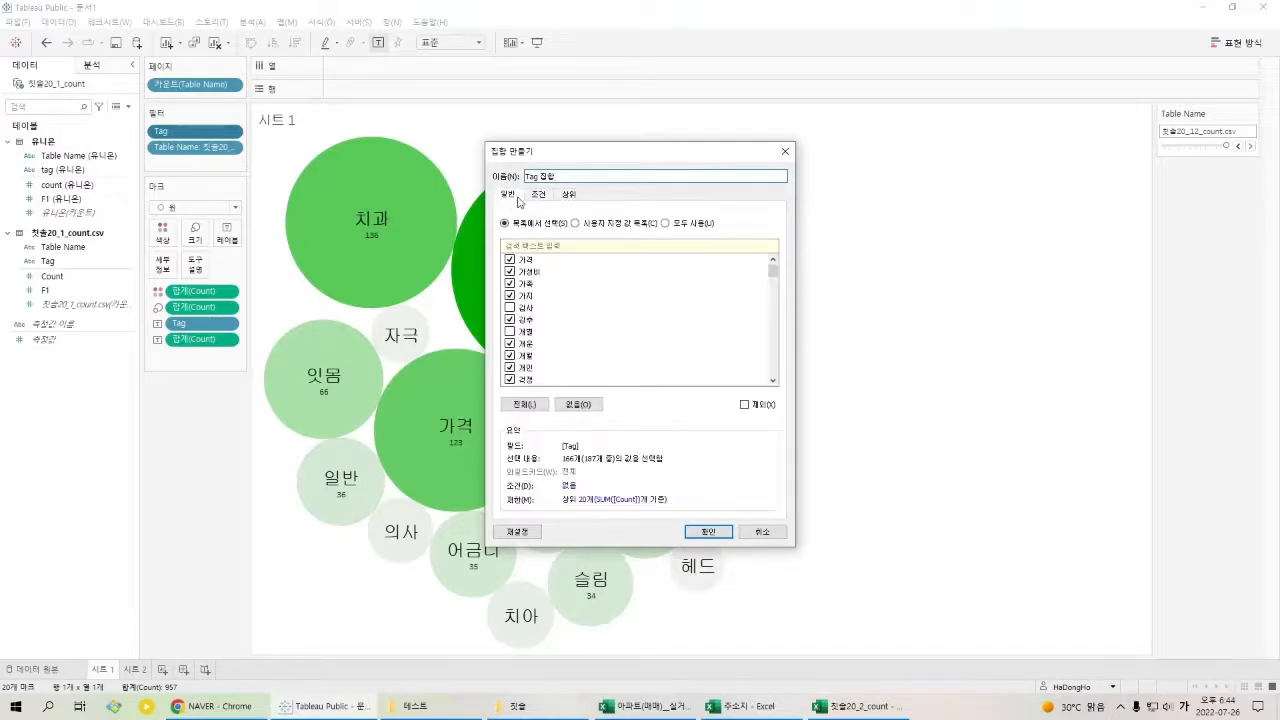
left_click(709, 532)
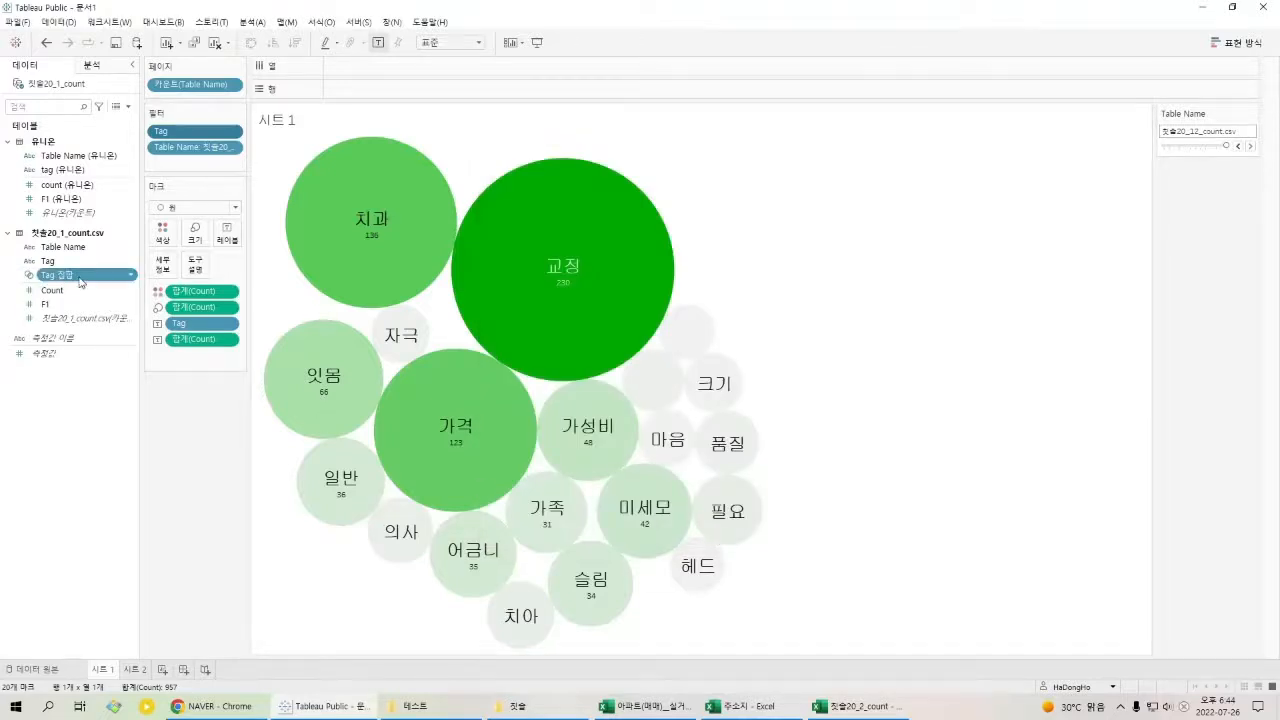
Filter the 시트 2 bubble chart with the Tag 집합 set.
left_click(135, 669)
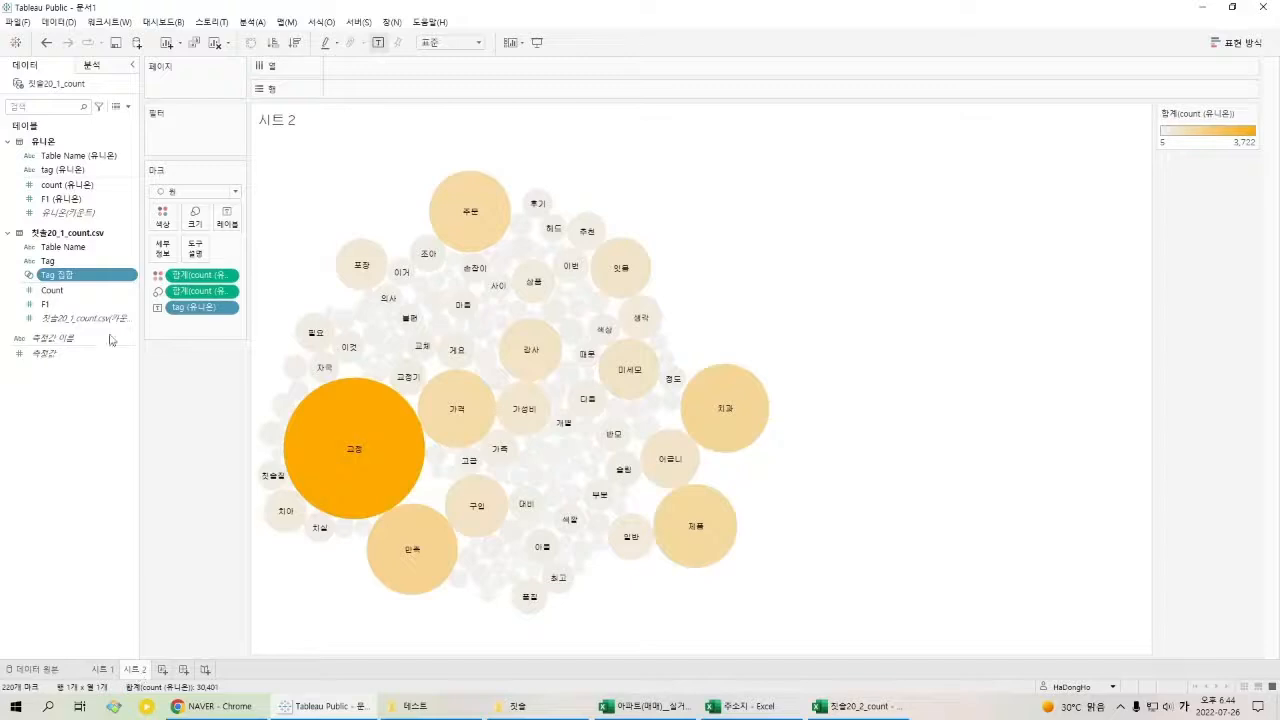
left_click_drag(85, 280, 193, 147)
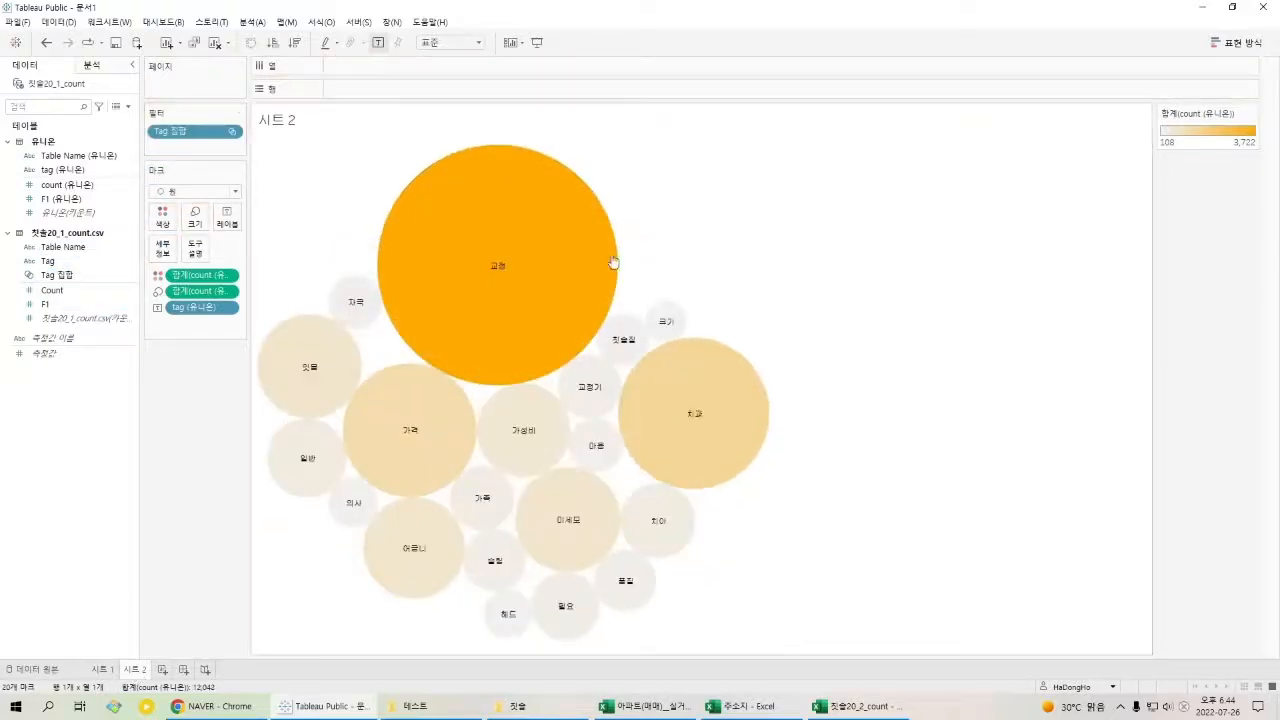
Compare 시트 2 with 시트 1 and set the label font size of the 시트 2 bubbles to 20 pt.
left_click(104, 670)
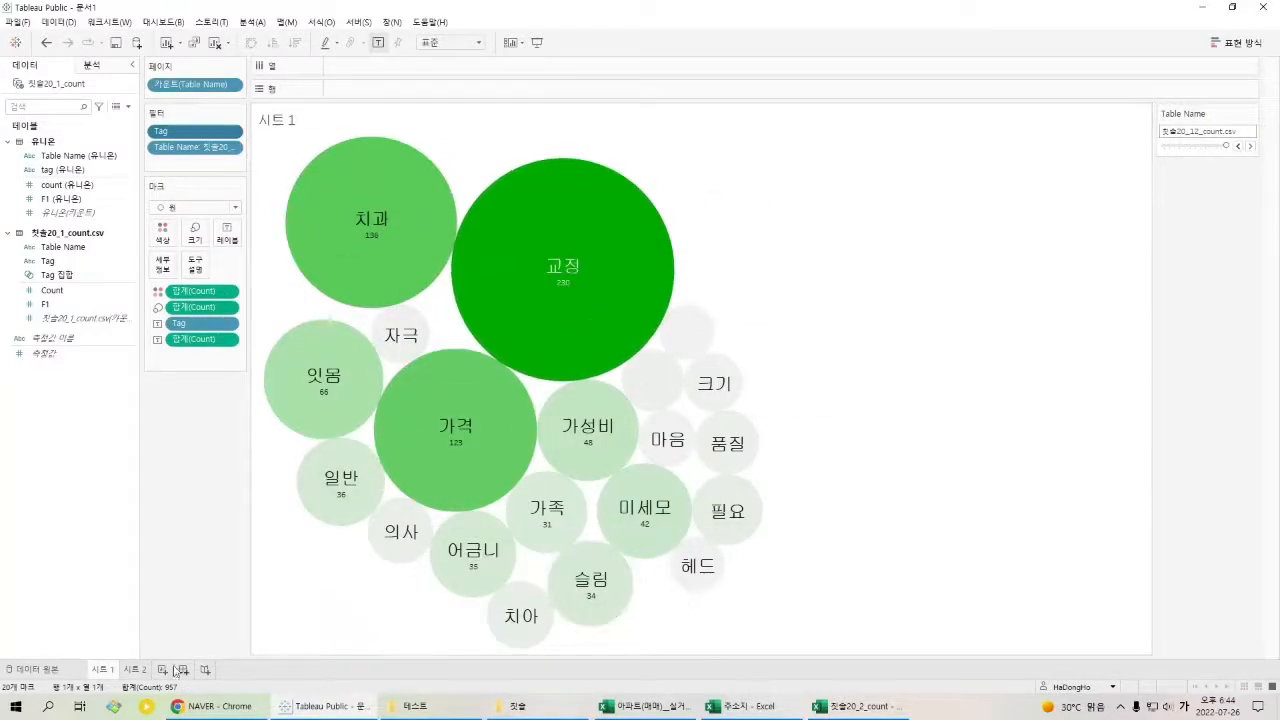
left_click(135, 670)
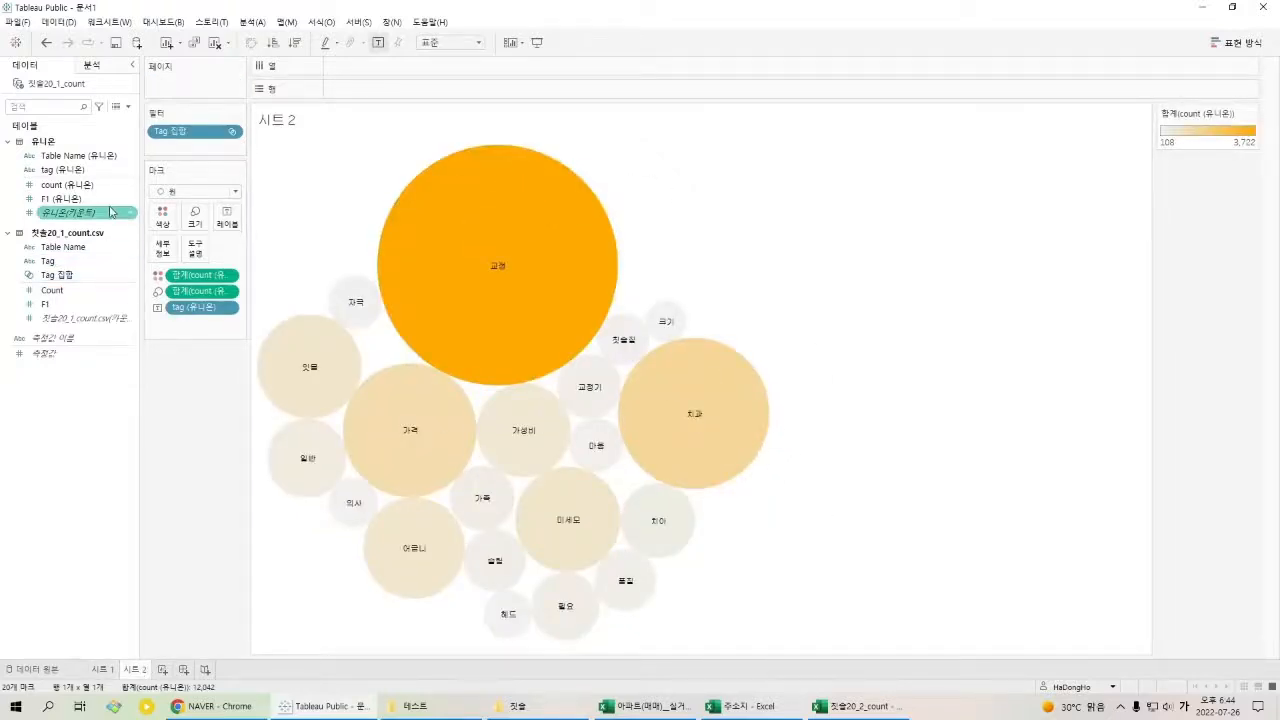
left_click(227, 217)
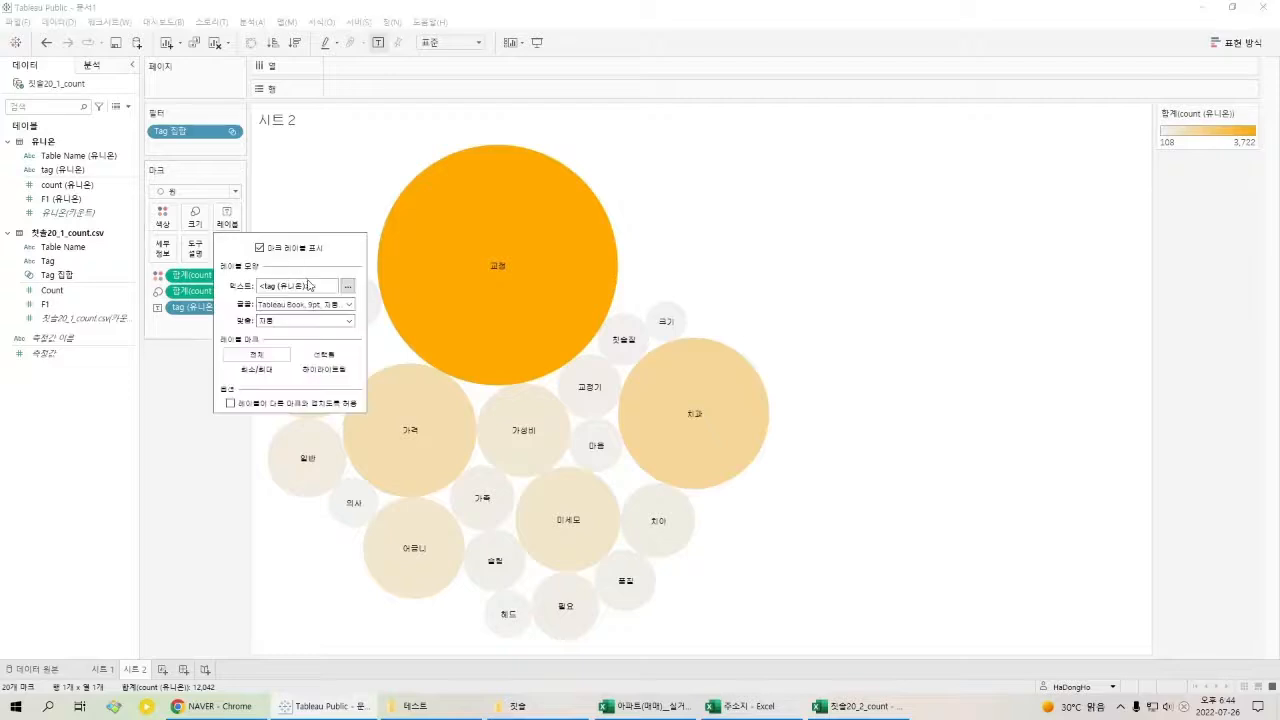
left_click(350, 304)
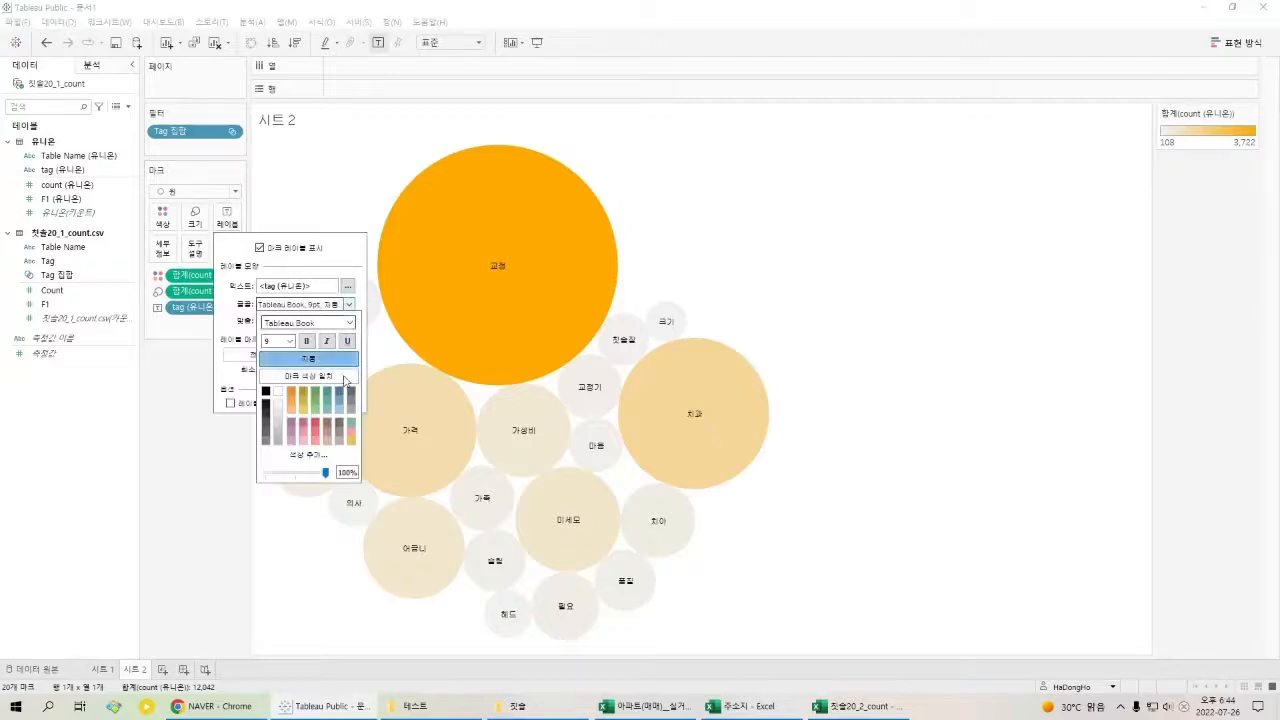
left_click(288, 341)
left_click(271, 437)
left_click(166, 506)
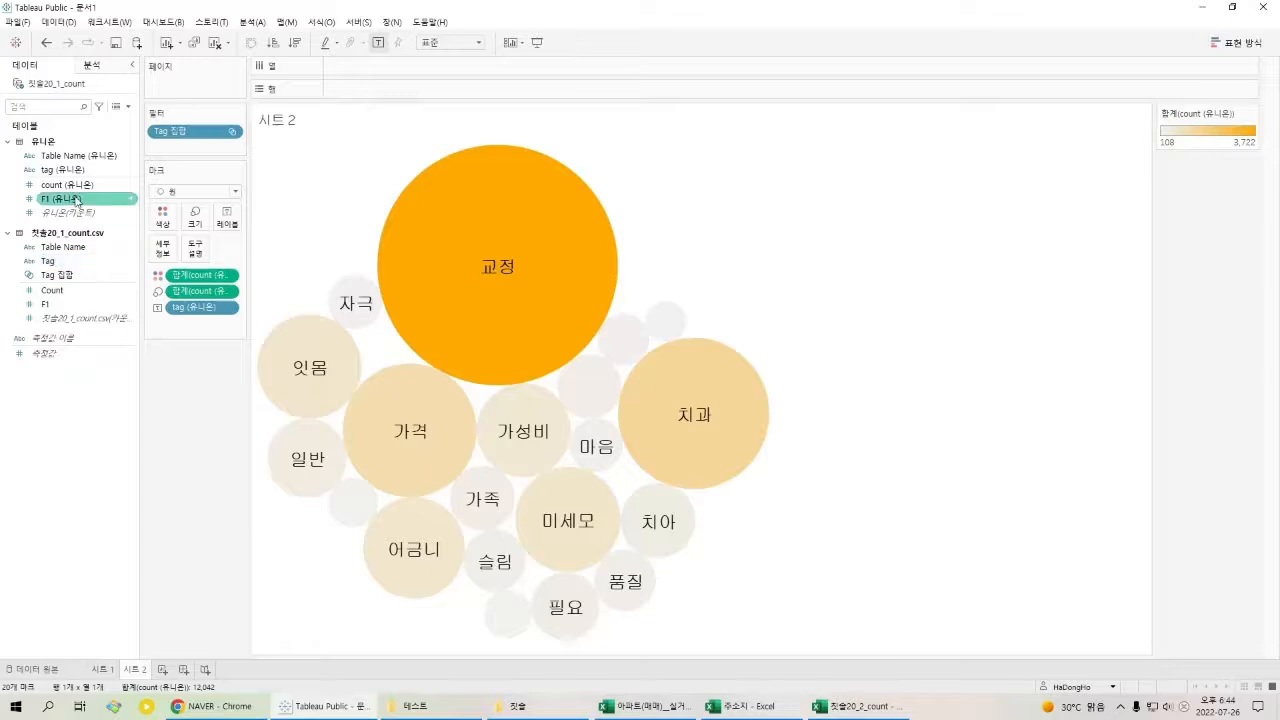
Add count (유니온) to the 시트 2 bubble labels and set that line's font size to 8.
left_click_drag(65, 185, 240, 228)
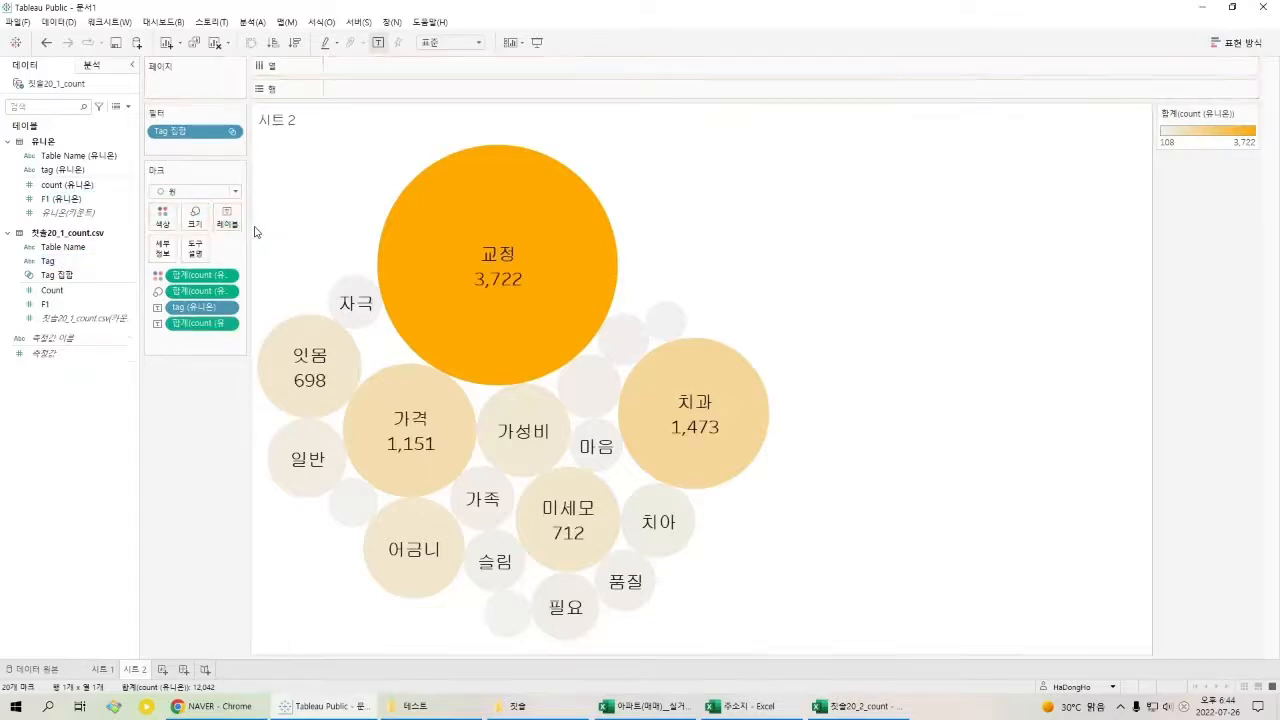
left_click(228, 218)
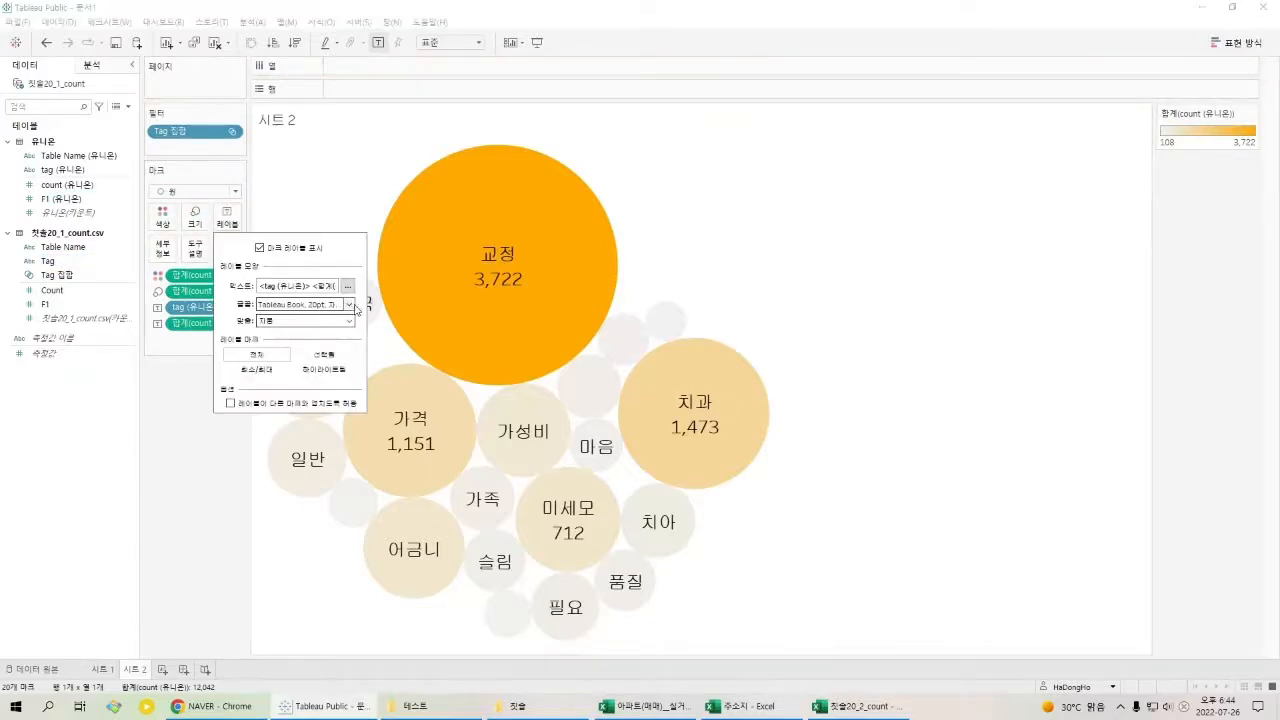
left_click(347, 286)
double_click(907, 312)
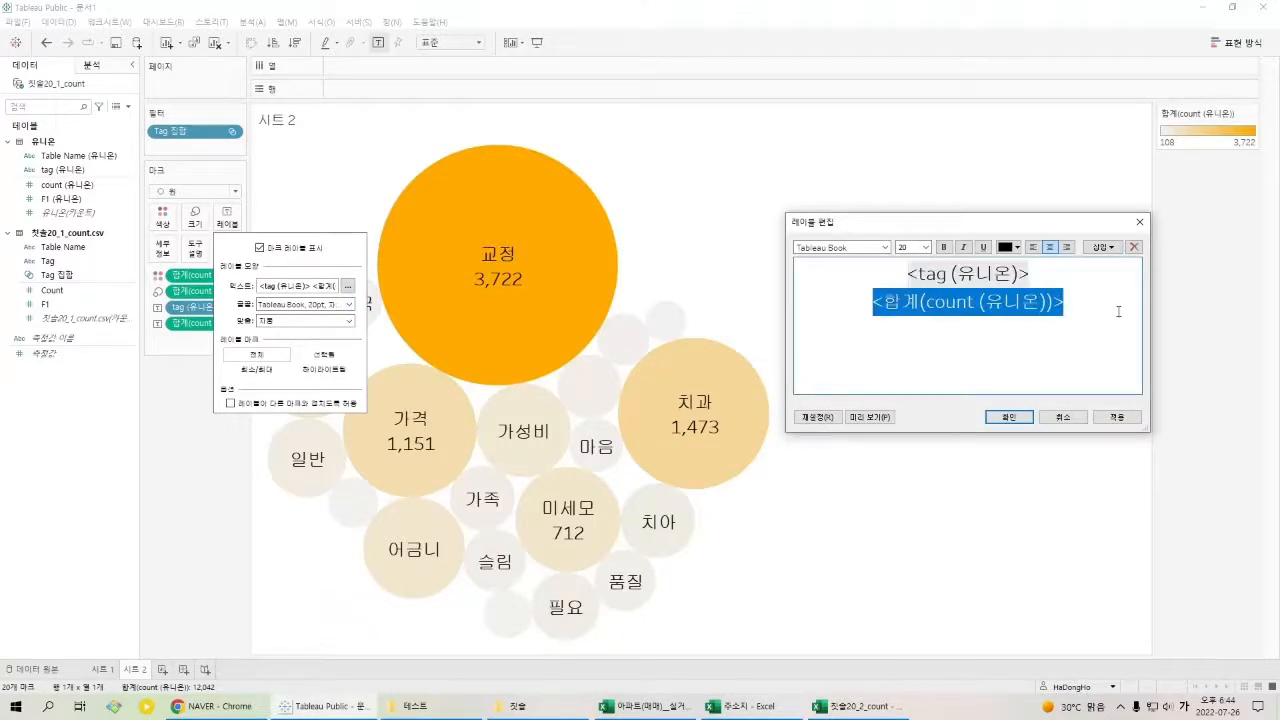
left_click(926, 247)
left_click(905, 258)
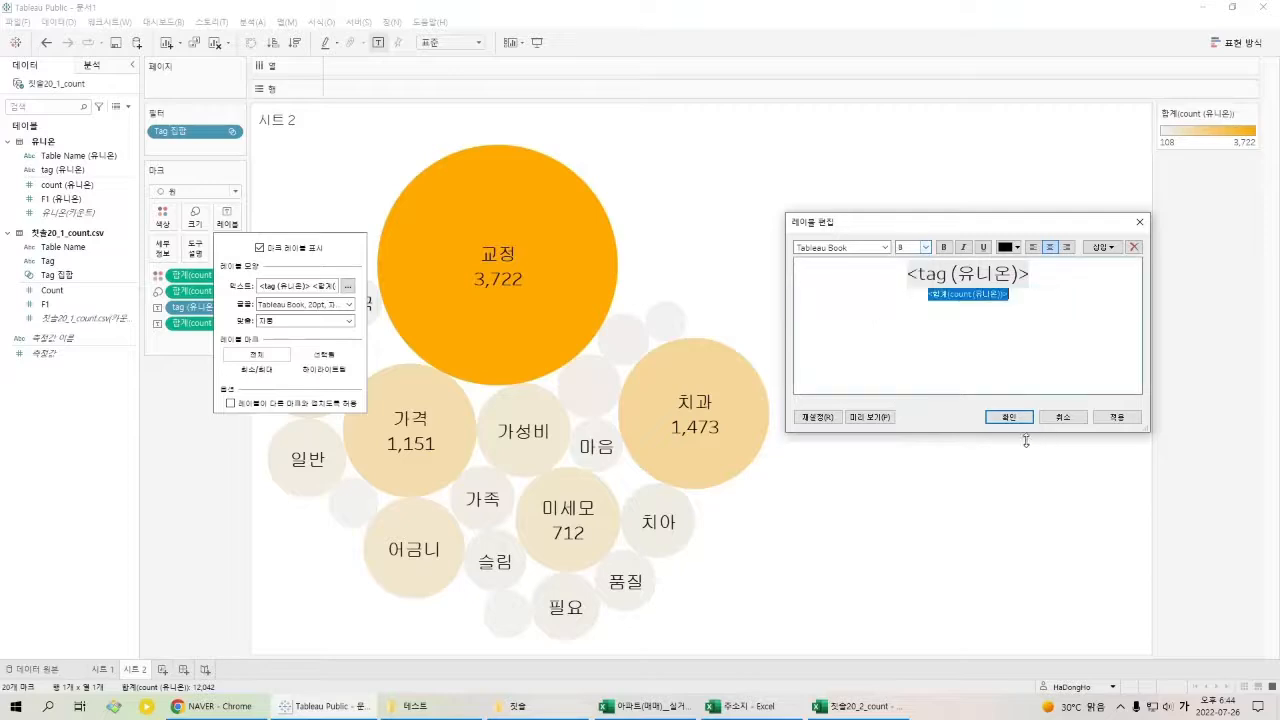
left_click(1009, 418)
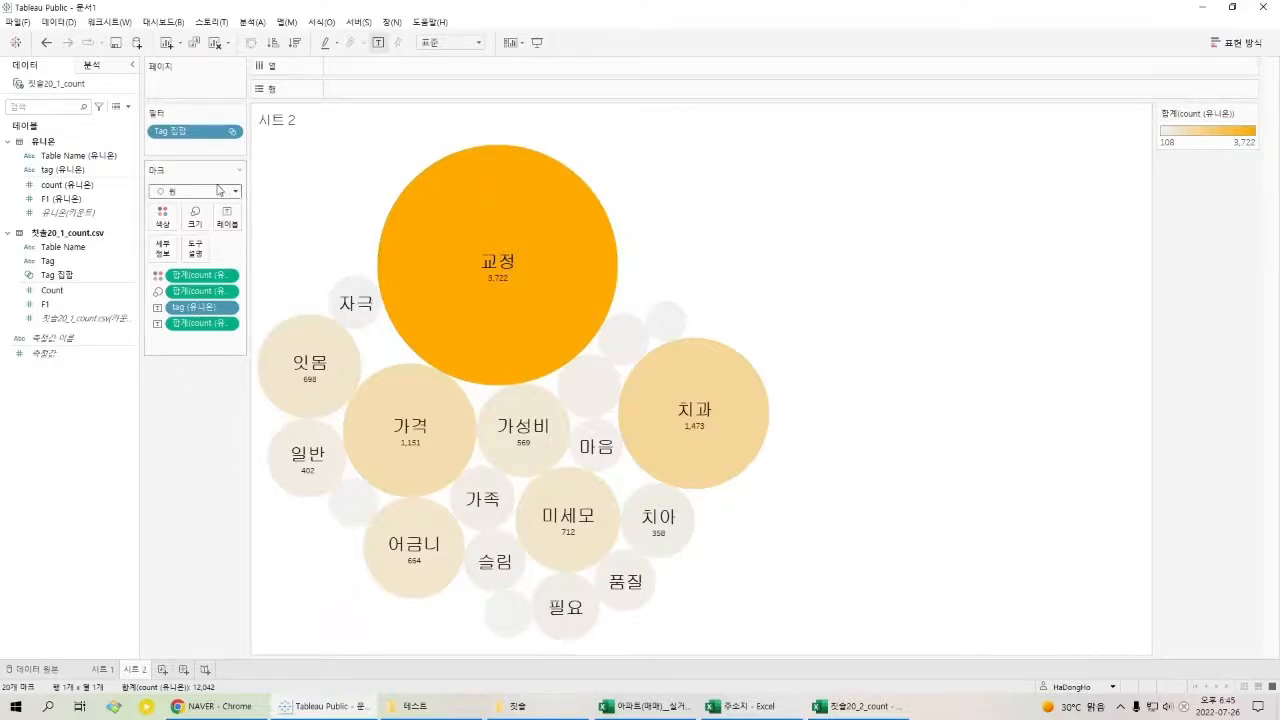
Use Table Name (유니온) as the page field on 시트 2 and show its filter as a single-value slider.
left_click(78, 200)
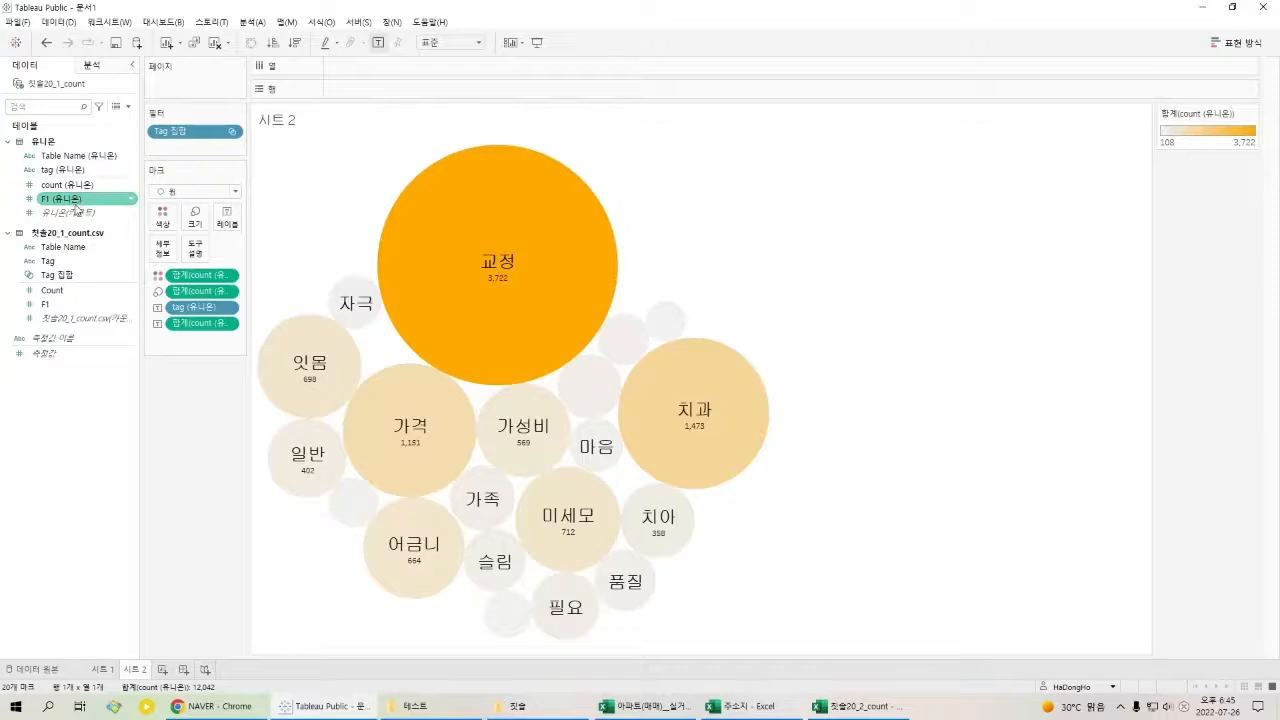
left_click(78, 156)
left_click_drag(78, 156, 196, 92)
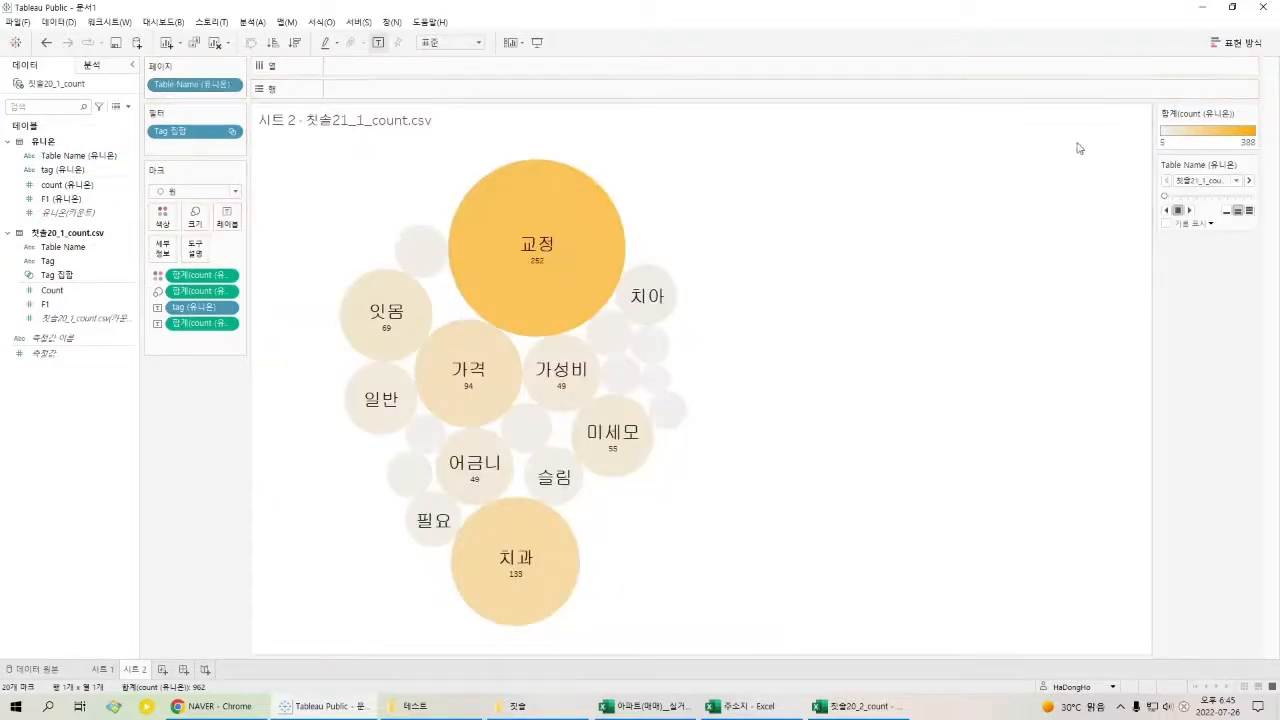
left_click(235, 86)
left_click(227, 125)
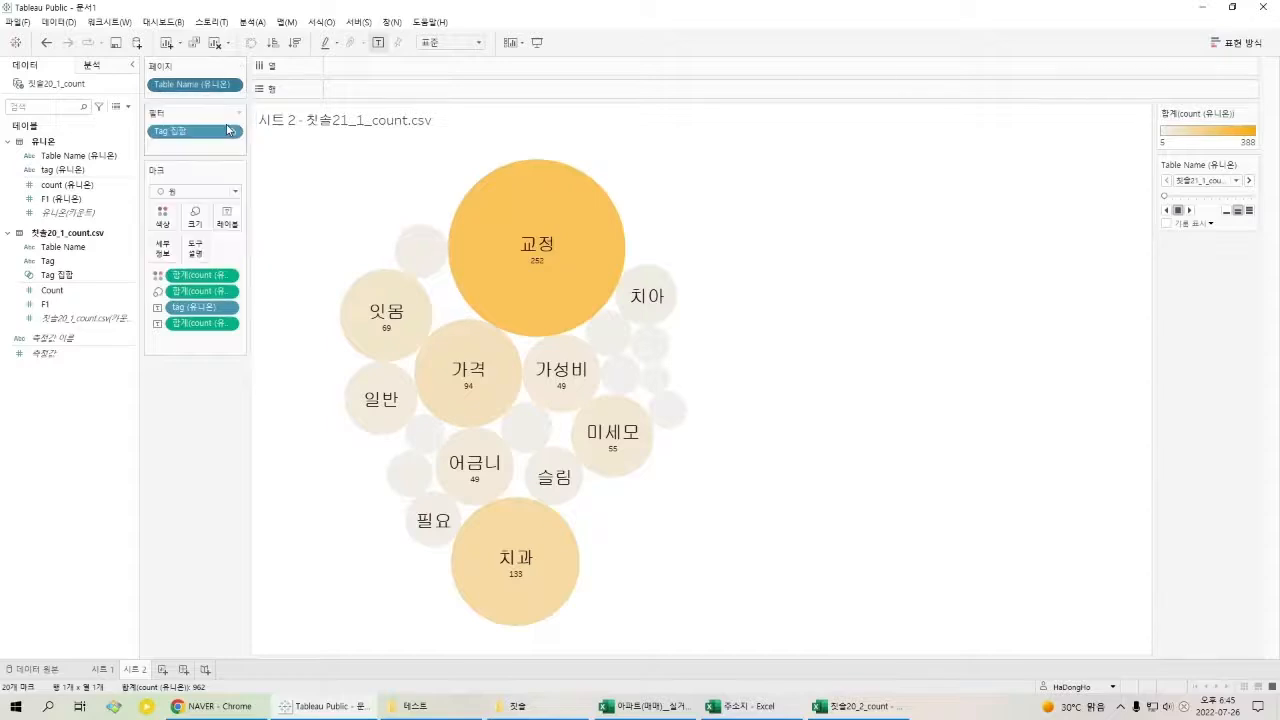
left_click(1250, 115)
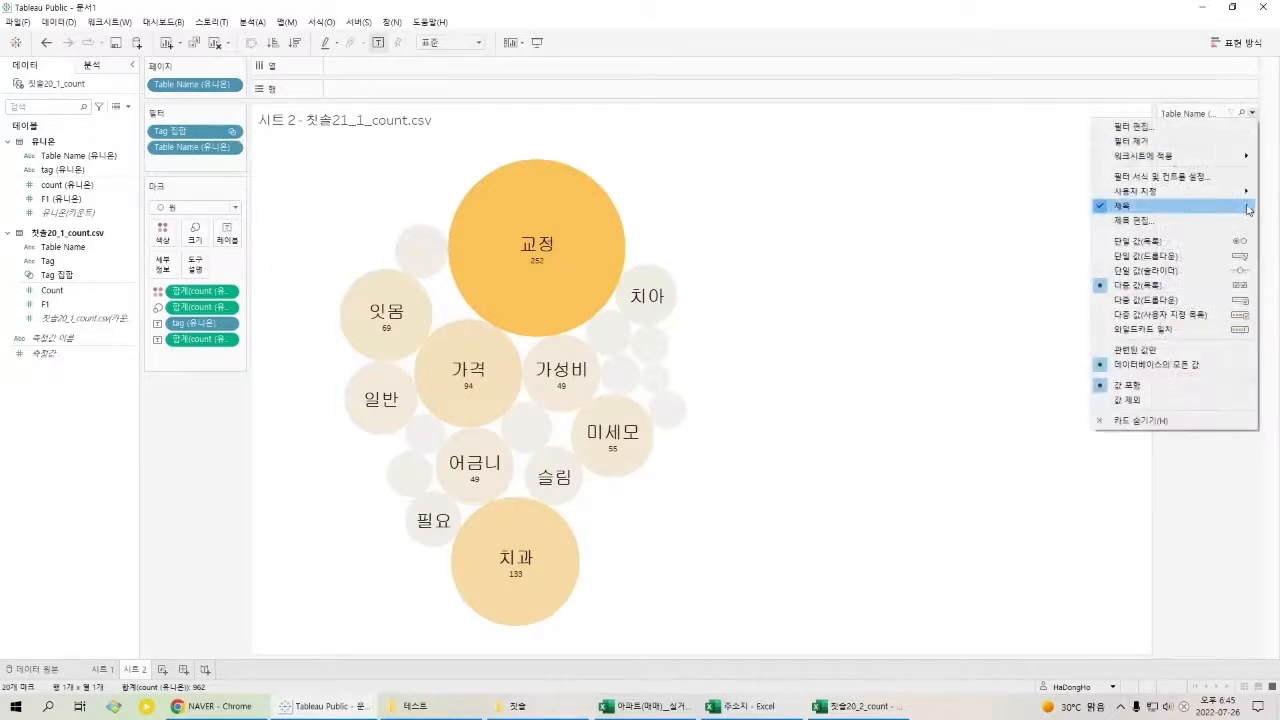
left_click(1197, 270)
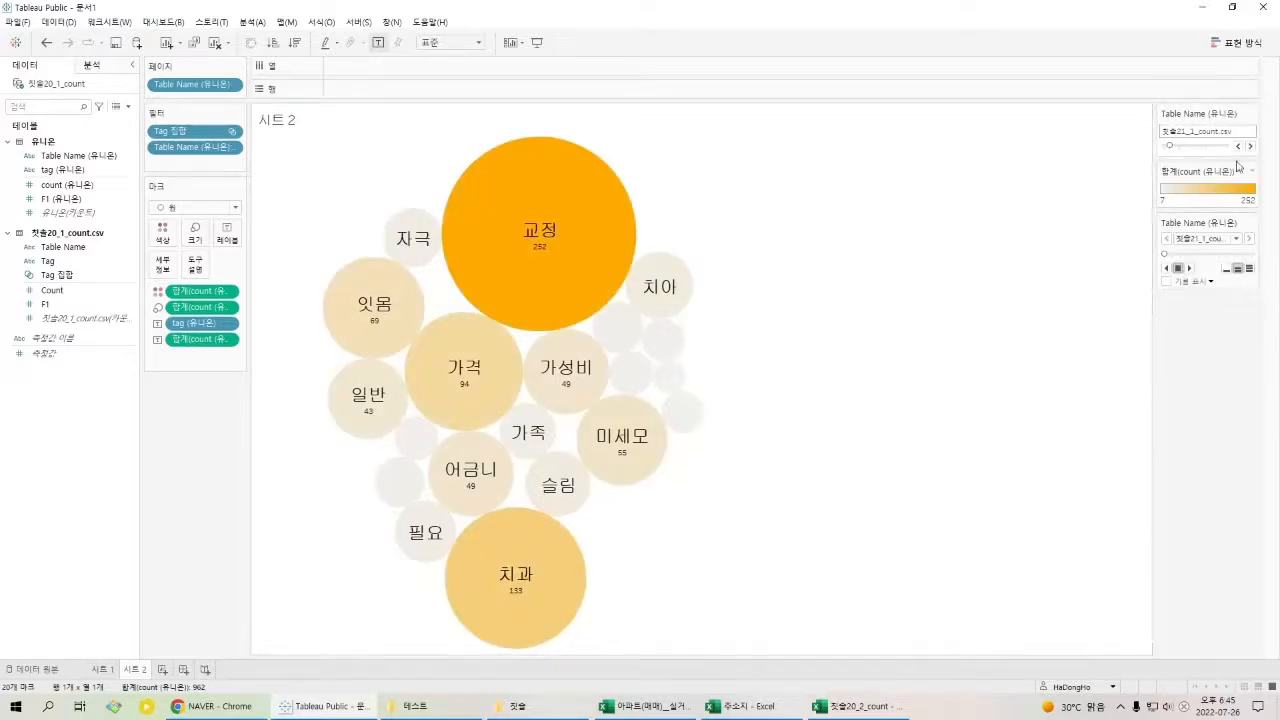
Convert the Table Name (유니온) page field on 시트 2 to a count measure.
left_click(231, 84)
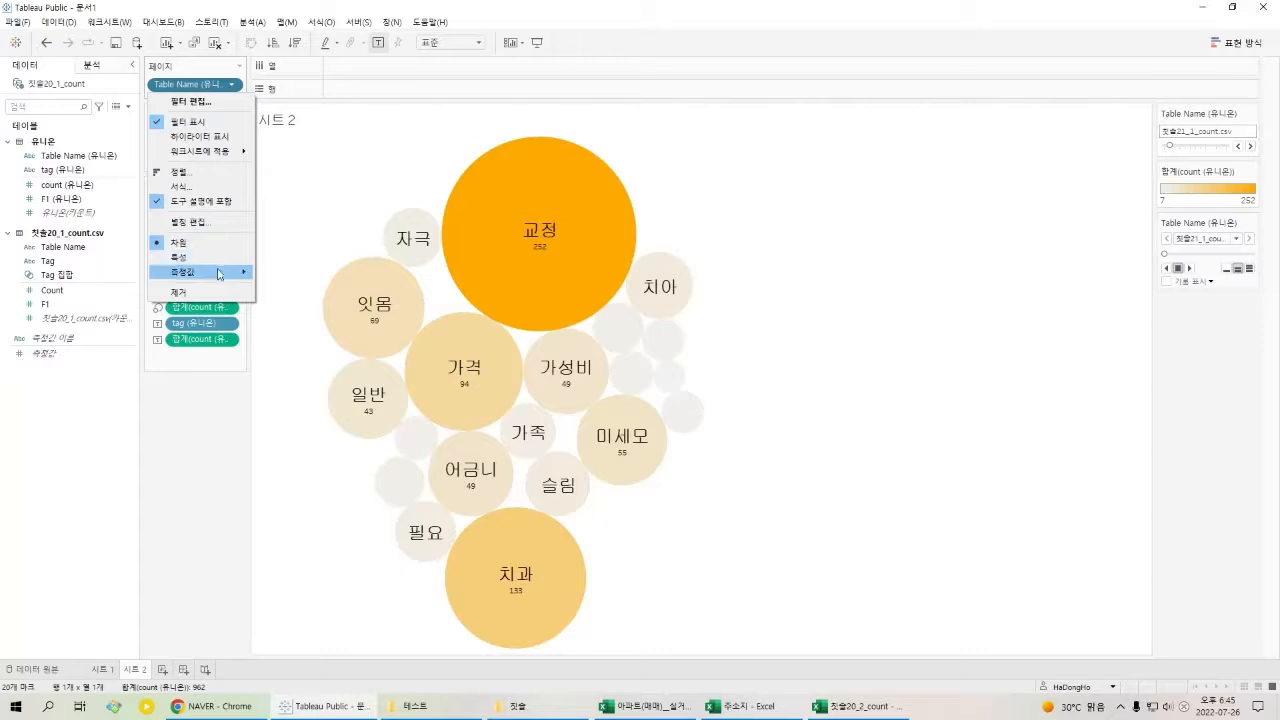
mouse_move(218, 272)
left_click(314, 304)
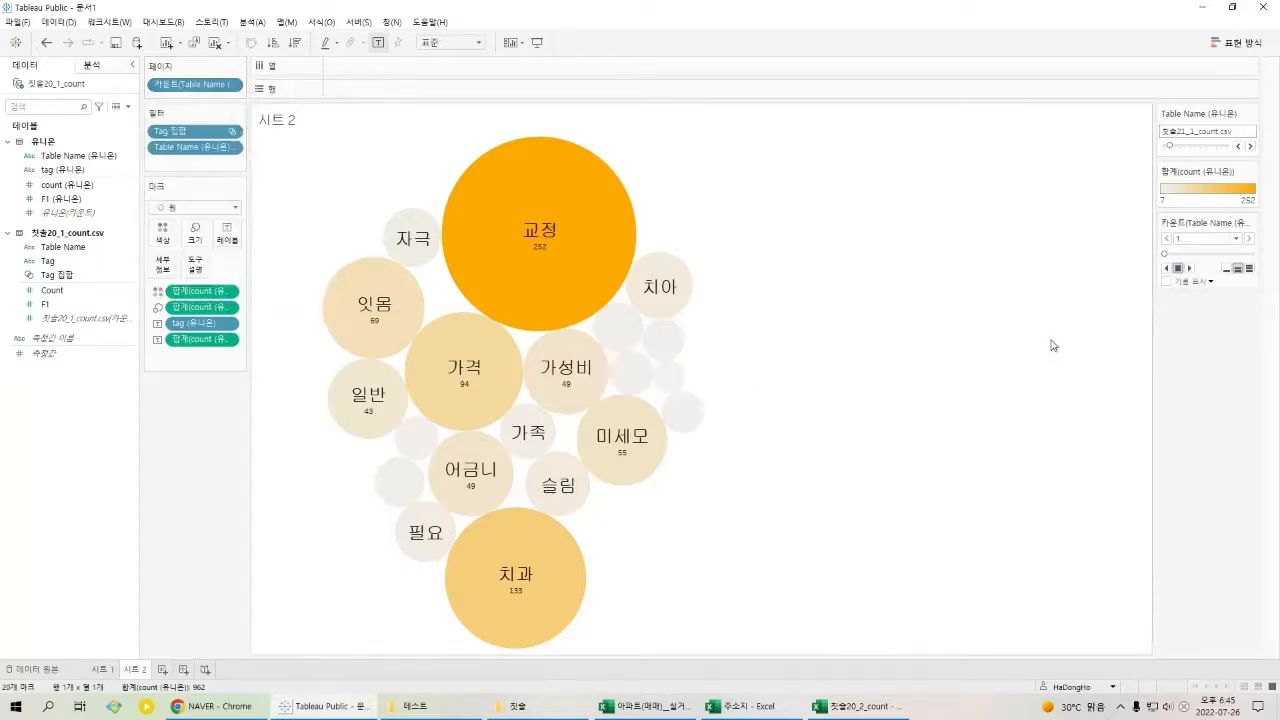
Check the values offered by the page control on 시트 2 and compare the sheet's controls with 시트 1.
left_click(1235, 240)
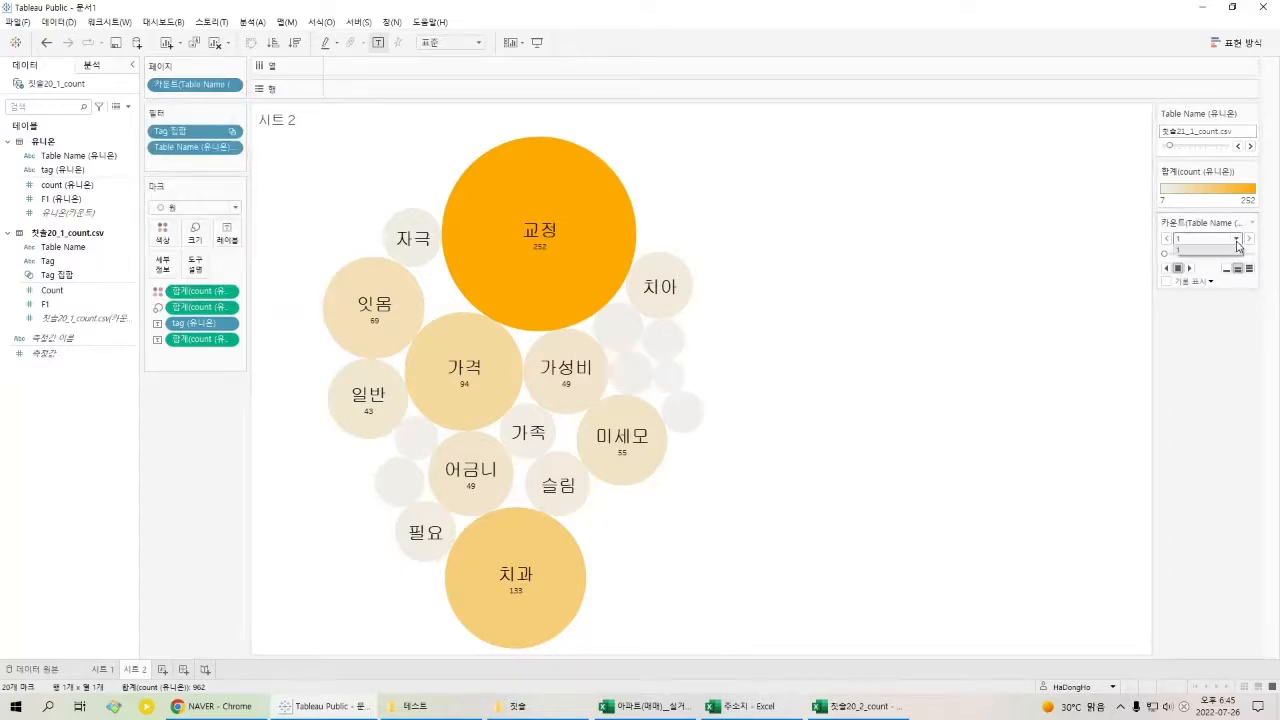
left_click(1236, 246)
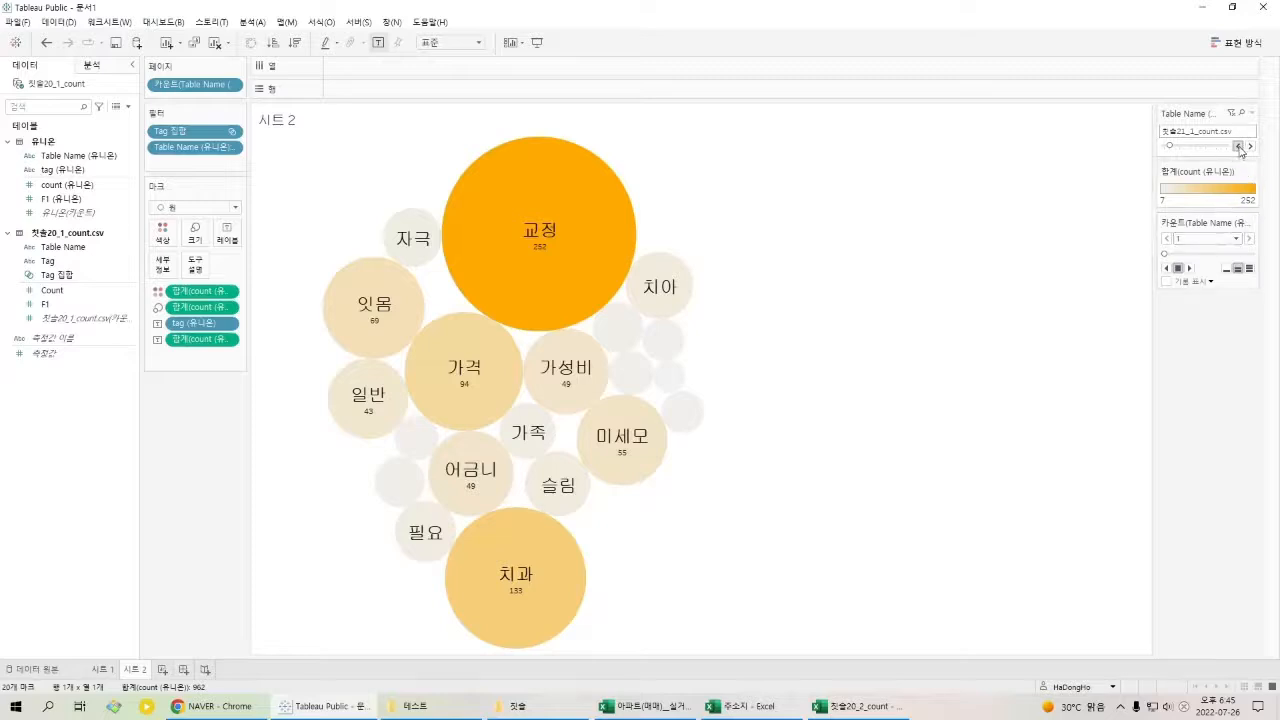
left_click(1236, 240)
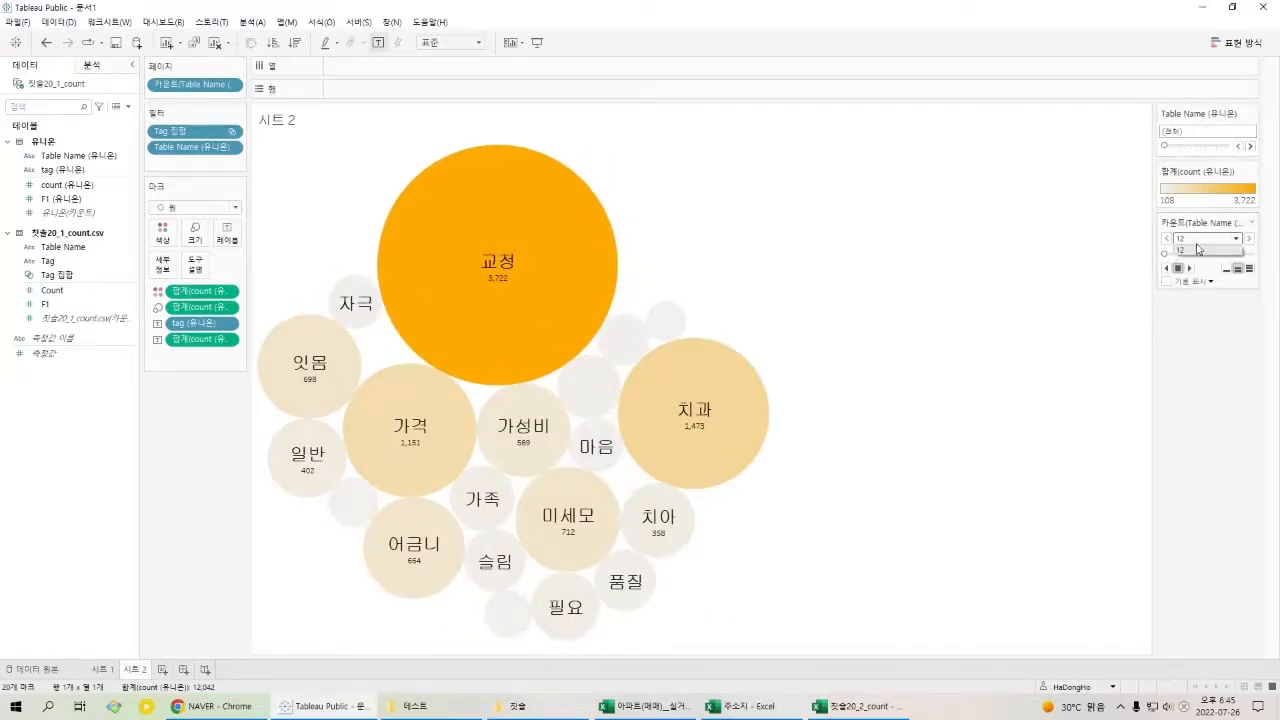
left_click(1018, 256)
left_click(103, 669)
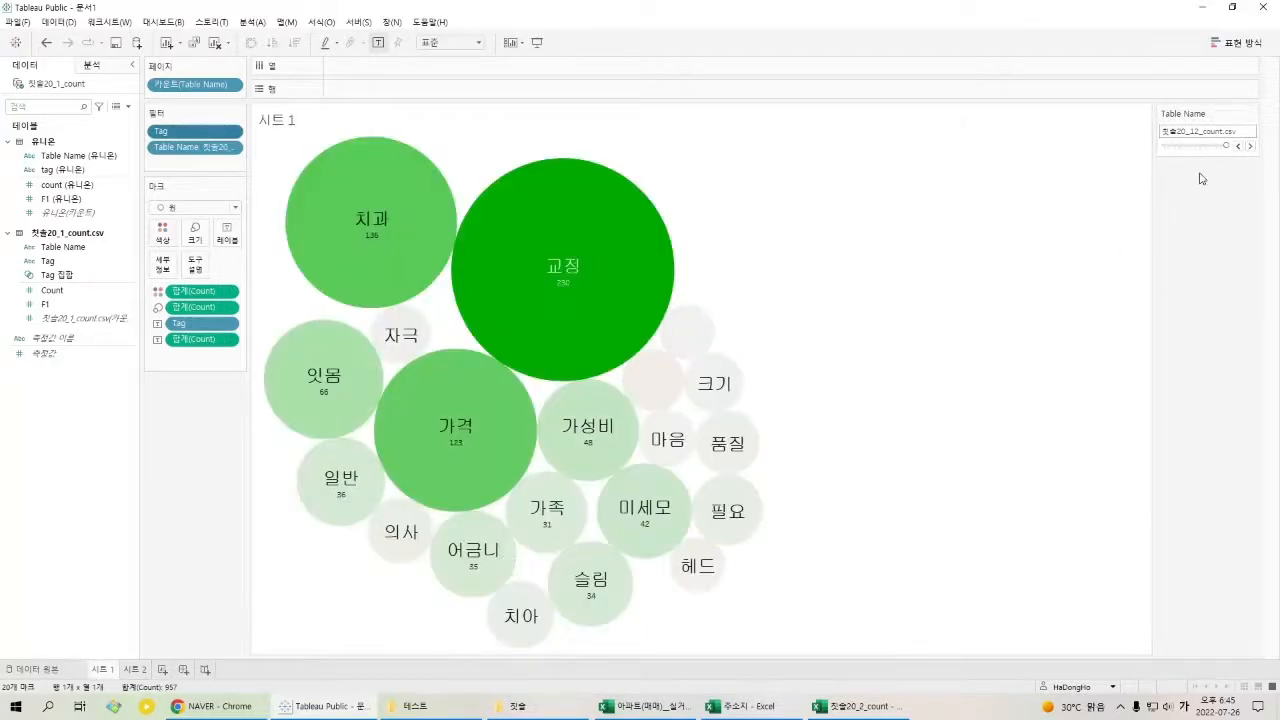
left_click(135, 669)
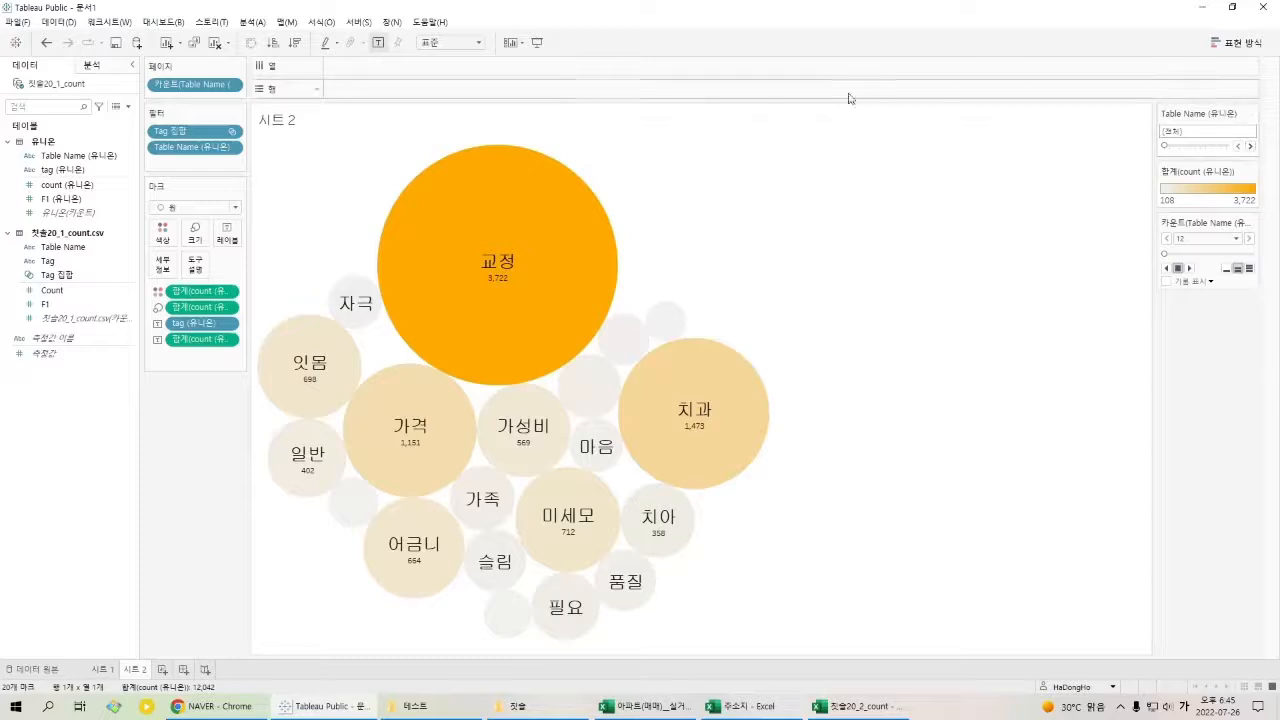
Advance the Table Name (유니온) filter on 시트 2 through the monthly files to 칫솔21_12_count.csv.
left_click(1250, 146)
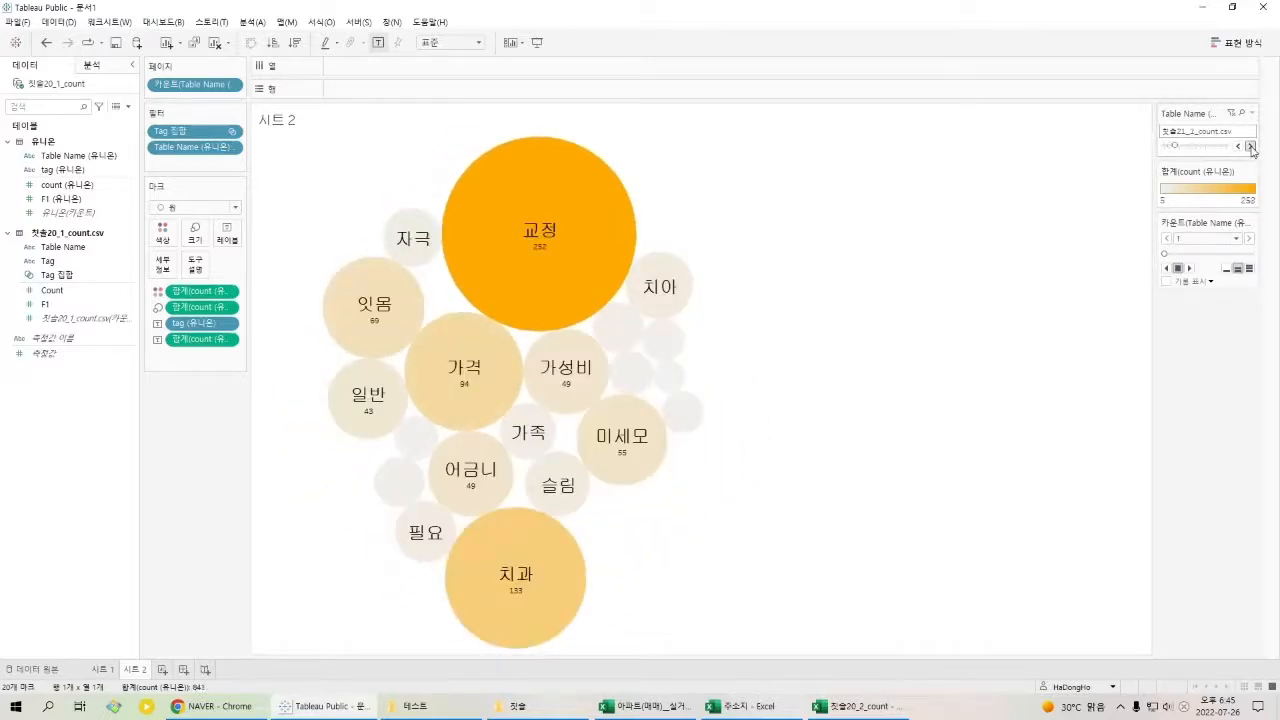
left_click(1250, 146)
left_click(1250, 146)
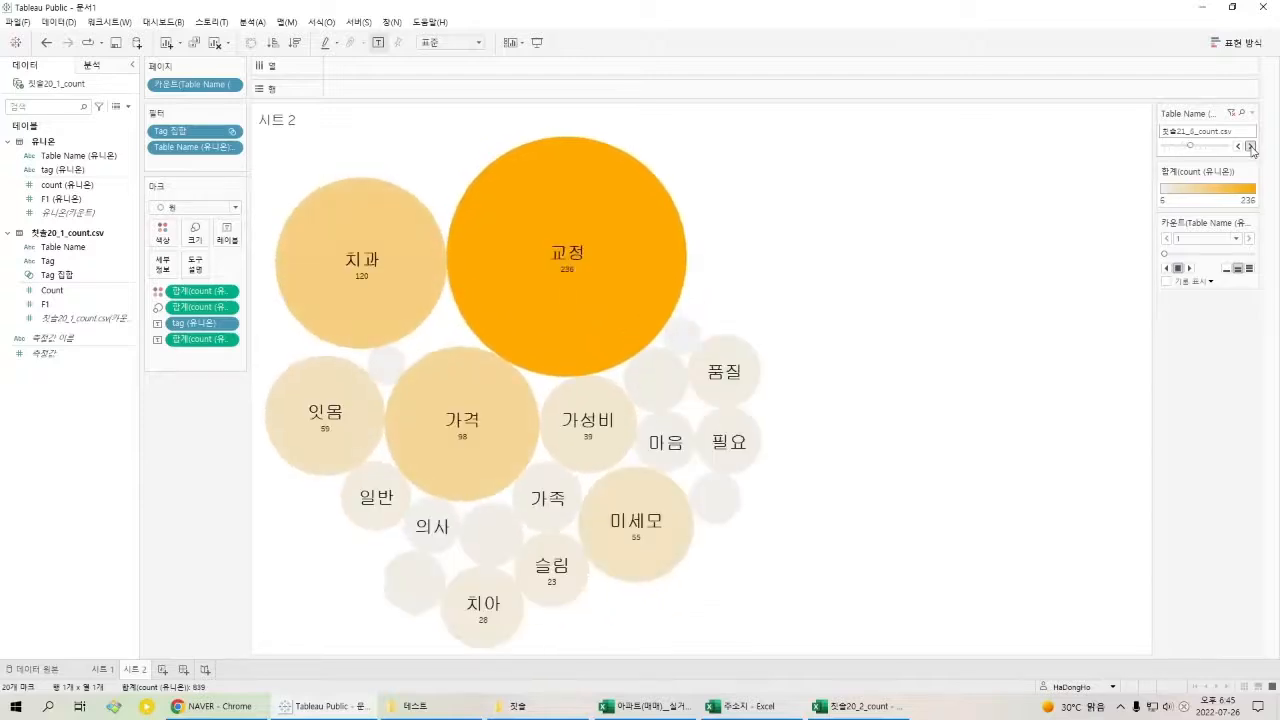
left_click(1250, 146)
left_click(1250, 146)
left_click(1250, 146)
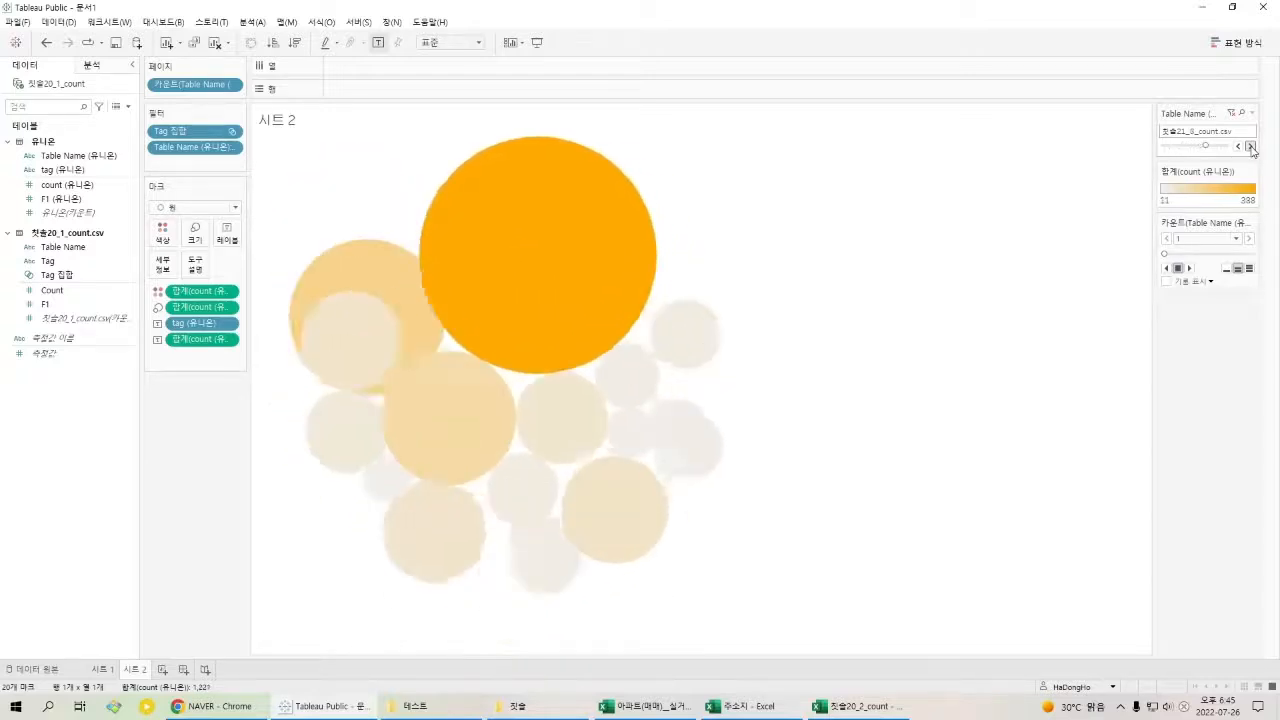
left_click(1250, 146)
left_click(1250, 146)
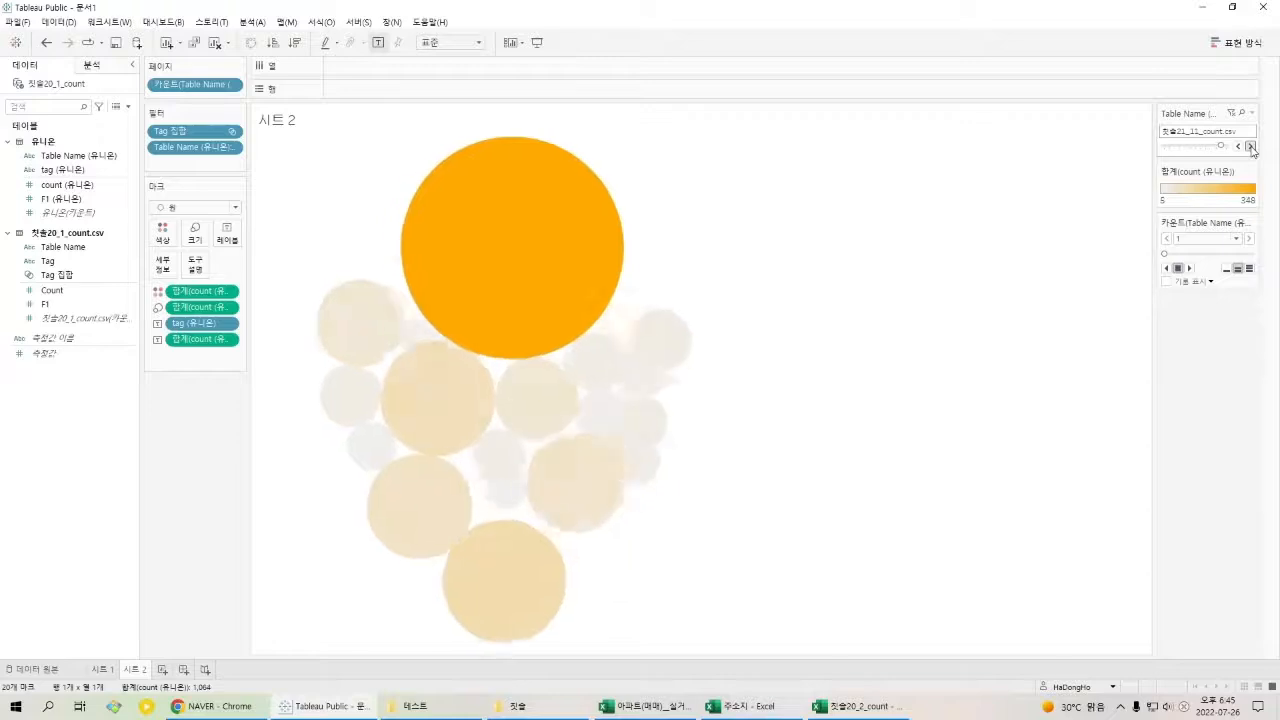
left_click(1250, 146)
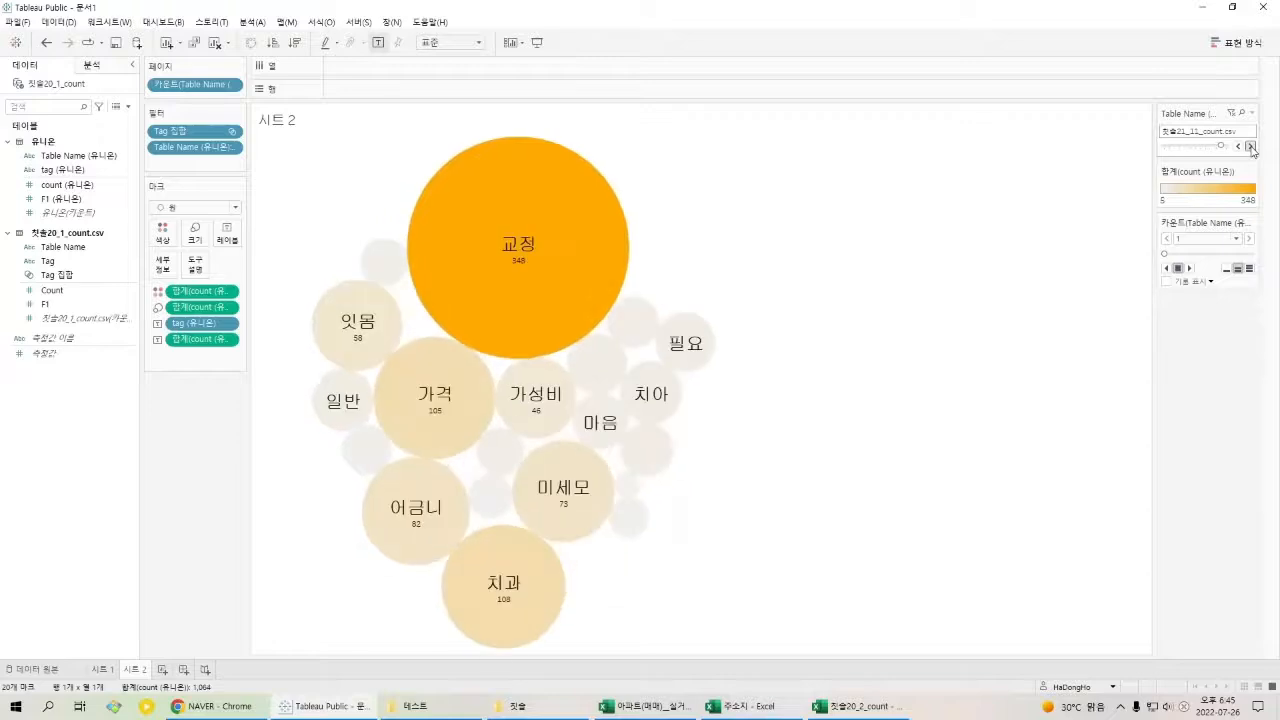
Hide the page control card and the count color legend on 시트 2.
left_click(1252, 222)
left_click(1217, 307)
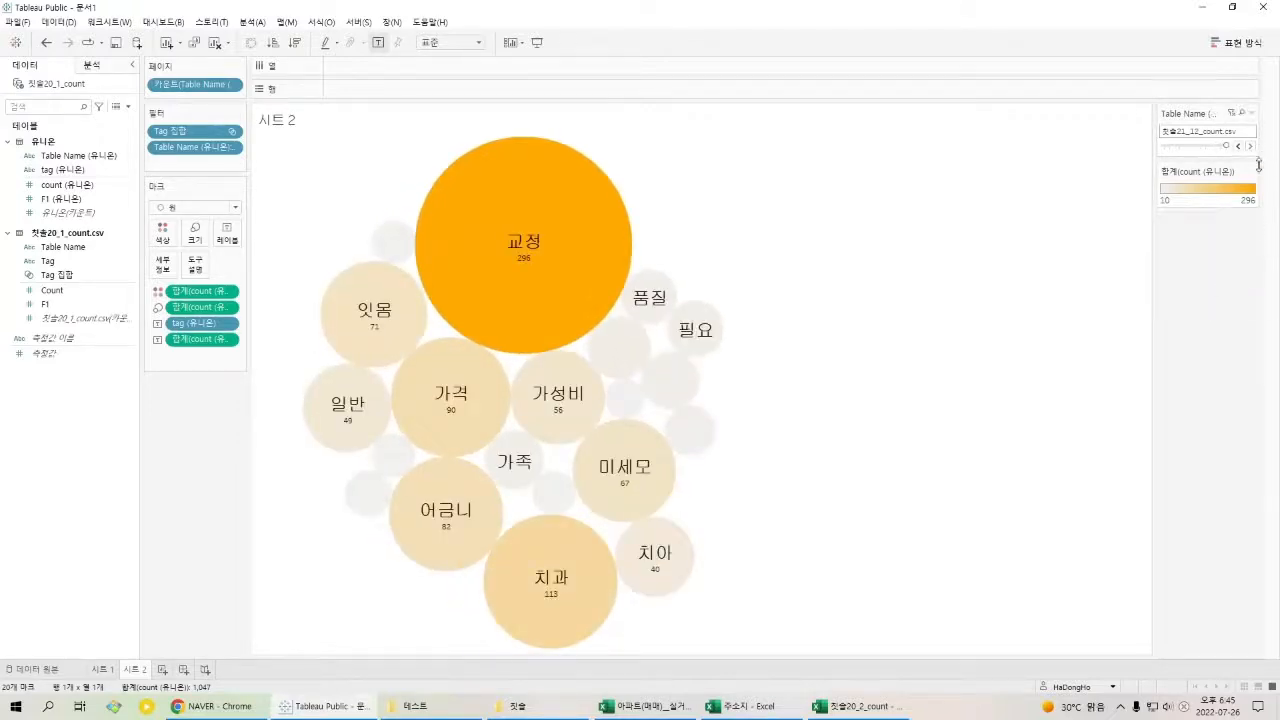
left_click(1252, 171)
left_click(1200, 229)
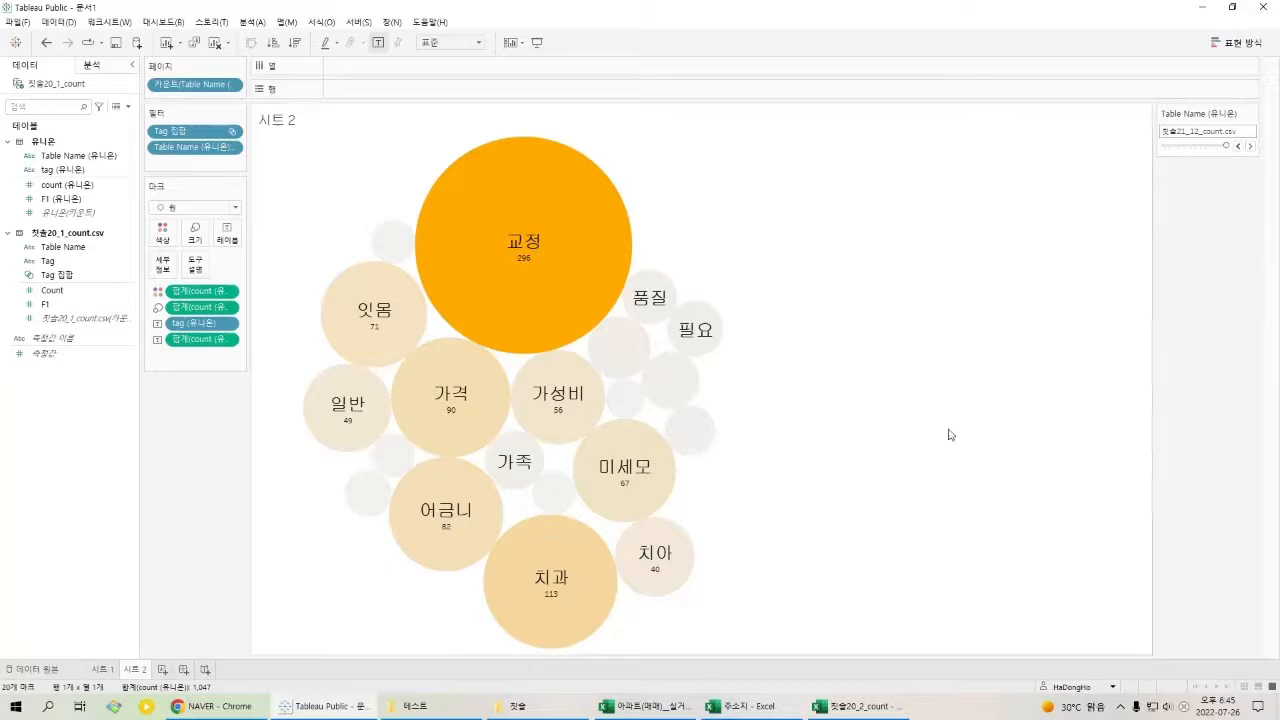
Create a new dashboard and set its maximum width to 1200 px.
left_click(183, 669)
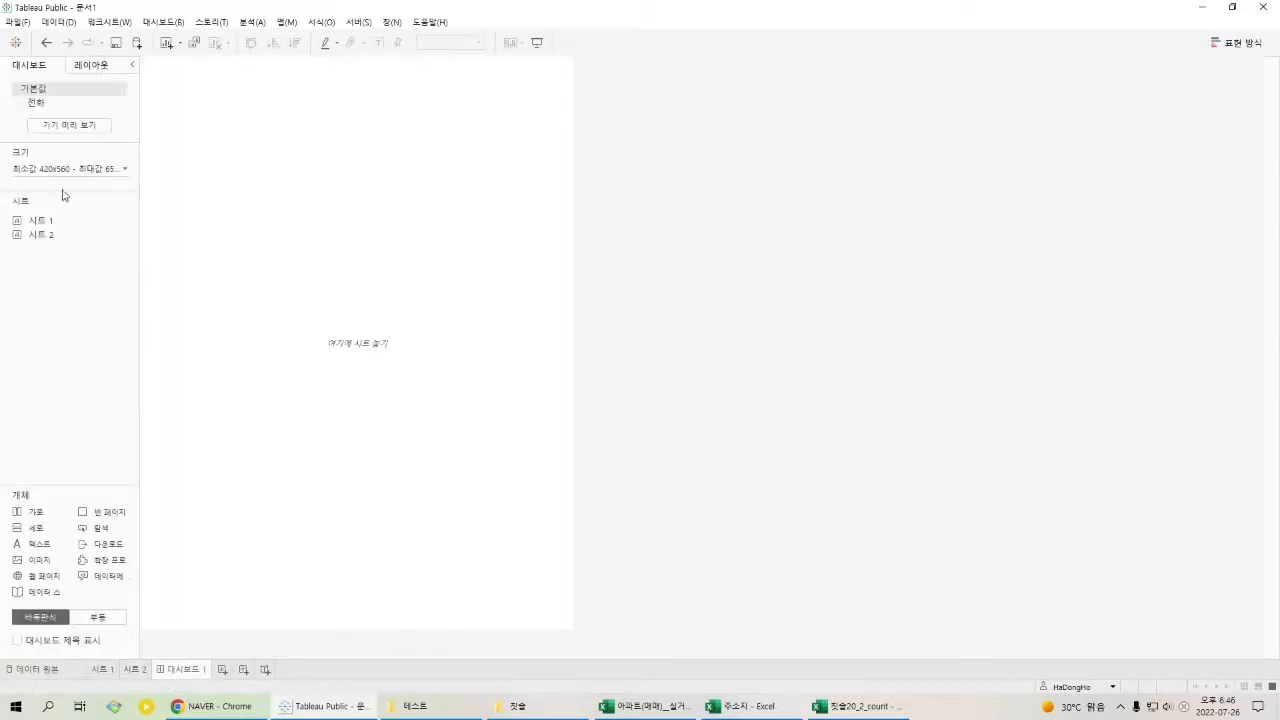
left_click(125, 169)
left_click(53, 300)
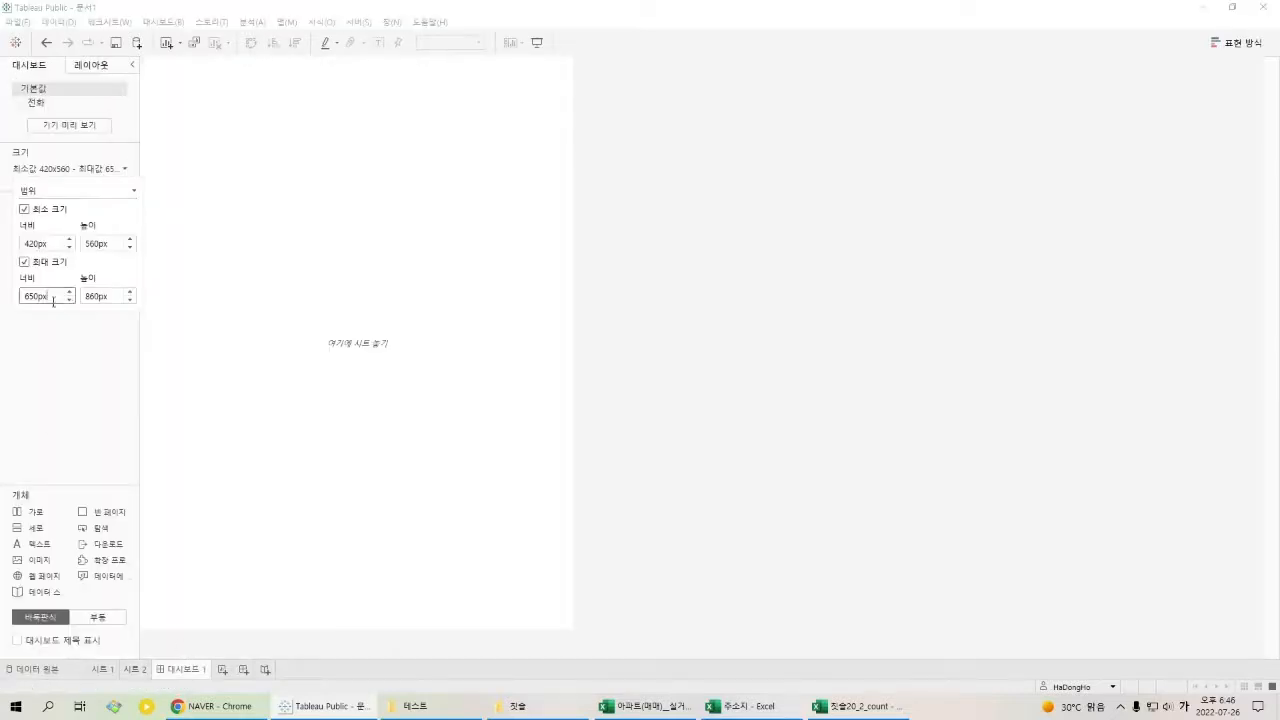
double_click(53, 300)
type("1200")
key("Return")
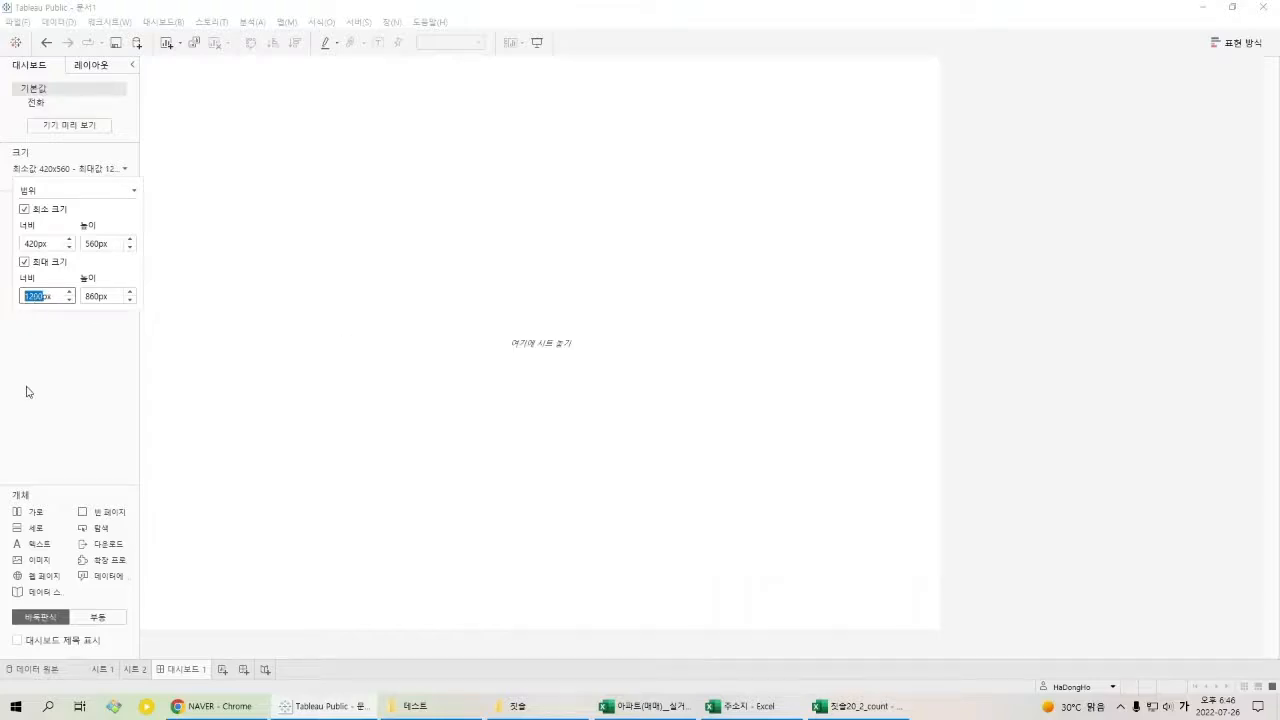
left_click(26, 392)
Place 시트 1 on the dashboard and add 시트 2 directly below it.
left_click_drag(36, 222, 347, 168)
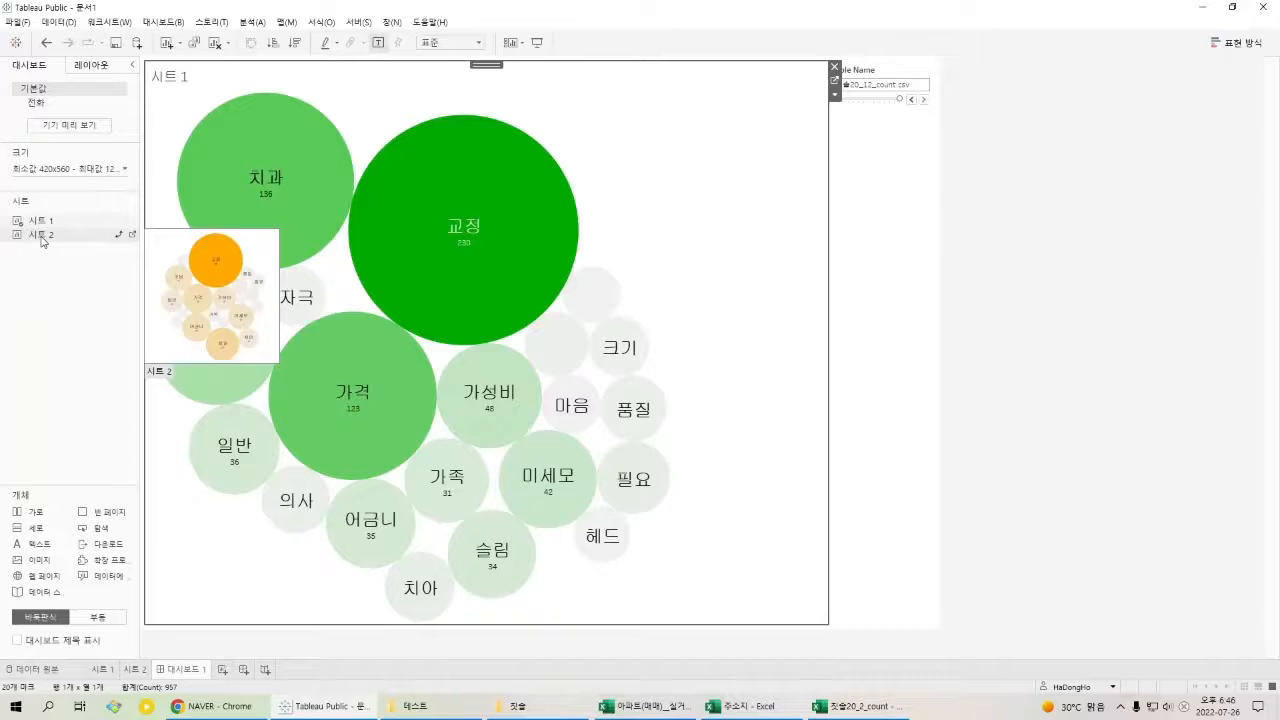
left_click_drag(41, 238, 458, 479)
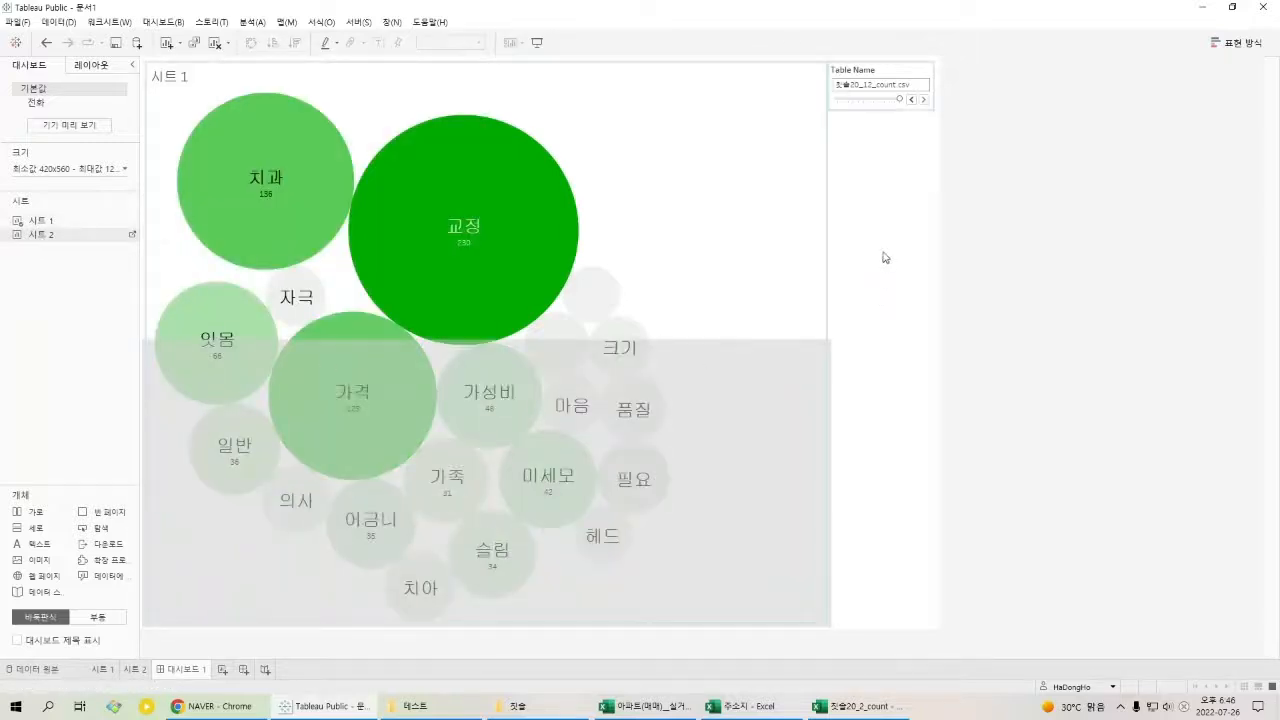
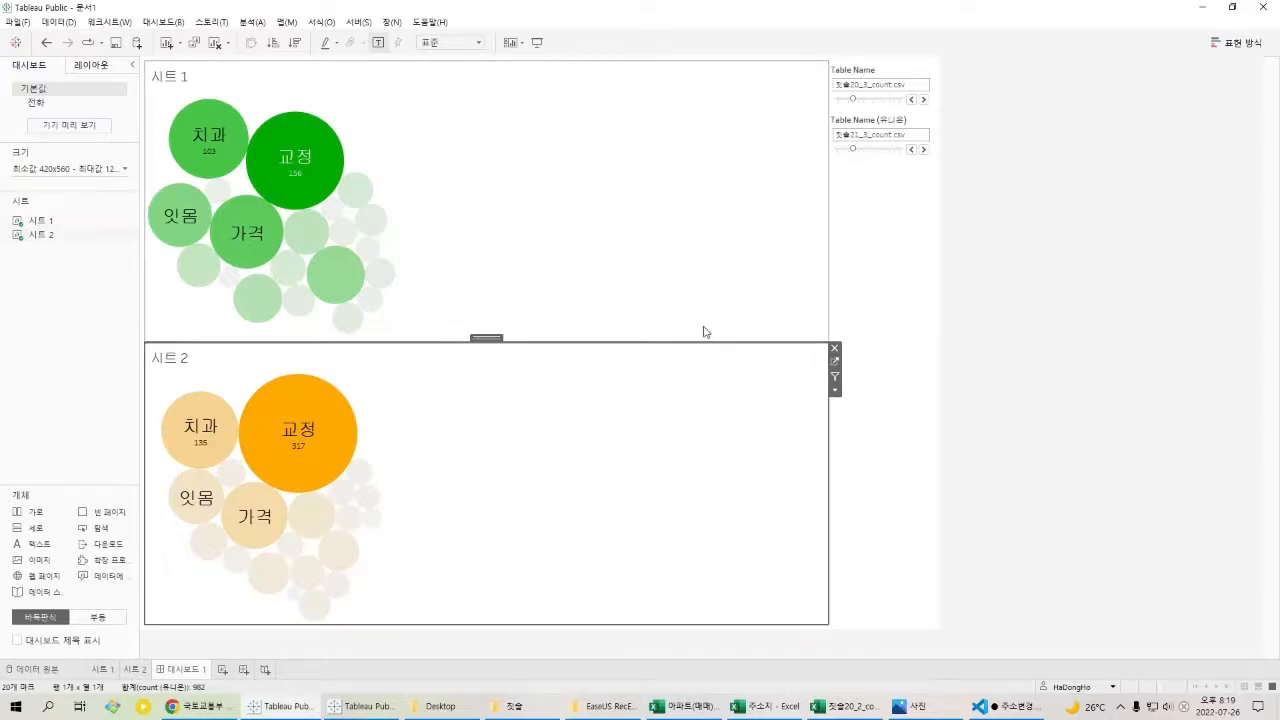
Switch to Chrome and open the 실거래가 공개시스템 download page from the Google search results.
key("alt+Tab")
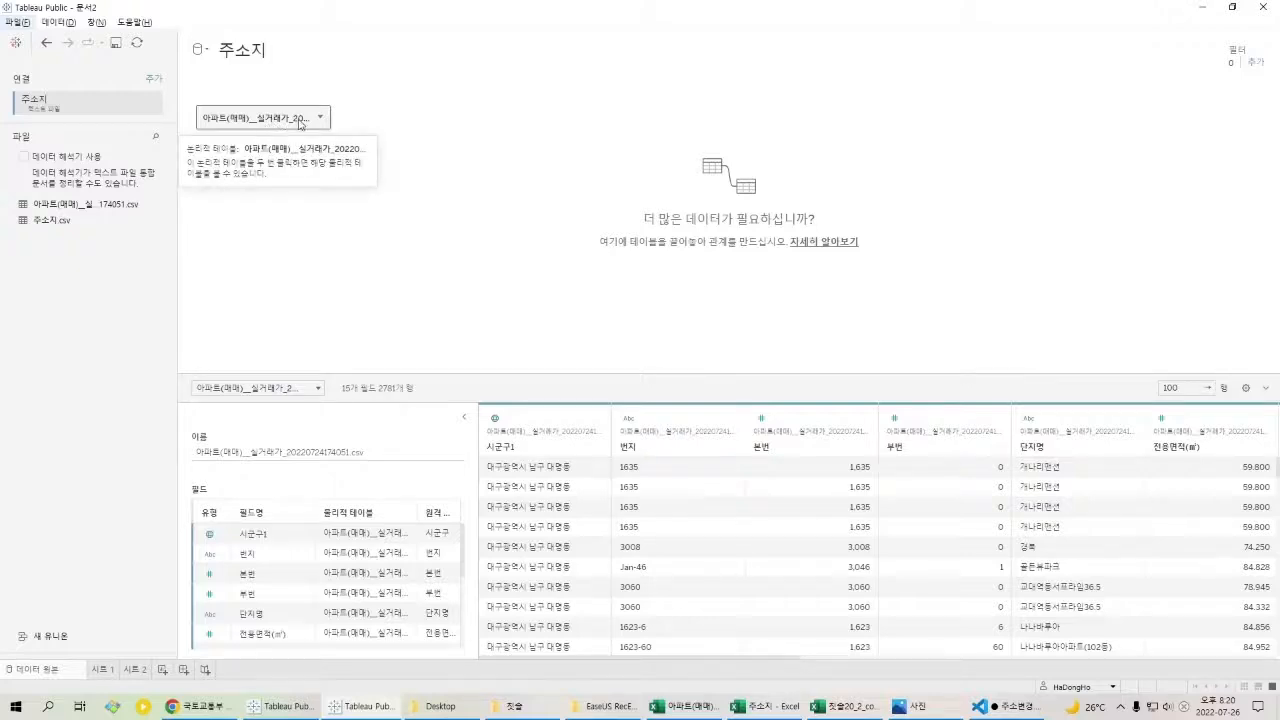
left_click(197, 706)
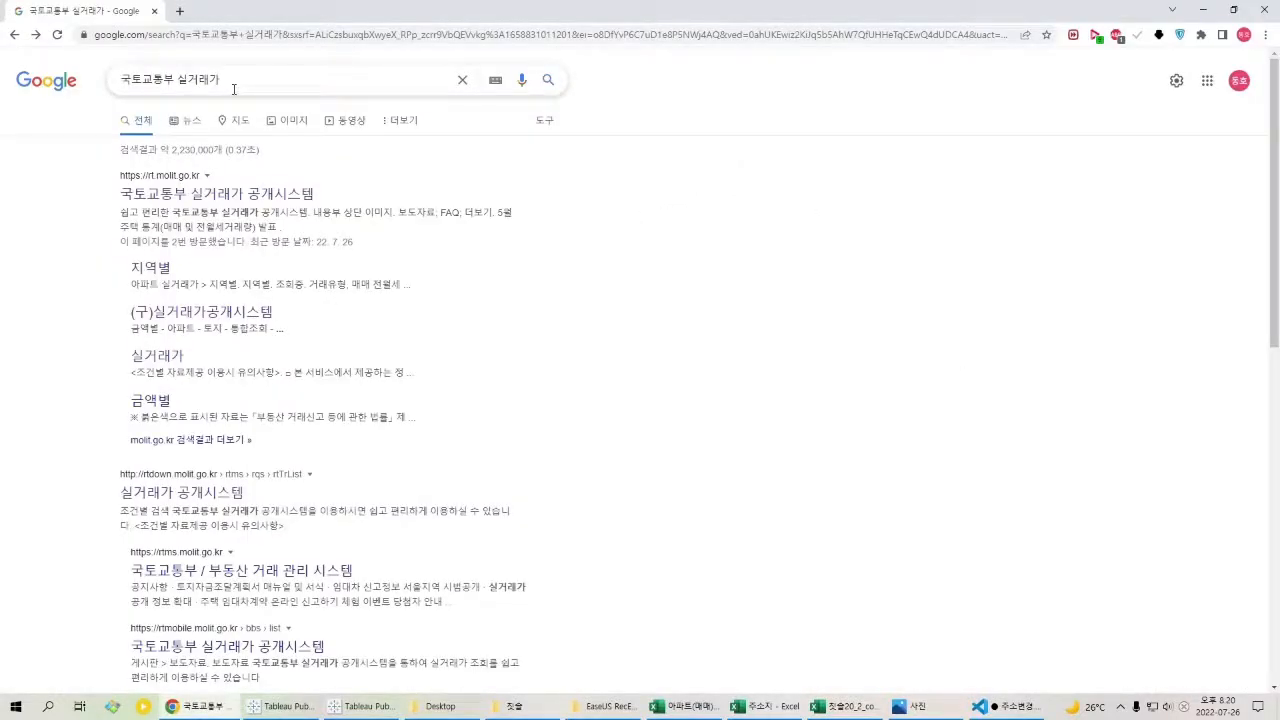
left_click(222, 499)
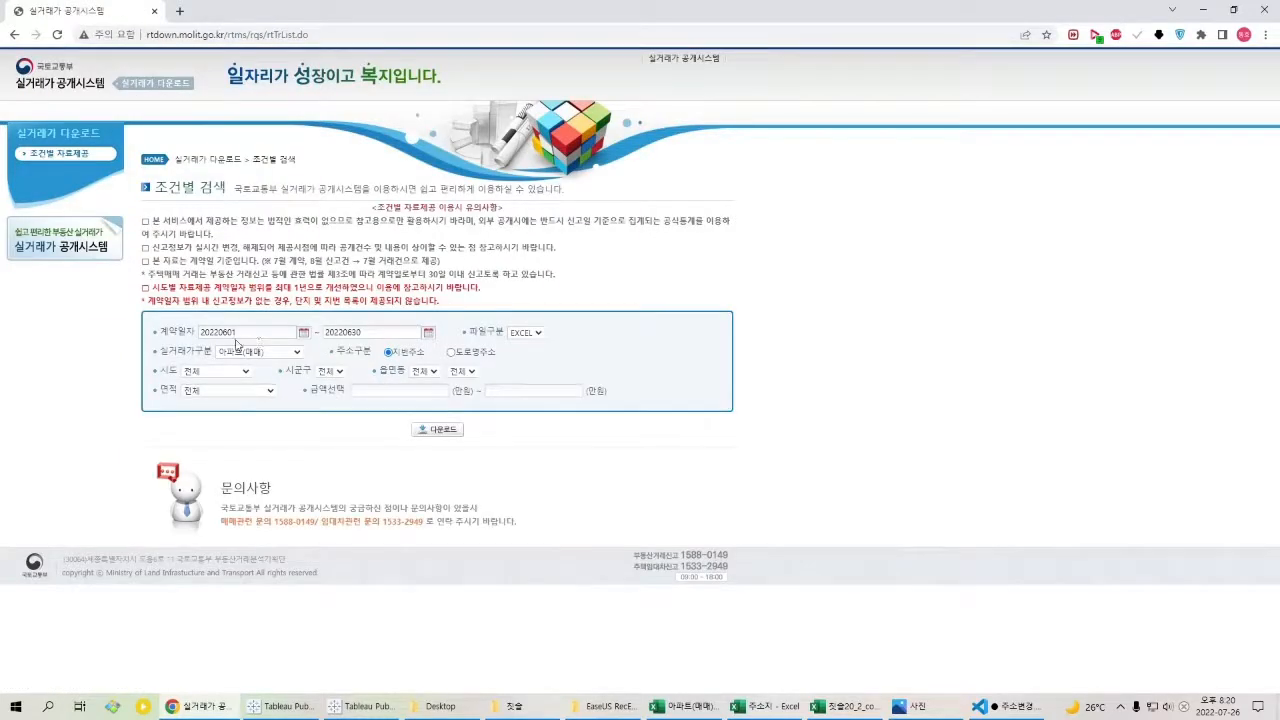
Review the contract date, transaction type, 시도 and 시군구 choices in the download conditions without changing them.
left_click(269, 340)
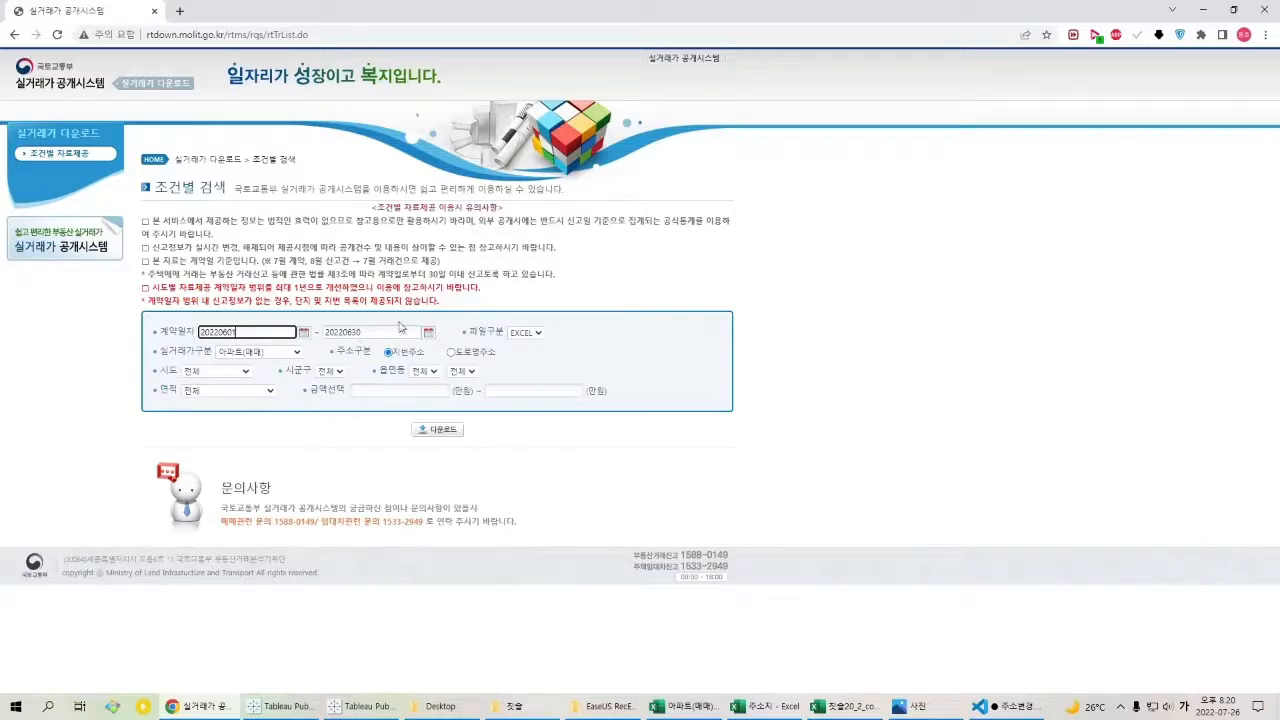
left_click(255, 352)
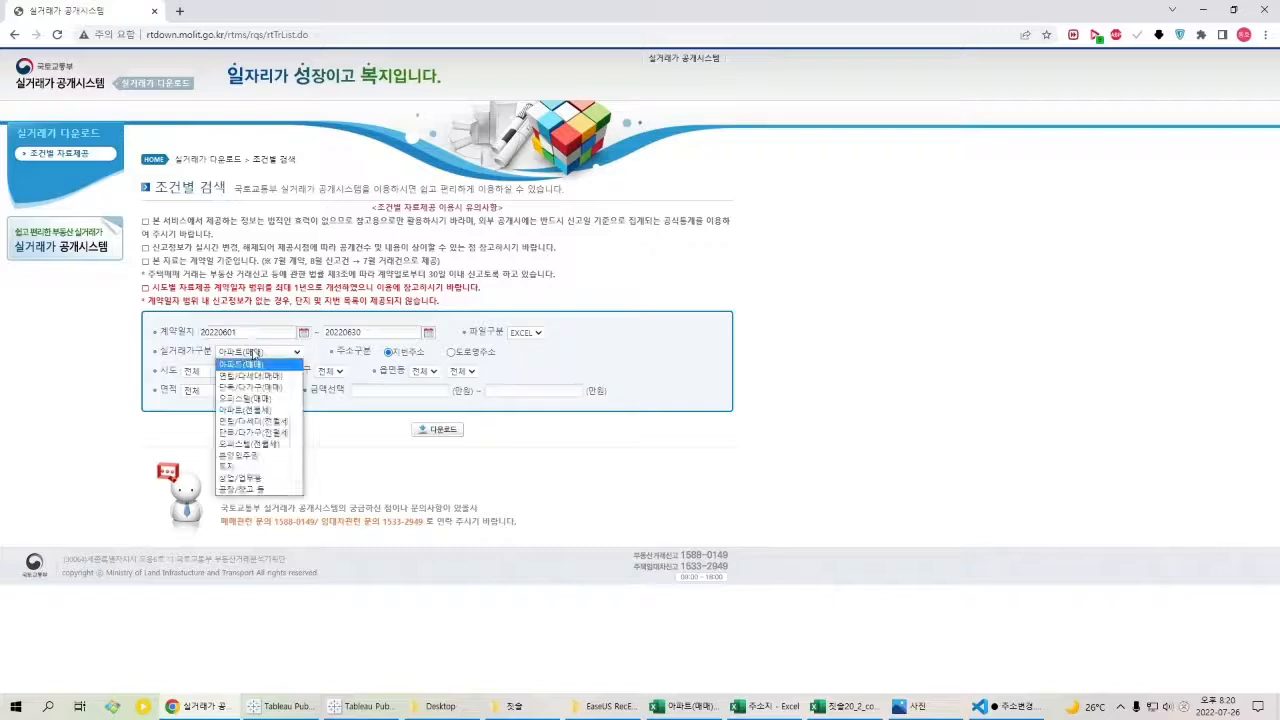
left_click(255, 352)
left_click(228, 376)
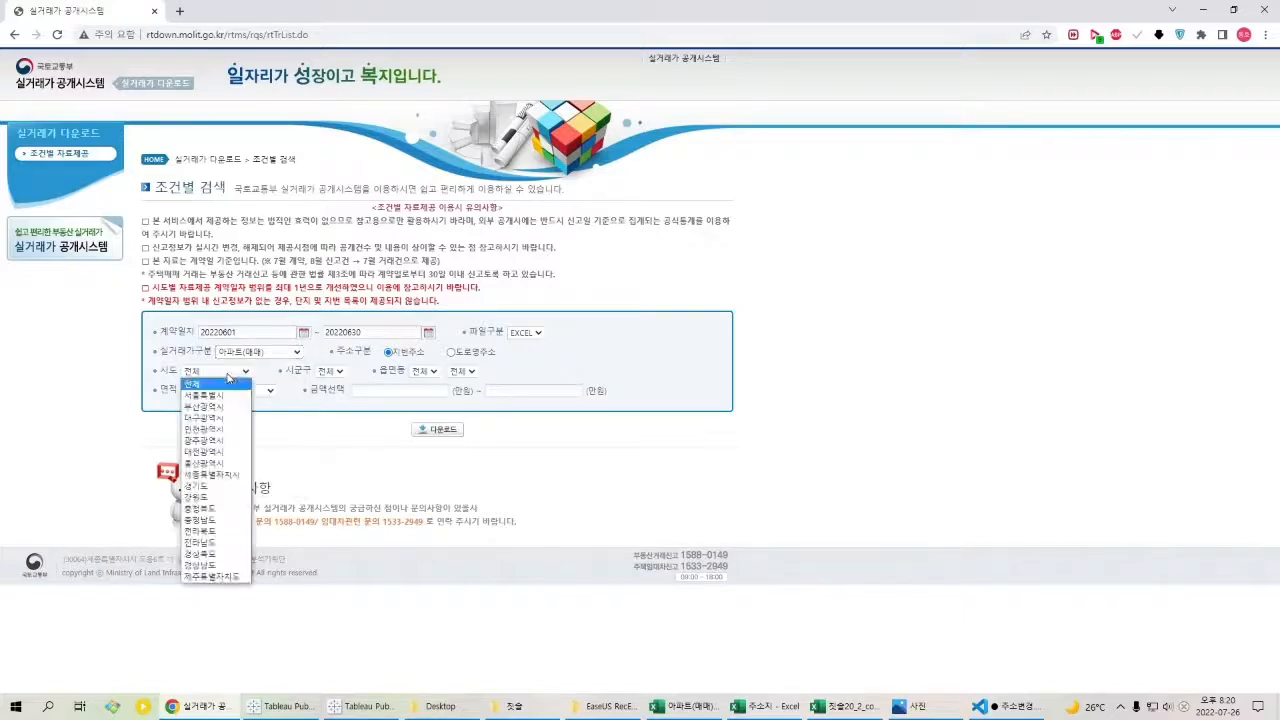
left_click(228, 376)
left_click(329, 374)
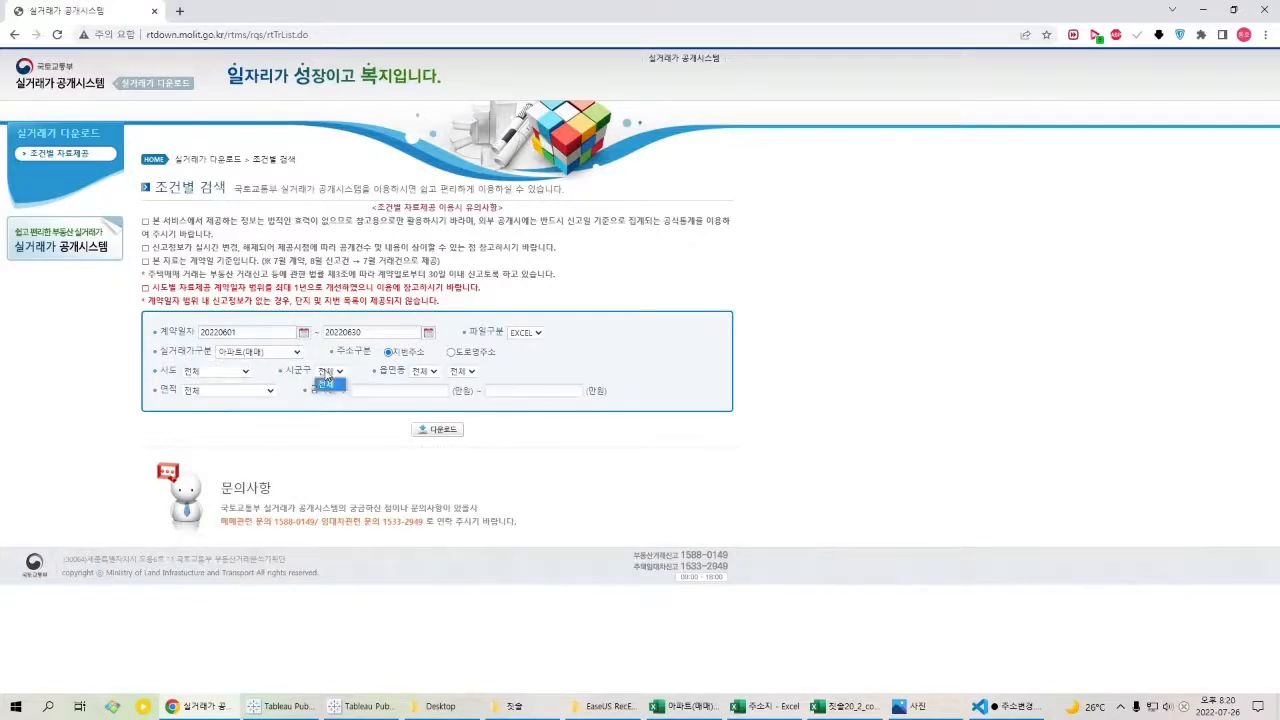
left_click(329, 374)
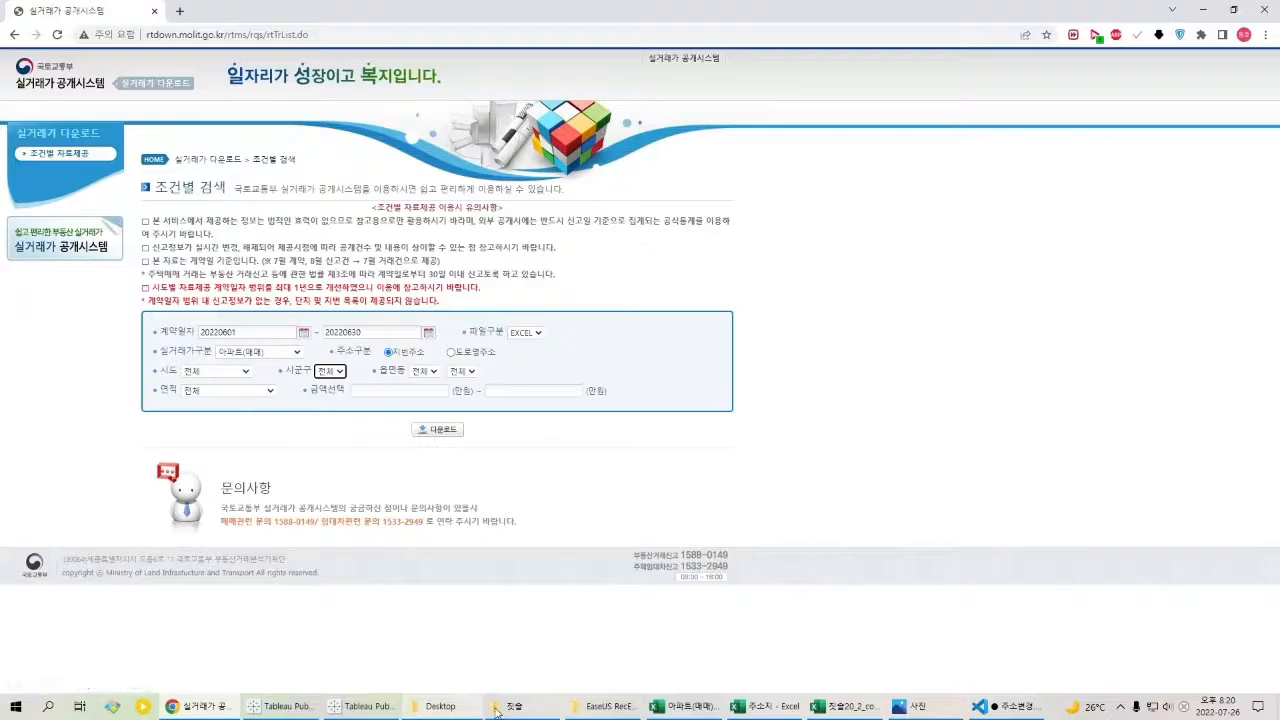
Switch to the 아파트(매매) 실거래가 workbook in Excel and look over its columns from 시군구 to 중개사소재지.
left_click(690, 707)
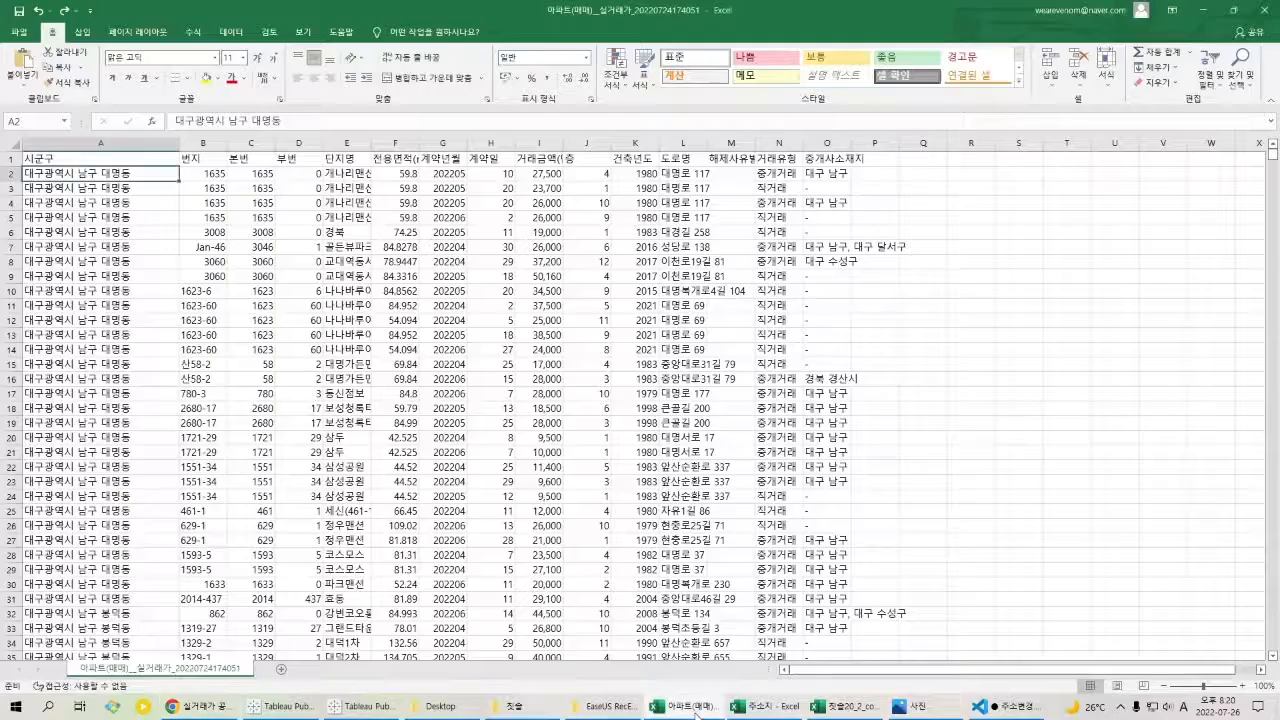
left_click(120, 143)
left_click(827, 143, "shift")
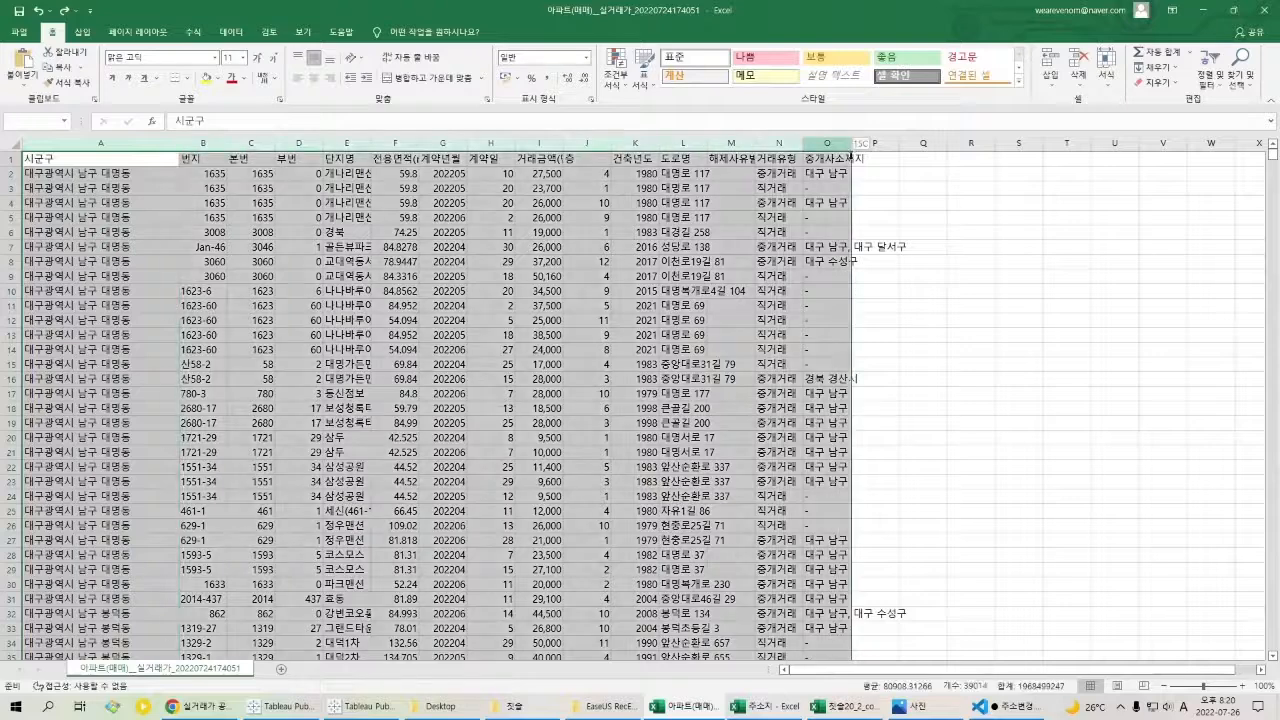
left_click(829, 231)
left_click(76, 180)
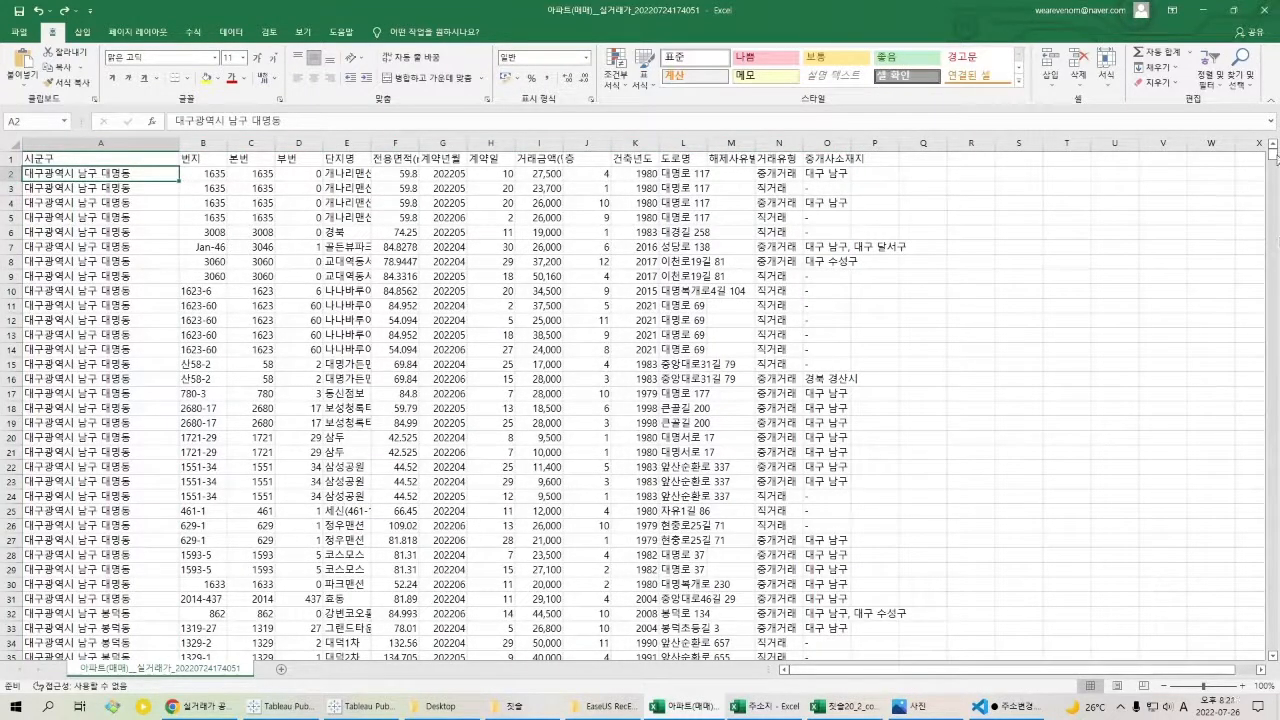
Examine the 시군구 addresses of the 달성군 다사읍 rows further down the apartment sales sheet.
left_click_drag(1273, 155, 1273, 158)
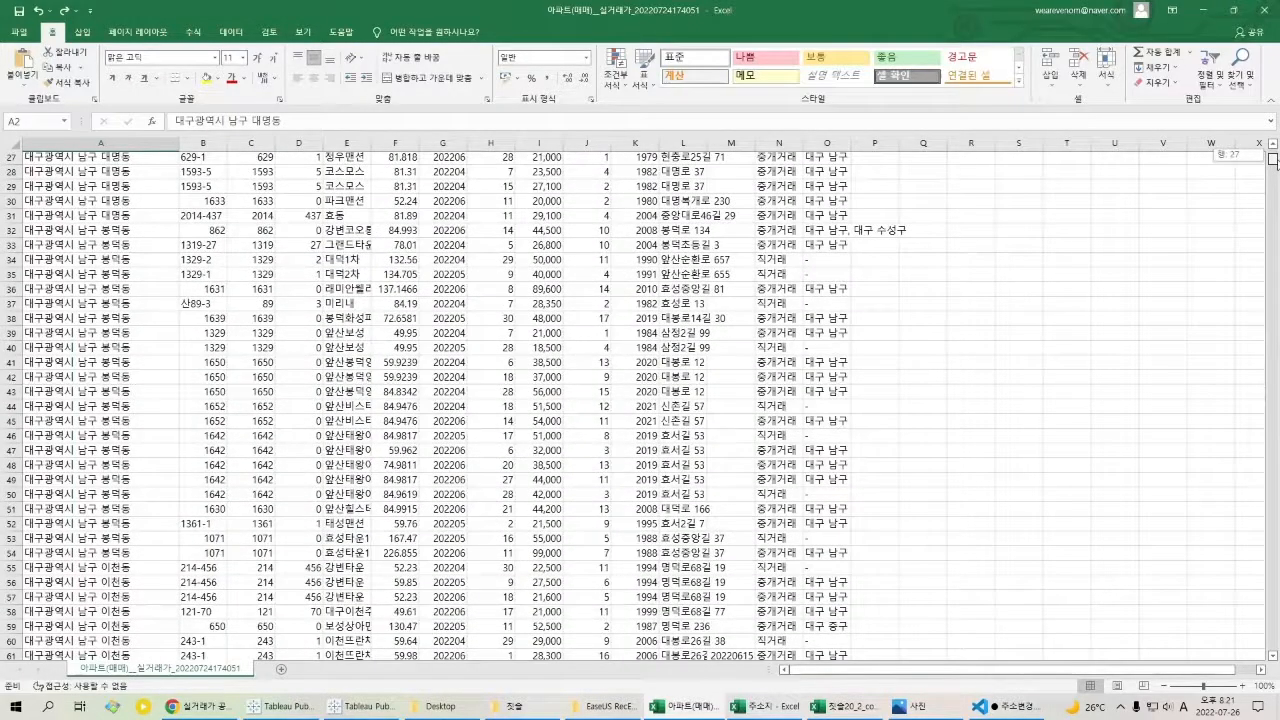
left_click_drag(1273, 158, 1273, 316)
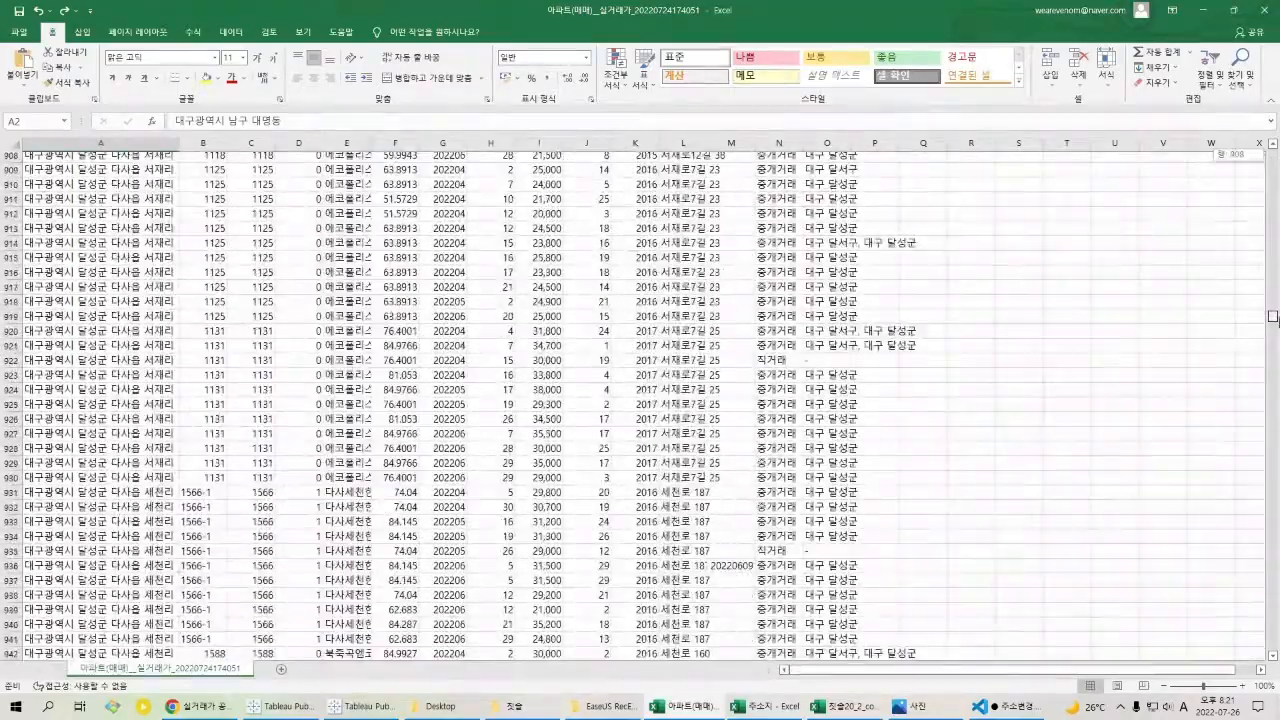
left_click(172, 236)
left_click(170, 307)
left_click(167, 369)
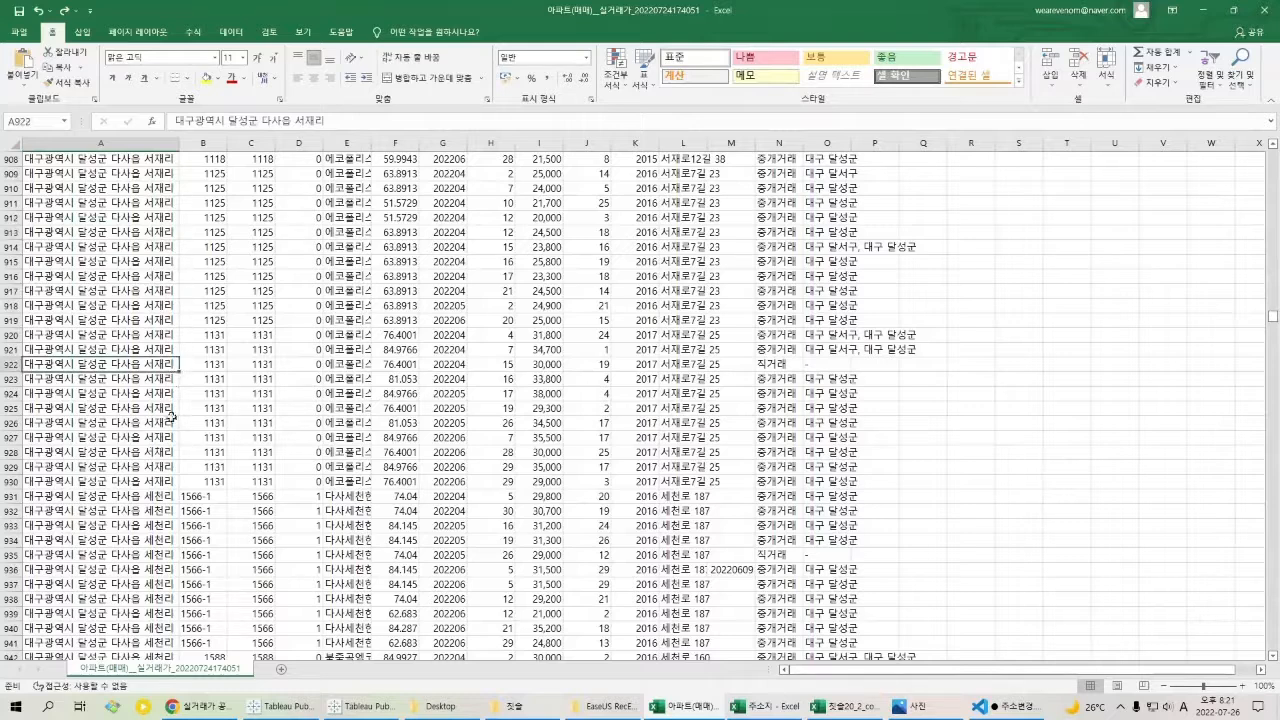
left_click(174, 421)
left_click(163, 363)
left_click(147, 338)
left_click(170, 381)
left_click(172, 395)
left_click(174, 382)
left_click(177, 352)
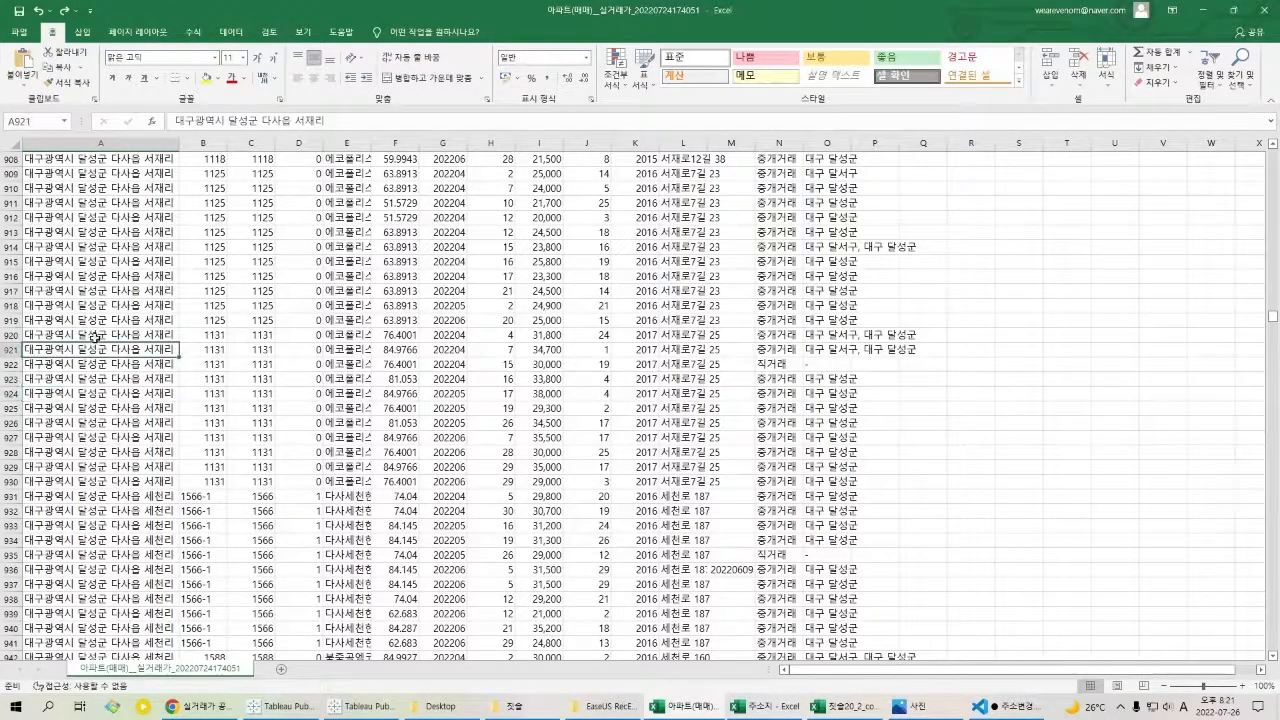
Switch to Visual Studio Code and examine how 주소변경.ipynb renames 시군구 to 주소 and splits it into 시도, 시군구 and 읍면동.
left_click(990, 707)
scroll(701, 396, "up", 15)
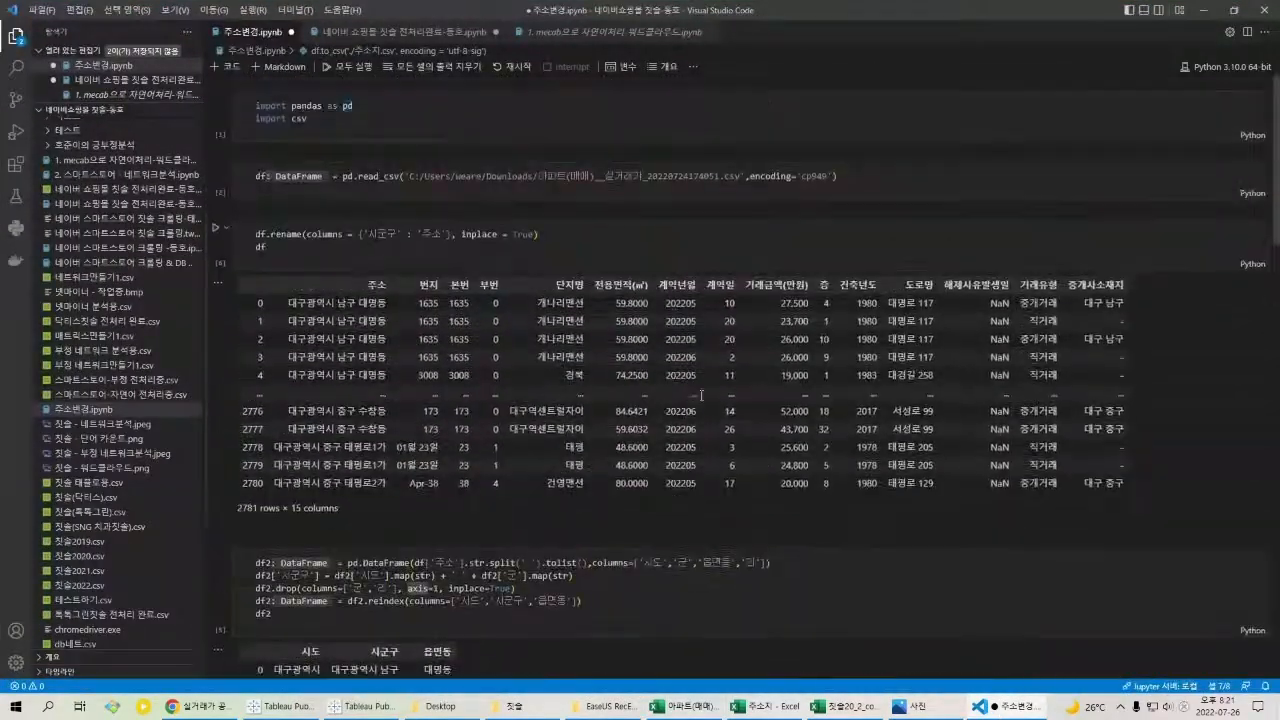
left_click(417, 246)
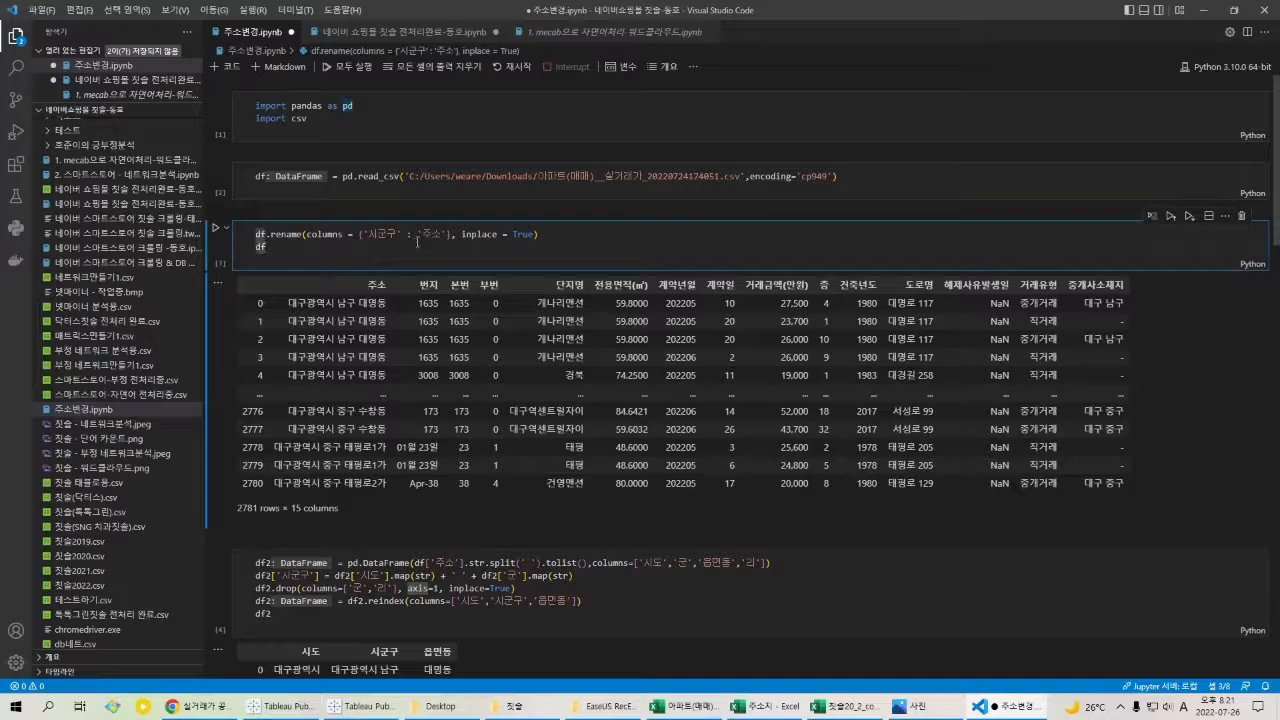
scroll(362, 318, "down", 5)
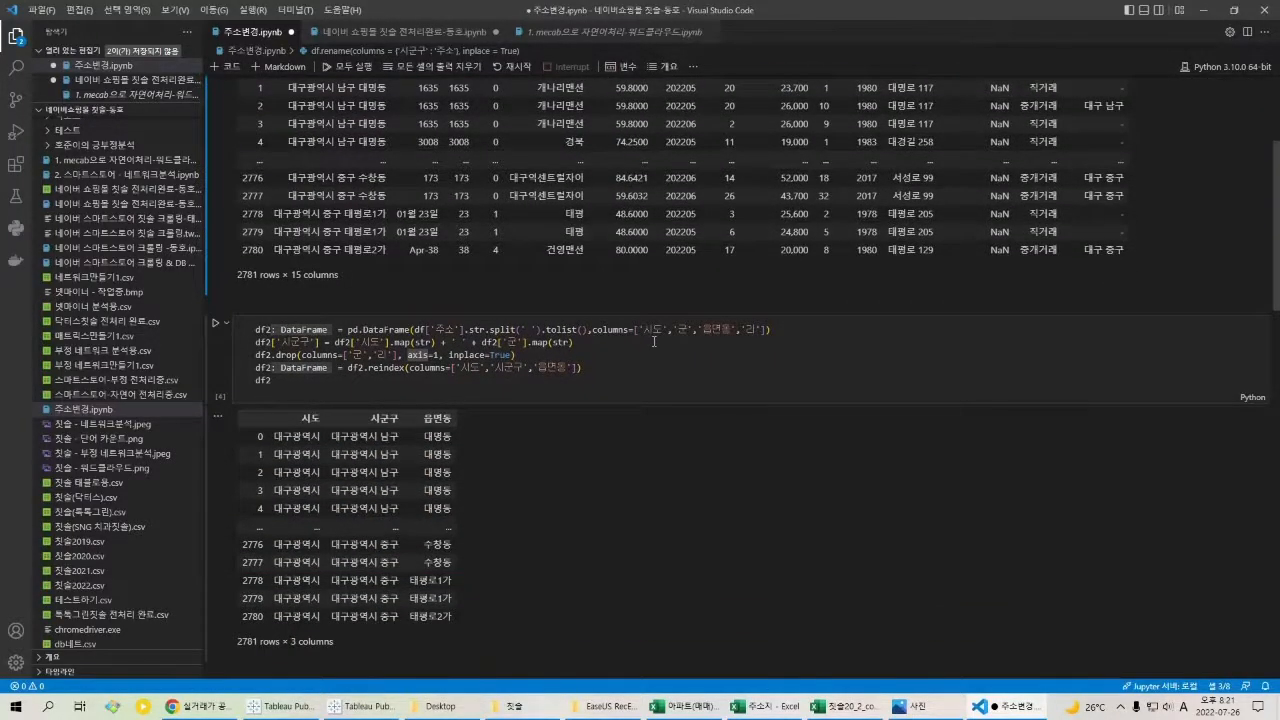
scroll(479, 324, "up", 2)
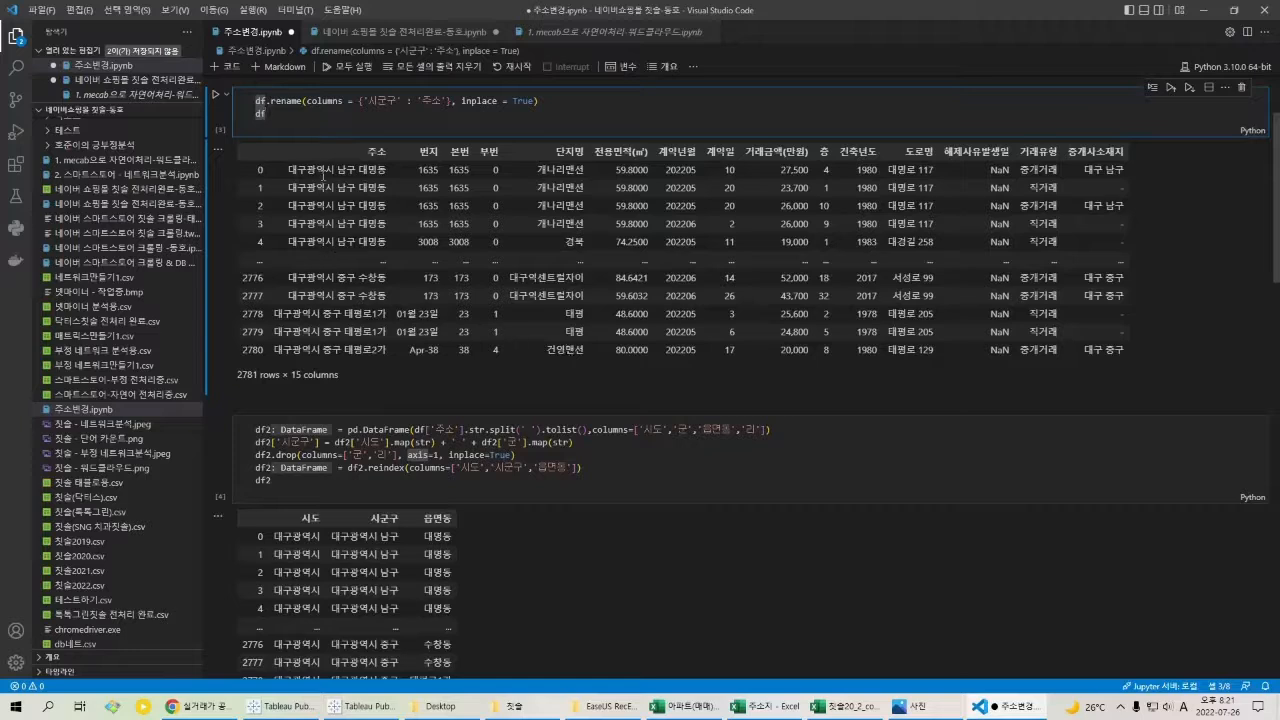
left_click_drag(288, 170, 387, 178)
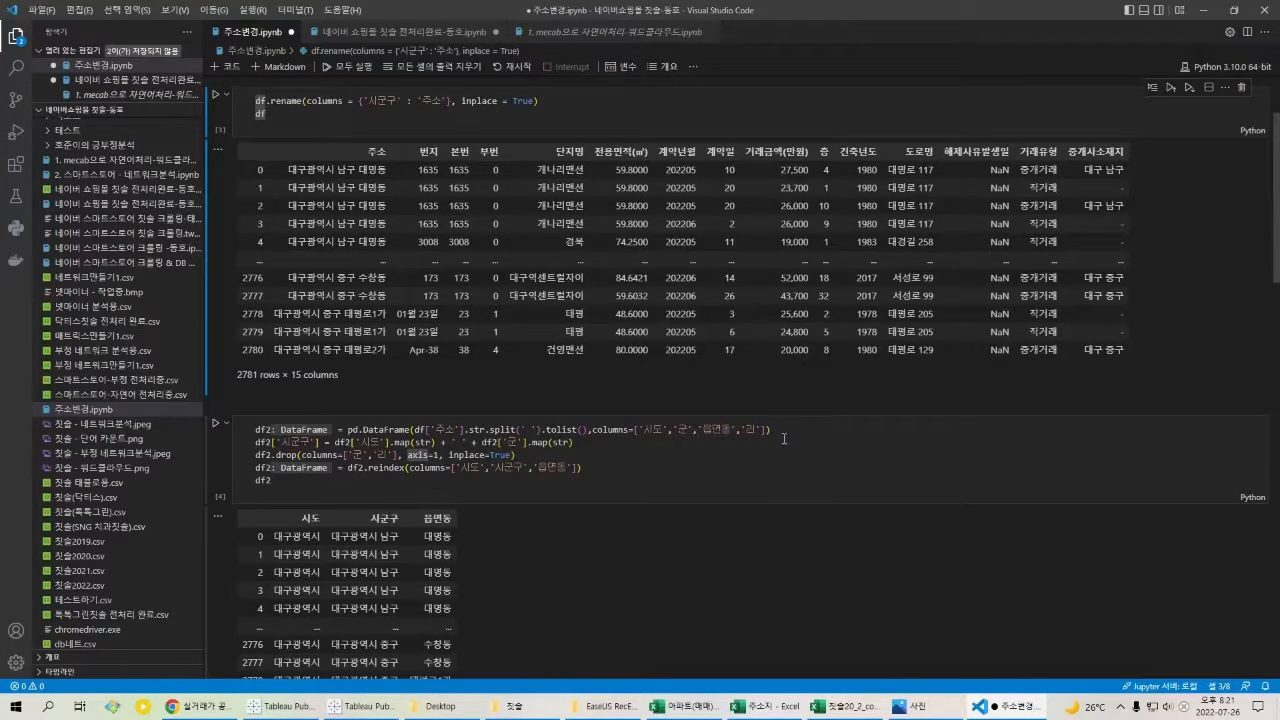
left_click_drag(784, 438, 448, 443)
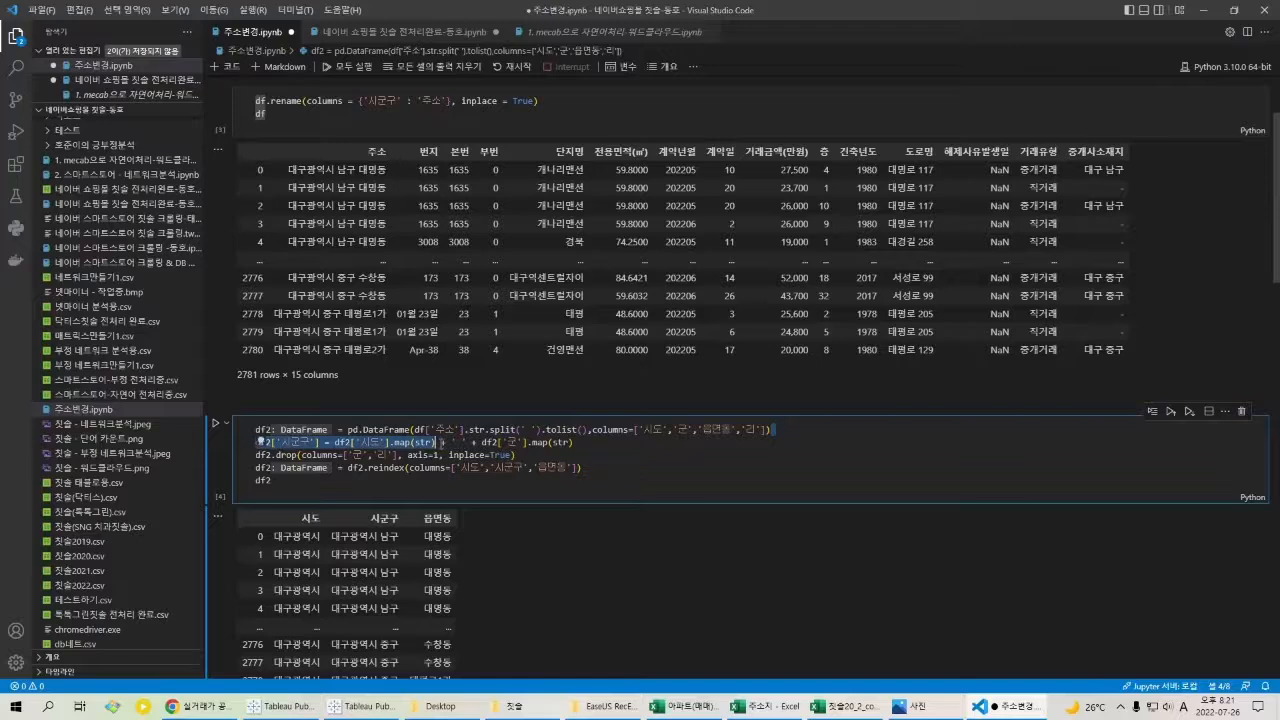
left_click(442, 442)
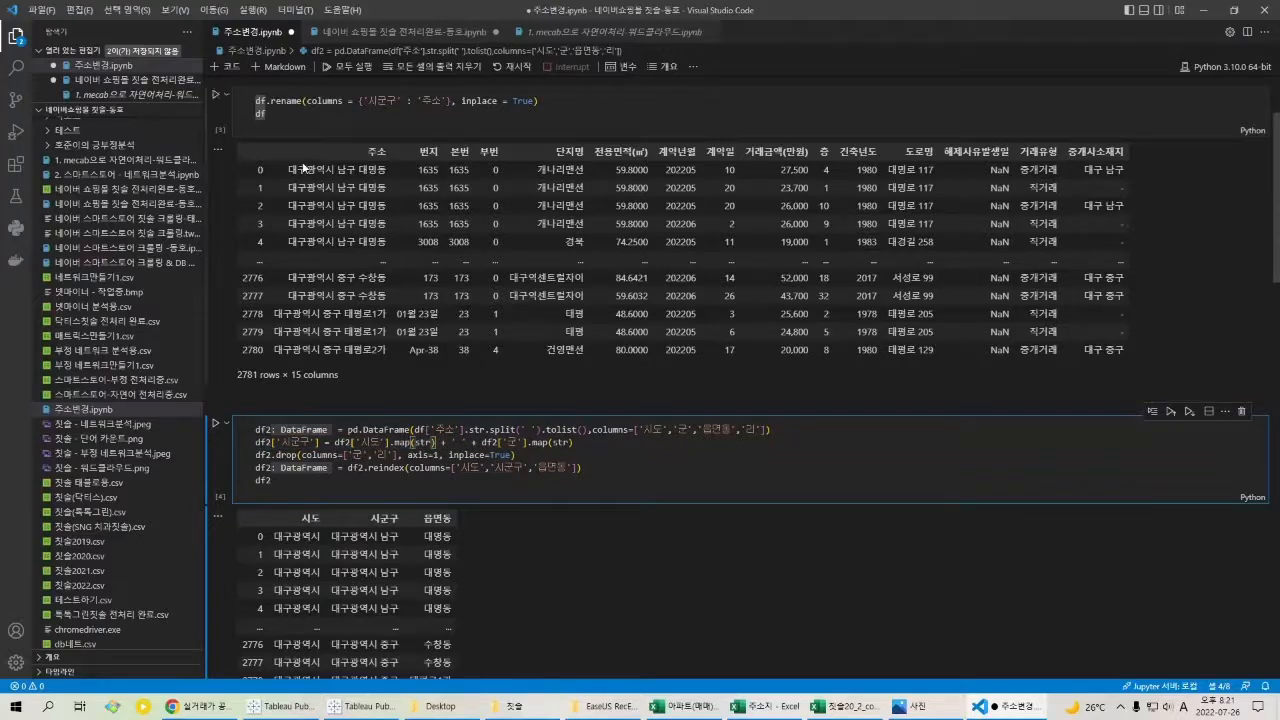
left_click_drag(306, 170, 358, 175)
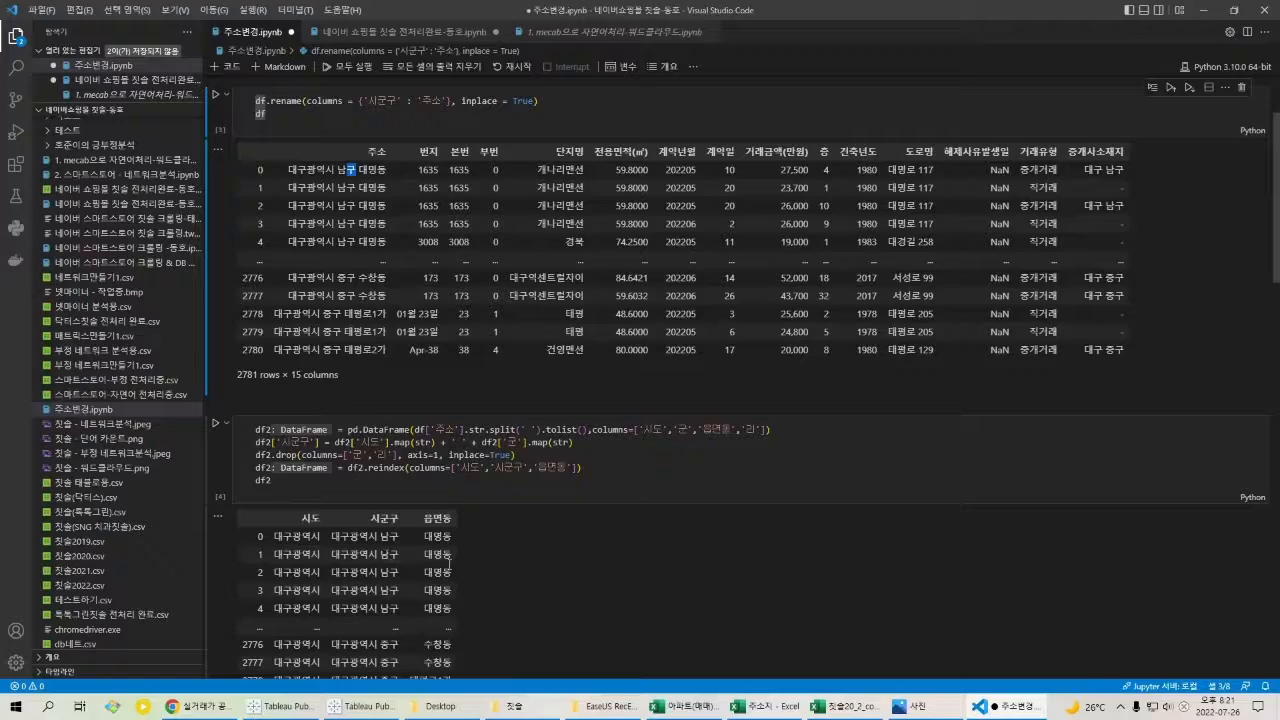
scroll(452, 545, "down", 2)
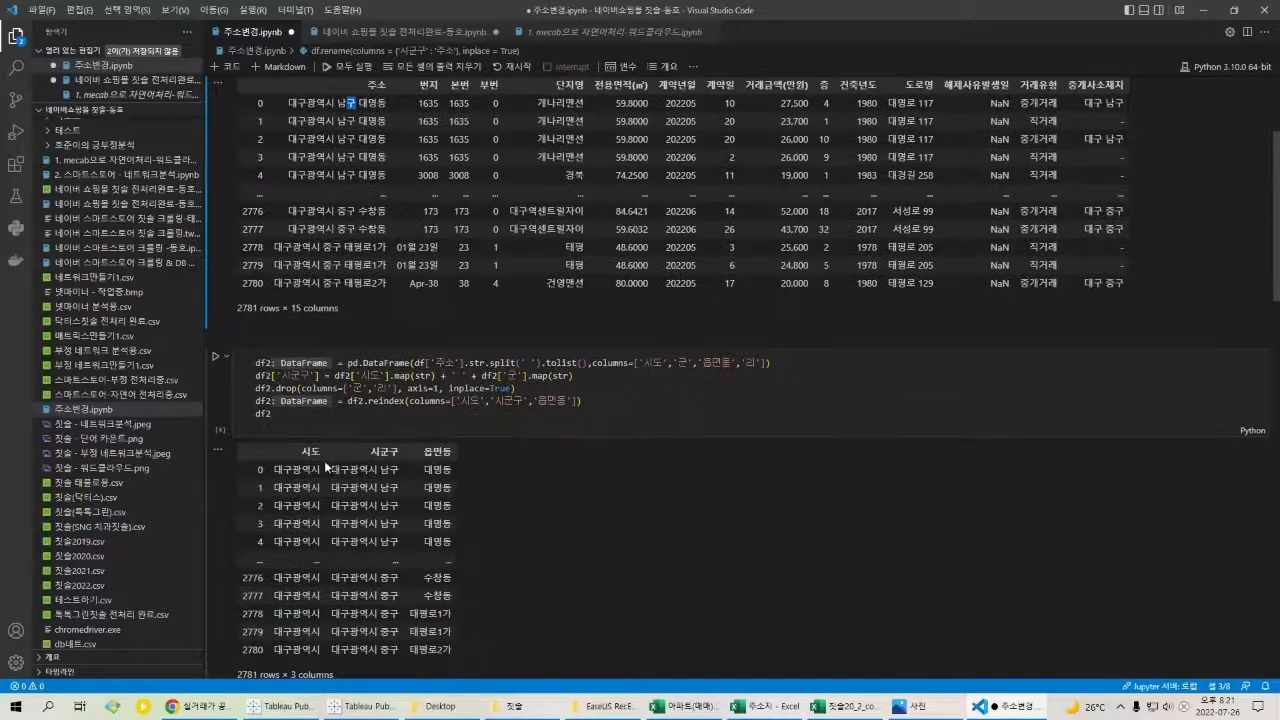
Check the 시도, 시군구 and 읍면동 columns in the 주소지 workbook in Excel and minimize its window.
left_click(760, 706)
mouse_move(407, 321)
left_mouse_down()
mouse_move(442, 320)
mouse_move(430, 317)
left_mouse_up()
left_click_drag(413, 304, 594, 305)
left_click(630, 349)
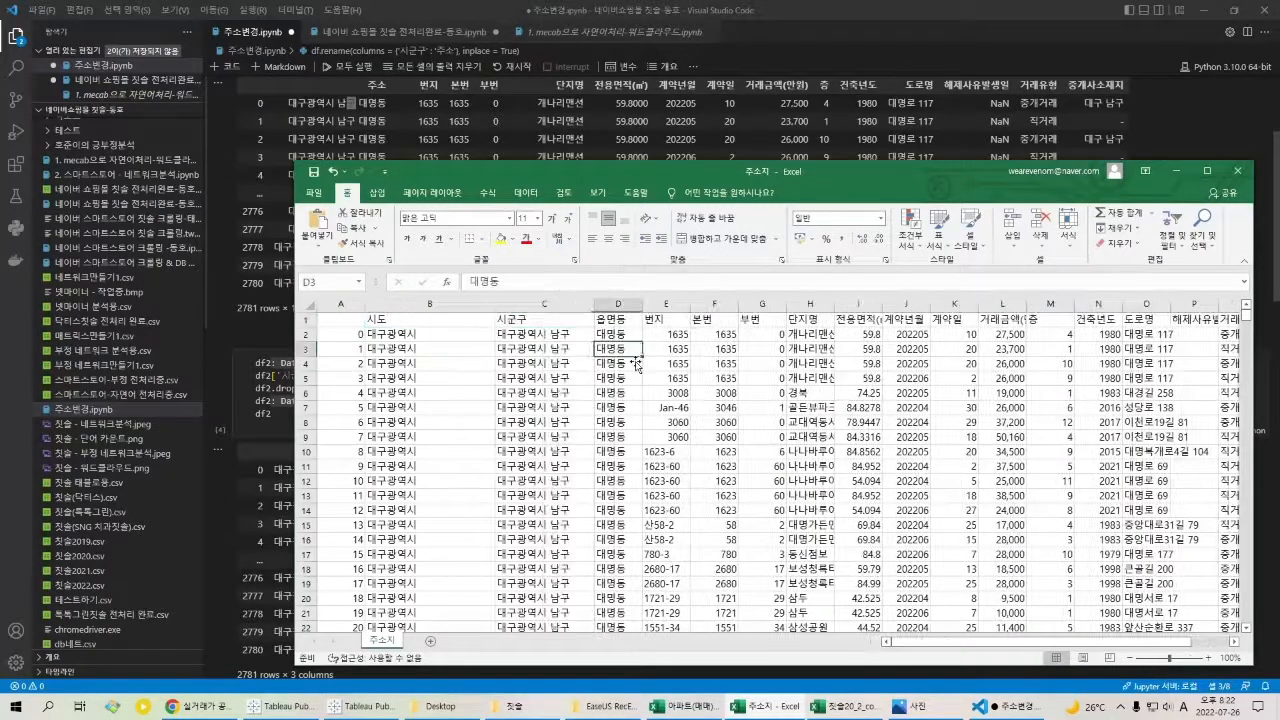
left_click(628, 338)
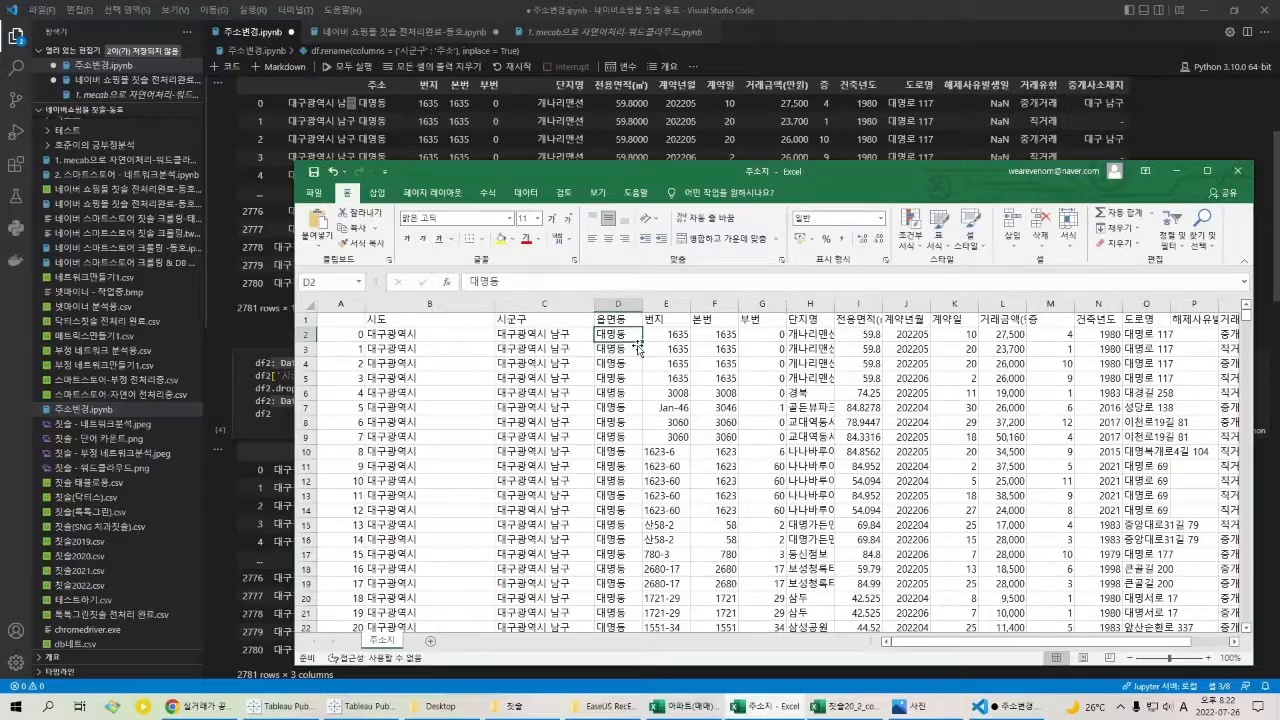
left_click(1176, 170)
Review the remaining notebook cells that drop 주소, concatenate df2 with df and export 주소지.csv.
scroll(462, 383, "down", 8)
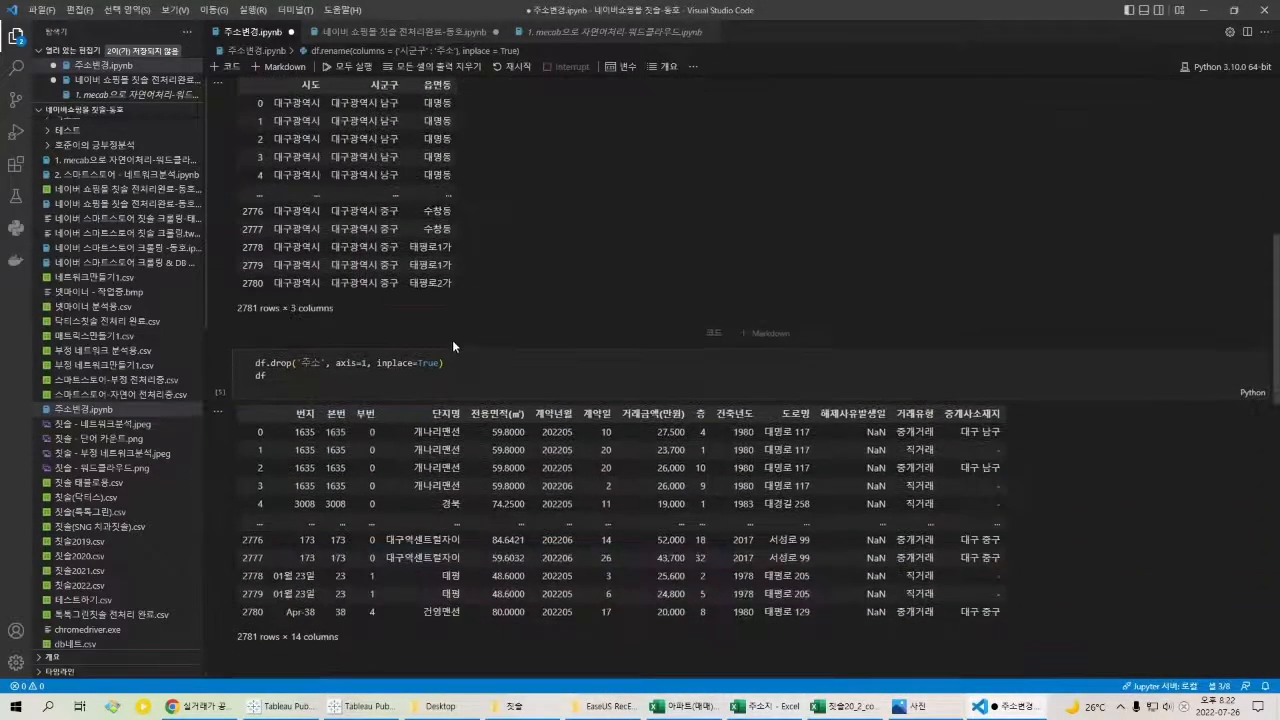
scroll(452, 340, "down", 3)
scroll(357, 314, "down", 2)
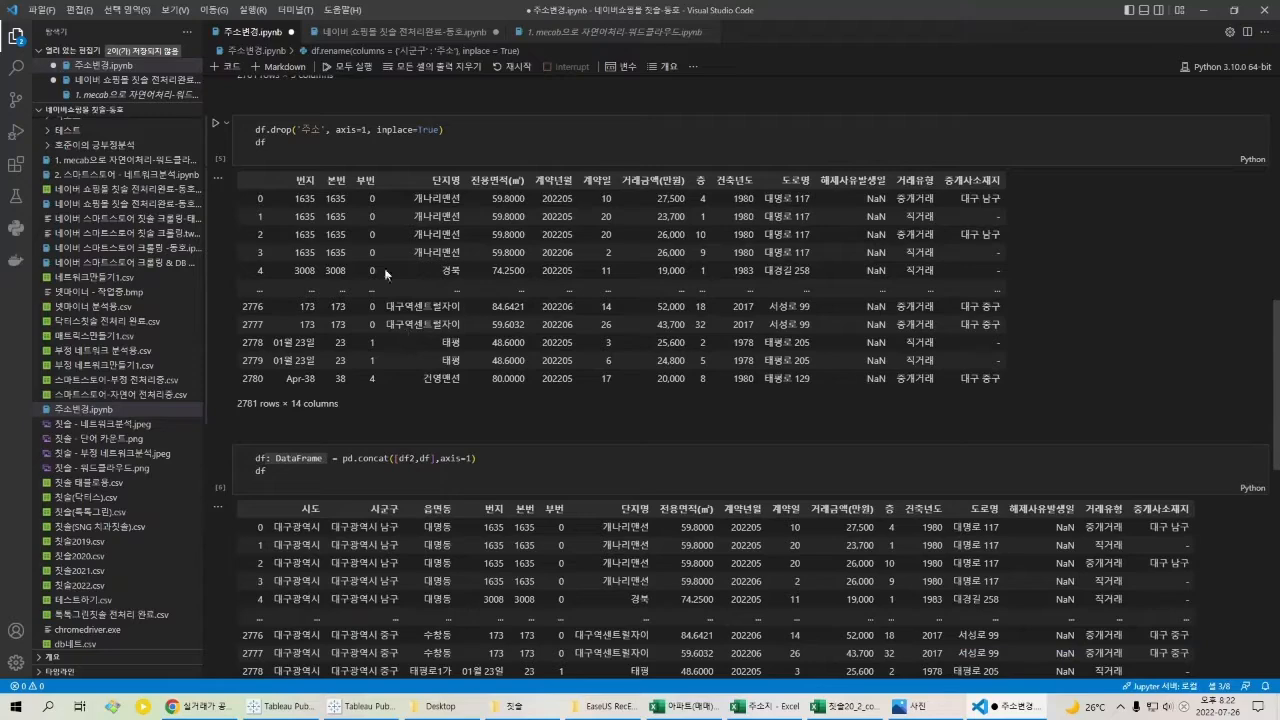
scroll(375, 335, "down", 1)
scroll(376, 316, "down", 4)
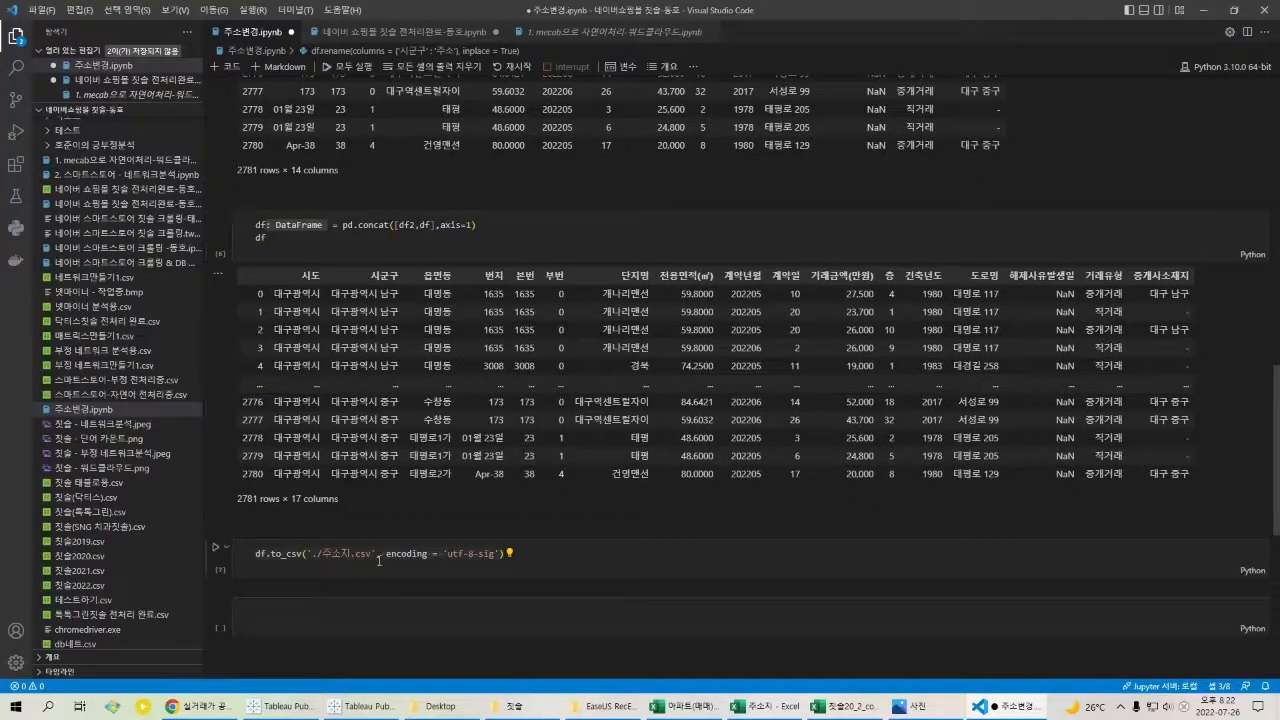
left_click(303, 553)
Switch to the Tableau Public workbook 문서2, check its data source, and assign the 시군구 geographic role to the 시군구 field on 시트 1.
left_click(350, 710)
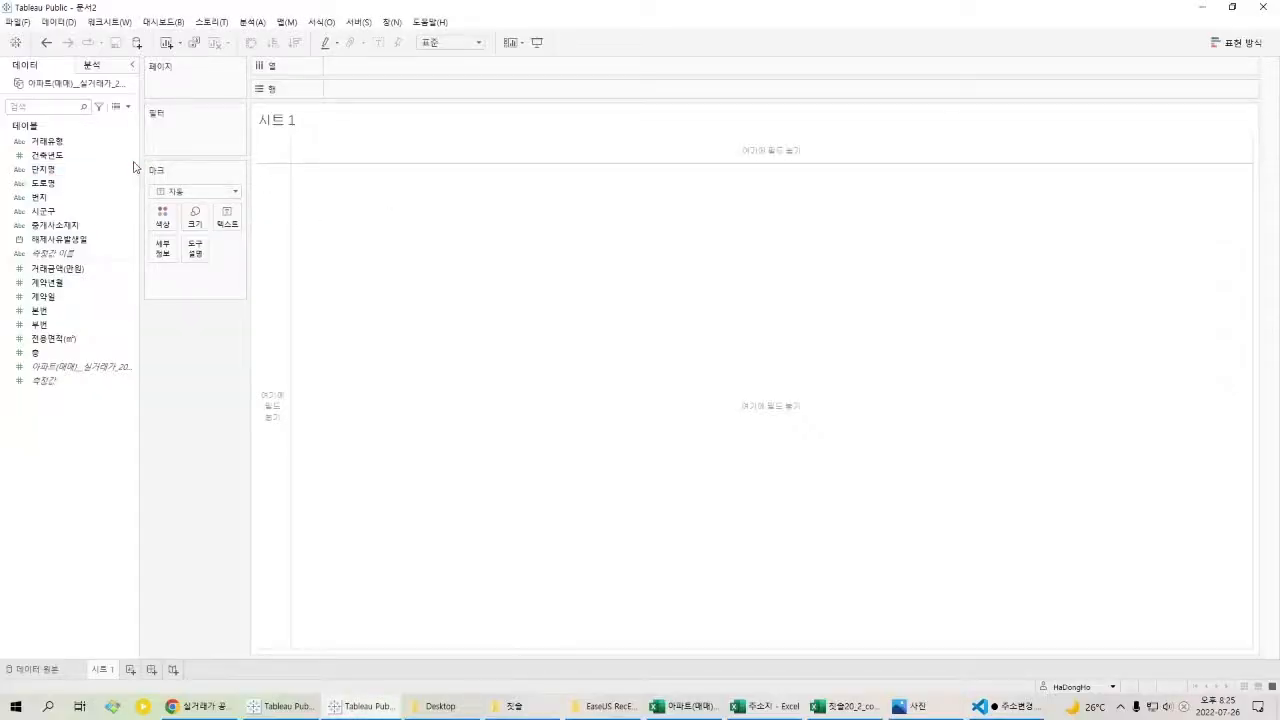
left_click(30, 670)
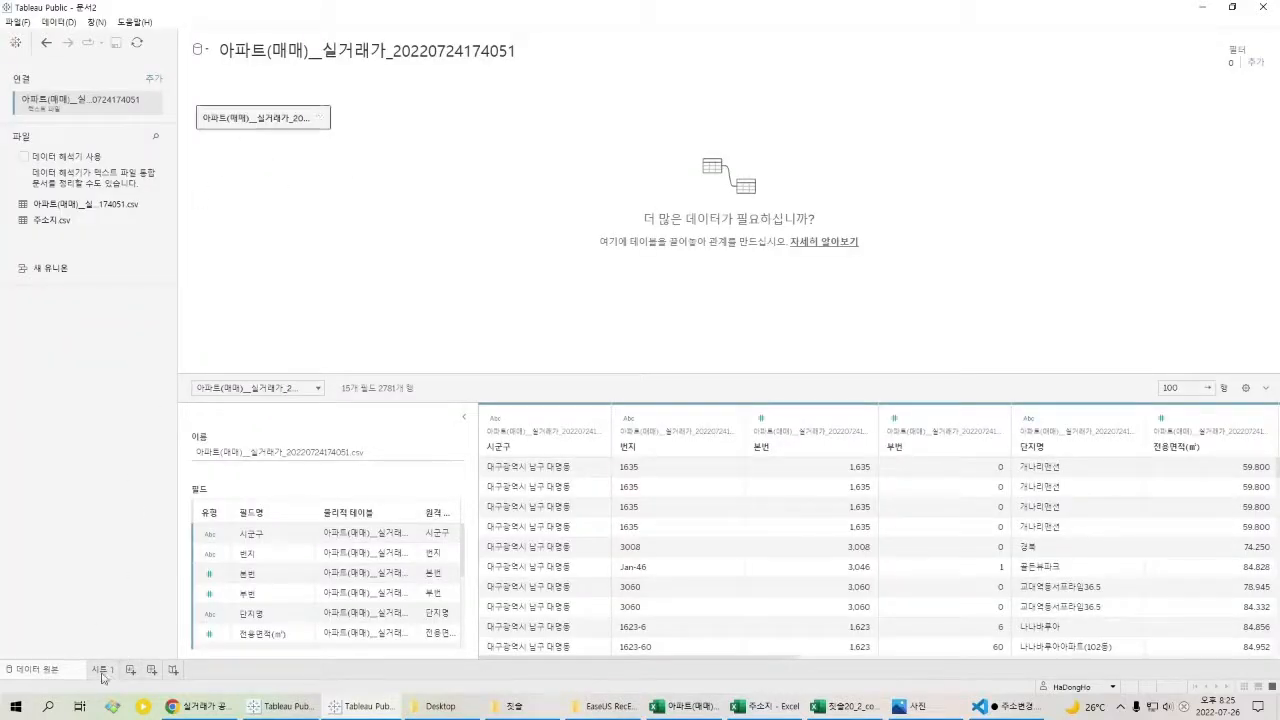
left_click(103, 674)
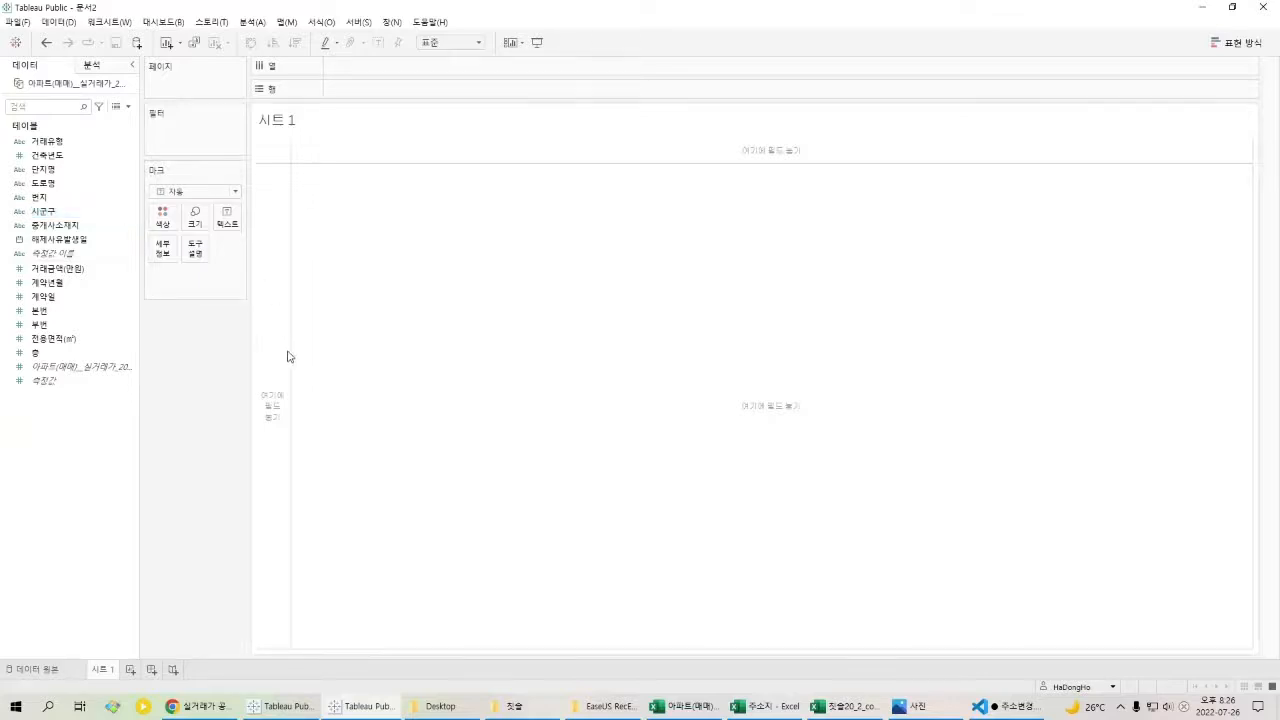
right_click(130, 214)
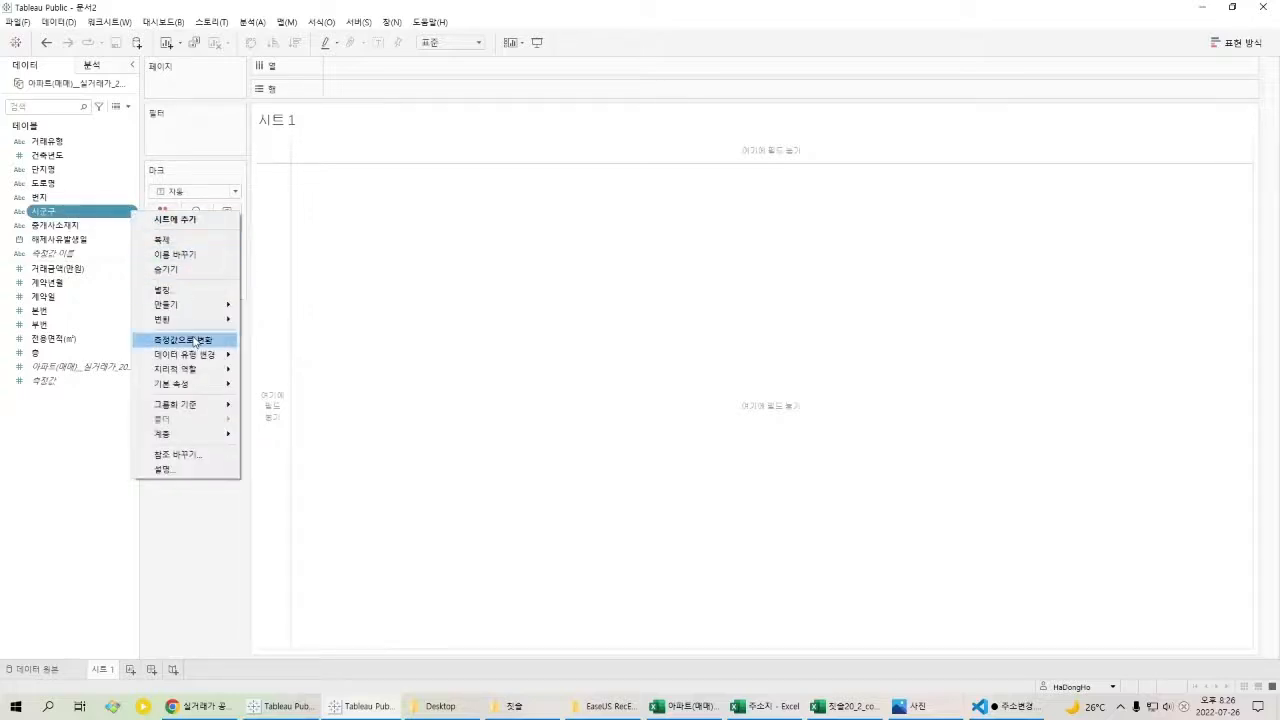
mouse_move(201, 372)
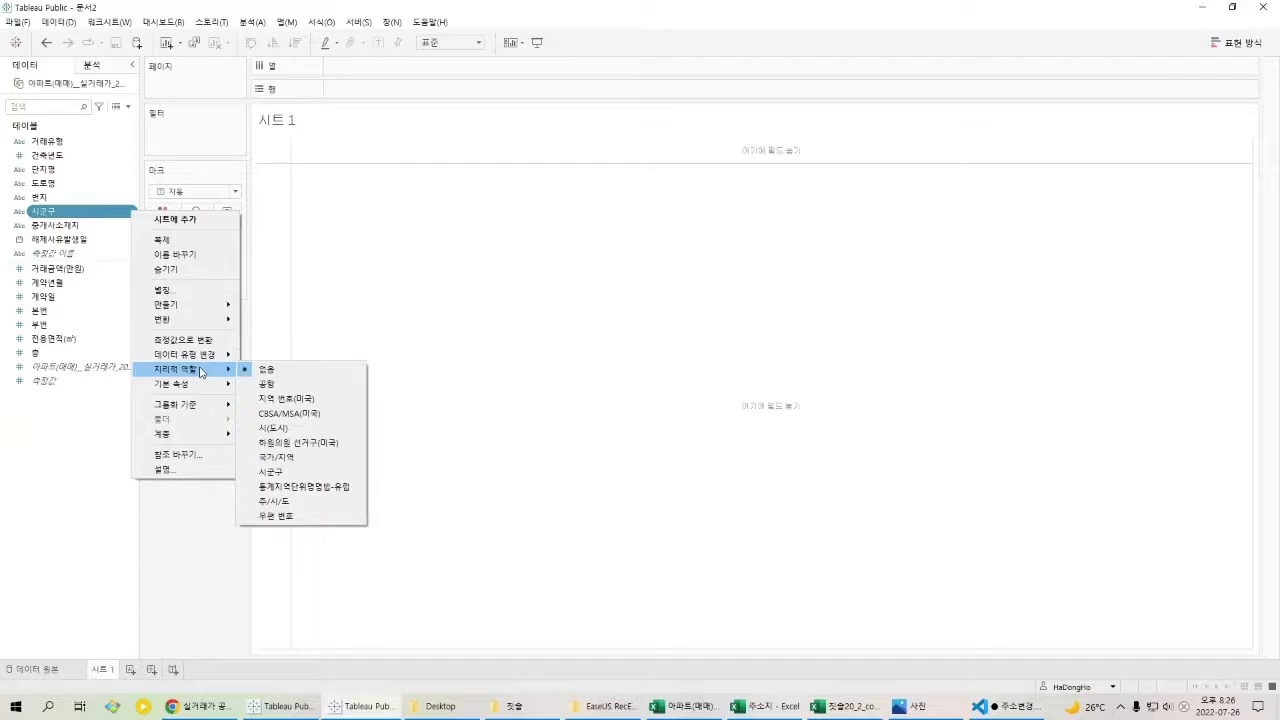
left_click(300, 472)
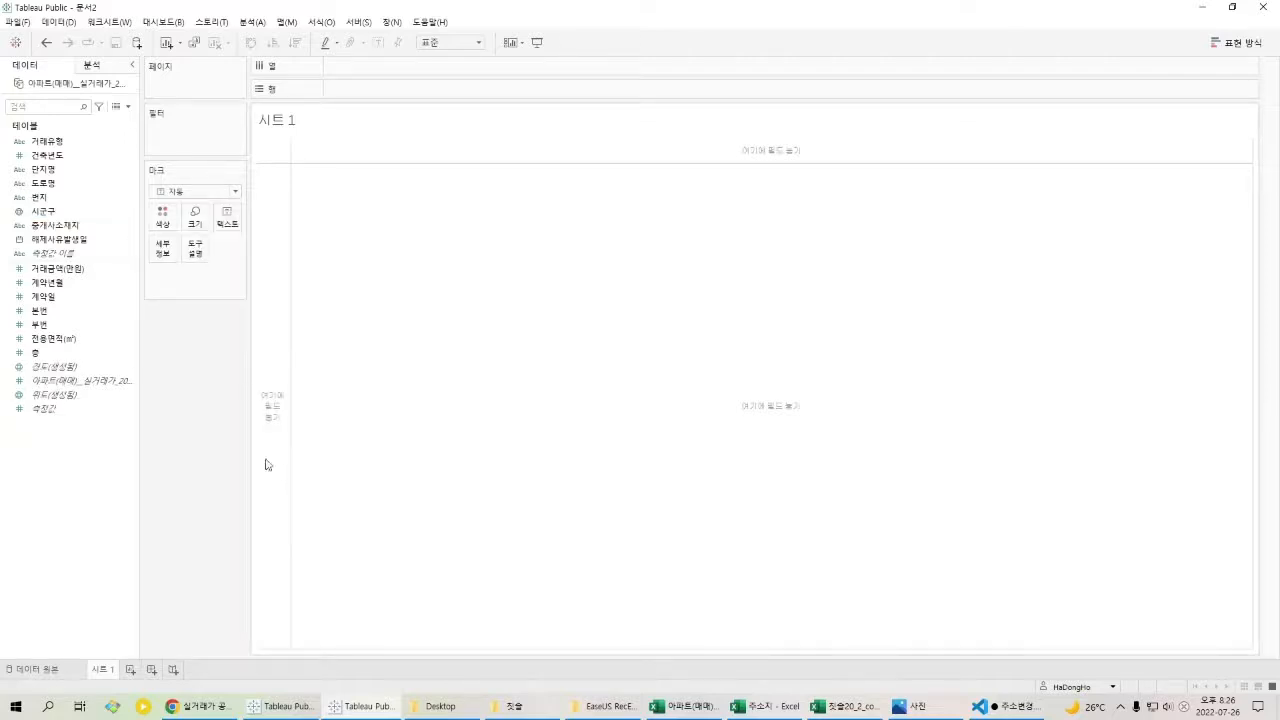
Build a map from 경도(생성됨) and 위도(생성됨), and color it by 시군구 with all members added.
double_click(78, 366)
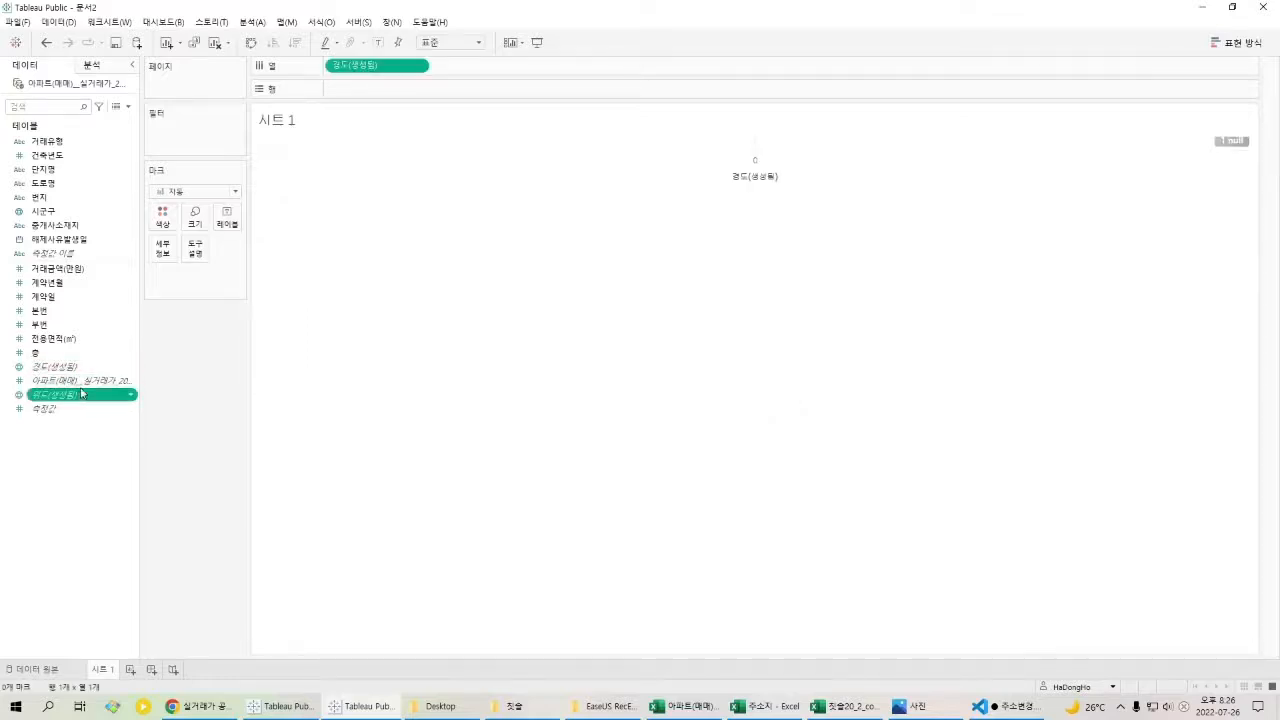
double_click(82, 393)
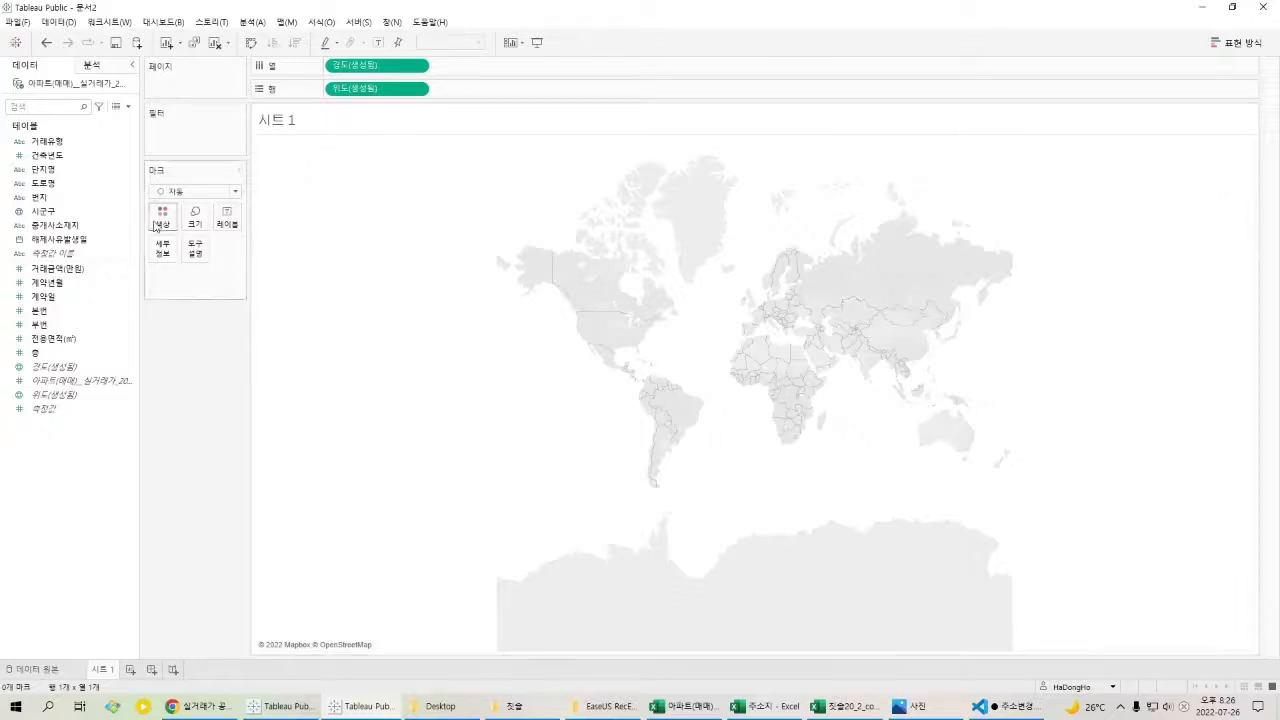
left_click_drag(85, 213, 165, 218)
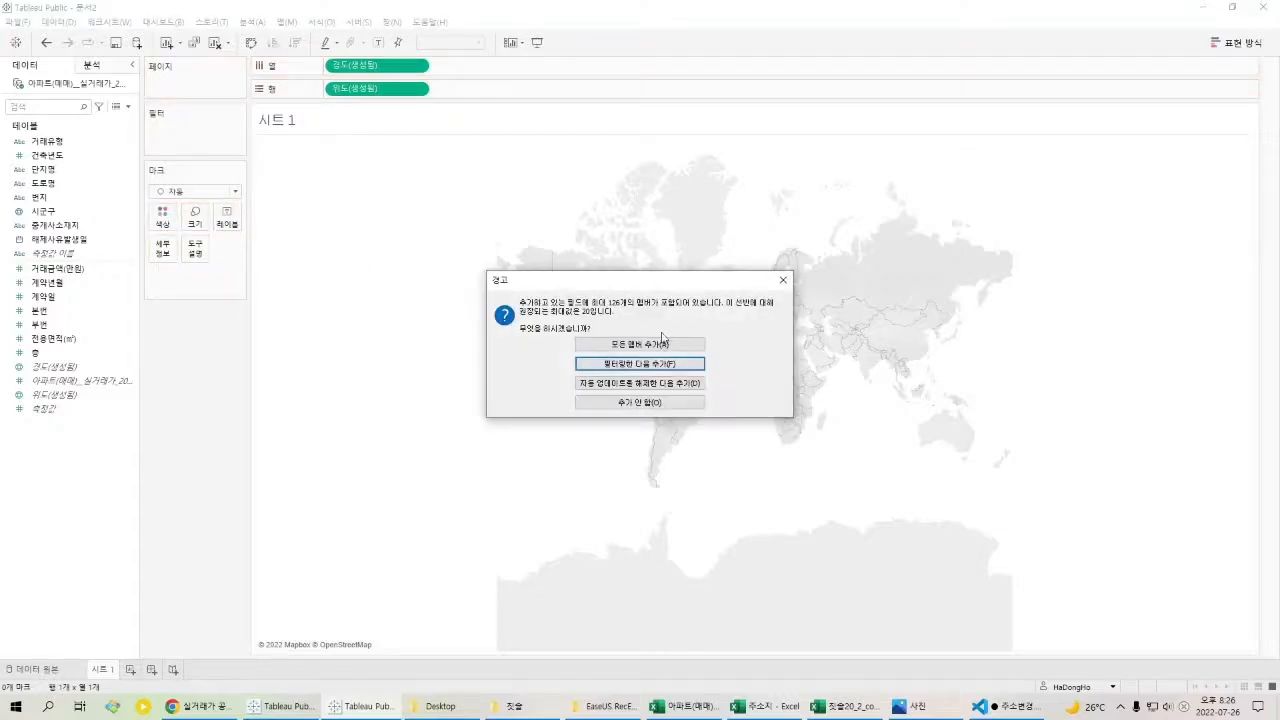
left_click(675, 346)
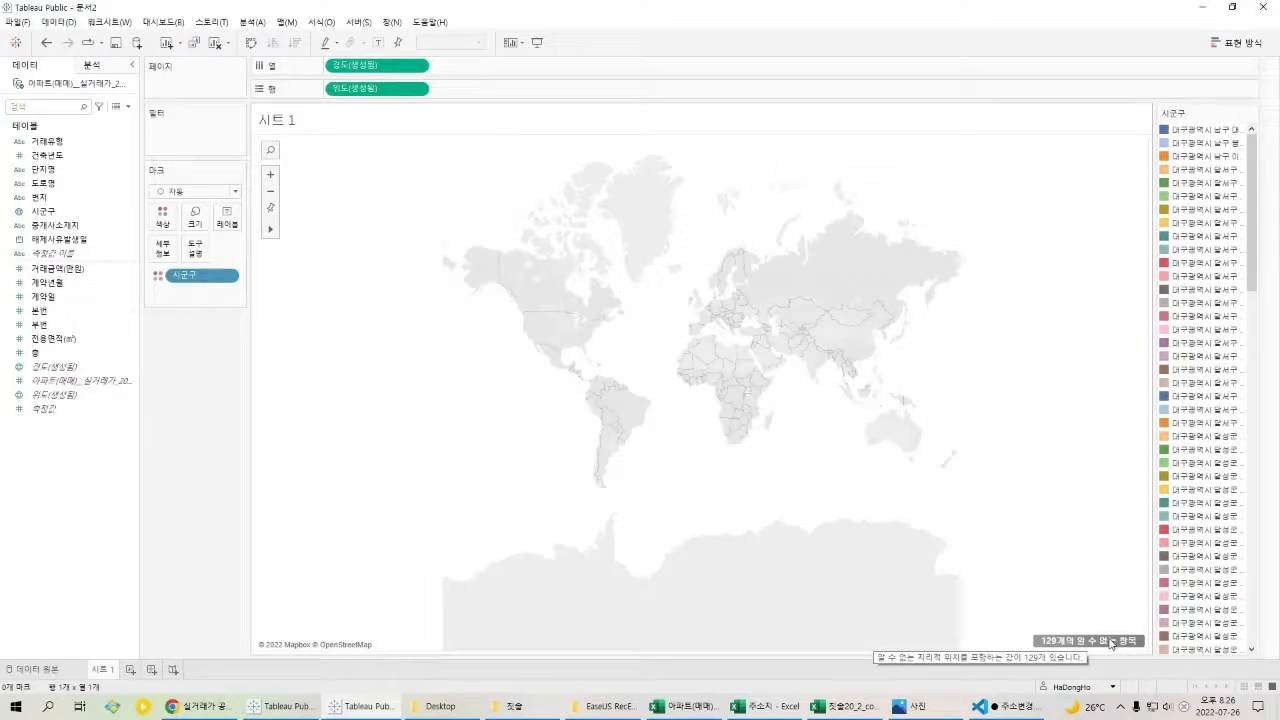
Edit the locations of the unrecognised 시군구 values and fix 주/시/도 to 대구광역시.
left_click(1111, 643)
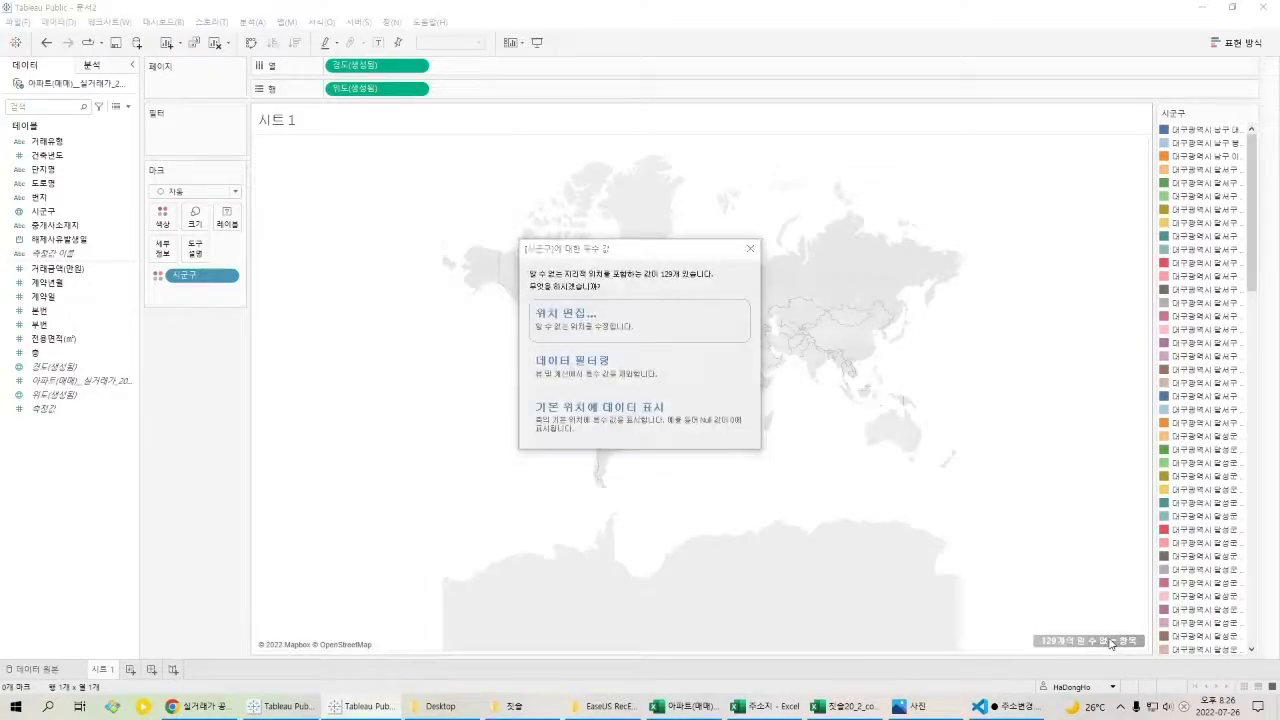
left_click(619, 330)
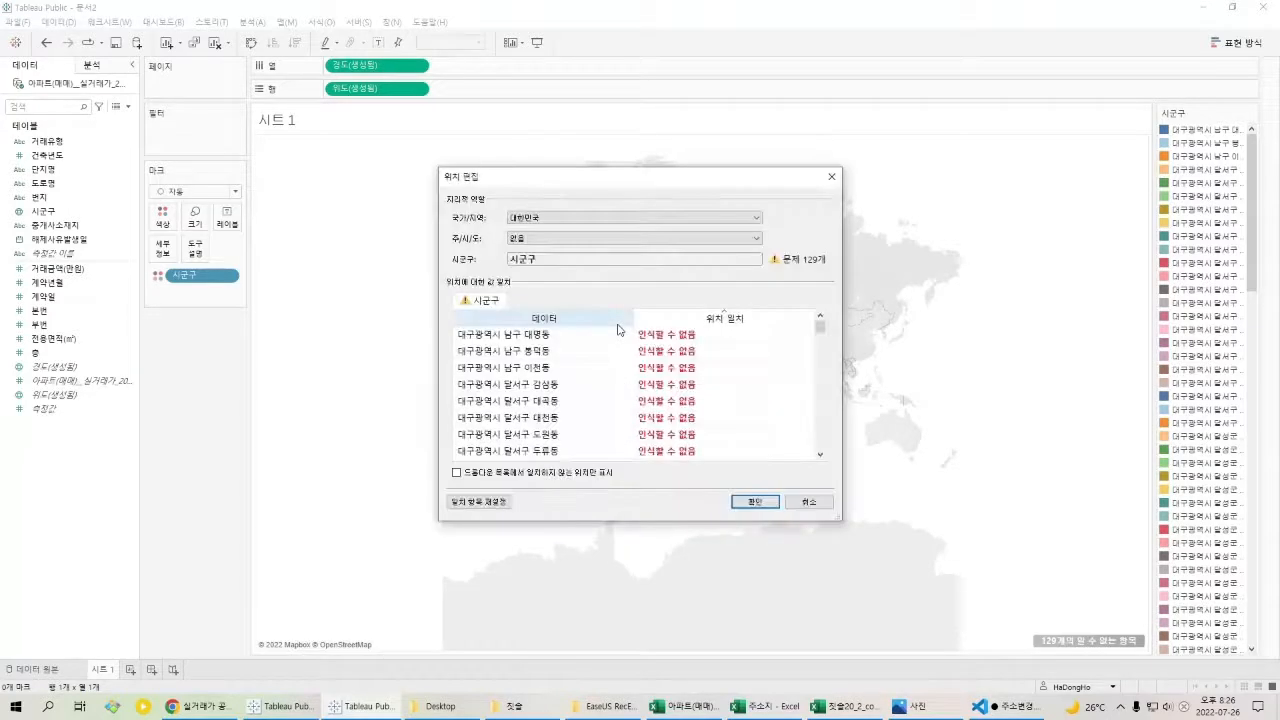
left_click(719, 240)
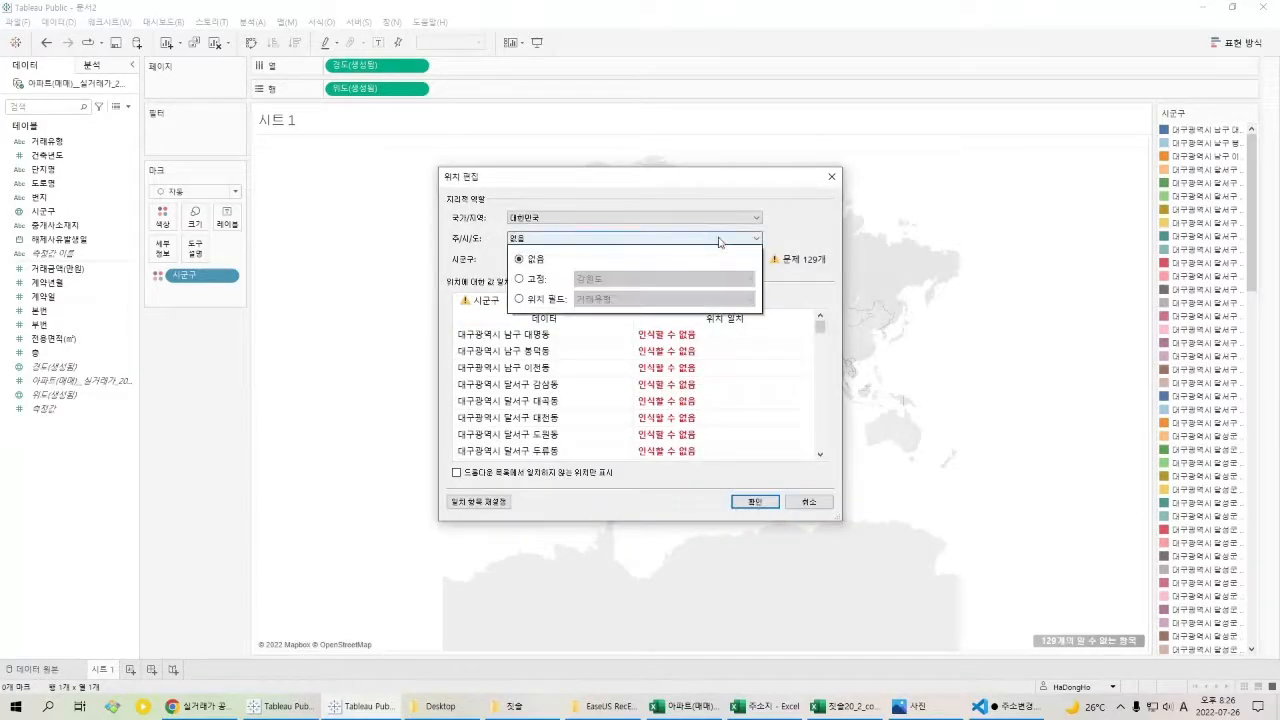
left_click(577, 279)
left_click(637, 283)
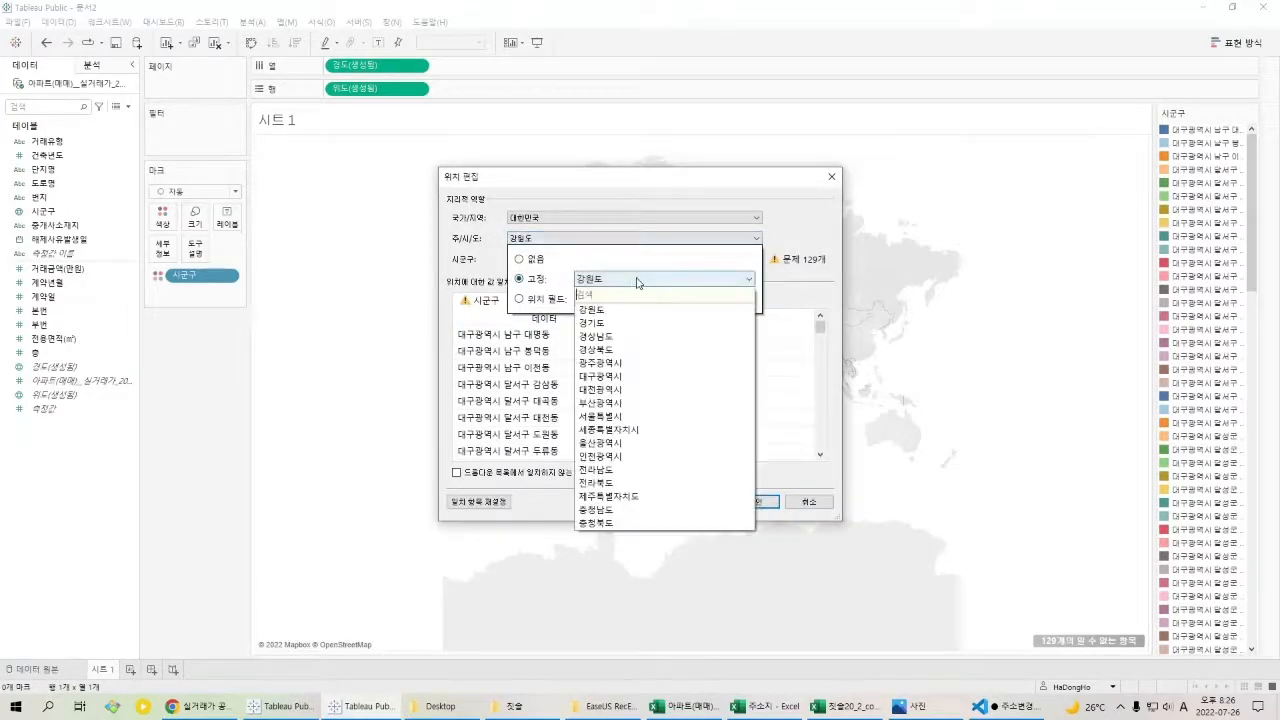
left_click(634, 378)
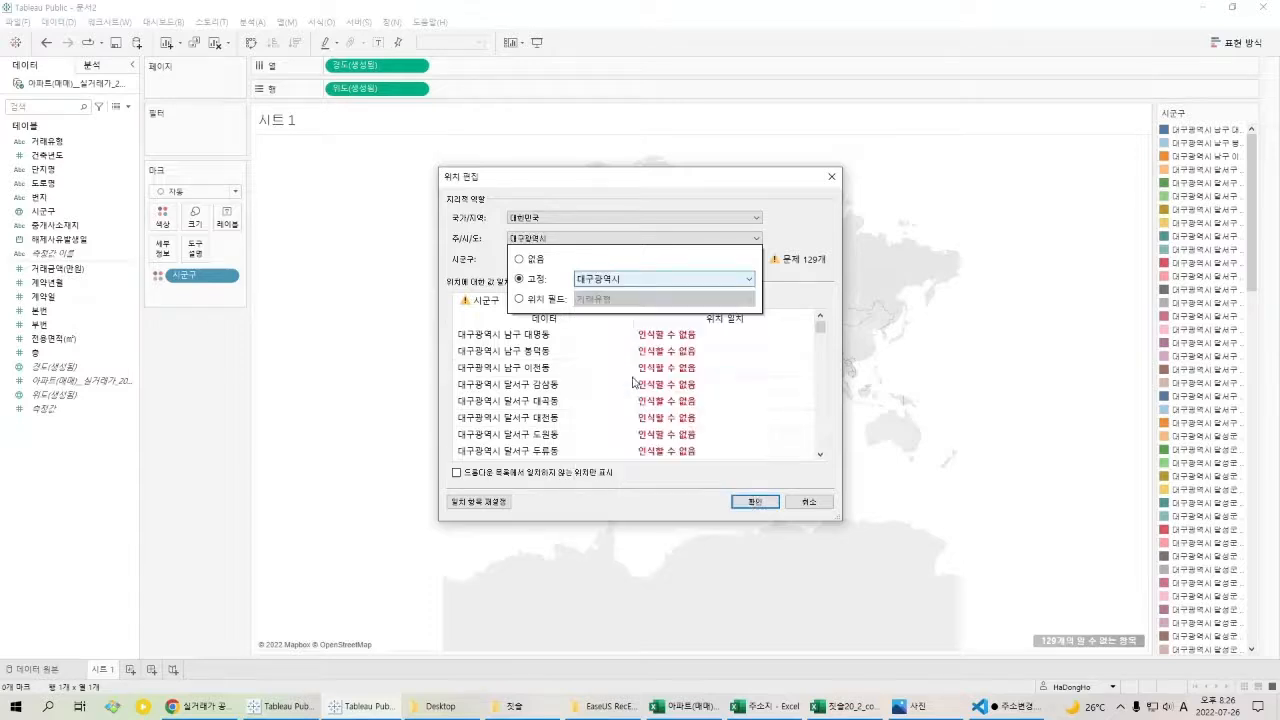
left_click(795, 264)
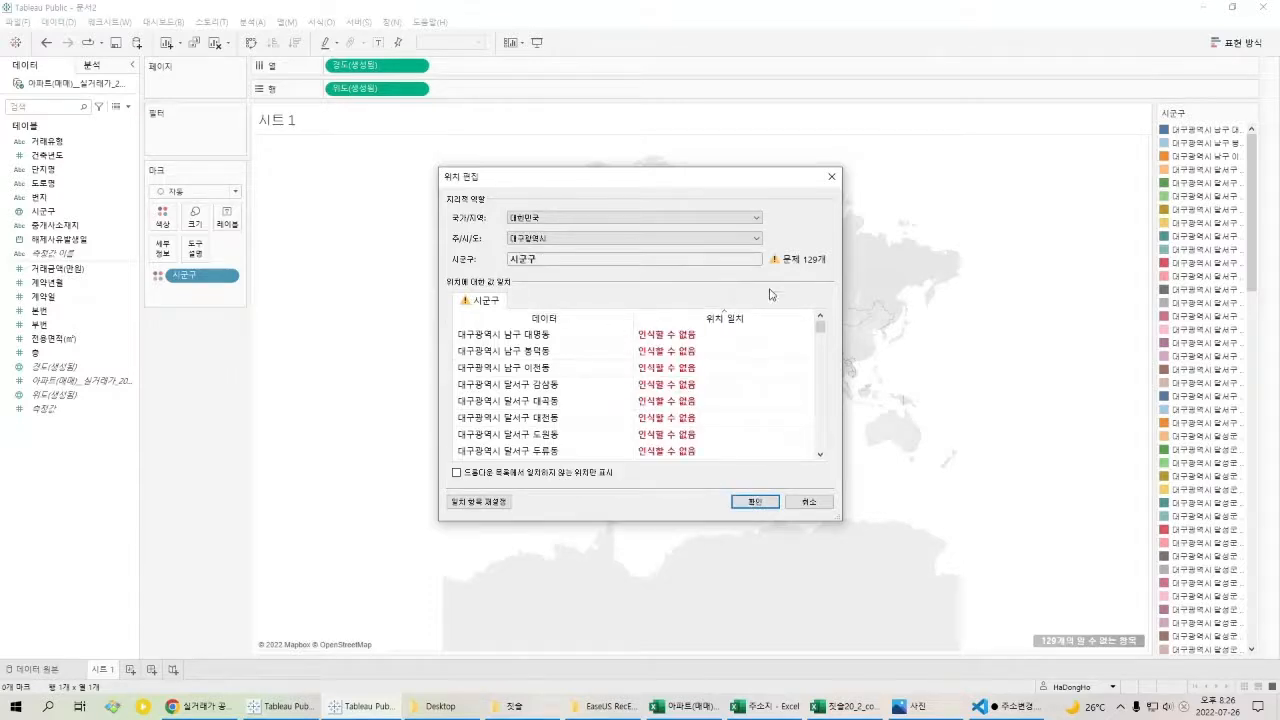
Try matching the 남구 대명동 and 남구 봉덕동 values to 남구, and cancel the location edits.
left_click(652, 345)
left_click(676, 337)
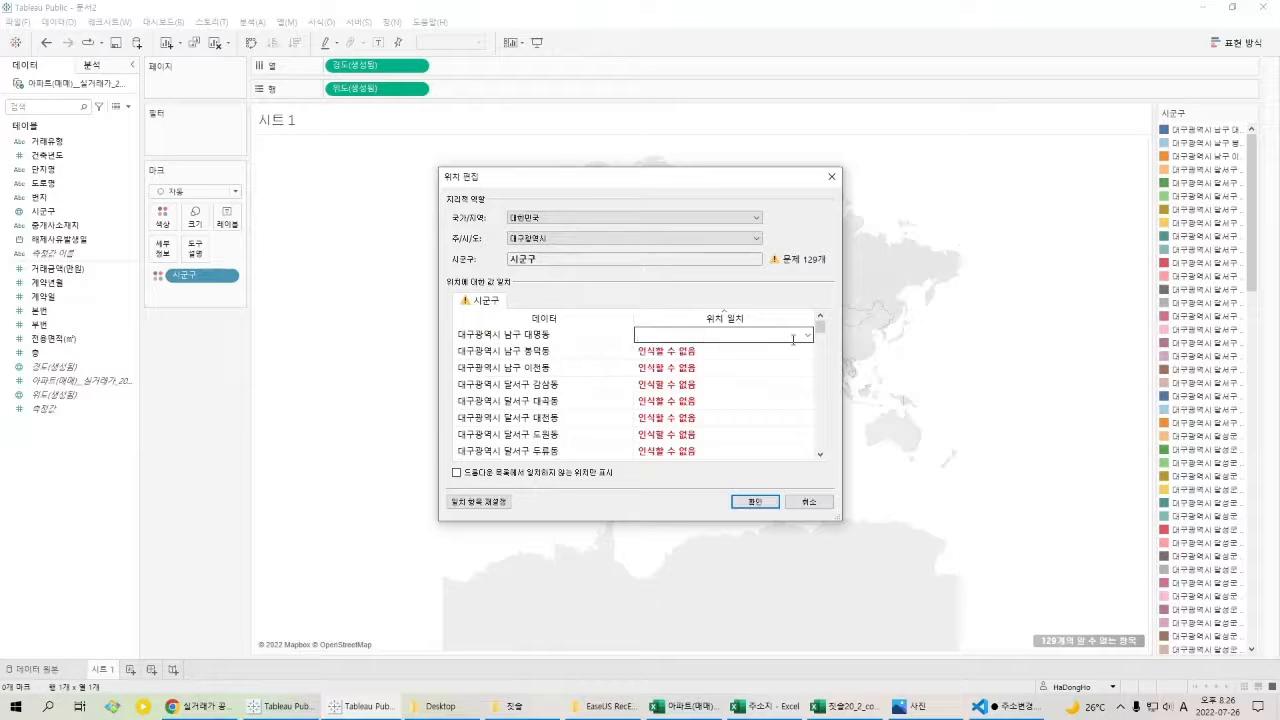
left_click(807, 337)
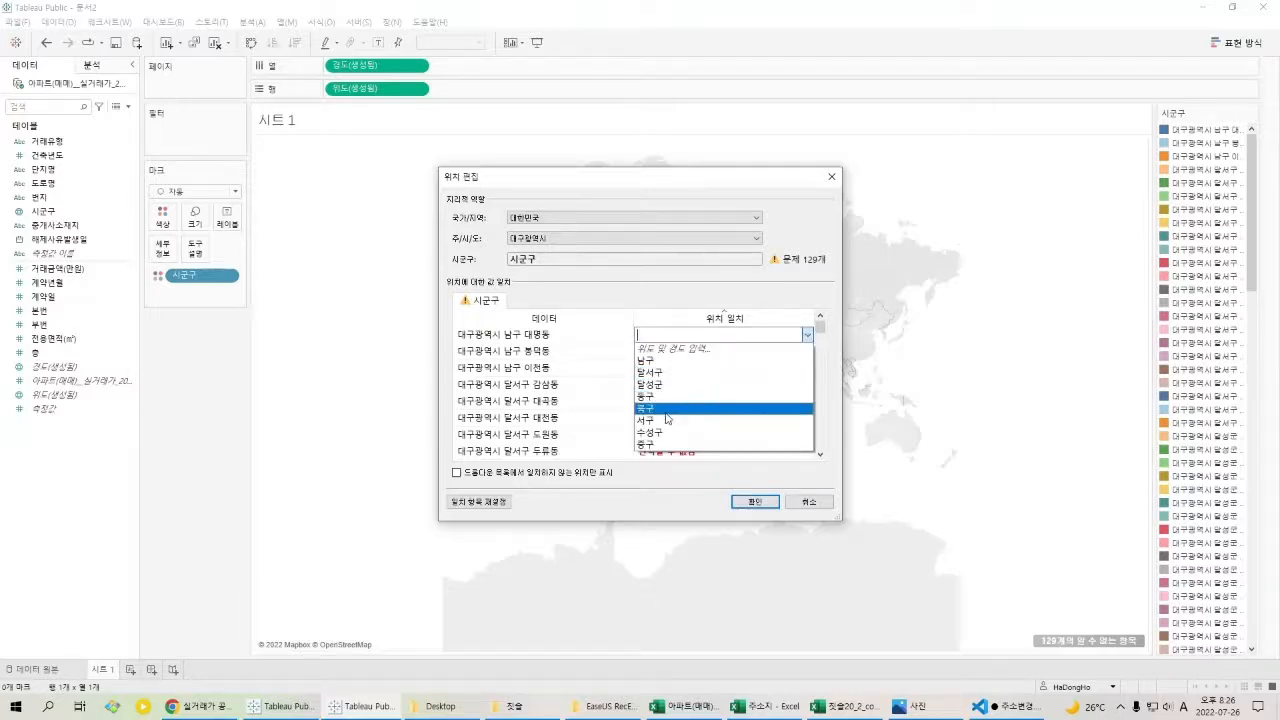
left_click(688, 368)
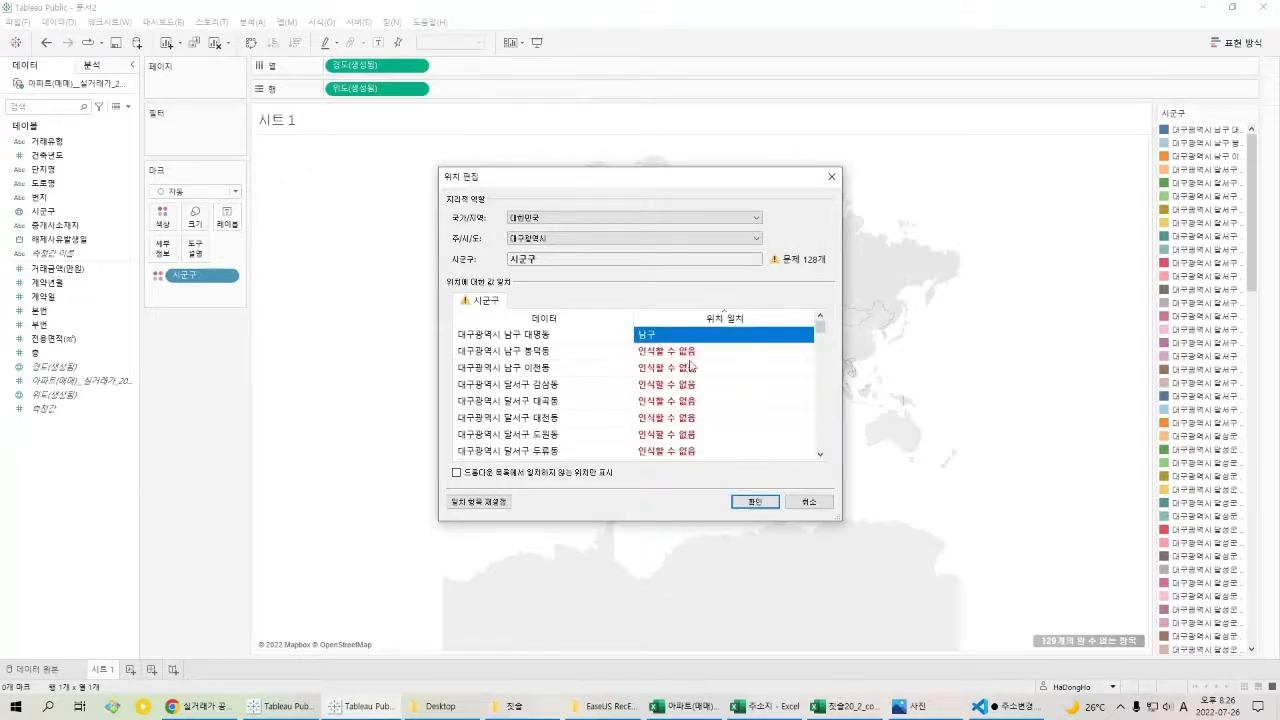
left_click(752, 352)
left_click(807, 352)
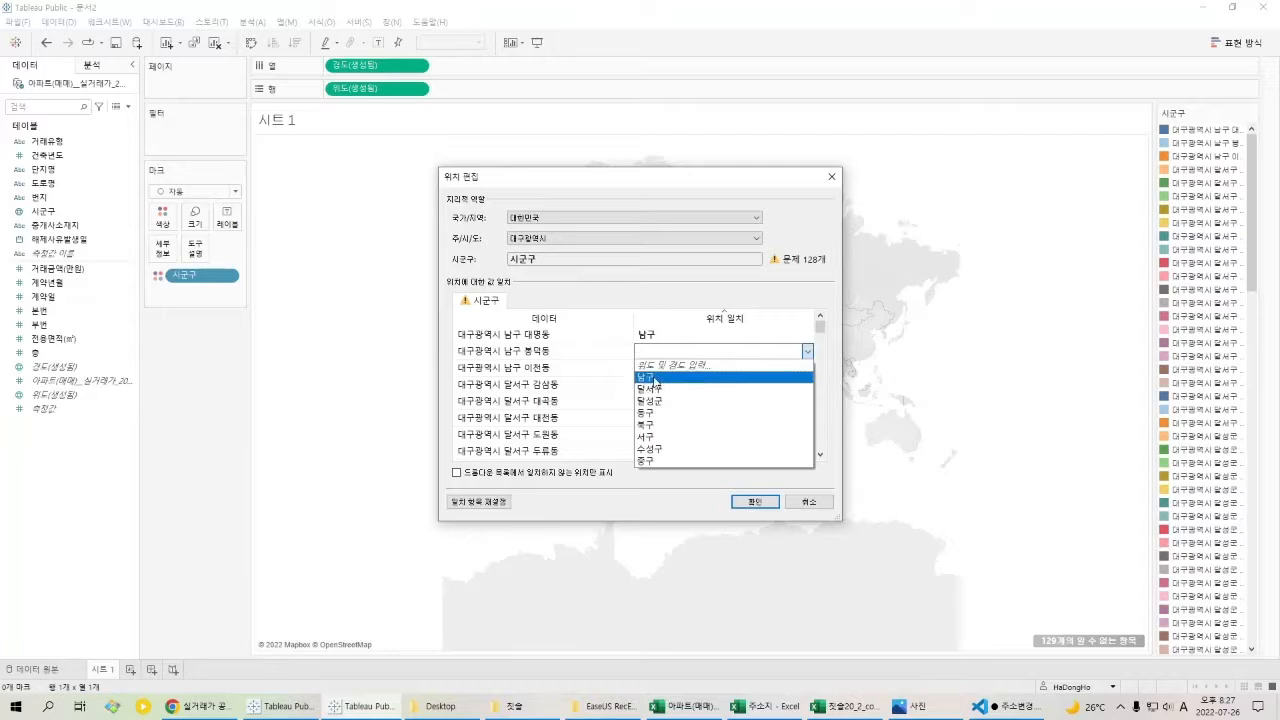
left_click(645, 376)
left_click(720, 384)
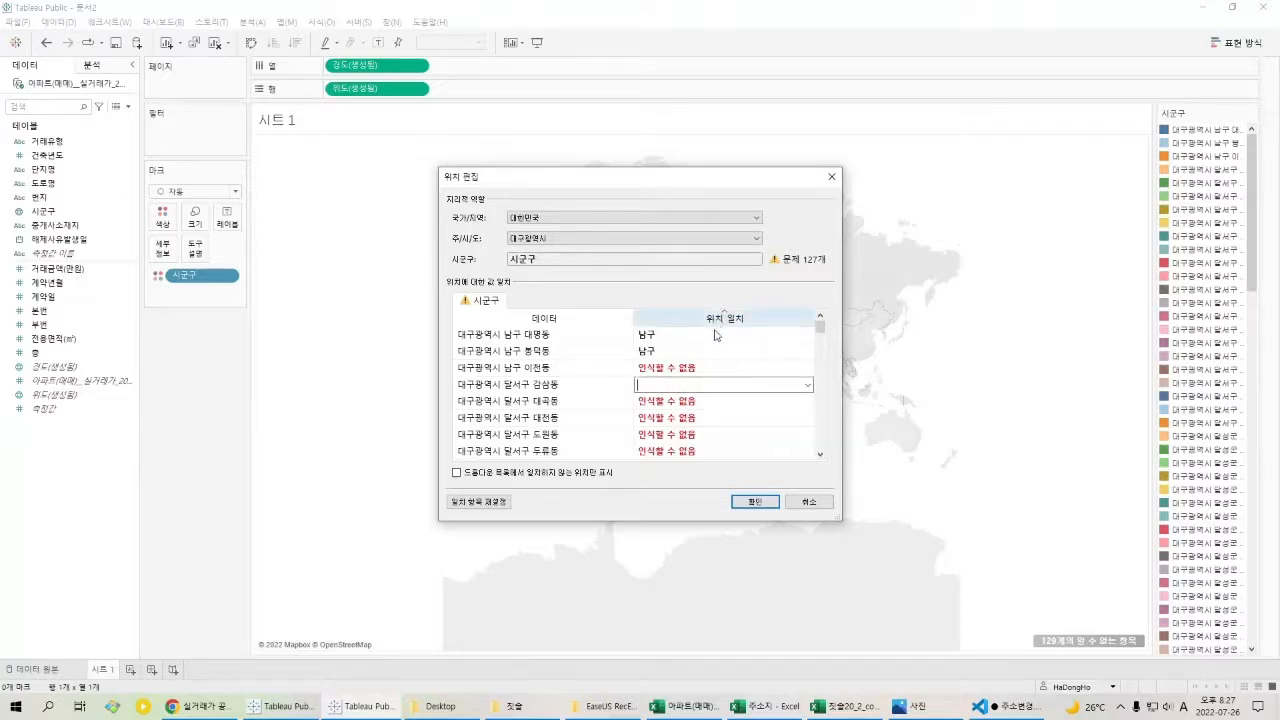
left_click(810, 502)
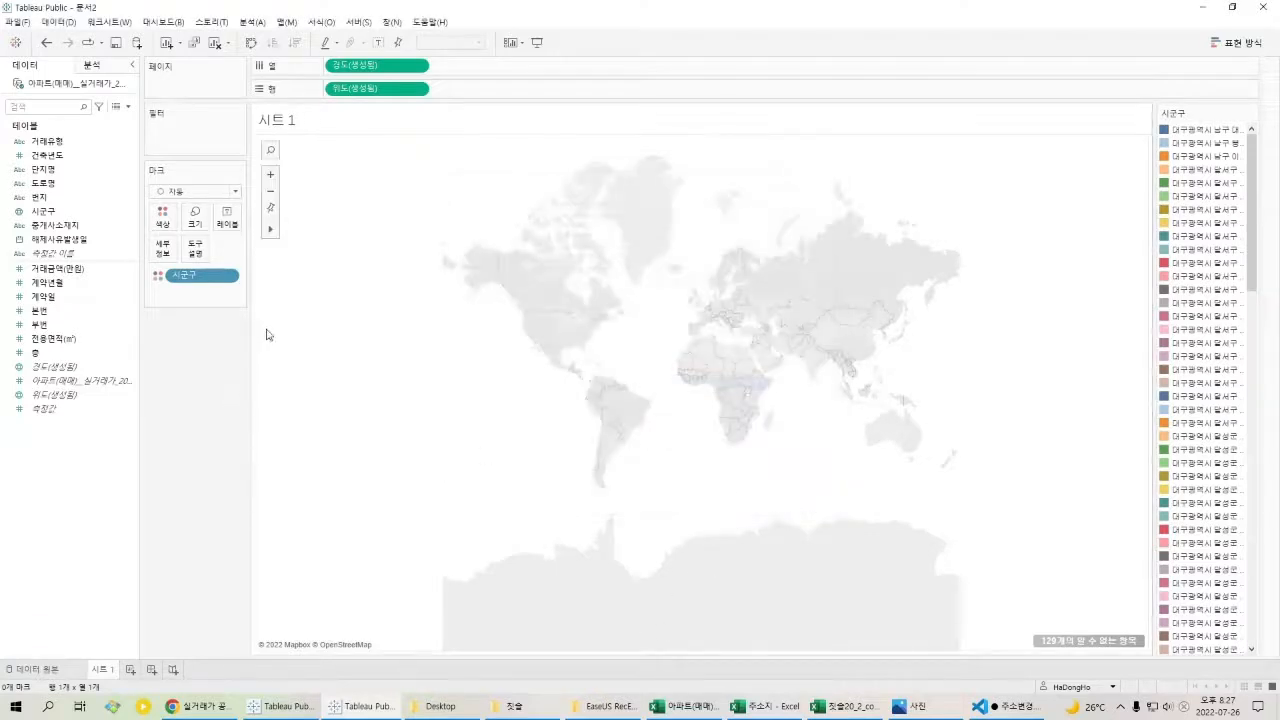
Remove 시군구 from the marks and clear 경도(생성됨) and 위도(생성됨) from the columns and rows.
left_click_drag(209, 277, 210, 394)
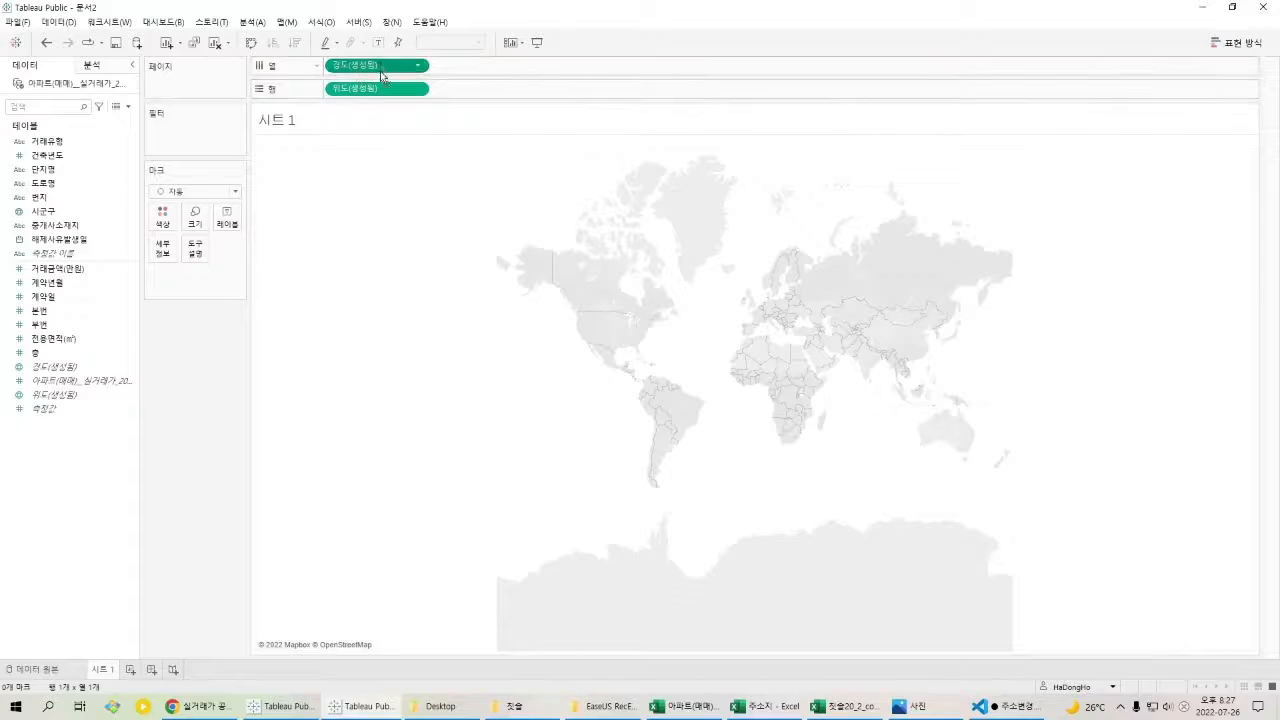
left_click_drag(384, 68, 205, 272)
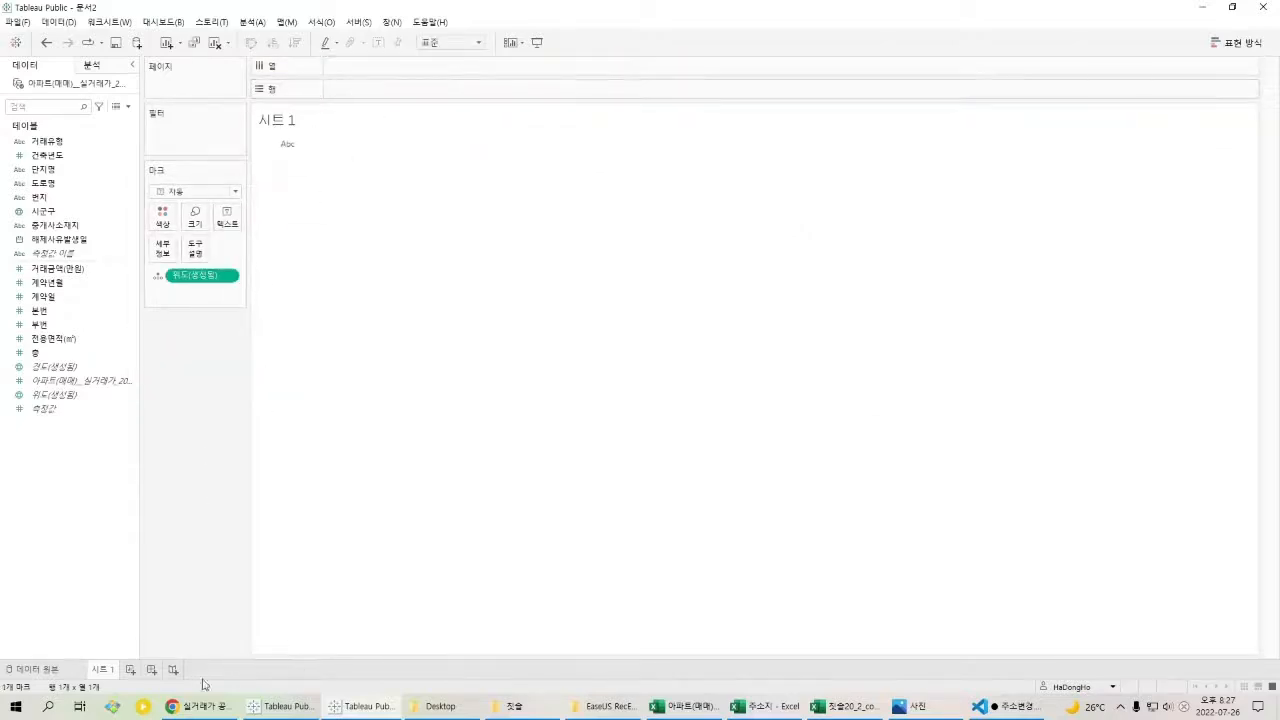
Switch to Excel and compare the addresses in the apartment sales workbook with the 시도, 시군구 and 읍면동 columns of 주소지.
left_click(686, 708)
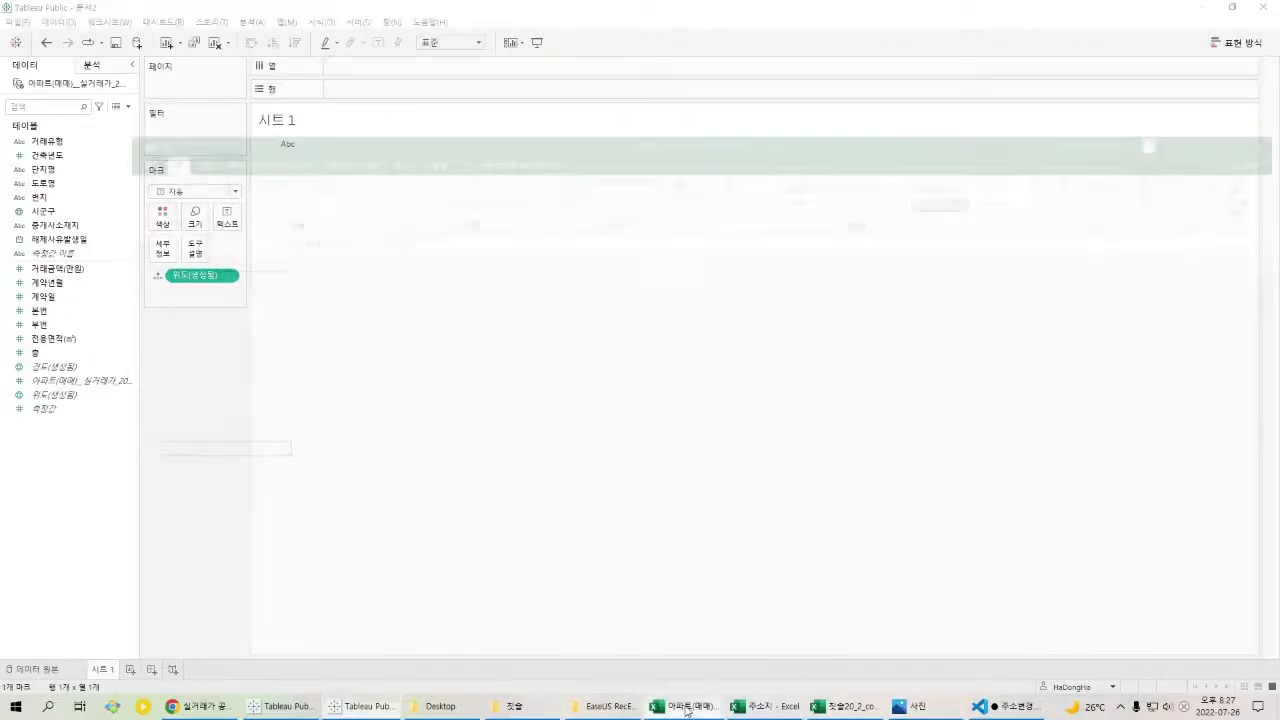
left_click(148, 174)
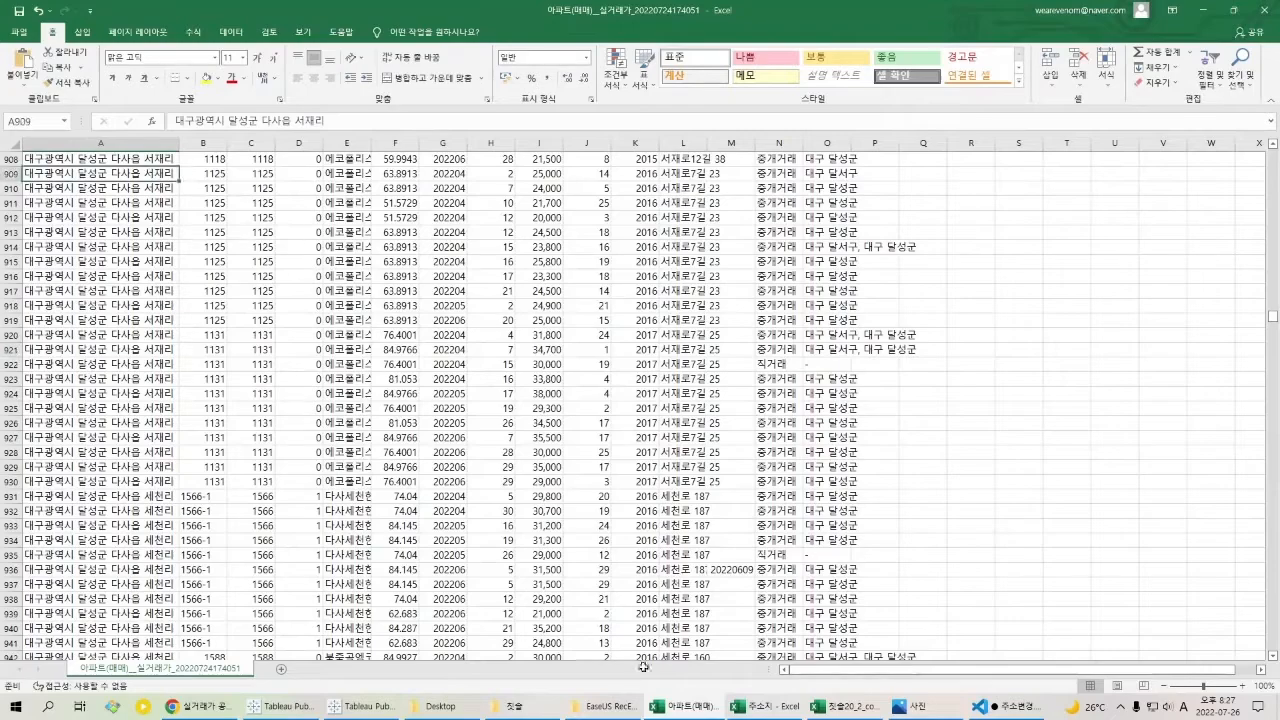
left_click(765, 706)
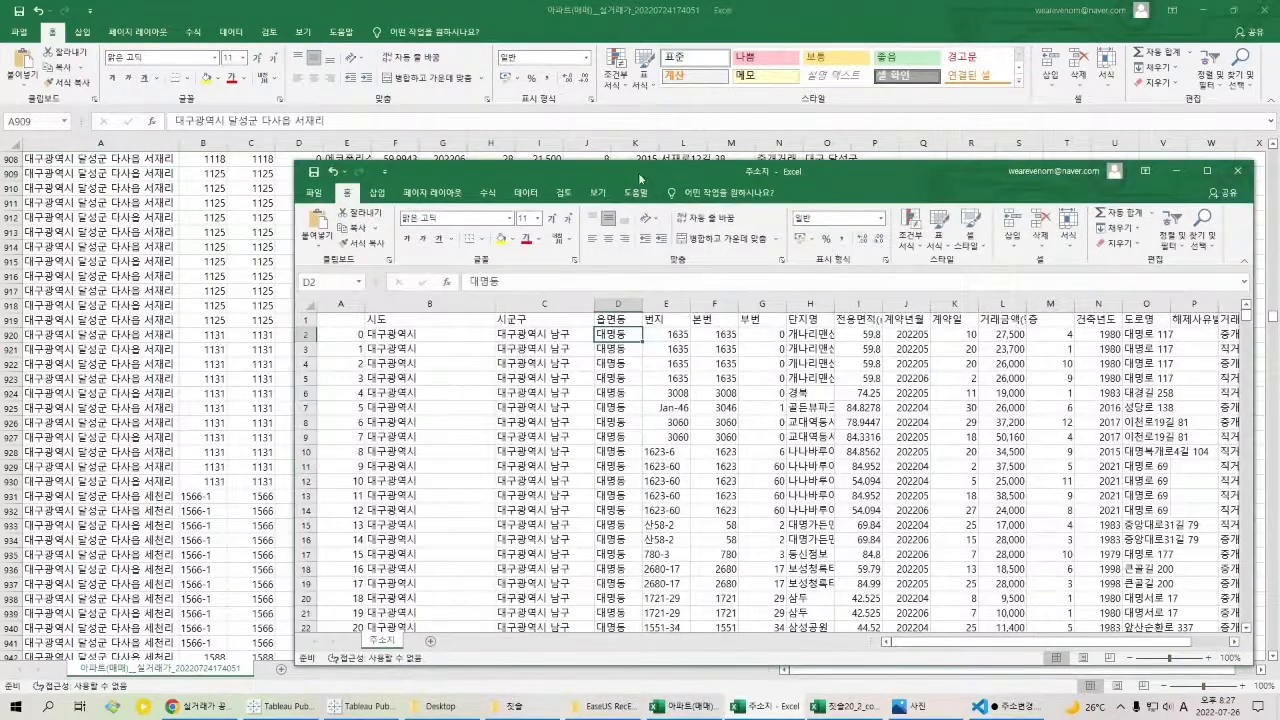
double_click(640, 178)
left_click(192, 174)
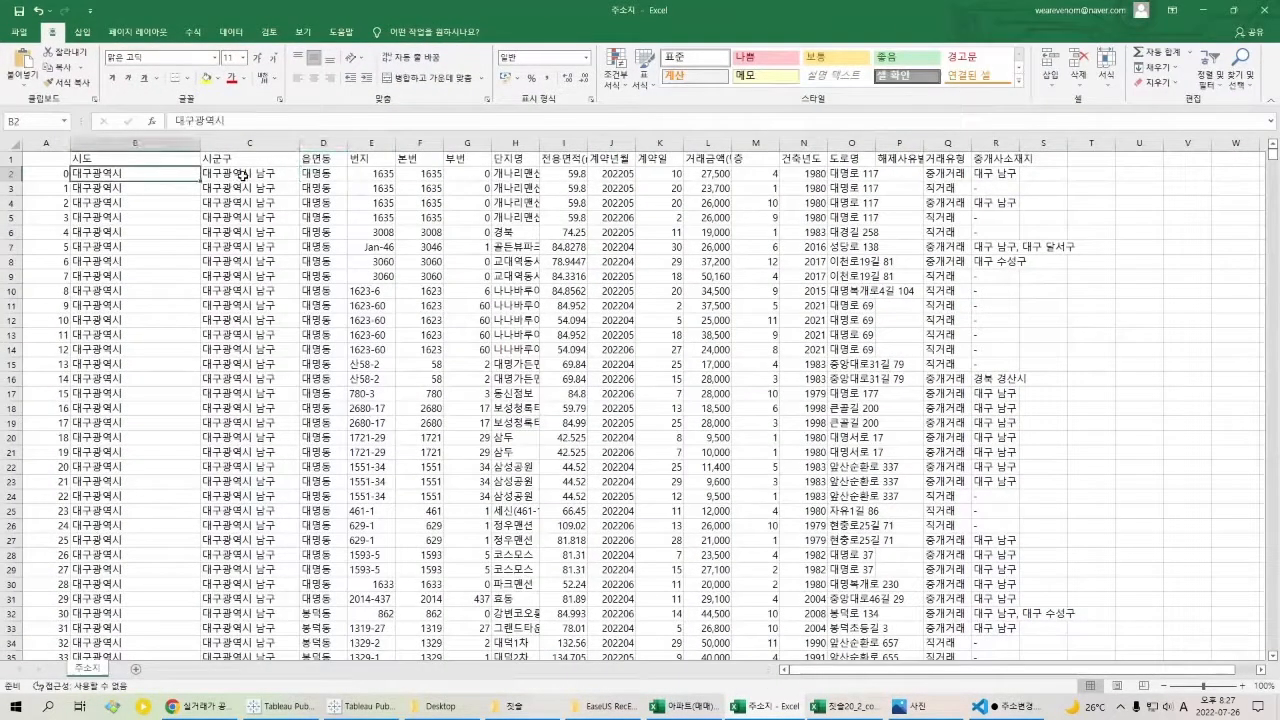
left_click(243, 175)
left_click(310, 176)
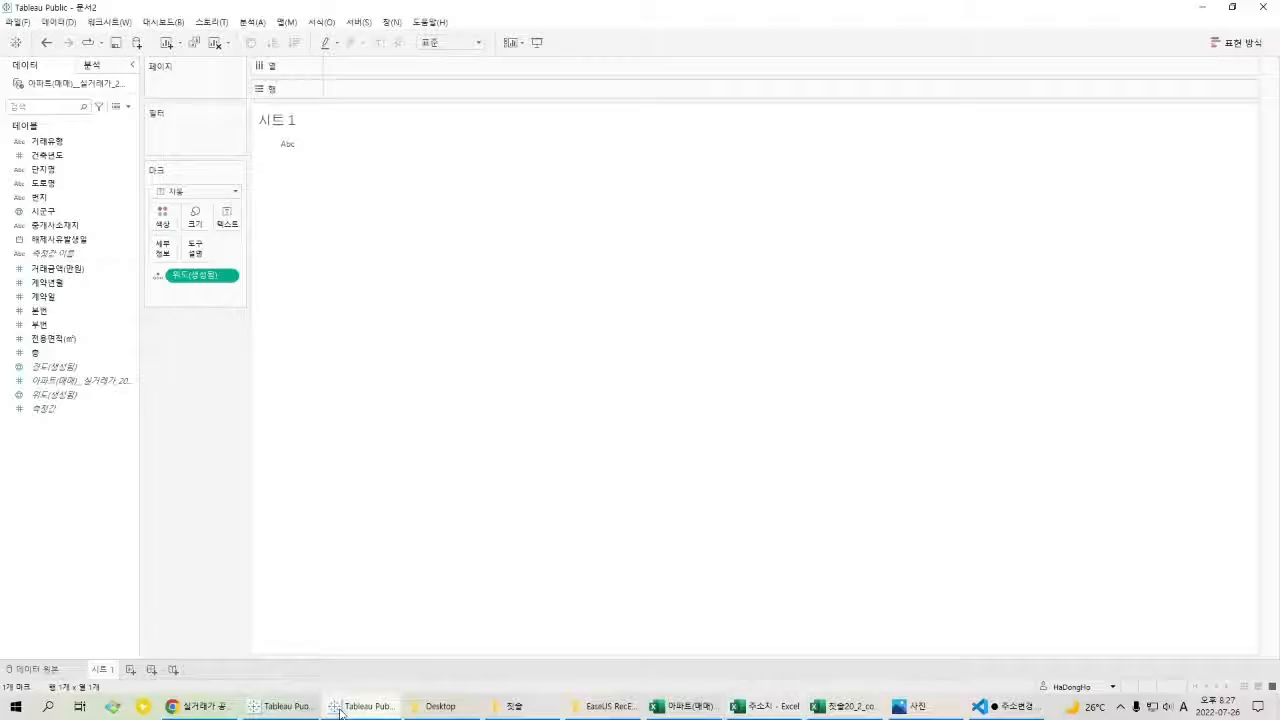
Switch back to the Tableau workbook 문서2 and replace the apartment sales table in its data source with 주소지.csv.
left_click(292, 708)
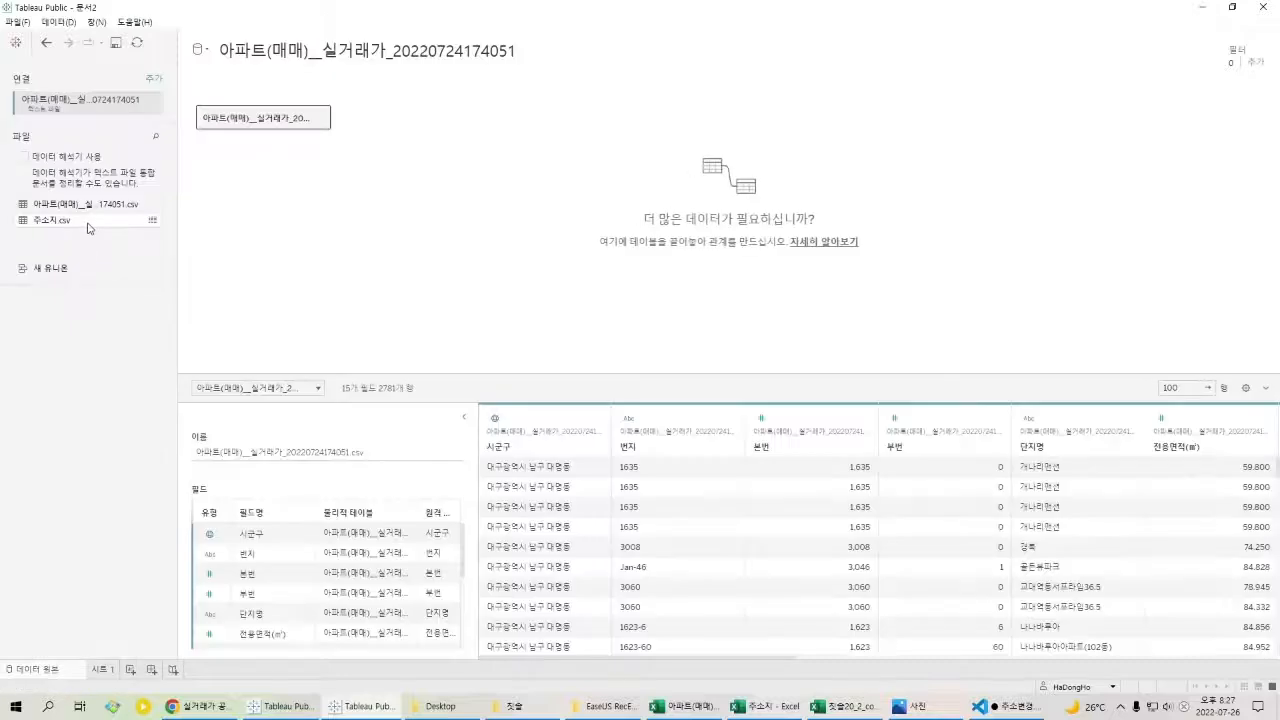
right_click(308, 114)
left_click(338, 147)
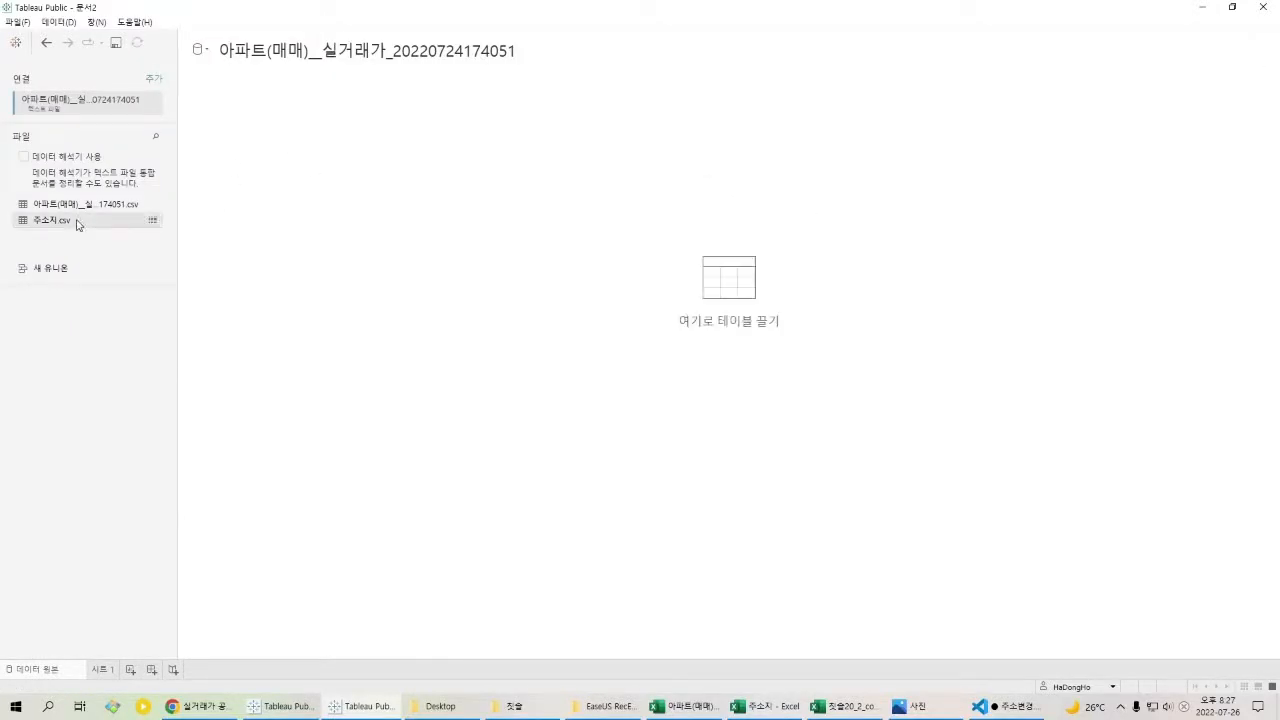
double_click(50, 220)
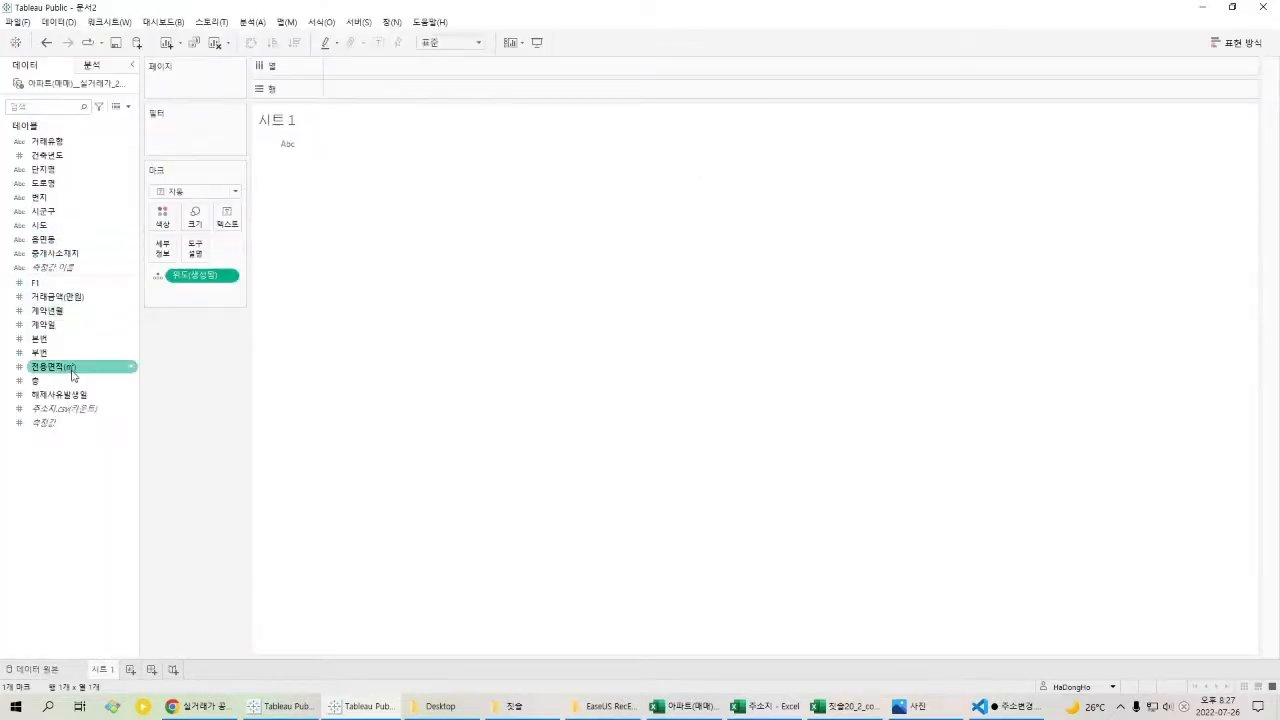
Assign the 시군구 geographic role to the 시군구 field from 주소지.csv on 시트 1.
right_click(128, 214)
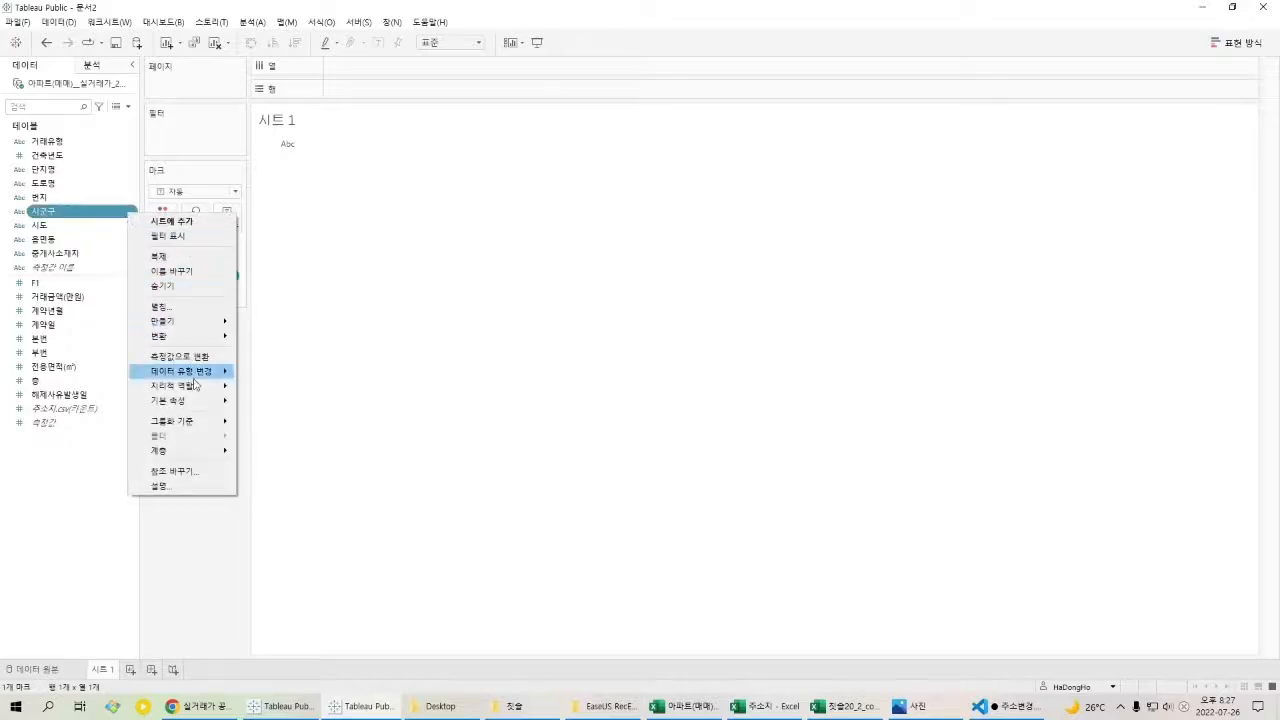
mouse_move(197, 388)
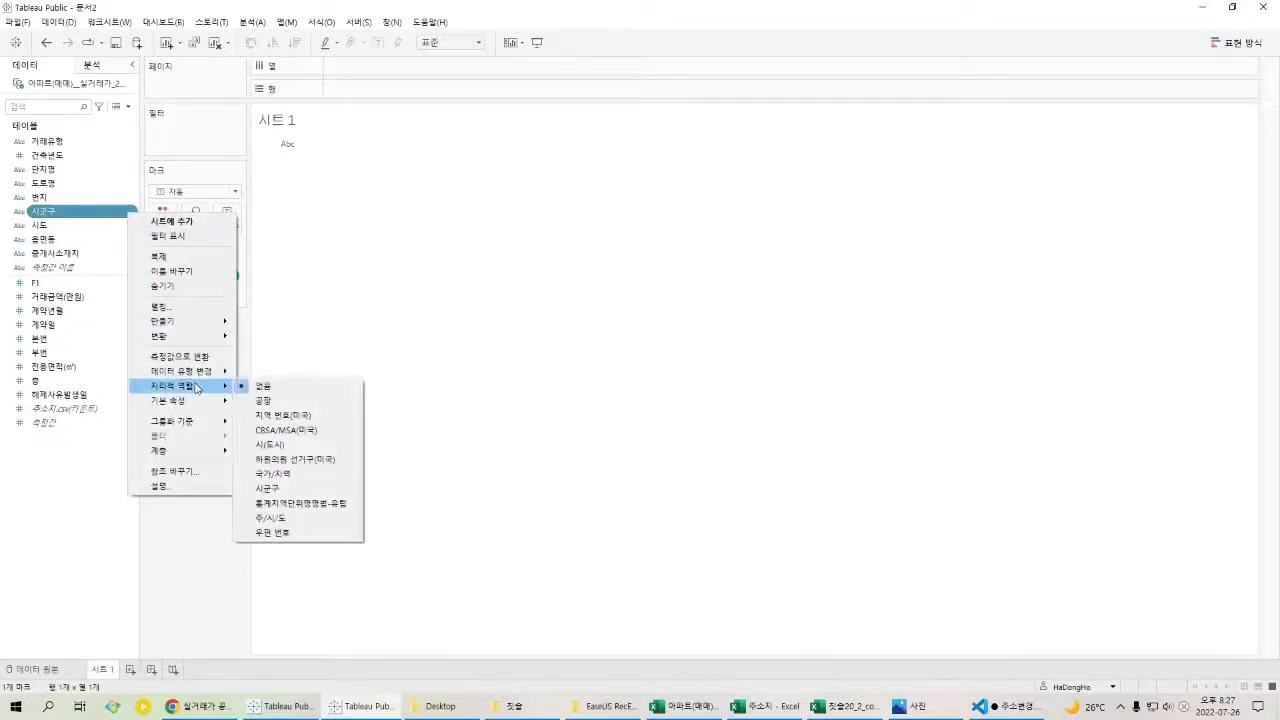
left_click(287, 490)
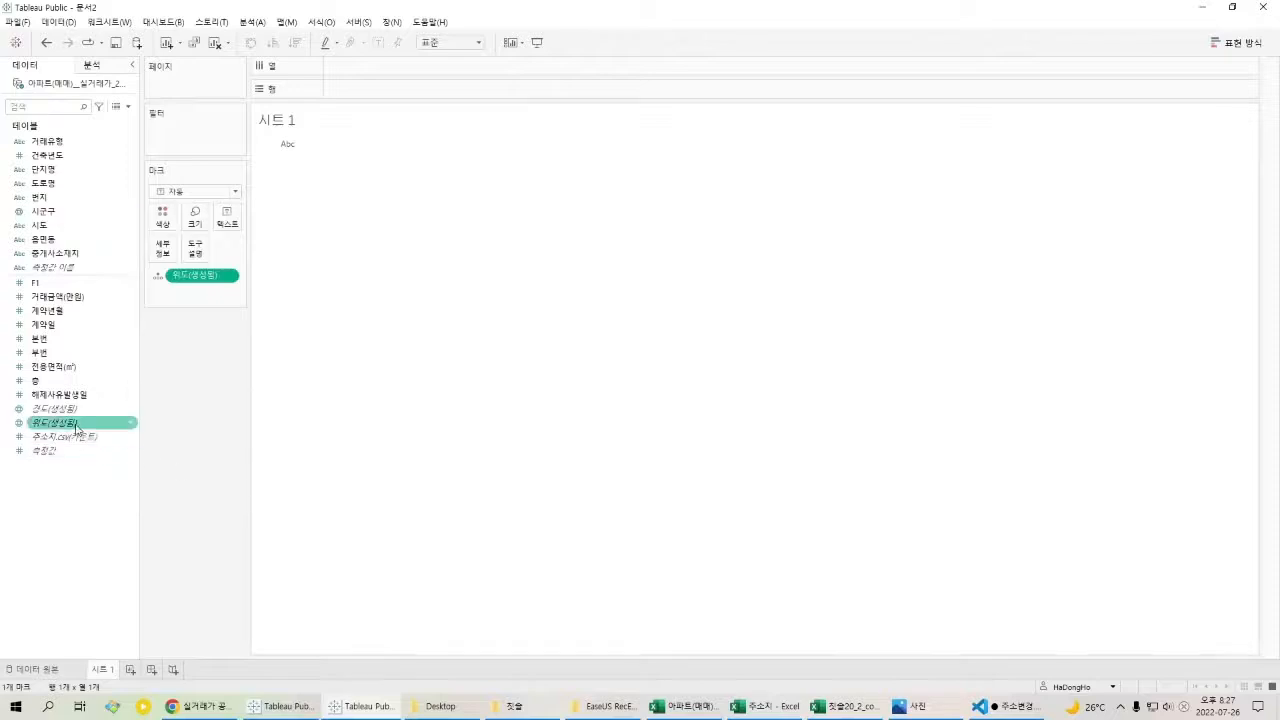
Plot 경도(생성됨) against 위도(생성됨) as a map and color it by 시군구.
double_click(62, 409)
double_click(60, 423)
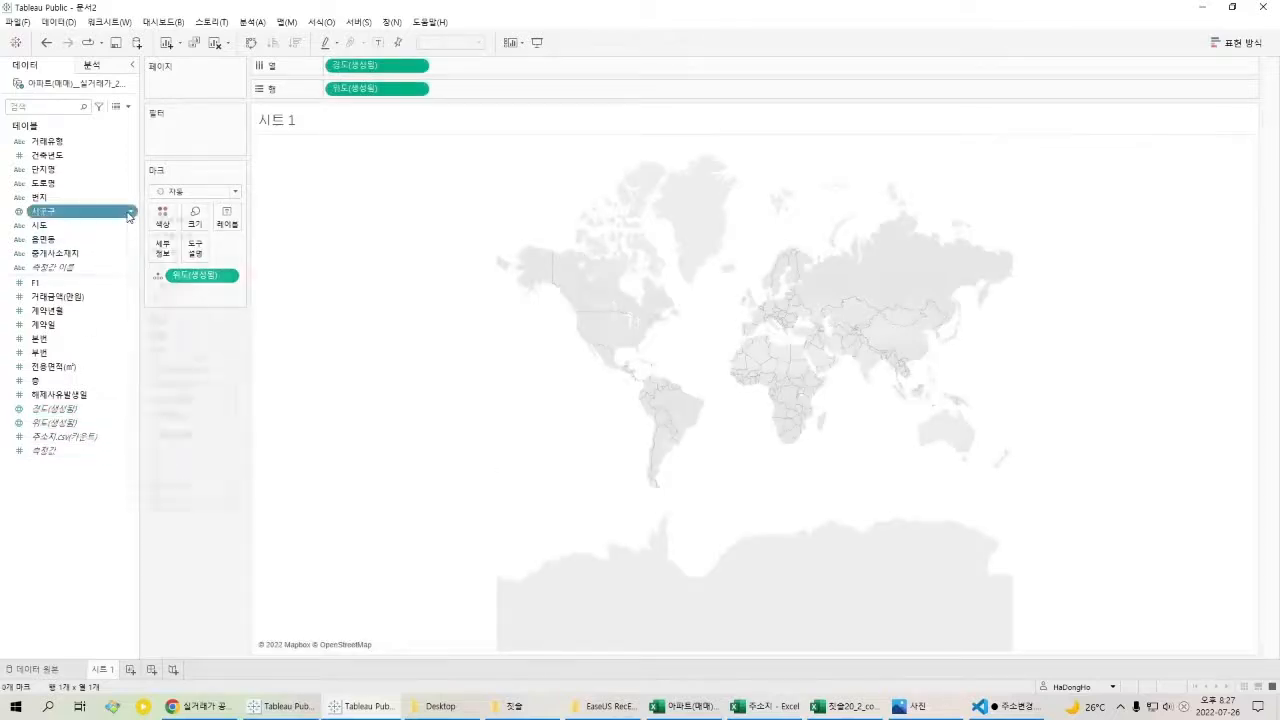
right_click(126, 213)
left_click_drag(43, 211, 165, 224)
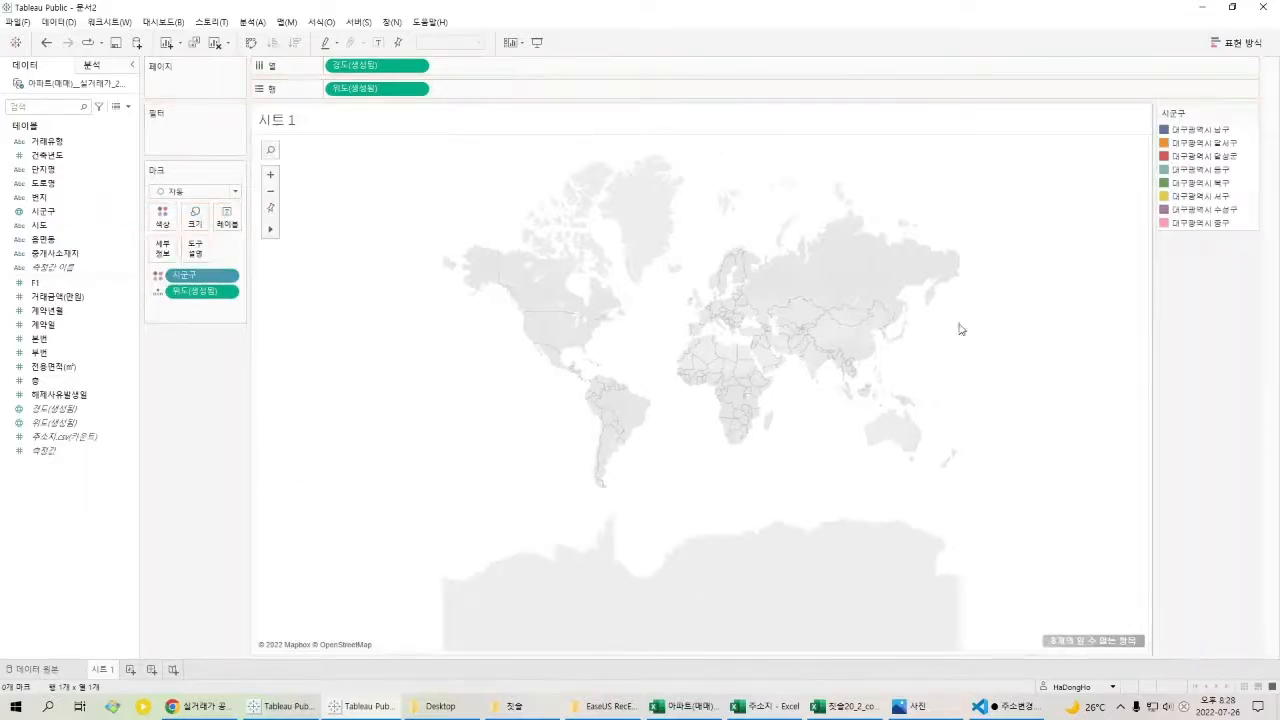
Open the location matching for the unknown 시군구 values and fix 주/시/도 to 대구광역시.
left_click(1077, 642)
left_click(588, 318)
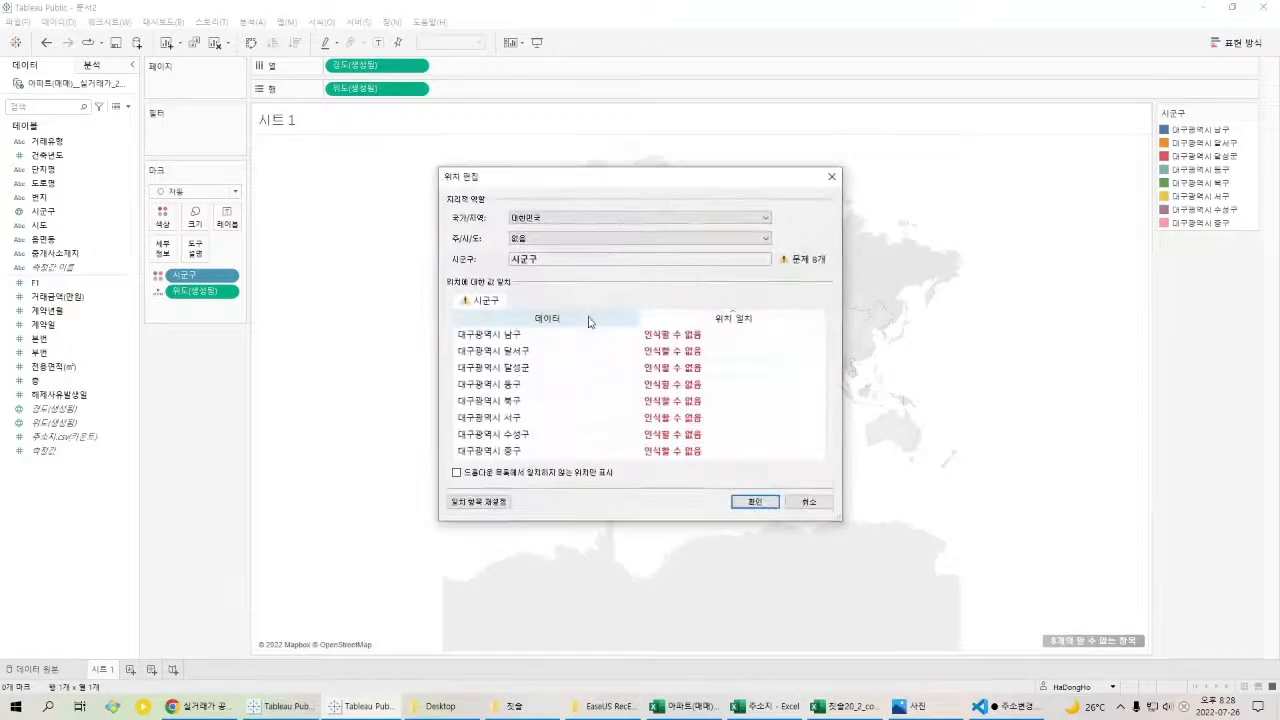
left_click(784, 346)
left_click(820, 338)
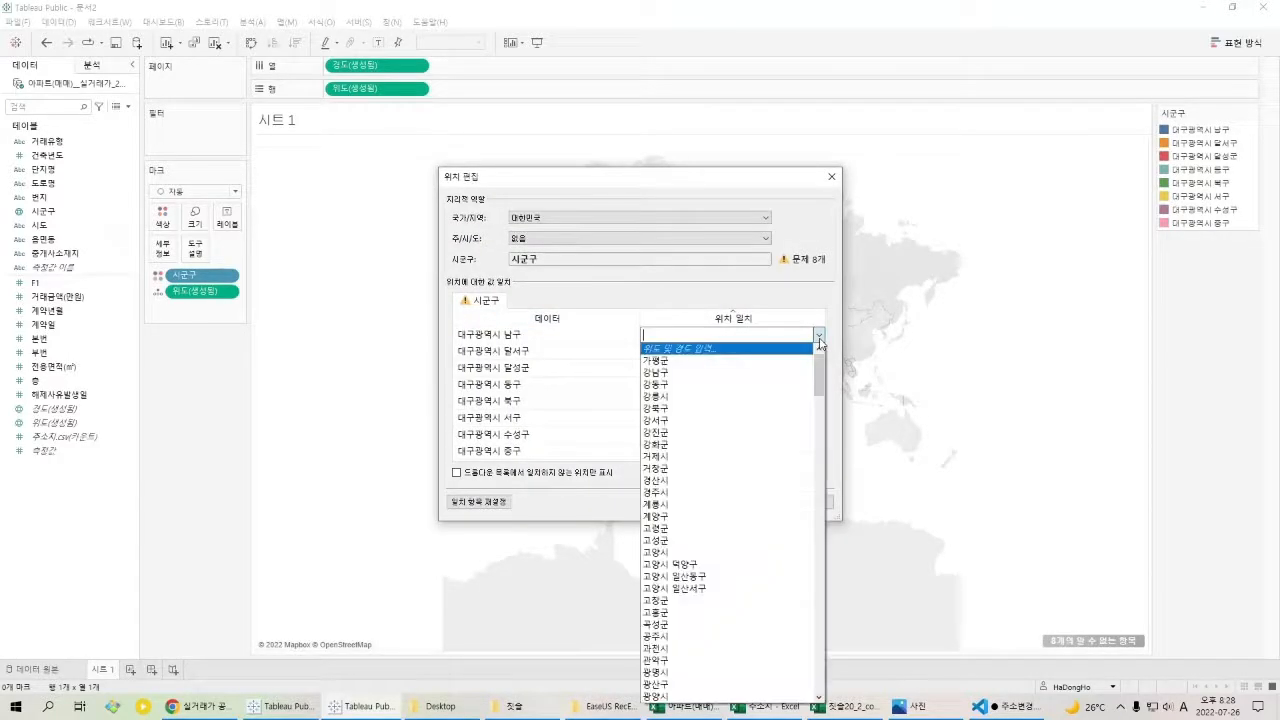
left_click(762, 242)
left_click(552, 280)
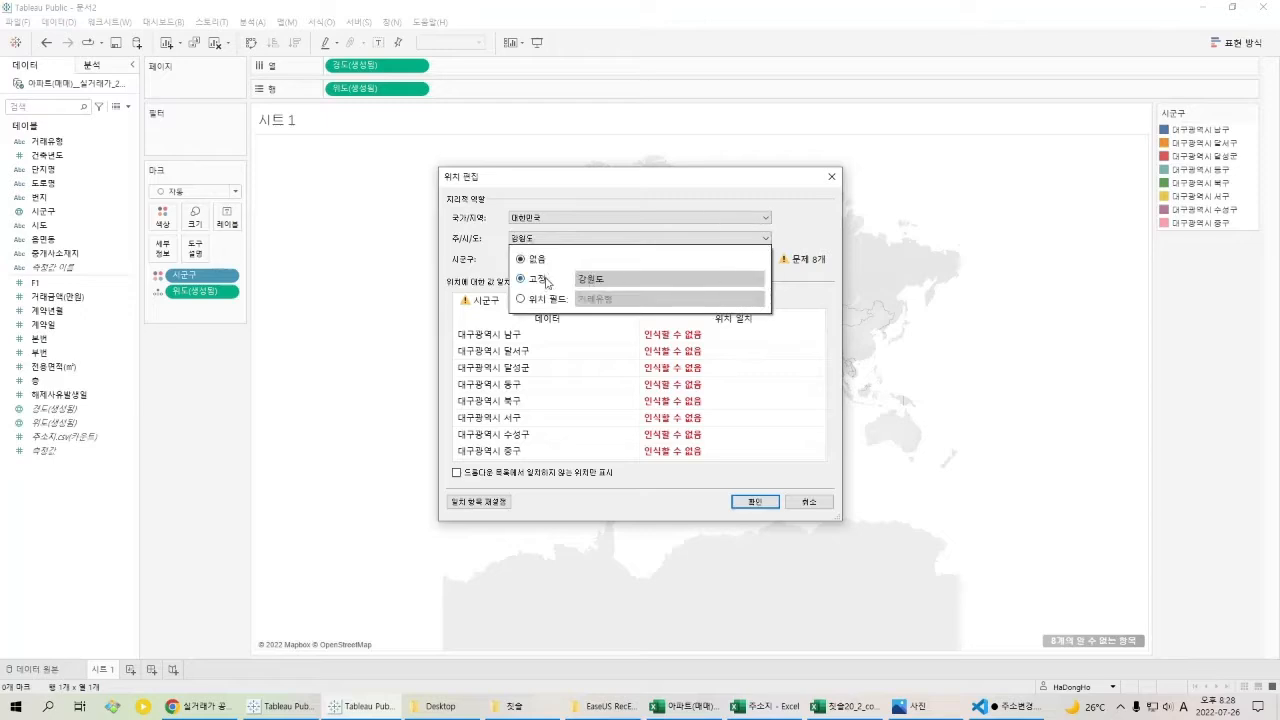
left_click(606, 280)
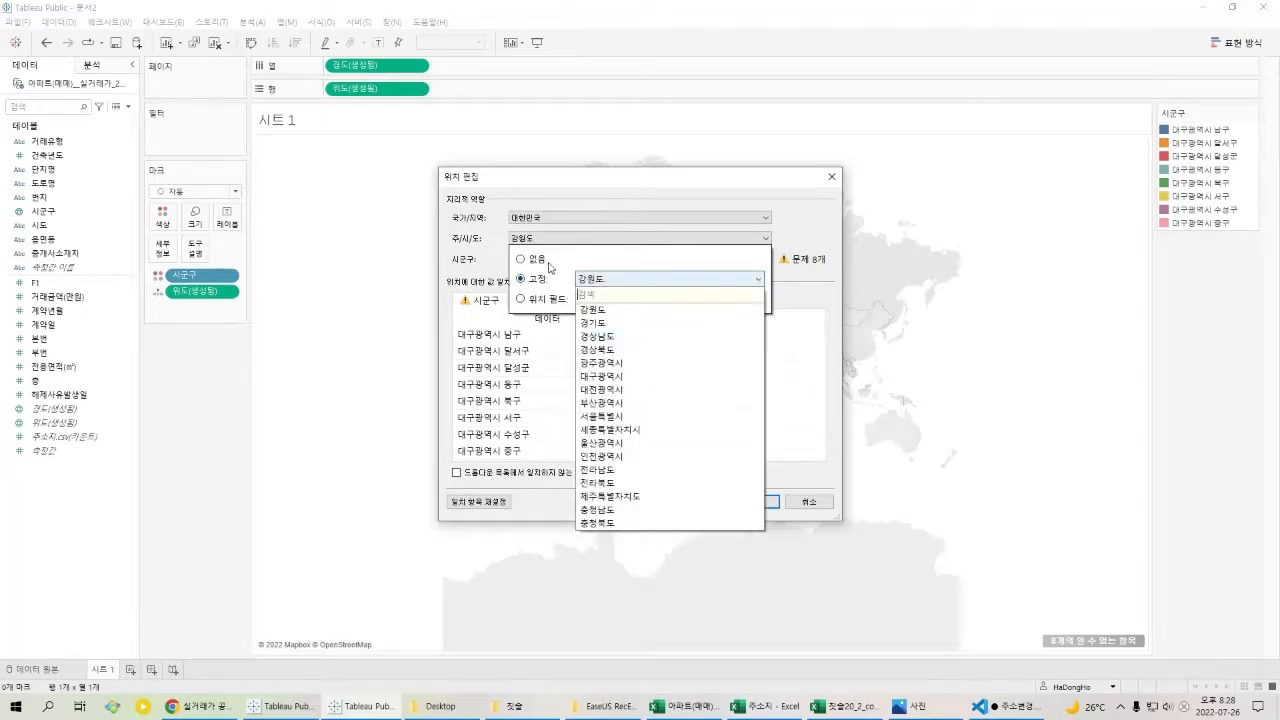
left_click(638, 374)
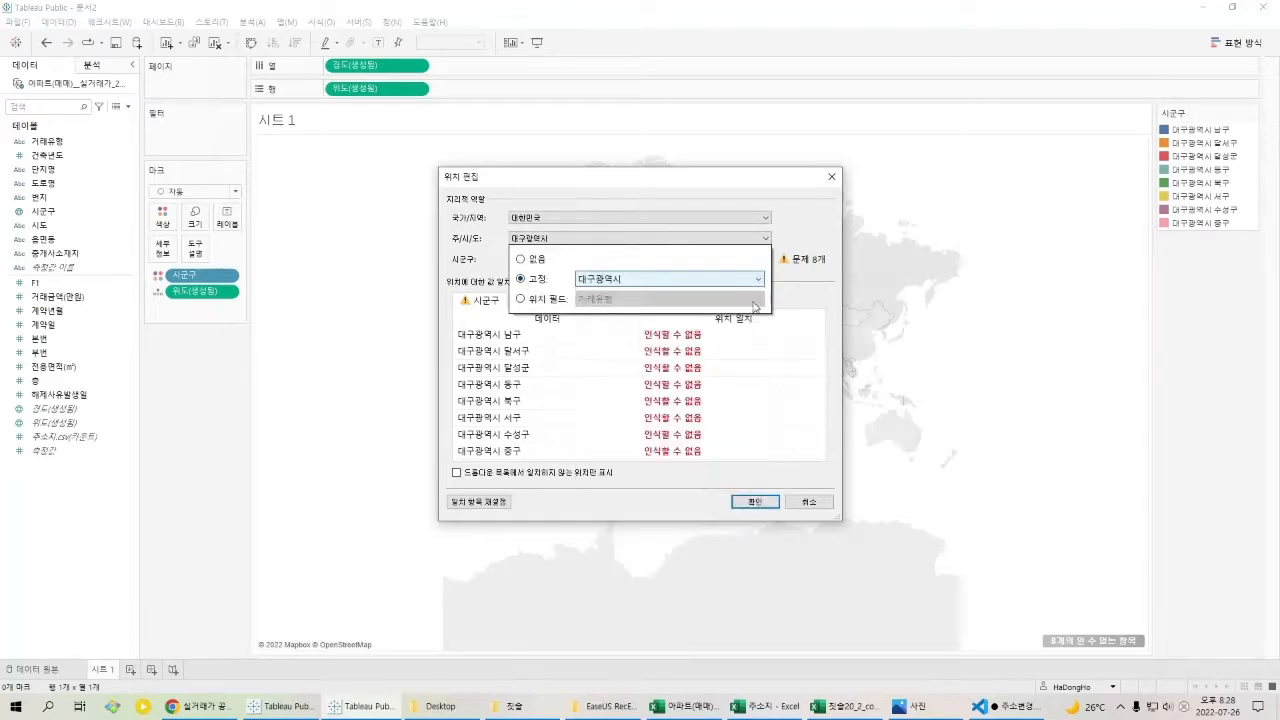
left_click(786, 282)
Match 대구광역시 남구, 달서구, 달성군 and 동구 to the locations 남구, 달서구, 달성군 and 동구.
left_click(766, 334)
left_click(818, 335)
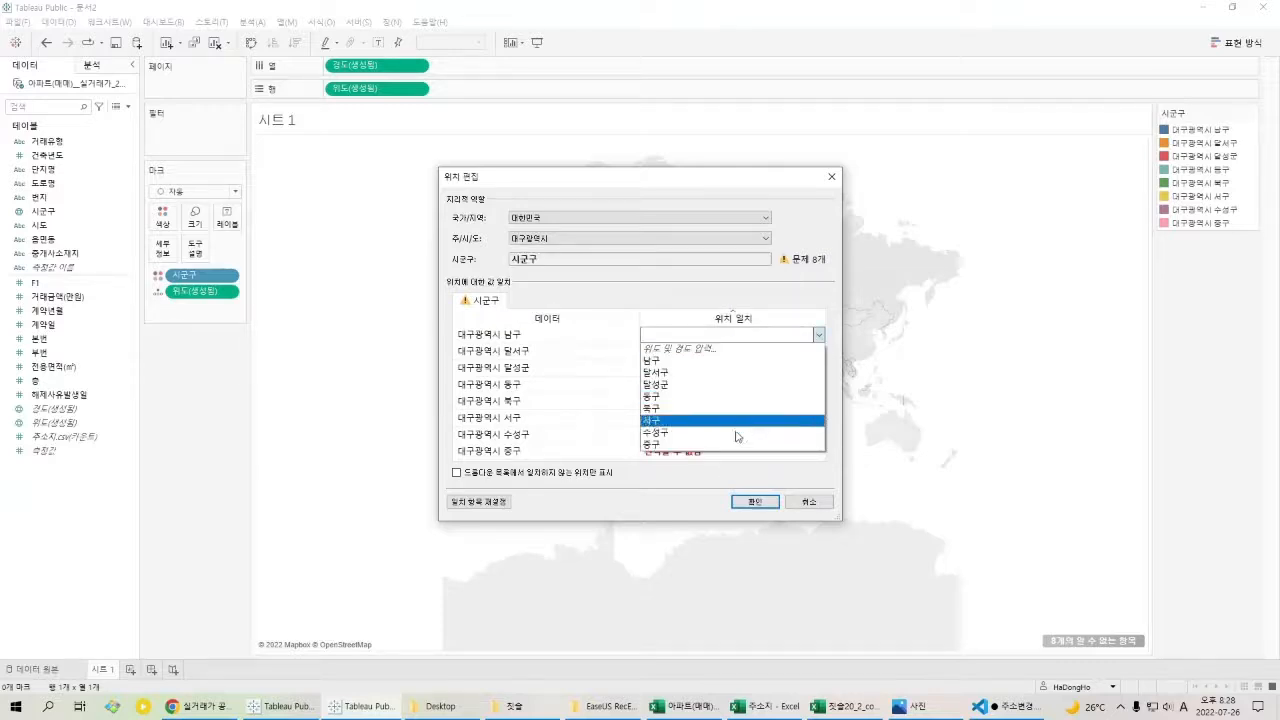
left_click(725, 360)
left_click(819, 352)
left_click(819, 352)
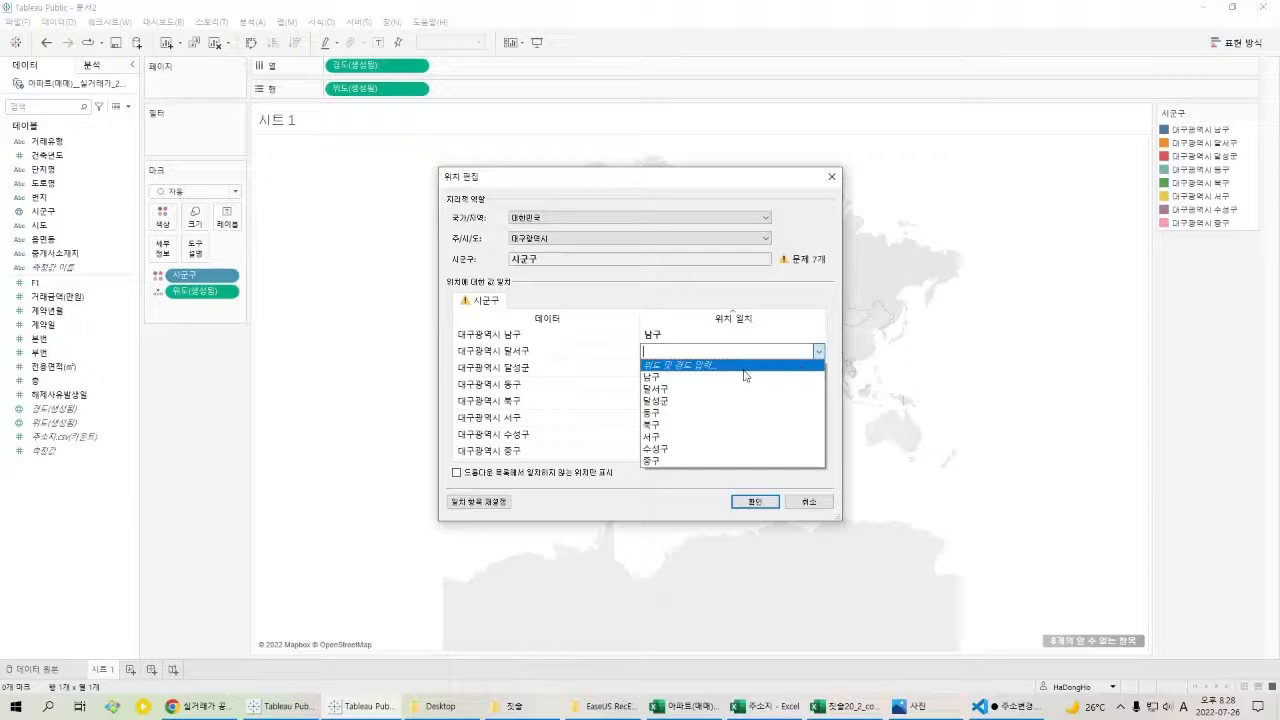
left_click(724, 389)
left_click(812, 368)
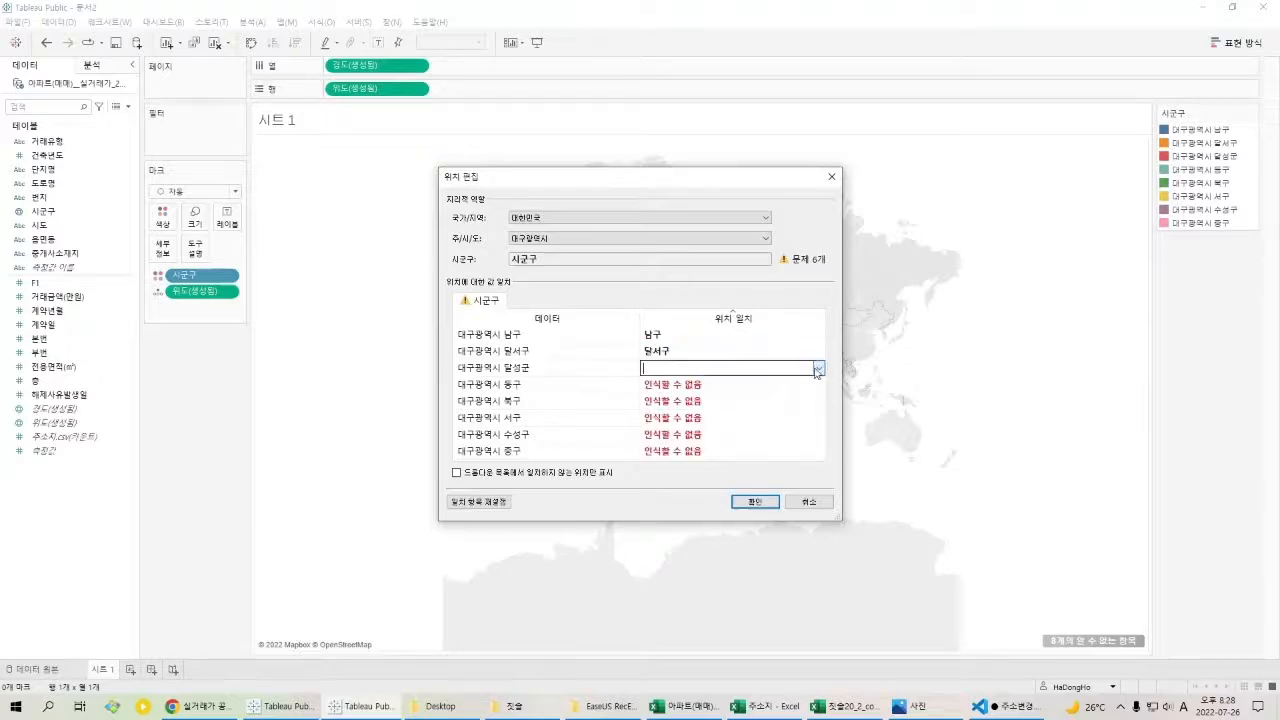
left_click(819, 368)
left_click(733, 411)
left_click(812, 385)
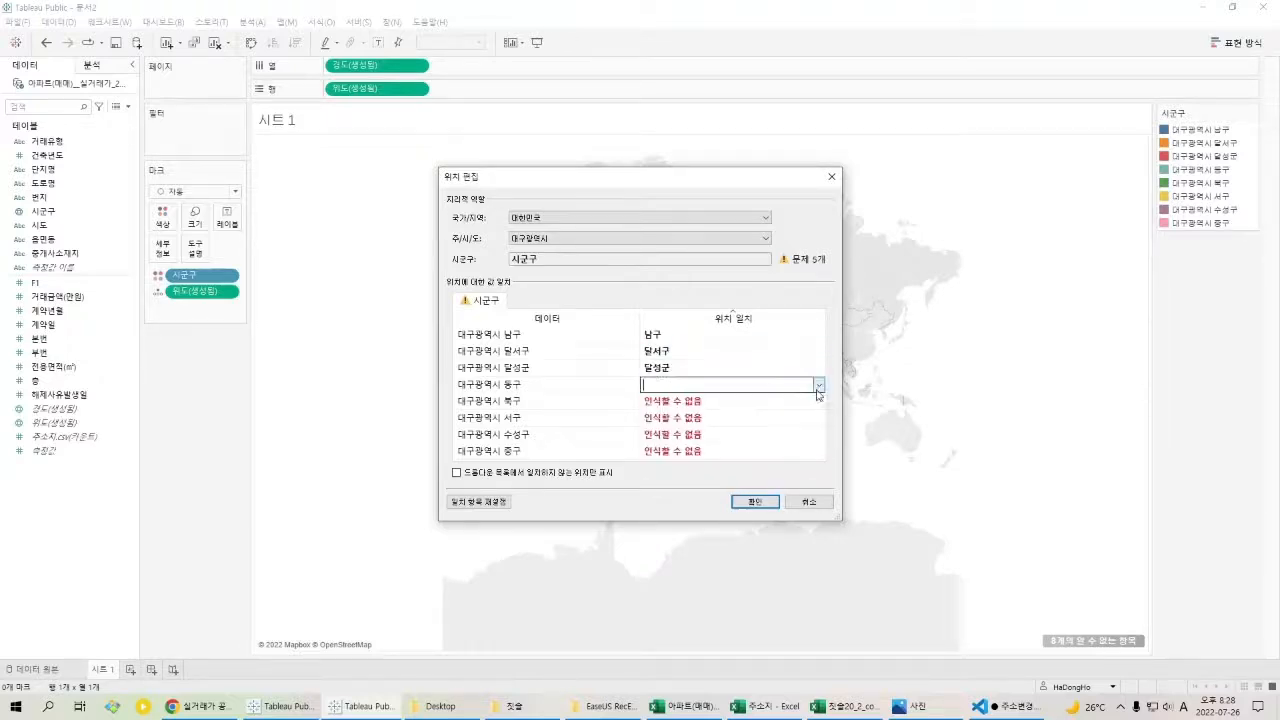
left_click(819, 385)
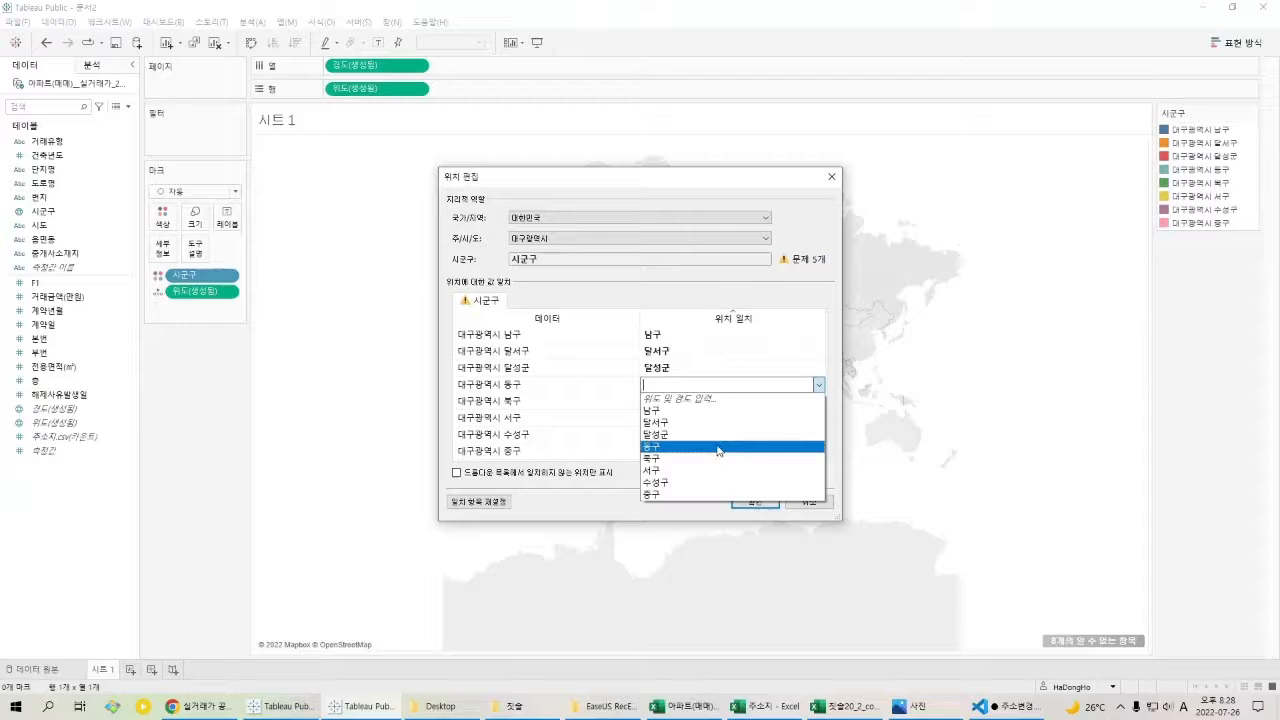
left_click(717, 447)
Match 대구광역시 북구, 서구, 수성구 and 중구 to the locations 북구, 서구, 수성구 and 중구, and accept the location edits.
left_click(812, 401)
left_click(819, 401)
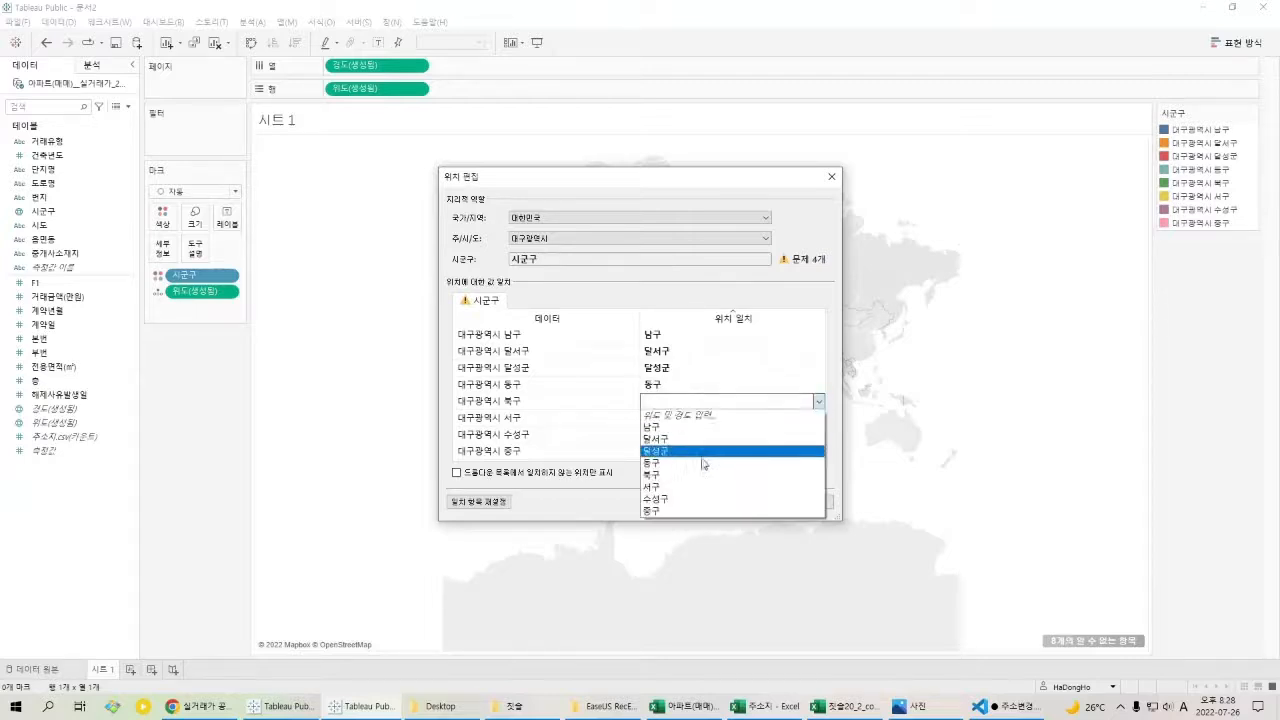
left_click(700, 476)
left_click(811, 417)
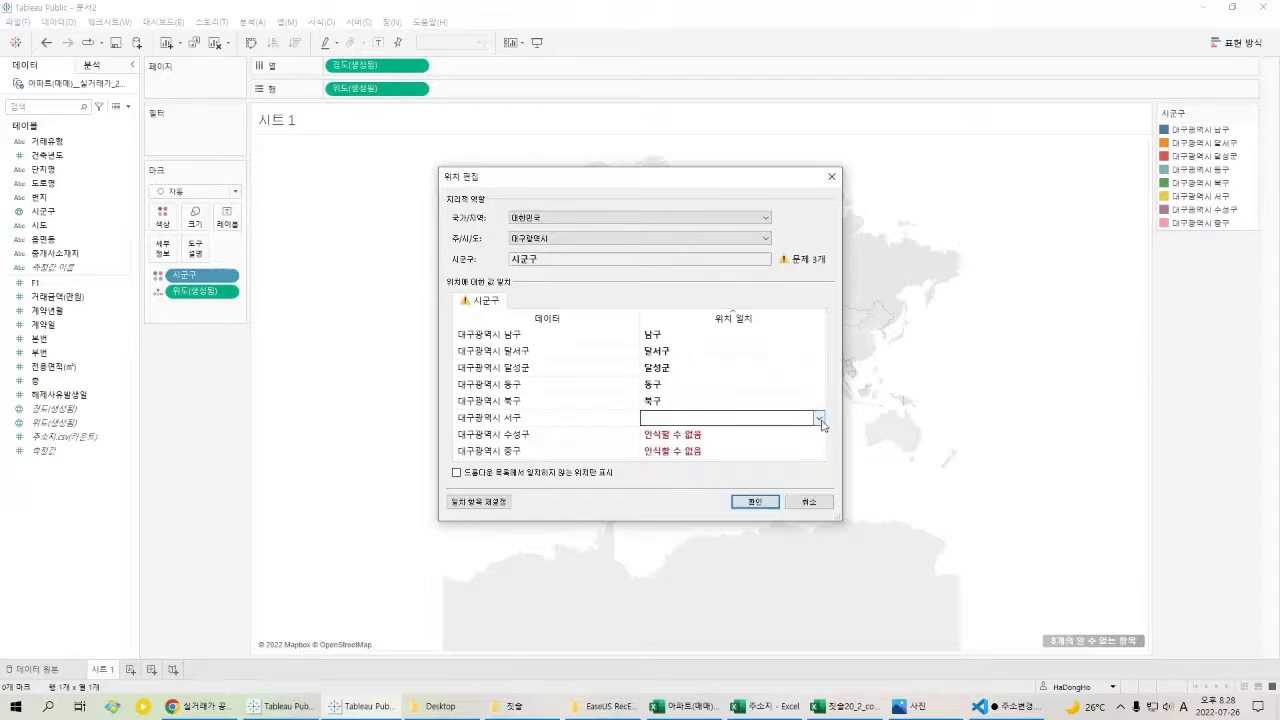
left_click(819, 418)
left_click(707, 503)
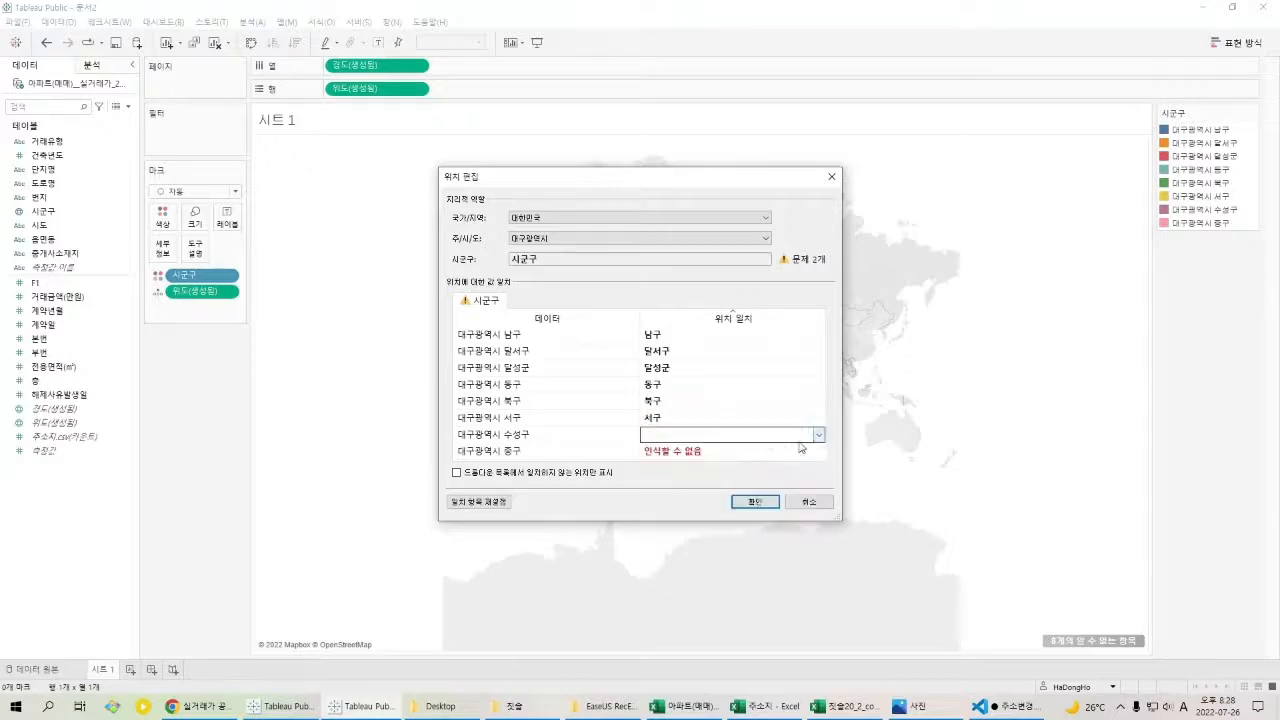
left_click(811, 434)
left_click(819, 434)
left_click(700, 532)
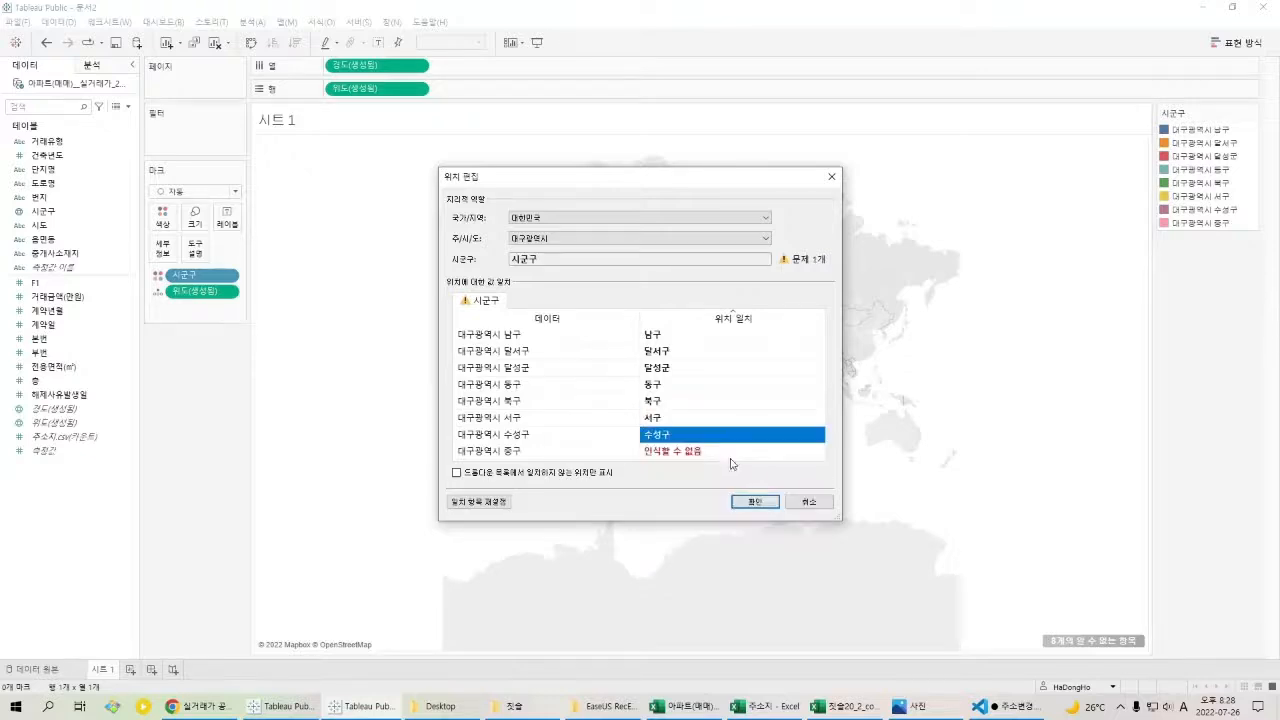
left_click(811, 451)
left_click(819, 451)
left_click(711, 562)
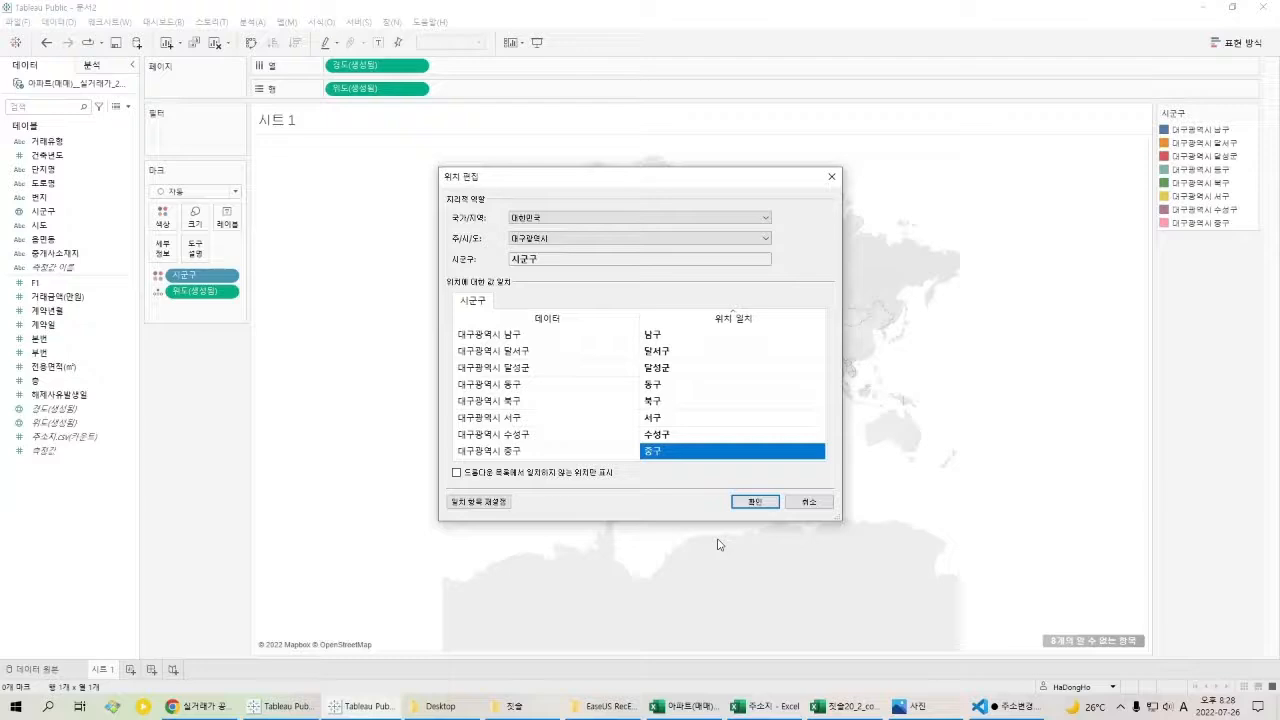
left_click(769, 503)
Change the mark type of the Daegu district map on 시트 1 from 자동 to 맵.
scroll(770, 466, "down", 3)
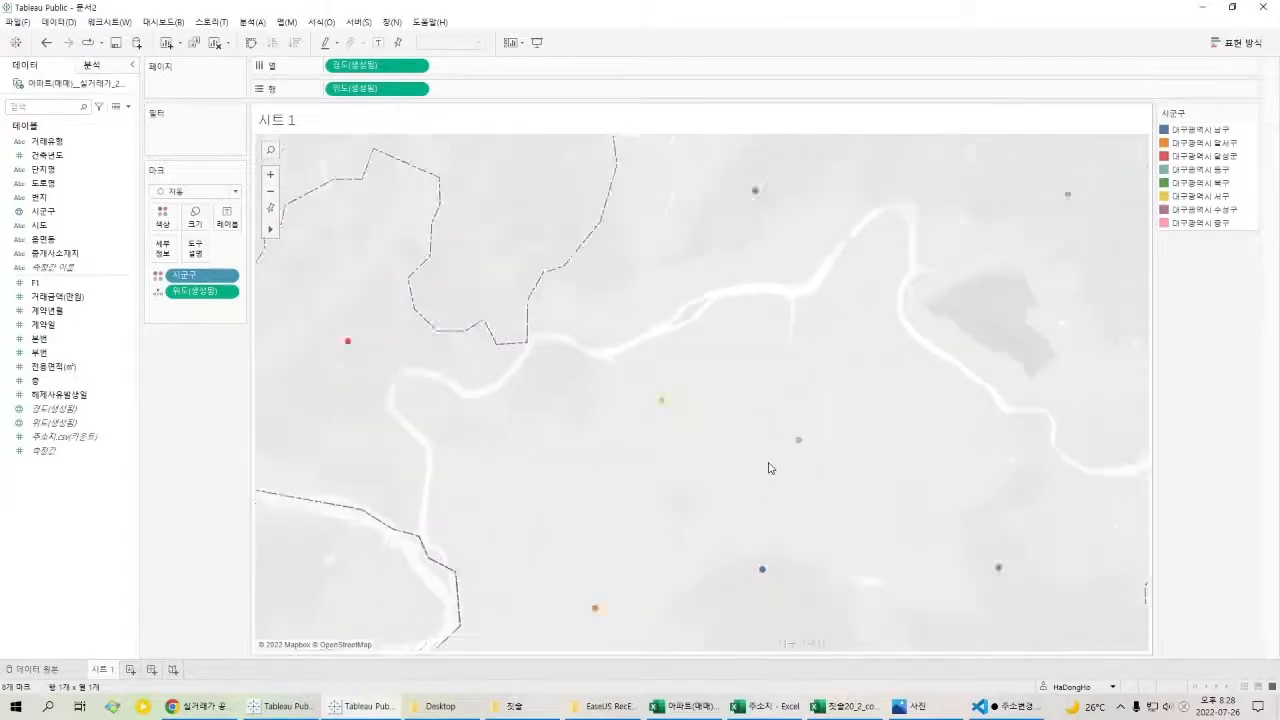
left_click_drag(936, 580, 889, 444)
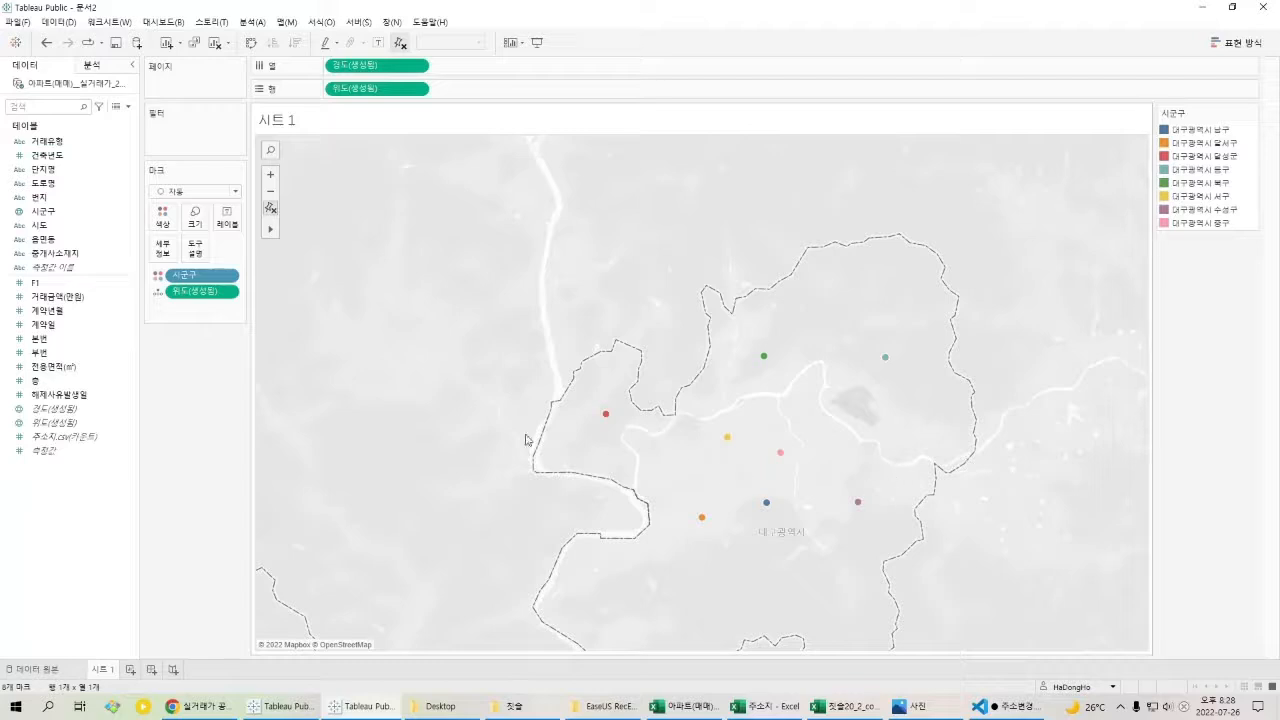
mouse_move(276, 232)
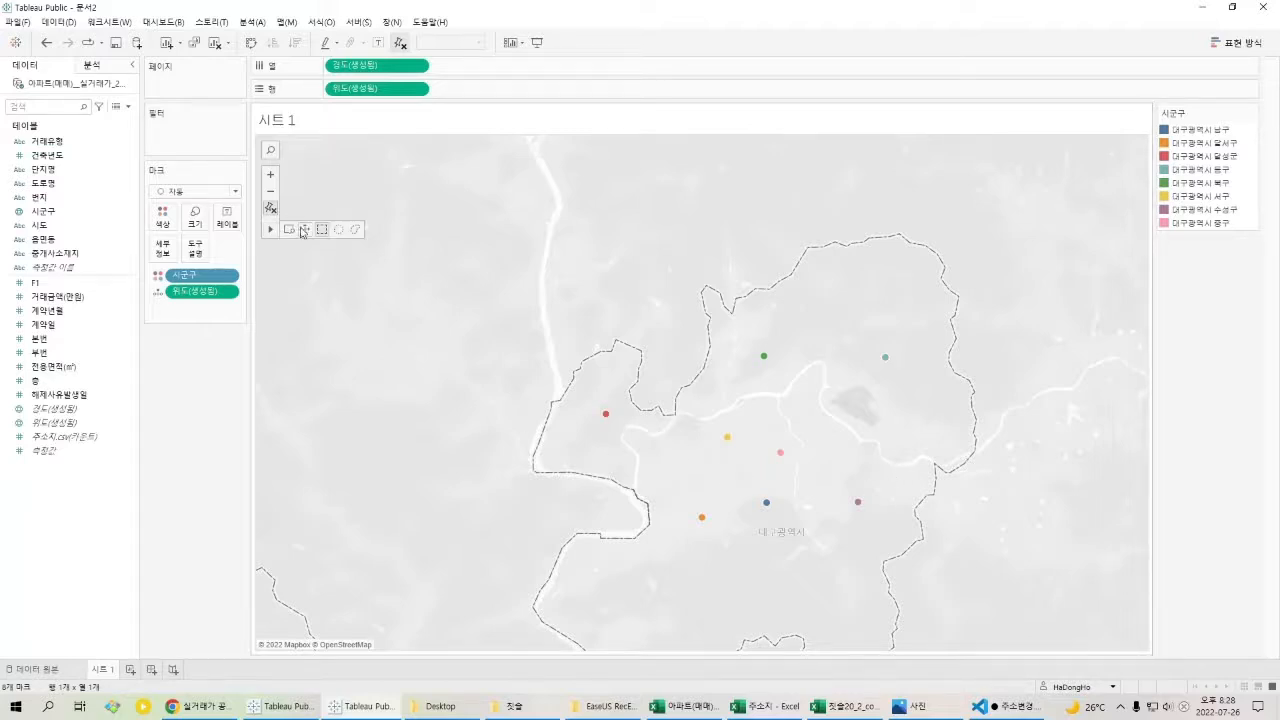
left_click(307, 231)
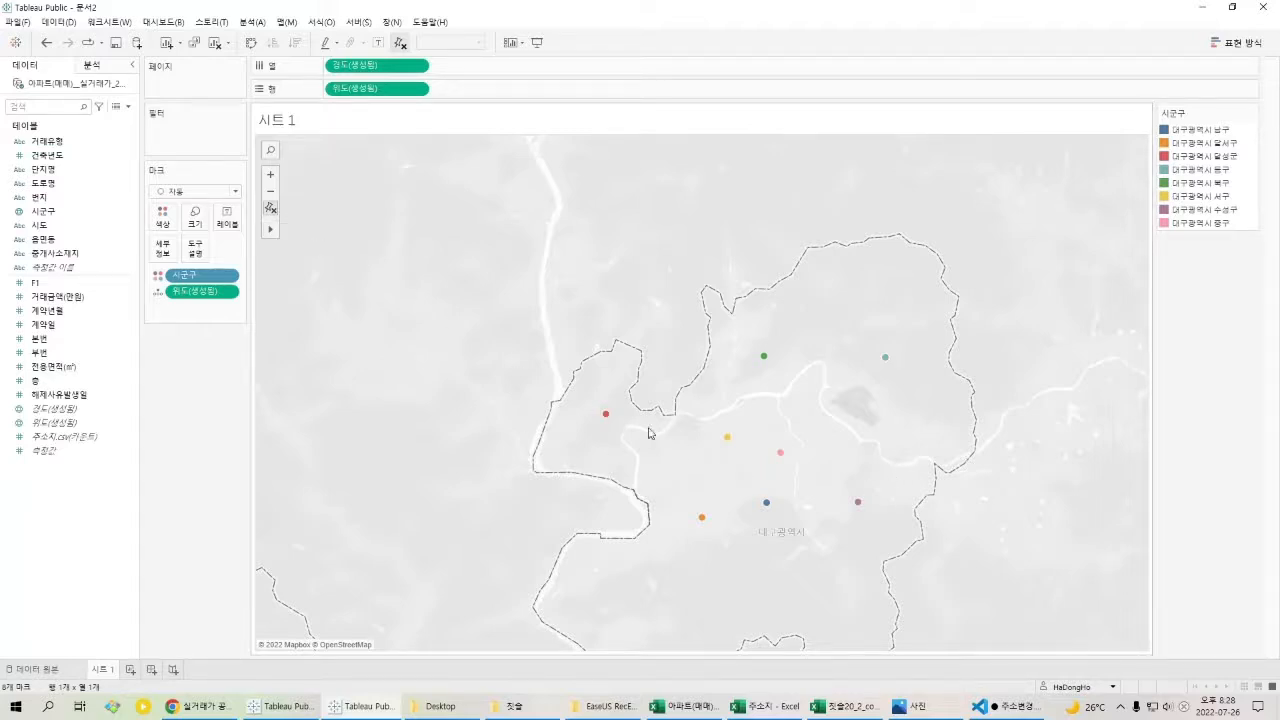
left_click_drag(748, 498, 709, 401)
scroll(709, 400, "down", 1)
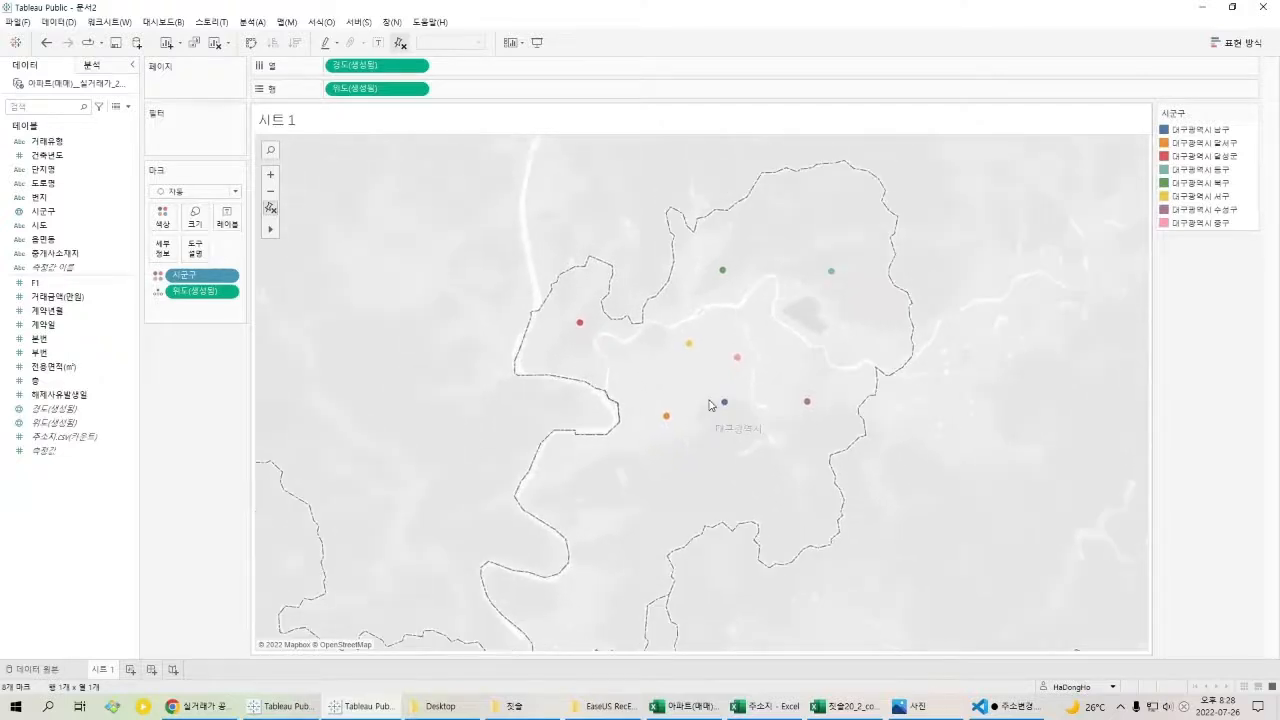
scroll(711, 404, "down", 1)
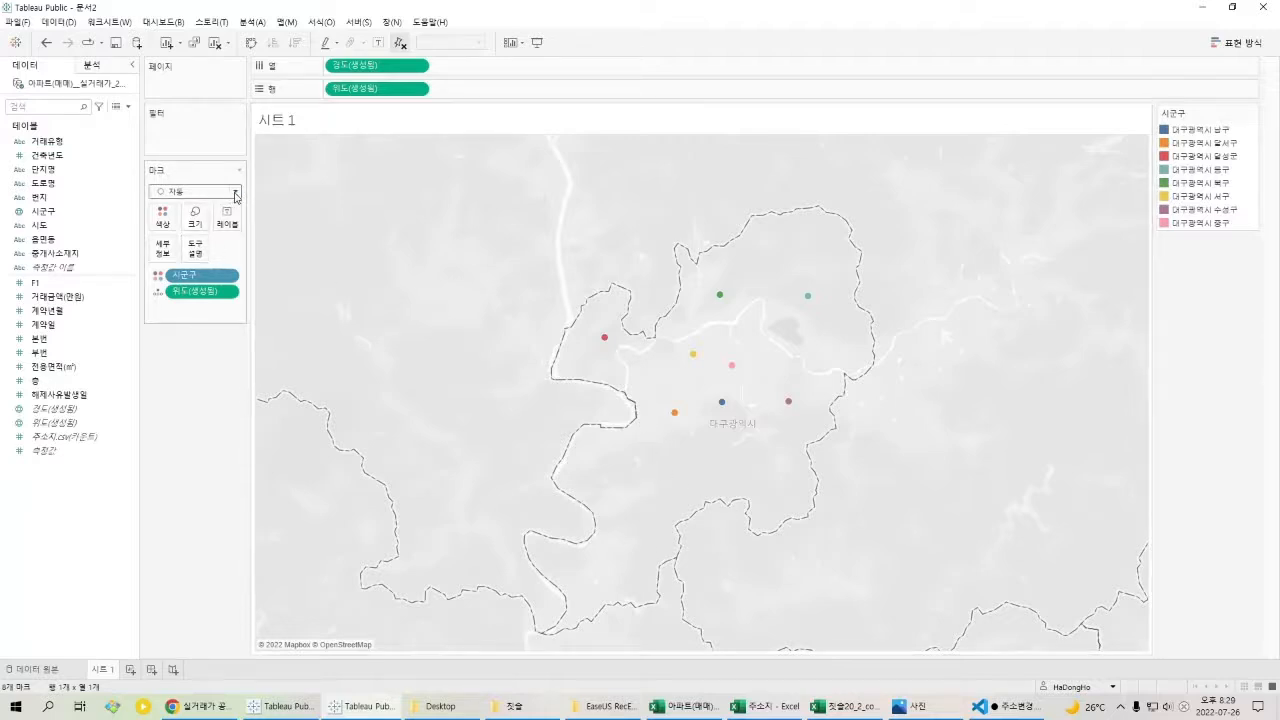
left_click(236, 193)
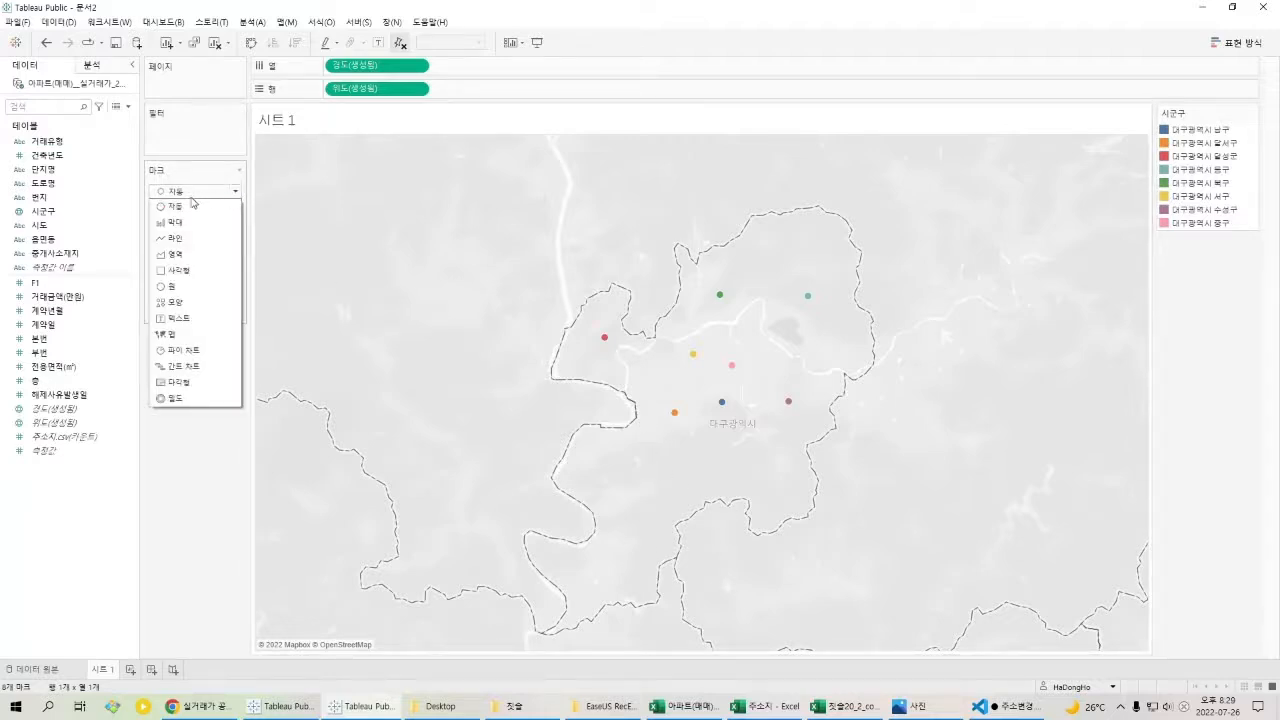
left_click(174, 335)
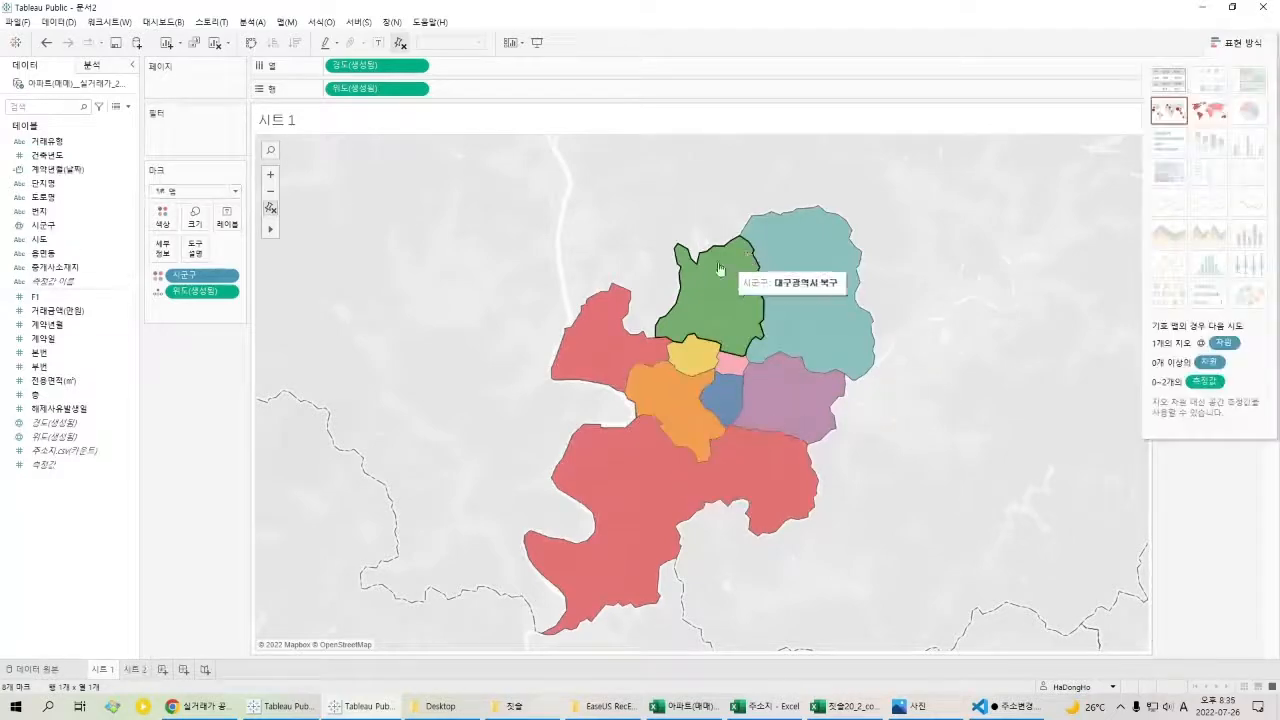
Switch to the 주소지 workbook in Excel, widen the 거래금액(만원) column and examine its values down the rows.
left_click(764, 706)
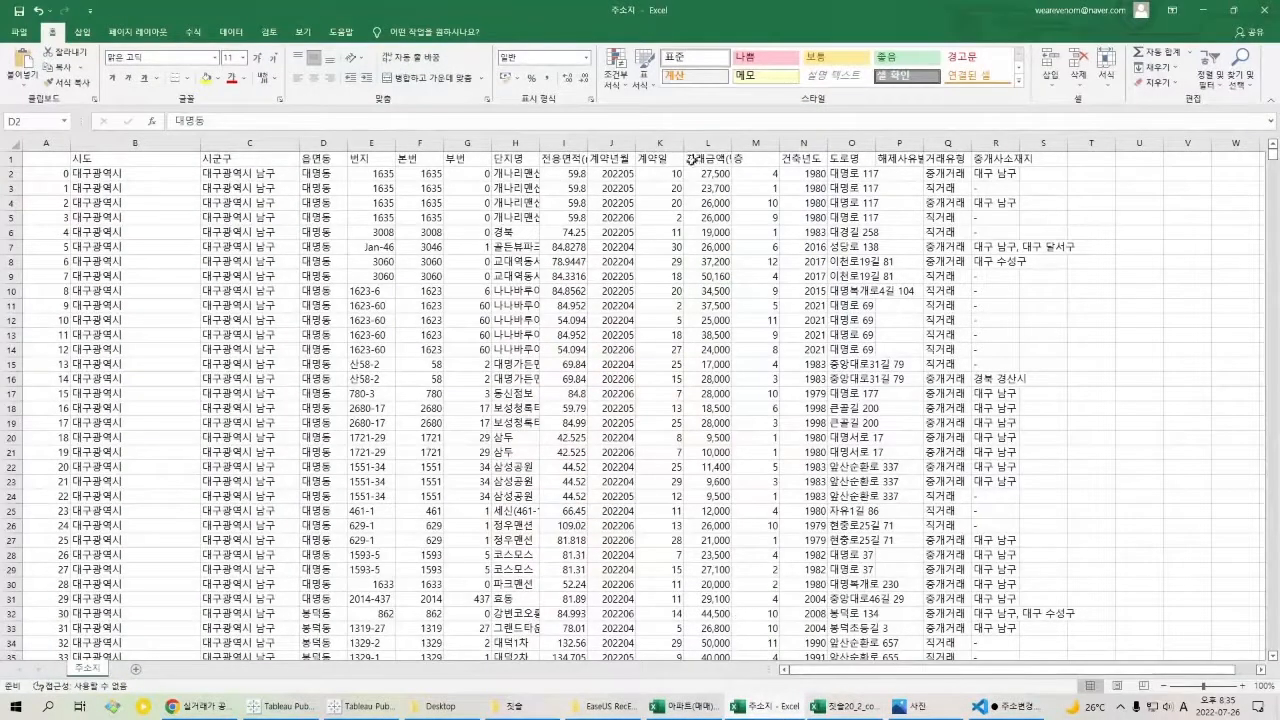
double_click(733, 143)
left_click(760, 172)
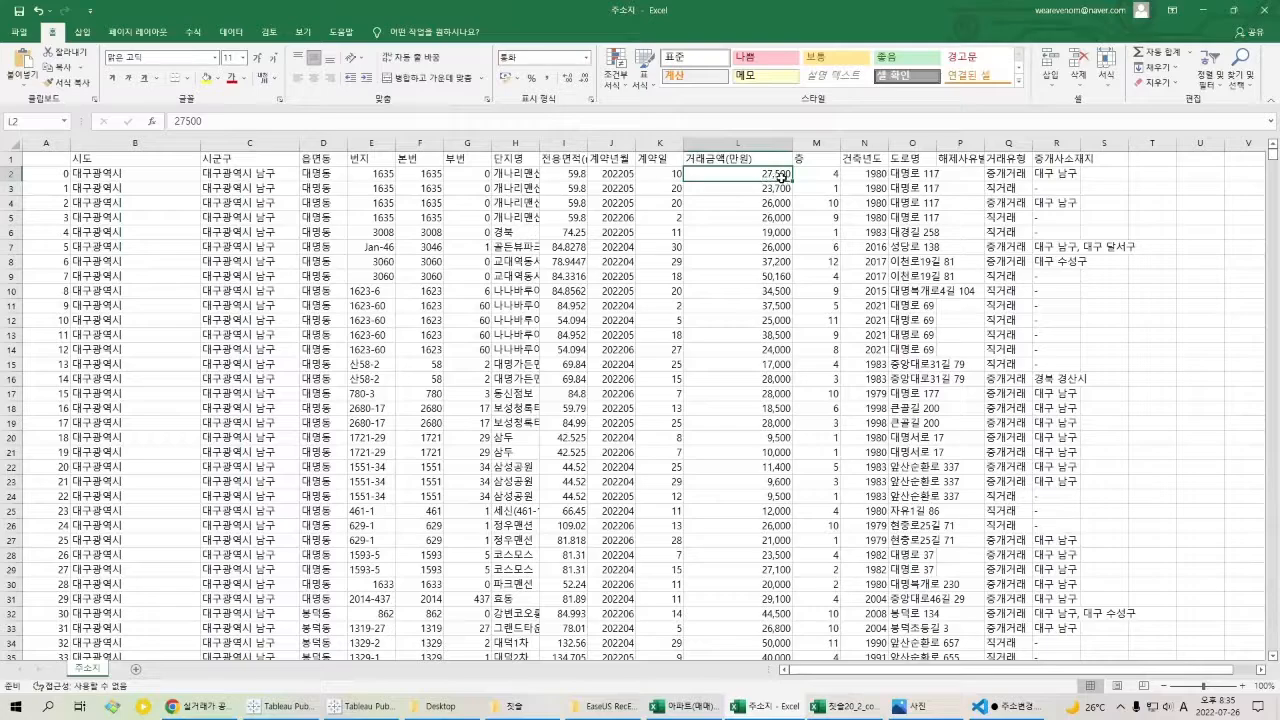
scroll(768, 496, "down", 18)
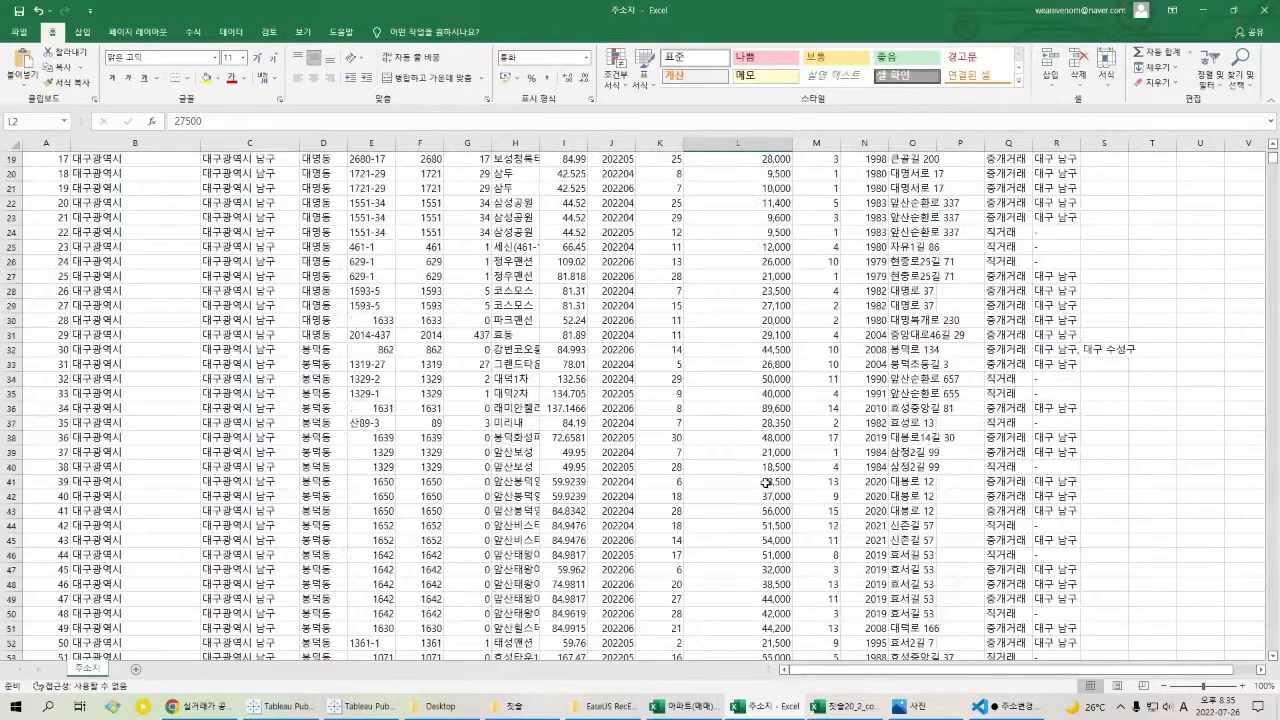
scroll(765, 478, "down", 6)
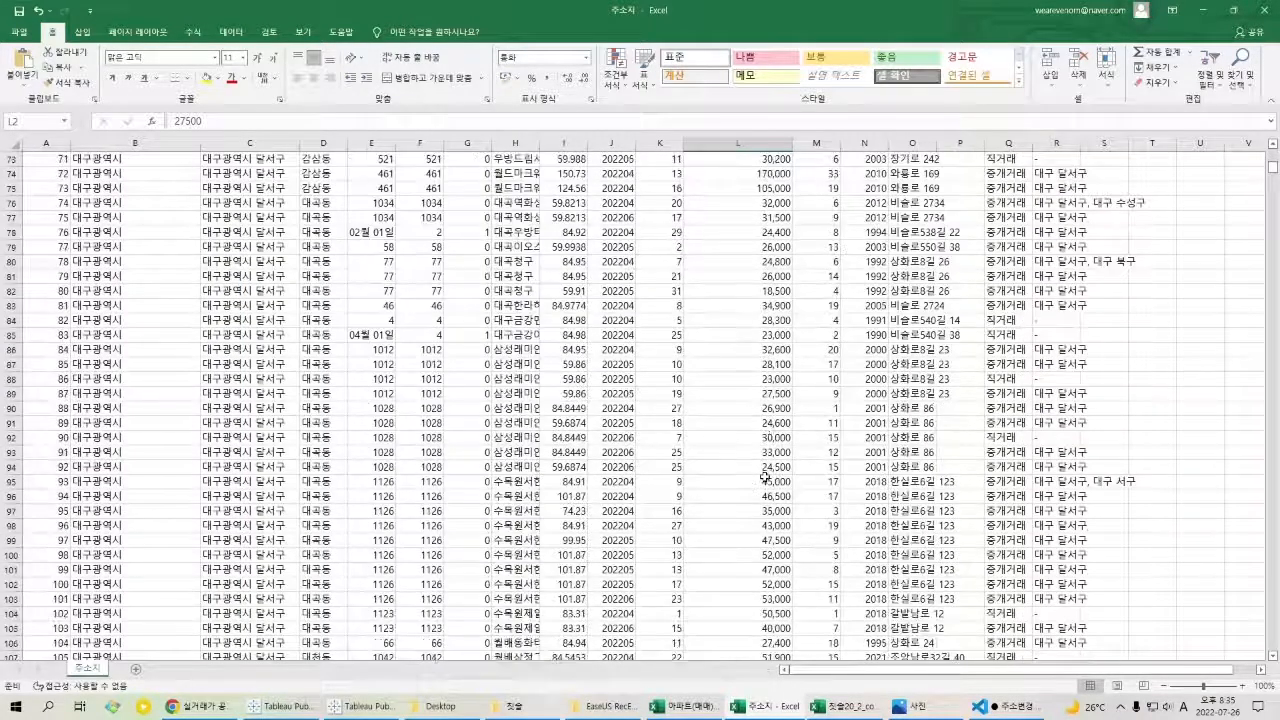
scroll(765, 478, "down", 5)
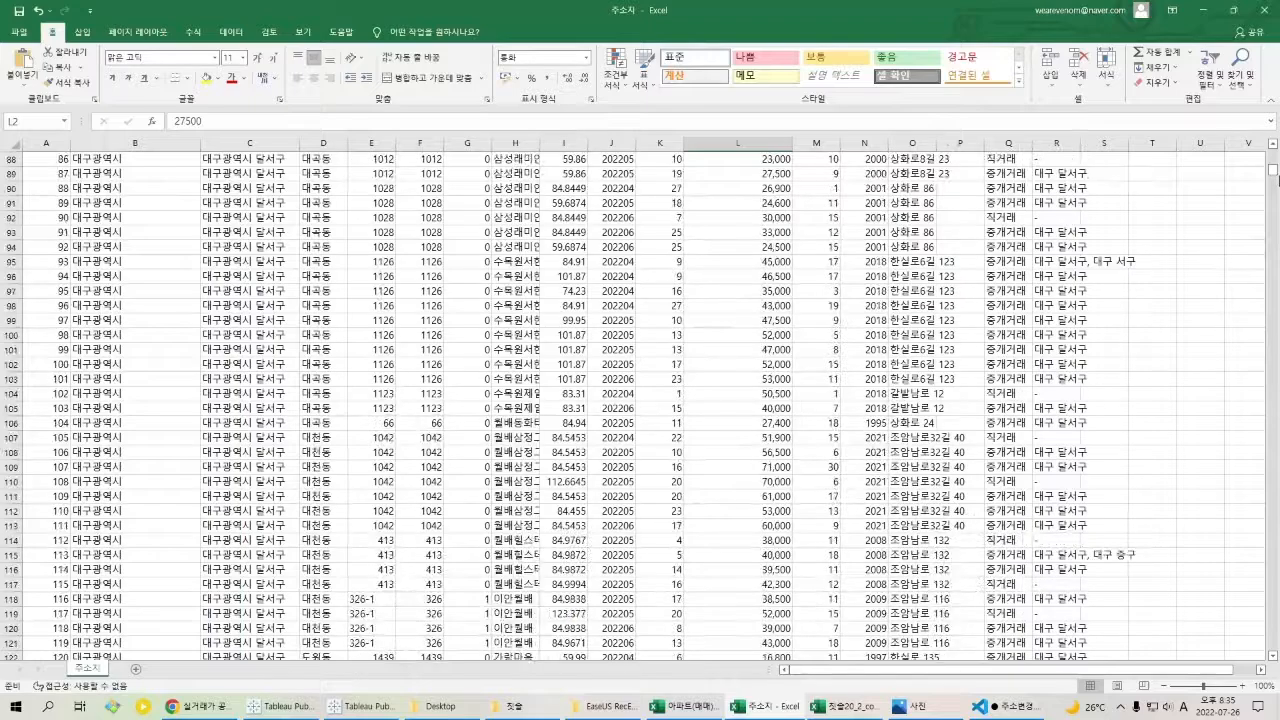
left_click_drag(1273, 165, 1273, 150)
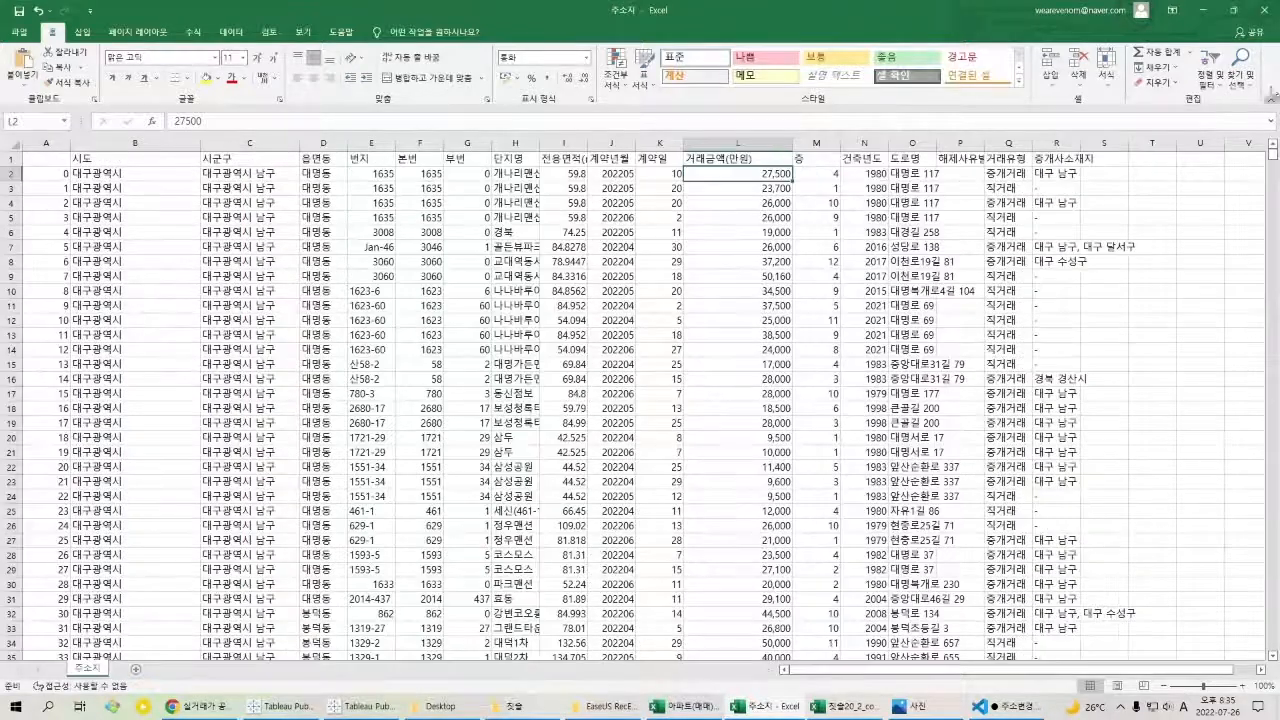
Switch back to Tableau and, on 시트 2, plot the sum of 거래금액(만원) against 건축년도, then hide the chart suggestions.
left_click(1203, 10)
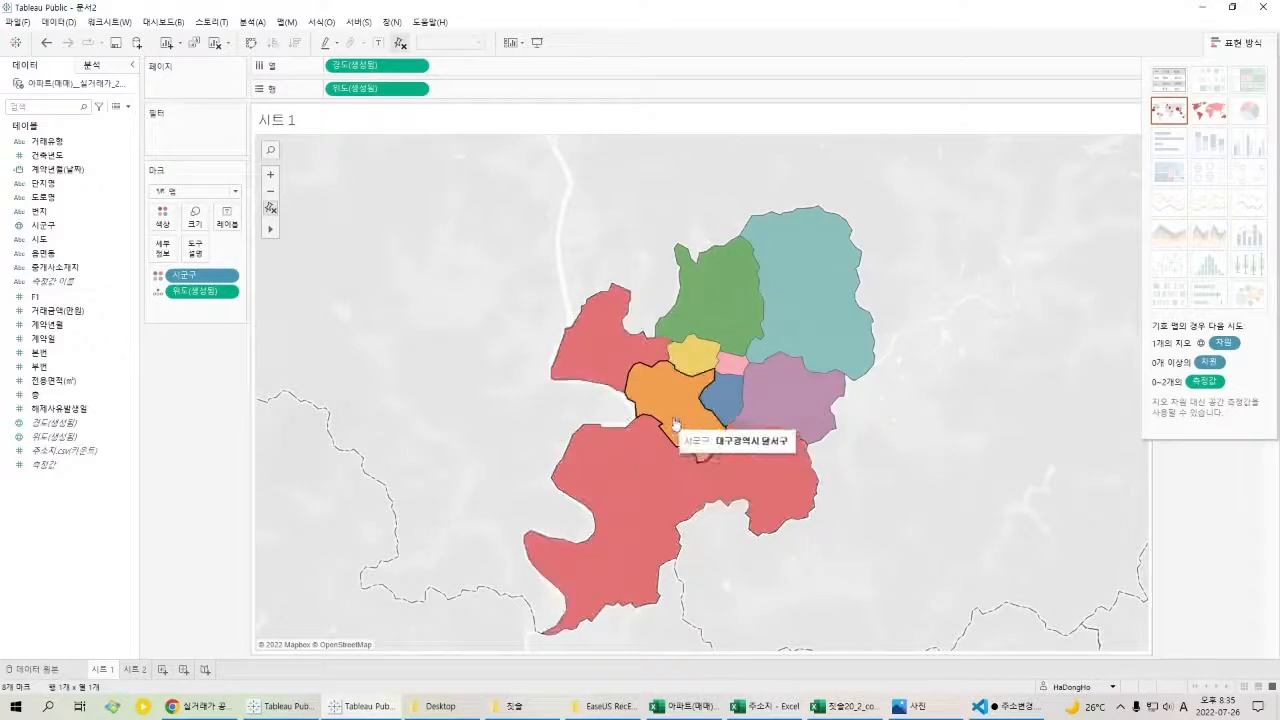
left_click(130, 670)
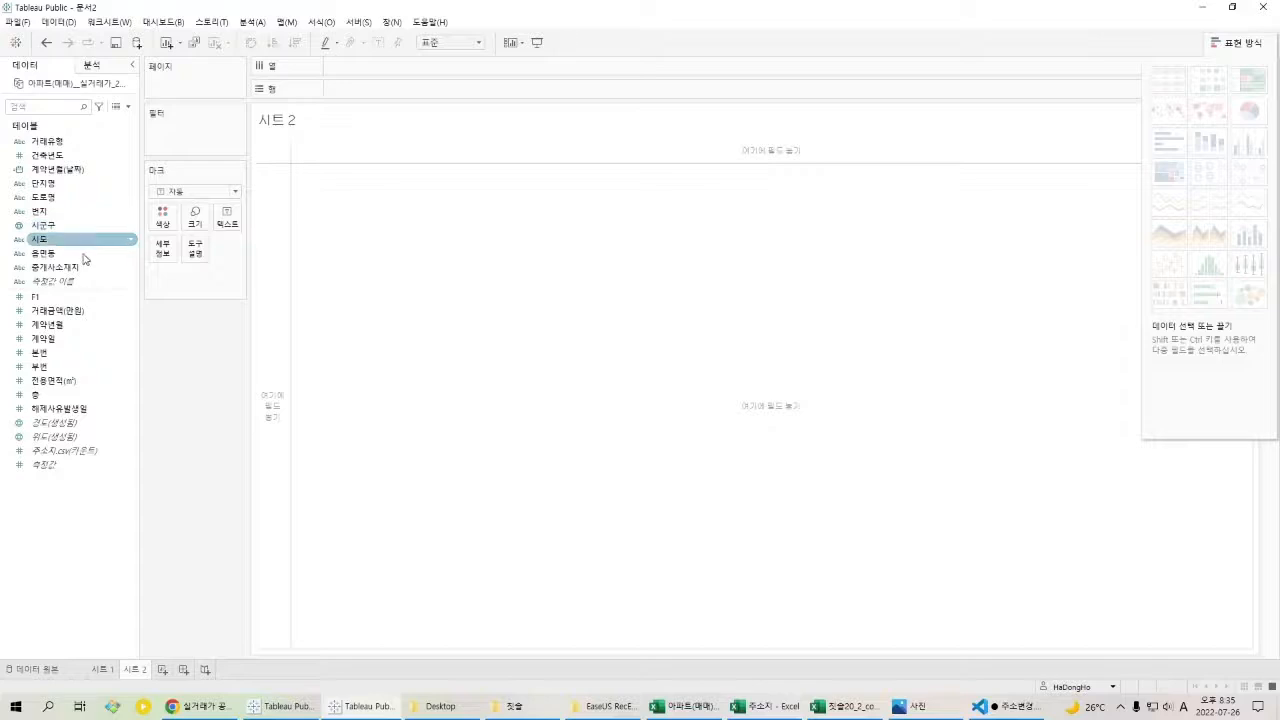
left_click(77, 311)
double_click(83, 318)
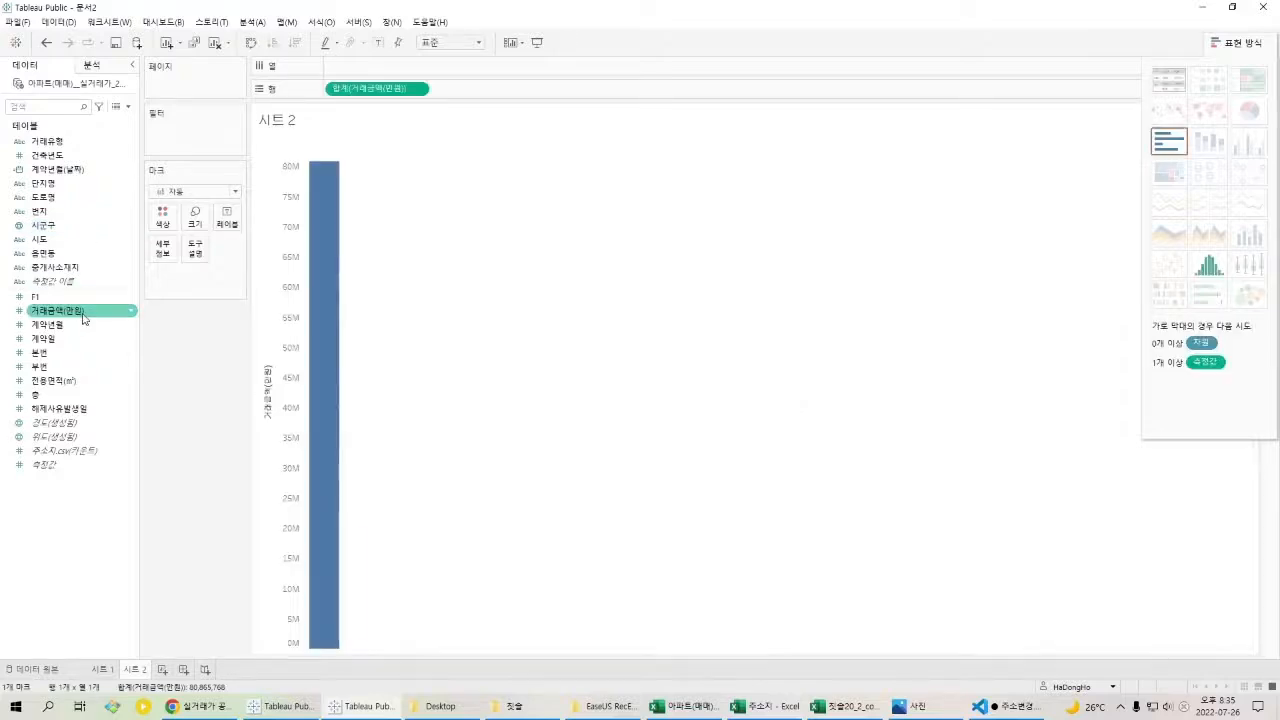
double_click(83, 157)
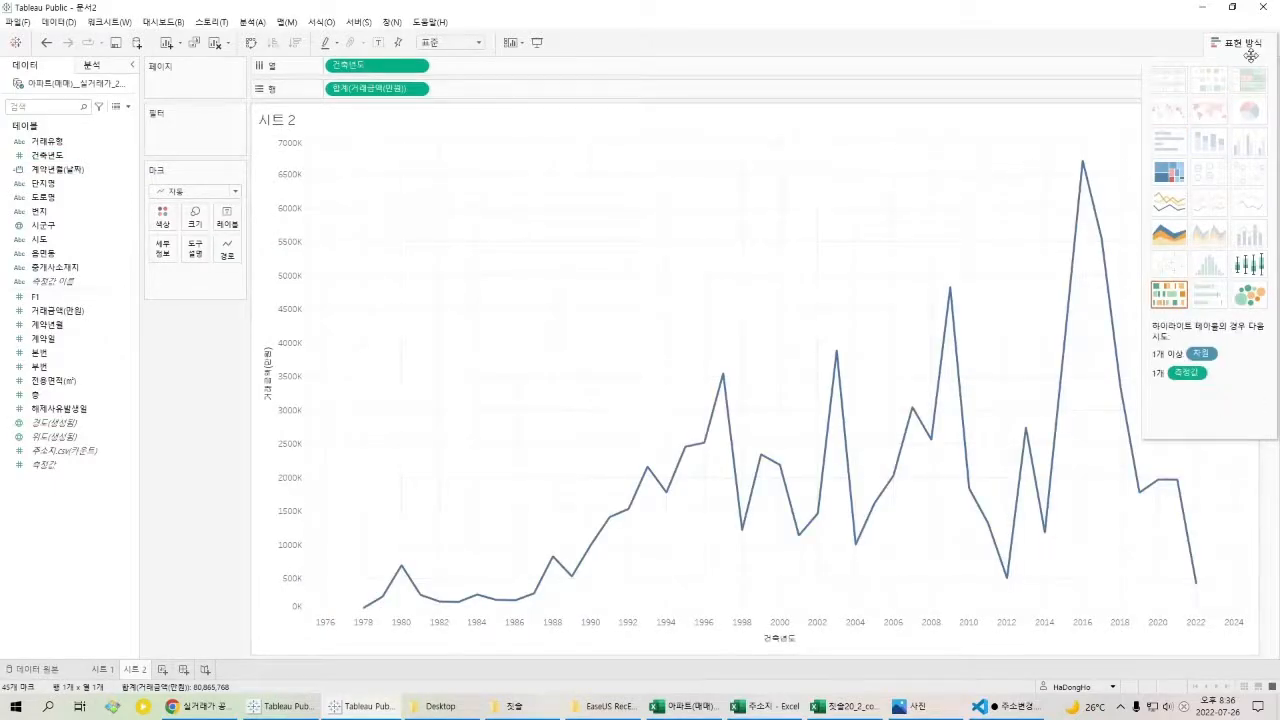
left_click(1250, 54)
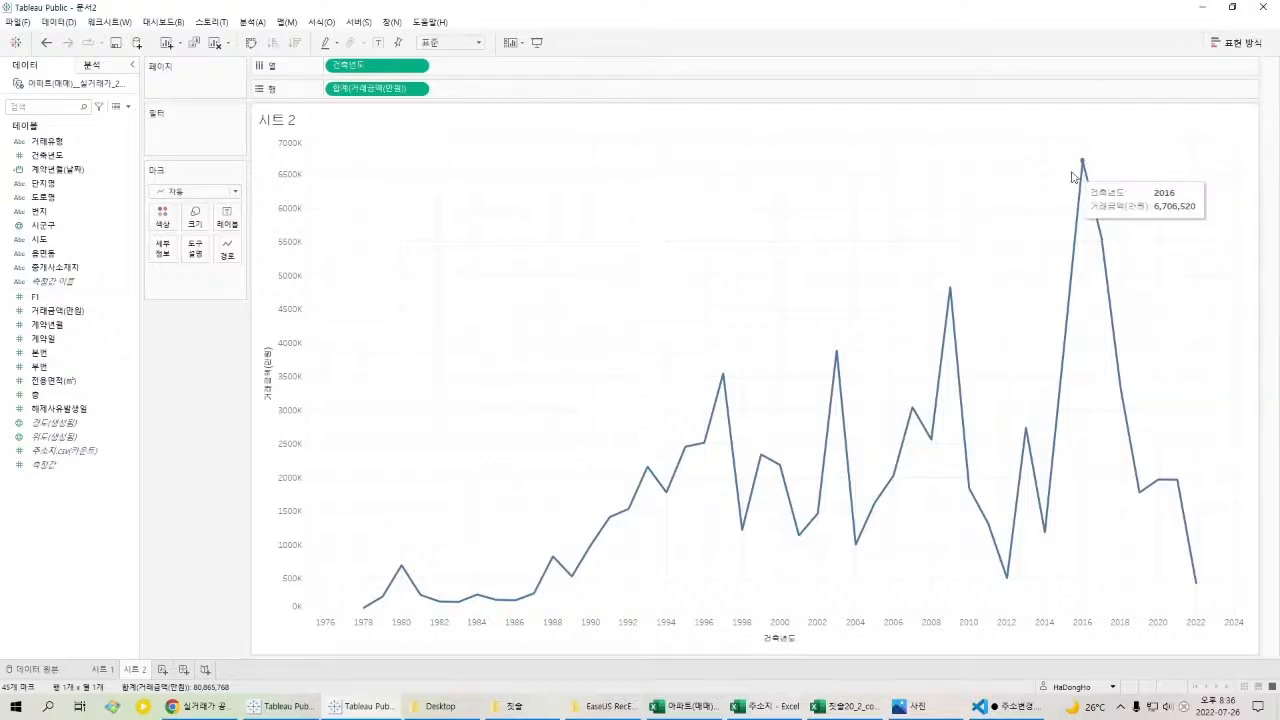
Switch to the 주소지 workbook in Excel to check the individual 거래금액(만원) values, and return to Tableau.
left_click(419, 90)
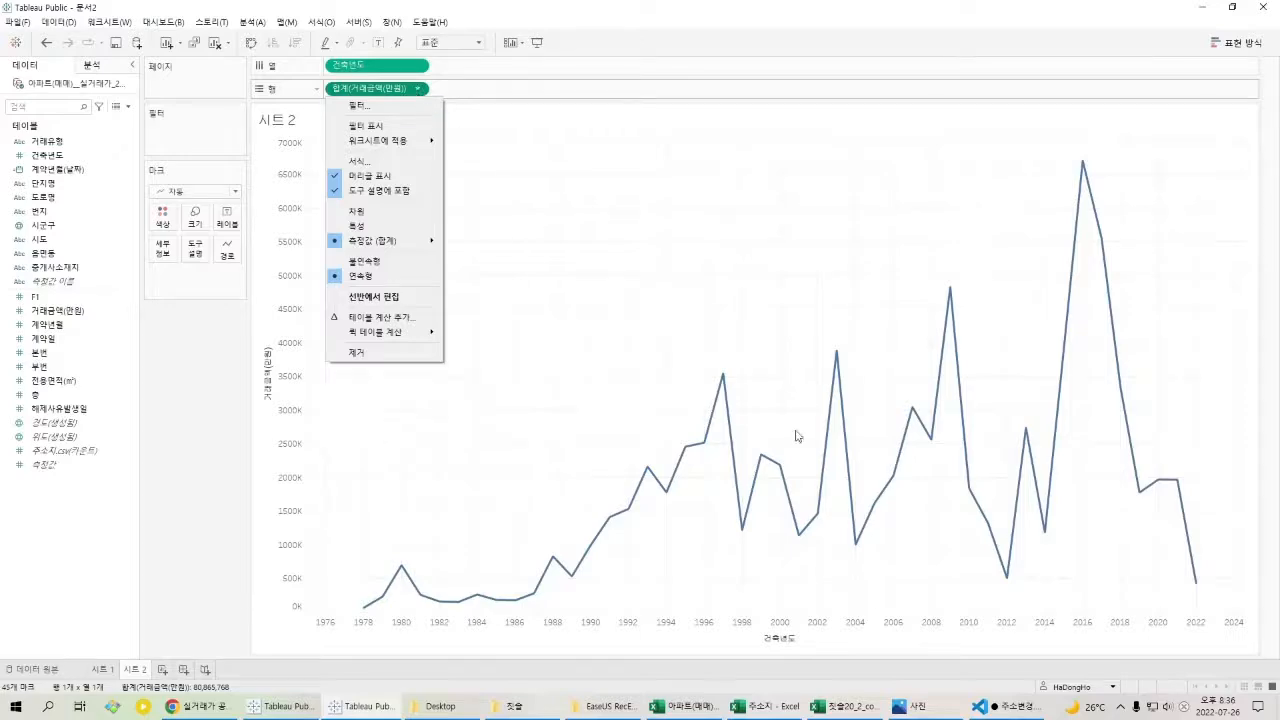
left_click(765, 706)
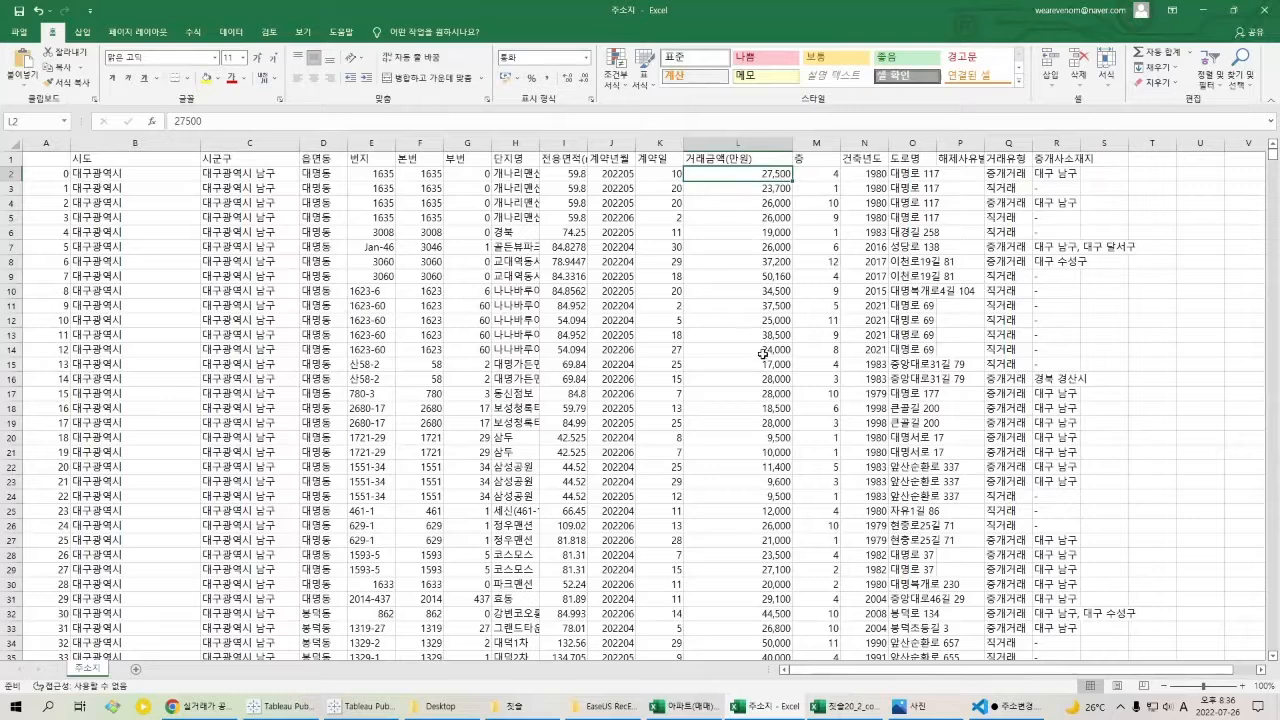
left_click(778, 710)
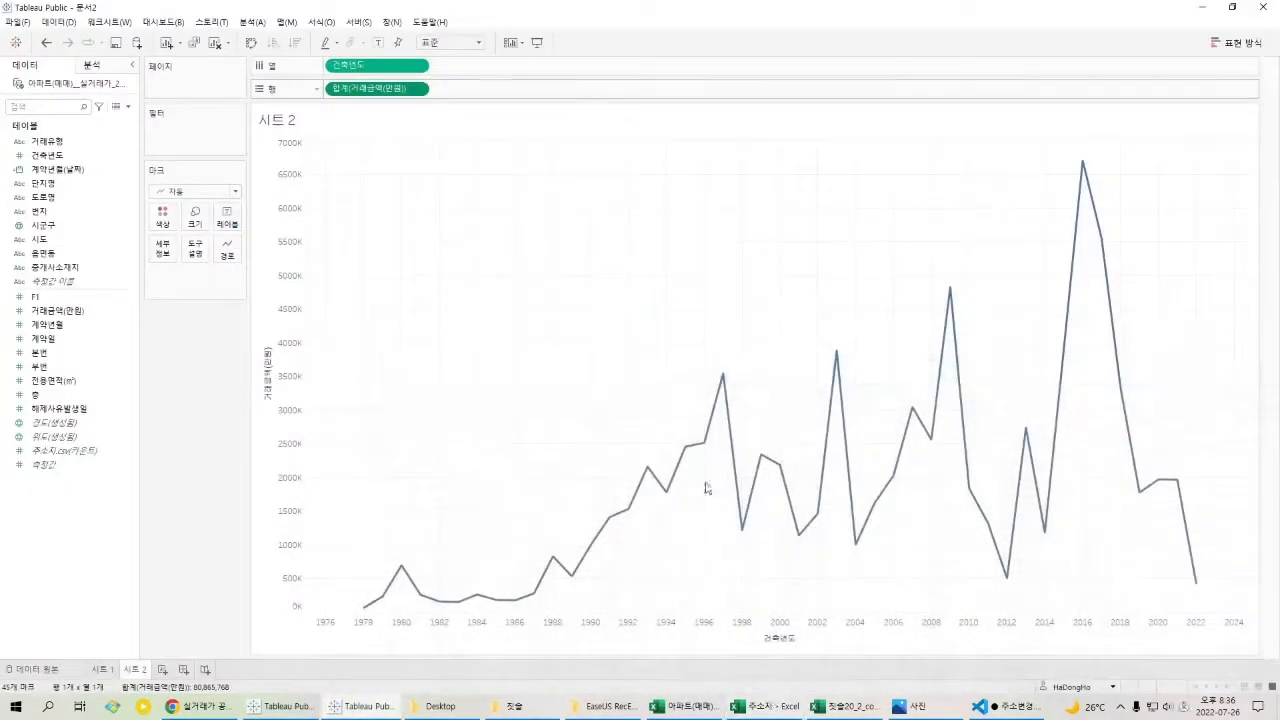
Change the 거래금액(만원) aggregation on 시트 2 to 중앙값 and colour the lines by 시군구.
left_click(418, 90)
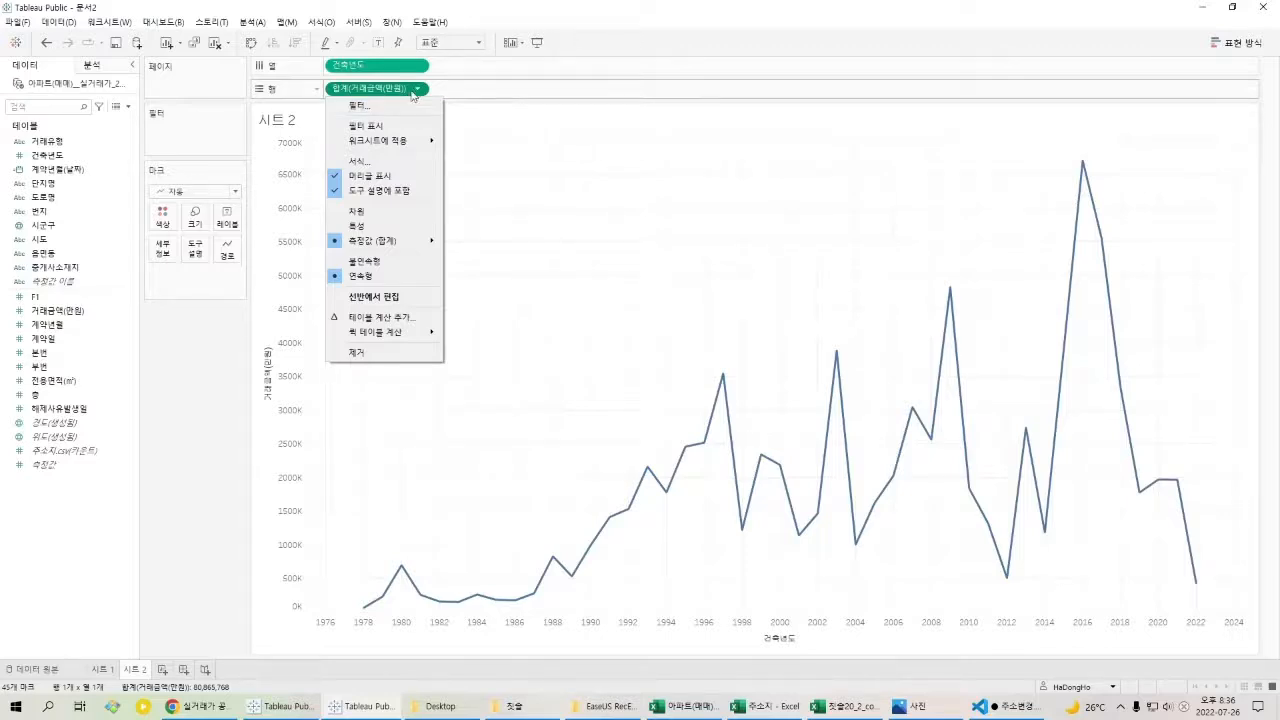
mouse_move(415, 240)
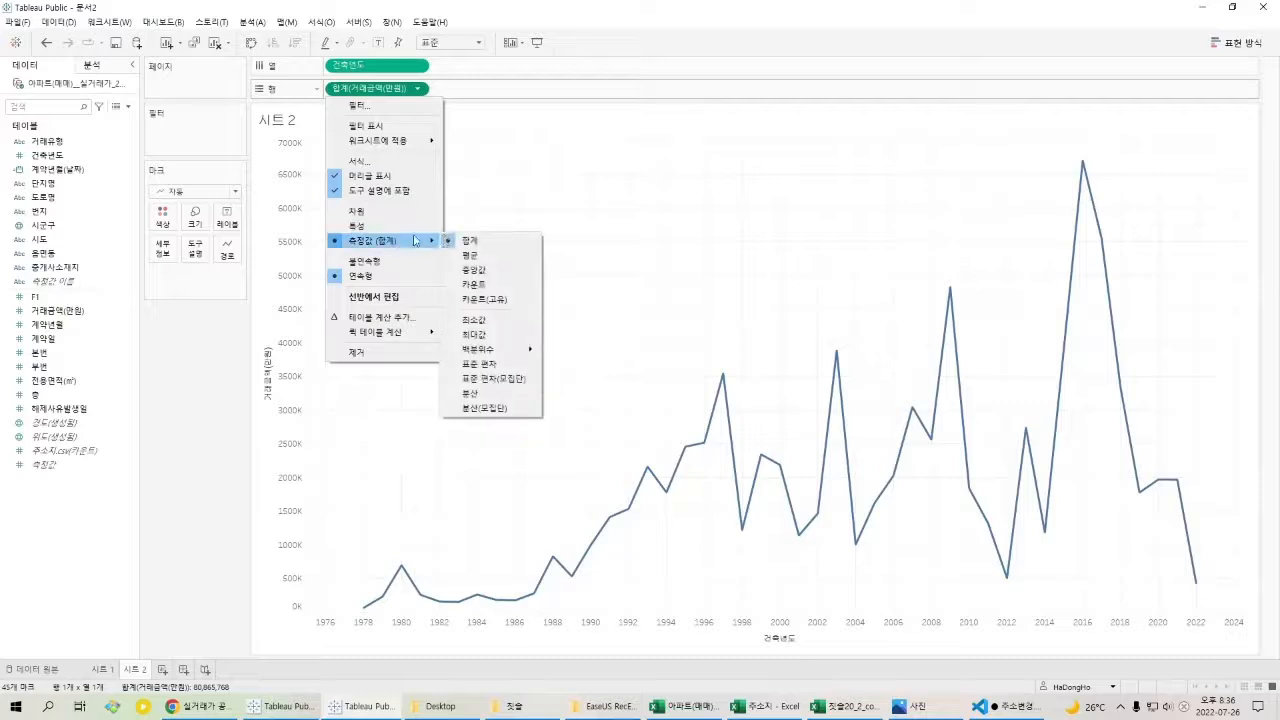
left_click(498, 277)
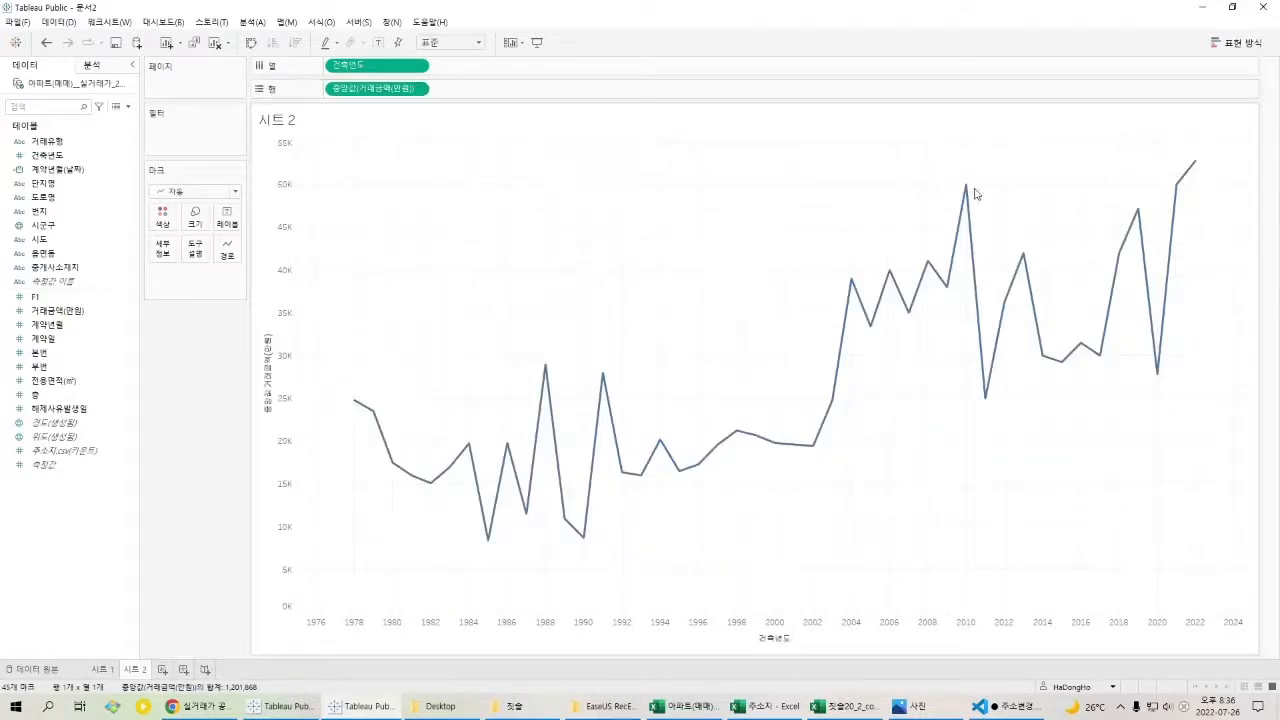
mouse_move(977, 195)
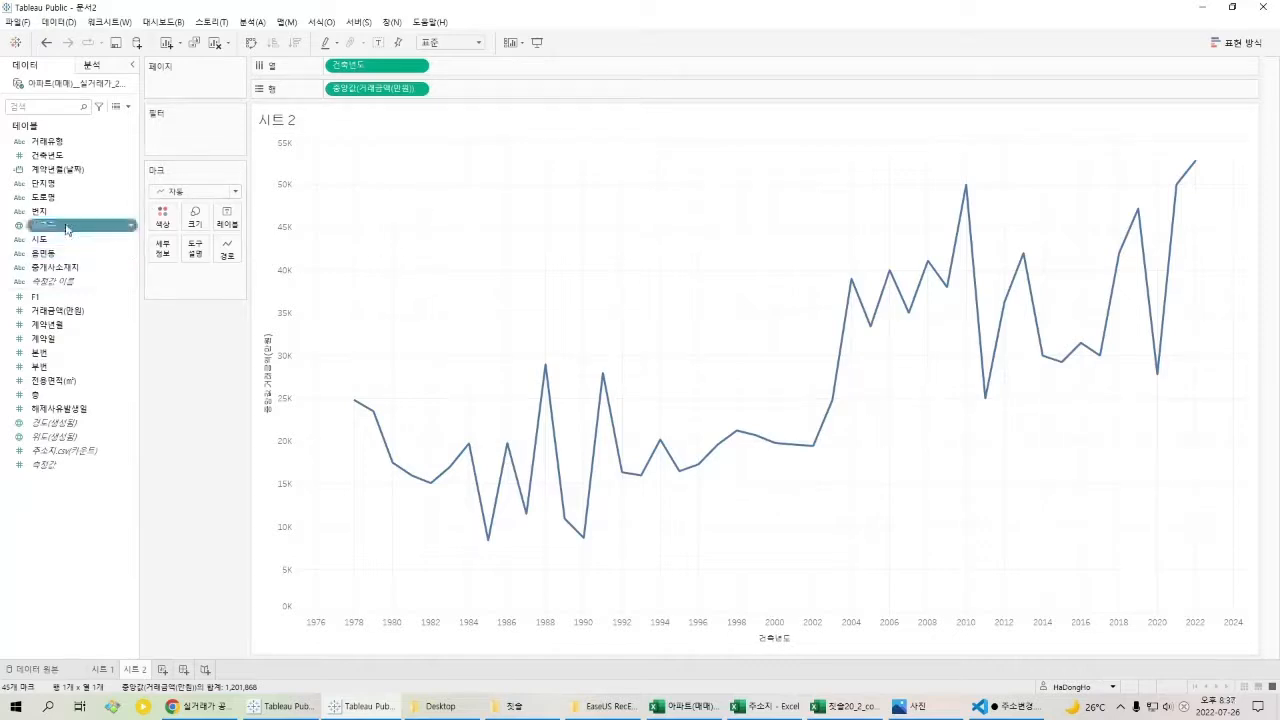
left_click_drag(78, 226, 168, 220)
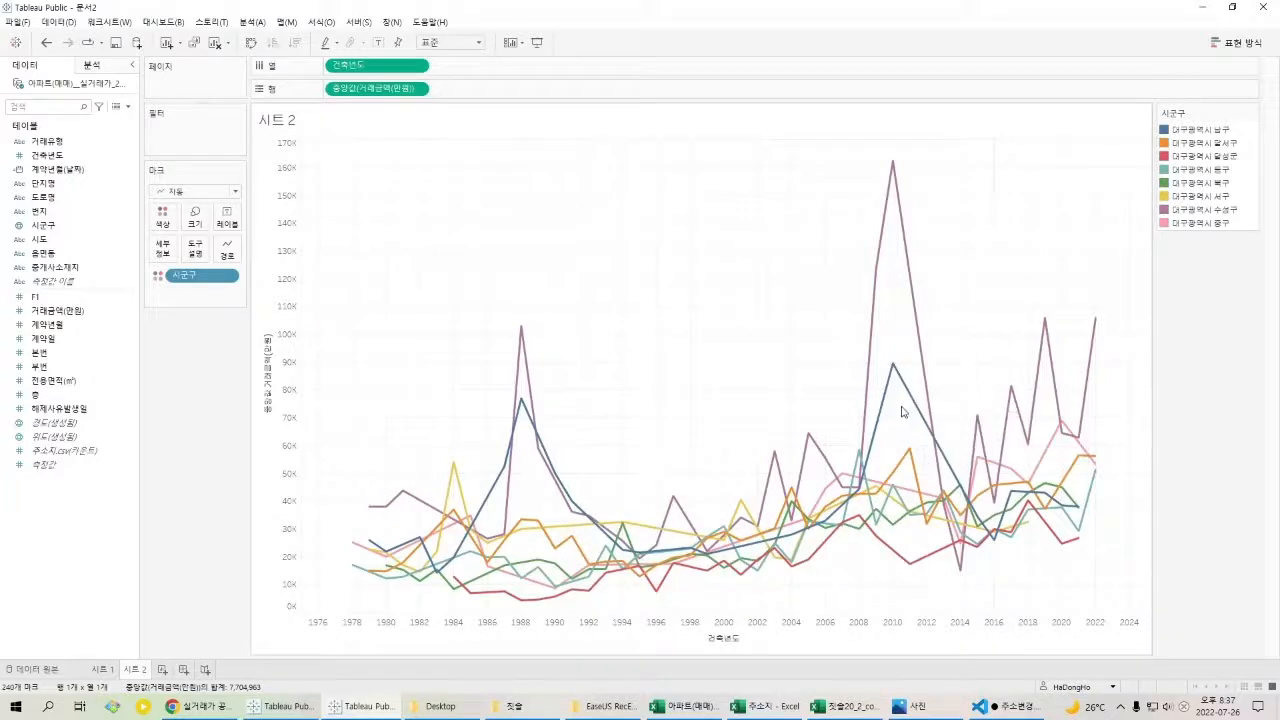
mouse_move(895, 379)
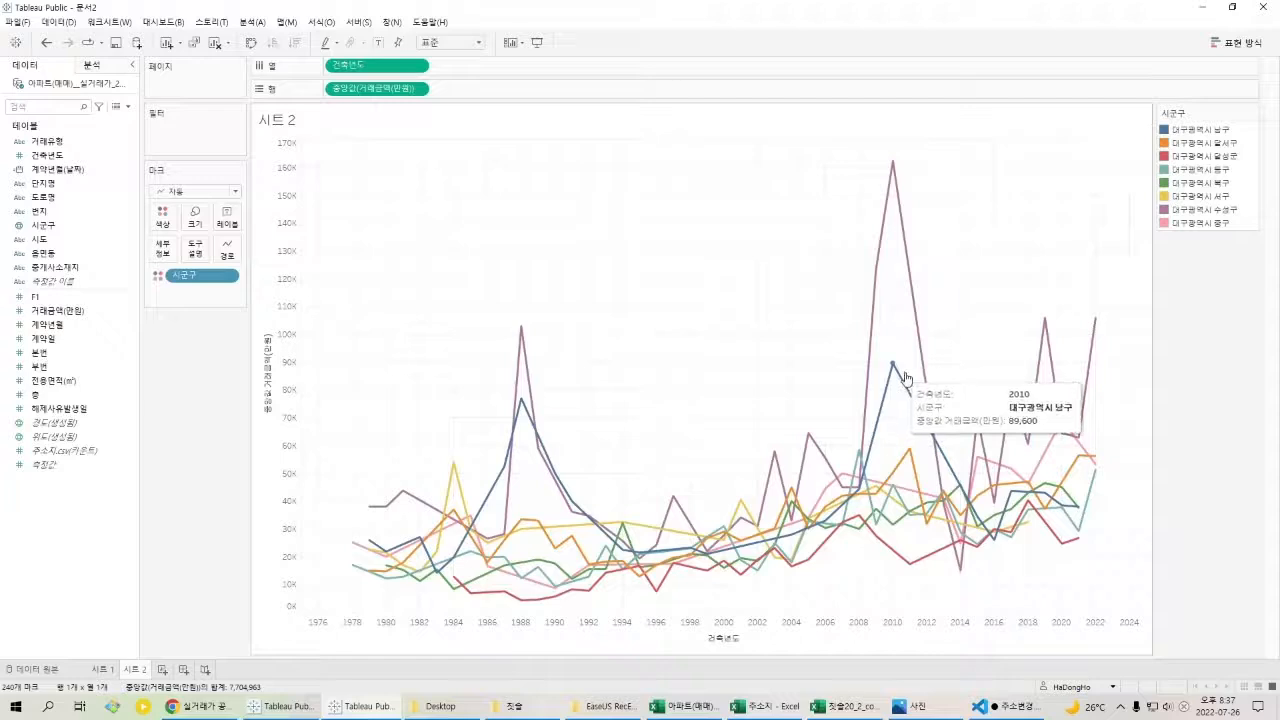
Create a new dashboard and place 시트 1 with 시트 2 below it.
left_click(184, 671)
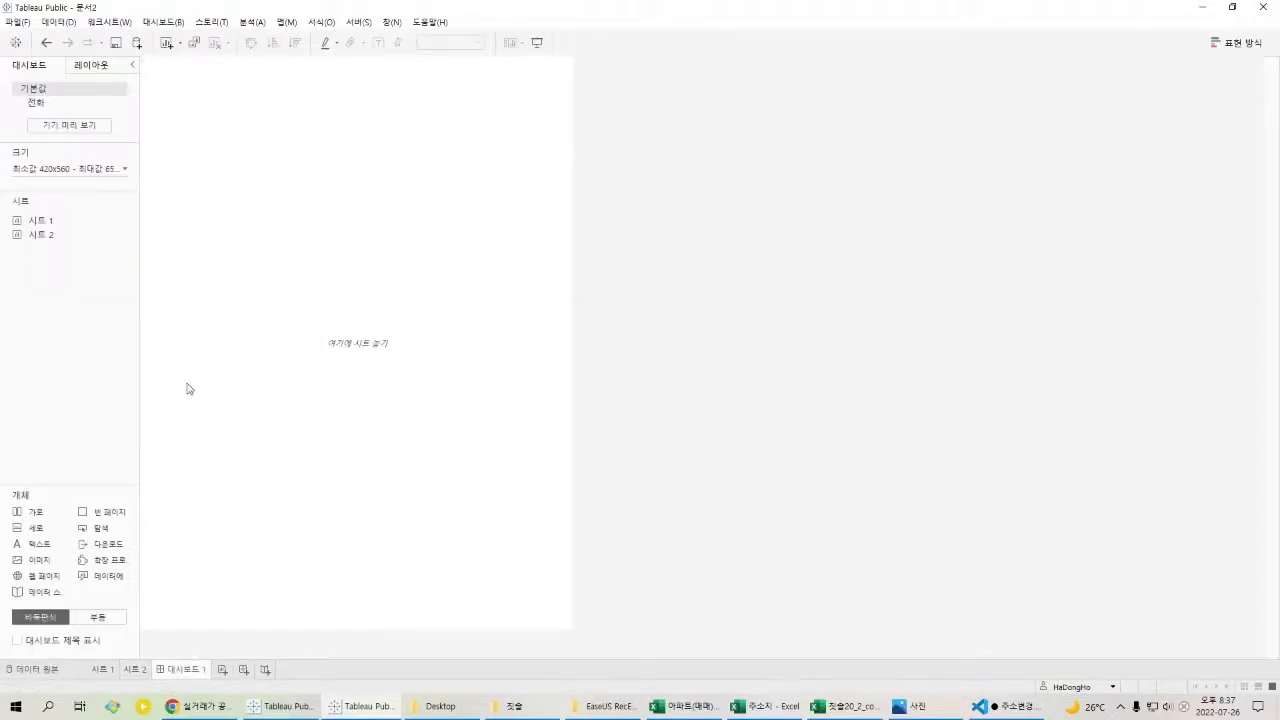
mouse_move(75, 225)
left_click_drag(75, 222, 315, 378)
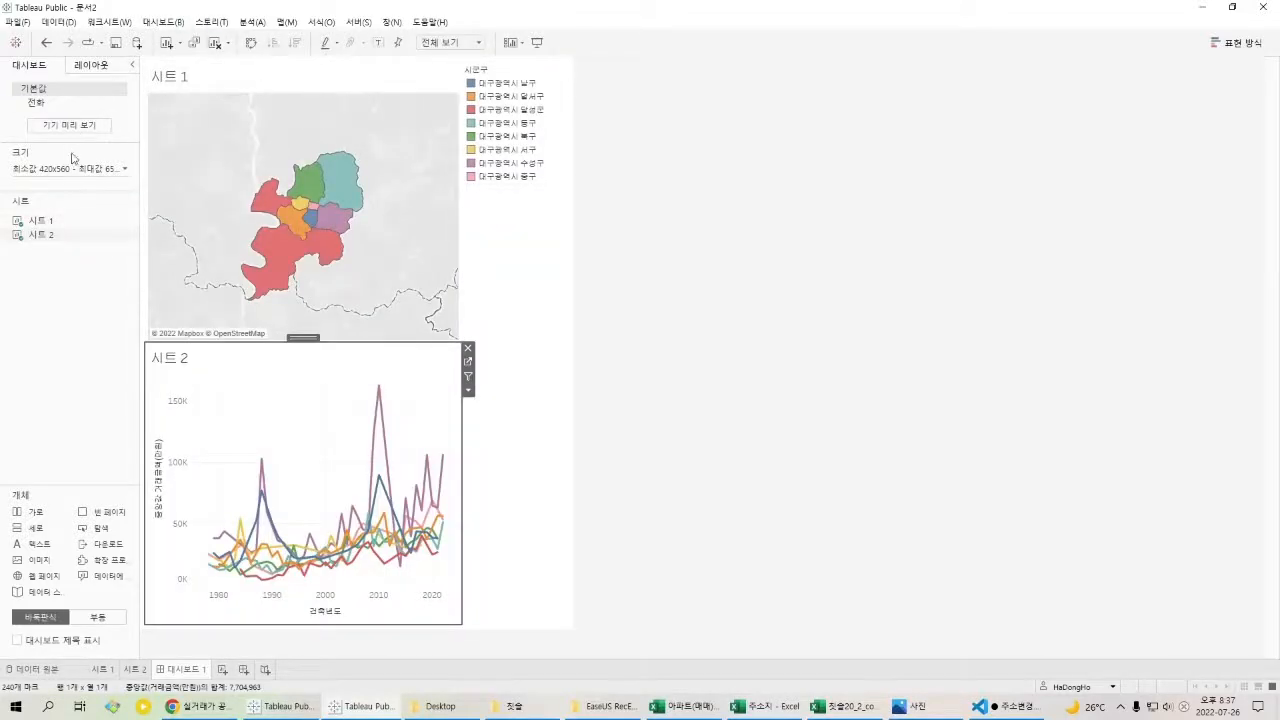
Set the dashboard's maximum width to 1000 px in its size range.
left_click(125, 172)
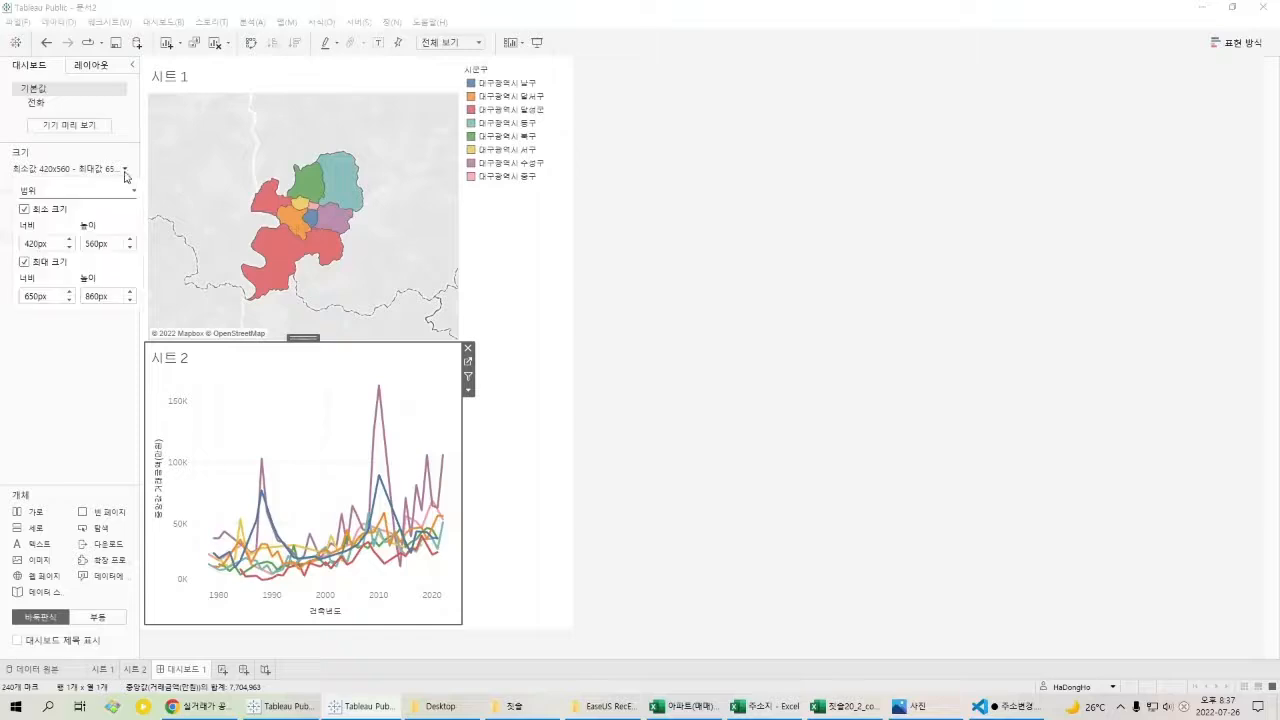
double_click(40, 296)
type("1000")
key("Return")
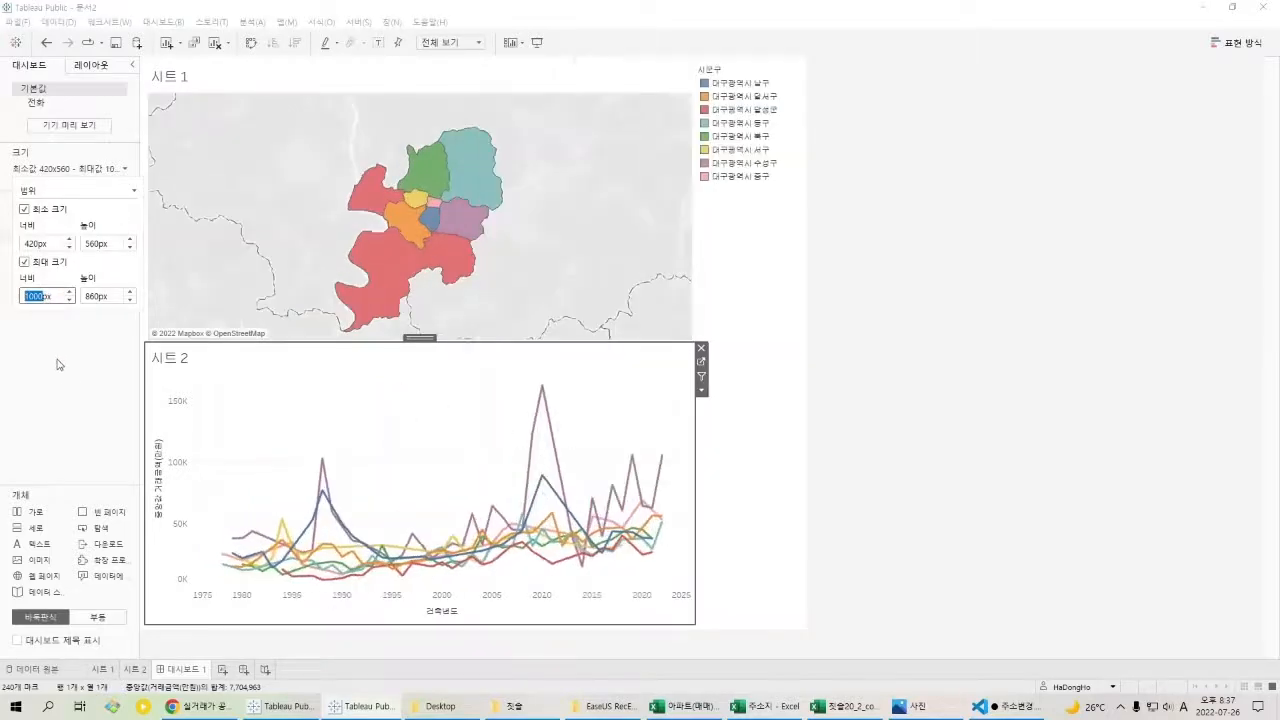
left_click(62, 374)
Add a dashboard filter action between 시트 1 and 시트 2 that runs on 선택 and uses 모든 값 표시 when the selection is cleared.
left_click(161, 21)
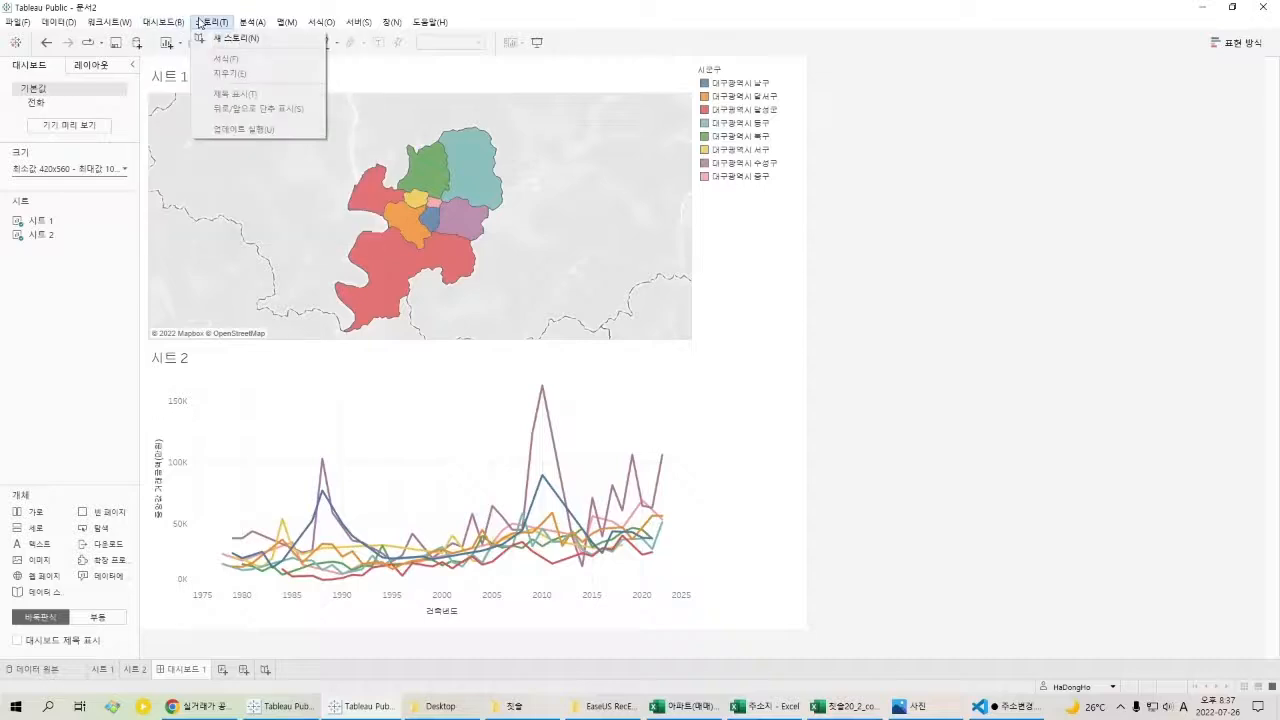
left_click(185, 164)
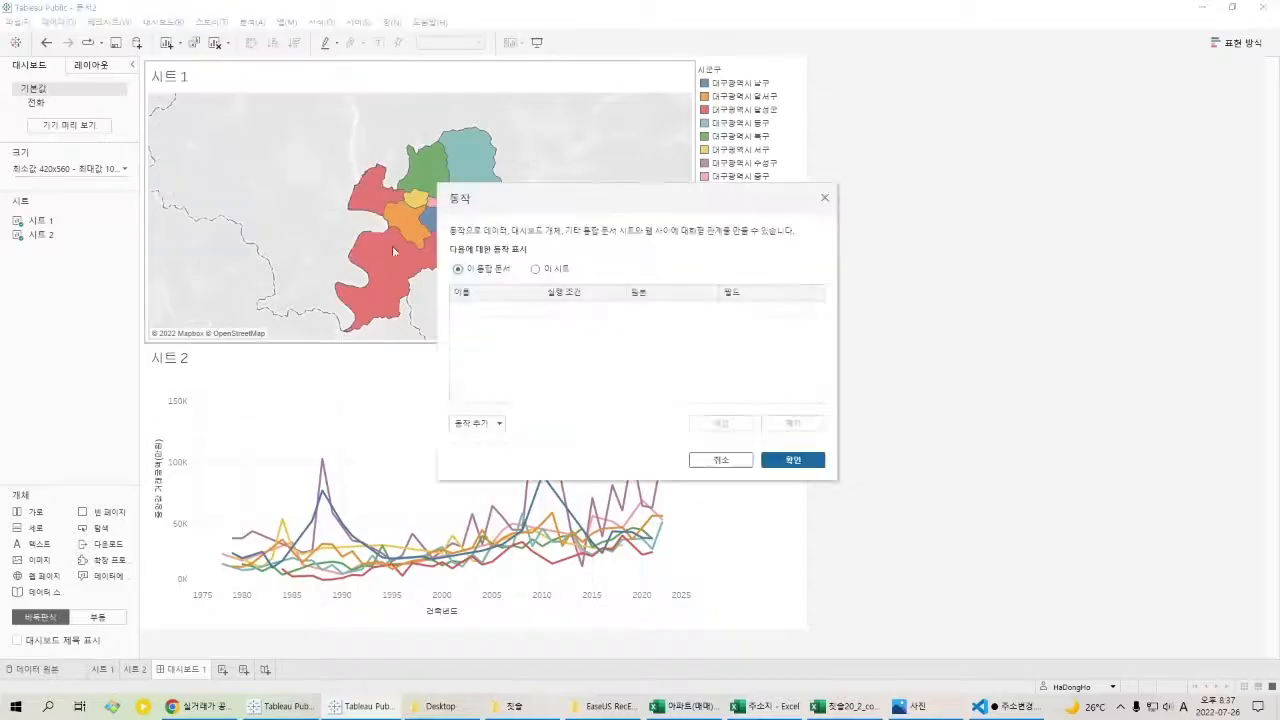
left_click(478, 423)
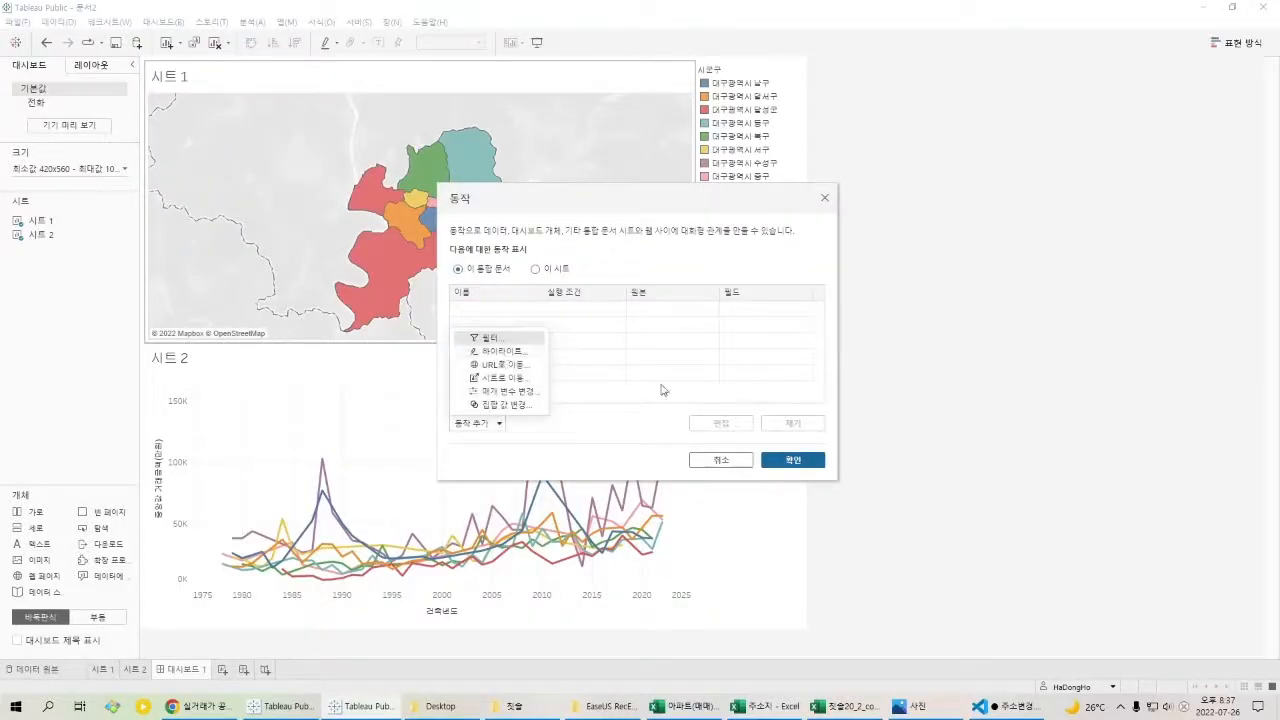
left_click(490, 338)
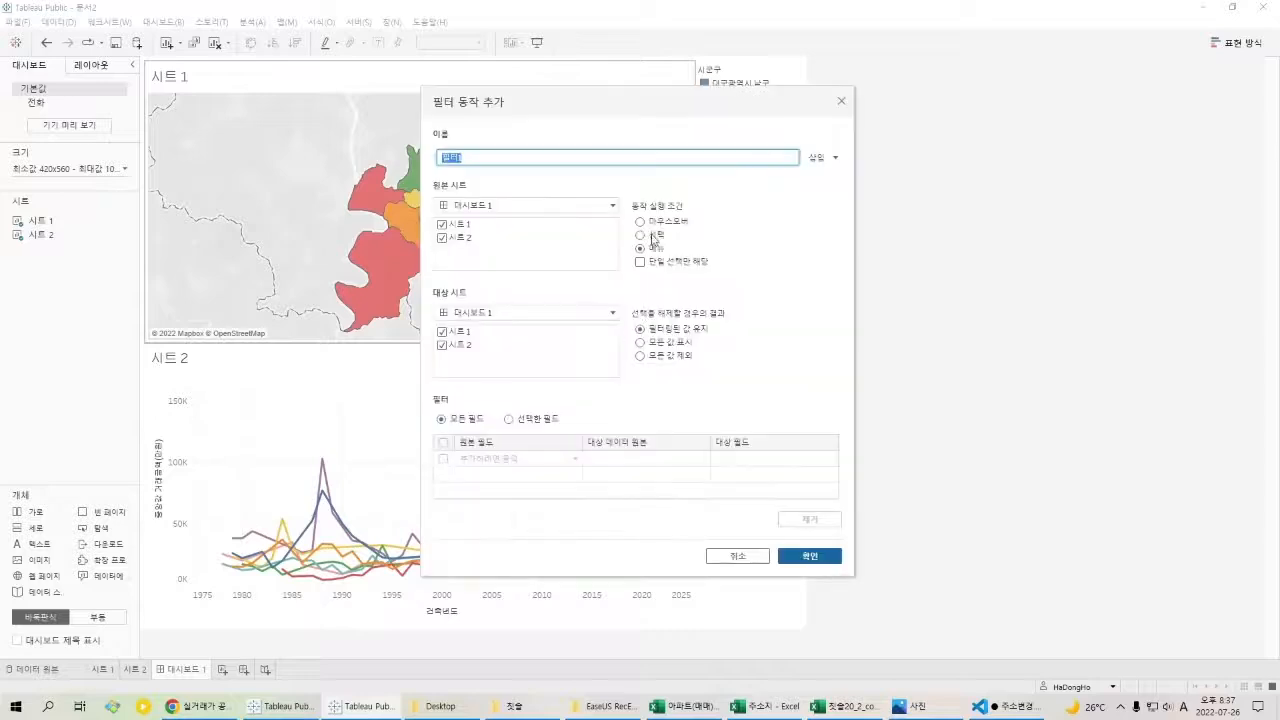
left_click(652, 237)
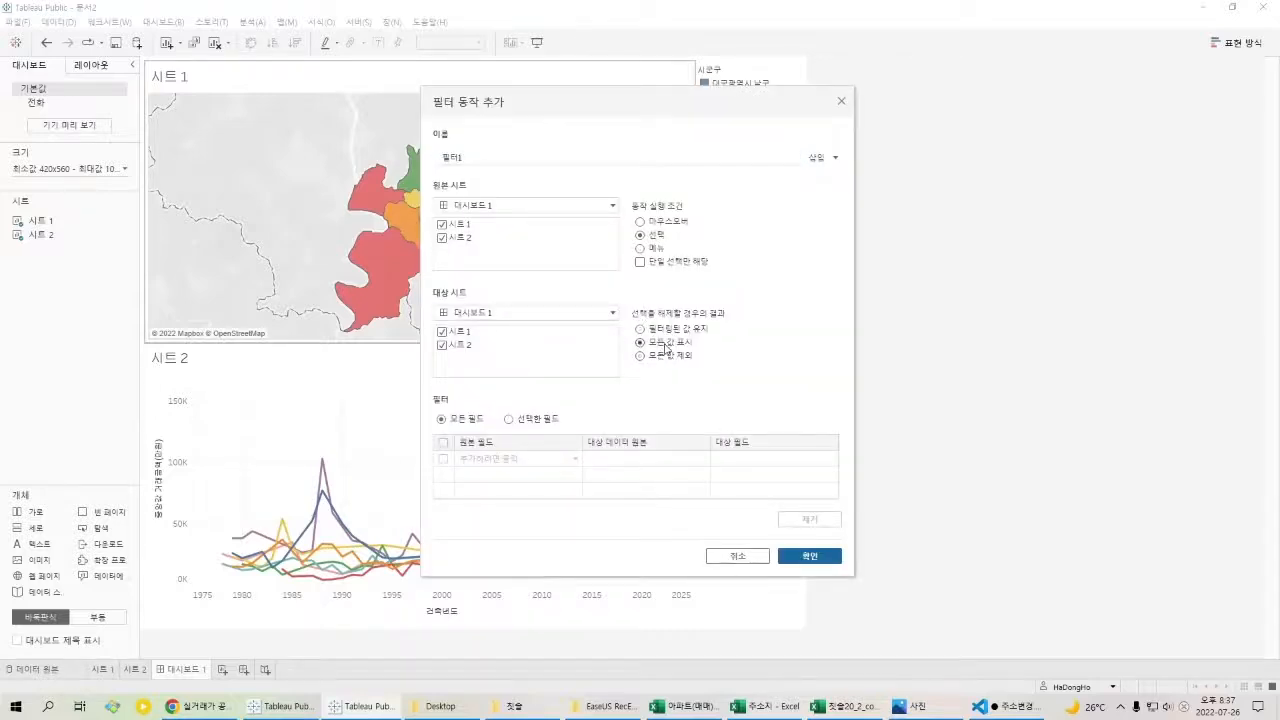
left_click(809, 556)
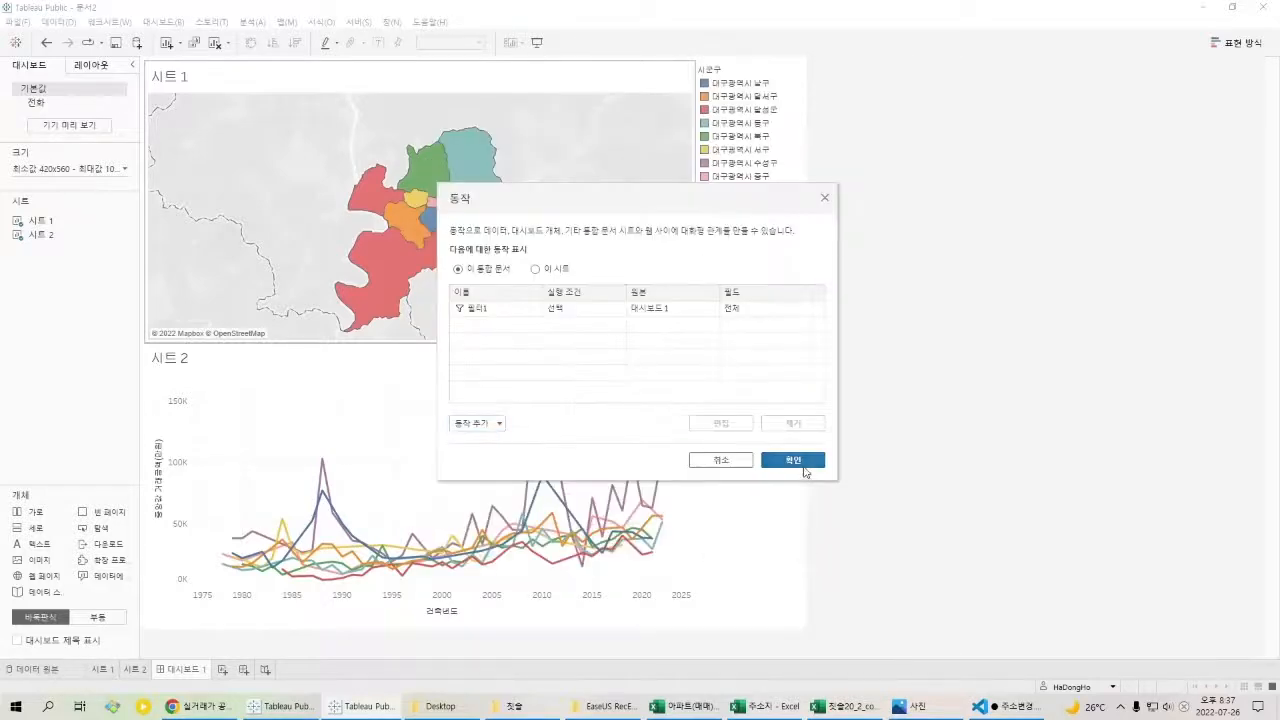
left_click(792, 460)
left_click(774, 434)
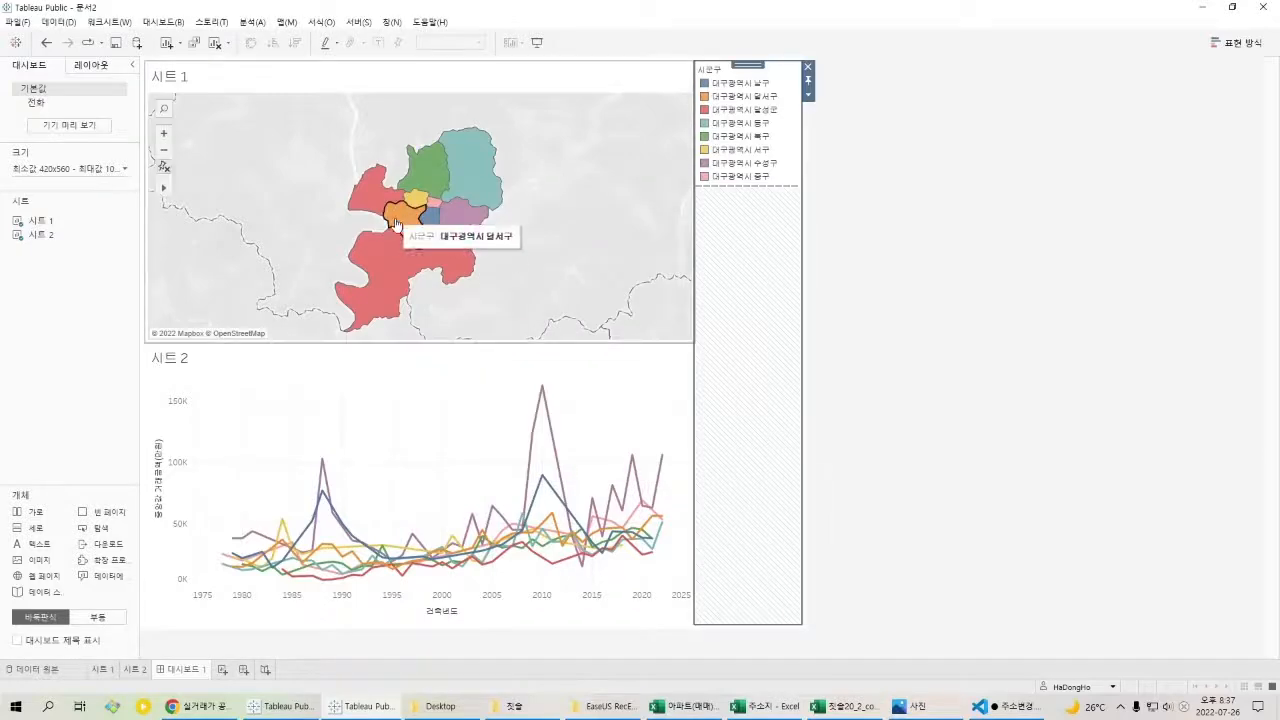
Test the filter action by selecting and deselecting 달성군, 달서구, 서구, 북구, 동구 and 수성구 one by one on the map.
left_click(390, 263)
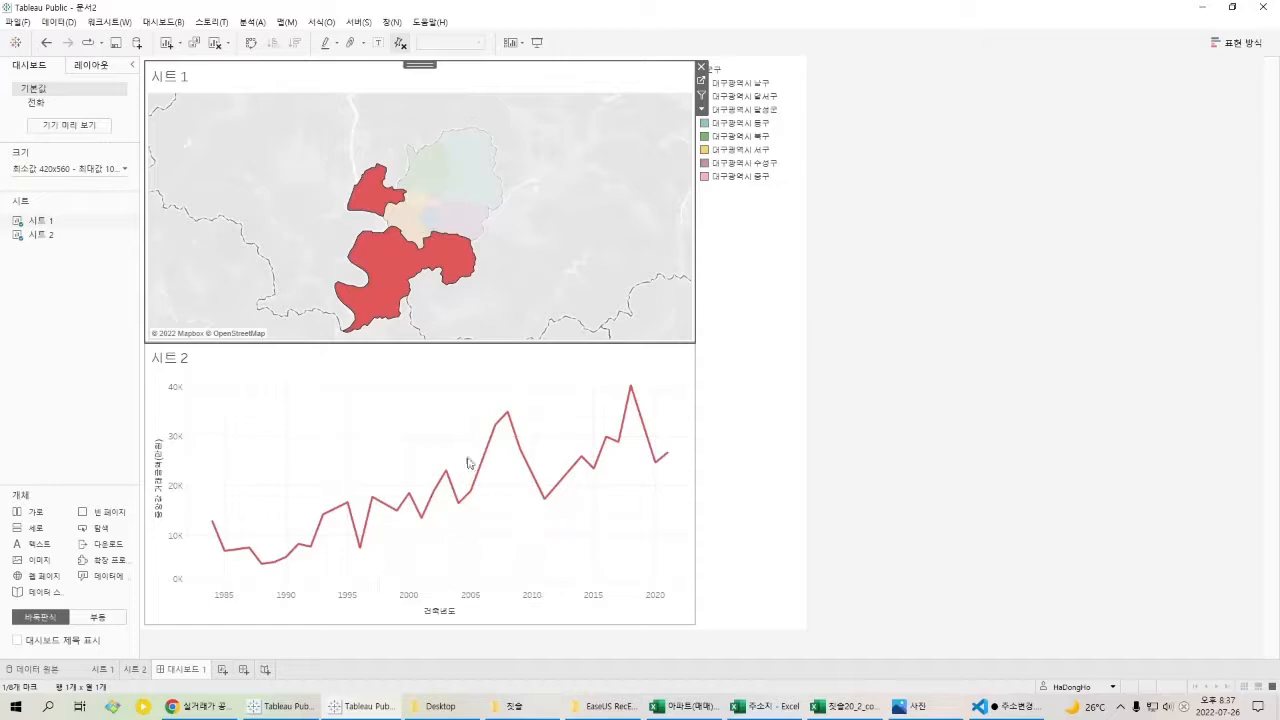
left_click(405, 266)
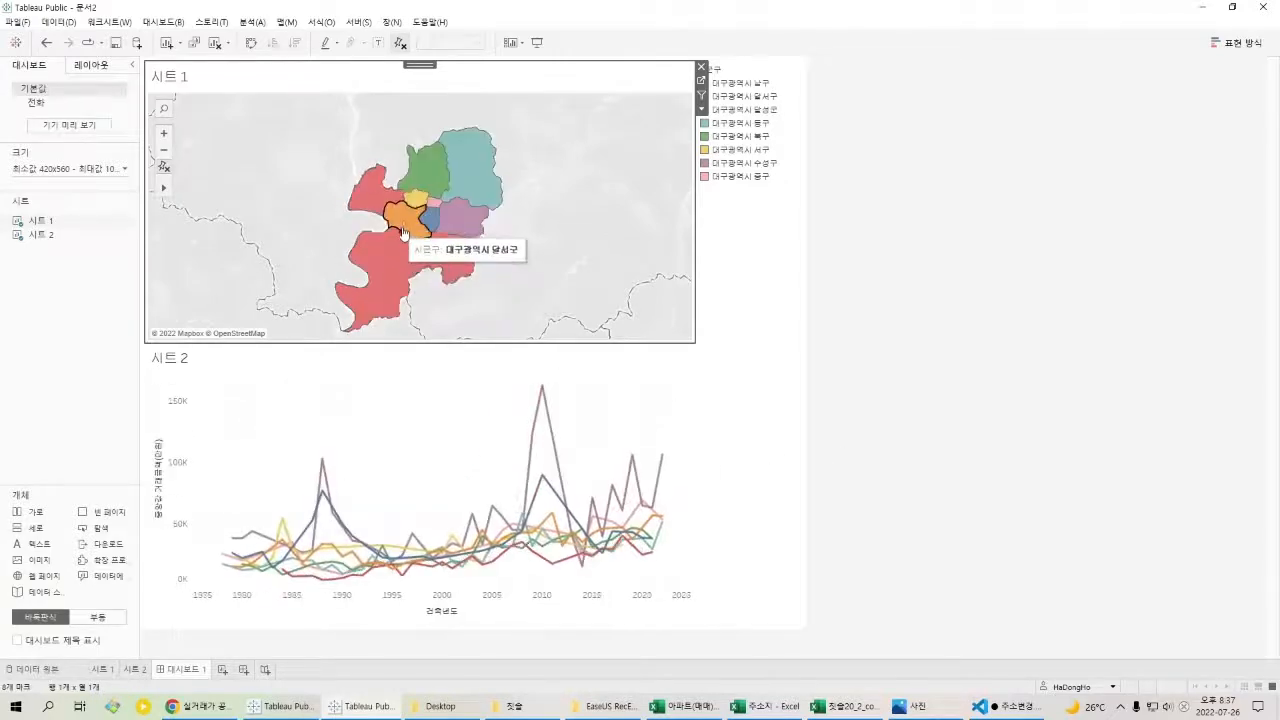
left_click(405, 232)
left_click(402, 216)
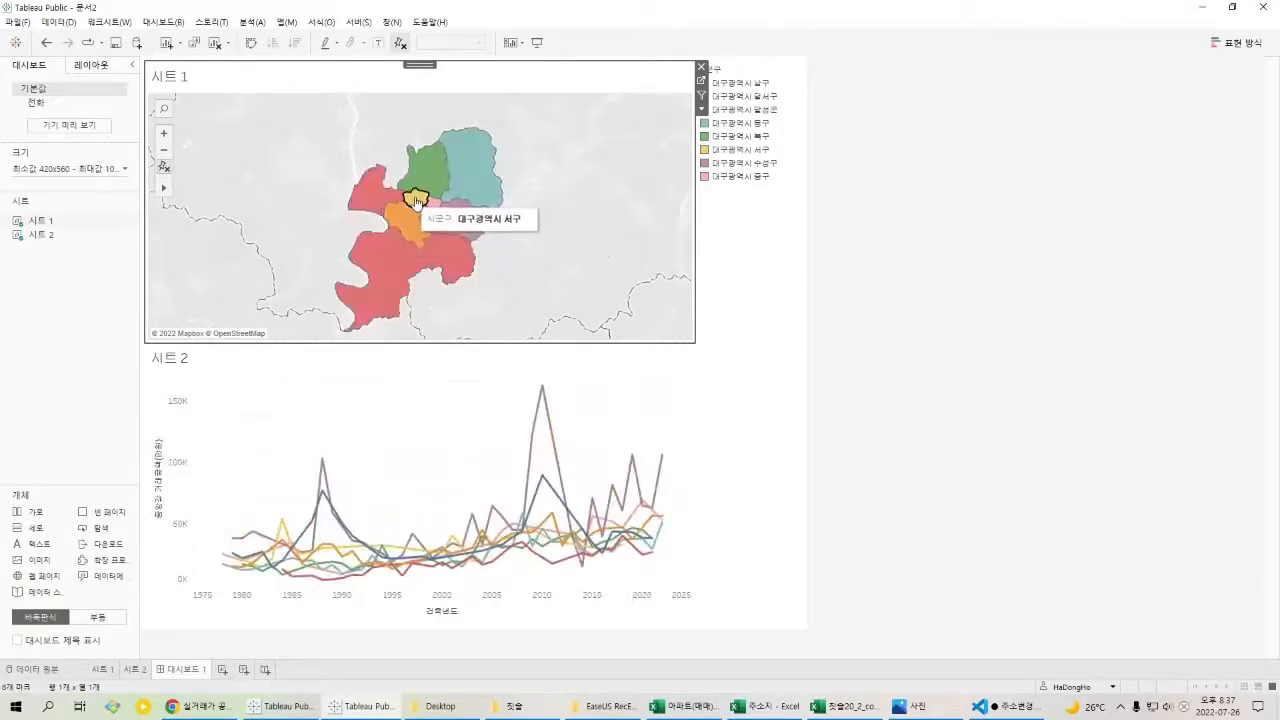
left_click(417, 203)
left_click(417, 203)
left_click(426, 178)
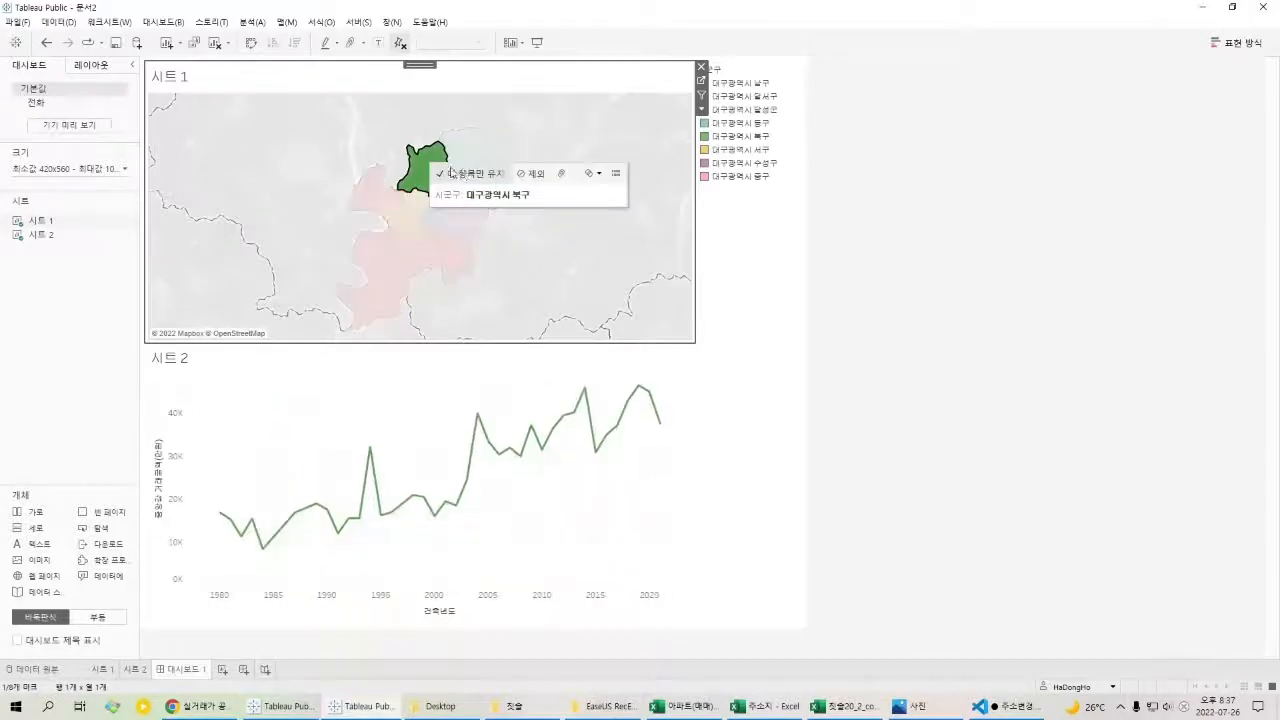
left_click(428, 168)
left_click(465, 162)
left_click(465, 162)
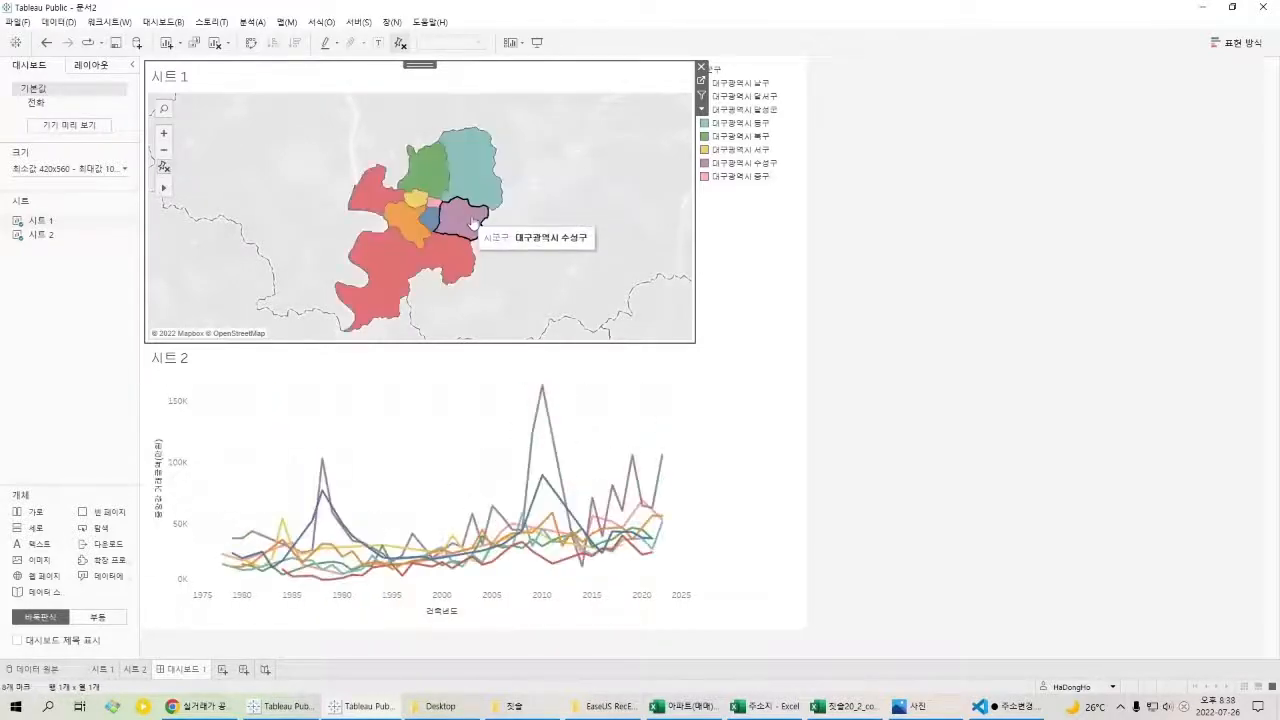
left_click(474, 222)
left_click(470, 220)
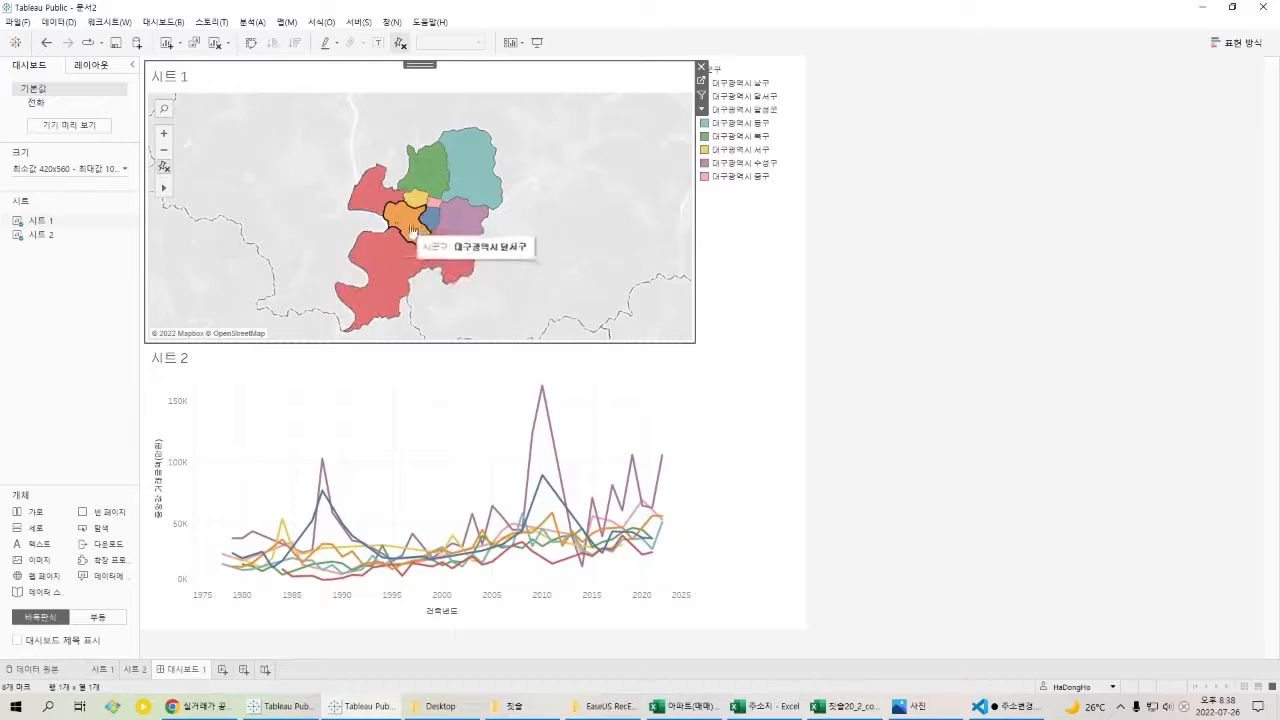
left_click(723, 242)
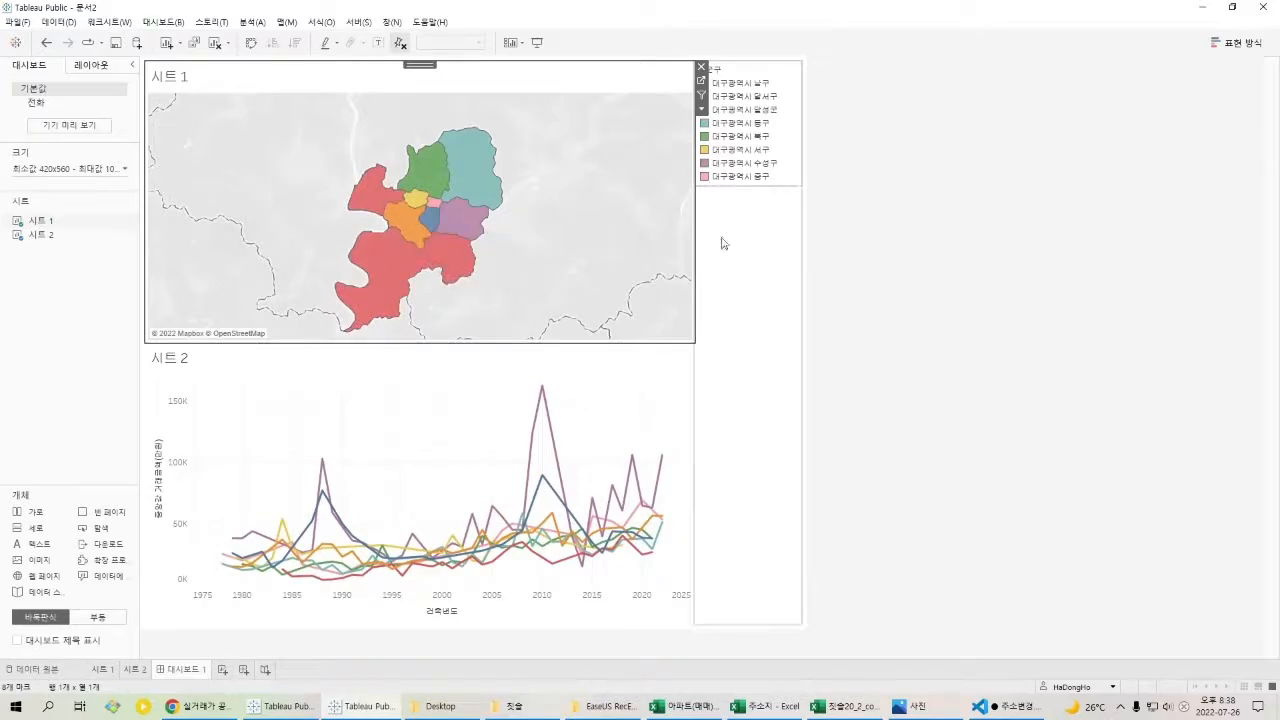
left_click(906, 308)
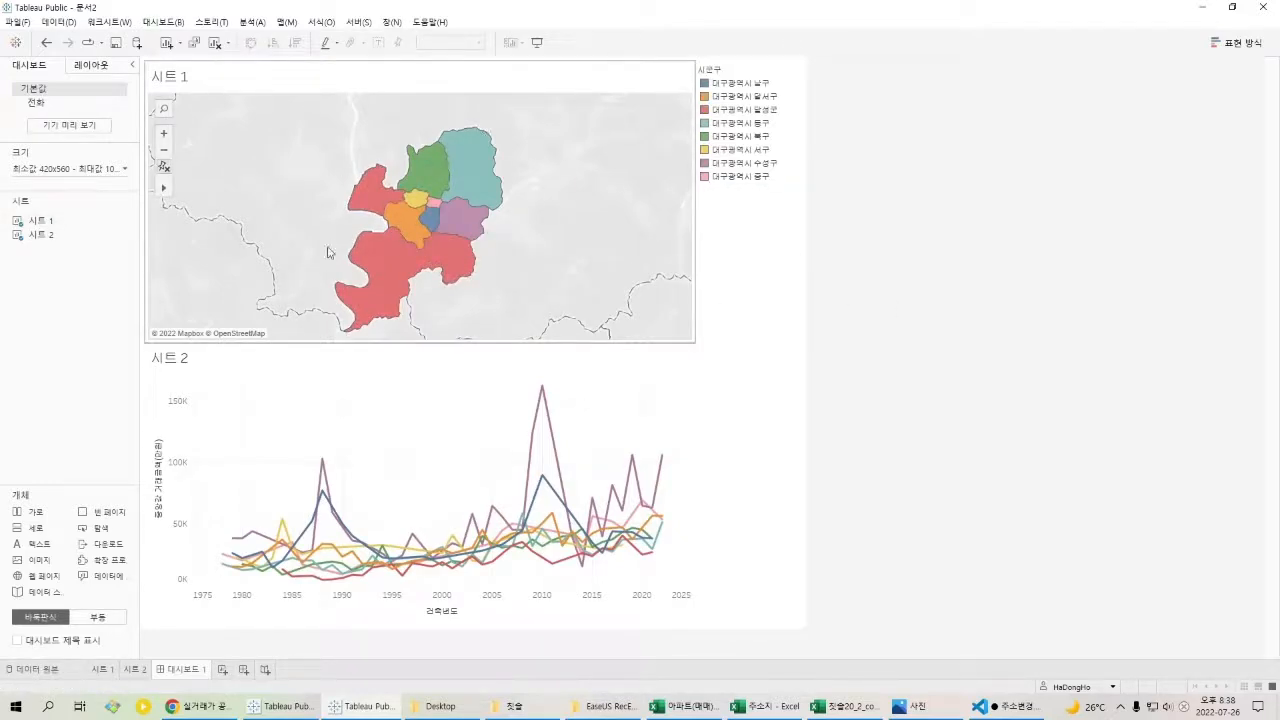